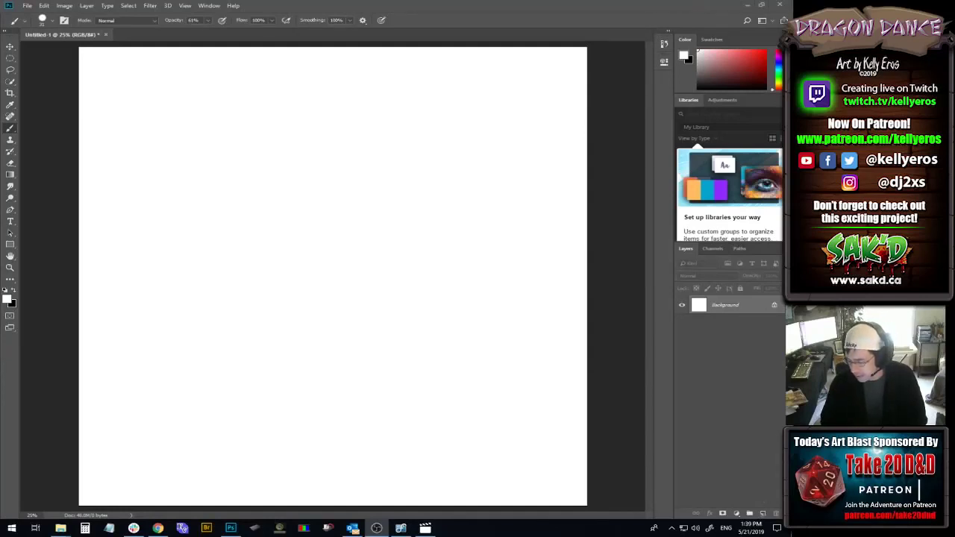
- Add a new layer above the background and rename it BG Grey 1
click(762, 516)
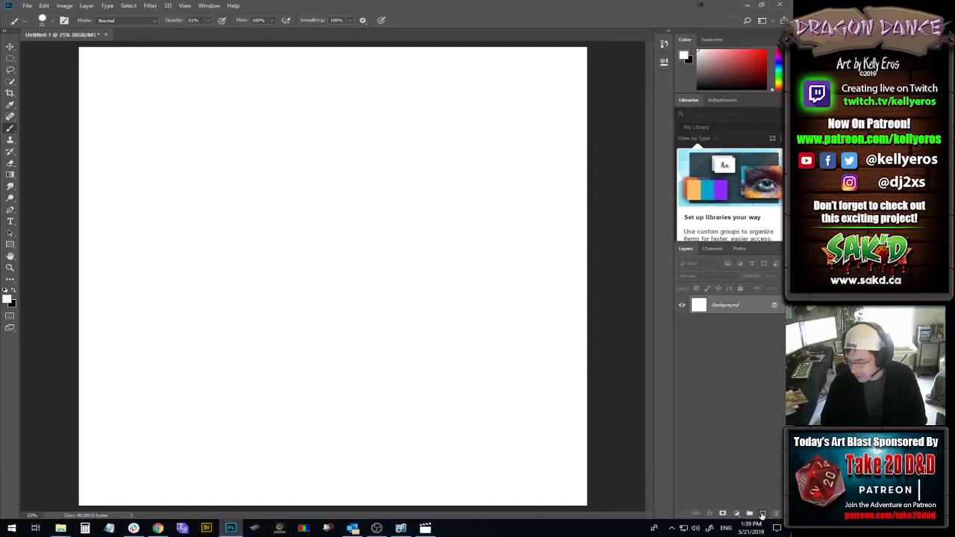
click(762, 515)
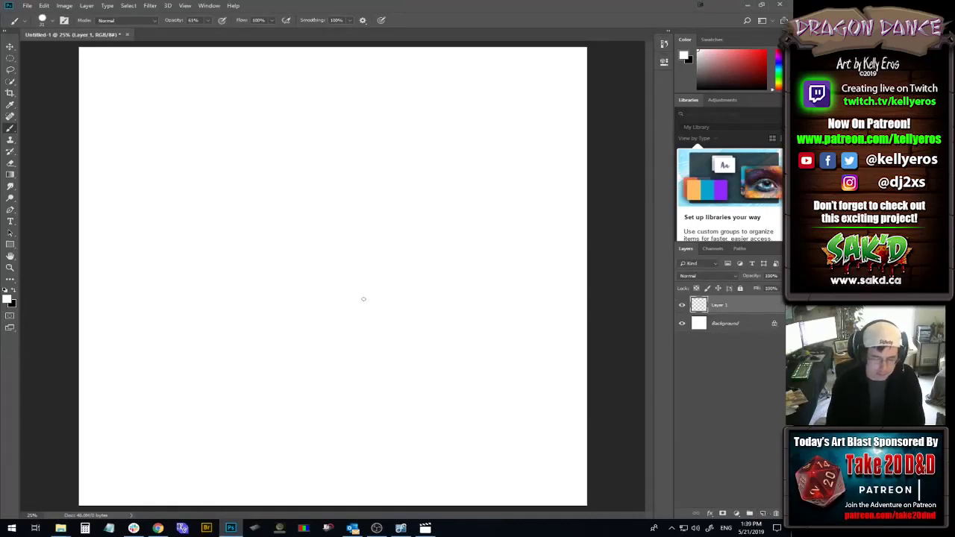
click(54, 22)
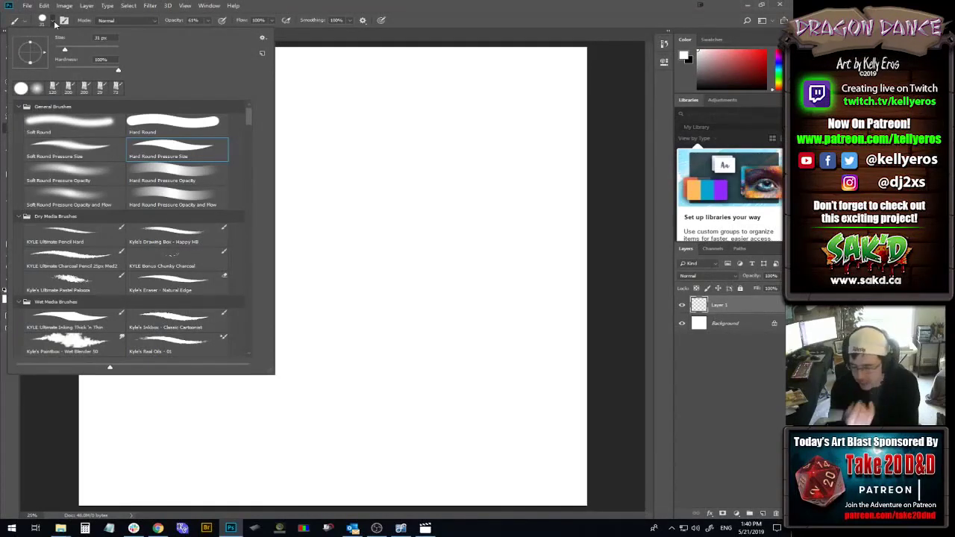
double_click(729, 305)
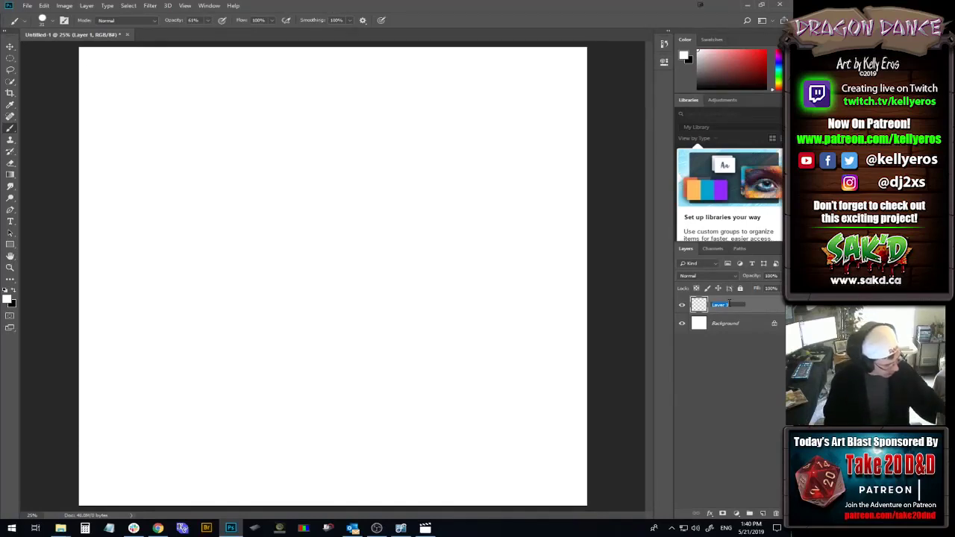
key(BackSpace)
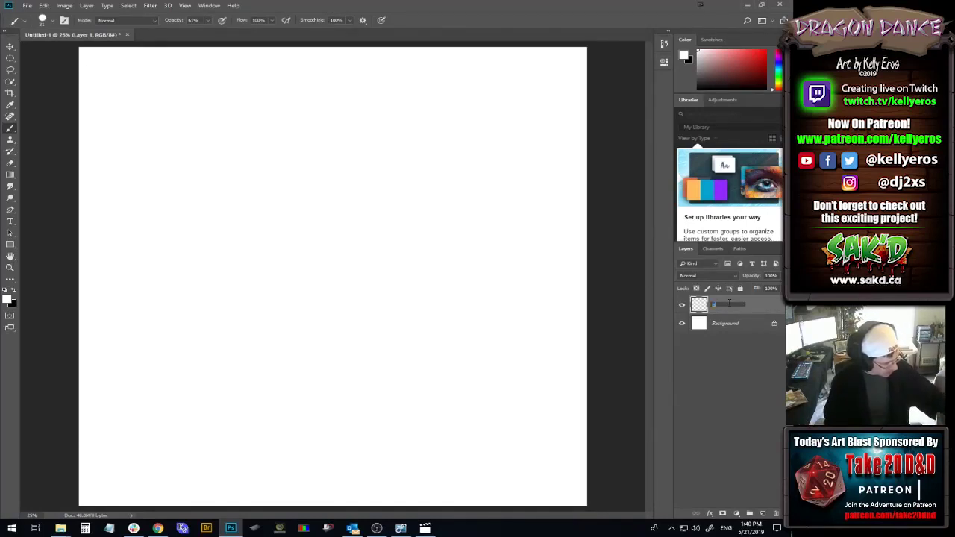
text(BG Gre)
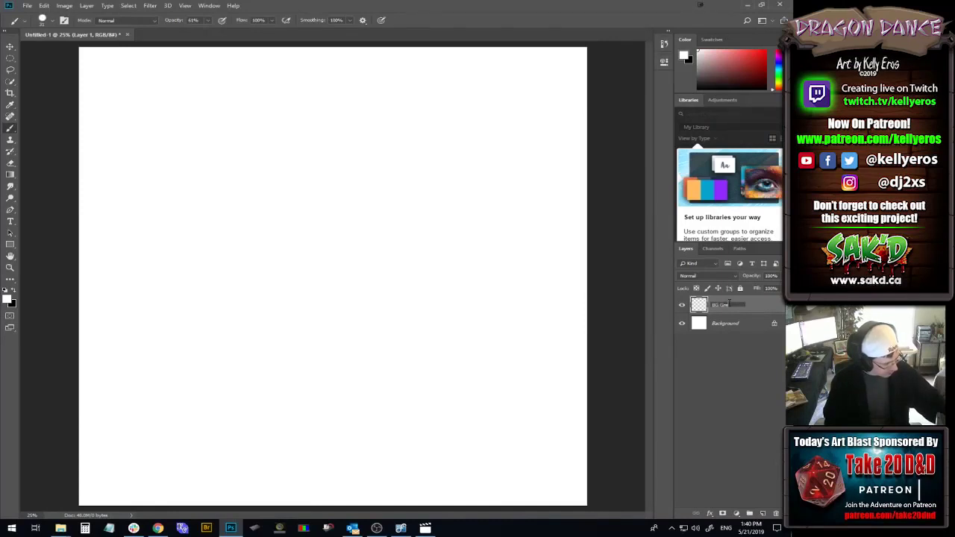
text(y 1)
key(Return)
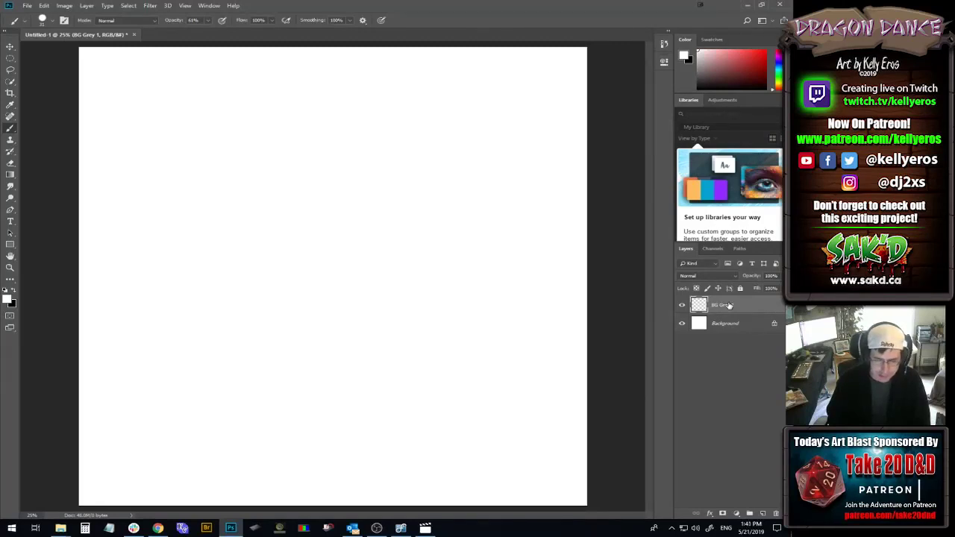
click(46, 20)
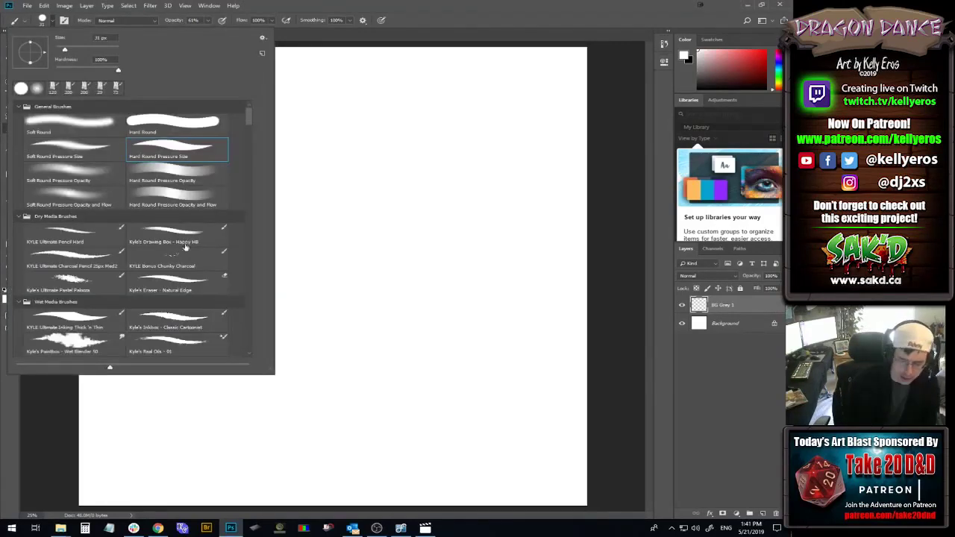
click(85, 344)
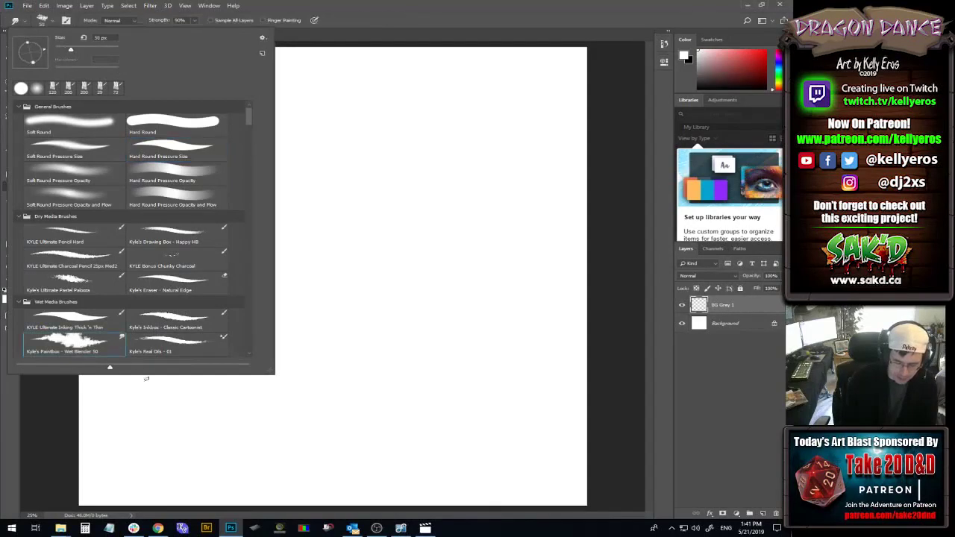
click(167, 451)
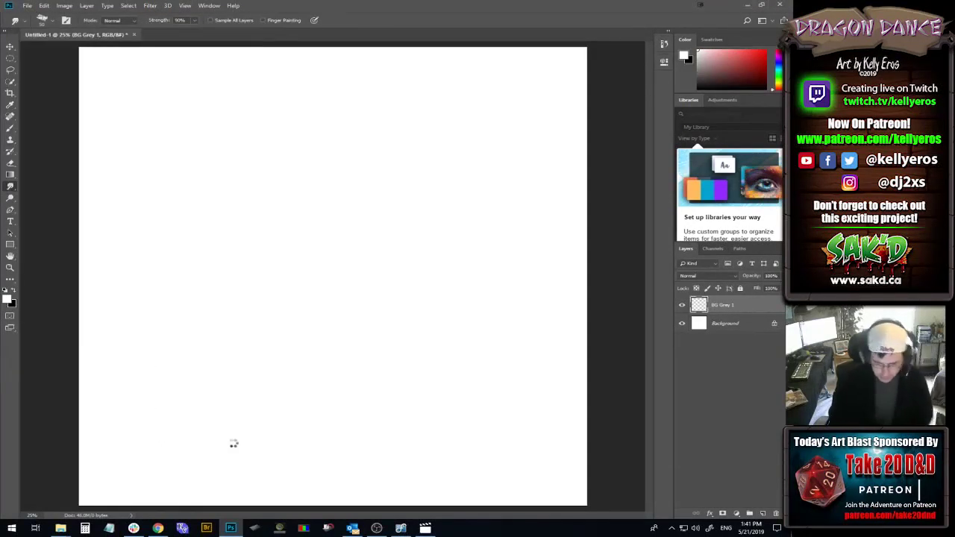
- Set black as the foreground colour and paint a test stroke near the canvas's lower-left corner with an enlarged Kyle's Drawing Box - Graphite Control brush
key(x)
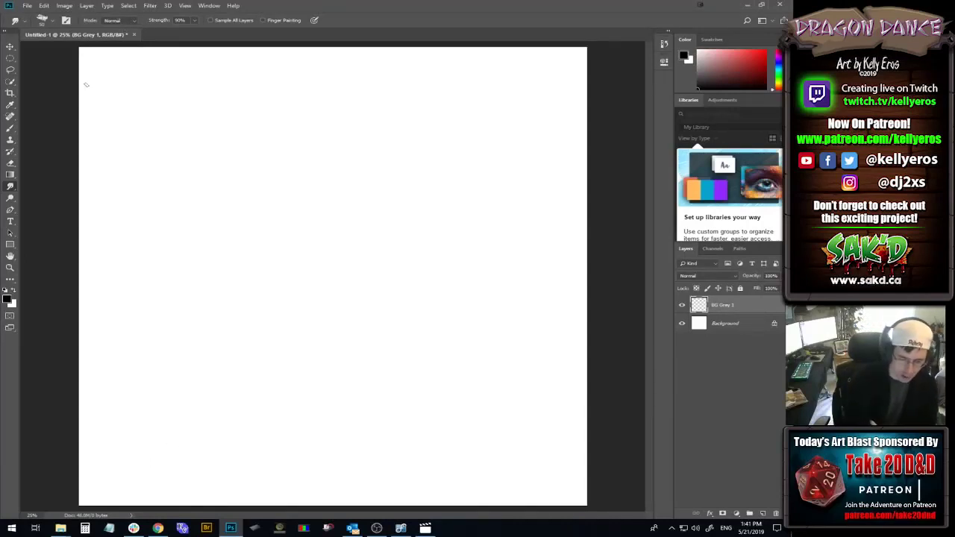
key(b)
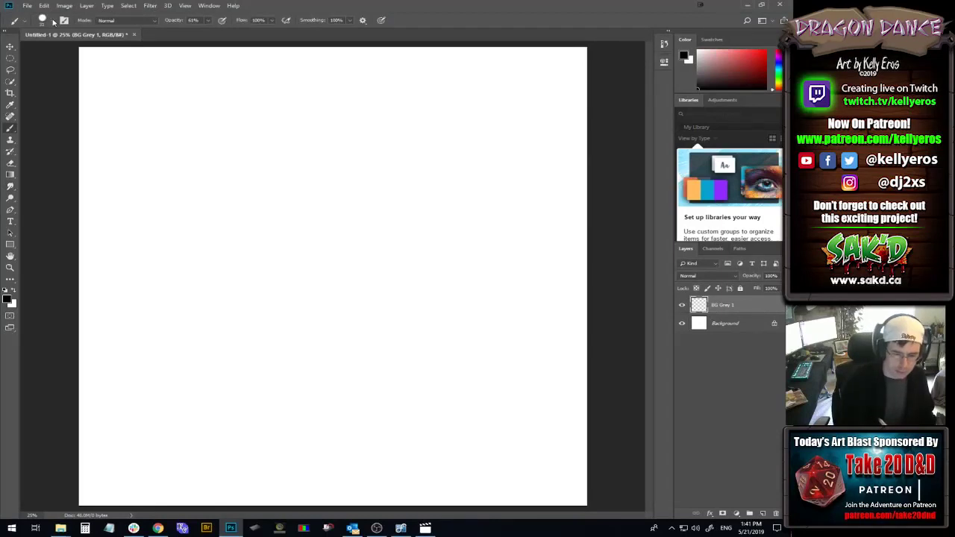
click(52, 21)
mouse_move(245, 118)
mouse_down()
mouse_move(250, 155)
mouse_move(249, 147)
mouse_up()
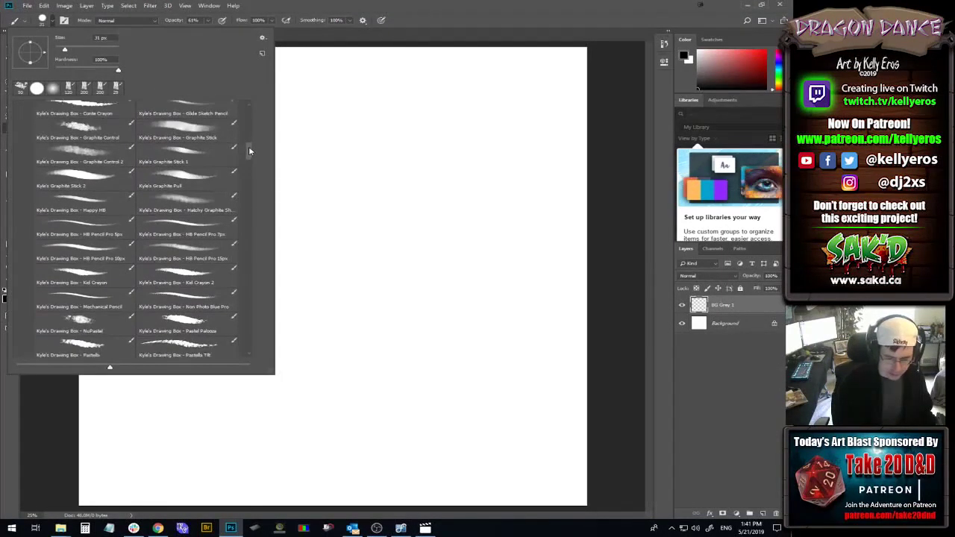
click(101, 135)
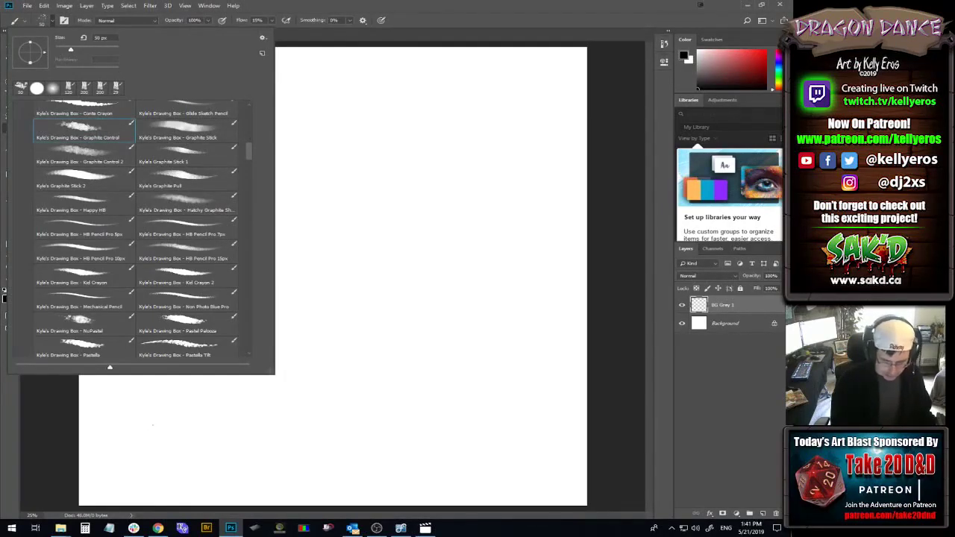
click(418, 20)
click(53, 21)
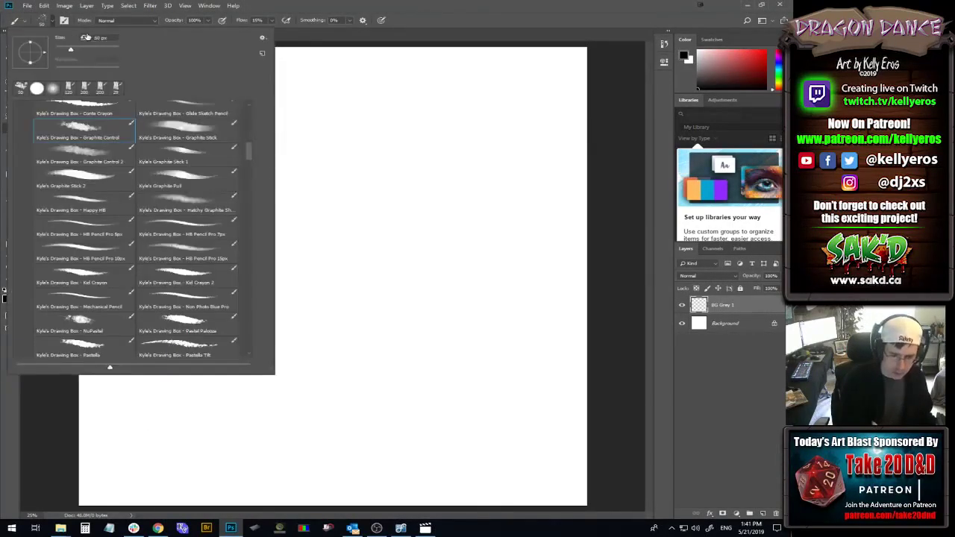
click(420, 15)
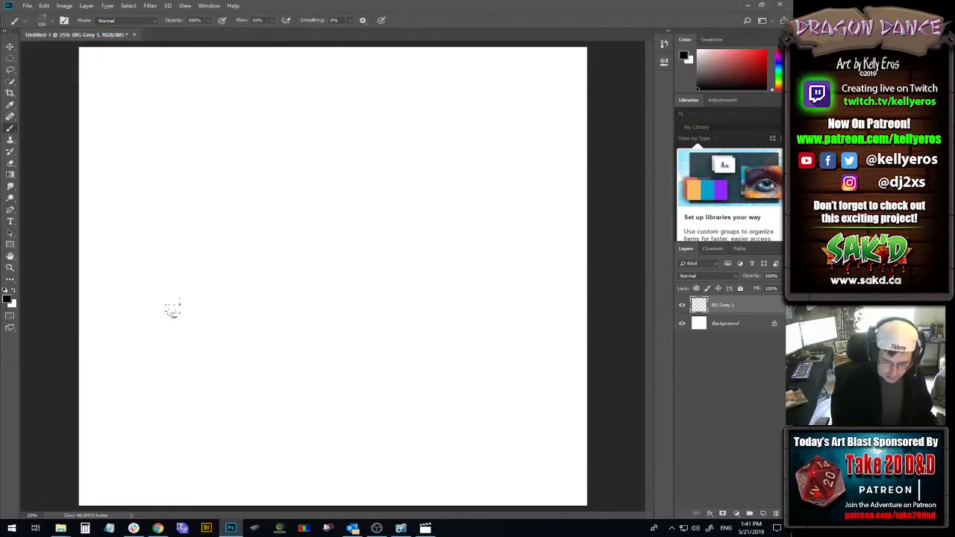
mouse_move(129, 350)
mouse_down()
mouse_move(164, 404)
mouse_move(166, 448)
mouse_up()
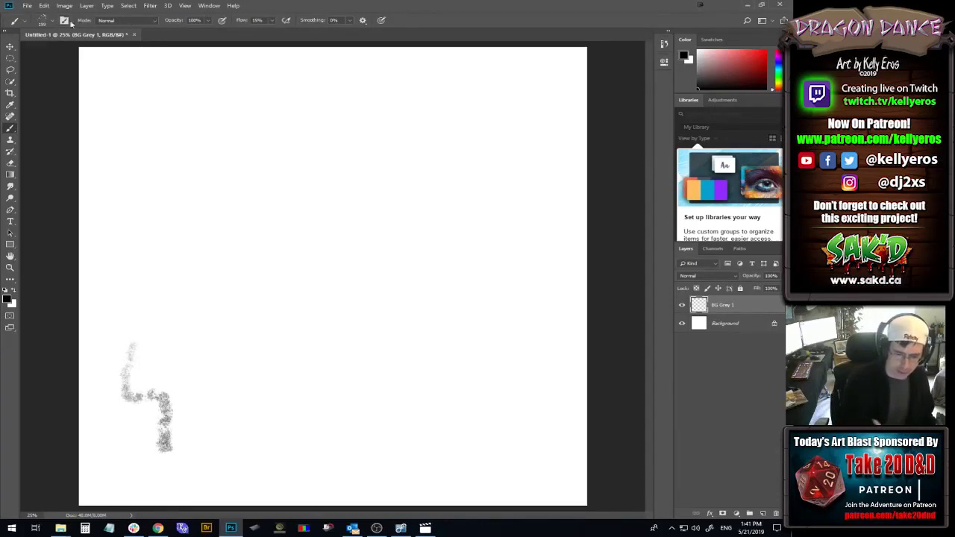
- Greatly enlarge the graphite brush and paint speckled grey texture over the canvas's lower-left and lower-right areas
click(52, 21)
drag(105, 50, 119, 50)
key(Return)
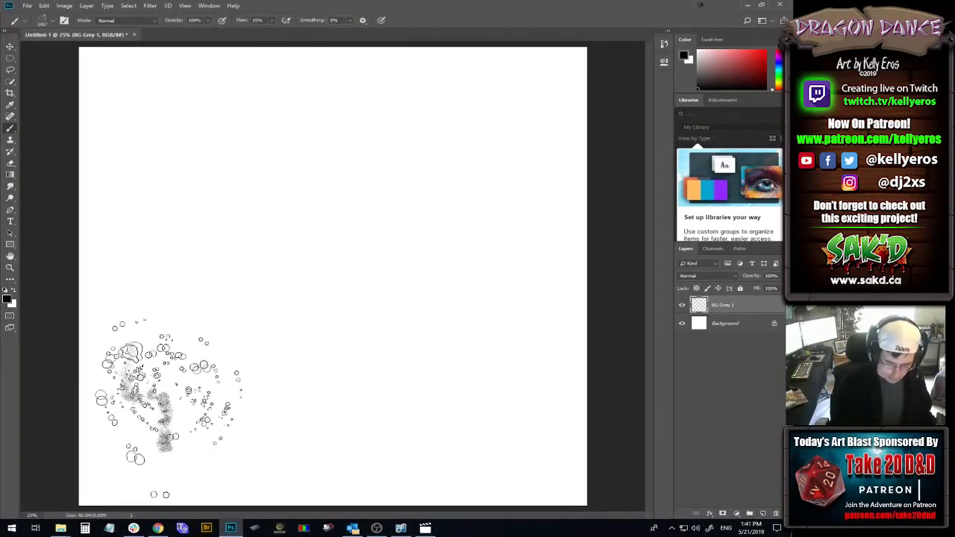
mouse_move(167, 395)
mouse_down()
mouse_move(139, 422)
mouse_move(146, 426)
mouse_up()
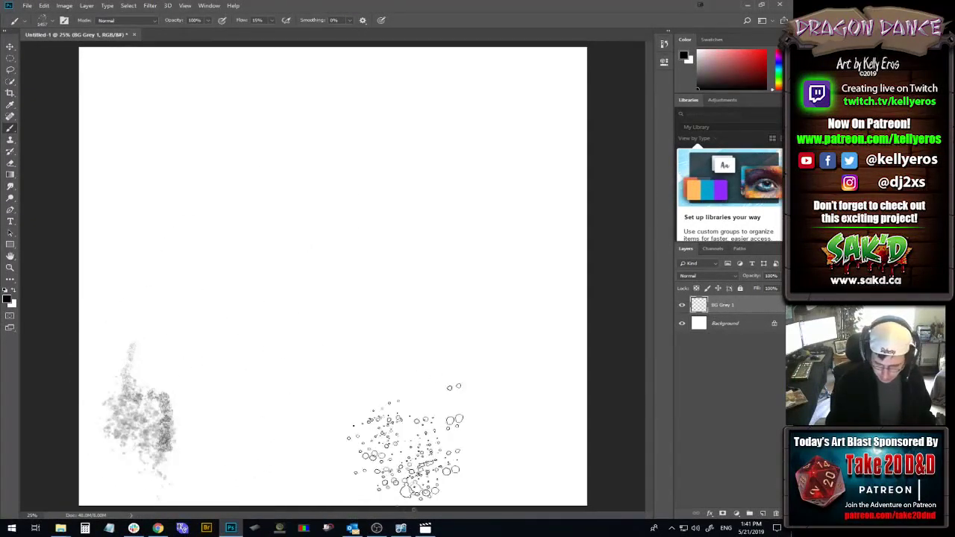
mouse_move(406, 447)
mouse_down()
mouse_move(537, 394)
mouse_move(541, 447)
mouse_move(578, 462)
mouse_move(586, 338)
mouse_move(604, 314)
mouse_move(595, 323)
mouse_move(599, 260)
mouse_up()
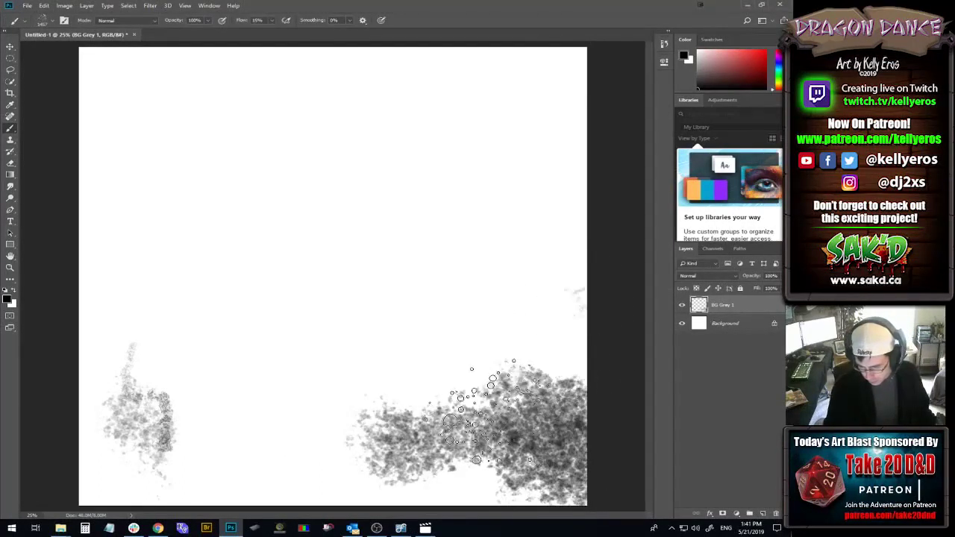
mouse_move(478, 411)
mouse_down()
mouse_move(519, 418)
mouse_move(582, 314)
mouse_move(488, 485)
mouse_move(478, 485)
mouse_move(466, 462)
mouse_move(455, 474)
mouse_move(358, 467)
mouse_up()
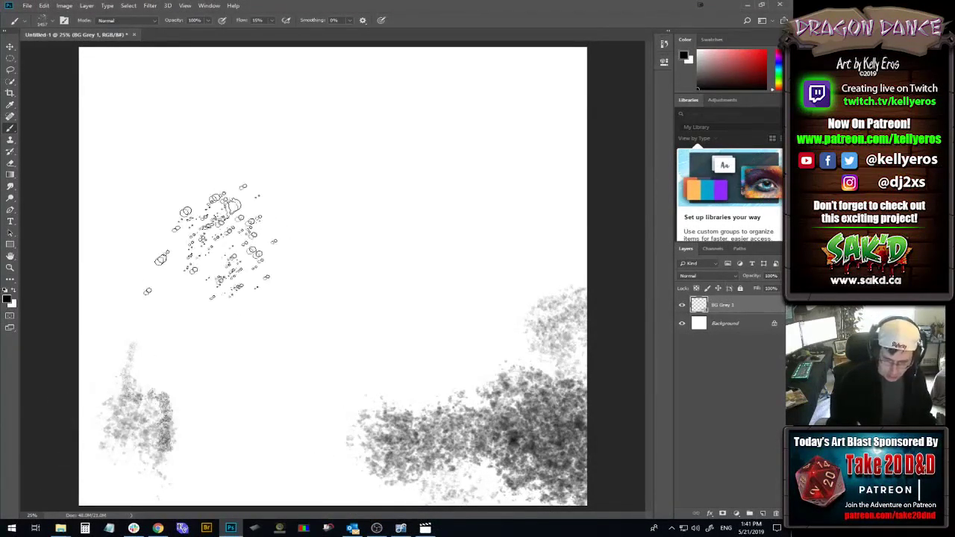
- Paint more speckled graphite patches along the canvas's left side, upper centre and both upper corners, leaving the middle mostly white
drag(182, 260, 217, 373)
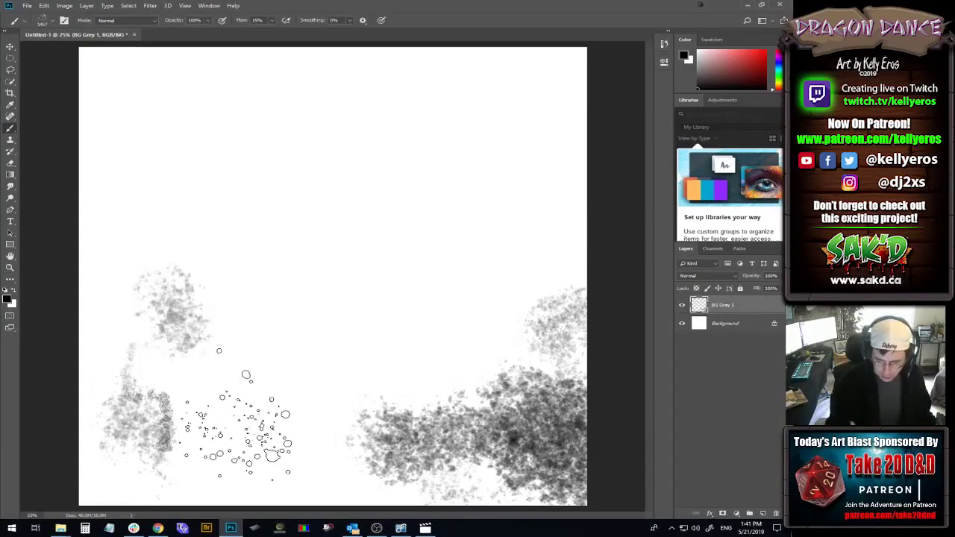
mouse_move(351, 90)
mouse_down()
mouse_move(368, 69)
mouse_move(458, 85)
mouse_up()
mouse_move(544, 94)
mouse_down()
mouse_move(575, 101)
mouse_move(597, 85)
mouse_up()
mouse_move(447, 130)
mouse_down()
mouse_move(548, 93)
mouse_move(619, 160)
mouse_move(619, 212)
mouse_move(578, 235)
mouse_move(552, 104)
mouse_move(514, 41)
mouse_up()
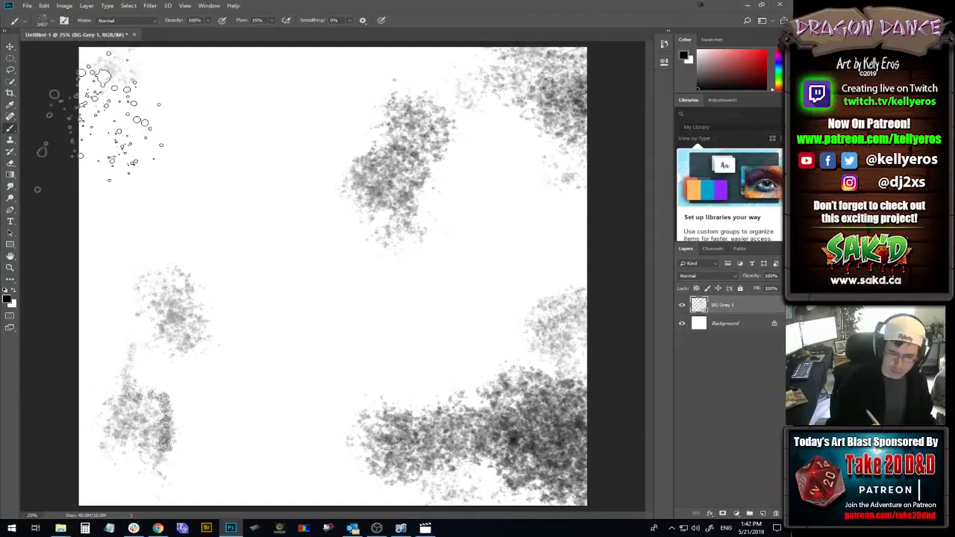
mouse_move(108, 105)
mouse_down()
mouse_move(67, 90)
mouse_move(33, 120)
mouse_up()
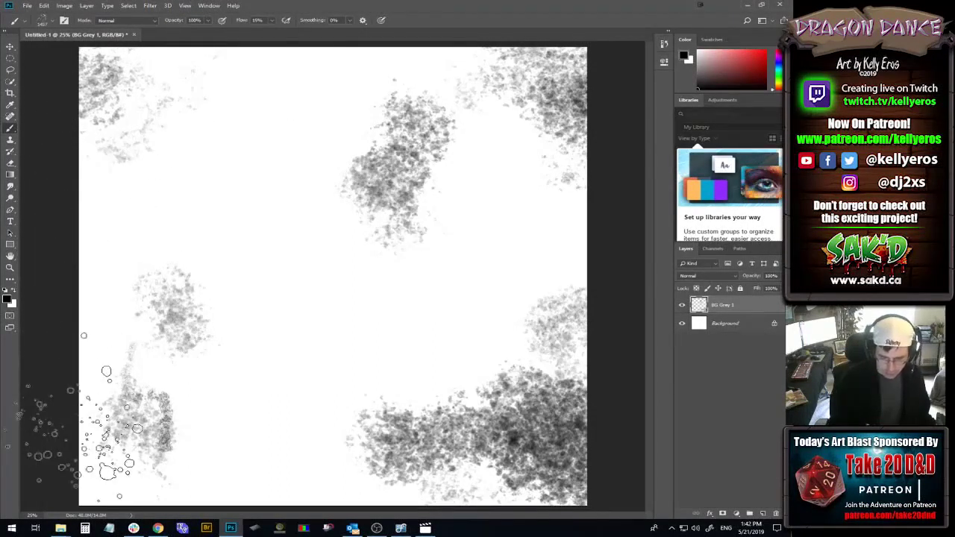
drag(119, 373, 131, 407)
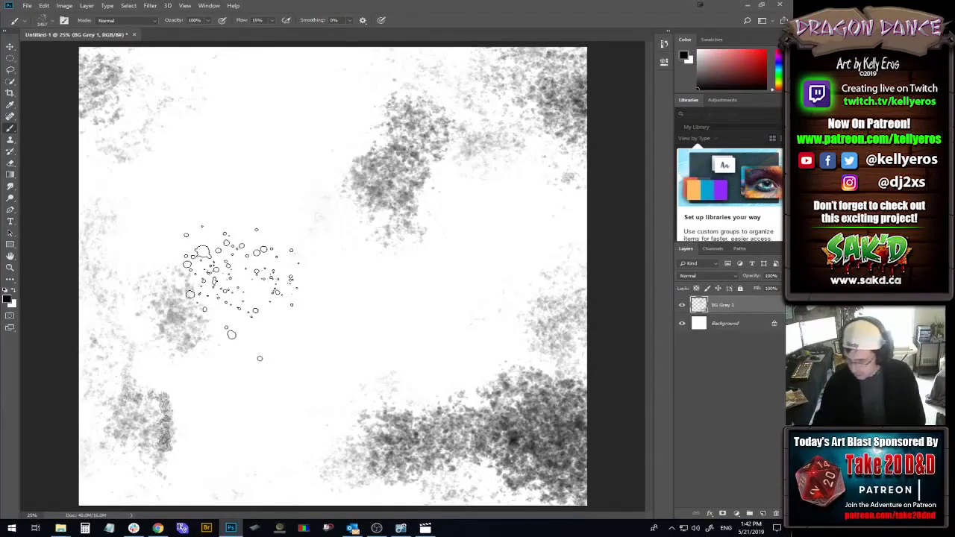
- Duplicate the BG Grey 1 layer and apply a Gaussian Blur with a 9.8-pixel radius to the original
drag(764, 310, 763, 513)
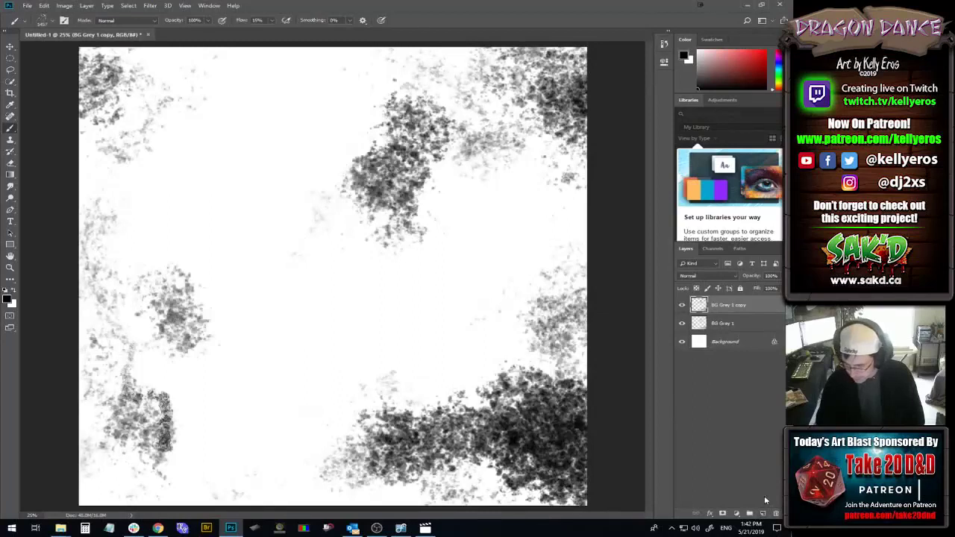
click(756, 323)
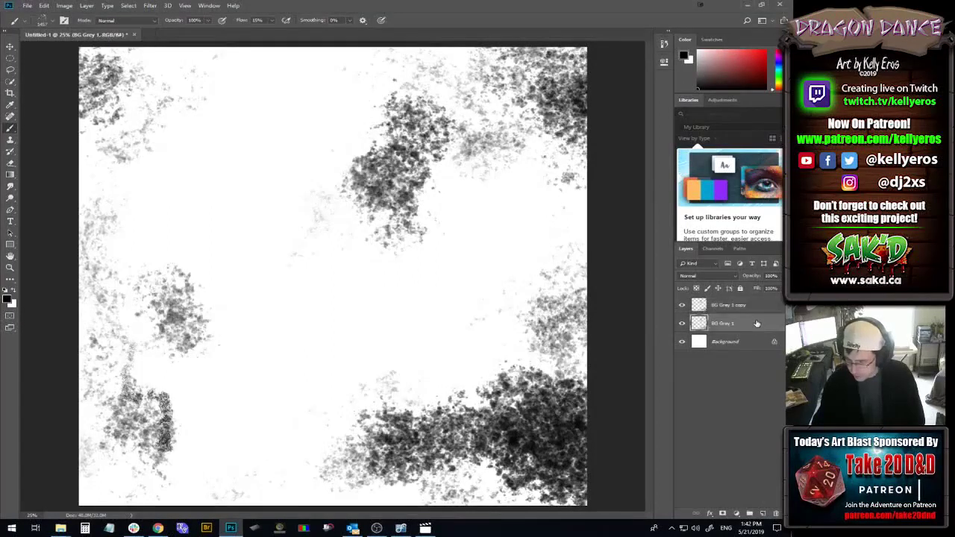
click(151, 6)
mouse_move(200, 107)
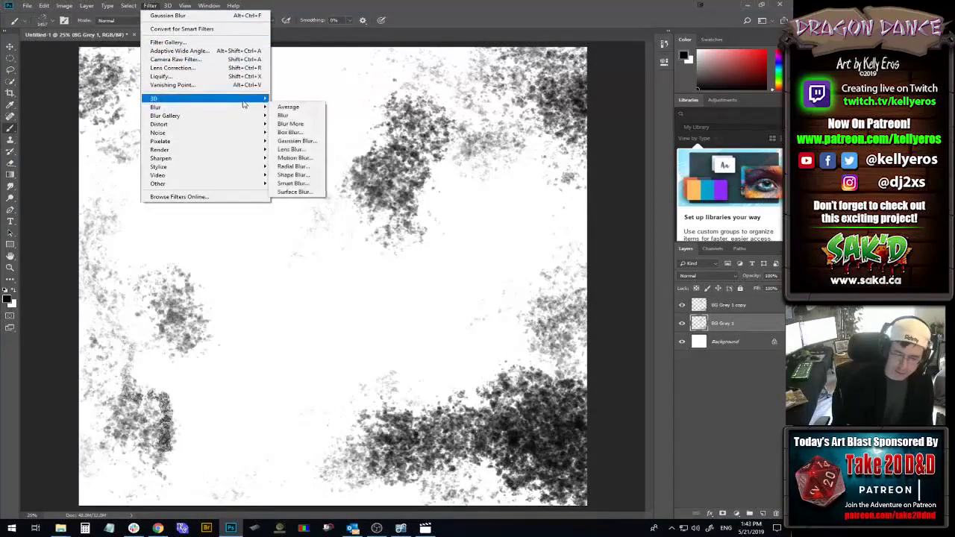
click(294, 143)
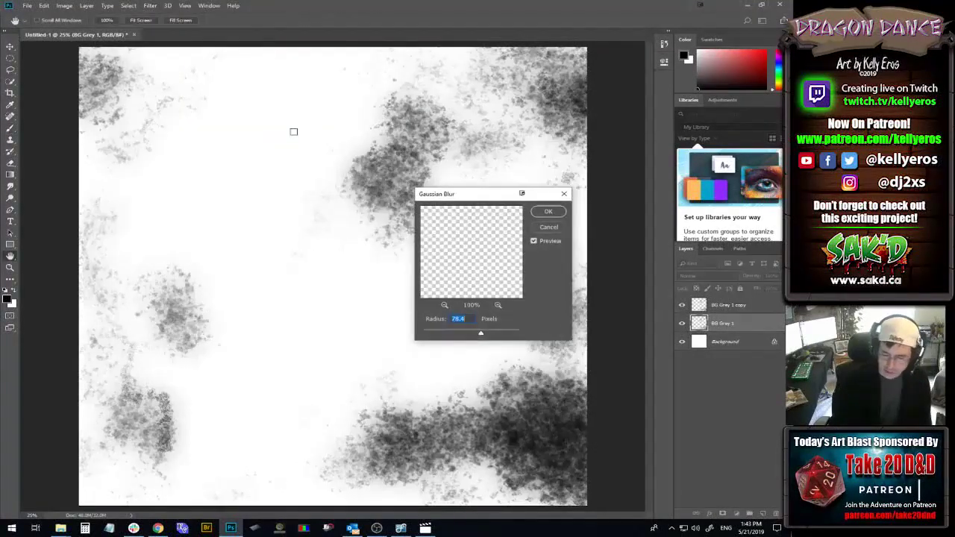
drag(494, 332, 461, 335)
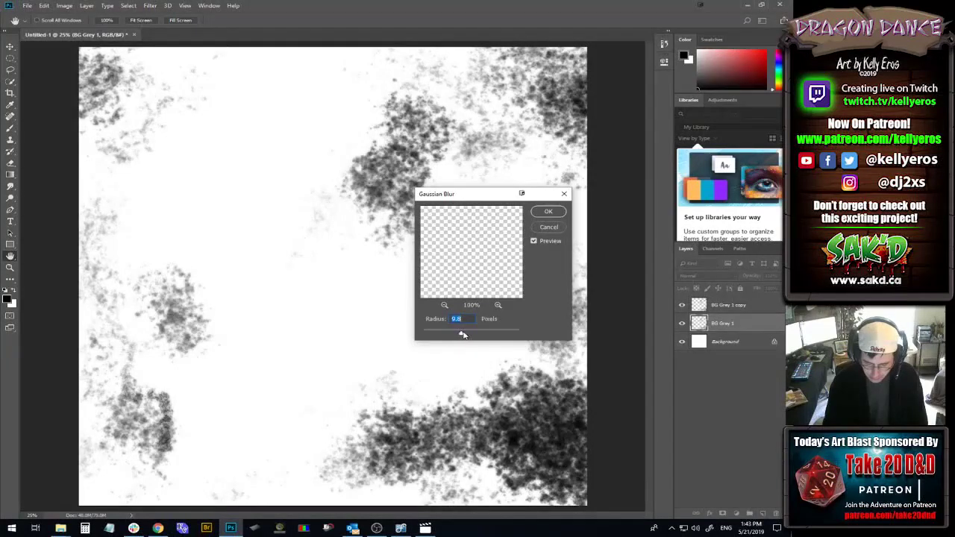
click(546, 212)
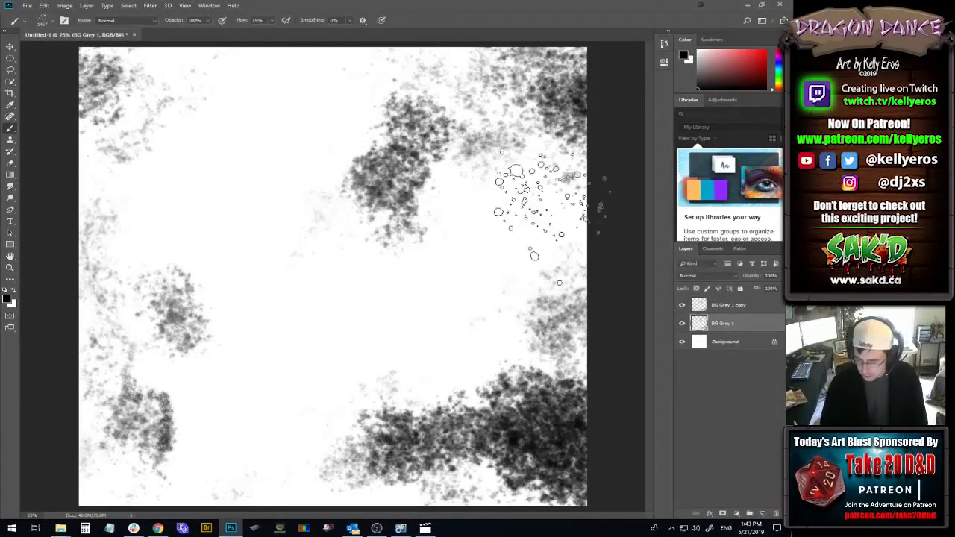
- Nudge the blurred BG Grey 1 layer slightly up and left, and lower the BG Grey 1 copy layer's opacity to 66%
key(v)
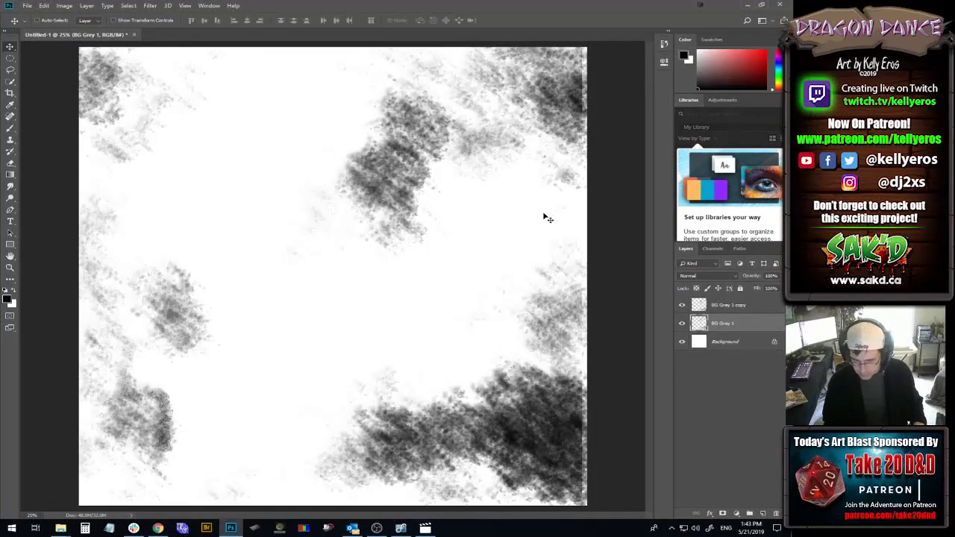
shift+click(743, 310)
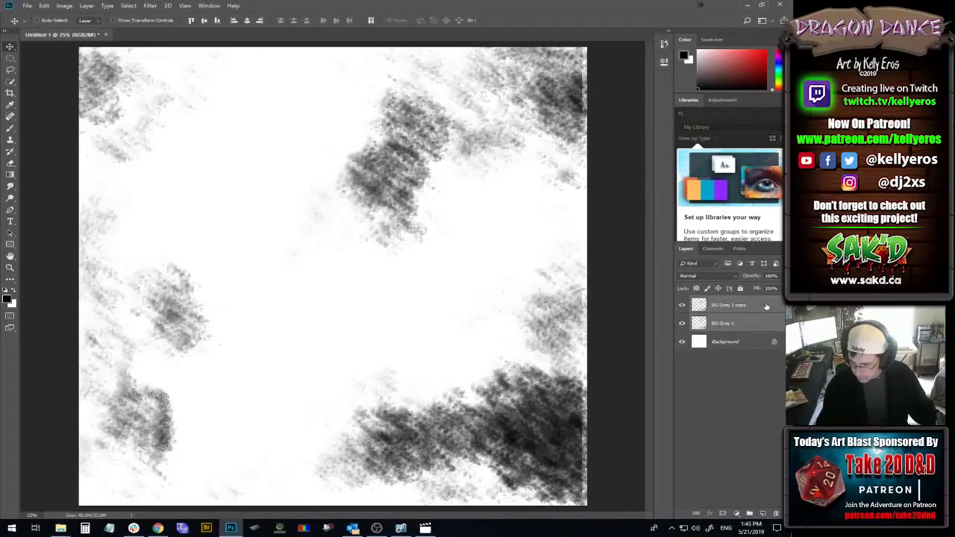
right_click(766, 308)
click(778, 323)
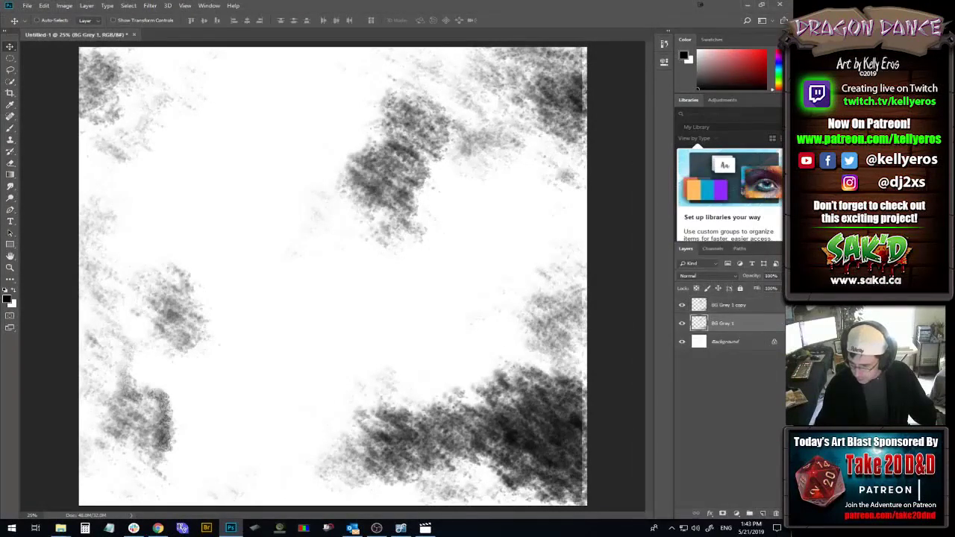
click(773, 307)
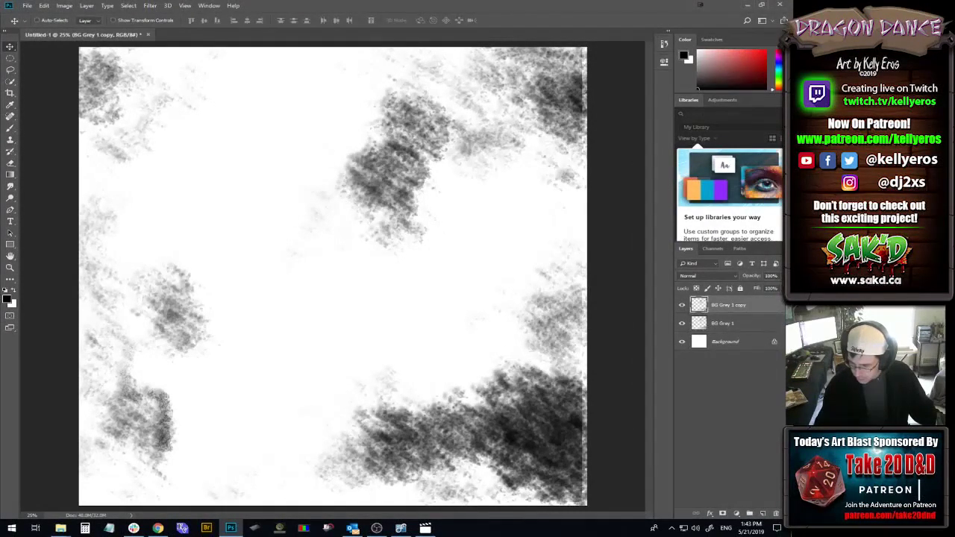
click(777, 275)
drag(776, 288, 770, 288)
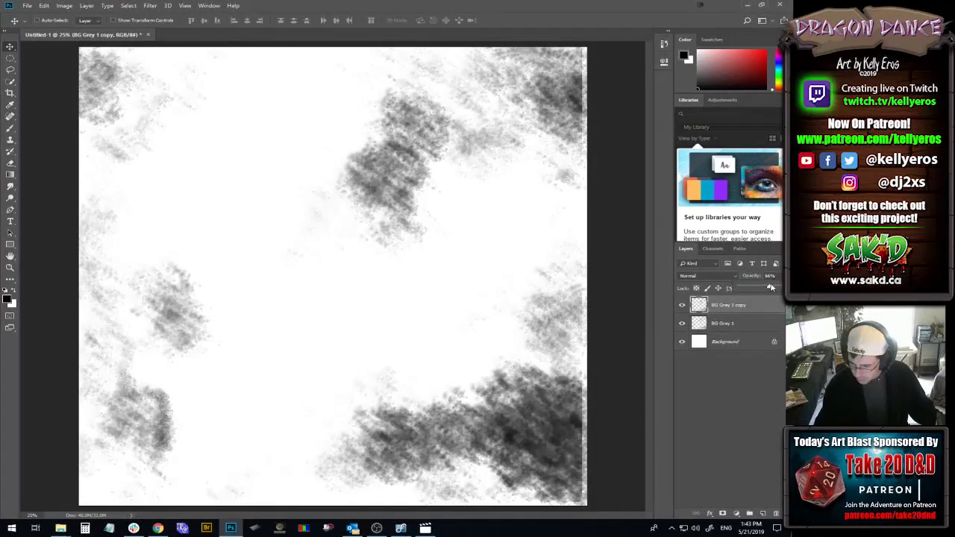
- Stretch the BG Grey 1 layer with Free Transform so it reaches the canvas's right and bottom edges
click(755, 323)
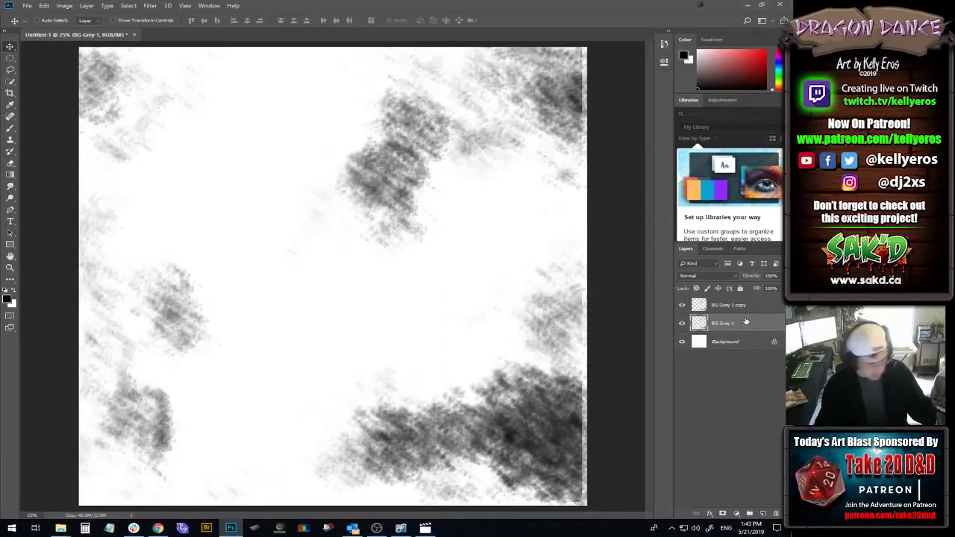
key(ctrl+t)
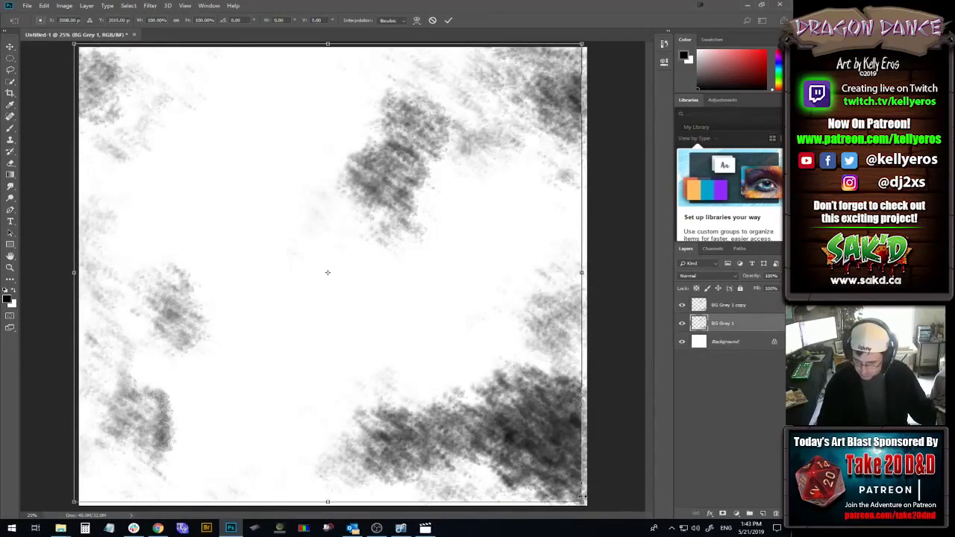
drag(582, 498, 586, 501)
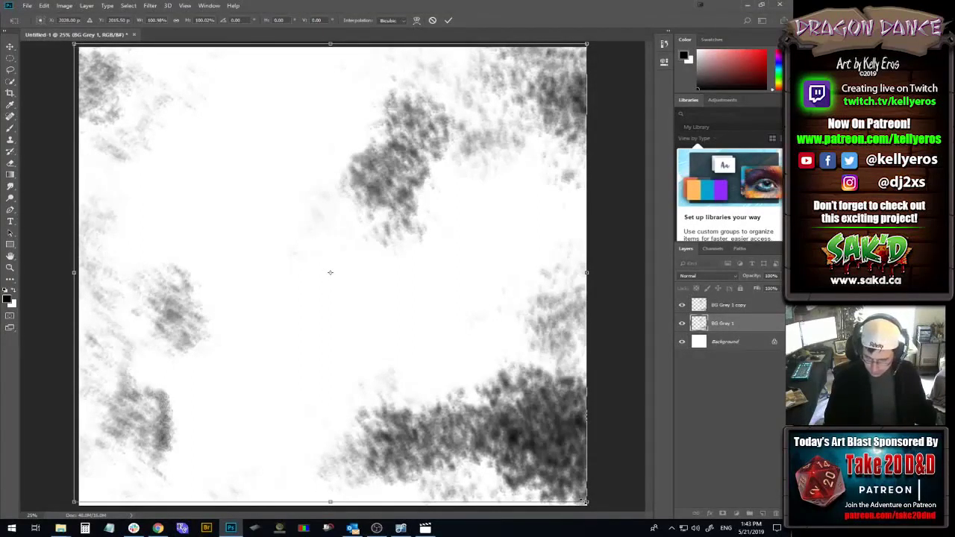
drag(584, 501, 586, 505)
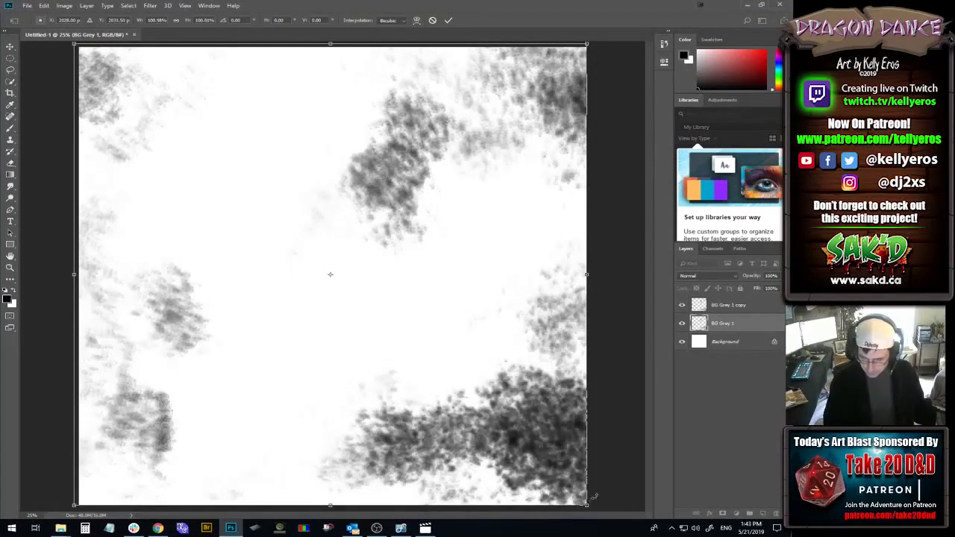
key(Return)
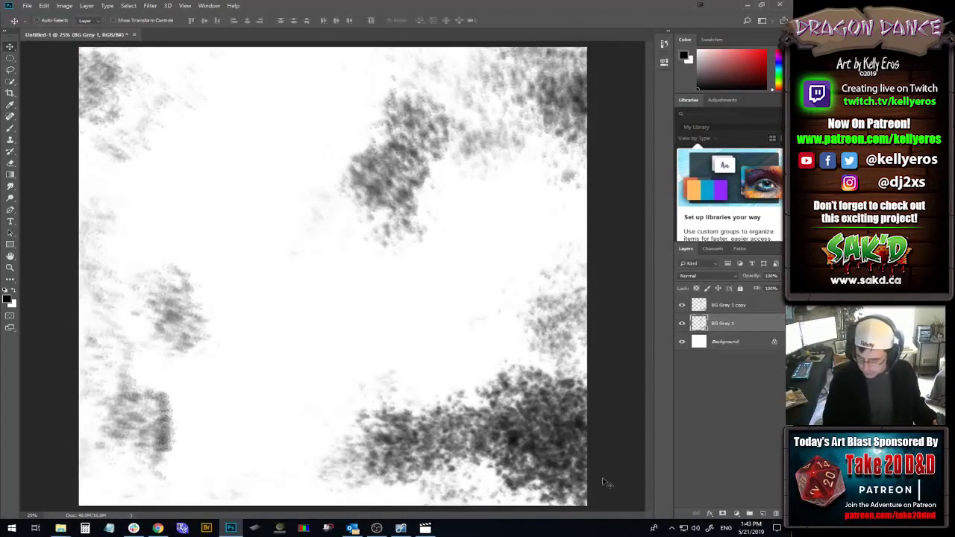
- Merge the BG Grey 1 and BG Grey 1 copy layers into a single layer
shift+click(756, 306)
key(6)
key(6)
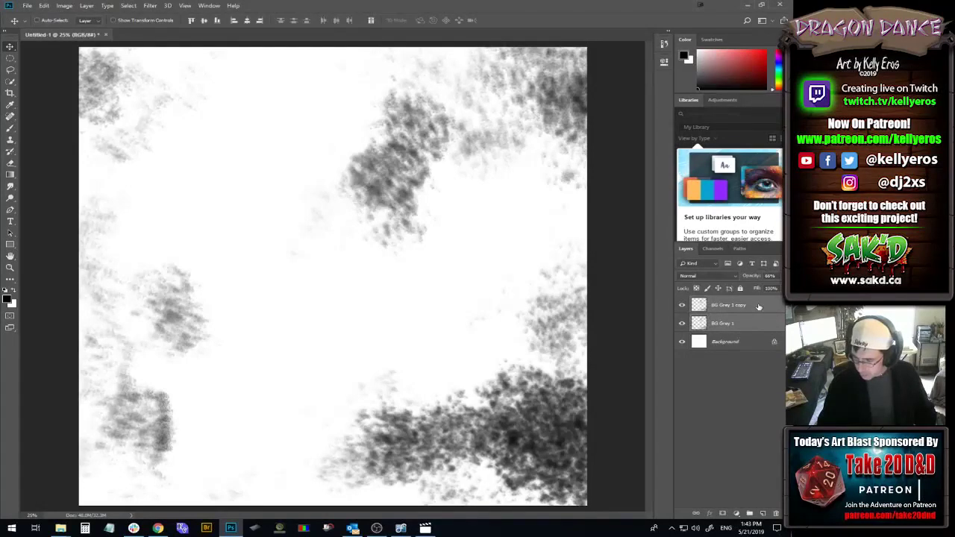
right_click(758, 306)
click(711, 405)
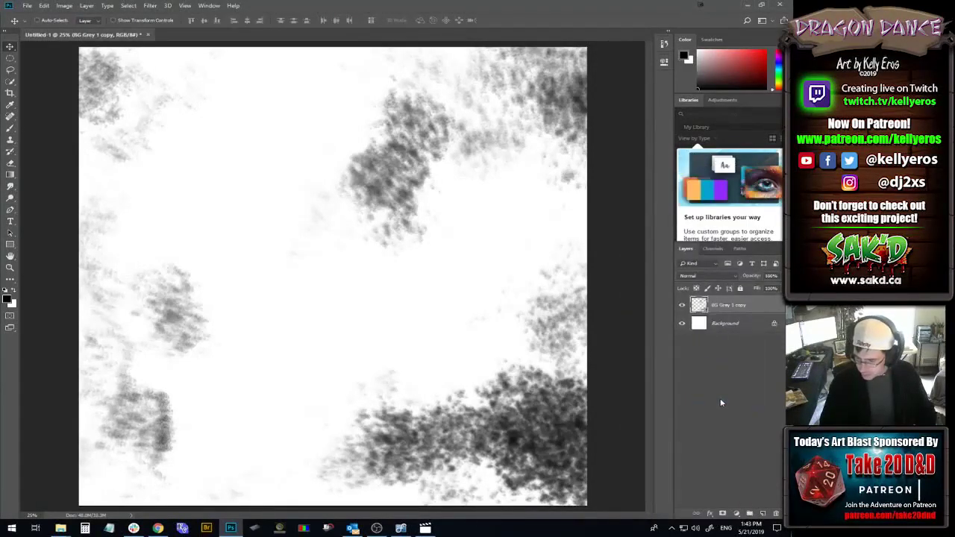
- Reapply the last Gaussian Blur to the merged grey texture layer and reduce its opacity to 14%
click(150, 6)
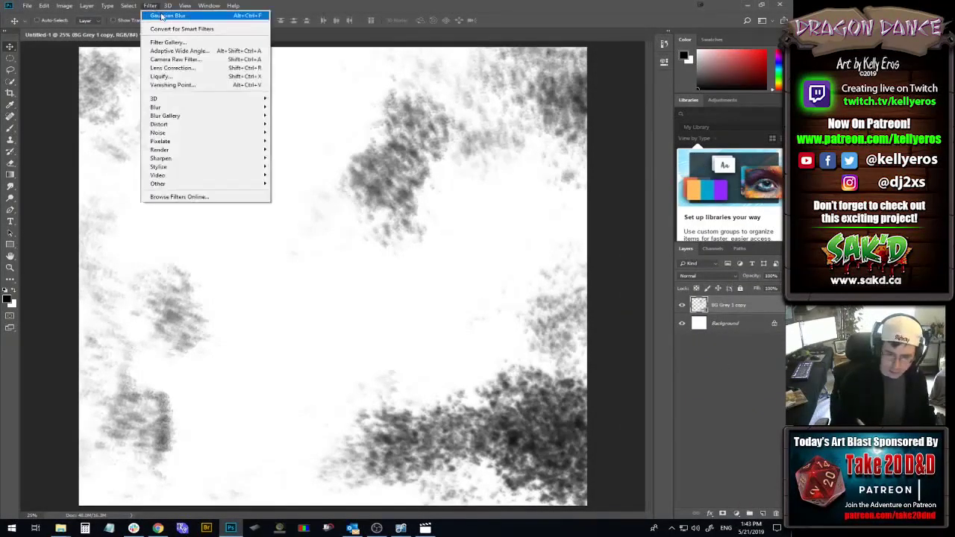
click(173, 14)
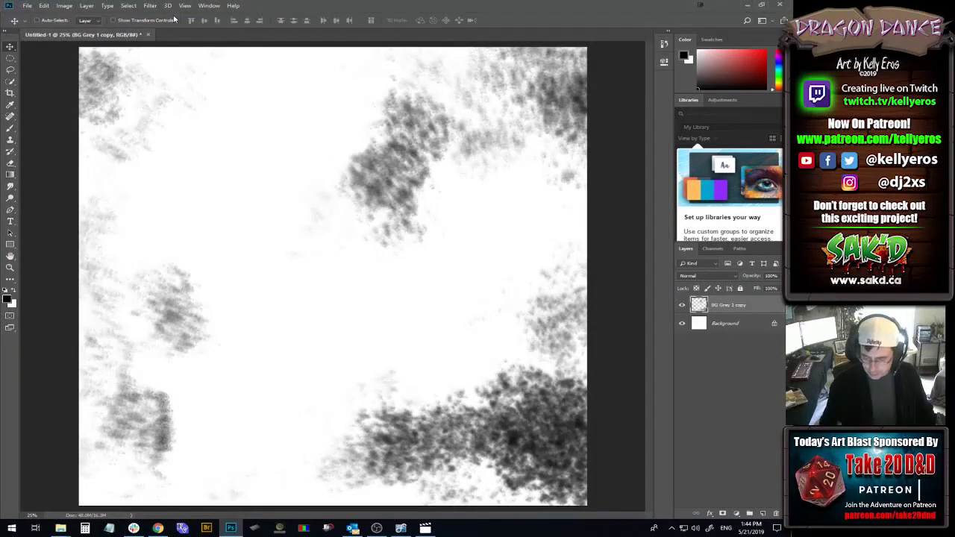
click(778, 275)
drag(783, 289, 751, 286)
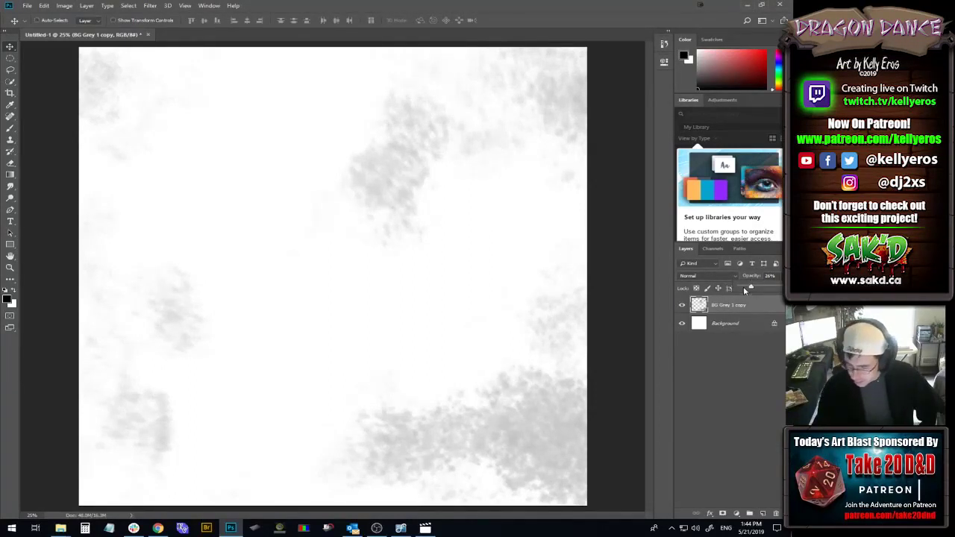
drag(751, 286, 747, 287)
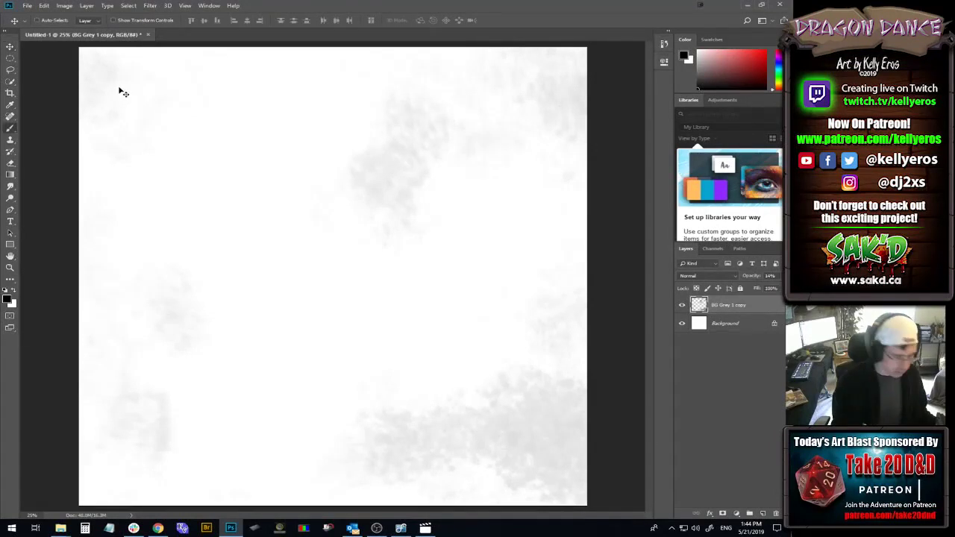
- Choose the Kyle's Drawing Box - Glide Sketch Pencil brush for sketching
key(b)
click(53, 21)
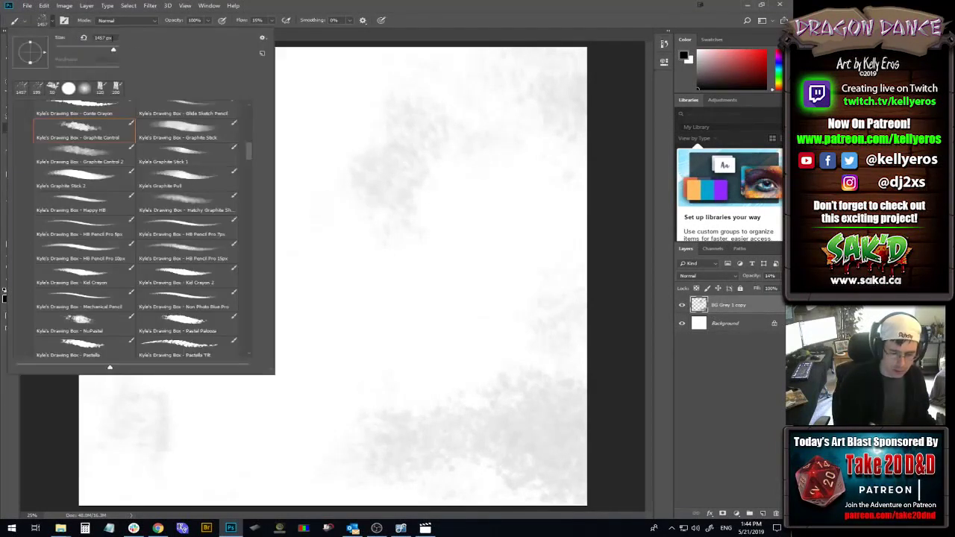
scroll(249, 141, up, 4)
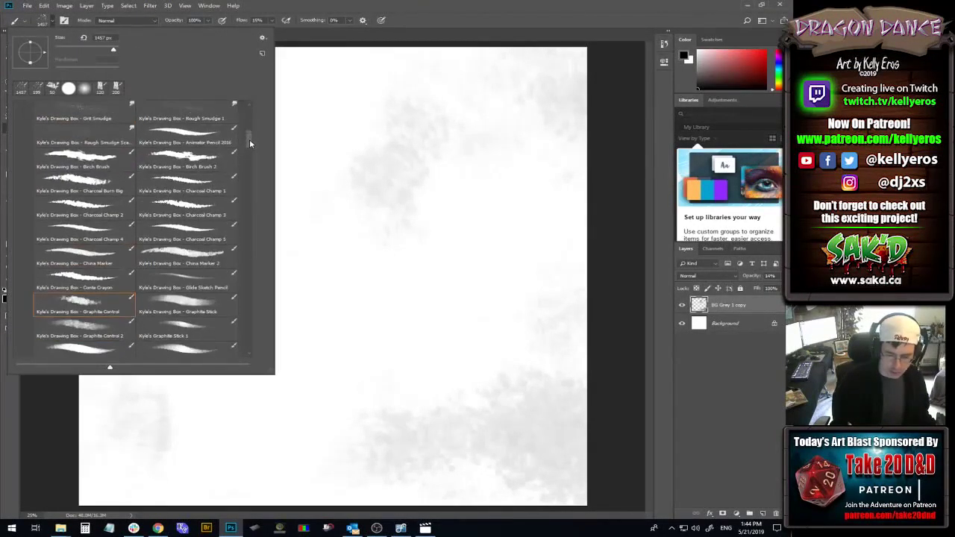
click(203, 280)
click(427, 16)
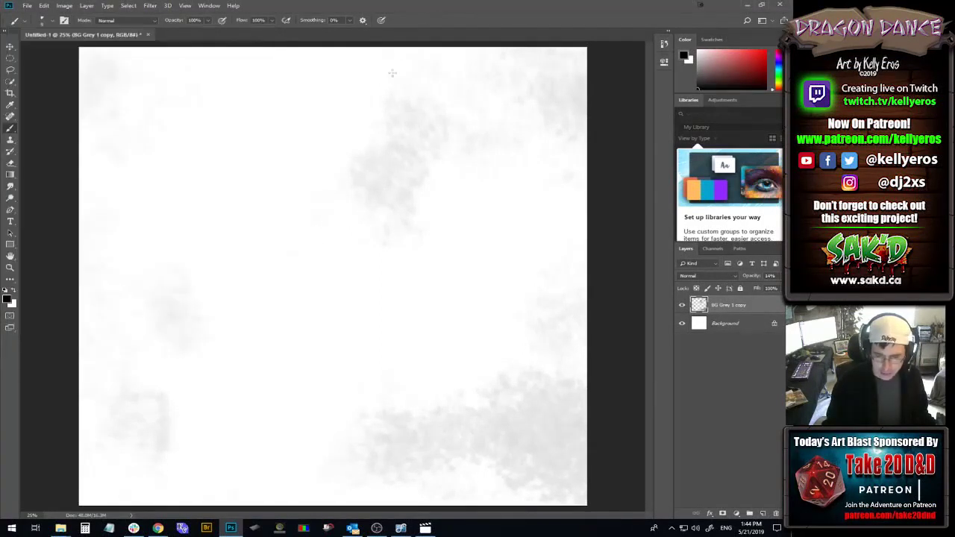
key(alt)
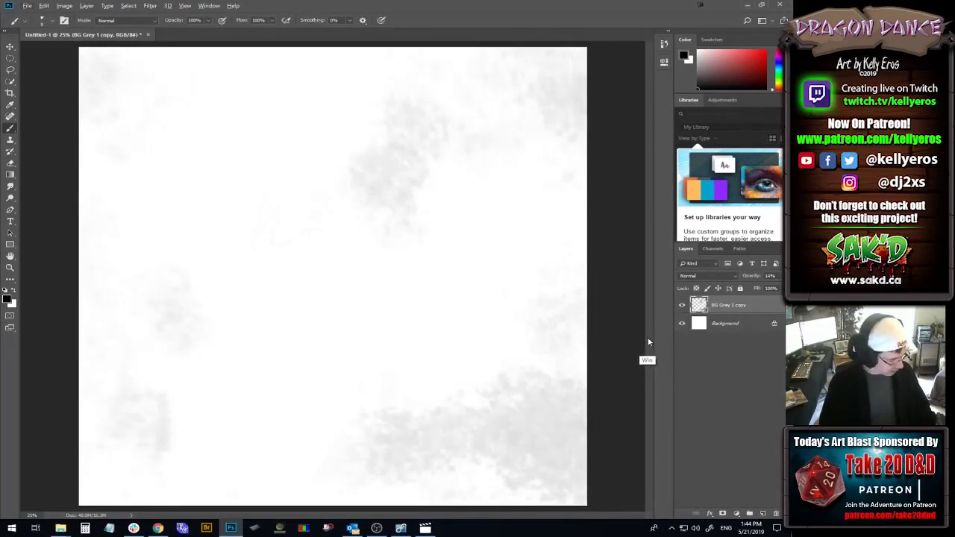
key(super)
key(super)
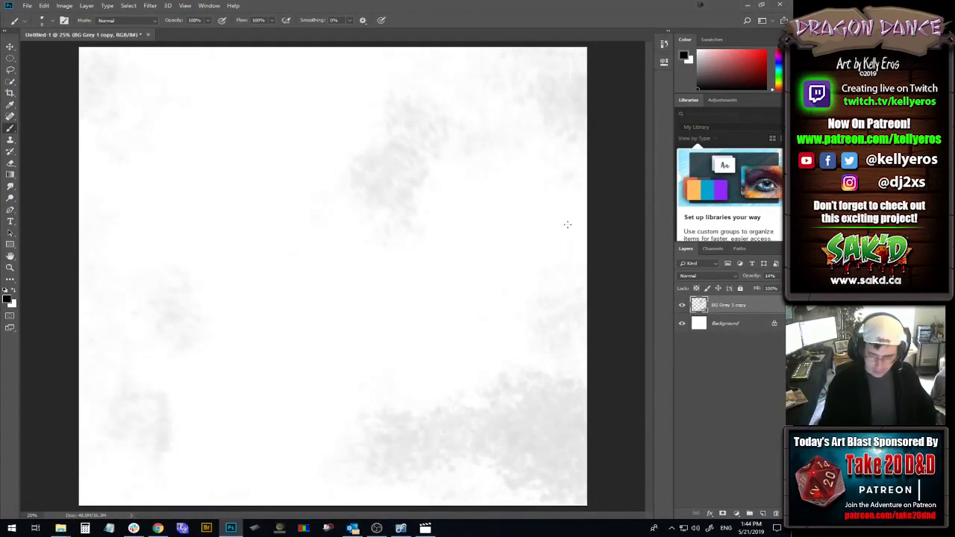
- Add a new layer above the grey texture and rename the BG Grey 1 copy layer as BG Grey 1
click(759, 513)
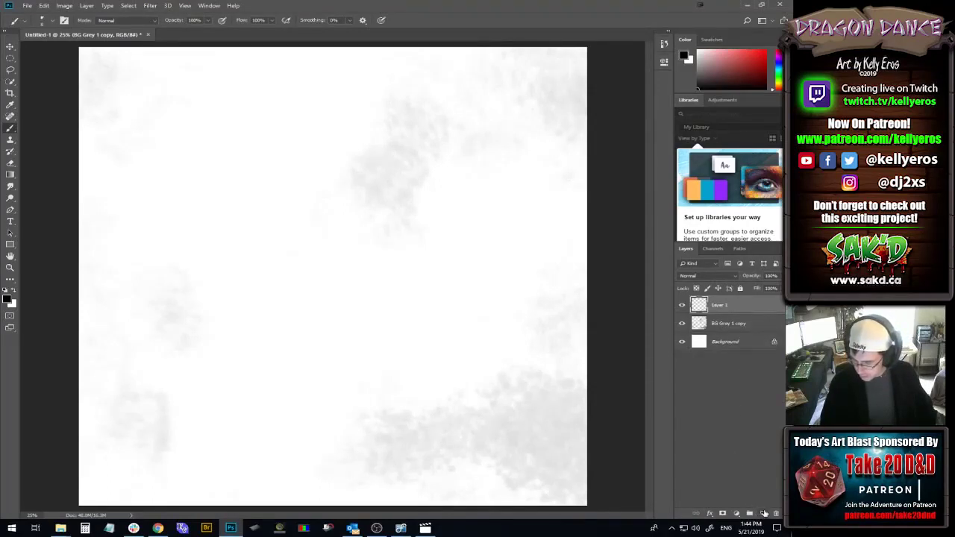
double_click(732, 323)
click(736, 323)
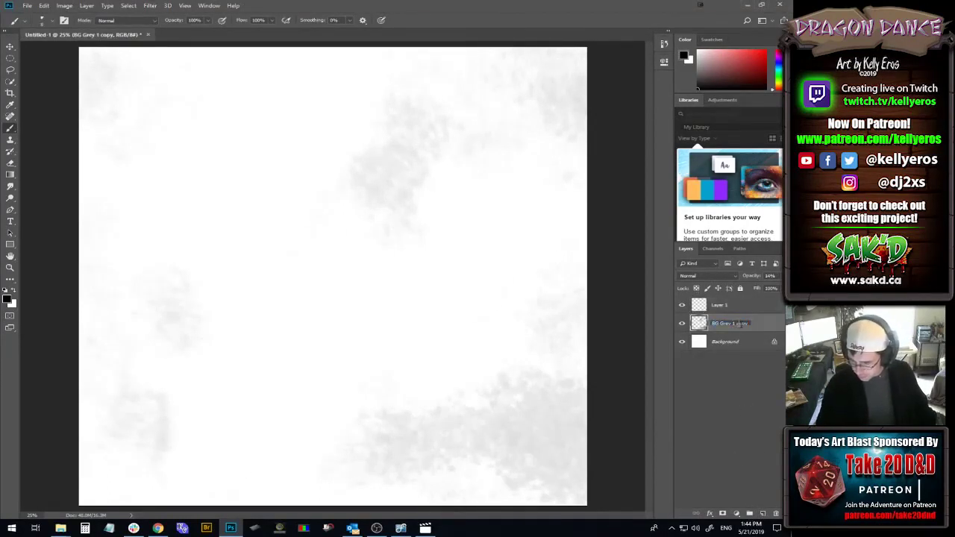
double_click(744, 323)
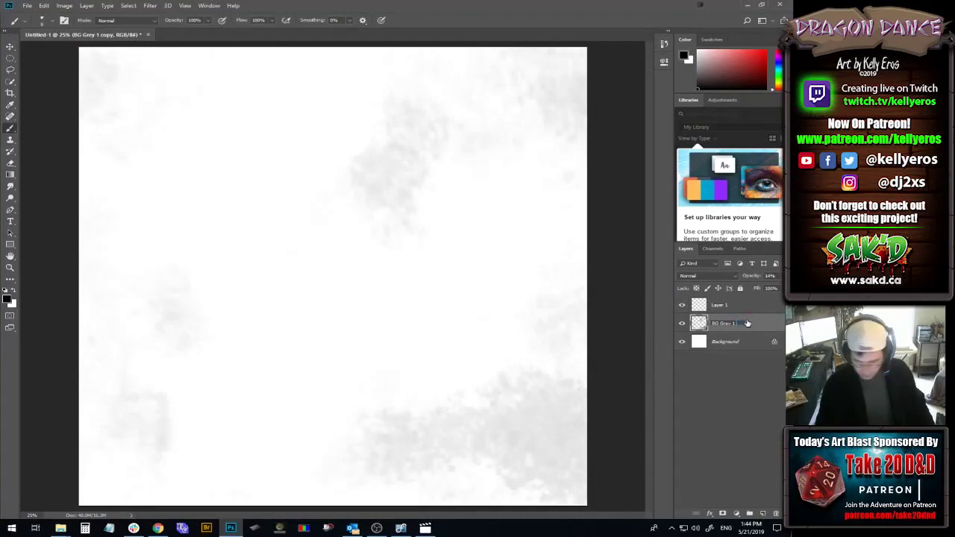
key(BackSpace)
key(Return)
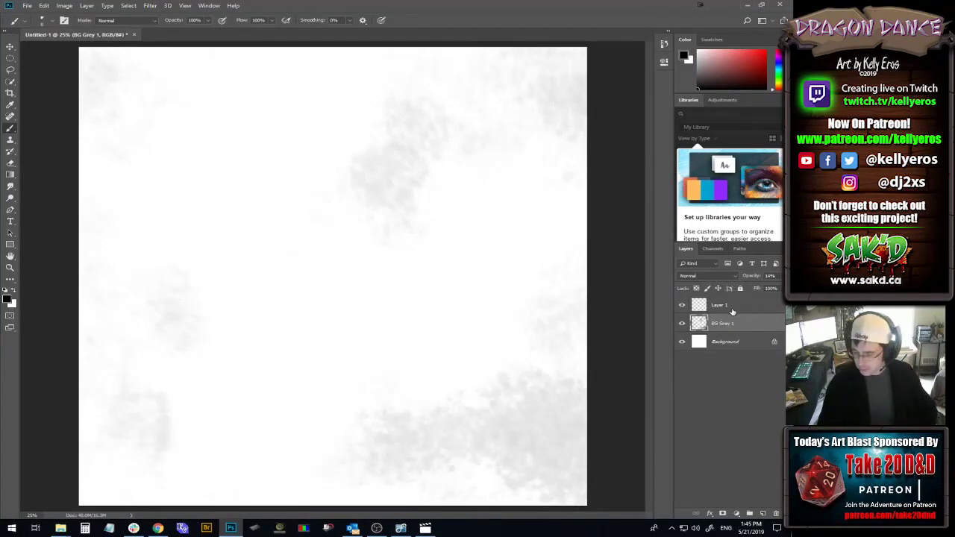
- Sketch a tilted oval for the head on Layer 1, in the upper middle of the canvas
click(734, 306)
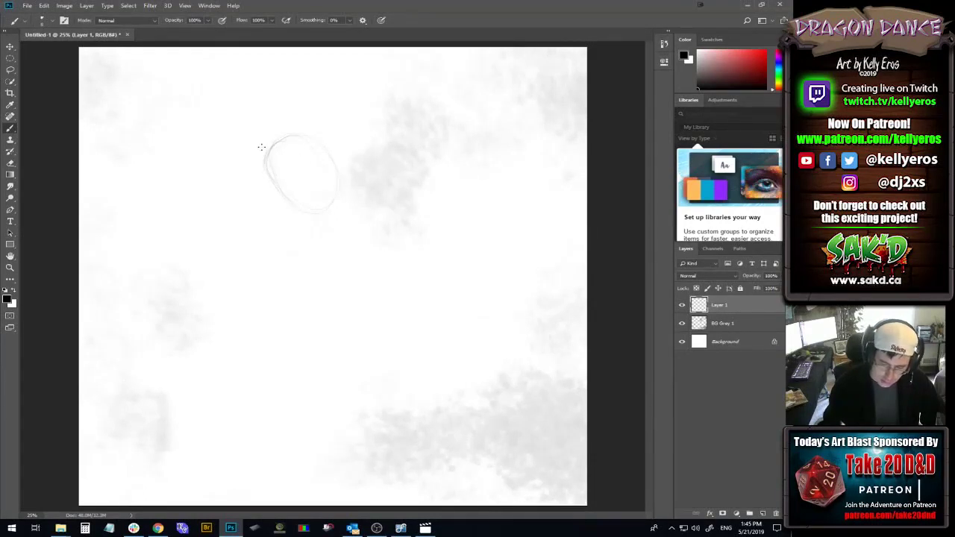
mouse_move(262, 147)
mouse_down()
mouse_move(323, 145)
mouse_move(297, 141)
mouse_move(259, 160)
mouse_move(313, 135)
mouse_move(265, 166)
mouse_move(276, 139)
mouse_move(304, 157)
mouse_move(262, 160)
mouse_move(326, 153)
mouse_move(307, 144)
mouse_move(332, 171)
mouse_move(326, 143)
mouse_move(339, 194)
mouse_move(324, 214)
mouse_up()
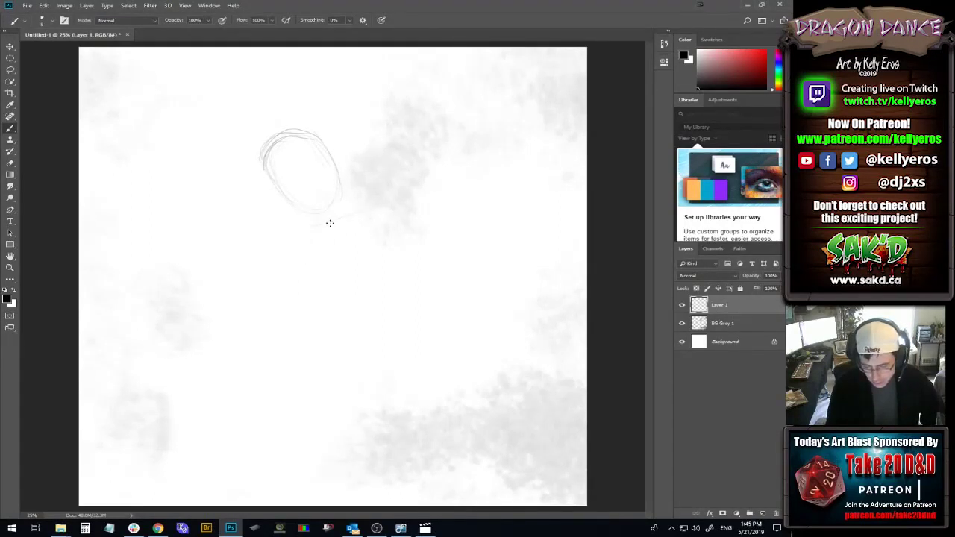
drag(287, 223, 371, 208)
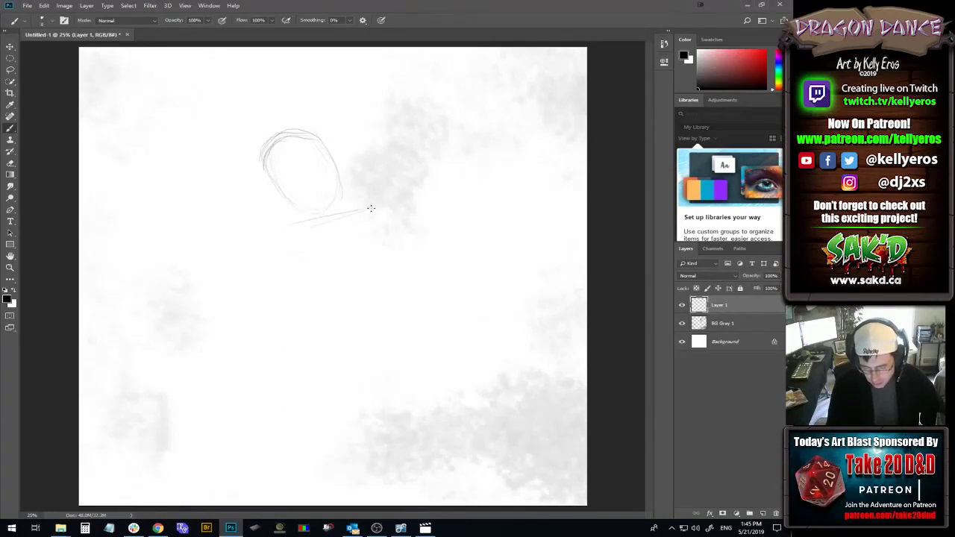
drag(288, 229, 364, 199)
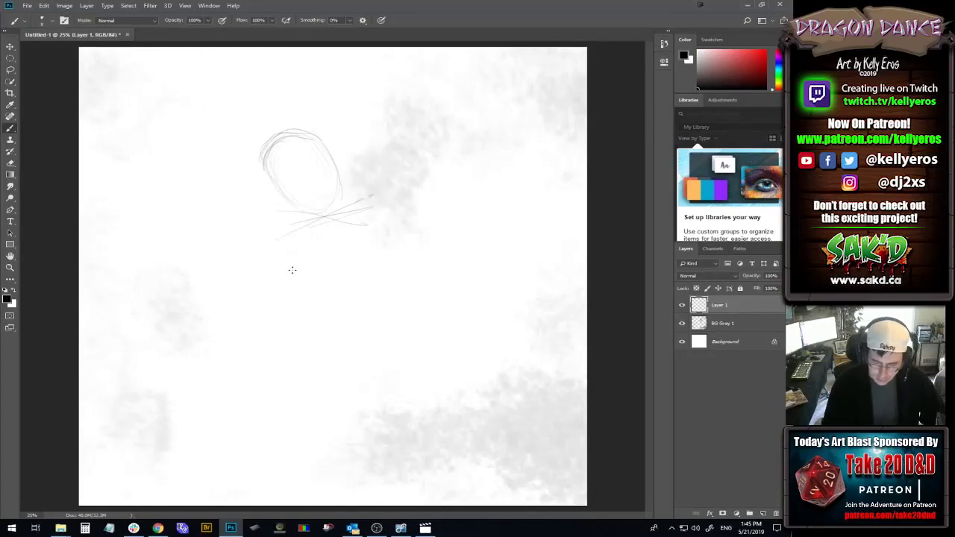
key(ctrl+z)
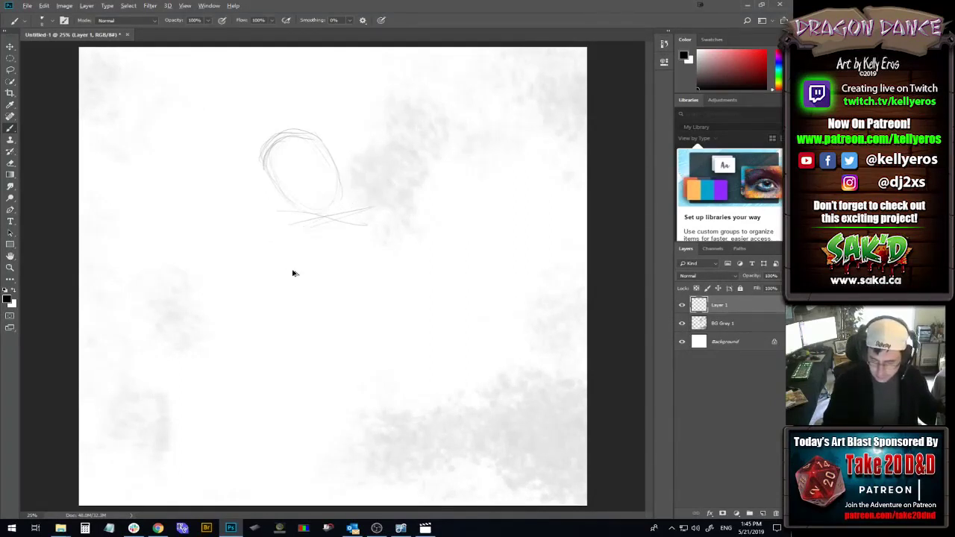
key(ctrl+z)
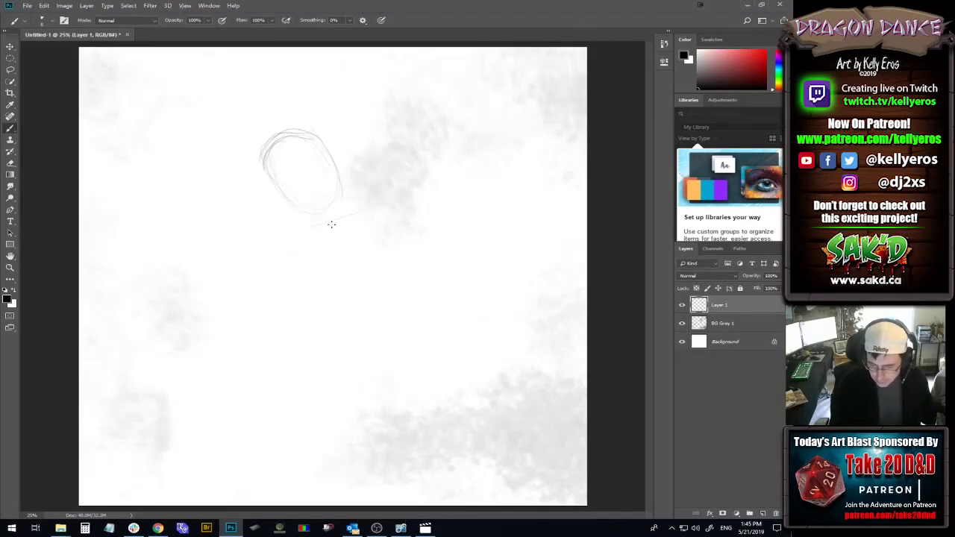
- Sketch a slanted shoulder line beneath the head oval and long, gently curved body lines running down from the neck
drag(298, 236, 370, 210)
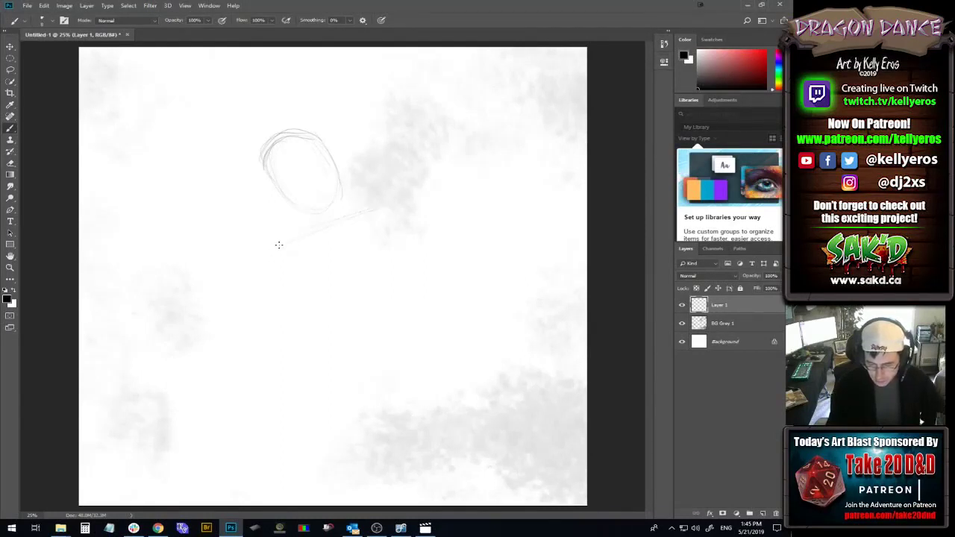
mouse_move(312, 212)
mouse_down()
mouse_move(317, 323)
mouse_move(336, 402)
mouse_up()
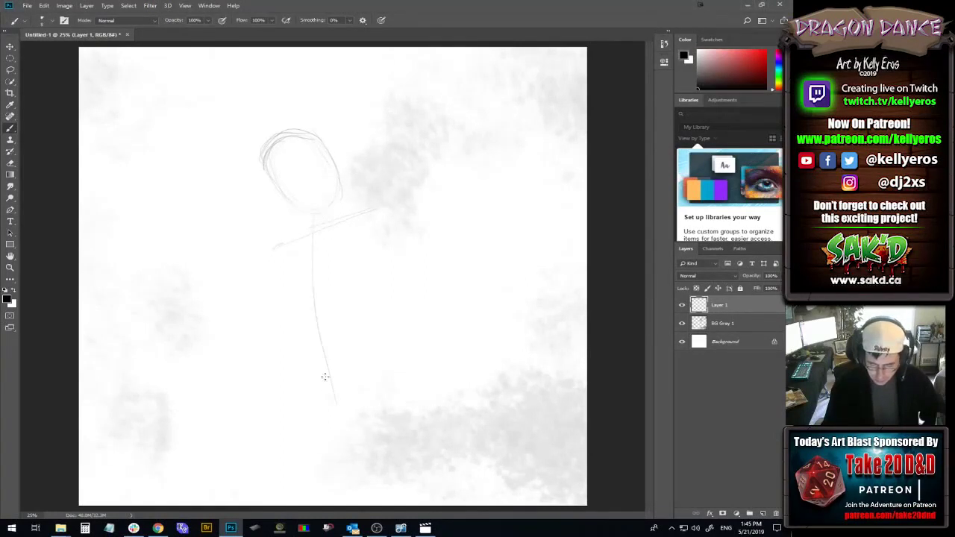
drag(315, 224, 320, 400)
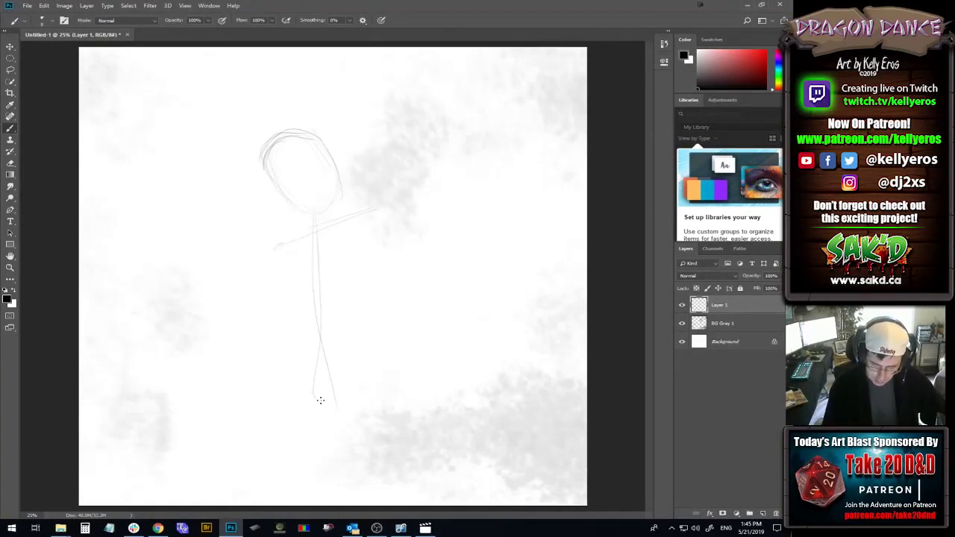
drag(313, 224, 335, 400)
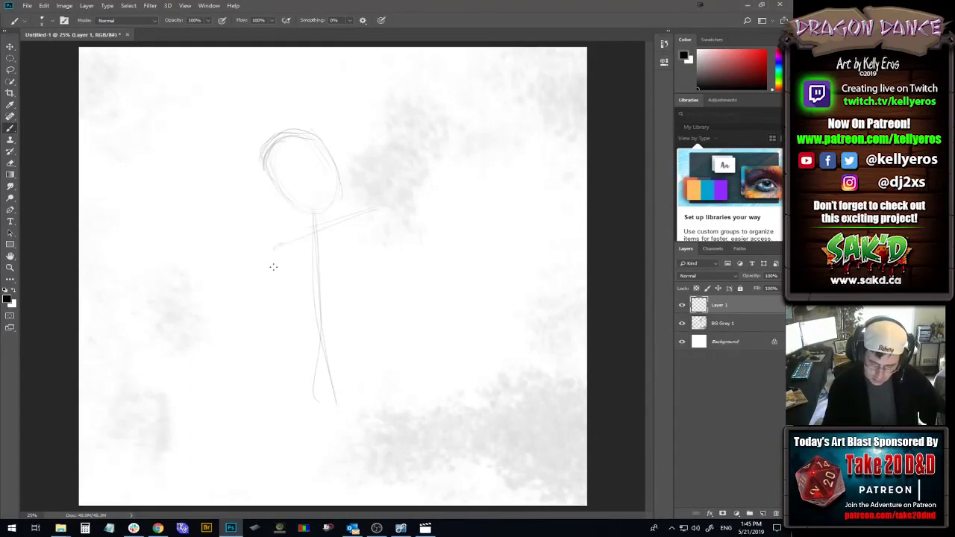
- Block in the figure's chest oval and arm line, plus a smaller construction circle at lower left and a larger one beside the torso
mouse_move(282, 257)
mouse_down()
mouse_move(330, 302)
mouse_move(362, 207)
mouse_move(296, 291)
mouse_move(279, 258)
mouse_move(266, 261)
mouse_move(274, 252)
mouse_move(258, 328)
mouse_move(266, 258)
mouse_move(256, 344)
mouse_up()
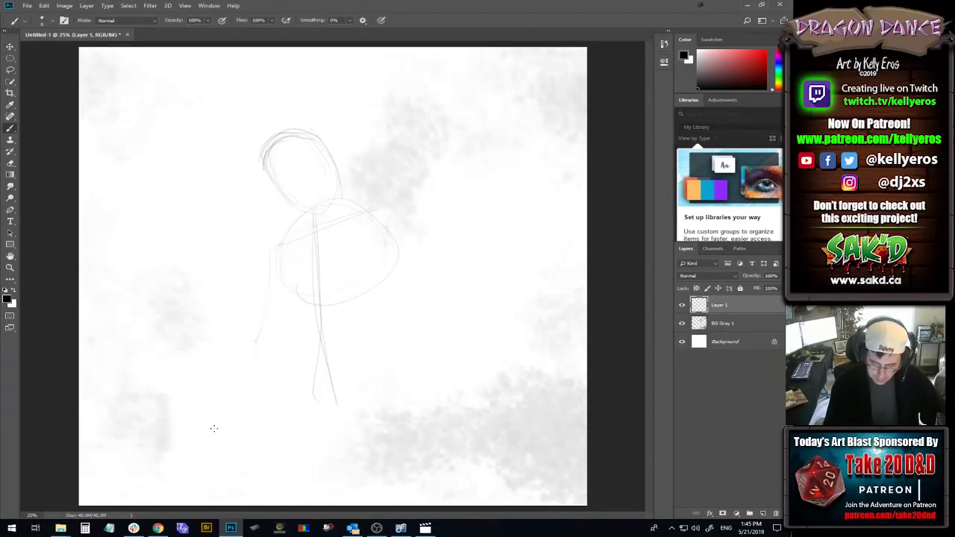
mouse_move(262, 451)
mouse_down()
mouse_move(259, 352)
mouse_move(309, 428)
mouse_up()
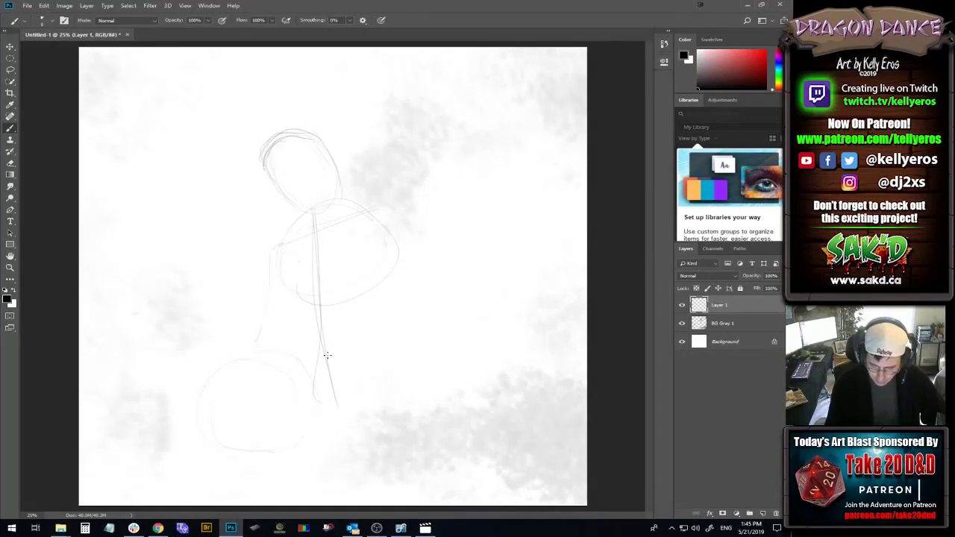
mouse_move(426, 225)
mouse_down()
mouse_move(488, 331)
mouse_move(406, 387)
mouse_up()
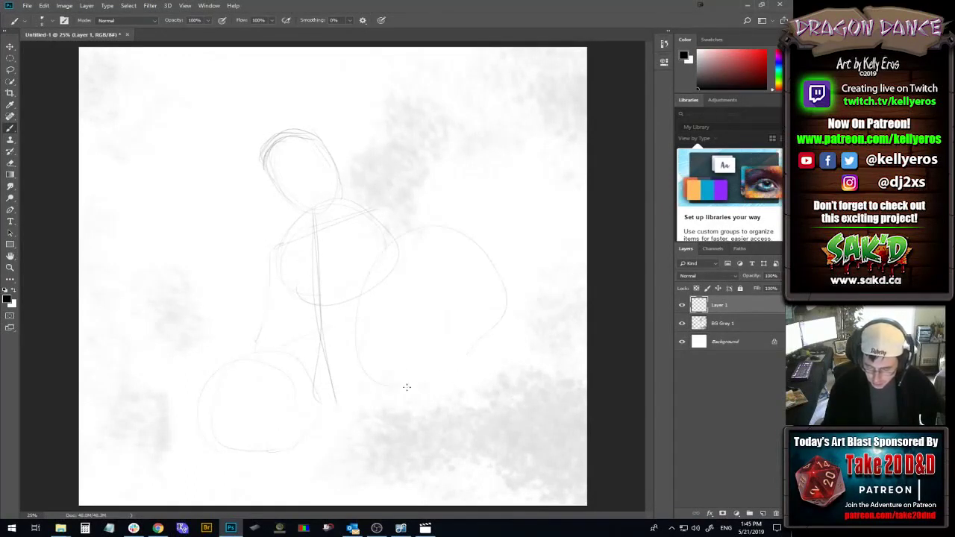
drag(522, 321, 502, 271)
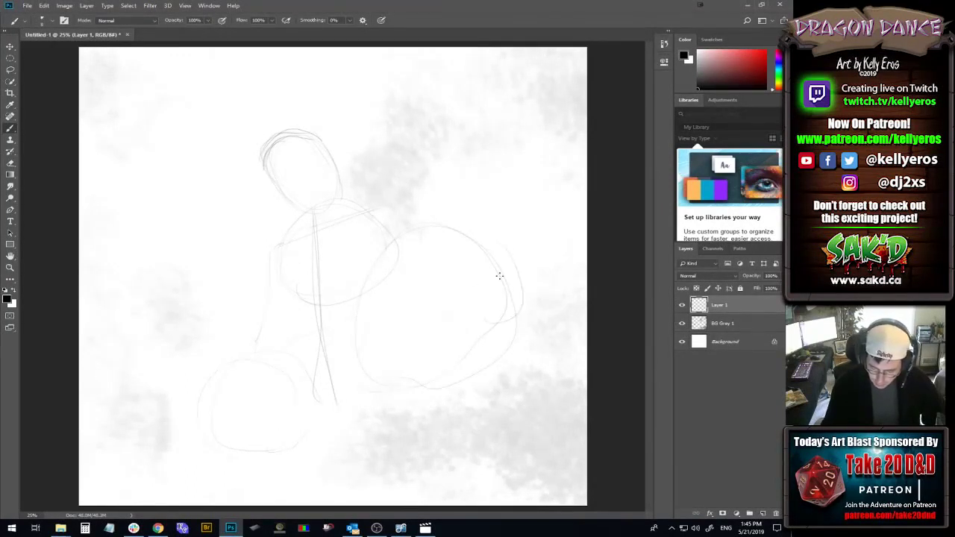
mouse_move(533, 302)
mouse_down()
mouse_move(508, 220)
mouse_move(516, 209)
mouse_move(522, 297)
mouse_up()
- Add overlapping curves along the large circle's outer edge and link the two construction circles with long contour lines
drag(467, 226, 555, 256)
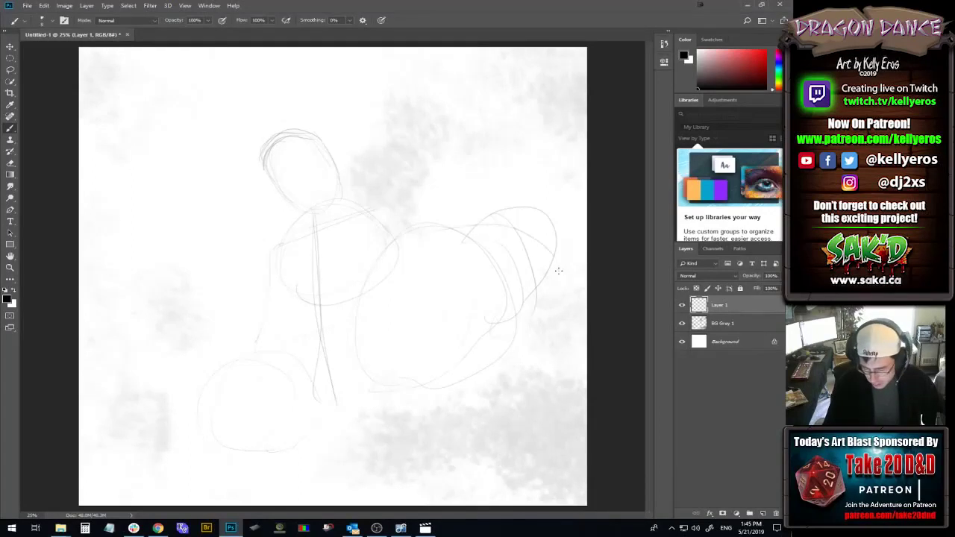
drag(450, 374, 480, 368)
drag(277, 351, 386, 260)
drag(419, 388, 359, 397)
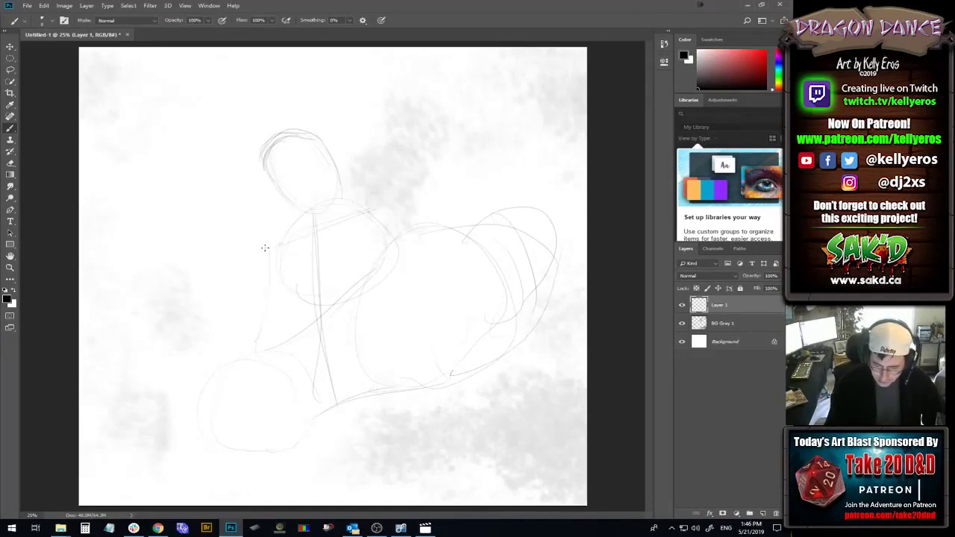
- Sketch the shoulder circle, upper arm and forearm, ending in a hand resting above the smaller lower-left circle
drag(264, 247, 261, 247)
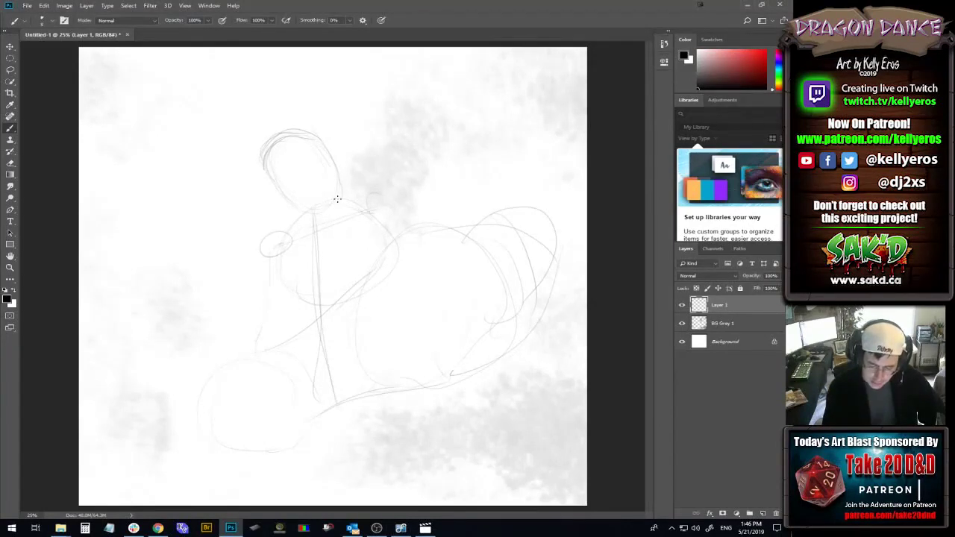
drag(261, 288, 259, 307)
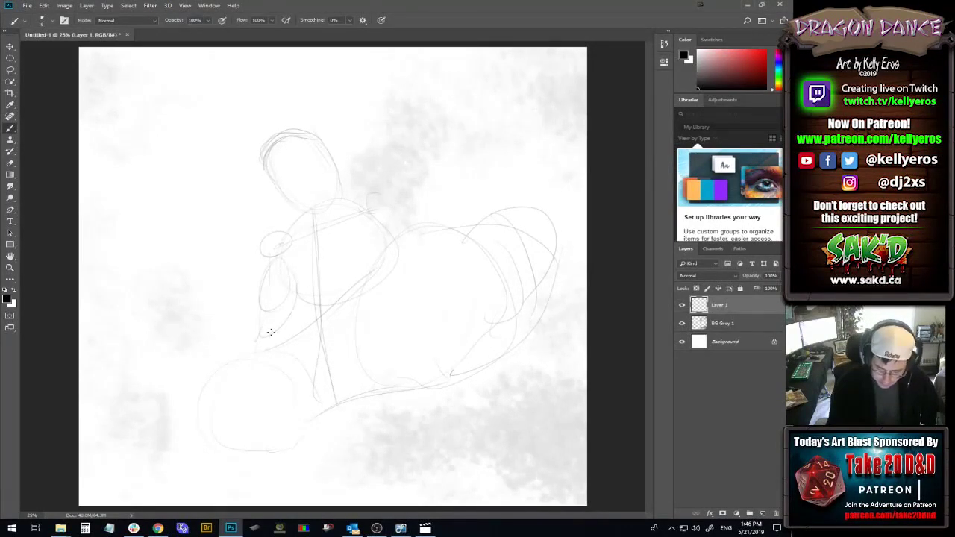
mouse_move(278, 258)
mouse_down()
mouse_move(302, 297)
mouse_move(342, 302)
mouse_up()
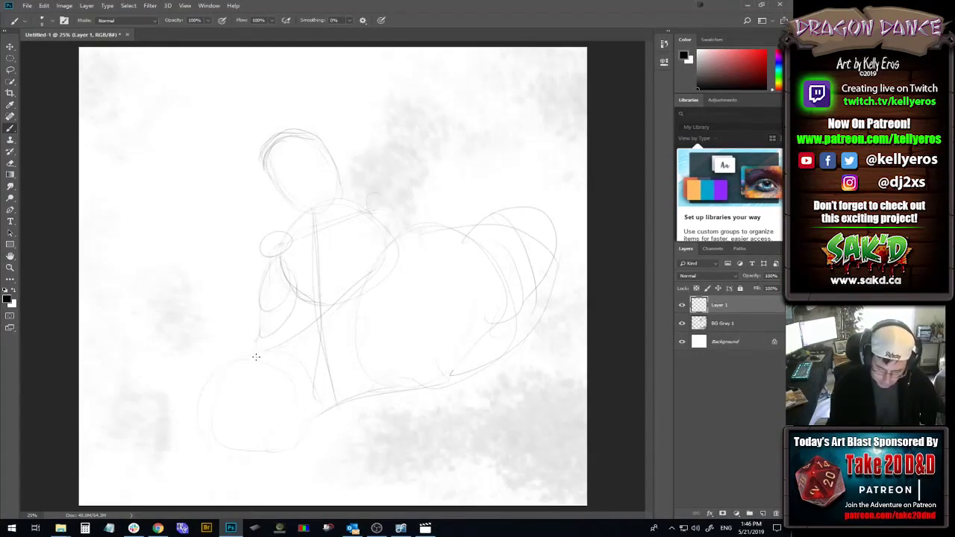
mouse_move(247, 351)
mouse_down()
mouse_move(292, 352)
mouse_move(279, 344)
mouse_move(290, 346)
mouse_move(240, 355)
mouse_move(256, 342)
mouse_move(238, 355)
mouse_move(269, 340)
mouse_up()
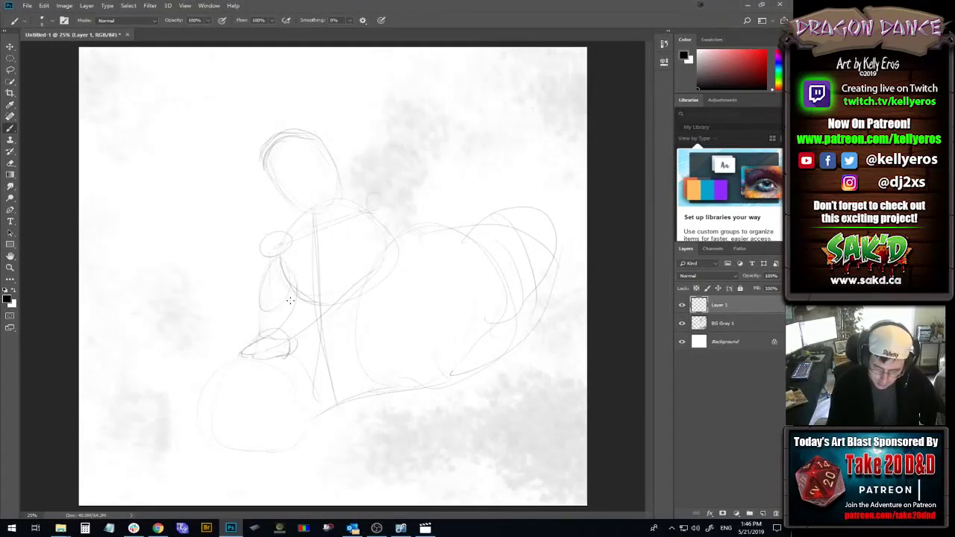
drag(292, 319, 300, 288)
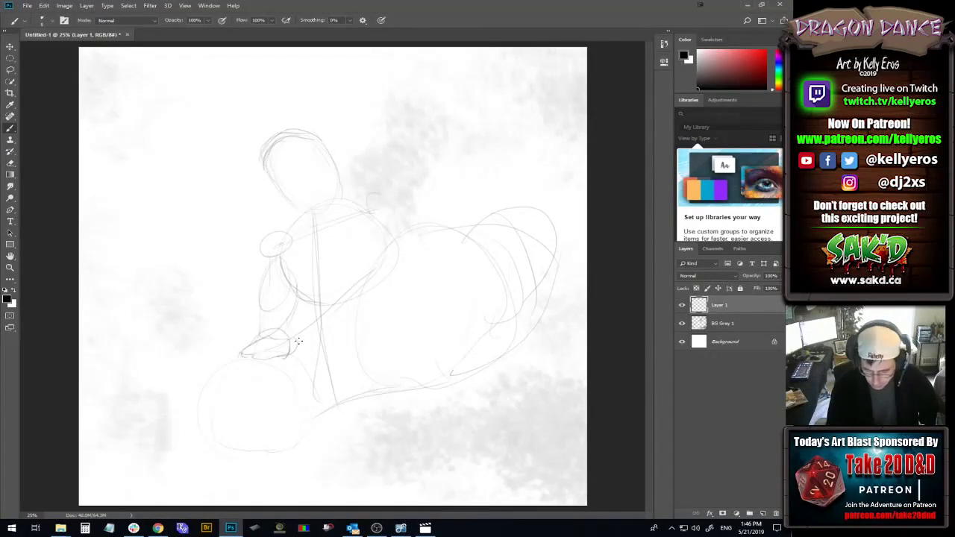
drag(293, 354, 302, 334)
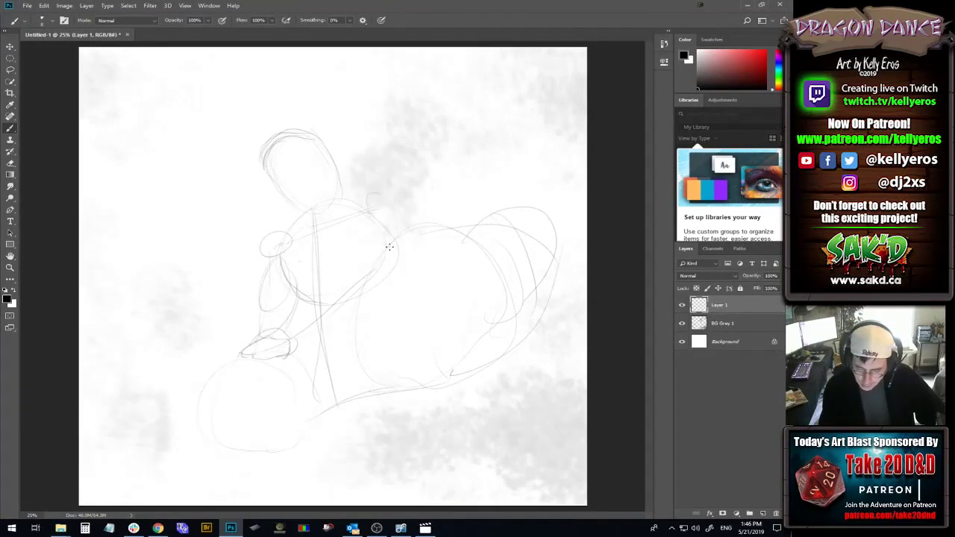
- Sketch long lines fanning up and out behind the torso, with sweeping curves crossing behind and around the head
drag(401, 227, 452, 139)
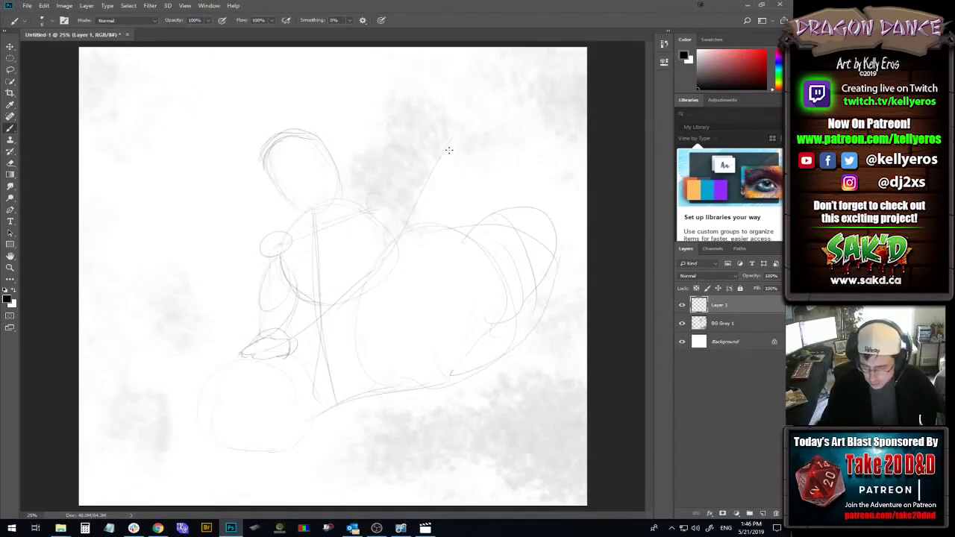
drag(416, 229, 522, 125)
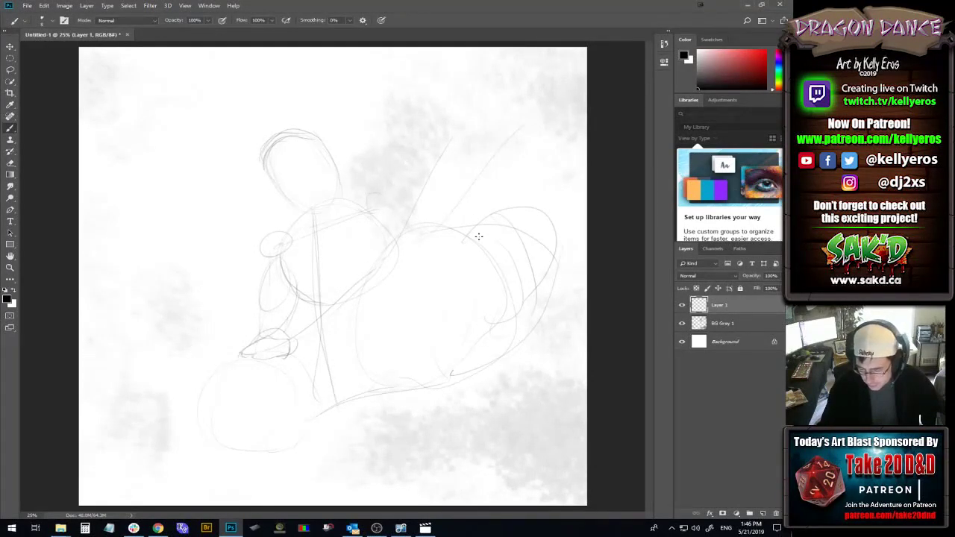
drag(479, 237, 558, 153)
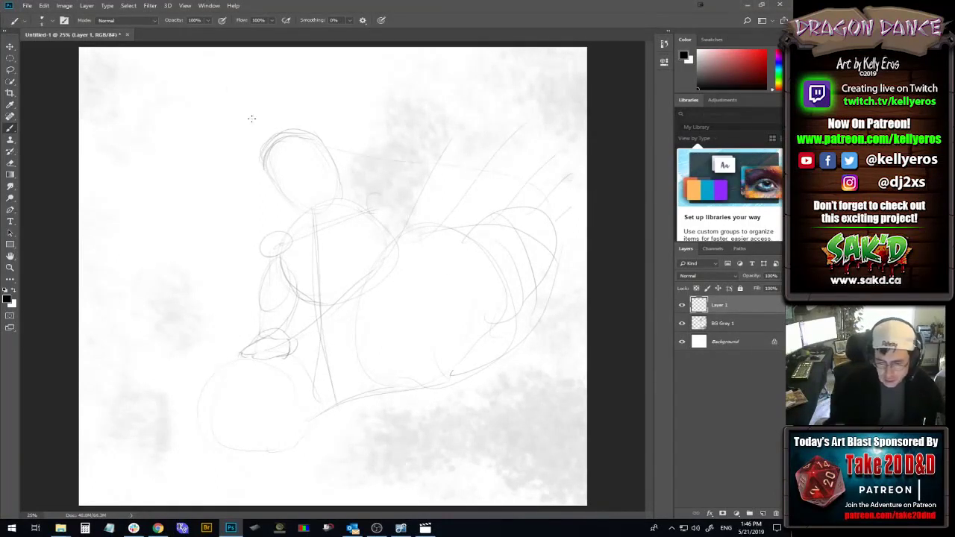
drag(227, 77, 272, 131)
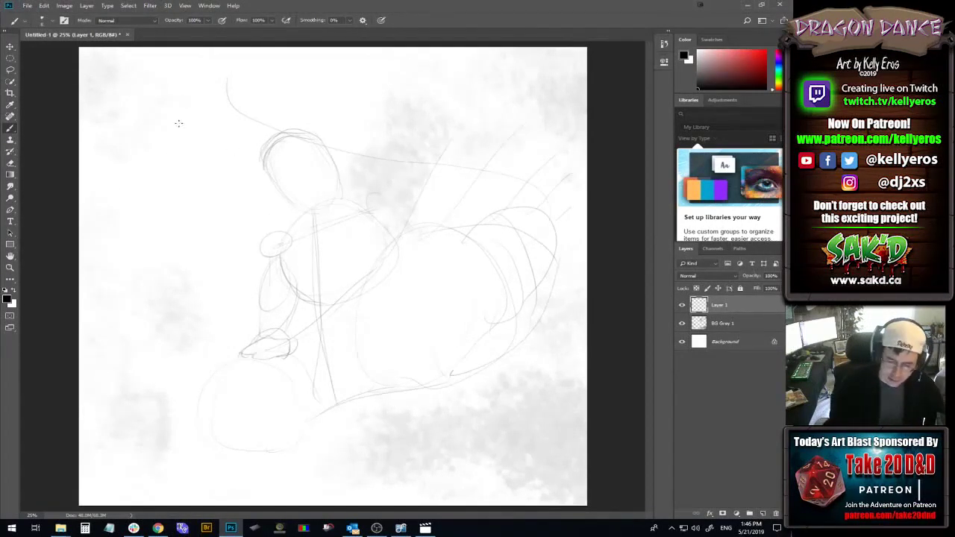
drag(228, 79, 252, 227)
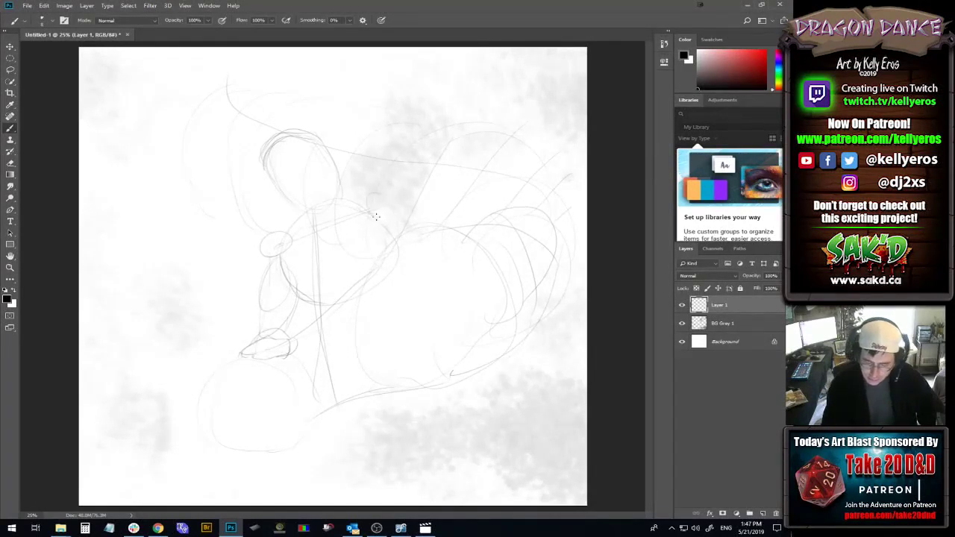
- Darken the torso's sides and lower edge with repeated curved strokes and shape the shoulder on the side facing the large circle
mouse_move(377, 217)
mouse_down()
mouse_move(396, 277)
mouse_move(327, 291)
mouse_up()
mouse_move(400, 269)
mouse_down()
mouse_move(318, 306)
mouse_move(395, 278)
mouse_up()
drag(315, 301, 407, 279)
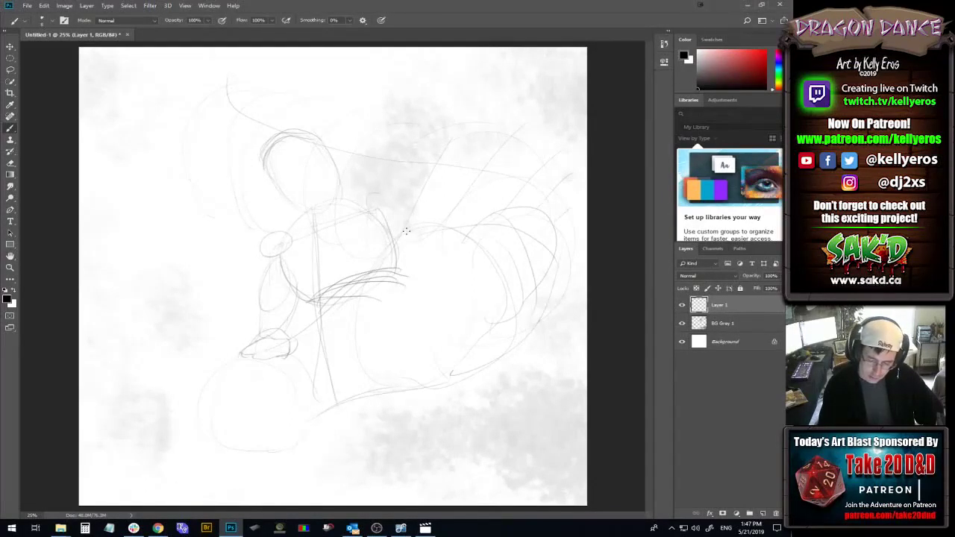
mouse_move(285, 247)
mouse_down()
mouse_move(288, 276)
mouse_move(303, 299)
mouse_up()
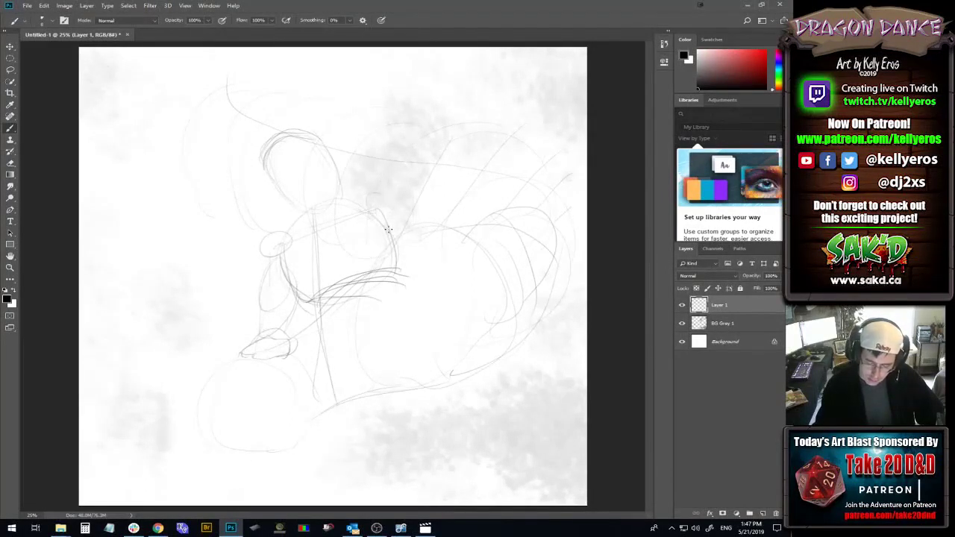
drag(382, 216, 399, 251)
mouse_move(400, 269)
mouse_down()
mouse_move(402, 224)
mouse_move(403, 235)
mouse_up()
mouse_move(387, 197)
mouse_down()
mouse_move(357, 203)
mouse_move(398, 224)
mouse_move(398, 237)
mouse_up()
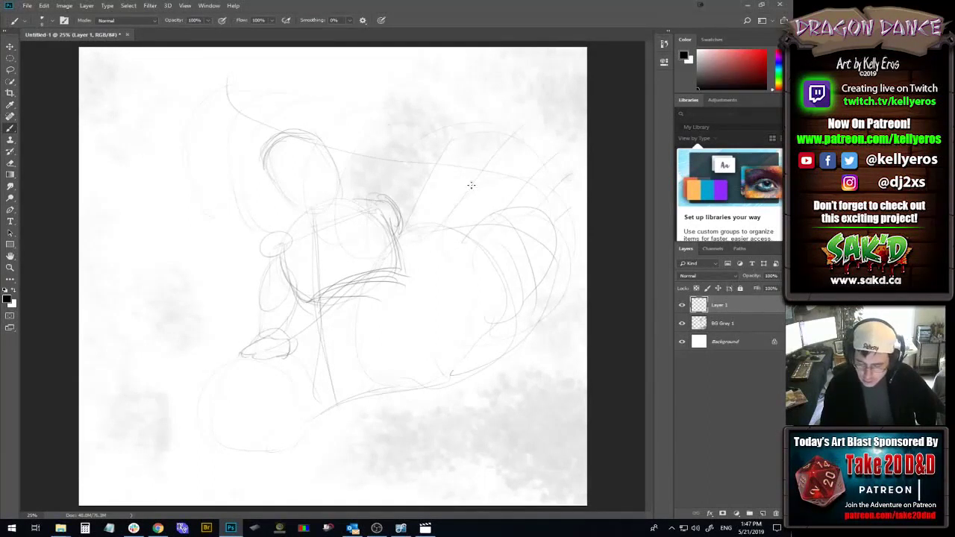
- Sketch curved strokes and a small hand-like shape above the large circle, then broad arcs in the canvas's upper-left area
mouse_move(447, 222)
mouse_down()
mouse_move(484, 191)
mouse_move(514, 200)
mouse_up()
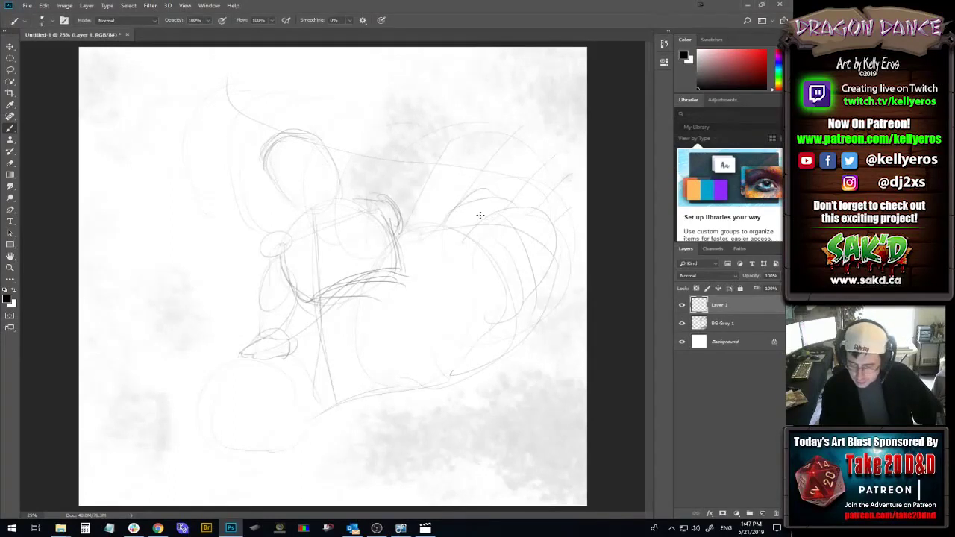
mouse_move(455, 204)
mouse_down()
mouse_move(520, 182)
mouse_move(500, 159)
mouse_up()
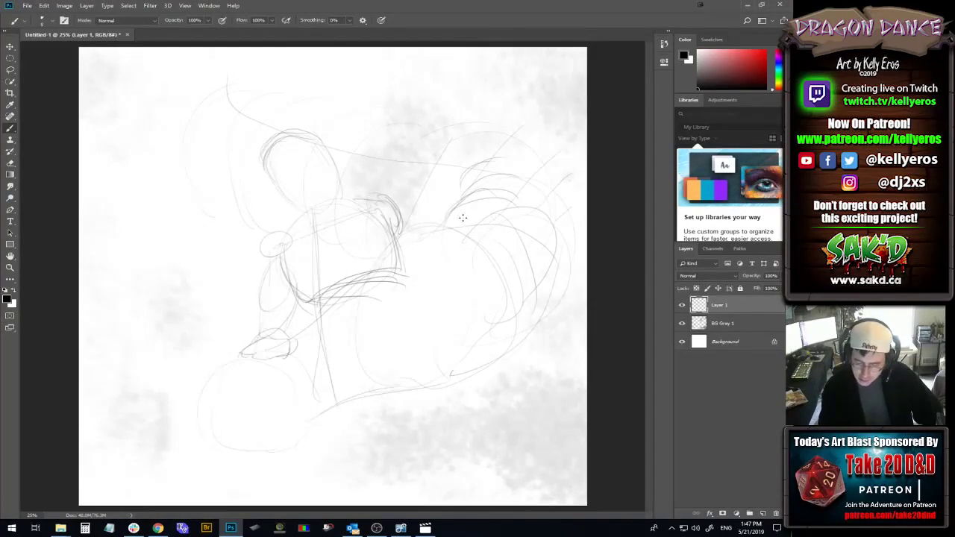
mouse_move(444, 209)
mouse_down()
mouse_move(479, 192)
mouse_move(475, 209)
mouse_move(481, 205)
mouse_move(446, 217)
mouse_move(464, 218)
mouse_move(486, 196)
mouse_up()
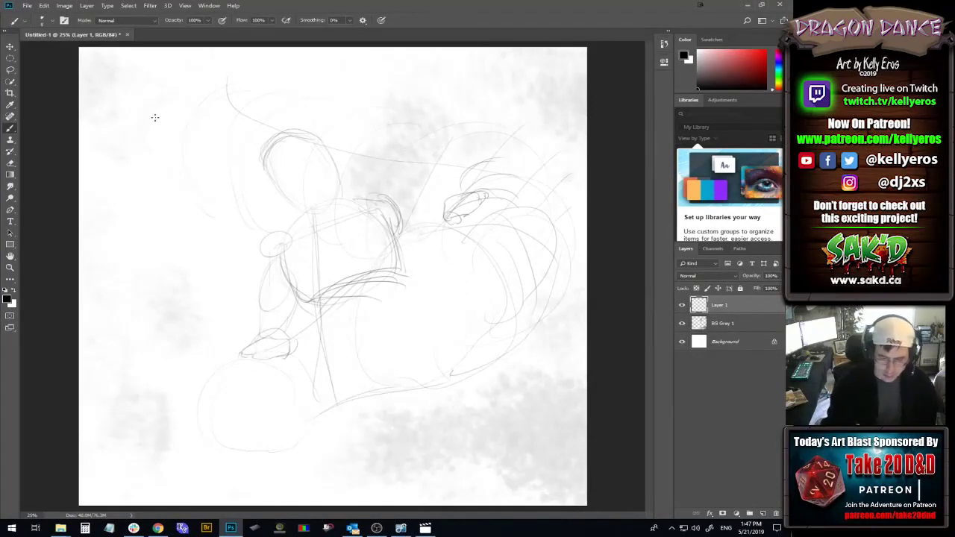
drag(218, 55, 155, 148)
drag(141, 112, 164, 168)
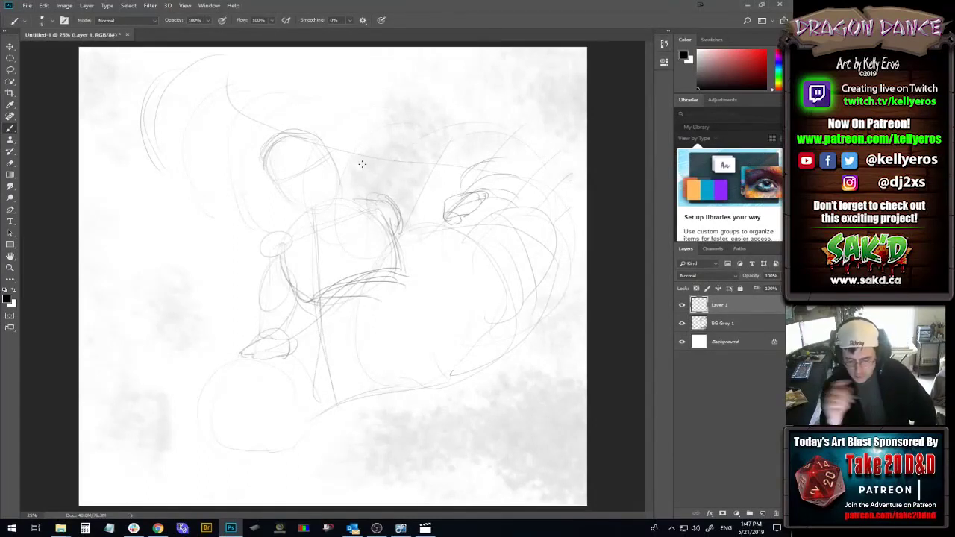
- Select the whole of Layer 1 and delete its sketch to start over
mouse_move(741, 309)
mouse_down()
mouse_move(760, 500)
mouse_move(749, 312)
mouse_up()
key(ctrl+a)
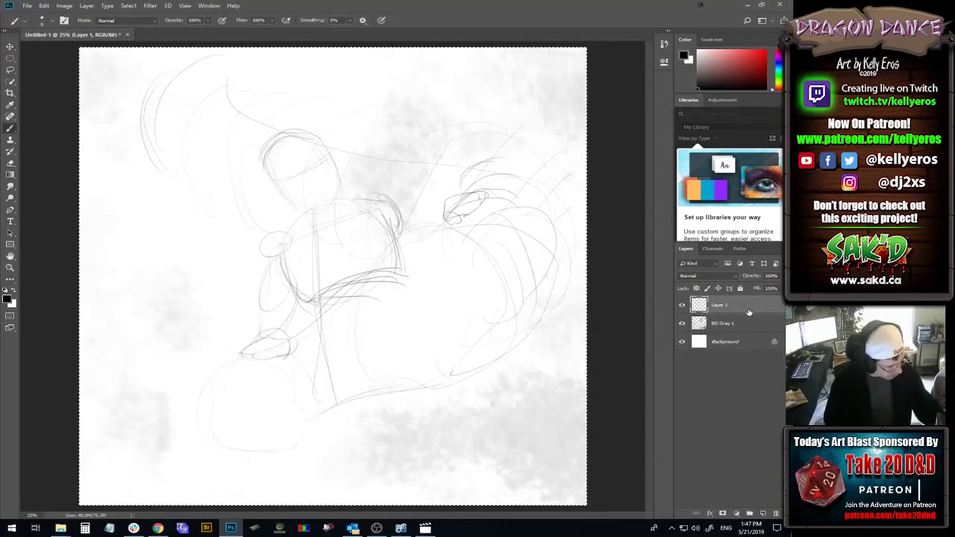
key(Delete)
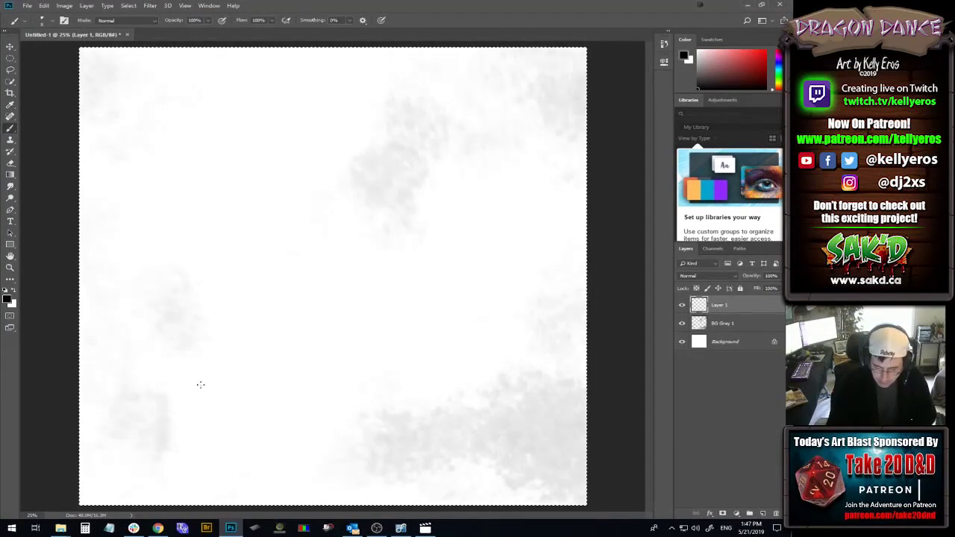
- Sketch a small circle at lower left on Layer 1 and a larger circle near the canvas centre
drag(231, 356, 221, 405)
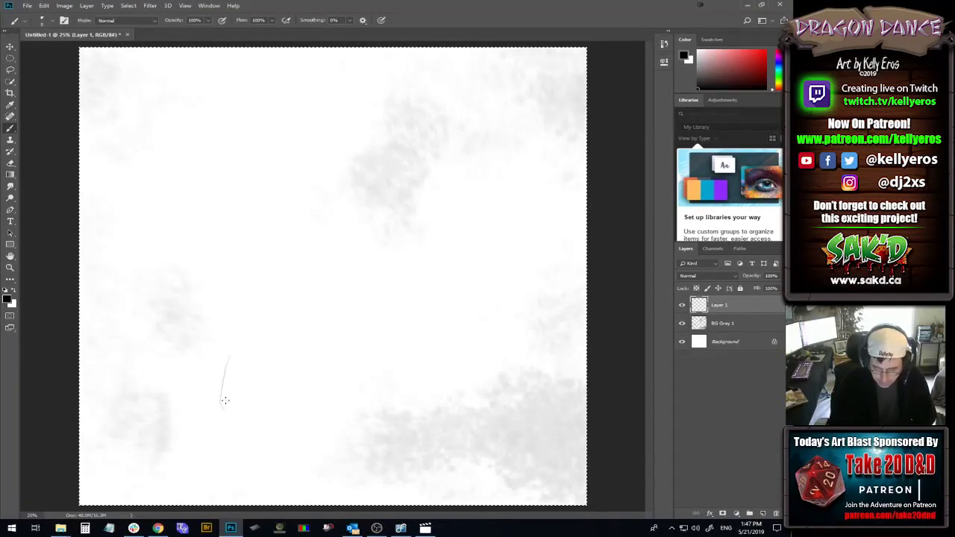
mouse_move(227, 356)
mouse_down()
mouse_move(281, 367)
mouse_move(226, 409)
mouse_up()
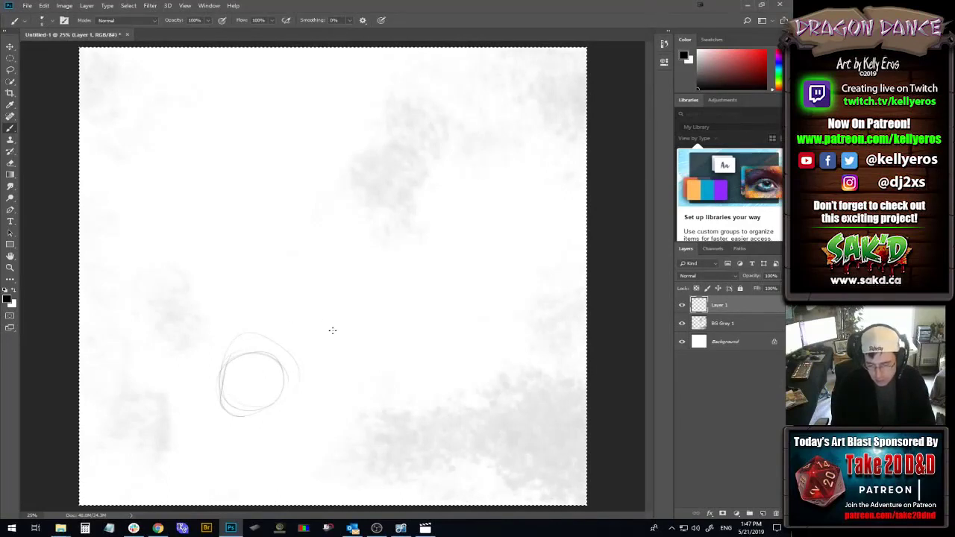
mouse_move(332, 329)
mouse_down()
mouse_move(358, 256)
mouse_move(411, 332)
mouse_move(351, 347)
mouse_up()
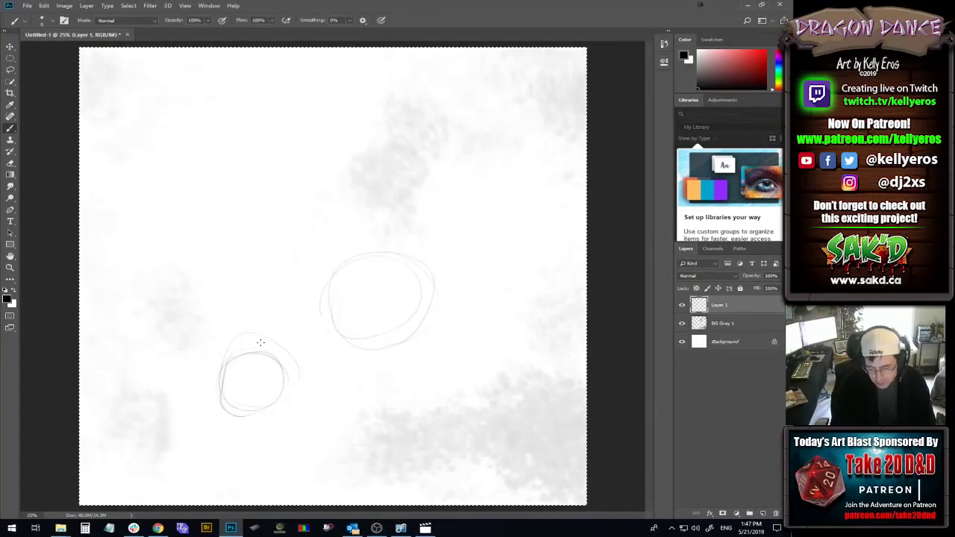
mouse_move(328, 306)
mouse_down()
mouse_move(266, 352)
mouse_move(290, 370)
mouse_move(373, 342)
mouse_up()
- Join the small and large circles with repeated tapering contour lines along both sides
drag(292, 377, 388, 337)
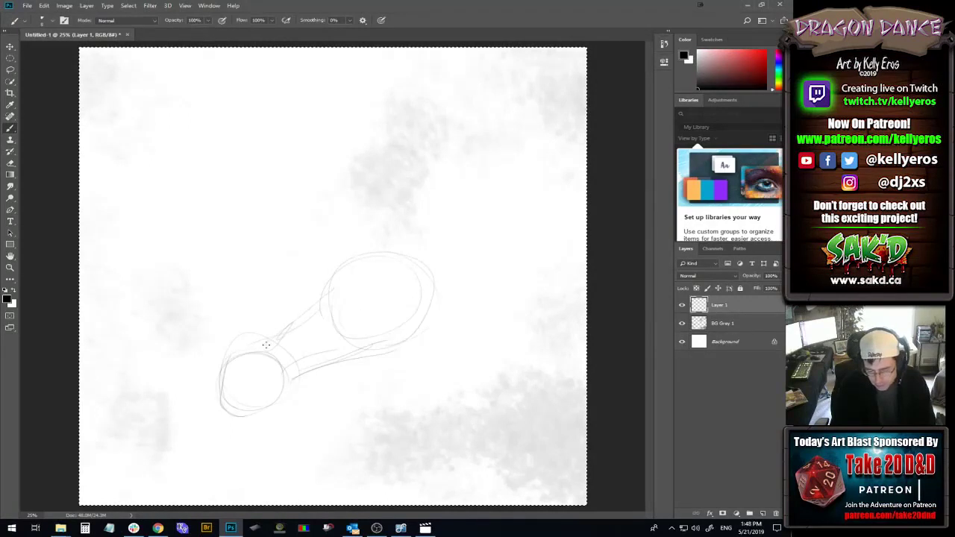
mouse_move(266, 345)
mouse_down()
mouse_move(310, 300)
mouse_move(396, 260)
mouse_up()
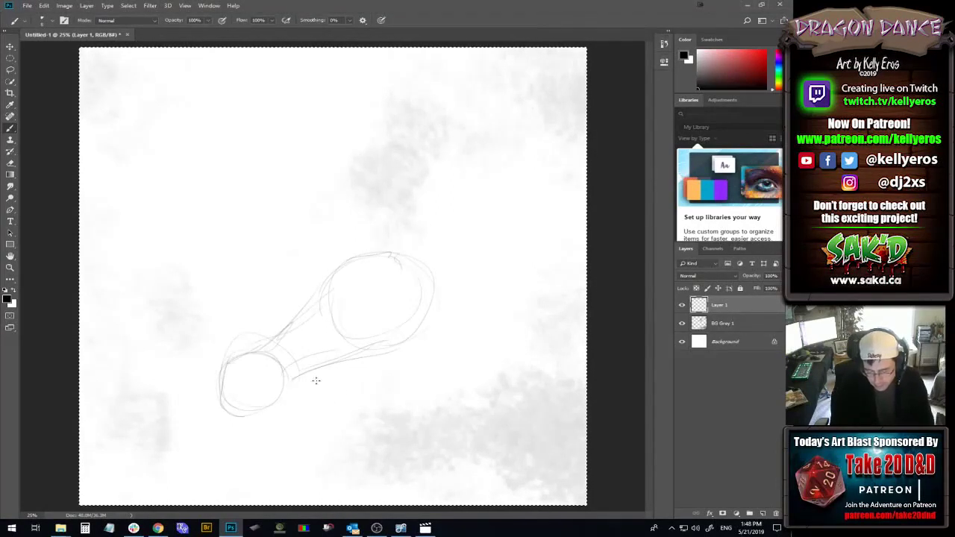
drag(296, 385, 374, 352)
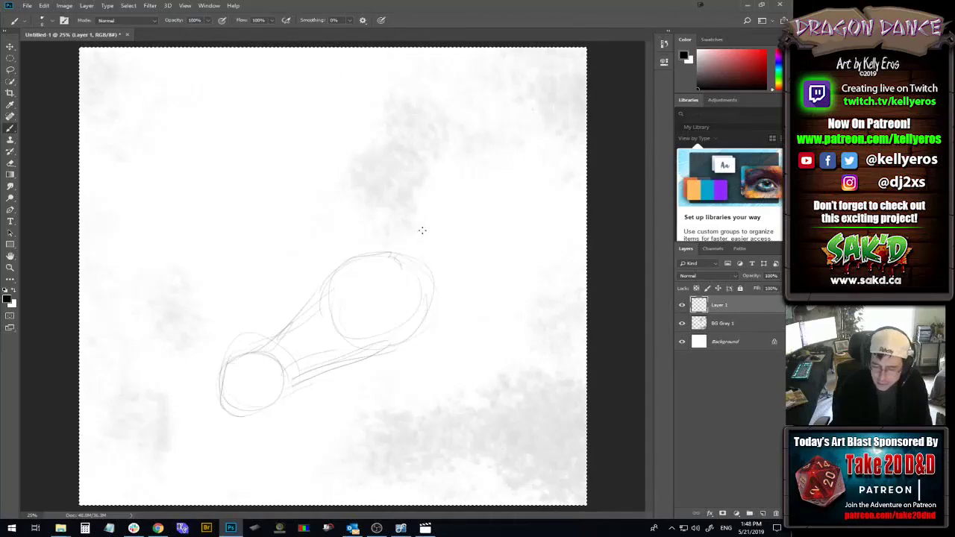
right_click(432, 251)
key(Escape)
- Sweep a long body curve from the large circle around to the canvas's upper-left area and build it up with overlapping circles
mouse_move(131, 149)
mouse_down()
mouse_move(252, 159)
mouse_move(427, 326)
mouse_up()
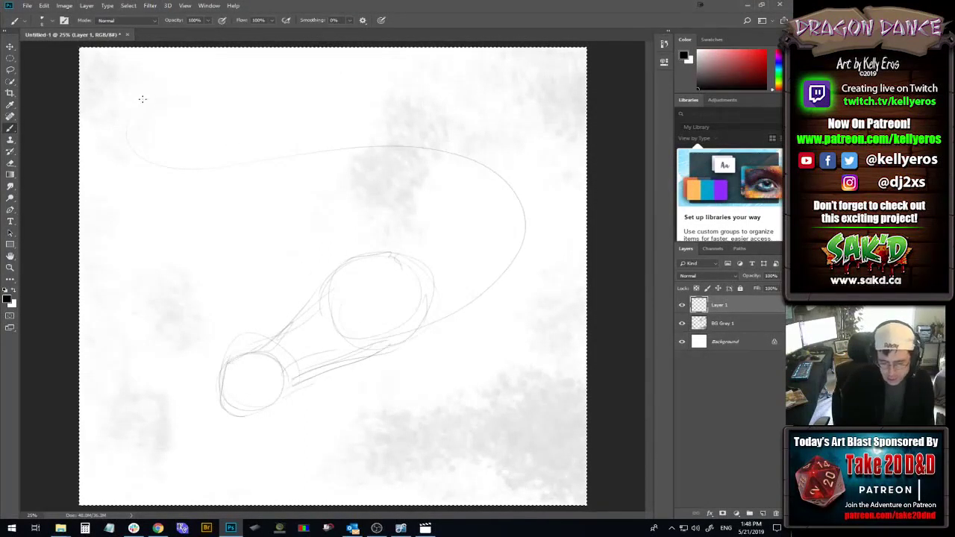
drag(138, 153, 156, 196)
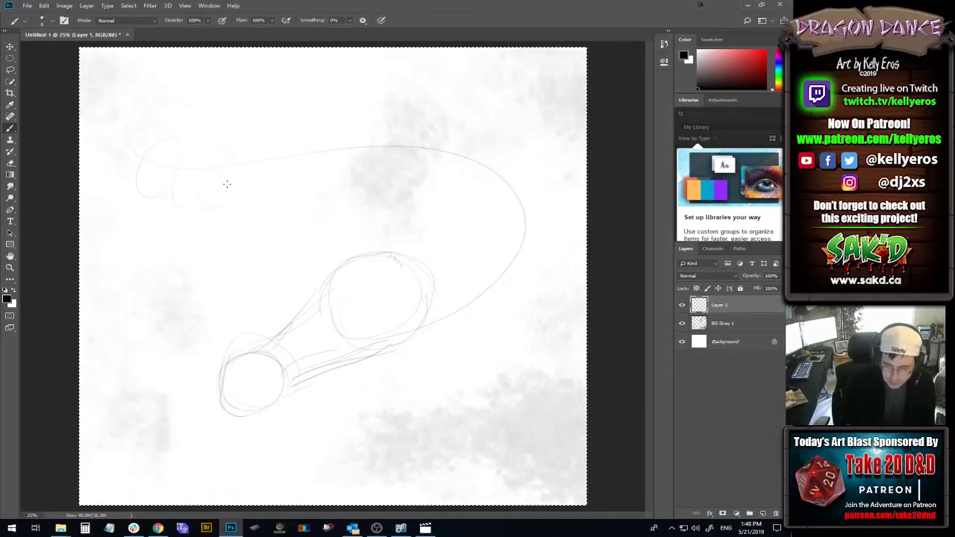
mouse_move(226, 184)
mouse_down()
mouse_move(326, 194)
mouse_move(514, 150)
mouse_up()
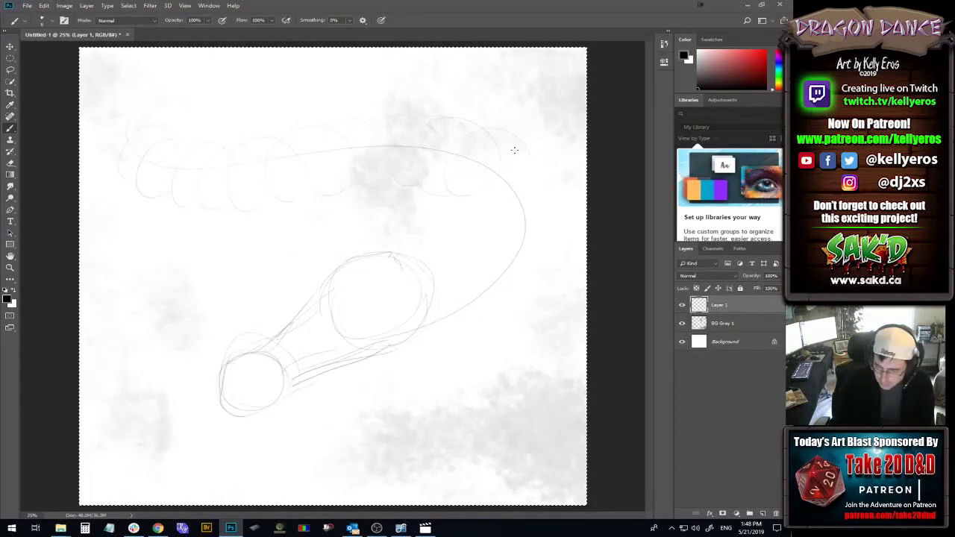
mouse_move(479, 266)
mouse_down()
mouse_move(505, 315)
mouse_move(473, 283)
mouse_move(352, 276)
mouse_move(468, 221)
mouse_up()
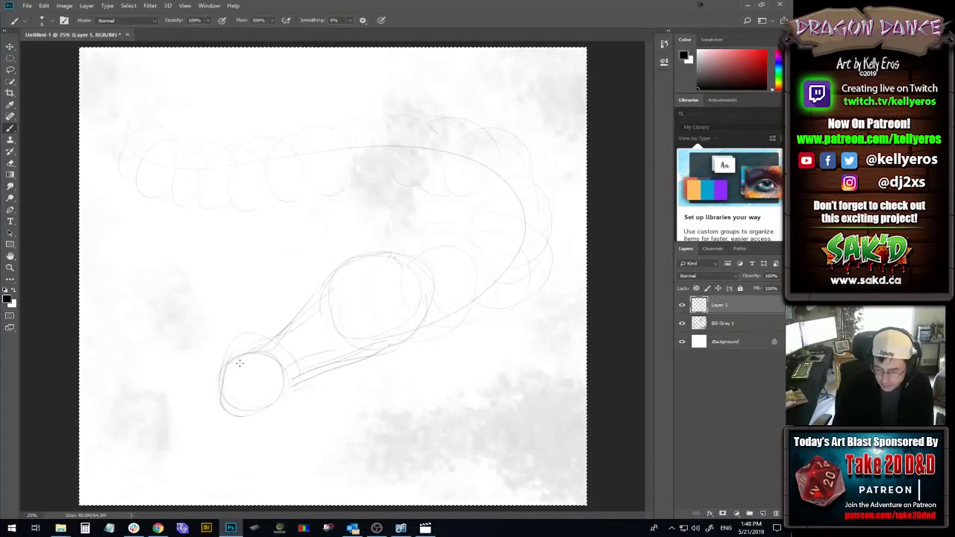
- Sketch wavy whisker guide lines around the snout and winding guide lines for two horns rising from the large head circle
mouse_move(257, 379)
mouse_down()
mouse_move(243, 393)
mouse_move(288, 388)
mouse_move(364, 434)
mouse_move(451, 410)
mouse_up()
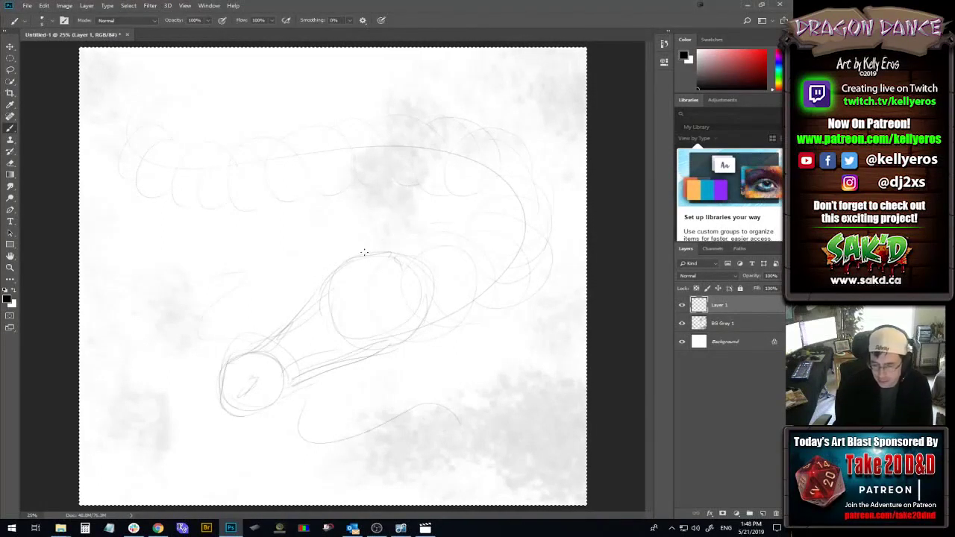
drag(365, 255, 378, 195)
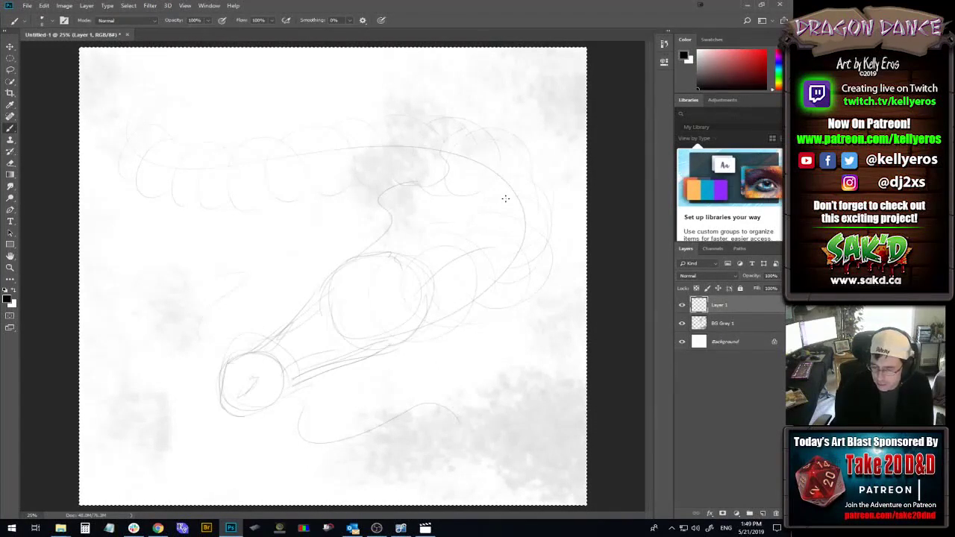
mouse_move(499, 214)
mouse_down()
mouse_move(518, 246)
mouse_move(481, 252)
mouse_up()
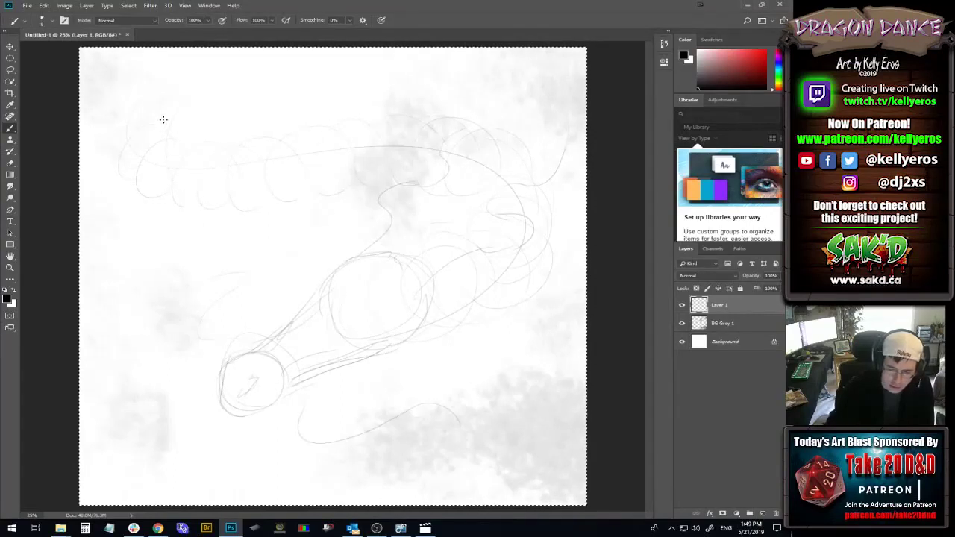
- Rough in a foreleg beneath the far end of the body curve, ending in a clawed foot above the snout
drag(160, 113, 176, 195)
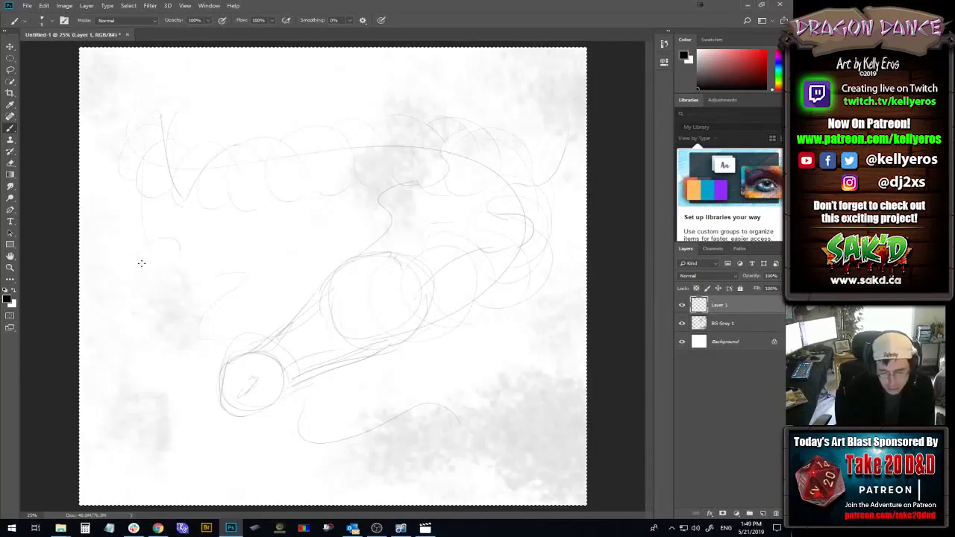
drag(142, 262, 187, 253)
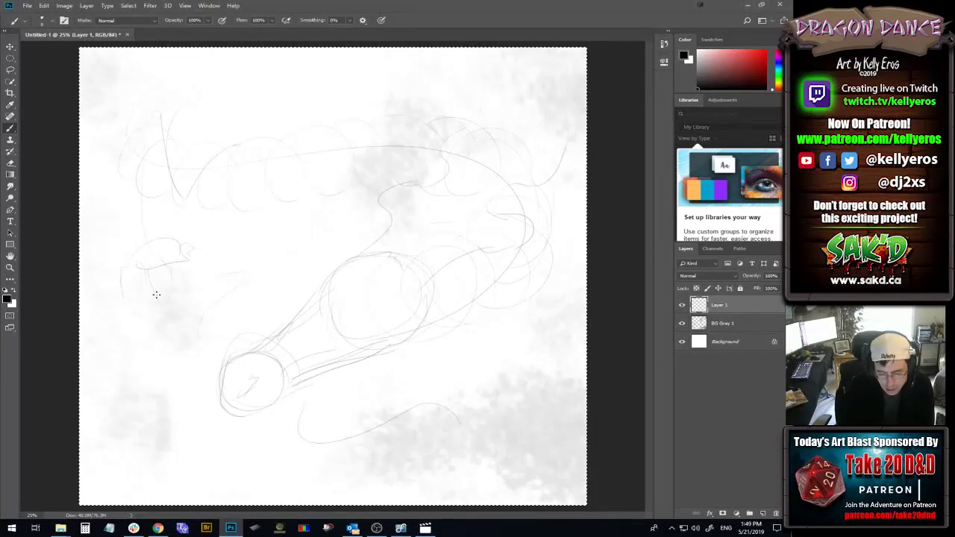
mouse_move(172, 263)
mouse_down()
mouse_move(210, 271)
mouse_move(204, 250)
mouse_move(188, 245)
mouse_move(219, 264)
mouse_move(210, 280)
mouse_move(217, 259)
mouse_up()
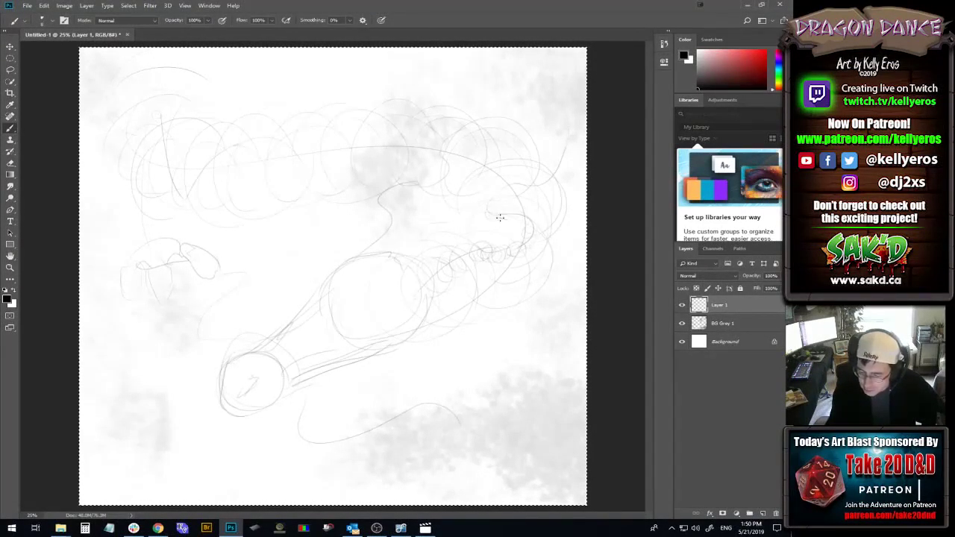
- Continue the chain of small circles along the lower horn's winding guide line towards its pointed tip
mouse_move(500, 217)
mouse_down()
mouse_move(526, 213)
mouse_move(535, 223)
mouse_move(520, 240)
mouse_up()
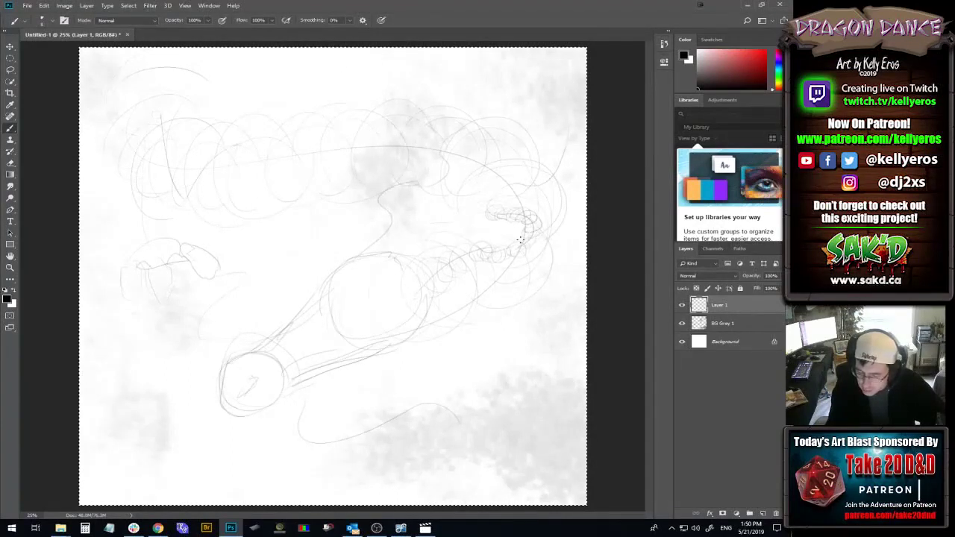
mouse_move(496, 203)
mouse_down()
mouse_move(491, 210)
mouse_move(504, 186)
mouse_move(534, 186)
mouse_move(556, 168)
mouse_up()
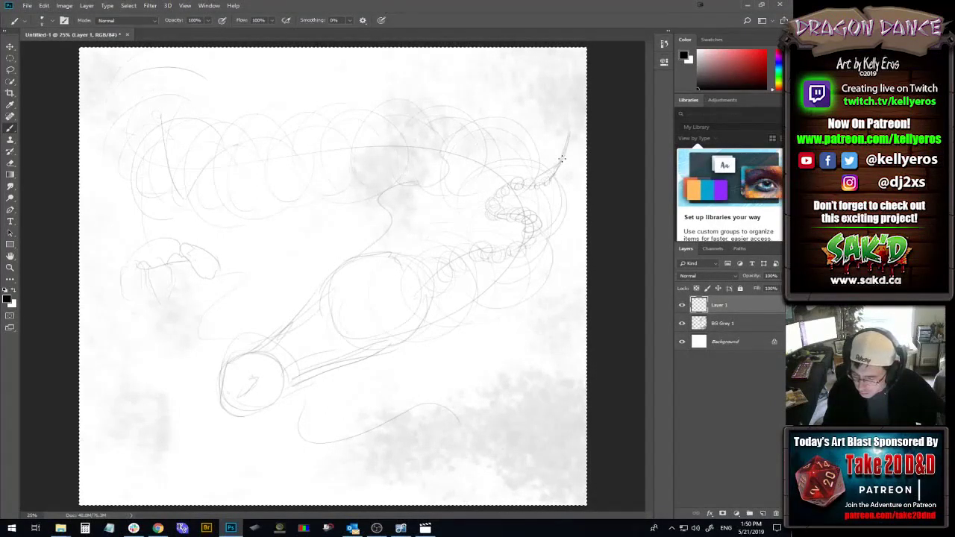
drag(537, 180, 570, 141)
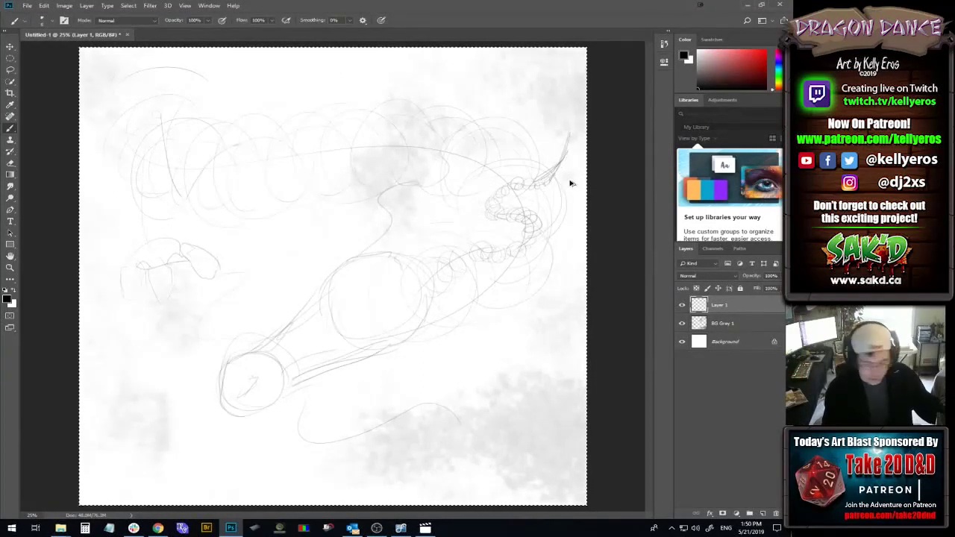
key(ctrl+alt+z)
key(ctrl+alt+z)
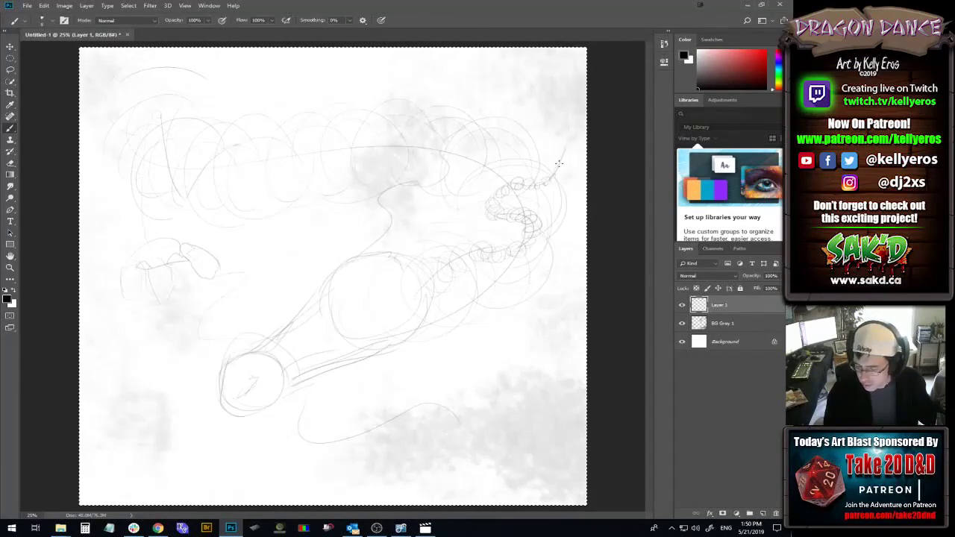
- Draw the lower horn's tapering tip and contour both sides of its winding shape down to the head, adding short cross strokes
drag(547, 178, 564, 145)
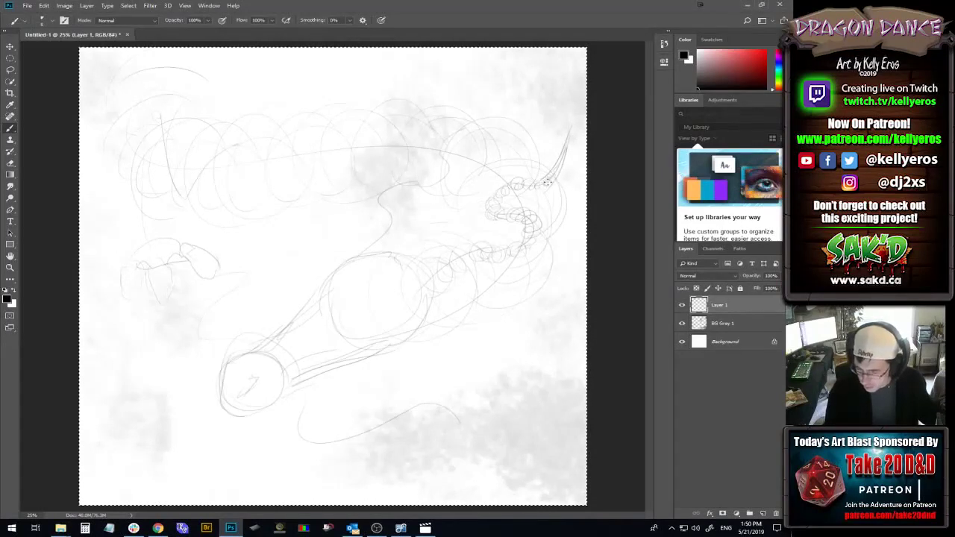
mouse_move(548, 185)
mouse_down()
mouse_move(524, 176)
mouse_move(522, 191)
mouse_move(512, 186)
mouse_move(549, 186)
mouse_move(525, 188)
mouse_move(556, 163)
mouse_move(535, 188)
mouse_up()
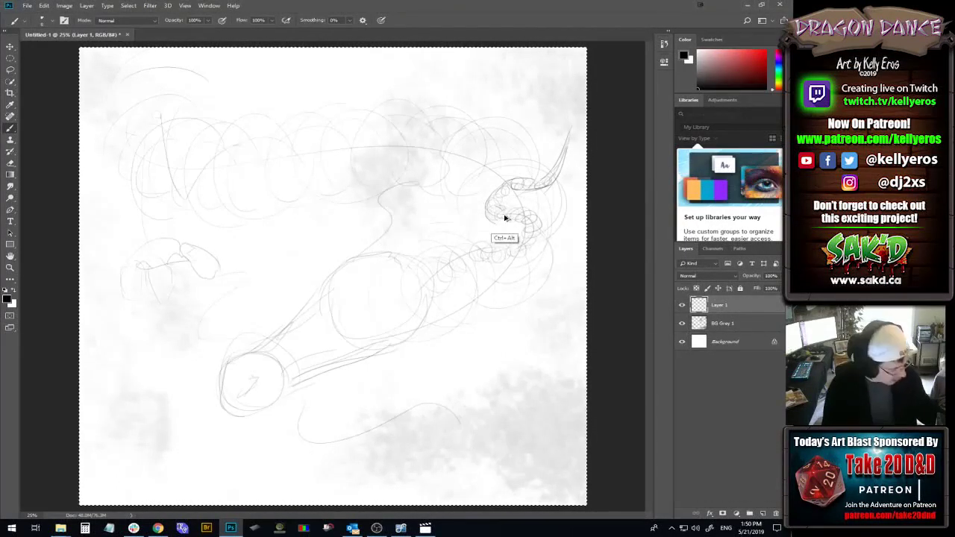
drag(486, 207, 512, 217)
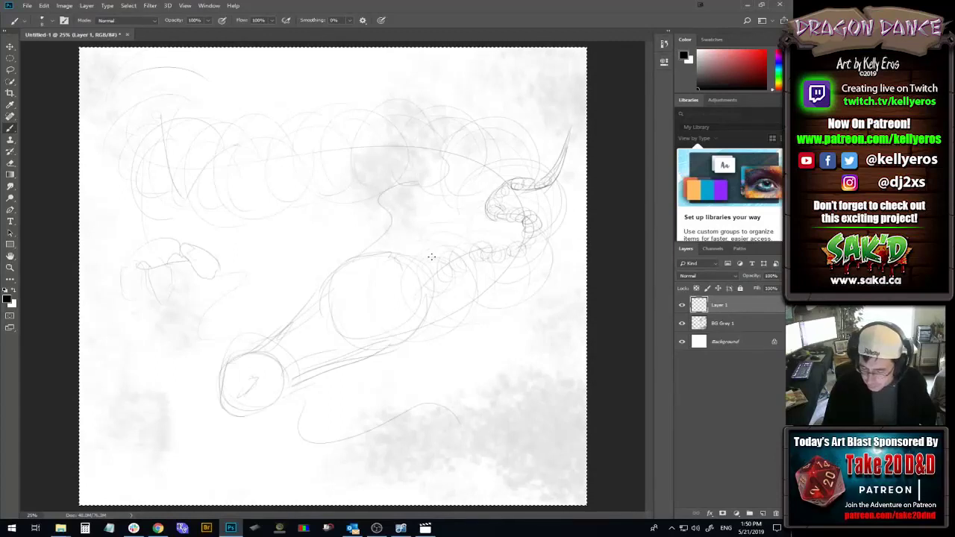
mouse_move(424, 257)
mouse_down()
mouse_move(439, 295)
mouse_move(445, 261)
mouse_move(459, 263)
mouse_move(453, 276)
mouse_move(456, 252)
mouse_move(440, 254)
mouse_move(472, 249)
mouse_move(469, 242)
mouse_move(520, 237)
mouse_up()
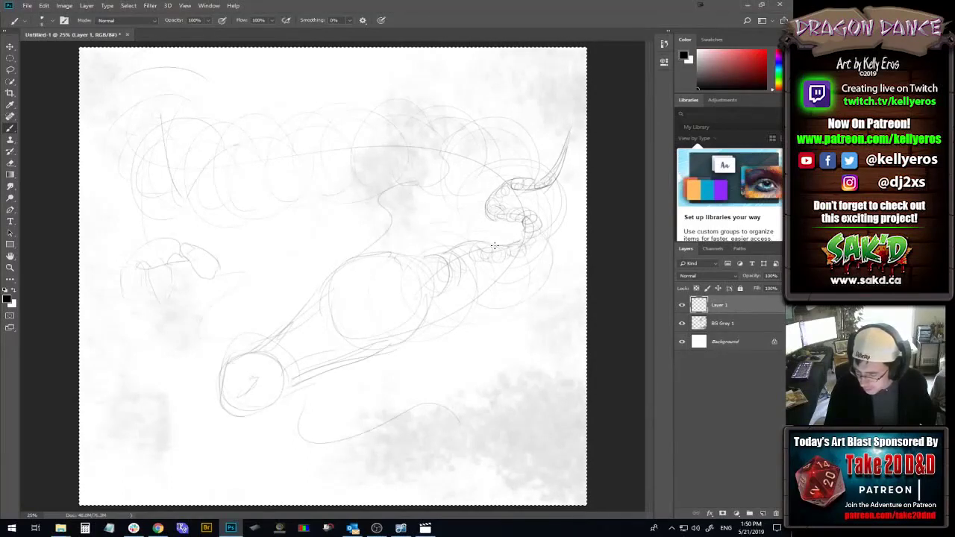
mouse_move(530, 241)
mouse_down()
mouse_move(514, 246)
mouse_move(535, 217)
mouse_up()
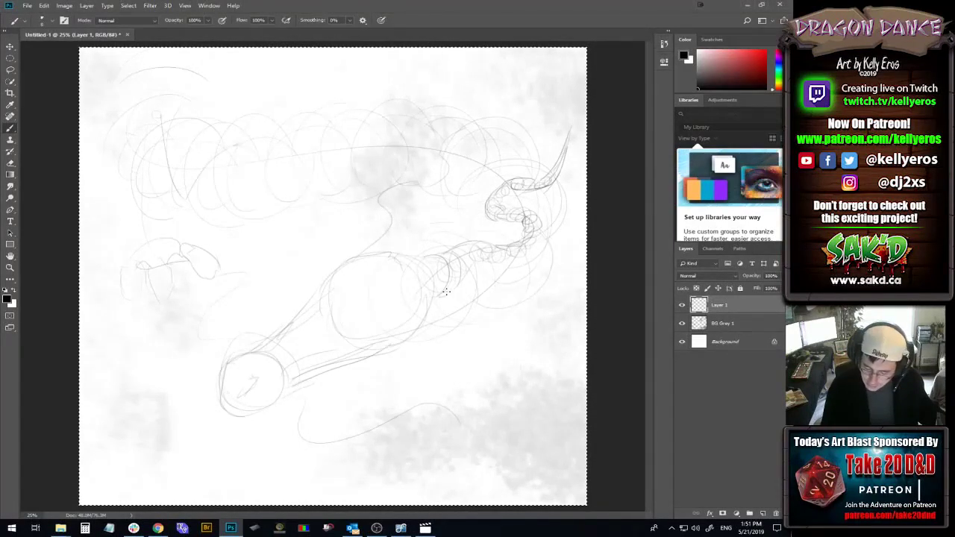
mouse_move(490, 257)
mouse_down()
mouse_move(492, 258)
mouse_move(463, 254)
mouse_move(519, 258)
mouse_move(543, 216)
mouse_move(516, 258)
mouse_move(531, 214)
mouse_up()
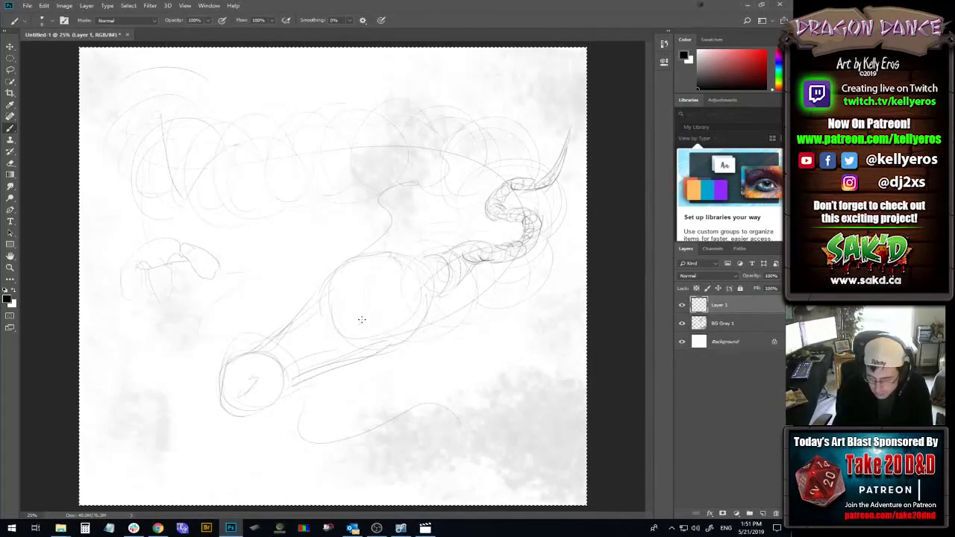
- Draw a small oval eye low inside the large head circle and add rounded snout contours around the small circle
drag(364, 324, 379, 316)
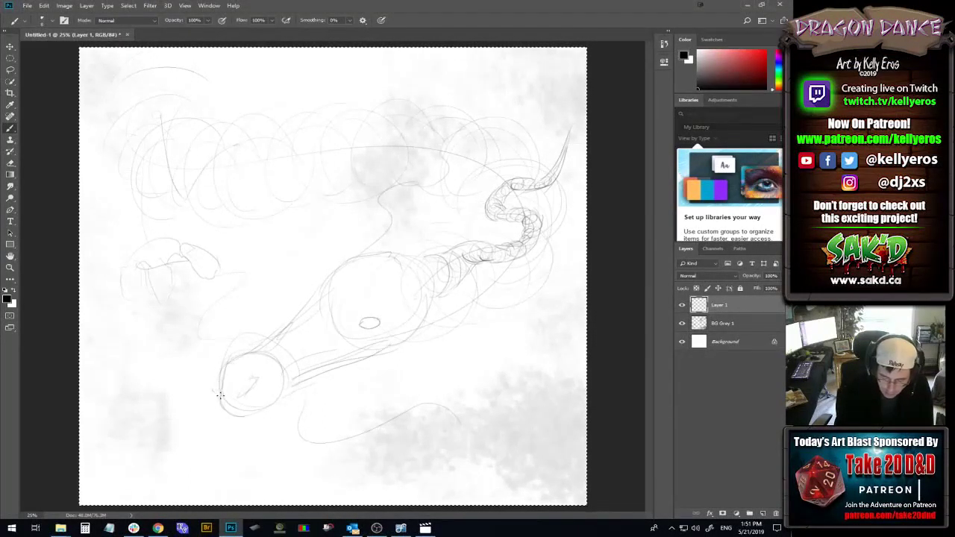
mouse_move(220, 397)
mouse_down()
mouse_move(238, 352)
mouse_move(276, 376)
mouse_move(245, 416)
mouse_move(274, 421)
mouse_move(296, 387)
mouse_up()
mouse_move(217, 400)
mouse_down()
mouse_move(249, 422)
mouse_move(239, 419)
mouse_move(266, 422)
mouse_up()
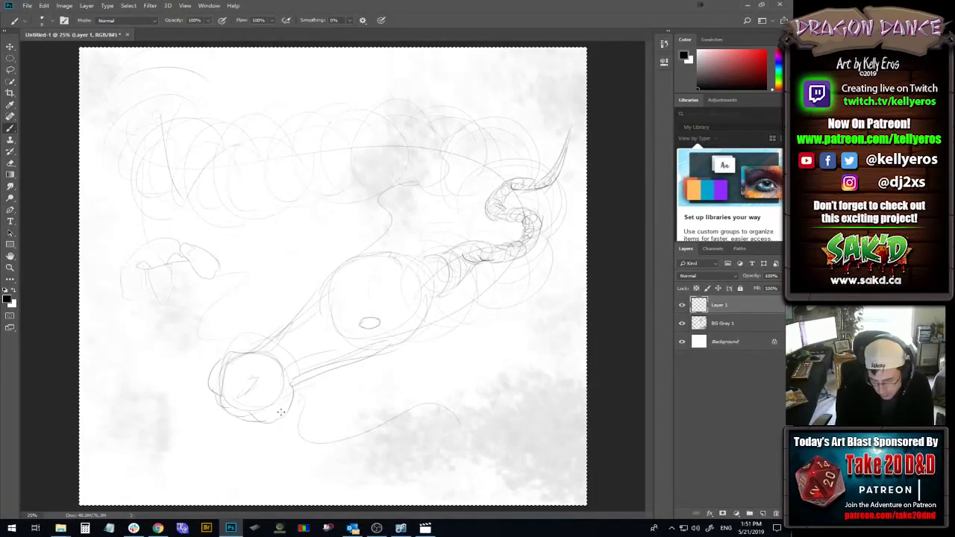
- Build up both whisker lines and the upper horn's guide line with chains of small circles
mouse_move(281, 411)
mouse_down()
mouse_move(316, 396)
mouse_move(282, 396)
mouse_move(302, 395)
mouse_move(296, 437)
mouse_move(314, 447)
mouse_move(343, 444)
mouse_move(422, 401)
mouse_move(458, 422)
mouse_up()
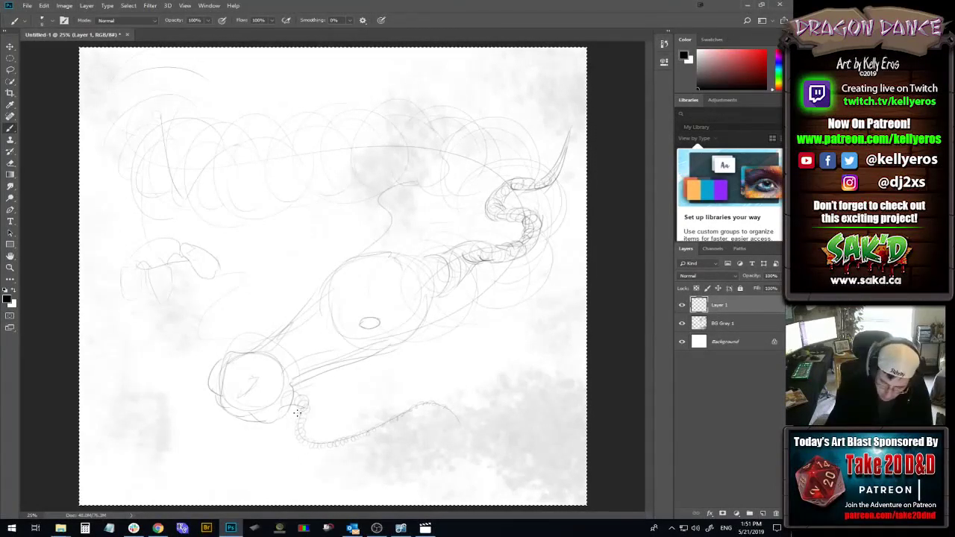
drag(297, 413, 299, 441)
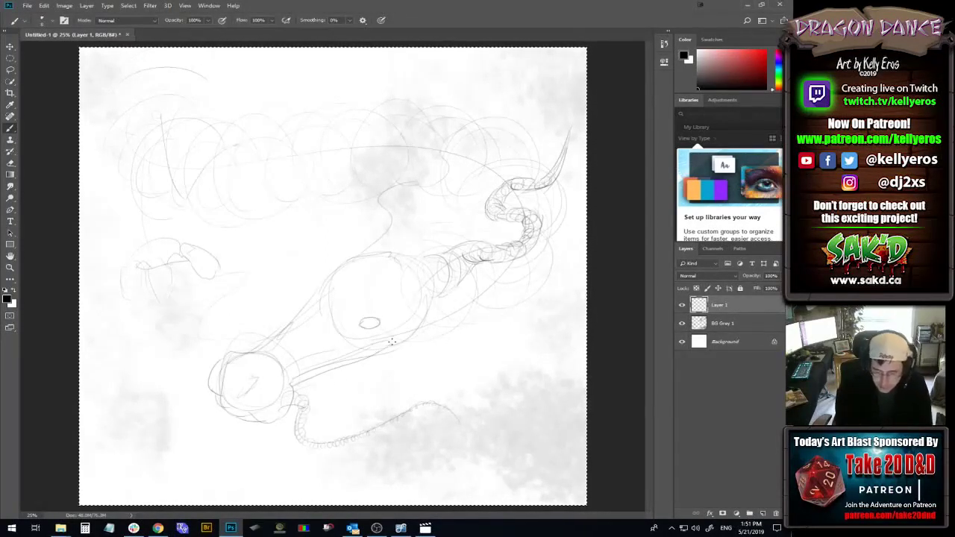
mouse_move(249, 345)
mouse_down()
mouse_move(199, 332)
mouse_move(201, 314)
mouse_move(246, 275)
mouse_up()
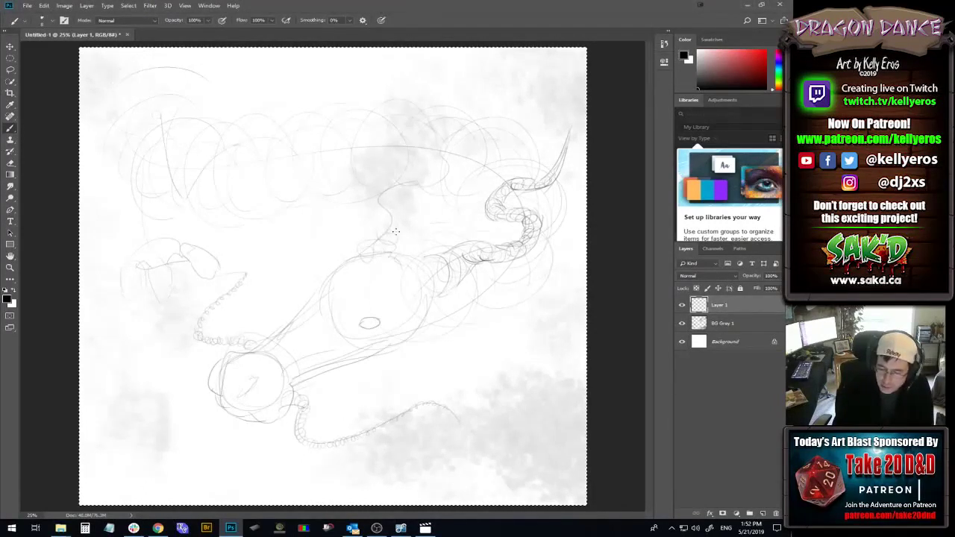
mouse_move(395, 231)
mouse_down()
mouse_move(383, 211)
mouse_move(397, 184)
mouse_move(434, 188)
mouse_move(451, 170)
mouse_move(439, 154)
mouse_move(463, 129)
mouse_up()
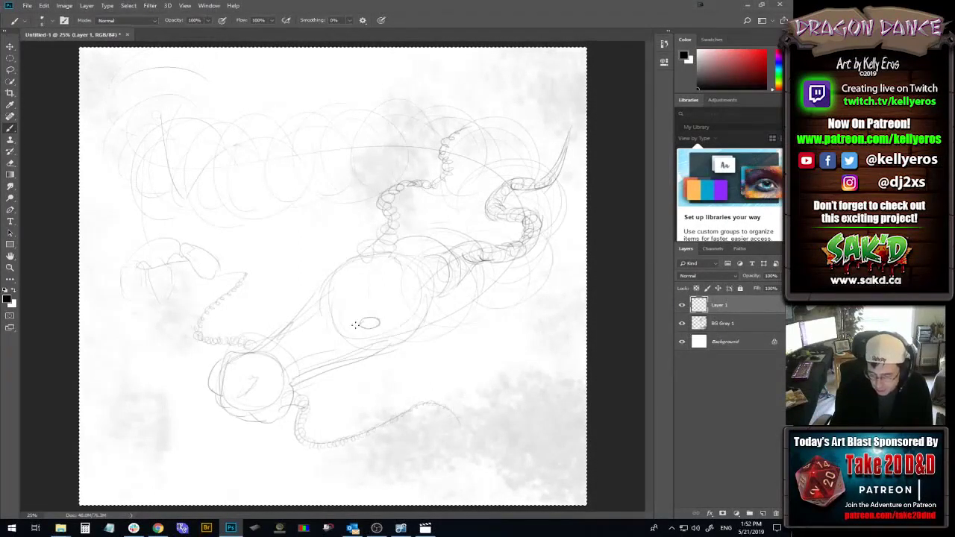
- Refine the oval eye, strengthen the jaw with a jagged mouth line, and sketch the far eye and brow
drag(373, 318, 379, 323)
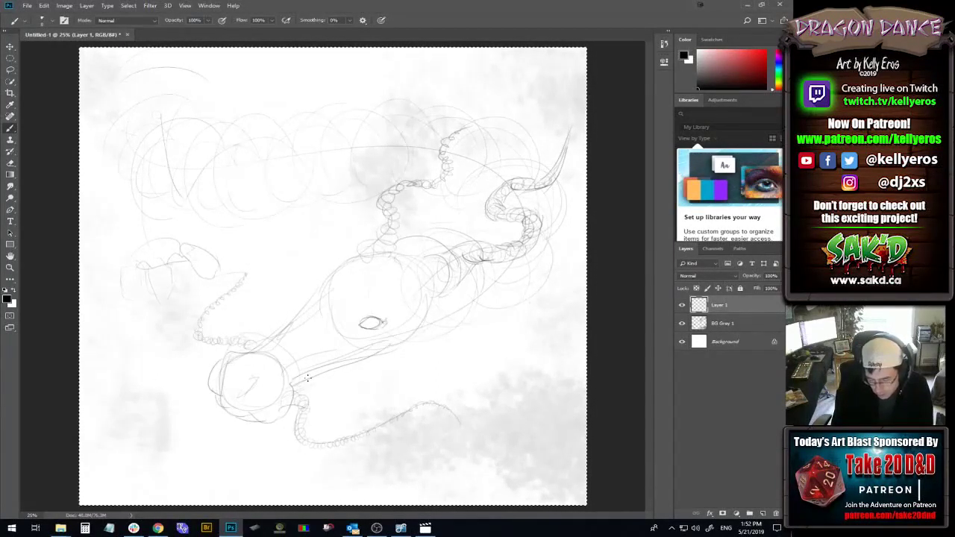
mouse_move(307, 378)
mouse_down()
mouse_move(386, 350)
mouse_move(425, 303)
mouse_move(396, 352)
mouse_move(311, 393)
mouse_move(384, 356)
mouse_move(377, 358)
mouse_move(436, 311)
mouse_move(361, 365)
mouse_up()
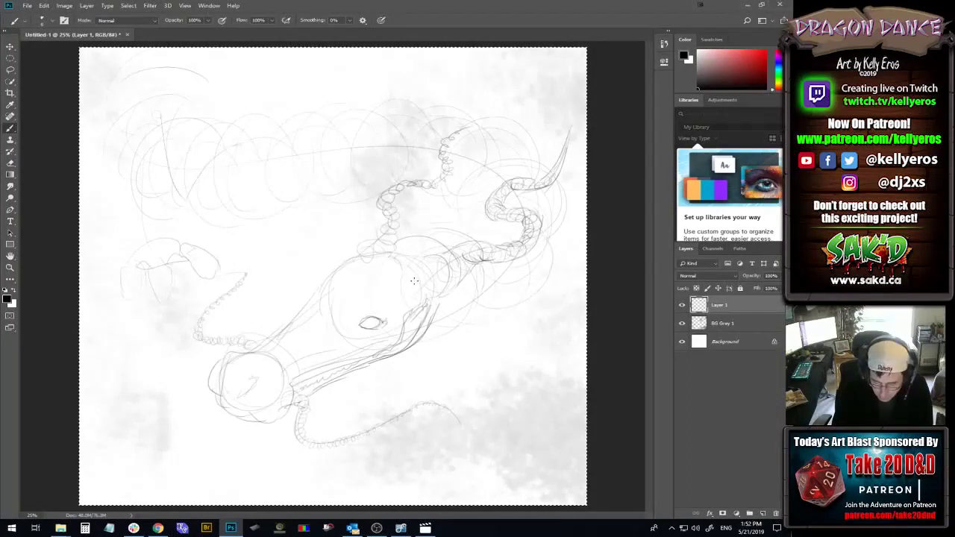
right_click(377, 325)
key(Escape)
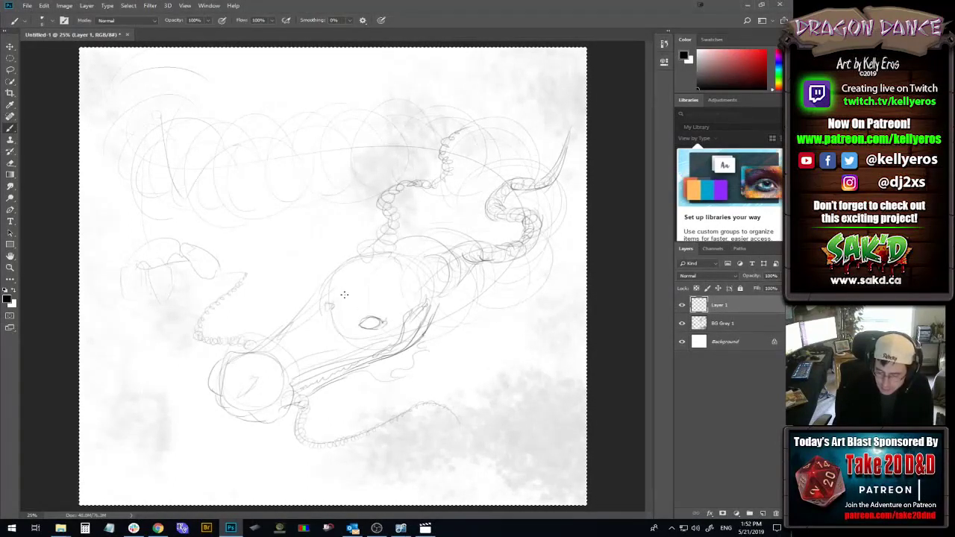
drag(333, 306, 368, 267)
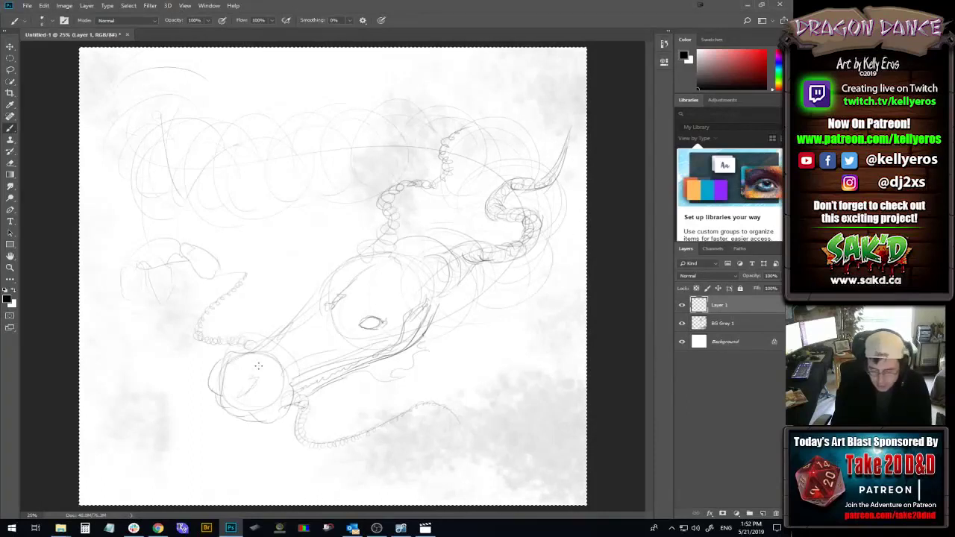
- Darken the nostril inside the snout circle and define the upper whisker's base on top of the snout
drag(241, 398, 270, 385)
mouse_move(262, 394)
mouse_down()
mouse_move(280, 373)
mouse_move(252, 382)
mouse_move(227, 362)
mouse_move(216, 381)
mouse_move(249, 355)
mouse_up()
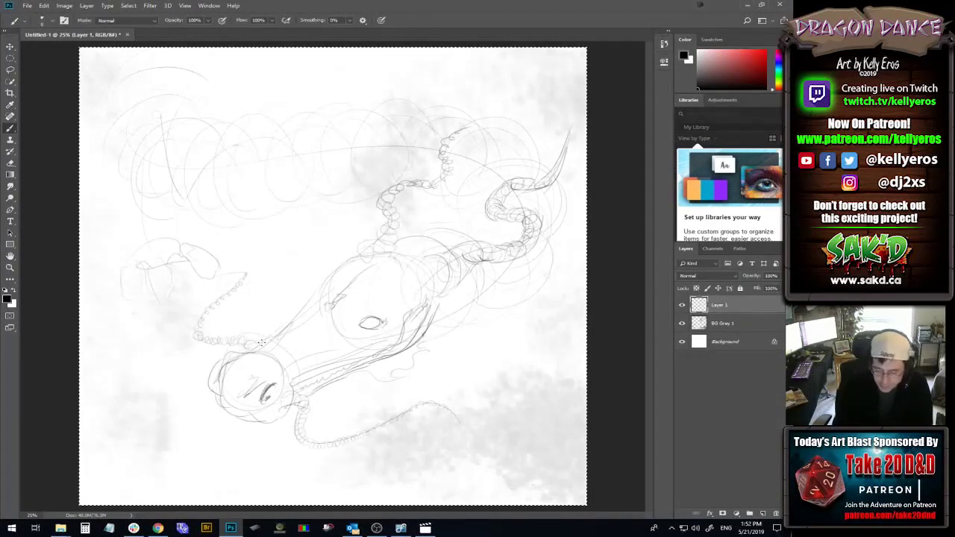
drag(245, 348, 259, 341)
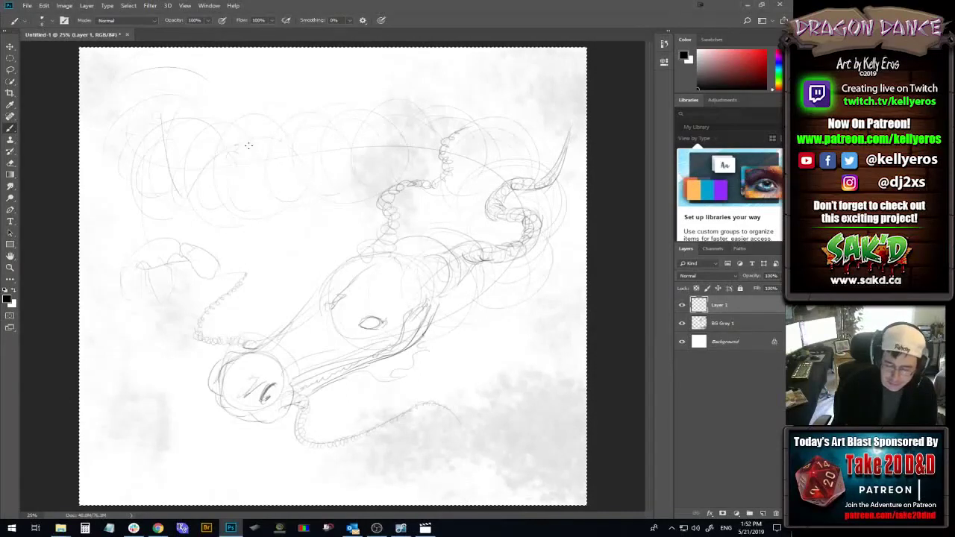
- Add chains of small scalloped circles along the long body curve across the top of the canvas
mouse_move(249, 145)
mouse_down()
mouse_move(310, 146)
mouse_move(342, 129)
mouse_move(384, 138)
mouse_up()
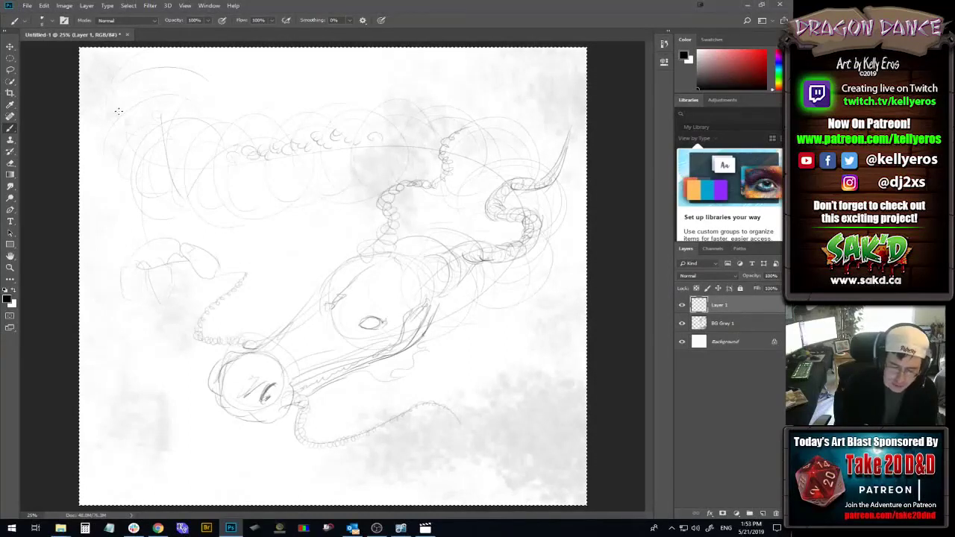
mouse_move(121, 97)
mouse_down()
mouse_move(133, 150)
mouse_move(149, 158)
mouse_move(141, 158)
mouse_move(145, 143)
mouse_move(159, 164)
mouse_move(151, 171)
mouse_move(179, 169)
mouse_up()
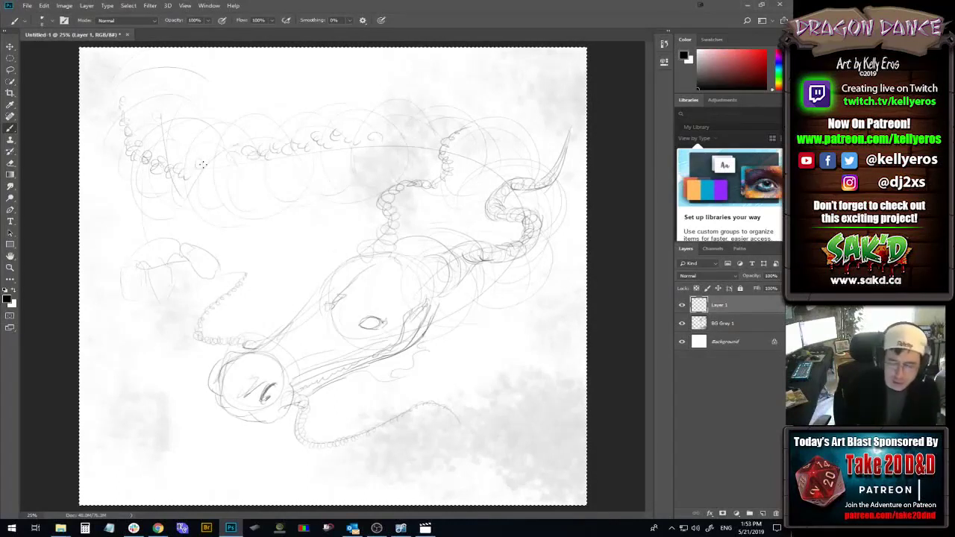
mouse_move(221, 156)
mouse_down()
mouse_move(230, 170)
mouse_move(319, 159)
mouse_up()
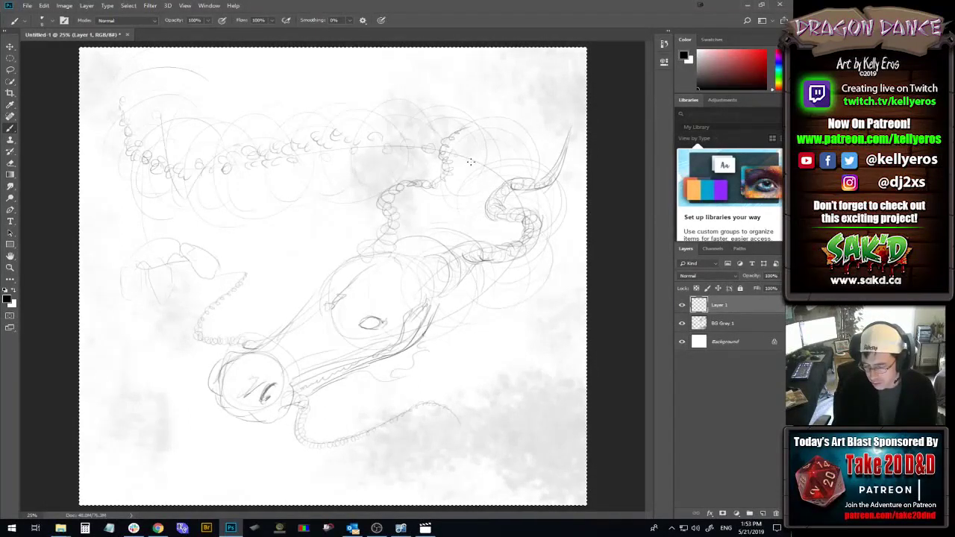
- Sketch overlapping curved contours for the neck and body coil behind the dragon's head and horns
mouse_move(467, 164)
mouse_down()
mouse_move(455, 205)
mouse_move(503, 216)
mouse_move(450, 229)
mouse_move(520, 213)
mouse_up()
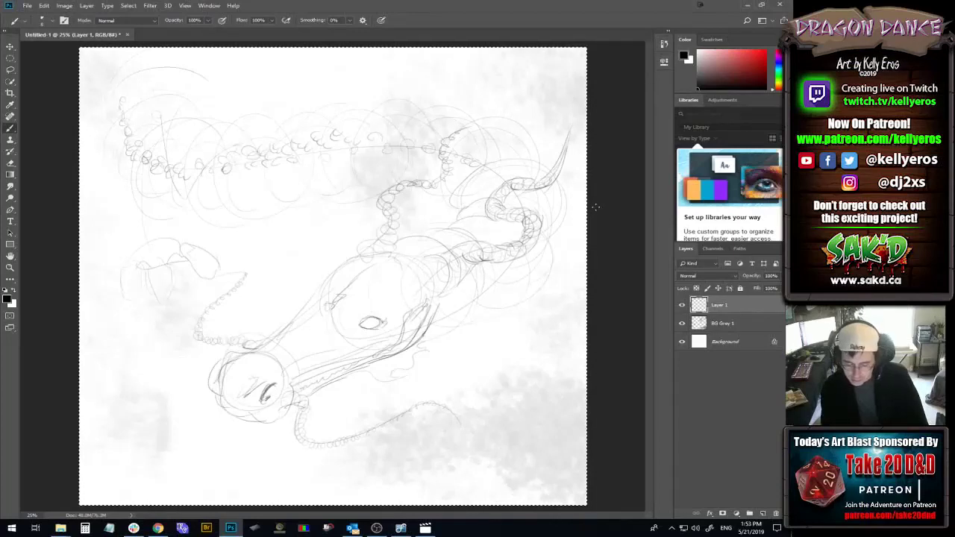
mouse_move(477, 291)
mouse_down()
mouse_move(460, 332)
mouse_move(502, 293)
mouse_move(480, 321)
mouse_move(502, 319)
mouse_move(526, 288)
mouse_move(510, 307)
mouse_move(521, 305)
mouse_move(547, 239)
mouse_up()
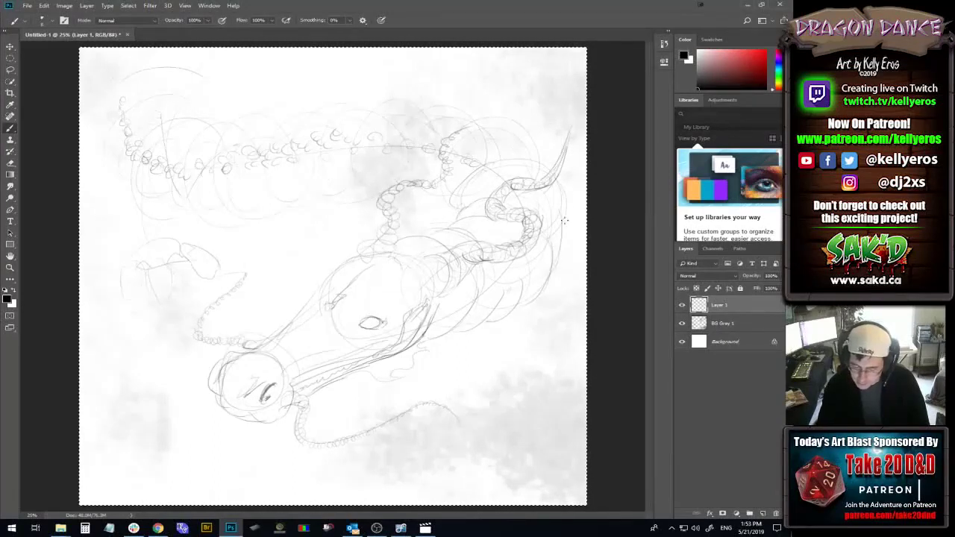
drag(523, 188, 564, 147)
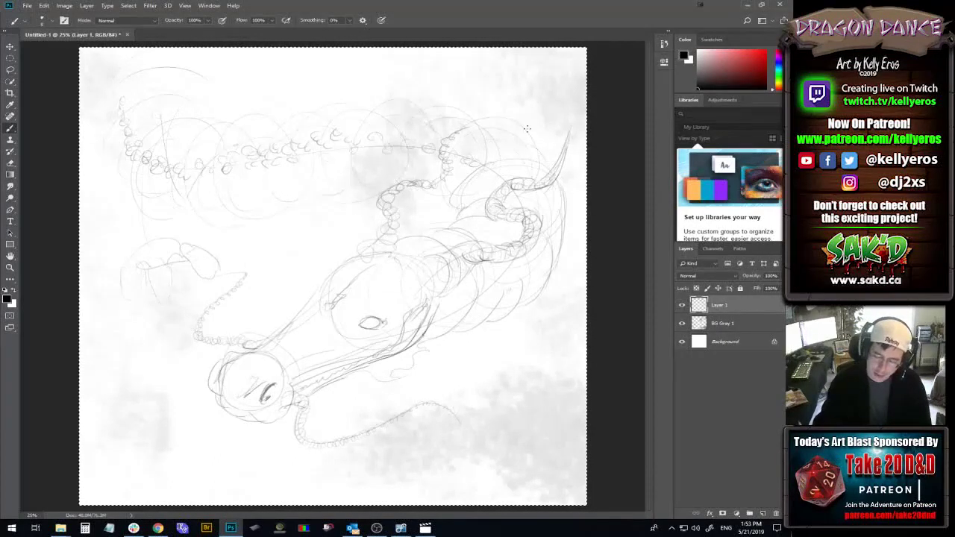
drag(527, 129, 544, 171)
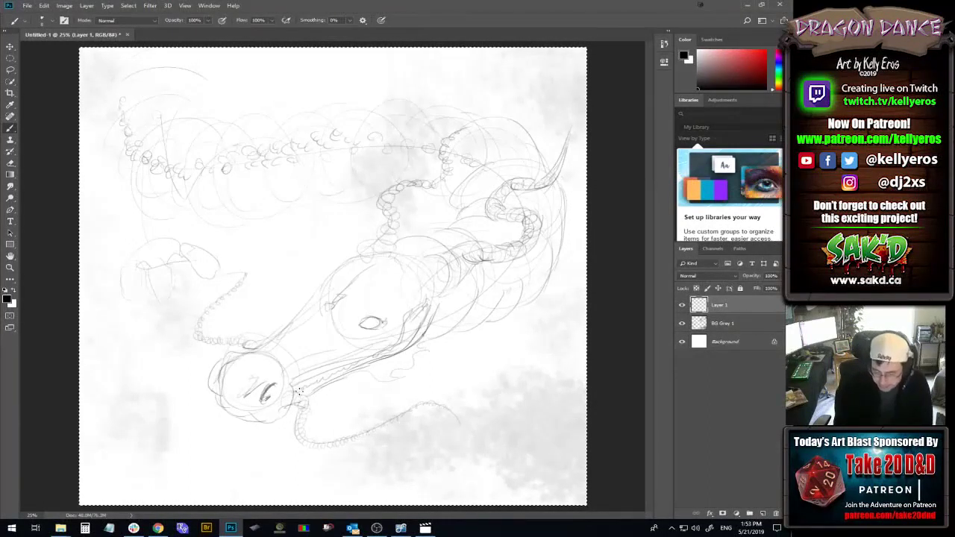
- Draw a row of small pointed teeth along the dragon's mouth line, from the snout back towards the jaw
drag(316, 383, 327, 379)
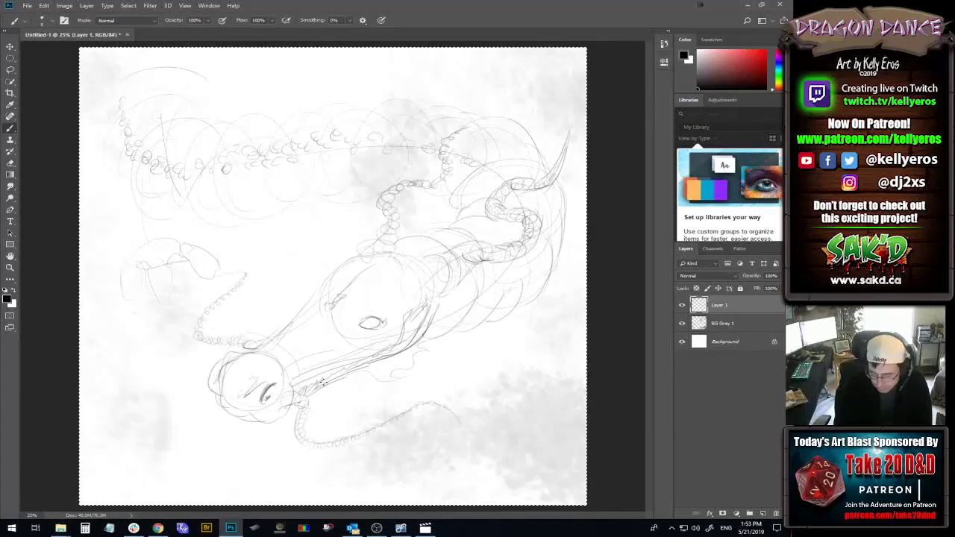
drag(327, 378, 342, 372)
drag(347, 371, 363, 364)
drag(363, 364, 379, 356)
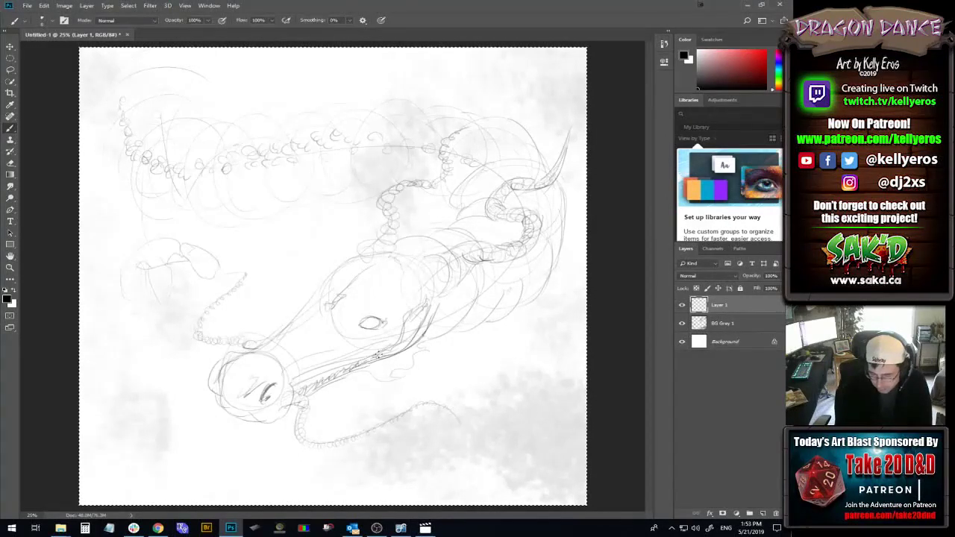
mouse_move(315, 378)
mouse_down()
mouse_move(320, 369)
mouse_move(323, 382)
mouse_up()
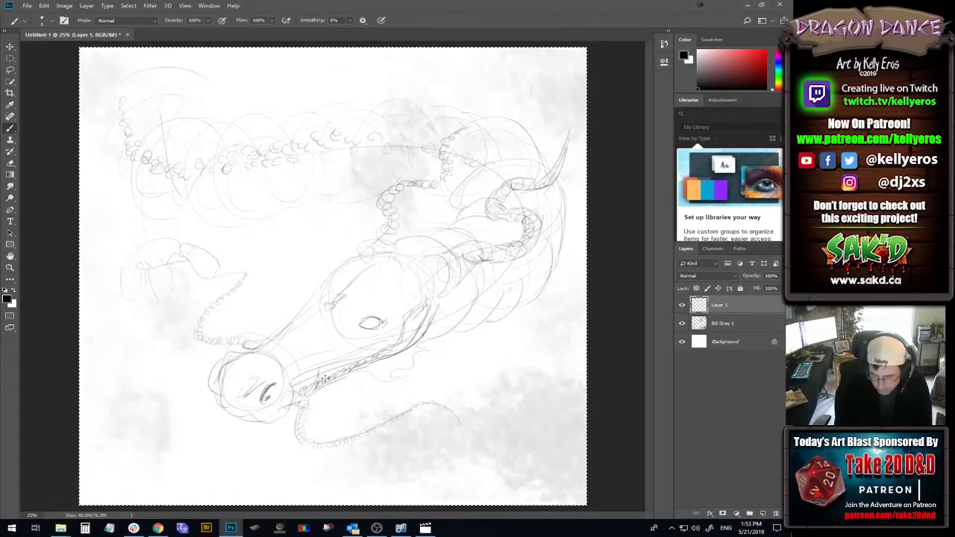
drag(323, 381, 332, 366)
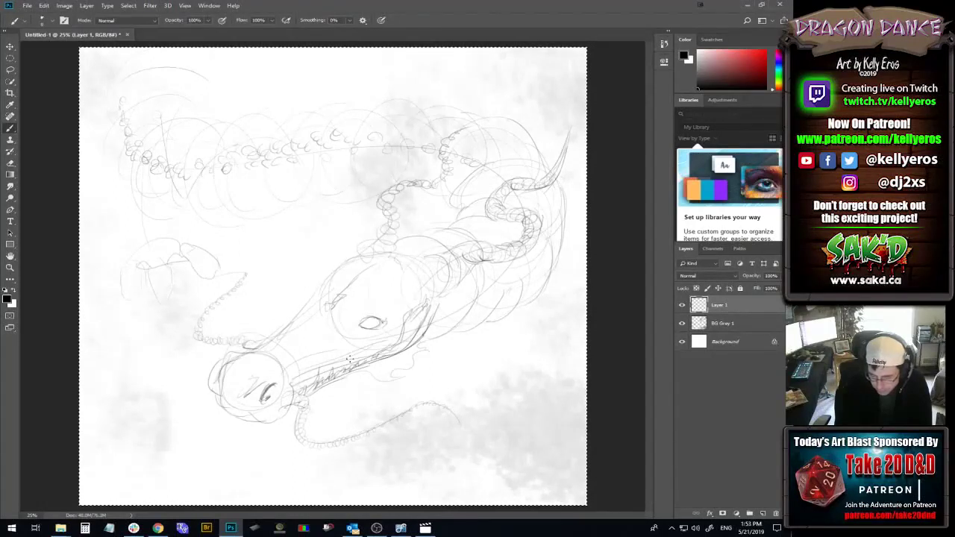
drag(332, 366, 347, 365)
drag(348, 364, 358, 364)
drag(355, 365, 370, 356)
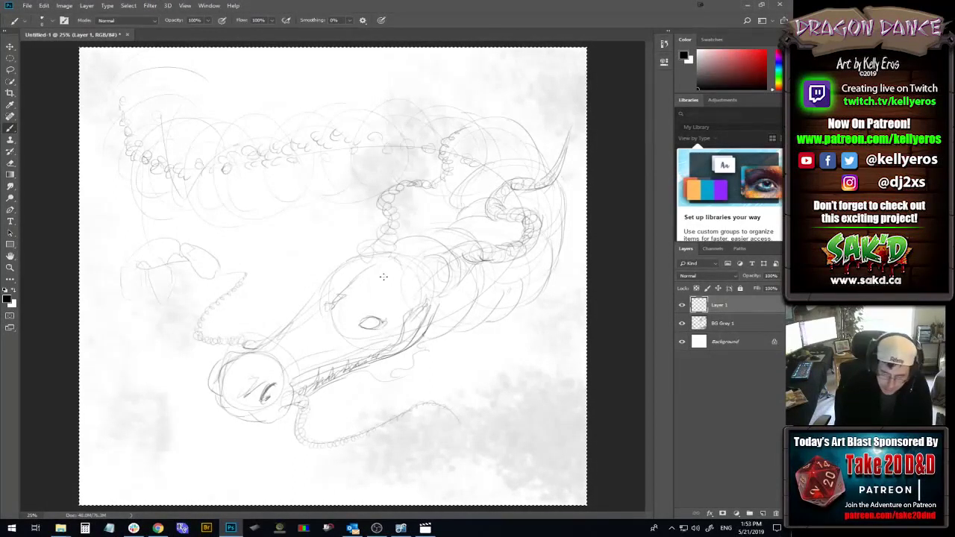
- Detail the head with curved wrinkles across the snout bridge, a sharper pointed eye, and darker arcs at the back of the skull
drag(289, 356, 301, 341)
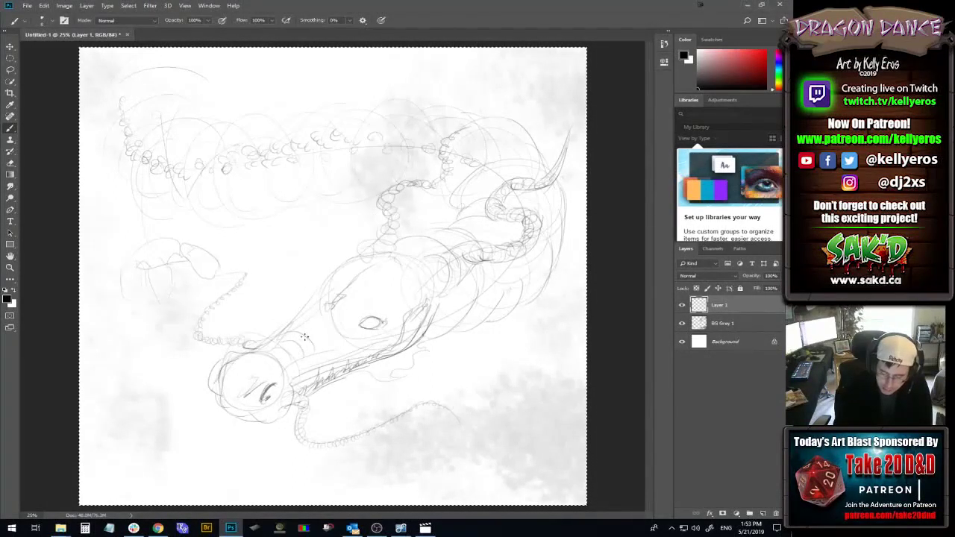
drag(314, 328, 367, 296)
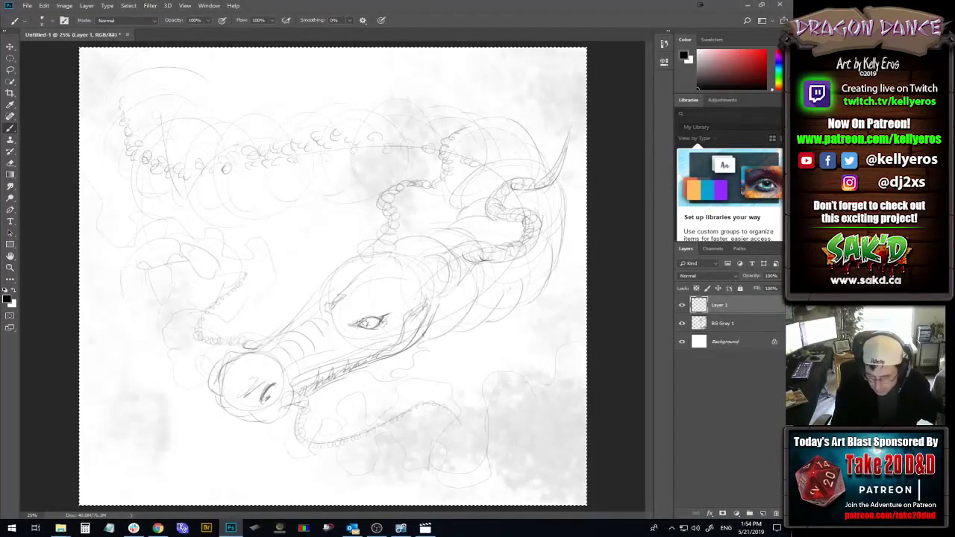
mouse_move(382, 316)
mouse_down()
mouse_move(394, 312)
mouse_move(372, 327)
mouse_up()
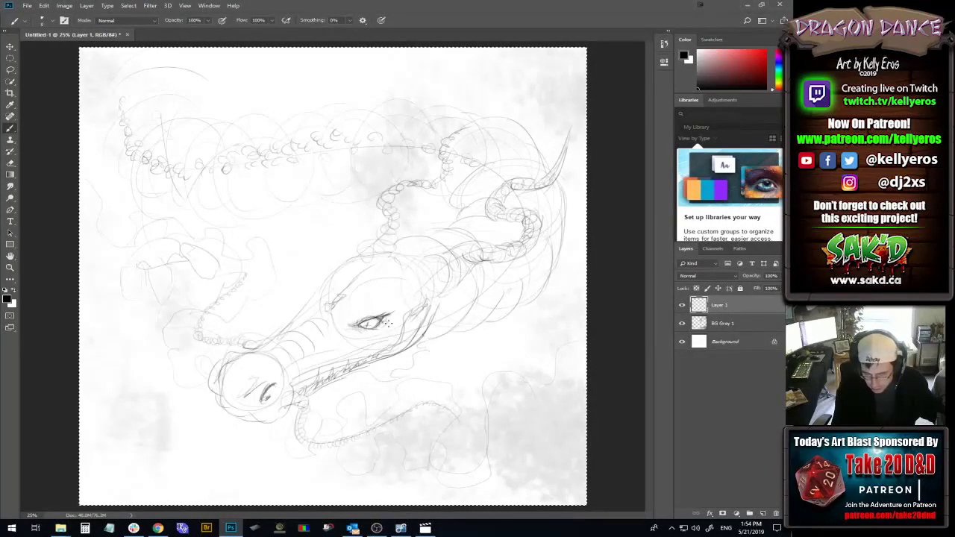
drag(393, 316, 411, 306)
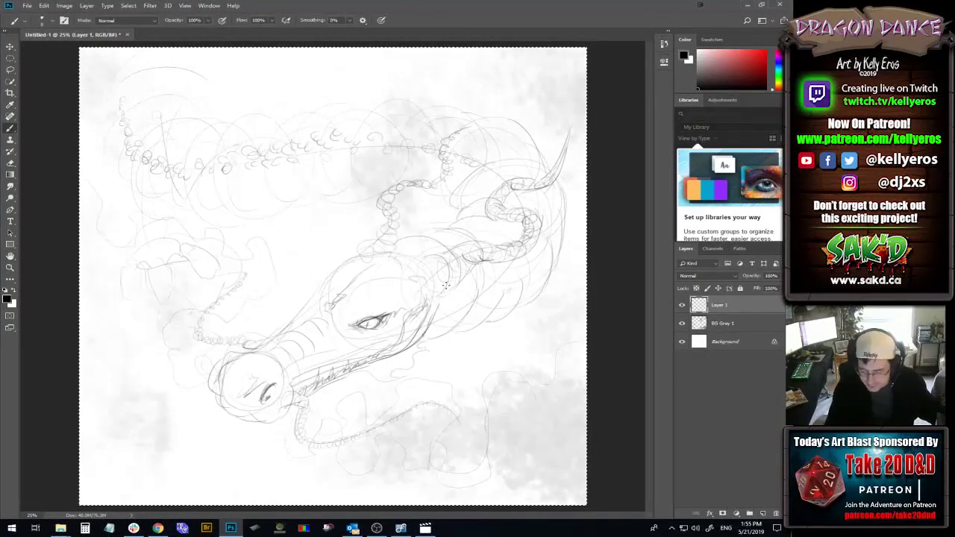
drag(440, 261, 432, 298)
mouse_move(371, 250)
mouse_down()
mouse_move(380, 270)
mouse_move(349, 261)
mouse_up()
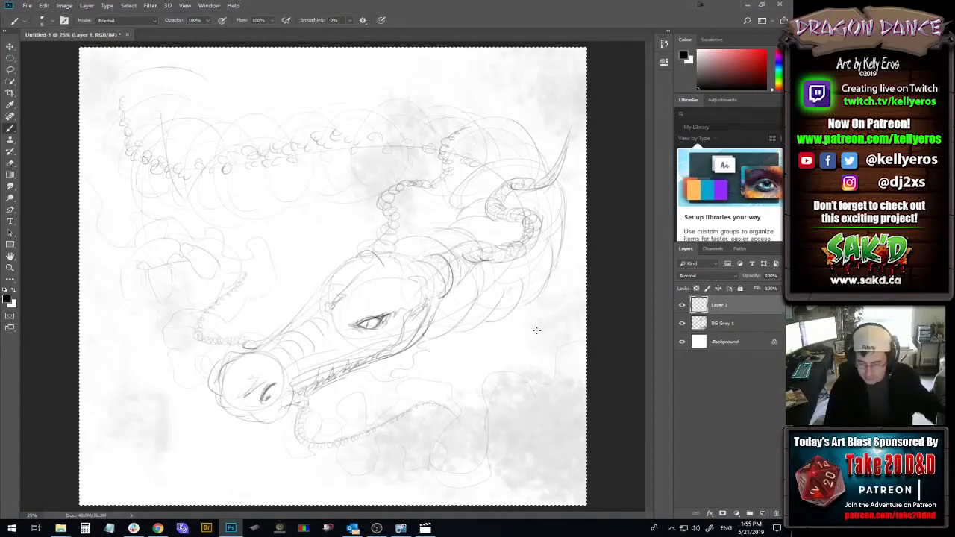
- Sketch the raised foreleg with pointed talons, a rounded paw, and an elongated oval upper leg overlapping the body
drag(135, 299, 133, 316)
drag(161, 308, 159, 281)
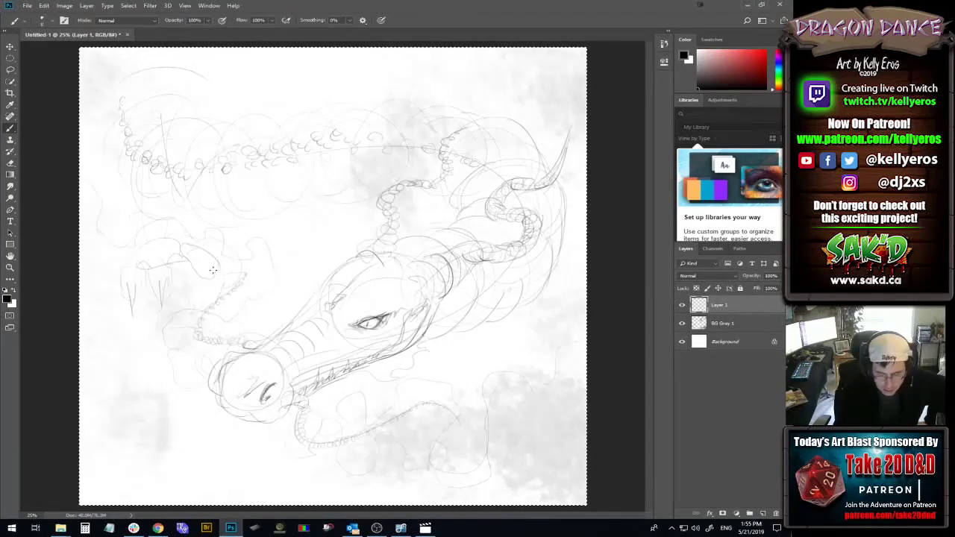
drag(202, 252, 224, 283)
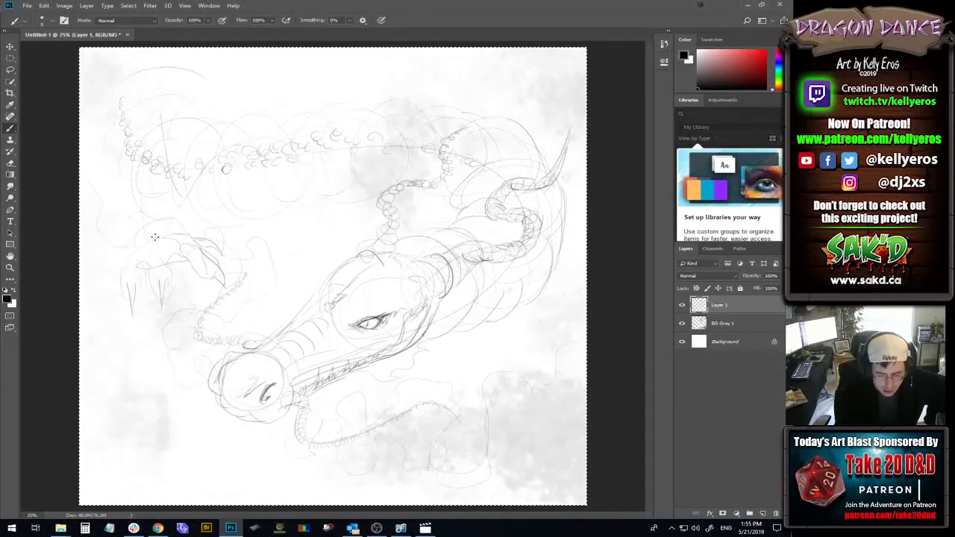
drag(134, 246, 183, 225)
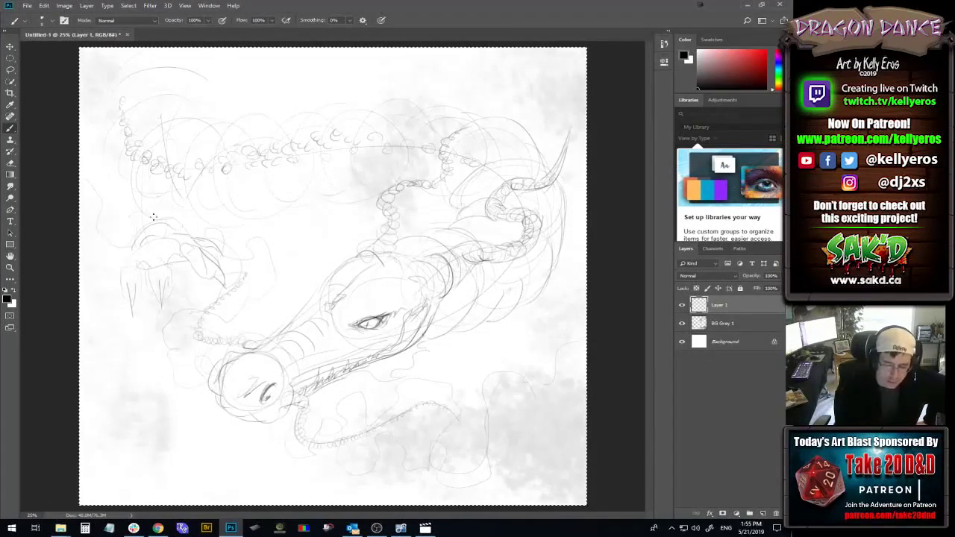
mouse_move(146, 188)
mouse_down()
mouse_move(158, 118)
mouse_move(154, 180)
mouse_move(133, 155)
mouse_move(158, 140)
mouse_move(139, 195)
mouse_move(158, 120)
mouse_up()
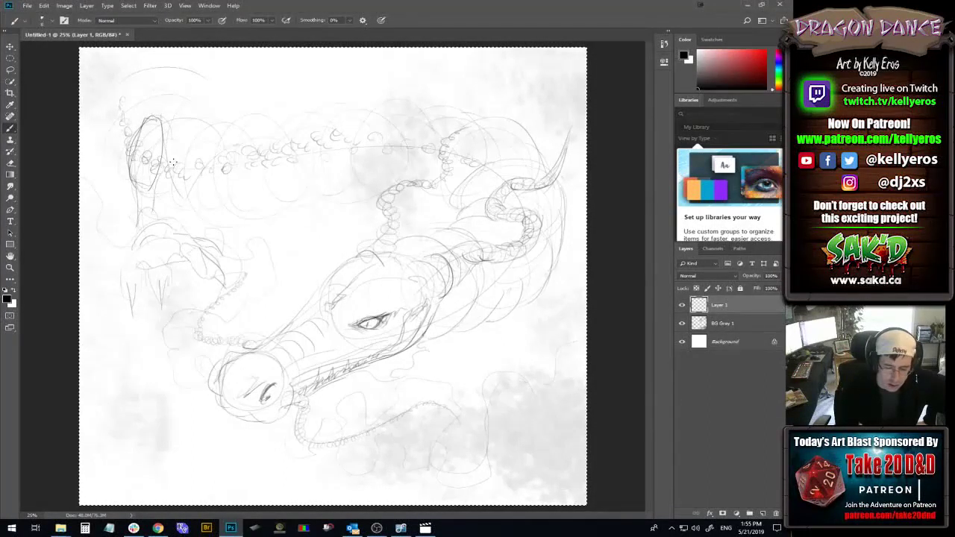
mouse_move(137, 224)
mouse_down()
mouse_move(141, 187)
mouse_move(190, 129)
mouse_up()
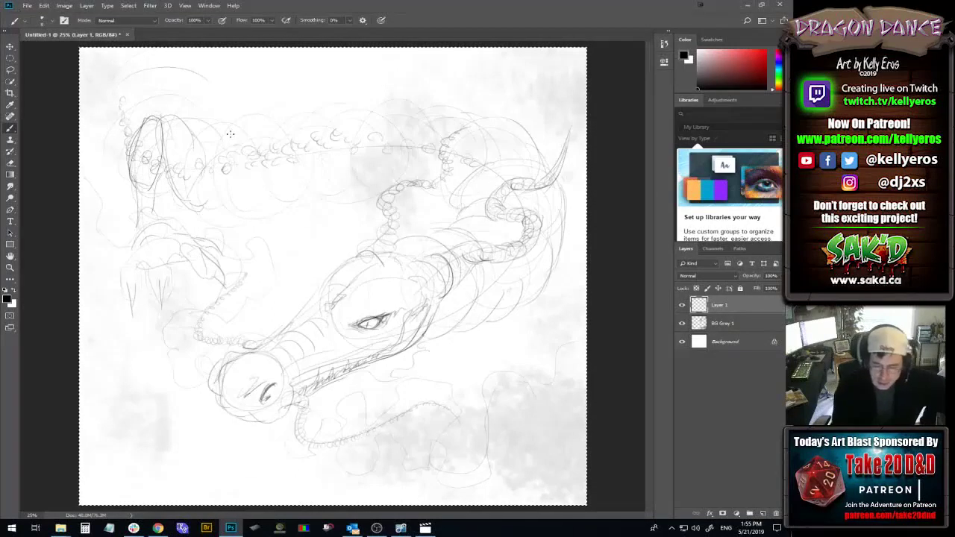
- Draw a row of curved belly segments along the underside of the long upper body, ending near the neck
drag(218, 198, 240, 222)
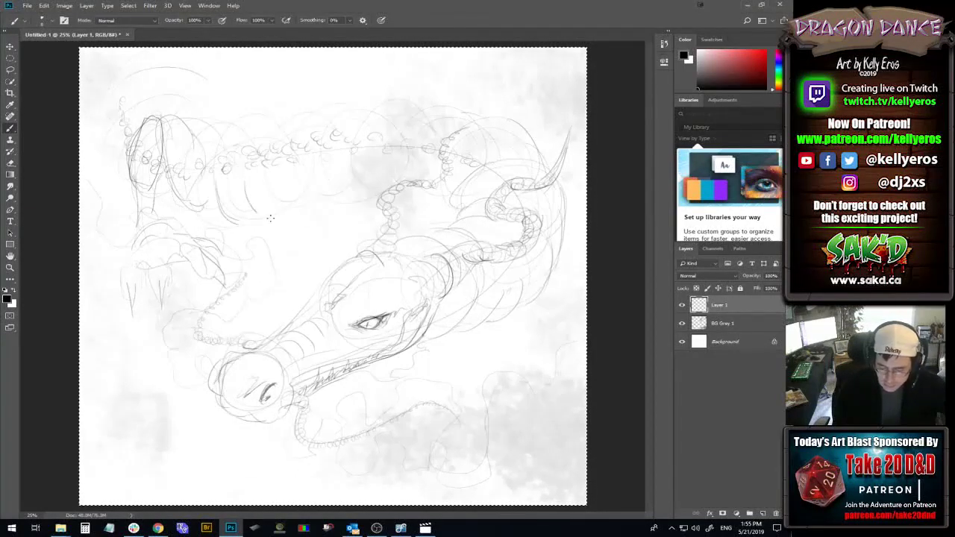
drag(248, 183, 283, 215)
drag(279, 181, 317, 207)
drag(315, 174, 344, 198)
drag(341, 174, 362, 202)
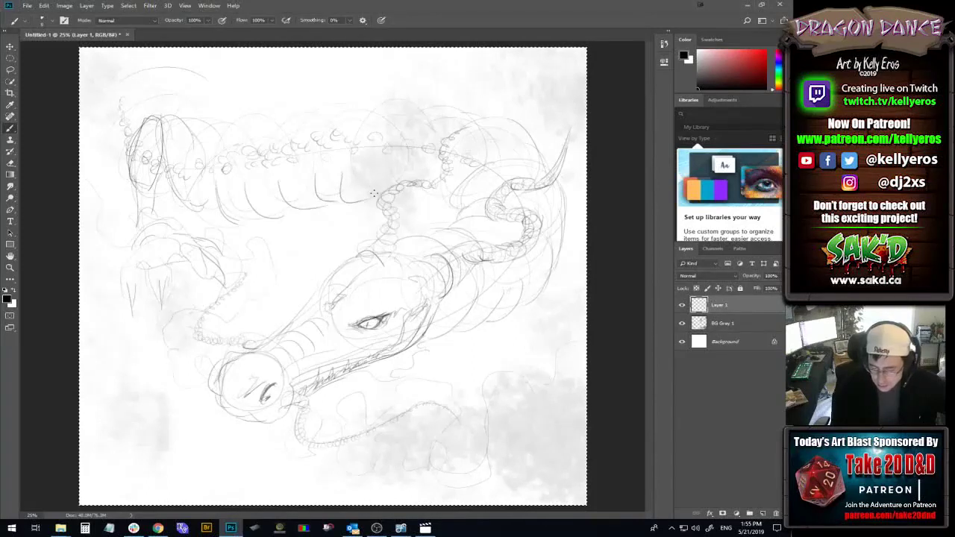
mouse_move(369, 170)
mouse_down()
mouse_move(460, 185)
mouse_move(414, 188)
mouse_up()
drag(407, 163, 431, 189)
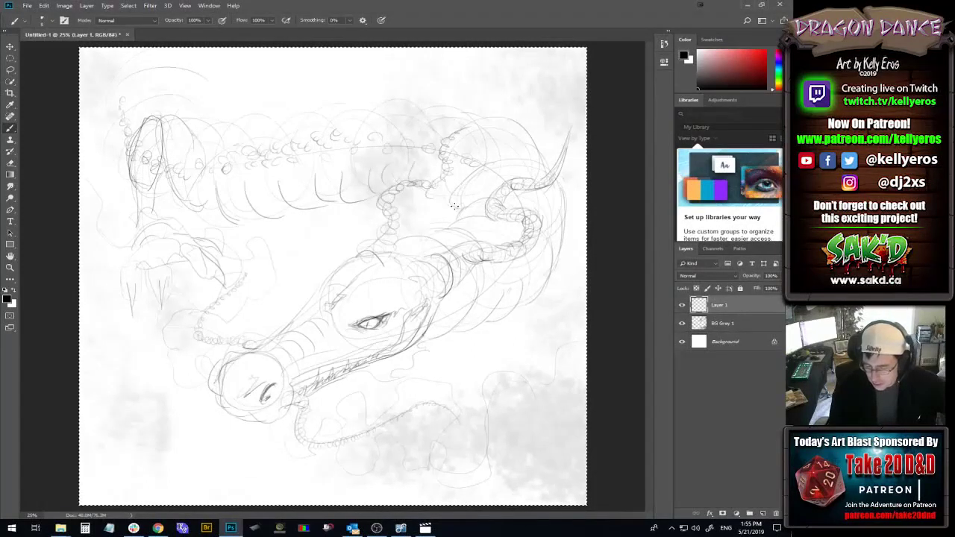
drag(450, 180, 458, 208)
drag(454, 211, 464, 221)
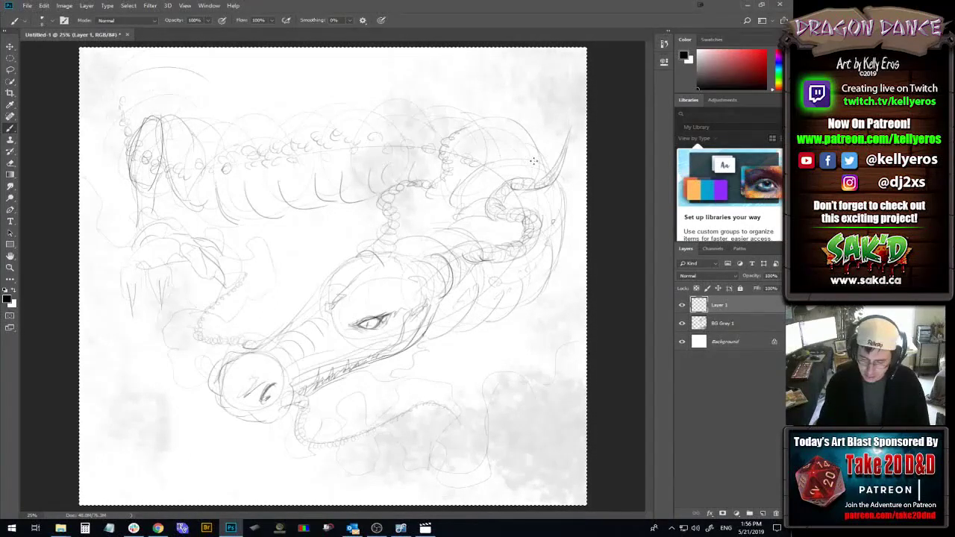
- Strengthen the upper horn's base with pointed strokes and sketch loose swirling background curves around the dragon
drag(403, 213, 397, 246)
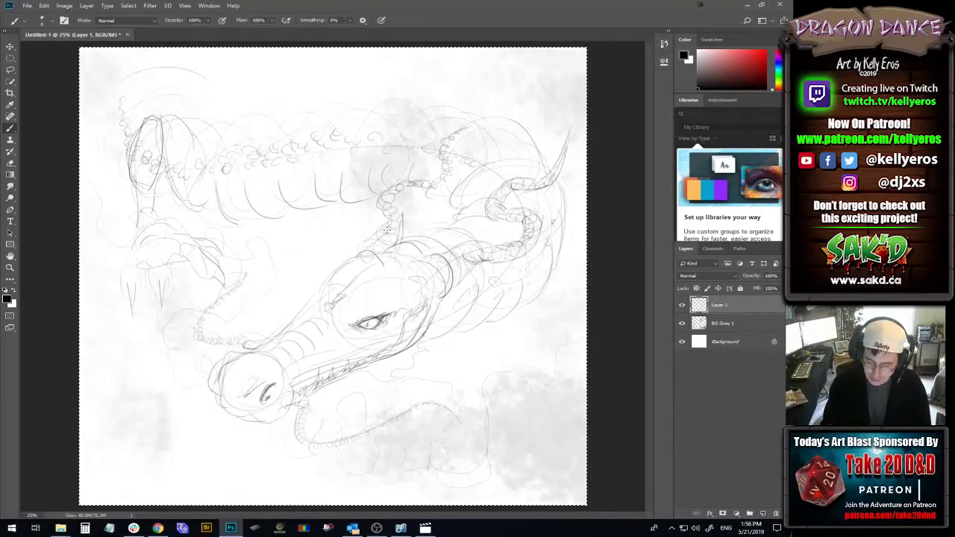
drag(392, 222, 363, 254)
drag(379, 203, 385, 222)
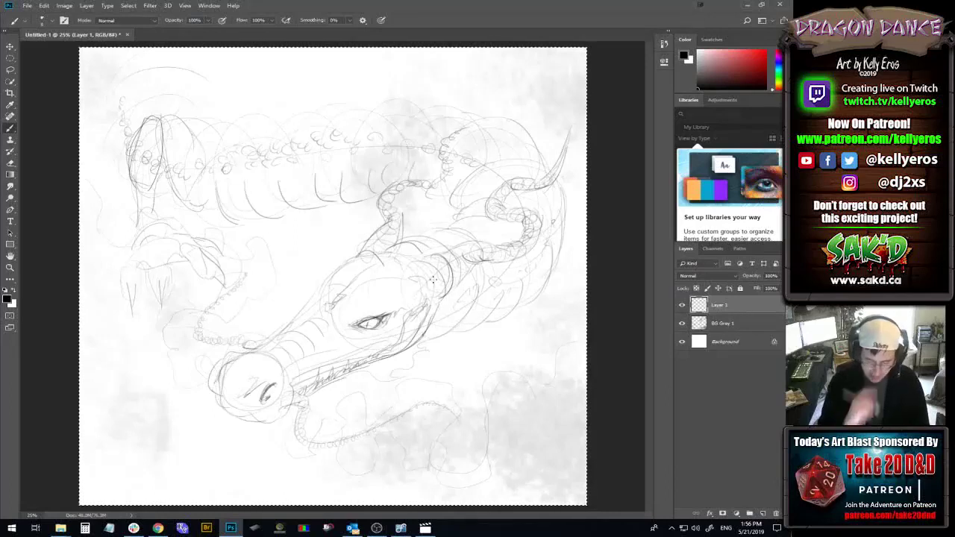
drag(271, 278, 300, 293)
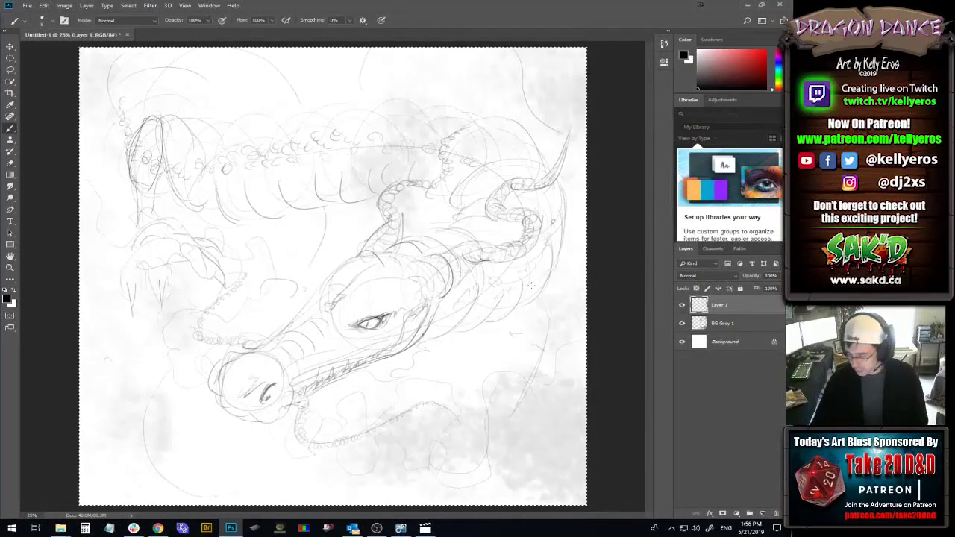
- Lower Layer 1's opacity to 37% and rename the layer as Sketch
click(778, 276)
drag(767, 289, 755, 284)
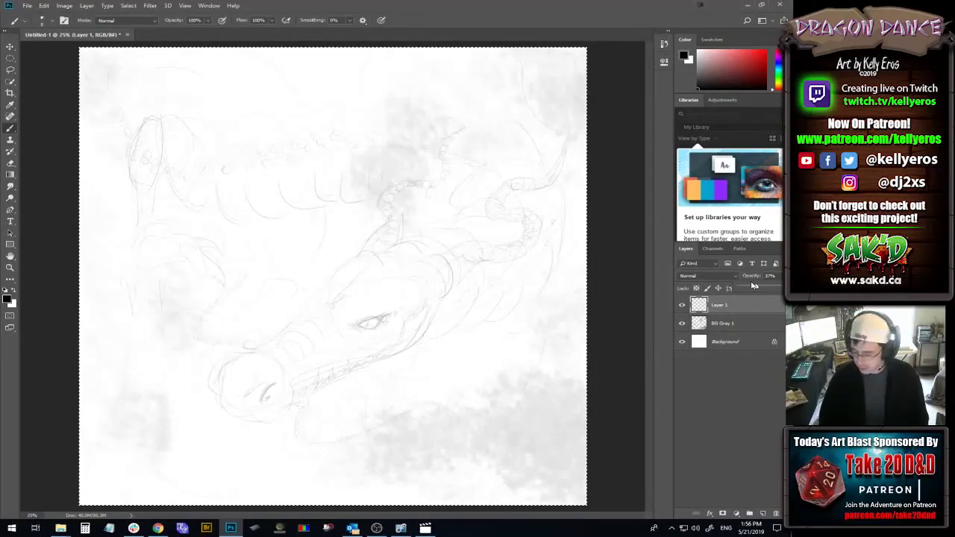
double_click(721, 304)
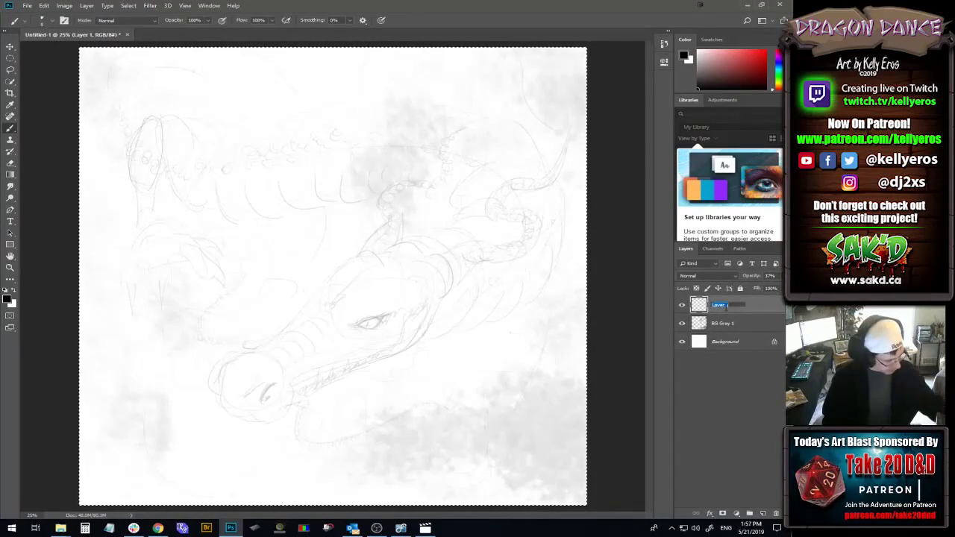
key(BackSpace)
text(Sketc)
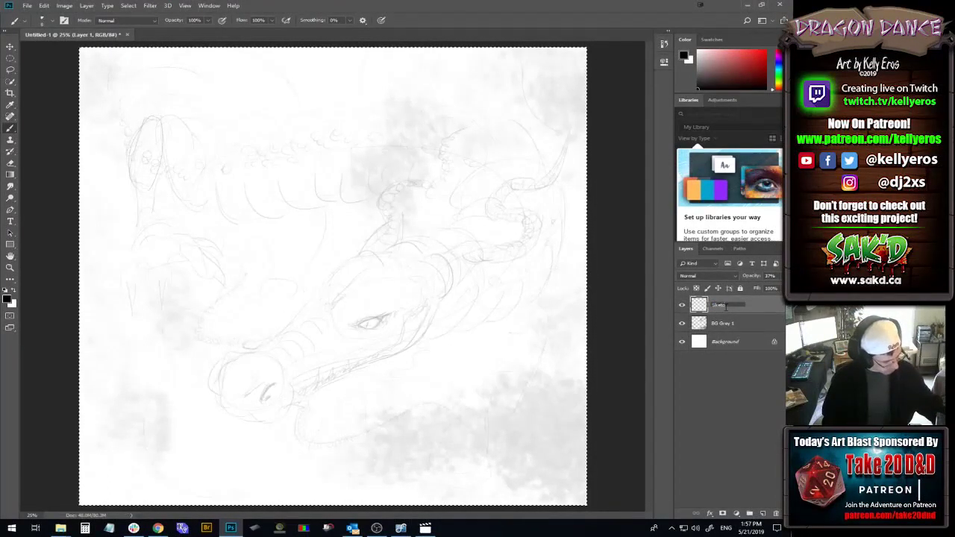
text(h)
key(Return)
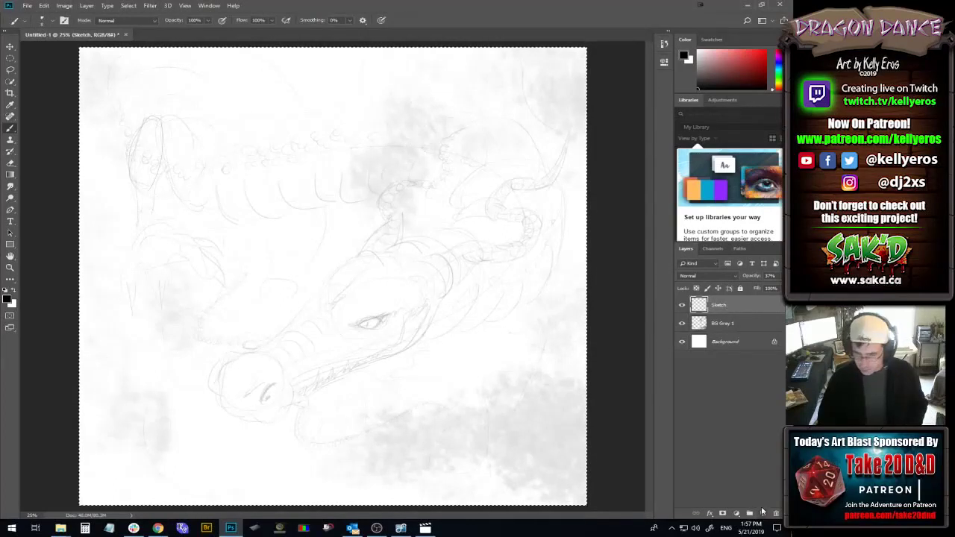
- Save the painting as a PSD file named ChineseDragon-01 in the SAK'D - Intro Screen folder
key(ctrl+s)
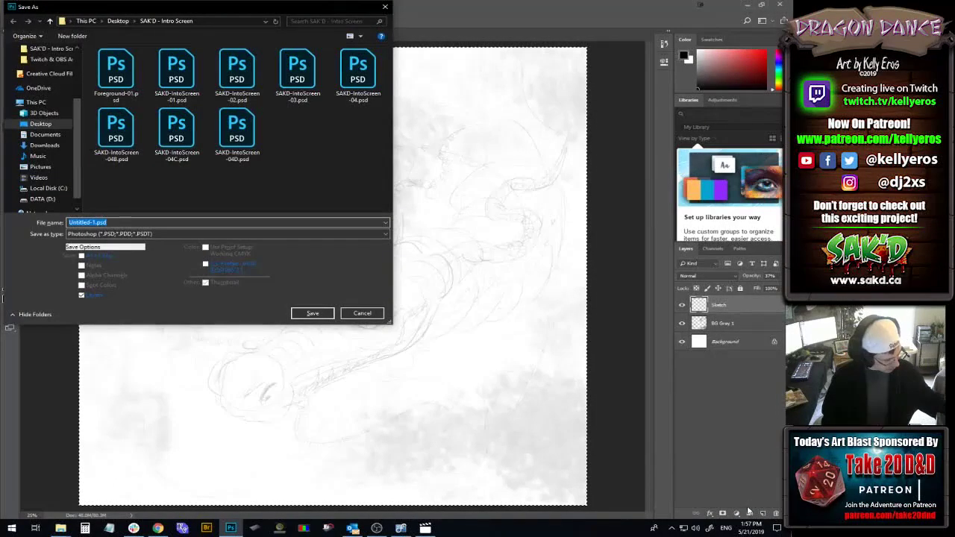
text(Chine)
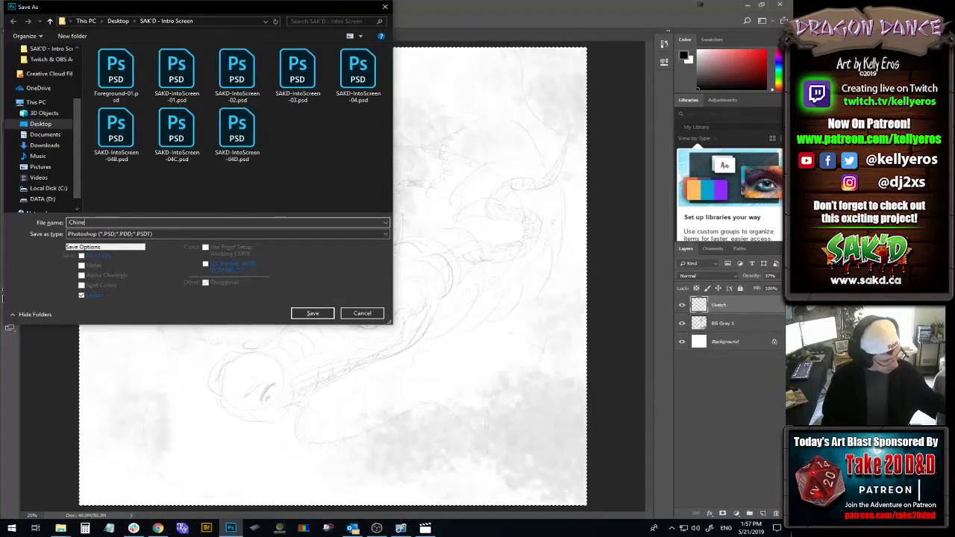
text(seDra)
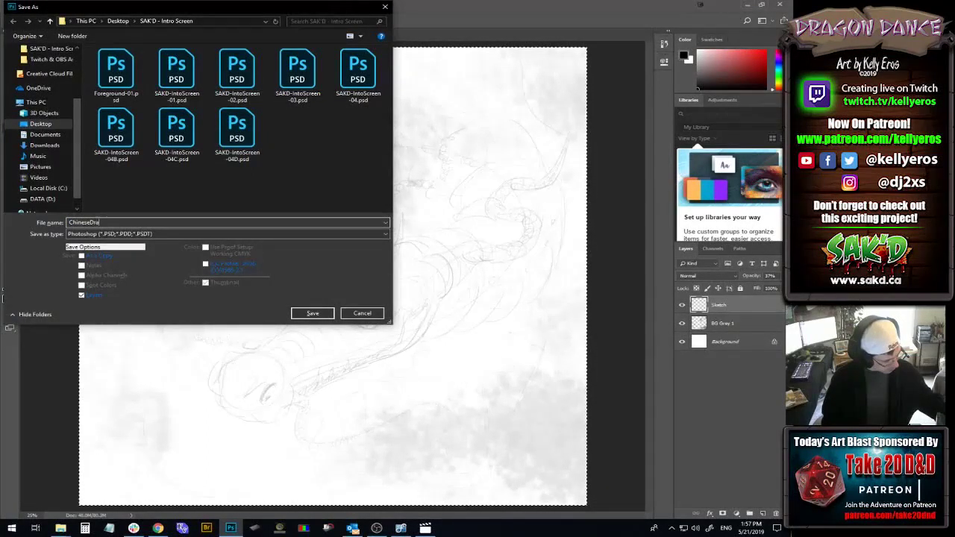
text(gon)
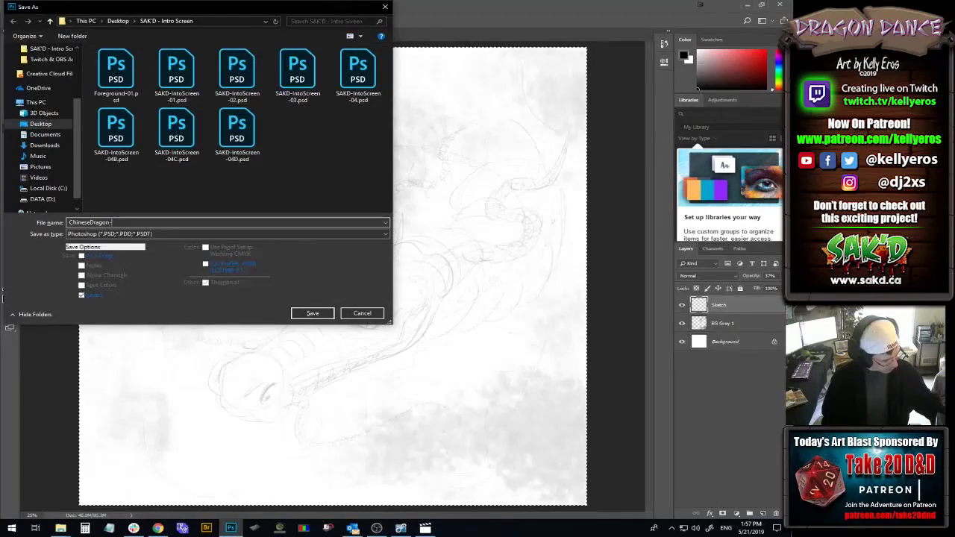
text(-0)
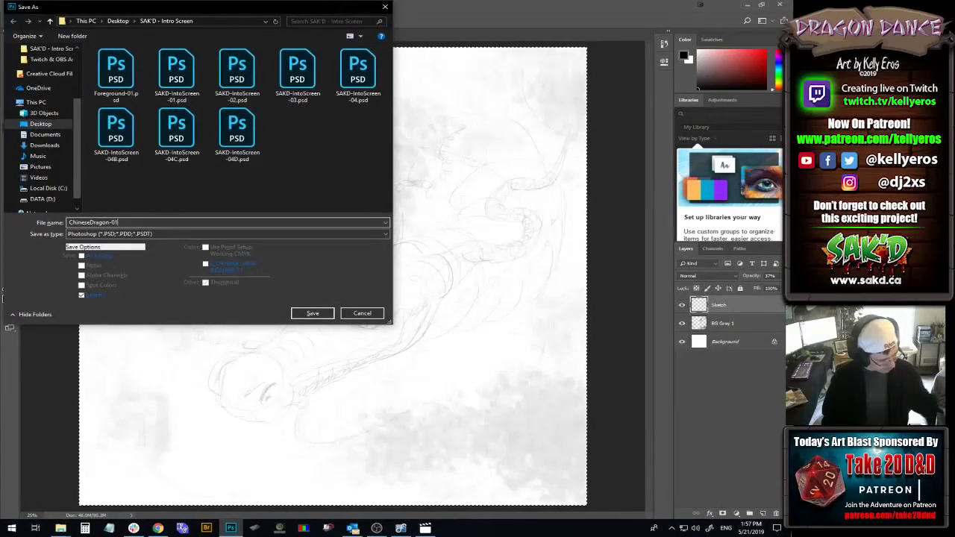
text(1)
key(Return)
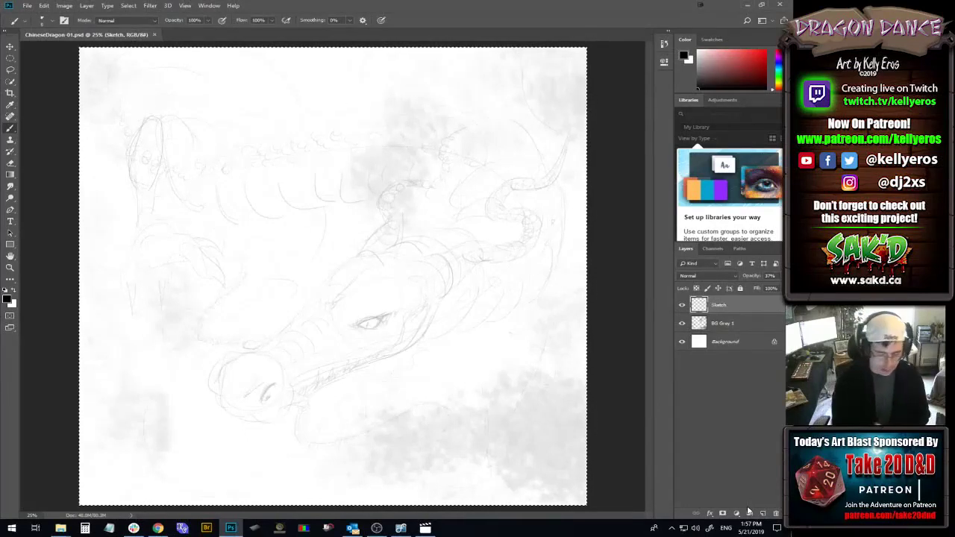
- Change the foreground colour to the light grey e0dbdb and return to the Brush tool
click(9, 299)
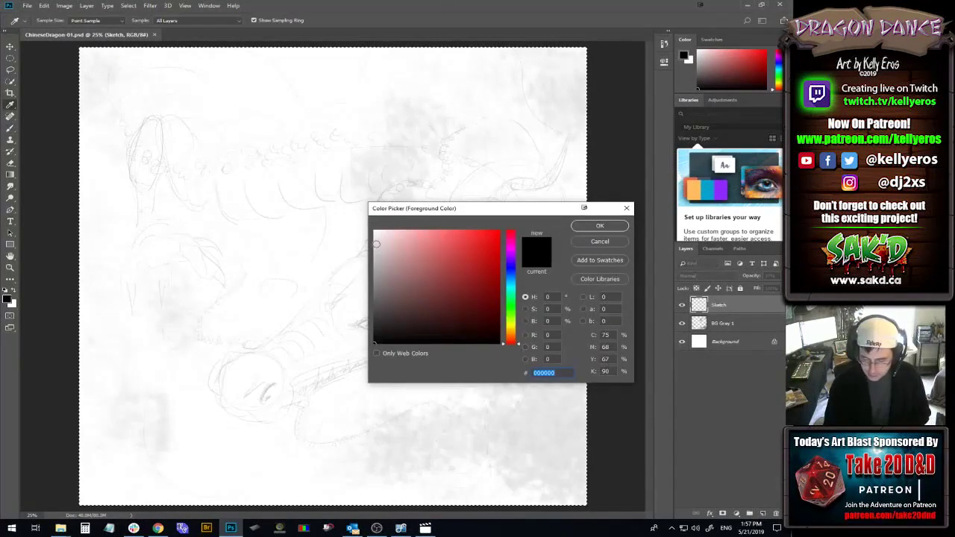
click(379, 234)
key(b)
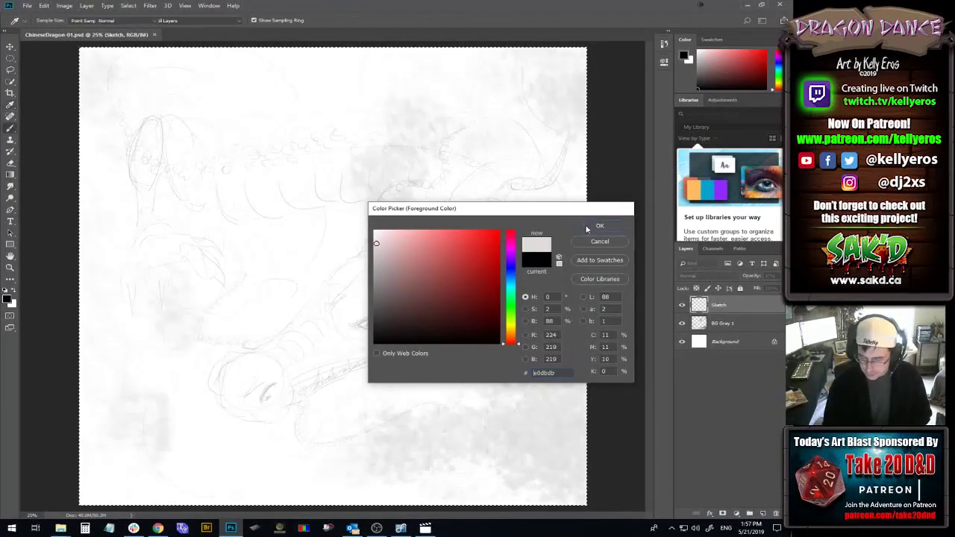
click(599, 225)
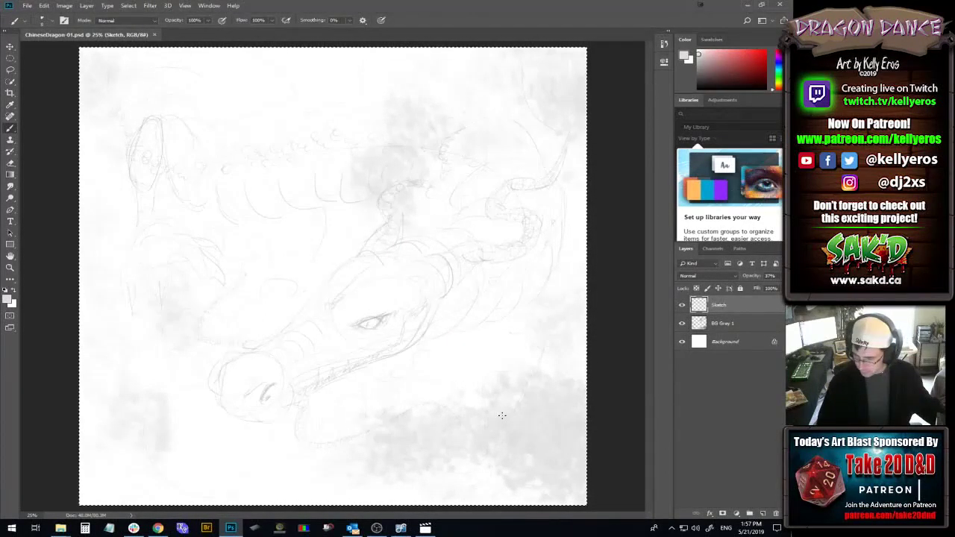
- Check the Sketch layer by toggling its visibility, and add a new layer named Light Grey above it
click(681, 304)
click(681, 304)
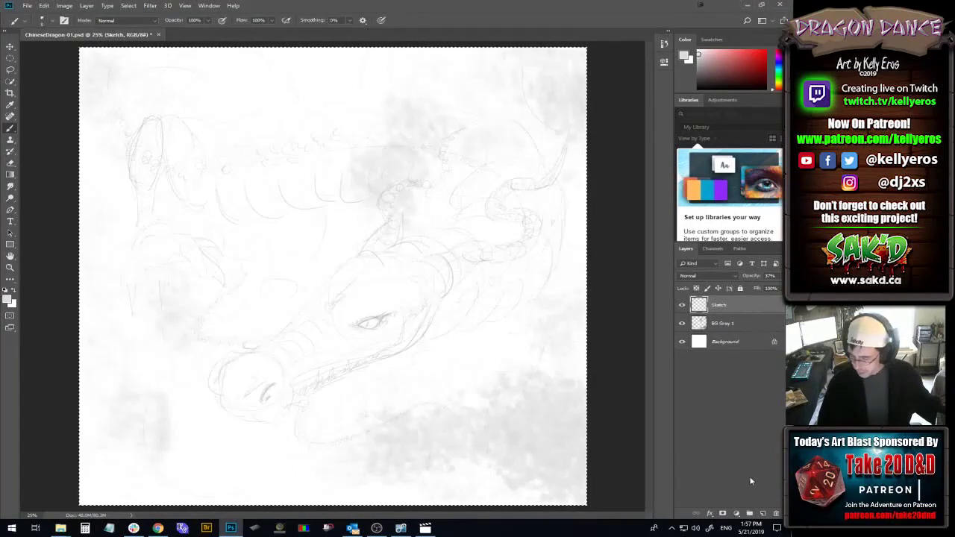
click(762, 513)
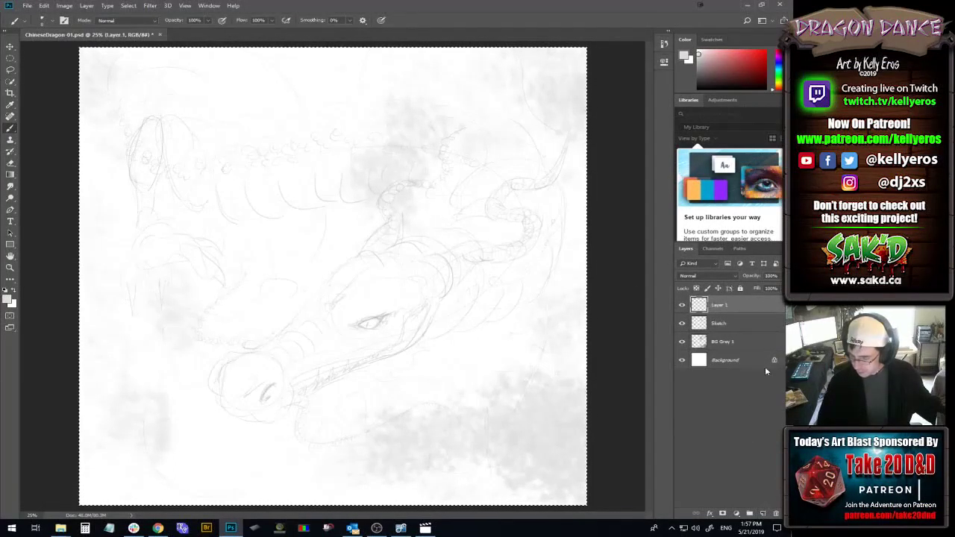
double_click(719, 305)
text(L)
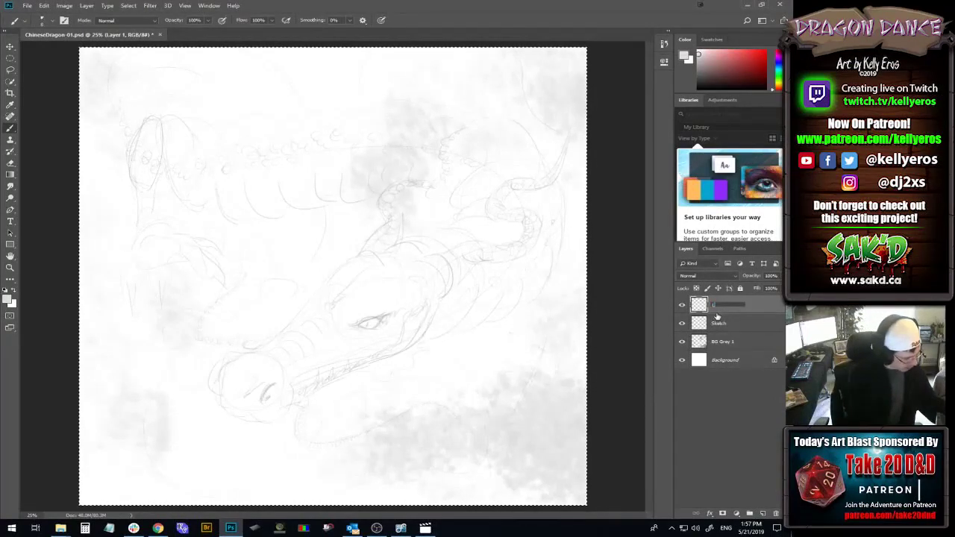
text(ight Grey)
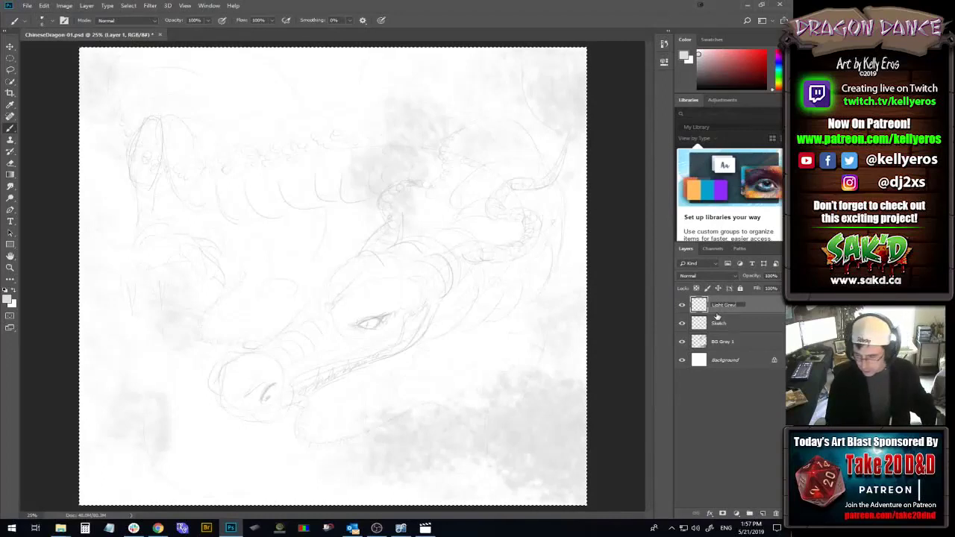
key(Return)
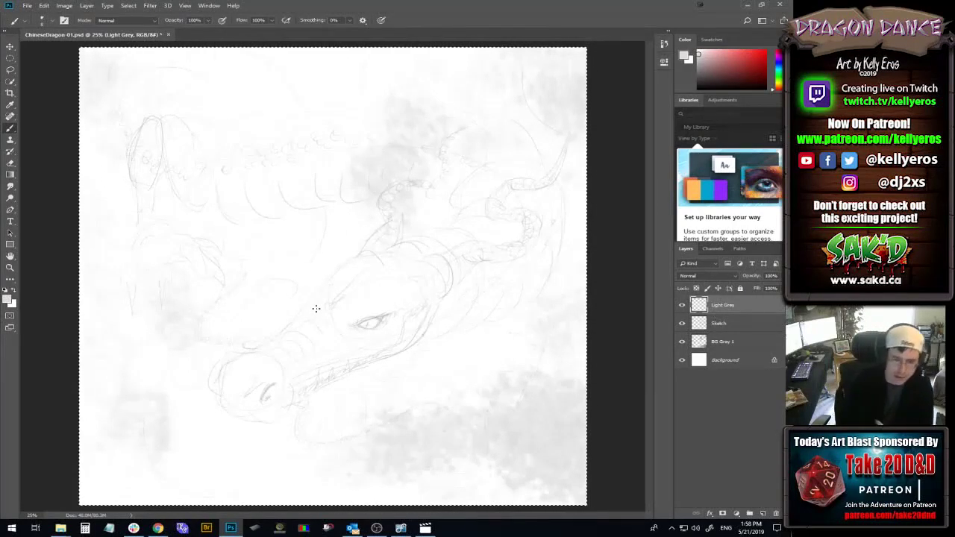
- Enlarge the Glide Sketch Pencil brush and test it with a stroke above the dragon's mouth line
click(53, 21)
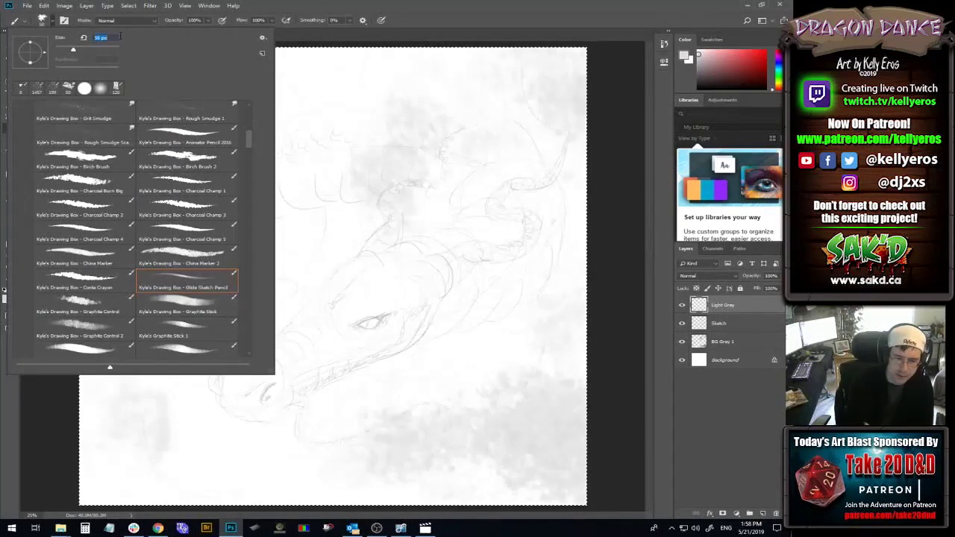
key(Return)
drag(308, 365, 366, 343)
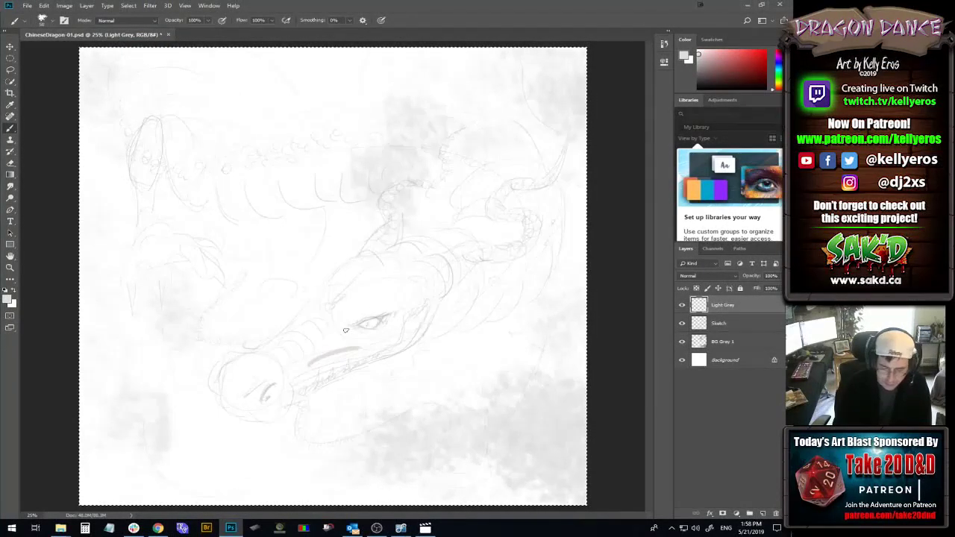
- Set the foreground colour to the neutral grey d8d8d8 and undo the test stroke above the mouth
click(361, 241)
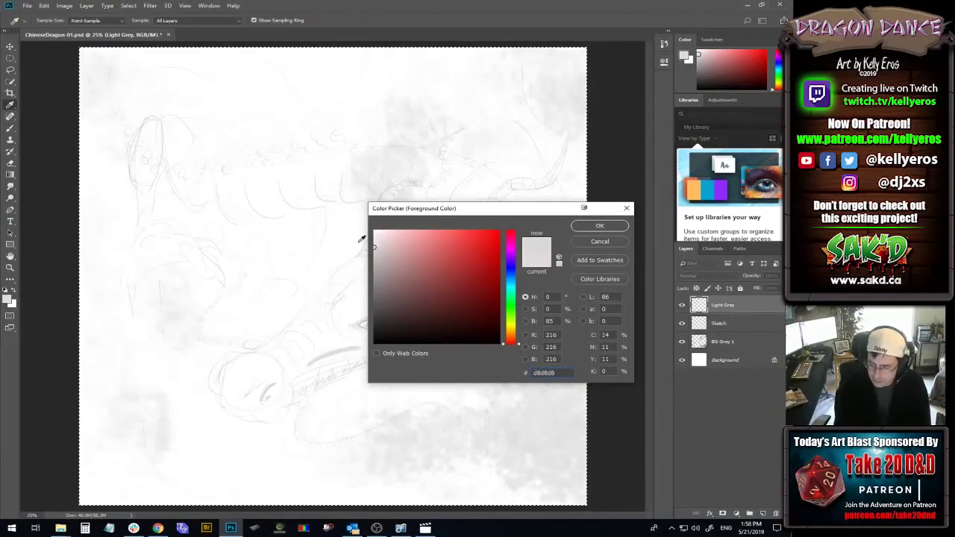
click(596, 226)
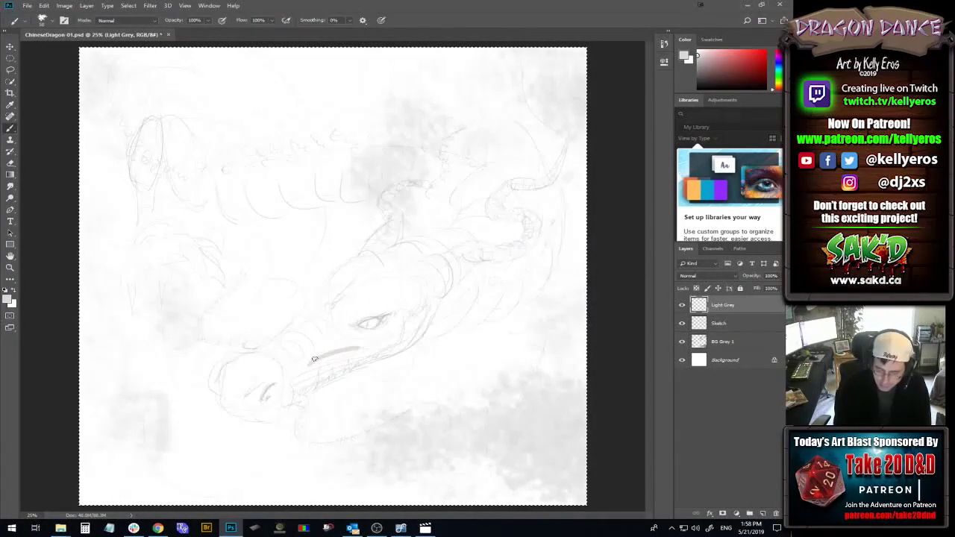
key(ctrl+z)
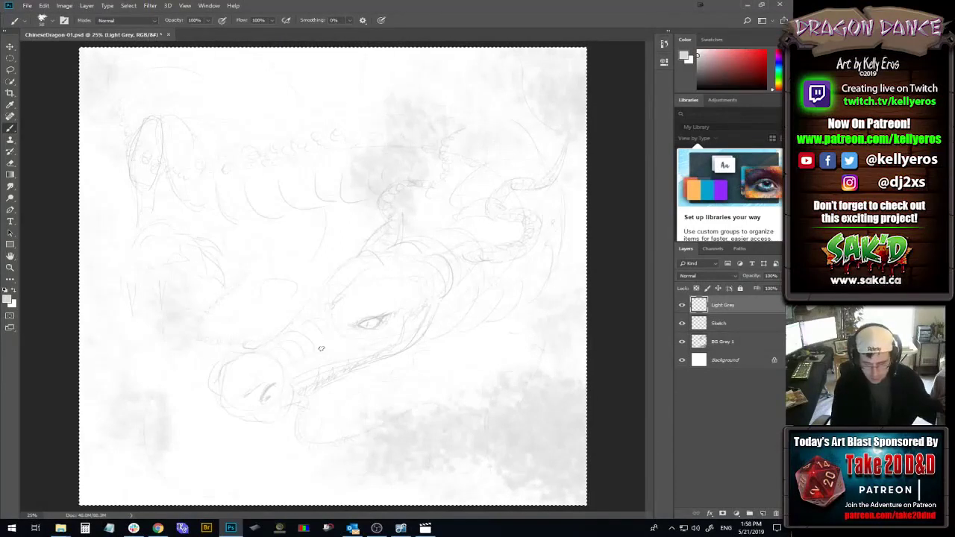
- Paint light grey shading along the upper lip, around the outer edge of the nose tip, and across the eye
drag(294, 371, 368, 343)
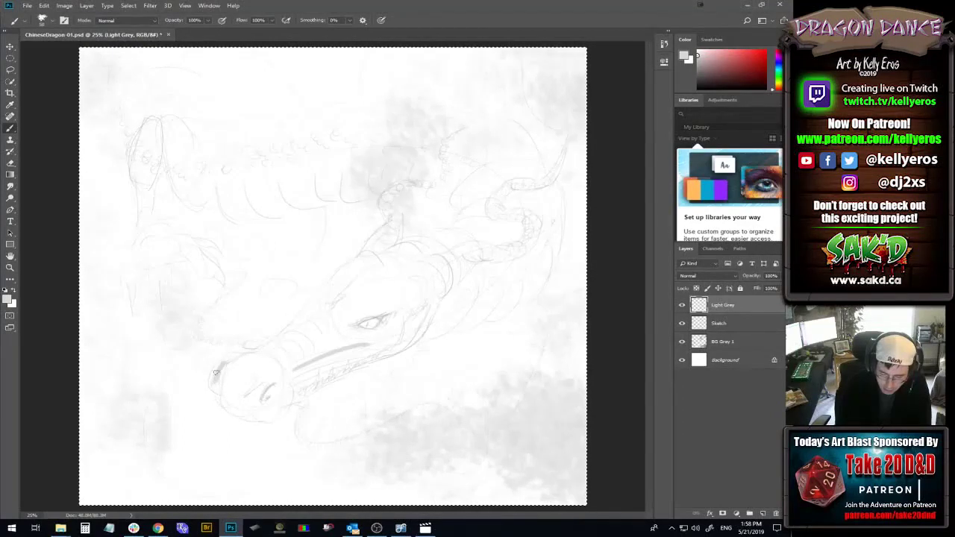
drag(221, 363, 216, 394)
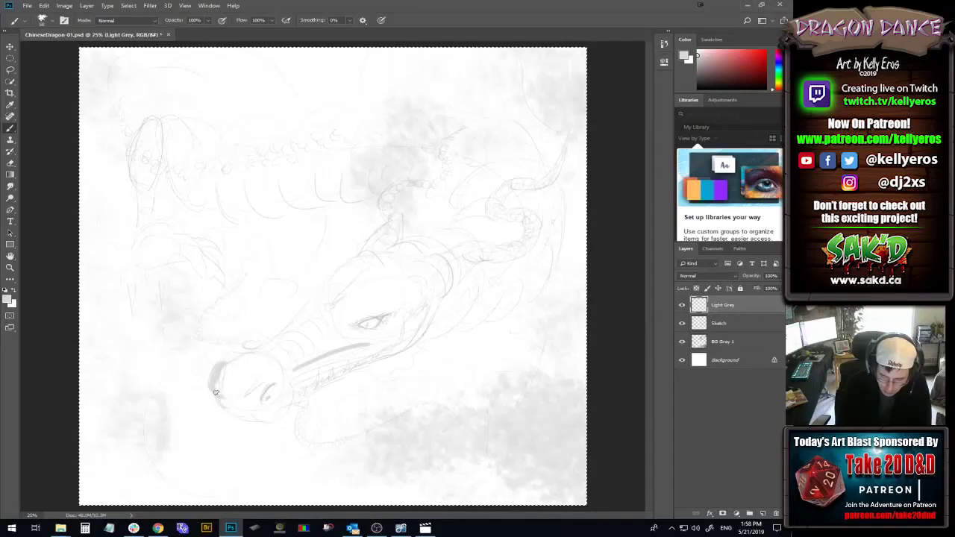
drag(219, 365, 237, 352)
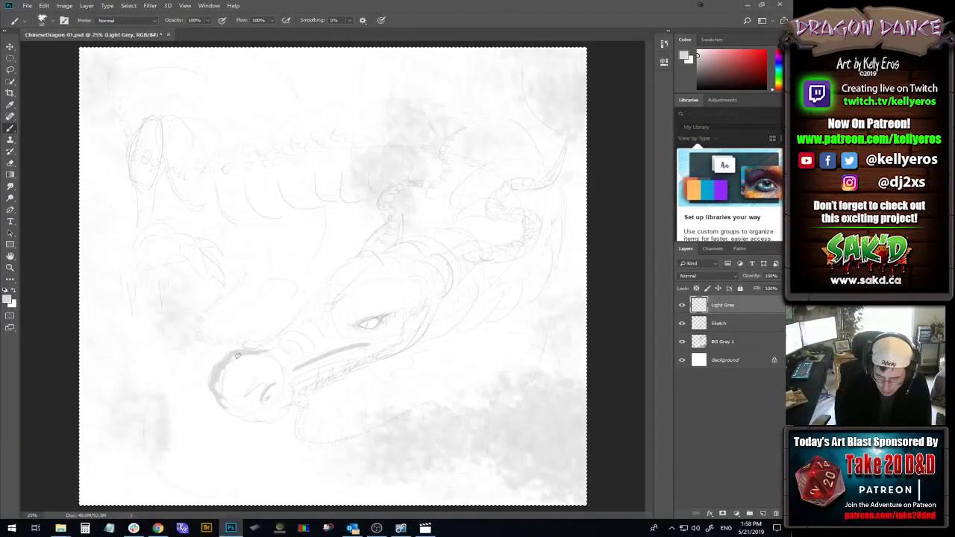
drag(237, 356, 249, 350)
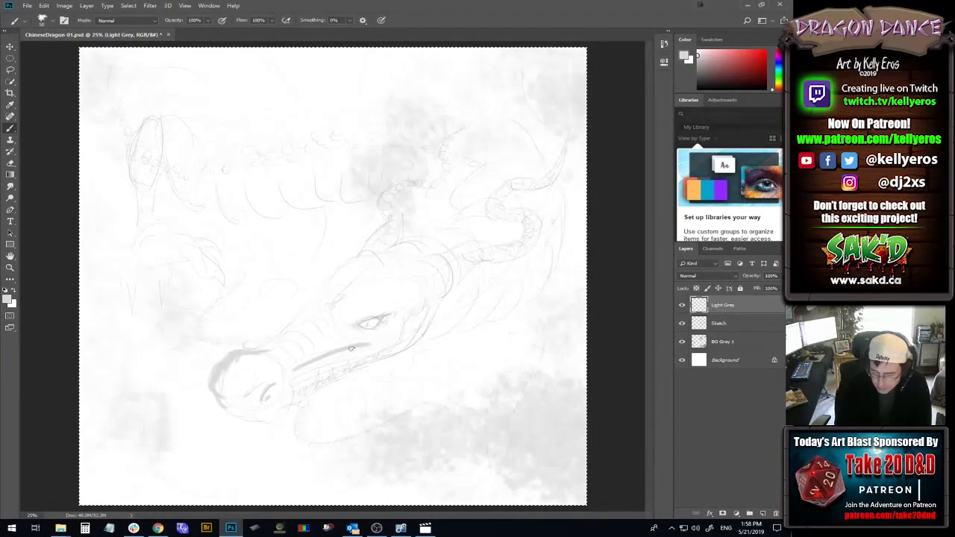
drag(351, 347, 382, 335)
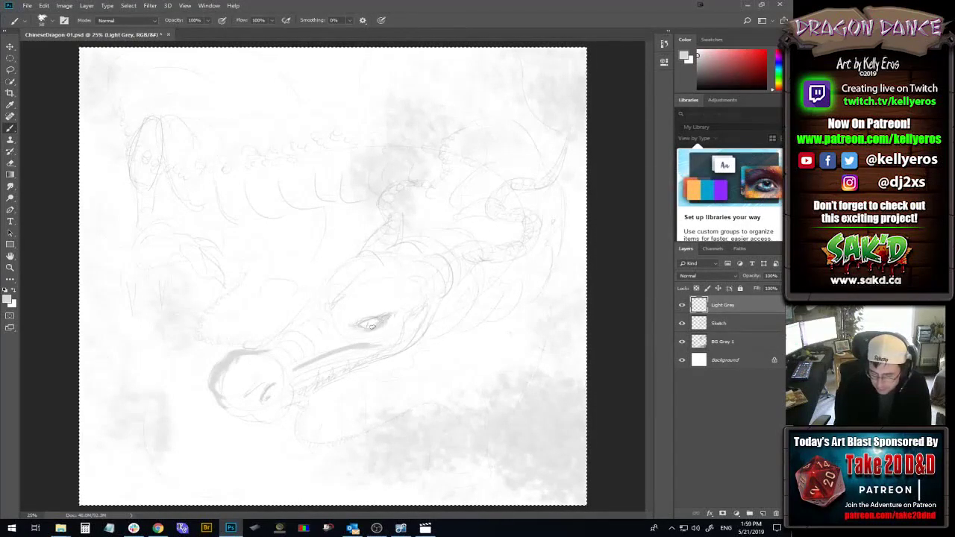
mouse_move(361, 323)
mouse_down()
mouse_move(423, 302)
mouse_move(388, 315)
mouse_move(416, 312)
mouse_up()
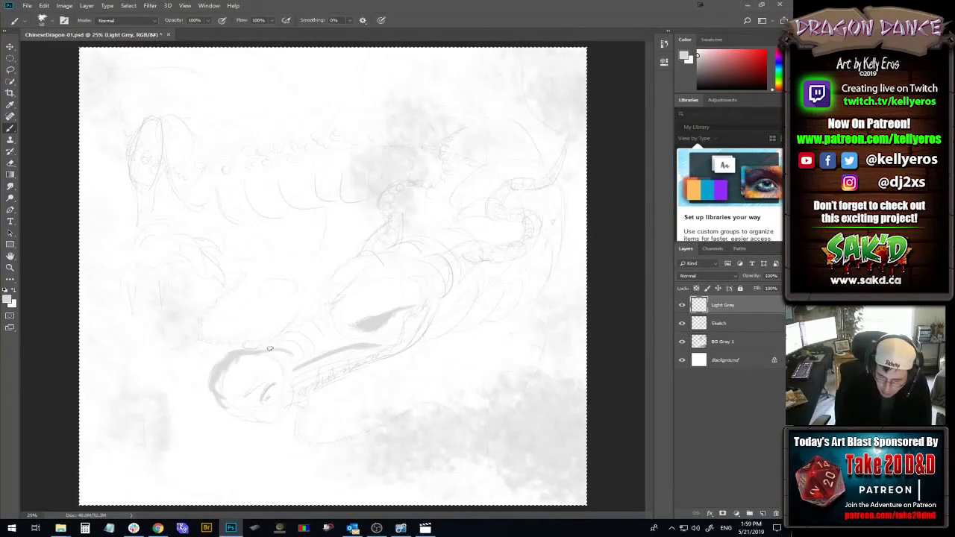
- Stripe and fill the snout bridge with grey, extending the shading along the forehead to the upper horn's base and the eye's inner corner
mouse_move(270, 348)
mouse_down()
mouse_move(304, 359)
mouse_move(301, 345)
mouse_move(281, 339)
mouse_move(303, 334)
mouse_move(318, 352)
mouse_move(301, 335)
mouse_move(308, 326)
mouse_move(289, 330)
mouse_move(322, 332)
mouse_move(294, 325)
mouse_move(327, 354)
mouse_move(308, 324)
mouse_move(327, 345)
mouse_move(320, 319)
mouse_move(300, 325)
mouse_move(324, 321)
mouse_move(305, 319)
mouse_move(342, 347)
mouse_move(320, 317)
mouse_move(335, 329)
mouse_move(322, 313)
mouse_move(336, 309)
mouse_move(320, 312)
mouse_move(334, 315)
mouse_move(352, 285)
mouse_up()
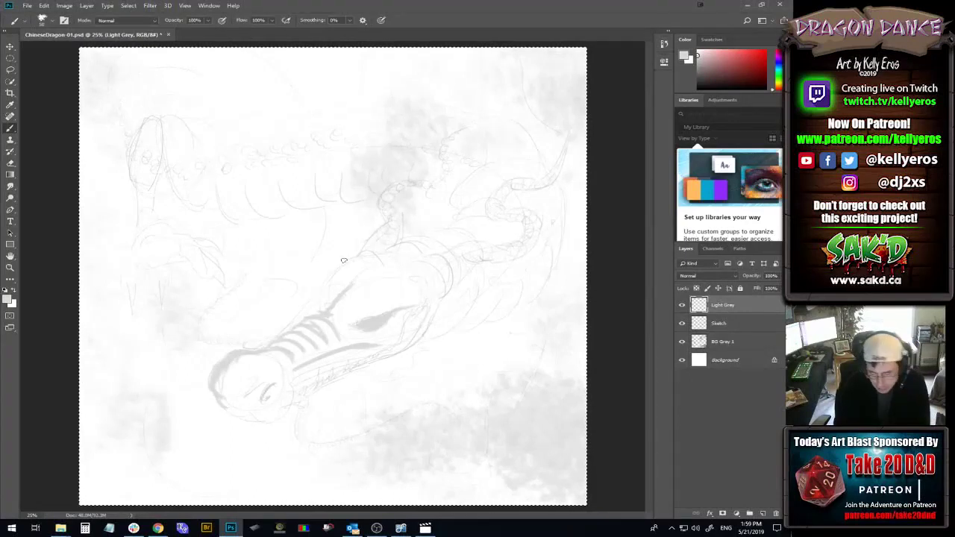
mouse_move(273, 348)
mouse_down()
mouse_move(331, 330)
mouse_move(299, 358)
mouse_move(303, 330)
mouse_move(247, 359)
mouse_move(218, 403)
mouse_up()
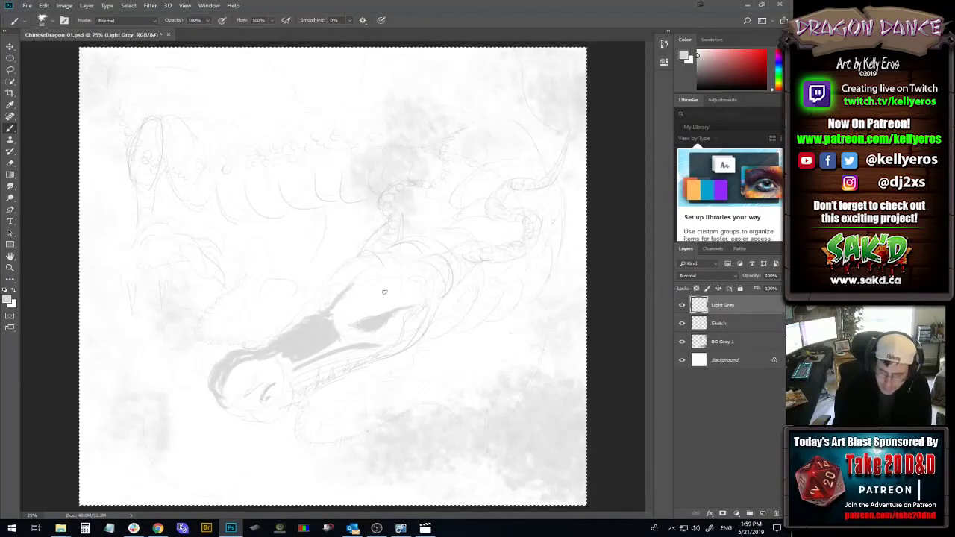
mouse_move(386, 237)
mouse_down()
mouse_move(367, 249)
mouse_move(396, 220)
mouse_move(387, 250)
mouse_move(383, 233)
mouse_move(368, 244)
mouse_move(384, 231)
mouse_move(322, 296)
mouse_up()
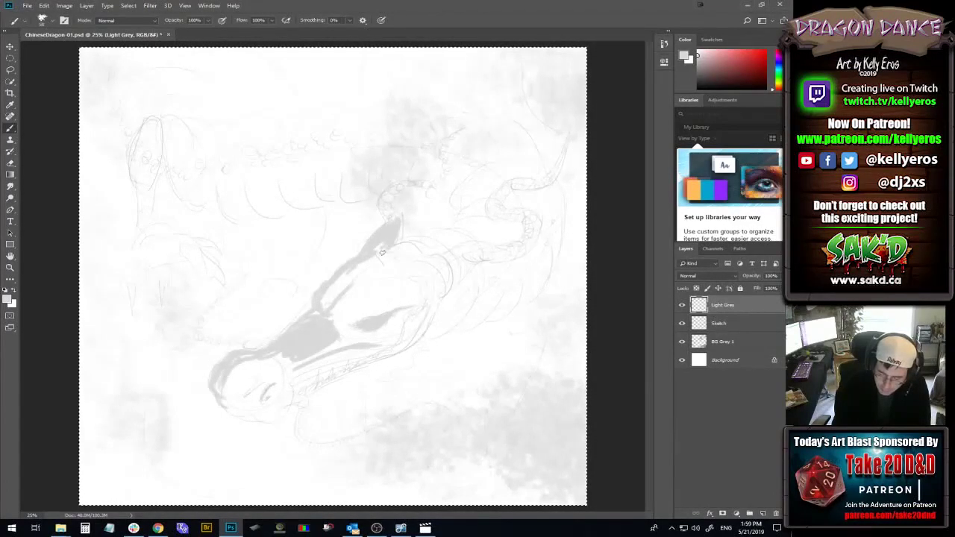
drag(348, 324, 366, 323)
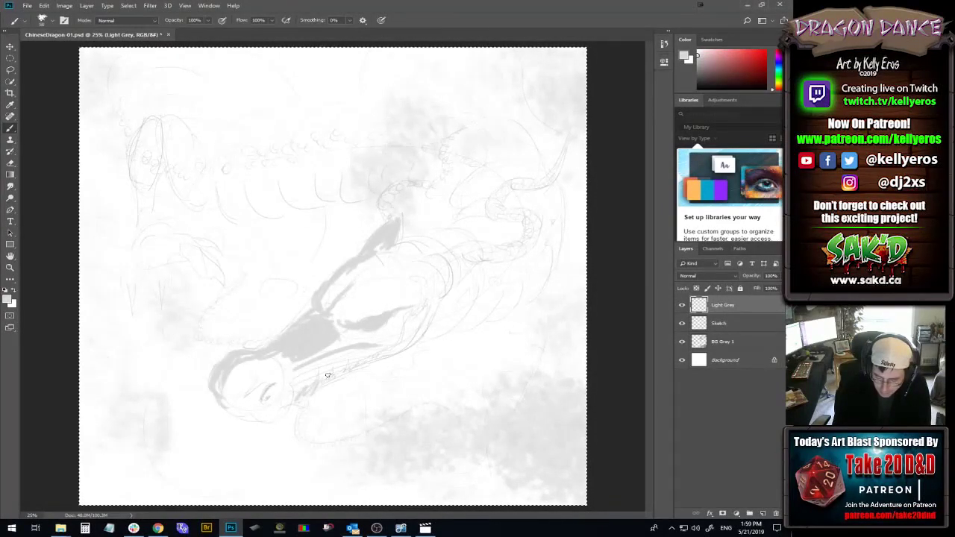
- Shade the gaps between the teeth, the nostril and the cheek, and outline the underside of the nose and jaw in grey
drag(335, 376, 344, 371)
right_click(336, 375)
key(Escape)
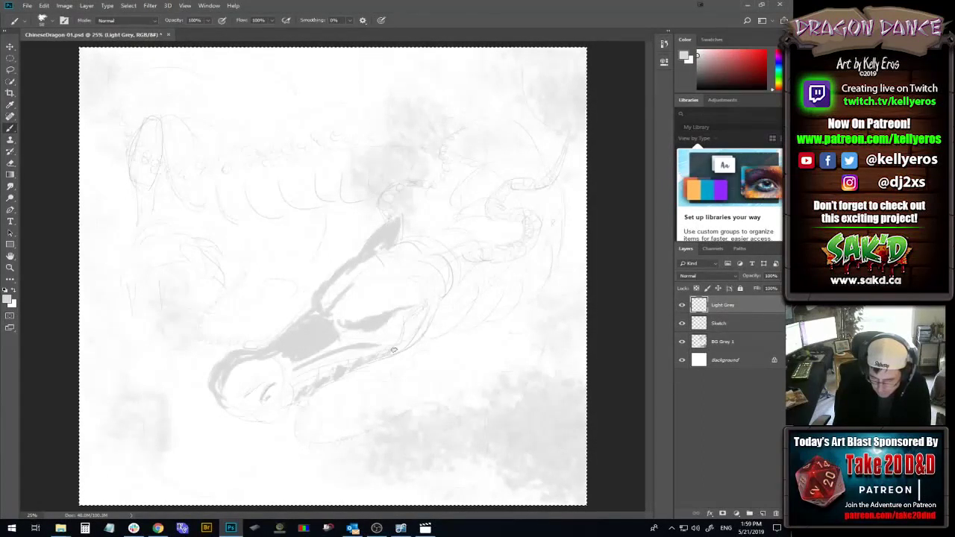
drag(432, 300, 430, 306)
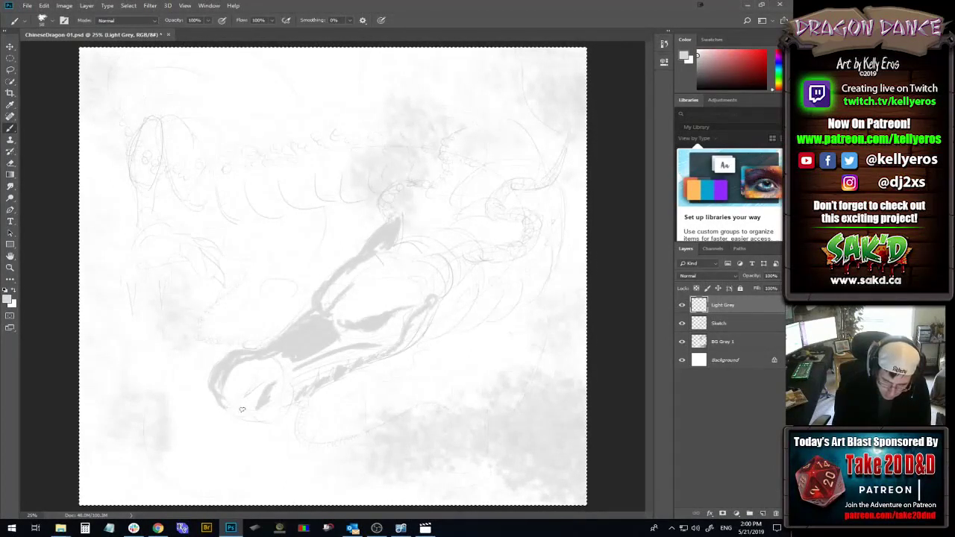
mouse_move(242, 410)
mouse_down()
mouse_move(297, 422)
mouse_move(261, 419)
mouse_move(290, 414)
mouse_move(274, 419)
mouse_move(393, 358)
mouse_move(446, 308)
mouse_up()
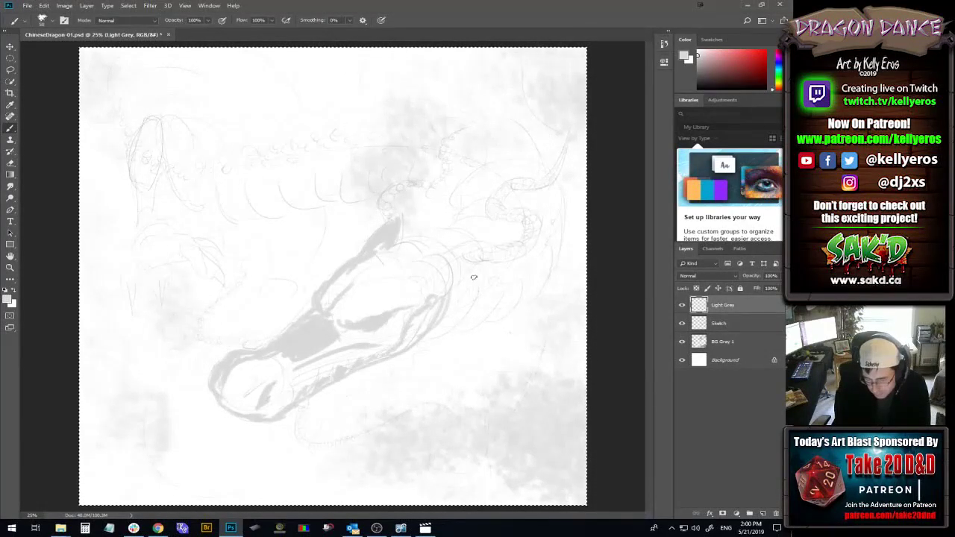
- Paint the curved back edge of the head and the lower horn's starting edge, and fill the curved upper horn with grey
mouse_move(412, 262)
mouse_down()
mouse_move(446, 278)
mouse_move(447, 293)
mouse_up()
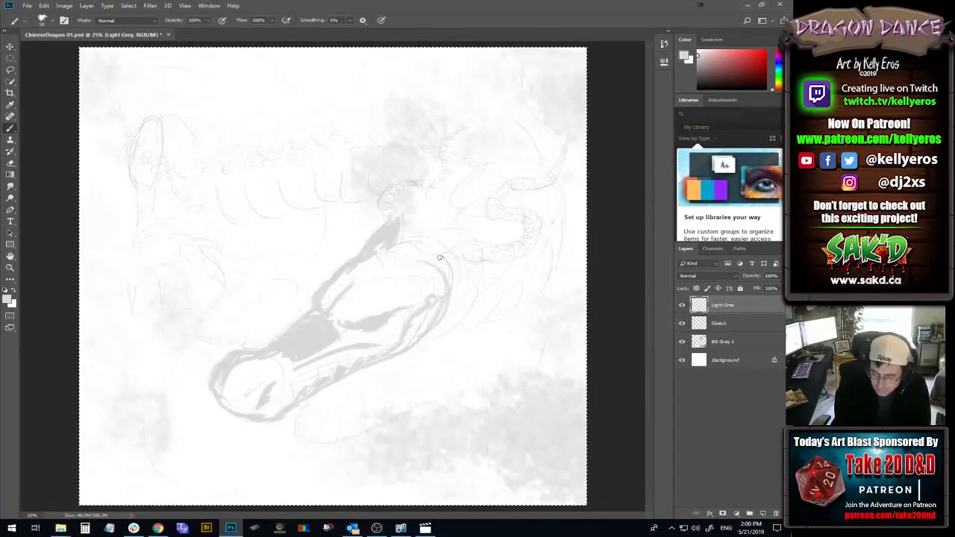
drag(439, 257, 449, 288)
drag(447, 251, 486, 244)
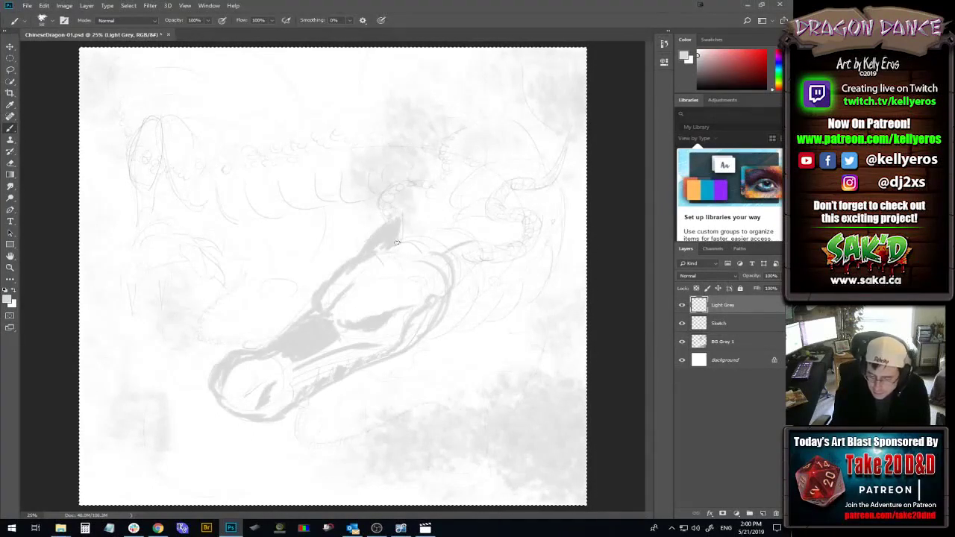
mouse_move(397, 242)
mouse_down()
mouse_move(401, 211)
mouse_move(389, 195)
mouse_move(388, 219)
mouse_move(385, 206)
mouse_move(402, 238)
mouse_move(391, 198)
mouse_up()
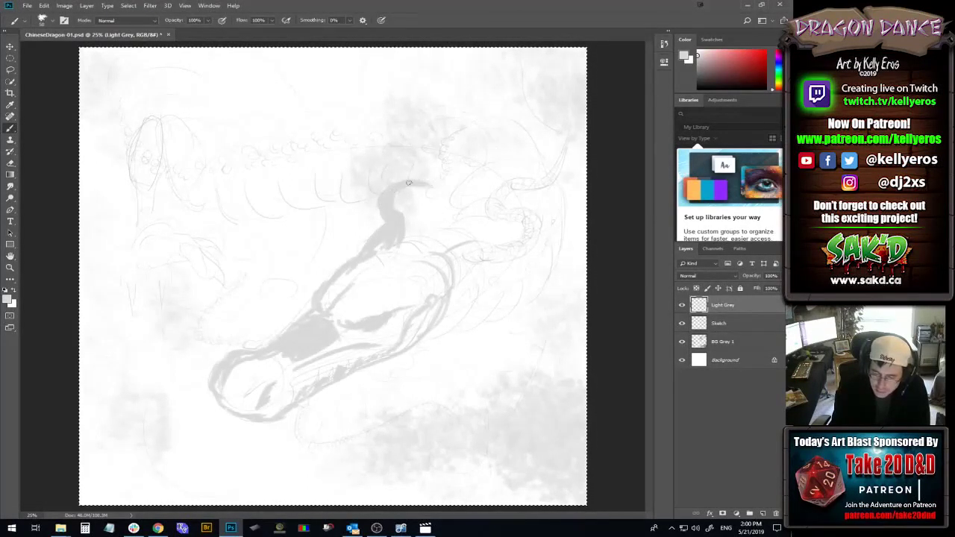
- Extend the upper horn in grey to its pointed tip, round out its base, and shade the brow below it
mouse_move(408, 182)
mouse_down()
mouse_move(450, 169)
mouse_move(430, 181)
mouse_move(455, 135)
mouse_move(444, 155)
mouse_move(482, 129)
mouse_move(449, 141)
mouse_move(509, 124)
mouse_move(459, 143)
mouse_move(442, 164)
mouse_up()
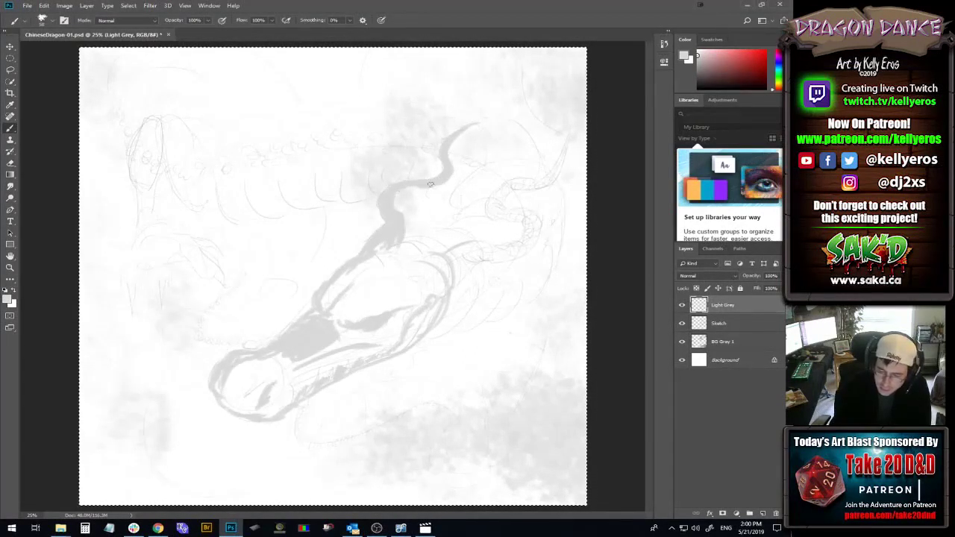
drag(440, 180, 410, 190)
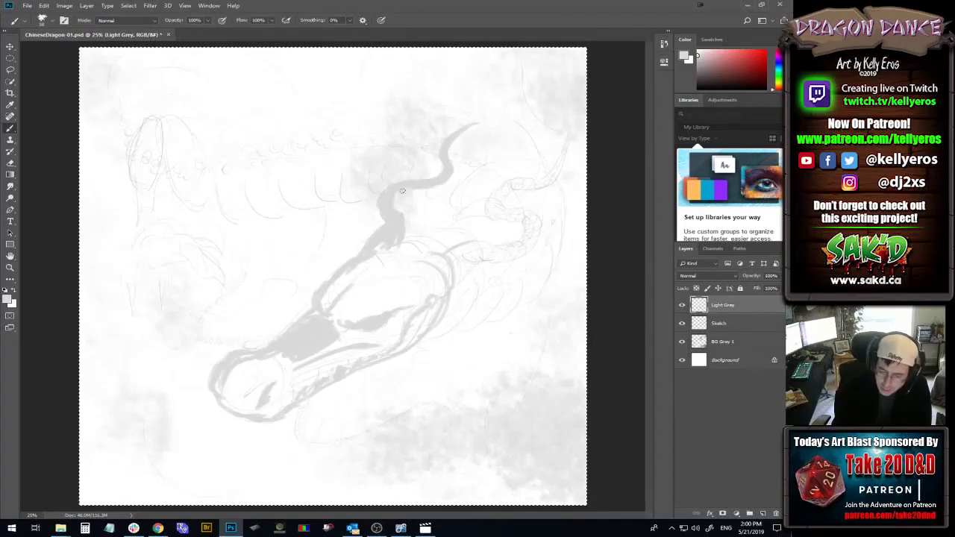
mouse_move(407, 191)
mouse_down()
mouse_move(402, 222)
mouse_move(420, 235)
mouse_up()
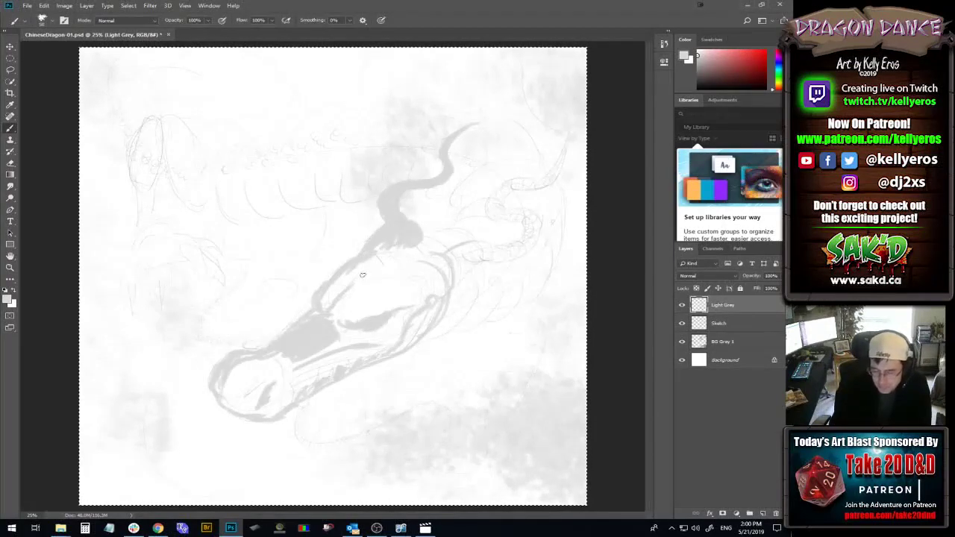
mouse_move(362, 275)
mouse_down()
mouse_move(355, 282)
mouse_move(401, 248)
mouse_move(410, 263)
mouse_up()
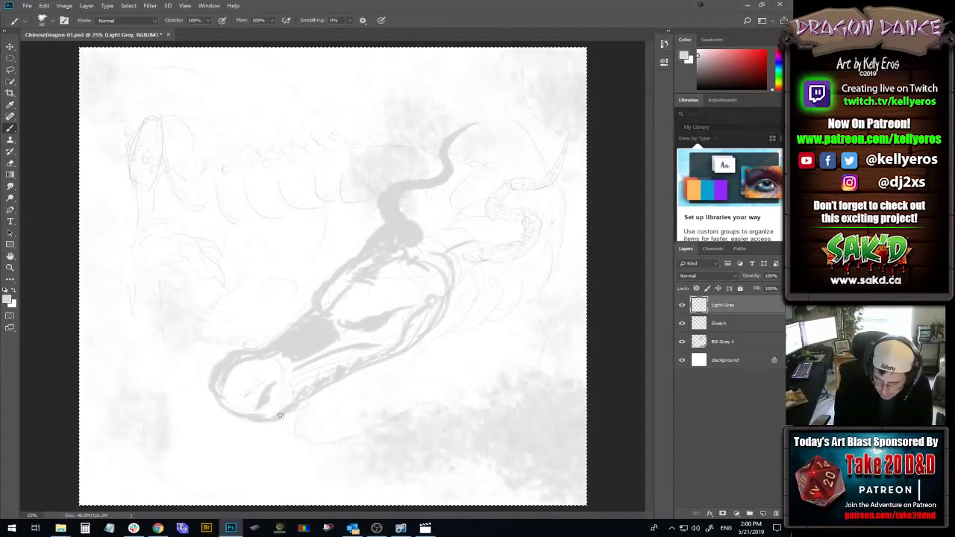
- Paint the two long curving whiskers in grey, one from beneath the nose and one from the top of the snout
mouse_move(289, 407)
mouse_down()
mouse_move(309, 412)
mouse_move(302, 434)
mouse_move(311, 420)
mouse_move(312, 431)
mouse_move(297, 405)
mouse_move(280, 406)
mouse_move(292, 400)
mouse_up()
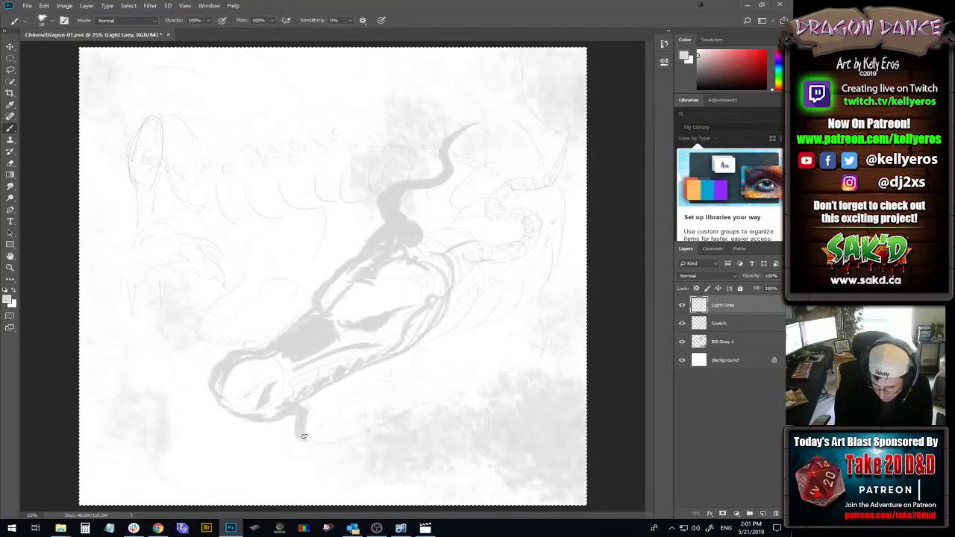
mouse_move(304, 436)
mouse_down()
mouse_move(356, 445)
mouse_move(433, 401)
mouse_up()
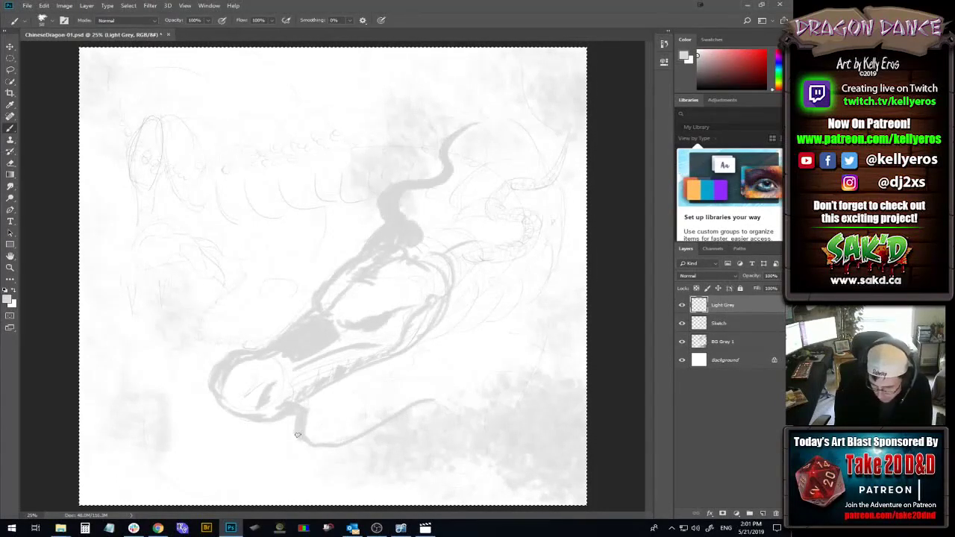
mouse_move(298, 435)
mouse_down()
mouse_move(313, 446)
mouse_move(338, 435)
mouse_move(307, 438)
mouse_move(349, 438)
mouse_move(313, 442)
mouse_move(343, 445)
mouse_move(321, 442)
mouse_move(341, 444)
mouse_move(412, 402)
mouse_move(394, 416)
mouse_move(431, 404)
mouse_up()
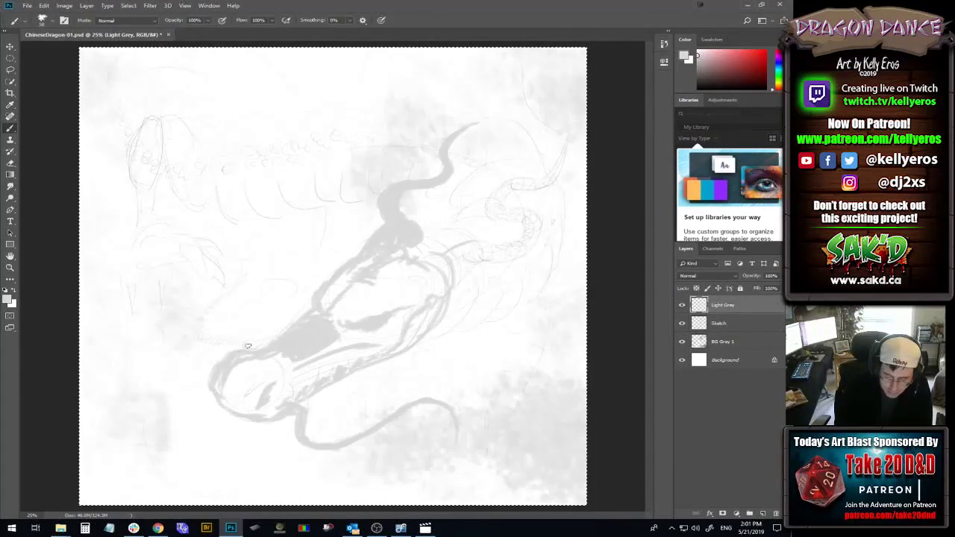
mouse_move(248, 346)
mouse_down()
mouse_move(196, 342)
mouse_move(199, 321)
mouse_move(225, 301)
mouse_move(245, 264)
mouse_up()
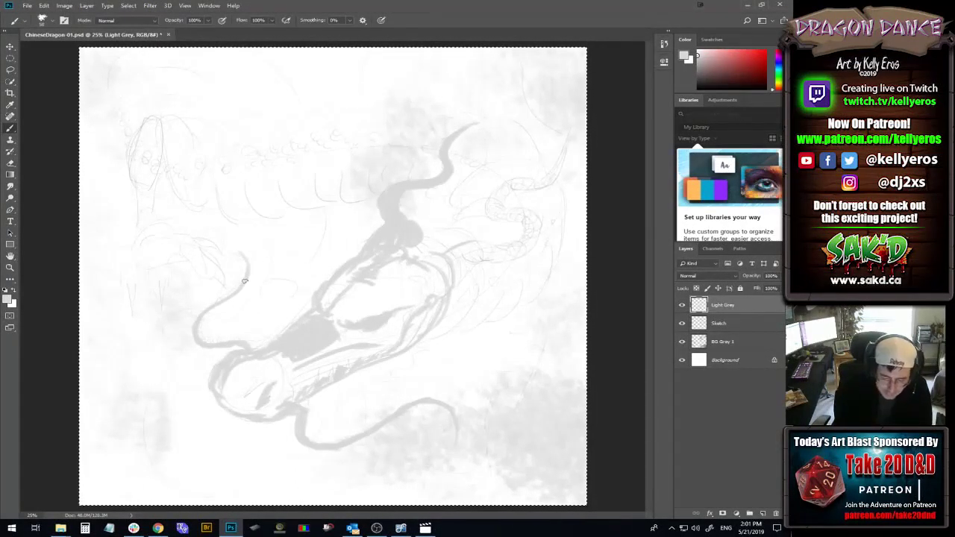
- Block in the front foot's claws and toes in grey, and start the leg's outer edge above them
mouse_move(135, 281)
mouse_down()
mouse_move(130, 305)
mouse_move(134, 277)
mouse_move(125, 267)
mouse_move(137, 283)
mouse_move(156, 270)
mouse_move(161, 319)
mouse_up()
mouse_move(162, 276)
mouse_down()
mouse_move(137, 259)
mouse_move(146, 262)
mouse_up()
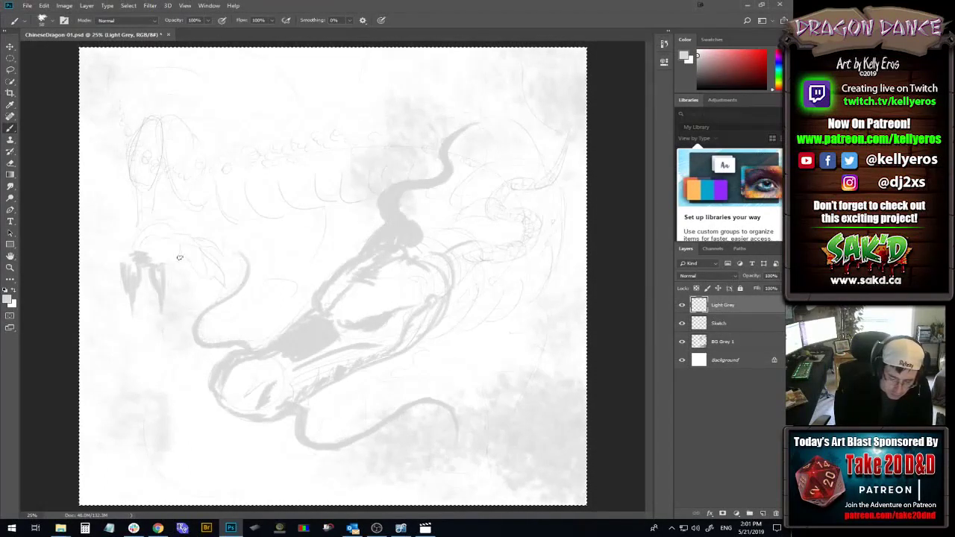
mouse_move(194, 274)
mouse_down()
mouse_move(210, 270)
mouse_move(223, 292)
mouse_move(209, 254)
mouse_move(222, 280)
mouse_move(192, 245)
mouse_up()
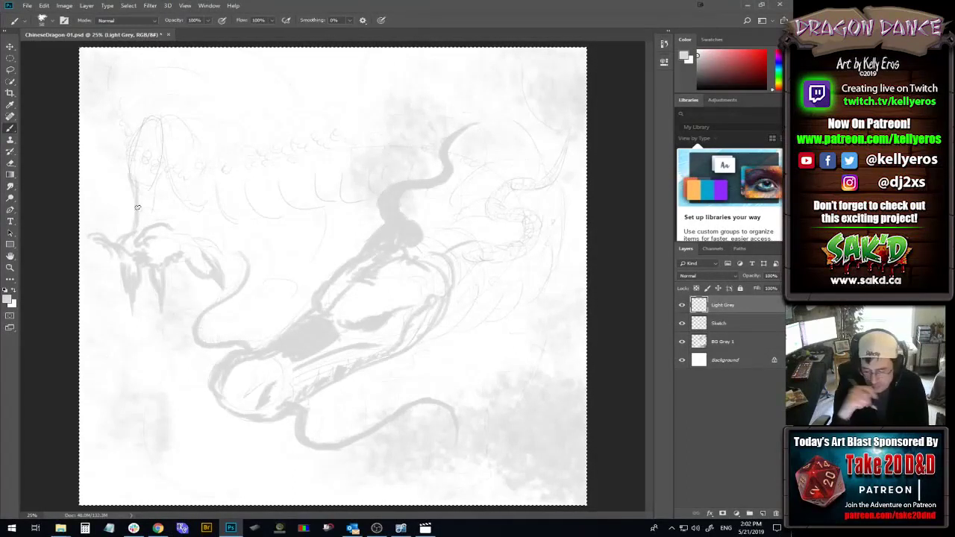
- Paint overlapping curved grey bands along the underside of the neck, from behind the jaw up to beside the lower horn's tip
drag(425, 338, 477, 289)
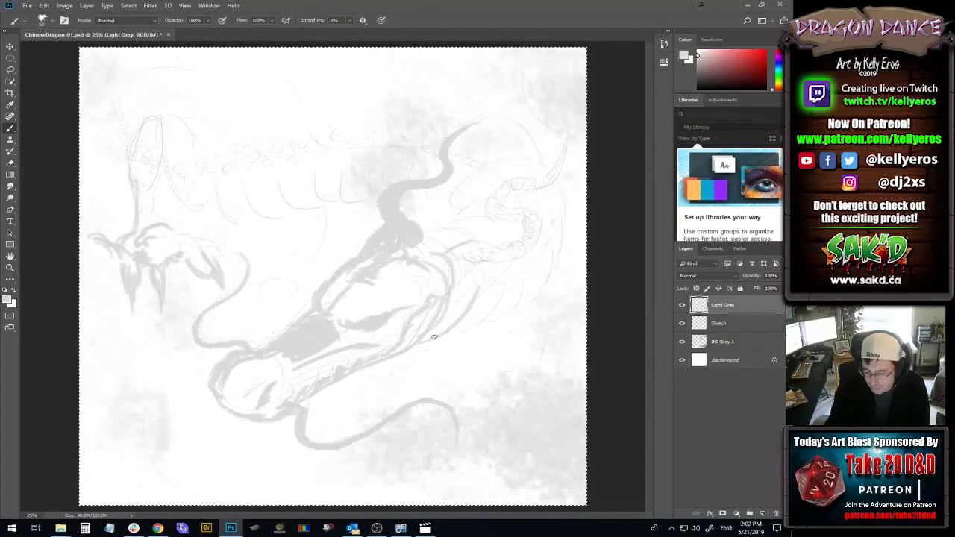
drag(434, 337, 469, 296)
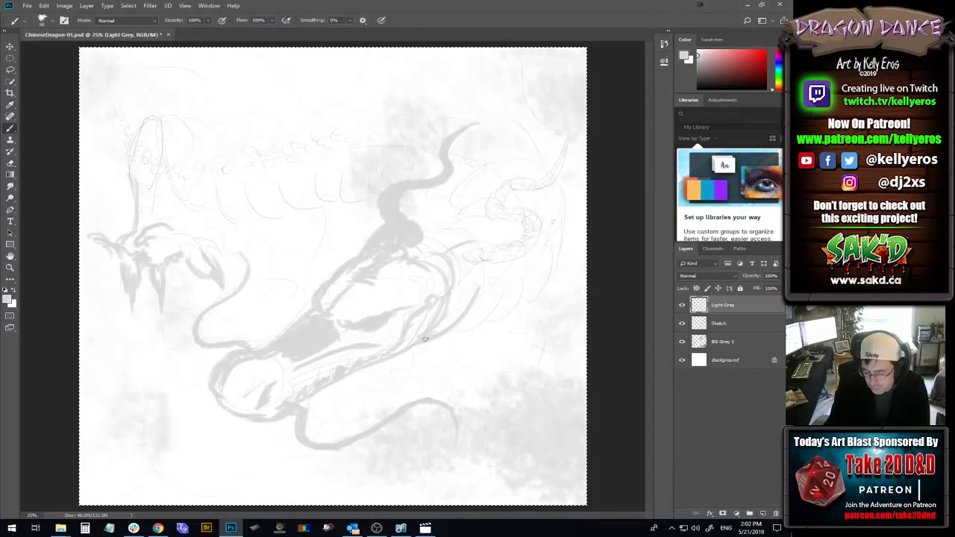
drag(434, 329, 460, 278)
drag(447, 333, 501, 291)
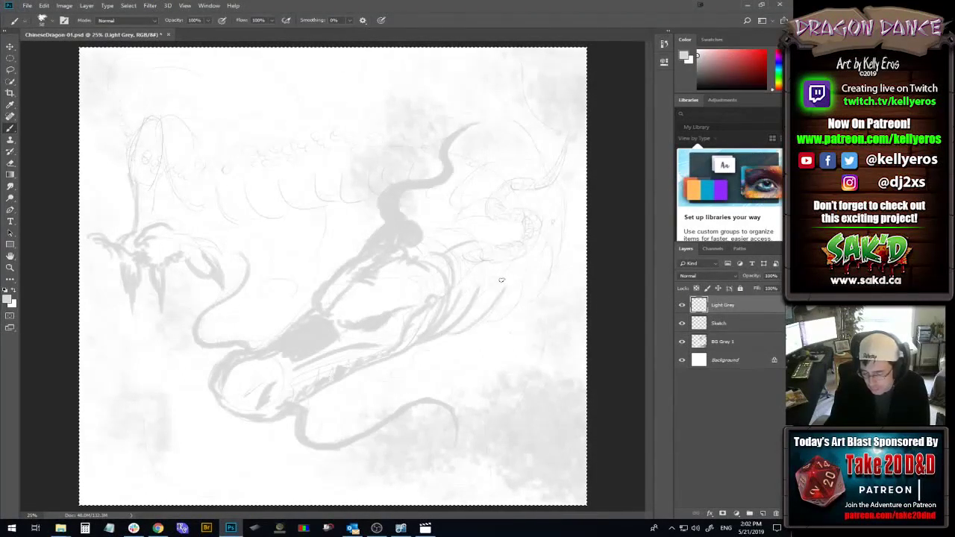
mouse_move(464, 335)
mouse_down()
mouse_move(507, 279)
mouse_move(487, 309)
mouse_up()
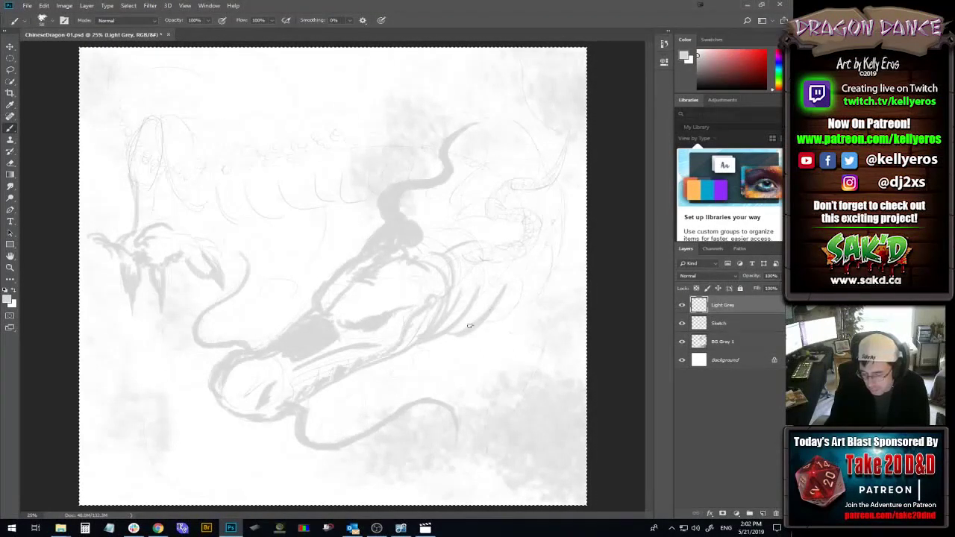
drag(447, 338, 486, 295)
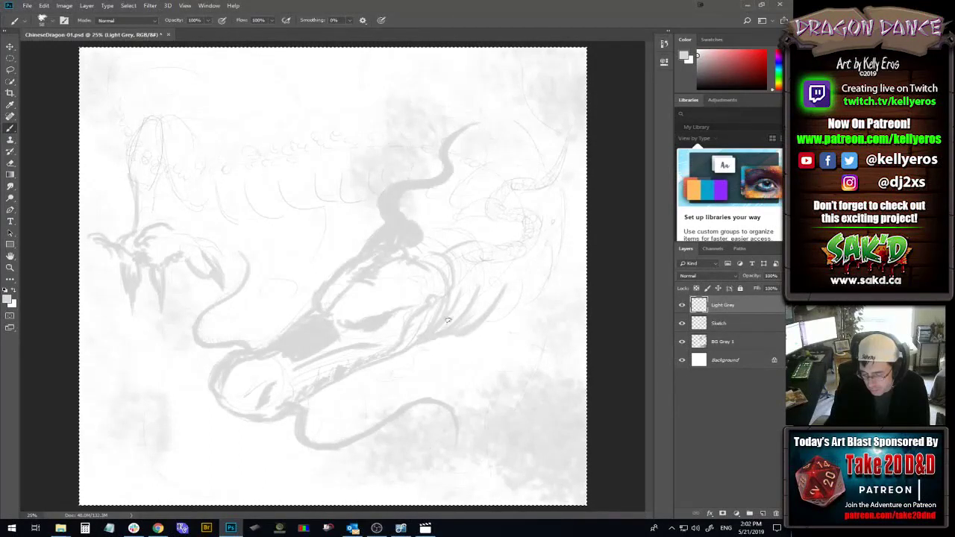
mouse_move(487, 319)
mouse_down()
mouse_move(523, 279)
mouse_move(504, 313)
mouse_move(524, 273)
mouse_move(514, 297)
mouse_move(521, 271)
mouse_move(520, 294)
mouse_up()
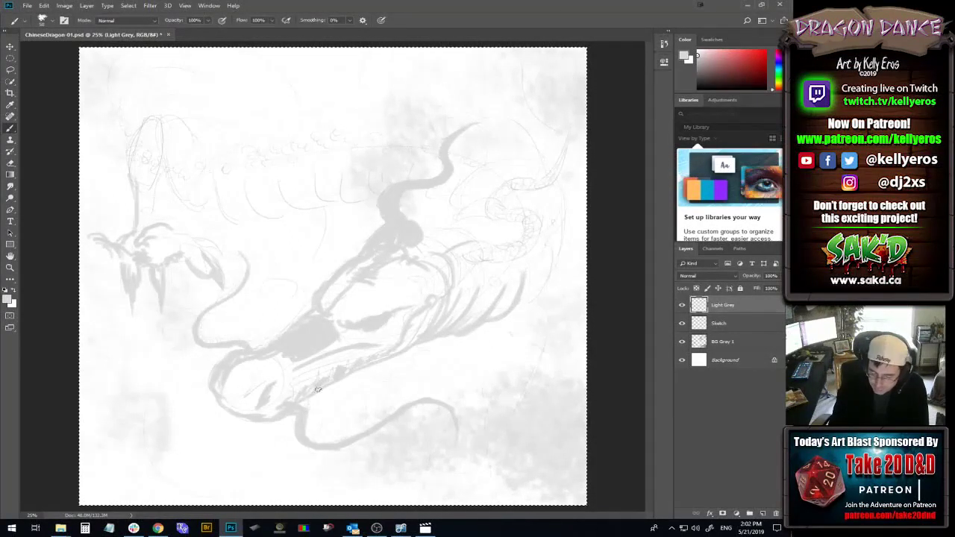
mouse_move(543, 257)
mouse_down()
mouse_move(524, 299)
mouse_move(558, 231)
mouse_move(545, 281)
mouse_move(520, 300)
mouse_up()
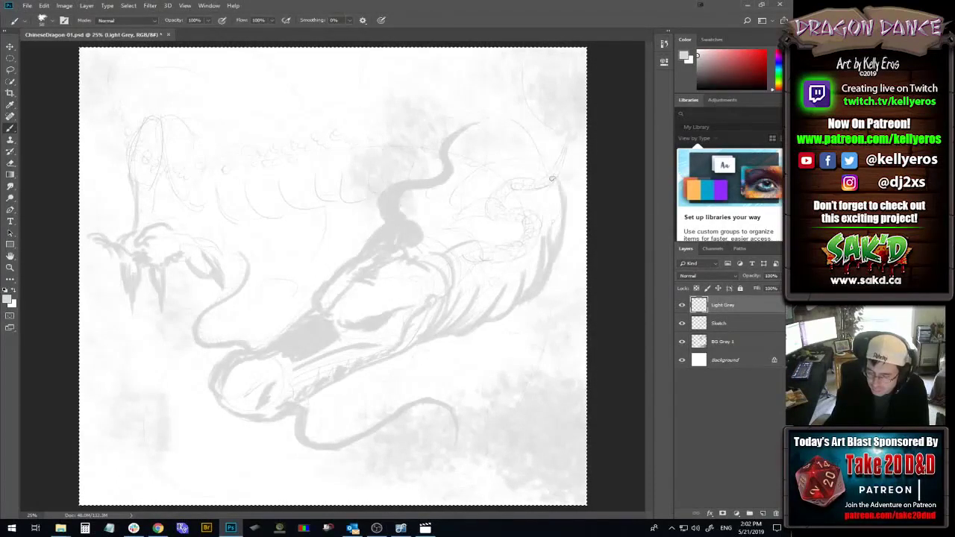
- Fill the lower half of the second horn with grey, and add shading strokes between the horns, around the eye and on the nose
mouse_move(463, 256)
mouse_down()
mouse_move(457, 270)
mouse_move(462, 262)
mouse_move(467, 273)
mouse_move(474, 259)
mouse_move(527, 235)
mouse_move(535, 220)
mouse_move(523, 253)
mouse_move(504, 250)
mouse_up()
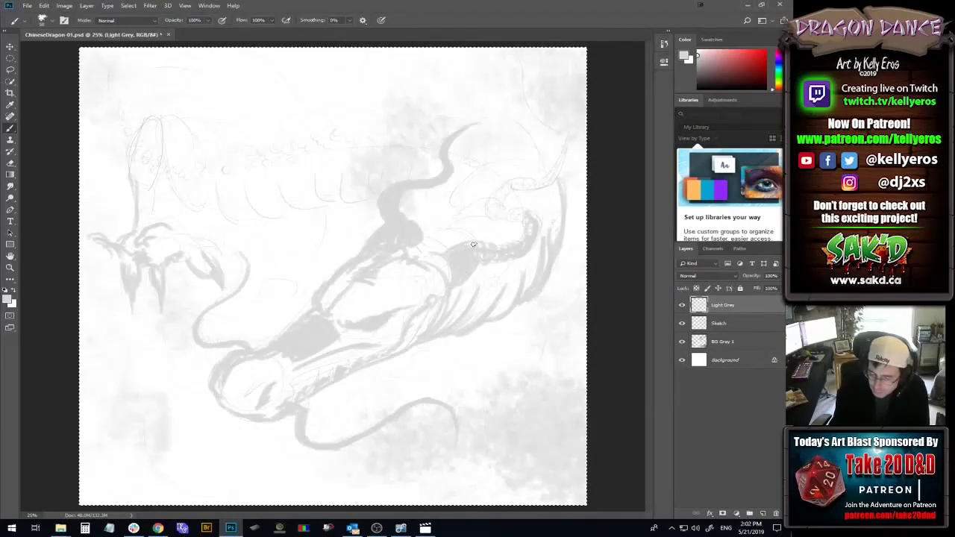
mouse_move(473, 244)
mouse_down()
mouse_move(508, 255)
mouse_move(532, 230)
mouse_move(526, 253)
mouse_move(525, 239)
mouse_move(522, 252)
mouse_move(483, 263)
mouse_up()
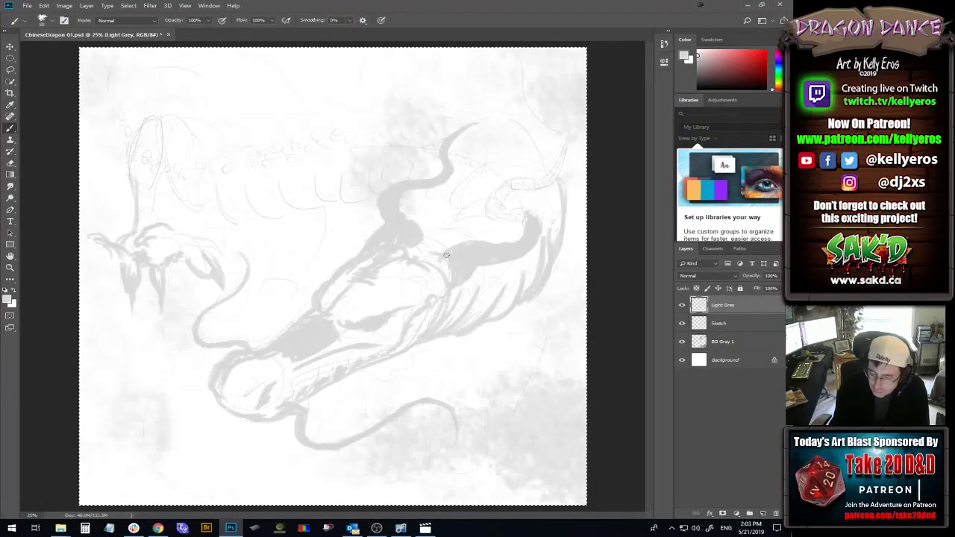
mouse_move(429, 244)
mouse_down()
mouse_move(455, 265)
mouse_move(425, 248)
mouse_move(438, 261)
mouse_move(434, 239)
mouse_move(449, 245)
mouse_move(446, 235)
mouse_move(456, 247)
mouse_move(472, 232)
mouse_move(411, 243)
mouse_move(432, 252)
mouse_move(359, 267)
mouse_move(324, 294)
mouse_move(356, 309)
mouse_move(374, 300)
mouse_move(358, 304)
mouse_move(375, 306)
mouse_move(357, 323)
mouse_move(371, 308)
mouse_move(367, 321)
mouse_move(416, 300)
mouse_move(401, 283)
mouse_move(408, 275)
mouse_move(425, 308)
mouse_move(456, 279)
mouse_up()
mouse_move(263, 375)
mouse_down()
mouse_move(235, 396)
mouse_move(264, 373)
mouse_move(266, 385)
mouse_move(300, 370)
mouse_move(274, 371)
mouse_move(293, 385)
mouse_move(324, 384)
mouse_move(256, 411)
mouse_up()
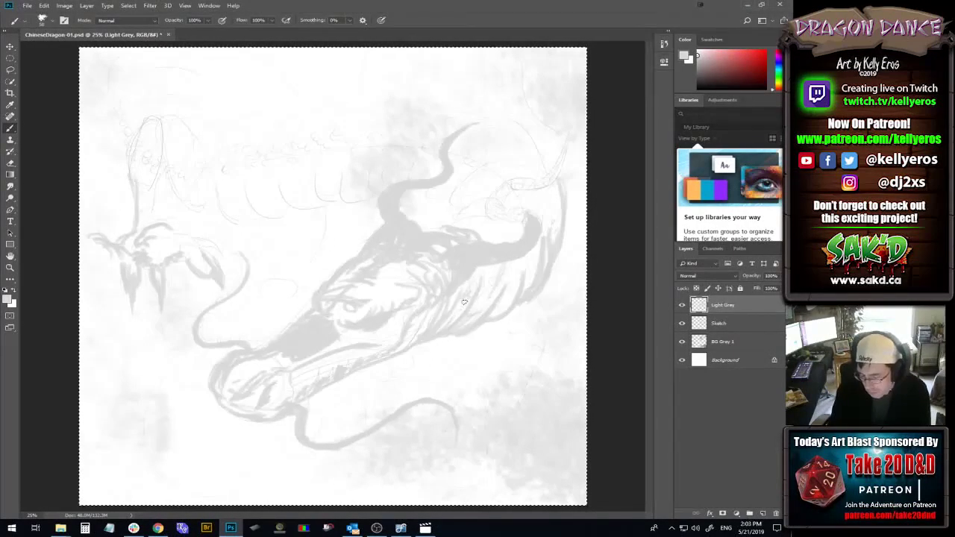
- Complete the second horn up to its tip, and stroke grey shading onto the neck and the tufts between the horns
mouse_move(464, 302)
mouse_down()
mouse_move(487, 281)
mouse_move(483, 307)
mouse_move(506, 279)
mouse_move(506, 293)
mouse_move(525, 262)
mouse_move(512, 300)
mouse_move(553, 227)
mouse_up()
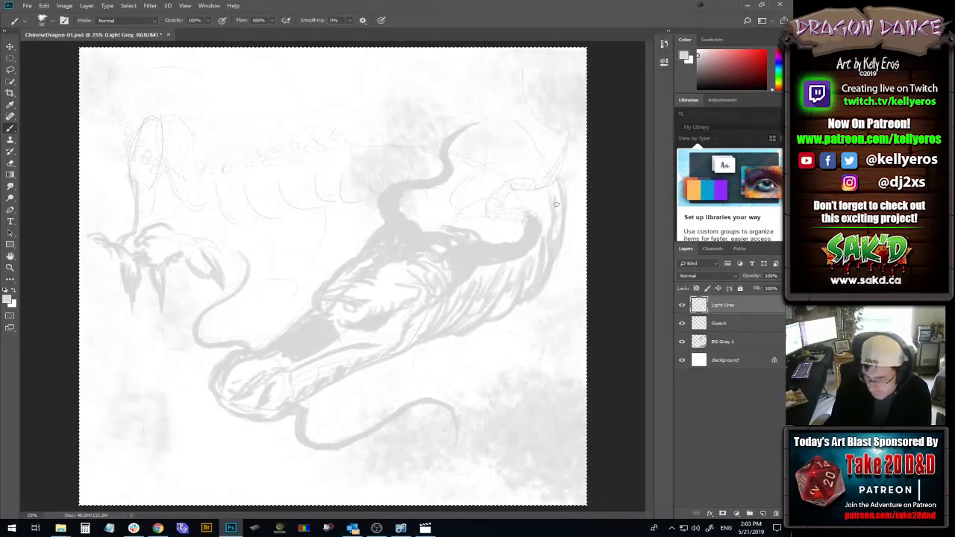
mouse_move(492, 213)
mouse_down()
mouse_move(535, 220)
mouse_move(495, 205)
mouse_move(546, 179)
mouse_up()
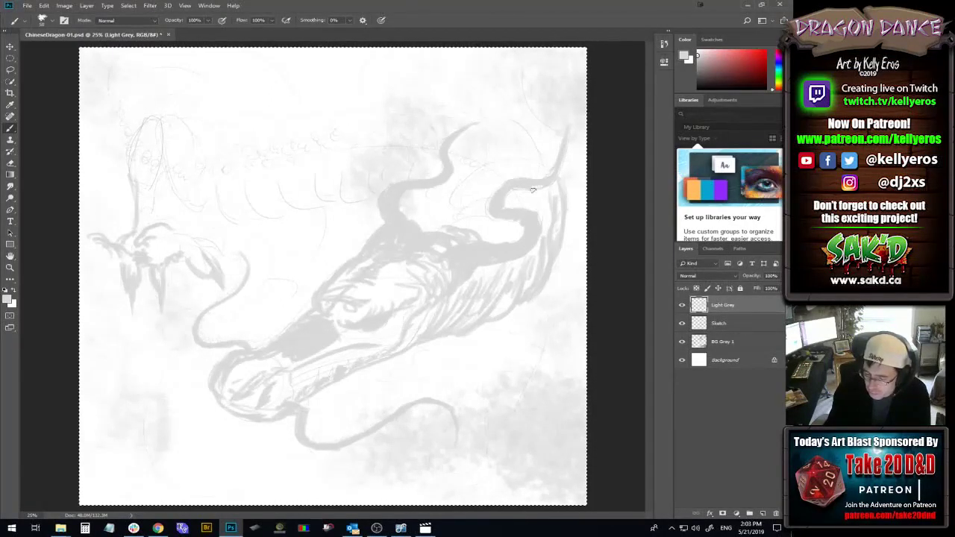
mouse_move(487, 203)
mouse_down()
mouse_move(459, 220)
mouse_move(480, 207)
mouse_move(457, 191)
mouse_move(470, 173)
mouse_move(461, 165)
mouse_move(446, 202)
mouse_up()
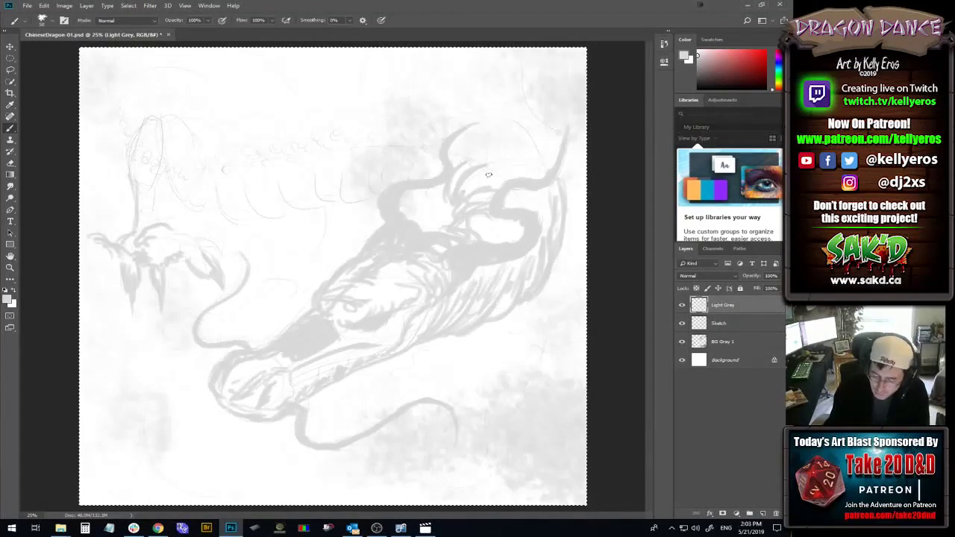
- Paint the curved belly bands and small scale marks along the body, and outline the front leg and its tuft in grey
mouse_move(218, 165)
mouse_down()
mouse_move(236, 224)
mouse_move(268, 215)
mouse_move(246, 142)
mouse_move(282, 213)
mouse_move(322, 212)
mouse_up()
drag(317, 159, 321, 210)
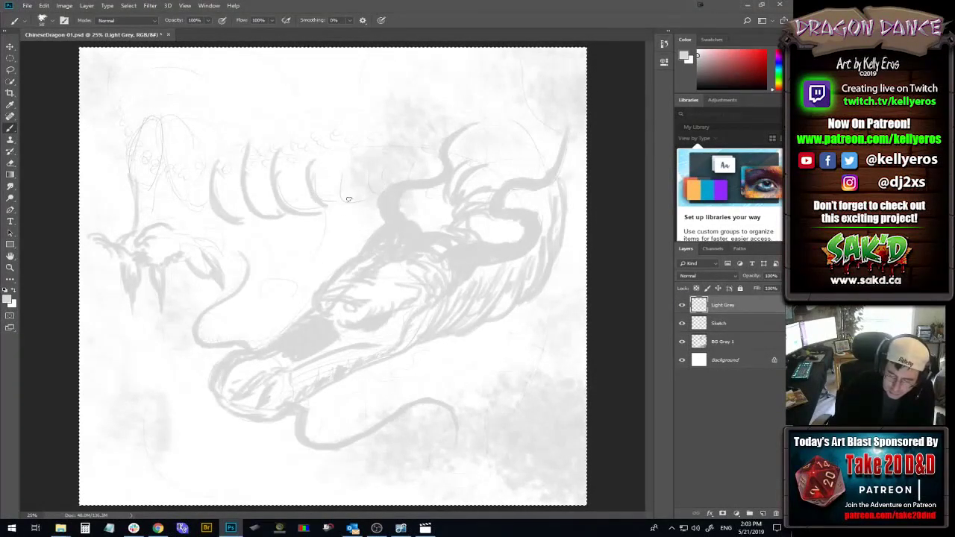
drag(337, 161, 345, 197)
drag(379, 158, 373, 197)
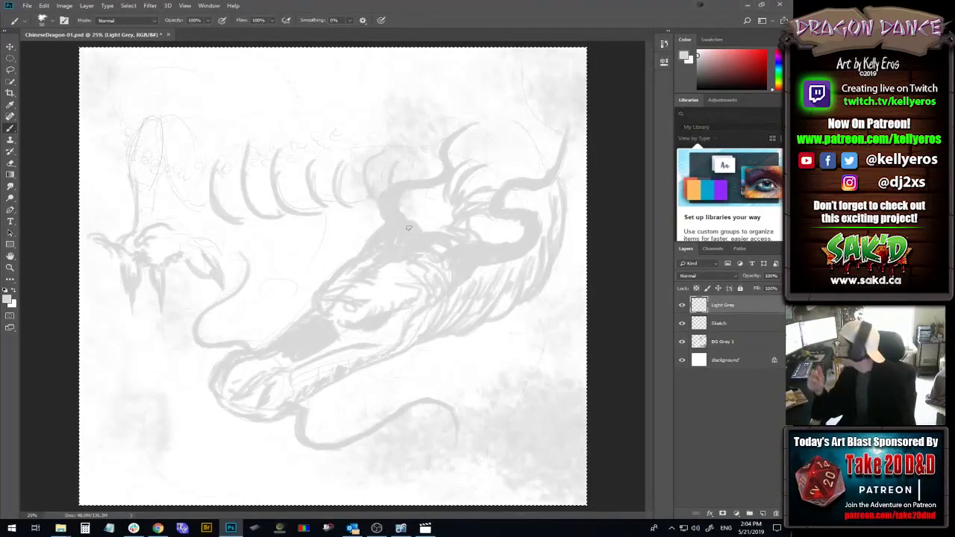
mouse_move(227, 153)
mouse_down()
mouse_move(269, 149)
mouse_move(256, 168)
mouse_move(278, 144)
mouse_move(289, 159)
mouse_move(229, 162)
mouse_move(285, 157)
mouse_move(287, 144)
mouse_move(315, 154)
mouse_move(319, 141)
mouse_move(334, 147)
mouse_move(359, 135)
mouse_move(369, 152)
mouse_move(380, 147)
mouse_move(377, 130)
mouse_move(396, 147)
mouse_move(416, 138)
mouse_move(422, 152)
mouse_move(429, 135)
mouse_move(430, 170)
mouse_move(429, 127)
mouse_move(417, 161)
mouse_up()
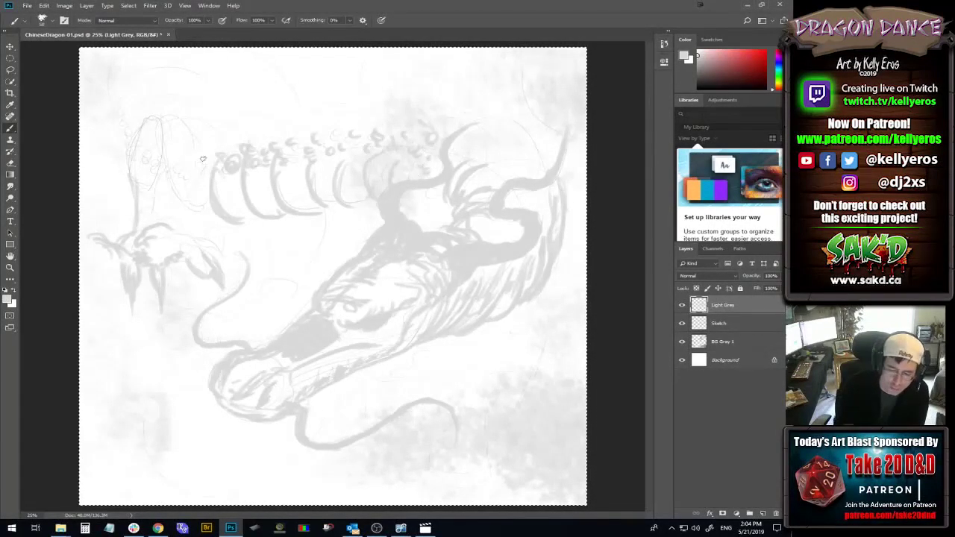
mouse_move(202, 159)
mouse_down()
mouse_move(195, 208)
mouse_move(166, 157)
mouse_move(163, 173)
mouse_move(164, 125)
mouse_move(159, 222)
mouse_move(173, 160)
mouse_move(154, 132)
mouse_move(125, 139)
mouse_move(134, 140)
mouse_move(139, 111)
mouse_move(132, 163)
mouse_move(113, 147)
mouse_move(108, 78)
mouse_move(141, 129)
mouse_move(168, 122)
mouse_move(174, 151)
mouse_move(198, 136)
mouse_move(205, 151)
mouse_move(191, 128)
mouse_move(212, 141)
mouse_up()
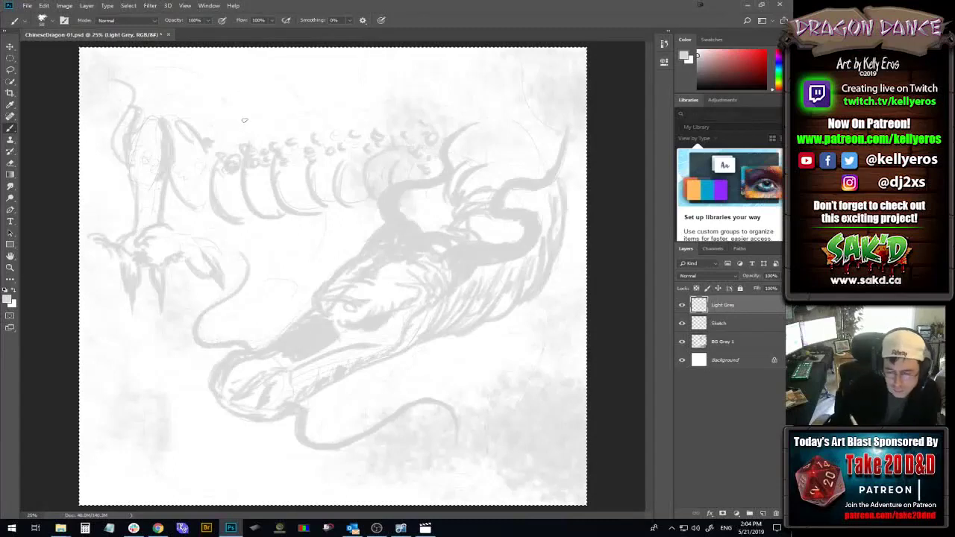
- Paint the spiked ridge along the dragon's back in grey, placing spikes from above the front leg around to the neck
mouse_move(215, 79)
mouse_down()
mouse_move(245, 112)
mouse_move(271, 111)
mouse_move(234, 89)
mouse_move(296, 111)
mouse_up()
mouse_move(279, 73)
mouse_down()
mouse_move(292, 109)
mouse_move(349, 109)
mouse_up()
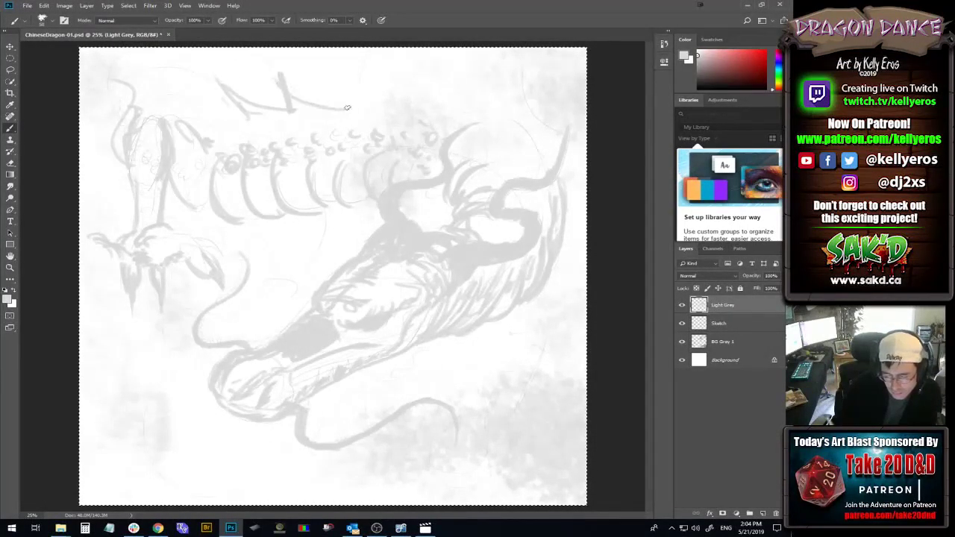
mouse_move(233, 98)
mouse_down()
mouse_move(284, 76)
mouse_move(321, 100)
mouse_move(380, 88)
mouse_move(348, 75)
mouse_move(390, 90)
mouse_up()
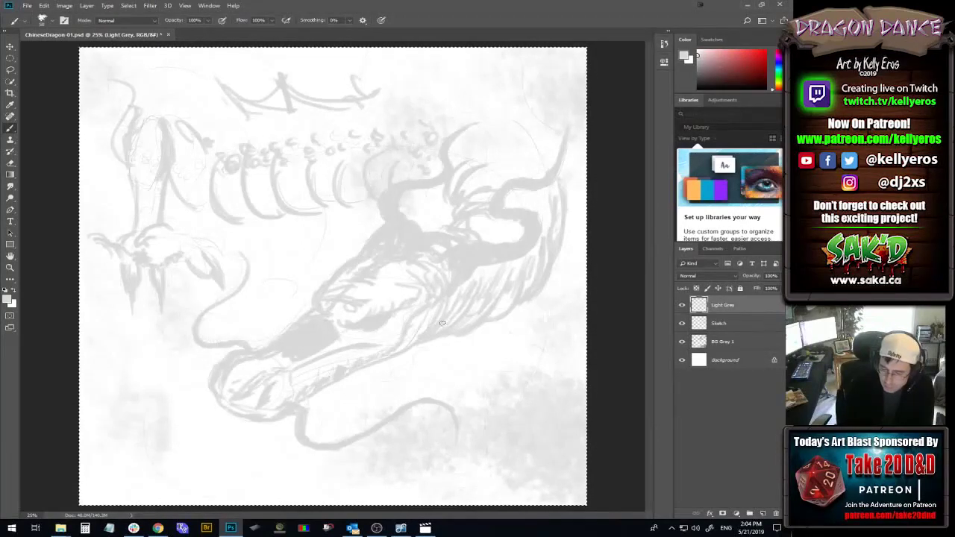
drag(403, 92, 420, 97)
mouse_move(439, 94)
mouse_down()
mouse_move(504, 130)
mouse_move(510, 105)
mouse_move(534, 153)
mouse_up()
drag(469, 97, 470, 114)
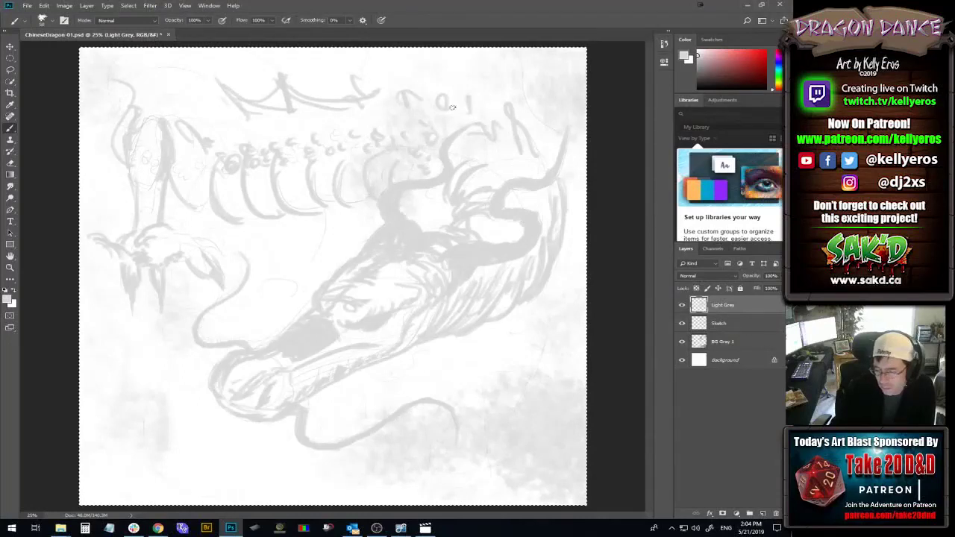
drag(419, 73, 441, 104)
mouse_move(535, 148)
mouse_down()
mouse_move(535, 184)
mouse_move(513, 177)
mouse_up()
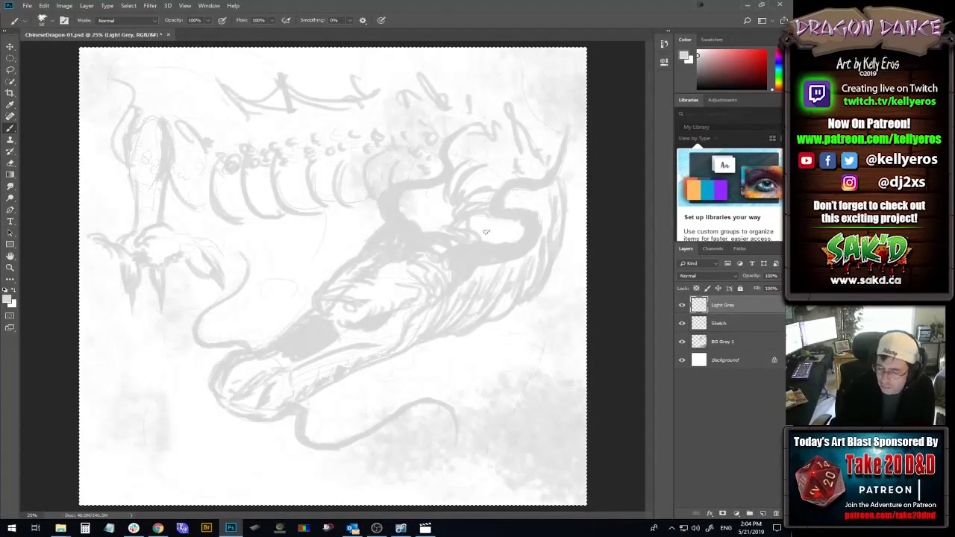
- Shade the neck around the second horn with grey strokes, join the spikes along the back, and mark the belly's lower edge
mouse_move(485, 232)
mouse_down()
mouse_move(505, 186)
mouse_move(500, 163)
mouse_move(517, 172)
mouse_move(511, 125)
mouse_up()
drag(515, 190, 532, 260)
drag(548, 196, 527, 231)
drag(542, 157, 542, 211)
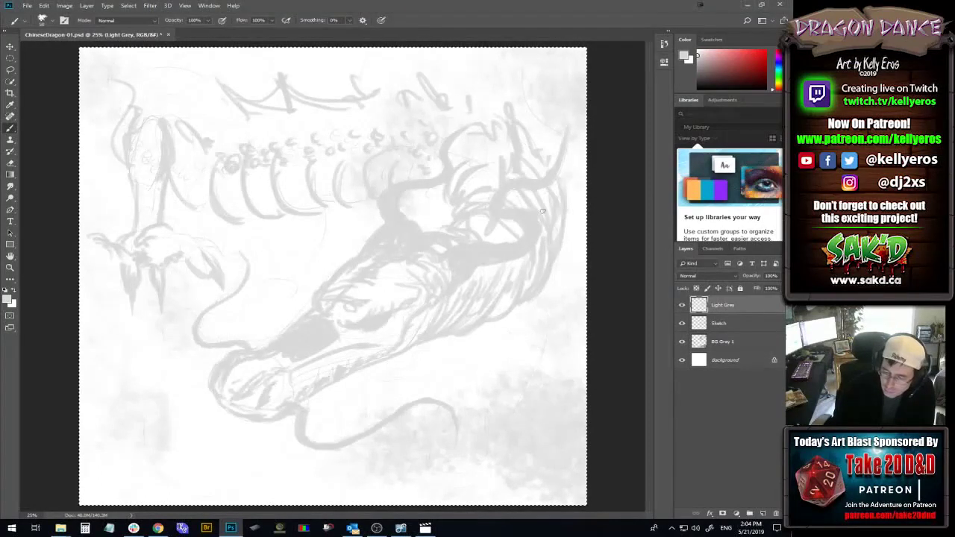
mouse_move(543, 176)
mouse_down()
mouse_move(518, 118)
mouse_move(489, 96)
mouse_move(464, 100)
mouse_move(438, 88)
mouse_move(344, 109)
mouse_up()
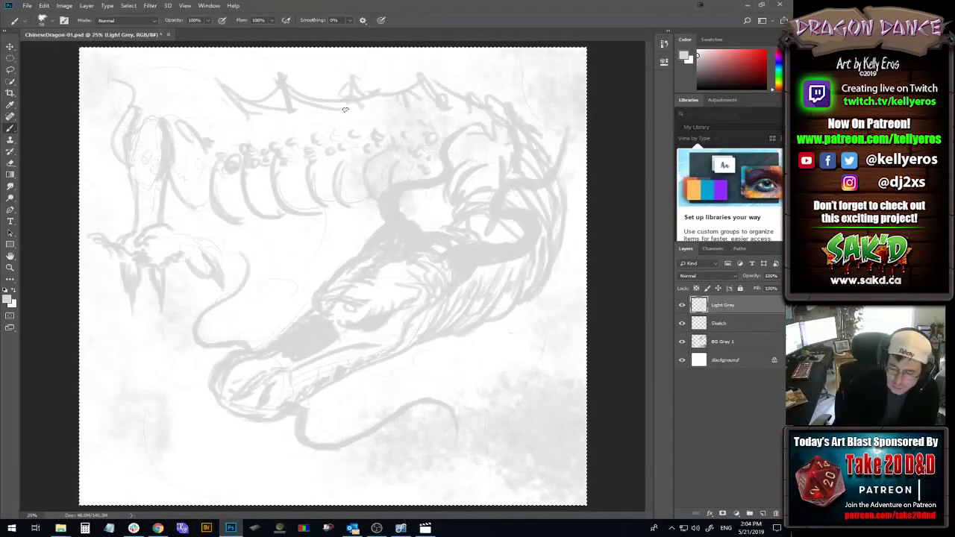
right_click(340, 126)
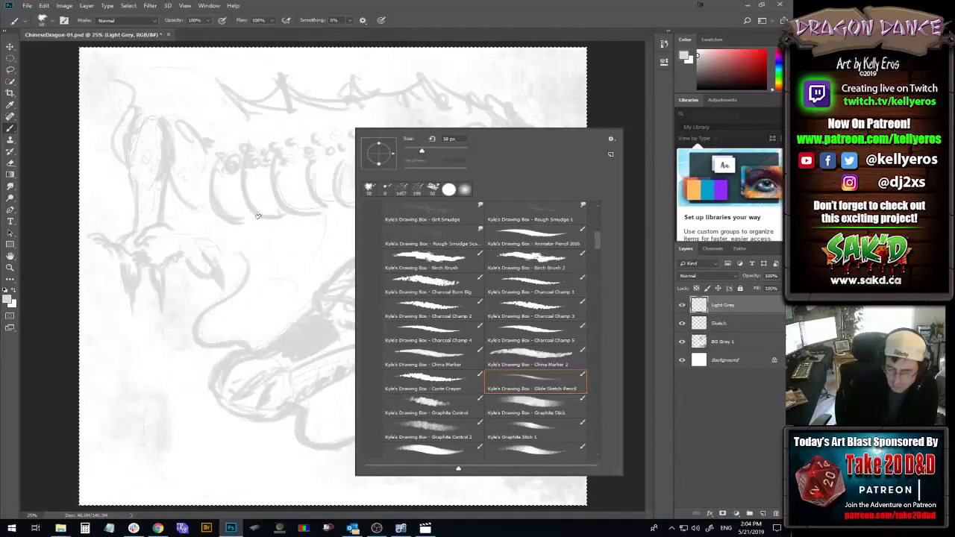
click(265, 223)
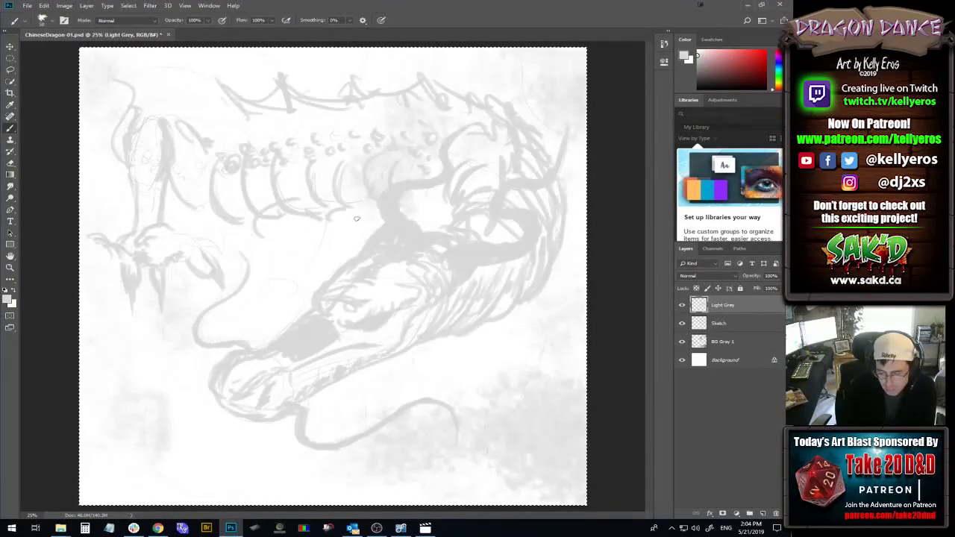
- Add light grey strokes for the tuft below the neck and the hair at the body's upper bend, and strengthen the dragon's jawline
mouse_move(541, 293)
mouse_down()
mouse_move(513, 334)
mouse_move(525, 317)
mouse_move(541, 341)
mouse_up()
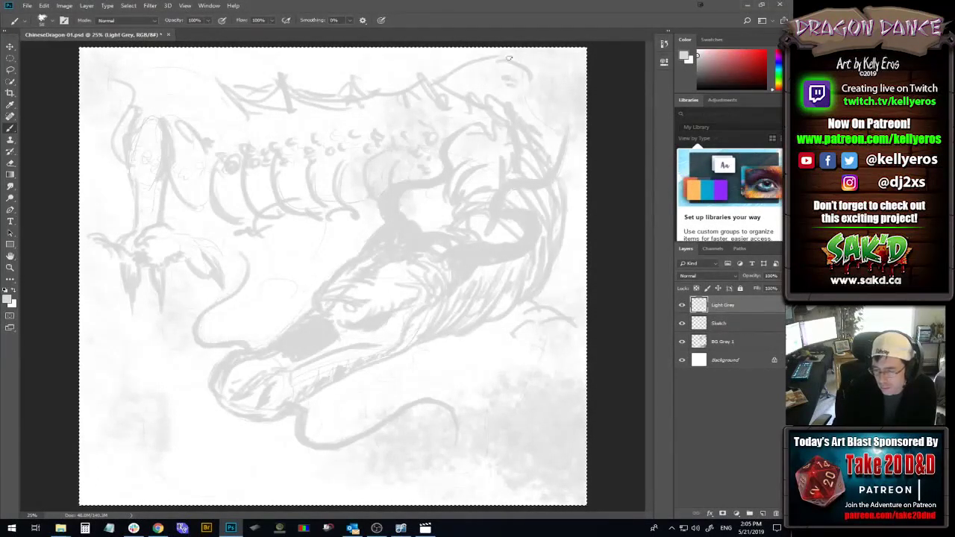
drag(540, 71, 548, 93)
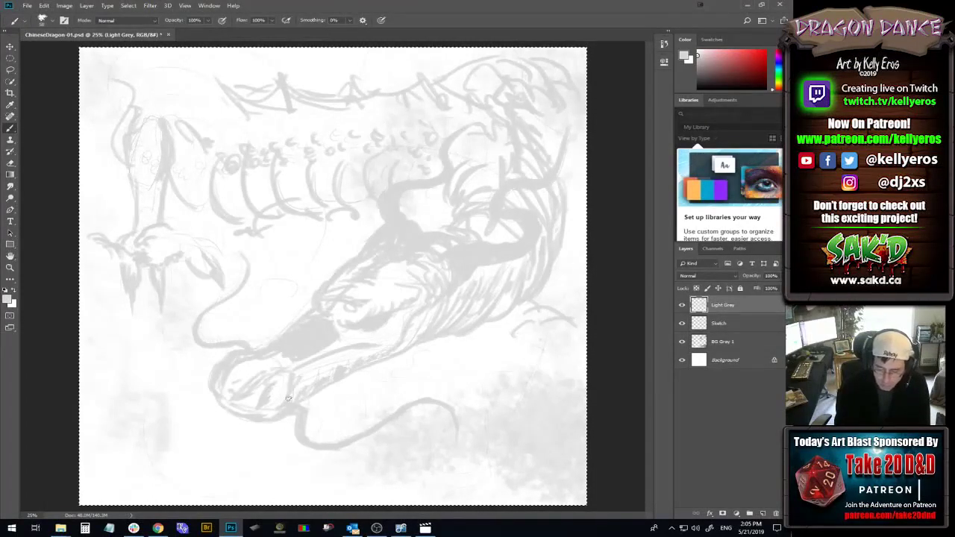
drag(288, 398, 334, 362)
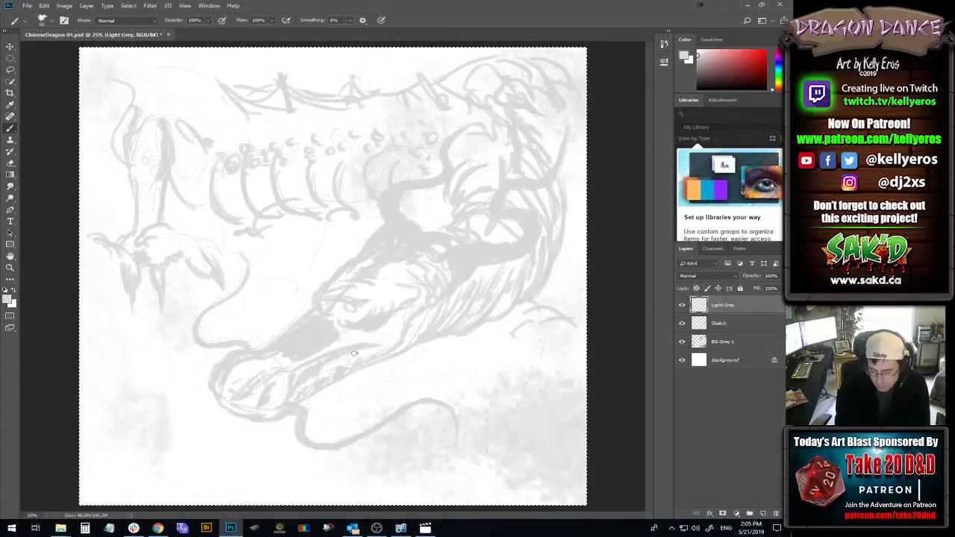
- Enlarge the brush to 111 px and fill the dragon's head, snout and neck with light grey
click(43, 20)
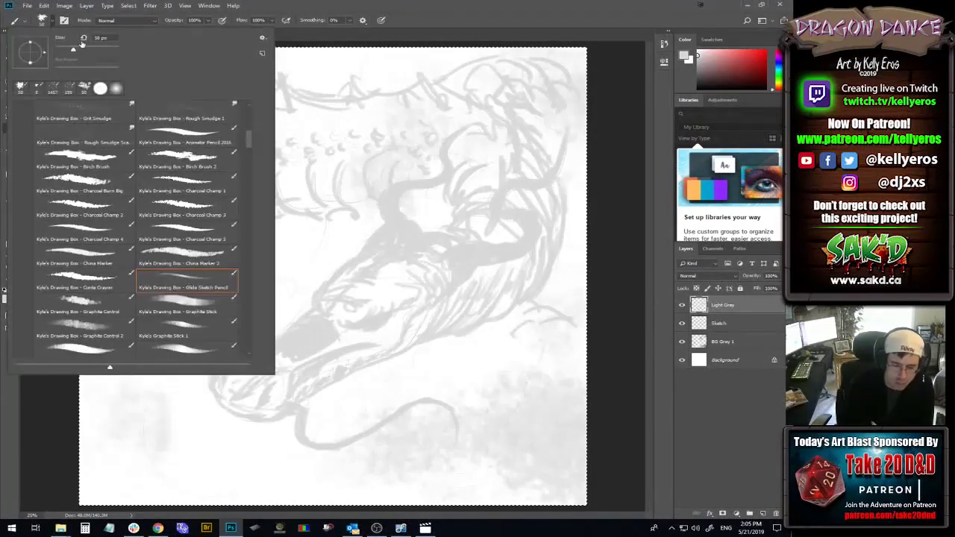
drag(82, 45, 120, 46)
click(426, 295)
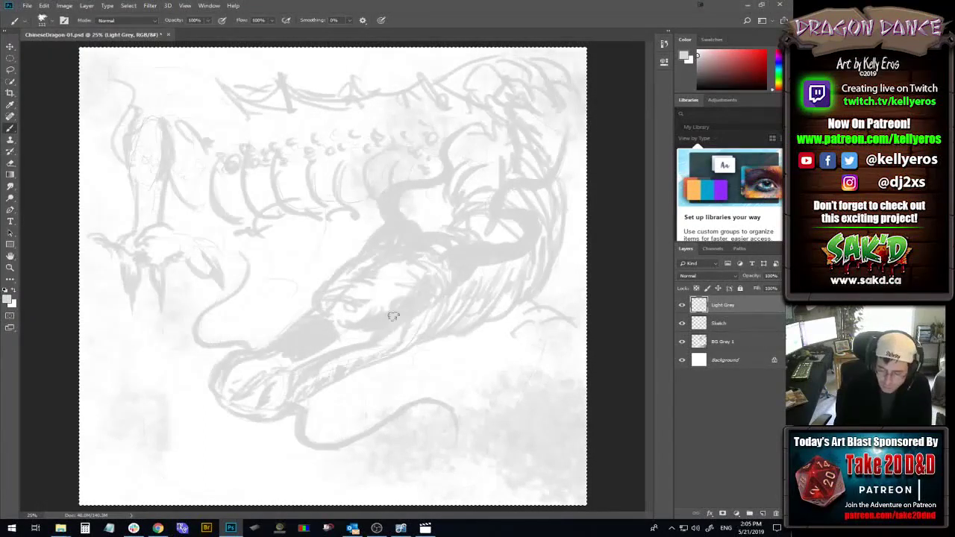
mouse_move(393, 316)
mouse_down()
mouse_move(424, 315)
mouse_move(428, 327)
mouse_move(465, 310)
mouse_move(535, 262)
mouse_move(414, 297)
mouse_move(421, 262)
mouse_move(344, 295)
mouse_move(358, 313)
mouse_move(378, 304)
mouse_move(328, 311)
mouse_move(359, 306)
mouse_move(308, 368)
mouse_move(256, 367)
mouse_move(229, 387)
mouse_move(273, 384)
mouse_move(242, 395)
mouse_move(296, 376)
mouse_move(278, 395)
mouse_move(264, 403)
mouse_move(293, 349)
mouse_move(258, 403)
mouse_up()
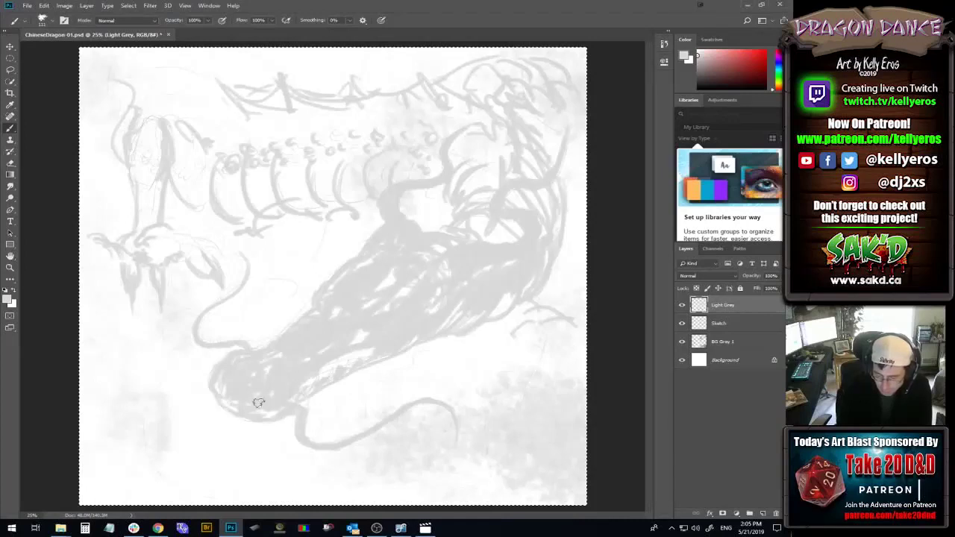
mouse_move(251, 359)
mouse_down()
mouse_move(221, 397)
mouse_move(244, 366)
mouse_up()
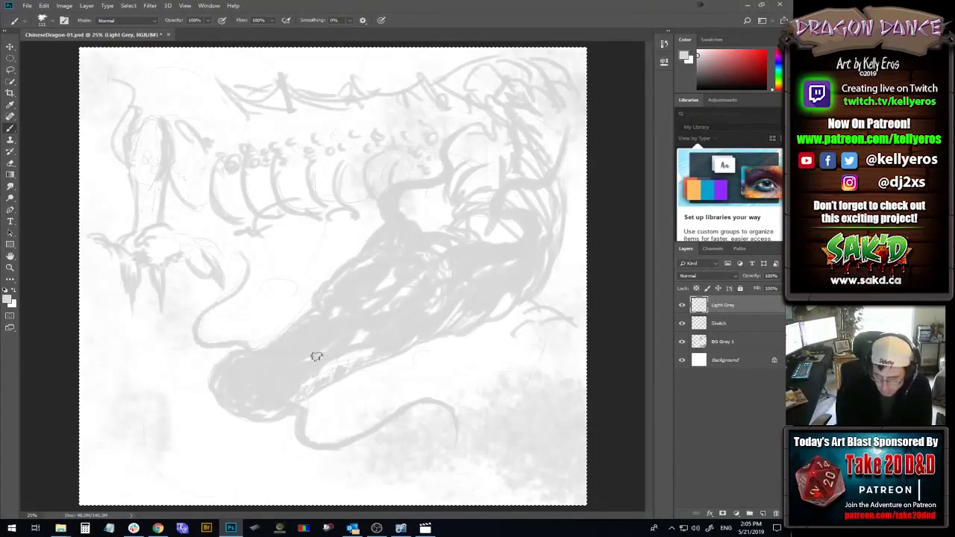
mouse_move(317, 356)
mouse_down()
mouse_move(330, 366)
mouse_move(342, 344)
mouse_up()
mouse_move(417, 280)
mouse_down()
mouse_move(329, 340)
mouse_move(394, 236)
mouse_move(334, 314)
mouse_move(368, 262)
mouse_move(322, 303)
mouse_up()
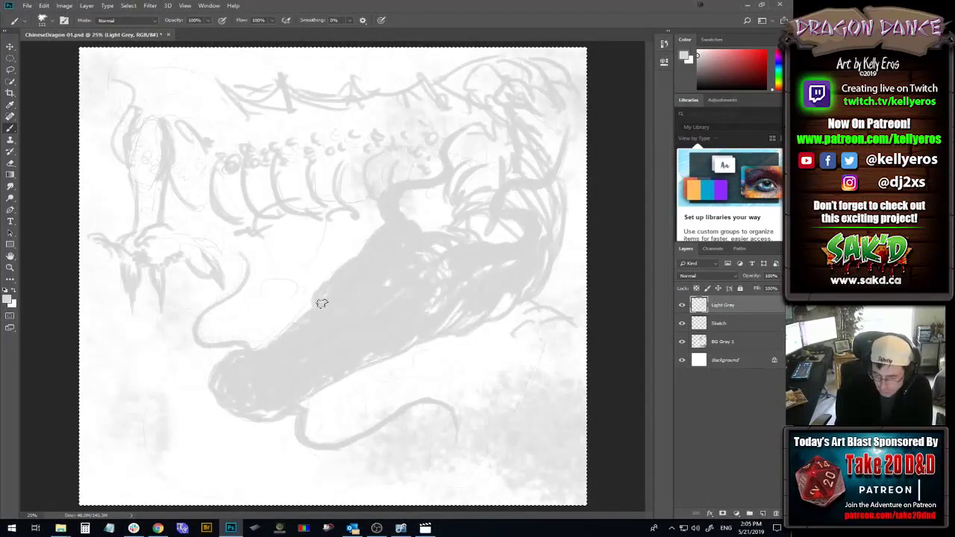
mouse_move(404, 283)
mouse_down()
mouse_move(469, 251)
mouse_move(456, 322)
mouse_move(533, 279)
mouse_move(539, 250)
mouse_move(486, 251)
mouse_move(497, 214)
mouse_move(466, 140)
mouse_up()
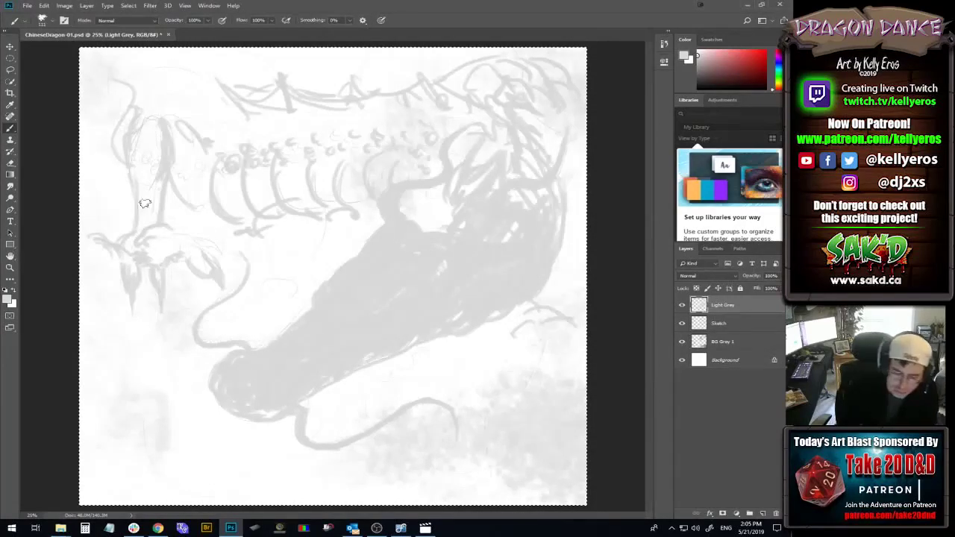
- Fill the front leg, body and shoulder with light grey, and close the remaining gaps along the snout and lower jaw
mouse_move(148, 135)
mouse_down()
mouse_move(142, 230)
mouse_move(159, 266)
mouse_move(180, 246)
mouse_move(205, 270)
mouse_move(150, 236)
mouse_move(138, 173)
mouse_move(161, 173)
mouse_move(168, 125)
mouse_up()
mouse_move(197, 189)
mouse_down()
mouse_move(171, 118)
mouse_move(225, 170)
mouse_move(228, 154)
mouse_move(221, 219)
mouse_move(232, 173)
mouse_move(257, 131)
mouse_move(266, 211)
mouse_move(292, 143)
mouse_move(310, 137)
mouse_move(320, 203)
mouse_move(369, 114)
mouse_move(352, 202)
mouse_move(369, 202)
mouse_move(392, 151)
mouse_move(407, 171)
mouse_move(461, 175)
mouse_move(365, 136)
mouse_move(223, 214)
mouse_move(243, 211)
mouse_move(264, 121)
mouse_move(273, 148)
mouse_move(324, 149)
mouse_move(339, 132)
mouse_move(348, 138)
mouse_move(358, 181)
mouse_move(396, 161)
mouse_move(435, 120)
mouse_move(465, 111)
mouse_move(511, 125)
mouse_move(540, 193)
mouse_move(547, 179)
mouse_move(512, 148)
mouse_move(520, 127)
mouse_move(484, 109)
mouse_move(496, 90)
mouse_move(466, 94)
mouse_move(504, 85)
mouse_move(491, 69)
mouse_move(518, 92)
mouse_move(489, 83)
mouse_move(515, 69)
mouse_move(504, 69)
mouse_move(567, 78)
mouse_move(539, 70)
mouse_move(455, 72)
mouse_move(414, 140)
mouse_move(432, 92)
mouse_move(378, 161)
mouse_move(369, 119)
mouse_move(352, 162)
mouse_move(320, 134)
mouse_move(228, 201)
mouse_move(410, 188)
mouse_move(422, 149)
mouse_move(476, 108)
mouse_move(471, 185)
mouse_move(500, 163)
mouse_move(552, 192)
mouse_move(528, 227)
mouse_up()
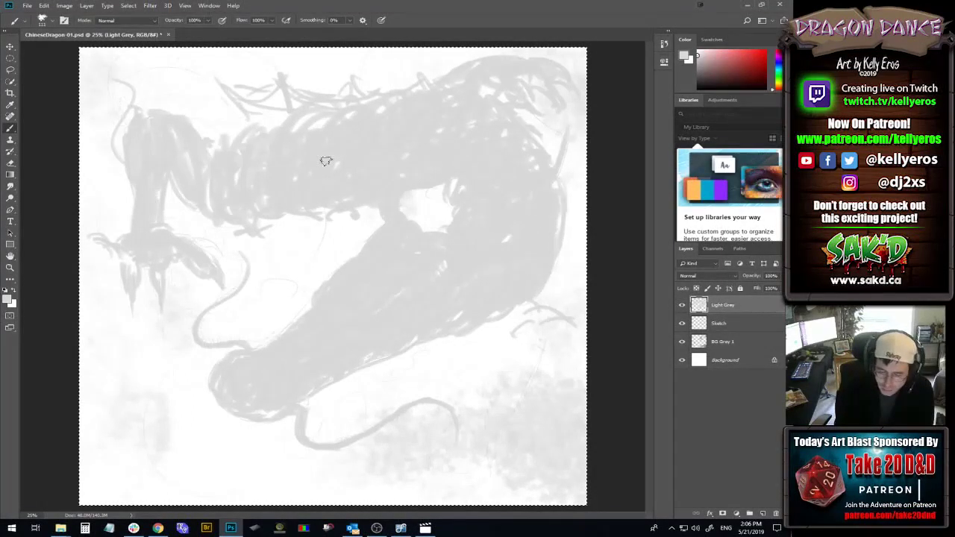
mouse_move(326, 161)
mouse_down()
mouse_move(218, 137)
mouse_move(254, 109)
mouse_move(244, 85)
mouse_move(153, 113)
mouse_move(156, 103)
mouse_move(138, 103)
mouse_move(148, 92)
mouse_move(118, 72)
mouse_move(133, 77)
mouse_move(124, 149)
mouse_move(134, 104)
mouse_move(117, 126)
mouse_move(164, 146)
mouse_move(198, 123)
mouse_move(192, 170)
mouse_move(375, 164)
mouse_move(335, 120)
mouse_move(510, 162)
mouse_move(446, 163)
mouse_move(316, 99)
mouse_move(316, 84)
mouse_move(286, 97)
mouse_move(336, 94)
mouse_move(253, 93)
mouse_move(381, 138)
mouse_up()
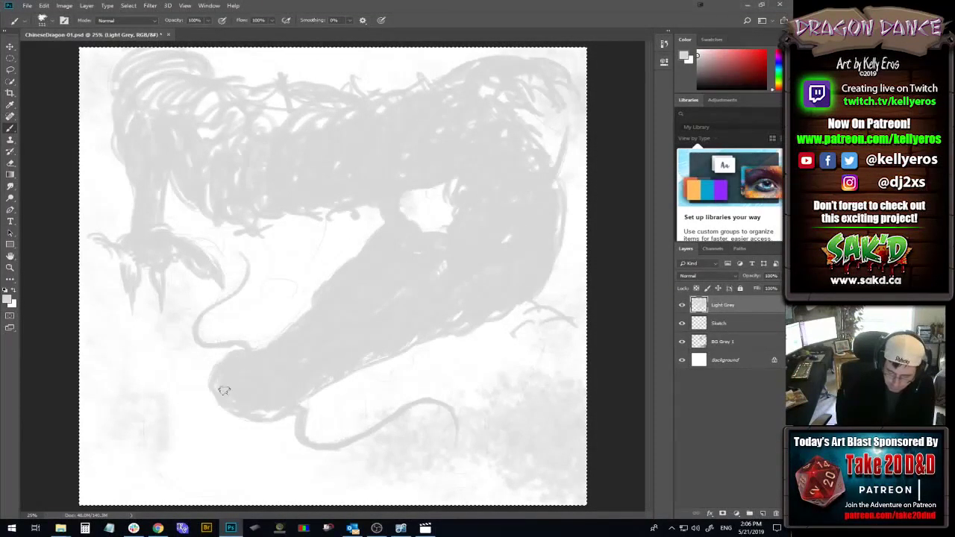
drag(260, 406, 261, 407)
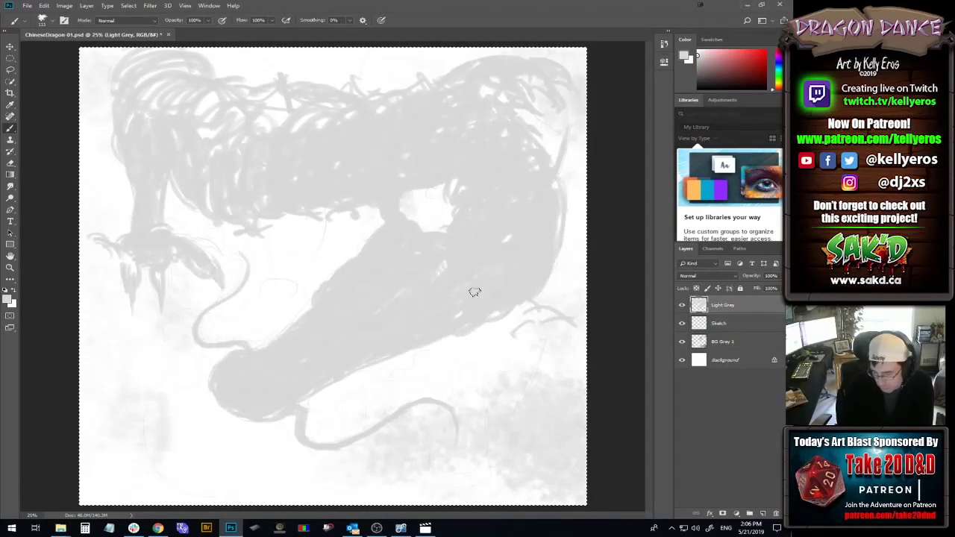
drag(449, 337, 407, 347)
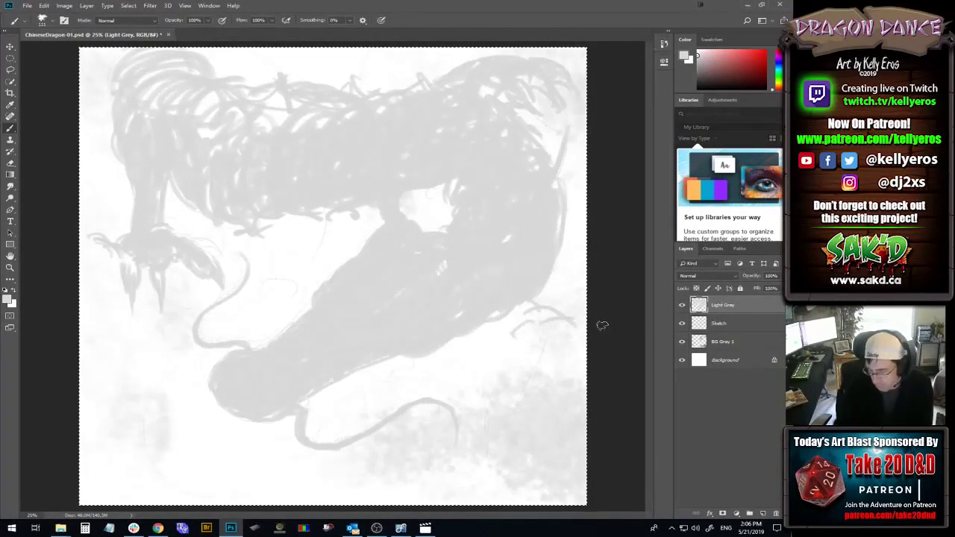
- Move the Sketch layer above Light Grey, and fill gaps around the shoulder and front leg on the Light Grey layer
mouse_move(754, 321)
mouse_down()
mouse_move(757, 293)
mouse_move(765, 300)
mouse_up()
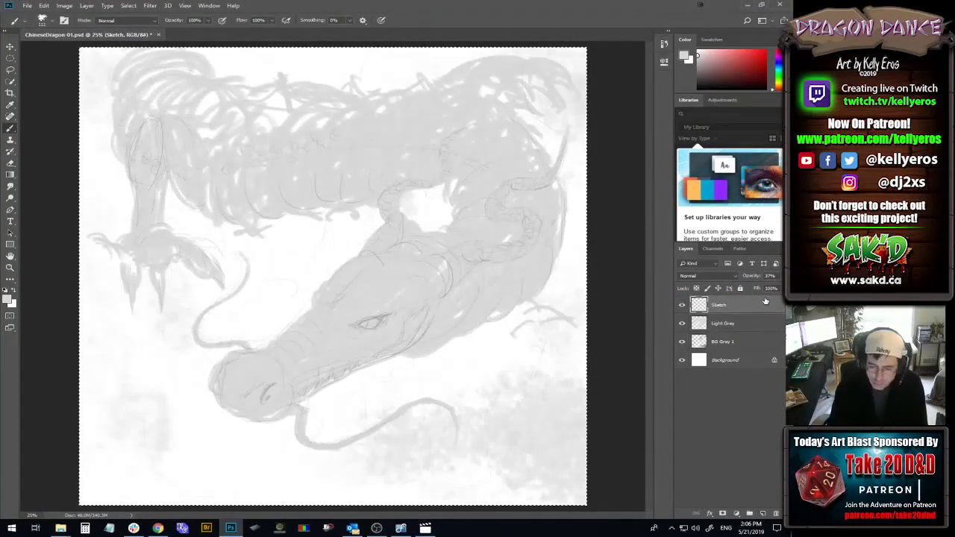
click(747, 322)
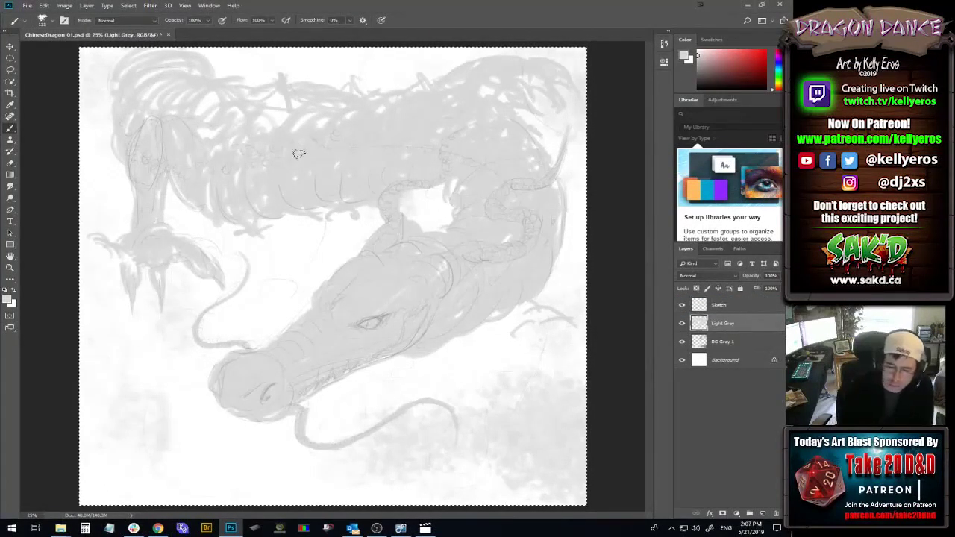
mouse_move(211, 184)
mouse_down()
mouse_move(235, 99)
mouse_move(211, 117)
mouse_move(184, 103)
mouse_move(131, 108)
mouse_move(167, 70)
mouse_up()
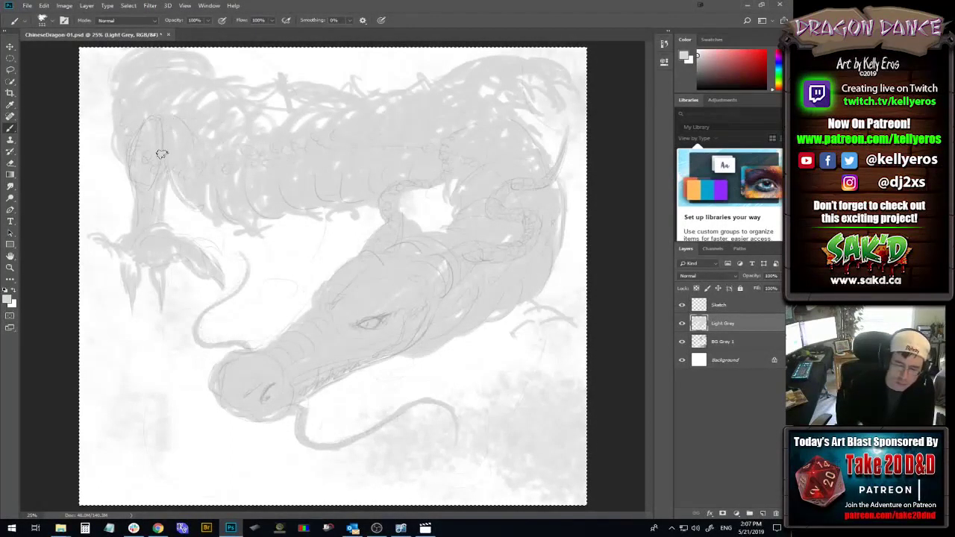
drag(162, 153, 192, 195)
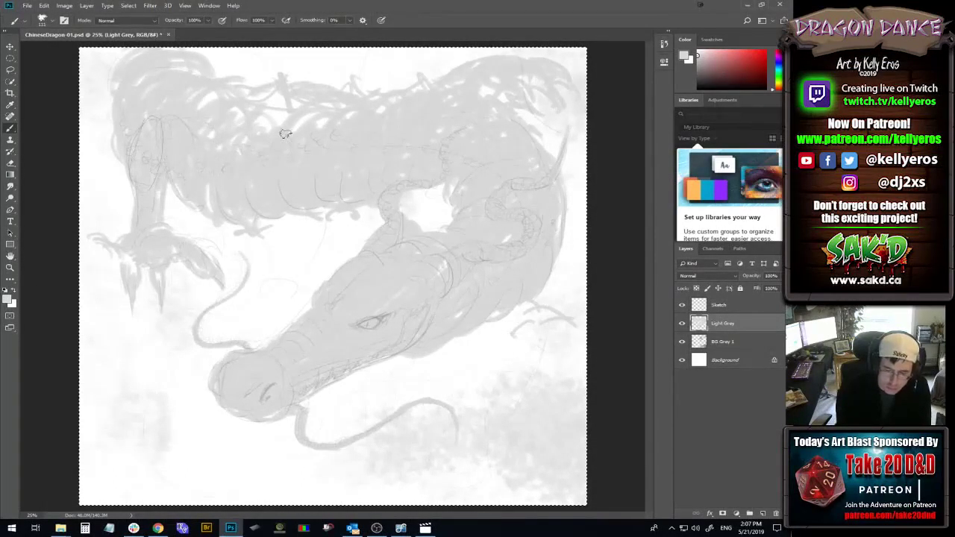
- Paint light grey tufts behind the front leg and fill the gaps between the body and the spiked back ridge
drag(221, 91, 187, 112)
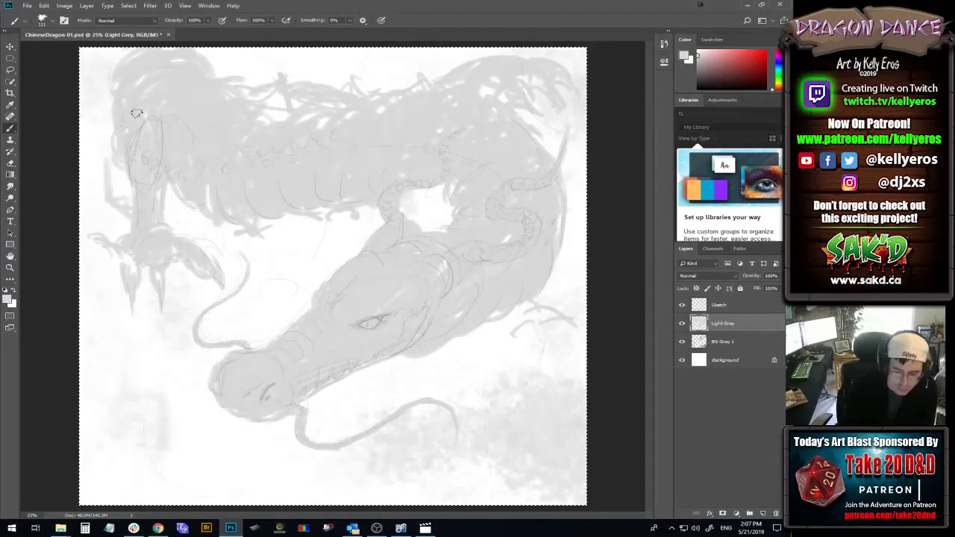
mouse_move(137, 113)
mouse_down()
mouse_move(143, 140)
mouse_move(122, 166)
mouse_move(116, 201)
mouse_move(101, 138)
mouse_move(103, 73)
mouse_move(108, 179)
mouse_move(139, 161)
mouse_up()
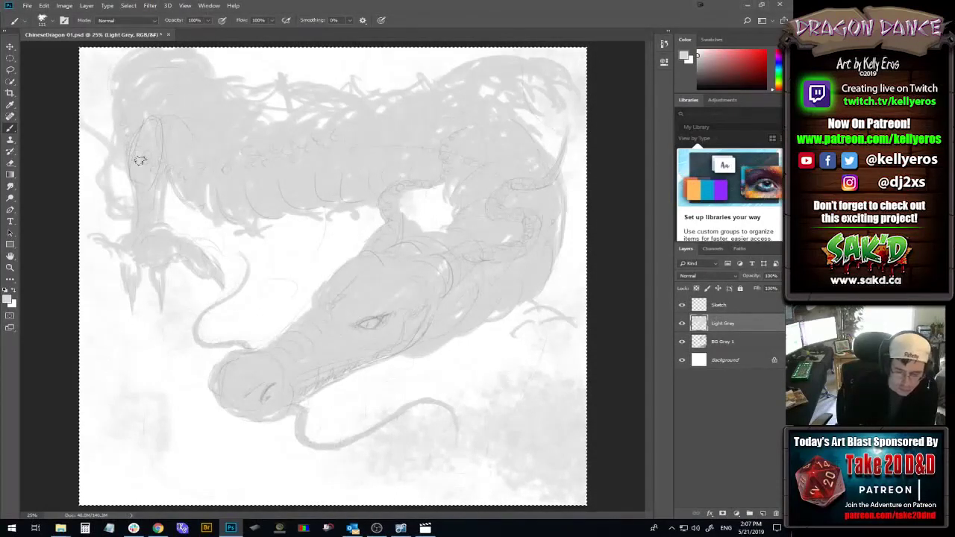
mouse_move(266, 111)
mouse_down()
mouse_move(259, 55)
mouse_move(283, 75)
mouse_up()
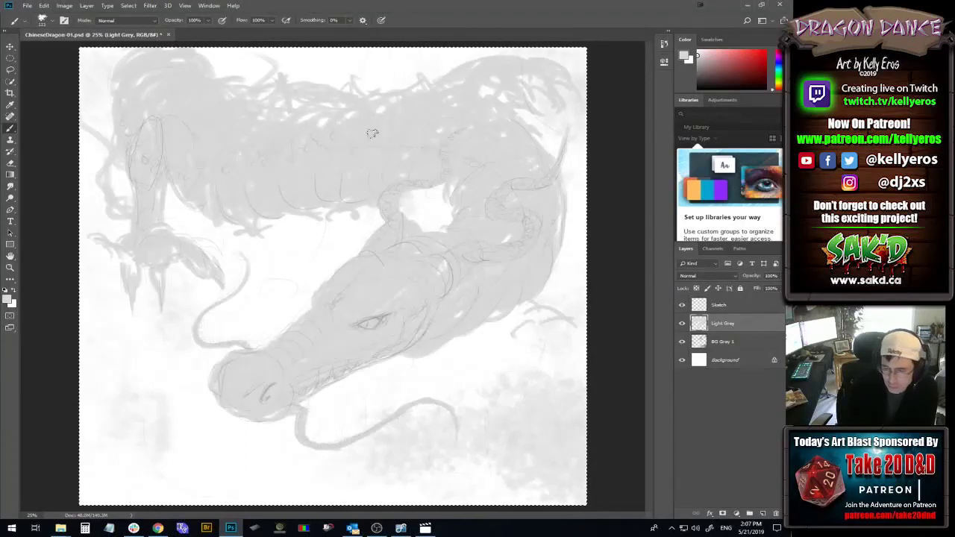
drag(270, 104, 278, 104)
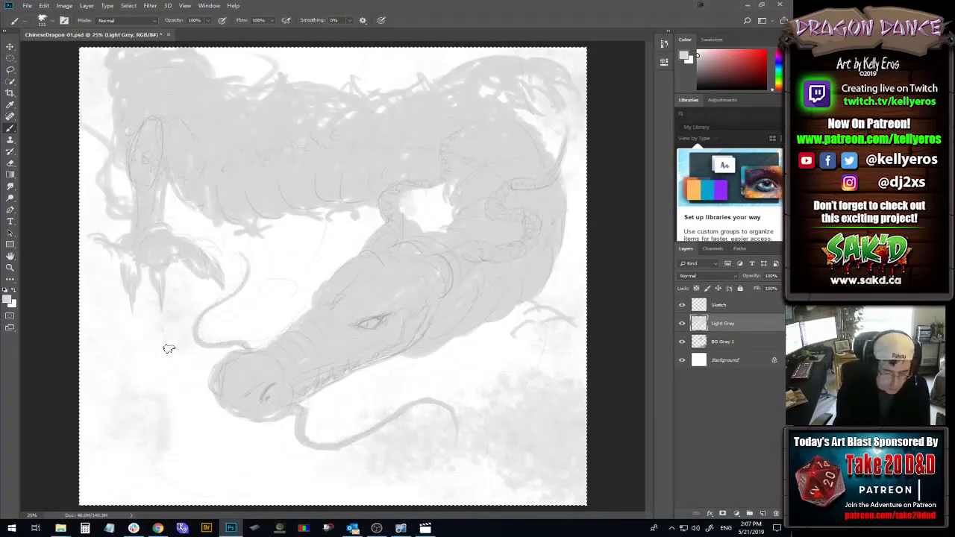
- Set the foreground colour to a darker grey, about #b8b4b4
click(9, 299)
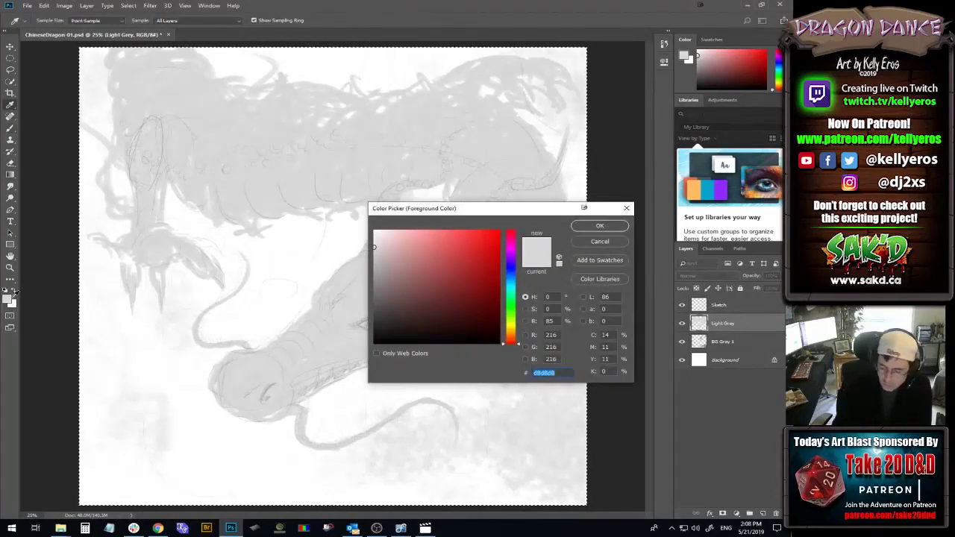
click(376, 272)
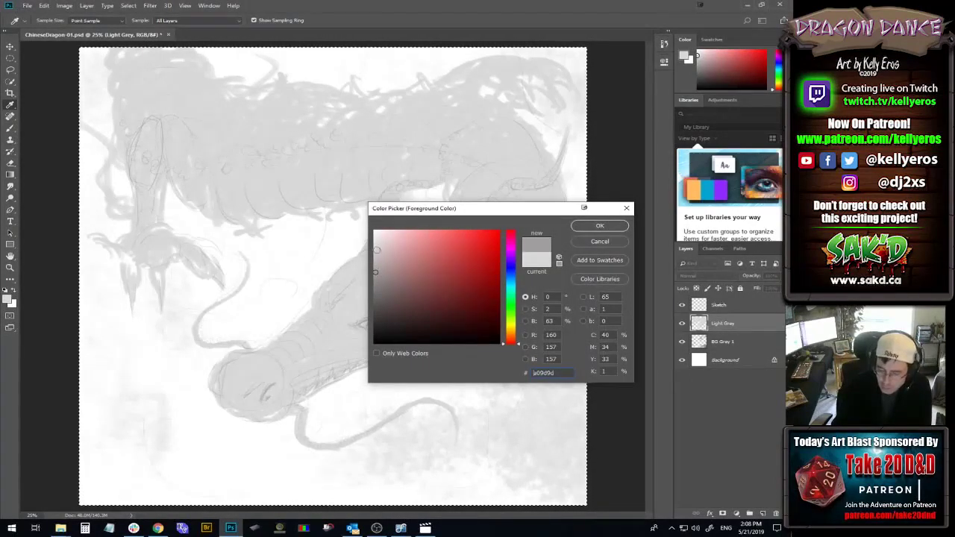
click(375, 262)
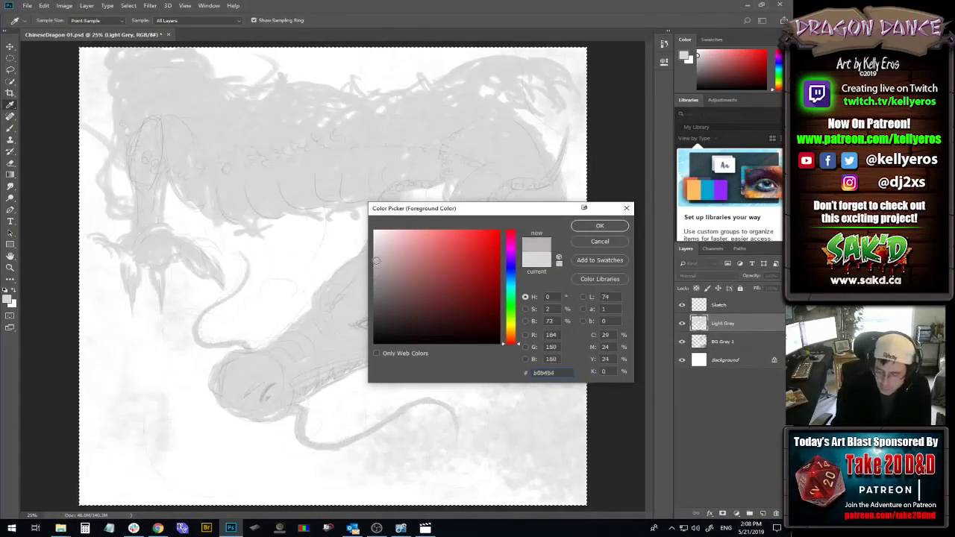
click(595, 226)
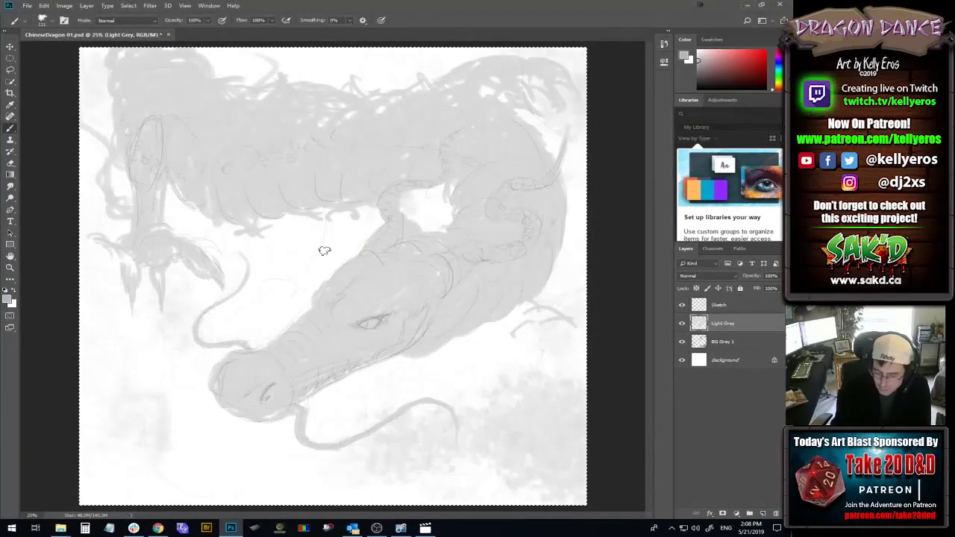
- Shade the mouth line and eye with the darker grey, and the neck folds near the horns at 40% brush opacity
click(48, 20)
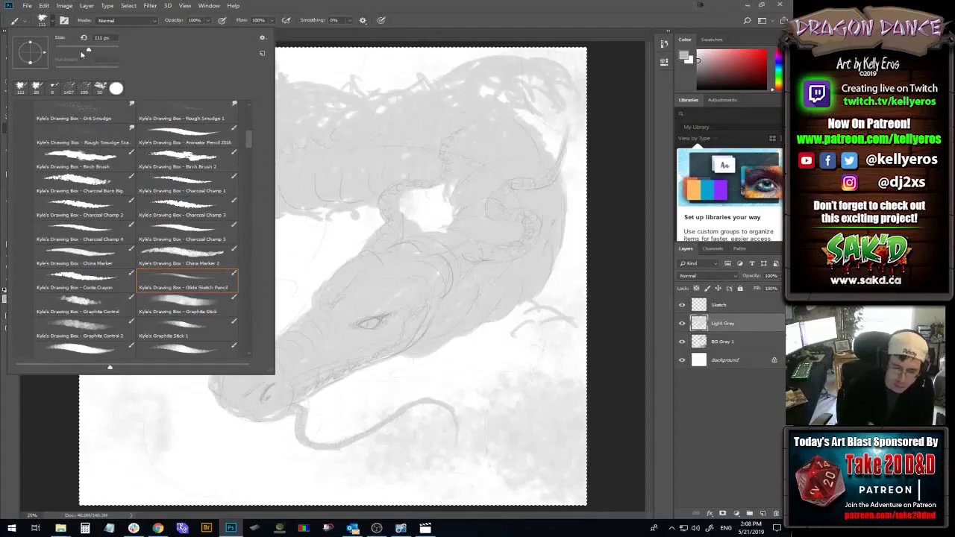
key(Return)
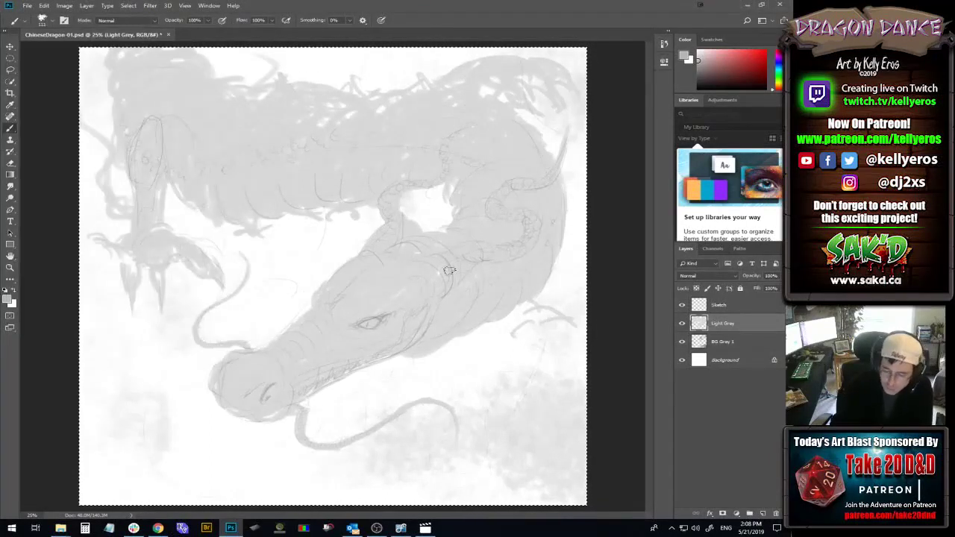
mouse_move(446, 301)
mouse_down()
mouse_move(422, 337)
mouse_move(463, 287)
mouse_move(491, 280)
mouse_move(372, 362)
mouse_move(294, 400)
mouse_move(415, 344)
mouse_move(314, 382)
mouse_move(302, 394)
mouse_move(414, 345)
mouse_move(426, 320)
mouse_up()
mouse_move(369, 328)
mouse_down()
mouse_move(352, 327)
mouse_move(387, 310)
mouse_move(357, 326)
mouse_up()
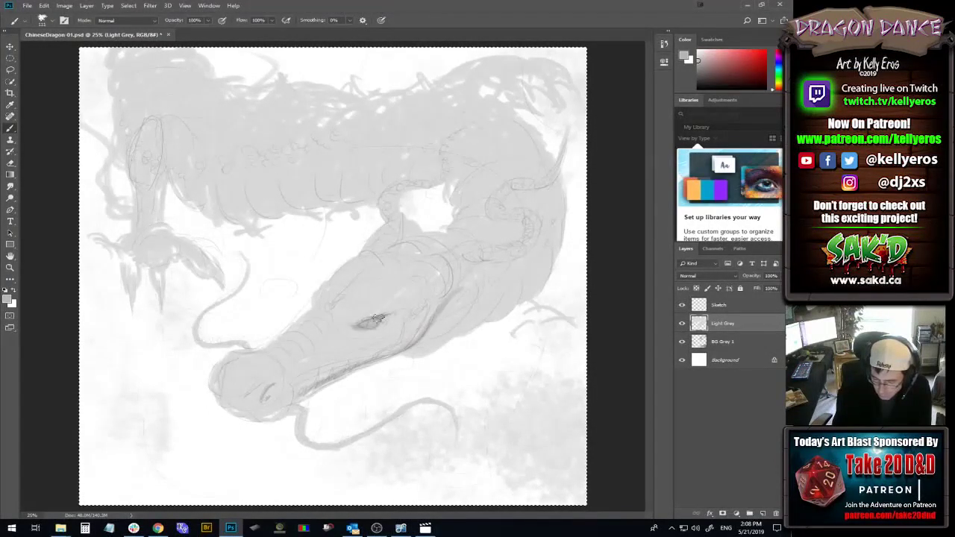
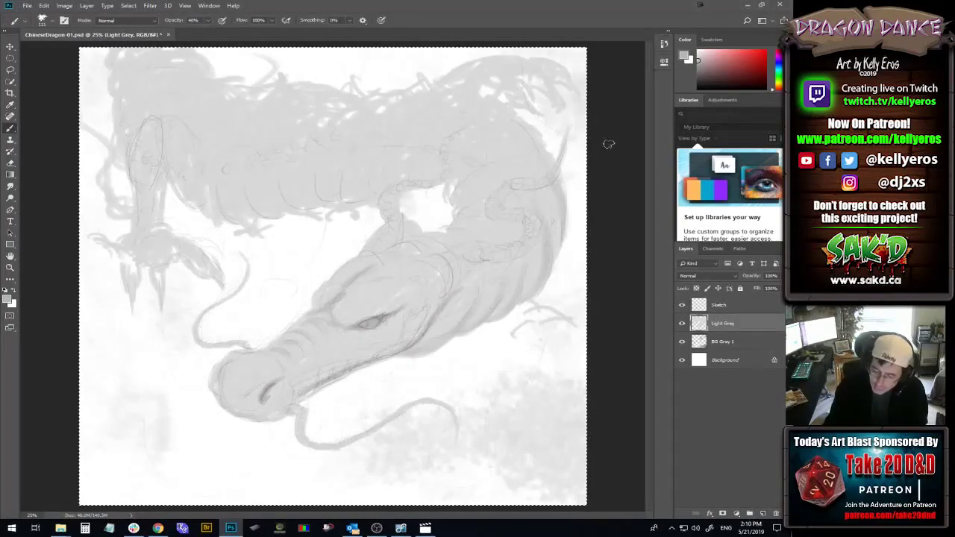
mouse_move(452, 203)
mouse_down()
mouse_move(458, 232)
mouse_move(448, 233)
mouse_move(473, 248)
mouse_move(450, 232)
mouse_move(478, 228)
mouse_move(504, 246)
mouse_move(476, 217)
mouse_move(456, 224)
mouse_move(491, 225)
mouse_move(470, 197)
mouse_move(458, 215)
mouse_move(467, 188)
mouse_up()
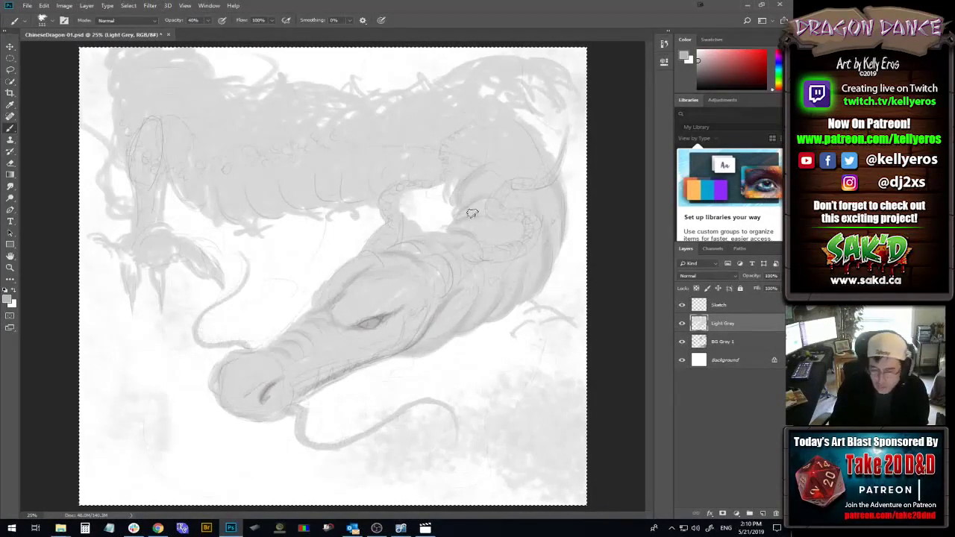
- Shade the curved belly bands from behind the front leg towards the first horn with the darker grey at 40% opacity
mouse_move(259, 213)
mouse_down()
mouse_move(256, 155)
mouse_move(263, 211)
mouse_move(295, 200)
mouse_move(275, 182)
mouse_move(302, 142)
mouse_move(329, 205)
mouse_move(338, 153)
mouse_up()
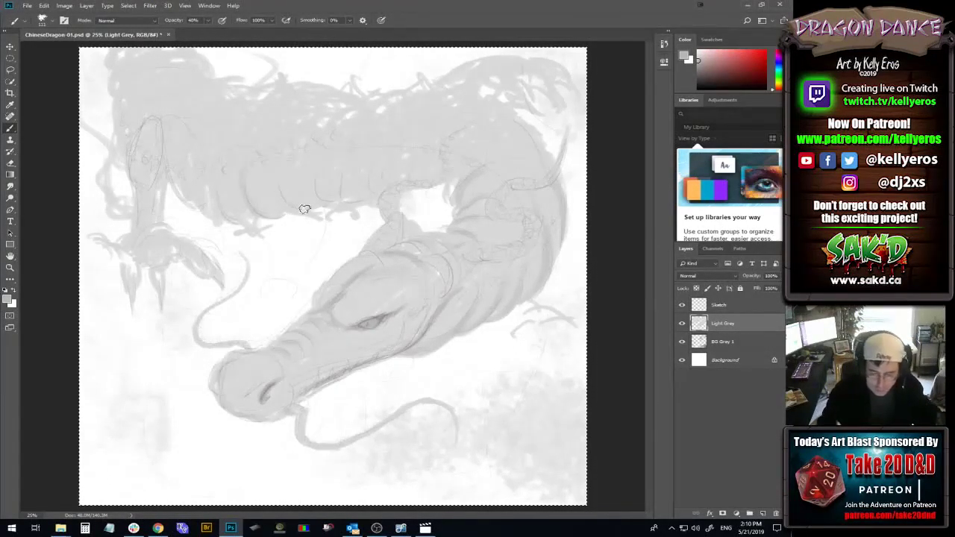
mouse_move(308, 154)
mouse_down()
mouse_move(329, 200)
mouse_move(317, 188)
mouse_move(351, 151)
mouse_up()
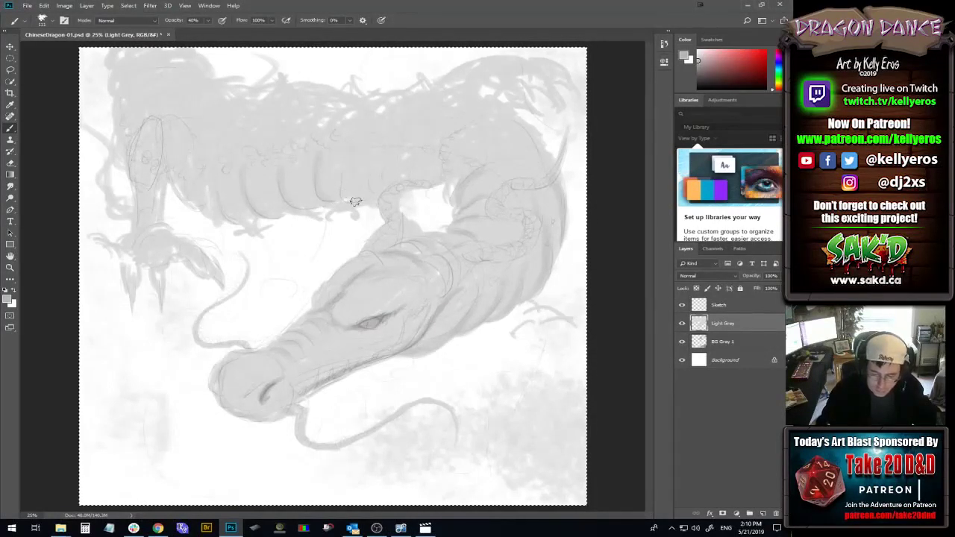
mouse_move(355, 201)
mouse_down()
mouse_move(339, 180)
mouse_move(377, 146)
mouse_move(381, 183)
mouse_move(330, 204)
mouse_move(314, 177)
mouse_move(348, 144)
mouse_move(362, 199)
mouse_move(339, 173)
mouse_move(365, 149)
mouse_move(358, 200)
mouse_move(356, 152)
mouse_move(376, 155)
mouse_move(373, 185)
mouse_move(292, 203)
mouse_up()
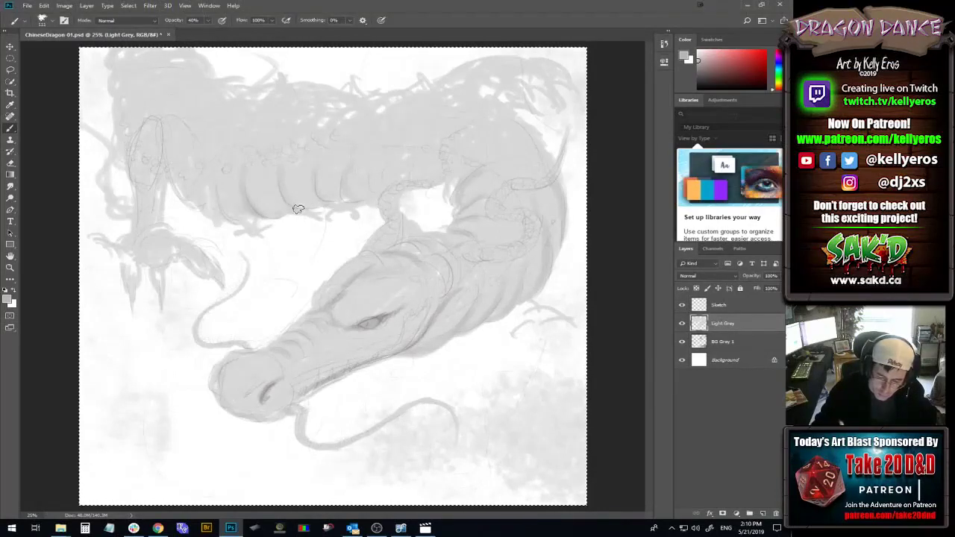
mouse_move(285, 212)
mouse_down()
mouse_move(248, 168)
mouse_move(293, 214)
mouse_move(303, 209)
mouse_move(288, 163)
mouse_move(279, 168)
mouse_move(316, 206)
mouse_up()
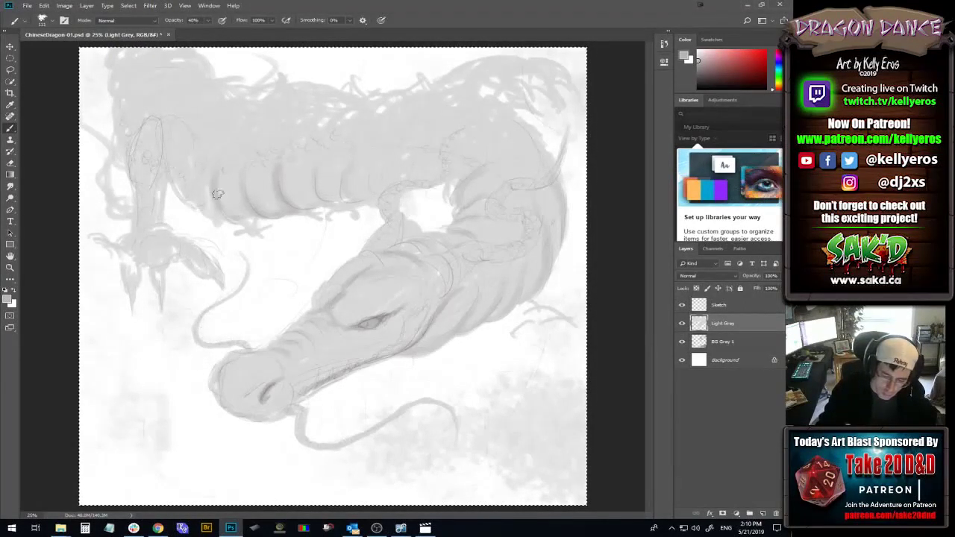
mouse_move(202, 191)
mouse_down()
mouse_move(209, 203)
mouse_move(193, 185)
mouse_move(227, 210)
mouse_up()
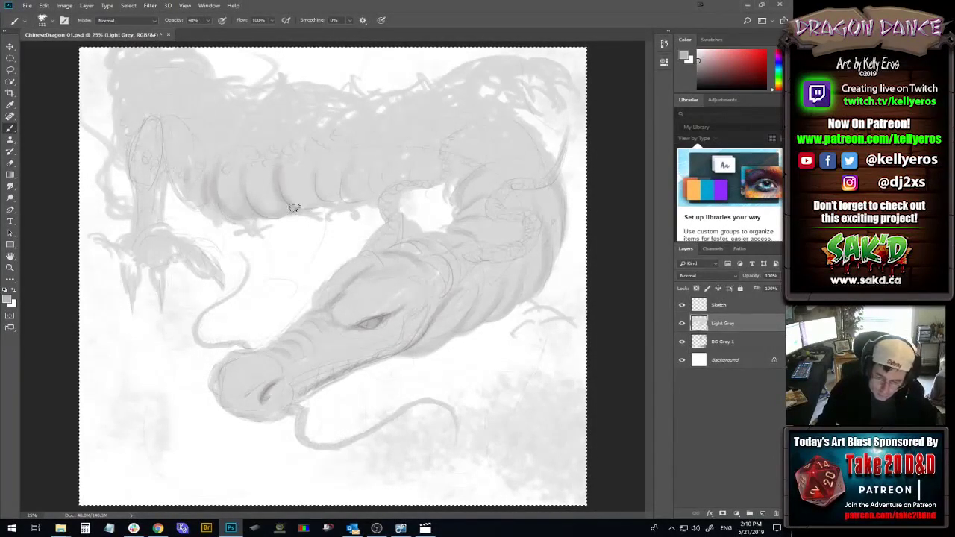
- Finish shading the belly bands, front leg and claws, and the neck beneath the horns with the darker grey at 40% opacity
mouse_move(293, 208)
mouse_down()
mouse_move(313, 209)
mouse_move(326, 194)
mouse_move(348, 199)
mouse_up()
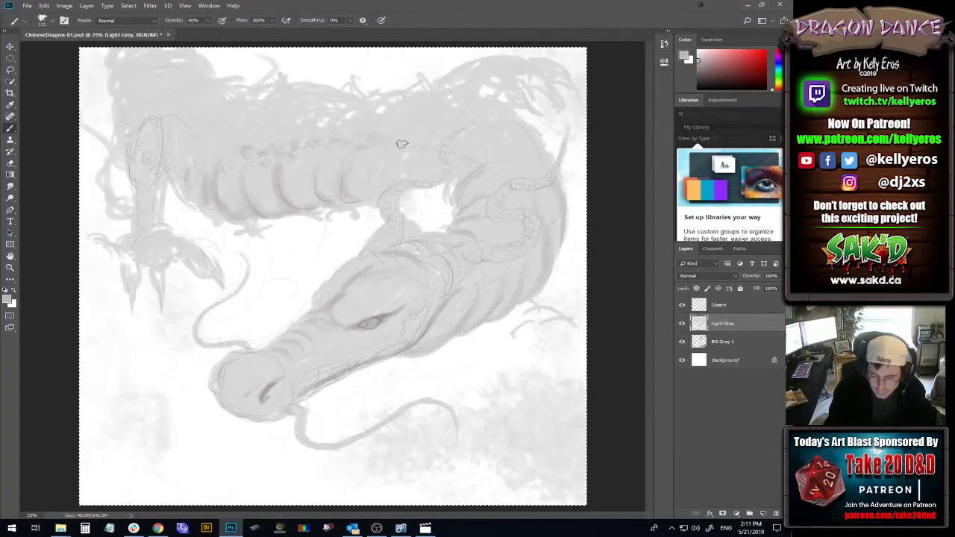
mouse_move(456, 143)
mouse_down()
mouse_move(452, 172)
mouse_move(440, 157)
mouse_move(452, 181)
mouse_move(444, 191)
mouse_up()
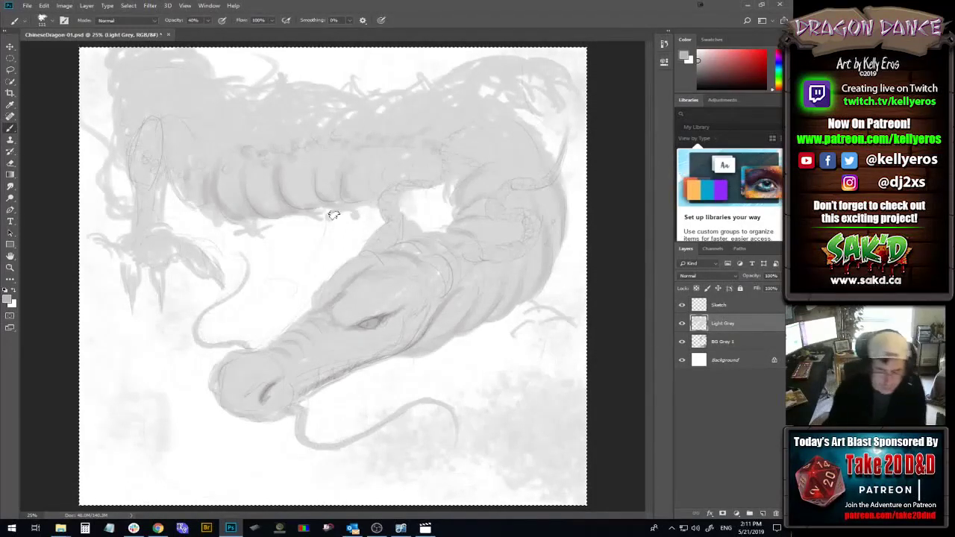
mouse_move(163, 297)
mouse_down()
mouse_move(152, 228)
mouse_move(157, 273)
mouse_move(141, 260)
mouse_move(129, 263)
mouse_move(132, 275)
mouse_move(132, 252)
mouse_move(134, 279)
mouse_move(135, 228)
mouse_move(134, 261)
mouse_move(134, 239)
mouse_up()
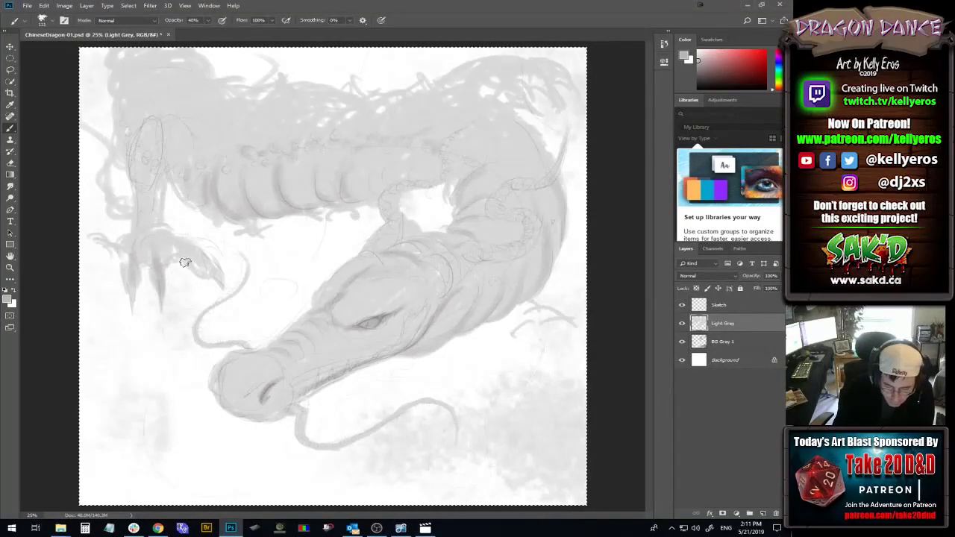
drag(212, 267, 224, 301)
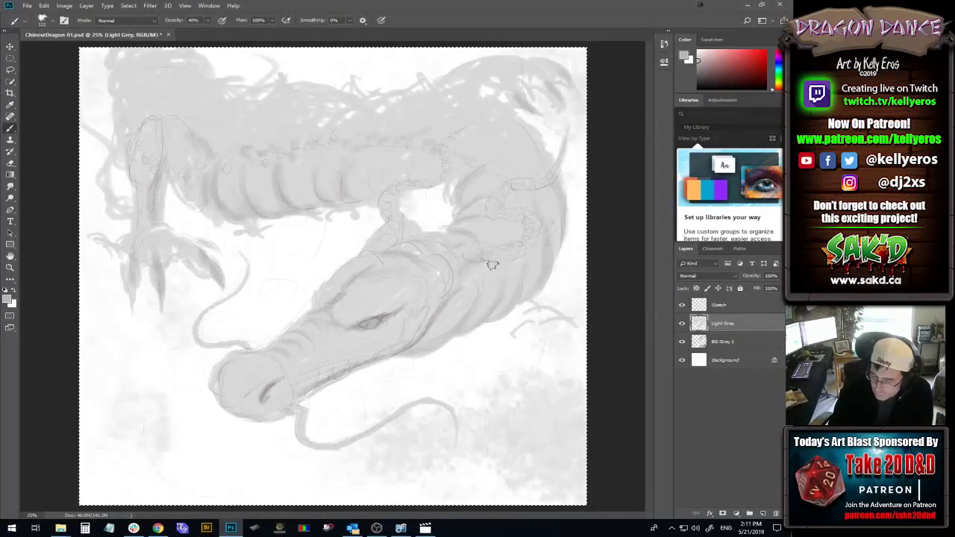
mouse_move(492, 264)
mouse_down()
mouse_move(474, 257)
mouse_move(505, 259)
mouse_up()
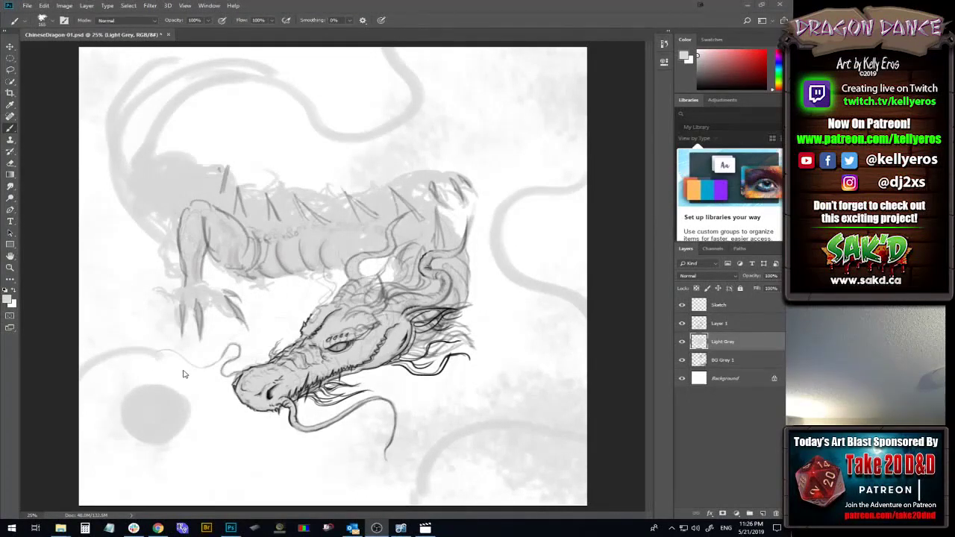
- Widen the thin body guide lines into thick light grey coils above, beside and below the dragon on the Light Grey layer
click(481, 27)
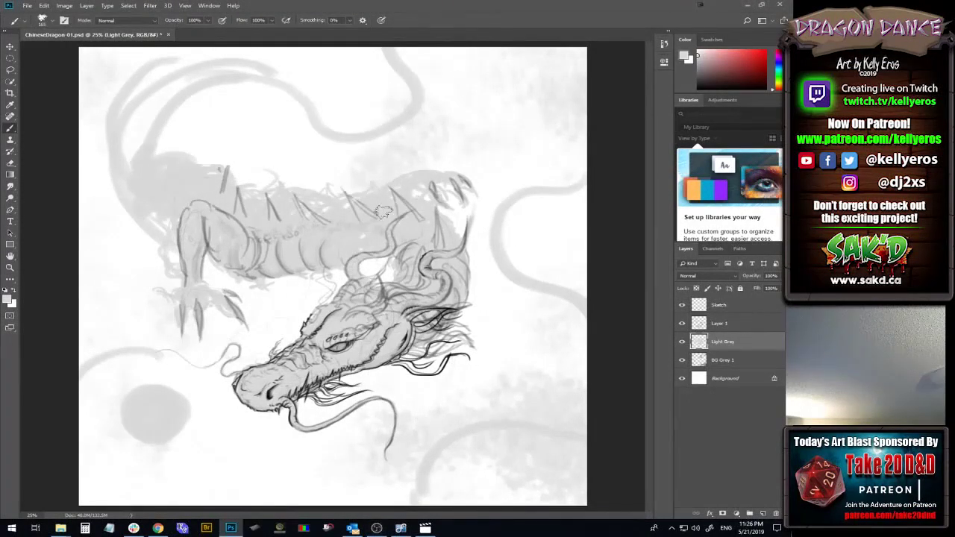
mouse_move(144, 123)
mouse_down()
mouse_move(166, 147)
mouse_move(138, 132)
mouse_move(154, 124)
mouse_move(126, 112)
mouse_move(114, 81)
mouse_move(127, 87)
mouse_move(212, 44)
mouse_move(309, 37)
mouse_move(335, 53)
mouse_move(365, 111)
mouse_move(412, 123)
mouse_move(420, 109)
mouse_move(411, 90)
mouse_move(405, 105)
mouse_move(439, 94)
mouse_move(444, 59)
mouse_move(411, 42)
mouse_move(423, 32)
mouse_move(407, 28)
mouse_move(443, 78)
mouse_move(409, 111)
mouse_move(402, 103)
mouse_move(341, 132)
mouse_move(157, 107)
mouse_move(111, 173)
mouse_move(147, 170)
mouse_move(156, 122)
mouse_move(179, 118)
mouse_up()
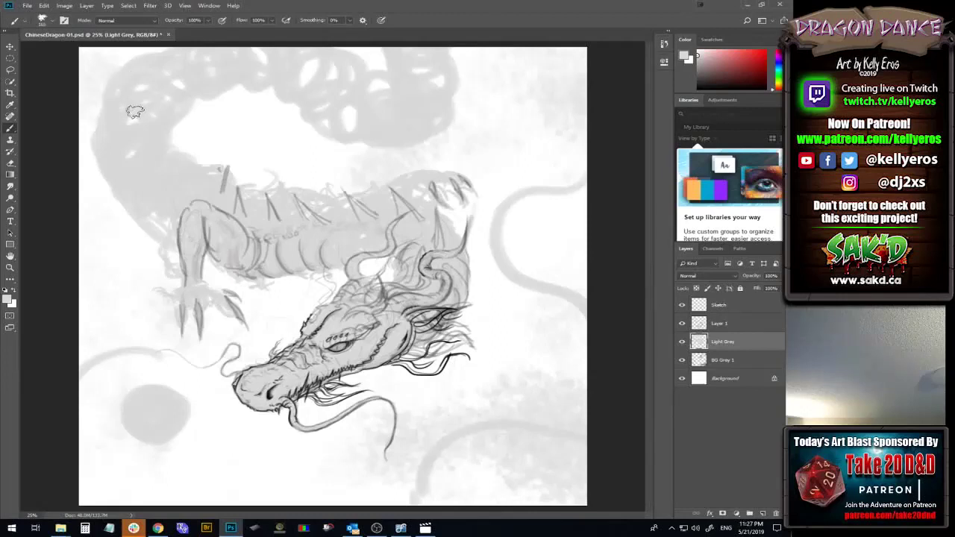
mouse_move(275, 69)
mouse_down()
mouse_move(315, 59)
mouse_move(357, 120)
mouse_move(376, 111)
mouse_move(413, 48)
mouse_up()
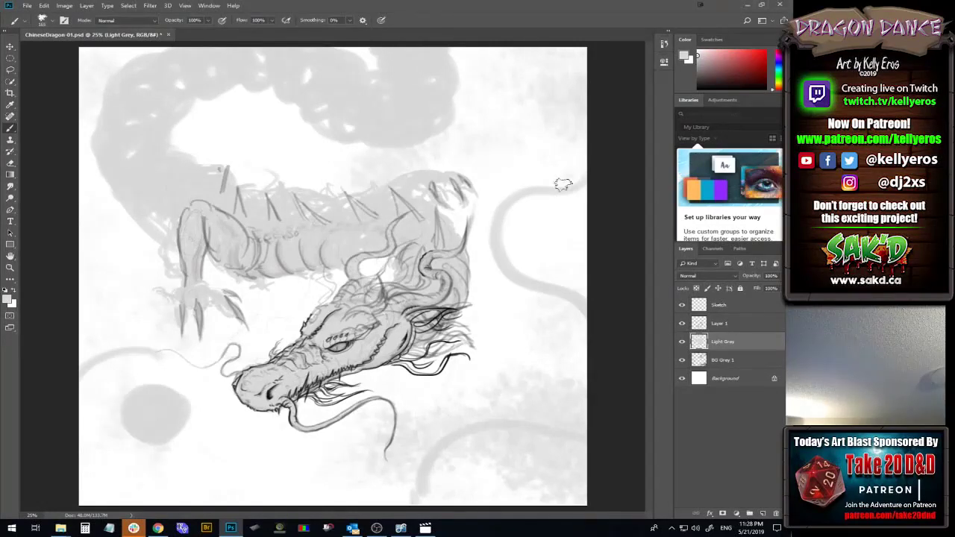
mouse_move(563, 185)
mouse_down()
mouse_move(518, 218)
mouse_move(496, 273)
mouse_move(519, 275)
mouse_move(514, 251)
mouse_move(527, 274)
mouse_move(535, 261)
mouse_move(531, 277)
mouse_move(545, 297)
mouse_move(565, 288)
mouse_move(592, 320)
mouse_up()
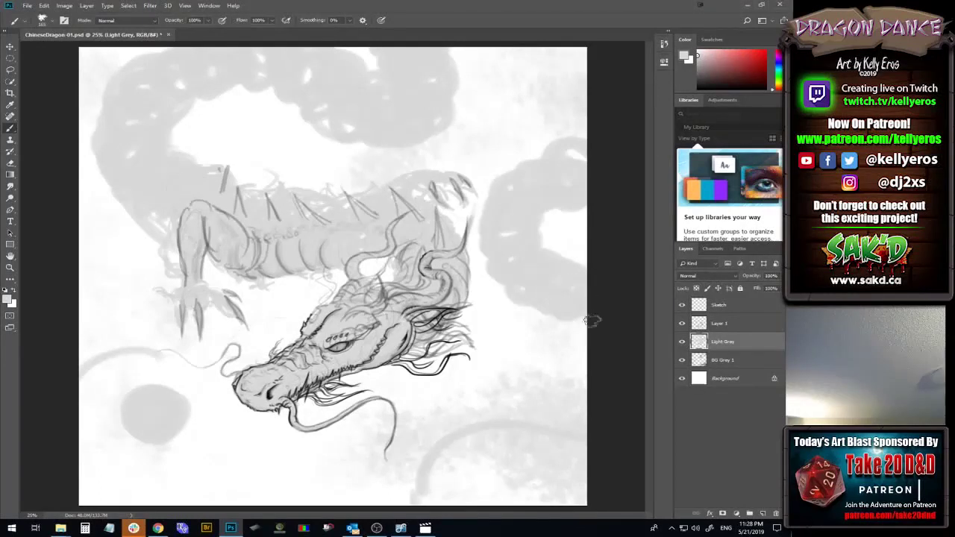
mouse_move(566, 427)
mouse_down()
mouse_move(470, 423)
mouse_move(388, 501)
mouse_up()
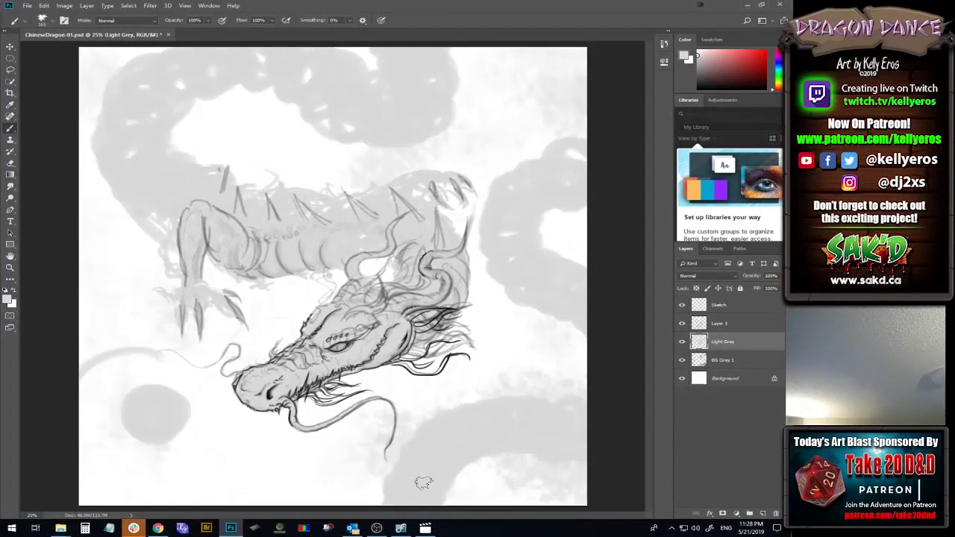
- Paint the tapering tail curve beside the front claw and thicken the coil above the round pearl in light grey
mouse_move(86, 365)
mouse_down()
mouse_move(146, 350)
mouse_move(176, 346)
mouse_up()
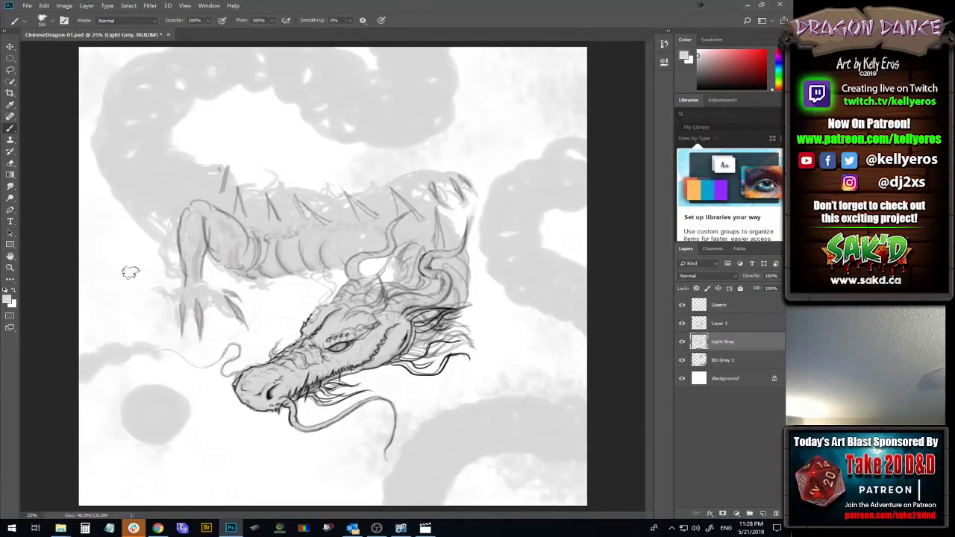
mouse_move(112, 240)
mouse_down()
mouse_move(108, 277)
mouse_move(157, 340)
mouse_move(98, 373)
mouse_move(128, 314)
mouse_move(92, 376)
mouse_up()
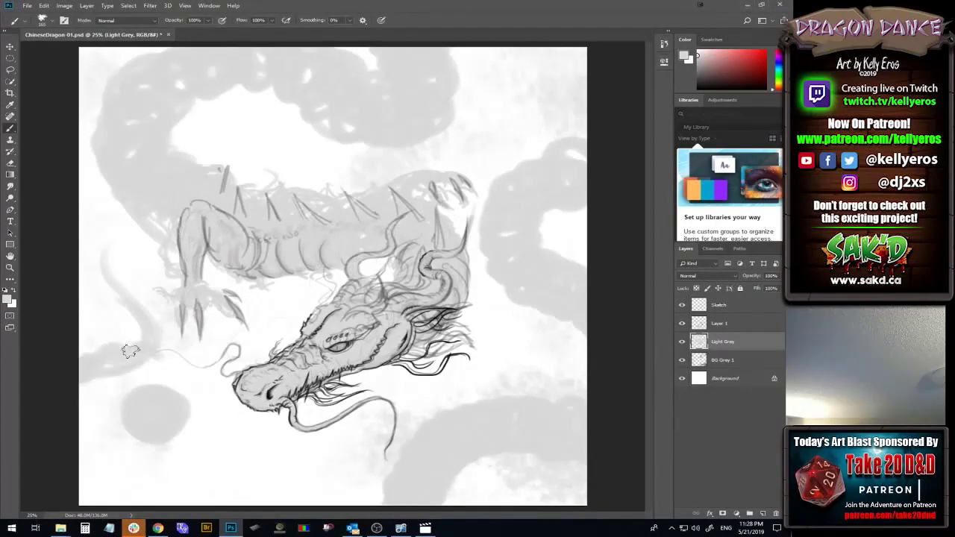
mouse_move(135, 351)
mouse_down()
mouse_move(142, 328)
mouse_move(100, 266)
mouse_move(110, 225)
mouse_up()
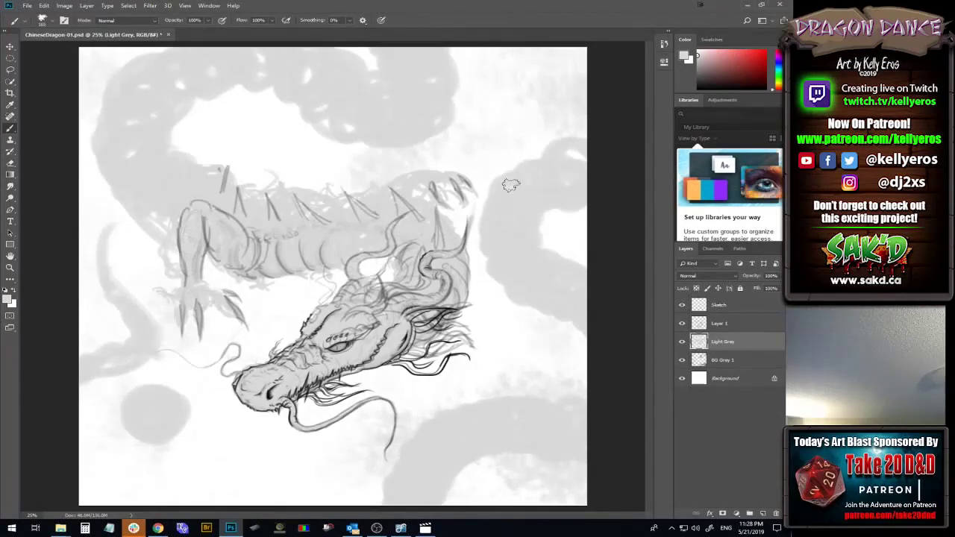
- Fill the remaining gaps in the light grey coils, smooth their edges, and extend the tail coil around the pearl
mouse_move(561, 156)
mouse_down()
mouse_move(588, 154)
mouse_move(548, 169)
mouse_move(534, 158)
mouse_move(522, 169)
mouse_move(547, 179)
mouse_up()
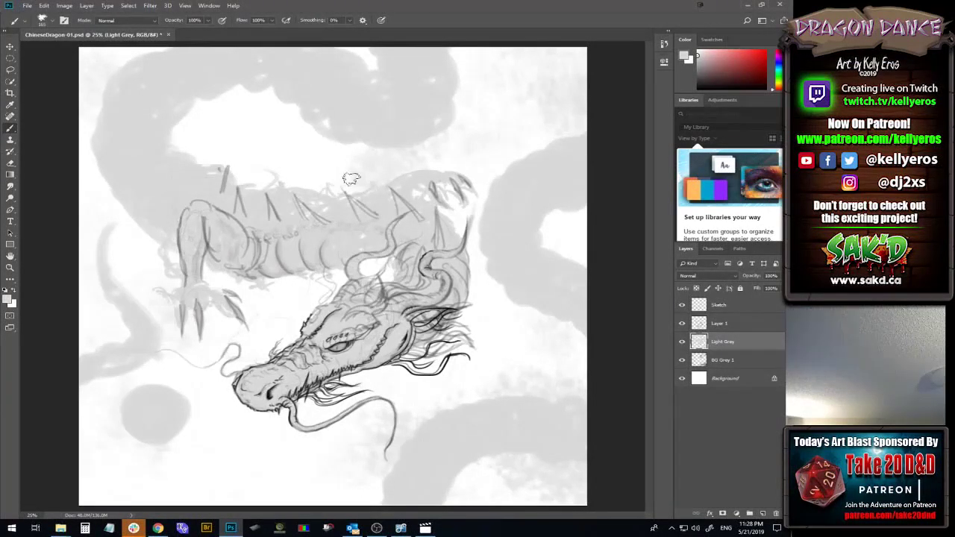
drag(177, 145, 176, 148)
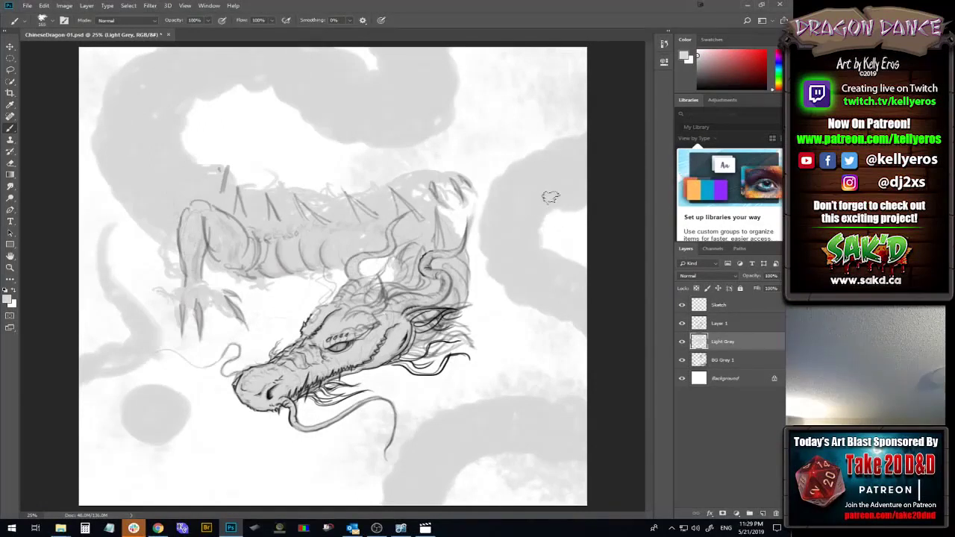
mouse_move(548, 212)
mouse_down()
mouse_move(560, 260)
mouse_move(587, 269)
mouse_up()
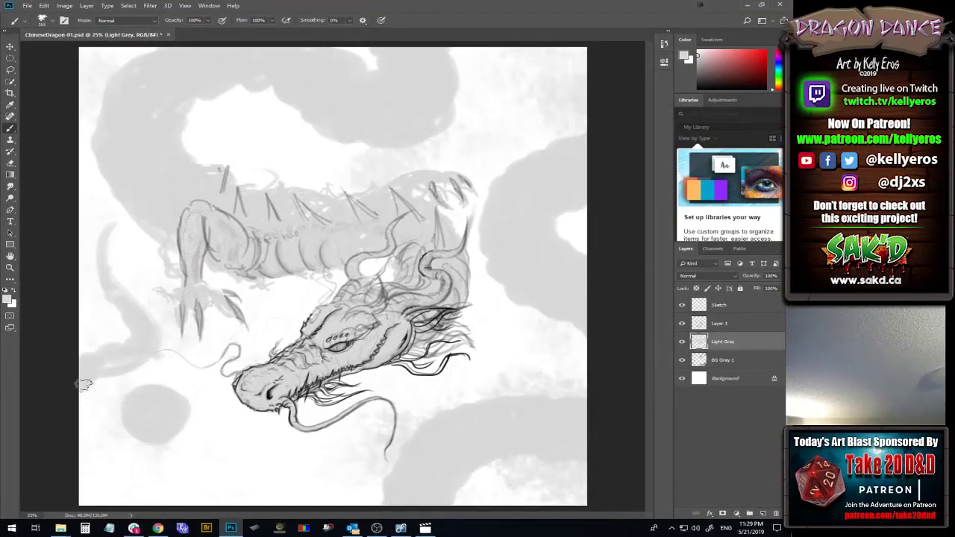
mouse_move(81, 382)
mouse_down()
mouse_move(84, 390)
mouse_move(98, 360)
mouse_up()
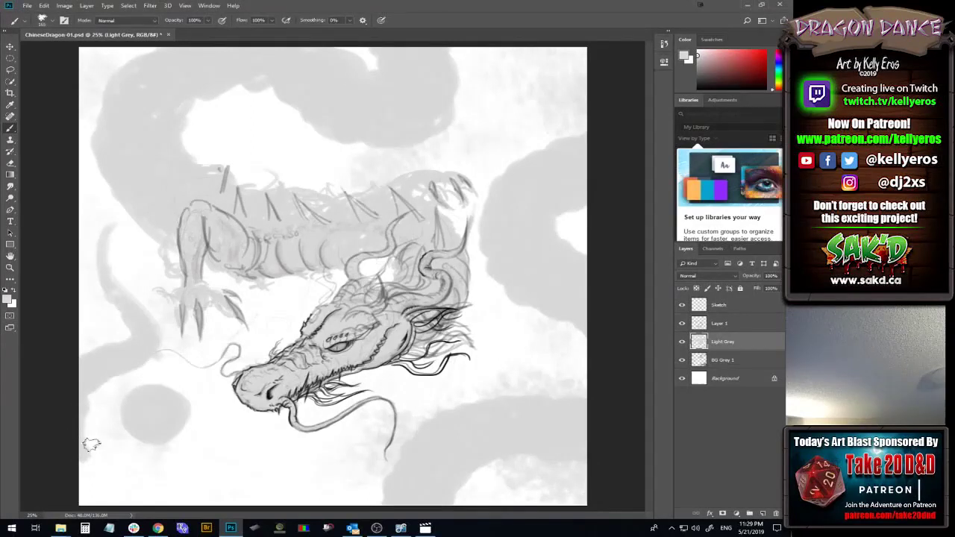
mouse_move(93, 486)
mouse_down()
mouse_move(126, 503)
mouse_move(82, 482)
mouse_move(77, 458)
mouse_move(101, 493)
mouse_move(138, 490)
mouse_move(117, 499)
mouse_move(134, 508)
mouse_move(141, 495)
mouse_move(78, 416)
mouse_move(93, 400)
mouse_move(79, 412)
mouse_move(96, 382)
mouse_move(84, 404)
mouse_move(88, 365)
mouse_move(161, 325)
mouse_up()
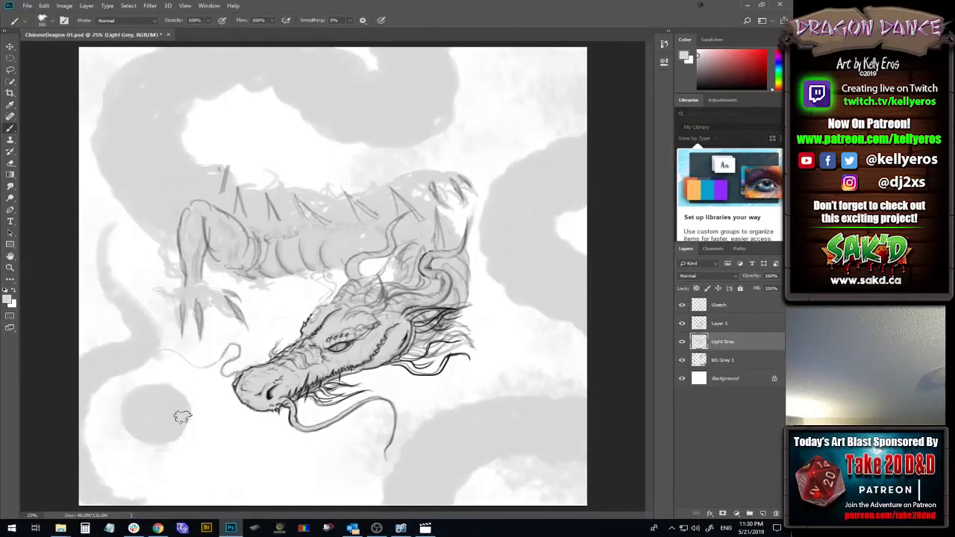
- Make Layer 1 active and compare the painting with its line art hidden and shown
click(699, 326)
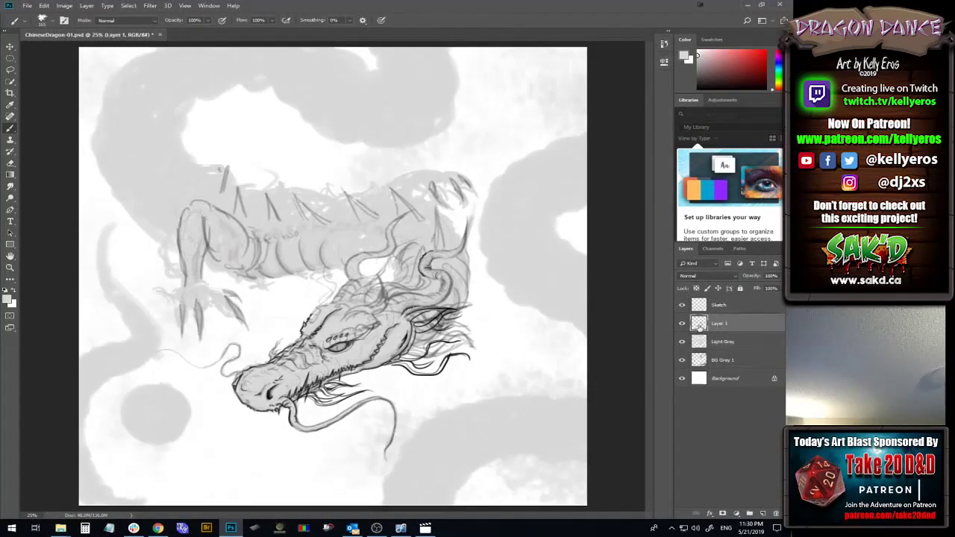
click(681, 324)
click(681, 323)
click(681, 323)
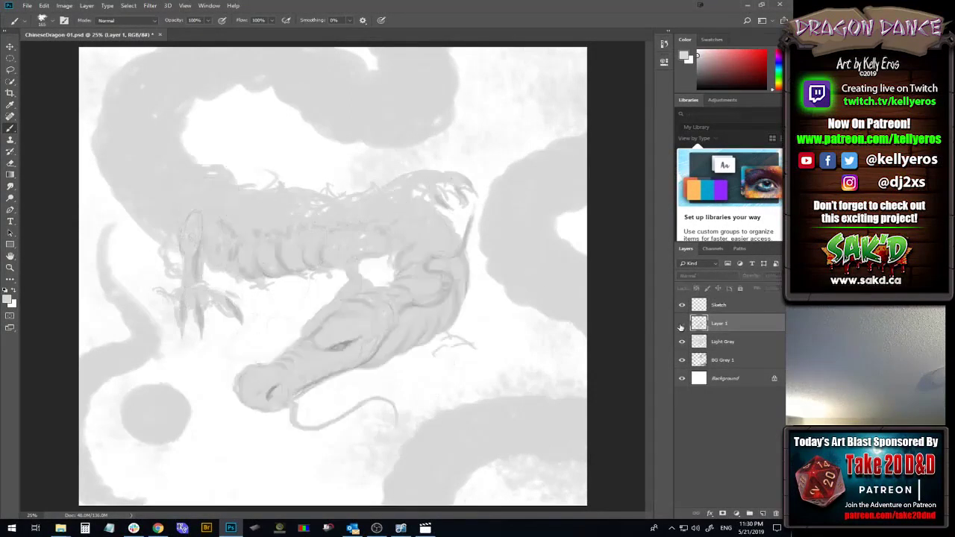
click(681, 324)
- Sample a darker grey from the belly and choose the Kyle's Drawing Box Glide Sketch Pencil brush at 15 px
key(i)
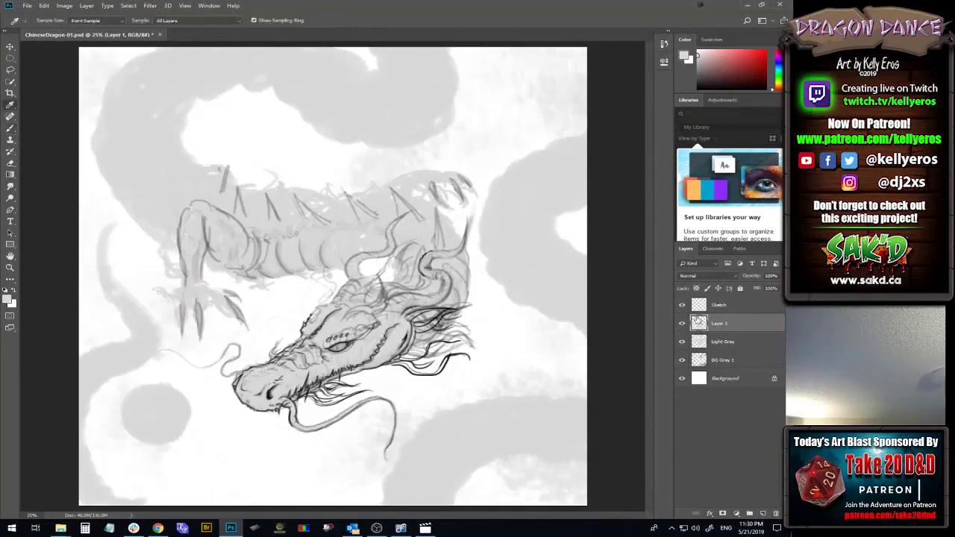
click(302, 252)
key(b)
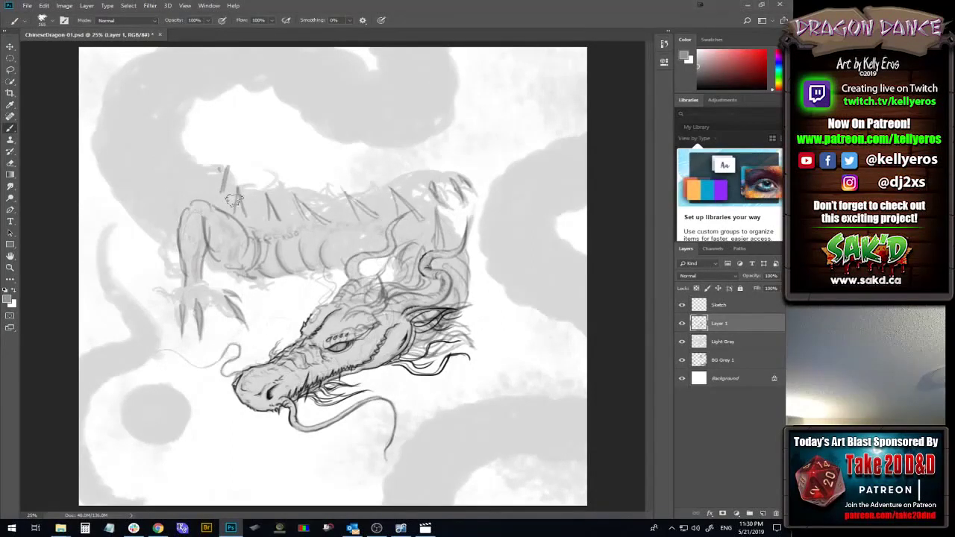
click(50, 24)
click(83, 37)
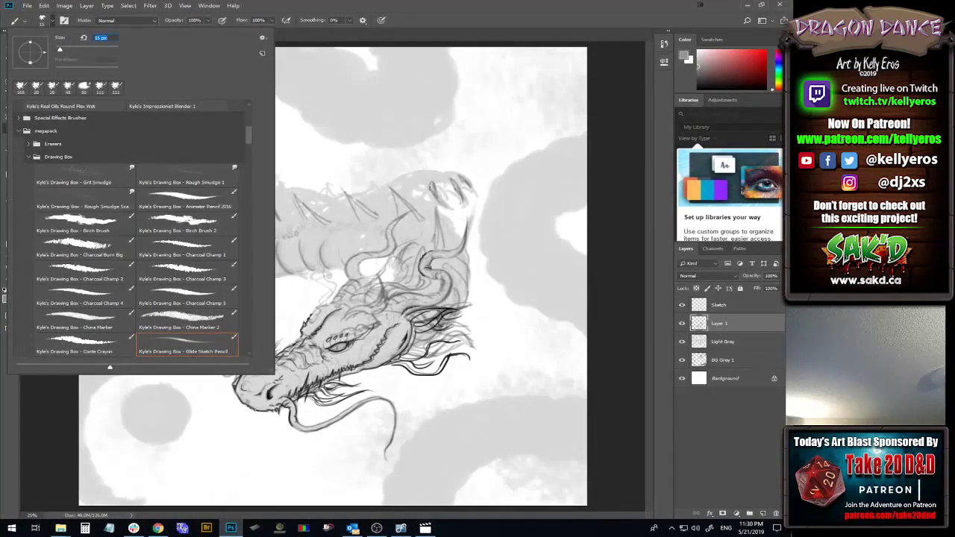
click(378, 203)
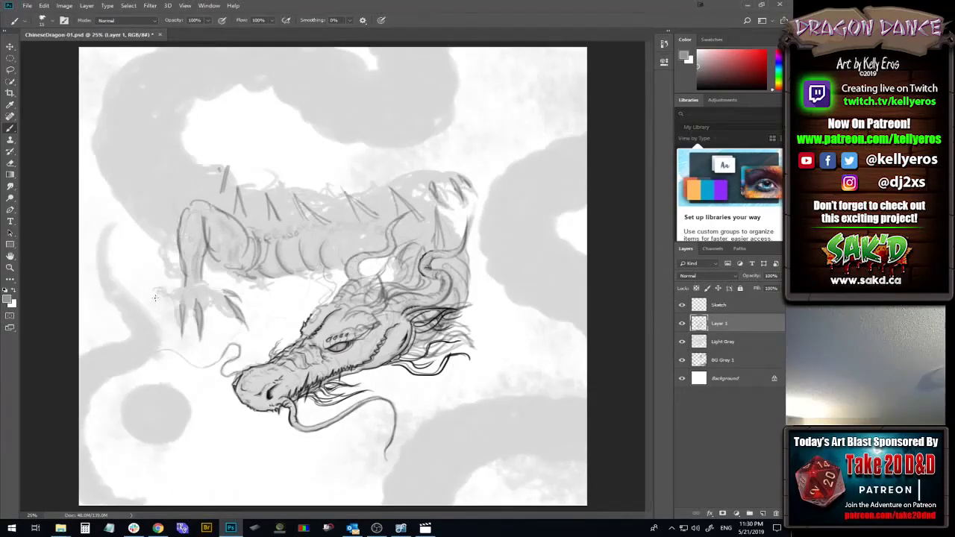
- Sketch the front foot's claws and the row of small round scales along the belly bands, undoing the last stray stroke
mouse_move(158, 296)
mouse_down()
mouse_move(153, 314)
mouse_move(158, 291)
mouse_move(151, 304)
mouse_move(171, 293)
mouse_move(173, 314)
mouse_move(204, 315)
mouse_up()
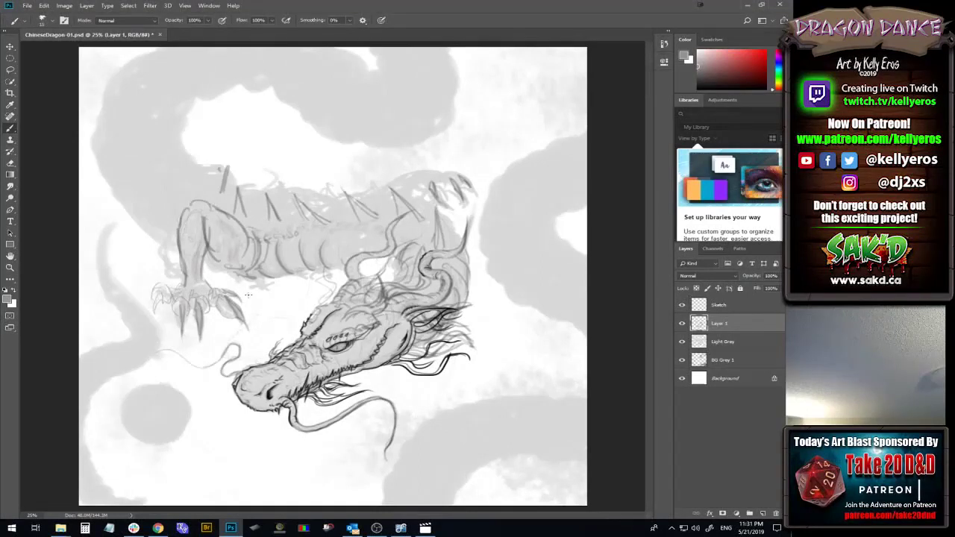
drag(238, 288, 268, 289)
mouse_move(305, 232)
mouse_down()
mouse_move(354, 232)
mouse_move(381, 222)
mouse_move(347, 237)
mouse_move(367, 237)
mouse_move(345, 240)
mouse_move(348, 265)
mouse_up()
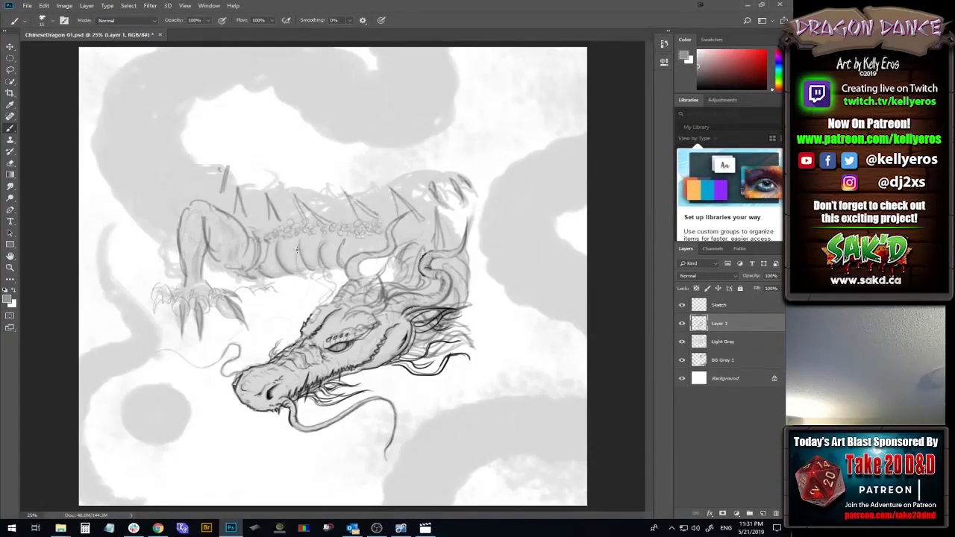
drag(300, 252, 306, 276)
key(ctrl+z)
- Sketch long pointed spines and the outer contour along the separate body coil behind the head
drag(556, 230, 552, 214)
drag(497, 216, 499, 184)
mouse_move(499, 221)
mouse_down()
mouse_move(509, 202)
mouse_move(505, 175)
mouse_move(534, 153)
mouse_move(528, 137)
mouse_move(530, 155)
mouse_move(570, 112)
mouse_move(566, 133)
mouse_move(541, 150)
mouse_move(552, 141)
mouse_up()
mouse_move(509, 169)
mouse_down()
mouse_move(483, 211)
mouse_move(501, 264)
mouse_up()
mouse_move(490, 228)
mouse_down()
mouse_move(511, 249)
mouse_move(496, 248)
mouse_move(499, 261)
mouse_move(507, 266)
mouse_move(512, 252)
mouse_move(495, 238)
mouse_move(507, 271)
mouse_move(534, 295)
mouse_move(523, 278)
mouse_move(537, 282)
mouse_move(533, 292)
mouse_move(544, 291)
mouse_move(539, 283)
mouse_move(527, 282)
mouse_move(577, 315)
mouse_up()
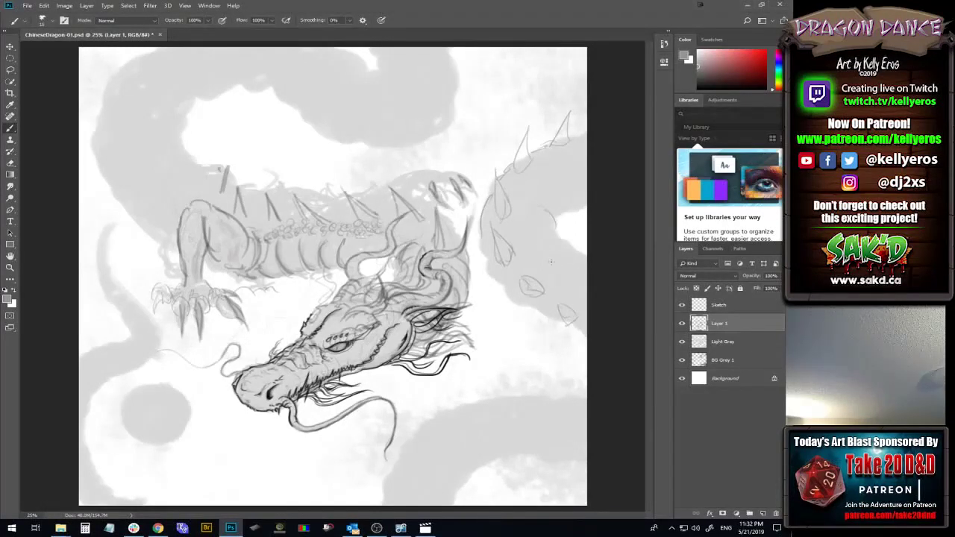
- Outline the inner curve and lower edge of the spined coil and cover it with small rounded scales
drag(561, 234, 552, 239)
mouse_move(564, 237)
mouse_down()
mouse_move(556, 222)
mouse_move(567, 200)
mouse_move(574, 215)
mouse_move(563, 218)
mouse_up()
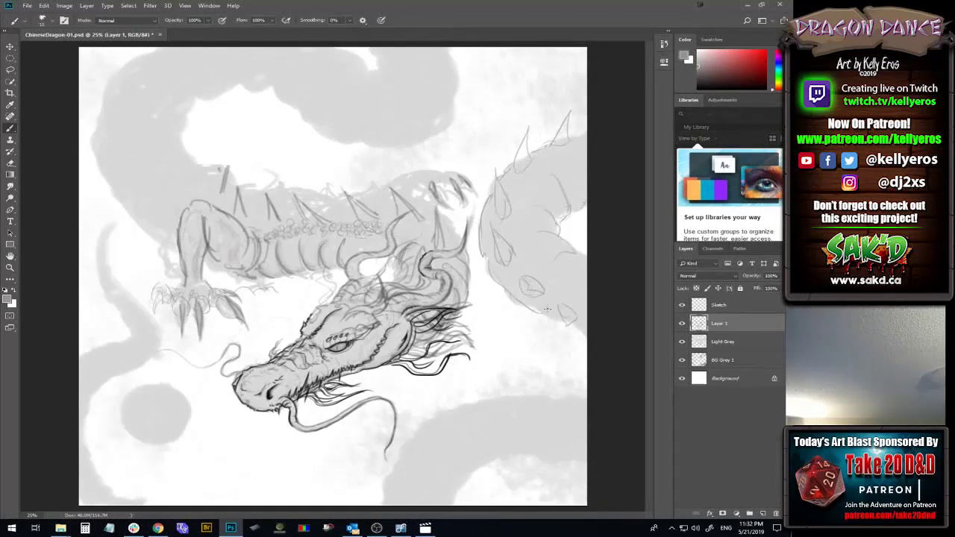
drag(533, 310, 574, 328)
drag(535, 251, 546, 260)
mouse_move(575, 293)
mouse_down()
mouse_move(550, 287)
mouse_move(566, 276)
mouse_move(543, 251)
mouse_up()
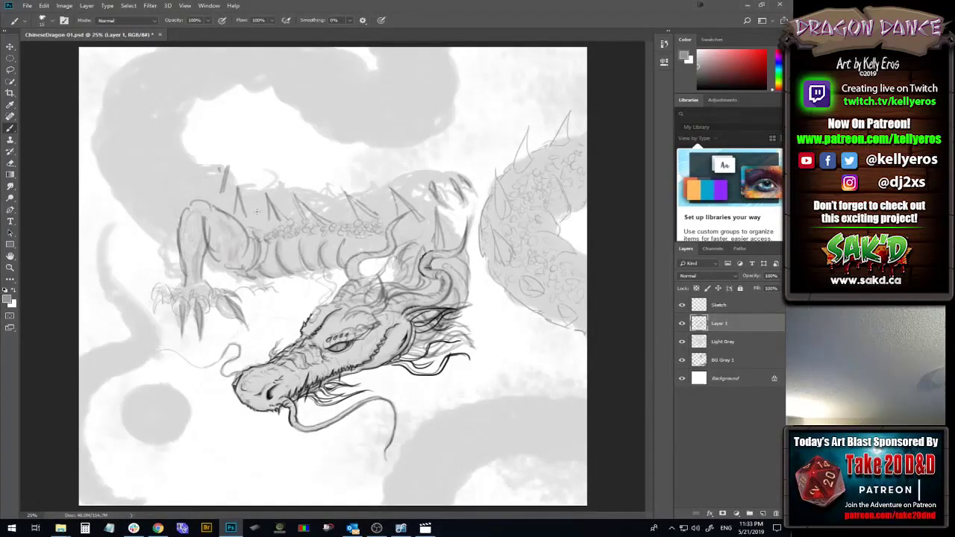
- Redraw the spines along the dragon's back and the neck contour behind the horns with the sketch pencil
drag(240, 192, 255, 218)
mouse_move(456, 212)
mouse_down()
mouse_move(426, 210)
mouse_move(455, 222)
mouse_move(465, 260)
mouse_up()
drag(454, 222, 462, 236)
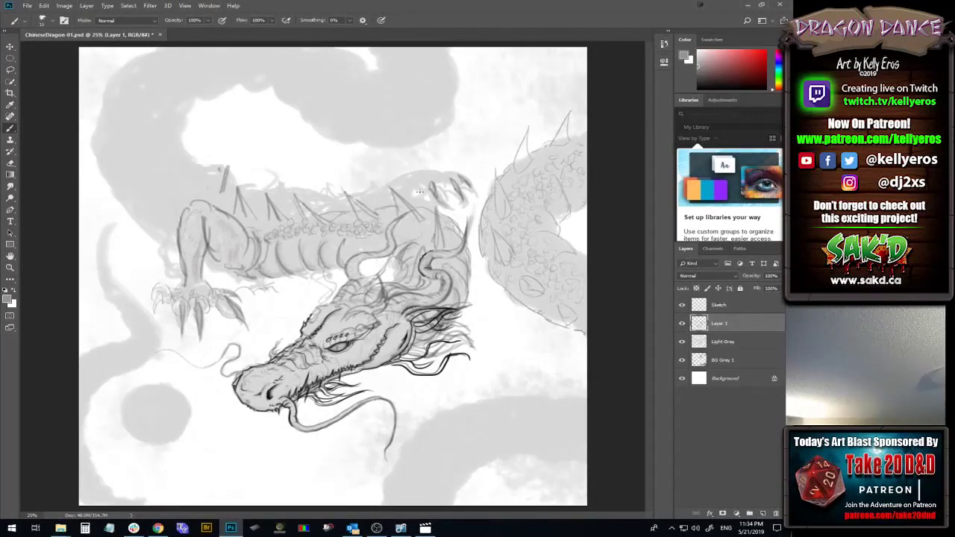
- Outline the raised far leg and its claws above the neck, and sketch cloud curls trailing above the foot
mouse_move(419, 193)
mouse_down()
mouse_move(432, 175)
mouse_move(425, 189)
mouse_move(438, 181)
mouse_move(447, 203)
mouse_up()
mouse_move(377, 184)
mouse_down()
mouse_move(417, 157)
mouse_move(469, 174)
mouse_move(461, 171)
mouse_move(471, 200)
mouse_move(471, 179)
mouse_up()
drag(419, 158, 470, 166)
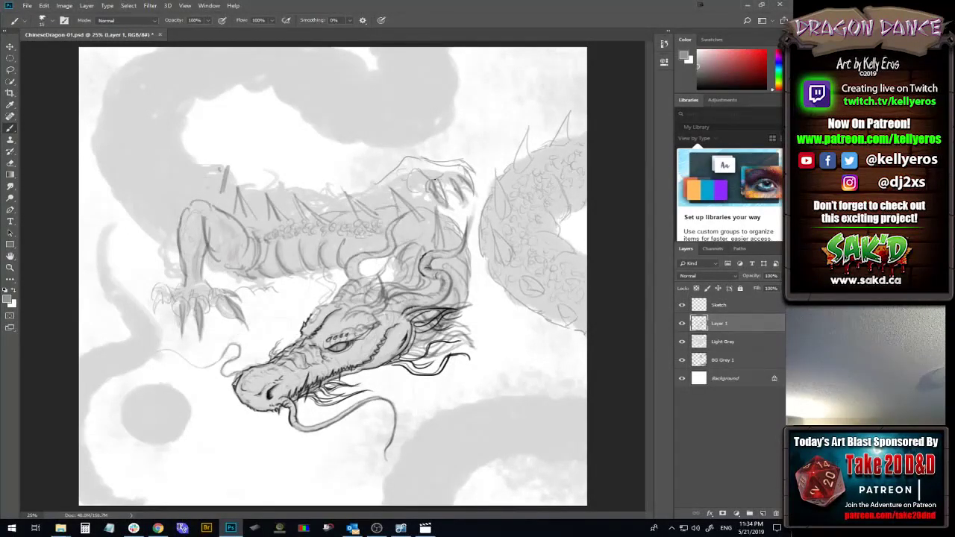
drag(442, 177, 470, 181)
mouse_move(447, 158)
mouse_down()
mouse_move(503, 132)
mouse_move(462, 138)
mouse_move(481, 121)
mouse_move(499, 127)
mouse_move(493, 118)
mouse_move(480, 135)
mouse_move(513, 115)
mouse_up()
drag(425, 158, 456, 153)
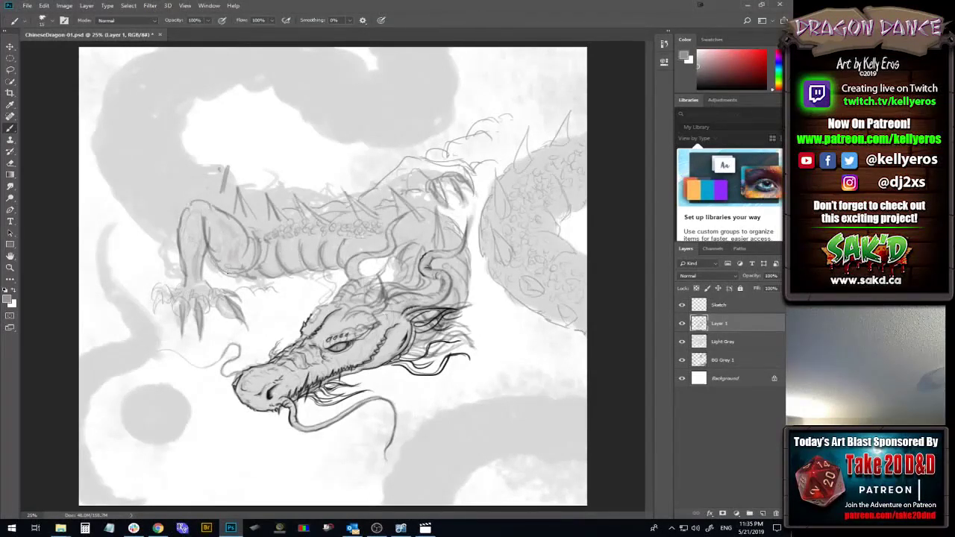
- Outline the belly's lower edge and bands and the scalloped outer contour of the body behind the front leg
drag(219, 274, 257, 282)
drag(287, 276, 351, 269)
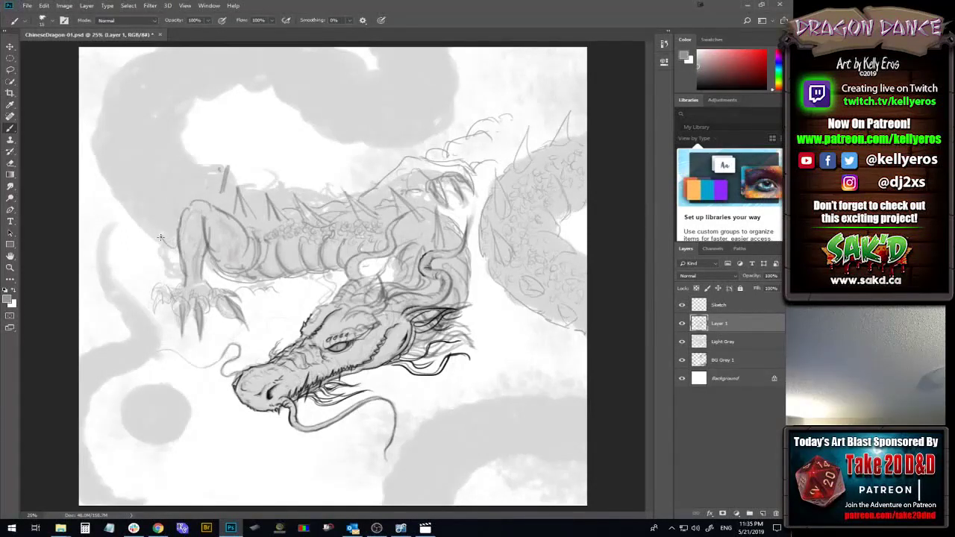
mouse_move(157, 228)
mouse_down()
mouse_move(169, 193)
mouse_move(165, 213)
mouse_move(140, 221)
mouse_move(161, 191)
mouse_move(134, 185)
mouse_move(122, 196)
mouse_move(149, 178)
mouse_move(119, 164)
mouse_move(113, 177)
mouse_move(125, 163)
mouse_move(104, 158)
mouse_move(124, 149)
mouse_move(103, 120)
mouse_move(113, 193)
mouse_move(110, 181)
mouse_move(168, 249)
mouse_up()
- Sketch small cloud curls beside the front foot and long wavy strands flowing from the body behind the front leg
mouse_move(157, 295)
mouse_down()
mouse_move(156, 286)
mouse_move(152, 297)
mouse_move(169, 293)
mouse_move(156, 316)
mouse_move(173, 292)
mouse_move(97, 288)
mouse_move(145, 286)
mouse_up()
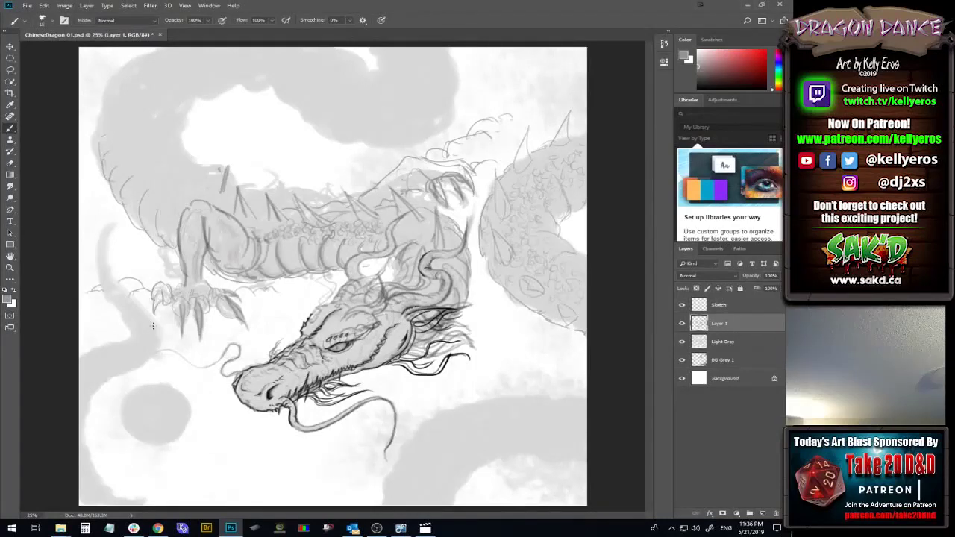
mouse_move(150, 329)
mouse_down()
mouse_move(130, 296)
mouse_move(159, 269)
mouse_move(152, 237)
mouse_up()
mouse_move(134, 322)
mouse_down()
mouse_move(133, 278)
mouse_move(128, 258)
mouse_move(146, 231)
mouse_up()
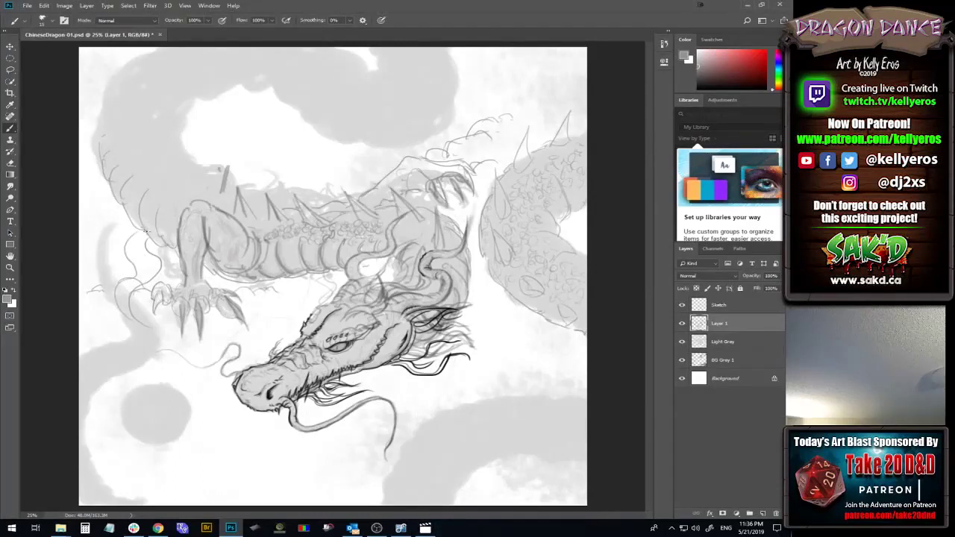
- Sketch wavy hair strands along the narrow coil behind the front foot, with cloud curls and the coil's contour below
mouse_move(113, 285)
mouse_down()
mouse_move(137, 235)
mouse_move(101, 264)
mouse_move(102, 233)
mouse_up()
drag(141, 267, 139, 245)
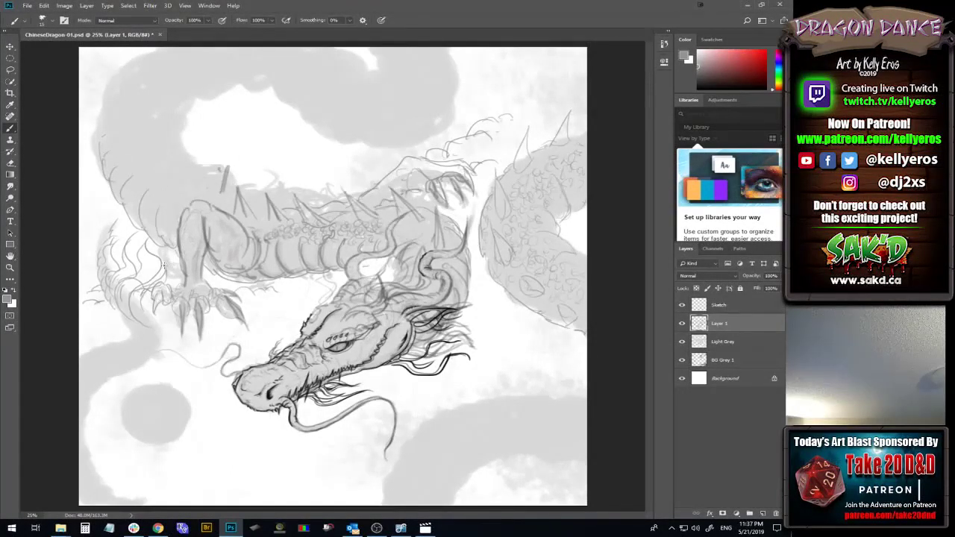
drag(92, 315, 137, 317)
mouse_move(102, 348)
mouse_down()
mouse_move(85, 349)
mouse_move(129, 342)
mouse_up()
- Extend the thin whisker beside the snout toward the narrow coil, undoing and redoing strokes to compare its shape
mouse_move(149, 358)
mouse_down()
mouse_move(192, 356)
mouse_move(168, 367)
mouse_move(194, 361)
mouse_up()
drag(158, 350, 195, 370)
key(ctrl+z)
key(ctrl+z)
key(ctrl+shift+z)
key(ctrl+z)
key(ctrl+shift+z)
key(ctrl+z)
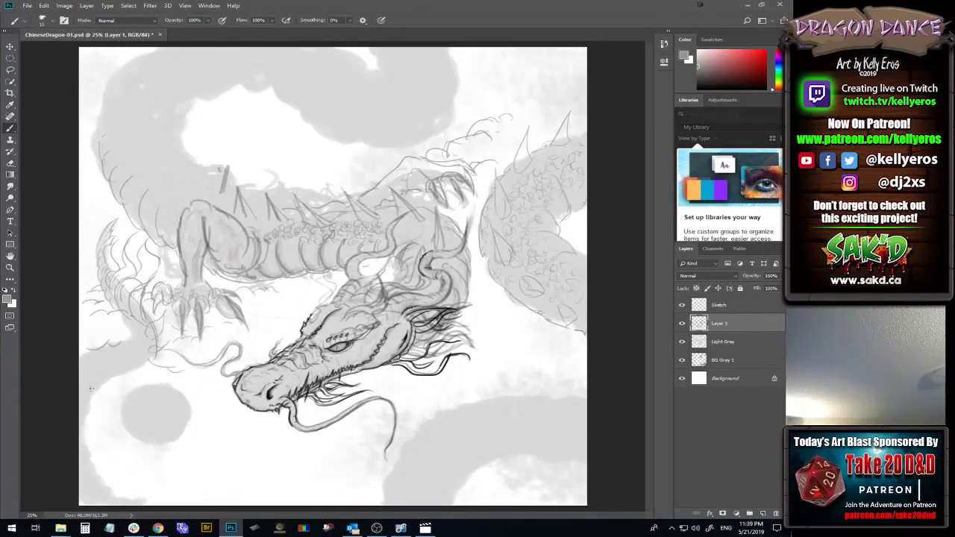
- Outline the body coil around the orb with scalloped edges and spines, and sketch the orb's contour with cloud curls beneath it
drag(92, 389, 128, 377)
drag(91, 411, 84, 422)
drag(77, 452, 88, 455)
mouse_move(94, 488)
mouse_down()
mouse_move(97, 498)
mouse_move(106, 473)
mouse_move(100, 501)
mouse_up()
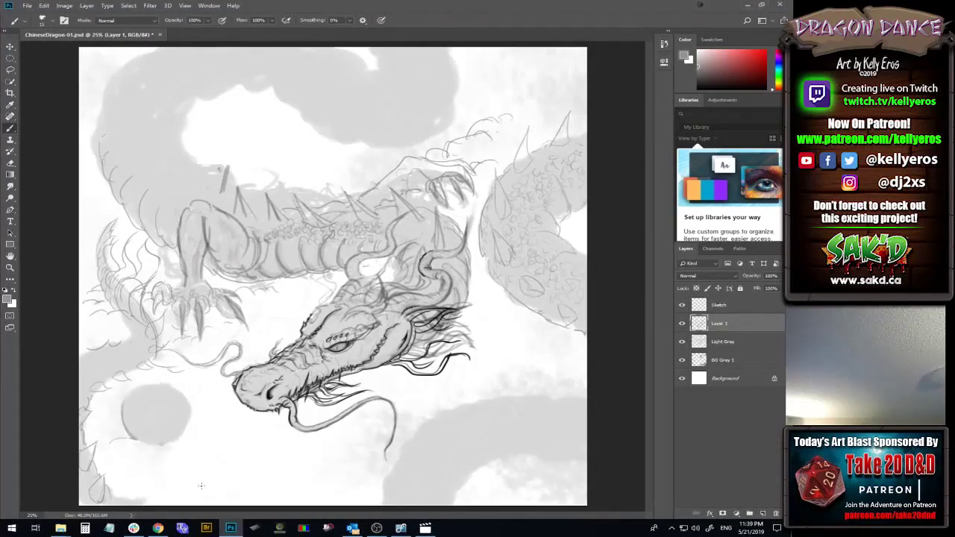
mouse_move(137, 441)
mouse_down()
mouse_move(196, 440)
mouse_move(168, 434)
mouse_move(152, 445)
mouse_move(185, 430)
mouse_up()
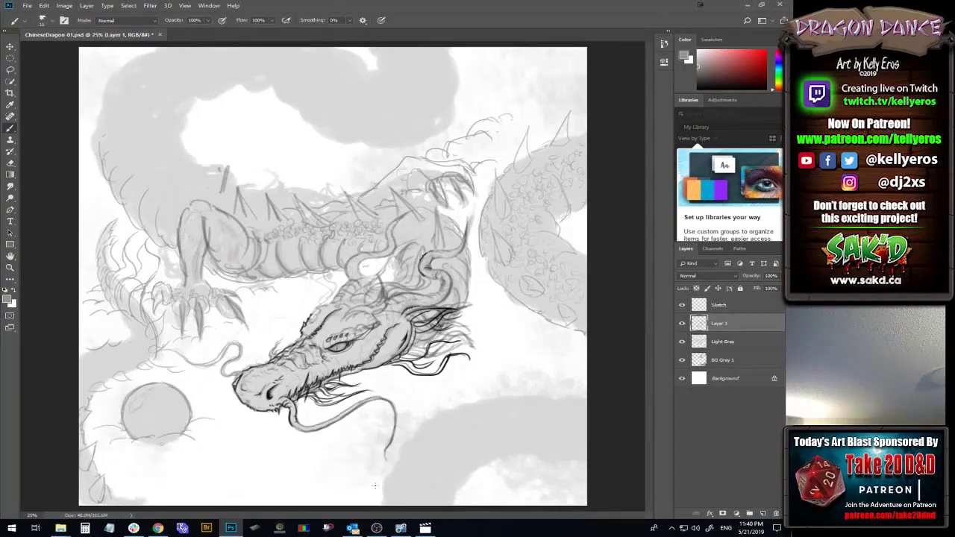
- Sketch the spines and contour of the coil below the dragon's jaw, with cloud curls around its base
drag(382, 490, 367, 481)
drag(369, 488, 419, 485)
mouse_move(411, 478)
mouse_down()
mouse_move(441, 443)
mouse_move(416, 475)
mouse_move(433, 464)
mouse_move(420, 458)
mouse_move(414, 471)
mouse_move(419, 456)
mouse_move(474, 402)
mouse_move(463, 405)
mouse_move(449, 436)
mouse_move(472, 400)
mouse_move(445, 429)
mouse_move(492, 404)
mouse_move(481, 402)
mouse_move(506, 382)
mouse_move(484, 412)
mouse_move(501, 393)
mouse_up()
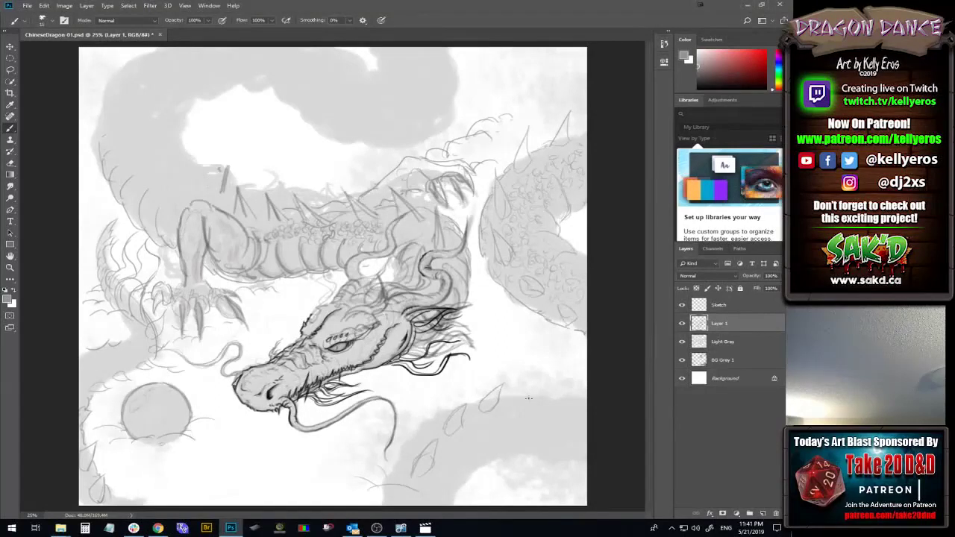
mouse_move(522, 397)
mouse_down()
mouse_move(538, 382)
mouse_move(534, 401)
mouse_move(535, 387)
mouse_move(518, 402)
mouse_move(532, 383)
mouse_move(537, 402)
mouse_move(544, 376)
mouse_move(525, 387)
mouse_move(542, 378)
mouse_move(523, 401)
mouse_up()
drag(390, 468, 409, 440)
mouse_move(455, 490)
mouse_down()
mouse_move(482, 480)
mouse_move(434, 491)
mouse_move(468, 496)
mouse_move(440, 492)
mouse_up()
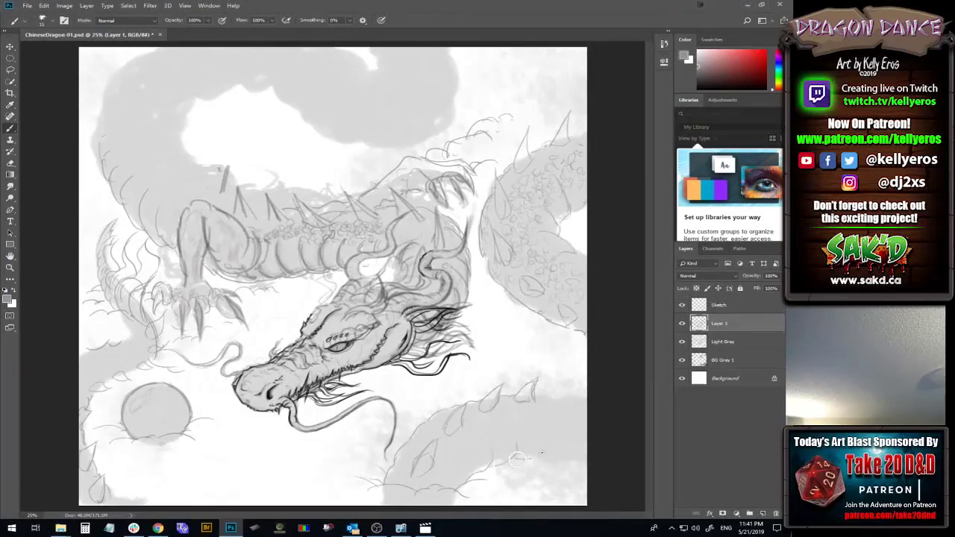
- Finish the lower coil's underside and spines, fill it with small scales, and undo the unwanted strokes
drag(542, 458, 564, 451)
mouse_move(553, 401)
mouse_down()
mouse_move(587, 380)
mouse_move(553, 397)
mouse_up()
drag(477, 405, 469, 409)
mouse_move(499, 436)
mouse_down()
mouse_move(510, 448)
mouse_move(530, 431)
mouse_move(475, 437)
mouse_move(464, 421)
mouse_up()
key(ctrl+z)
key(ctrl+z)
key(ctrl+z)
key(ctrl+z)
key(ctrl+z)
key(ctrl+z)
key(ctrl+z)
right_click(391, 464)
key(Escape)
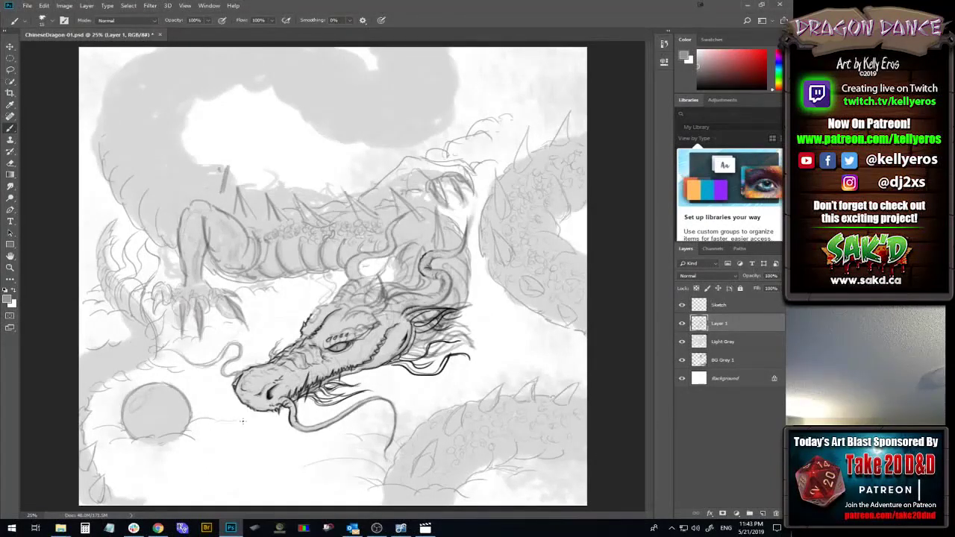
key(ctrl+alt)
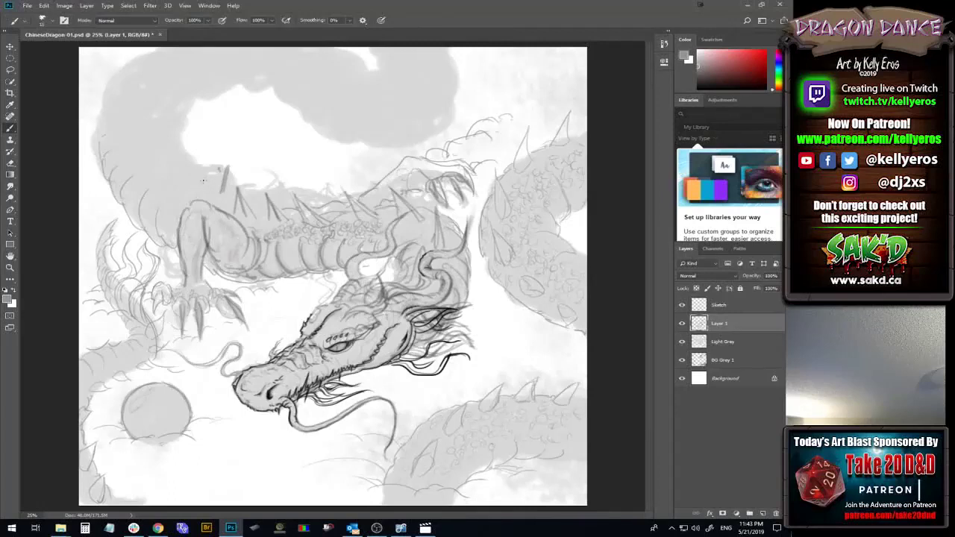
- Redraw the back spines above the front leg and add short strokes around the horns
mouse_move(203, 182)
mouse_down()
mouse_move(216, 158)
mouse_move(217, 195)
mouse_up()
mouse_move(246, 194)
mouse_down()
mouse_move(273, 218)
mouse_move(271, 193)
mouse_move(282, 217)
mouse_up()
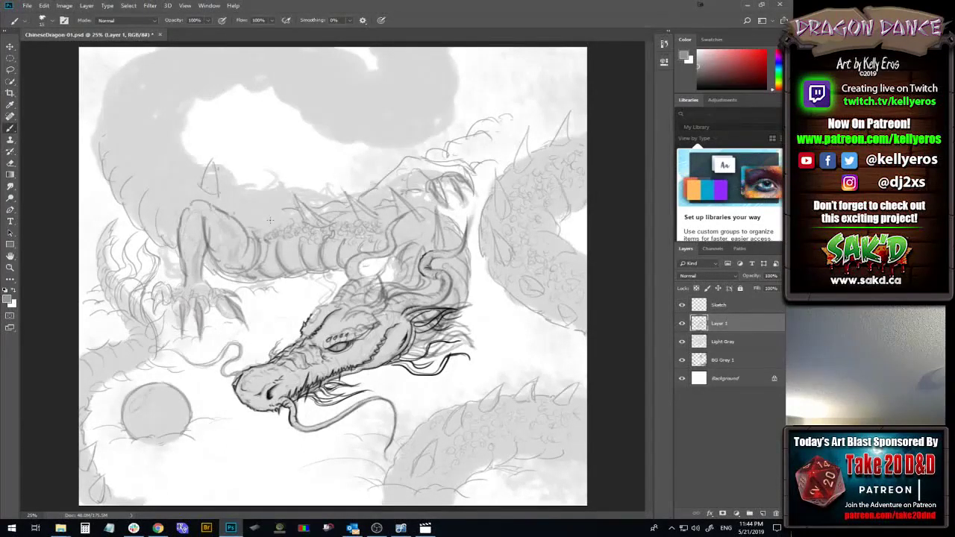
mouse_move(260, 216)
mouse_down()
mouse_move(265, 191)
mouse_move(281, 217)
mouse_up()
mouse_move(233, 197)
mouse_down()
mouse_move(237, 177)
mouse_move(245, 200)
mouse_move(237, 178)
mouse_up()
drag(431, 295, 434, 307)
drag(365, 274, 370, 278)
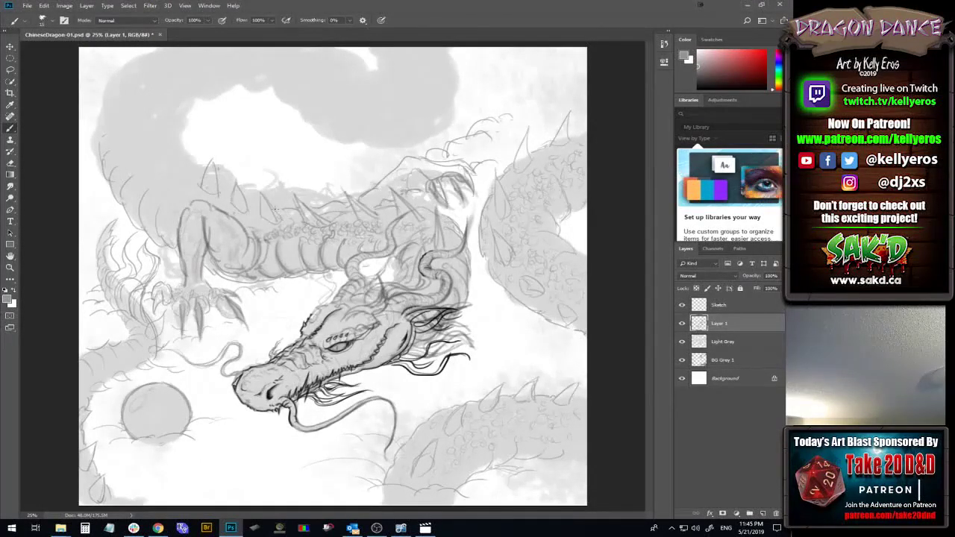
- Hatch the fin membrane between the spines along the dragon's back up to the neck
mouse_move(278, 210)
mouse_down()
mouse_move(305, 221)
mouse_move(338, 206)
mouse_up()
drag(337, 223, 354, 207)
drag(353, 227, 376, 204)
drag(379, 220, 396, 200)
mouse_move(394, 216)
mouse_down()
mouse_move(401, 203)
mouse_move(427, 203)
mouse_up()
drag(425, 235, 430, 219)
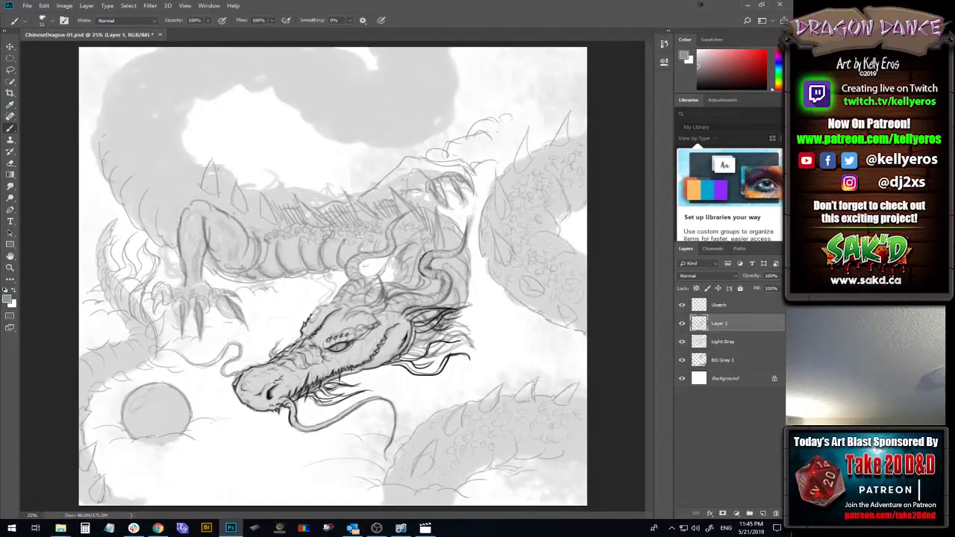
- Continue the fin hatching down the neck around the horns, and sketch loose strands between the mane and the neighbouring coil
drag(441, 247, 439, 232)
mouse_move(392, 271)
mouse_down()
mouse_move(388, 284)
mouse_move(406, 267)
mouse_up()
drag(340, 293, 351, 306)
mouse_move(481, 315)
mouse_down()
mouse_move(508, 283)
mouse_move(472, 292)
mouse_move(483, 276)
mouse_move(504, 279)
mouse_move(479, 288)
mouse_up()
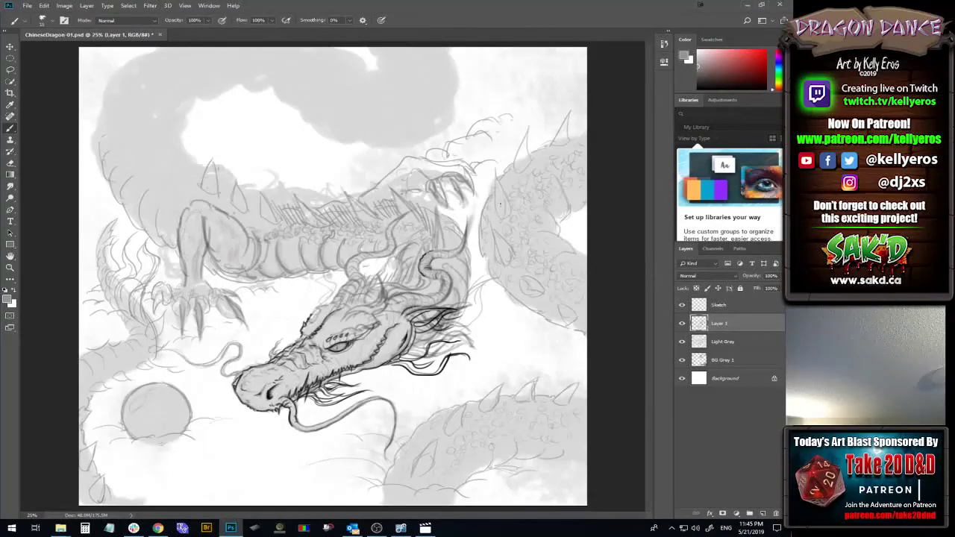
- Hatch the fin between the spines of the scaled coil behind the head and between the spines above the front leg
mouse_move(503, 231)
mouse_down()
mouse_move(499, 196)
mouse_move(495, 204)
mouse_move(496, 217)
mouse_move(510, 157)
mouse_move(565, 119)
mouse_up()
drag(575, 176, 580, 169)
mouse_move(571, 134)
mouse_down()
mouse_move(572, 120)
mouse_move(583, 121)
mouse_up()
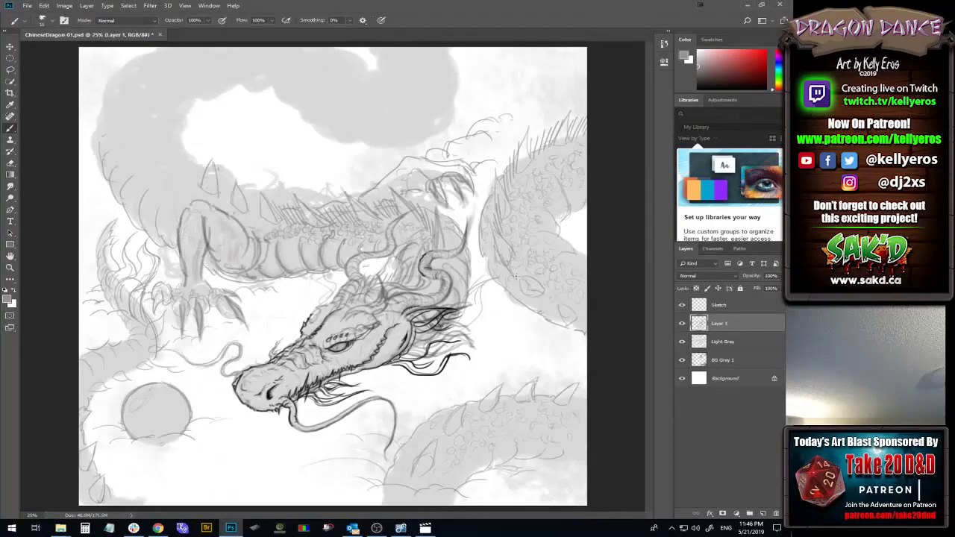
mouse_move(520, 273)
mouse_down()
mouse_move(518, 291)
mouse_move(509, 268)
mouse_up()
mouse_move(524, 272)
mouse_down()
mouse_move(505, 264)
mouse_move(566, 310)
mouse_move(553, 304)
mouse_up()
mouse_move(244, 201)
mouse_down()
mouse_move(265, 222)
mouse_move(248, 154)
mouse_move(220, 173)
mouse_move(216, 196)
mouse_move(211, 165)
mouse_move(231, 204)
mouse_up()
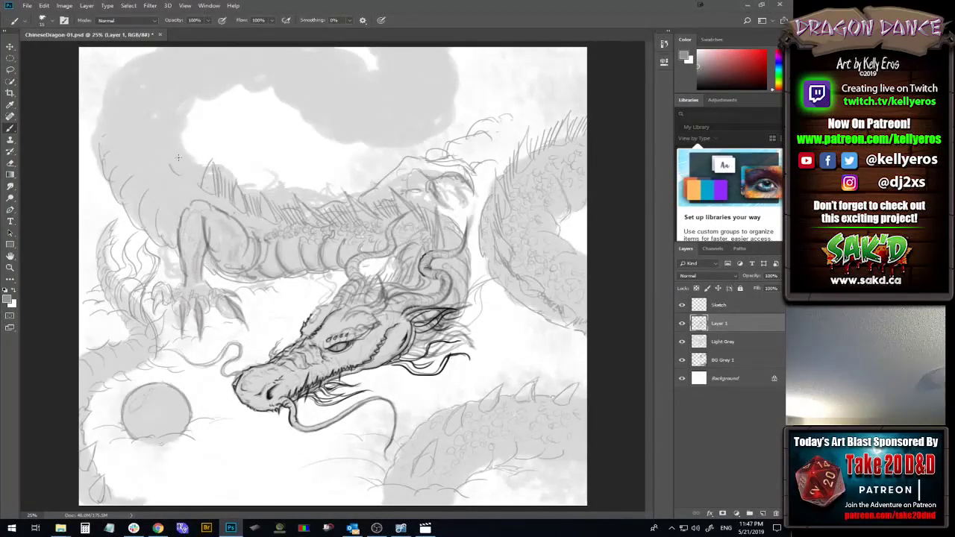
- Sketch a row of spines along the upper bend of the body and outline the bend's outer and inner contours
mouse_move(170, 163)
mouse_down()
mouse_move(175, 142)
mouse_move(181, 173)
mouse_move(176, 142)
mouse_move(156, 122)
mouse_move(159, 138)
mouse_move(164, 110)
mouse_move(163, 133)
mouse_up()
mouse_move(153, 100)
mouse_down()
mouse_move(170, 75)
mouse_move(160, 101)
mouse_move(170, 78)
mouse_move(162, 84)
mouse_move(173, 78)
mouse_move(158, 99)
mouse_move(198, 55)
mouse_move(209, 53)
mouse_move(182, 71)
mouse_move(215, 53)
mouse_up()
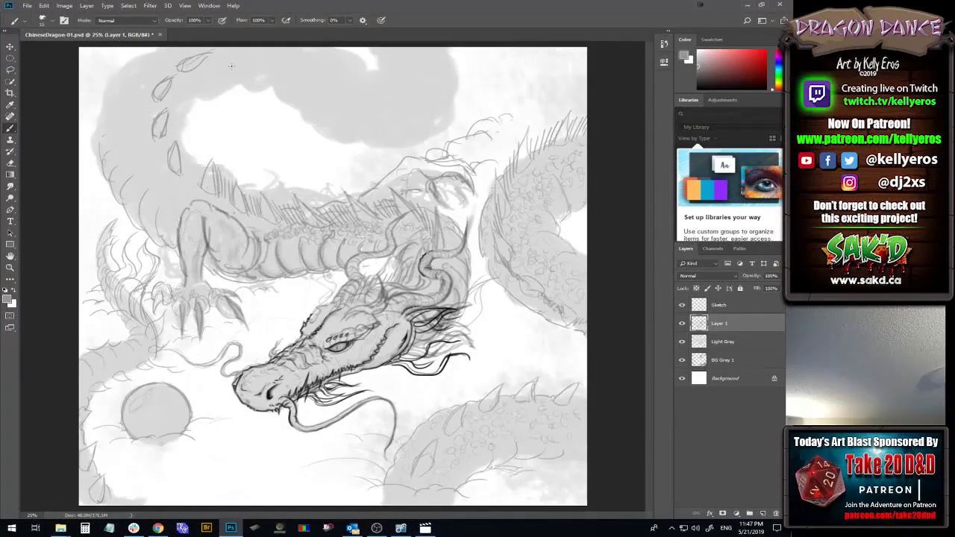
mouse_move(98, 131)
mouse_down()
mouse_move(106, 95)
mouse_move(164, 47)
mouse_up()
mouse_move(193, 112)
mouse_down()
mouse_move(186, 106)
mouse_move(187, 155)
mouse_move(207, 167)
mouse_up()
mouse_move(202, 97)
mouse_down()
mouse_move(214, 77)
mouse_move(221, 91)
mouse_move(241, 76)
mouse_up()
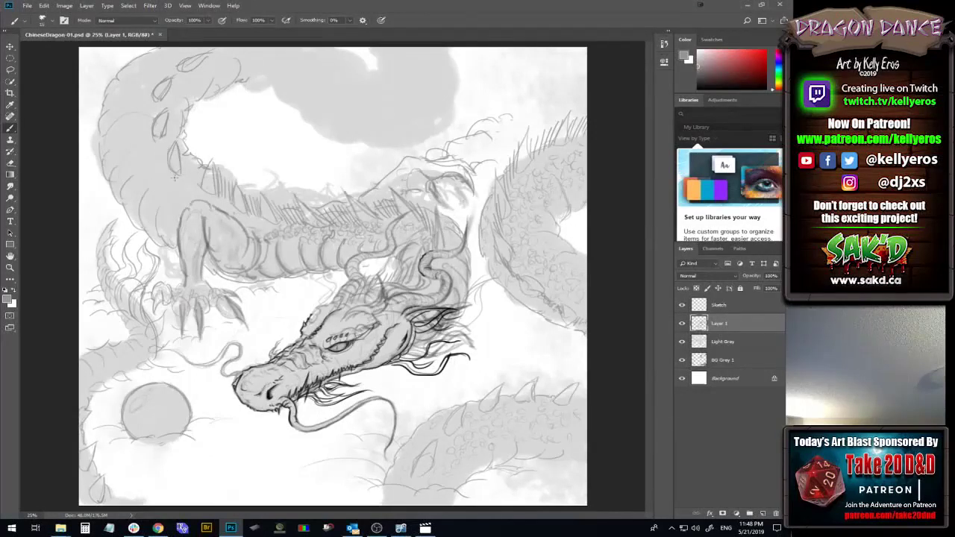
- Hatch the fin membrane between the spines around the upper bend of the body
mouse_move(188, 155)
mouse_down()
mouse_move(186, 182)
mouse_move(206, 189)
mouse_up()
mouse_move(167, 142)
mouse_down()
mouse_move(164, 129)
mouse_move(175, 160)
mouse_up()
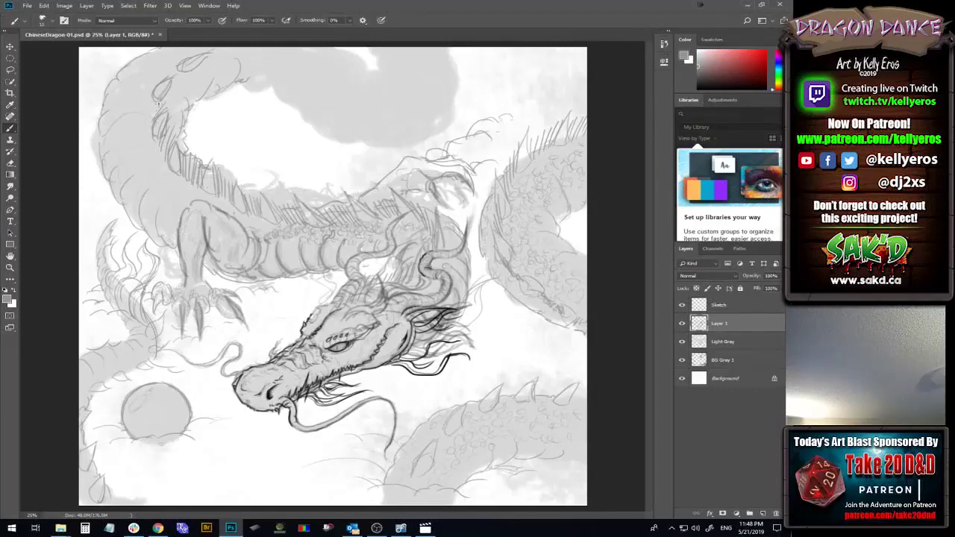
drag(155, 109, 164, 91)
drag(184, 67, 189, 65)
key(ctrl)
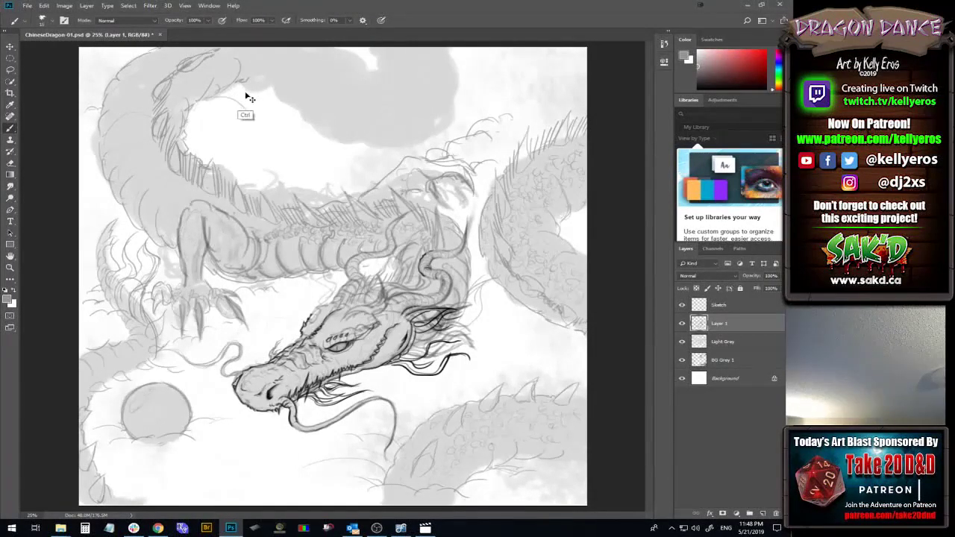
- Sketch cloud curls inside the upper bend and across the grey coil beside it
mouse_move(232, 92)
mouse_down()
mouse_move(257, 85)
mouse_move(288, 99)
mouse_move(258, 76)
mouse_up()
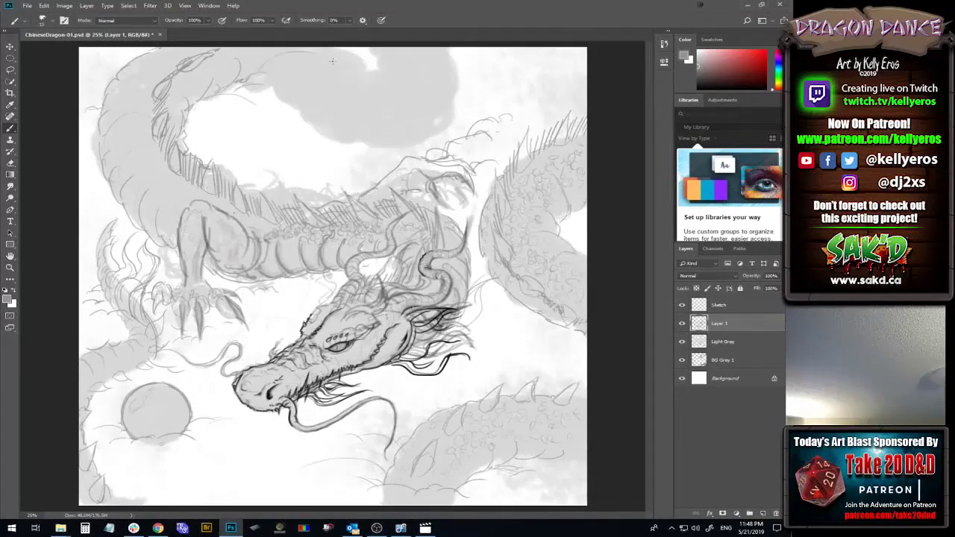
key(ctrl)
drag(333, 56, 277, 58)
mouse_move(326, 135)
mouse_down()
mouse_move(286, 108)
mouse_move(309, 97)
mouse_move(298, 106)
mouse_move(292, 89)
mouse_move(268, 78)
mouse_up()
- Sketch three spines on the uppermost coil, following its inner curve
drag(324, 66, 346, 76)
mouse_move(376, 77)
mouse_down()
mouse_move(370, 103)
mouse_move(378, 103)
mouse_up()
drag(340, 75, 349, 67)
mouse_move(413, 73)
mouse_down()
mouse_move(405, 91)
mouse_move(417, 69)
mouse_move(419, 89)
mouse_up()
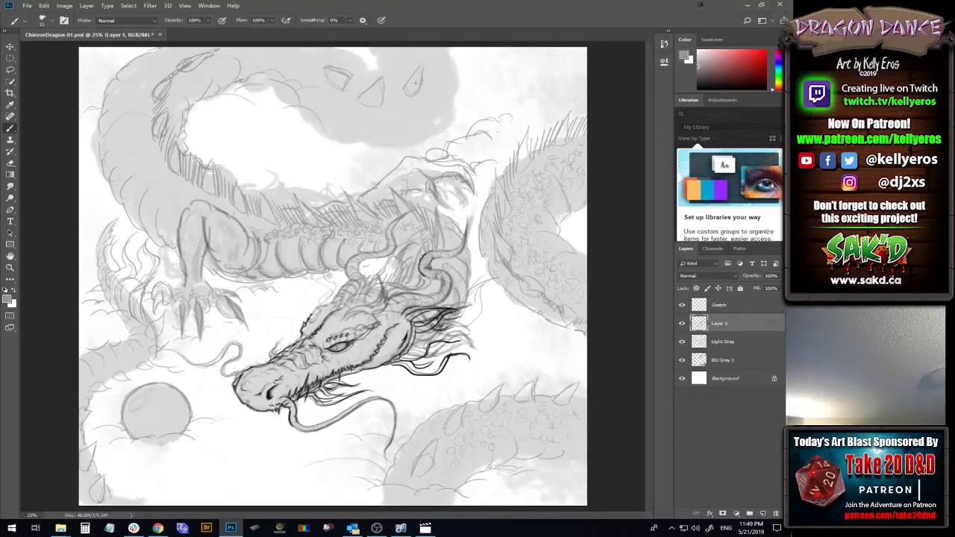
- Hatch the fin between the uppermost coil's spines, outline its lower contour with cloud curls, and save the file
mouse_move(388, 80)
mouse_down()
mouse_move(383, 103)
mouse_move(409, 78)
mouse_move(405, 91)
mouse_move(420, 67)
mouse_up()
mouse_move(426, 66)
mouse_down()
mouse_move(412, 93)
mouse_move(446, 123)
mouse_up()
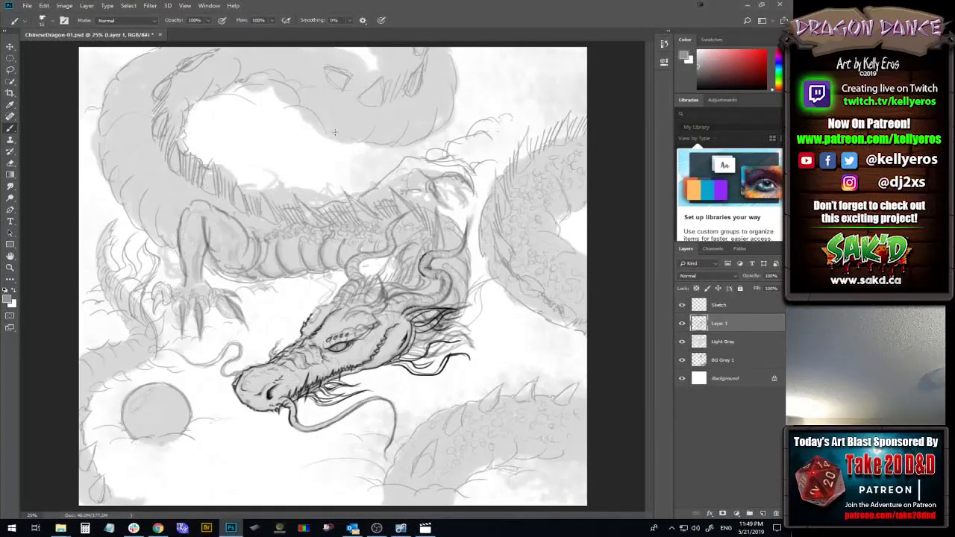
drag(331, 133, 381, 130)
key(ctrl+s)
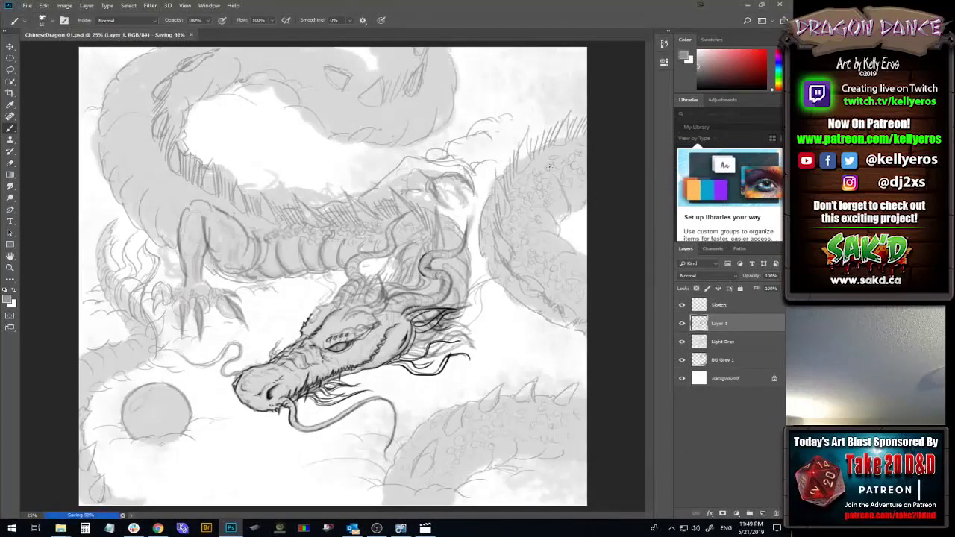
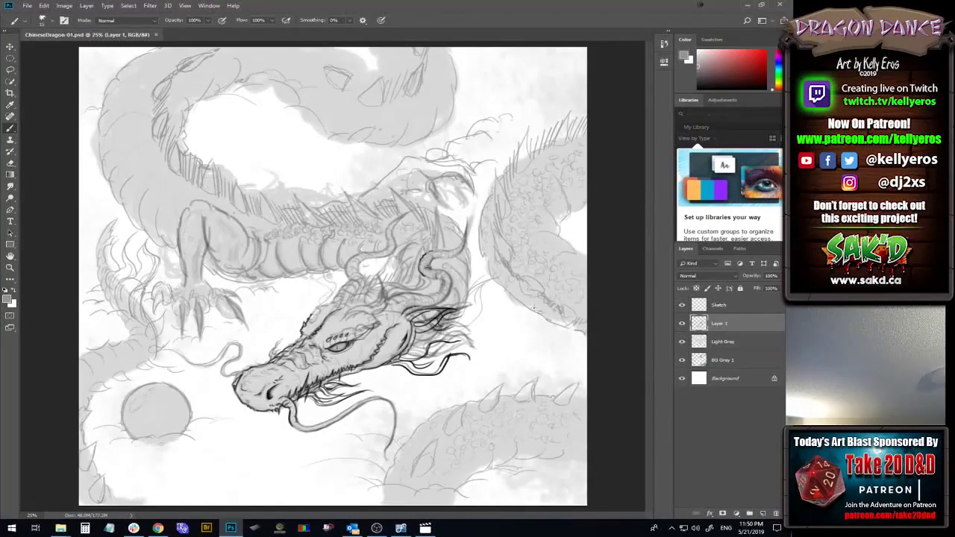
click(503, 326)
mouse_move(503, 290)
mouse_down()
mouse_move(502, 330)
mouse_move(528, 348)
mouse_move(504, 337)
mouse_up()
mouse_move(494, 294)
mouse_down()
mouse_move(496, 345)
mouse_move(500, 323)
mouse_up()
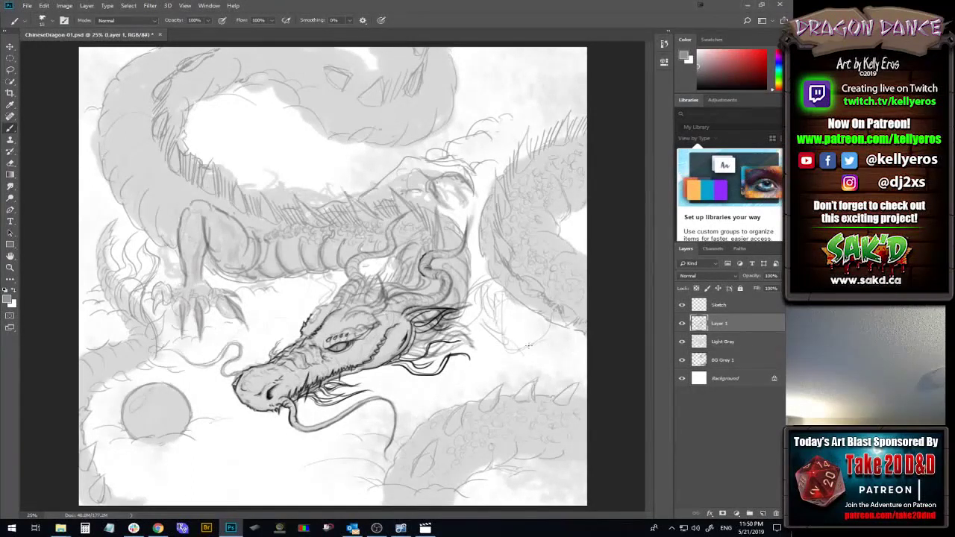
mouse_move(556, 198)
mouse_down()
mouse_move(573, 250)
mouse_move(573, 224)
mouse_move(572, 240)
mouse_up()
key(ctrl+z)
key(ctrl+z)
key(ctrl+z)
key(ctrl+z)
key(ctrl+z)
key(ctrl+z)
key(ctrl+z)
key(ctrl+z)
key(ctrl+z)
key(ctrl+z)
key(ctrl+z)
key(ctrl+z)
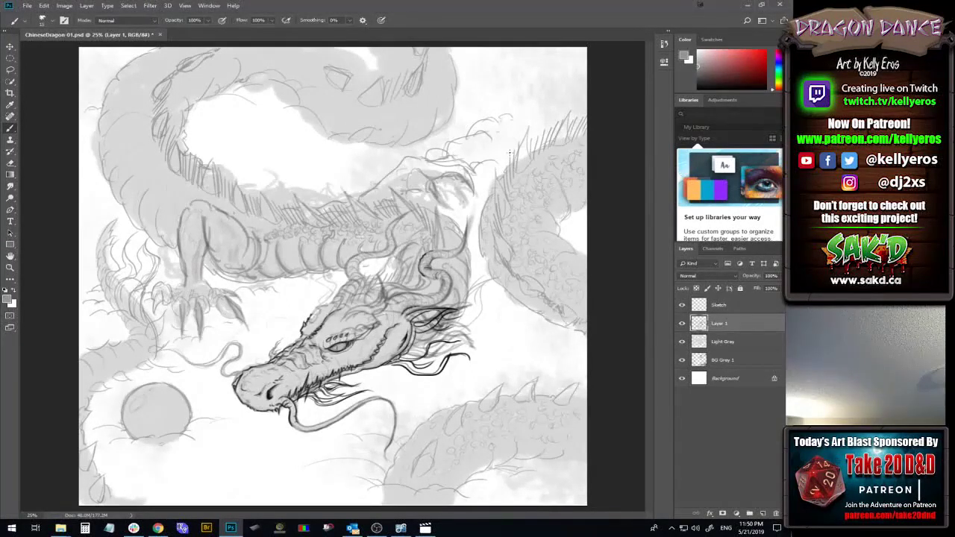
- Sketch a tall, rounded limb shape rising behind the spines of the scaled coil, next to the clouds
mouse_move(519, 144)
mouse_down()
mouse_move(498, 172)
mouse_move(491, 168)
mouse_move(533, 112)
mouse_move(505, 138)
mouse_move(546, 96)
mouse_move(543, 138)
mouse_up()
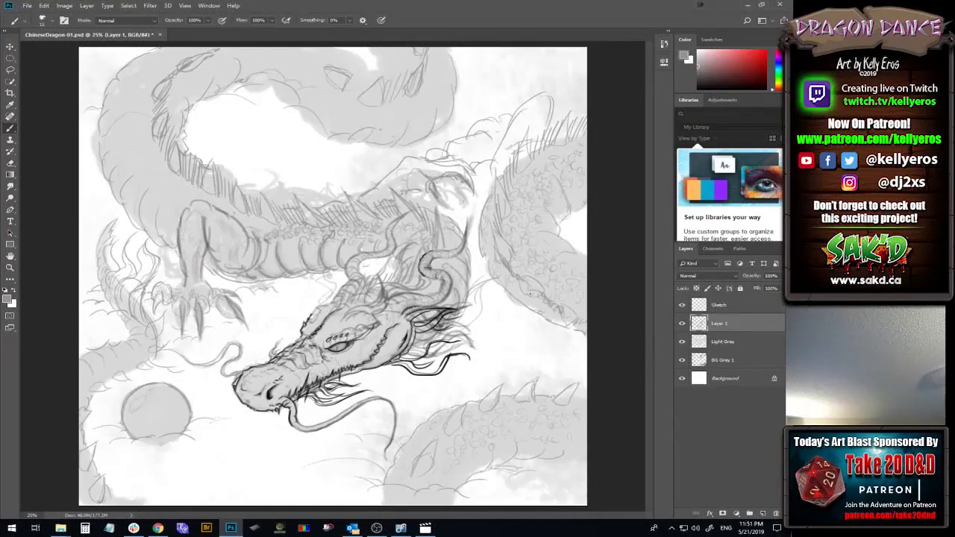
- Scale the Sketch, Layer 1, Light Grey and BG Grey 1 layers down together to about 93%
click(741, 307)
shift+click(735, 361)
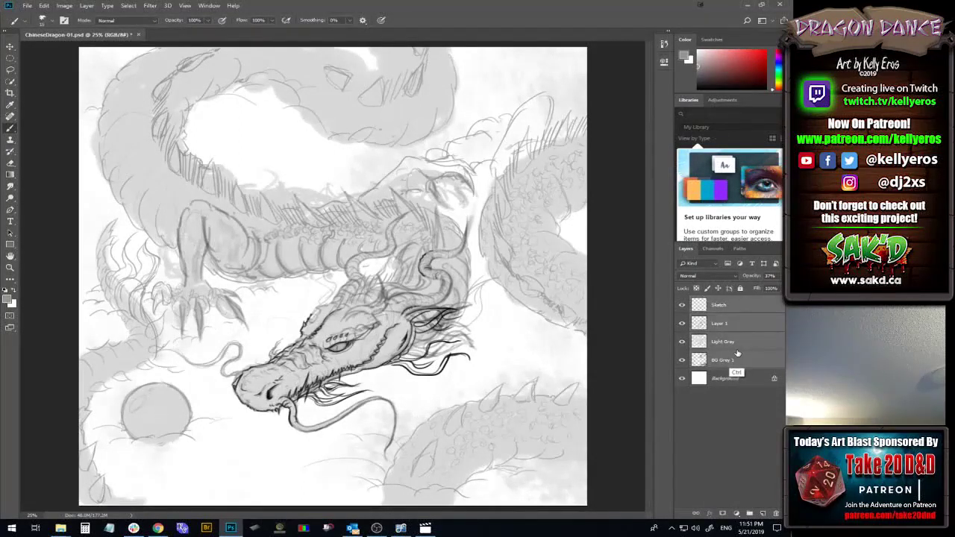
key(ctrl+t)
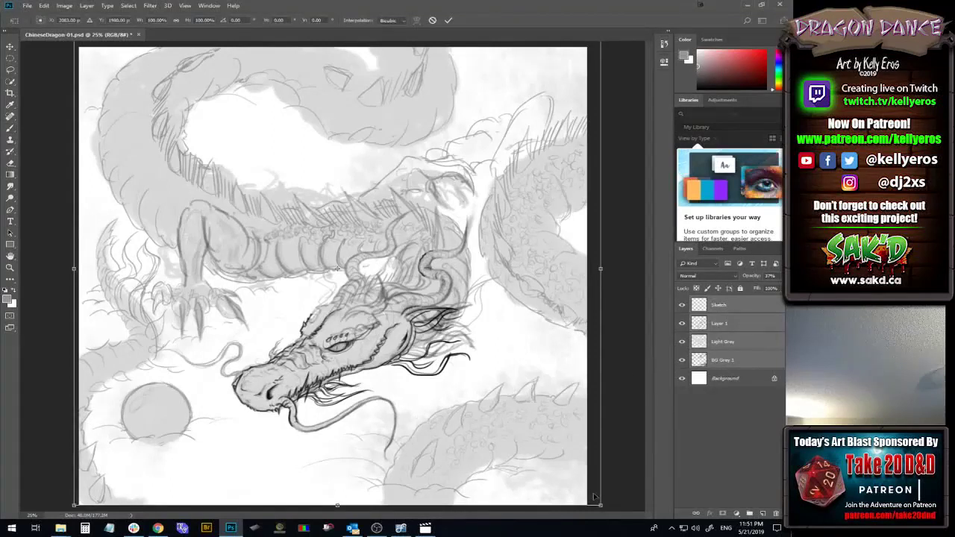
drag(597, 506, 564, 471)
key(Return)
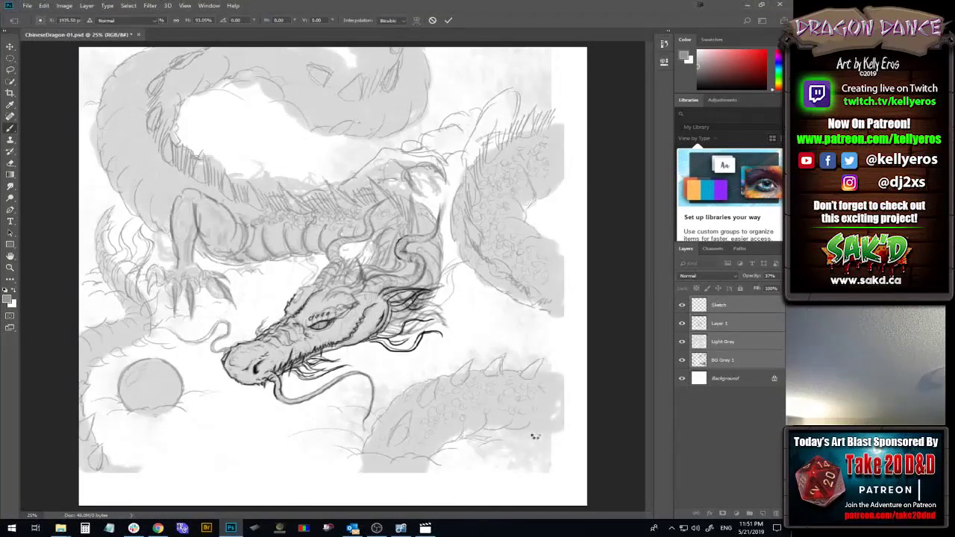
- Move the scaled artwork down to the canvas's lower edge, leaving empty space above the dragon
key(v)
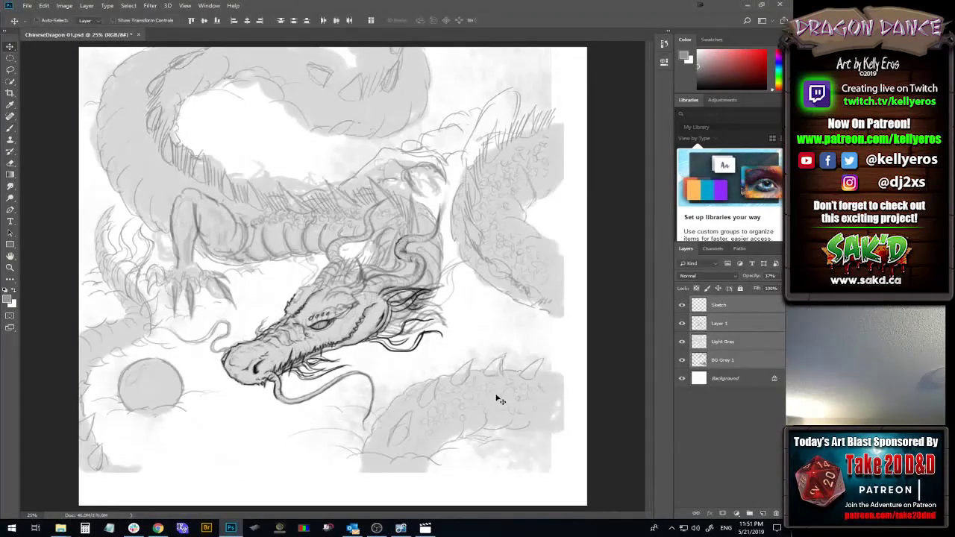
drag(492, 391, 470, 424)
right_click(504, 426)
click(501, 427)
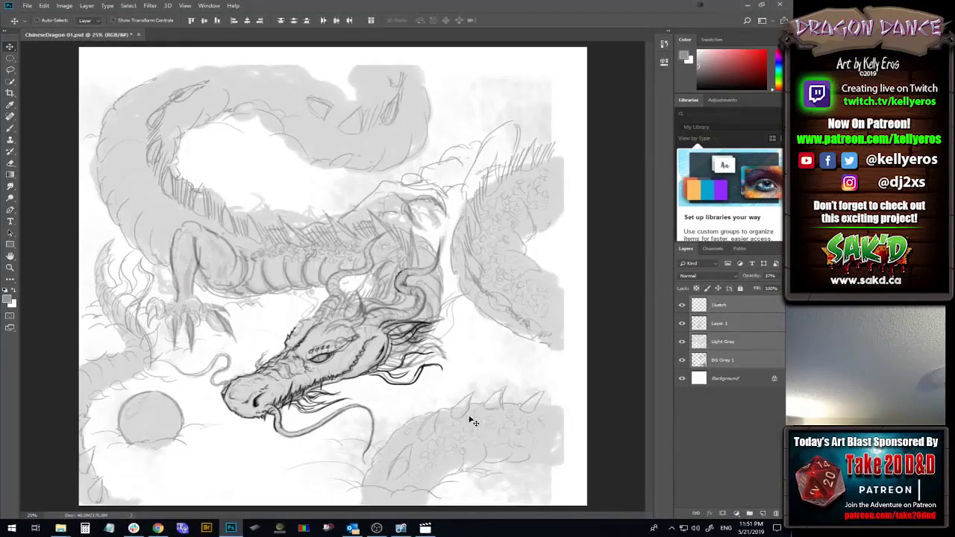
- Hide and show the Light Grey layer to check its contents, and make Layer 1 active again
click(742, 326)
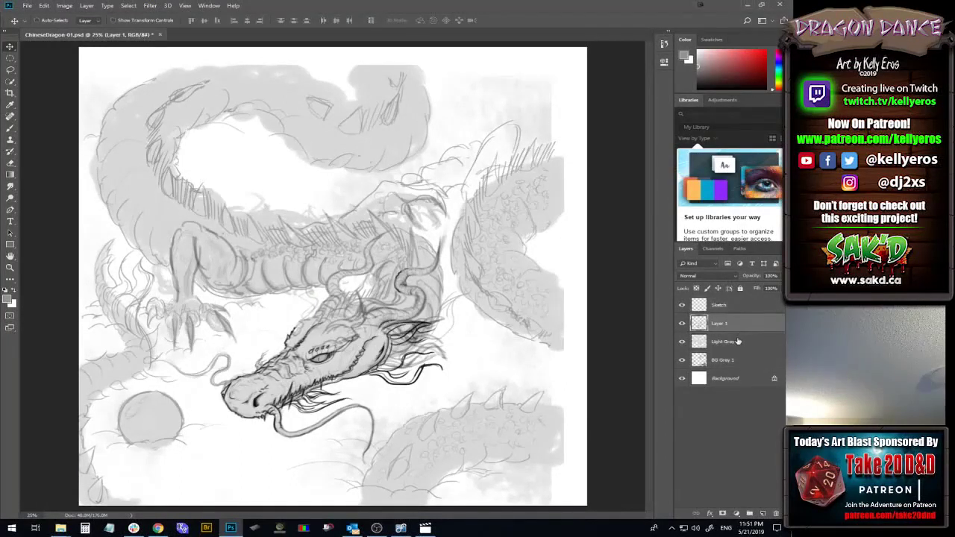
click(739, 341)
click(681, 343)
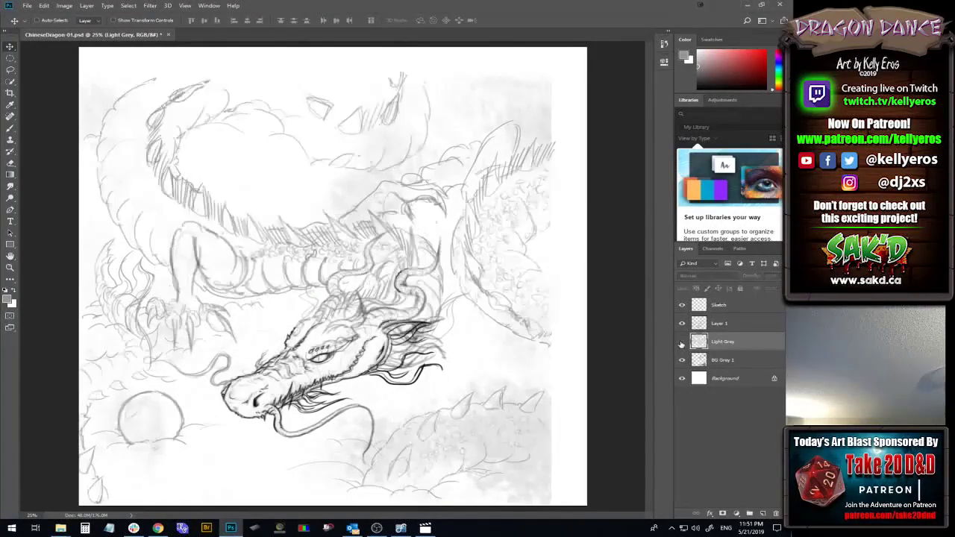
click(682, 342)
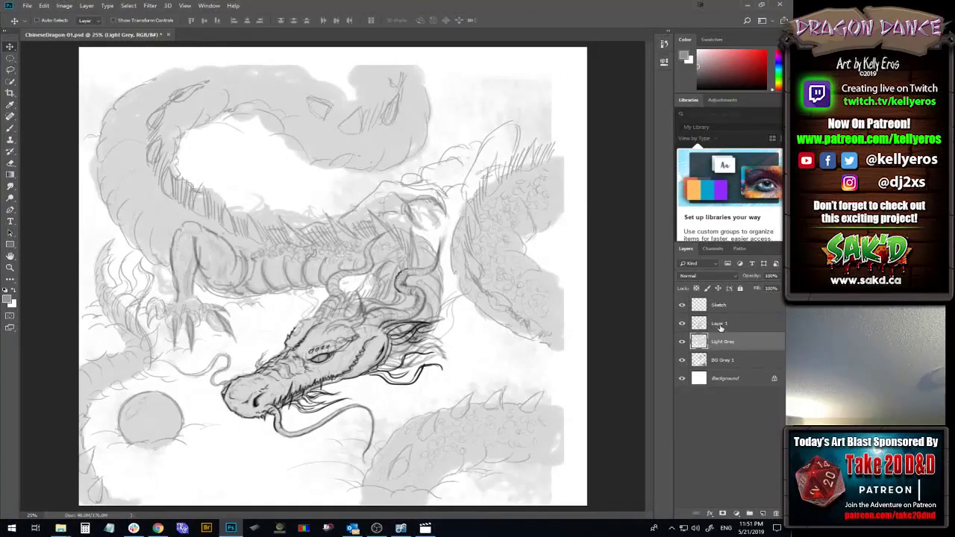
click(728, 323)
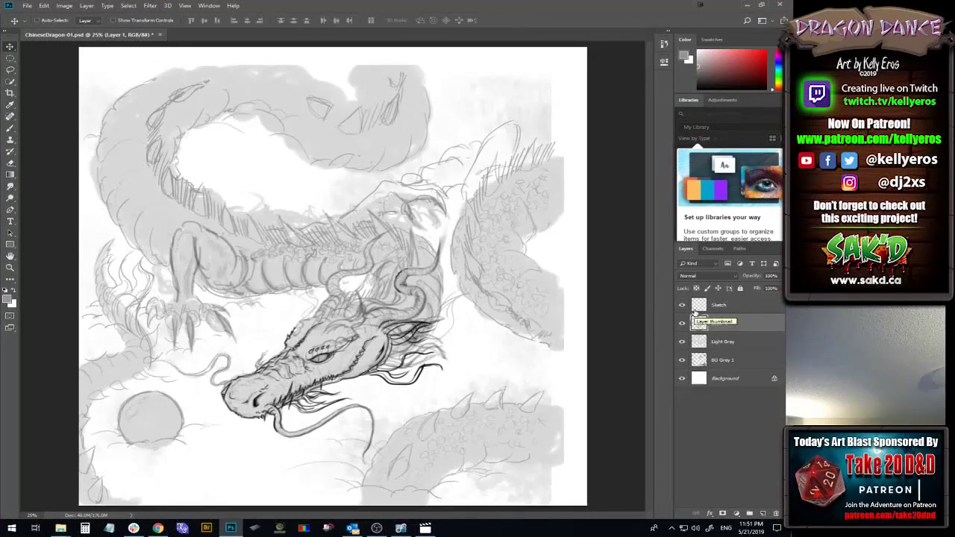
- Sketch the inner curve of the scaled right-hand coil with the Brush on Layer 1, bending the body around its open gap
key(b)
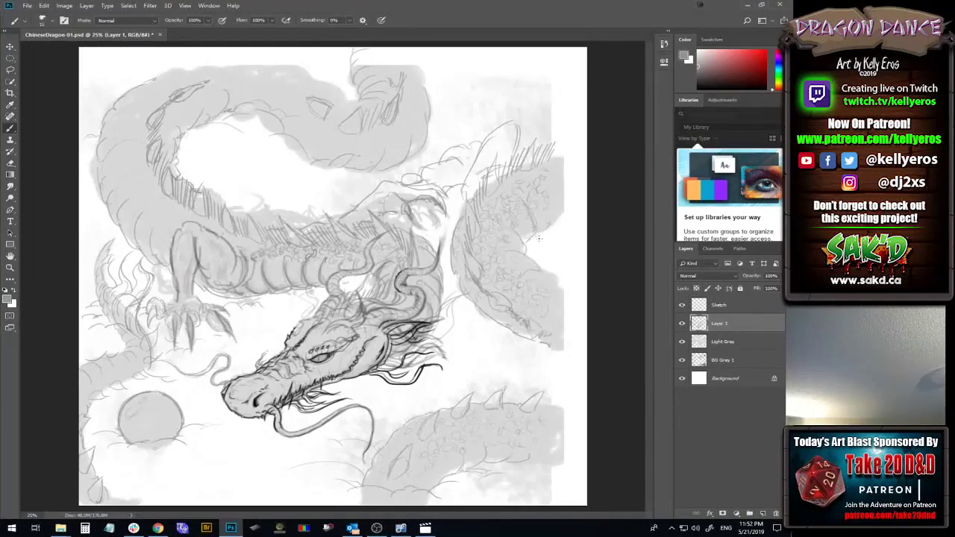
drag(532, 203, 551, 241)
mouse_move(537, 281)
mouse_down()
mouse_move(530, 213)
mouse_move(550, 241)
mouse_move(552, 281)
mouse_up()
drag(515, 247, 547, 265)
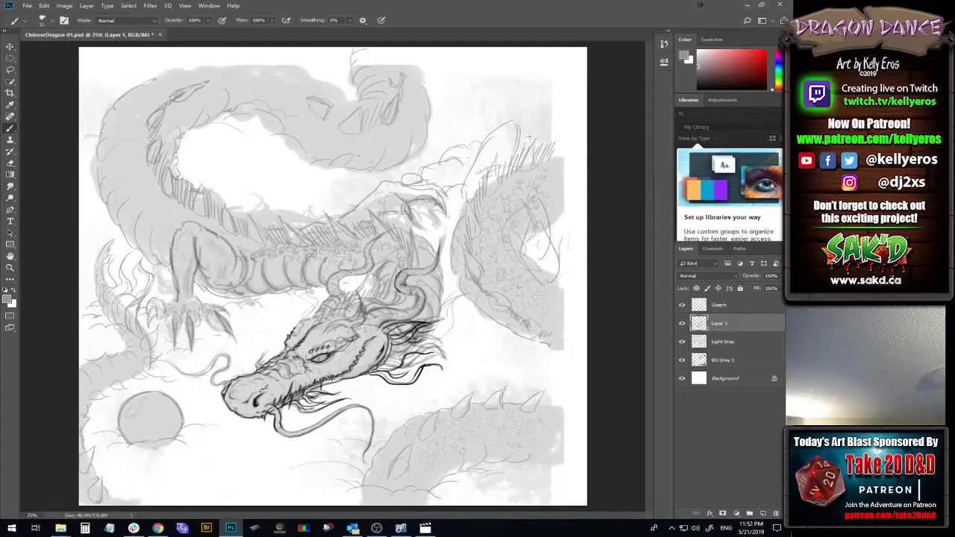
- Sketch longer overlapping spines along the back of the right-hand coil and add more strokes to the limb rising behind them
mouse_move(522, 152)
mouse_down()
mouse_move(531, 141)
mouse_move(563, 142)
mouse_move(543, 148)
mouse_move(532, 136)
mouse_up()
drag(535, 137, 545, 135)
mouse_move(547, 142)
mouse_down()
mouse_move(560, 133)
mouse_move(549, 134)
mouse_up()
mouse_move(520, 149)
mouse_down()
mouse_move(497, 124)
mouse_move(481, 144)
mouse_move(468, 199)
mouse_move(509, 137)
mouse_move(512, 165)
mouse_up()
mouse_move(495, 179)
mouse_down()
mouse_move(474, 194)
mouse_move(520, 130)
mouse_up()
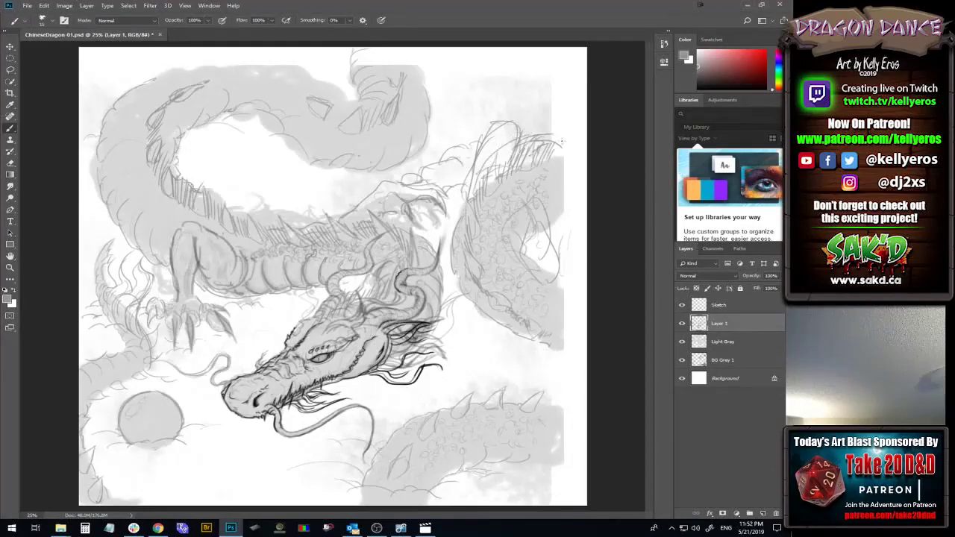
- Extend the right-hand coil to the canvas's edge with sweeping contour curves and a rounded shape at its lower end
drag(544, 175, 574, 215)
drag(561, 161, 569, 188)
mouse_move(573, 191)
mouse_down()
mouse_move(528, 254)
mouse_move(522, 210)
mouse_move(542, 187)
mouse_up()
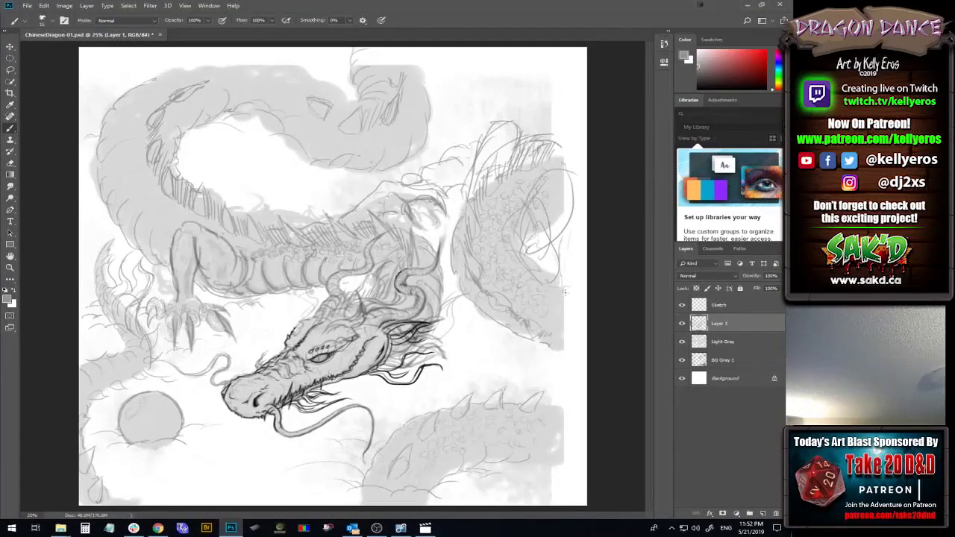
mouse_move(566, 265)
mouse_down()
mouse_move(570, 282)
mouse_move(575, 266)
mouse_move(564, 256)
mouse_move(580, 230)
mouse_move(574, 254)
mouse_move(583, 221)
mouse_move(583, 278)
mouse_move(565, 295)
mouse_move(545, 290)
mouse_up()
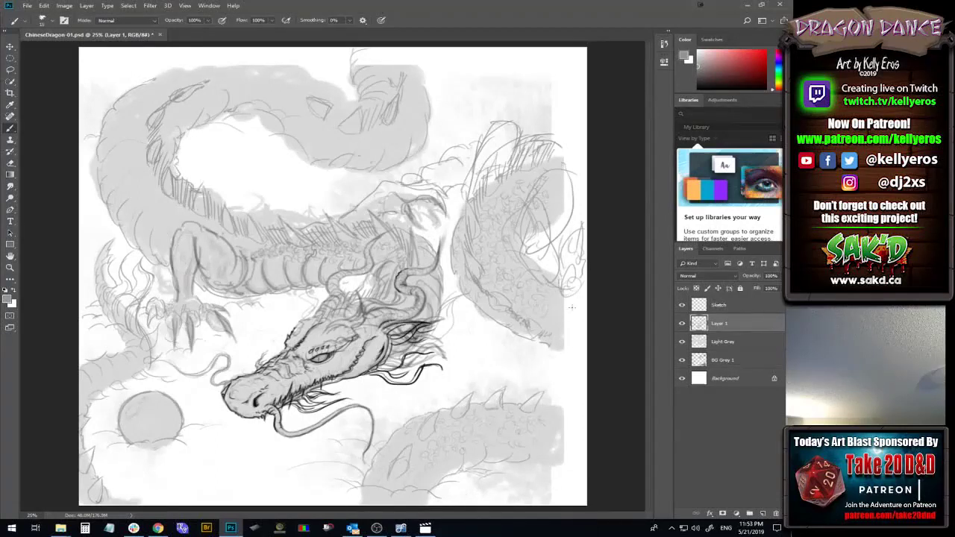
mouse_move(565, 358)
mouse_down()
mouse_move(567, 291)
mouse_move(578, 298)
mouse_move(564, 354)
mouse_move(556, 344)
mouse_move(579, 373)
mouse_move(571, 367)
mouse_move(578, 353)
mouse_move(563, 344)
mouse_move(572, 368)
mouse_up()
drag(526, 323, 533, 345)
drag(486, 294, 508, 317)
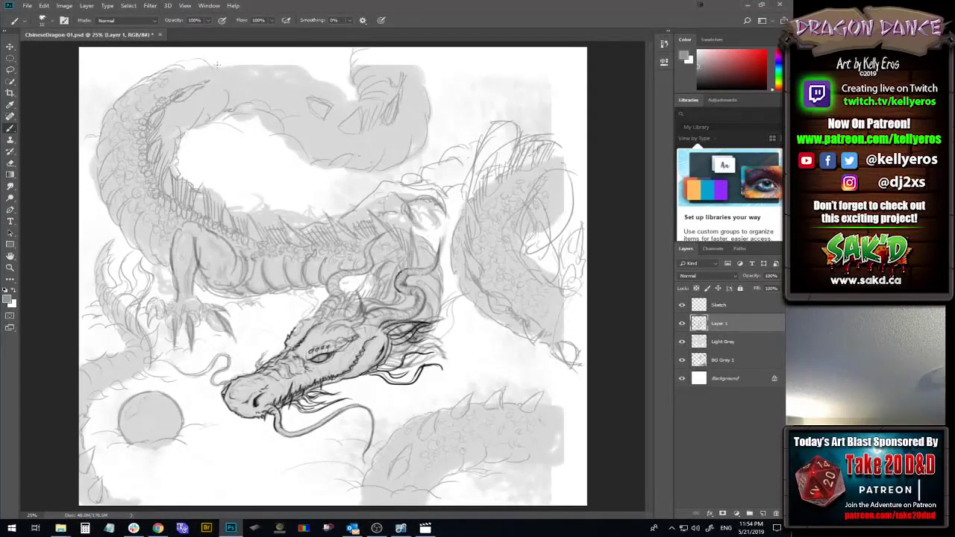
- Sketch pointed spines with a hatched fin between them along the back of the upper coil
mouse_move(222, 73)
mouse_down()
mouse_move(289, 69)
mouse_move(273, 86)
mouse_move(303, 85)
mouse_move(276, 83)
mouse_move(306, 72)
mouse_move(287, 89)
mouse_move(313, 95)
mouse_move(280, 82)
mouse_move(302, 65)
mouse_up()
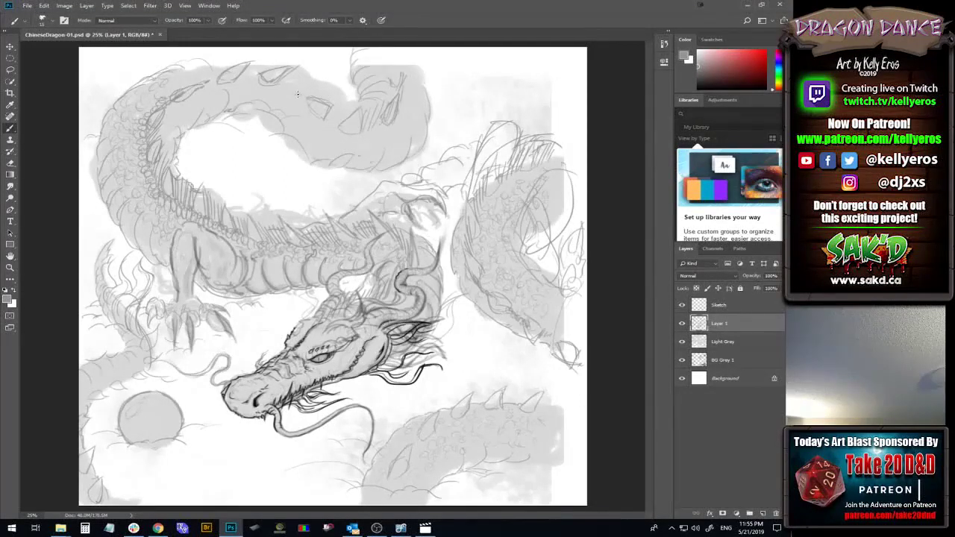
mouse_move(300, 96)
mouse_down()
mouse_move(324, 84)
mouse_move(322, 102)
mouse_move(302, 93)
mouse_move(313, 110)
mouse_move(309, 95)
mouse_move(333, 90)
mouse_move(327, 101)
mouse_move(377, 127)
mouse_move(337, 120)
mouse_move(356, 128)
mouse_move(339, 123)
mouse_move(368, 105)
mouse_move(361, 126)
mouse_move(400, 114)
mouse_move(323, 107)
mouse_move(335, 94)
mouse_move(337, 126)
mouse_up()
mouse_move(284, 81)
mouse_down()
mouse_move(276, 88)
mouse_move(297, 72)
mouse_move(299, 87)
mouse_move(313, 88)
mouse_up()
drag(240, 80, 281, 68)
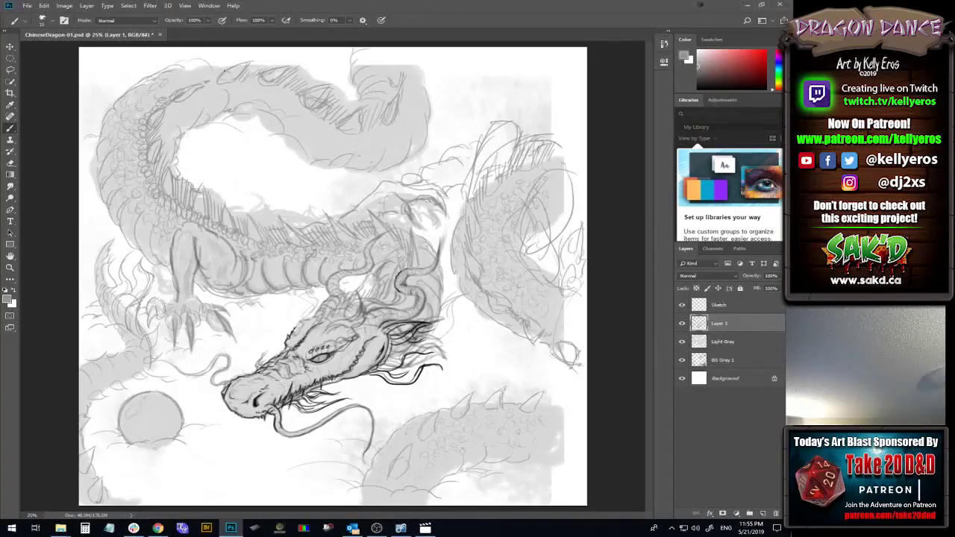
mouse_move(200, 90)
mouse_down()
mouse_move(237, 67)
mouse_move(220, 84)
mouse_move(226, 77)
mouse_up()
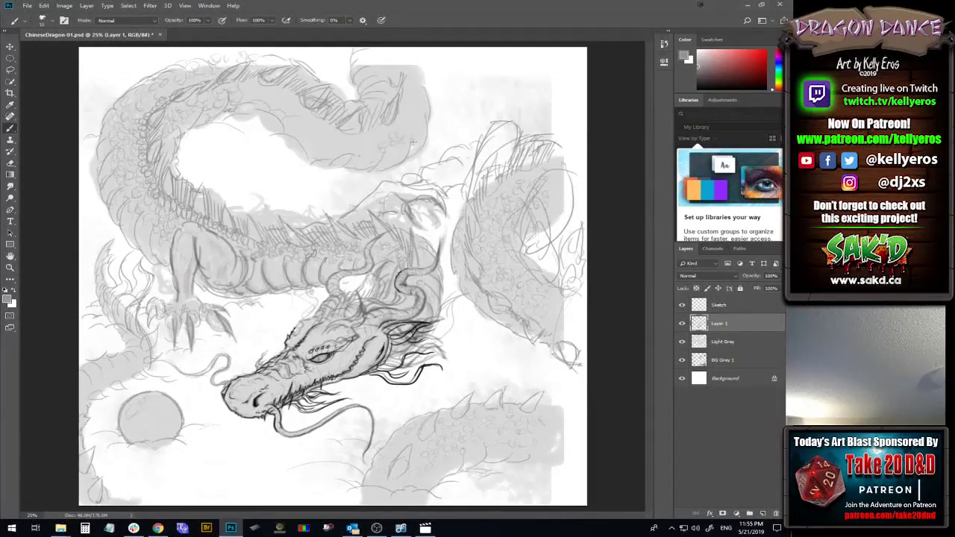
- Line the base of the upper coil's fin with a row of small round scales, up to where the body leaves the canvas
mouse_move(371, 130)
mouse_down()
mouse_move(395, 125)
mouse_move(400, 112)
mouse_up()
mouse_move(355, 135)
mouse_down()
mouse_move(340, 131)
mouse_move(388, 125)
mouse_up()
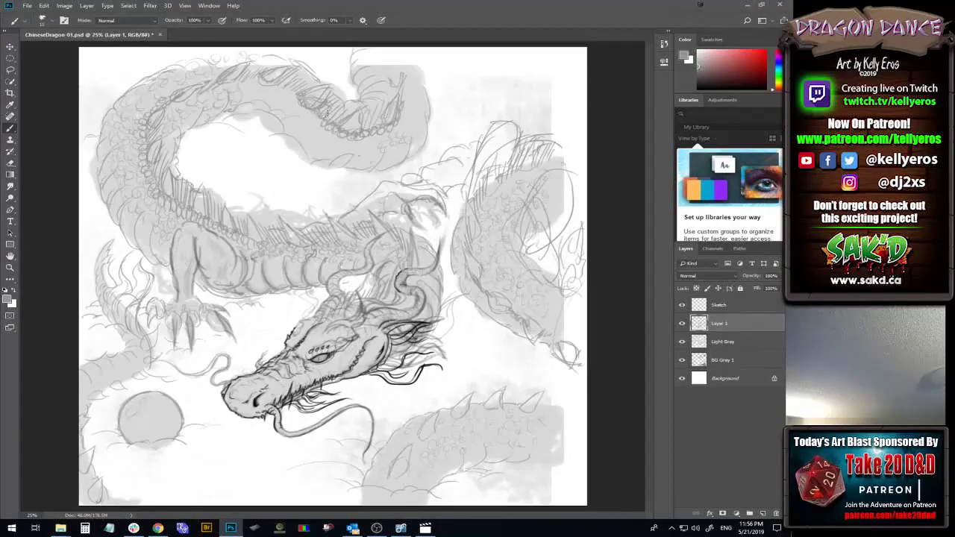
mouse_move(319, 112)
mouse_down()
mouse_move(298, 103)
mouse_move(303, 92)
mouse_move(290, 83)
mouse_move(285, 94)
mouse_move(268, 77)
mouse_move(225, 89)
mouse_move(264, 86)
mouse_up()
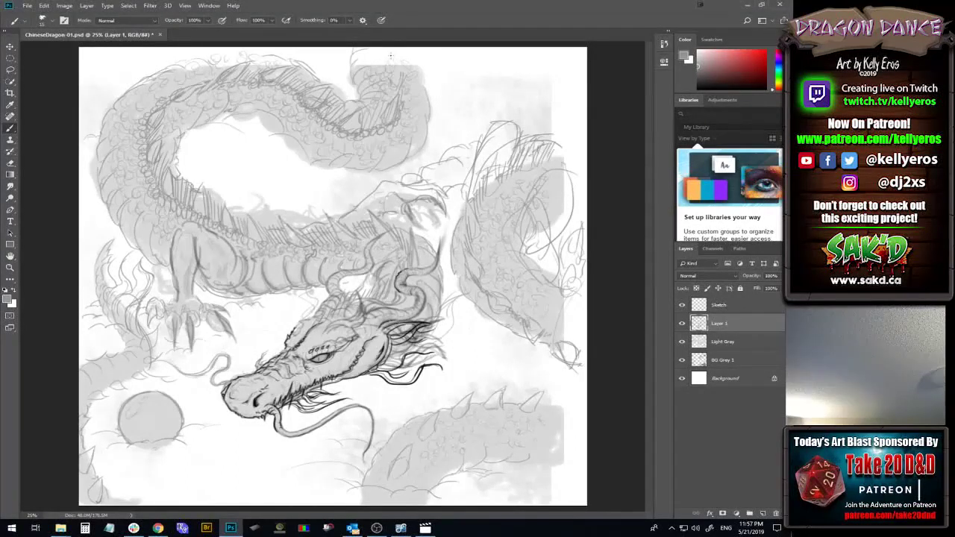
mouse_move(389, 76)
mouse_down()
mouse_move(400, 66)
mouse_move(402, 75)
mouse_up()
- Reshape the tall limb behind the right-hand coil with a higher pointed tip and darker contours down to the coil's edge
mouse_move(495, 157)
mouse_down()
mouse_move(470, 188)
mouse_move(473, 179)
mouse_up()
mouse_move(519, 146)
mouse_down()
mouse_move(482, 153)
mouse_move(474, 172)
mouse_up()
mouse_move(487, 139)
mouse_down()
mouse_move(478, 160)
mouse_move(515, 108)
mouse_move(525, 133)
mouse_move(520, 162)
mouse_up()
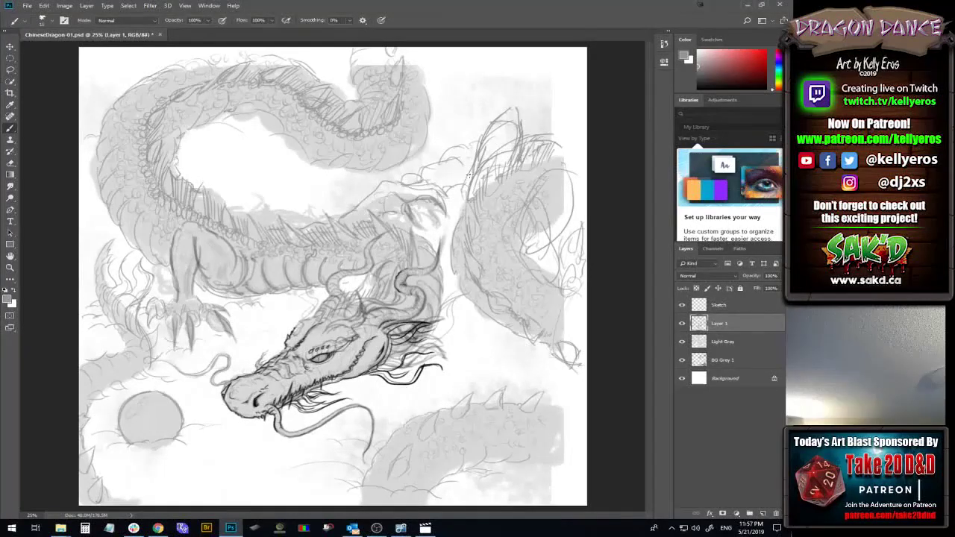
mouse_move(459, 148)
mouse_down()
mouse_move(469, 169)
mouse_move(456, 144)
mouse_move(483, 140)
mouse_move(454, 144)
mouse_move(503, 127)
mouse_up()
mouse_move(463, 171)
mouse_down()
mouse_move(455, 227)
mouse_move(473, 165)
mouse_move(453, 211)
mouse_move(466, 179)
mouse_move(458, 221)
mouse_up()
drag(464, 177, 458, 210)
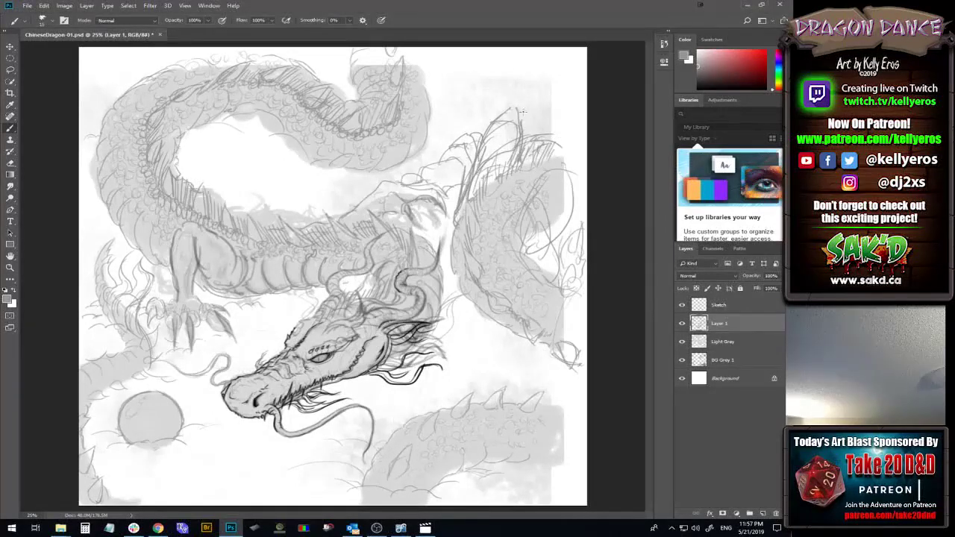
- Sketch more spines where the limb meets the right-hand coil and add sweeping curves around the coil's inner loop
mouse_move(491, 177)
mouse_down()
mouse_move(498, 158)
mouse_move(499, 185)
mouse_move(490, 195)
mouse_up()
mouse_move(521, 161)
mouse_down()
mouse_move(536, 142)
mouse_move(535, 170)
mouse_up()
mouse_move(466, 203)
mouse_down()
mouse_move(470, 235)
mouse_move(478, 236)
mouse_up()
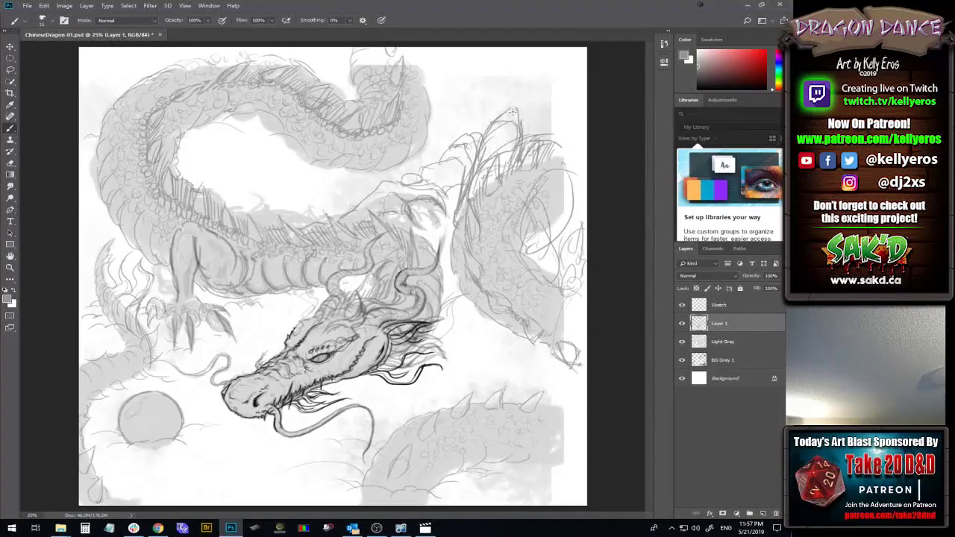
drag(504, 127, 493, 148)
mouse_move(526, 225)
mouse_down()
mouse_move(558, 201)
mouse_move(539, 201)
mouse_up()
drag(543, 201, 586, 185)
mouse_move(542, 254)
mouse_down()
mouse_move(586, 202)
mouse_move(522, 195)
mouse_move(536, 192)
mouse_move(513, 217)
mouse_move(548, 196)
mouse_up()
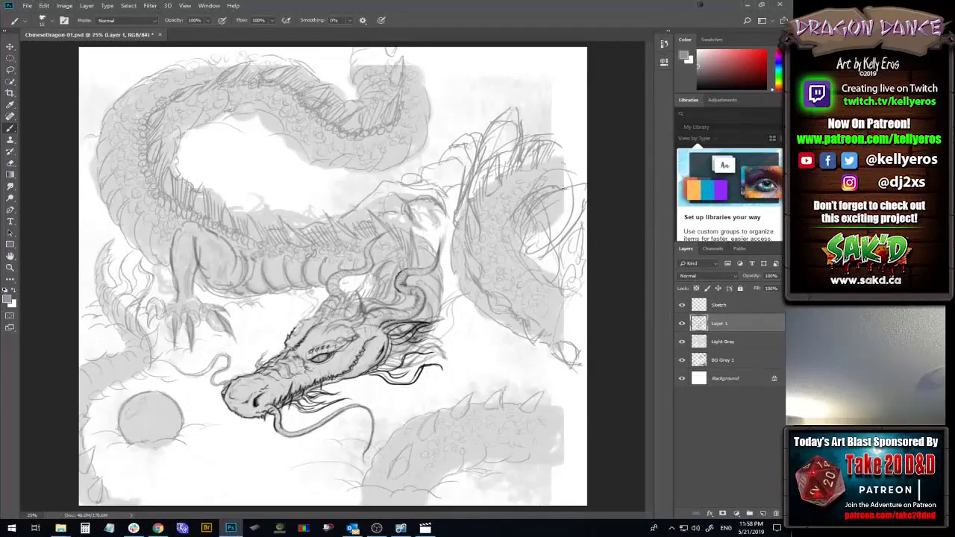
- Draw a row of small round scales beneath the right-hand coil's spines and add a last spine at the canvas's edge
mouse_move(514, 251)
mouse_down()
mouse_move(540, 258)
mouse_move(516, 253)
mouse_up()
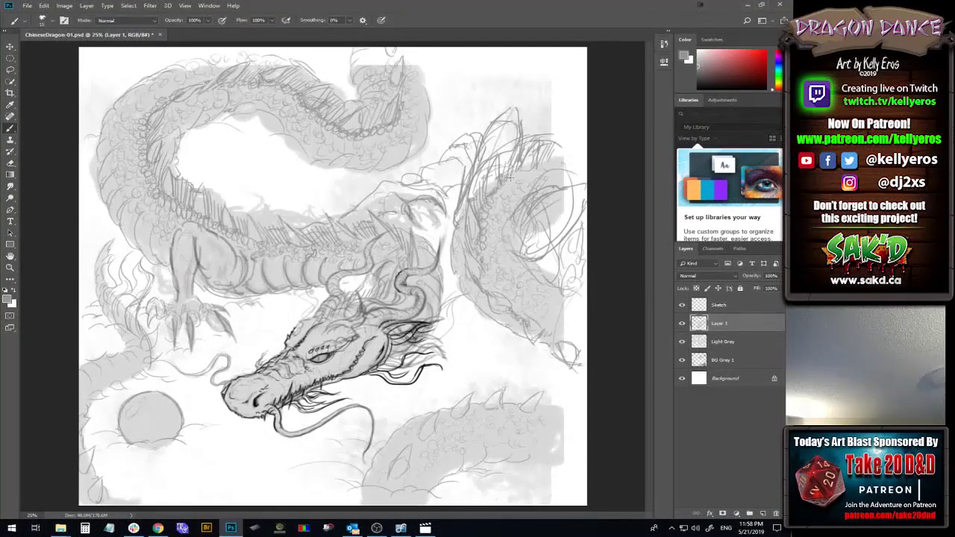
mouse_move(510, 178)
mouse_down()
mouse_move(505, 180)
mouse_move(549, 160)
mouse_up()
right_click(442, 83)
click(450, 100)
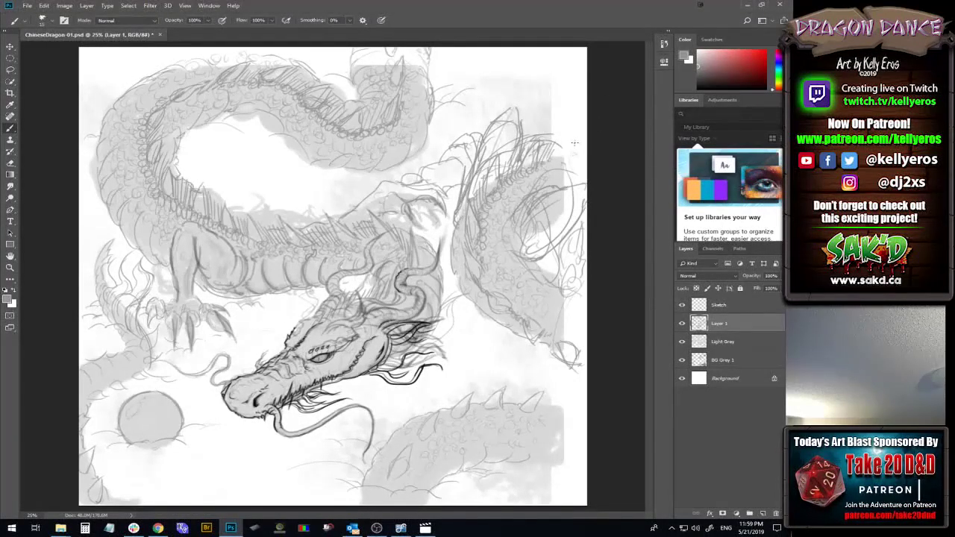
mouse_move(558, 154)
mouse_down()
mouse_move(576, 135)
mouse_move(578, 146)
mouse_move(555, 157)
mouse_move(582, 129)
mouse_move(581, 147)
mouse_move(561, 161)
mouse_up()
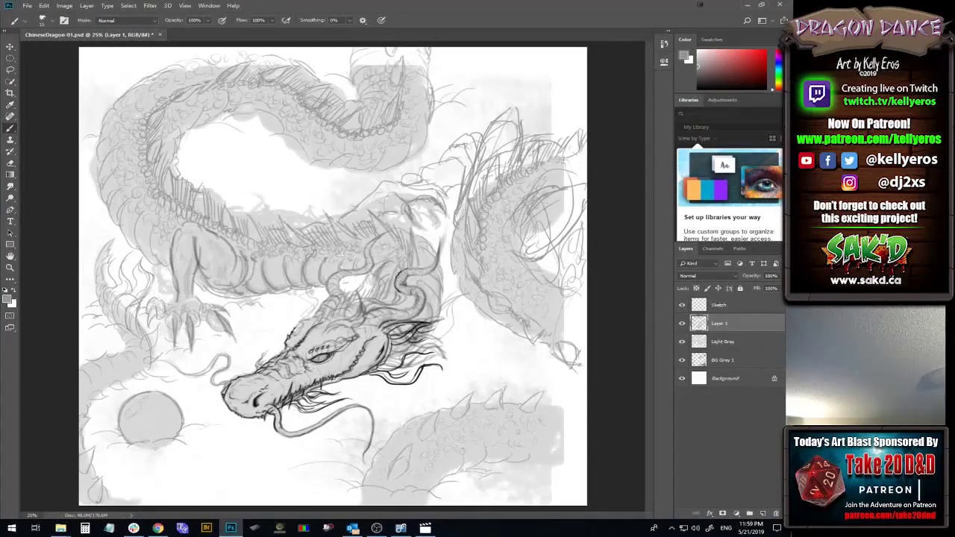
right_click(571, 155)
key(Escape)
right_click(585, 146)
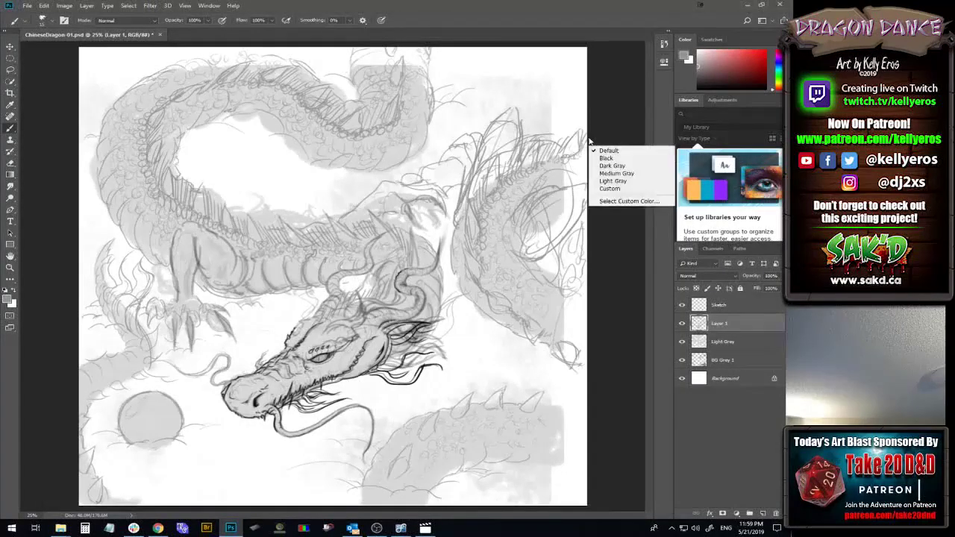
- On the Light Grey layer, sample the coil's grey and shade the tall limb and the upper body's end with a larger brush
click(743, 341)
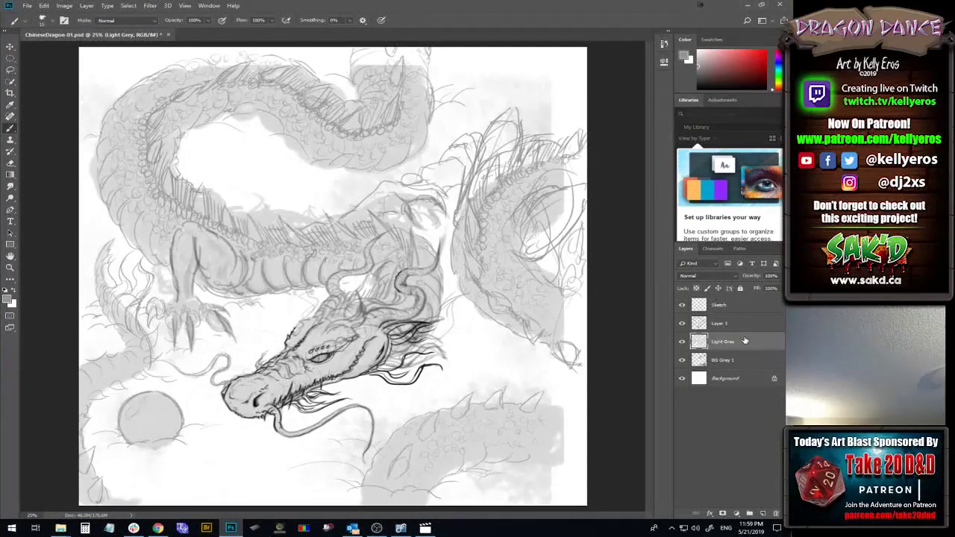
key(i)
click(482, 248)
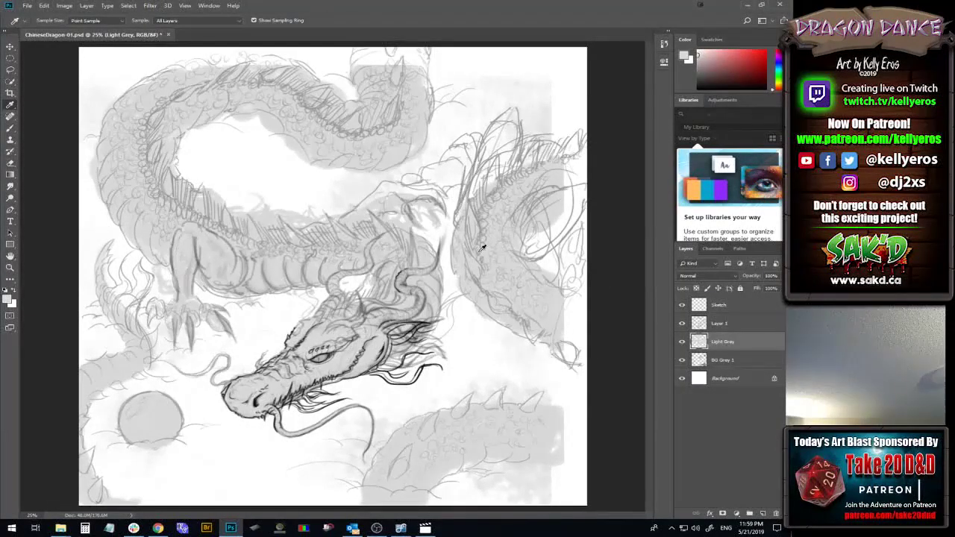
key(b)
click(51, 21)
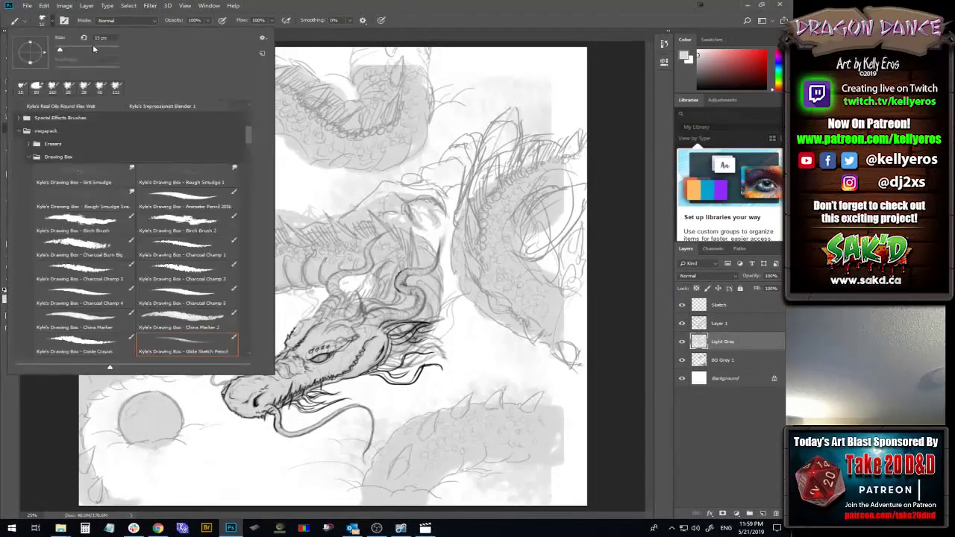
click(91, 48)
click(102, 37)
key(Return)
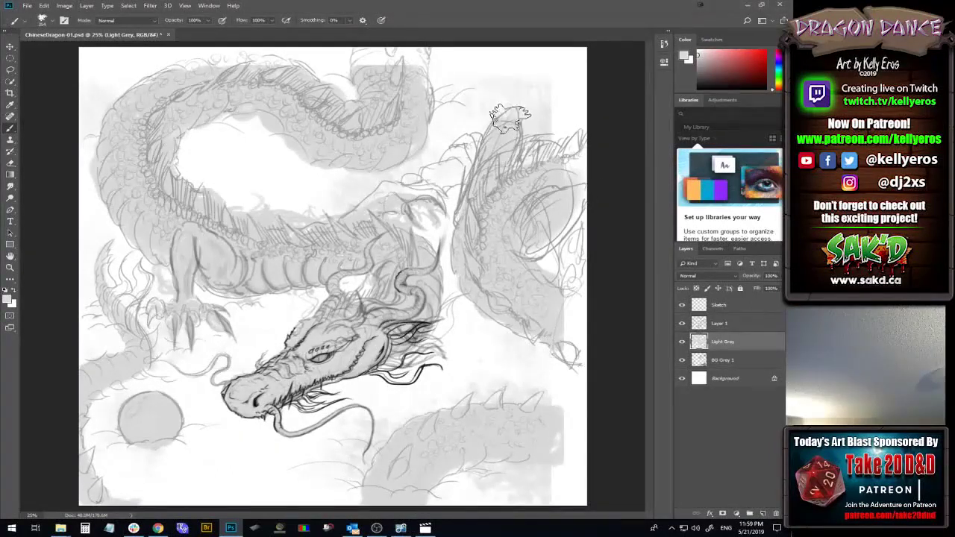
mouse_move(510, 116)
mouse_down()
mouse_move(499, 178)
mouse_move(476, 146)
mouse_move(472, 157)
mouse_move(461, 153)
mouse_move(515, 168)
mouse_up()
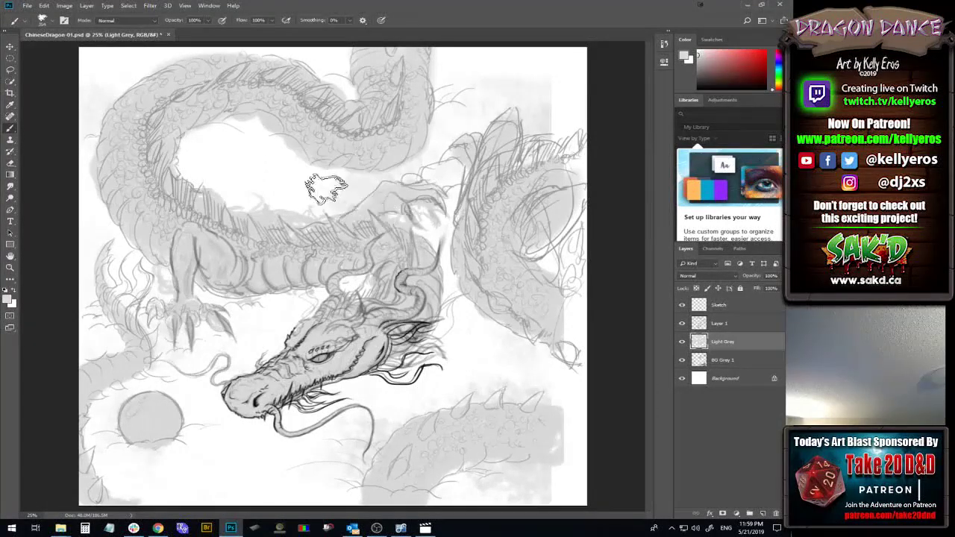
- Erase stray shading on the Light Grey layer along the inner edge of the upper coil
key(e)
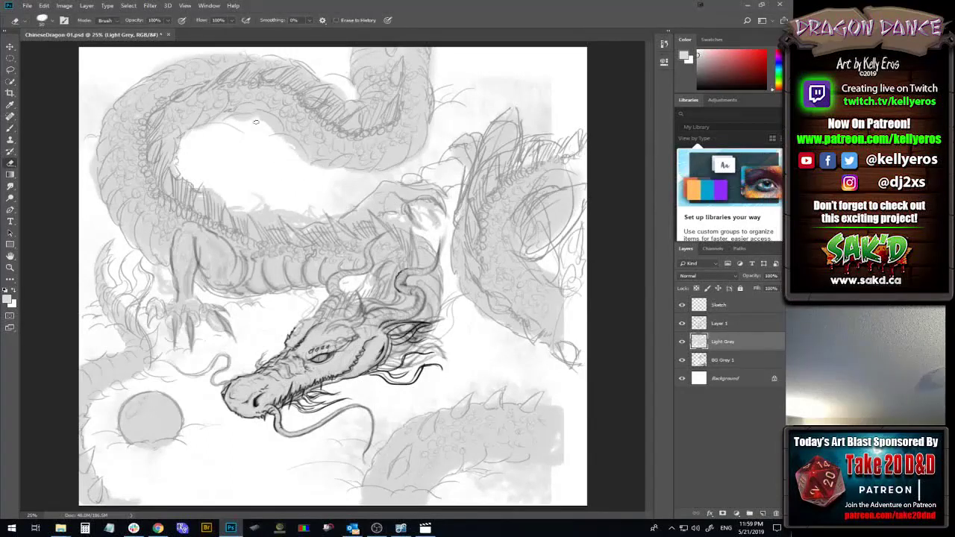
- Erase the stray light grey inside the dragon's upper body loop on the Light Grey layer
mouse_move(299, 156)
mouse_down()
mouse_move(258, 112)
mouse_move(232, 118)
mouse_move(256, 120)
mouse_move(246, 109)
mouse_move(283, 88)
mouse_move(243, 117)
mouse_move(261, 118)
mouse_move(259, 104)
mouse_move(281, 127)
mouse_move(255, 112)
mouse_move(216, 129)
mouse_up()
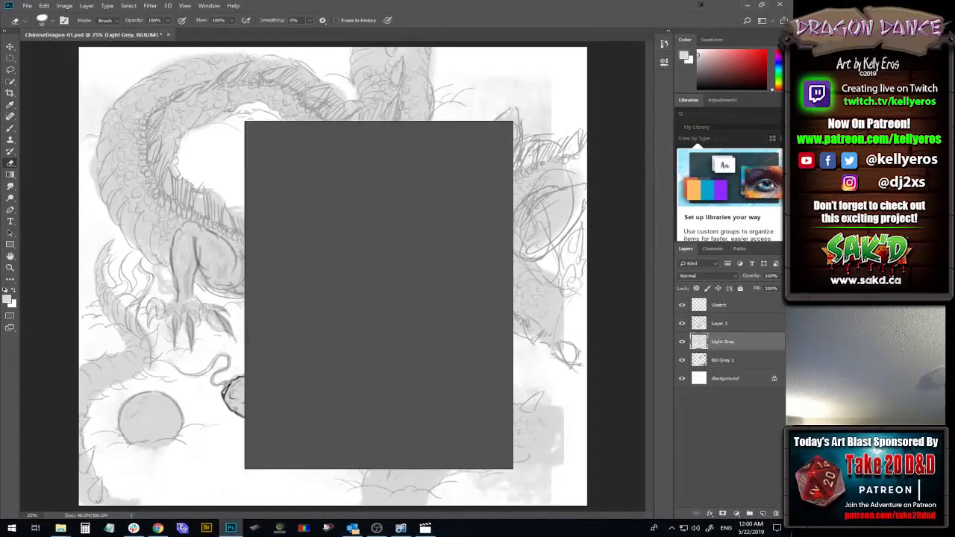
right_click(246, 110)
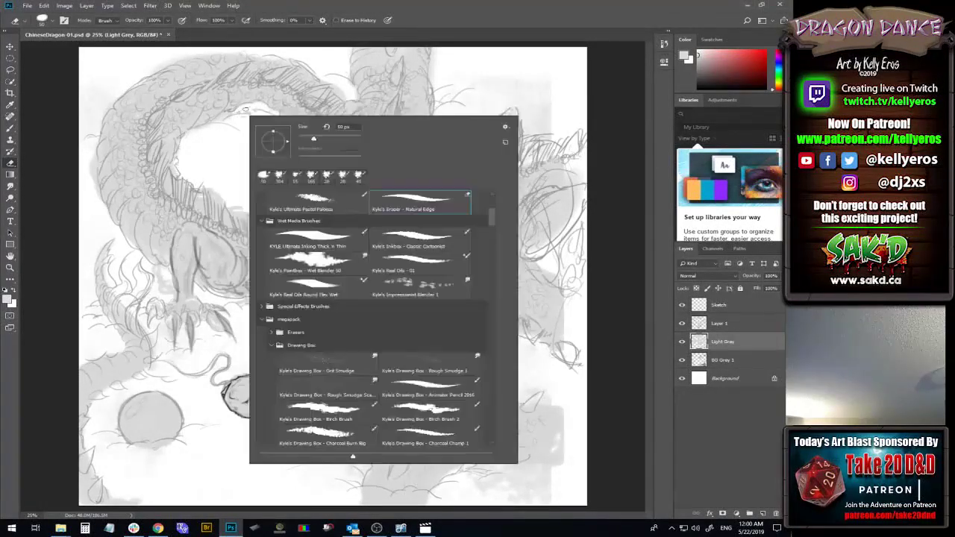
key(Escape)
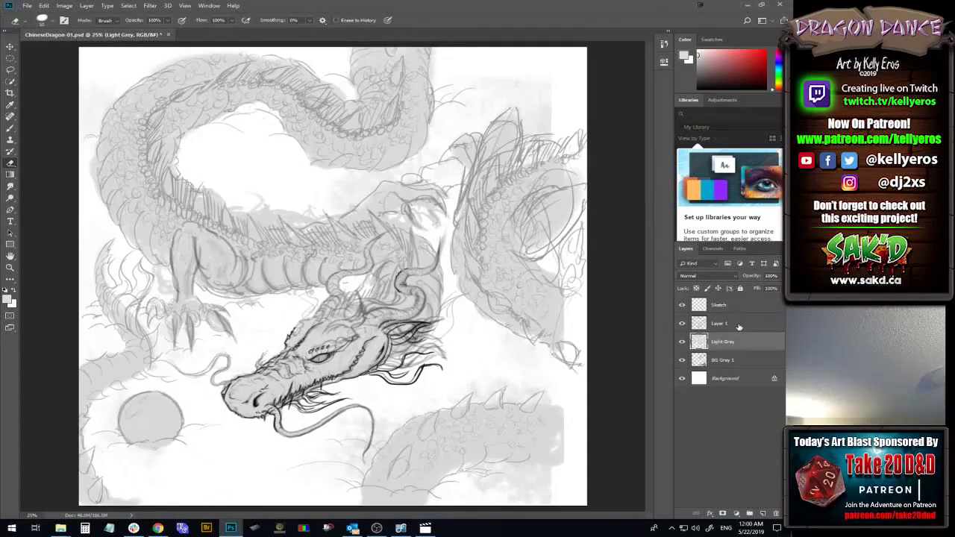
- Check Layer 1's content by toggling its visibility, and add a new empty layer directly above it
click(689, 328)
click(682, 325)
click(681, 325)
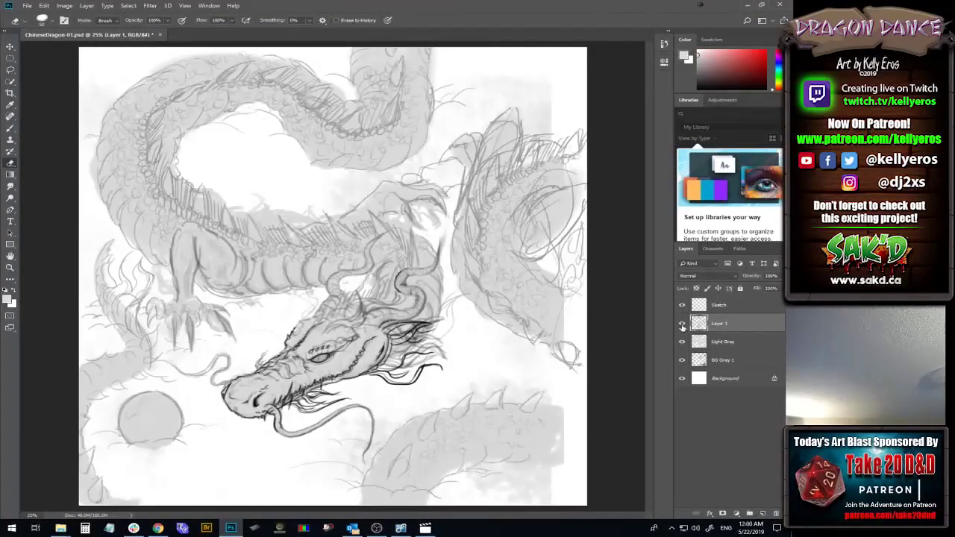
click(682, 325)
click(682, 325)
click(763, 513)
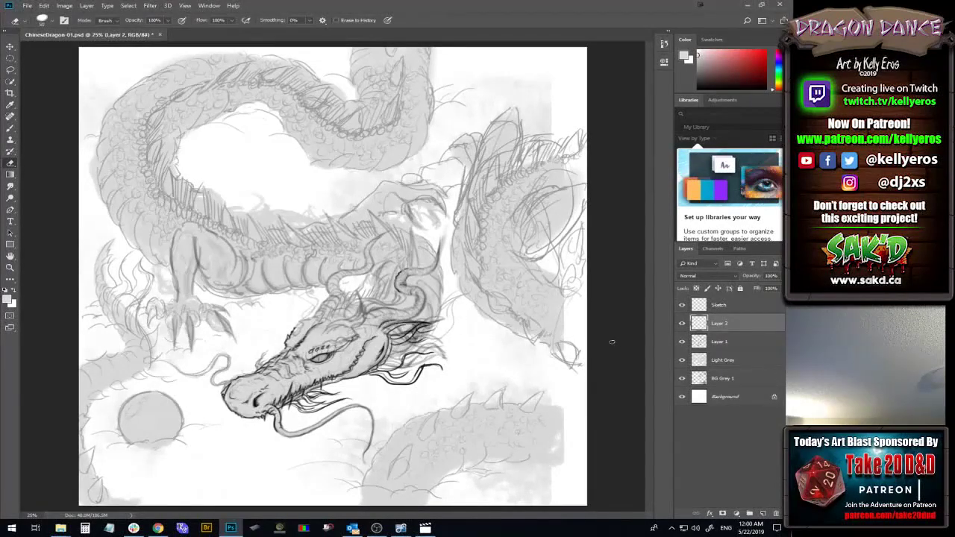
- Reset the colours to default black and white and reduce the eraser size
key(d)
click(50, 21)
drag(70, 50, 60, 49)
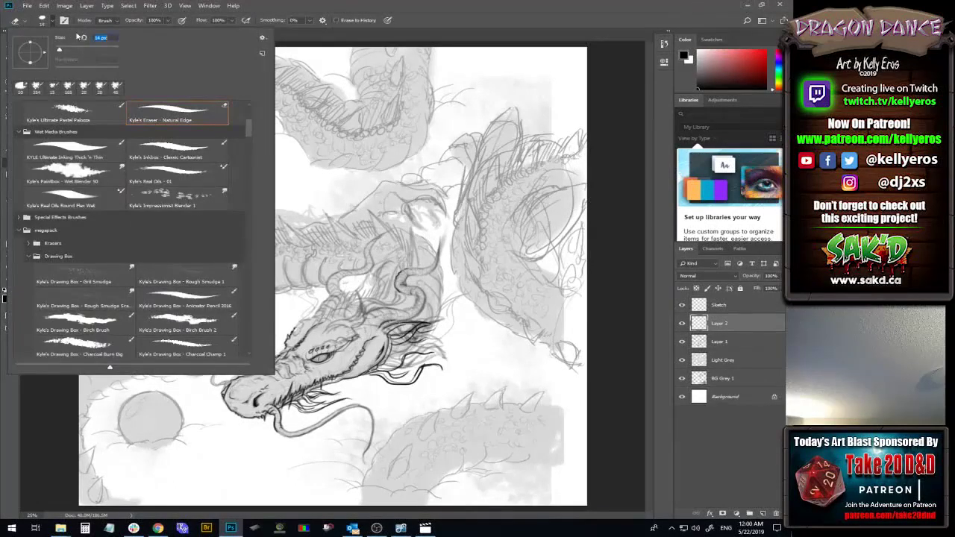
click(437, 15)
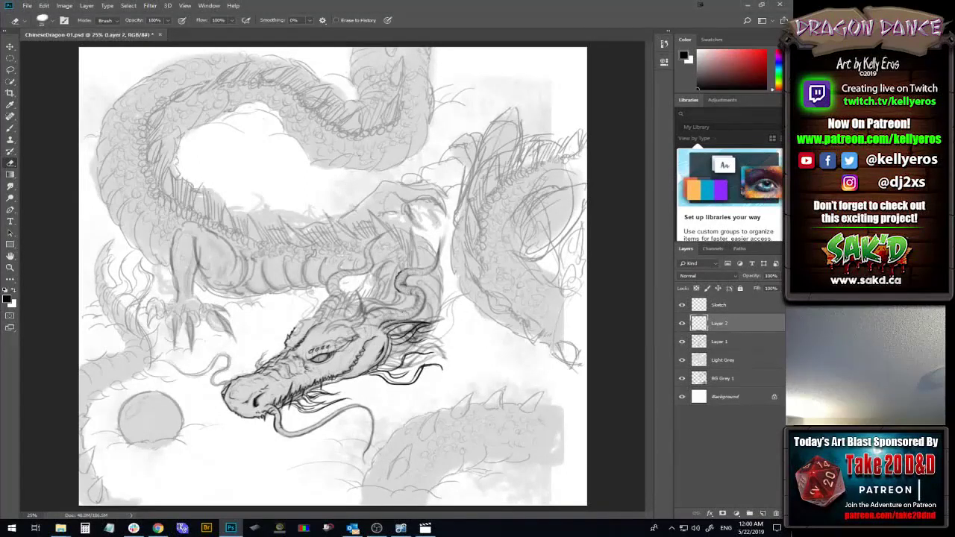
- Switch to the Brush tool and shrink the Glide Sketch Pencil to a fine line size
key(b)
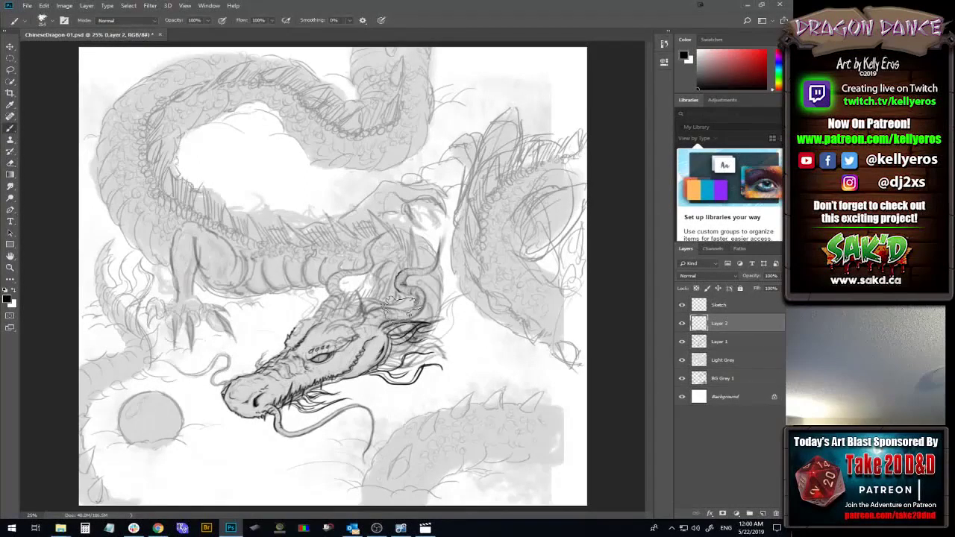
click(52, 21)
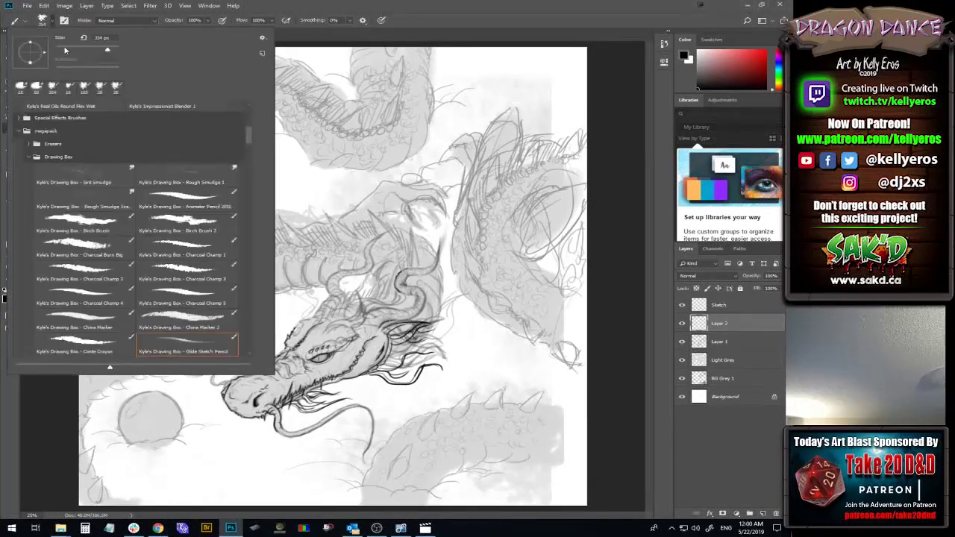
drag(64, 50, 62, 50)
click(366, 9)
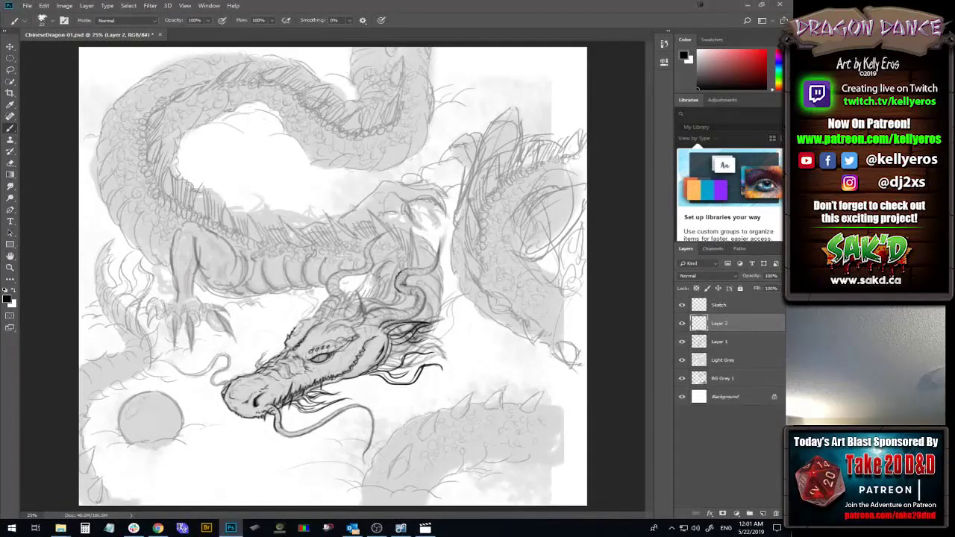
- Darken the dragon head's line work around the brow, cheek, jaw hair and long whisker in black
drag(314, 327, 324, 309)
mouse_move(318, 335)
mouse_down()
mouse_move(351, 324)
mouse_move(334, 339)
mouse_move(352, 334)
mouse_move(348, 355)
mouse_move(350, 340)
mouse_move(327, 334)
mouse_move(361, 318)
mouse_move(327, 333)
mouse_up()
drag(312, 343, 316, 331)
mouse_move(317, 331)
mouse_down()
mouse_move(324, 327)
mouse_move(318, 336)
mouse_up()
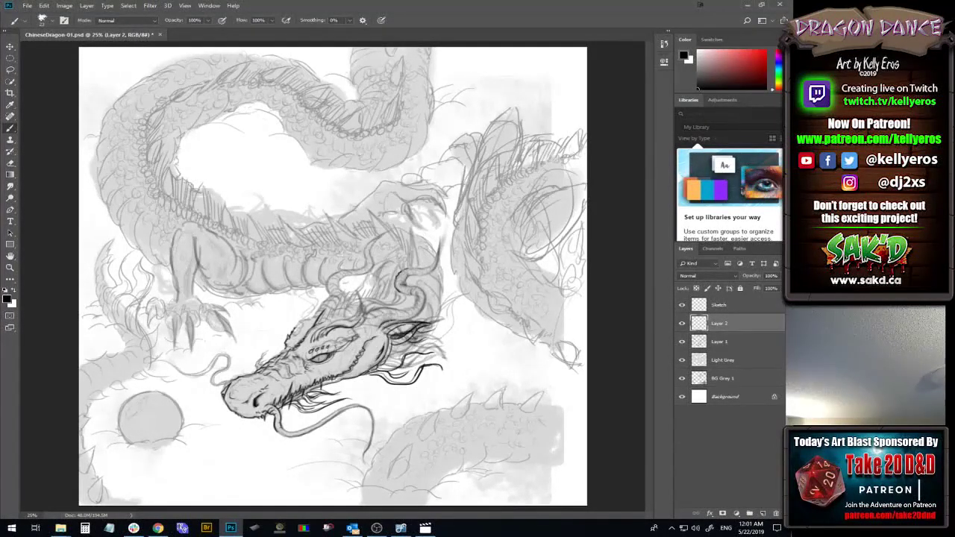
drag(308, 366, 322, 362)
mouse_move(325, 411)
mouse_down()
mouse_move(339, 417)
mouse_move(350, 406)
mouse_up()
drag(285, 438, 302, 433)
- Ink the flowing beard strands behind the jaw with thick black strokes and add hair lines above the brow
drag(366, 375, 419, 377)
drag(411, 382, 422, 367)
mouse_move(413, 381)
mouse_down()
mouse_move(422, 368)
mouse_move(418, 376)
mouse_up()
mouse_move(400, 385)
mouse_down()
mouse_move(416, 379)
mouse_move(397, 379)
mouse_up()
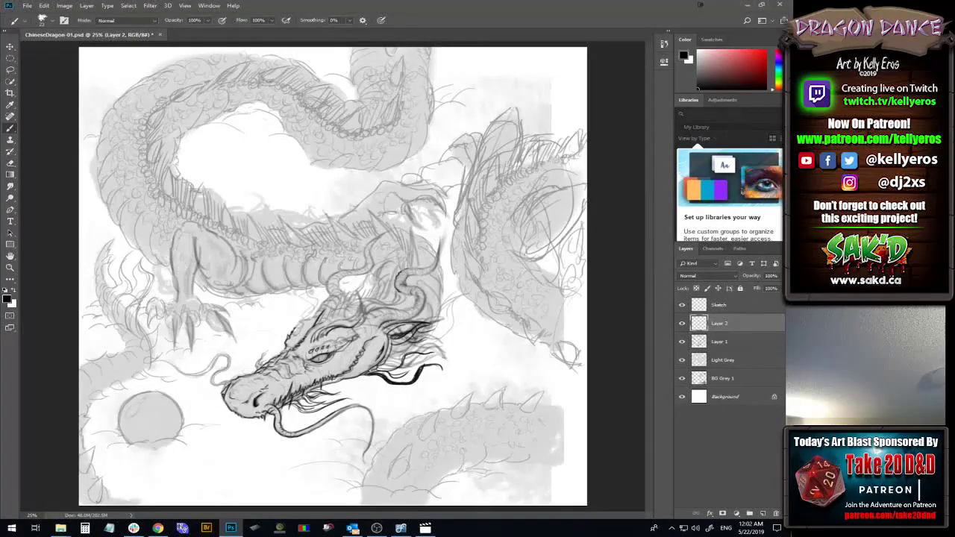
mouse_move(421, 370)
mouse_down()
mouse_move(444, 365)
mouse_move(446, 382)
mouse_up()
mouse_move(389, 381)
mouse_down()
mouse_move(410, 379)
mouse_move(423, 361)
mouse_up()
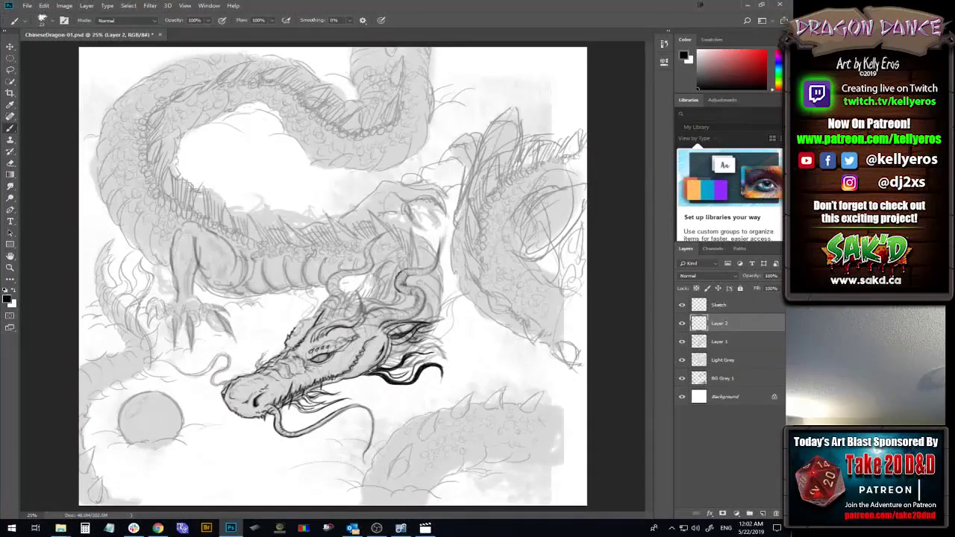
mouse_move(394, 378)
mouse_down()
mouse_move(412, 364)
mouse_move(399, 373)
mouse_up()
drag(364, 322, 379, 313)
drag(367, 314, 385, 307)
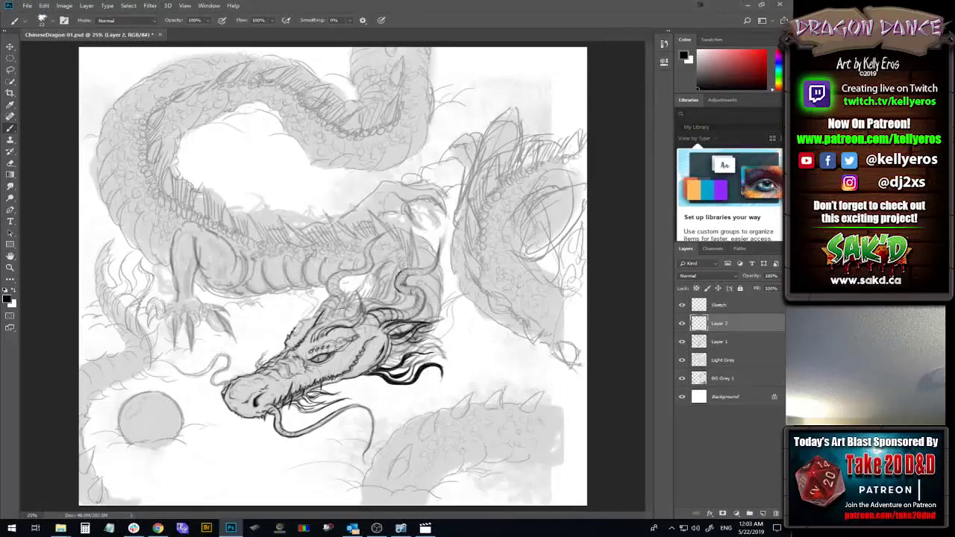
drag(342, 313, 369, 288)
mouse_move(338, 320)
mouse_down()
mouse_move(380, 292)
mouse_move(376, 312)
mouse_move(356, 315)
mouse_up()
mouse_move(355, 316)
mouse_down()
mouse_move(364, 291)
mouse_move(397, 285)
mouse_up()
key(ctrl+z)
key(ctrl+z)
key(ctrl+z)
- Ink the mane strands and pointed tuft behind the dragon's brow, and touch up the snout line
mouse_move(327, 328)
mouse_down()
mouse_move(353, 317)
mouse_move(364, 336)
mouse_up()
drag(369, 285, 360, 318)
drag(366, 309, 384, 301)
mouse_move(352, 319)
mouse_down()
mouse_move(364, 310)
mouse_move(342, 323)
mouse_up()
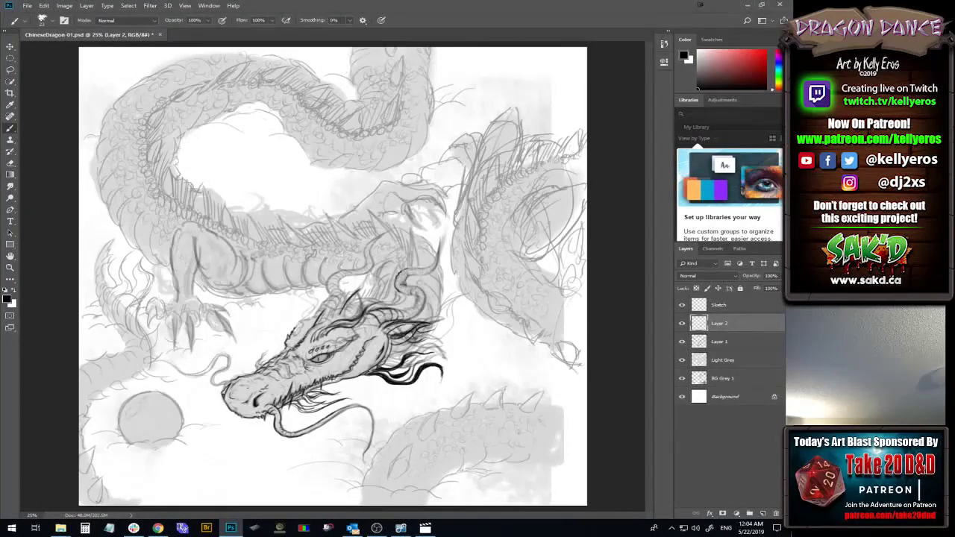
drag(244, 386, 256, 383)
- Ink the curled thumb claw and the first pointed claw of the lowered front foot
drag(153, 307, 152, 317)
mouse_move(151, 323)
mouse_down()
mouse_move(153, 330)
mouse_move(159, 297)
mouse_move(162, 309)
mouse_up()
mouse_move(171, 314)
mouse_down()
mouse_move(174, 351)
mouse_move(177, 334)
mouse_move(152, 318)
mouse_move(148, 329)
mouse_up()
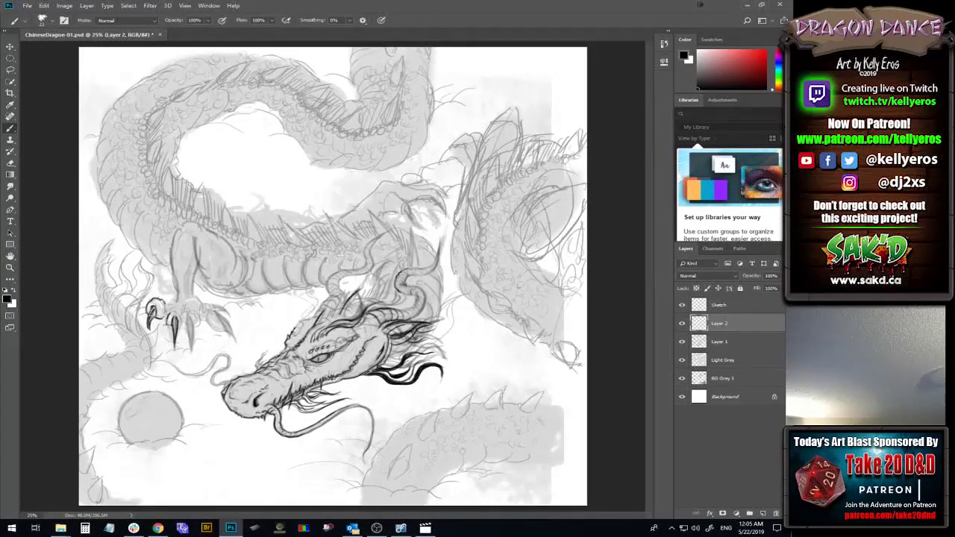
drag(154, 305, 151, 317)
drag(176, 311, 180, 322)
- Ink the remaining two claws of the lowered front foot and define its knuckles
mouse_move(192, 312)
mouse_down()
mouse_move(200, 324)
mouse_move(191, 355)
mouse_up()
drag(191, 317, 193, 338)
drag(191, 314, 192, 325)
drag(185, 306, 199, 315)
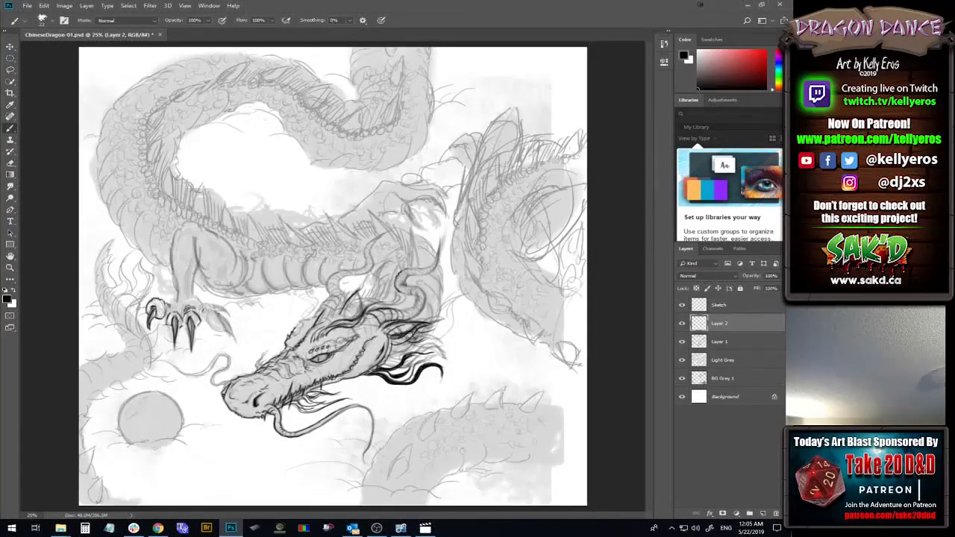
mouse_move(216, 318)
mouse_down()
mouse_move(235, 338)
mouse_move(229, 323)
mouse_move(231, 333)
mouse_move(214, 328)
mouse_up()
mouse_move(237, 321)
mouse_down()
mouse_move(208, 323)
mouse_move(214, 311)
mouse_up()
drag(217, 310, 226, 320)
drag(175, 309, 180, 314)
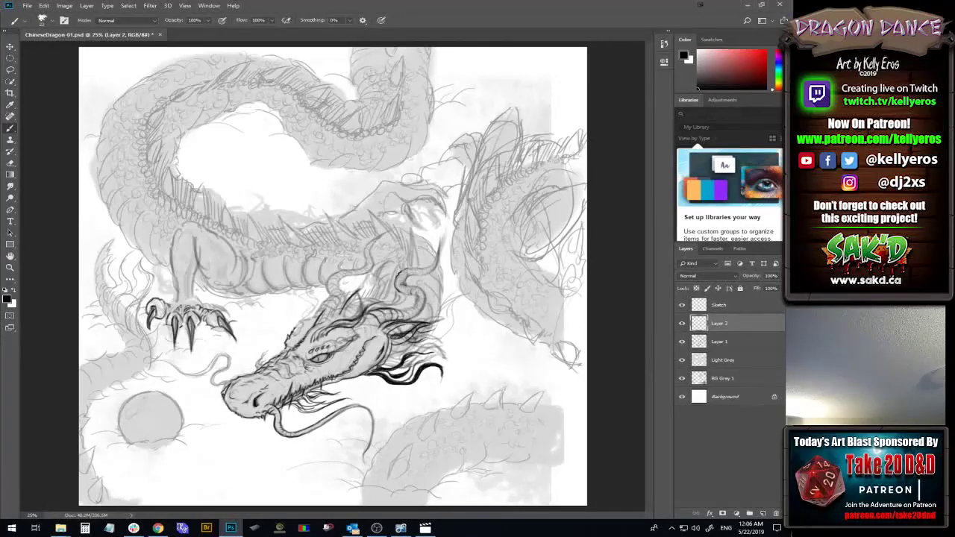
- Ink the outline of the front leg from the ankle up to the shoulder and elbow
drag(183, 299, 183, 279)
drag(200, 260, 219, 281)
mouse_move(172, 259)
mouse_down()
mouse_move(177, 226)
mouse_move(175, 280)
mouse_up()
mouse_move(195, 292)
mouse_down()
mouse_move(199, 303)
mouse_move(194, 282)
mouse_move(193, 293)
mouse_up()
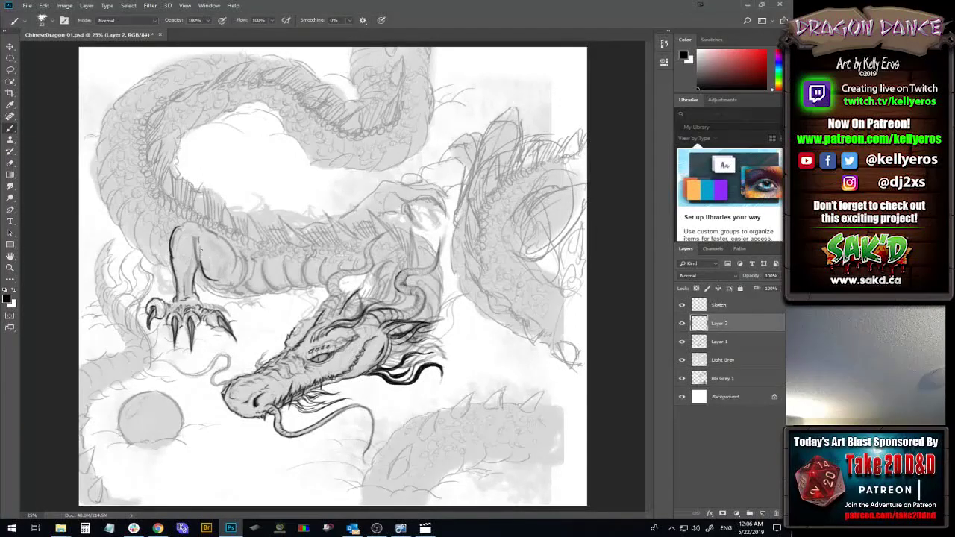
- Ink the long curved hair strands of the tail tuft beside the lowered front foot
drag(126, 333, 134, 298)
key(ctrl+z)
drag(124, 329, 112, 301)
mouse_move(125, 336)
mouse_down()
mouse_move(132, 299)
mouse_move(102, 284)
mouse_move(106, 258)
mouse_up()
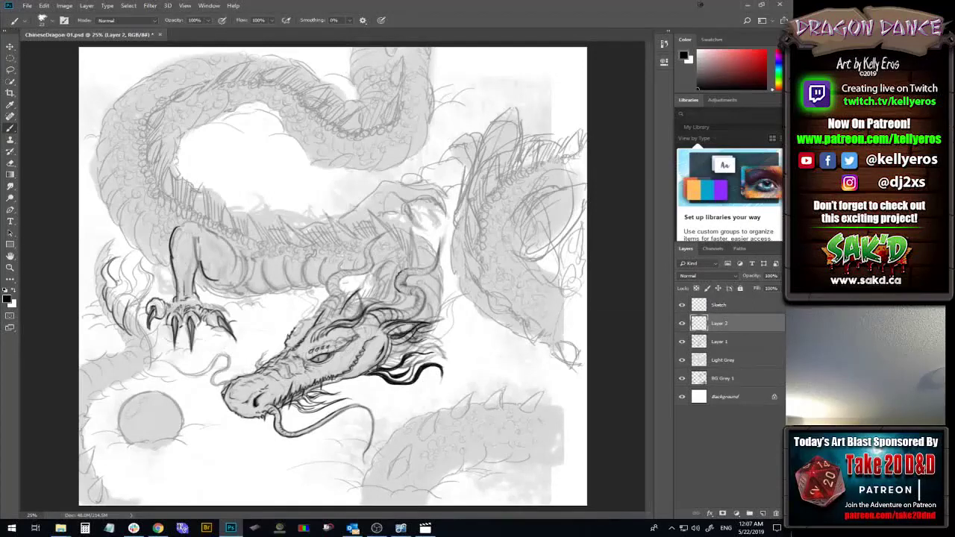
mouse_move(121, 297)
mouse_down()
mouse_move(107, 285)
mouse_move(135, 248)
mouse_move(120, 259)
mouse_move(128, 279)
mouse_up()
mouse_move(135, 323)
mouse_down()
mouse_move(112, 295)
mouse_move(129, 304)
mouse_move(128, 276)
mouse_up()
drag(143, 277, 131, 256)
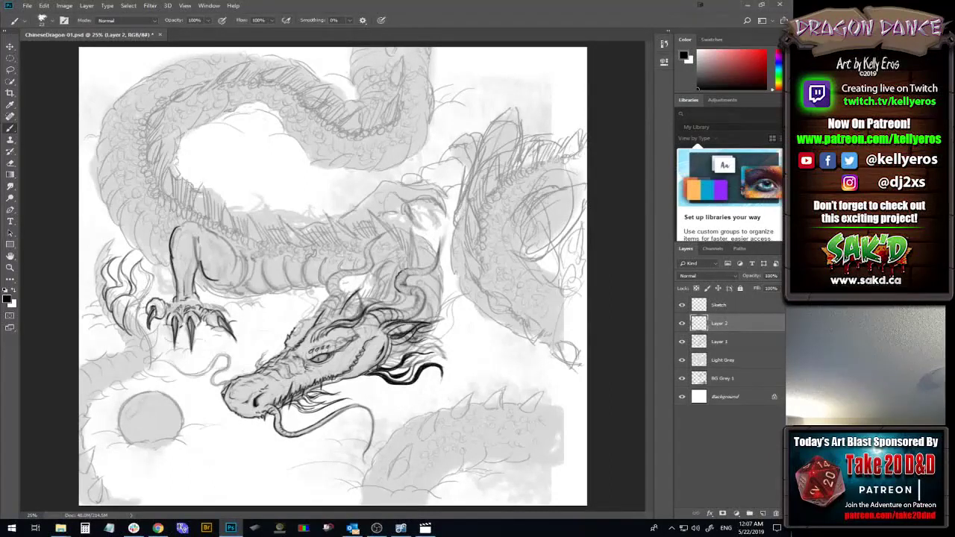
drag(148, 293, 138, 258)
key(ctrl+z)
mouse_move(149, 302)
mouse_down()
mouse_move(154, 255)
mouse_move(136, 257)
mouse_up()
mouse_move(143, 335)
mouse_down()
mouse_move(127, 303)
mouse_move(143, 351)
mouse_move(132, 345)
mouse_up()
key(ctrl+z)
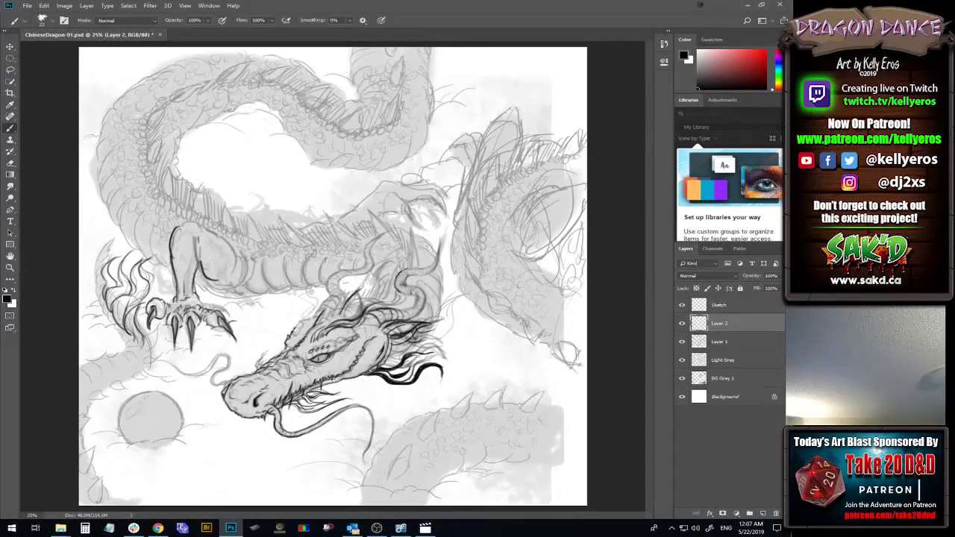
- Ink the tail tuft's outer edge and pointed tip, and add inner strand lines
mouse_move(122, 309)
mouse_down()
mouse_move(115, 329)
mouse_move(97, 299)
mouse_move(108, 324)
mouse_up()
drag(99, 274, 94, 289)
drag(101, 252, 95, 273)
drag(114, 240, 105, 251)
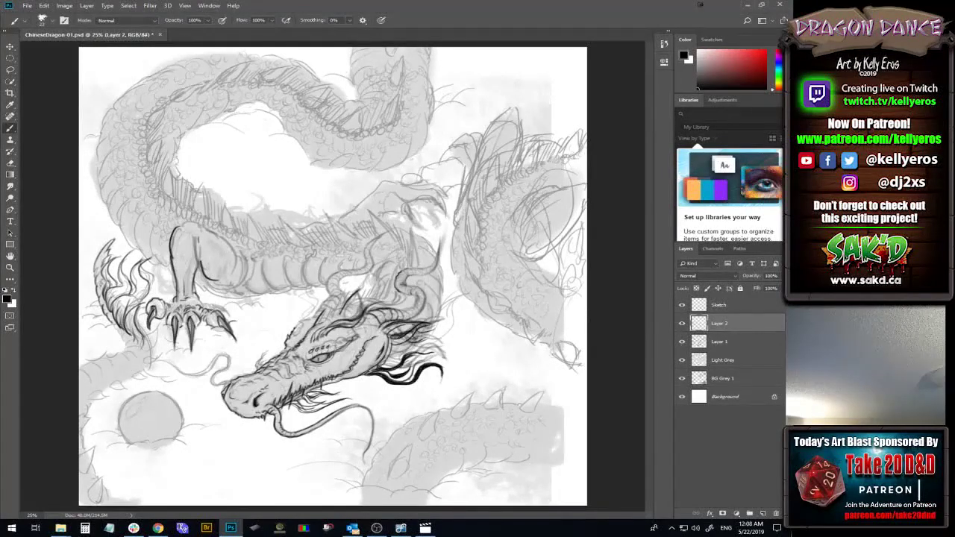
mouse_move(112, 290)
mouse_down()
mouse_move(107, 300)
mouse_move(108, 289)
mouse_move(128, 288)
mouse_move(119, 283)
mouse_move(121, 296)
mouse_up()
- Ink the hatched spines on the underside of the tail curve above the round pearl
drag(103, 393, 113, 388)
drag(117, 408, 129, 386)
drag(87, 399, 109, 391)
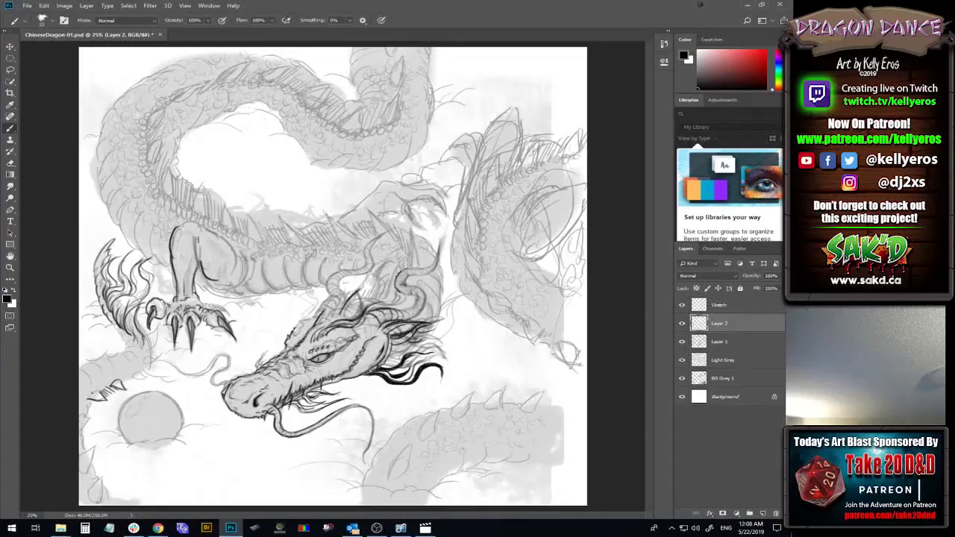
drag(103, 399, 116, 379)
drag(85, 416, 96, 418)
drag(90, 414, 81, 432)
- Continue the inked spines along the tail curve up to the tuft and darken the tuft's base
drag(133, 378, 150, 370)
drag(127, 382, 141, 376)
drag(146, 371, 152, 368)
drag(147, 364, 160, 355)
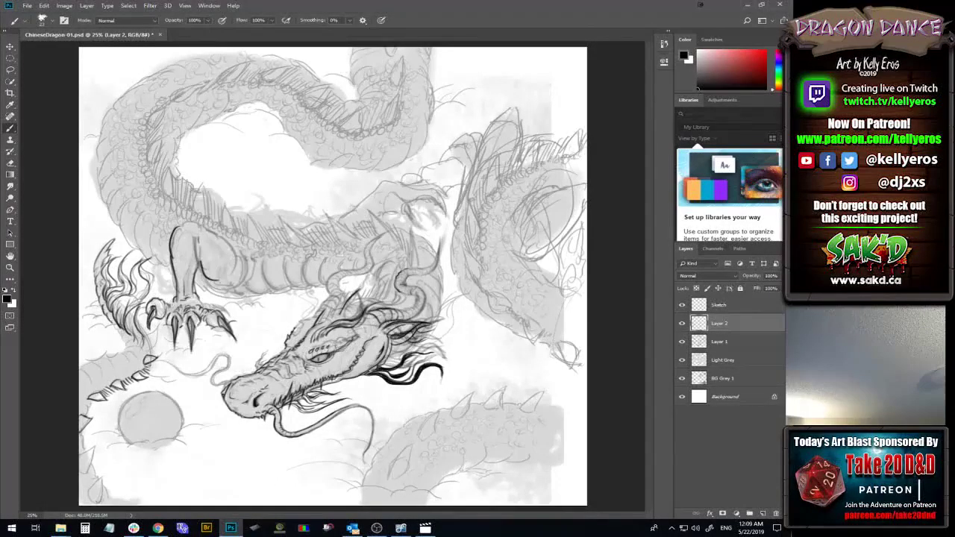
drag(144, 368, 156, 364)
mouse_move(143, 357)
mouse_down()
mouse_move(158, 331)
mouse_move(145, 341)
mouse_move(130, 321)
mouse_up()
drag(131, 324, 127, 317)
drag(148, 321, 152, 300)
- Darken the inside of the dragon's ear and add hair strokes behind the jaw
drag(388, 334, 415, 323)
key(ctrl+z)
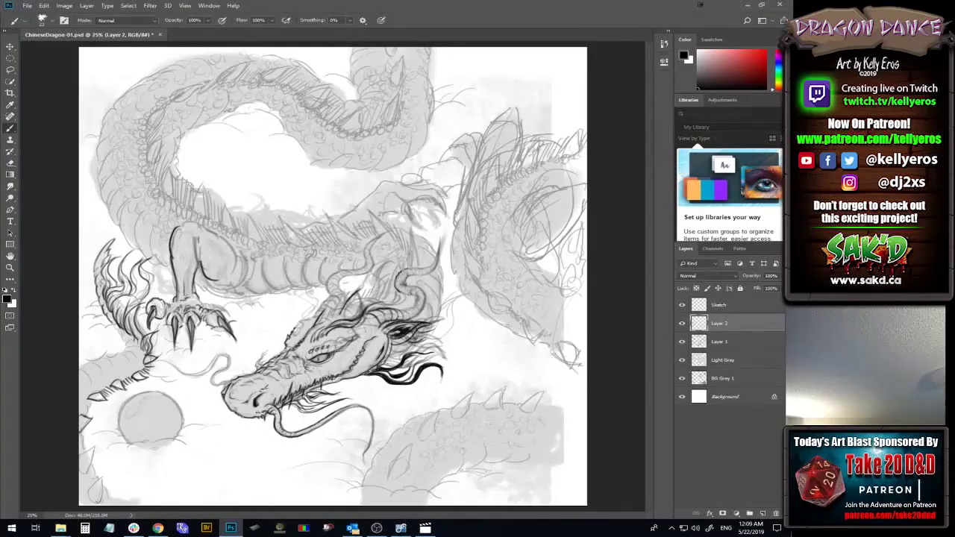
drag(383, 367, 429, 359)
- Ink the leaf-shaped fins and outer contour along the near edge of the coil behind the head
mouse_move(467, 271)
mouse_down()
mouse_move(473, 277)
mouse_move(464, 243)
mouse_move(494, 314)
mouse_move(511, 316)
mouse_move(502, 306)
mouse_move(514, 313)
mouse_move(510, 300)
mouse_up()
drag(507, 299, 514, 310)
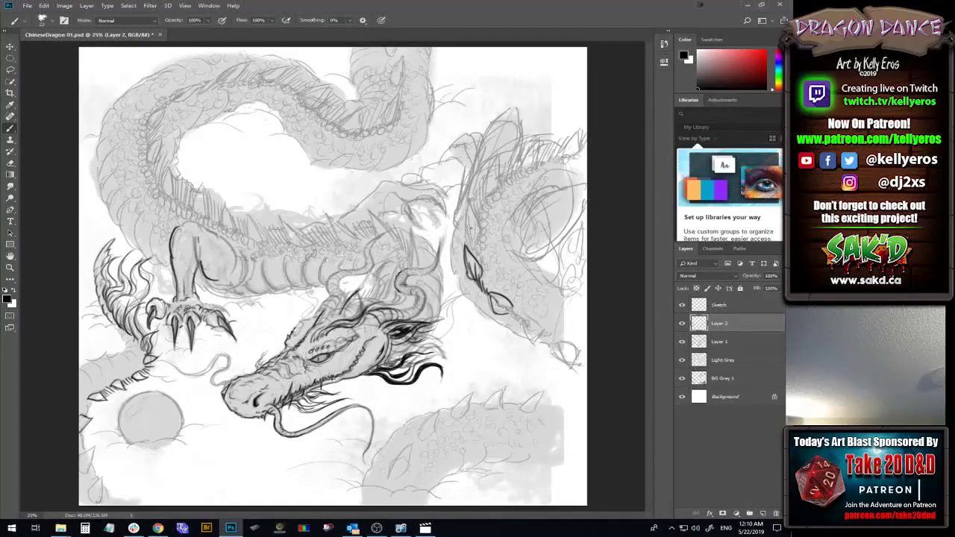
drag(464, 237, 471, 254)
mouse_move(467, 218)
mouse_down()
mouse_move(472, 246)
mouse_move(476, 224)
mouse_move(466, 217)
mouse_move(478, 237)
mouse_up()
drag(458, 222, 479, 171)
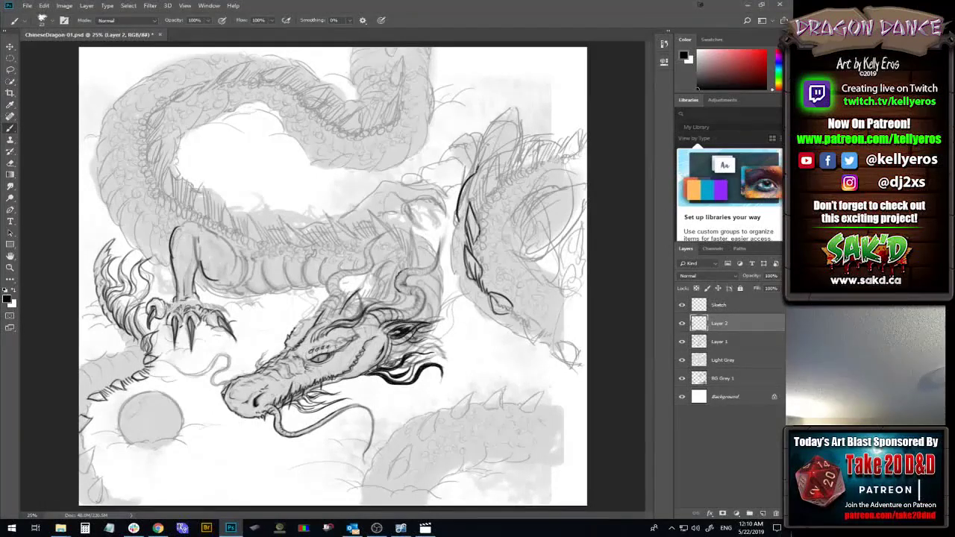
- Ink the bent hind leg's outline above the coil, including its knee and small gripping claws
drag(478, 170, 486, 142)
drag(470, 176, 500, 110)
mouse_move(482, 143)
mouse_down()
mouse_move(491, 118)
mouse_move(513, 103)
mouse_move(527, 111)
mouse_move(532, 141)
mouse_up()
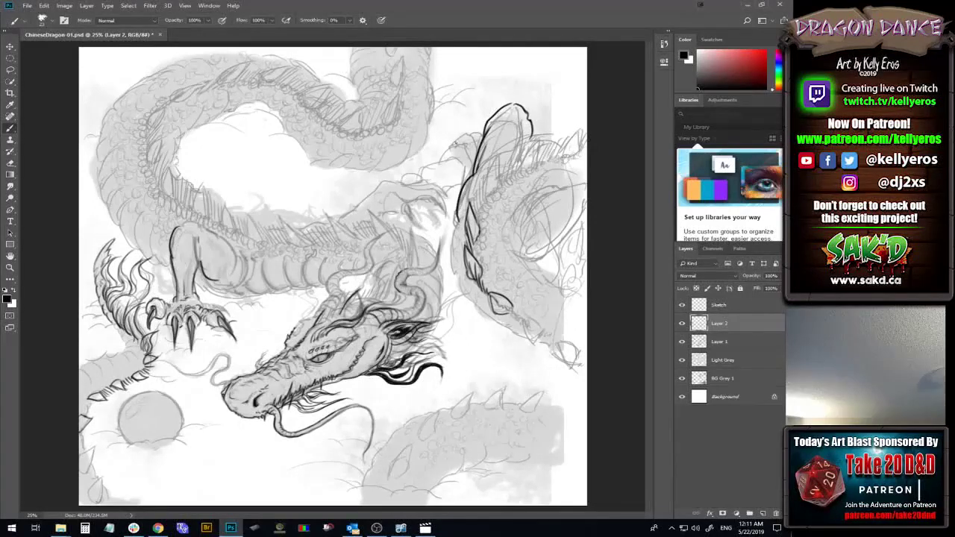
mouse_move(453, 141)
mouse_down()
mouse_move(448, 148)
mouse_move(470, 135)
mouse_move(471, 142)
mouse_up()
mouse_move(453, 149)
mouse_down()
mouse_move(464, 144)
mouse_move(467, 163)
mouse_move(476, 135)
mouse_move(480, 144)
mouse_move(475, 129)
mouse_move(483, 137)
mouse_up()
mouse_move(508, 113)
mouse_down()
mouse_move(495, 148)
mouse_move(508, 122)
mouse_up()
- Ink and hatch the back fins on the coil below the bent hind leg
drag(478, 197, 473, 216)
mouse_move(485, 184)
mouse_down()
mouse_move(479, 212)
mouse_move(485, 201)
mouse_up()
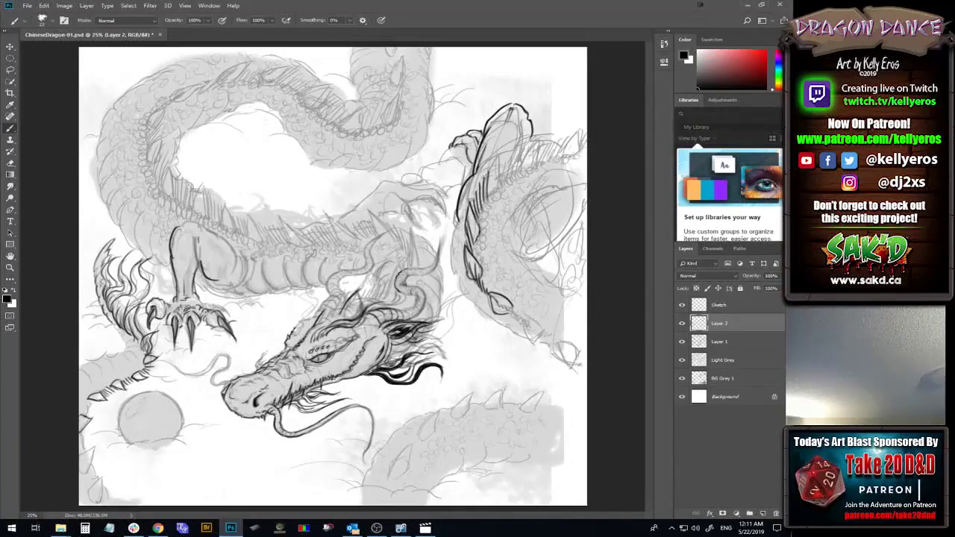
drag(498, 153, 483, 184)
key(ctrl+z)
mouse_move(498, 155)
mouse_down()
mouse_move(483, 184)
mouse_move(497, 190)
mouse_move(489, 197)
mouse_up()
drag(506, 159, 503, 185)
mouse_move(518, 153)
mouse_down()
mouse_move(507, 174)
mouse_move(514, 179)
mouse_up()
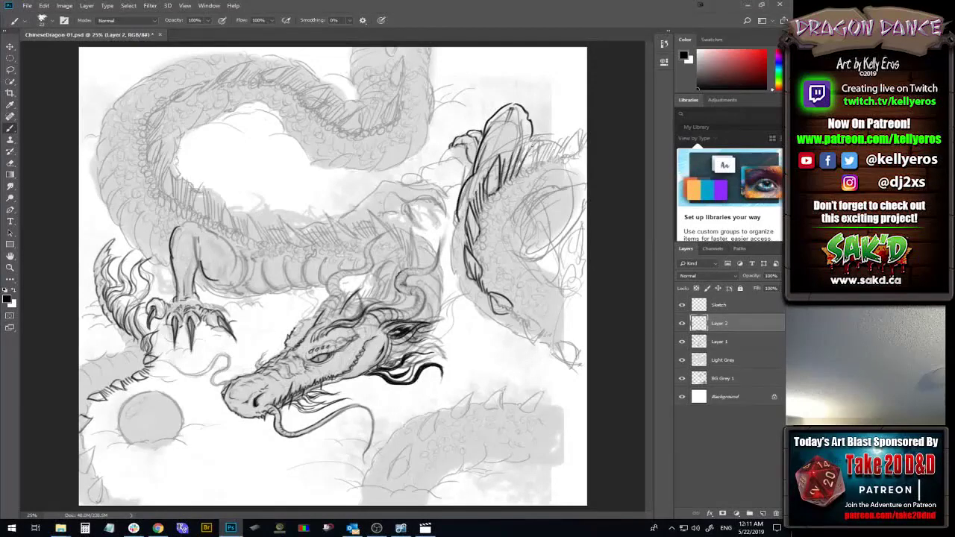
- Continue hatching the back fins from the hind leg out to the end of the coil
drag(536, 142, 522, 172)
mouse_move(546, 139)
mouse_down()
mouse_move(525, 162)
mouse_move(534, 171)
mouse_move(521, 164)
mouse_move(528, 173)
mouse_up()
key(ctrl+z)
drag(550, 139, 540, 160)
mouse_move(563, 128)
mouse_down()
mouse_move(544, 164)
mouse_move(551, 159)
mouse_up()
drag(569, 132, 562, 159)
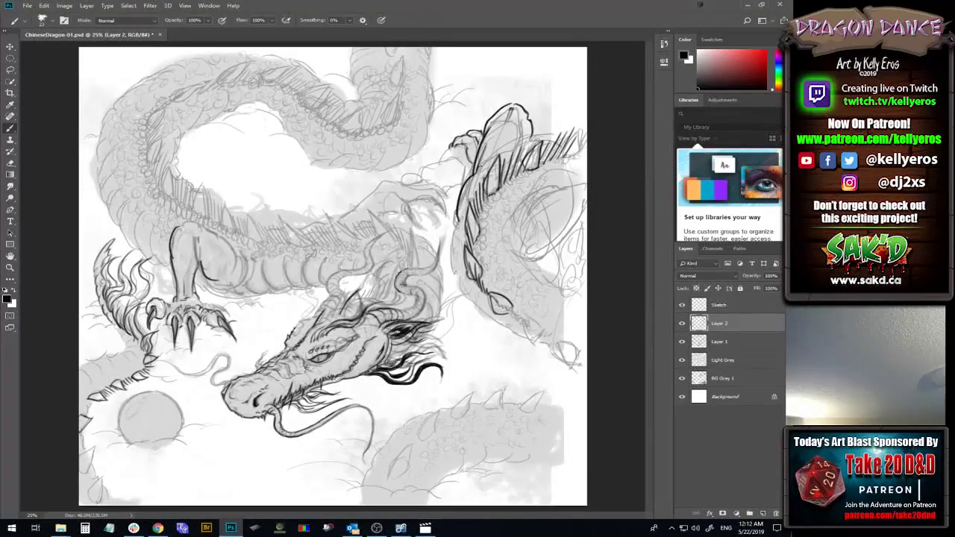
mouse_move(486, 160)
mouse_down()
mouse_move(479, 167)
mouse_move(488, 158)
mouse_up()
- Ink the raised front foot behind the head, outlining its wrist, toes and curved claws
mouse_move(371, 202)
mouse_down()
mouse_move(399, 214)
mouse_move(412, 203)
mouse_up()
drag(411, 214, 423, 230)
drag(414, 202, 422, 220)
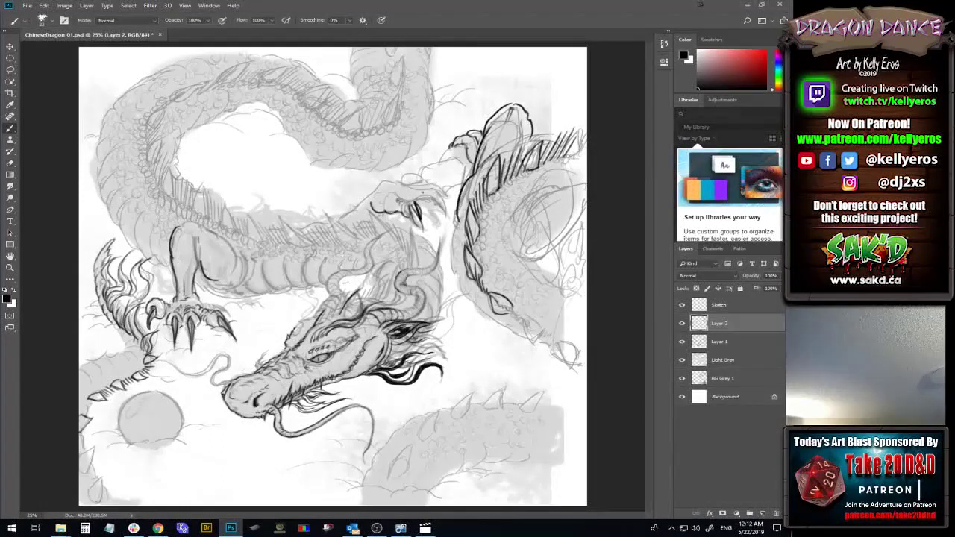
key(ctrl+z)
drag(379, 190, 405, 204)
drag(365, 196, 405, 181)
mouse_move(407, 192)
mouse_down()
mouse_move(440, 186)
mouse_move(439, 219)
mouse_move(448, 217)
mouse_move(440, 206)
mouse_move(401, 202)
mouse_move(416, 219)
mouse_move(402, 201)
mouse_move(414, 197)
mouse_up()
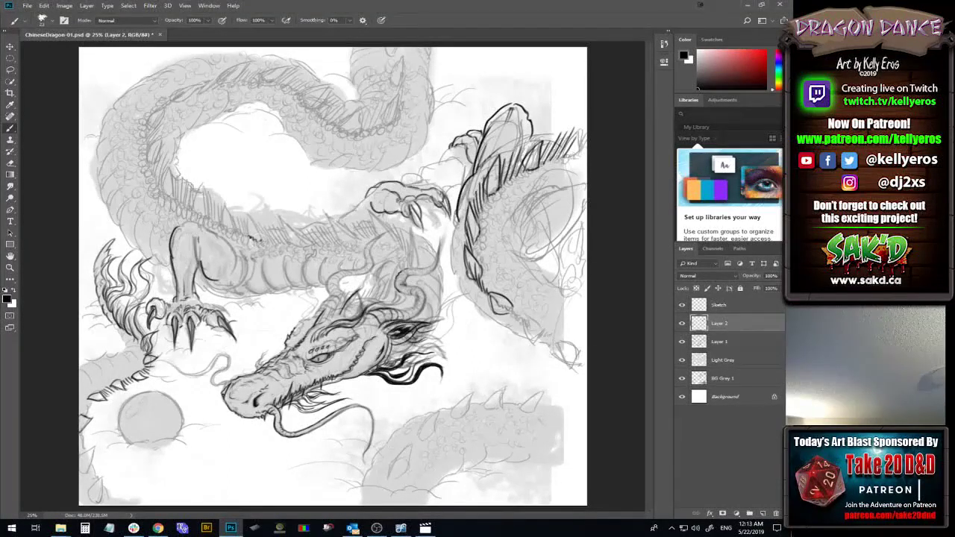
- Ink and hatch the back fins between the planted front leg and the raised foot, adding two larger pointed spines
mouse_move(251, 237)
mouse_down()
mouse_move(247, 211)
mouse_move(260, 242)
mouse_move(262, 233)
mouse_up()
drag(282, 224, 287, 244)
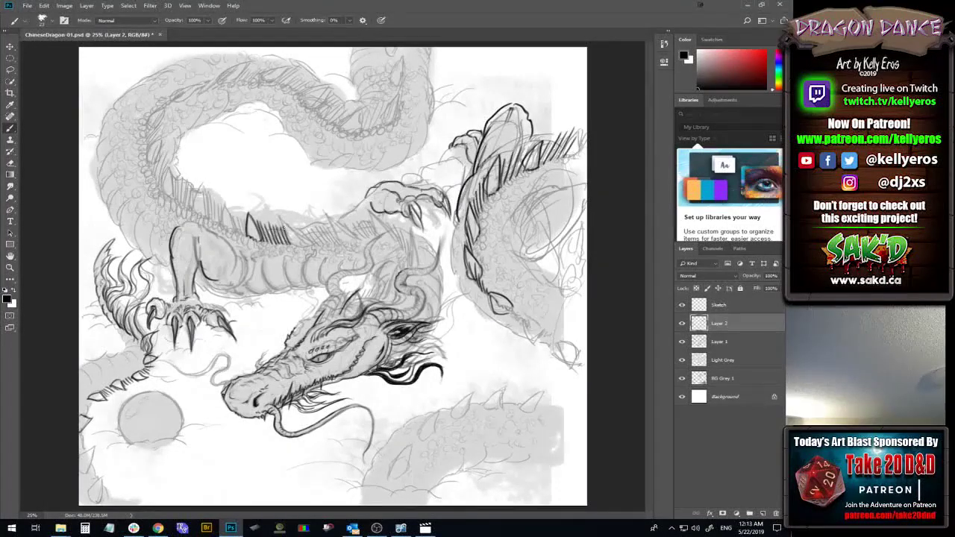
drag(282, 227, 285, 213)
mouse_move(285, 220)
mouse_down()
mouse_move(308, 244)
mouse_move(282, 229)
mouse_up()
mouse_move(297, 222)
mouse_down()
mouse_move(314, 247)
mouse_move(328, 247)
mouse_move(319, 231)
mouse_move(340, 244)
mouse_up()
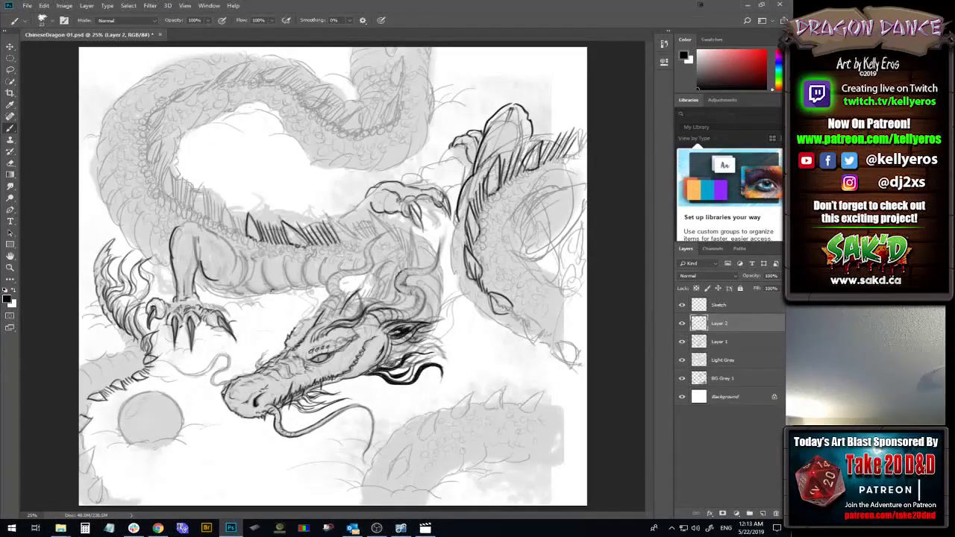
- Ink the curved belly plates and underside line of the body between the planted front leg and the head
drag(271, 288, 262, 273)
mouse_move(293, 288)
mouse_down()
mouse_move(285, 271)
mouse_move(274, 292)
mouse_move(311, 289)
mouse_move(307, 269)
mouse_move(315, 286)
mouse_move(325, 280)
mouse_up()
drag(209, 279, 235, 290)
drag(235, 251, 248, 285)
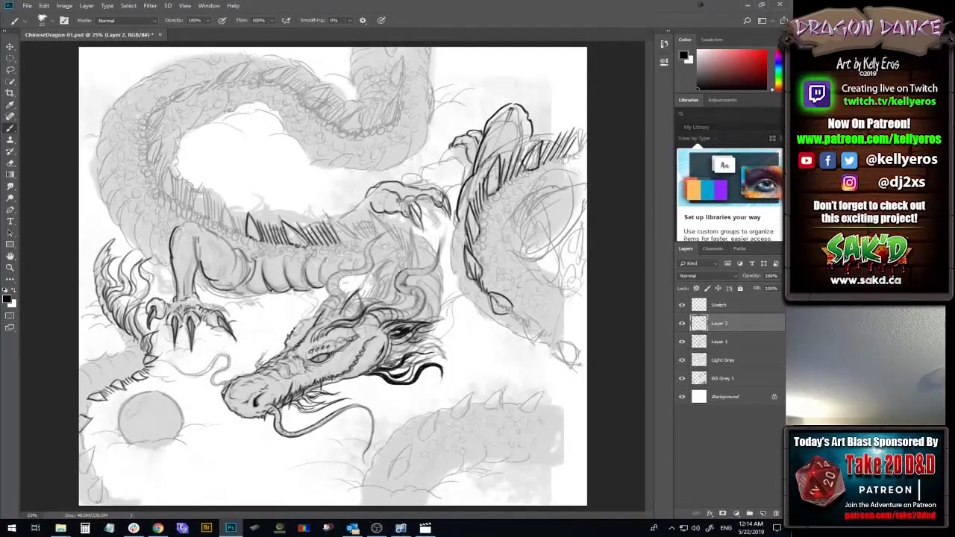
- Ink the shoulder and upper contour of the planted front leg where it meets the belly, undoing stray strokes
drag(254, 252, 249, 257)
mouse_move(237, 252)
mouse_down()
mouse_move(231, 276)
mouse_move(237, 265)
mouse_up()
key(ctrl+z)
drag(201, 225, 237, 252)
drag(189, 235, 203, 267)
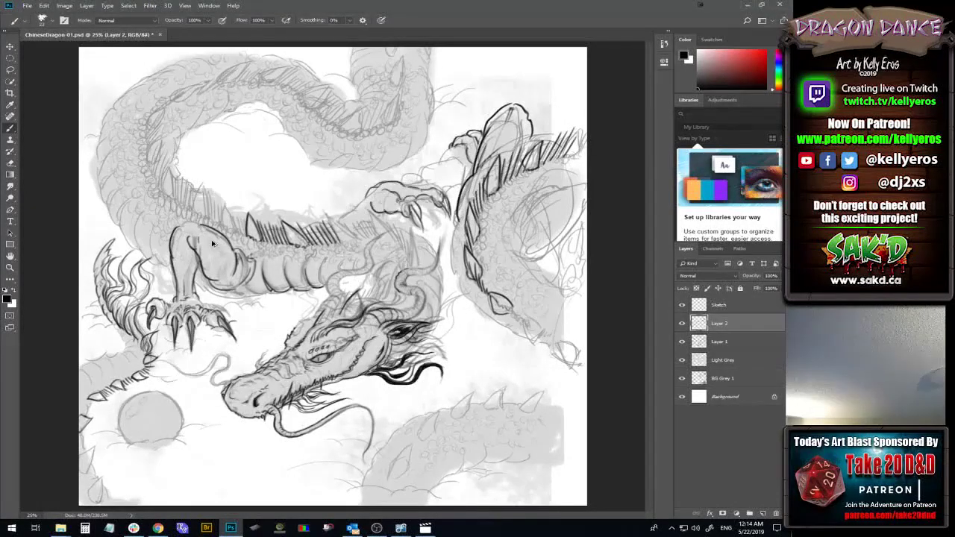
key(ctrl+z)
key(ctrl+z)
key(ctrl+z)
- Ink the belly plates on the outer edge of the big left bend and the fins along its inner side
mouse_move(122, 248)
mouse_down()
mouse_move(121, 224)
mouse_move(138, 196)
mouse_move(119, 224)
mouse_move(153, 358)
mouse_move(106, 191)
mouse_up()
drag(116, 226, 98, 143)
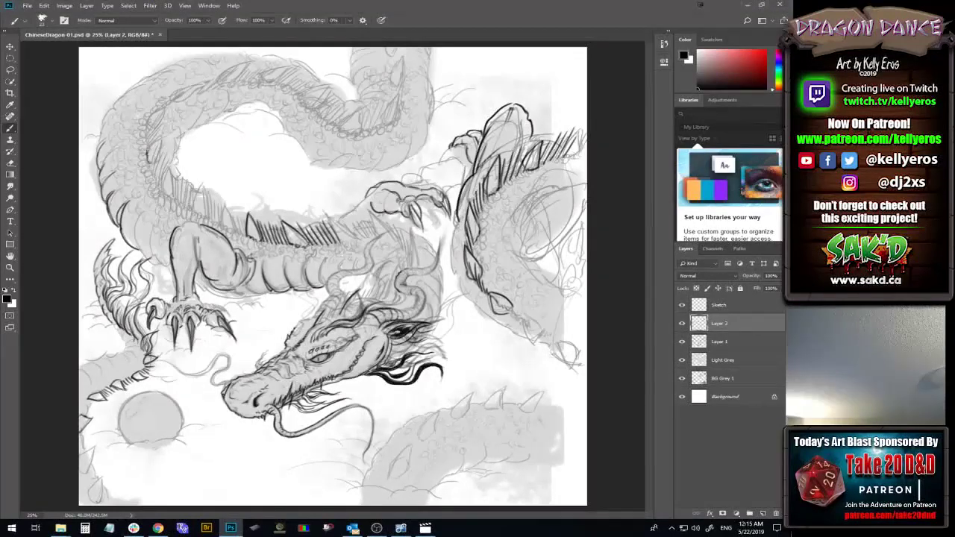
mouse_move(161, 142)
mouse_down()
mouse_move(151, 166)
mouse_move(158, 190)
mouse_up()
drag(173, 167, 169, 188)
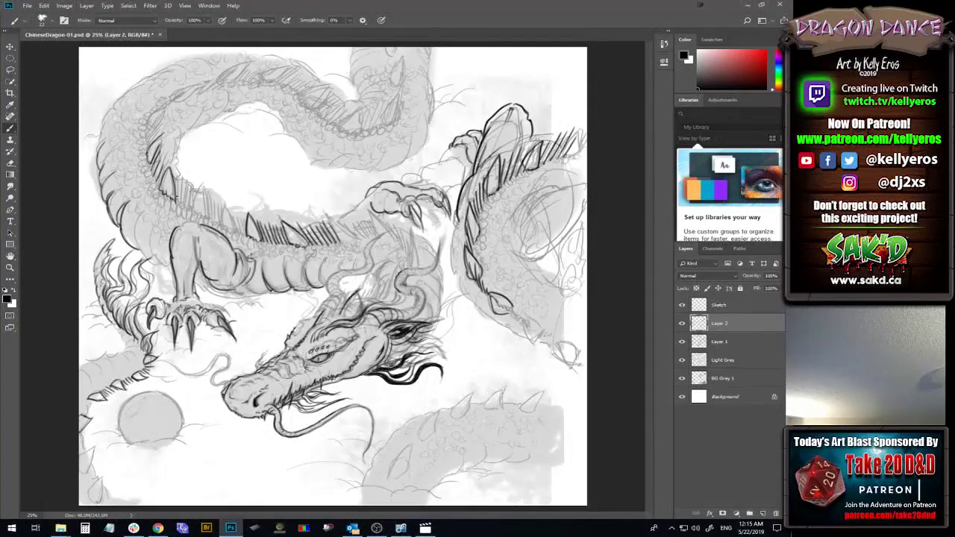
- Ink a tall spine and hatch the back fins from the left bend down to the fins above the front leg
mouse_move(176, 176)
mouse_down()
mouse_move(191, 231)
mouse_move(200, 209)
mouse_move(190, 209)
mouse_move(212, 218)
mouse_up()
key(ctrl+z)
key(ctrl+z)
key(ctrl+z)
key(ctrl+alt+z)
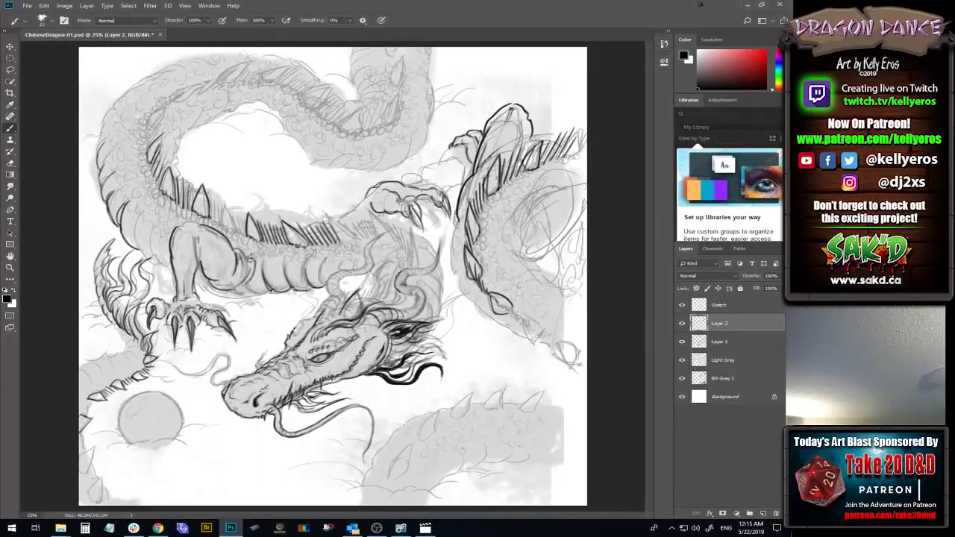
mouse_move(222, 227)
mouse_down()
mouse_move(232, 232)
mouse_move(221, 226)
mouse_move(229, 212)
mouse_move(221, 224)
mouse_up()
key(ctrl+z)
key(ctrl+z)
mouse_move(226, 199)
mouse_down()
mouse_move(222, 226)
mouse_move(241, 234)
mouse_move(232, 232)
mouse_up()
mouse_move(208, 193)
mouse_down()
mouse_move(214, 221)
mouse_move(248, 237)
mouse_up()
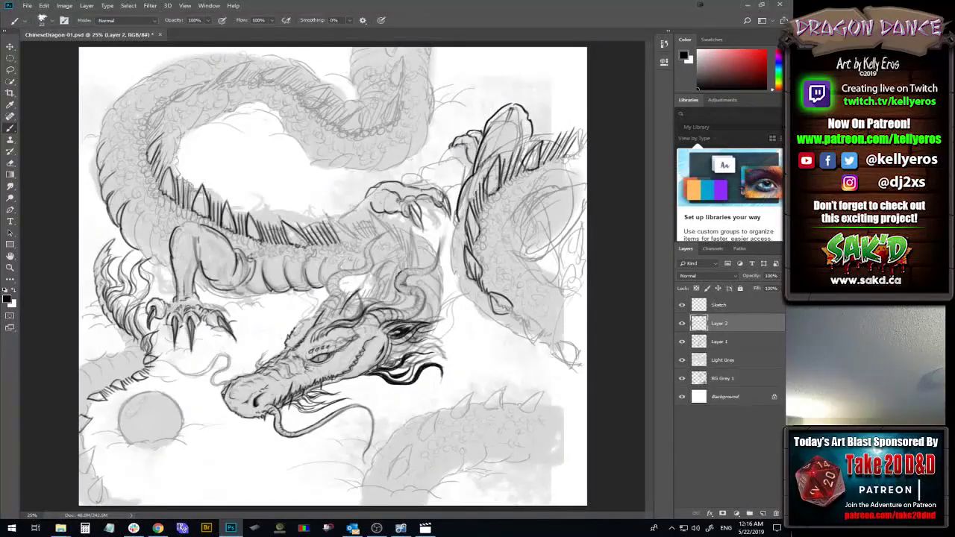
- Ink the row of small scales along the base of the back fins above the belly and front leg
drag(264, 240, 269, 248)
drag(278, 243, 290, 249)
mouse_move(304, 241)
mouse_down()
mouse_move(295, 233)
mouse_move(288, 248)
mouse_move(298, 249)
mouse_up()
mouse_move(314, 245)
mouse_down()
mouse_move(306, 250)
mouse_move(314, 249)
mouse_up()
drag(328, 243, 324, 250)
drag(336, 242, 329, 249)
drag(243, 236, 237, 241)
mouse_move(241, 233)
mouse_down()
mouse_move(234, 239)
mouse_move(243, 241)
mouse_up()
mouse_move(250, 233)
mouse_down()
mouse_move(244, 240)
mouse_move(170, 205)
mouse_move(189, 217)
mouse_up()
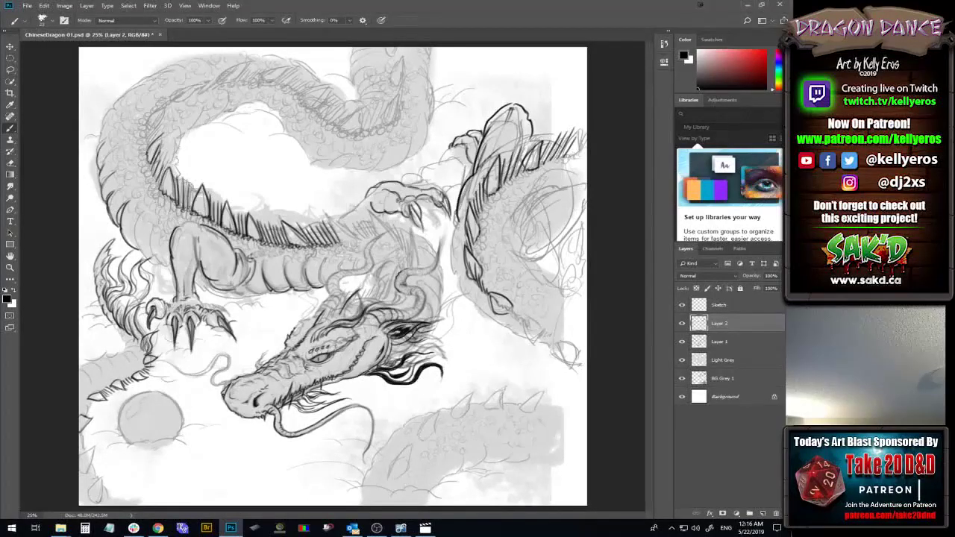
- Add strokes to the fins above the front leg and ink the fin at the upper part of the left bend
drag(220, 196, 191, 208)
drag(193, 206, 193, 189)
drag(151, 125, 163, 117)
drag(148, 124, 170, 105)
mouse_move(169, 106)
mouse_down()
mouse_move(173, 98)
mouse_move(166, 110)
mouse_up()
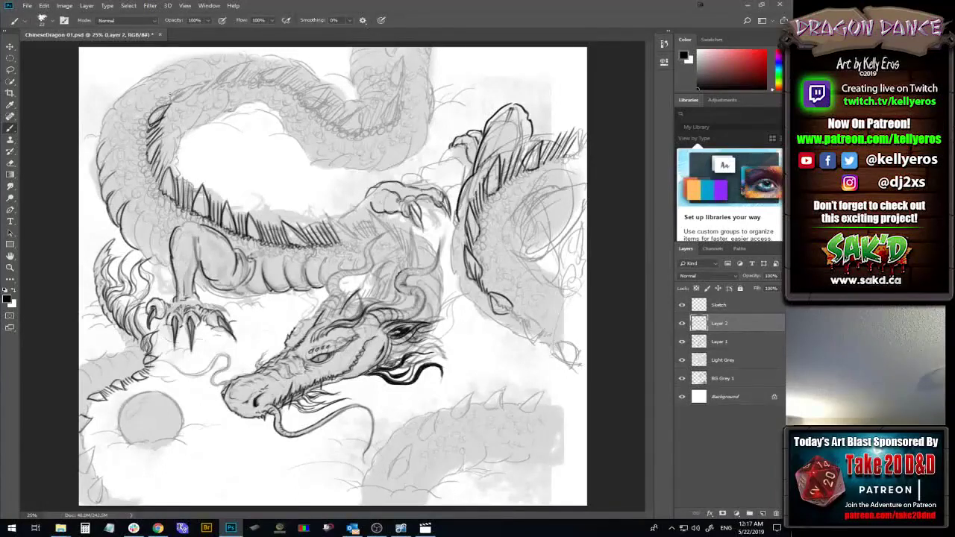
- Ink the outer contour of the body around the upper part of the left bend
drag(101, 148, 116, 121)
drag(112, 136, 104, 110)
key(ctrl+z)
mouse_move(100, 149)
mouse_down()
mouse_move(118, 100)
mouse_move(177, 66)
mouse_up()
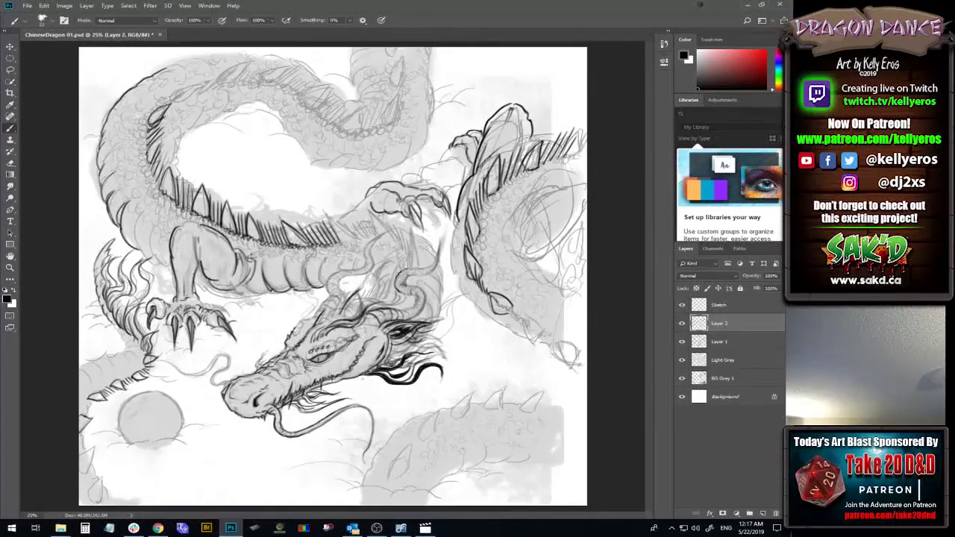
- Ink flowing black mane strands behind the dragon's lower jaw, undoing the misplaced strokes
mouse_move(355, 376)
mouse_down()
mouse_move(398, 392)
mouse_move(426, 381)
mouse_move(419, 375)
mouse_up()
mouse_move(415, 378)
mouse_down()
mouse_move(431, 361)
mouse_move(417, 360)
mouse_move(443, 347)
mouse_up()
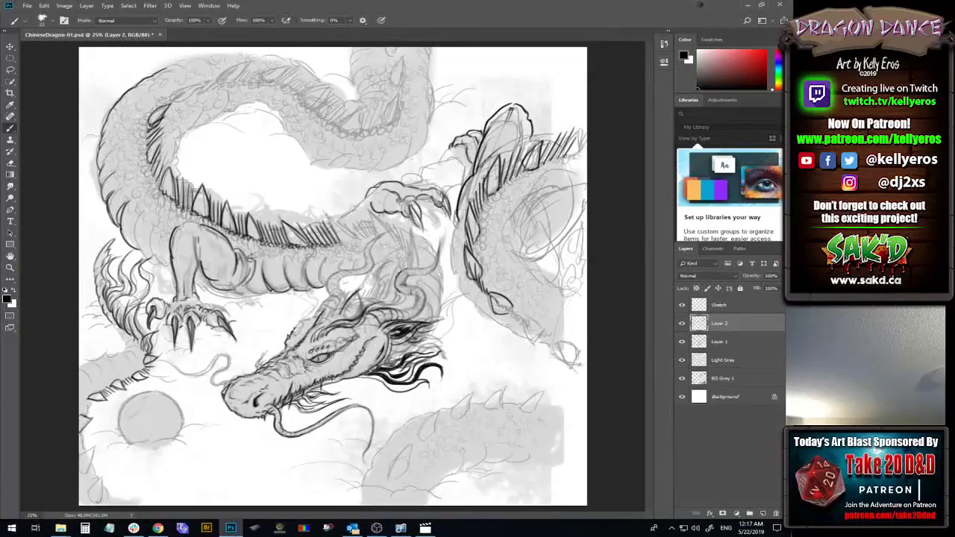
key(ctrl+z)
drag(380, 365, 452, 341)
key(ctrl+z)
drag(383, 372, 401, 357)
key(ctrl+z)
key(ctrl+z)
key(ctrl+z)
key(ctrl+z)
key(ctrl+z)
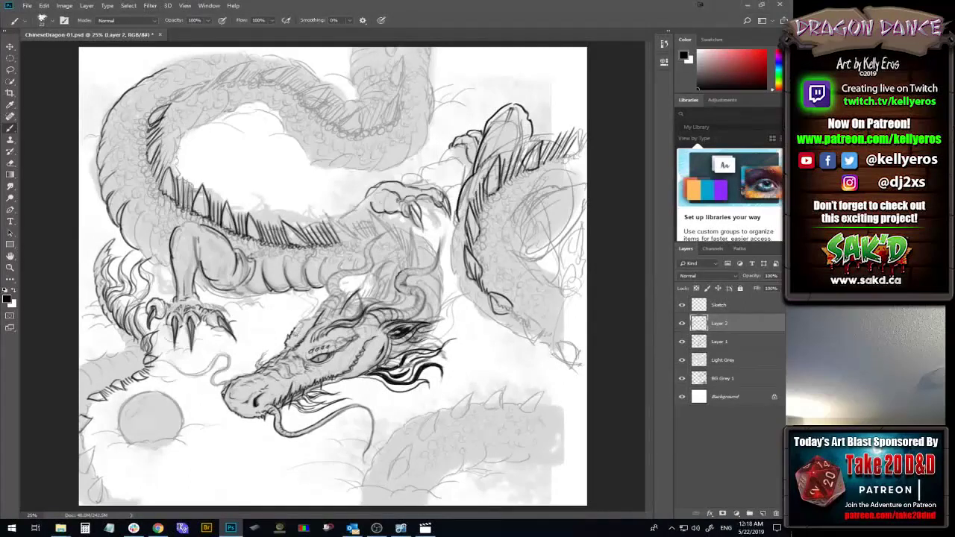
- Ink the pointed frill strands on top of the head above the brow
mouse_move(301, 322)
mouse_down()
mouse_move(294, 337)
mouse_move(316, 298)
mouse_up()
drag(313, 302, 304, 326)
mouse_move(297, 334)
mouse_down()
mouse_move(288, 316)
mouse_move(291, 340)
mouse_move(298, 325)
mouse_up()
- Ink the left edge of the orb and the curling cloud lines beneath it, redoing the cloud strokes
mouse_move(119, 428)
mouse_down()
mouse_move(124, 441)
mouse_move(122, 408)
mouse_move(117, 435)
mouse_up()
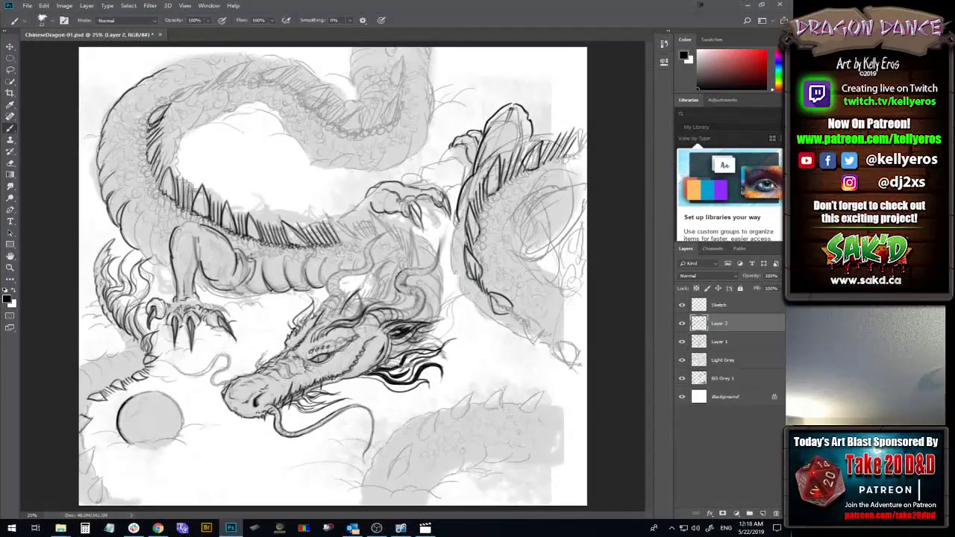
drag(139, 395, 129, 402)
mouse_move(121, 428)
mouse_down()
mouse_move(93, 435)
mouse_move(126, 445)
mouse_move(179, 436)
mouse_up()
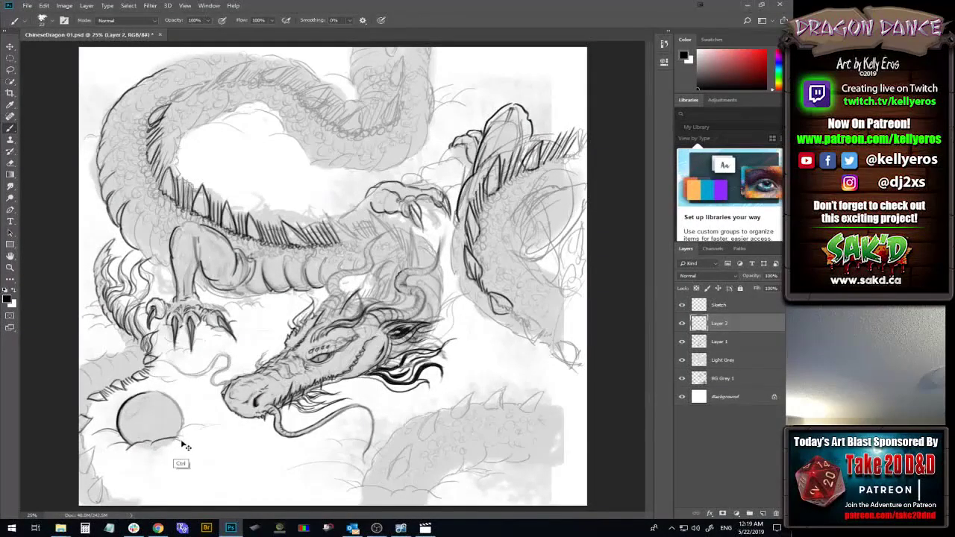
key(ctrl+z)
drag(151, 445, 185, 440)
key(ctrl+z)
key(ctrl+z)
drag(173, 440, 212, 423)
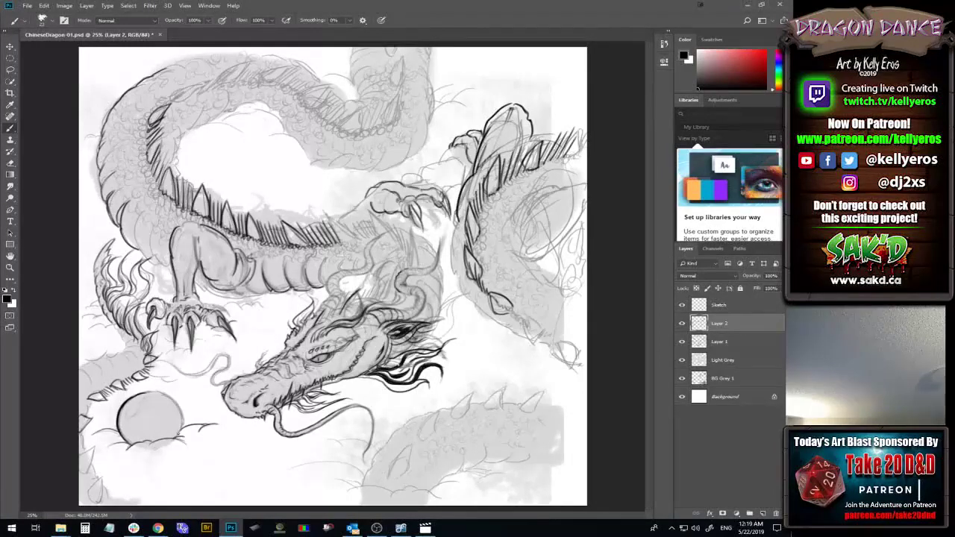
- Complete the orb's black outline and ink the highlight shape inside it
drag(181, 419, 183, 436)
mouse_move(171, 401)
mouse_down()
mouse_move(182, 414)
mouse_move(172, 400)
mouse_move(179, 406)
mouse_up()
mouse_move(141, 394)
mouse_down()
mouse_move(167, 393)
mouse_move(146, 391)
mouse_up()
drag(137, 394, 155, 390)
drag(129, 412, 145, 398)
- Ink the outer contour of the lower-right coil and the pointed fins along its rising front edge
drag(363, 486, 400, 430)
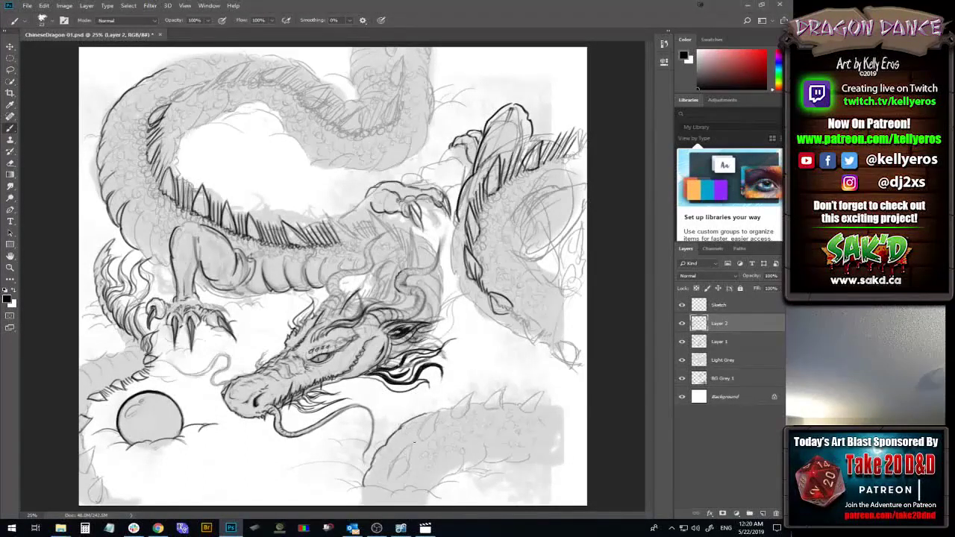
drag(415, 443, 408, 462)
drag(427, 421, 419, 446)
mouse_move(438, 412)
mouse_down()
mouse_move(422, 429)
mouse_move(434, 432)
mouse_move(426, 441)
mouse_up()
drag(391, 468, 389, 479)
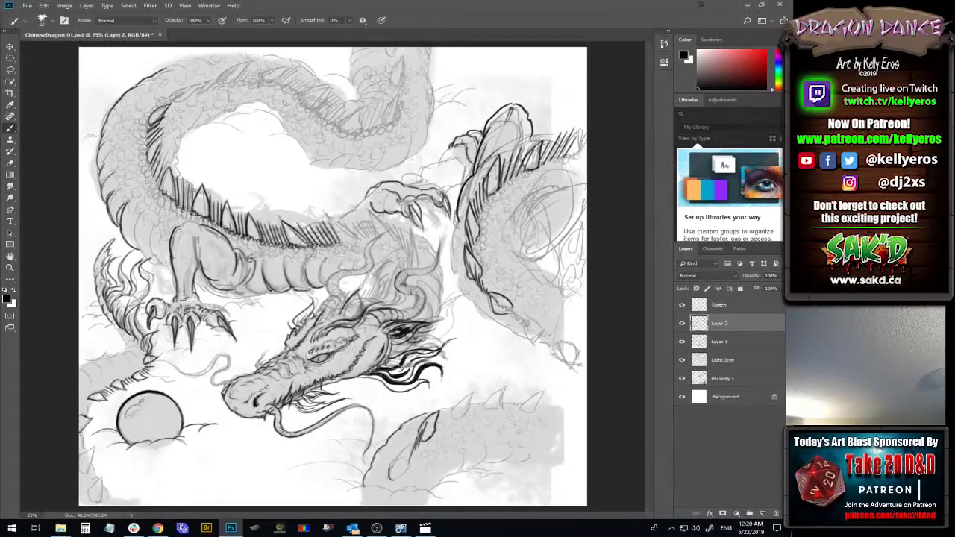
drag(410, 441, 389, 473)
mouse_move(413, 439)
mouse_down()
mouse_move(389, 466)
mouse_move(408, 471)
mouse_move(385, 489)
mouse_move(397, 464)
mouse_up()
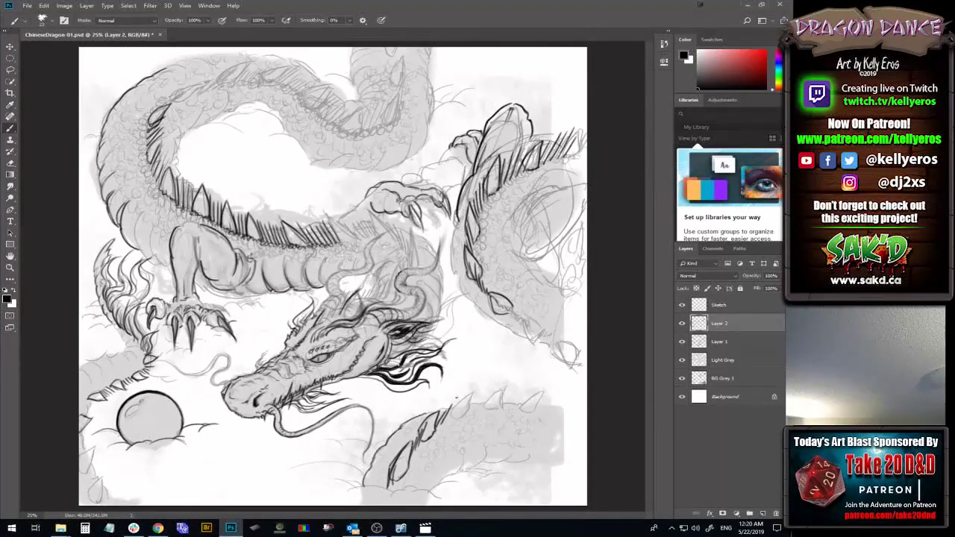
- Ink and hatch the back fins along the top of the lower-right coil out to its end
drag(445, 422, 466, 401)
mouse_move(462, 404)
mouse_down()
mouse_move(520, 392)
mouse_move(515, 407)
mouse_move(537, 389)
mouse_up()
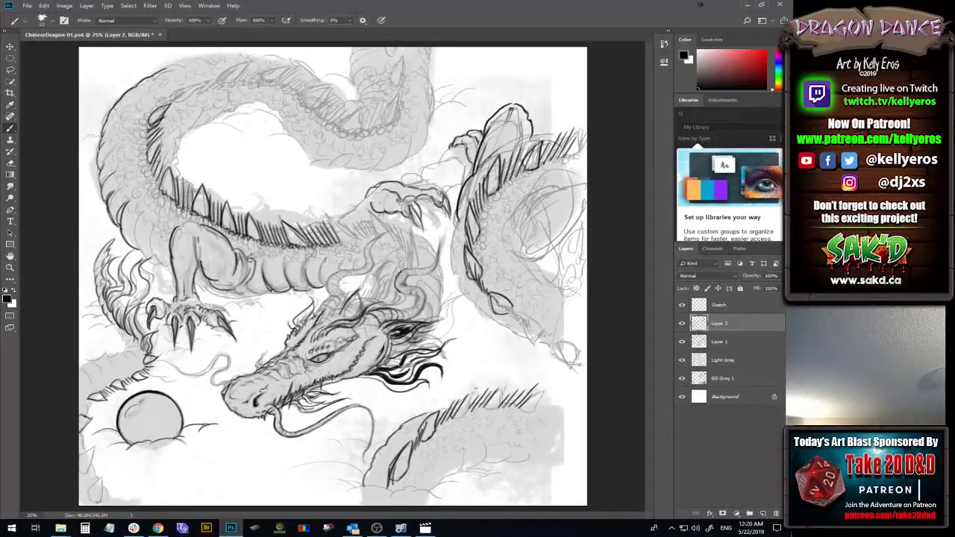
mouse_move(450, 411)
mouse_down()
mouse_move(477, 387)
mouse_move(471, 407)
mouse_move(479, 385)
mouse_move(488, 402)
mouse_move(509, 389)
mouse_up()
drag(427, 415, 453, 407)
- Ink the cloud puffs along the underside and base of the lower-right coil
drag(460, 473, 489, 450)
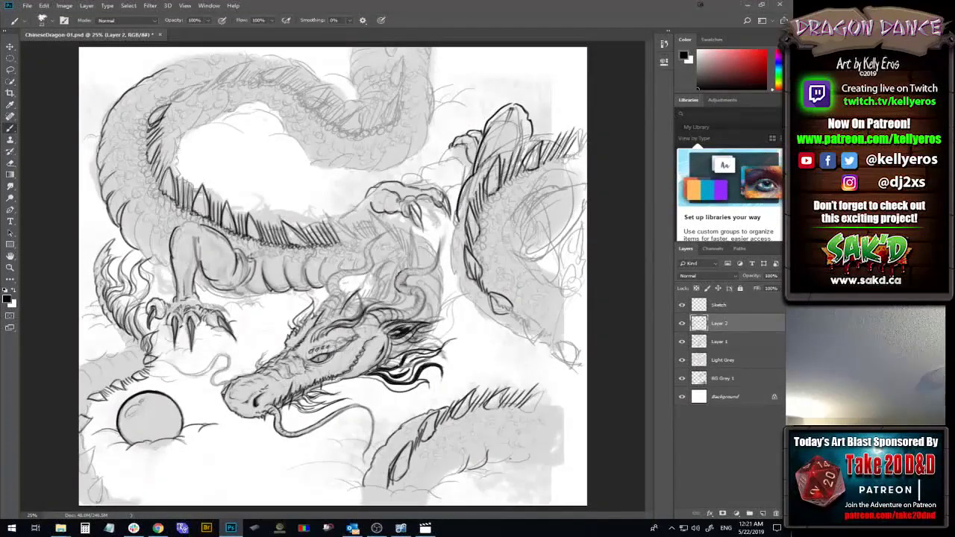
key(ctrl+z)
key(ctrl+z)
drag(478, 467, 453, 478)
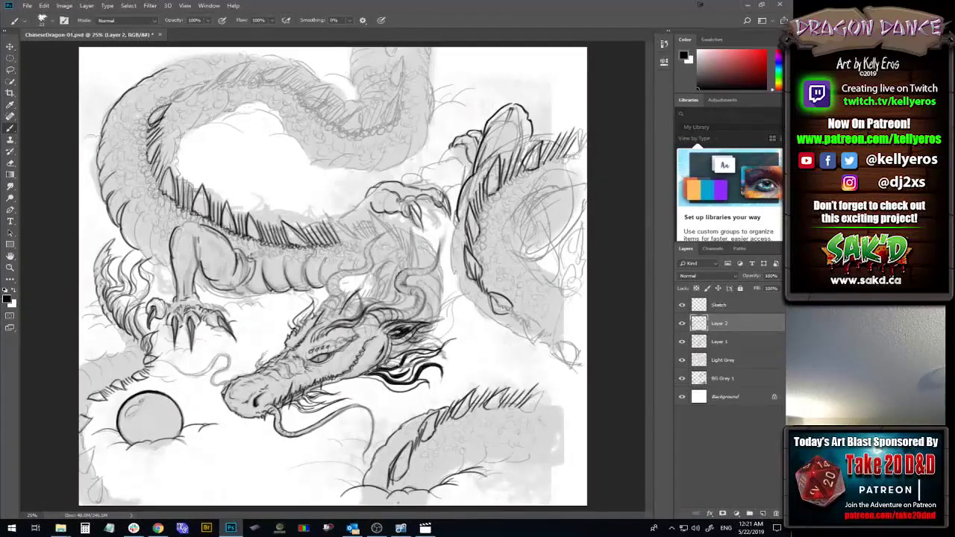
- Ink a long curved cloud line extending left from the lower-right coil, redrawing it until it fits
mouse_move(342, 481)
mouse_down()
mouse_move(365, 485)
mouse_move(269, 466)
mouse_up()
key(ctrl+z)
drag(364, 469, 285, 467)
key(ctrl+z)
drag(365, 469, 283, 467)
- Darken the long whisker below the jaw and ink the curled base of the whisker beside the snout
mouse_move(320, 427)
mouse_down()
mouse_move(307, 433)
mouse_move(366, 404)
mouse_up()
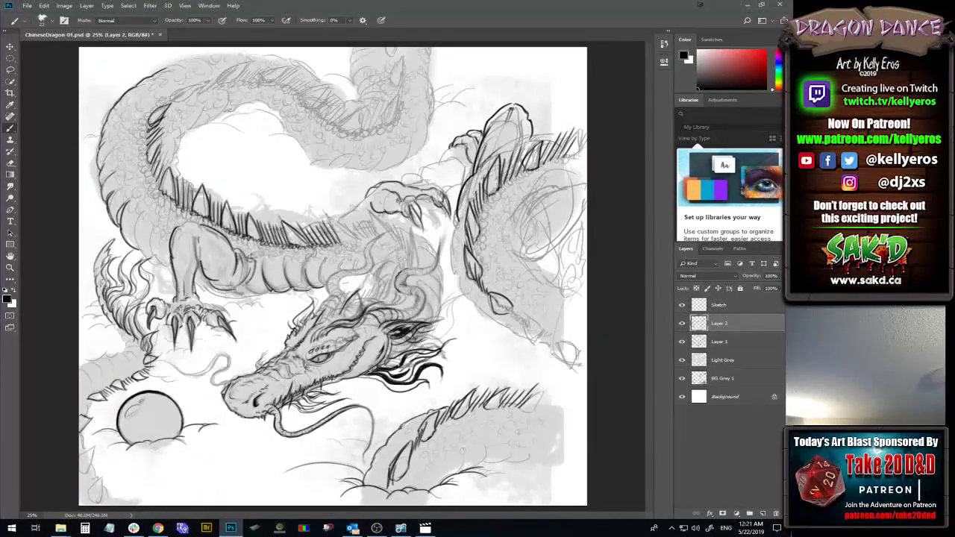
drag(305, 415, 313, 407)
mouse_move(213, 383)
mouse_down()
mouse_move(231, 379)
mouse_move(220, 371)
mouse_move(229, 366)
mouse_move(217, 370)
mouse_move(229, 366)
mouse_up()
- Ink the inner line of the planted front leg, the plates behind it and the lower edge of the belly
drag(199, 249, 193, 279)
mouse_move(133, 252)
mouse_down()
mouse_move(142, 219)
mouse_move(145, 253)
mouse_move(161, 246)
mouse_move(160, 264)
mouse_up()
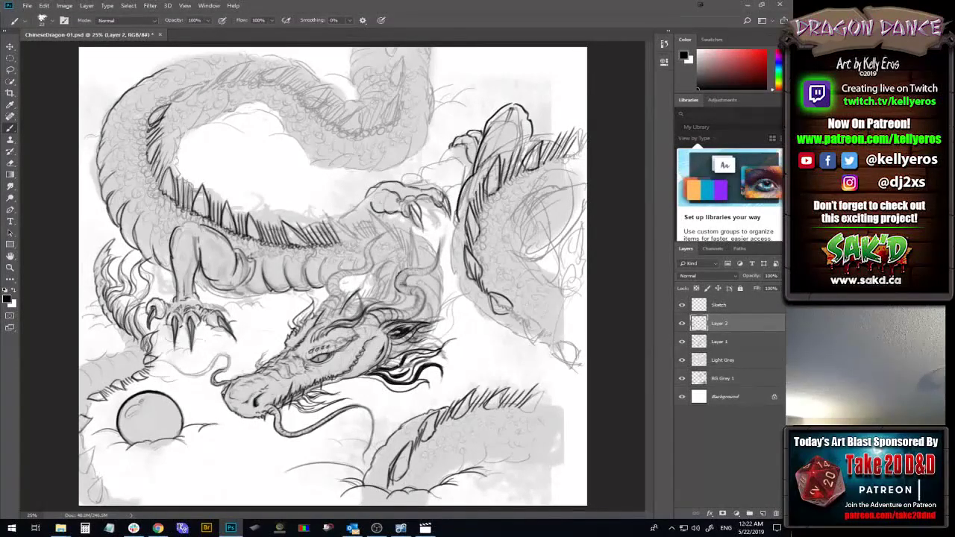
mouse_move(196, 289)
mouse_down()
mouse_move(215, 283)
mouse_move(194, 288)
mouse_up()
drag(216, 293, 269, 296)
drag(273, 297, 330, 288)
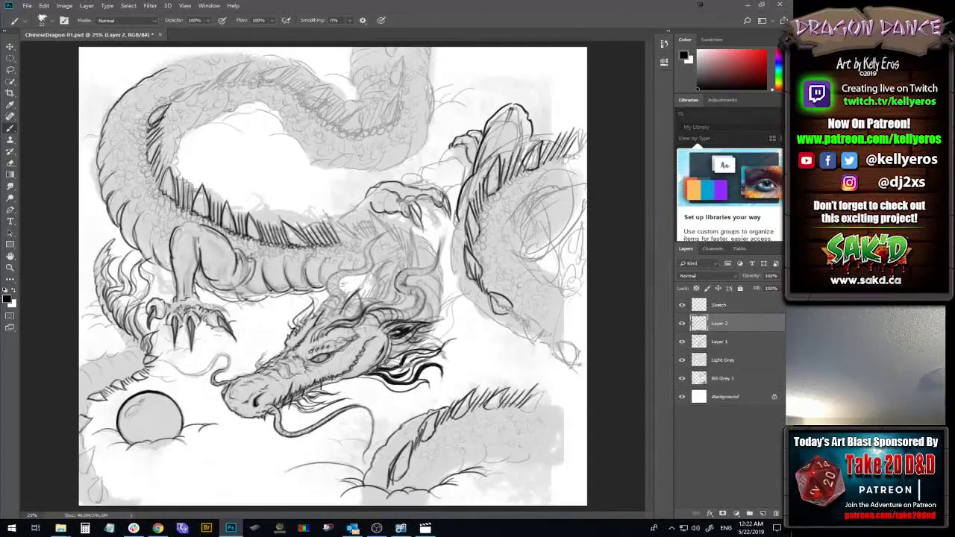
- Ink the belly plates along the inside of the upper-left bend and undo the trial cloud strokes beside them
mouse_move(176, 139)
mouse_down()
mouse_move(172, 160)
mouse_move(170, 139)
mouse_move(175, 152)
mouse_move(182, 140)
mouse_up()
mouse_move(201, 103)
mouse_down()
mouse_move(278, 103)
mouse_move(265, 102)
mouse_move(305, 109)
mouse_move(276, 115)
mouse_up()
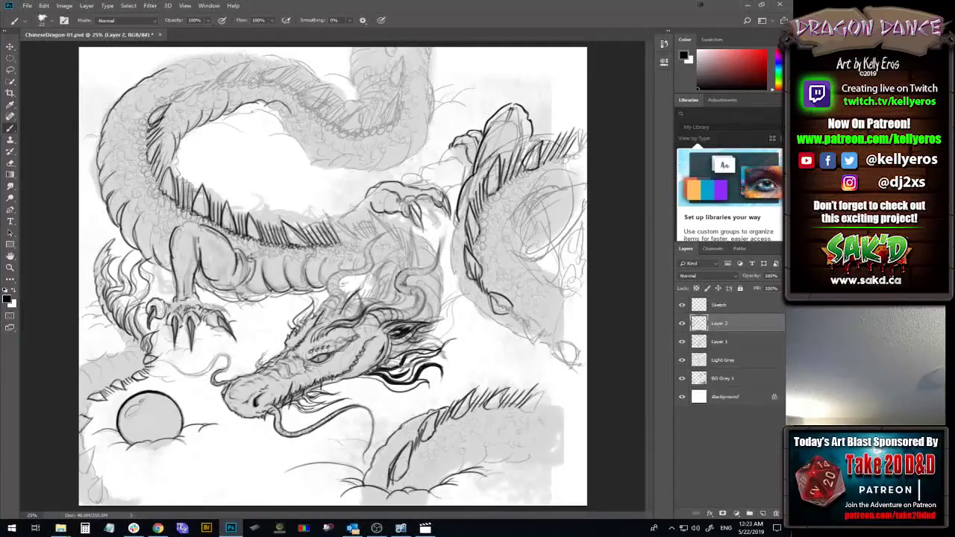
mouse_move(264, 109)
mouse_down()
mouse_move(247, 115)
mouse_move(303, 140)
mouse_move(297, 112)
mouse_move(288, 125)
mouse_up()
key(ctrl+z)
key(ctrl+z)
key(ctrl+z)
key(ctrl+z)
key(ctrl+z)
key(ctrl+z)
key(ctrl+z)
key(ctrl+z)
- Ink the cloud curves inside the upper loop of the body, just below the belly plates
mouse_move(274, 101)
mouse_down()
mouse_move(265, 114)
mouse_move(204, 126)
mouse_move(247, 108)
mouse_up()
drag(264, 107, 283, 114)
drag(252, 111, 282, 121)
drag(291, 132, 259, 146)
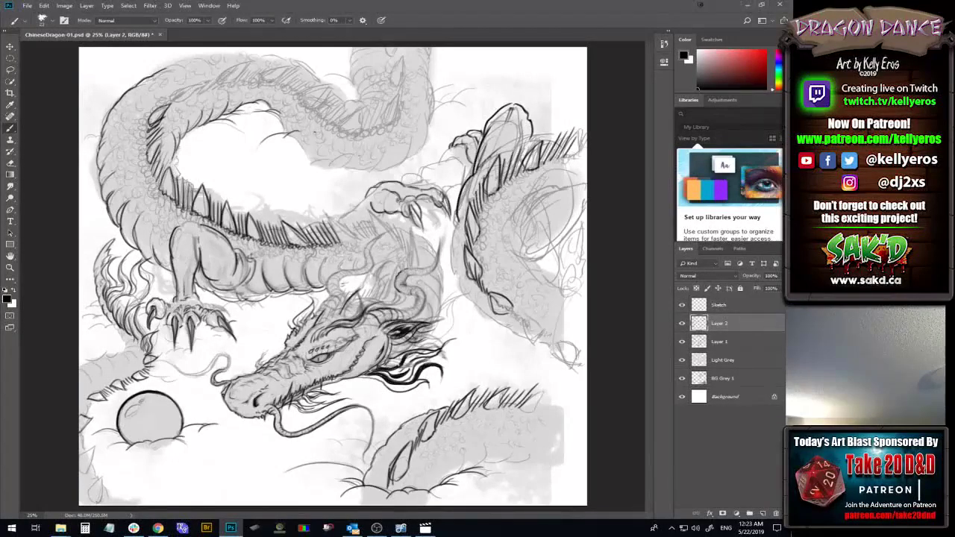
drag(277, 140, 301, 137)
drag(301, 158, 311, 159)
- Ink and hatch the spines and fins along the dip and crest of the upper body, and save the file
drag(298, 94, 319, 109)
drag(339, 129, 354, 136)
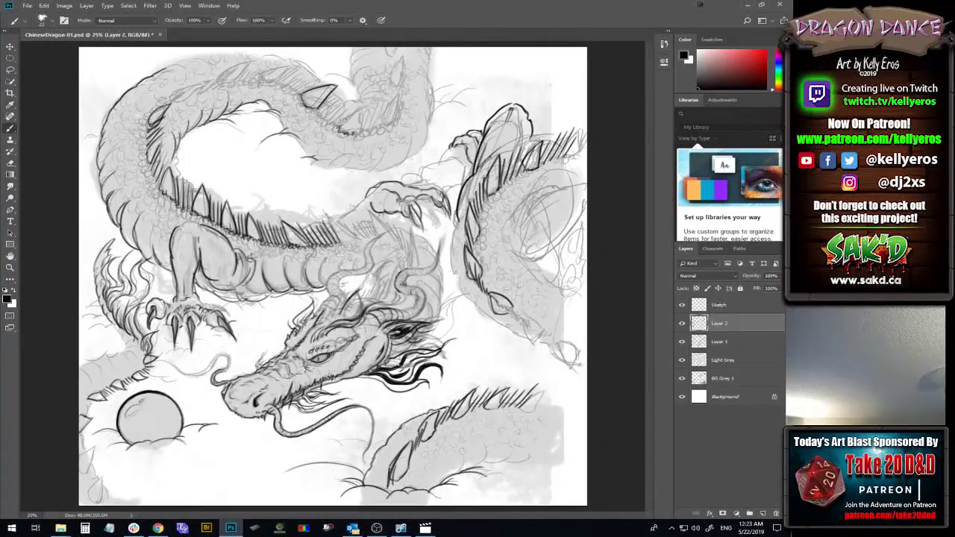
mouse_move(337, 88)
mouse_down()
mouse_move(319, 120)
mouse_move(347, 116)
mouse_up()
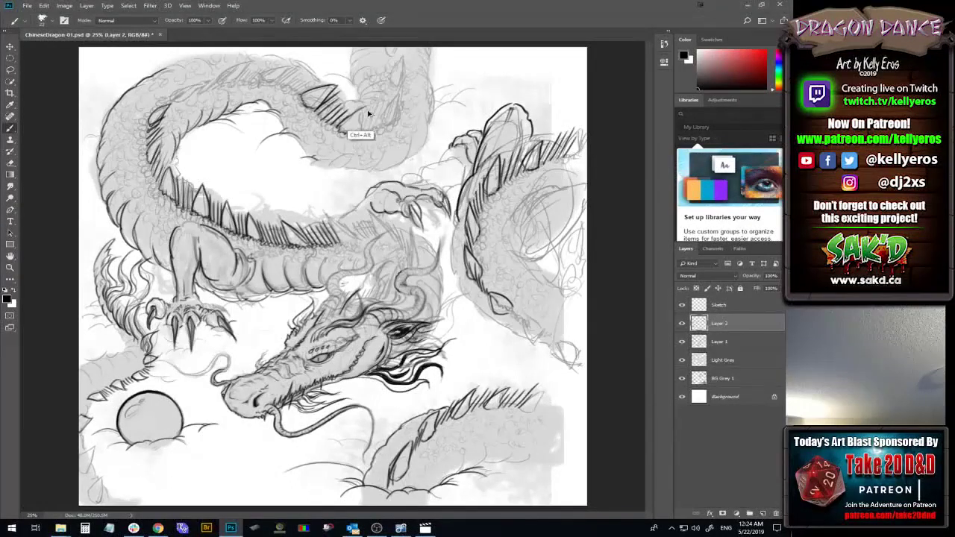
mouse_move(360, 109)
mouse_down()
mouse_move(348, 117)
mouse_move(361, 133)
mouse_up()
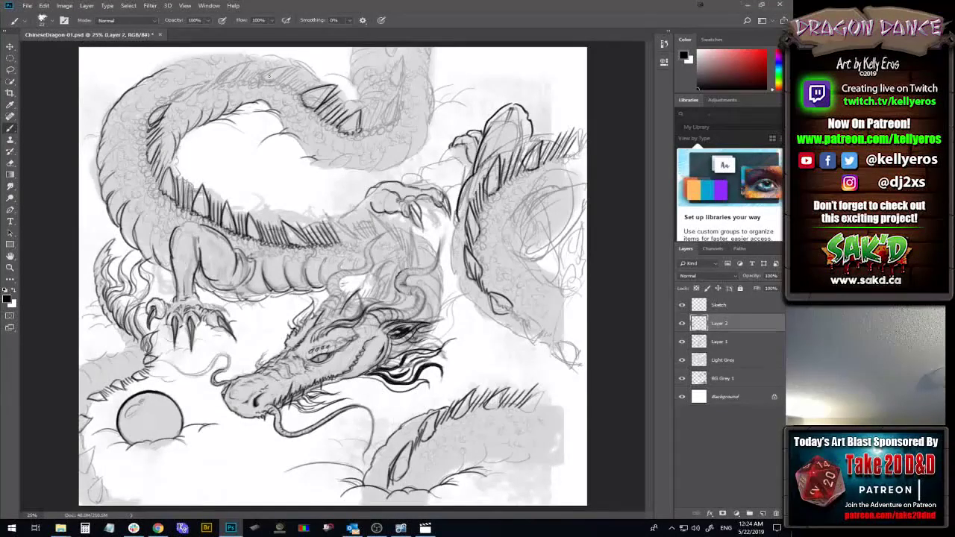
mouse_move(261, 84)
mouse_down()
mouse_move(279, 78)
mouse_move(249, 72)
mouse_move(291, 64)
mouse_move(317, 84)
mouse_up()
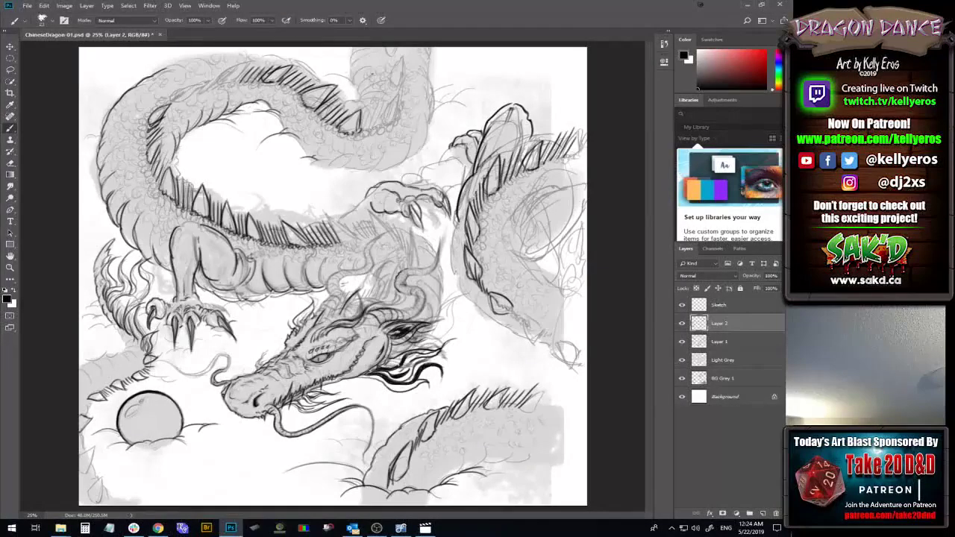
key(ctrl+s)
- Ink the outline and ridges at the base of the horn nearest the cheek
drag(412, 321, 422, 292)
drag(402, 314, 413, 310)
drag(405, 322, 414, 316)
- Darken and add mane strands behind the dragon's cheek and jaw
drag(392, 356, 399, 351)
mouse_move(405, 350)
mouse_down()
mouse_move(389, 357)
mouse_move(433, 349)
mouse_up()
drag(457, 338, 381, 370)
drag(392, 364, 386, 369)
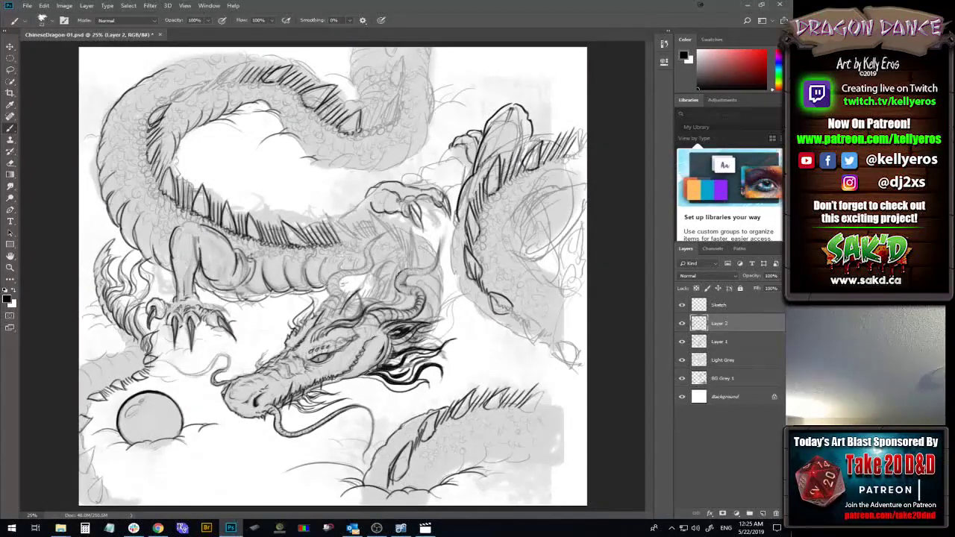
- Ink the far horn from its ridged base above the brow up to its curved, branching tip
drag(323, 265, 320, 285)
mouse_move(319, 302)
mouse_down()
mouse_move(338, 313)
mouse_move(327, 307)
mouse_move(339, 308)
mouse_move(341, 280)
mouse_up()
mouse_move(329, 281)
mouse_down()
mouse_move(346, 271)
mouse_move(351, 297)
mouse_up()
drag(338, 292, 346, 286)
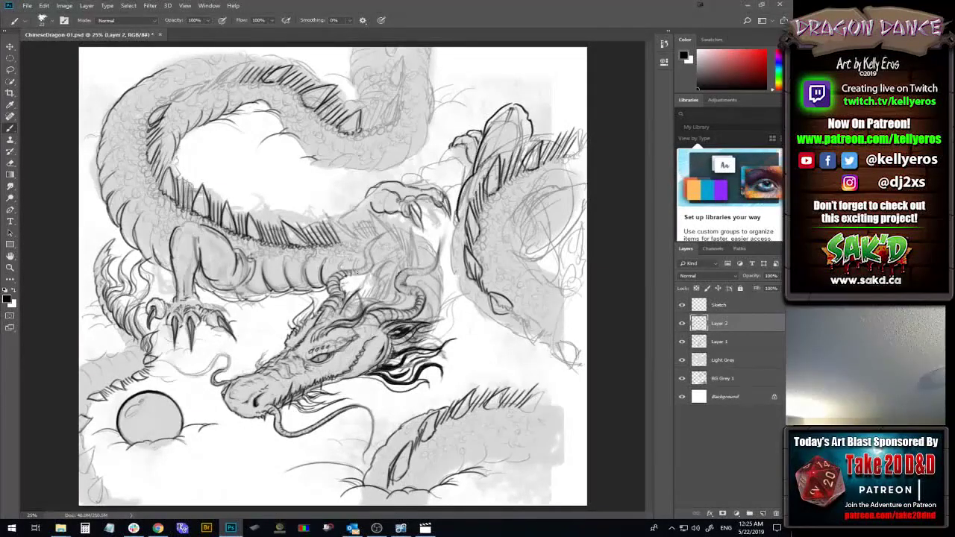
drag(360, 273, 372, 262)
drag(354, 276, 364, 272)
drag(365, 264, 384, 233)
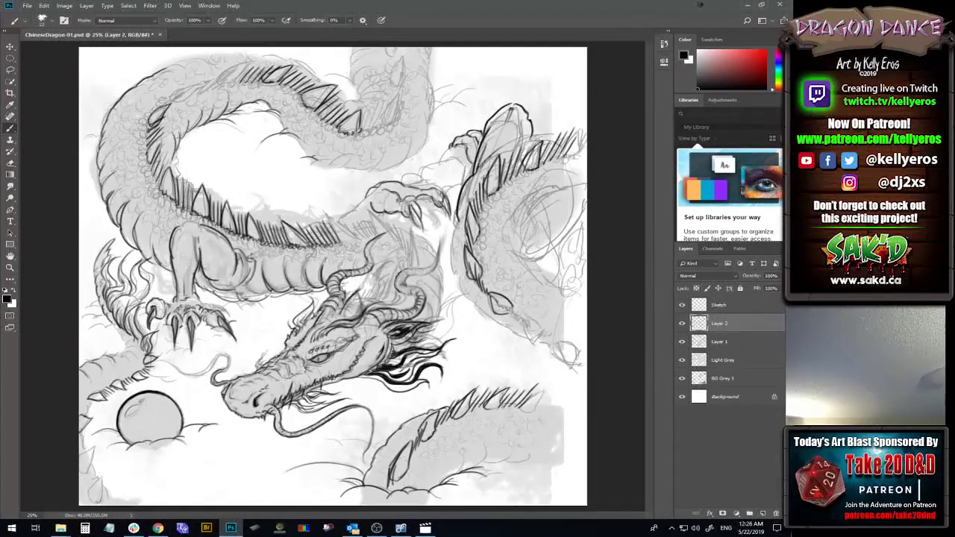
- Ink the plates on the lower-left coil below the tail and hatch its fins down to the canvas edge
drag(112, 357, 124, 353)
drag(156, 377, 145, 379)
mouse_move(87, 403)
mouse_down()
mouse_move(104, 400)
mouse_move(97, 407)
mouse_up()
drag(95, 420, 82, 429)
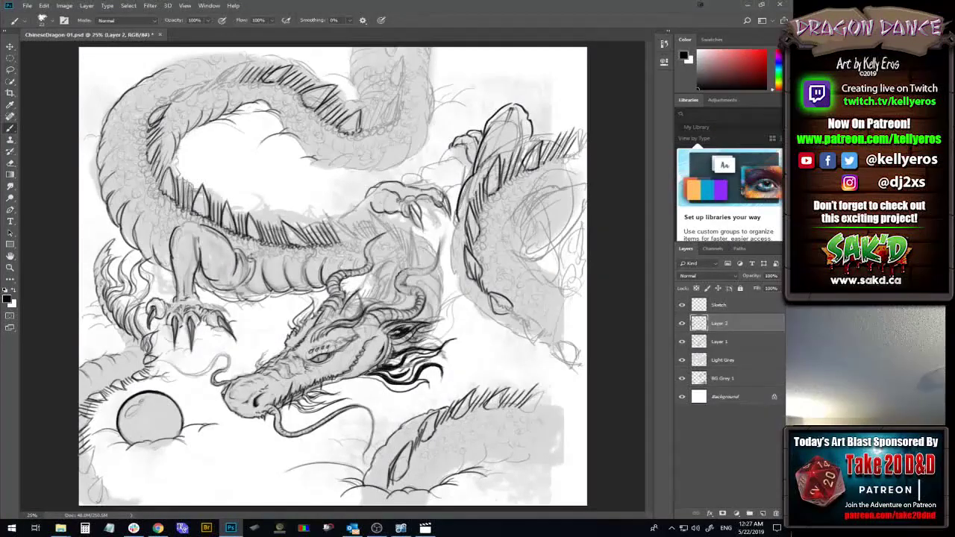
- Ink the spiny fins and small scales on the lower-left coil down to the bottom edge of the canvas
click(90, 452)
drag(92, 451, 89, 509)
mouse_move(105, 468)
mouse_down()
mouse_move(85, 485)
mouse_move(100, 500)
mouse_move(94, 513)
mouse_up()
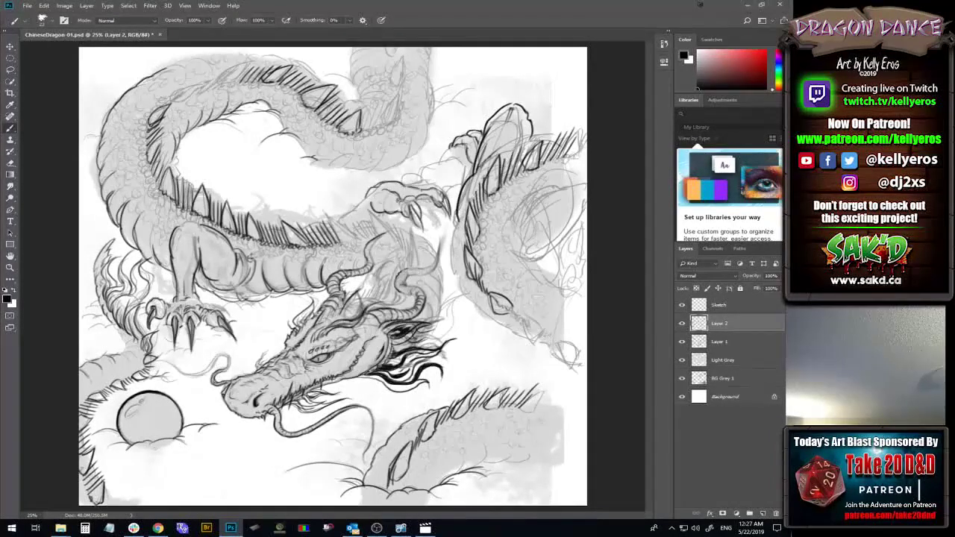
drag(91, 458, 79, 472)
drag(101, 487, 91, 500)
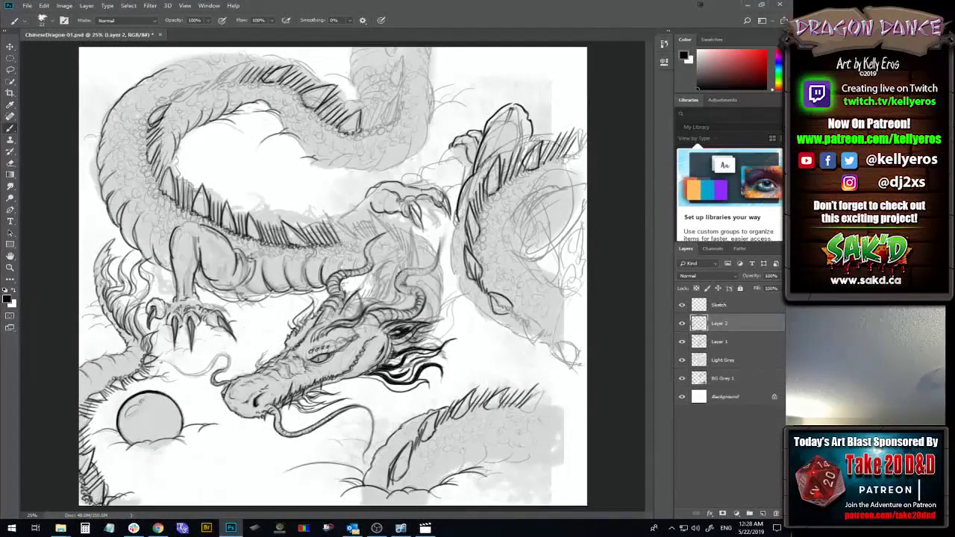
- Ink the curling whisker above the snout and the hanging end of the long whisker below the jaw
drag(157, 362, 183, 369)
mouse_move(168, 359)
mouse_down()
mouse_move(196, 375)
mouse_move(231, 355)
mouse_move(217, 378)
mouse_up()
drag(218, 382, 223, 388)
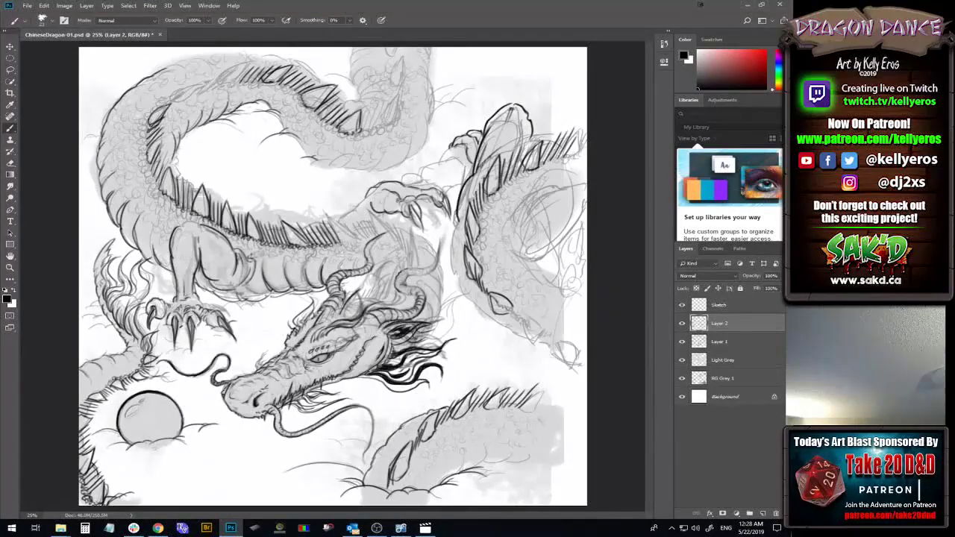
drag(228, 380, 238, 388)
key(ctrl+z)
drag(356, 407, 370, 413)
mouse_move(365, 407)
mouse_down()
mouse_move(373, 430)
mouse_move(364, 466)
mouse_move(369, 447)
mouse_up()
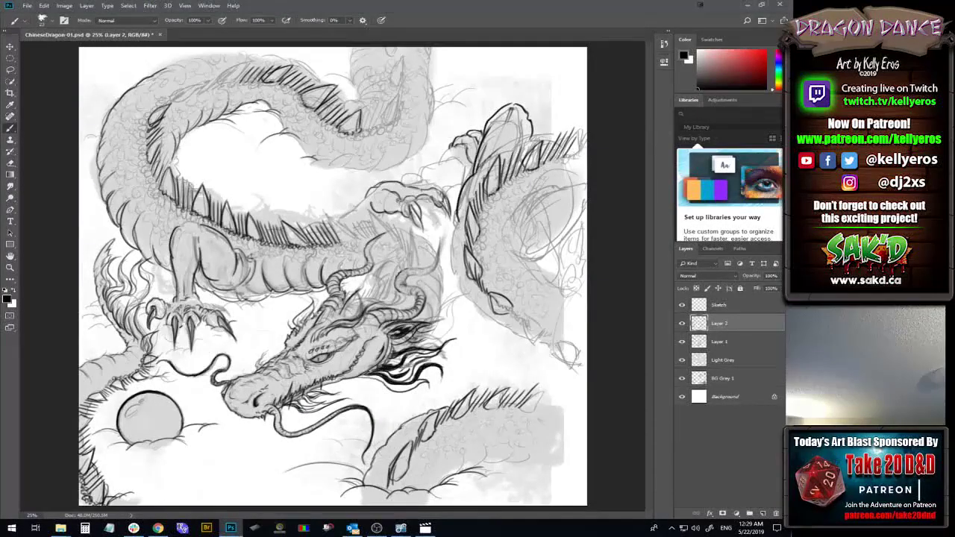
- Darken the hair tufts under the jaw and ink the pointed crest strands behind the brow
mouse_move(314, 413)
mouse_down()
mouse_move(336, 403)
mouse_move(312, 396)
mouse_move(340, 396)
mouse_move(302, 401)
mouse_move(317, 391)
mouse_up()
mouse_move(324, 309)
mouse_down()
mouse_move(314, 330)
mouse_move(331, 318)
mouse_up()
mouse_move(345, 315)
mouse_down()
mouse_move(337, 296)
mouse_move(341, 315)
mouse_move(350, 315)
mouse_move(316, 340)
mouse_up()
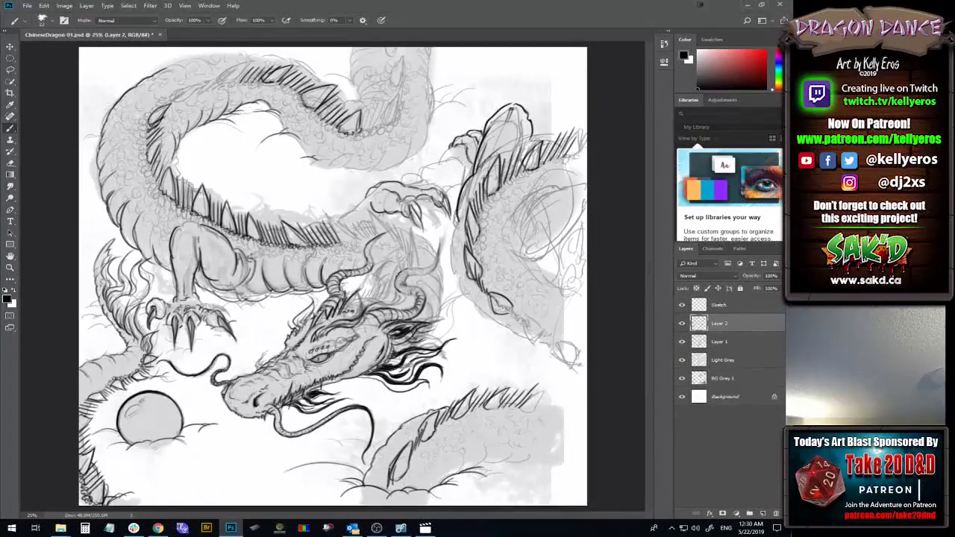
drag(342, 338, 336, 343)
drag(369, 330, 379, 326)
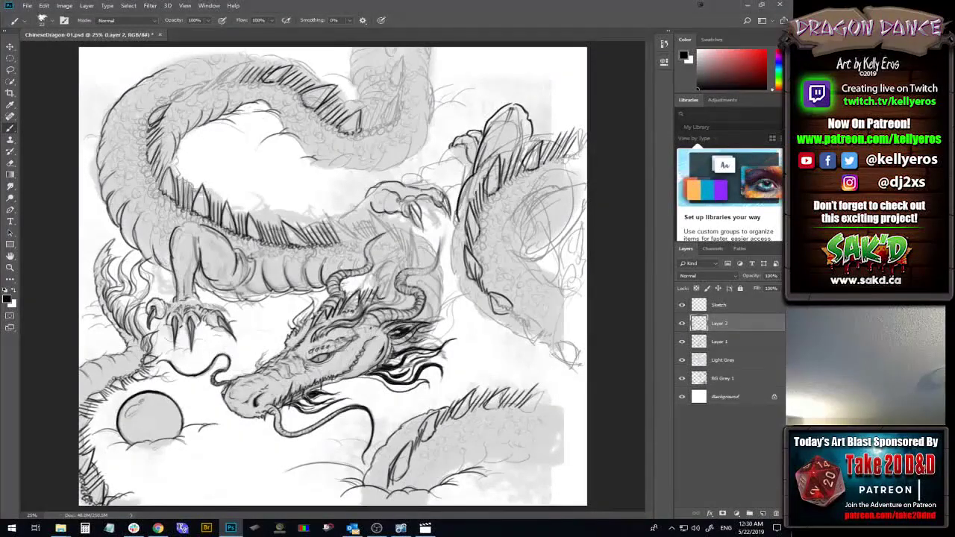
- Add flowing mane strands between the horns and behind the dragon's cheek
mouse_move(378, 285)
mouse_down()
mouse_move(394, 271)
mouse_move(387, 292)
mouse_up()
drag(385, 284, 377, 300)
mouse_move(414, 321)
mouse_down()
mouse_move(470, 290)
mouse_move(440, 332)
mouse_move(433, 276)
mouse_move(402, 273)
mouse_up()
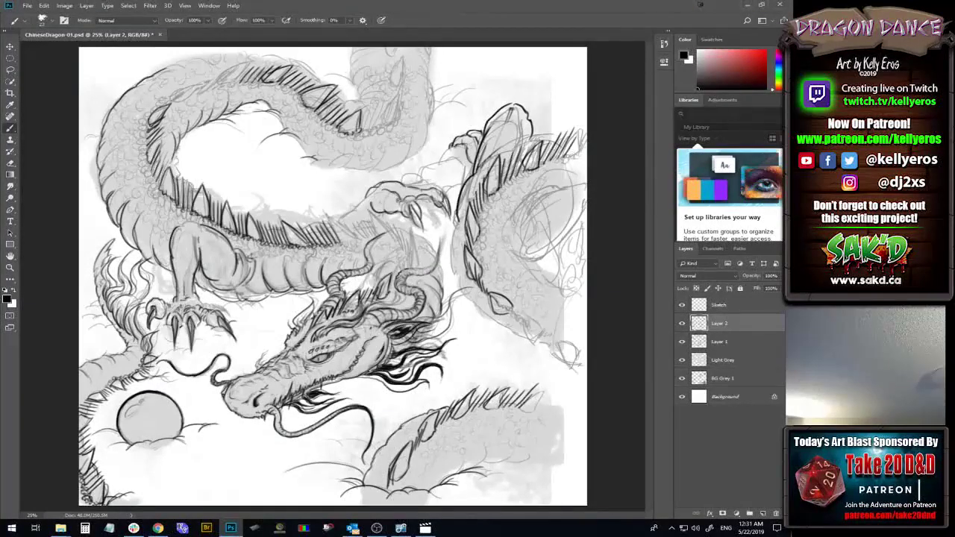
- Darken the tips and branches of both horns and touch up the hair between them
mouse_move(442, 241)
mouse_down()
mouse_move(429, 268)
mouse_move(438, 262)
mouse_up()
drag(439, 260, 416, 274)
drag(371, 246, 386, 231)
drag(372, 251, 367, 262)
mouse_move(390, 288)
mouse_down()
mouse_move(417, 240)
mouse_move(414, 261)
mouse_up()
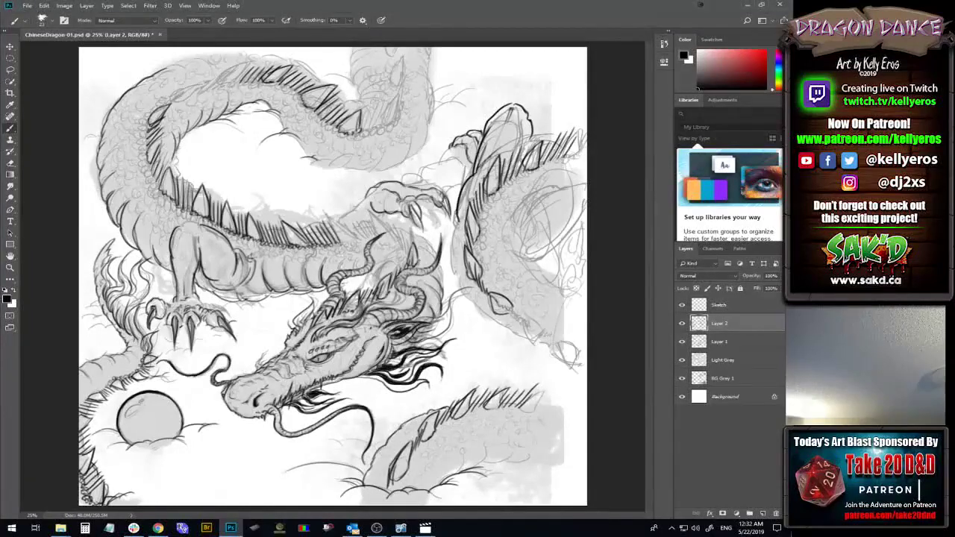
drag(396, 294, 390, 287)
drag(356, 295, 353, 313)
mouse_move(316, 324)
mouse_down()
mouse_move(324, 314)
mouse_move(317, 319)
mouse_up()
key(ctrl+z)
- Ink small scales along the base of the fins on the lower-right coil
mouse_move(415, 458)
mouse_down()
mouse_move(429, 428)
mouse_move(445, 425)
mouse_up()
mouse_move(406, 474)
mouse_down()
mouse_move(415, 466)
mouse_move(404, 478)
mouse_up()
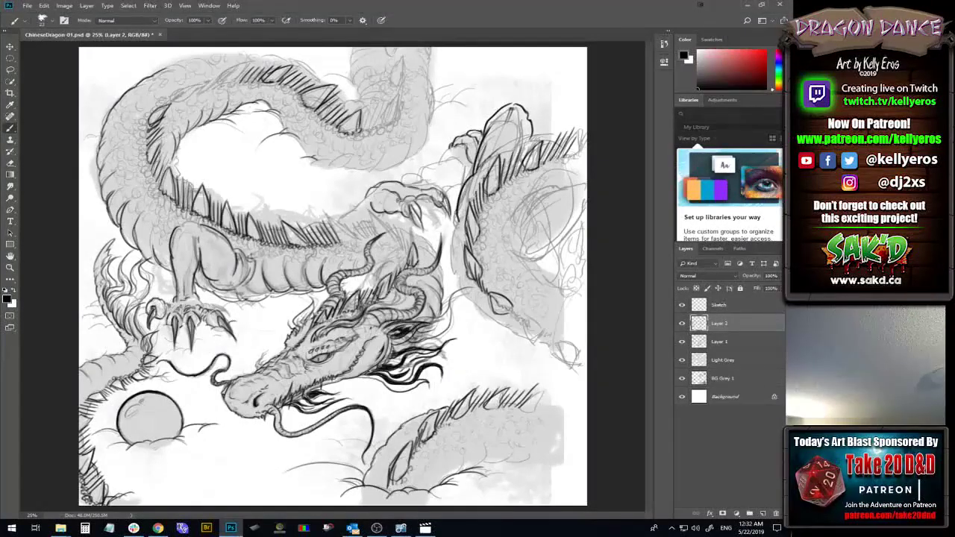
mouse_move(385, 494)
mouse_down()
mouse_move(391, 465)
mouse_move(409, 451)
mouse_move(408, 473)
mouse_move(394, 481)
mouse_move(411, 463)
mouse_move(417, 424)
mouse_move(455, 418)
mouse_up()
drag(467, 421, 473, 407)
drag(485, 414, 478, 406)
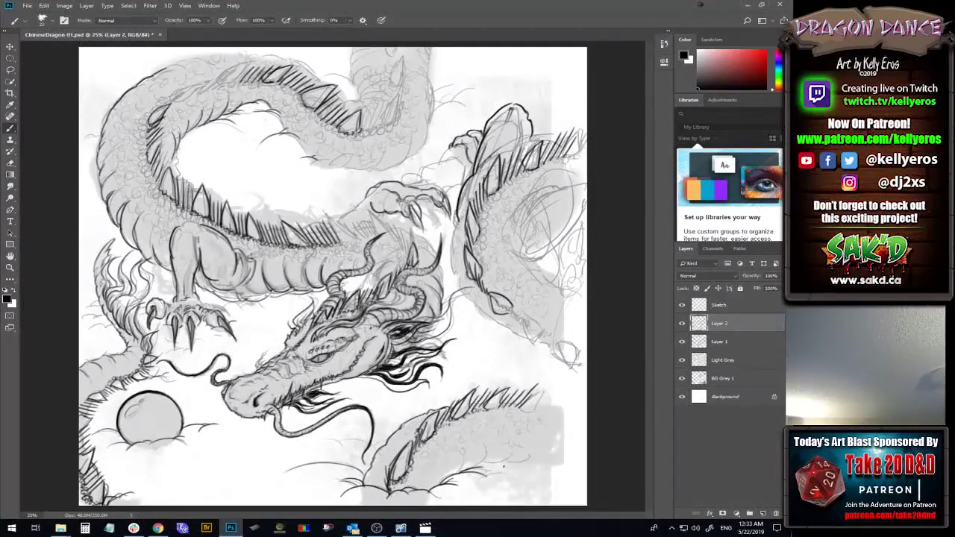
- Ink puffy cloud edges beneath the lower-right coil and outline the large spine at the end of its fin
drag(496, 463, 512, 456)
key(ctrl+z)
drag(495, 468, 540, 455)
drag(549, 464, 558, 456)
mouse_move(546, 411)
mouse_down()
mouse_move(536, 389)
mouse_move(544, 391)
mouse_up()
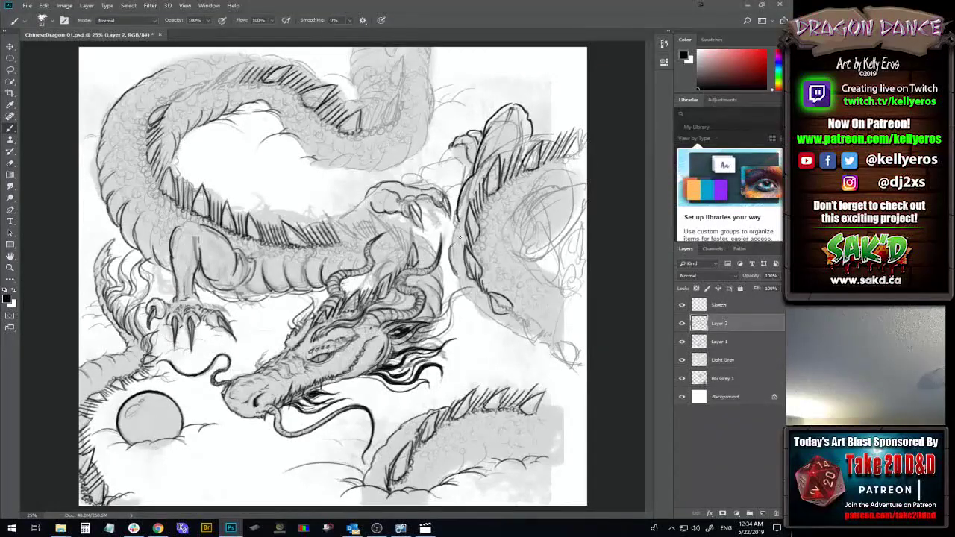
- Darken the outer contour and fin lines along the back edge of the right-hand coil
drag(455, 243, 452, 218)
mouse_move(463, 218)
mouse_down()
mouse_move(457, 203)
mouse_move(457, 220)
mouse_up()
drag(476, 187, 467, 198)
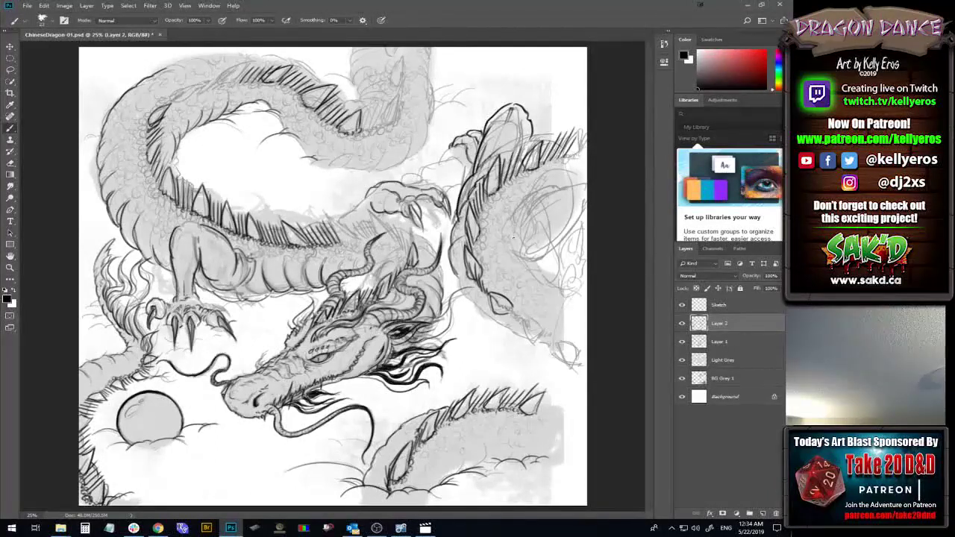
- Ink the curved thigh, lower leg and clawed foot of the hind leg on the right-hand coil
mouse_move(513, 237)
mouse_down()
mouse_move(526, 218)
mouse_move(511, 224)
mouse_move(526, 218)
mouse_up()
drag(514, 216, 587, 170)
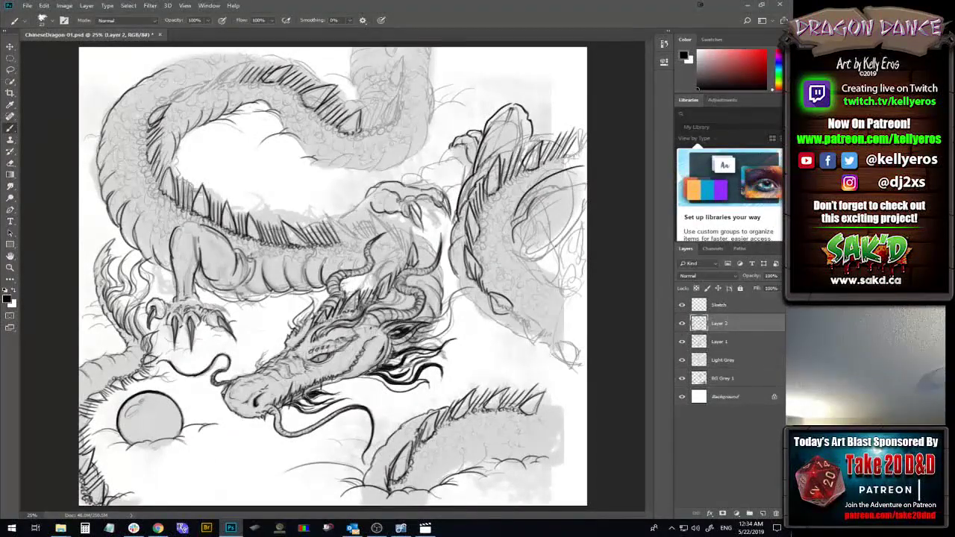
drag(555, 243, 588, 203)
mouse_move(544, 262)
mouse_down()
mouse_move(550, 270)
mouse_move(555, 259)
mouse_move(549, 277)
mouse_move(549, 258)
mouse_move(570, 268)
mouse_up()
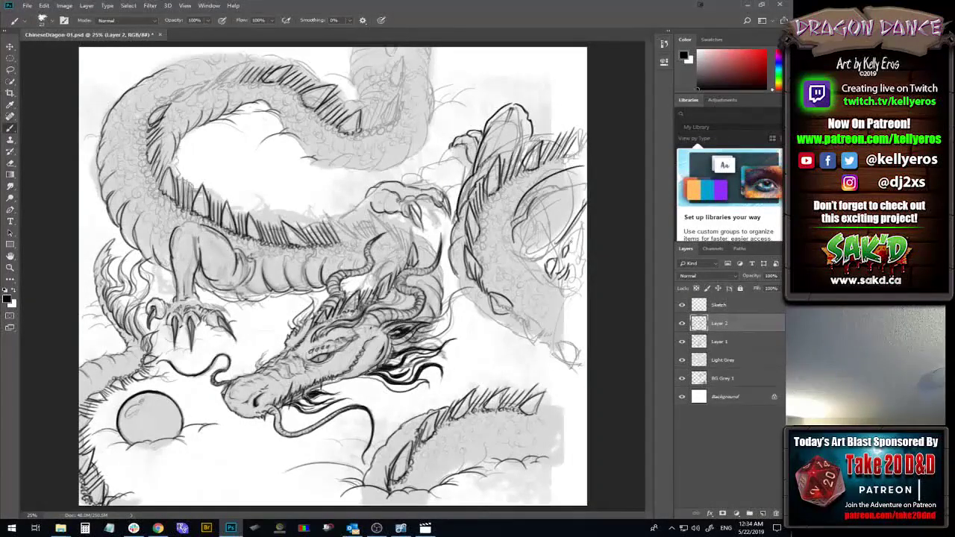
mouse_move(571, 237)
mouse_down()
mouse_move(589, 204)
mouse_move(582, 228)
mouse_move(587, 212)
mouse_up()
mouse_move(507, 267)
mouse_down()
mouse_move(550, 257)
mouse_move(571, 221)
mouse_up()
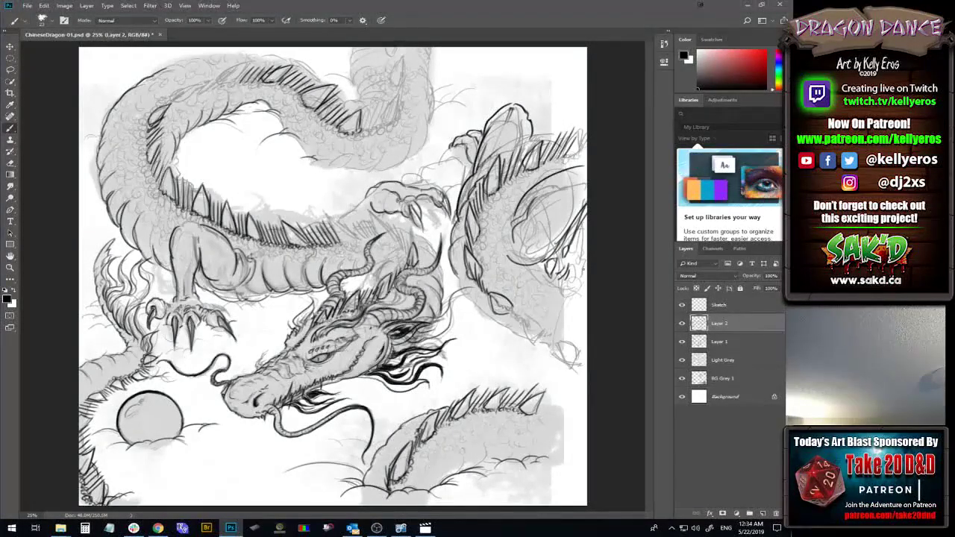
right_click(573, 270)
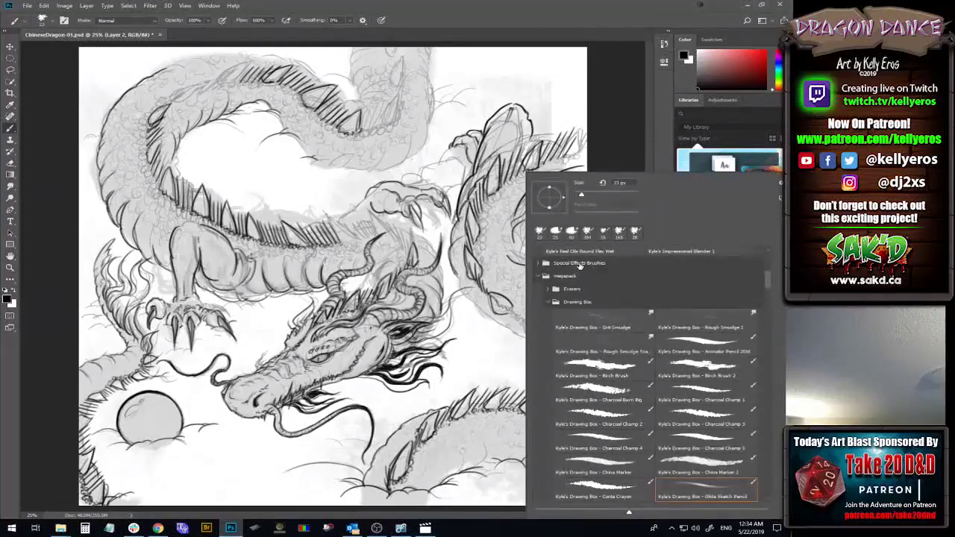
key(Escape)
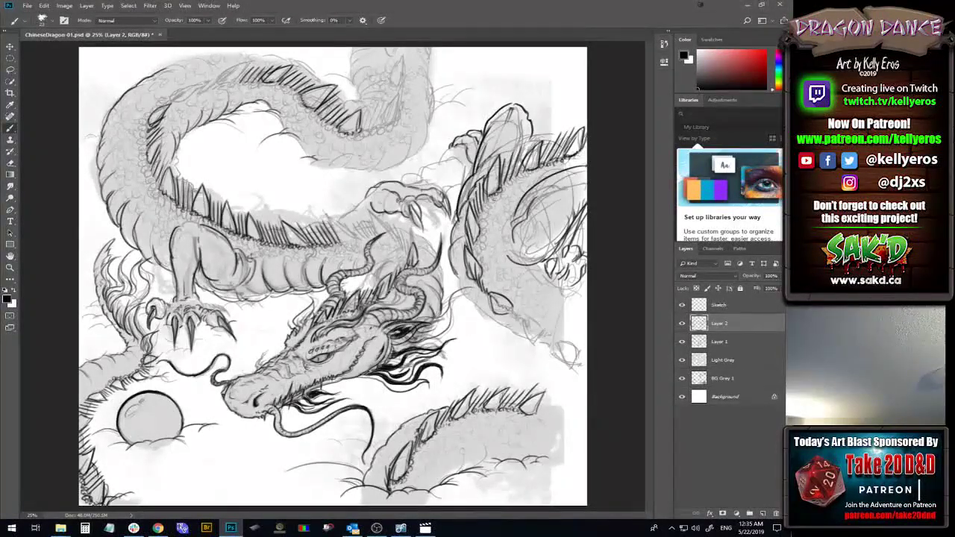
- Ink a row of small scales along the base of the fins on the right-hand coil
drag(490, 199, 529, 160)
mouse_move(481, 222)
mouse_down()
mouse_move(485, 202)
mouse_move(476, 264)
mouse_up()
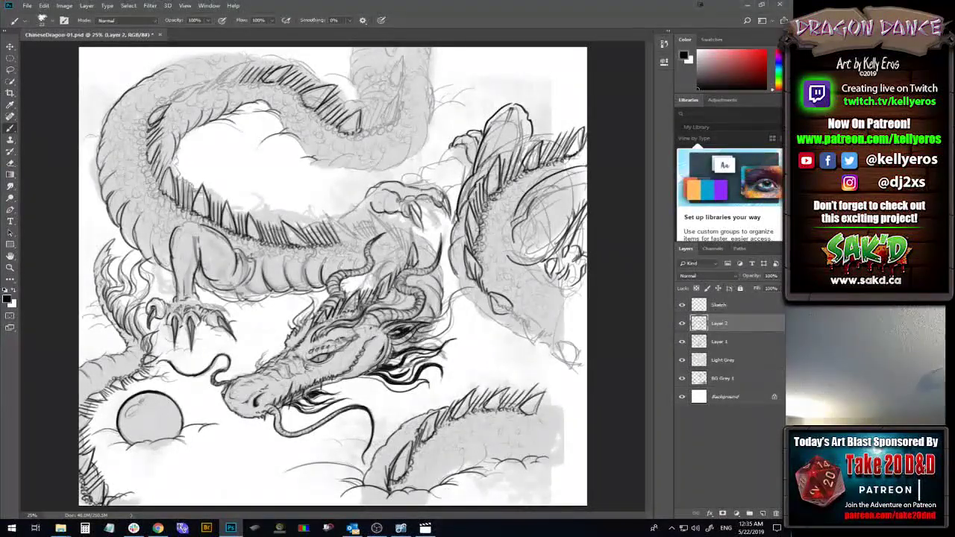
mouse_move(481, 225)
mouse_down()
mouse_move(473, 245)
mouse_move(476, 238)
mouse_up()
drag(499, 188, 492, 200)
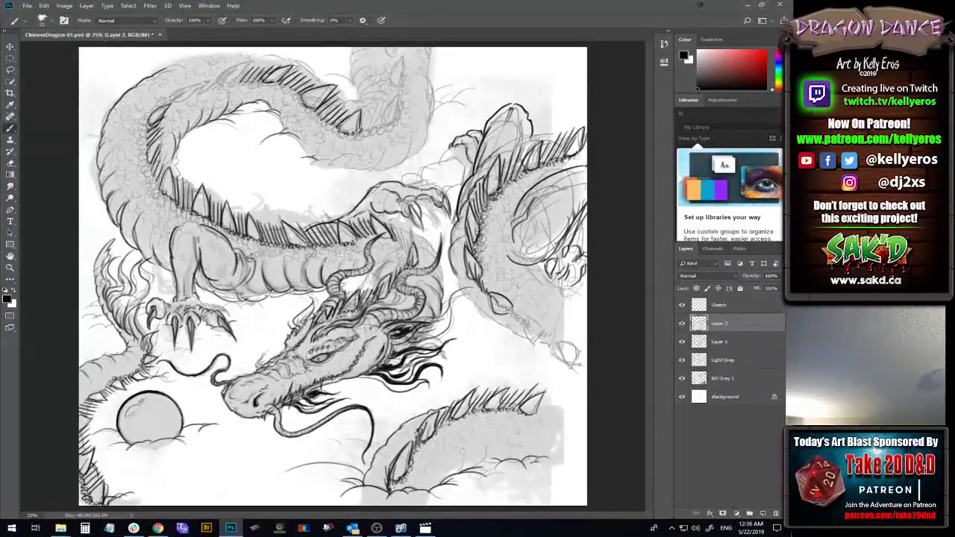
- Ink the neck contour behind the horns and the details around the base of the far horn
mouse_move(402, 231)
mouse_down()
mouse_move(400, 254)
mouse_move(414, 260)
mouse_up()
drag(351, 278, 354, 291)
mouse_move(350, 278)
mouse_down()
mouse_move(364, 298)
mouse_move(355, 295)
mouse_up()
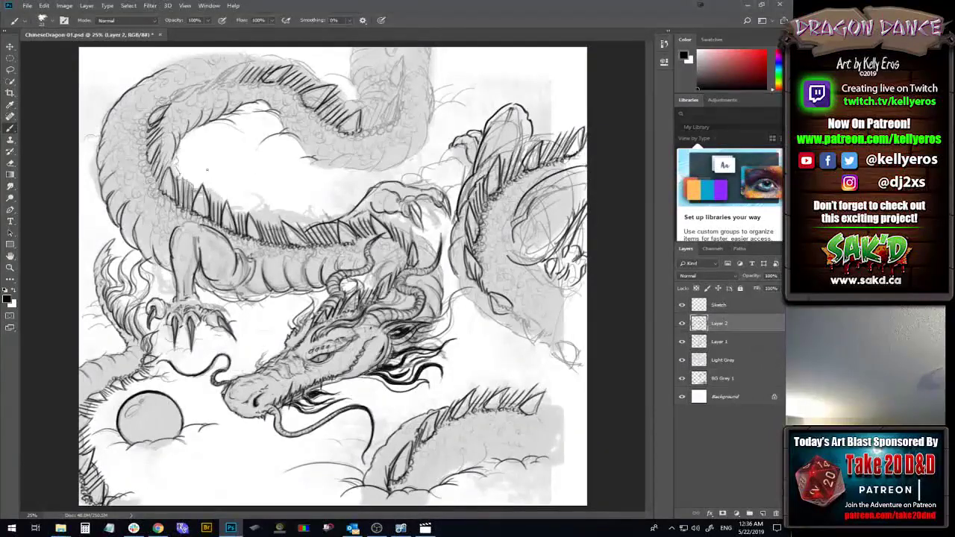
- Draw a small cloud inside the upper-left loop and ink scales along the base of the loop's fins
drag(207, 170, 181, 174)
drag(184, 161, 171, 154)
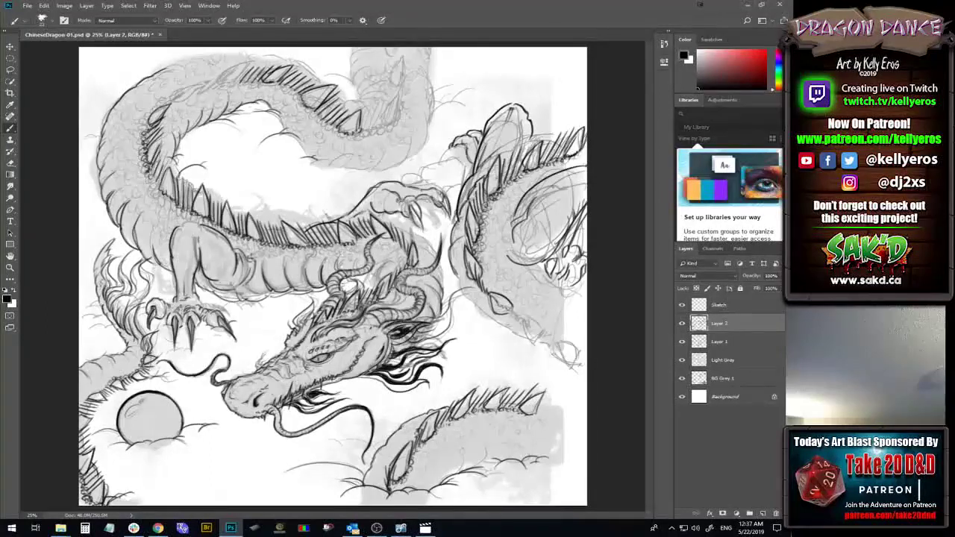
drag(145, 130, 150, 116)
mouse_move(152, 180)
mouse_down()
mouse_move(168, 204)
mouse_move(163, 174)
mouse_up()
mouse_move(198, 216)
mouse_down()
mouse_move(202, 199)
mouse_move(175, 205)
mouse_move(192, 220)
mouse_up()
drag(178, 213, 187, 220)
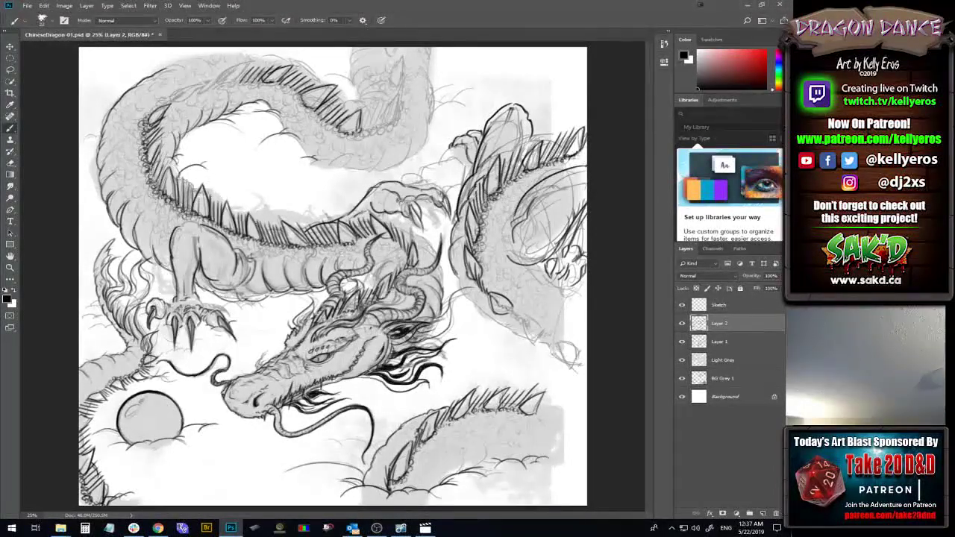
- Darken the contours of the front leg and add more scales beside the left loop's fins
drag(254, 222, 258, 239)
drag(216, 226, 248, 255)
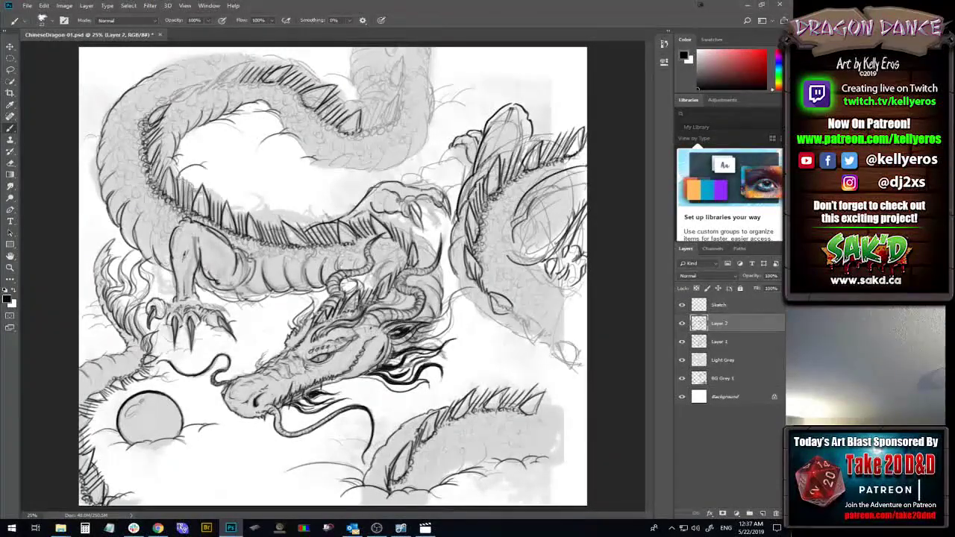
drag(206, 269, 210, 276)
mouse_move(142, 135)
mouse_down()
mouse_move(134, 178)
mouse_move(156, 208)
mouse_up()
mouse_move(169, 200)
mouse_down()
mouse_move(160, 211)
mouse_move(177, 223)
mouse_up()
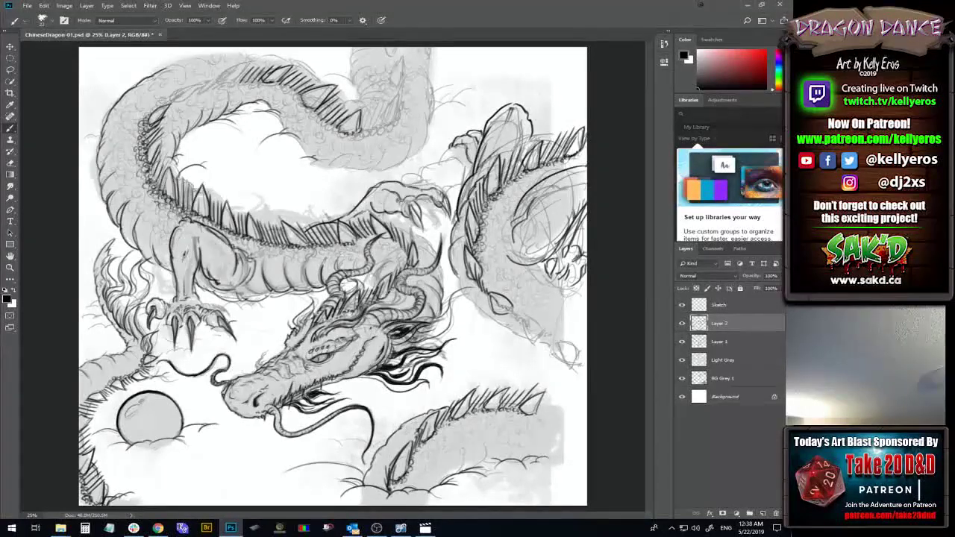
- Ink scales beneath the fins on the mid-body section and on the upper coil
mouse_move(249, 241)
mouse_down()
mouse_move(231, 241)
mouse_move(281, 255)
mouse_up()
mouse_move(287, 245)
mouse_down()
mouse_move(270, 252)
mouse_move(296, 258)
mouse_up()
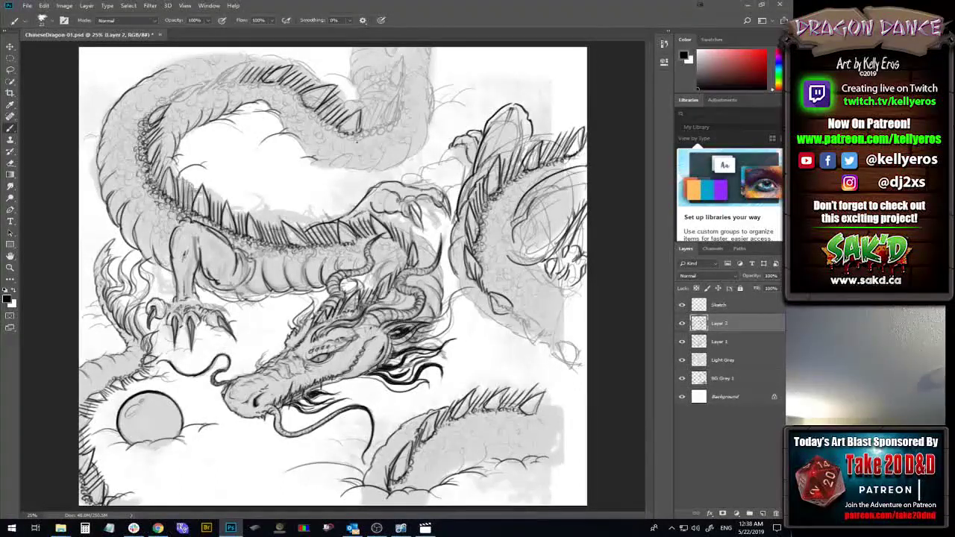
drag(354, 132, 341, 141)
- Ink cloud edges beneath and beside the upper coil
mouse_move(343, 129)
mouse_down()
mouse_move(335, 140)
mouse_move(293, 105)
mouse_move(341, 140)
mouse_move(332, 159)
mouse_move(398, 149)
mouse_move(348, 166)
mouse_move(407, 153)
mouse_move(404, 161)
mouse_up()
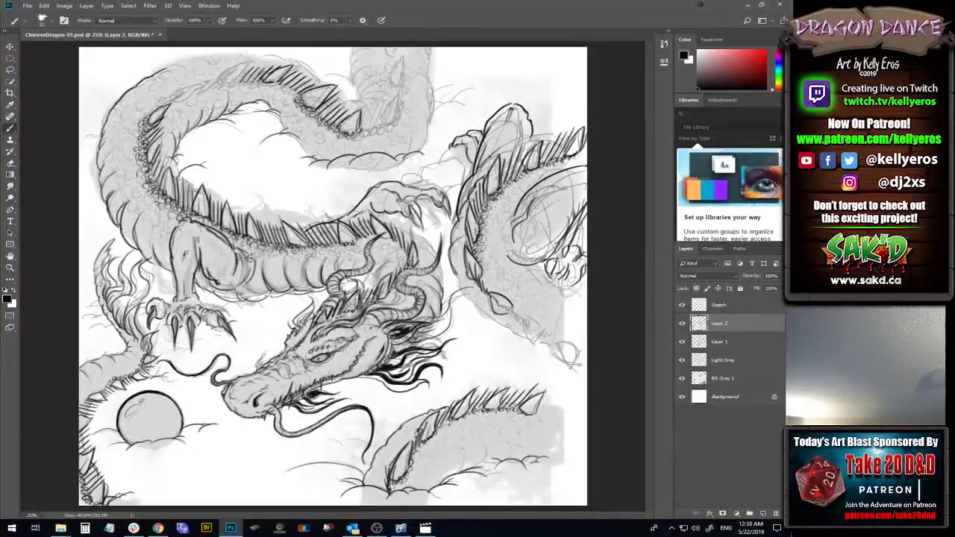
mouse_move(420, 153)
mouse_down()
mouse_move(476, 88)
mouse_move(446, 99)
mouse_up()
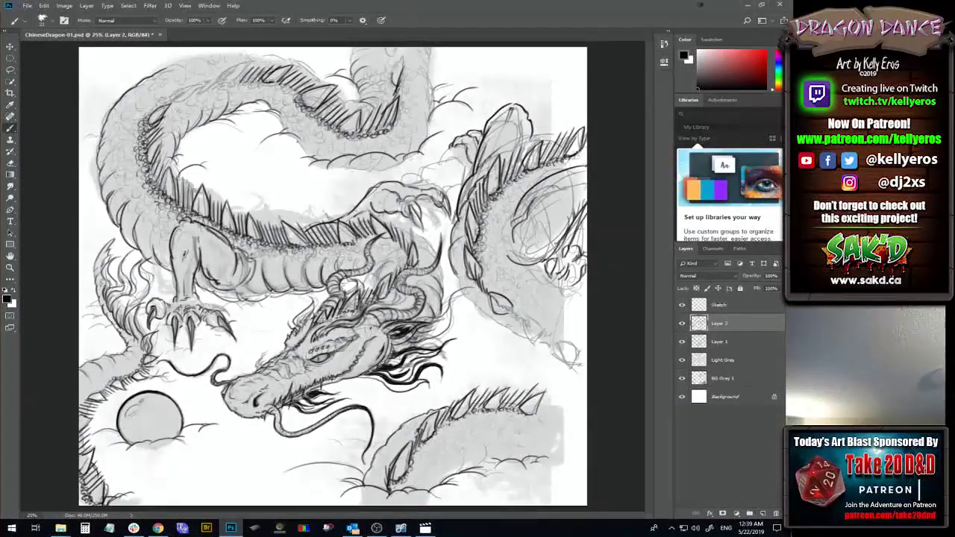
drag(288, 149, 316, 139)
key(ctrl+z)
mouse_move(370, 151)
mouse_down()
mouse_move(314, 147)
mouse_move(299, 156)
mouse_up()
- Ink the spines and ridge along the lower edge of the right-hand coil and a cloud line beneath it
drag(492, 293, 514, 310)
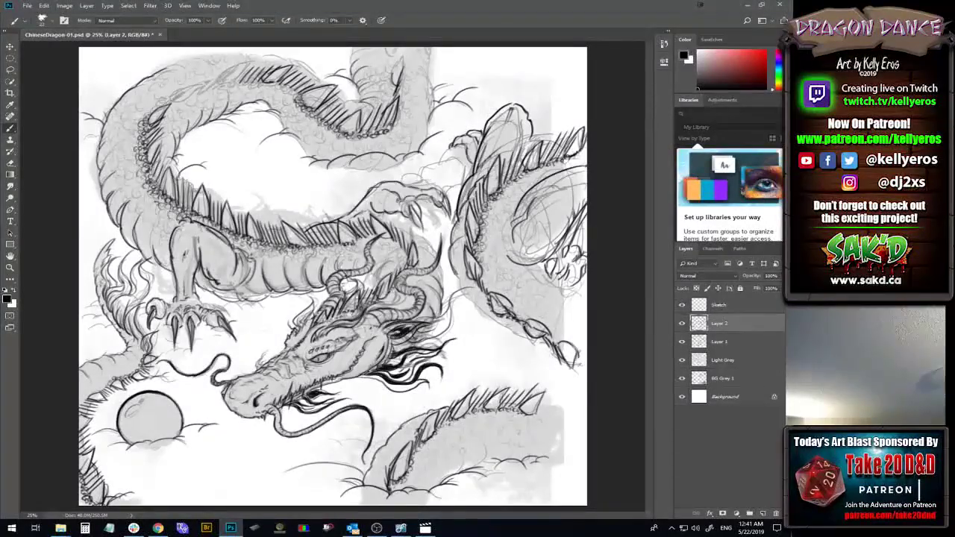
mouse_move(527, 331)
mouse_down()
mouse_move(480, 348)
mouse_move(479, 337)
mouse_up()
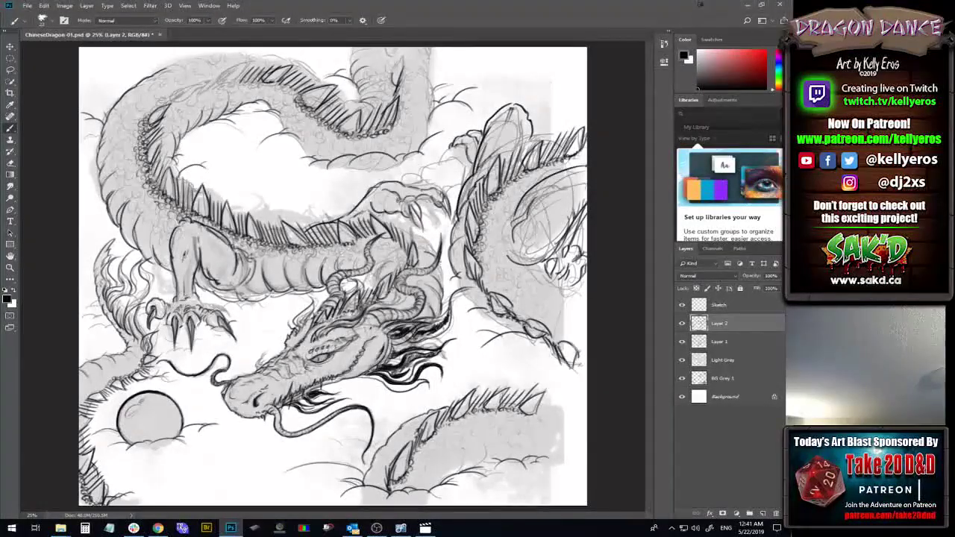
- Darken the mane behind the near horn and extend the spiny fins at the end of the lower-right coil
drag(443, 263, 439, 284)
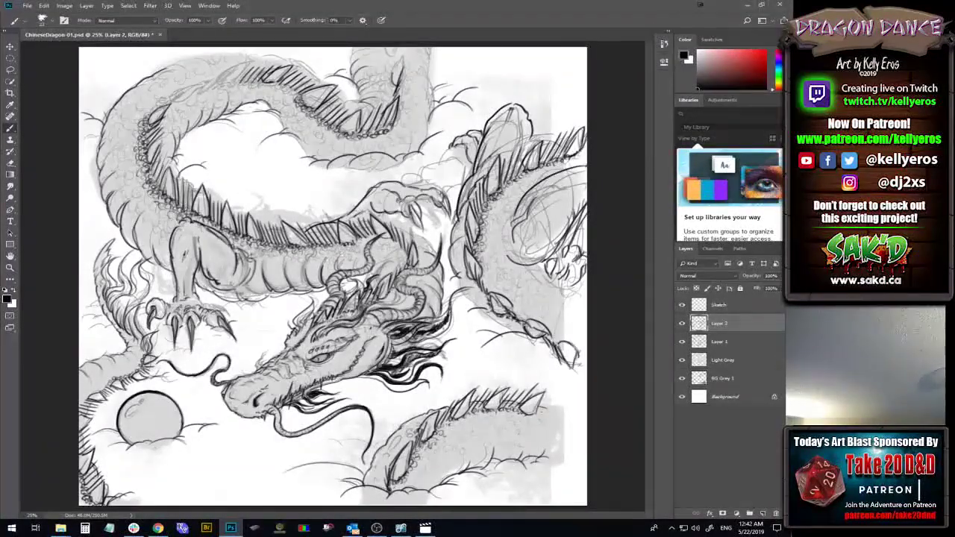
mouse_move(543, 415)
mouse_down()
mouse_move(562, 394)
mouse_move(569, 399)
mouse_up()
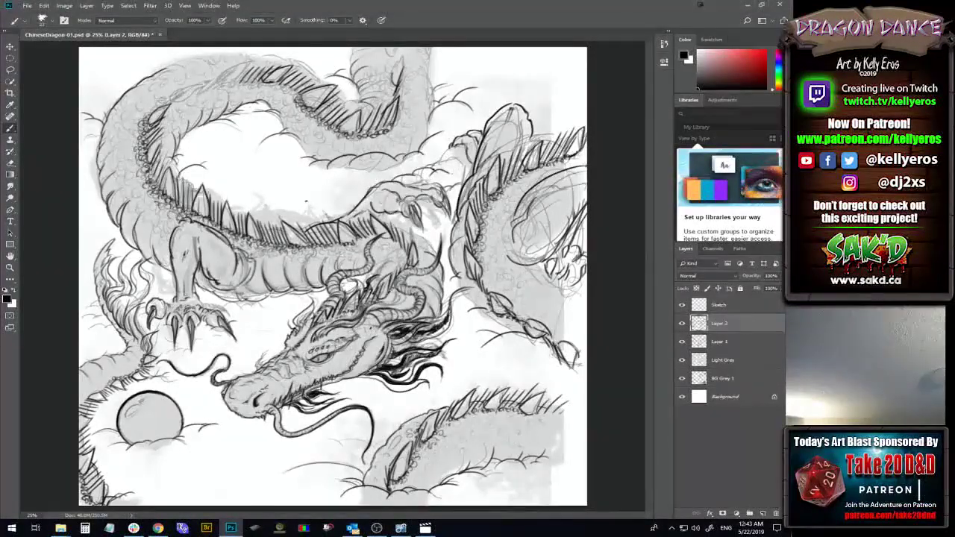
- Draw small wispy cloud outlines in the open space above the mid-body fins
mouse_move(299, 209)
mouse_down()
mouse_move(345, 196)
mouse_move(334, 194)
mouse_up()
drag(313, 199, 334, 192)
mouse_move(290, 208)
mouse_down()
mouse_move(316, 197)
mouse_move(266, 198)
mouse_move(297, 184)
mouse_move(316, 199)
mouse_up()
key(ctrl+z)
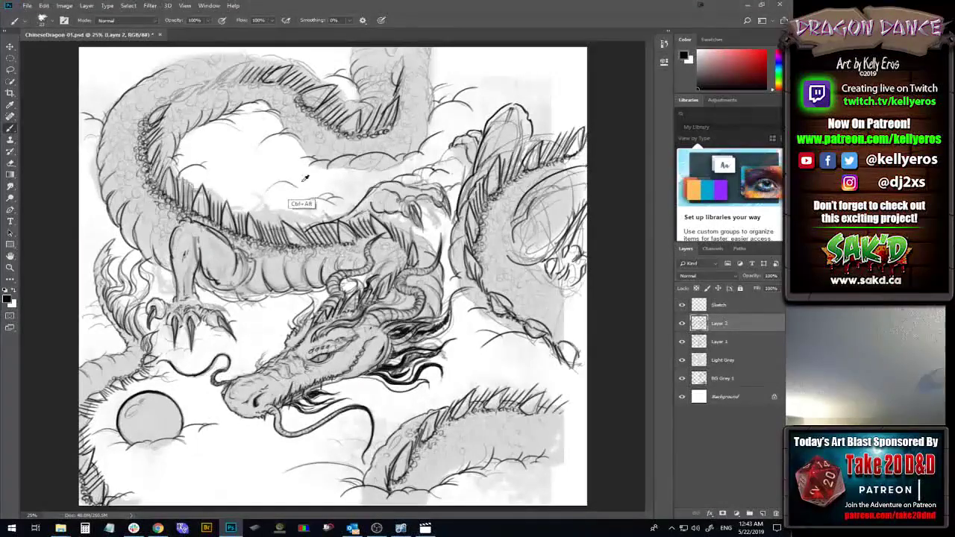
key(ctrl+z)
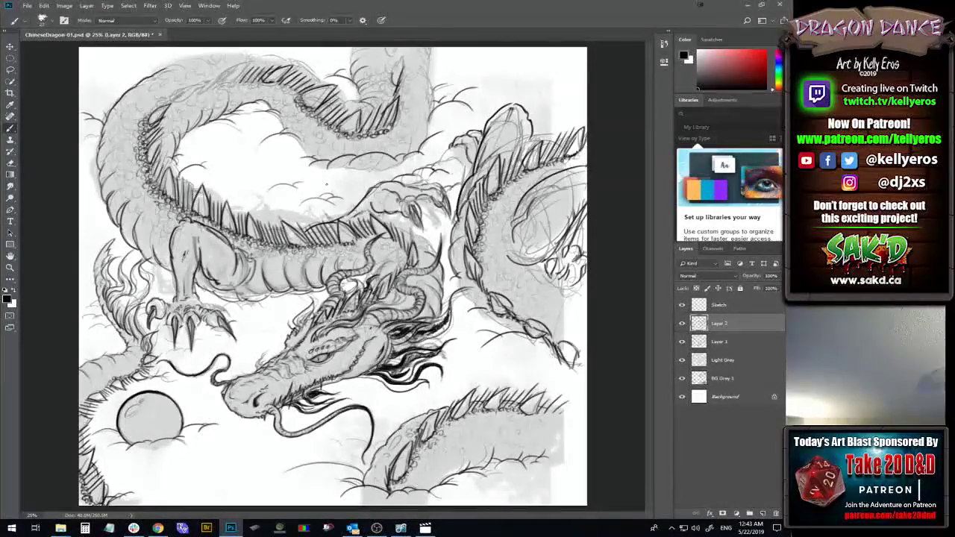
drag(283, 184, 298, 177)
drag(287, 176, 275, 179)
- Draw cloud outlines in the upper-right sky and ink the fin at the top of the vertical coil
drag(515, 70, 562, 59)
key(ctrl+z)
key(ctrl+z)
mouse_move(516, 72)
mouse_down()
mouse_move(553, 69)
mouse_move(577, 80)
mouse_up()
key(ctrl+z)
key(ctrl+z)
key(ctrl+z)
mouse_move(403, 58)
mouse_down()
mouse_move(401, 88)
mouse_move(398, 47)
mouse_up()
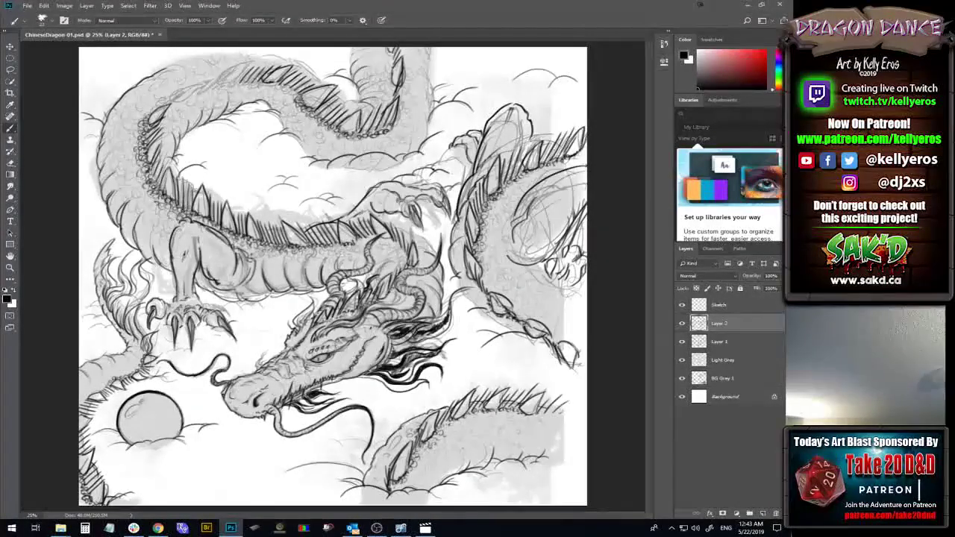
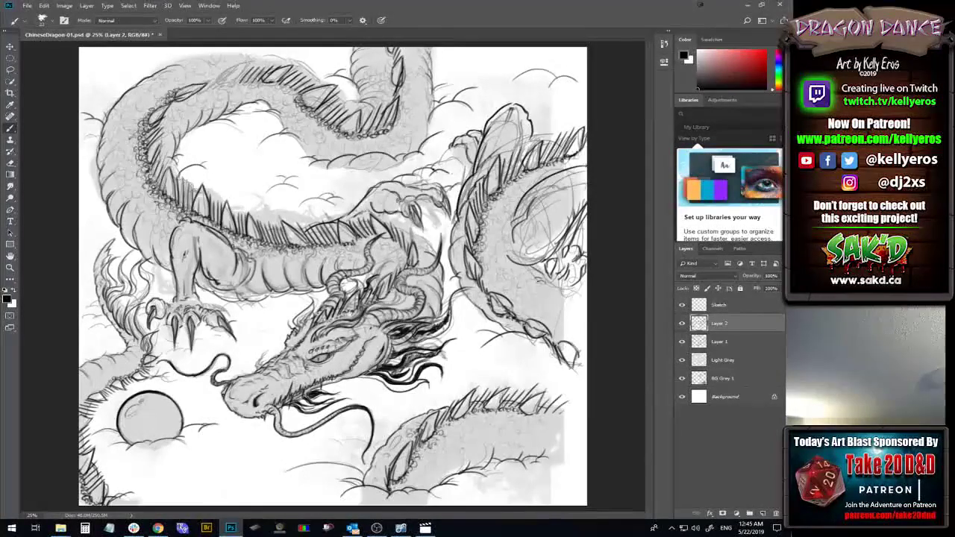
- Ink the remaining spines and cloud lines on the right-hand coils, the fins along the upper-left arch and the pearl's highlight
drag(549, 288, 519, 296)
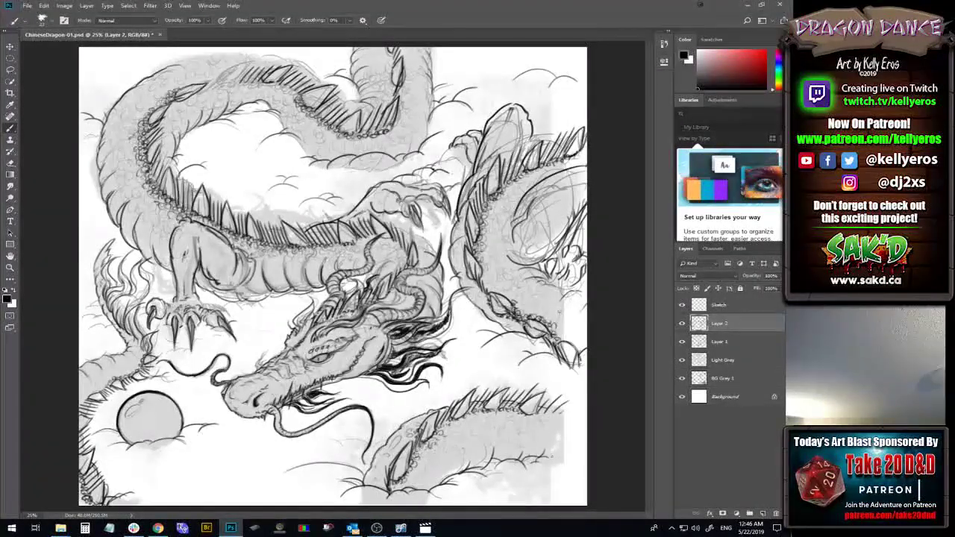
drag(542, 470, 588, 447)
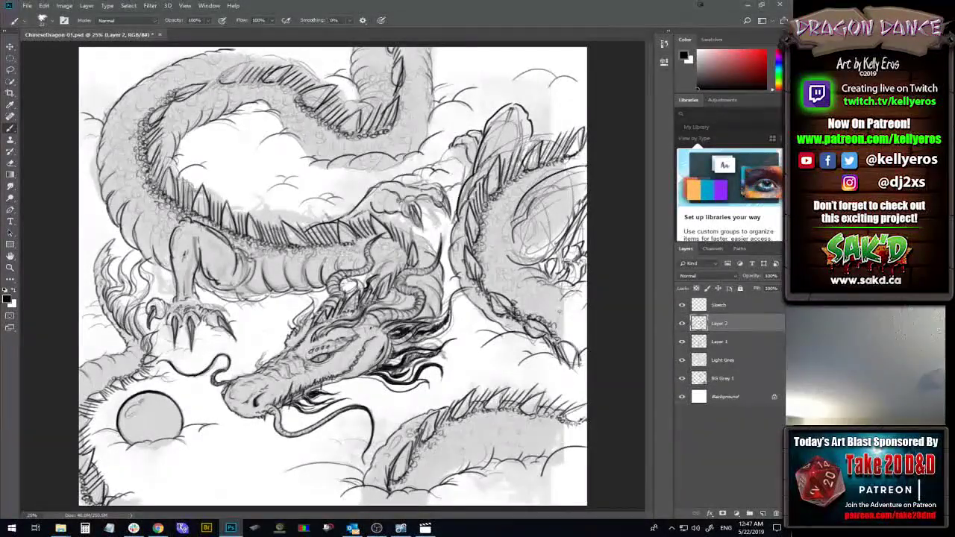
drag(220, 76, 246, 62)
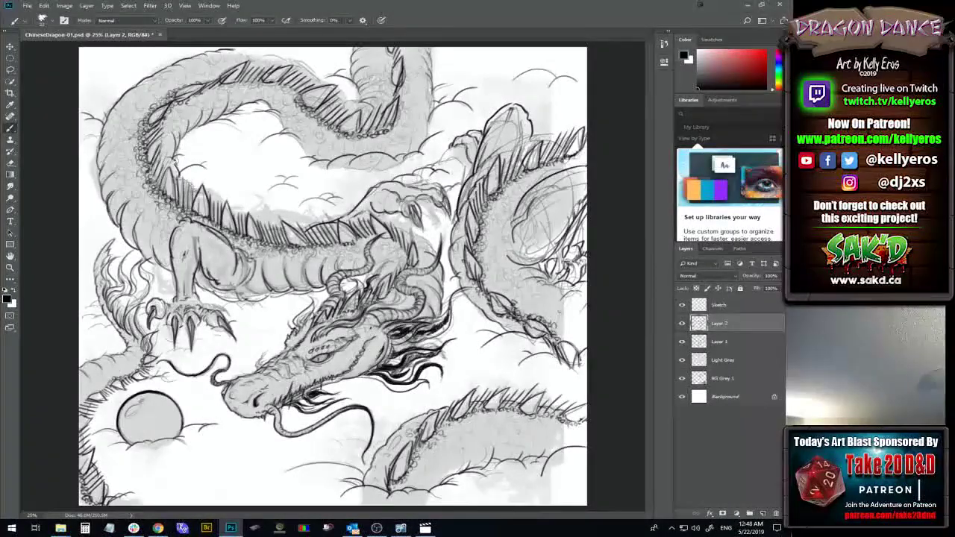
key(ctrl+alt)
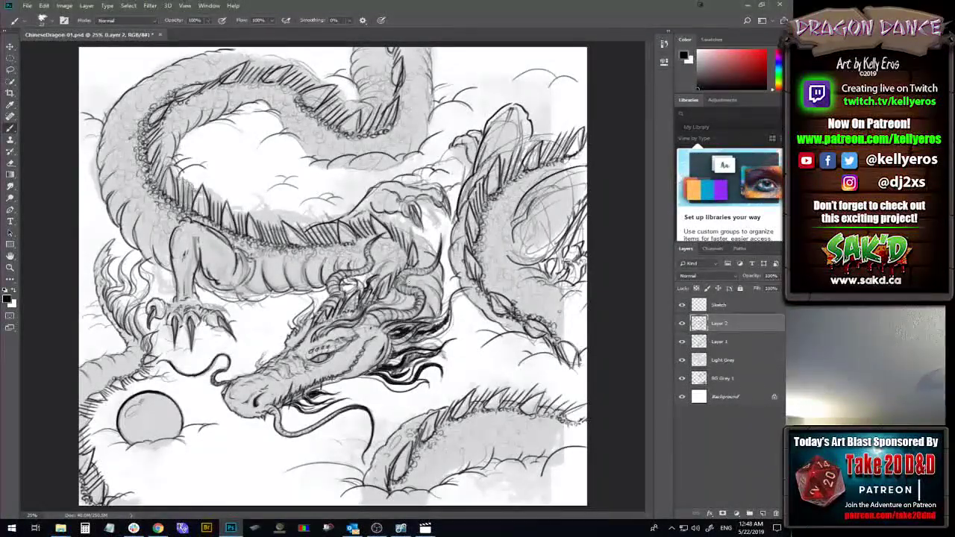
drag(121, 415, 139, 400)
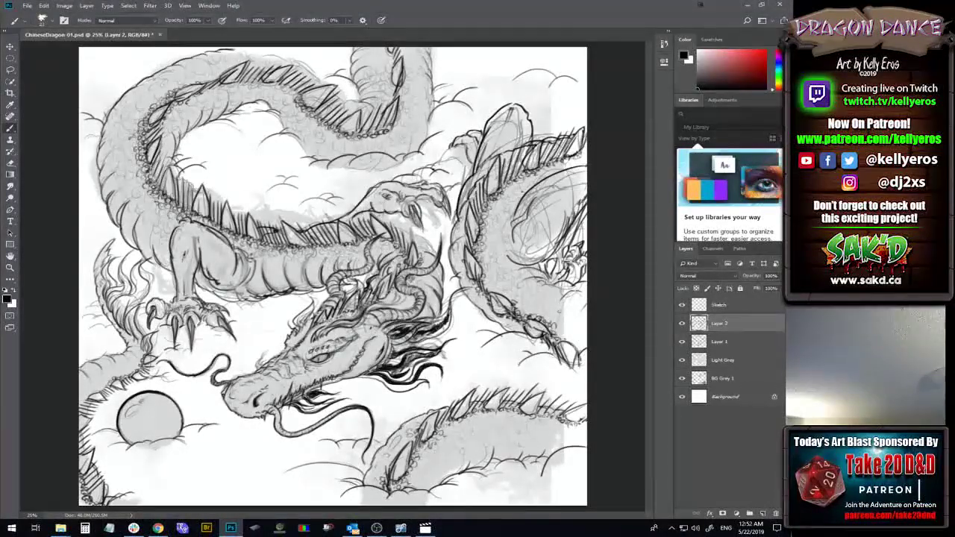
- Duplicate Layer 2 and apply a dark grey #262626 Color Overlay to the original Layer 2
drag(740, 360, 762, 513)
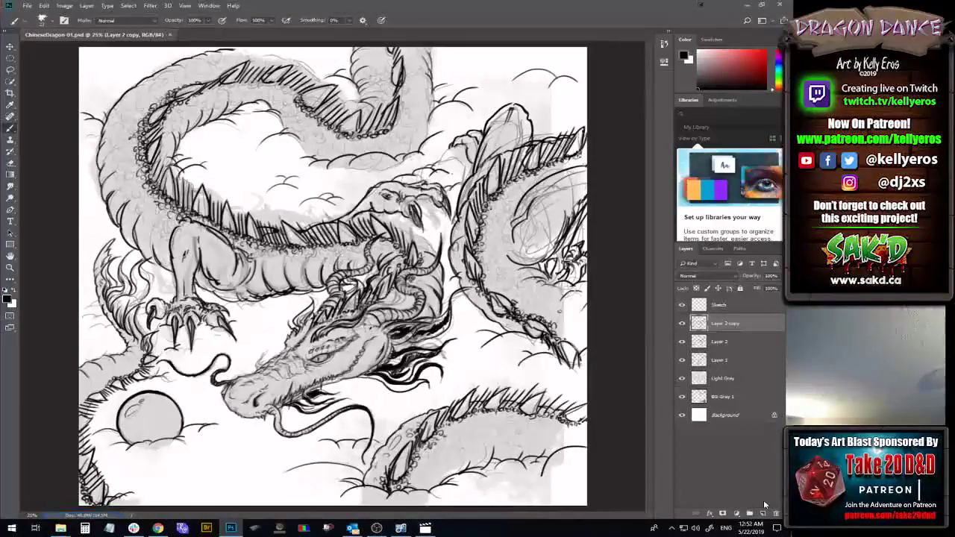
click(743, 342)
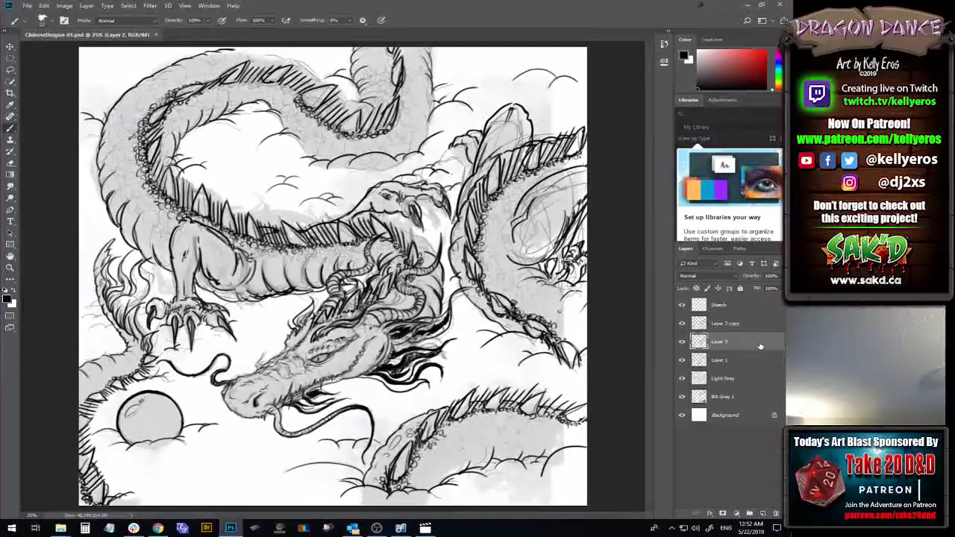
double_click(759, 341)
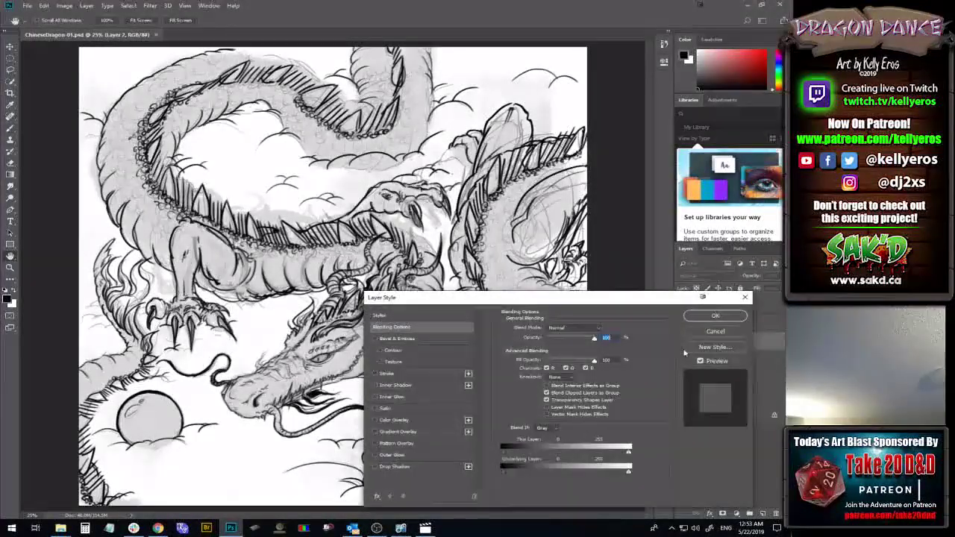
click(412, 421)
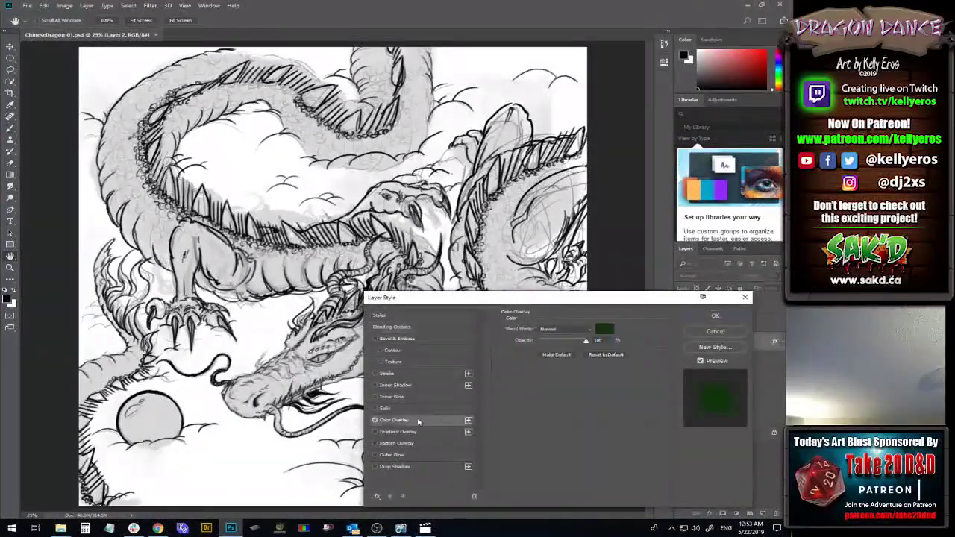
click(605, 331)
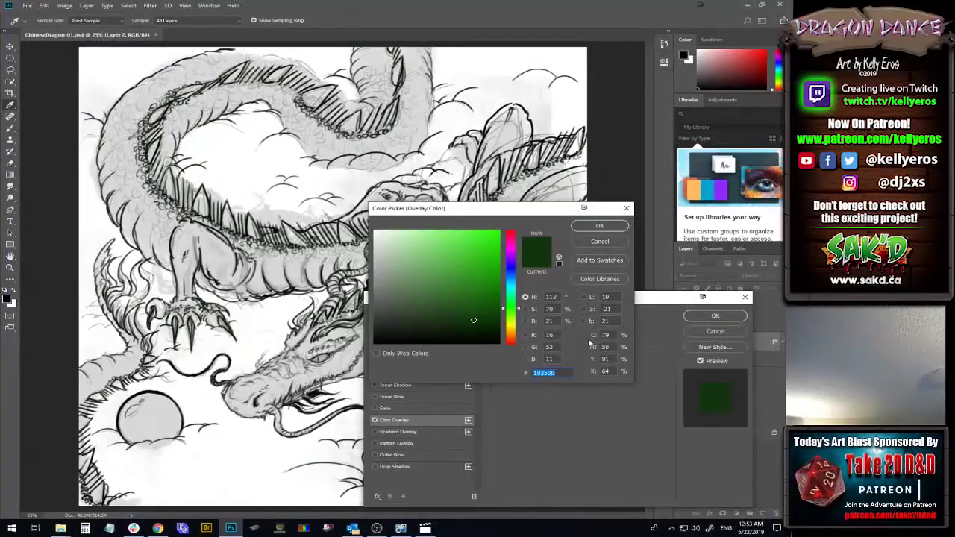
drag(375, 337, 366, 332)
click(600, 225)
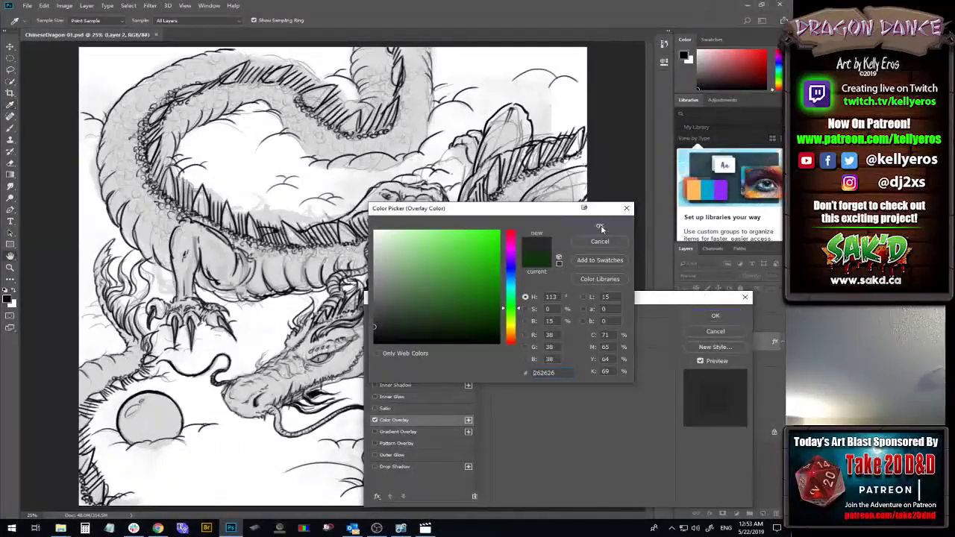
click(714, 318)
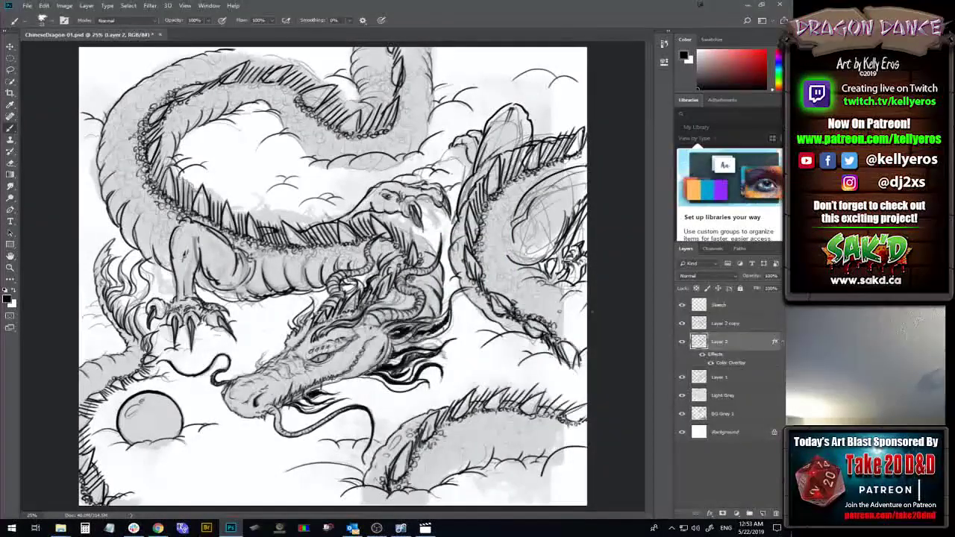
- Try smudging the mane strands behind the jaw outward at 100% strength with the Smudge tool
key(r)
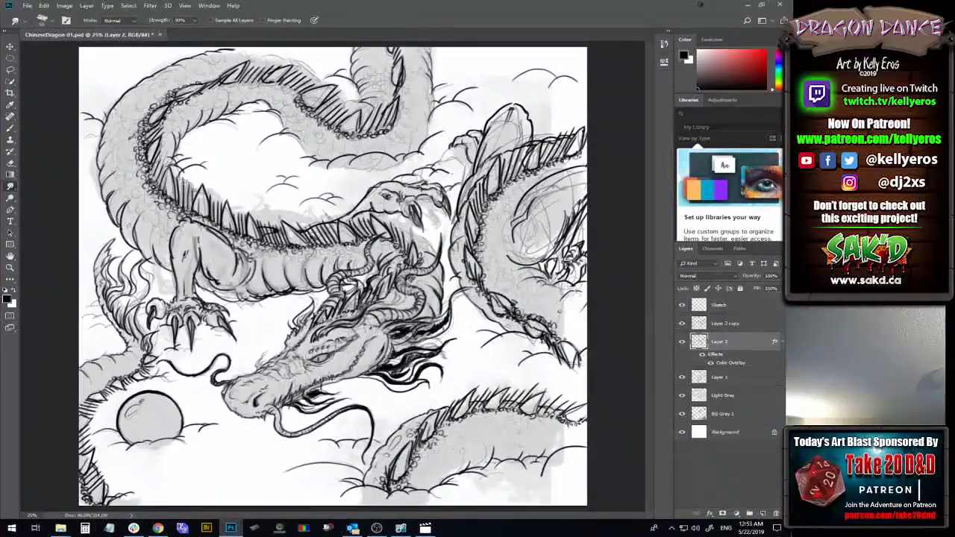
click(195, 21)
drag(198, 30, 212, 30)
drag(397, 376, 477, 344)
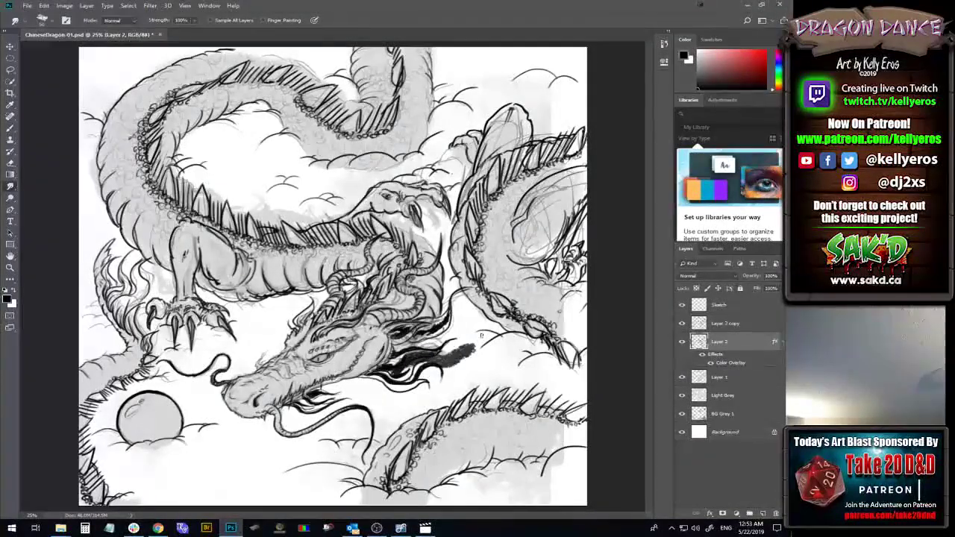
key(ctrl+z)
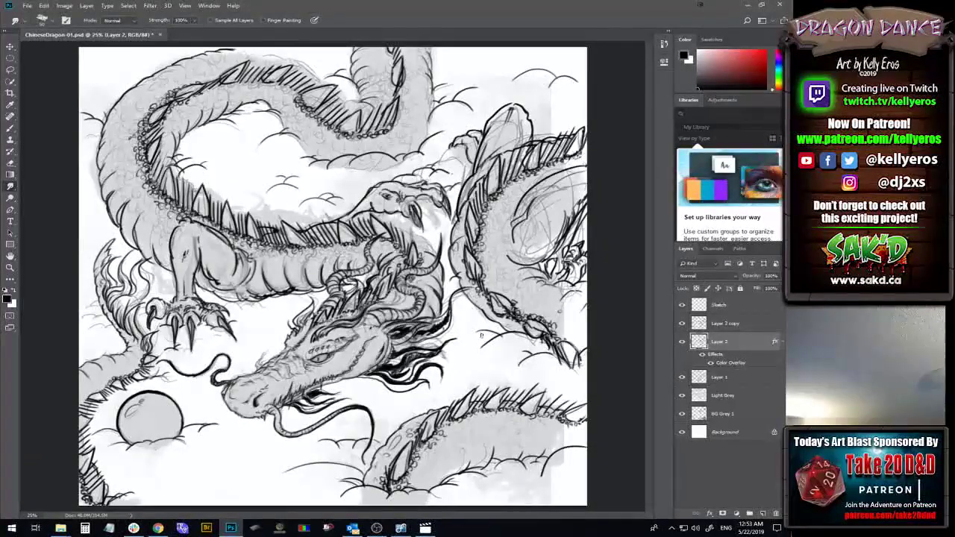
- Switch the Smudge tool's brush to Soft Round Pressure Size and enlarge it
click(11, 187)
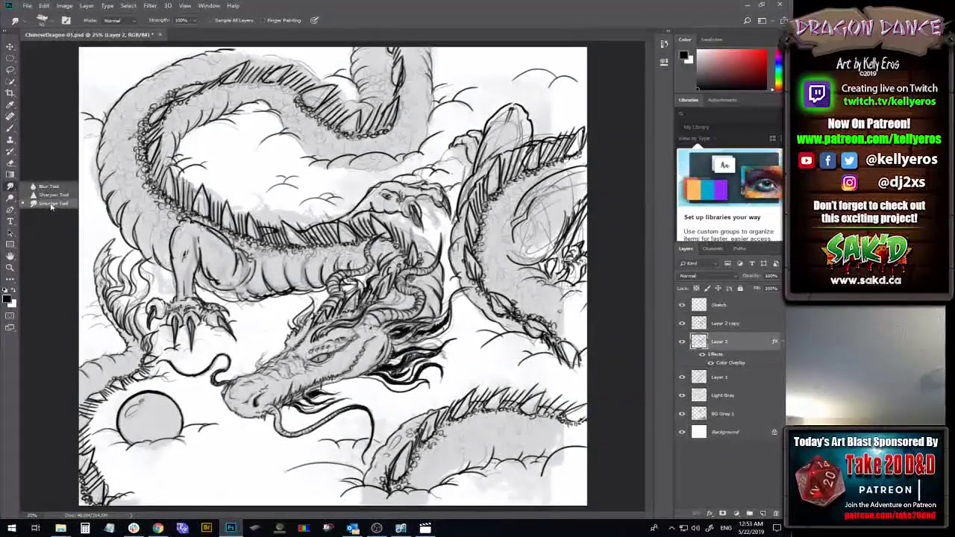
click(48, 206)
click(51, 22)
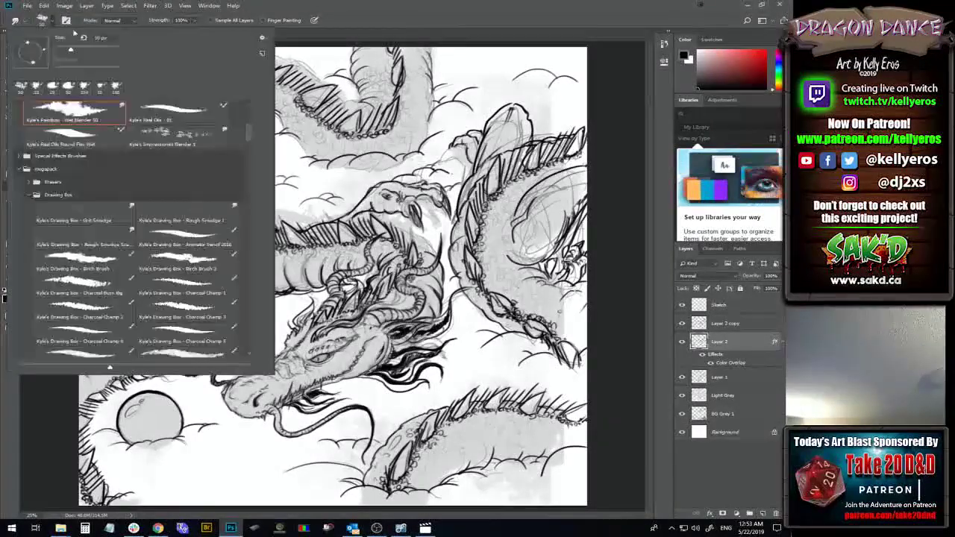
scroll(247, 110, up, 5)
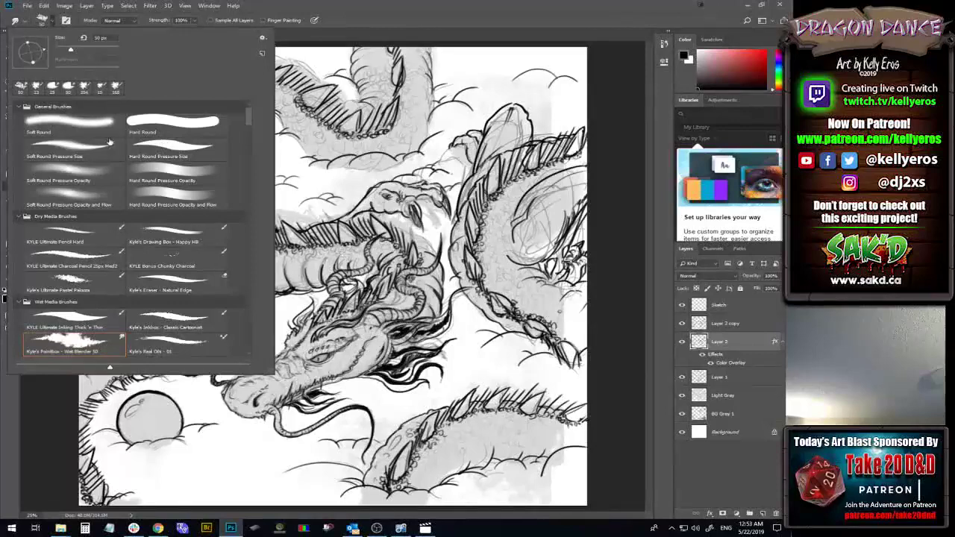
click(79, 152)
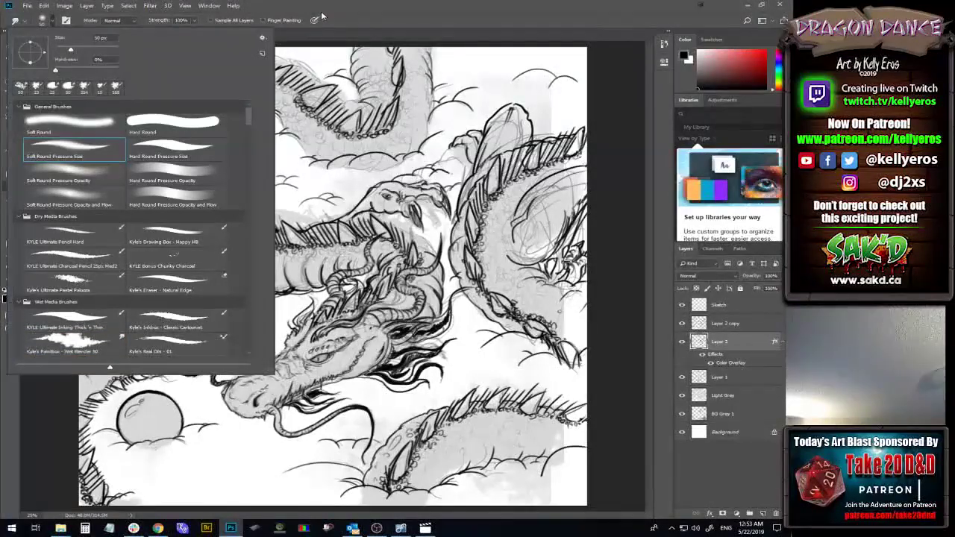
key(Return)
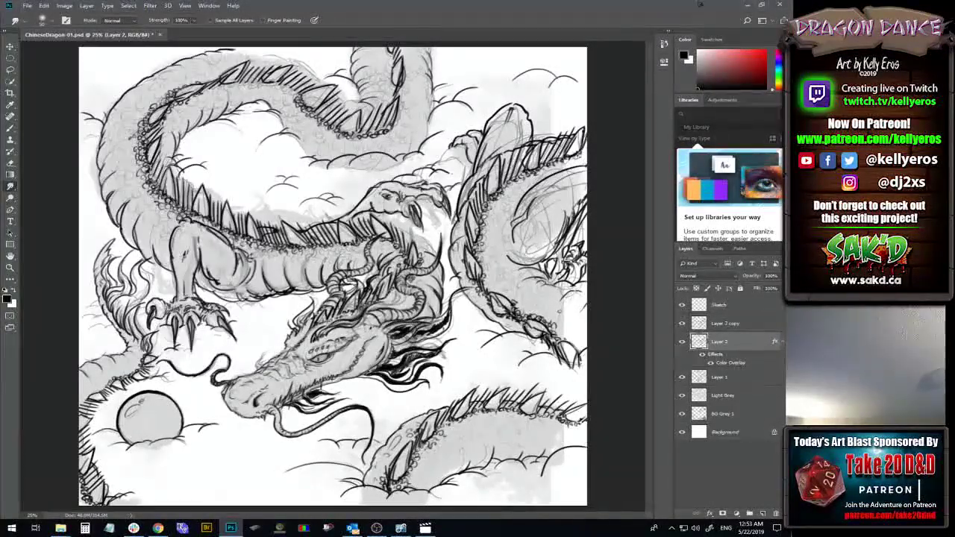
click(46, 21)
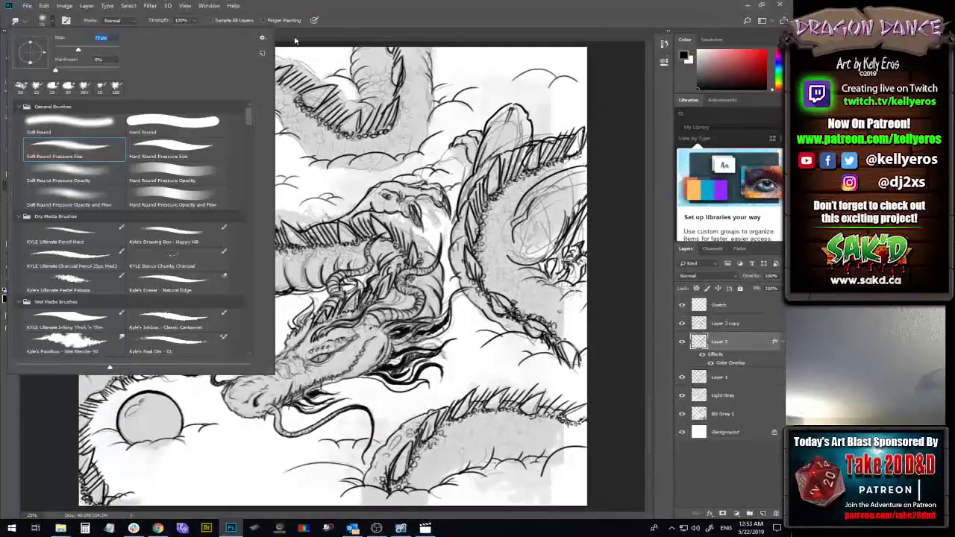
key(Return)
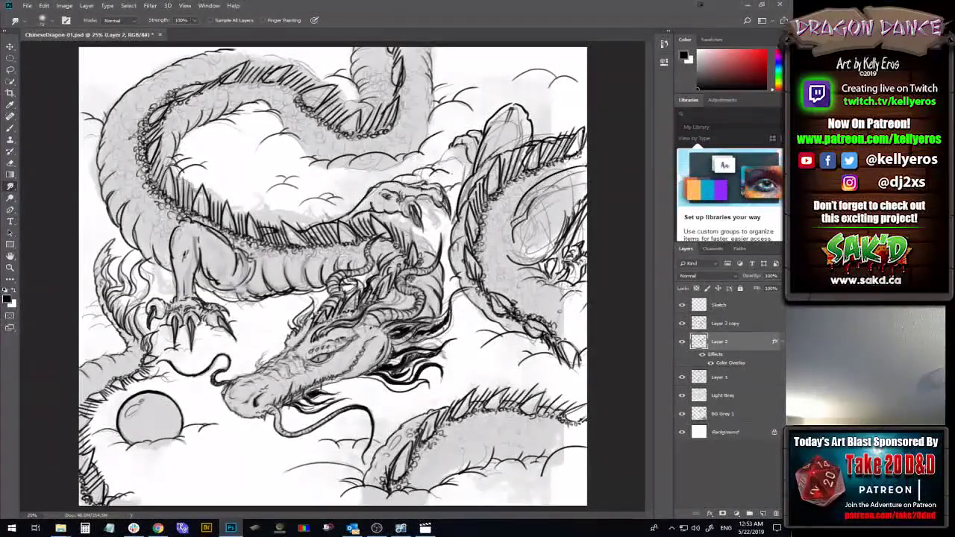
- Try the Smudge tool at 20% strength beside the mane tips and settle on a strength of 46%
click(194, 20)
drag(200, 30, 161, 31)
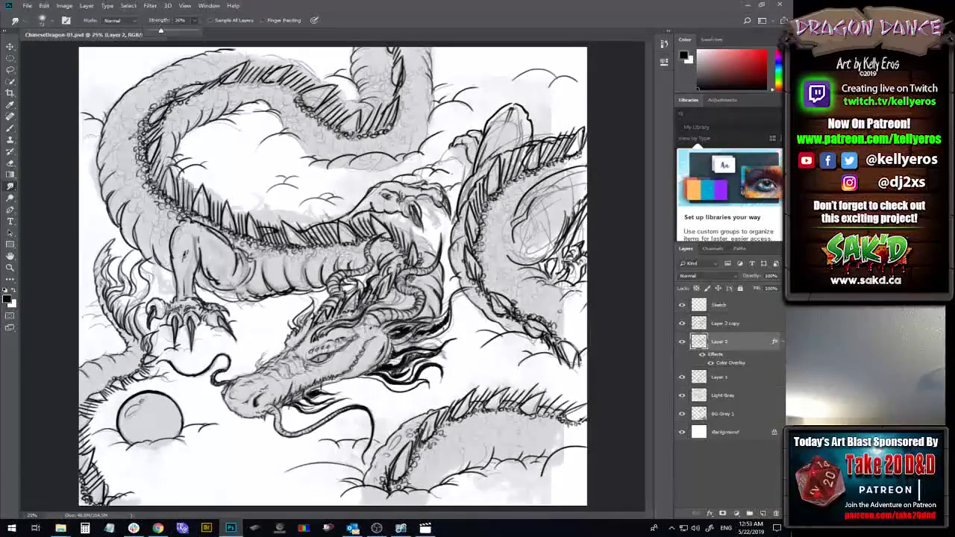
click(478, 377)
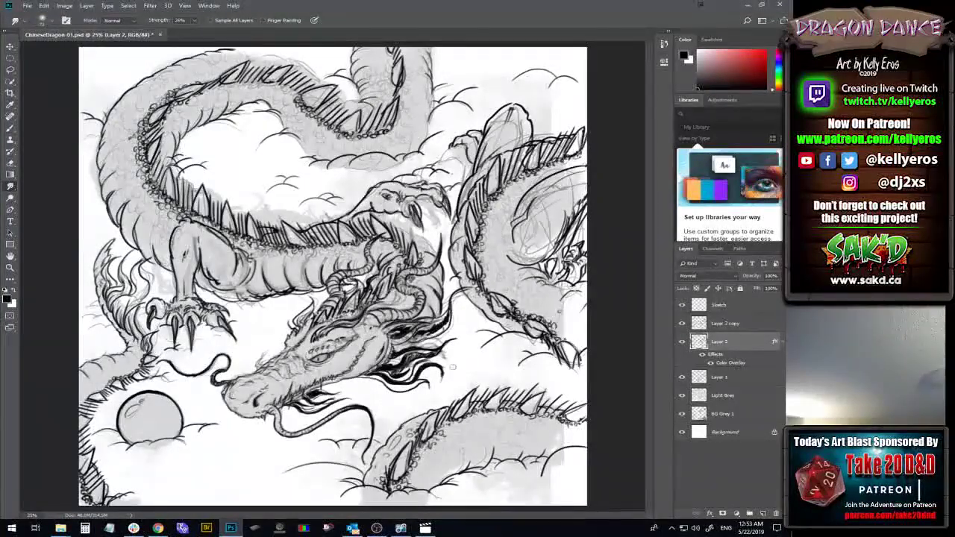
click(196, 20)
drag(200, 31, 207, 31)
key(Return)
click(195, 21)
drag(196, 31, 191, 31)
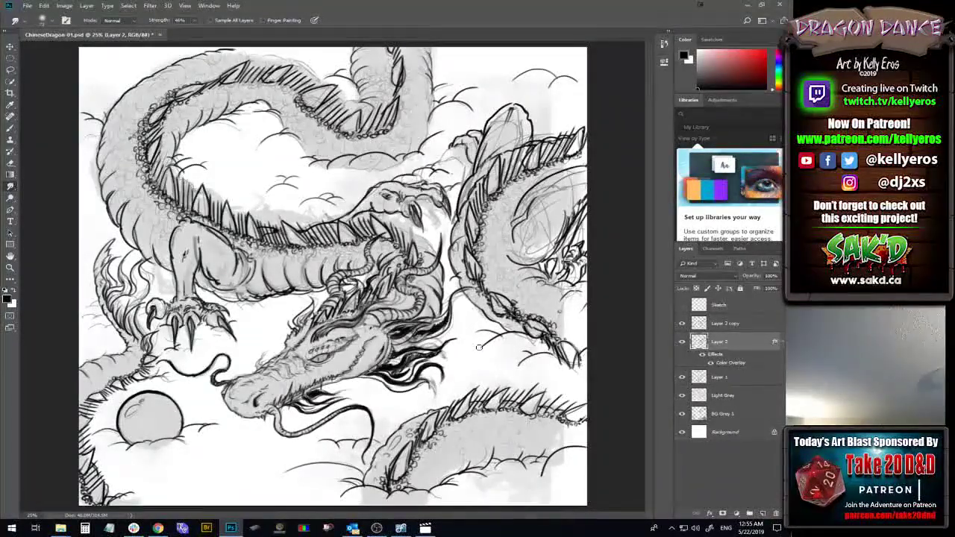
- Compare the line work with Layer 1 hidden and shown, and hide the Layer 2 copy
click(682, 377)
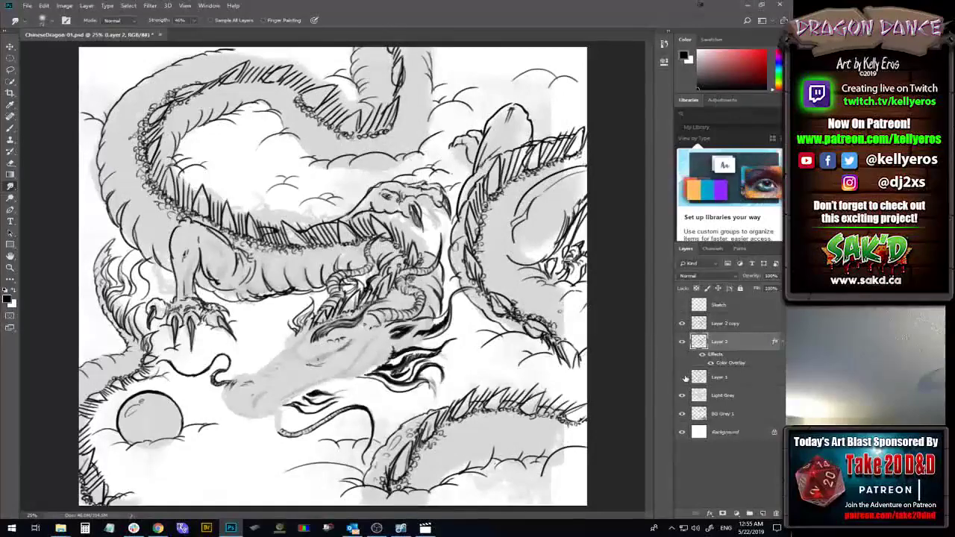
click(682, 377)
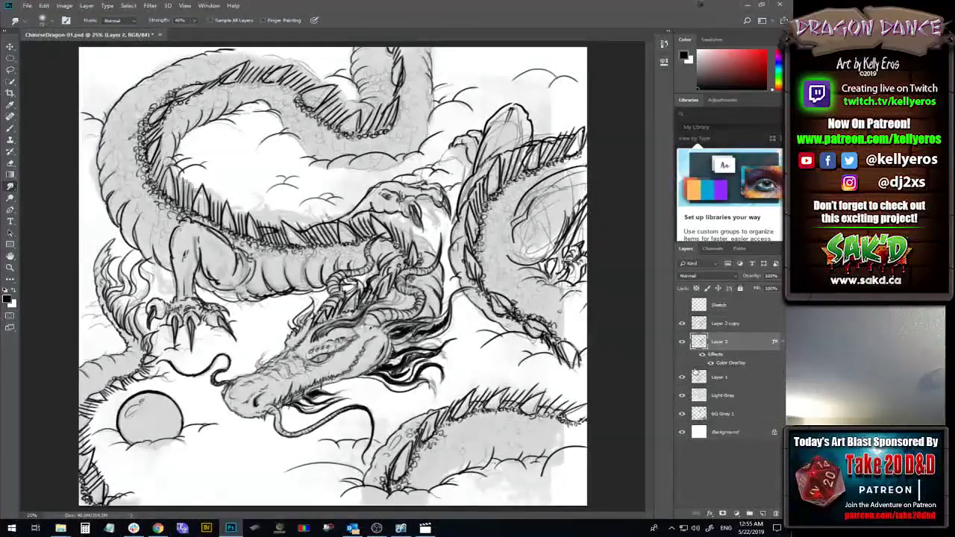
click(682, 323)
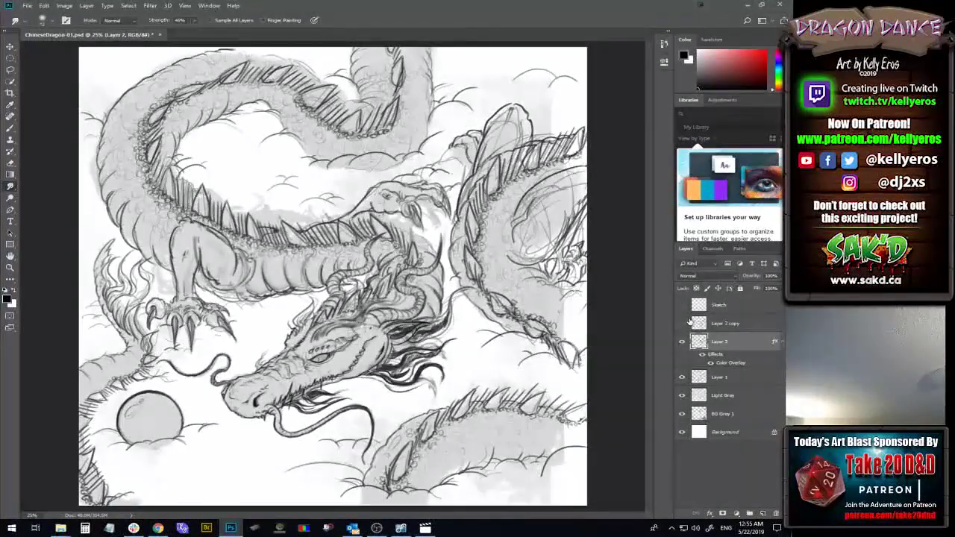
- Try removing the Layer 2 copy, restore it and compare the line work with the copy shown and hidden
drag(696, 321, 776, 513)
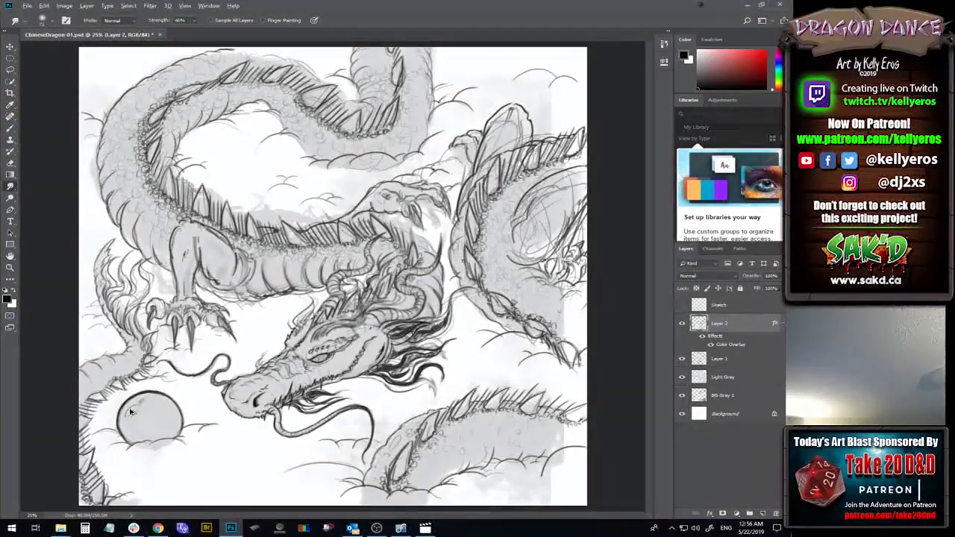
key(ctrl+j)
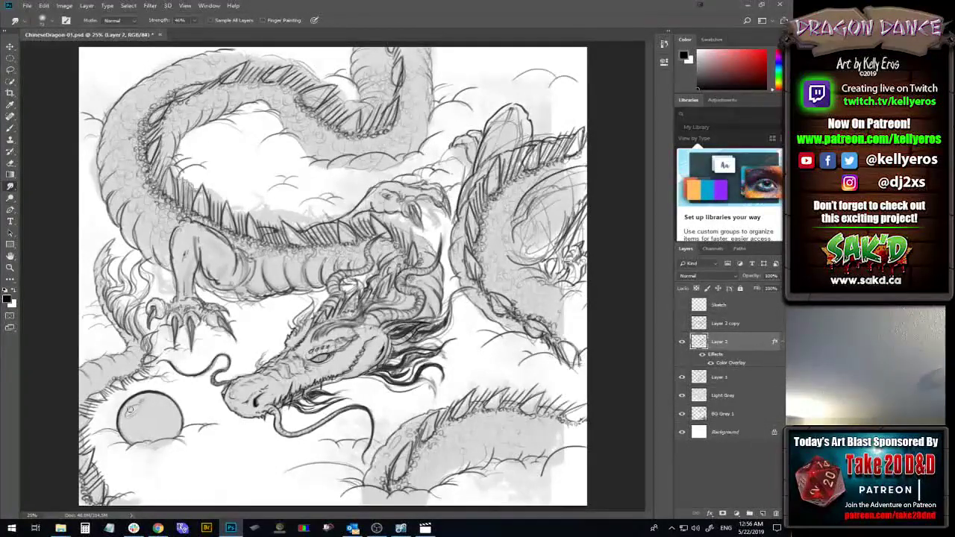
click(682, 323)
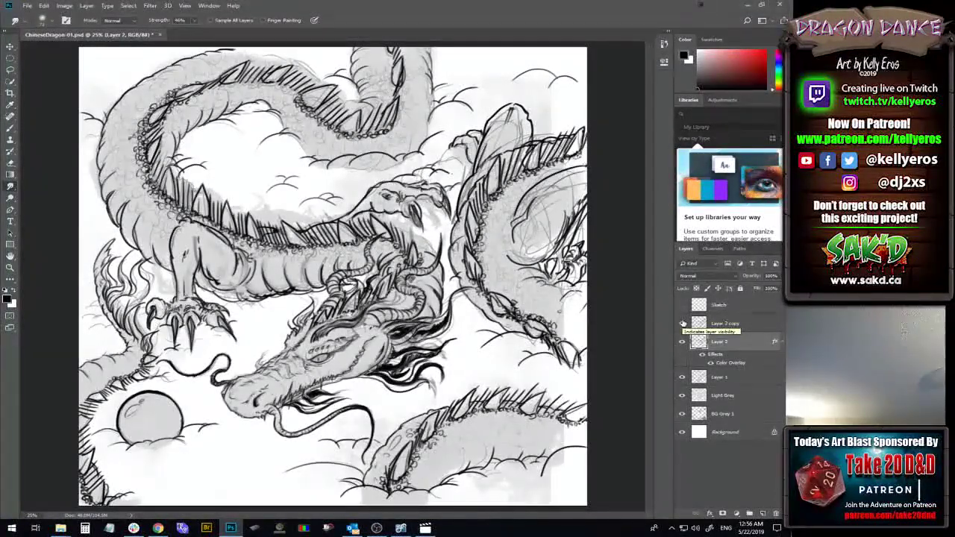
click(682, 323)
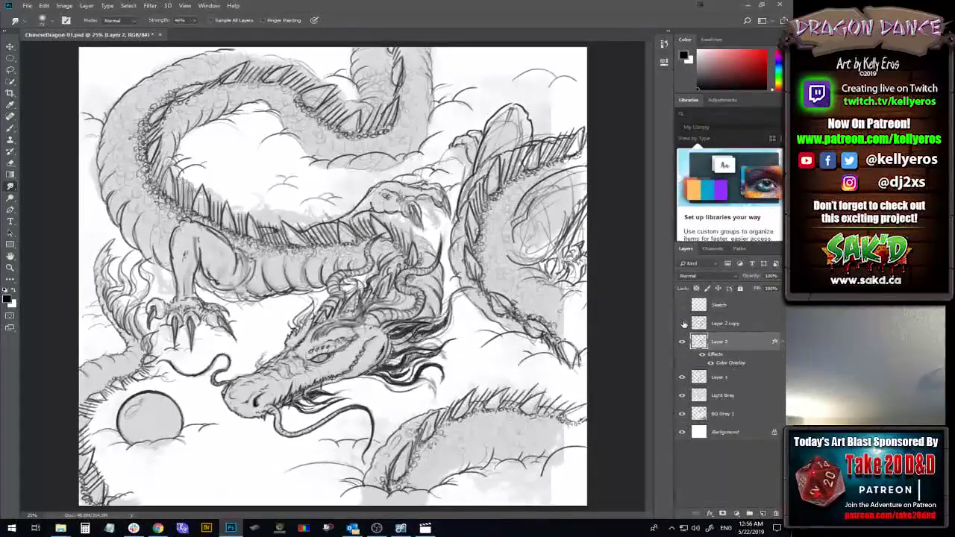
click(684, 324)
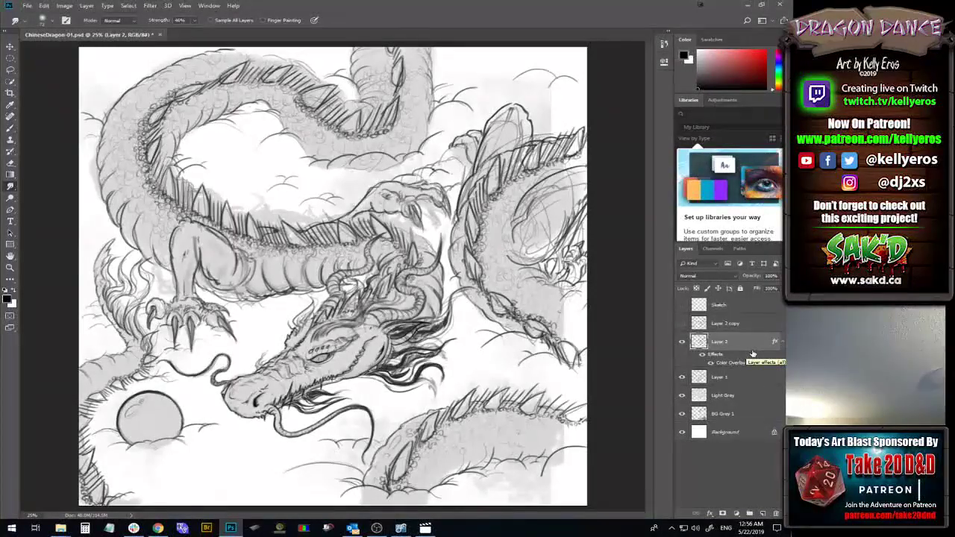
- Save the document and switch back to the Brush tool
key(ctrl+s)
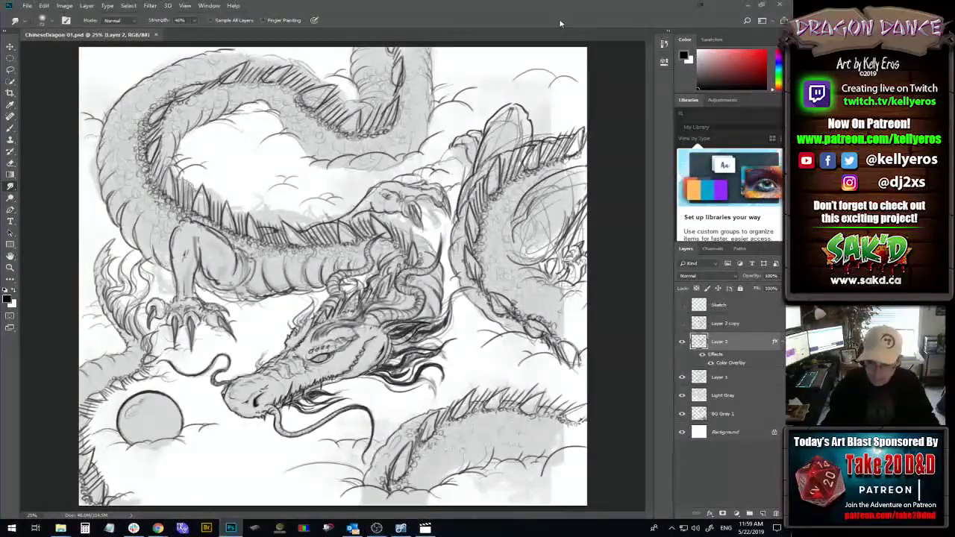
key(b)
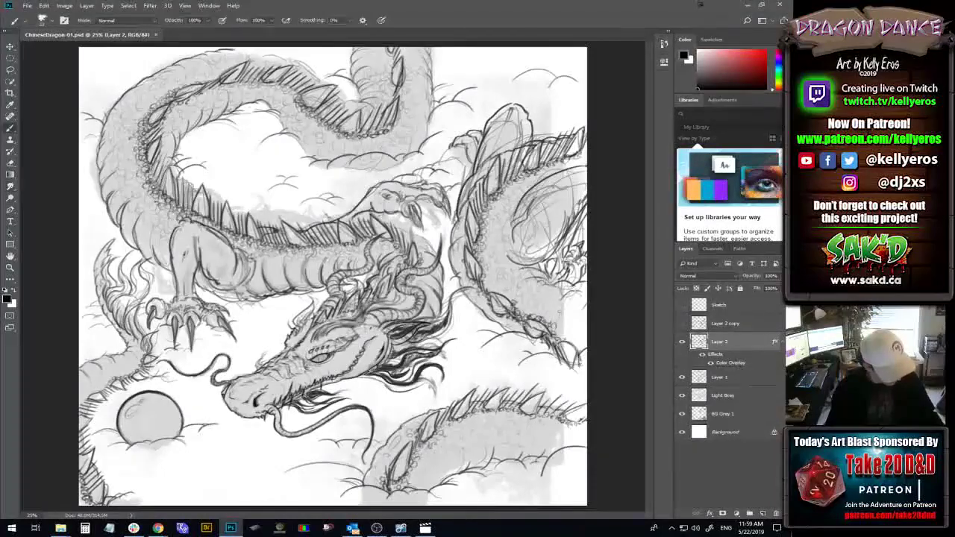
- Sample the dragon's light grey and use a larger brush to fill the body near the right canvas edge and the mane on the Light Grey layer
key(i)
click(558, 299)
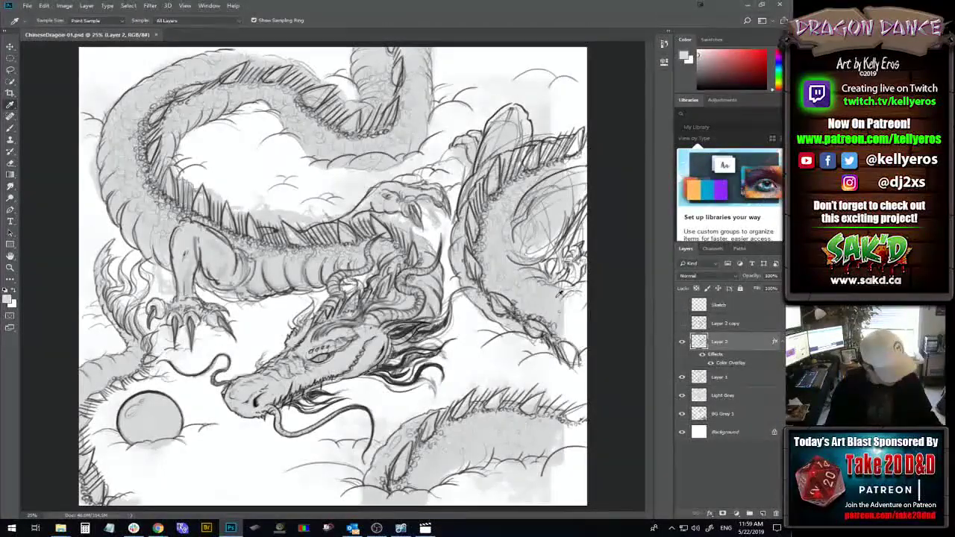
key(b)
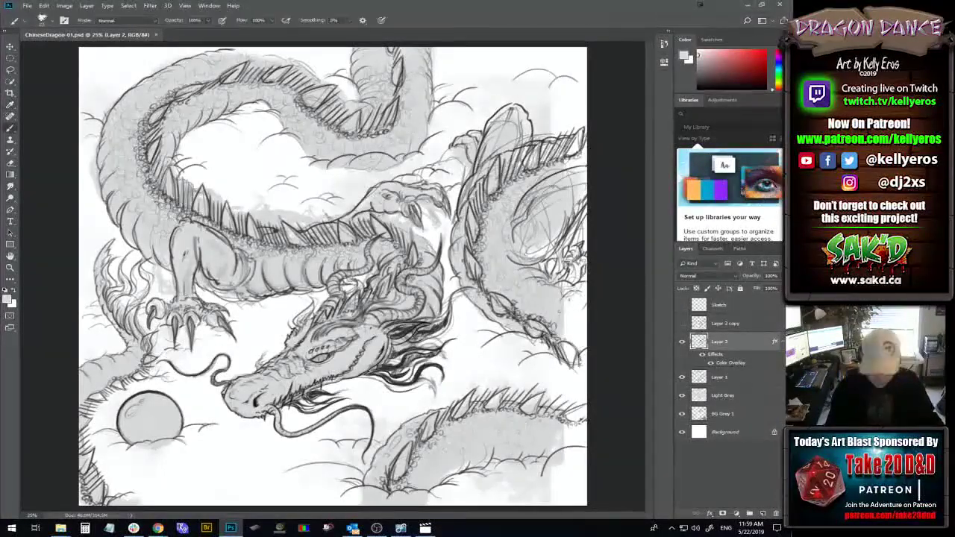
click(738, 396)
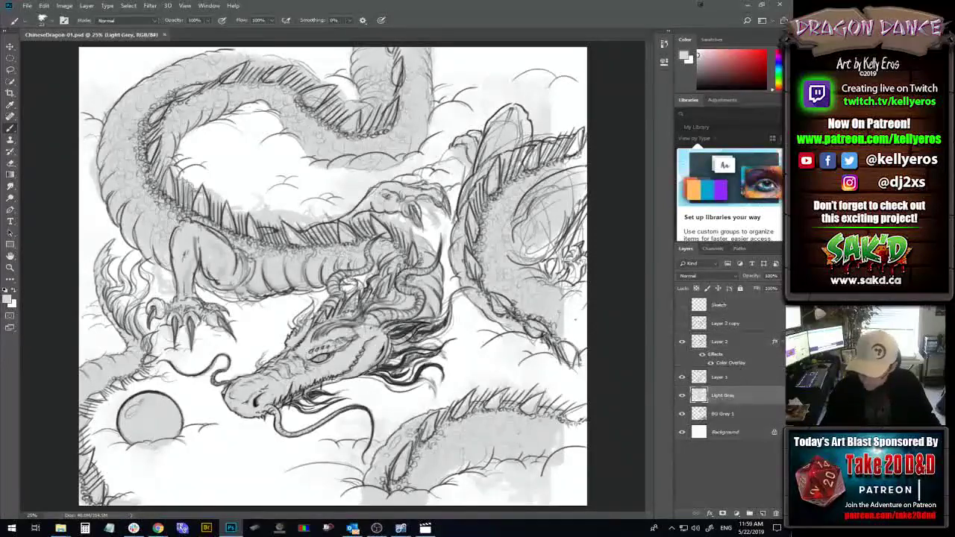
click(54, 20)
click(87, 50)
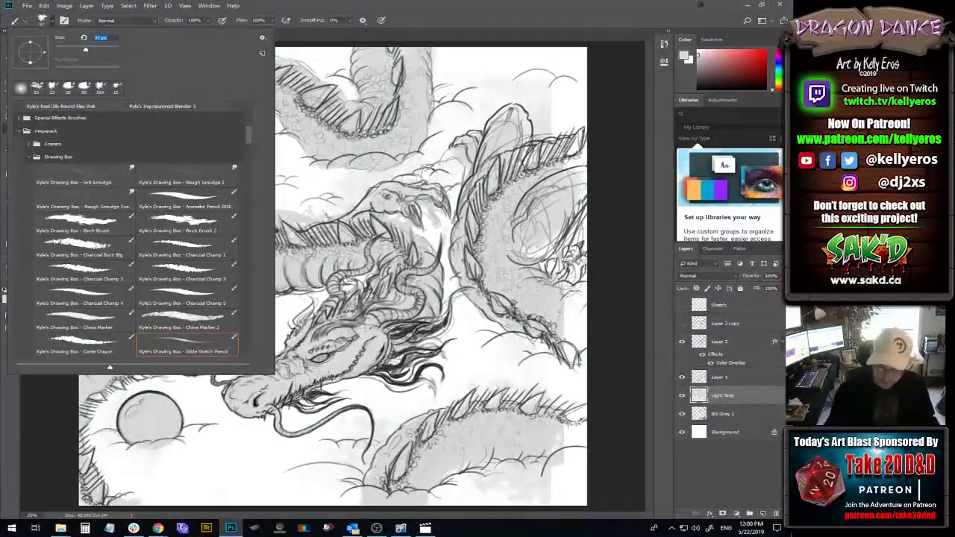
key(Return)
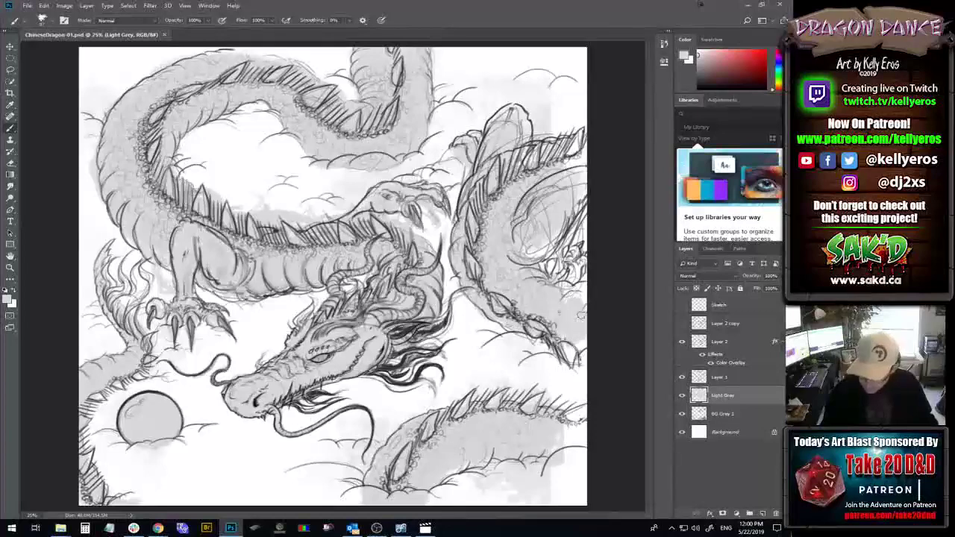
drag(572, 358, 573, 290)
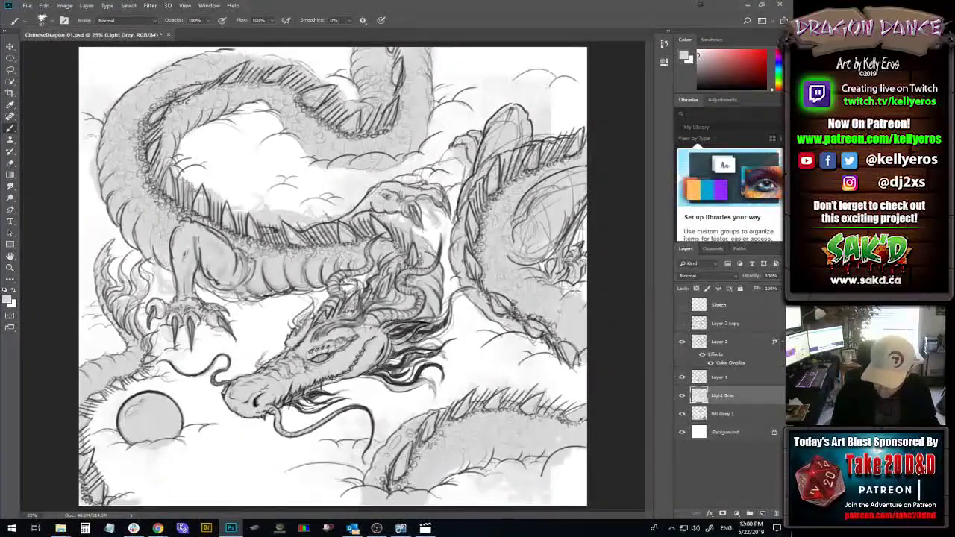
drag(396, 369, 414, 380)
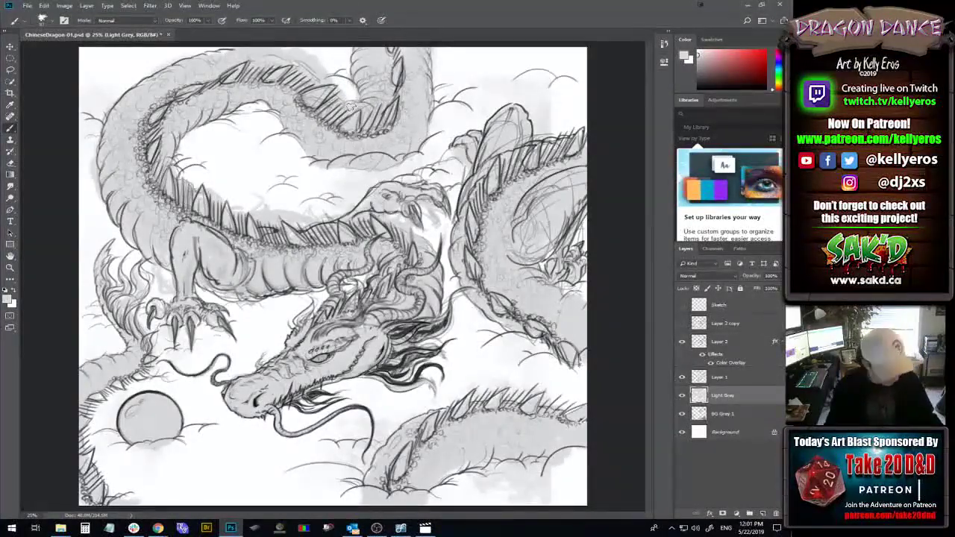
- Reset the colour to black, set the brush size to 20 px and draw cloud lines in the upper-left sky on Layer 2
key(d)
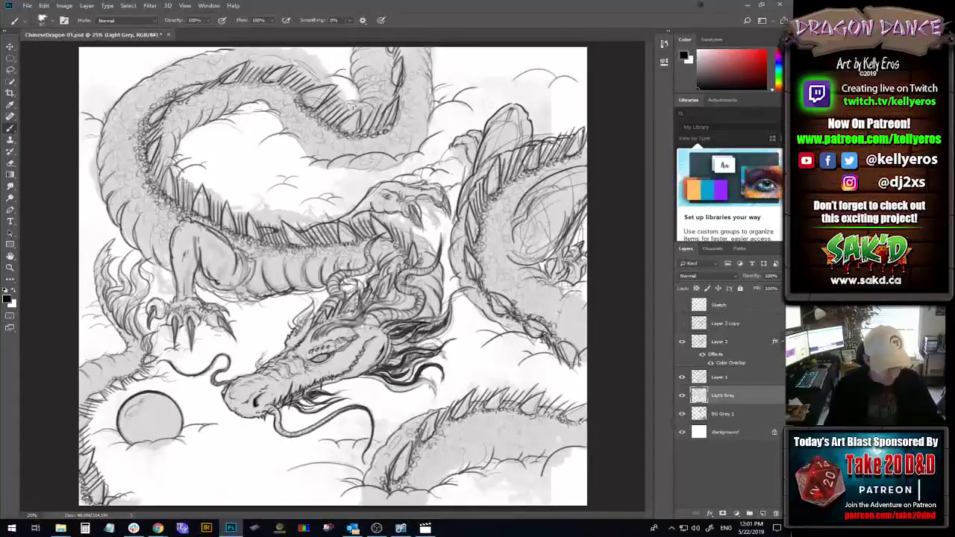
click(52, 20)
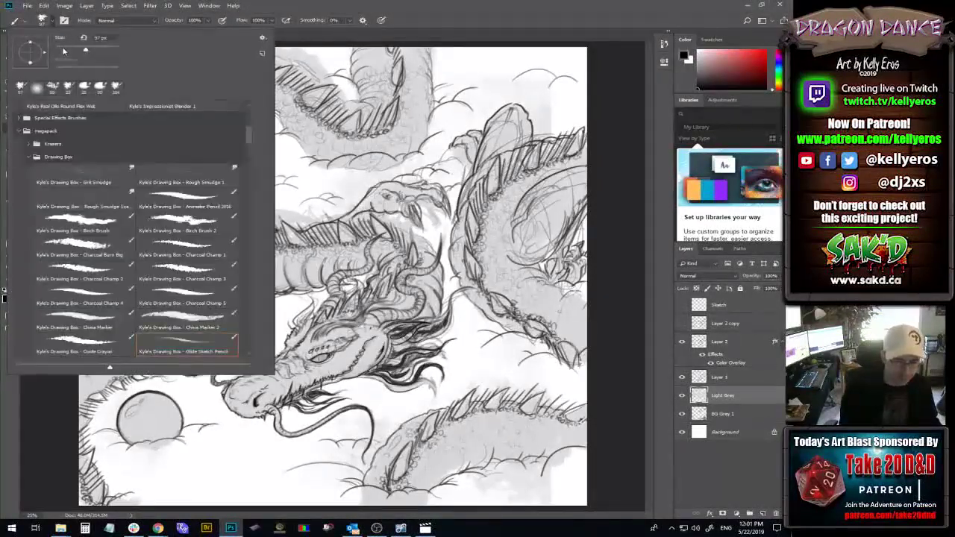
click(64, 52)
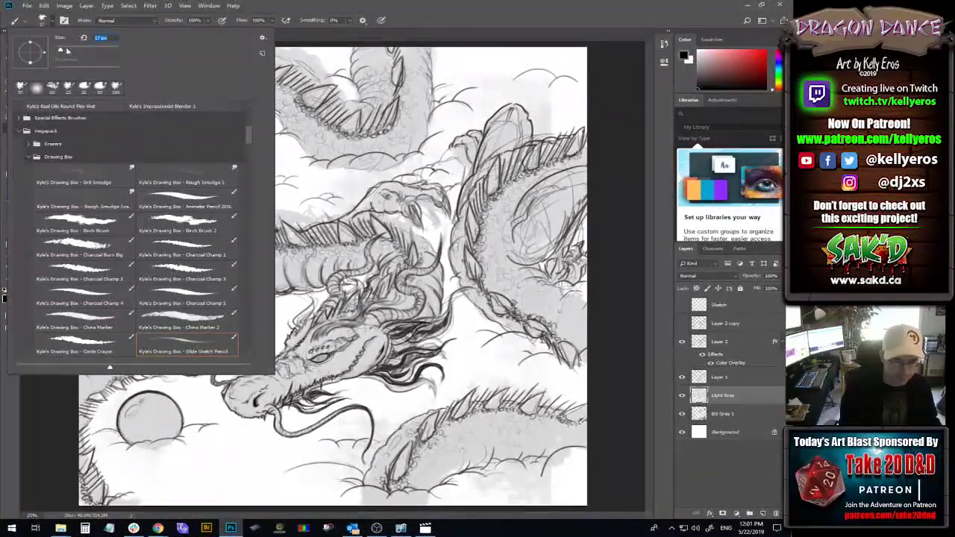
click(64, 49)
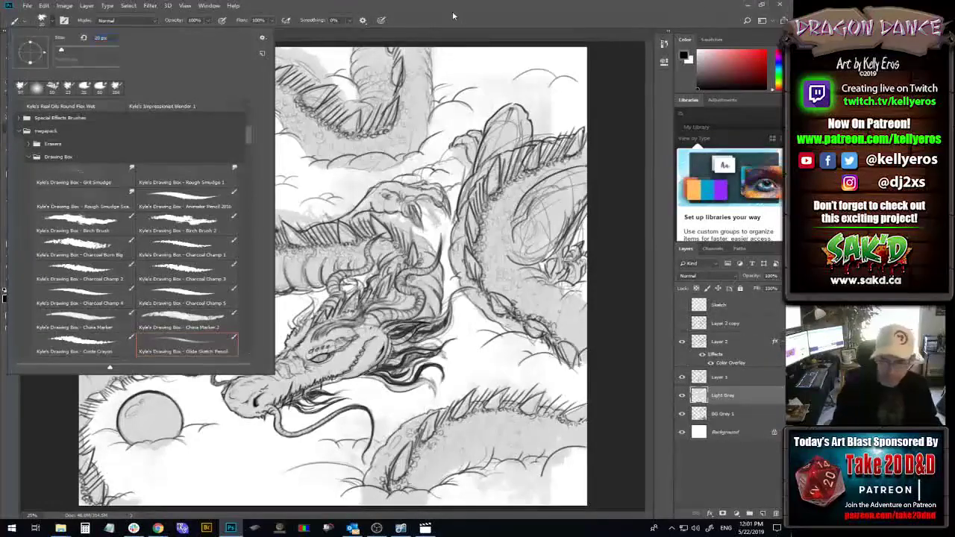
click(452, 11)
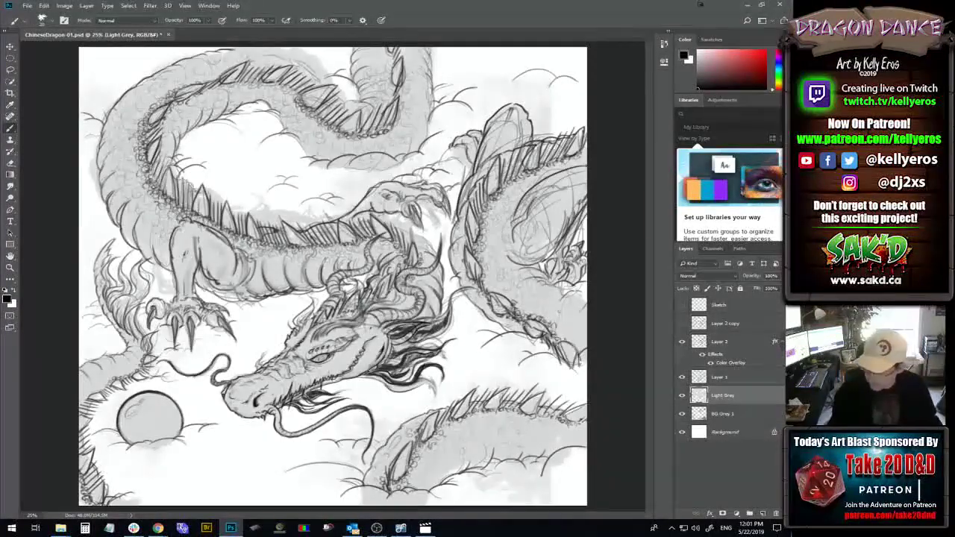
click(743, 342)
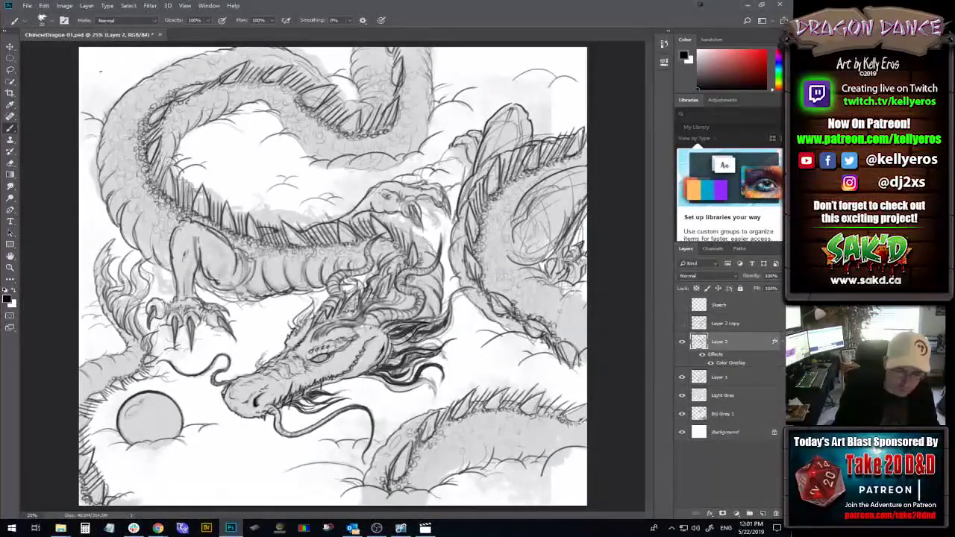
drag(91, 74, 162, 63)
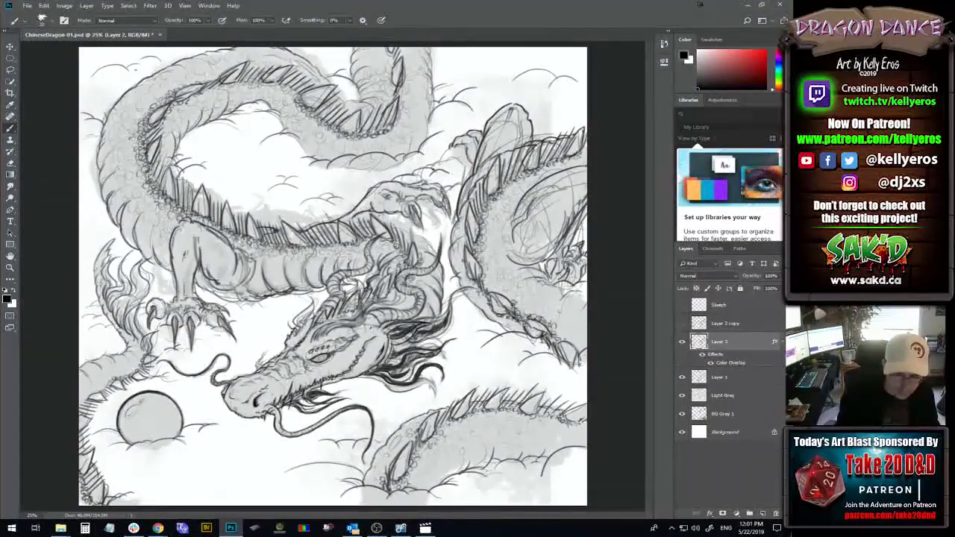
key(ctrl)
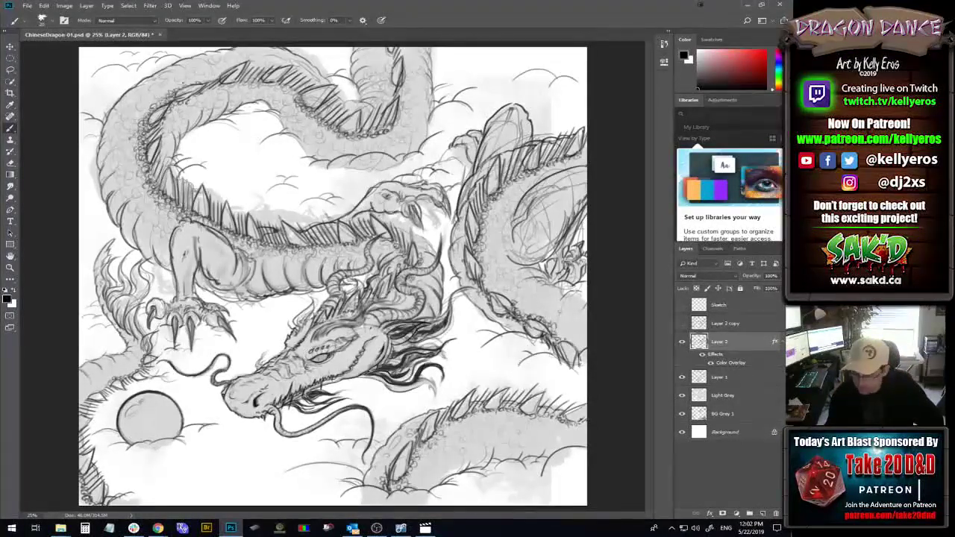
- Erase grey spill around the raised claw, back spines, lower canvas edge and clouds on the Light Grey layer with a larger eraser, and save
click(735, 395)
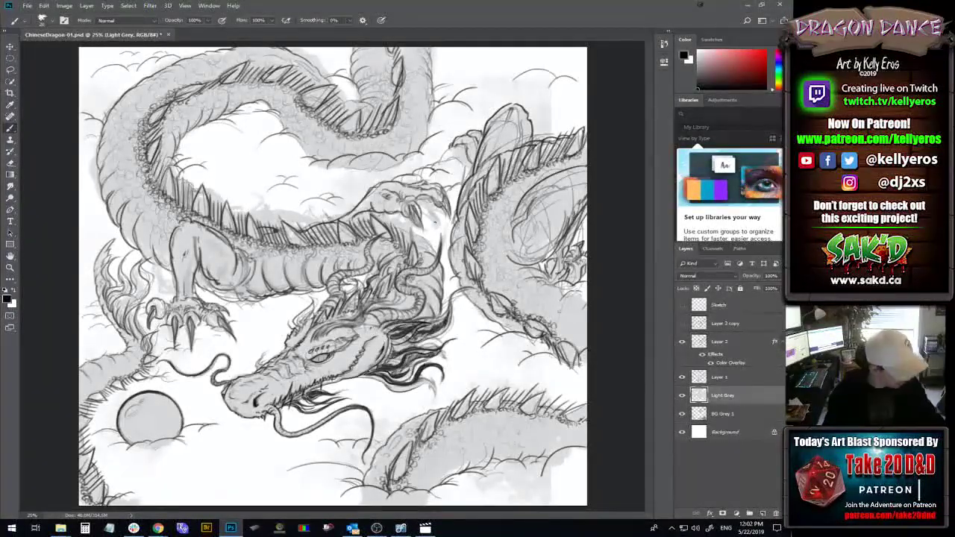
key(e)
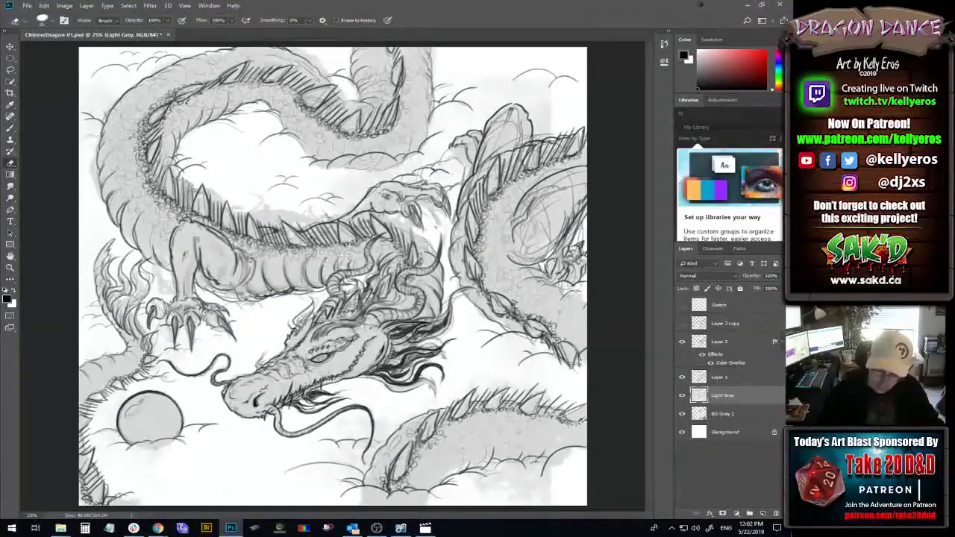
click(51, 21)
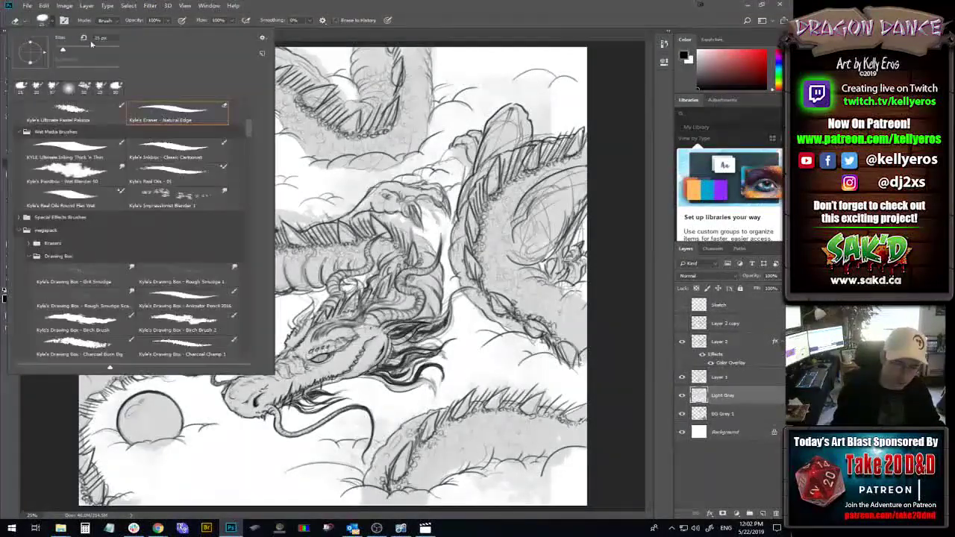
click(430, 215)
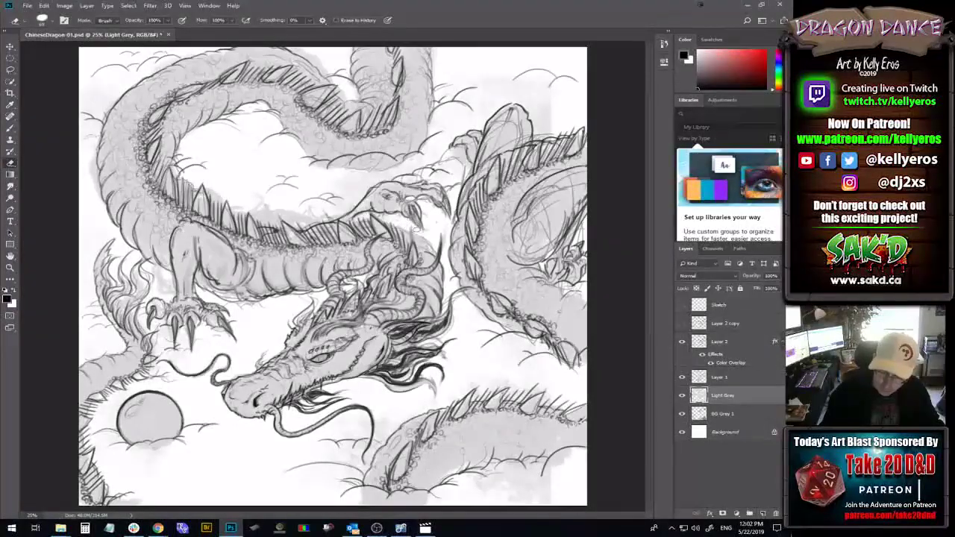
mouse_move(302, 222)
mouse_down()
mouse_move(266, 210)
mouse_move(260, 195)
mouse_move(252, 210)
mouse_move(255, 188)
mouse_move(242, 217)
mouse_move(236, 205)
mouse_move(261, 205)
mouse_move(222, 200)
mouse_move(219, 210)
mouse_move(212, 186)
mouse_up()
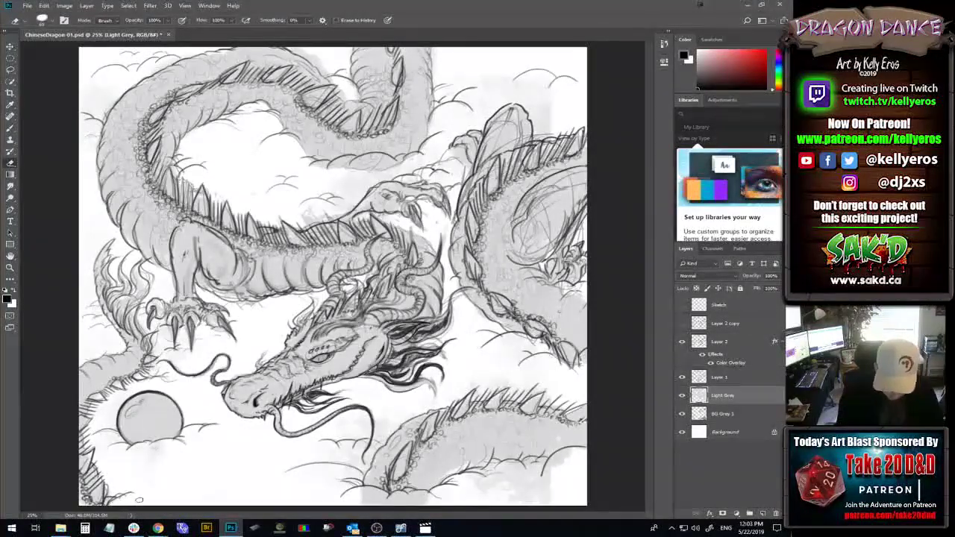
mouse_move(403, 504)
mouse_down()
mouse_move(361, 493)
mouse_move(428, 505)
mouse_up()
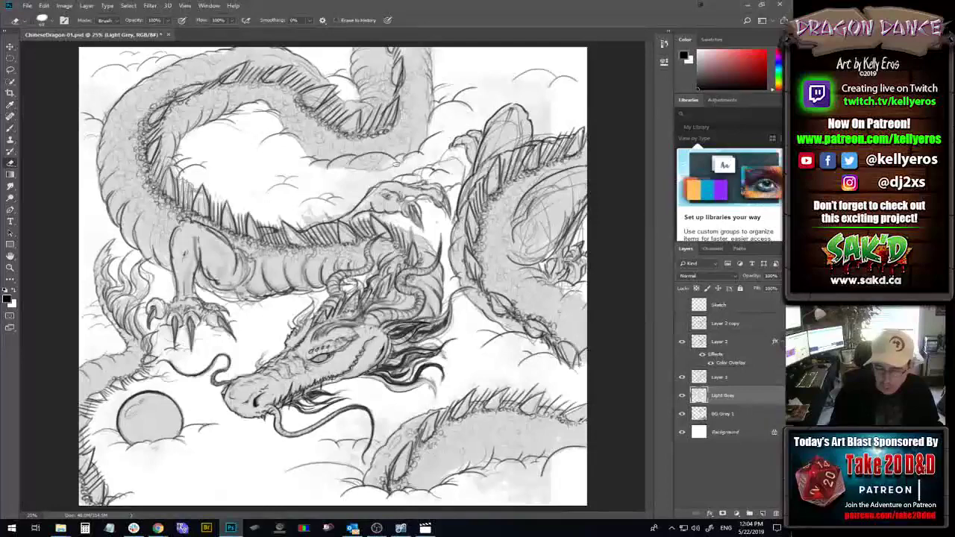
mouse_move(389, 165)
mouse_down()
mouse_move(352, 169)
mouse_move(336, 164)
mouse_move(355, 160)
mouse_move(291, 144)
mouse_move(321, 169)
mouse_move(328, 158)
mouse_move(325, 167)
mouse_move(356, 160)
mouse_move(326, 165)
mouse_move(361, 164)
mouse_move(382, 177)
mouse_up()
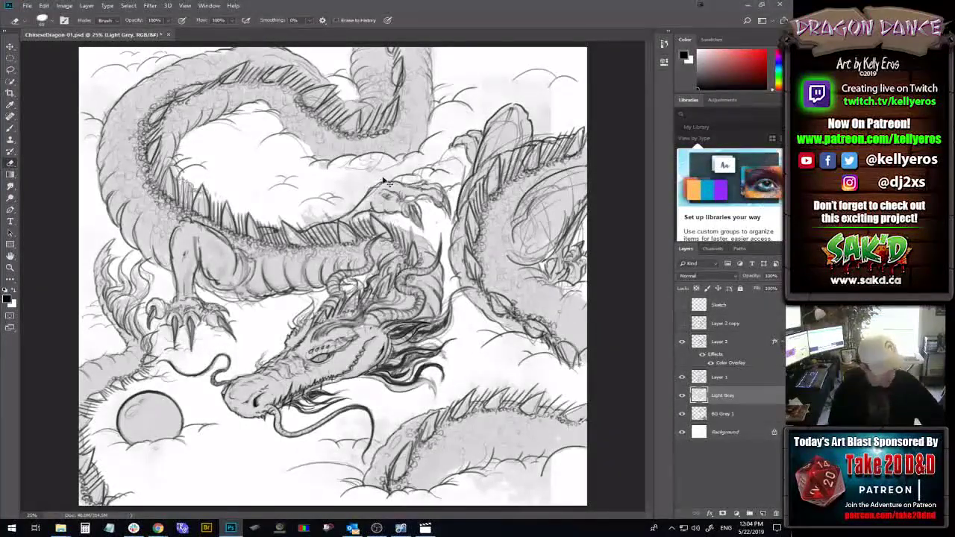
key(ctrl+s)
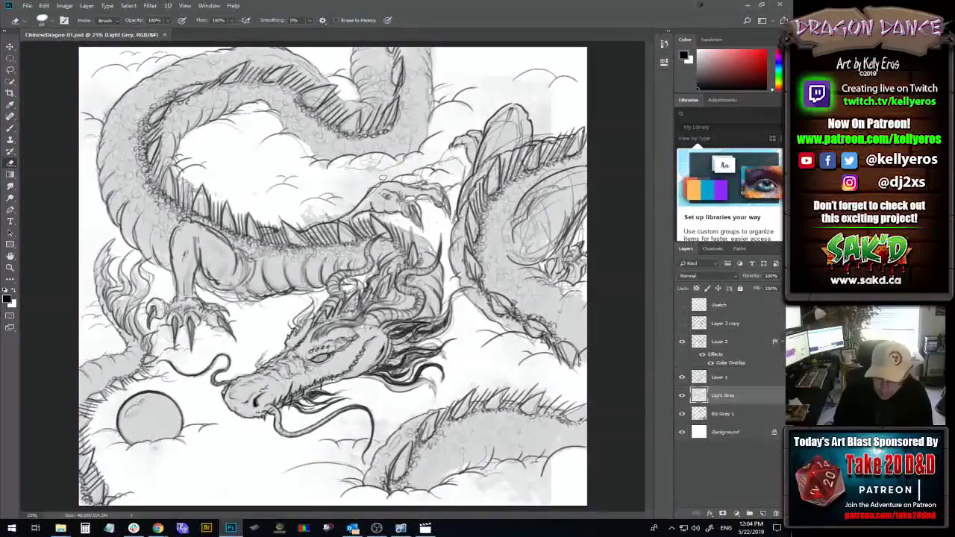
- Compare the drawing with Layer 1 and Layer 2 each hidden and shown
click(682, 378)
click(682, 378)
click(684, 341)
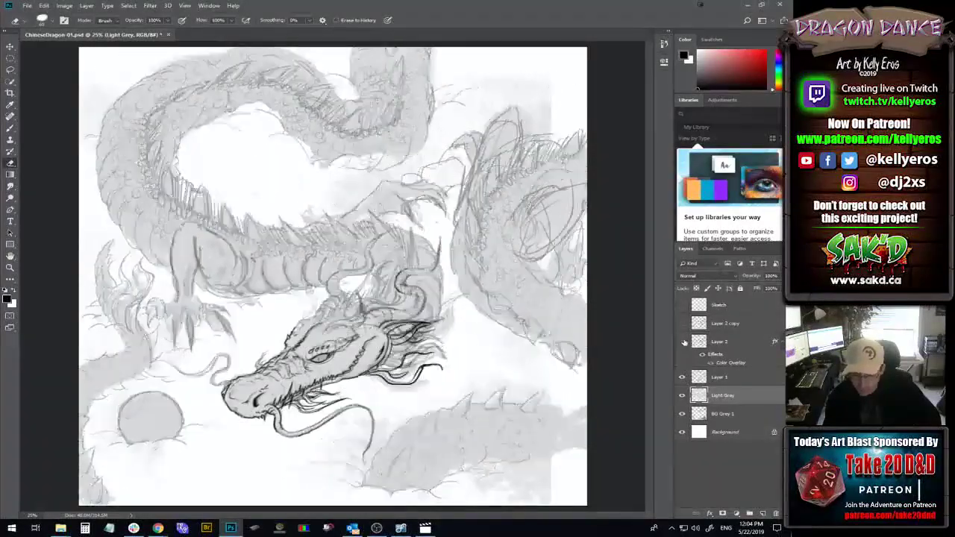
click(684, 342)
click(683, 344)
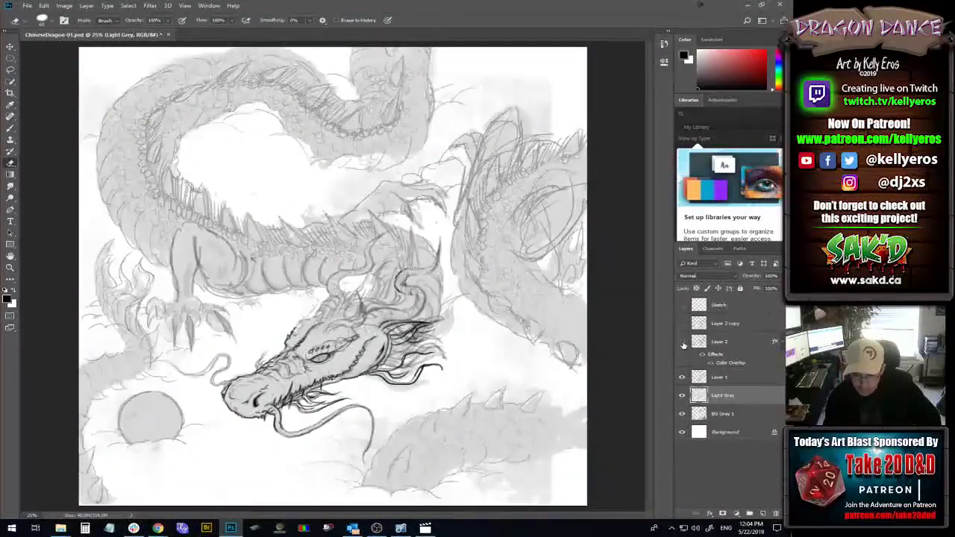
click(683, 345)
click(683, 343)
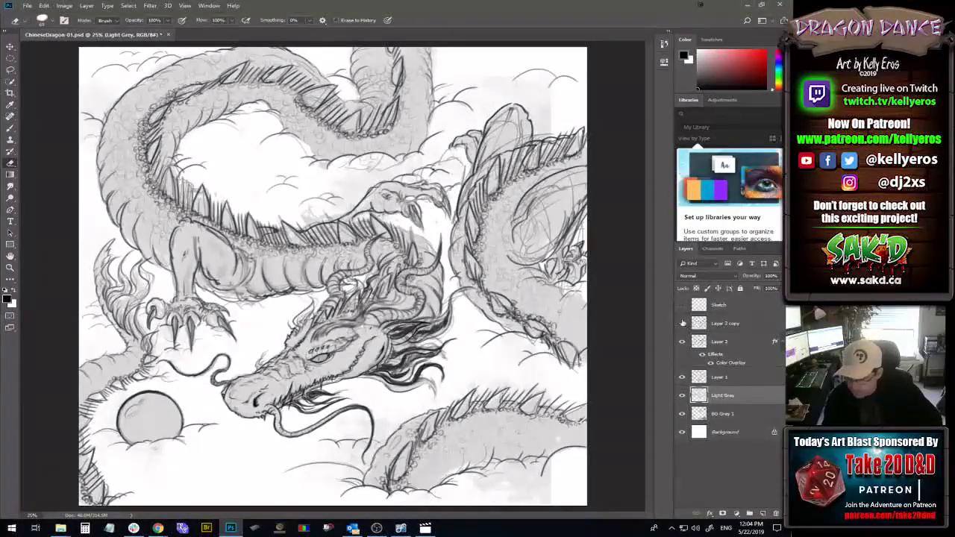
- Compare the line work with the Layer 2 copy shown and hidden, and leave the copy shown
click(681, 323)
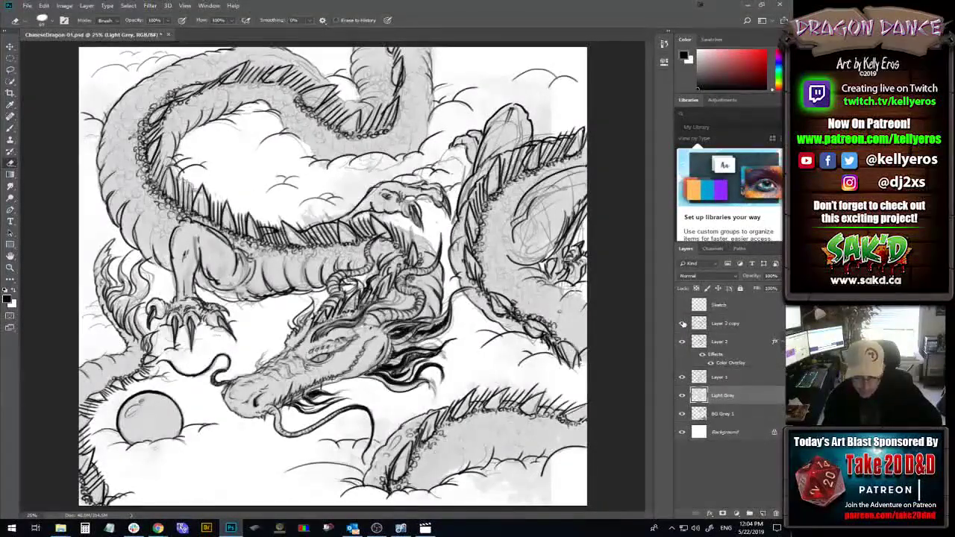
click(683, 323)
click(683, 323)
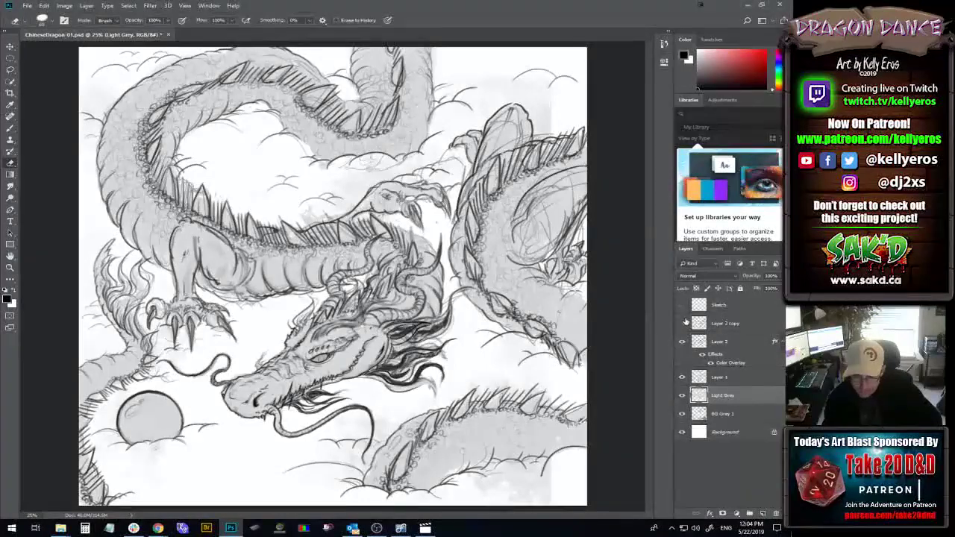
click(682, 323)
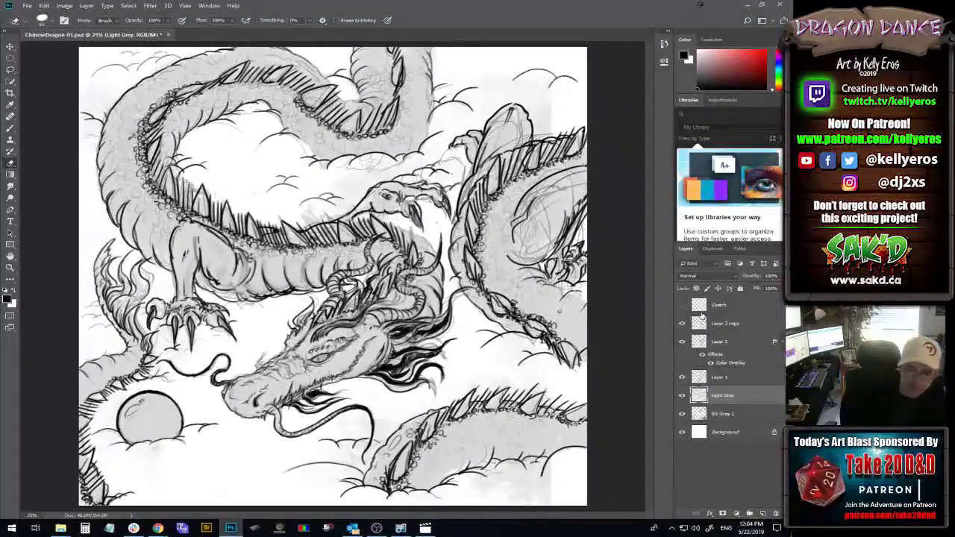
click(150, 5)
mouse_move(179, 108)
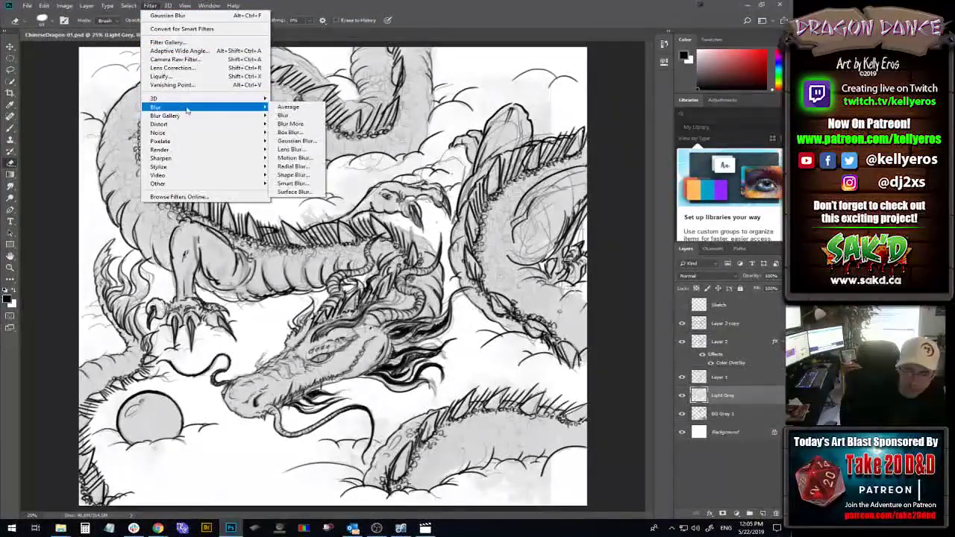
click(296, 141)
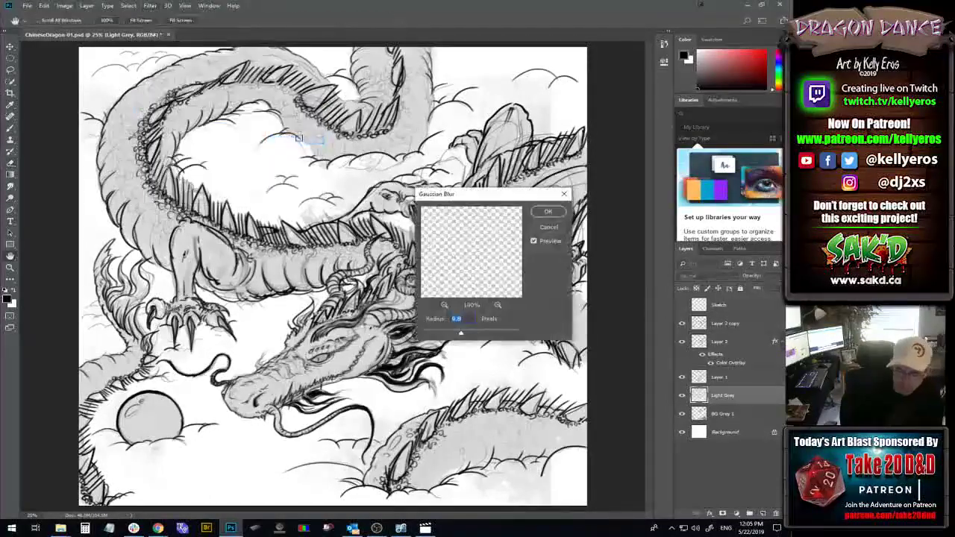
drag(461, 333, 426, 332)
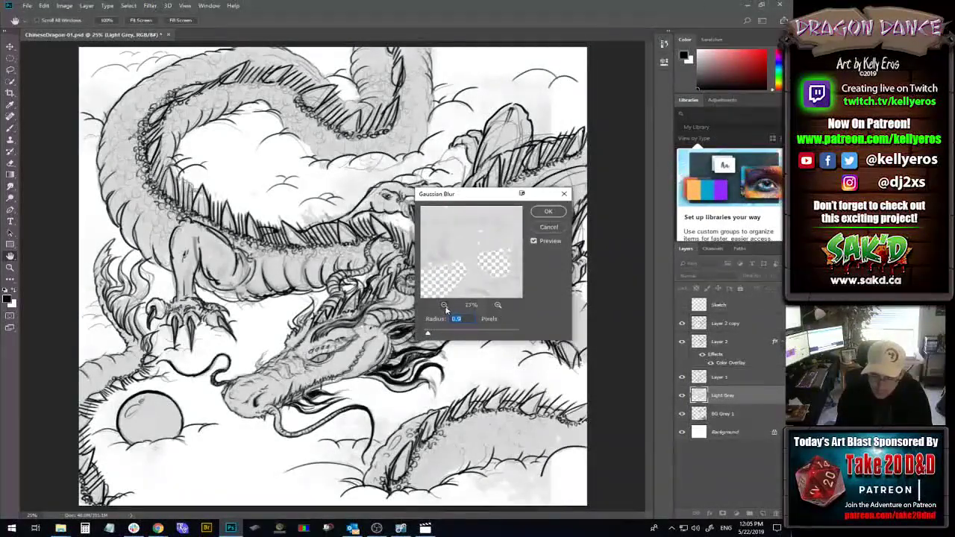
click(445, 305)
drag(478, 277, 486, 268)
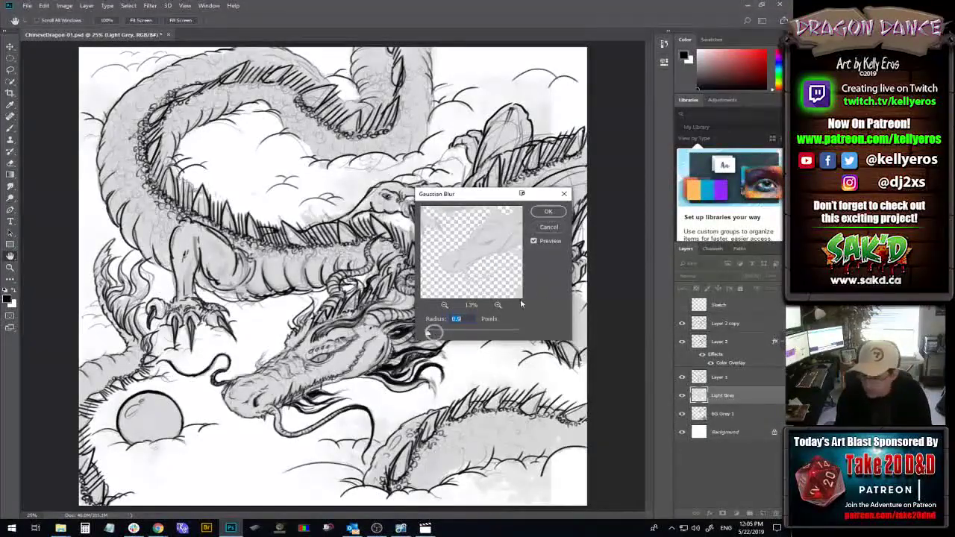
click(548, 227)
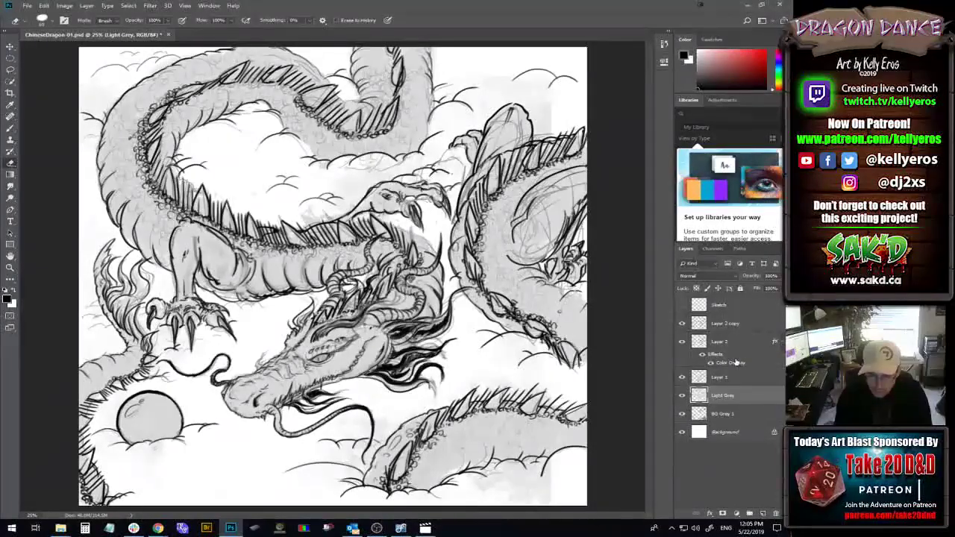
- Apply a Gaussian Blur to the Light Grey layer, using a zoomed-out preview to adjust the radius
click(150, 5)
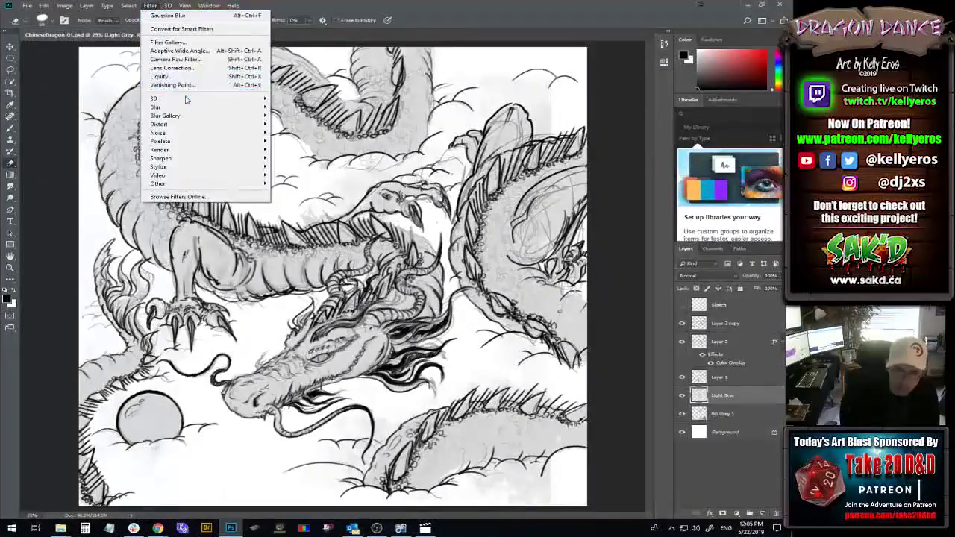
mouse_move(187, 110)
click(295, 142)
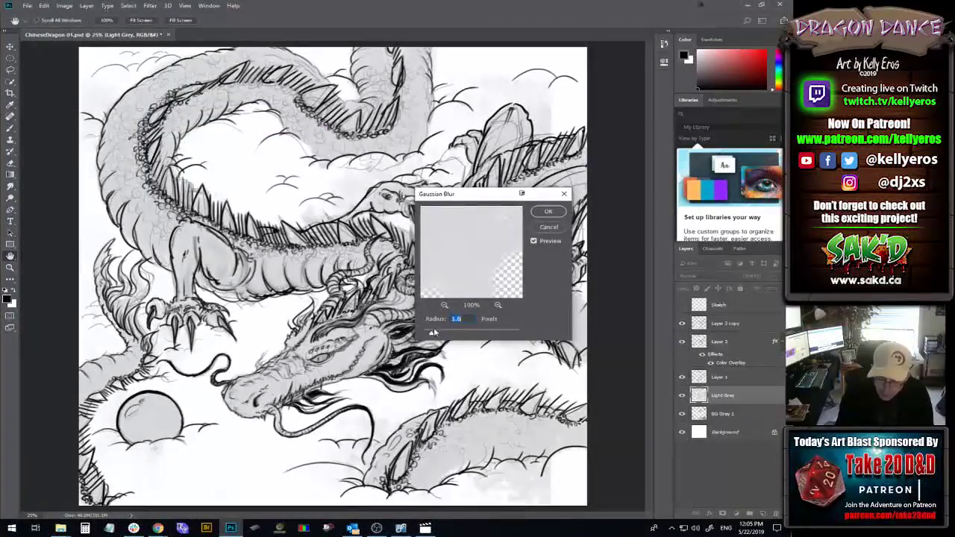
drag(432, 332, 424, 334)
drag(473, 273, 495, 251)
click(444, 306)
click(444, 305)
click(443, 305)
click(444, 305)
click(444, 305)
click(444, 305)
click(444, 305)
click(437, 333)
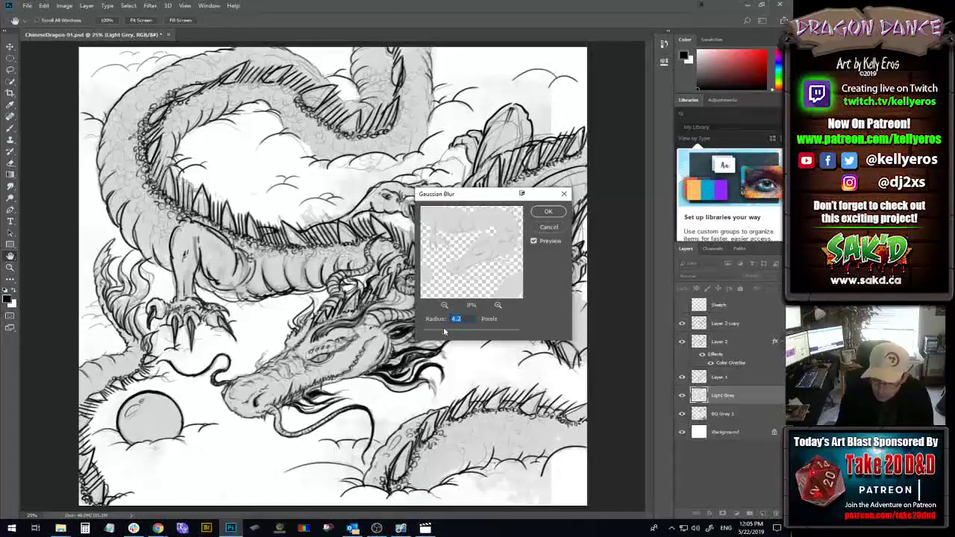
drag(434, 334, 442, 334)
click(544, 213)
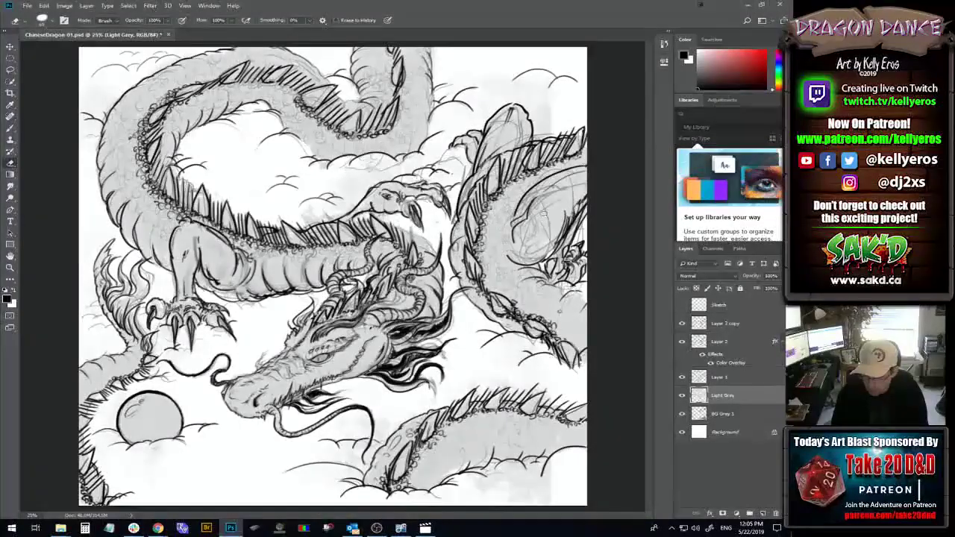
- Compare the drawing with the Layer 2 copy and Layer 1 each hidden and shown, leaving both shown
click(754, 323)
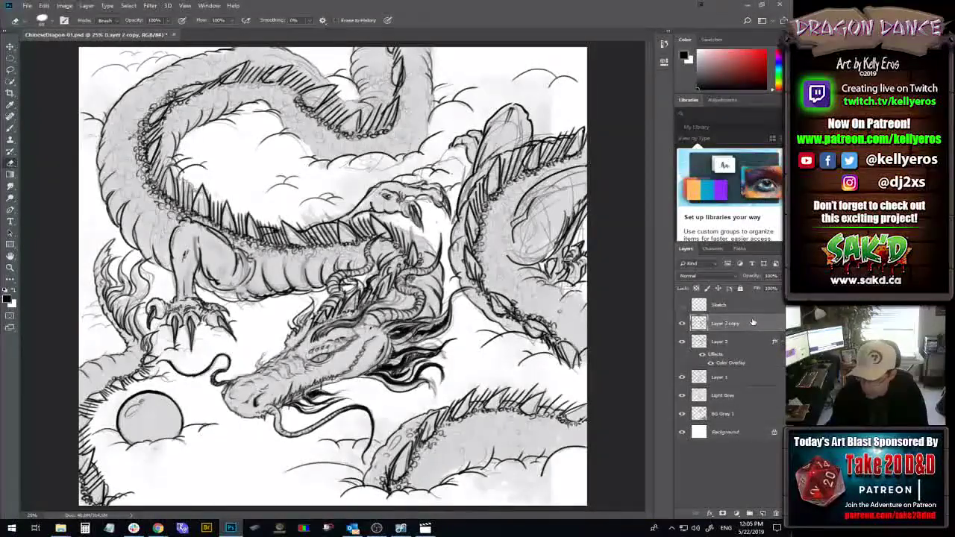
click(682, 323)
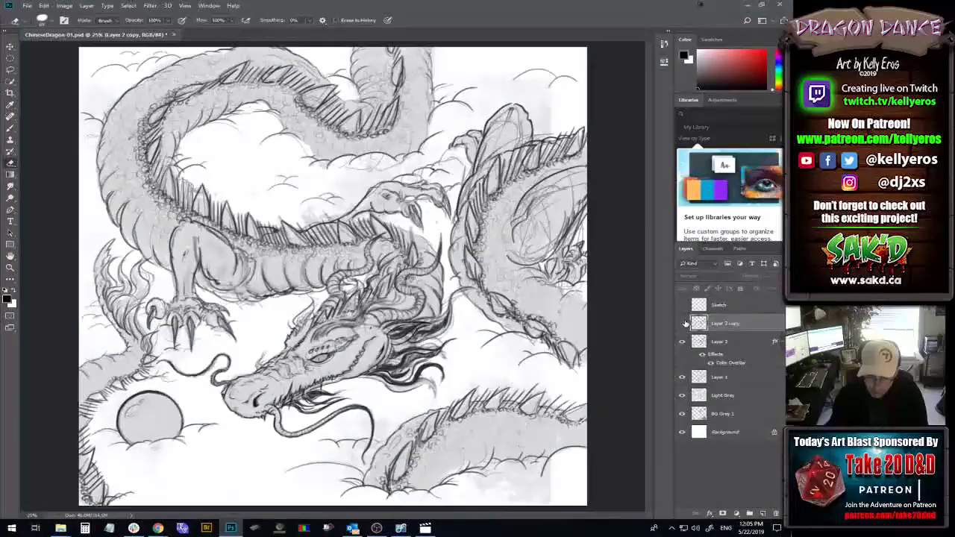
click(682, 324)
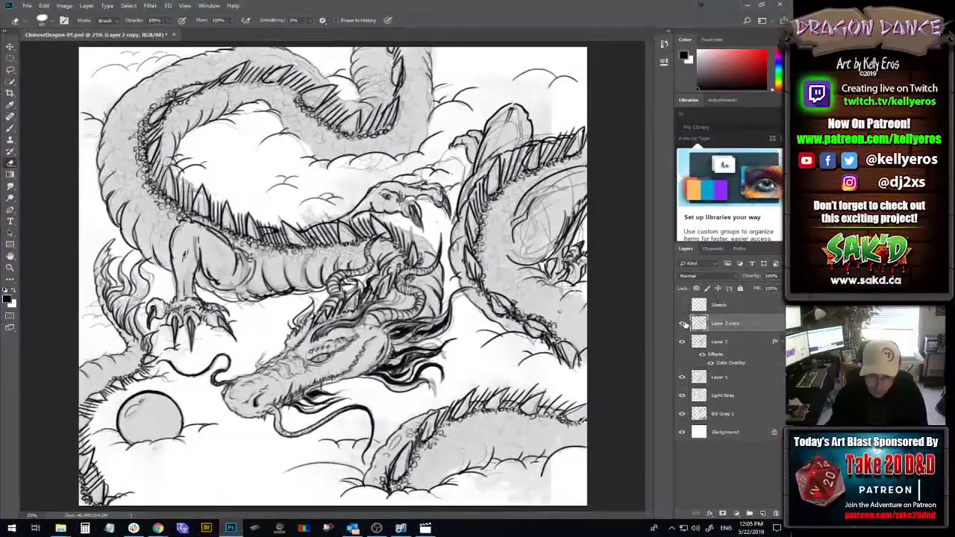
shift+click(739, 343)
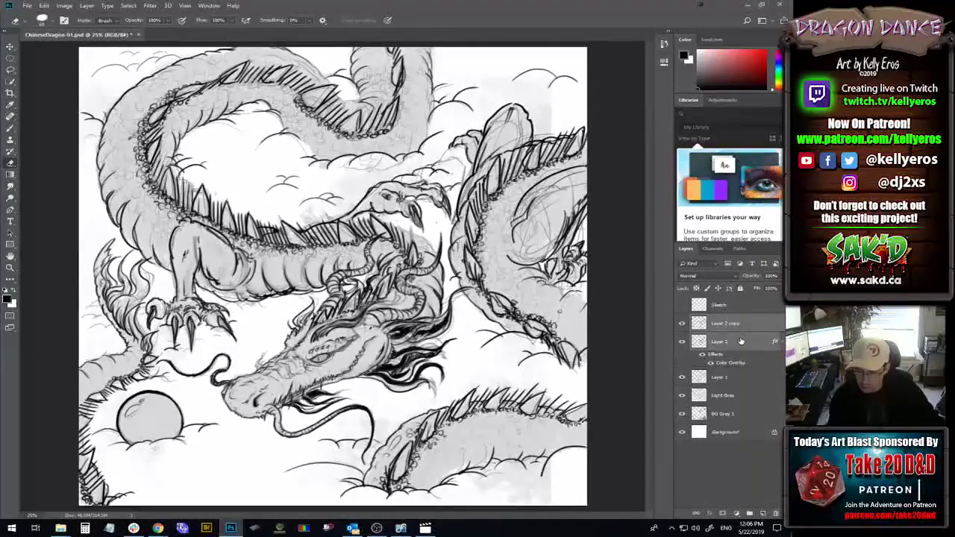
click(681, 377)
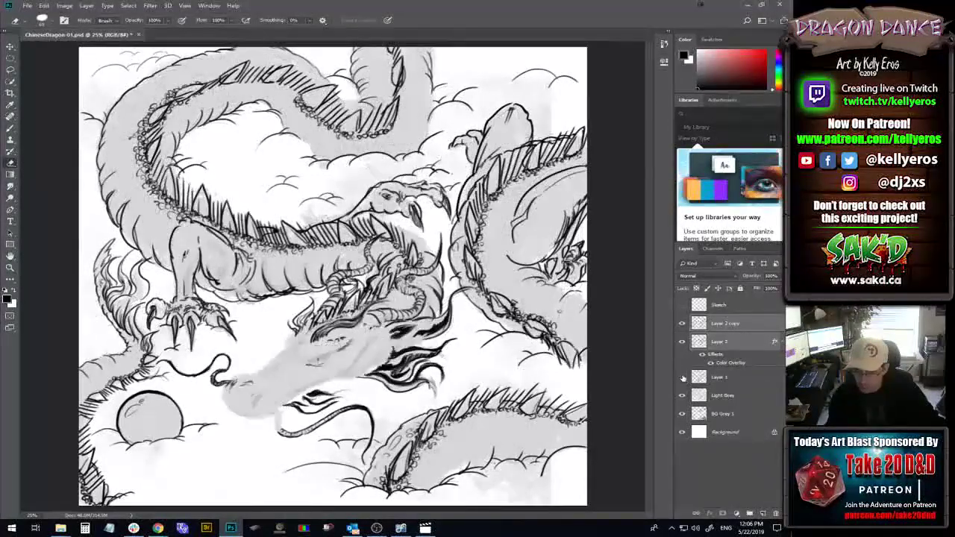
click(681, 377)
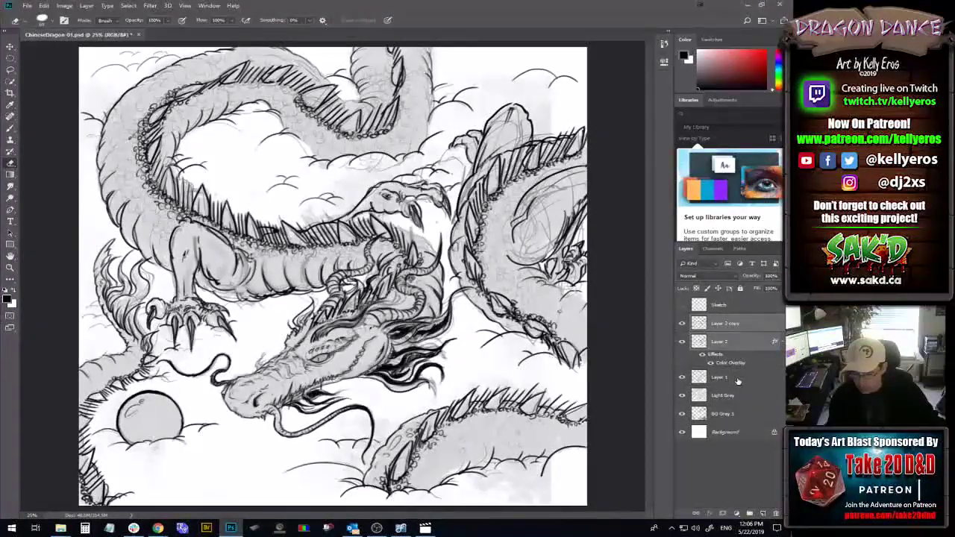
ctrl+click(699, 395)
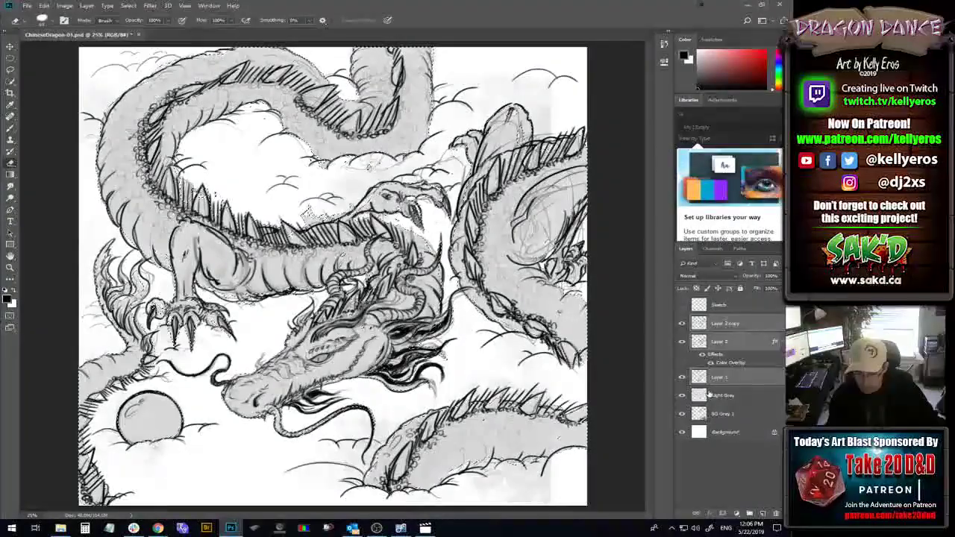
click(735, 396)
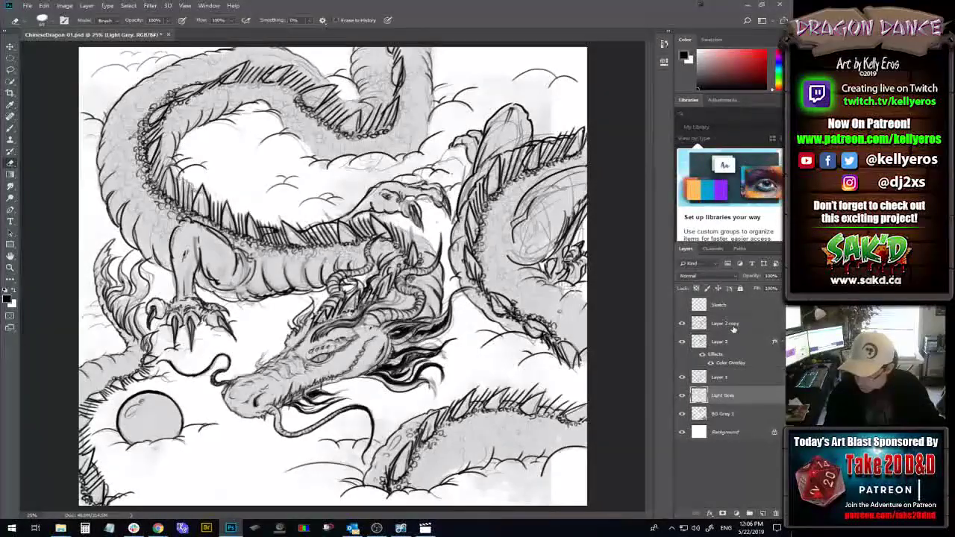
click(681, 377)
click(681, 378)
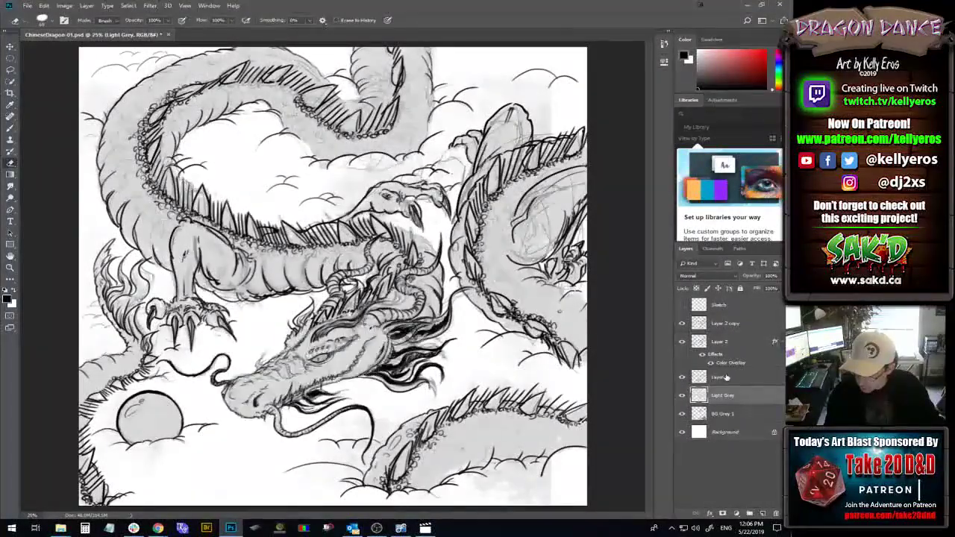
- Erase the rough sketch lines inside the raised hind leg and the right-hand thigh on Layer 1
click(730, 378)
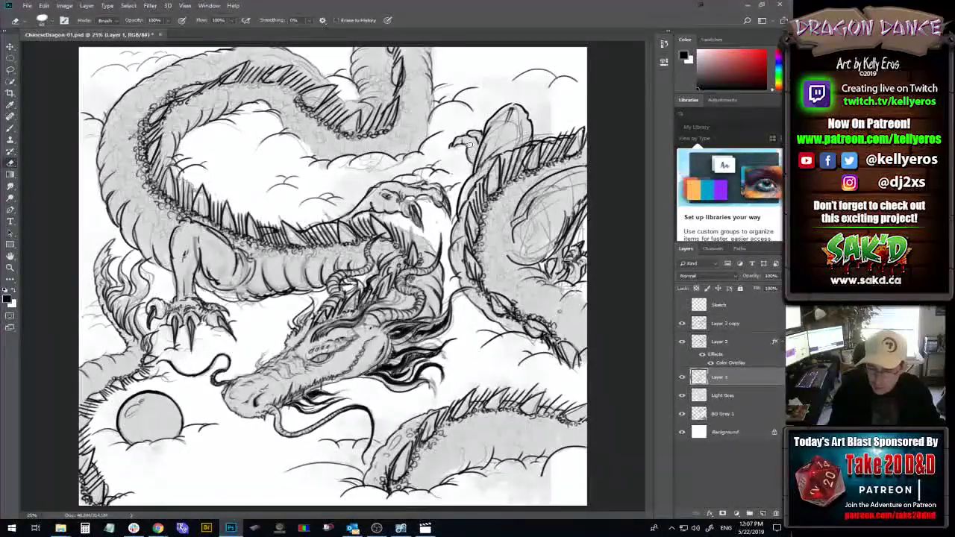
mouse_move(498, 127)
mouse_down()
mouse_move(501, 118)
mouse_move(491, 139)
mouse_move(519, 112)
mouse_move(523, 138)
mouse_up()
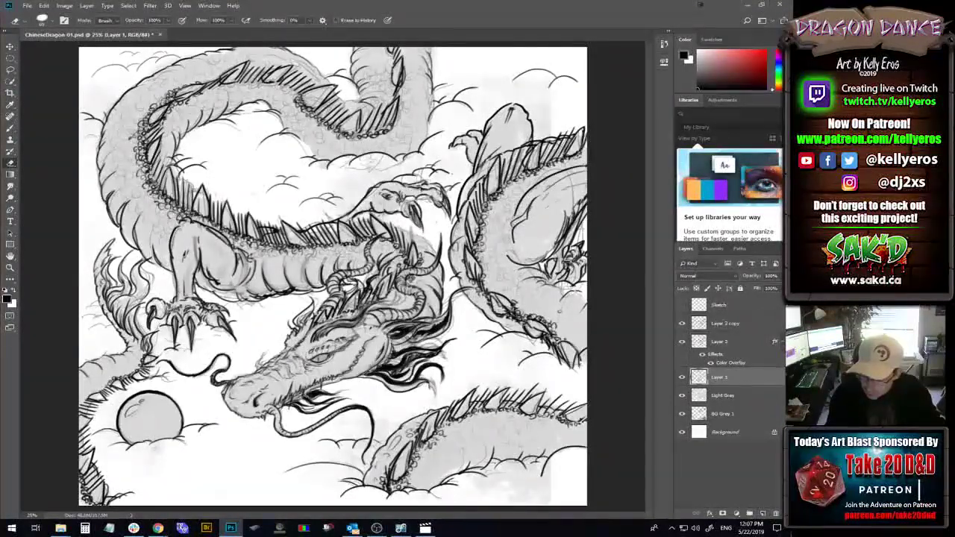
drag(559, 310, 508, 237)
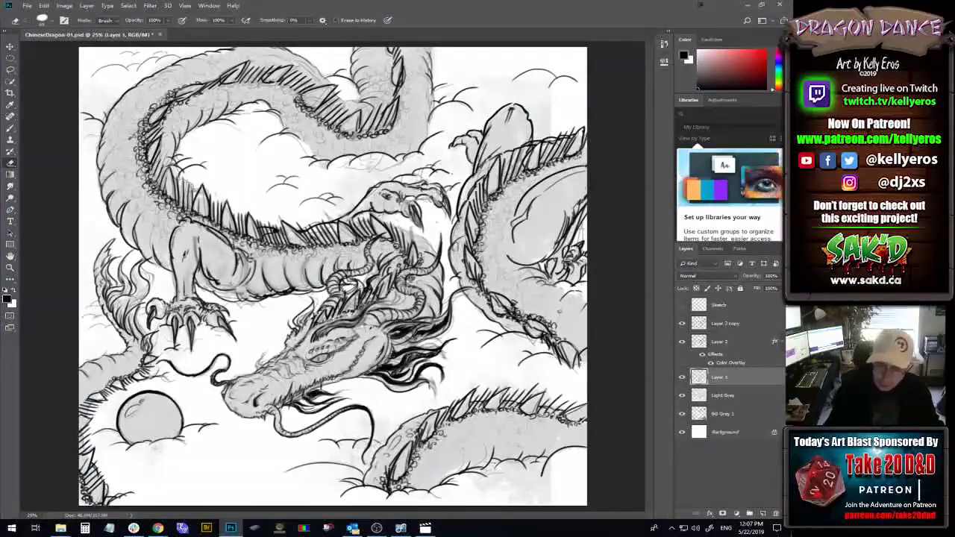
- Erase sketch marks on Layer 1 and grey spill on Light Grey around the clouds beneath the upper body coil
mouse_move(366, 168)
mouse_down()
mouse_move(390, 162)
mouse_move(320, 170)
mouse_up()
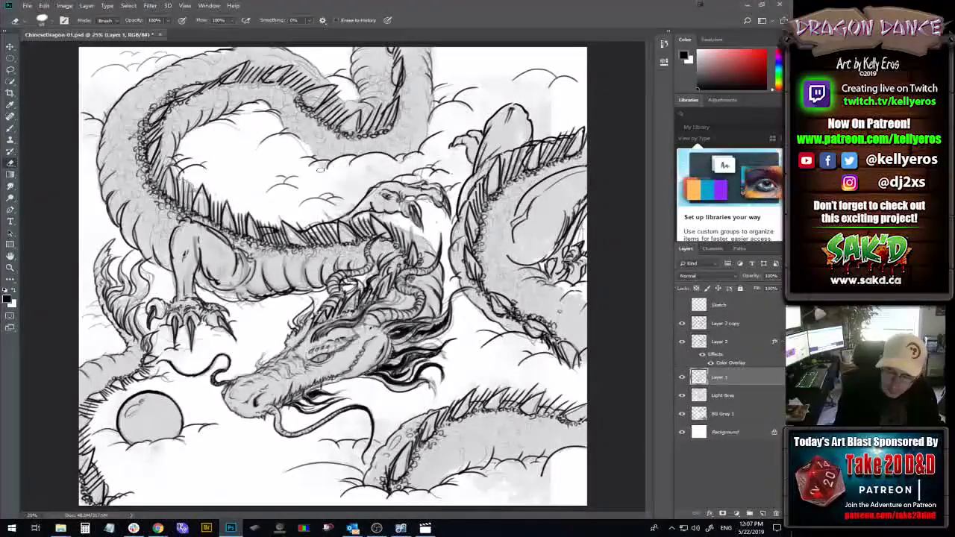
drag(384, 159, 419, 166)
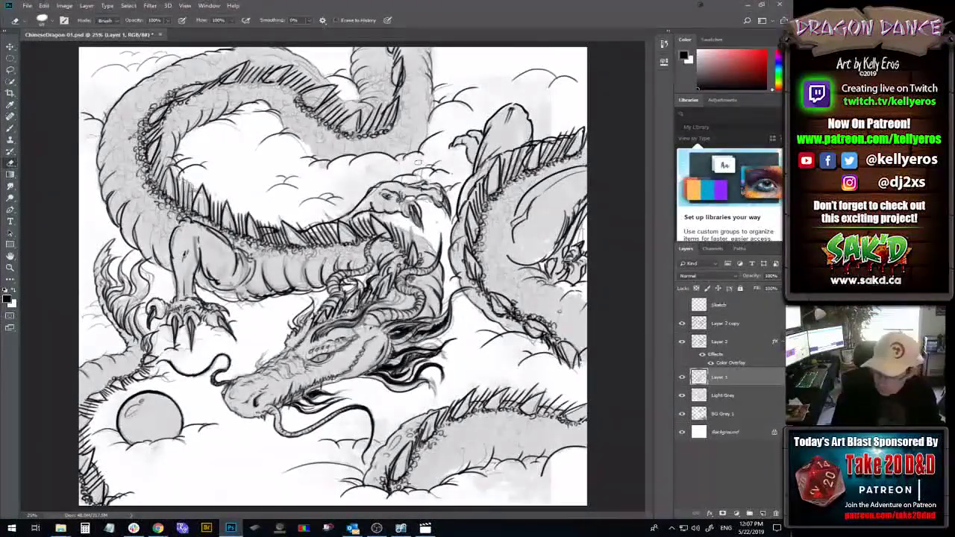
click(733, 398)
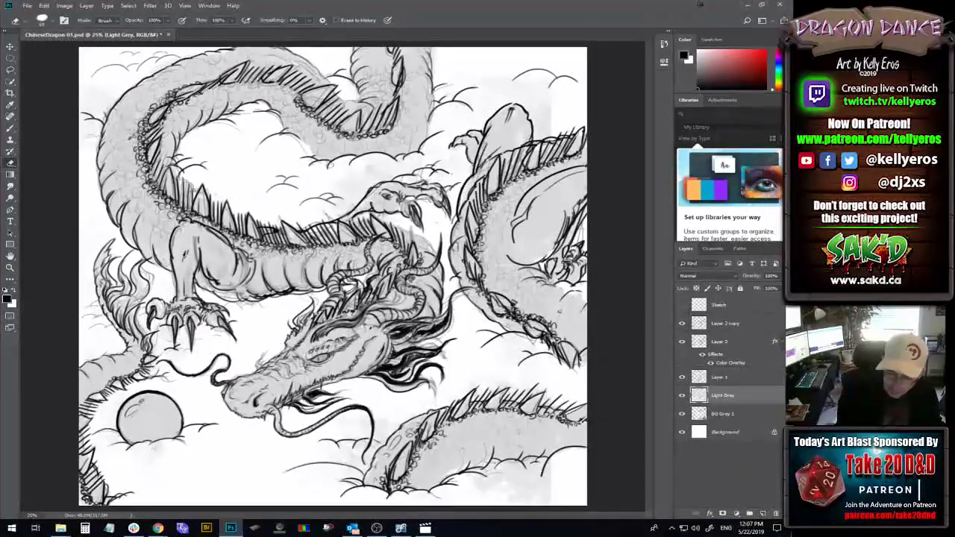
mouse_move(328, 164)
mouse_down()
mouse_move(367, 163)
mouse_move(354, 174)
mouse_move(418, 155)
mouse_up()
- Erase stray sketch marks along the dragon's upper-left body coil on Layer 1
click(735, 379)
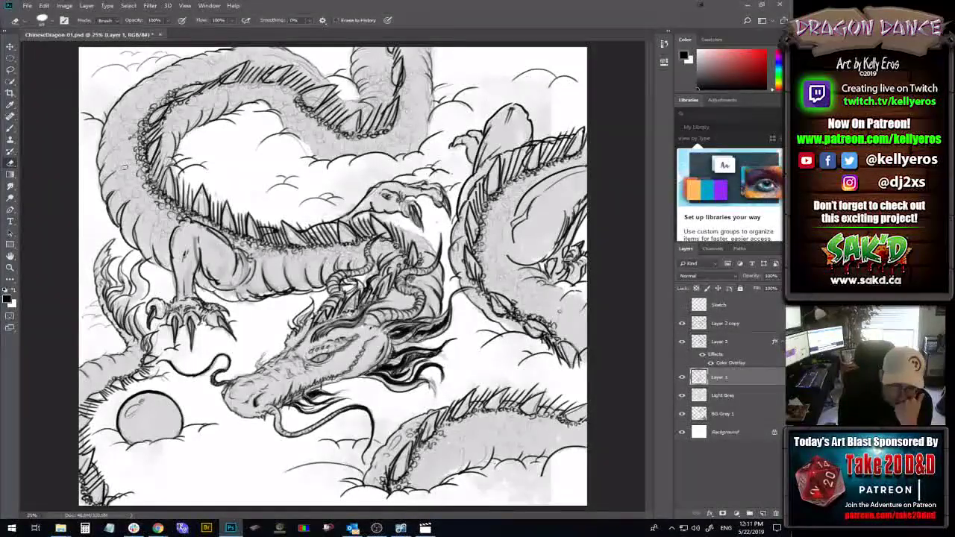
mouse_move(135, 181)
mouse_down()
mouse_move(162, 218)
mouse_move(149, 203)
mouse_up()
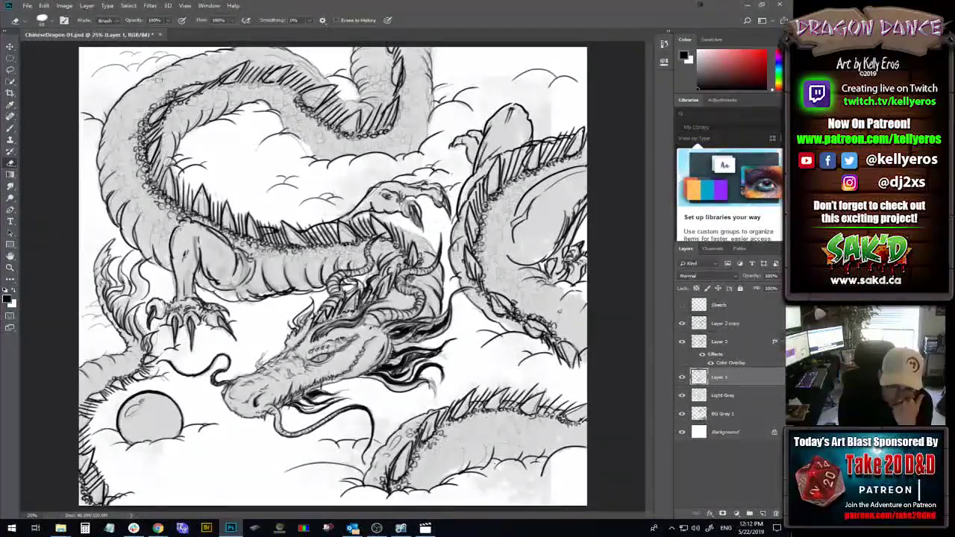
mouse_move(164, 76)
mouse_down()
mouse_move(229, 50)
mouse_move(297, 56)
mouse_move(289, 110)
mouse_up()
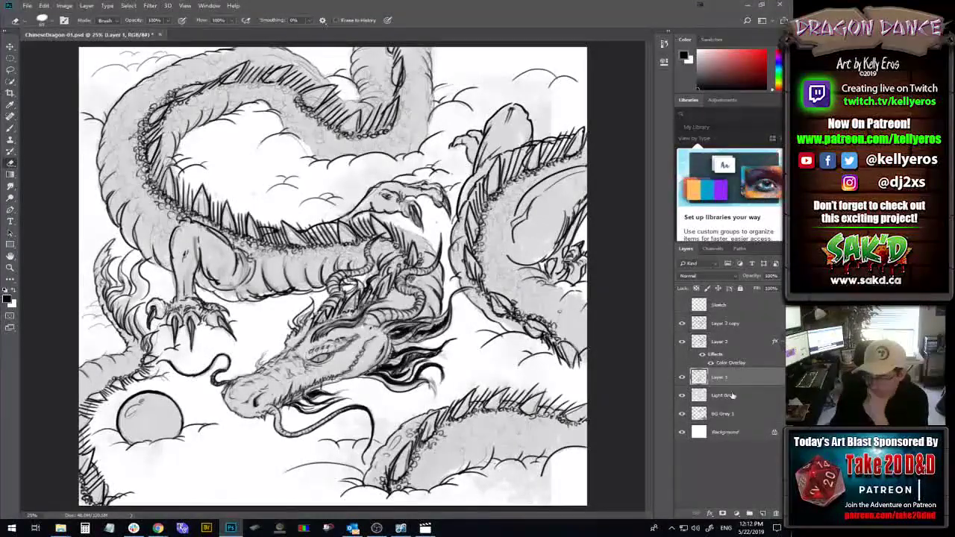
key(alt+bracketleft)
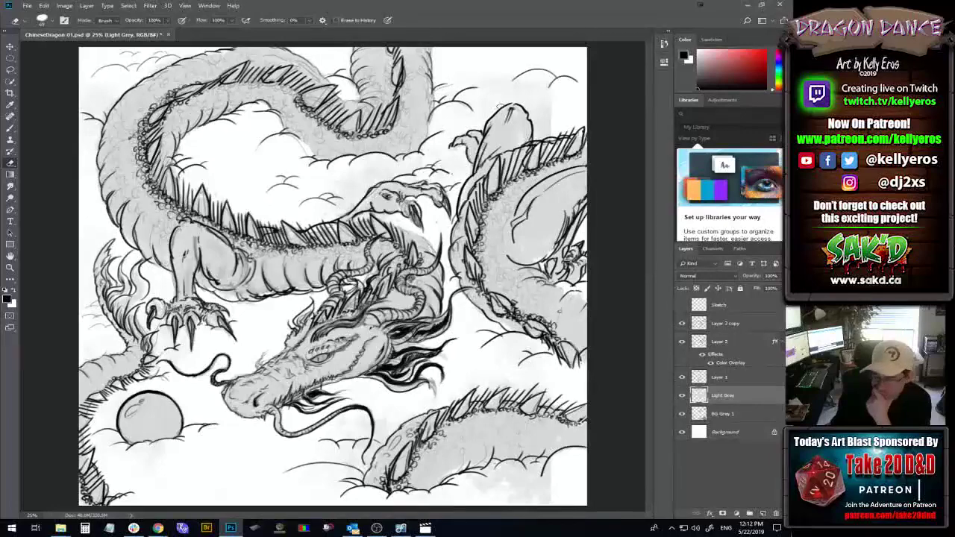
click(724, 378)
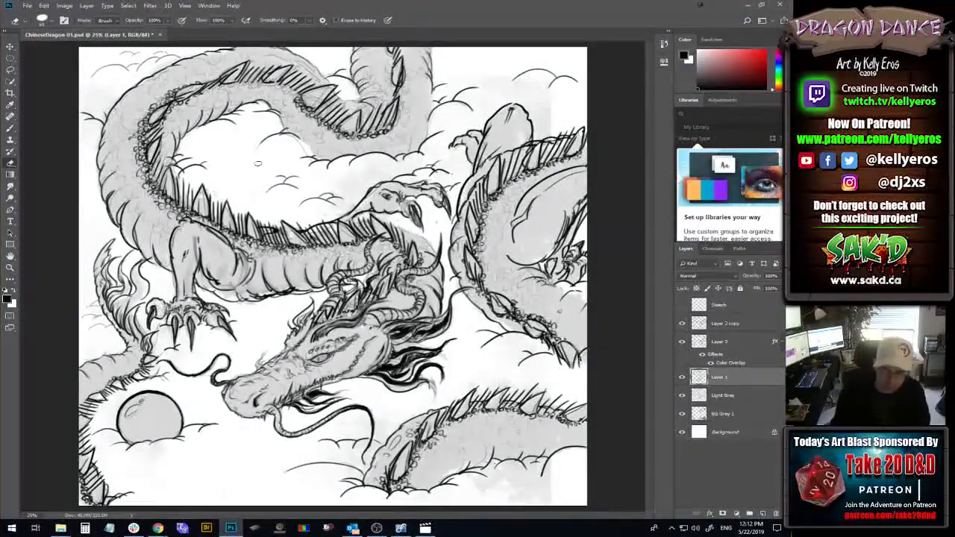
key(alt+bracketleft)
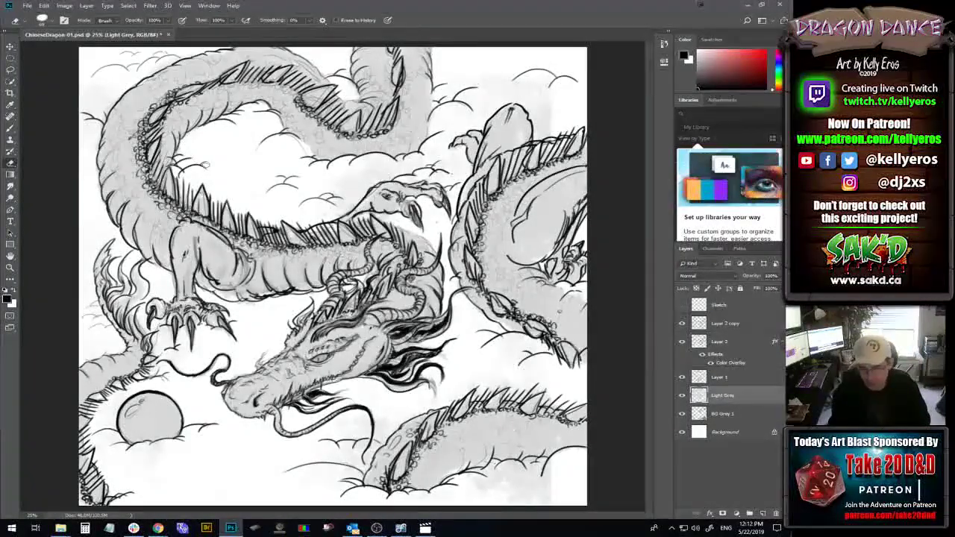
click(742, 325)
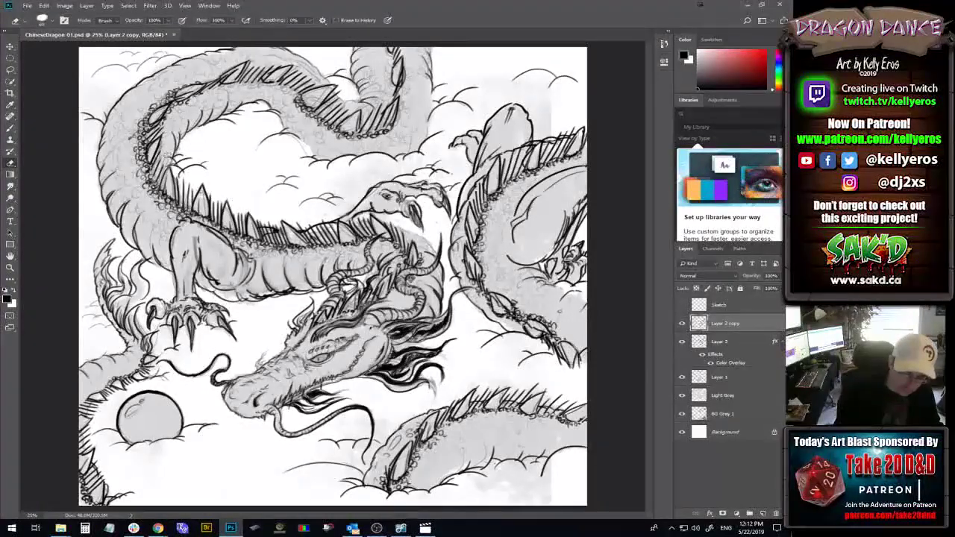
click(716, 339)
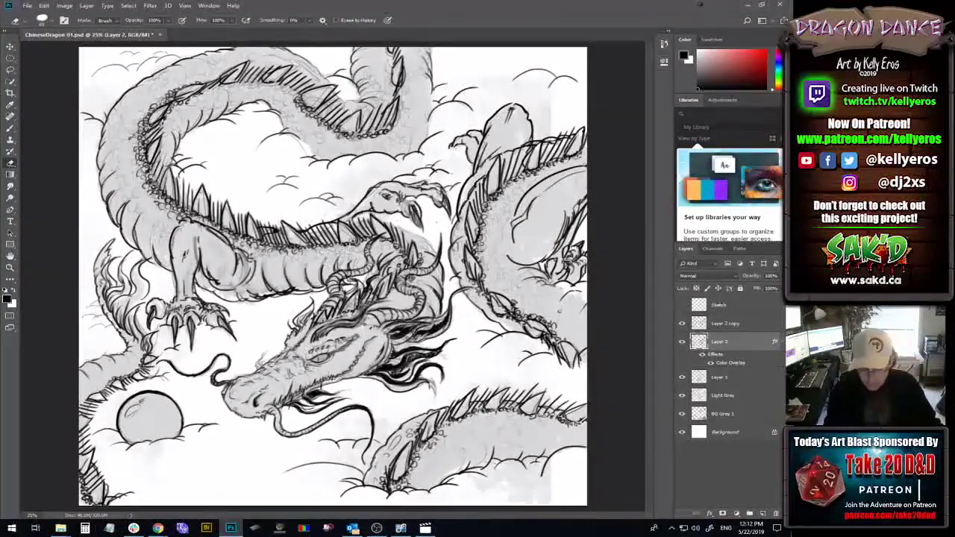
click(737, 383)
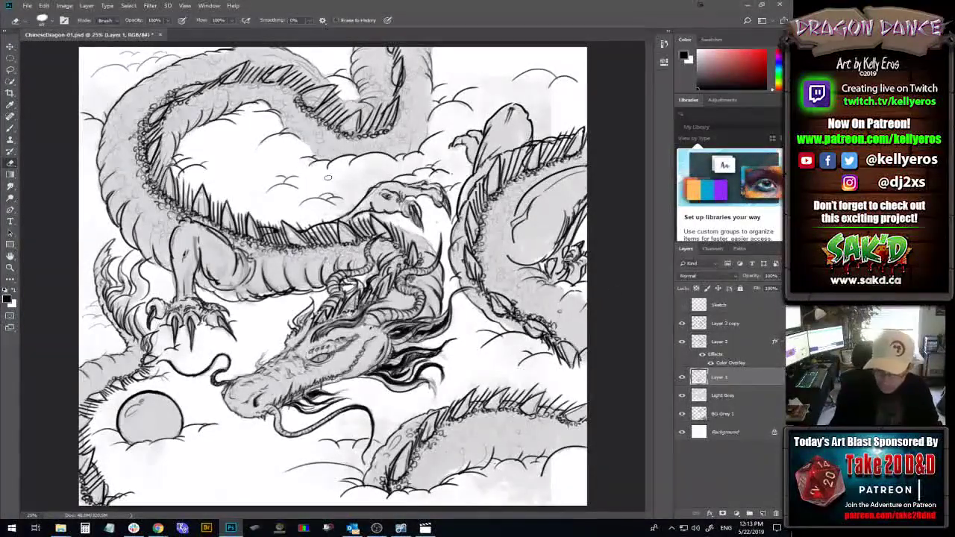
click(736, 397)
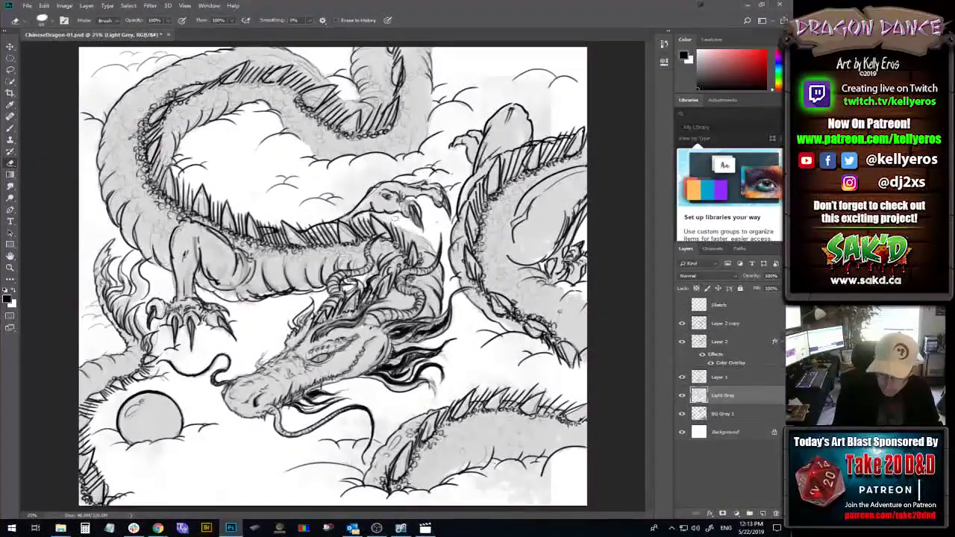
- Select the Layer 2 copy and set the Brush tool to a smaller size with Kyle's Glide Sketch Pencil
click(726, 325)
key(b)
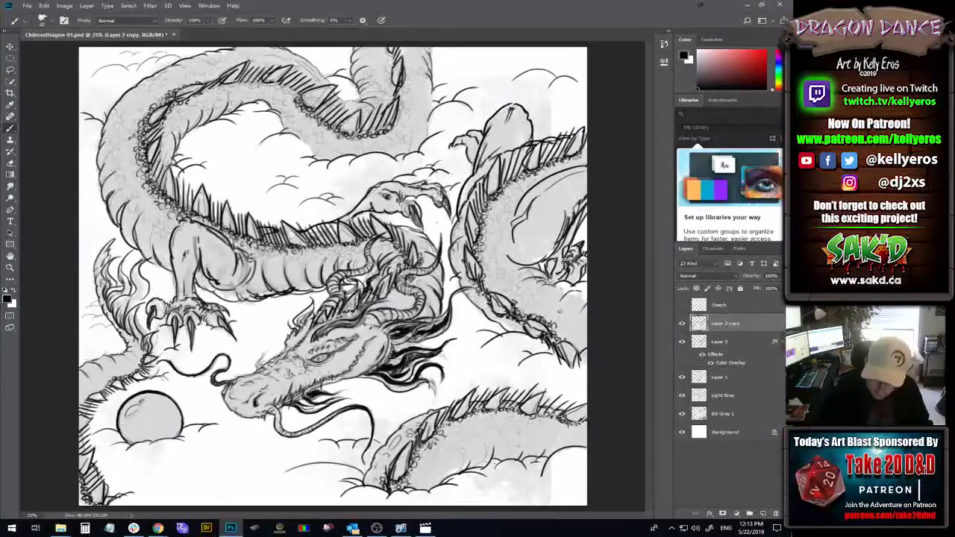
click(50, 22)
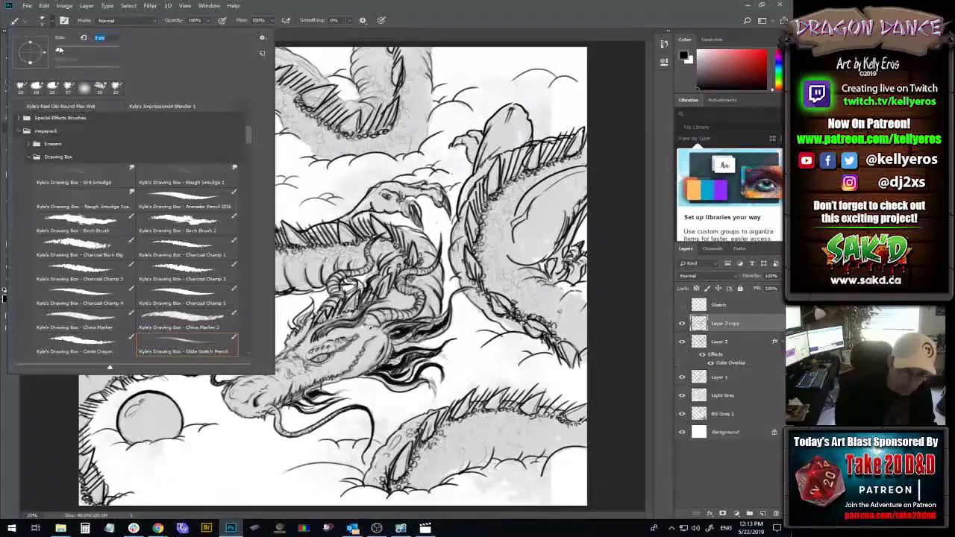
click(460, 15)
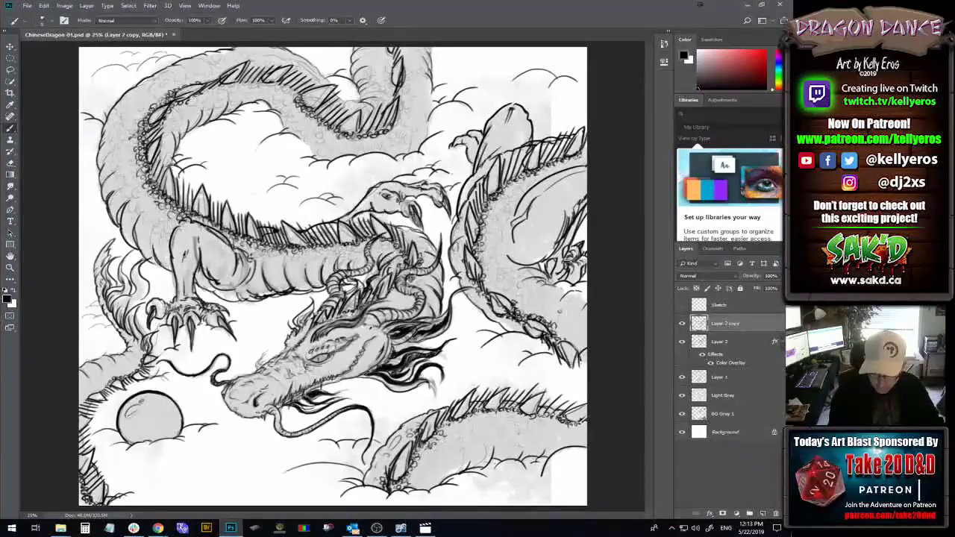
key(ctrl+plus)
key(ctrl+plus)
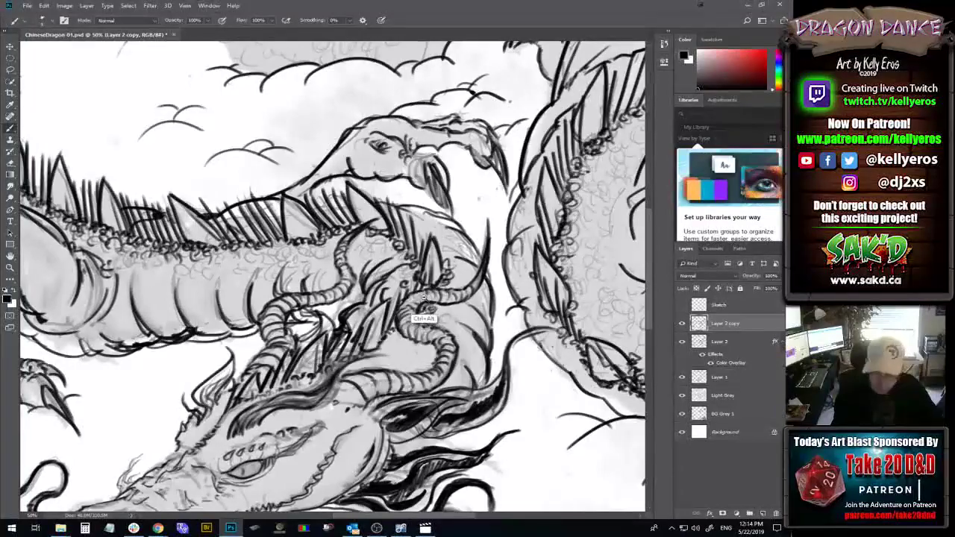
scroll(420, 299, down, 3)
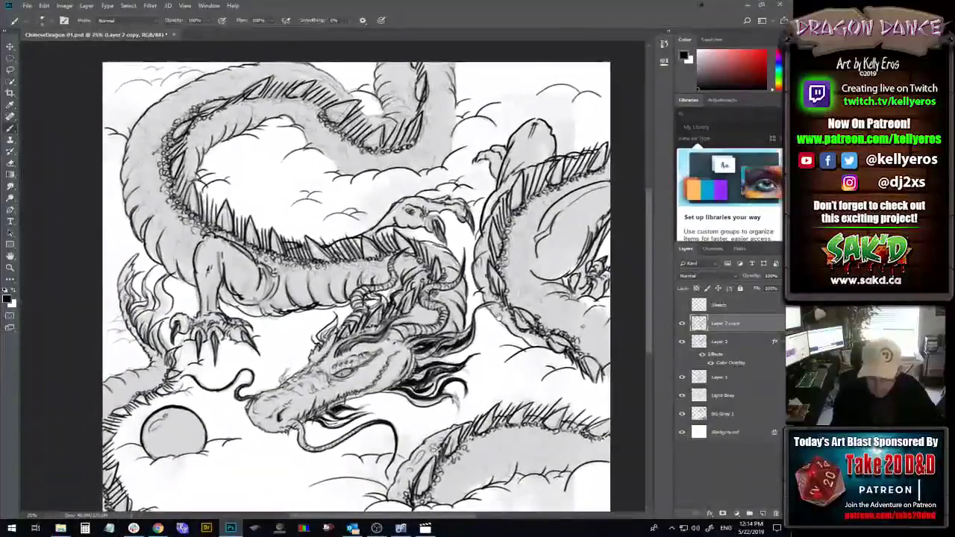
scroll(496, 317, right, 1)
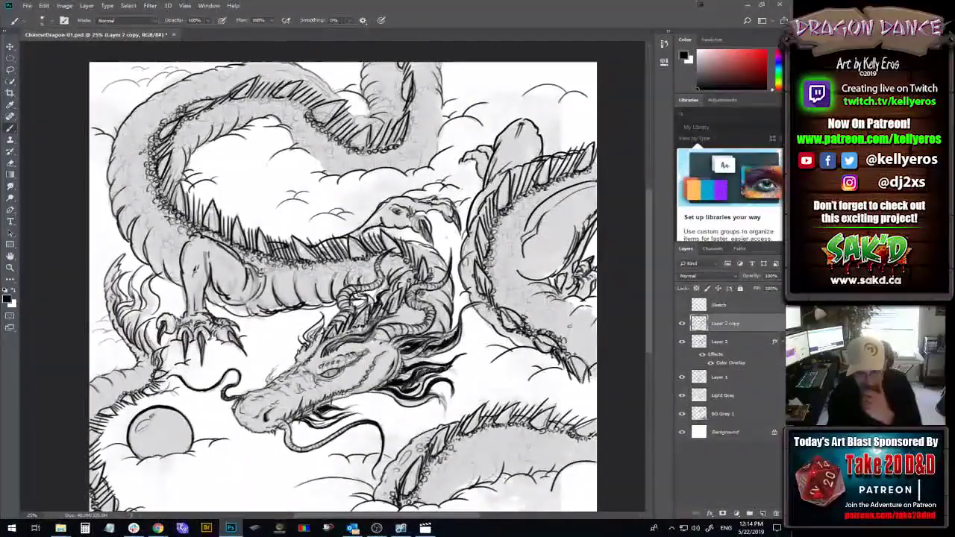
- Merge Layer 2 and the Layer 2 copy into a single line-art layer
click(750, 341)
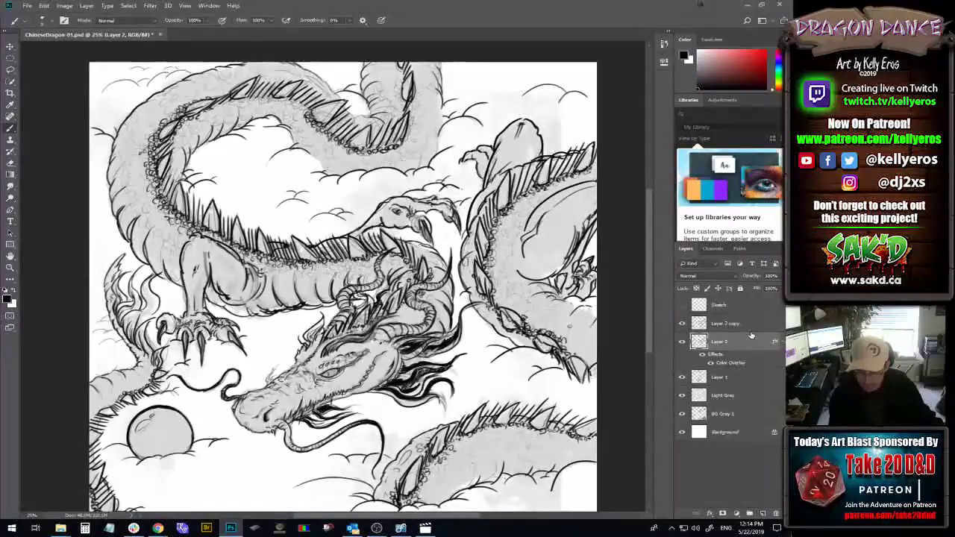
shift+click(754, 327)
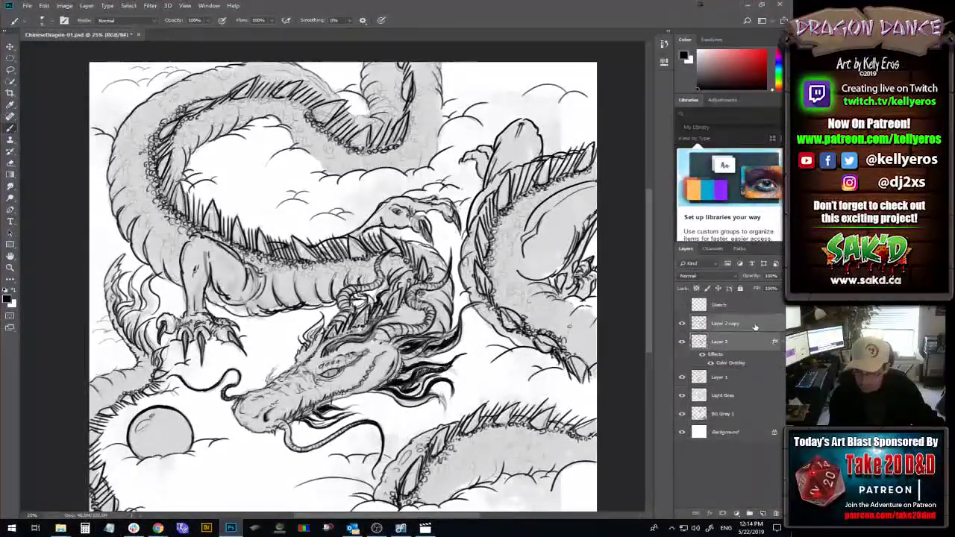
right_click(744, 329)
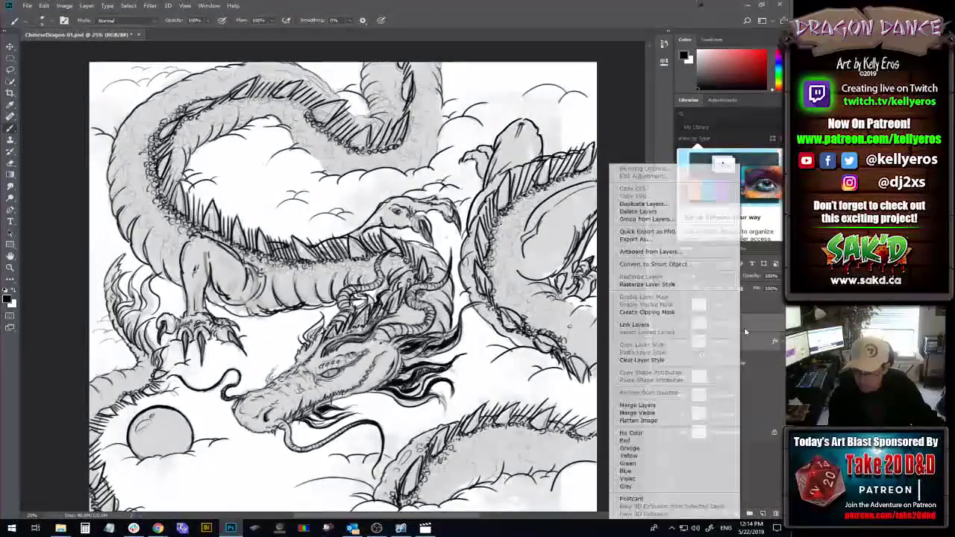
click(688, 405)
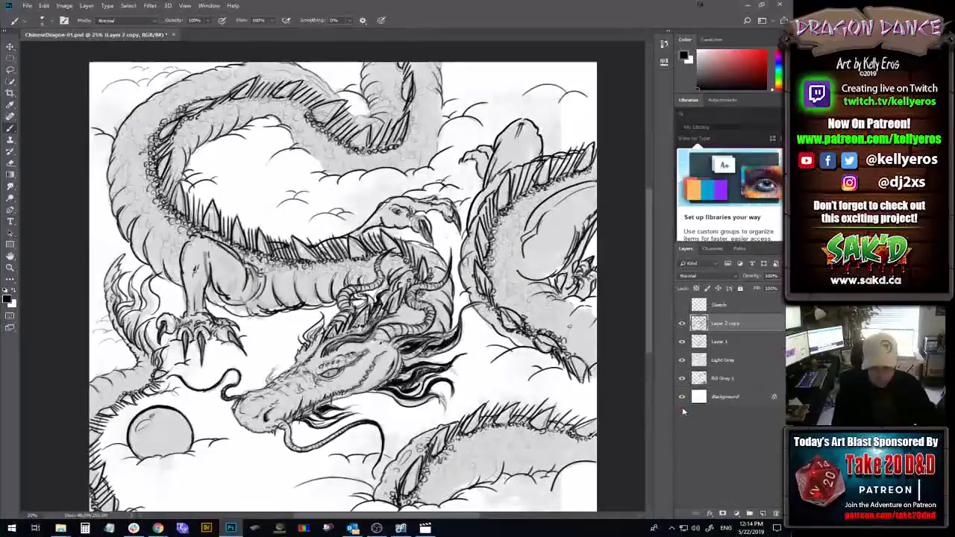
- Save the document as a new version named ChineseDragon-01B.psd
key(ctrl+shift+s)
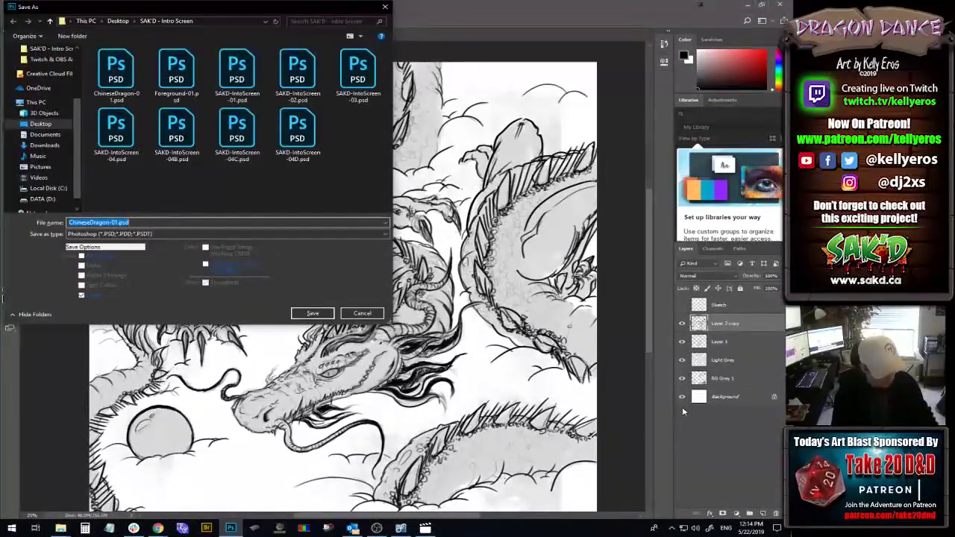
key(Home)
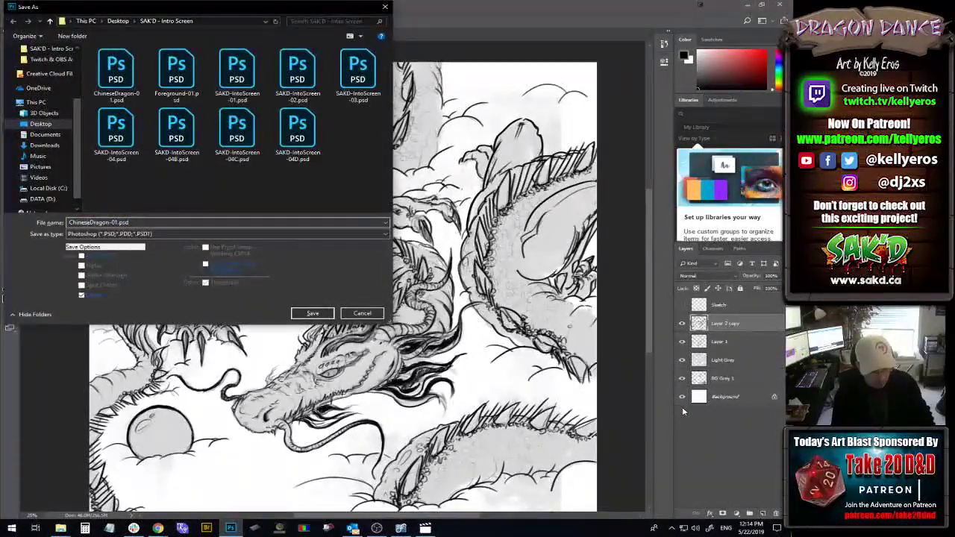
key(End)
key(Left)
key(Left)
key(Left)
key(Left)
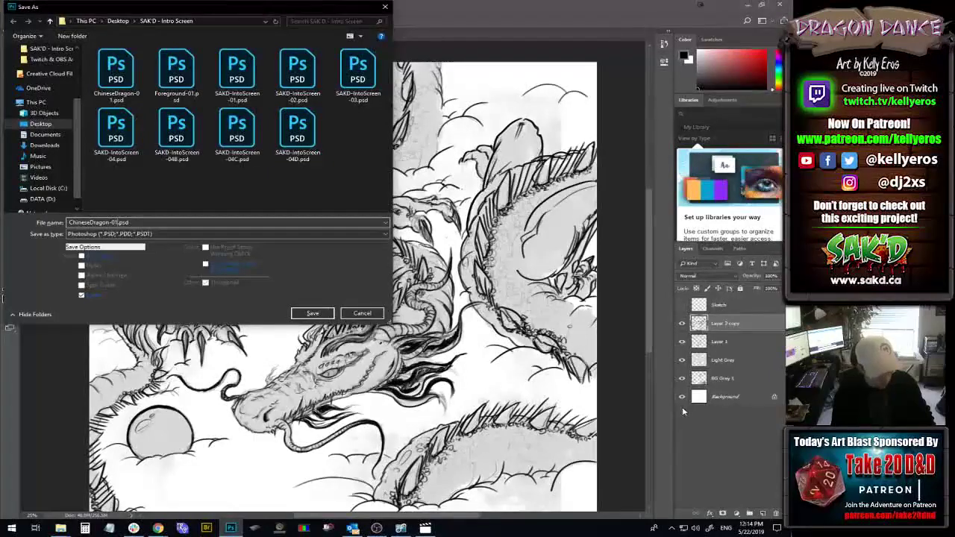
text(B)
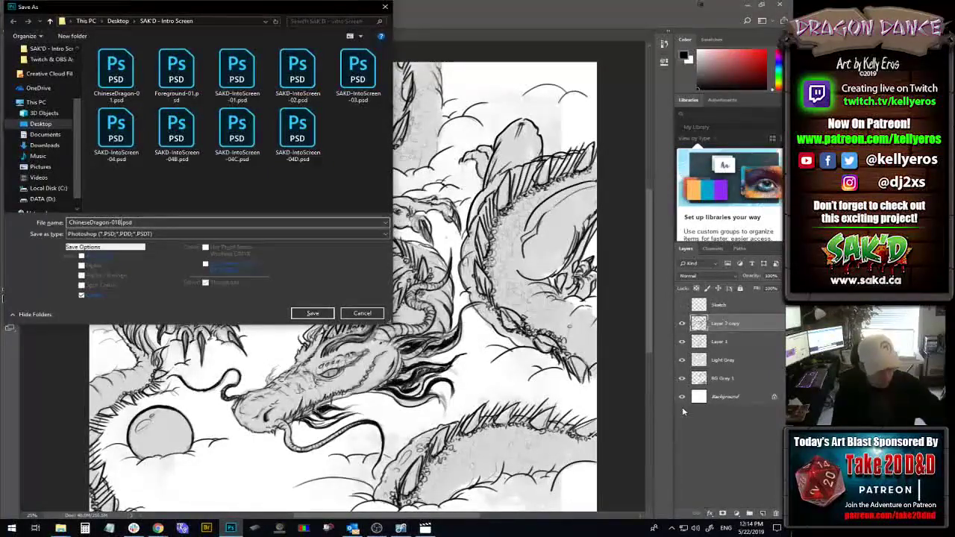
key(Return)
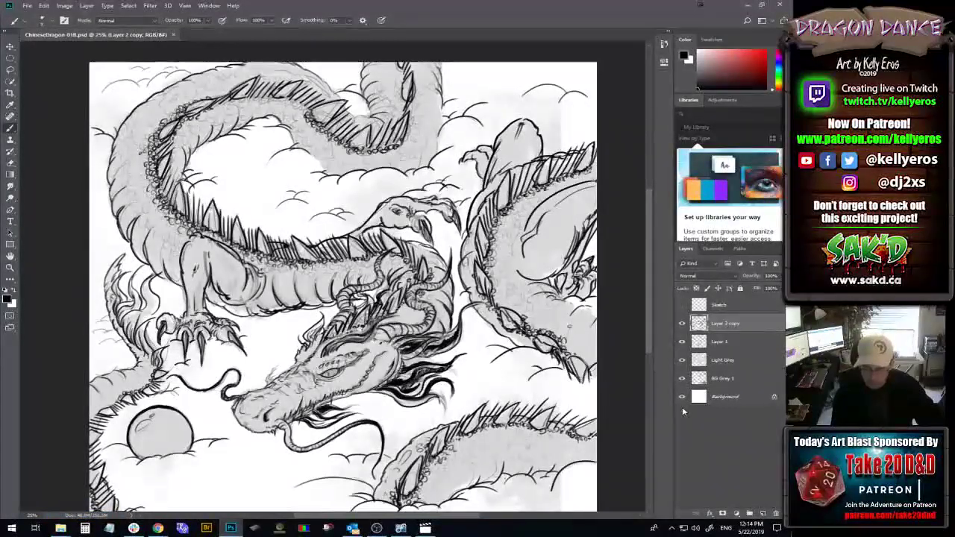
- Rename Layer 1 as Lines 1
click(731, 360)
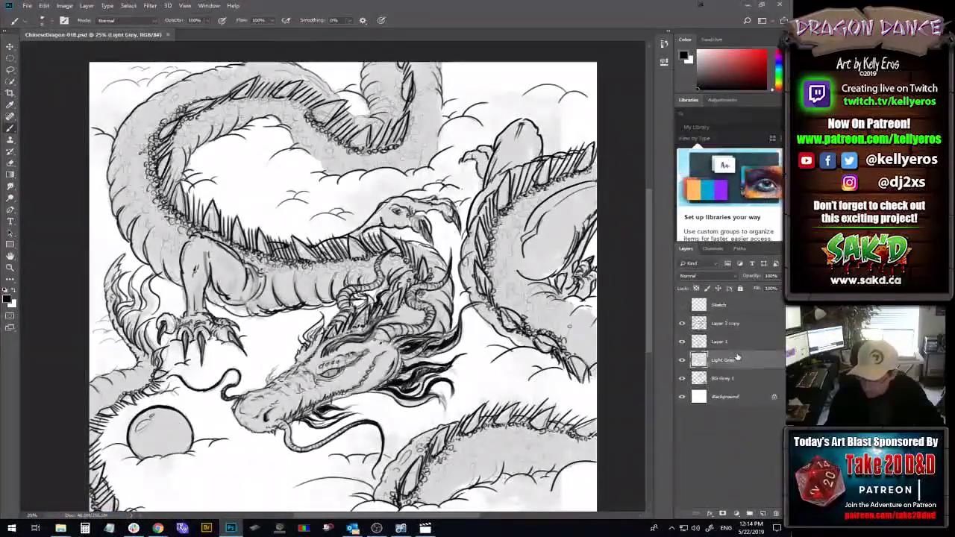
double_click(727, 341)
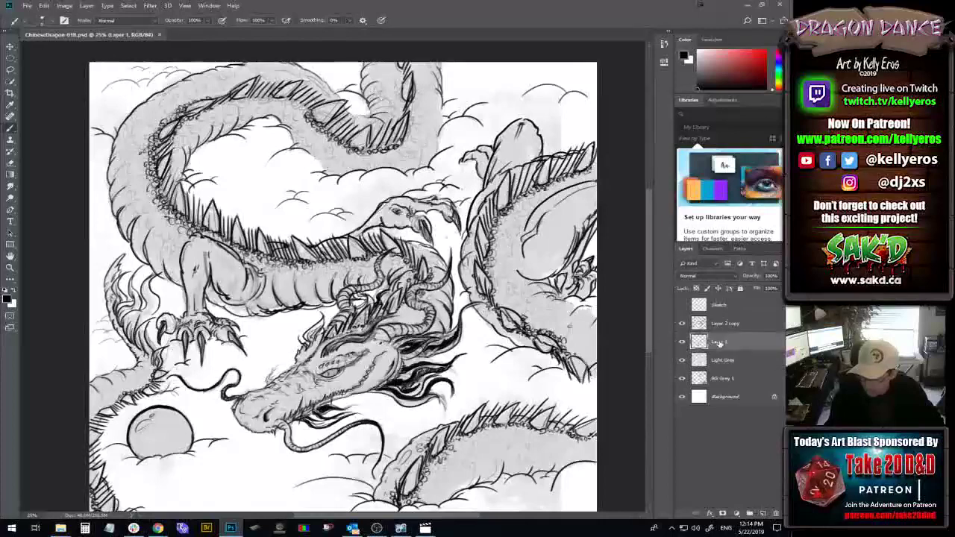
text(In)
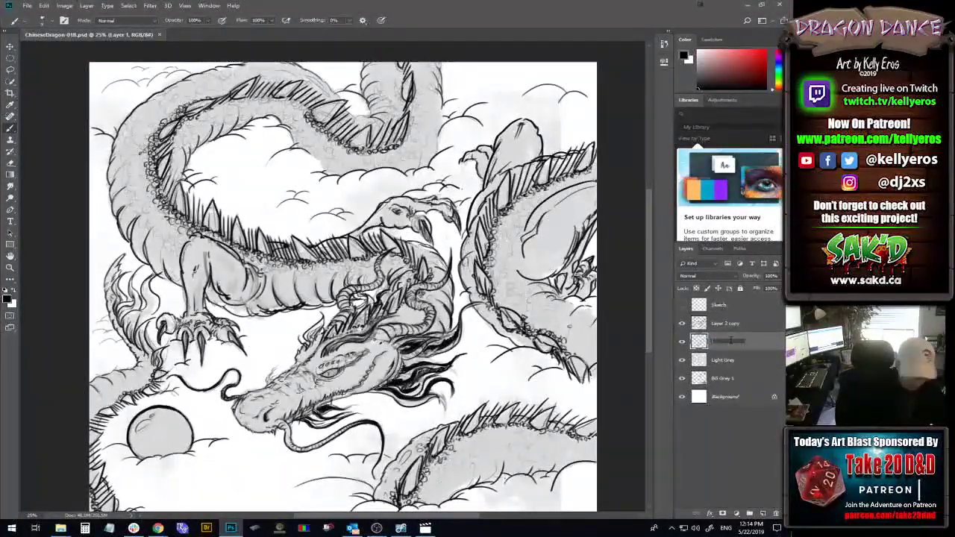
text(nes)
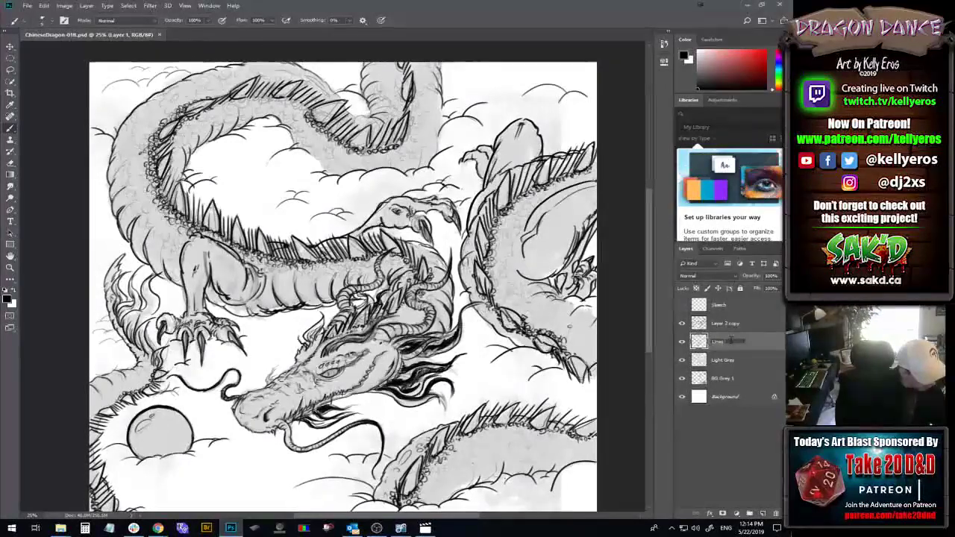
text( 1)
key(Return)
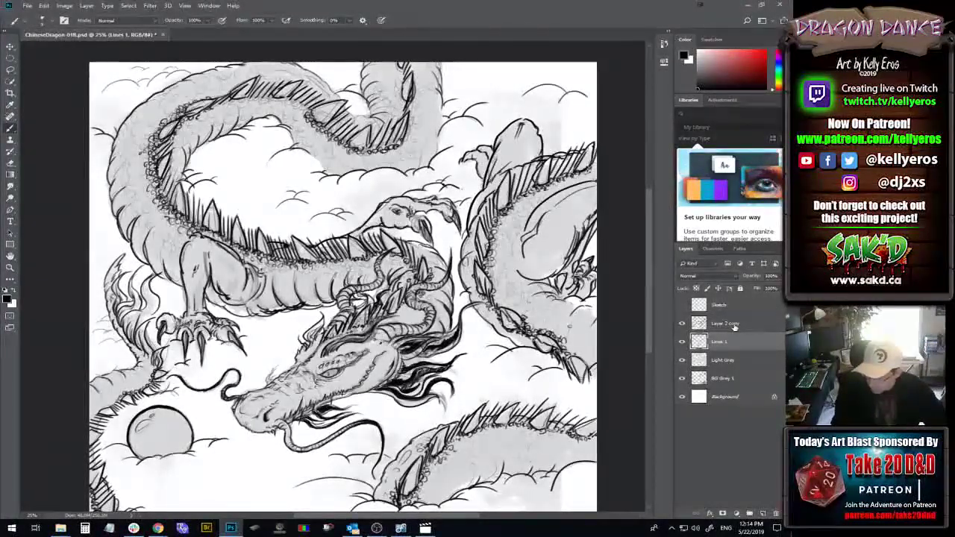
- Rename the Layer 2 copy as Lines Heavy
double_click(727, 324)
text(L)
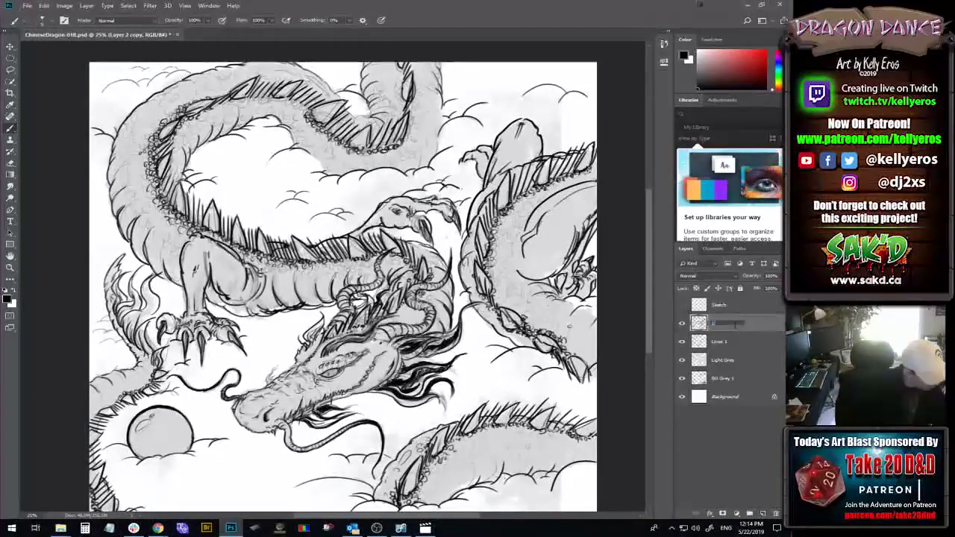
text(ines He)
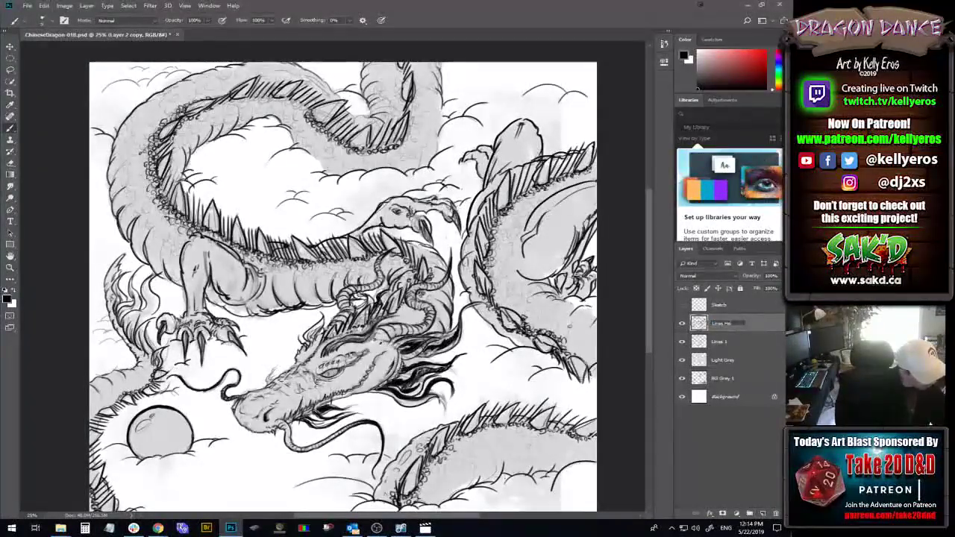
text(ady)
key(Return)
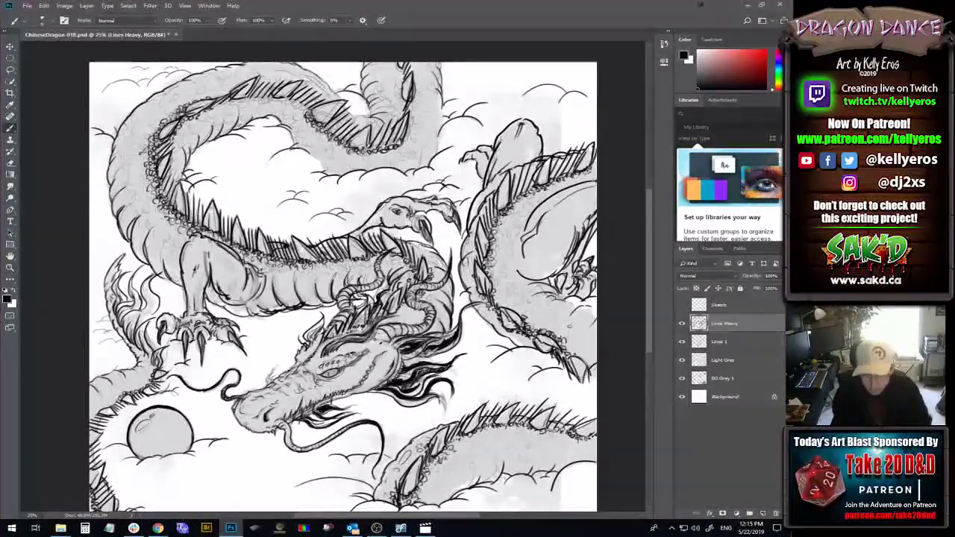
- Add a new layer named Dark Grey directly above Light Grey and save the document
click(741, 360)
key(ctrl+shift+alt+n)
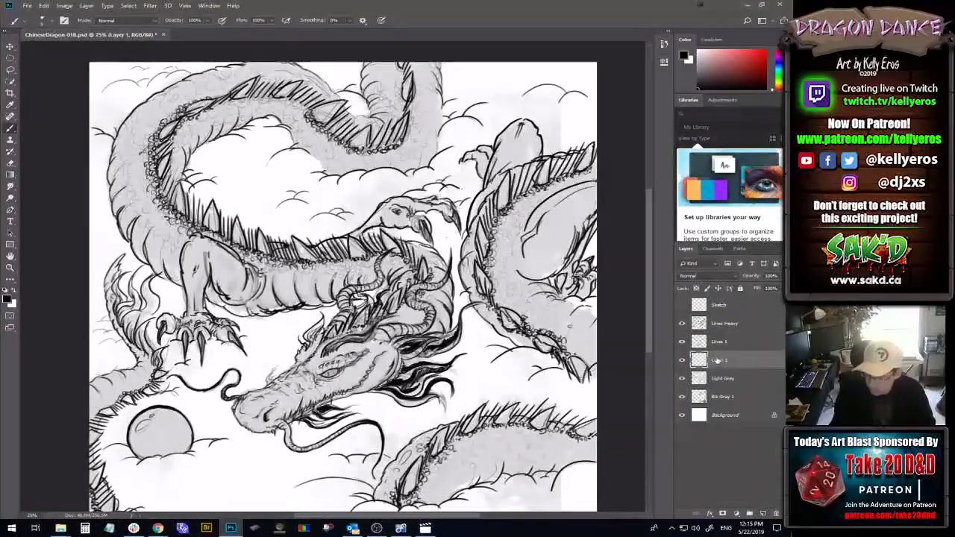
double_click(716, 360)
text(L)
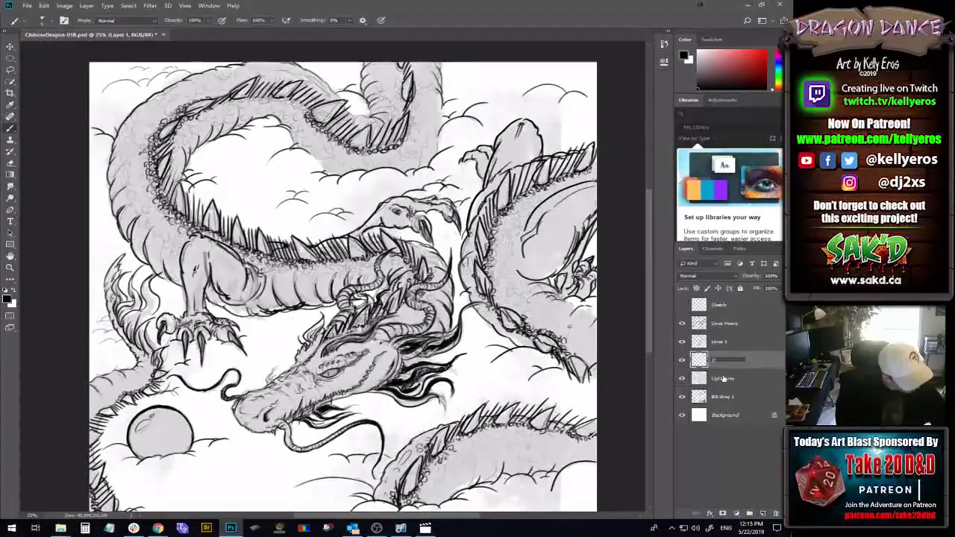
text(ark)
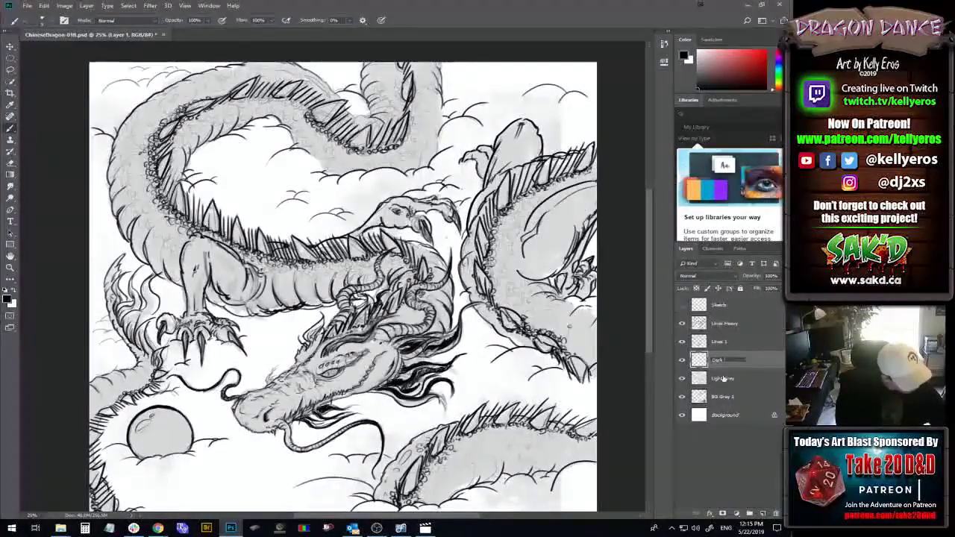
text( Grey)
key(Return)
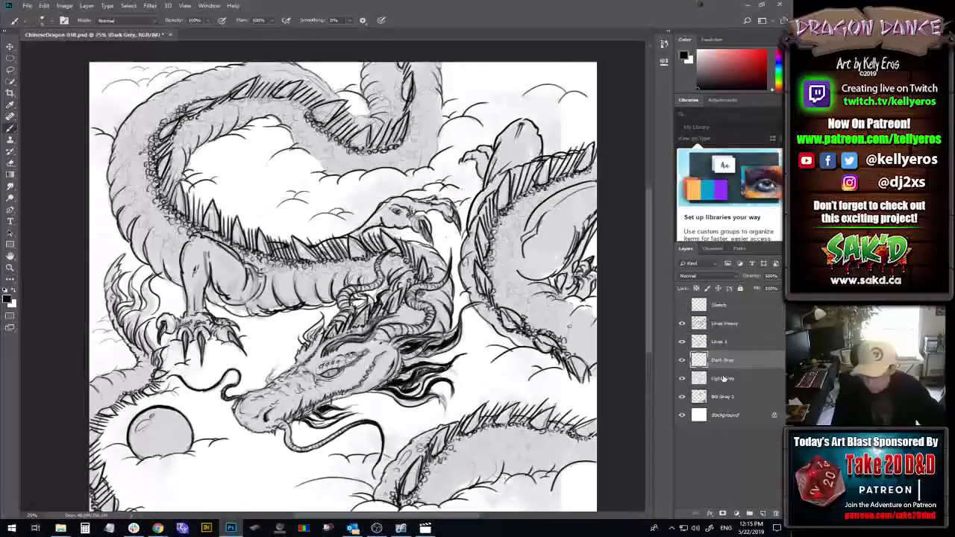
key(ctrl+s)
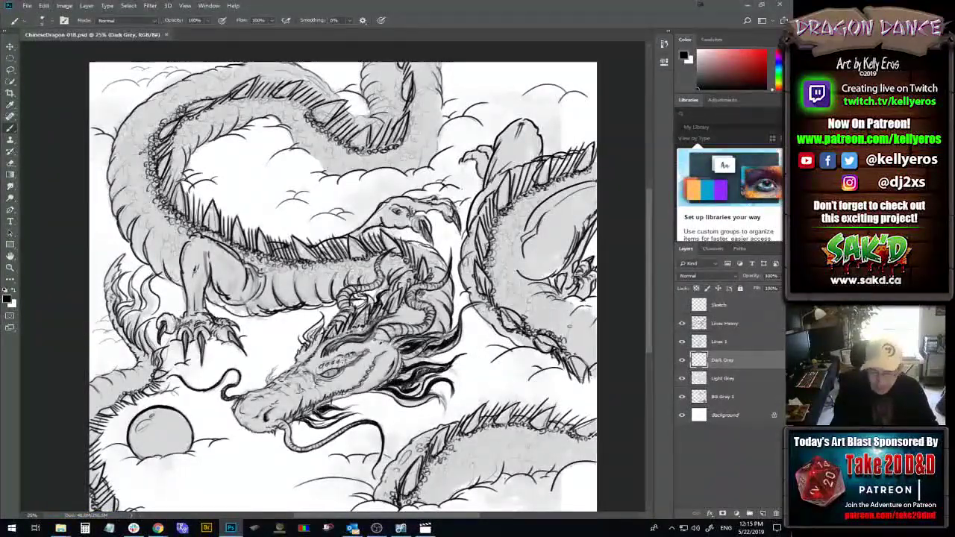
- Set the foreground colour to dark grey 5b5b5b and lower the brush opacity to 43%
click(9, 299)
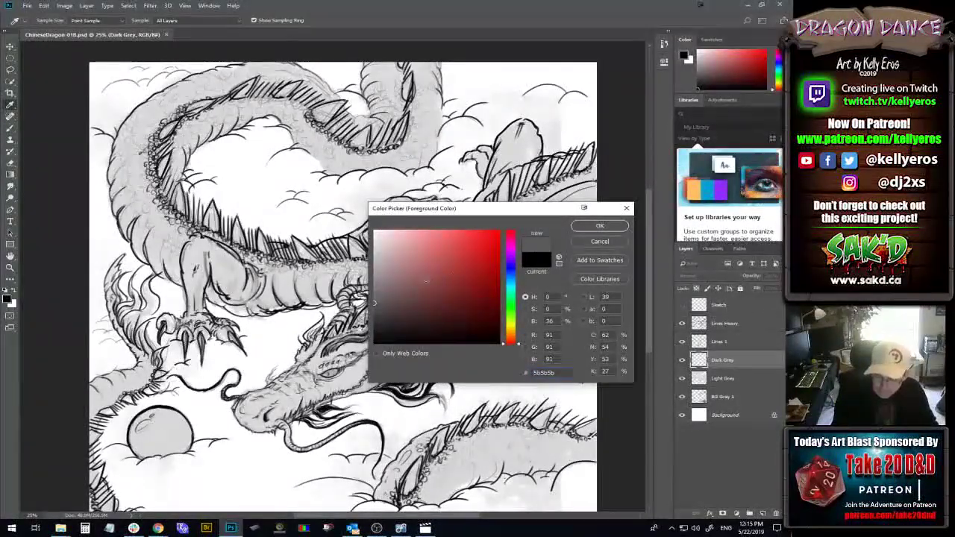
key(Return)
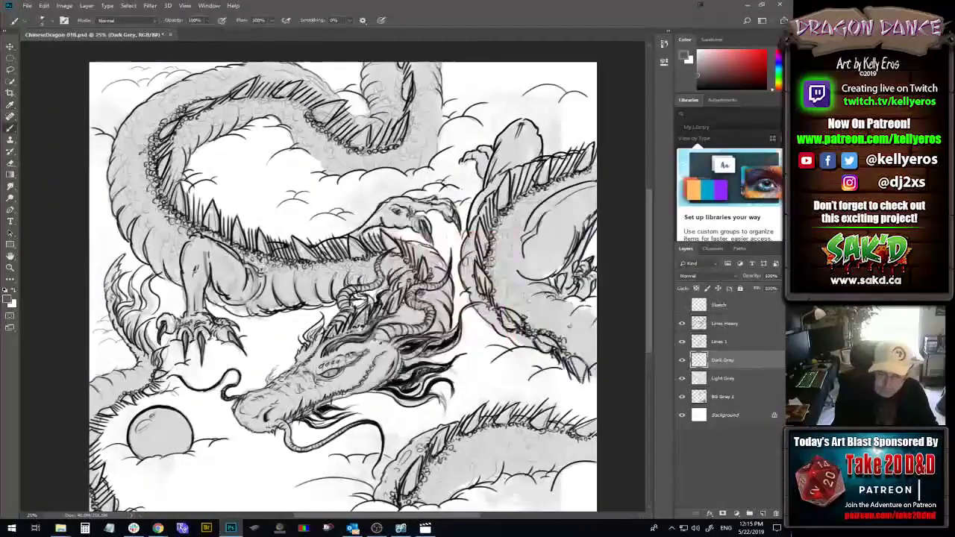
click(207, 21)
click(182, 30)
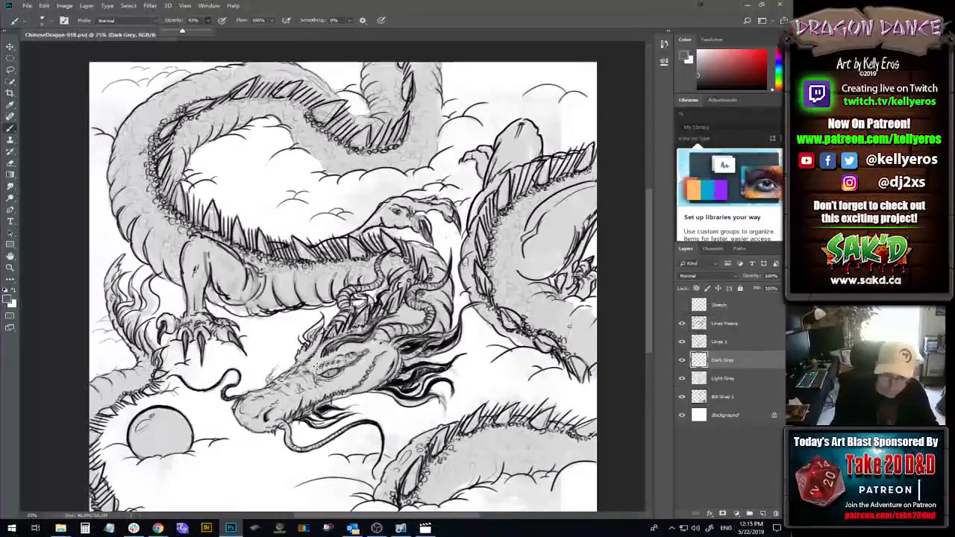
- Switch to the Soft Round Pressure Size brush, enlarge it, and set its opacity to 24%
click(52, 21)
drag(61, 43, 67, 49)
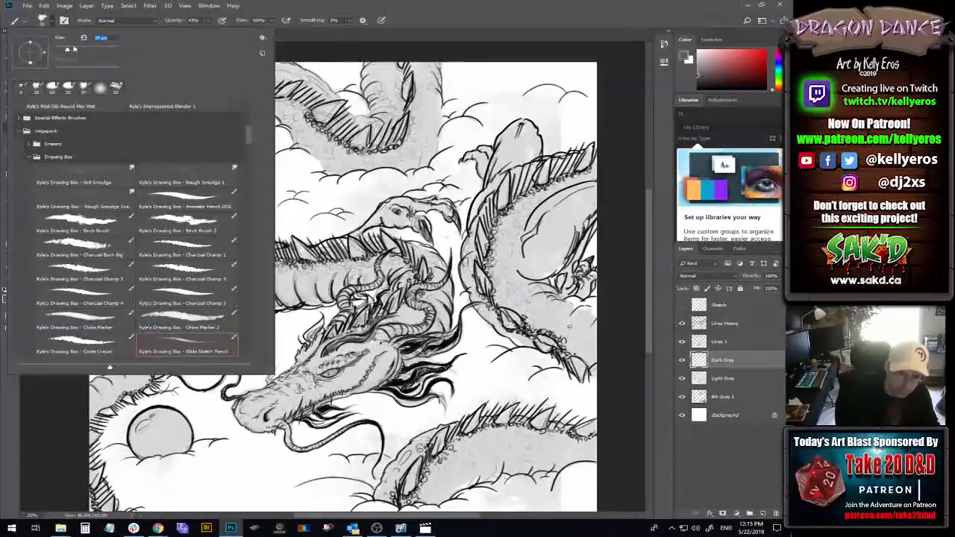
drag(248, 135, 248, 112)
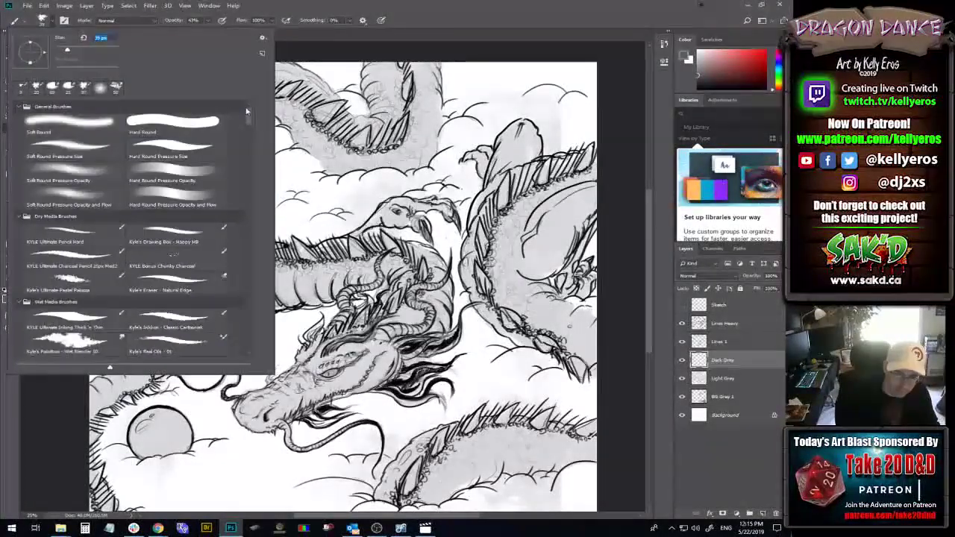
click(75, 148)
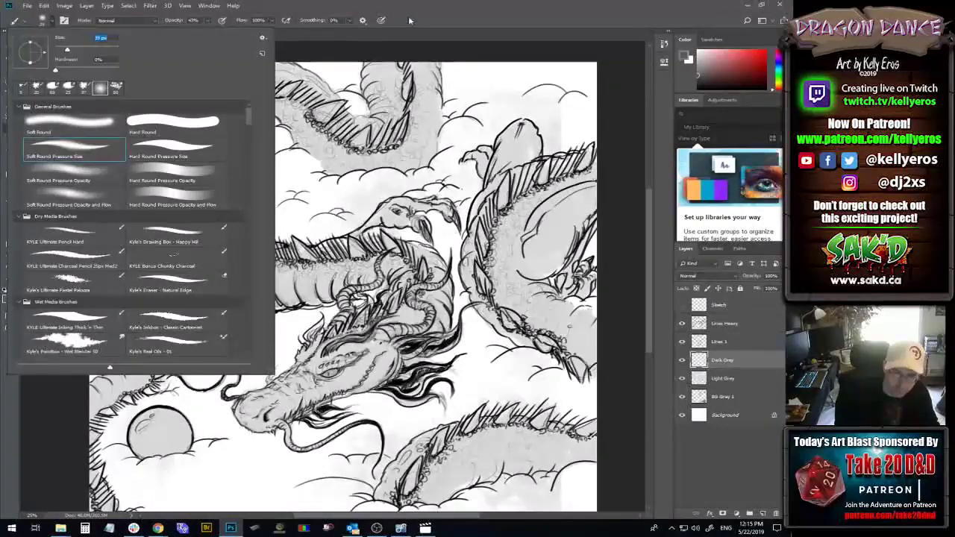
click(432, 14)
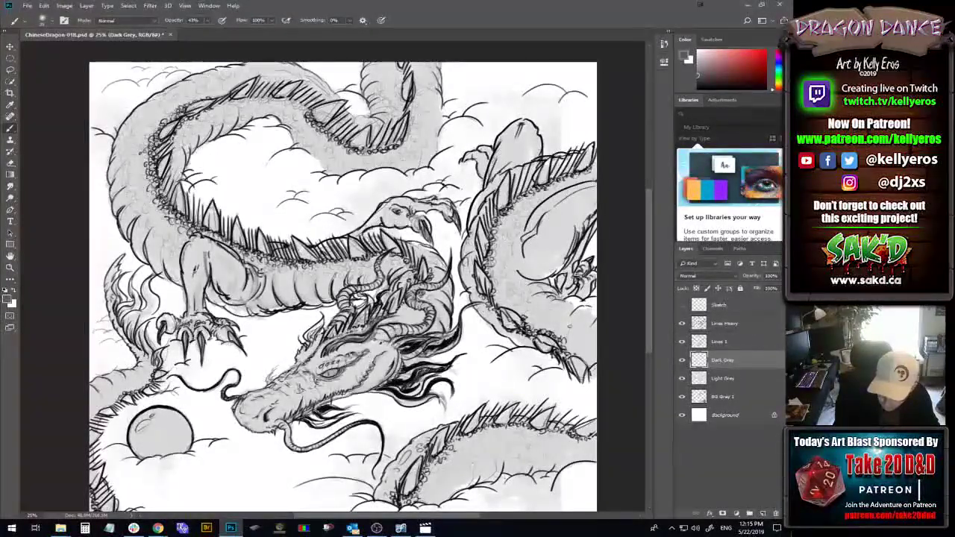
click(207, 20)
drag(207, 33, 198, 32)
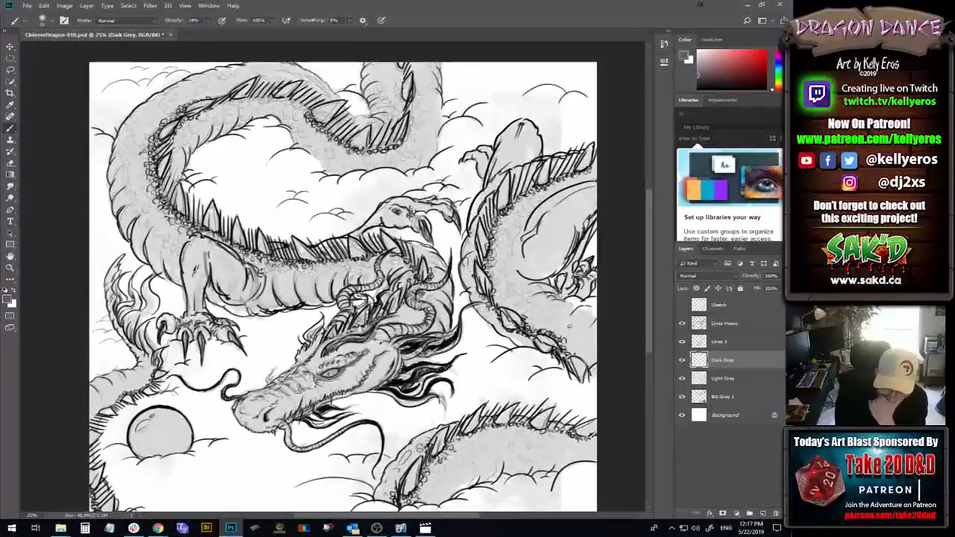
- Load the Light Grey layer's shape as a selection and refine it with the Lasso tool while keeping Dark Grey active
ctrl+click(700, 379)
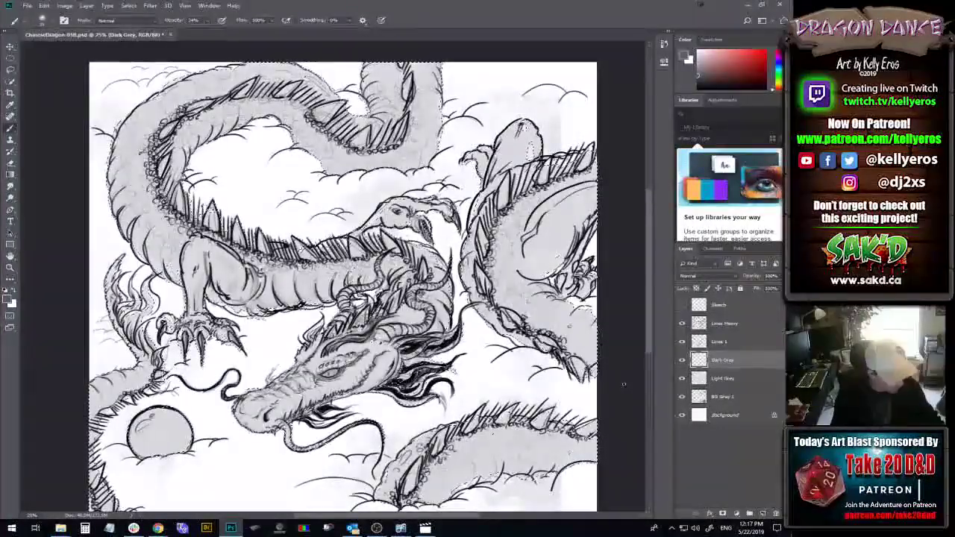
key(l)
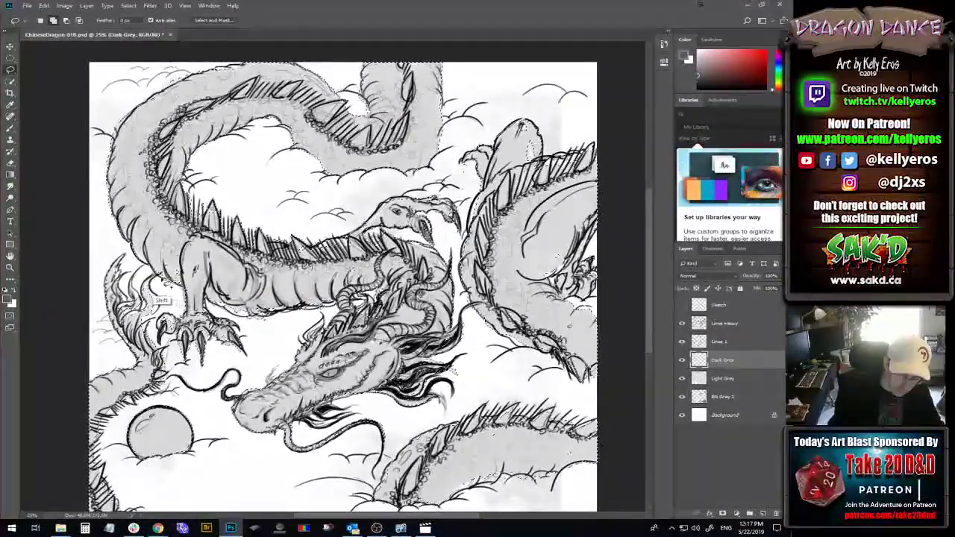
key(ctrl+shift+i)
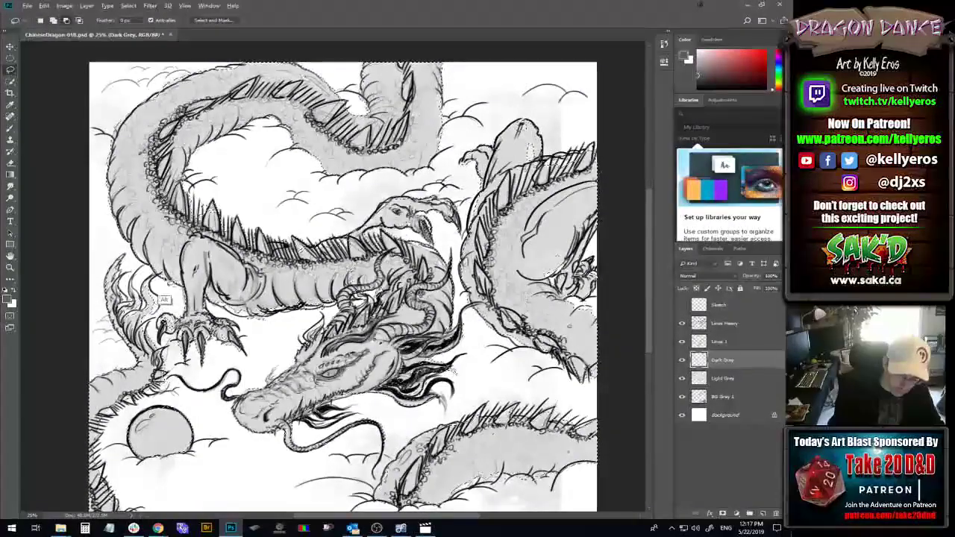
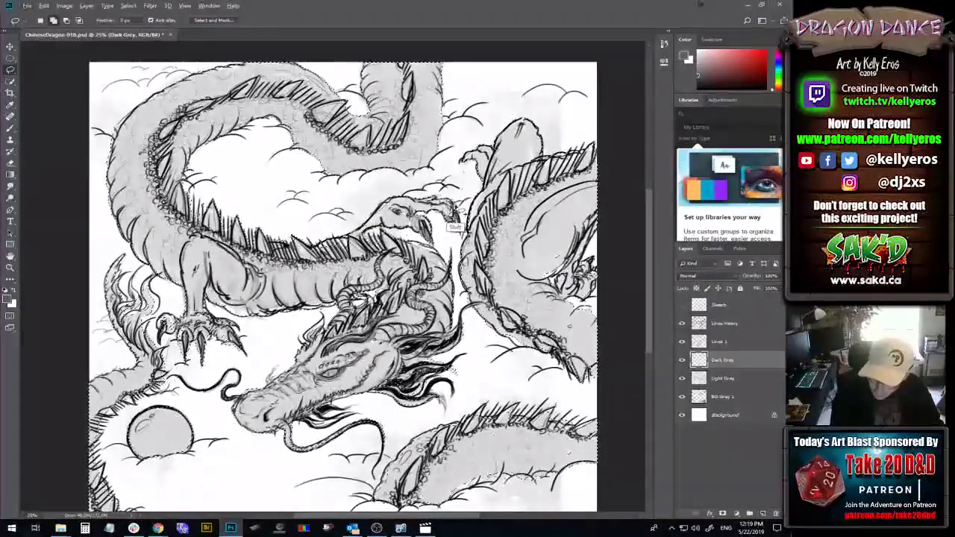
key(ctrl+shift+i)
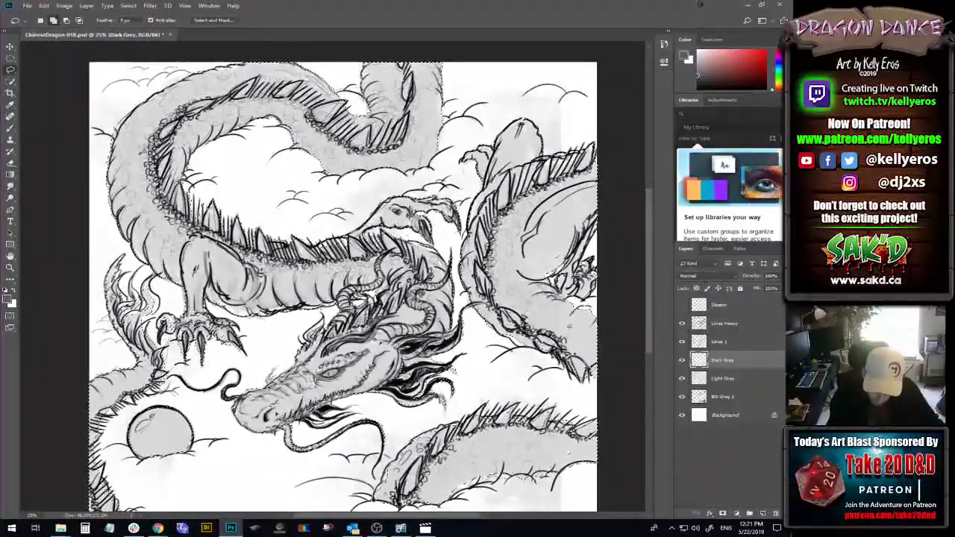
- Refine the selection with the Lasso tool around the tail, the lower-left body edge and the claw at the canvas's right edge
key(alt+BackSpace)
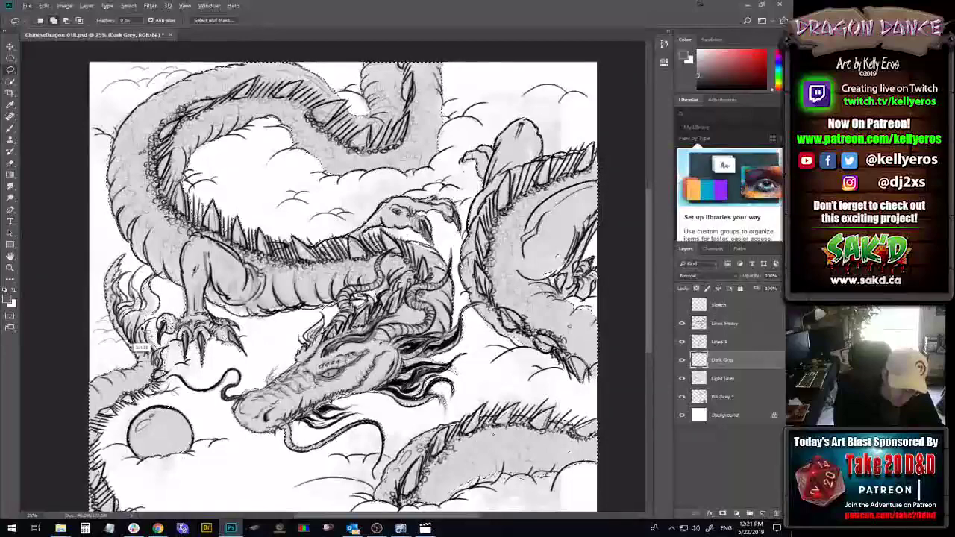
drag(165, 359, 160, 355)
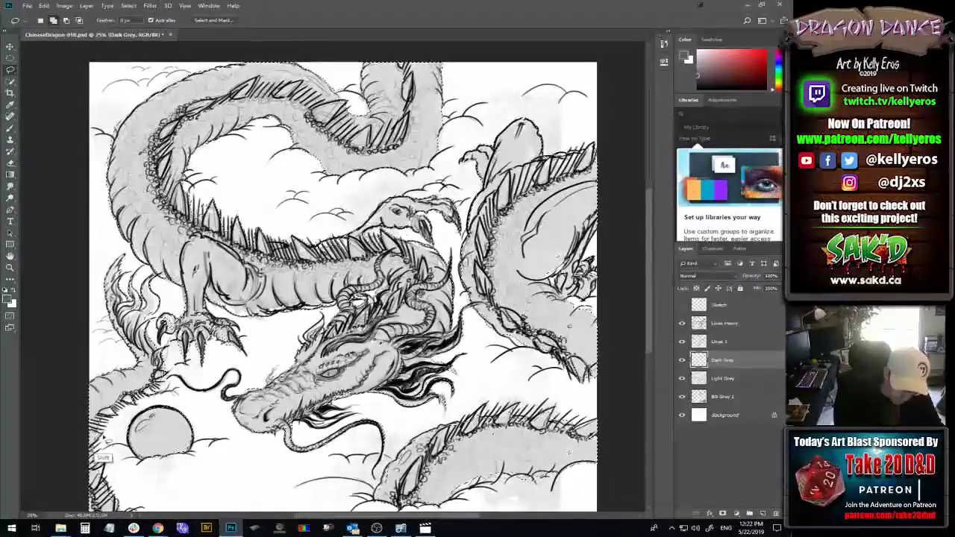
drag(95, 486, 101, 477)
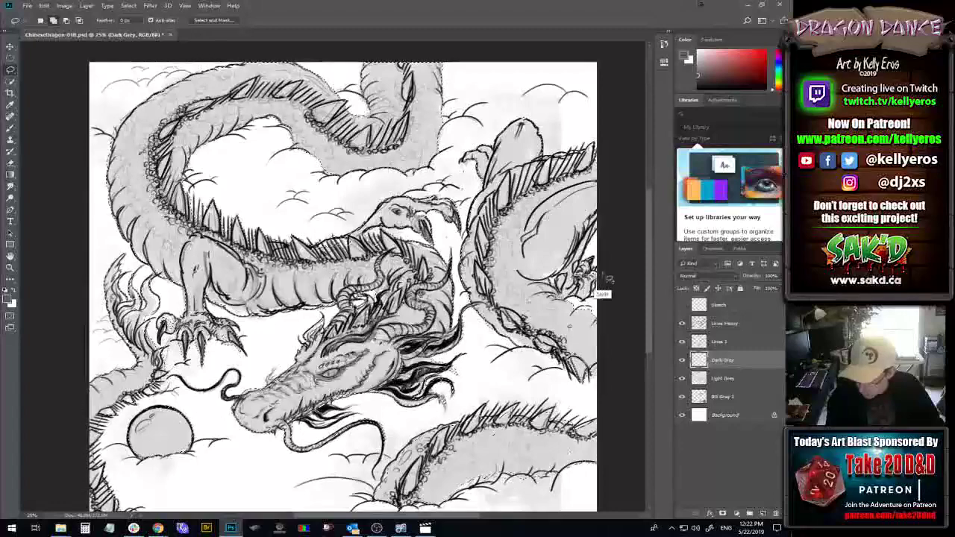
drag(608, 280, 589, 268)
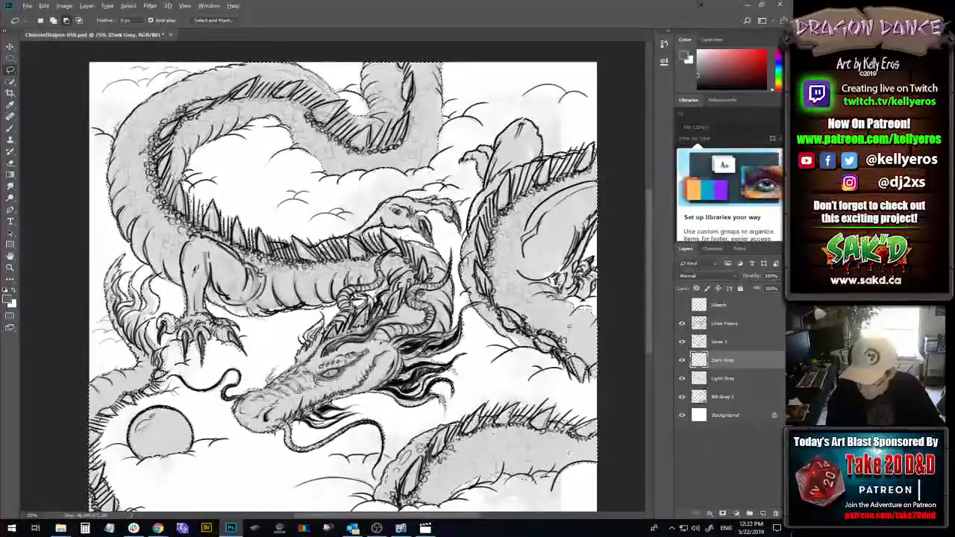
key(shift)
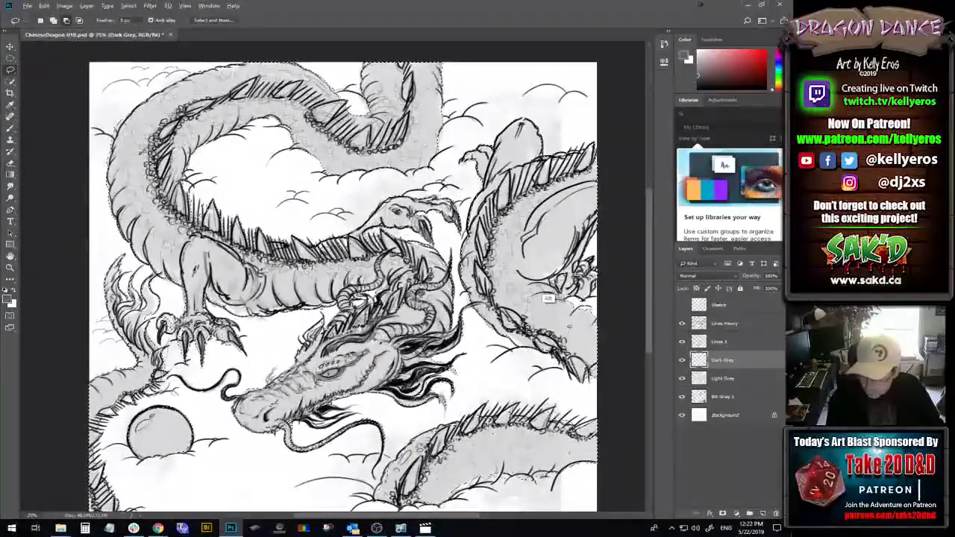
key(alt)
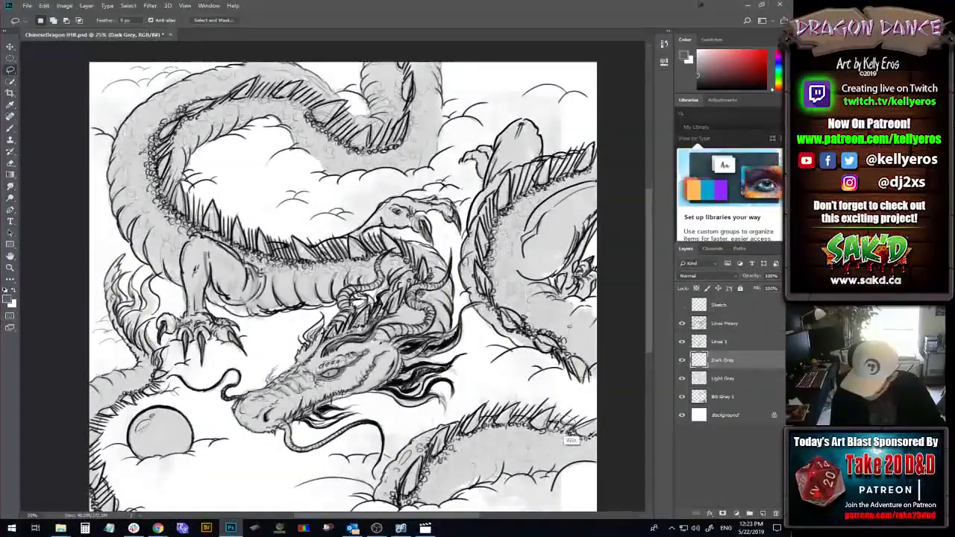
key(super)
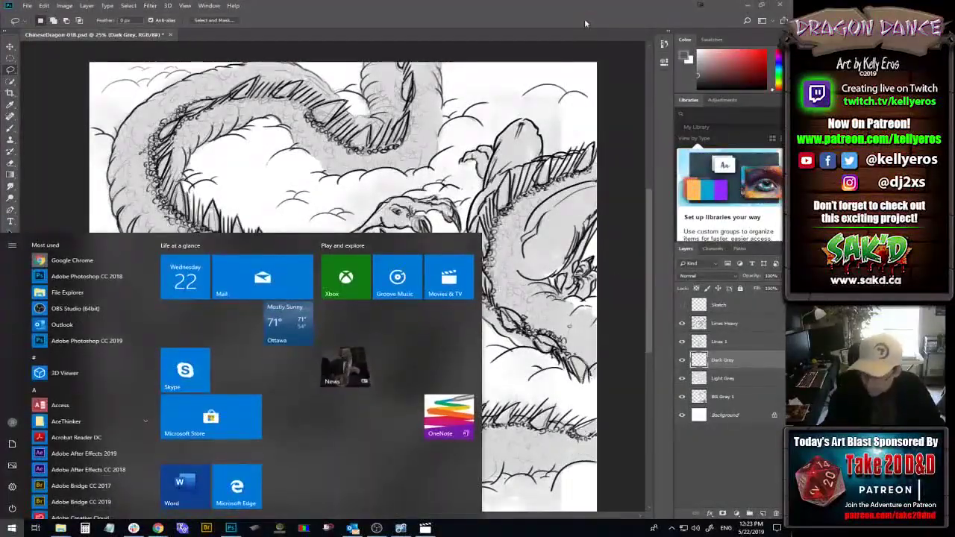
key(super)
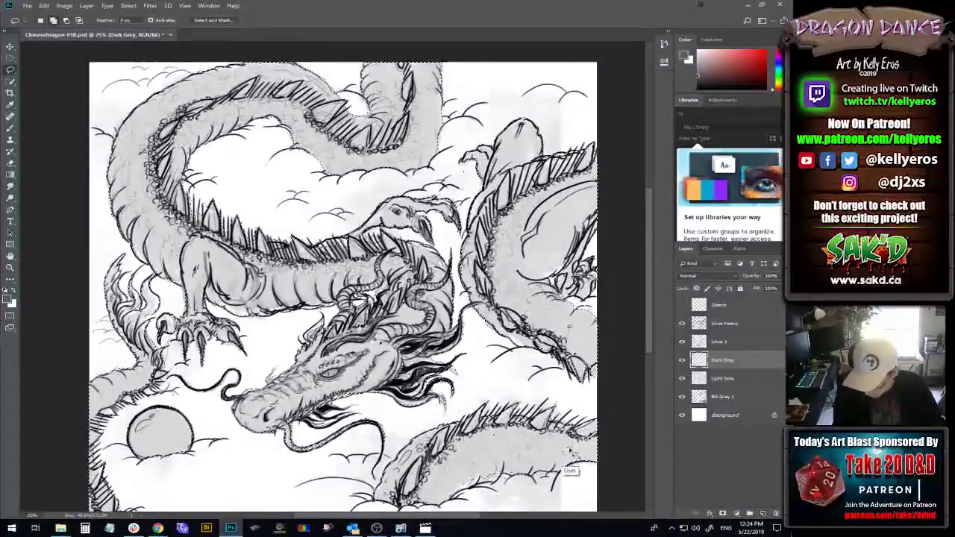
- Add the missed areas along the lower-right body coil and beside the dragon's snout whisker to the selection with the Lasso tool
key(shift)
mouse_move(586, 457)
mouse_down()
mouse_move(503, 449)
mouse_move(490, 436)
mouse_move(533, 425)
mouse_move(522, 423)
mouse_move(512, 435)
mouse_move(564, 434)
mouse_move(507, 433)
mouse_move(496, 423)
mouse_move(446, 448)
mouse_move(496, 463)
mouse_move(478, 493)
mouse_move(448, 510)
mouse_move(461, 495)
mouse_move(475, 492)
mouse_move(455, 506)
mouse_move(502, 469)
mouse_up()
mouse_move(446, 520)
mouse_down()
mouse_move(531, 485)
mouse_move(428, 512)
mouse_up()
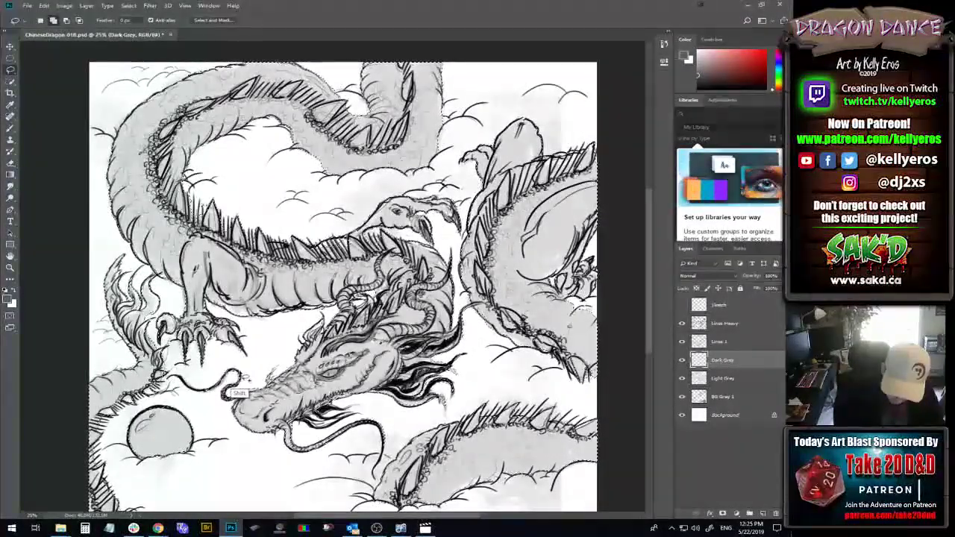
mouse_move(229, 389)
mouse_down()
mouse_move(227, 372)
mouse_move(246, 373)
mouse_move(250, 392)
mouse_move(232, 391)
mouse_move(223, 403)
mouse_move(228, 377)
mouse_move(240, 389)
mouse_move(242, 368)
mouse_up()
key(super)
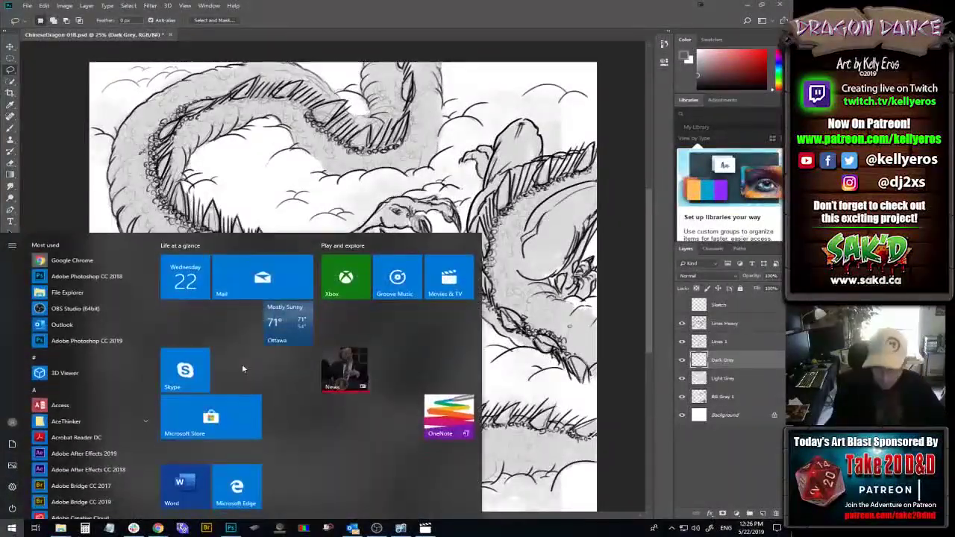
click(486, 18)
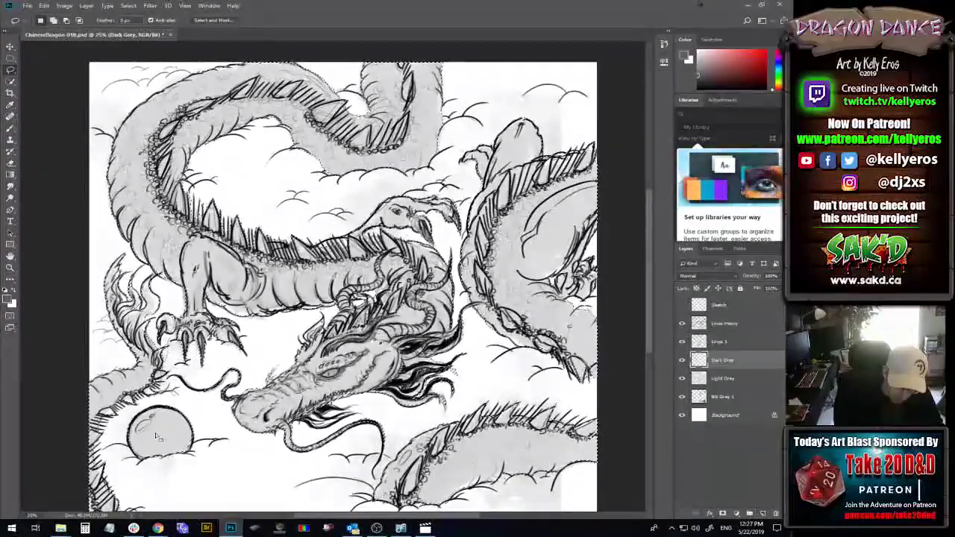
- Refine the selection around the edges of the orb, adding missed parts and subtracting excess at its base
key(shift)
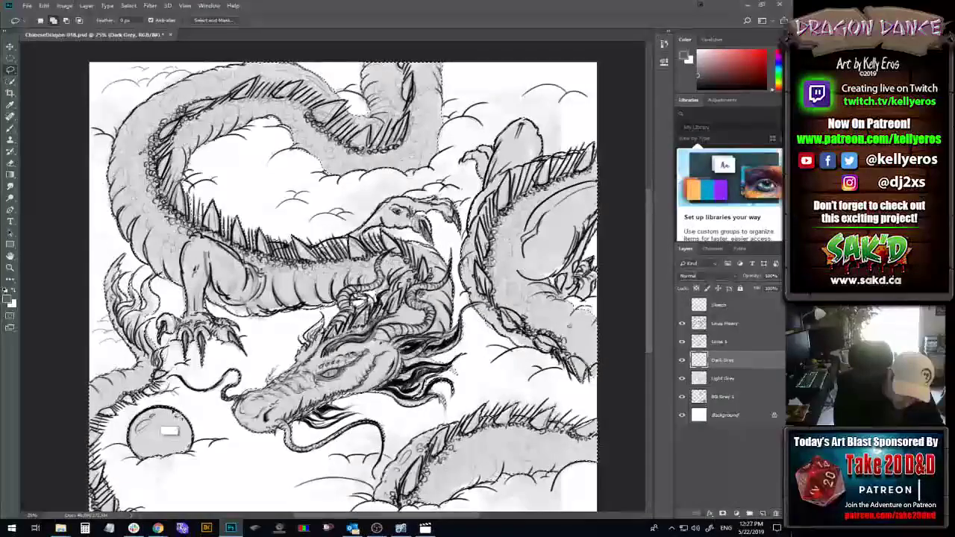
scroll(173, 432, up, 2)
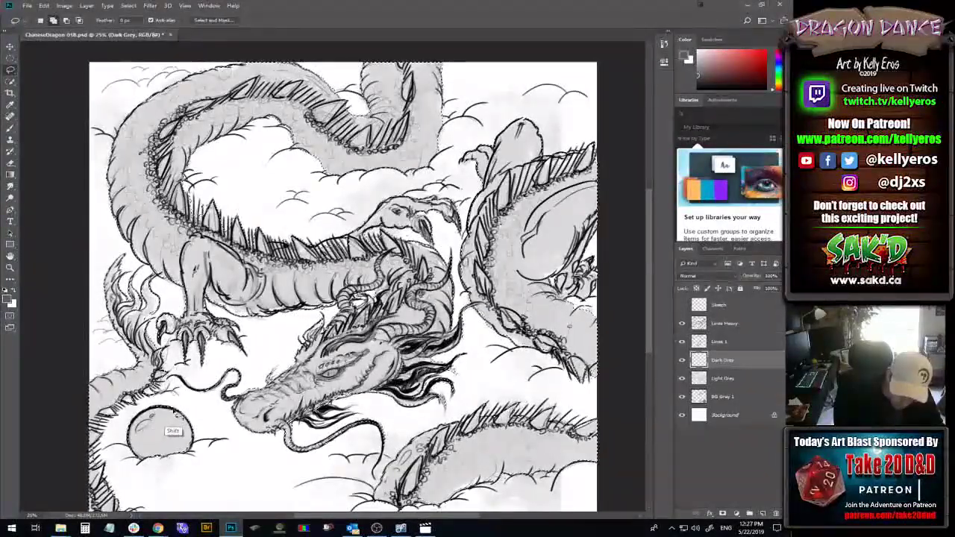
scroll(155, 428, down, 2)
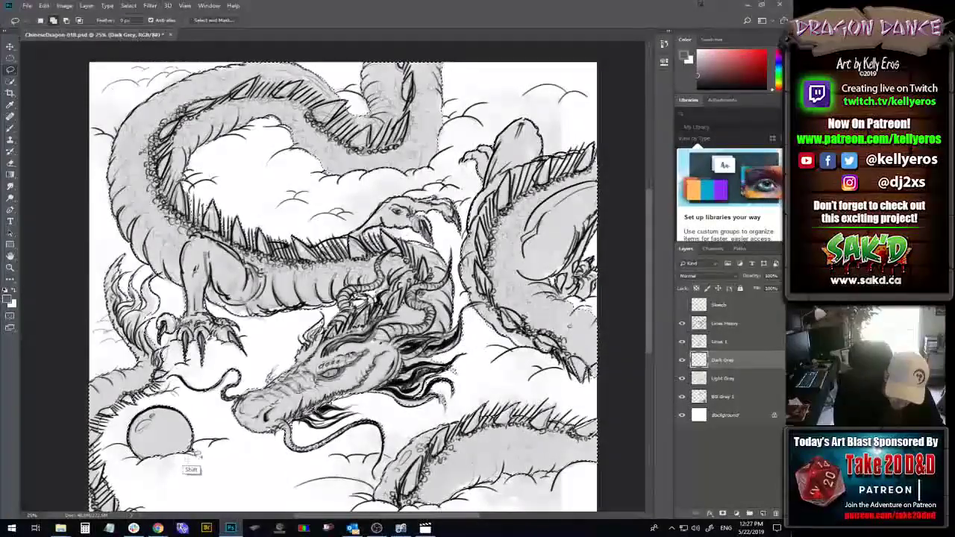
key(alt)
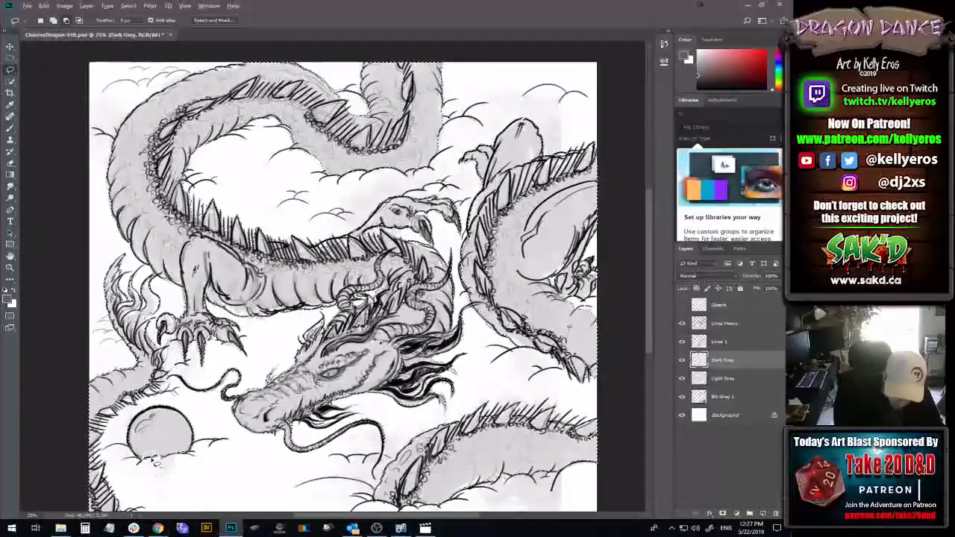
key(alt)
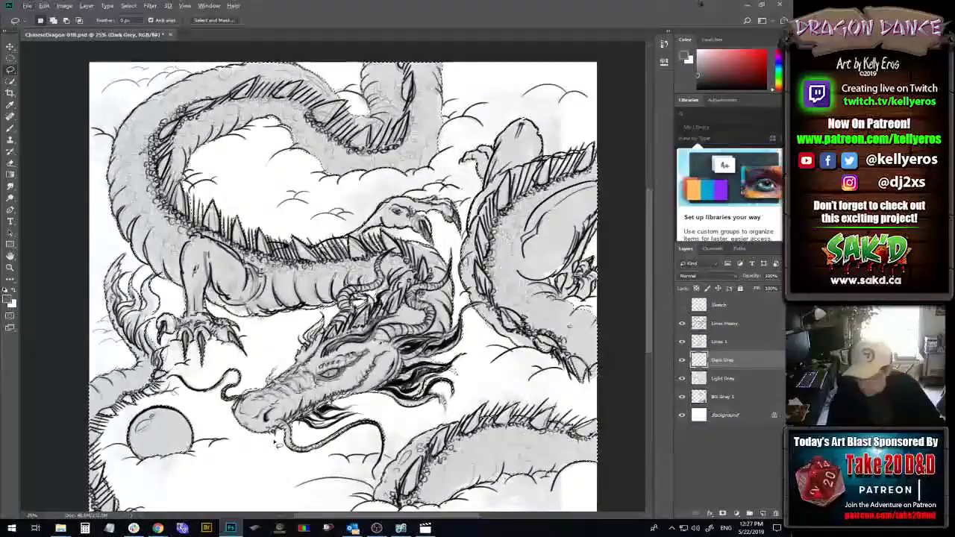
- Fill the selection on the Light Grey layer with the sampled light grey, deselect, and save the document
key(alt+BackSpace)
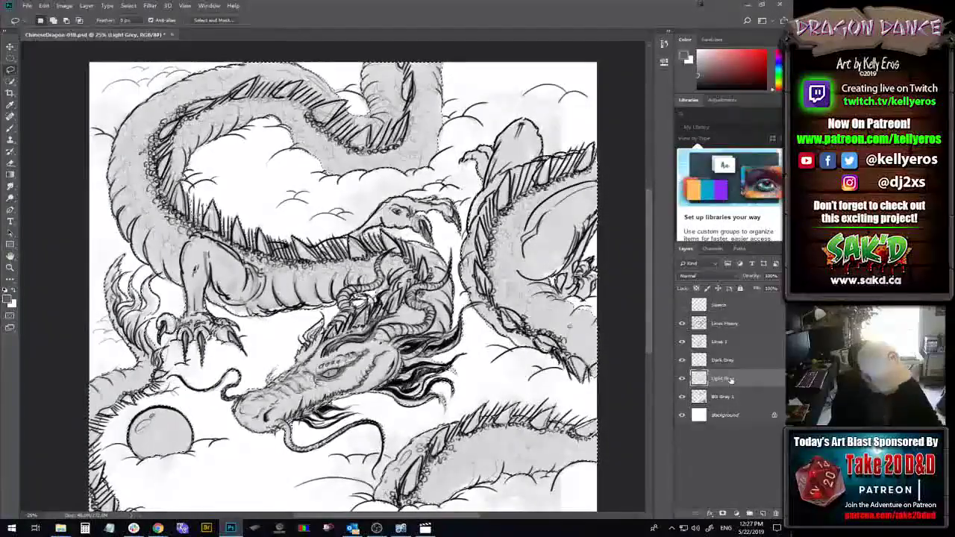
key(i)
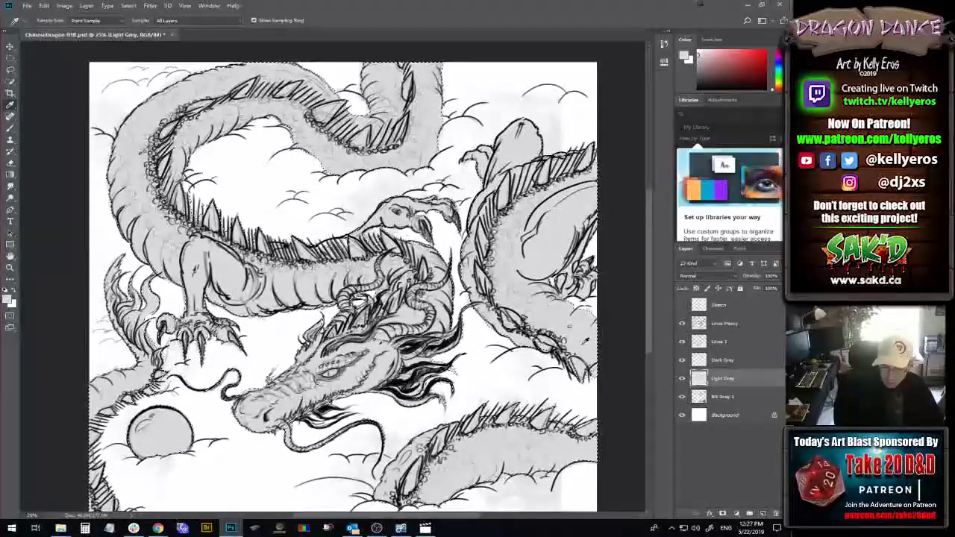
key(ctrl+d)
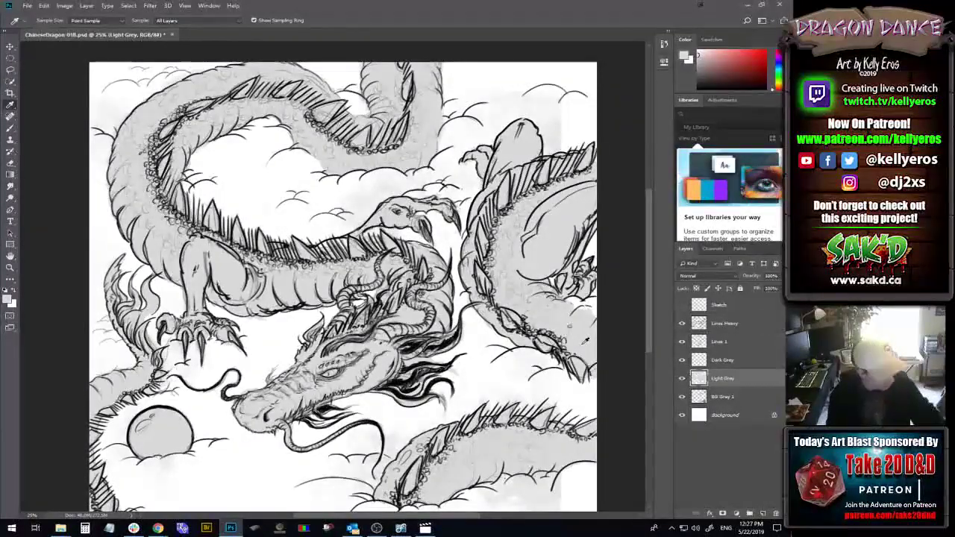
key(ctrl+s)
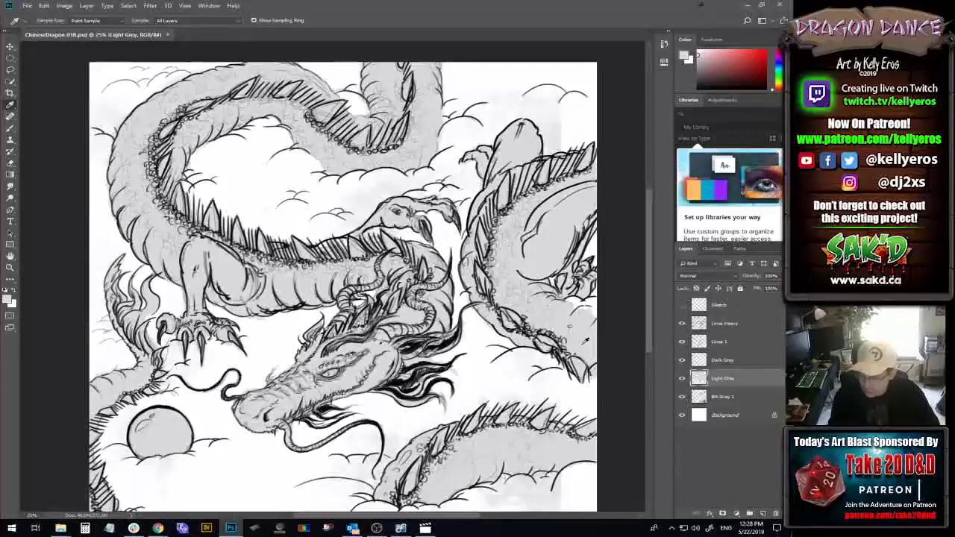
- Move the BG Grey 1 layer to the canvas's upper-right corner, scale it to about 106.4% to cover the canvas, and save
click(756, 397)
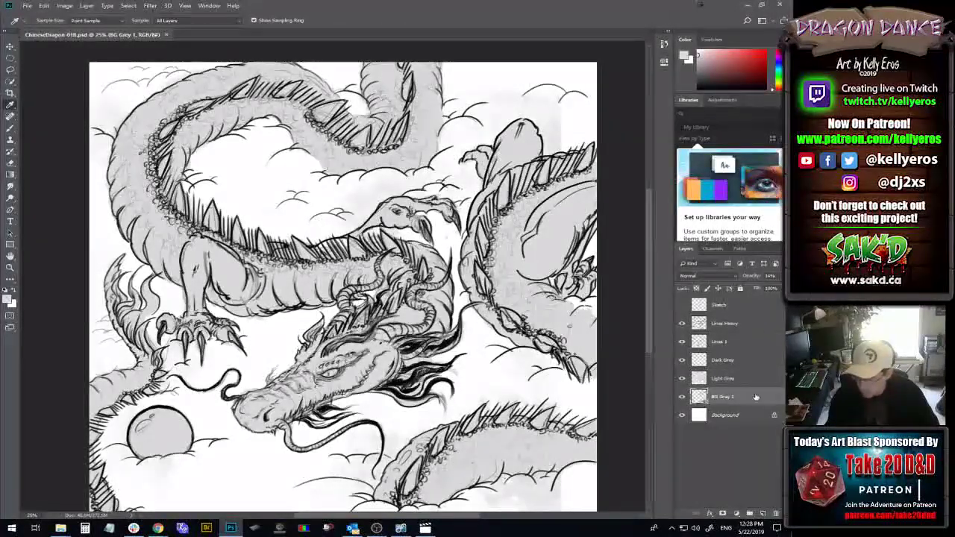
key(ctrl+t)
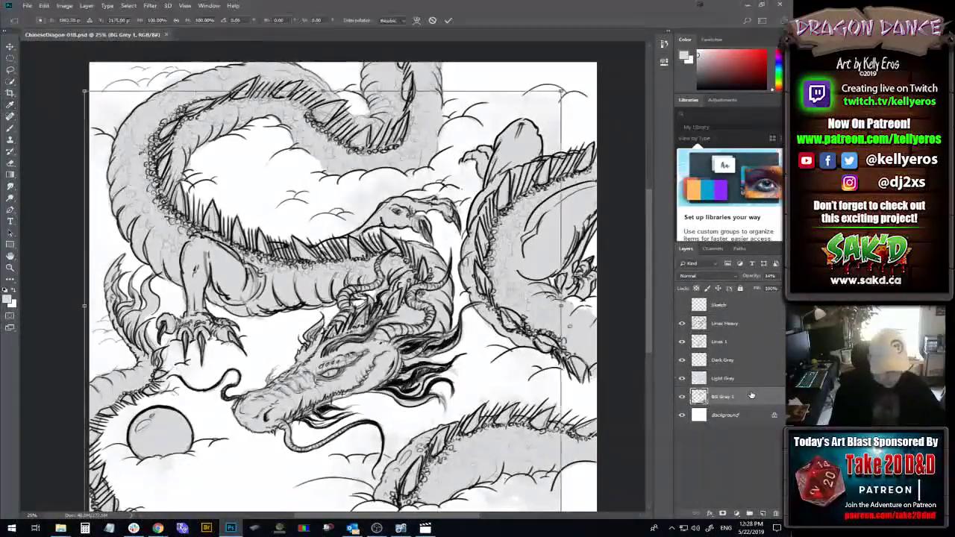
drag(472, 292, 509, 263)
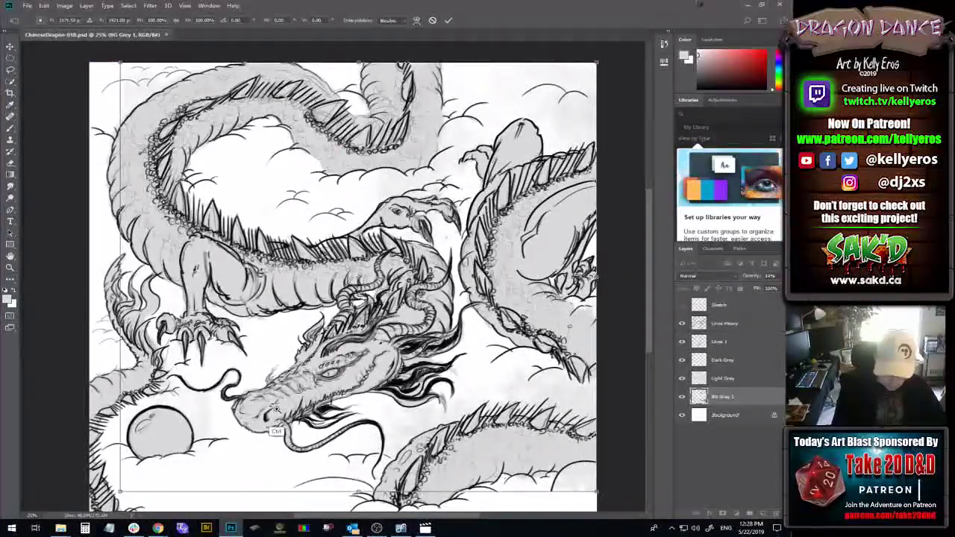
ctrl+alt+click(278, 411)
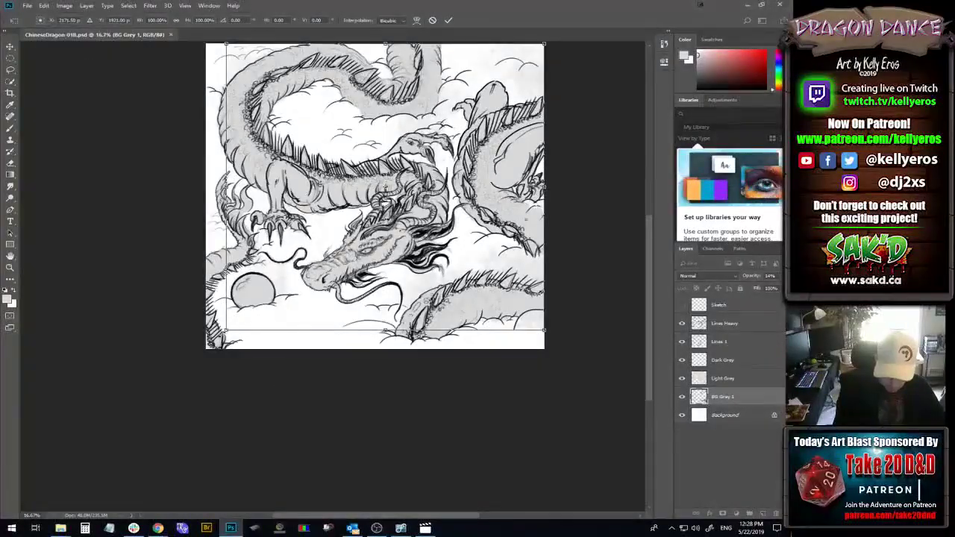
mouse_move(226, 330)
mouse_down()
mouse_move(207, 347)
mouse_move(216, 342)
mouse_up()
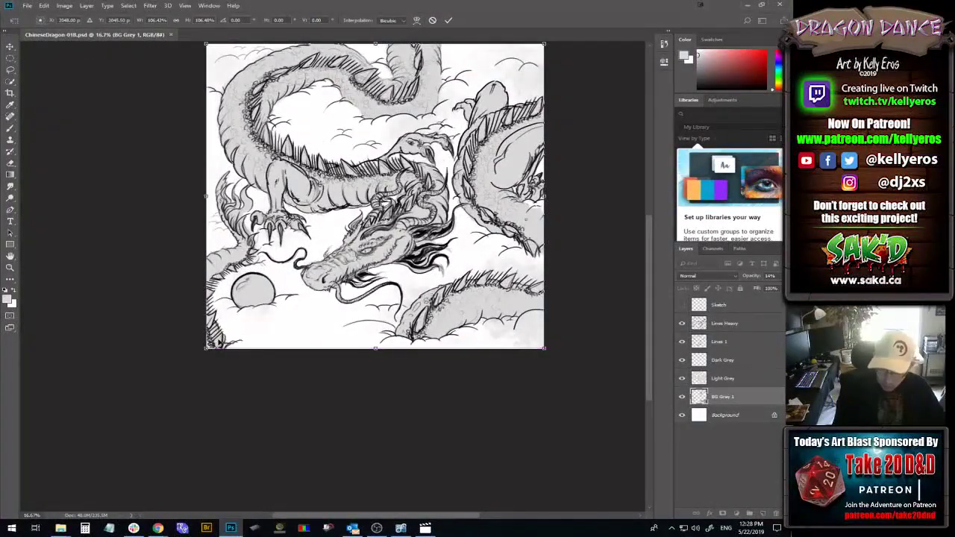
key(Return)
key(i)
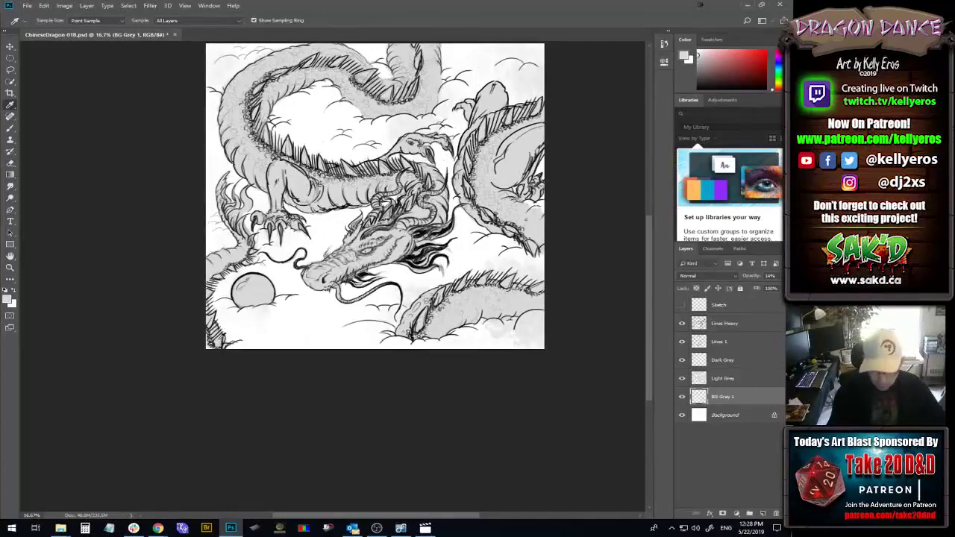
key(ctrl+plus)
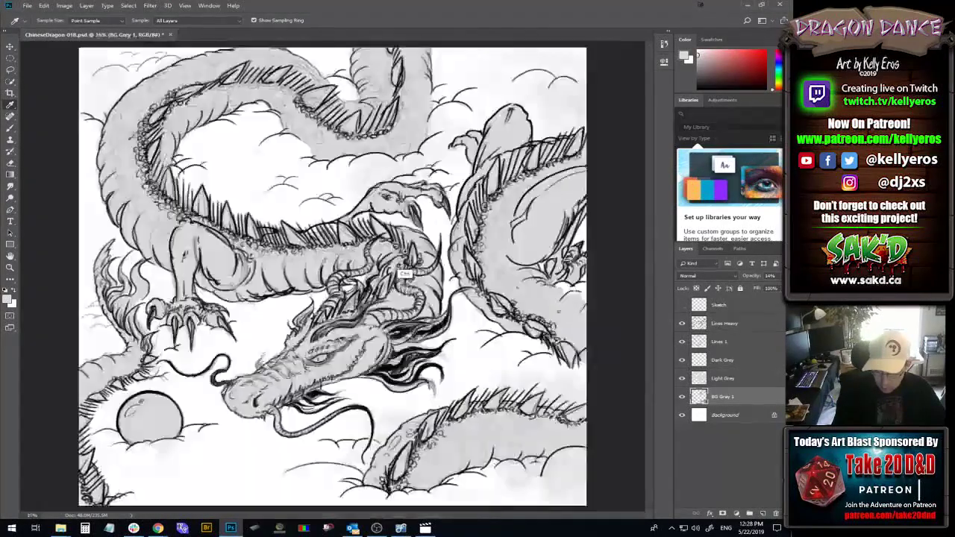
scroll(333, 276, up, 1)
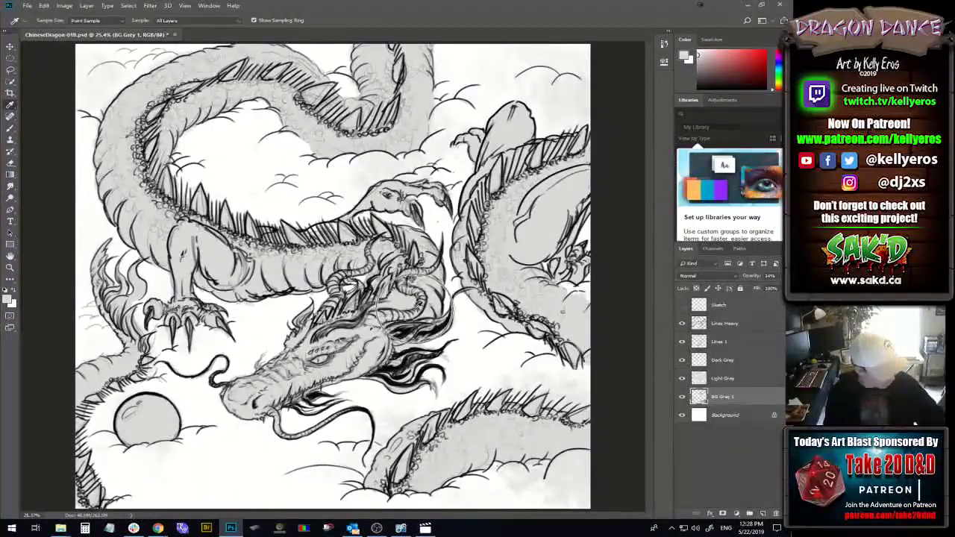
key(ctrl+s)
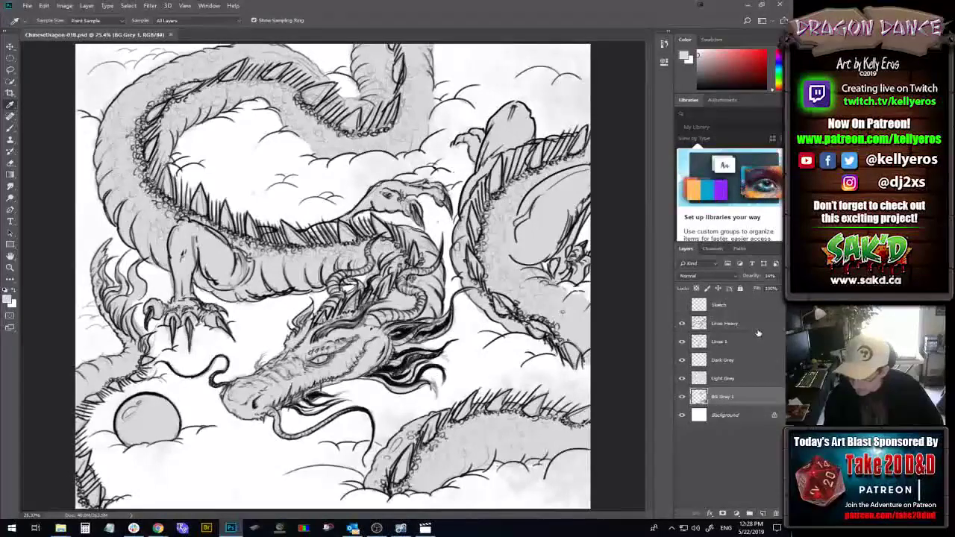
- Make Dark Grey the active layer and toggle its visibility off and on to check its contents
click(757, 359)
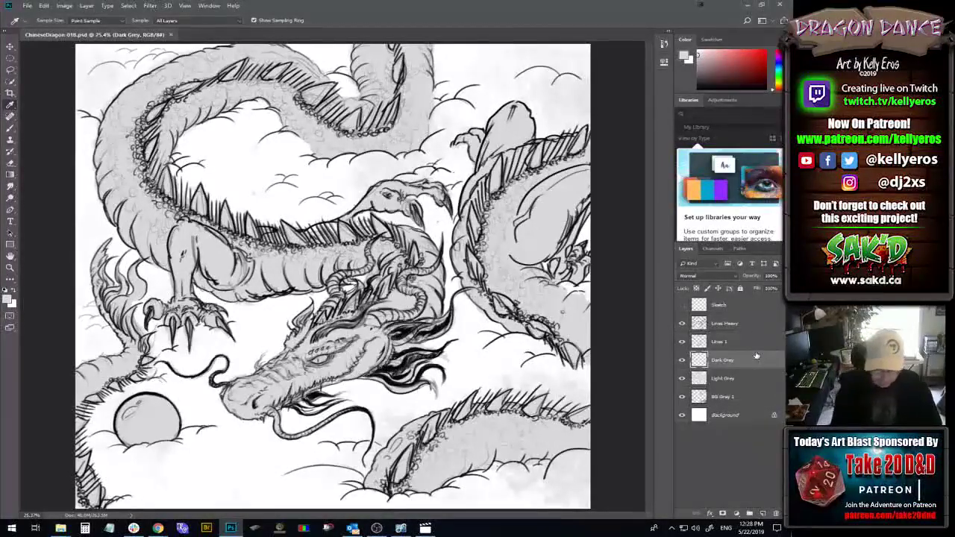
click(681, 360)
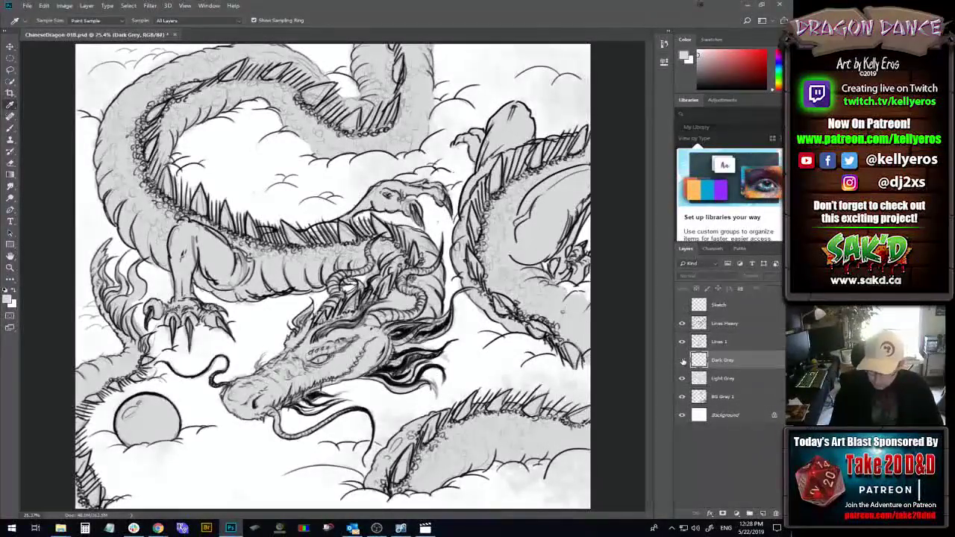
click(681, 360)
click(681, 360)
click(681, 361)
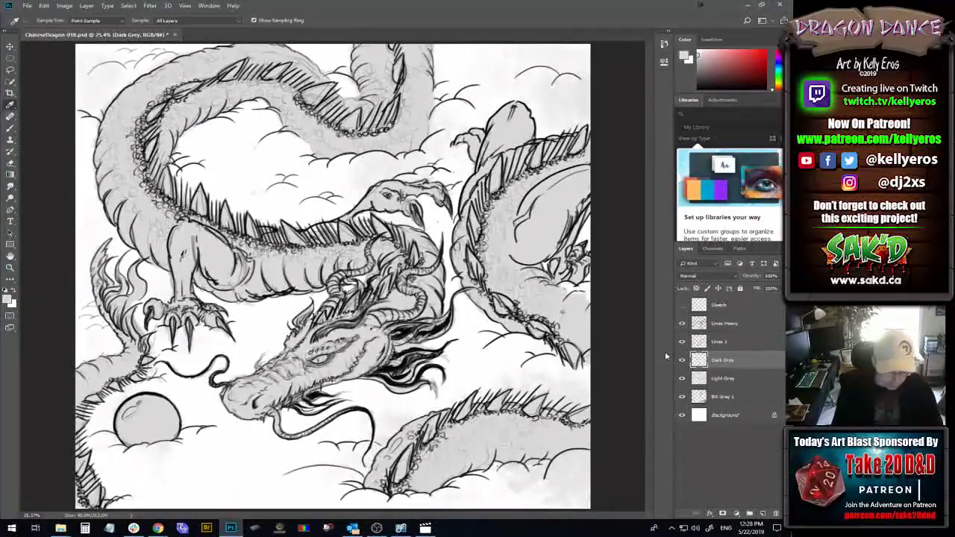
- Set the foreground colour to a neutral dark grey for shading
click(9, 299)
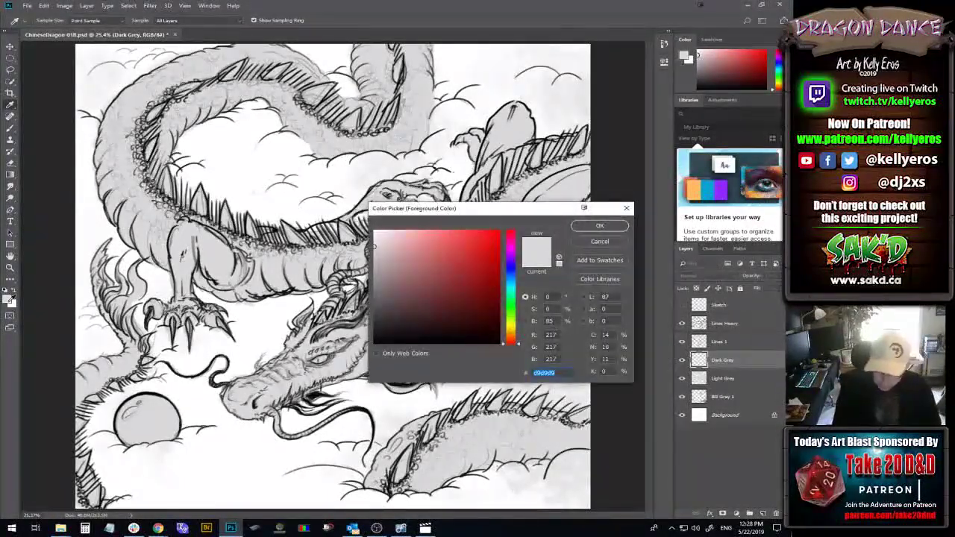
click(378, 284)
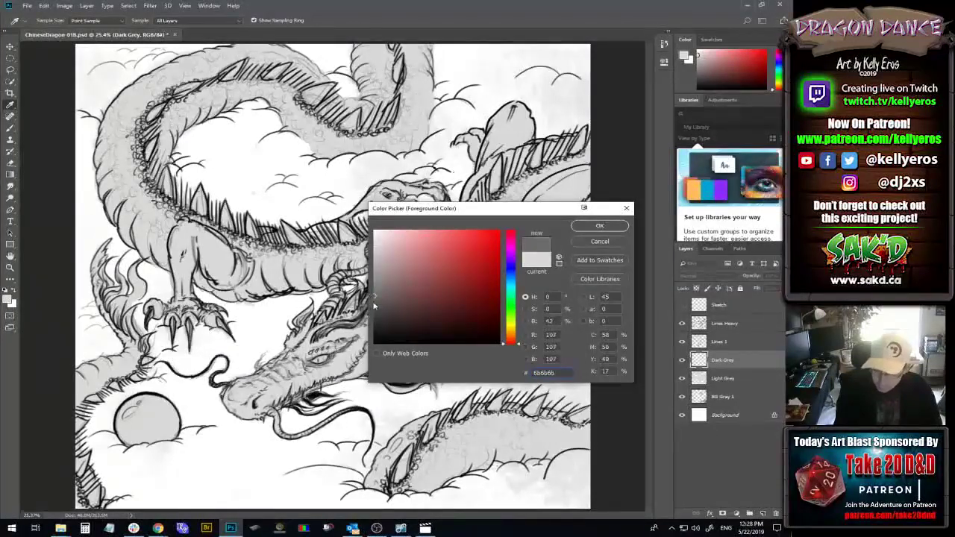
click(599, 225)
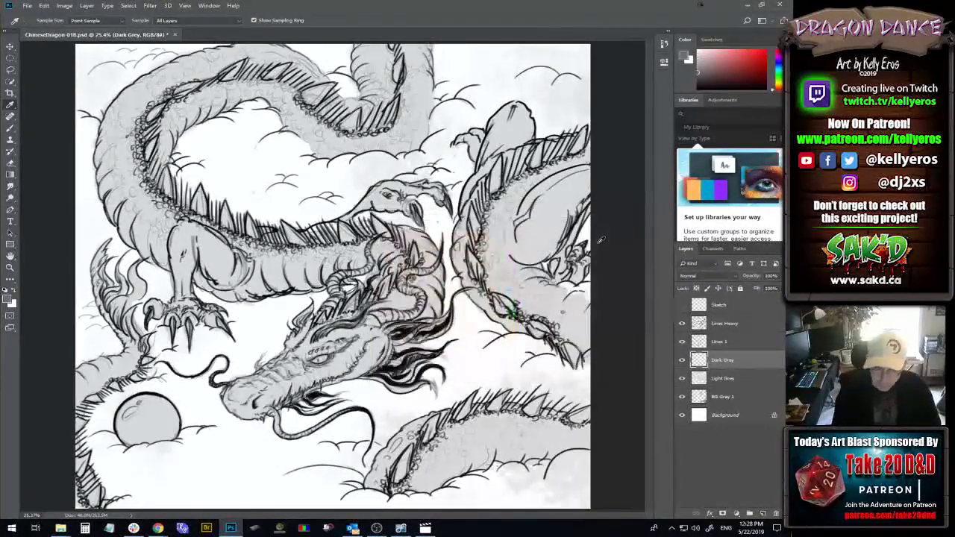
- Check the Lines 1 layer by toggling its visibility, and erase stray lines on it with the natural-edge eraser at 23 px
key(b)
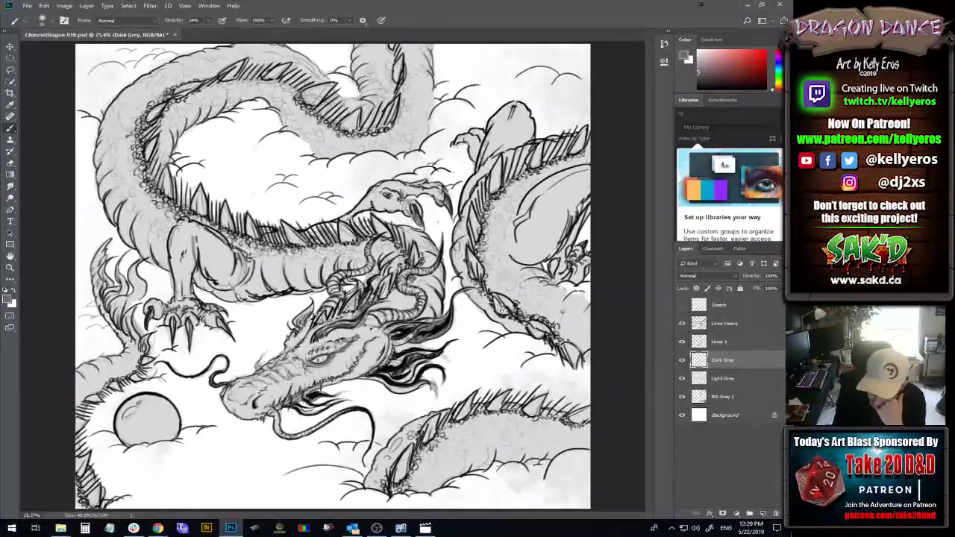
click(735, 342)
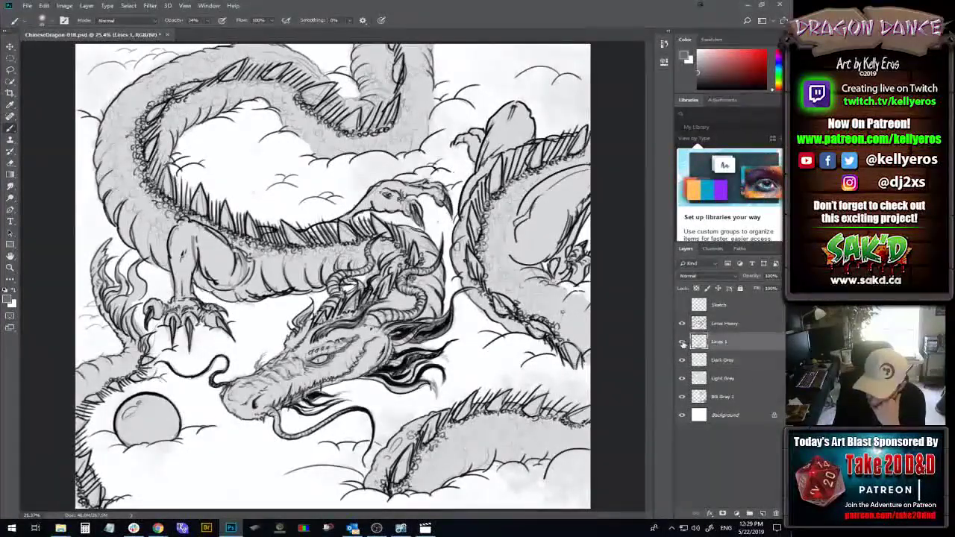
click(682, 341)
click(682, 341)
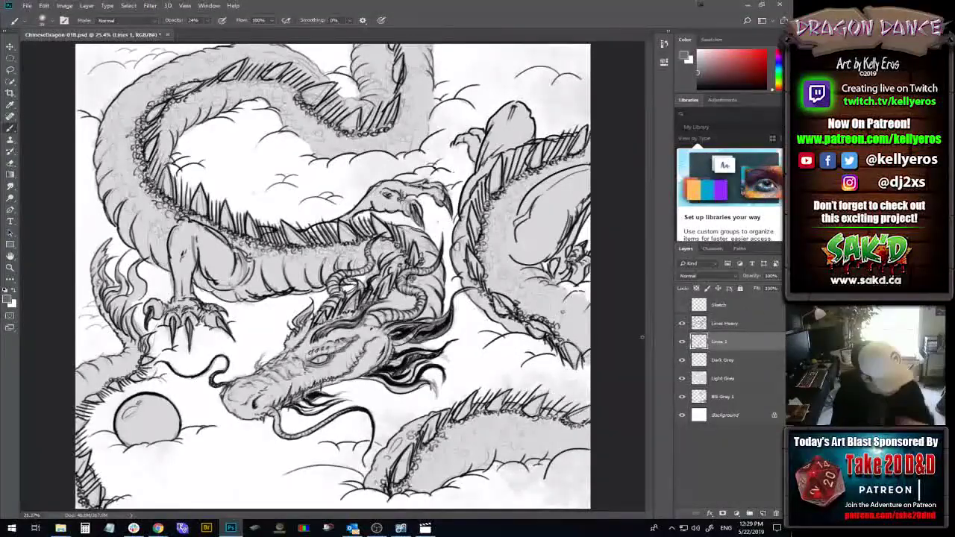
key(e)
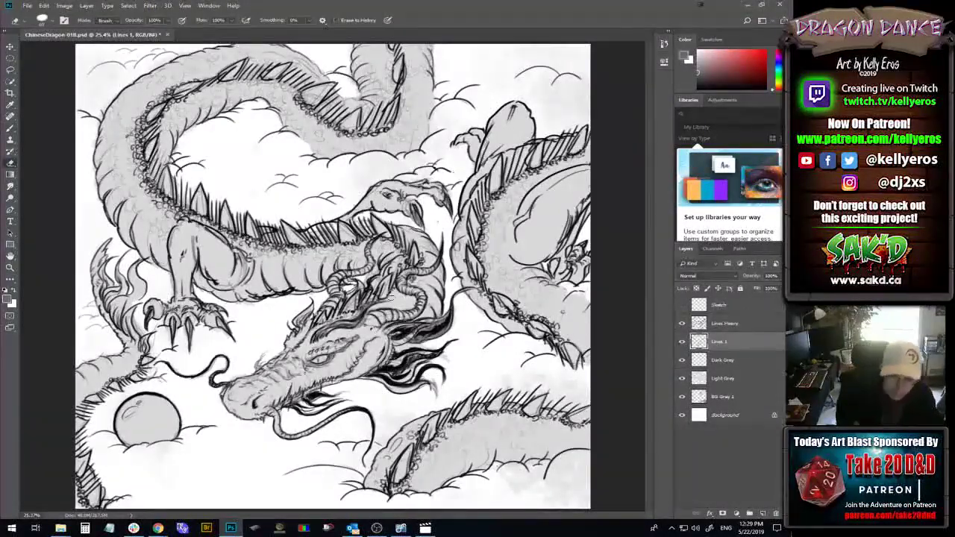
click(53, 23)
drag(76, 50, 68, 49)
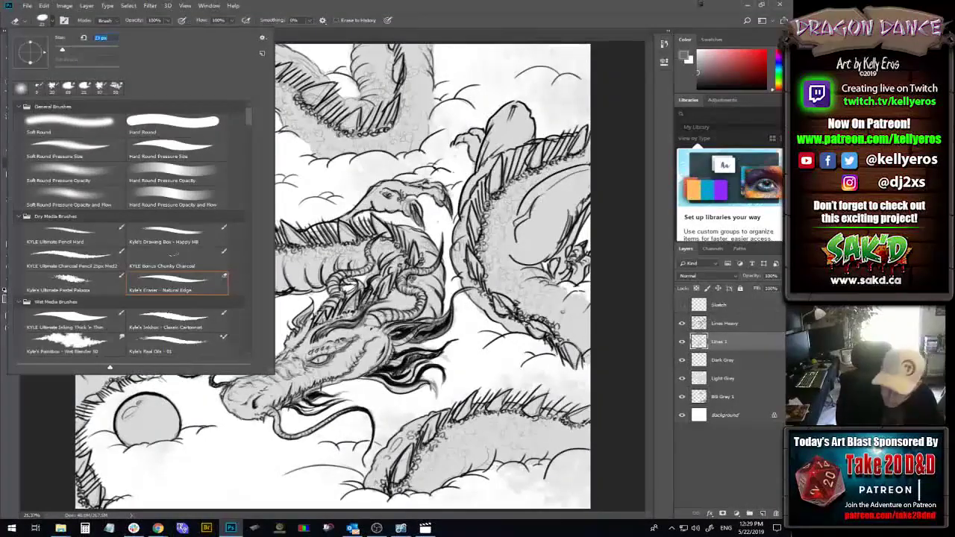
key(Return)
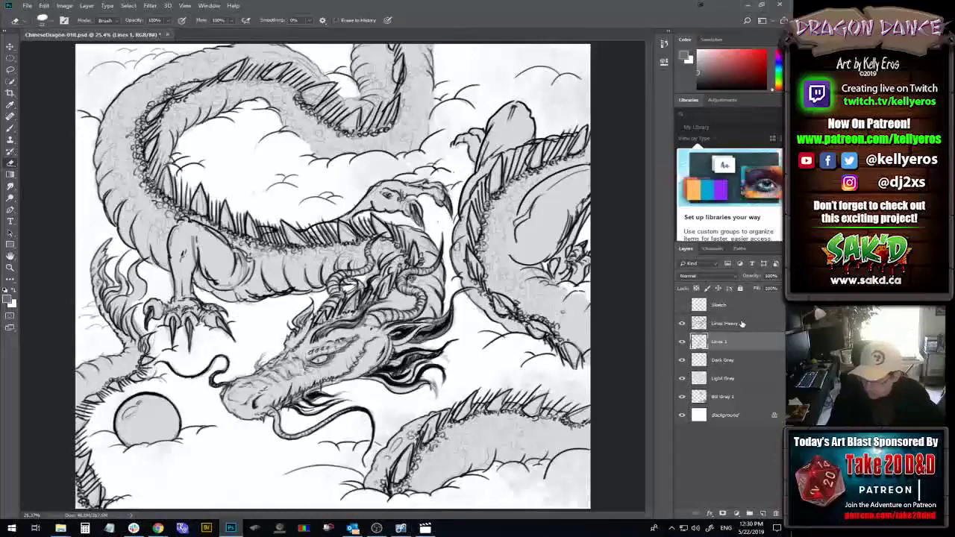
- On the Dark Grey layer, shade around the dragon's hind leg and body with the Soft Round Pressure Size brush at 15% opacity
click(742, 361)
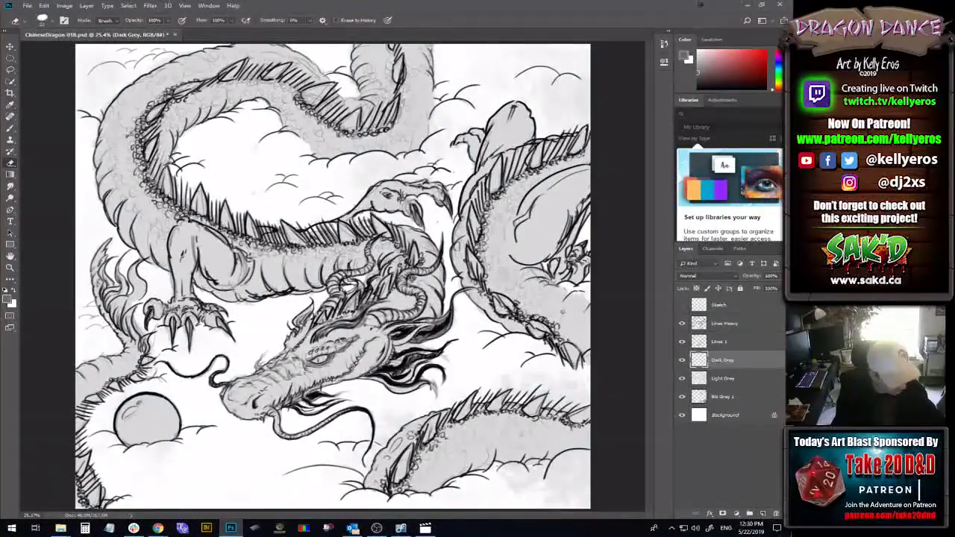
key(b)
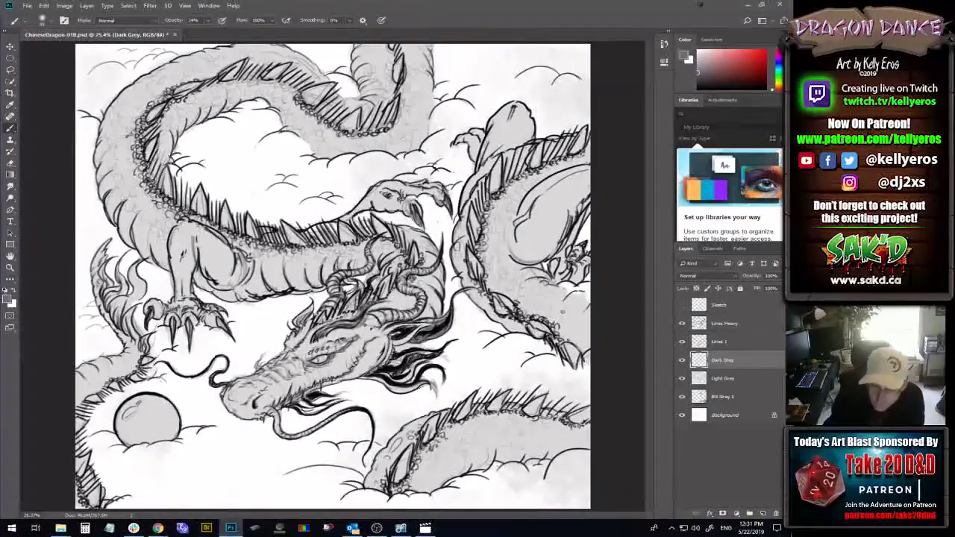
click(55, 20)
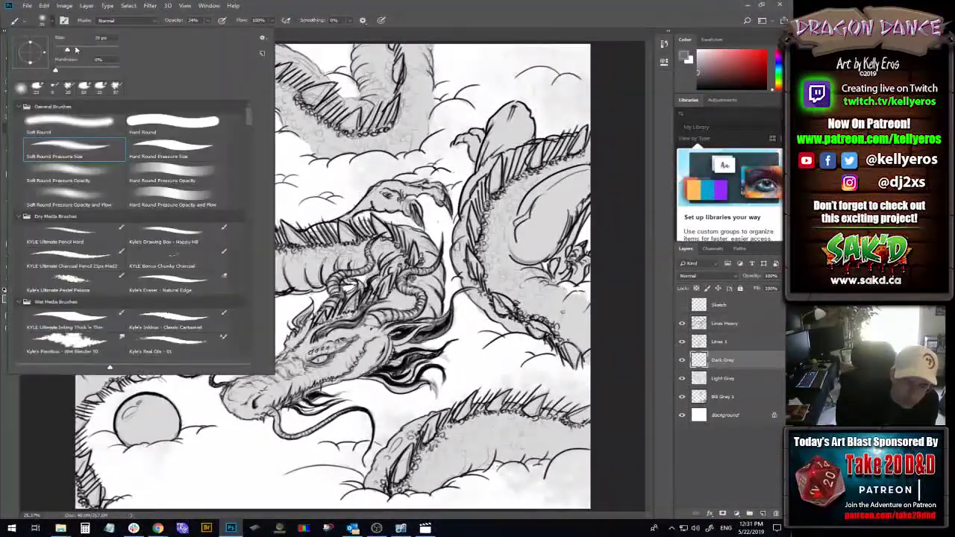
drag(207, 21, 206, 30)
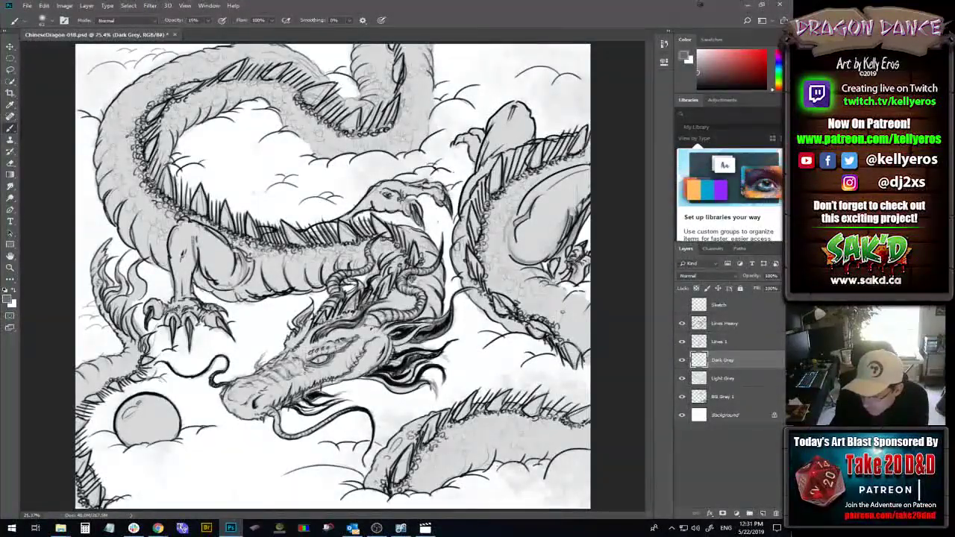
drag(328, 93, 362, 97)
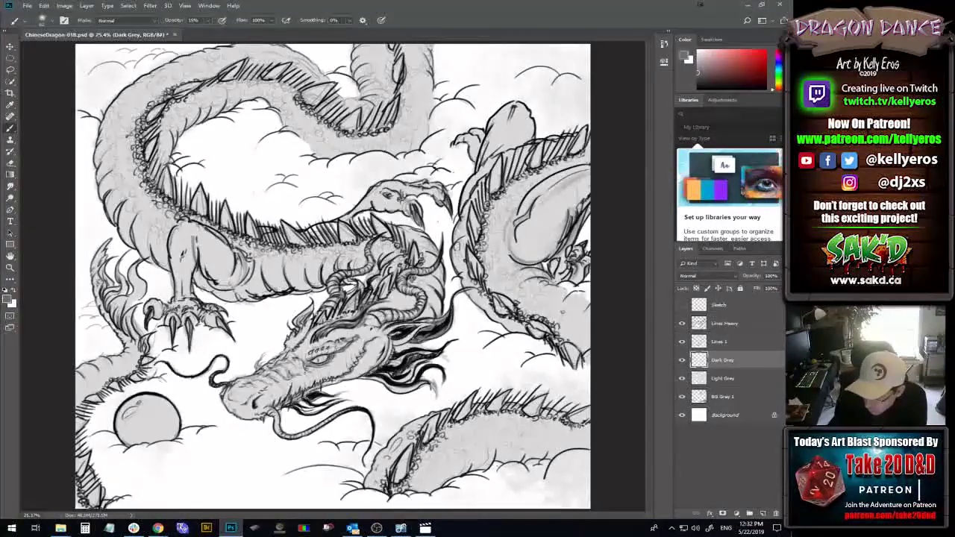
- Load the Light Grey layer's contents as a selection, hide the selection edges, and shade the dragon's body inside it
ctrl+click(706, 378)
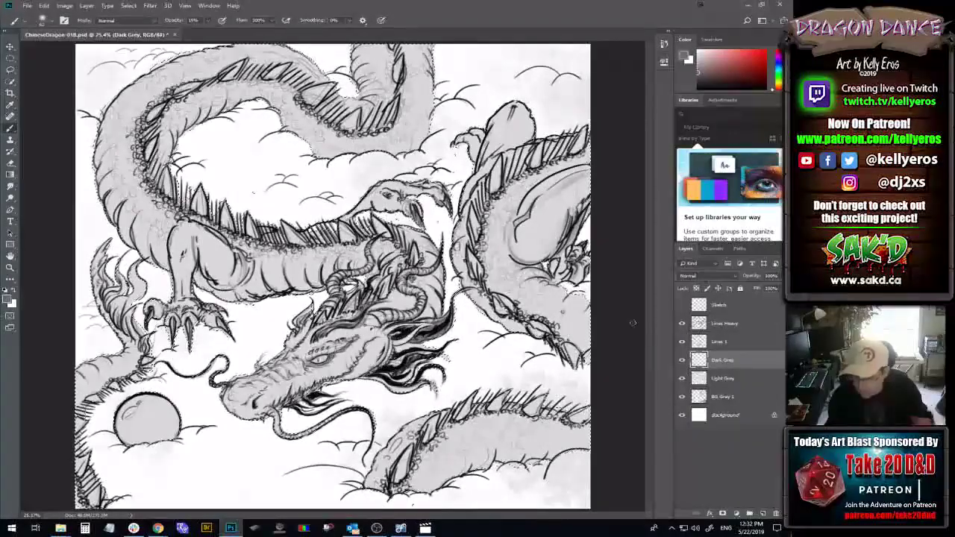
click(184, 5)
mouse_move(239, 158)
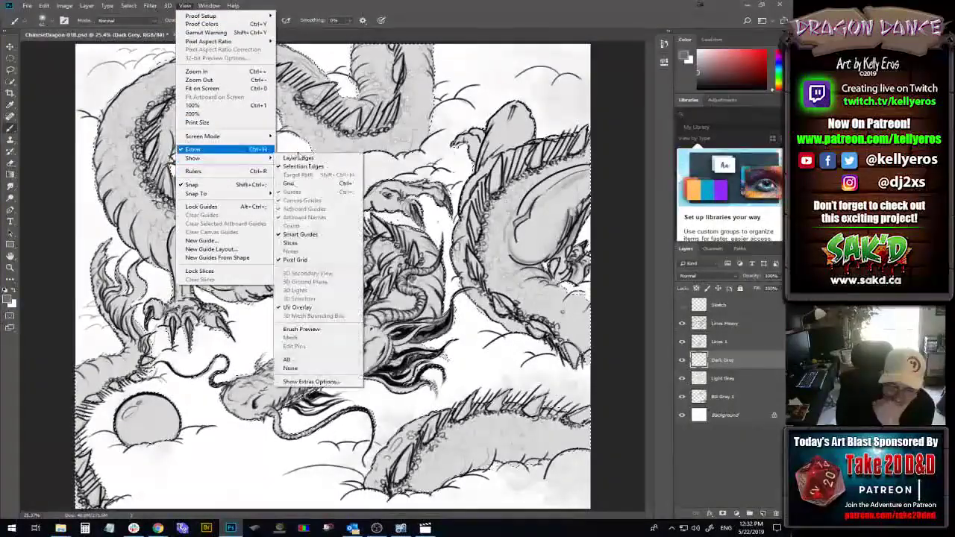
click(321, 166)
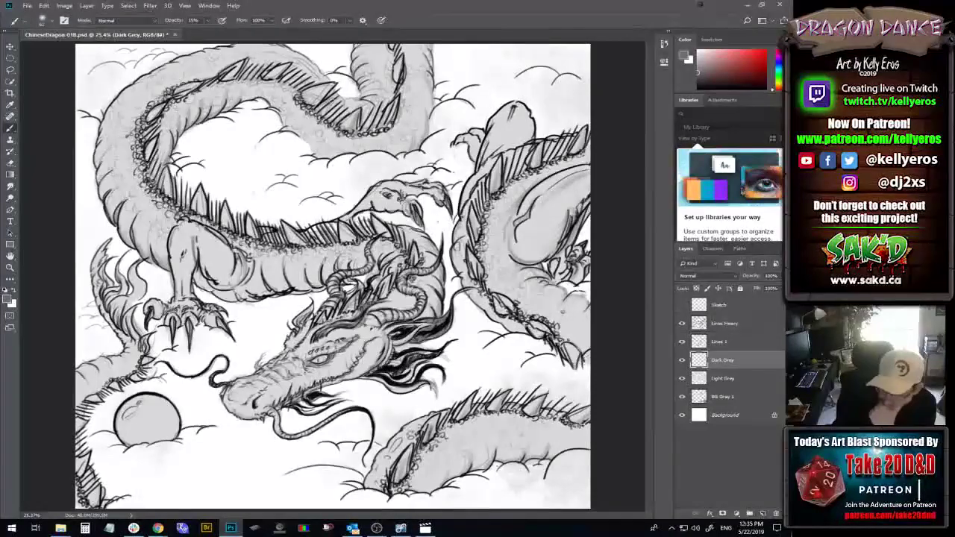
- Check the Lines 1 layer by toggling its visibility, and erase the lines overlapping the large spike on the upper body coil
click(741, 342)
click(681, 341)
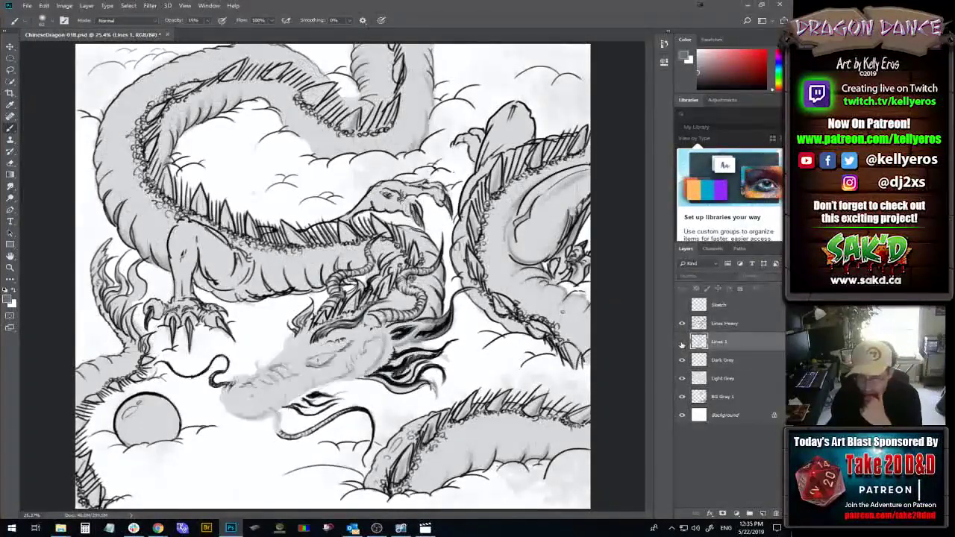
click(681, 341)
key(e)
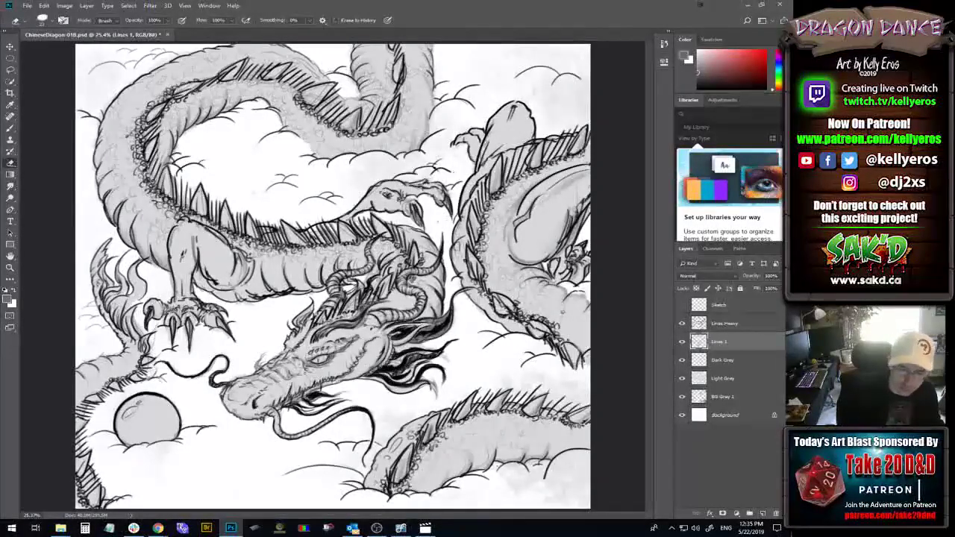
click(49, 20)
click(319, 93)
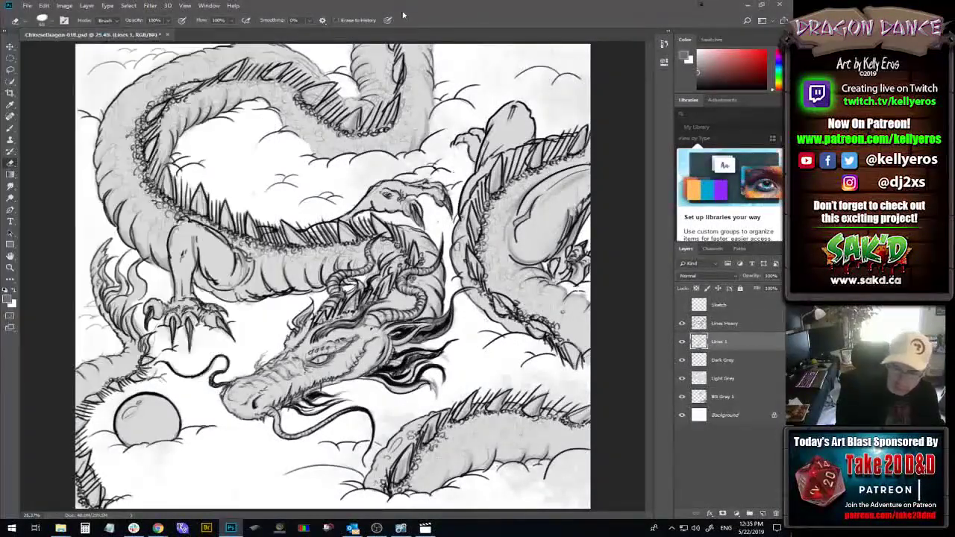
drag(319, 93, 322, 88)
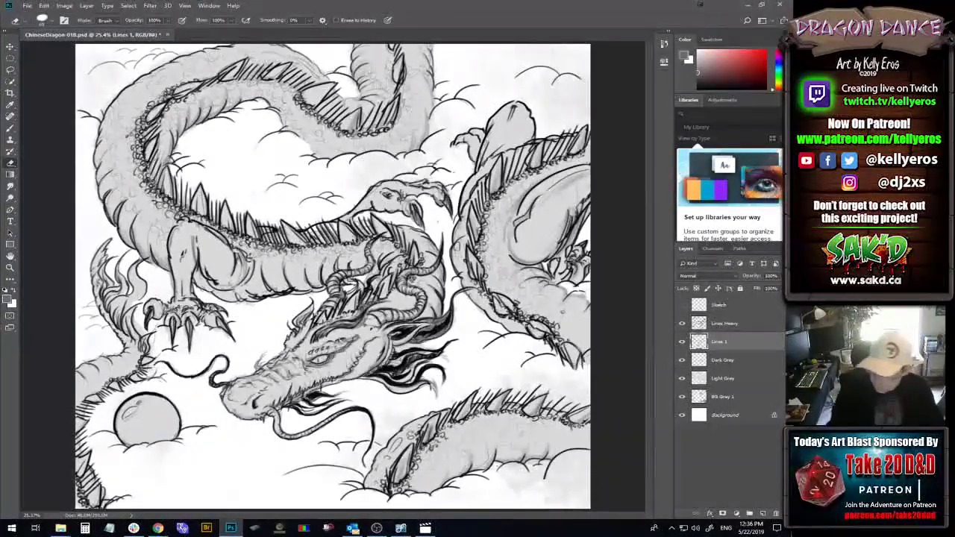
- Clean up stray marks with the eraser on the Lines Heavy, Dark Grey, BG Grey 1 and Lines 1 layers, and save the document
click(745, 325)
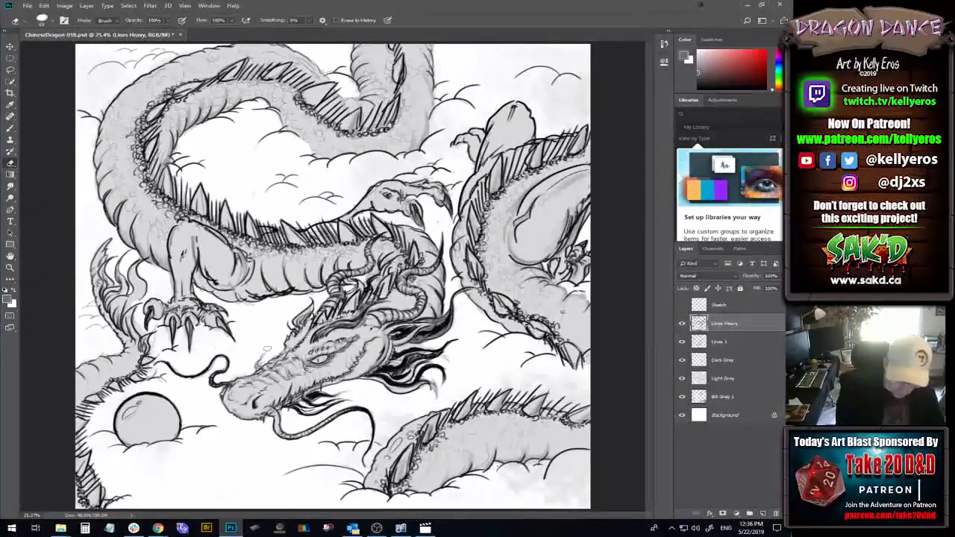
click(750, 363)
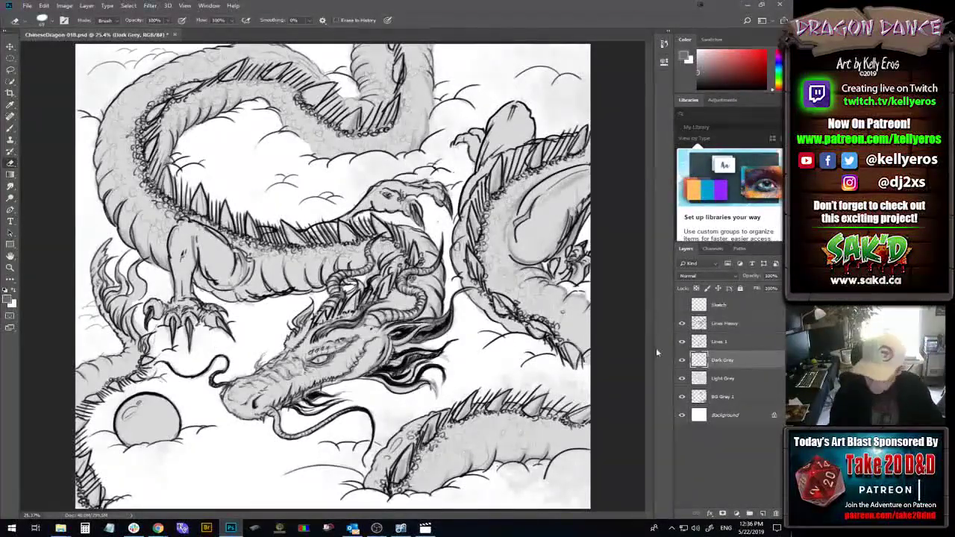
click(755, 397)
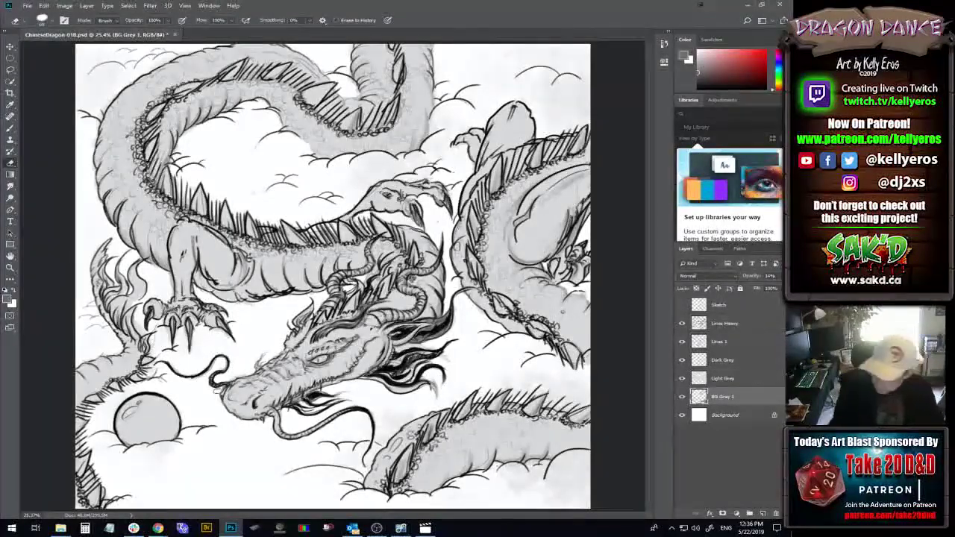
click(761, 361)
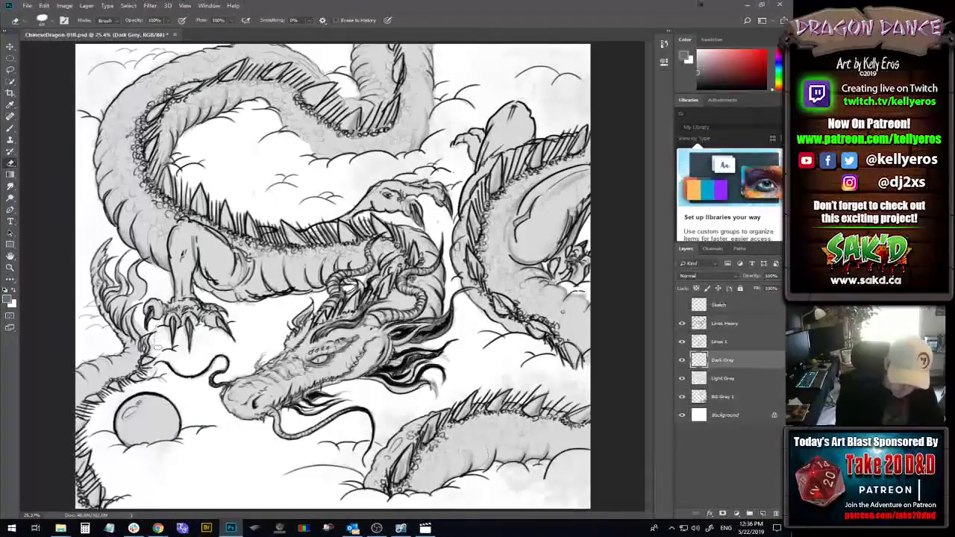
click(761, 343)
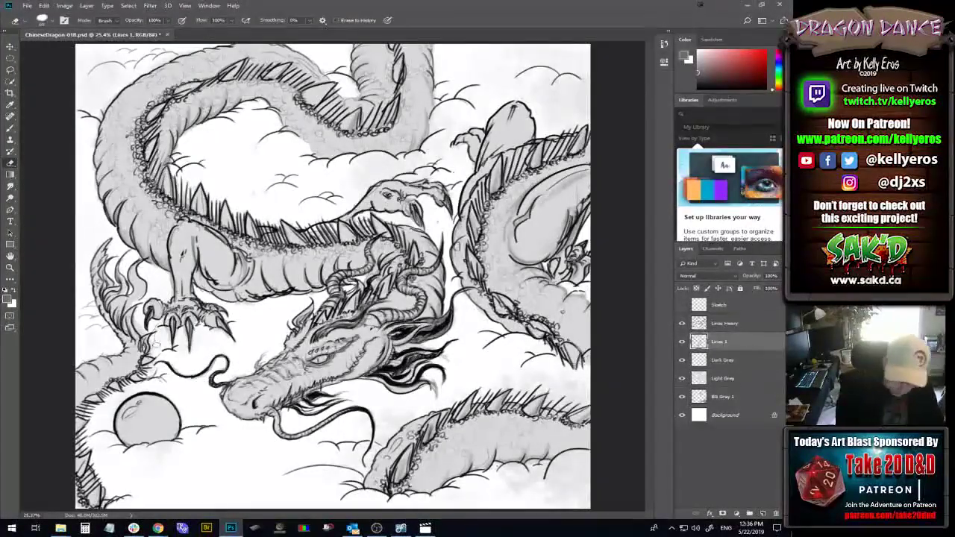
click(761, 325)
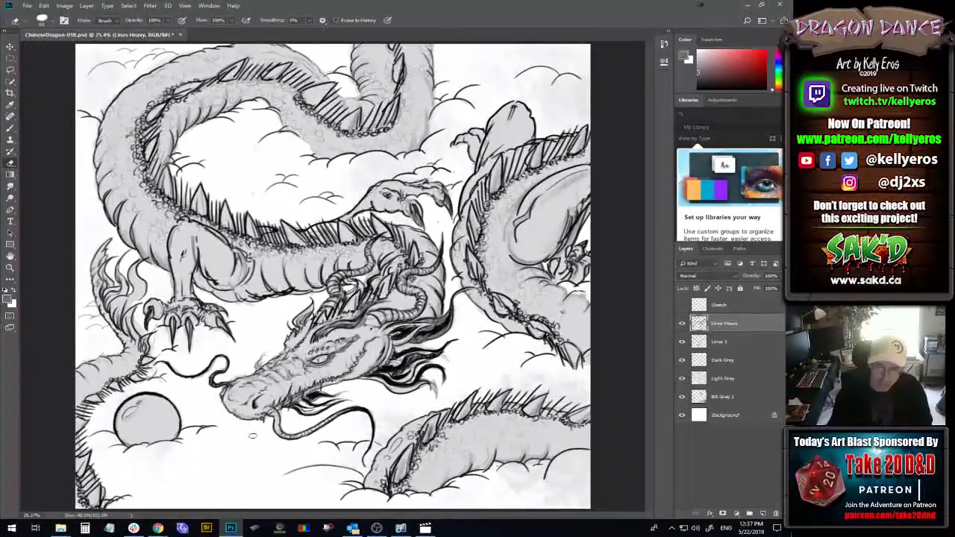
- Soften the Dark Grey shading above the foreleg's shoulder with a Soft Round Pressure Size eraser at low opacity
click(725, 362)
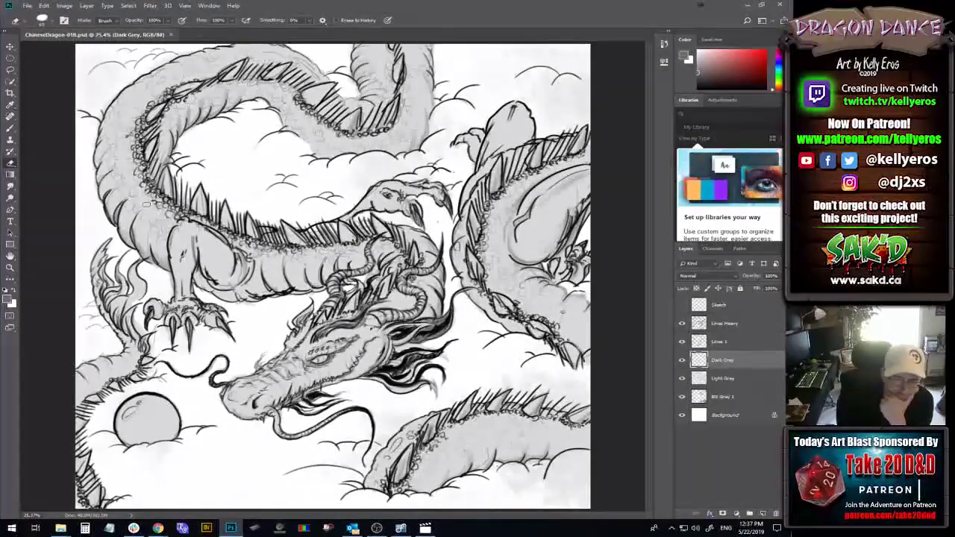
click(48, 20)
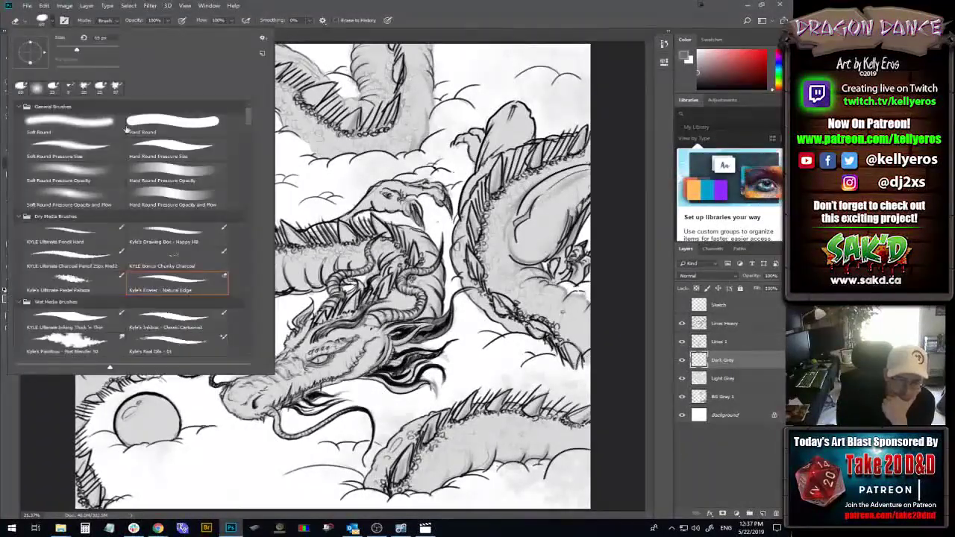
click(84, 149)
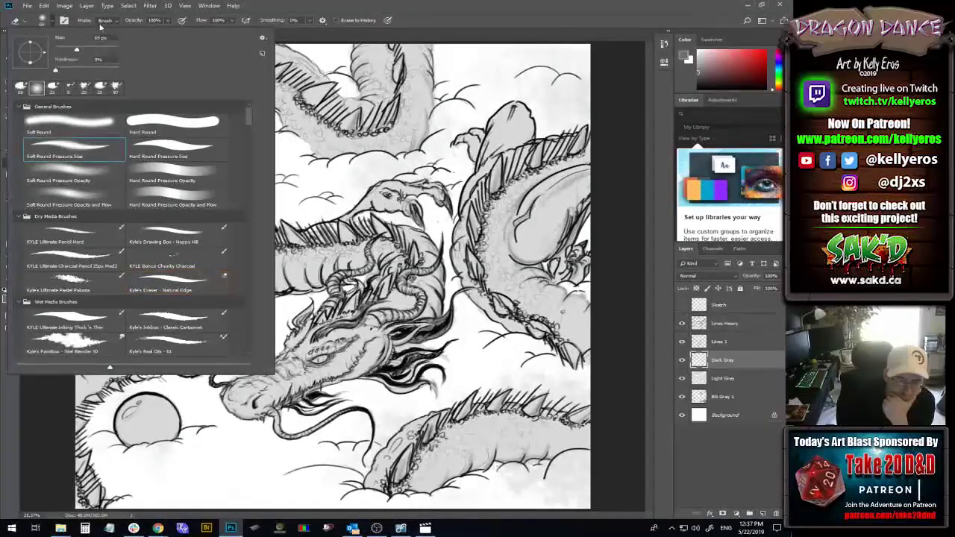
click(345, 10)
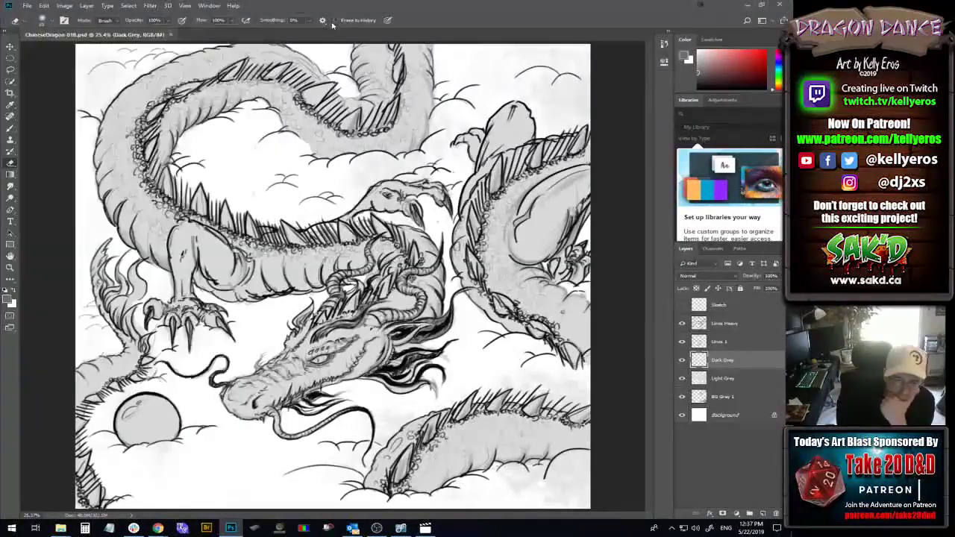
click(232, 21)
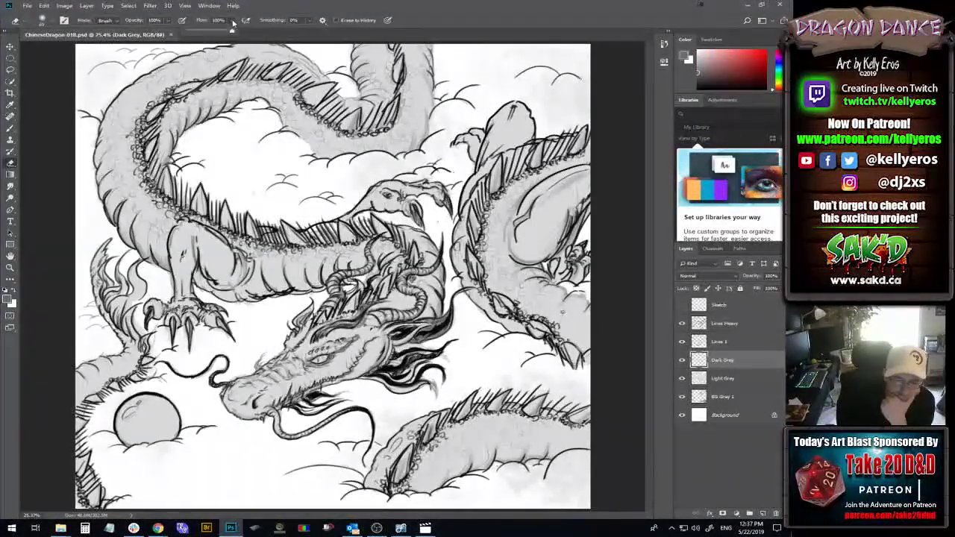
click(169, 20)
drag(129, 33, 133, 32)
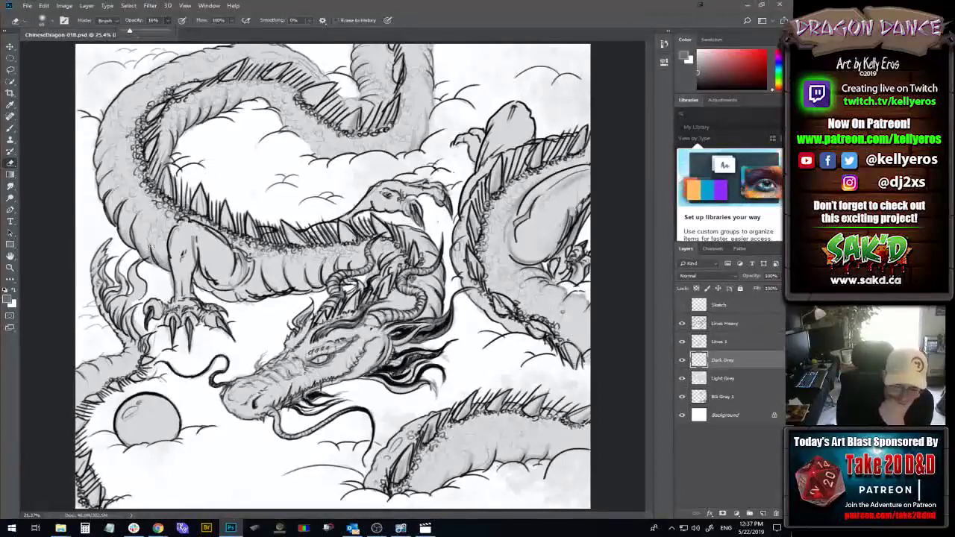
click(161, 216)
mouse_move(166, 209)
mouse_down()
mouse_move(150, 232)
mouse_move(176, 232)
mouse_up()
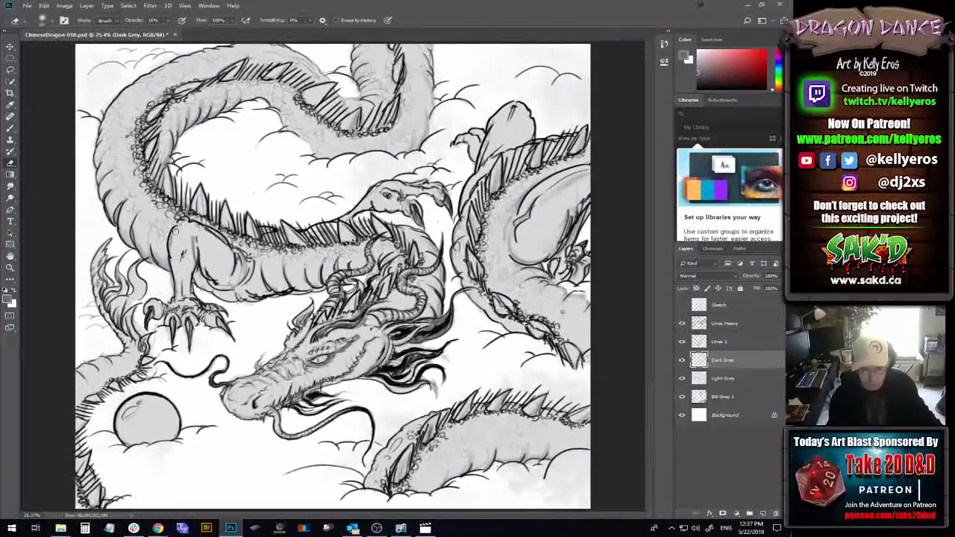
- Brush dark grey shading onto the orb's lower edge and the underside of the dragon's body
key(b)
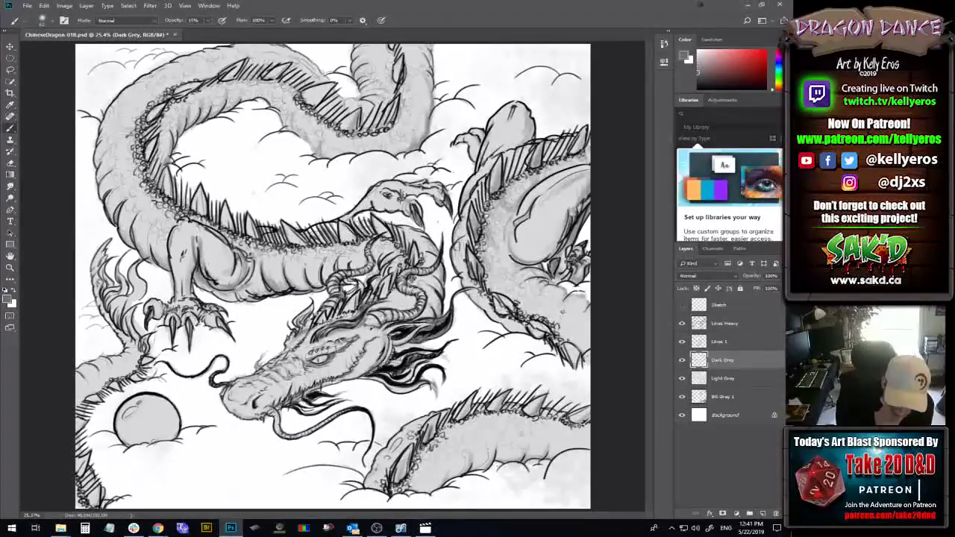
mouse_move(170, 419)
mouse_down()
mouse_move(168, 438)
mouse_move(170, 426)
mouse_up()
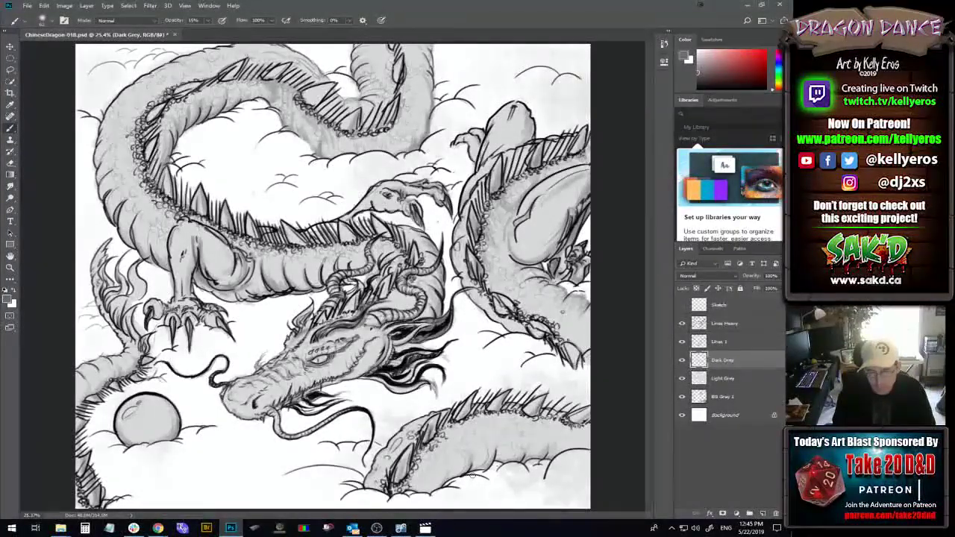
- Reapply the Gaussian Blur filter to the shading on the Dark Grey layer
click(10, 186)
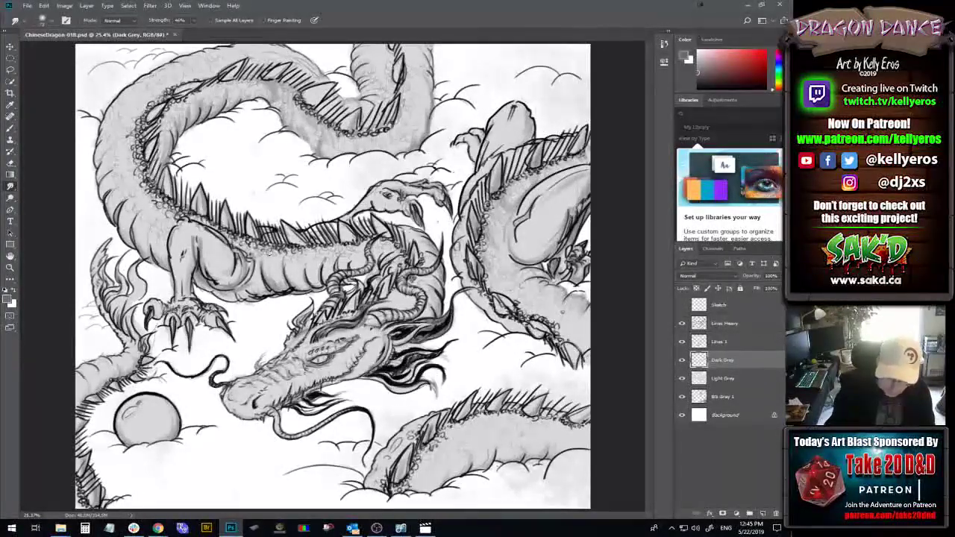
click(150, 5)
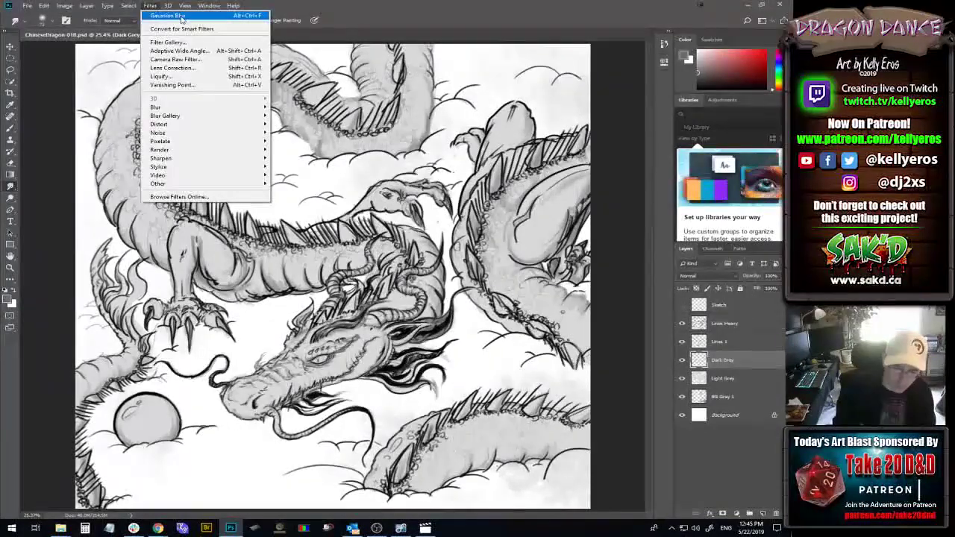
click(183, 16)
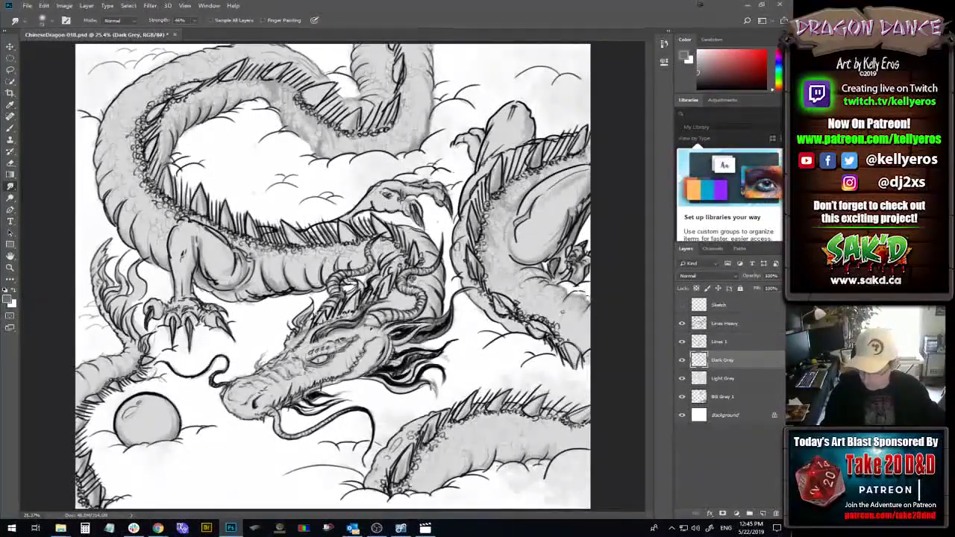
- Switch to the Brush and set its foreground colour to the lighter grey 8c8b8b
key(b)
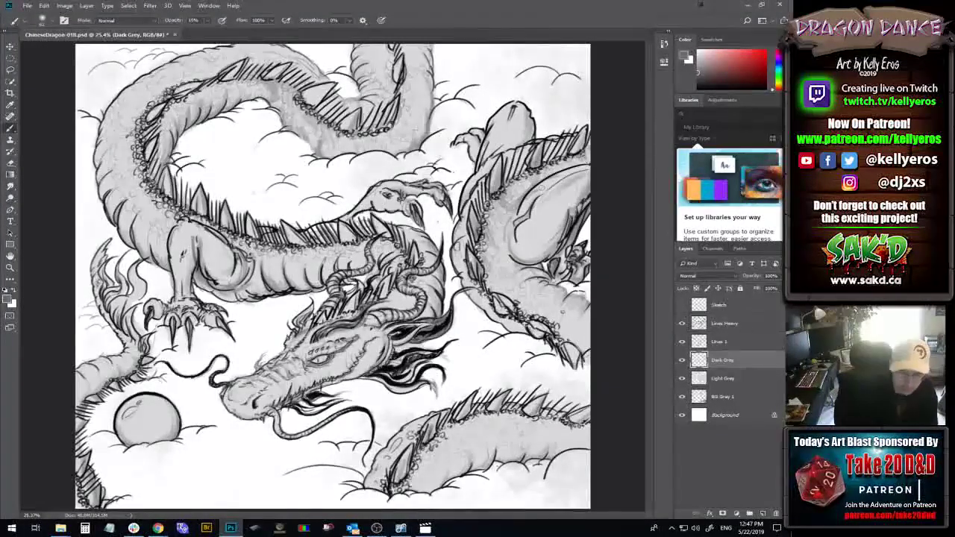
key(x)
click(9, 299)
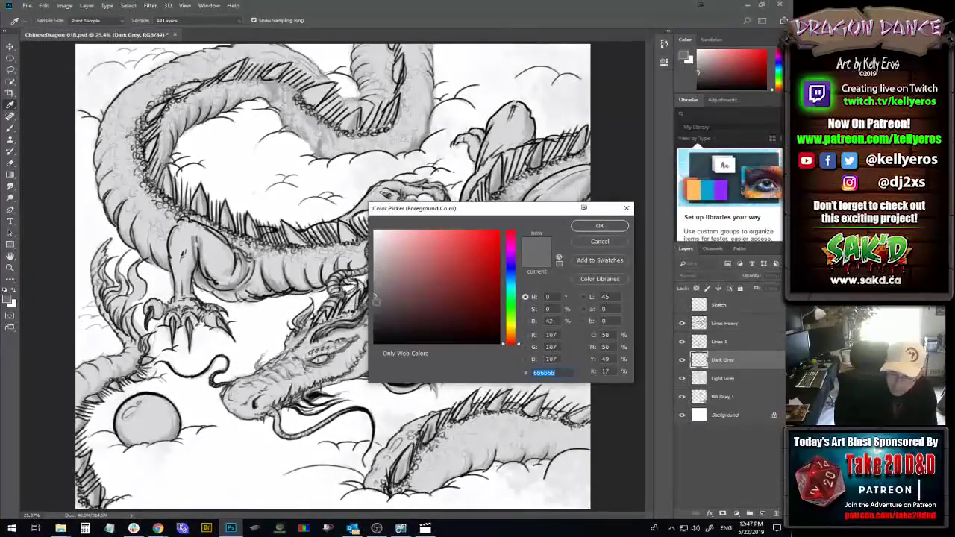
text(8c8b8b)
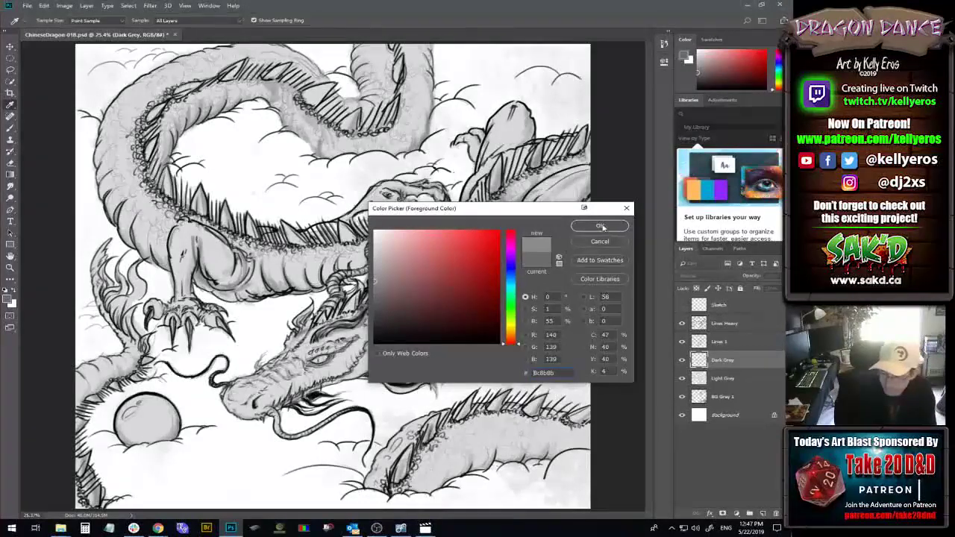
click(600, 225)
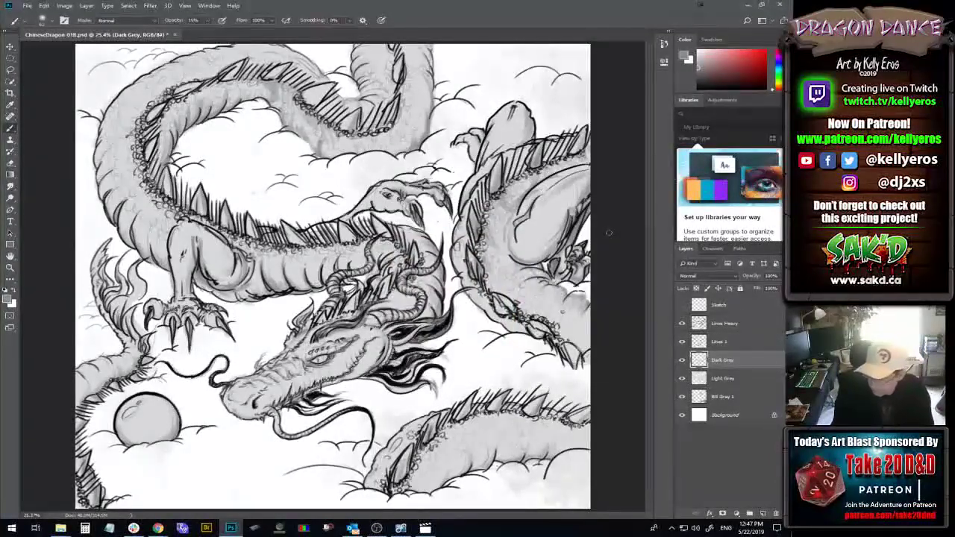
- Add a new layer above Dark Grey and brush grey over the whole orb
click(762, 513)
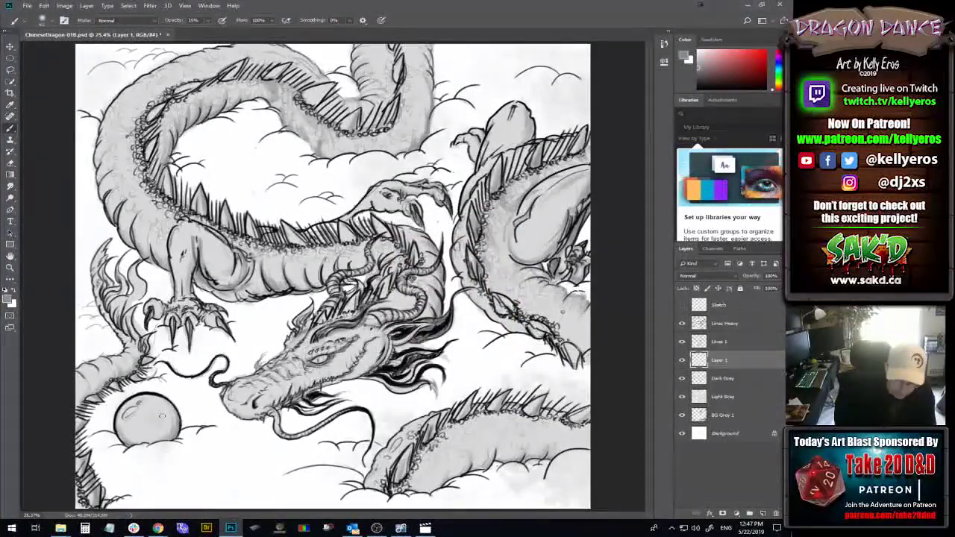
mouse_move(162, 416)
mouse_down()
mouse_move(194, 418)
mouse_move(155, 384)
mouse_move(182, 412)
mouse_move(159, 402)
mouse_move(142, 422)
mouse_move(164, 418)
mouse_move(155, 427)
mouse_move(151, 408)
mouse_move(169, 416)
mouse_move(165, 429)
mouse_move(172, 423)
mouse_move(166, 407)
mouse_move(162, 430)
mouse_move(147, 410)
mouse_move(170, 410)
mouse_move(158, 397)
mouse_move(147, 424)
mouse_up()
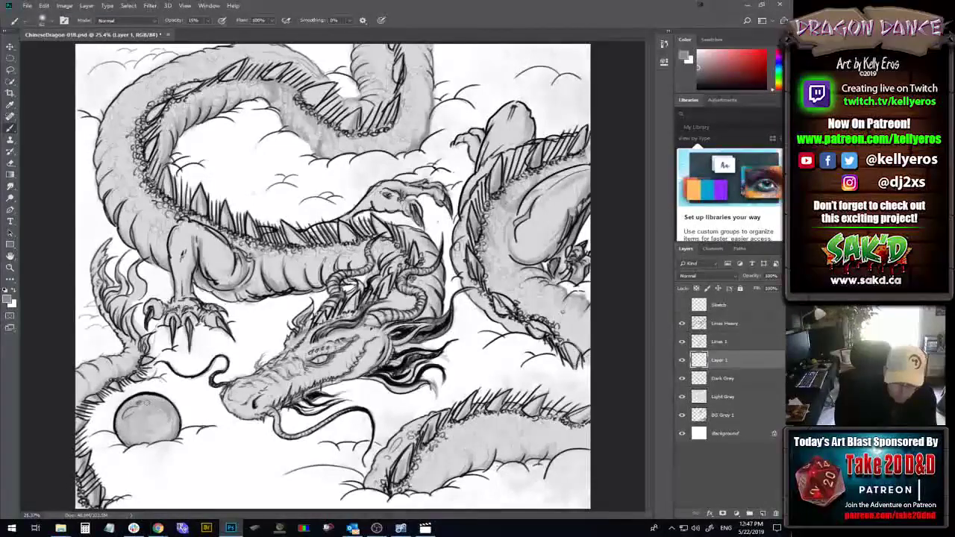
drag(175, 430, 161, 440)
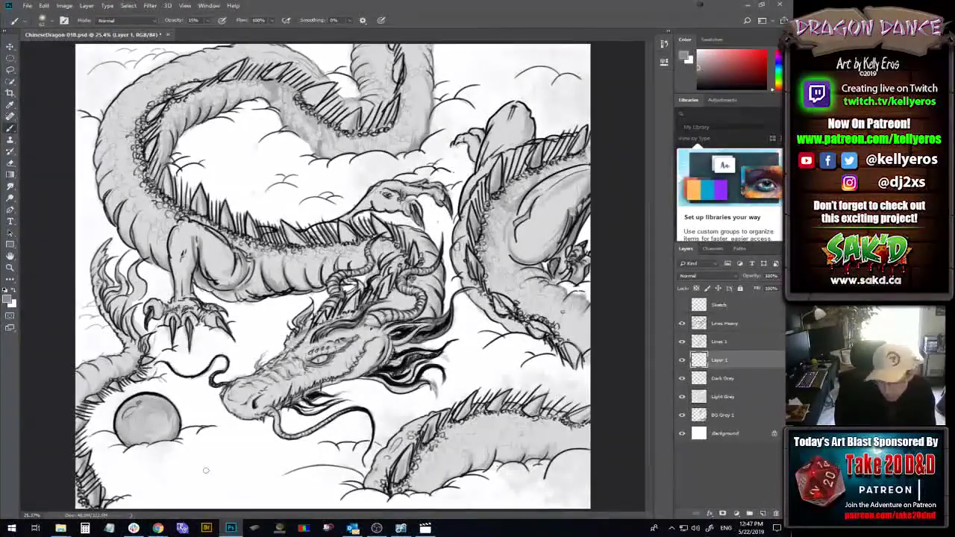
- Give the orb's new paint layer a Color Overlay in pale yellow-green f6fbdd
double_click(764, 362)
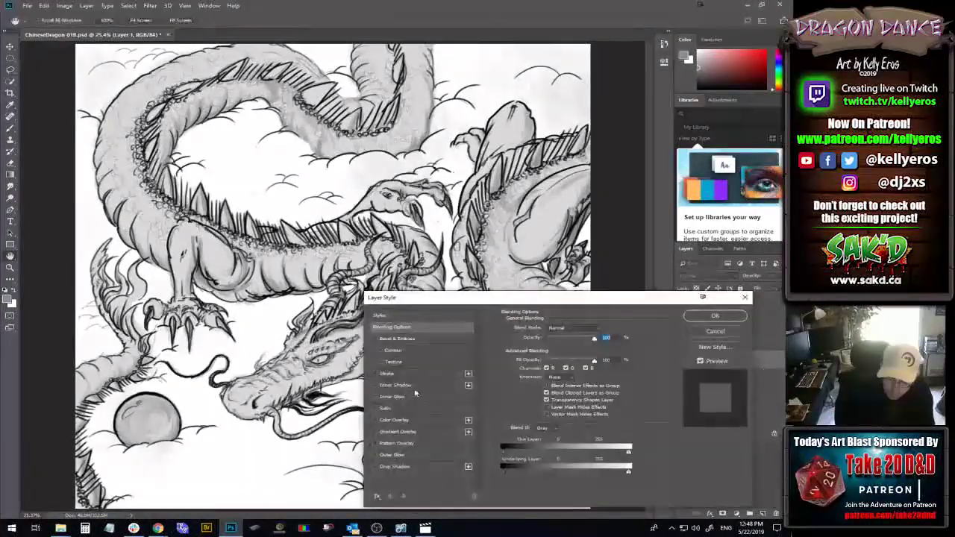
click(422, 419)
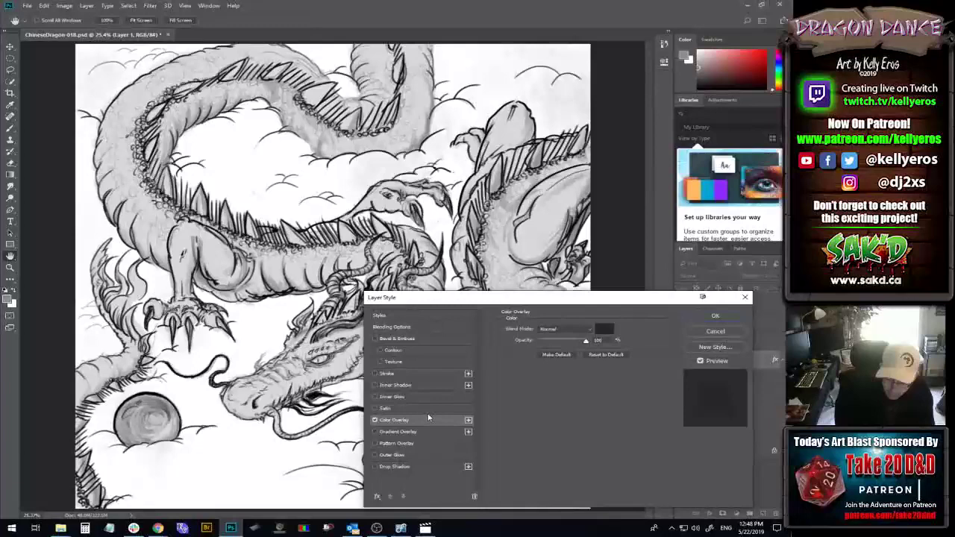
click(601, 332)
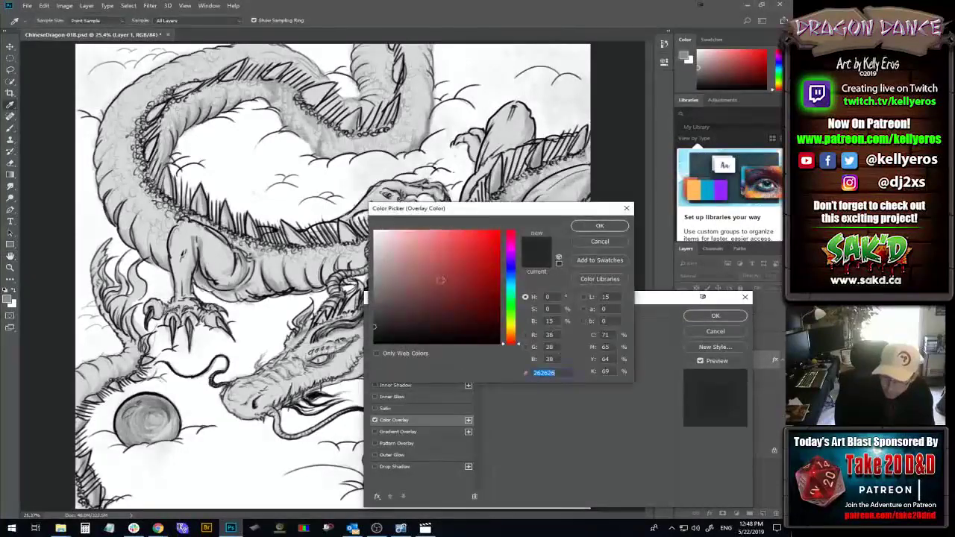
click(515, 327)
drag(516, 328, 514, 321)
click(391, 233)
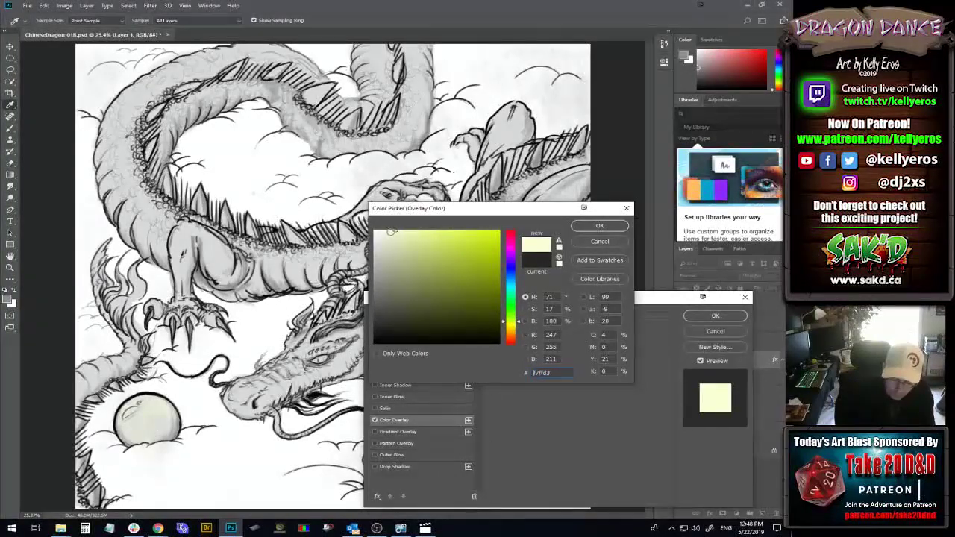
click(382, 226)
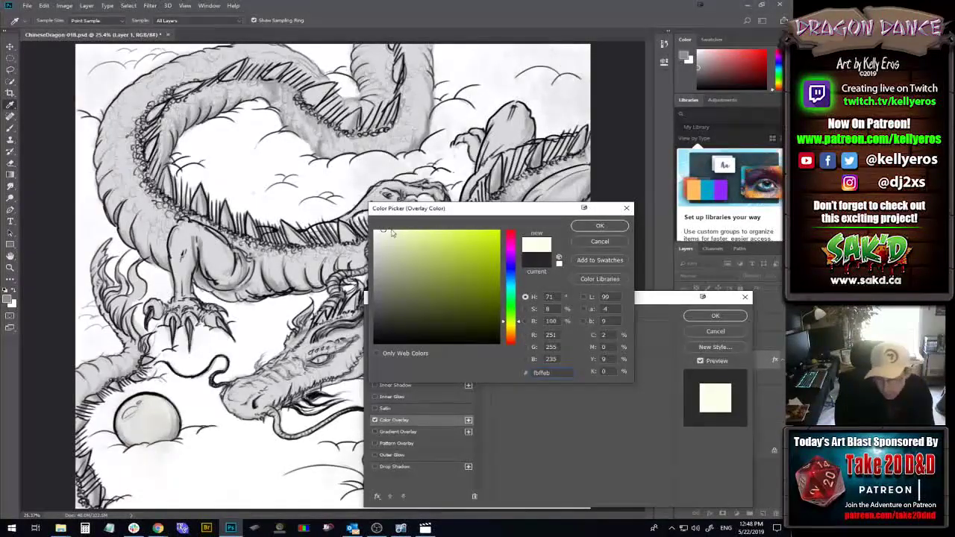
click(389, 232)
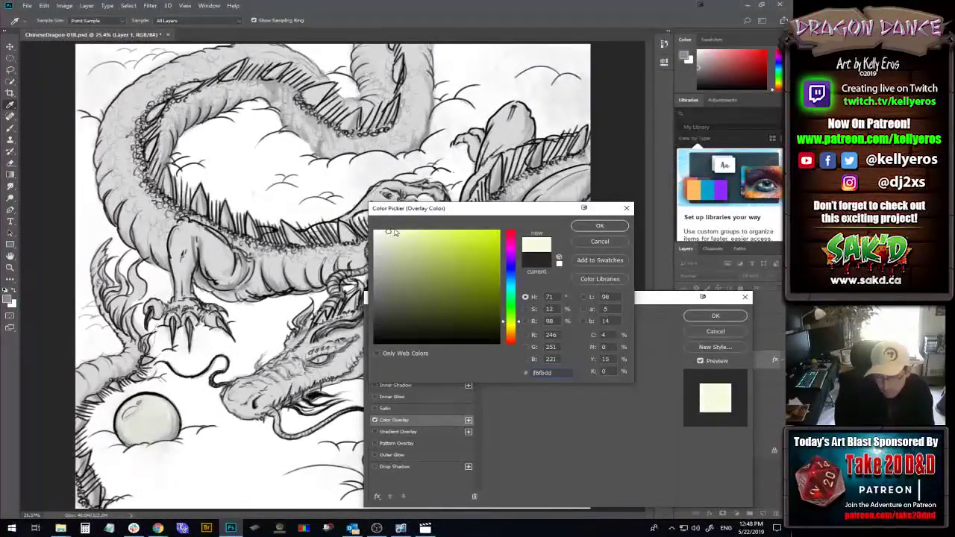
click(599, 225)
click(715, 316)
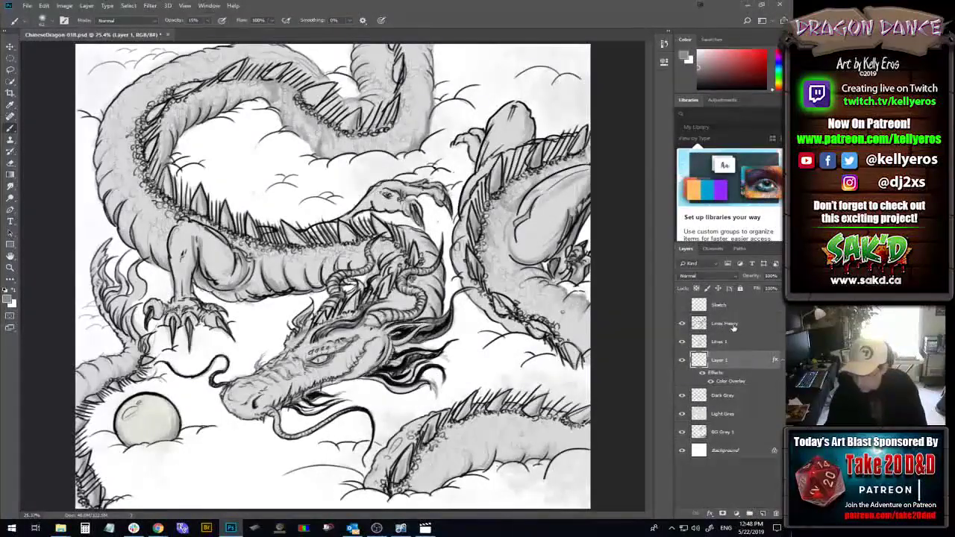
- Lasso the orb's outline on the Lines Heavy layer, check it against Lines 1, and copy it to a new layer
click(740, 326)
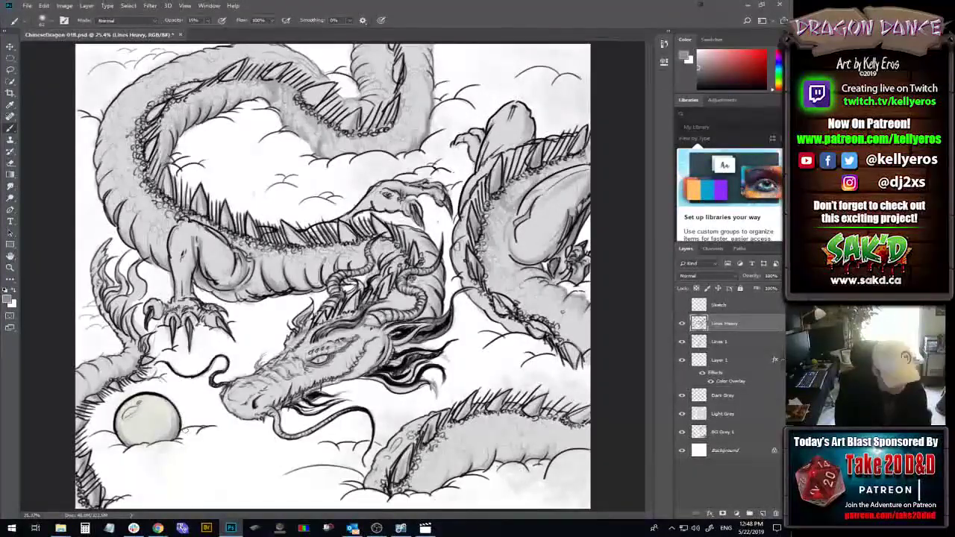
key(l)
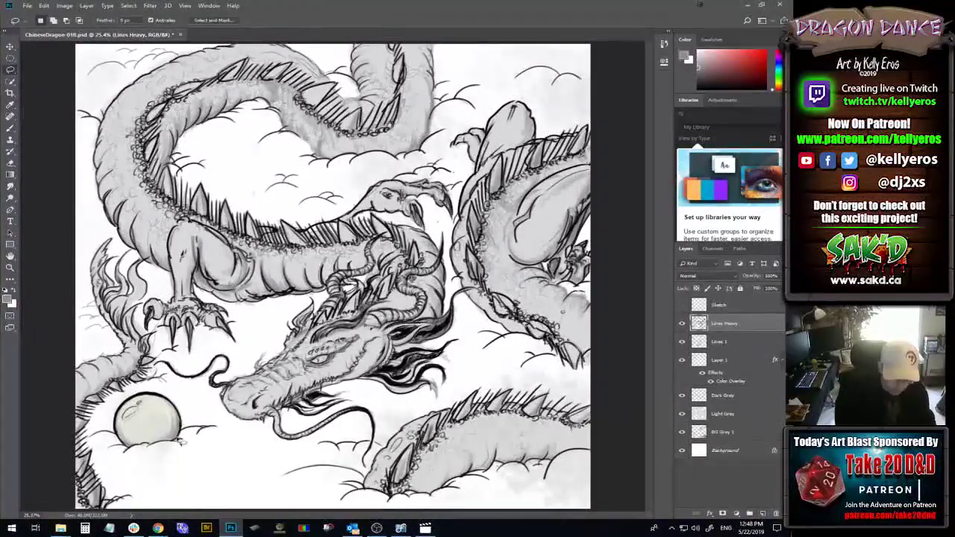
mouse_move(186, 409)
mouse_down()
mouse_move(137, 393)
mouse_move(112, 415)
mouse_move(116, 445)
mouse_move(134, 452)
mouse_move(132, 443)
mouse_move(179, 423)
mouse_up()
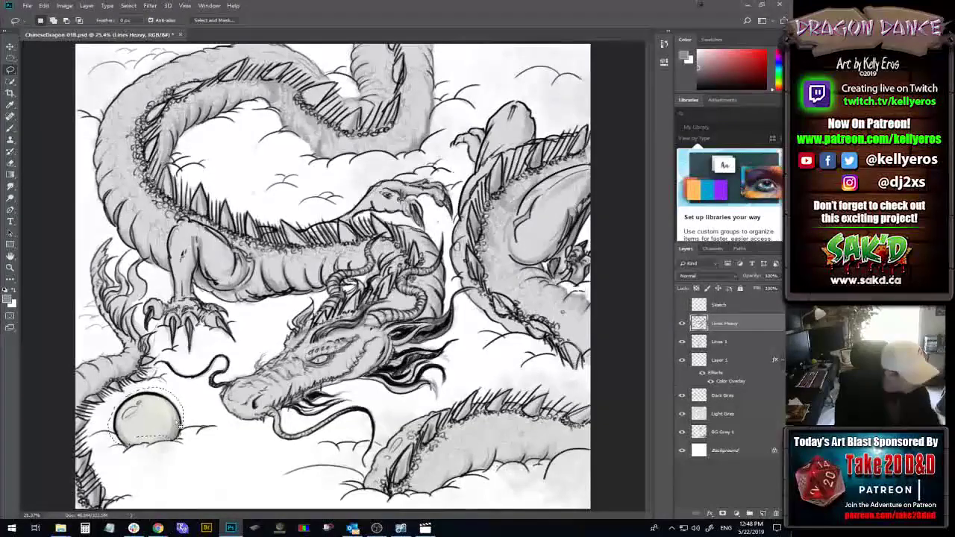
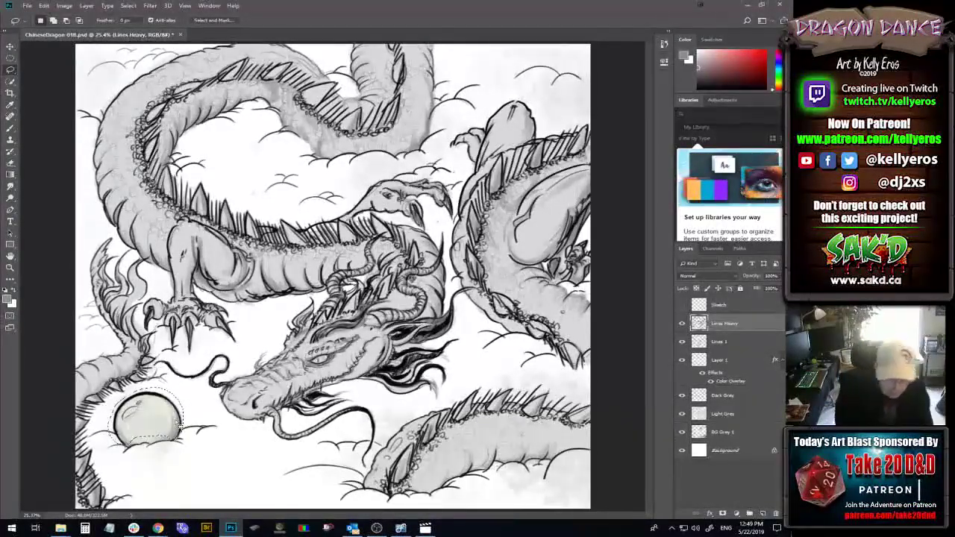
click(681, 342)
click(681, 342)
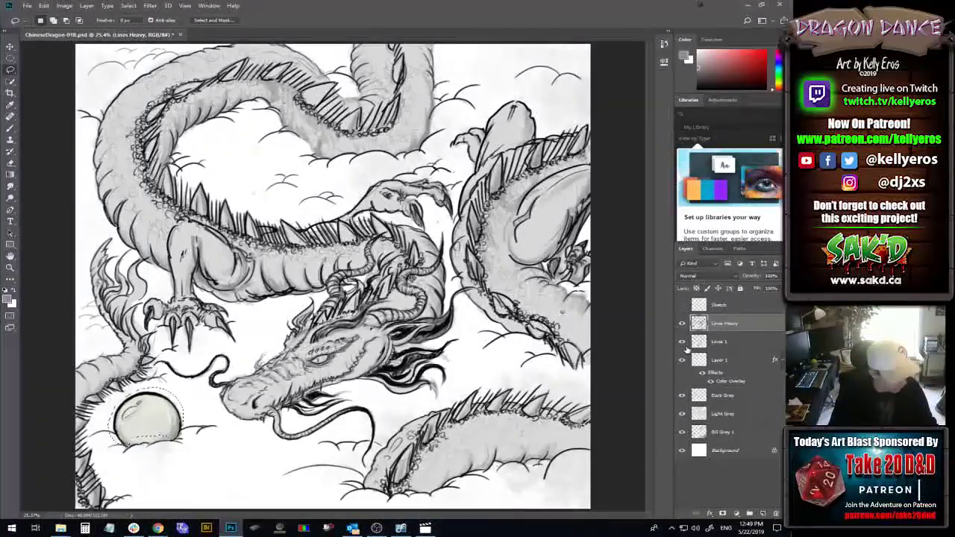
key(ctrl+d)
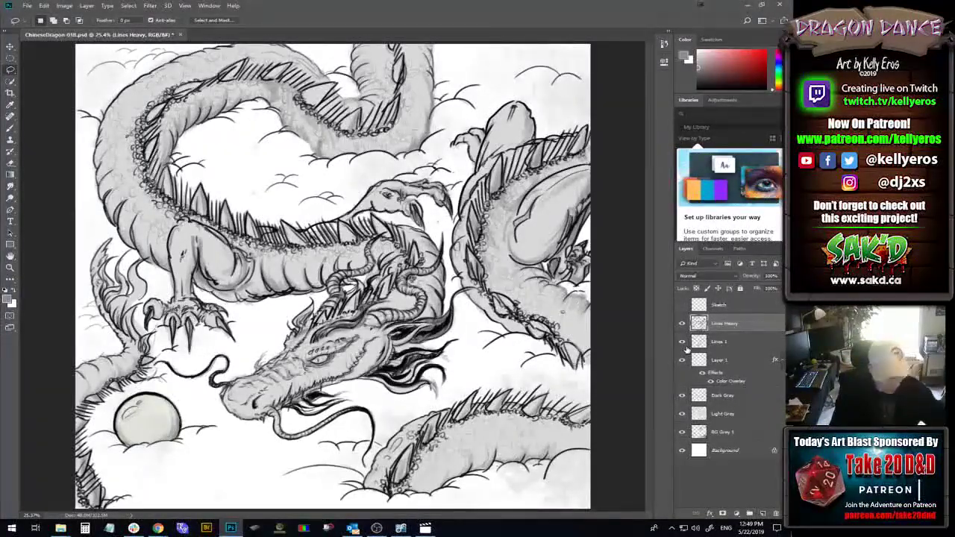
key(ctrl+shift+alt+n)
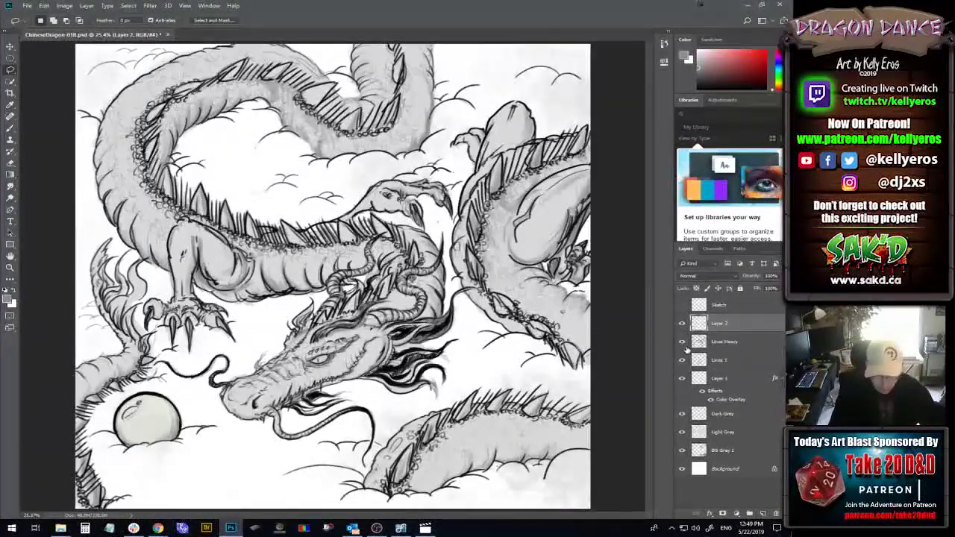
- Give the copied orb outline layer a Color Overlay in bright blue 00baff
double_click(749, 322)
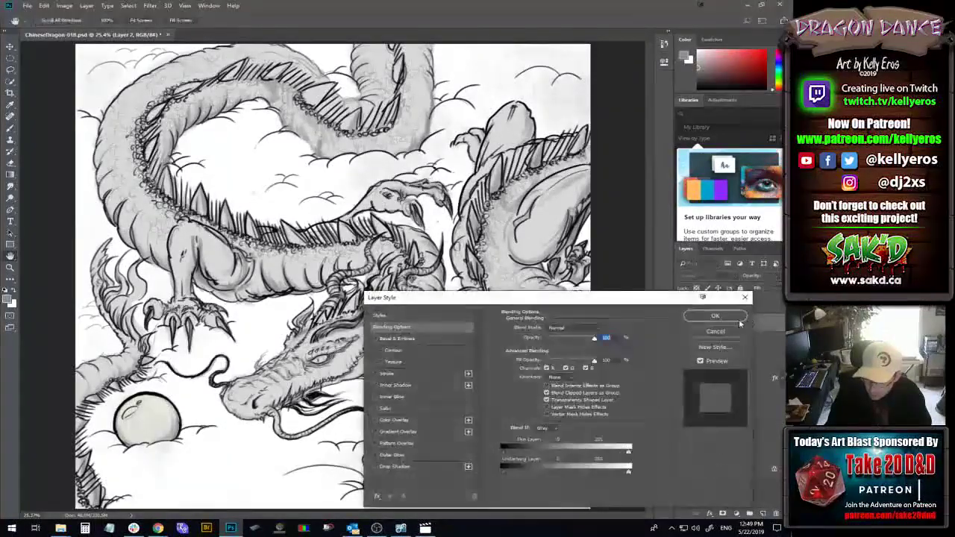
click(409, 420)
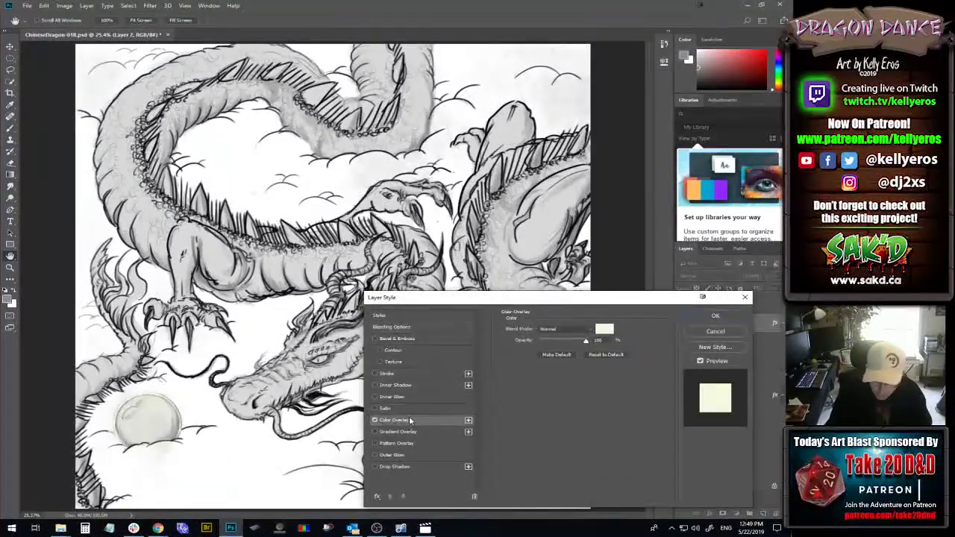
click(604, 329)
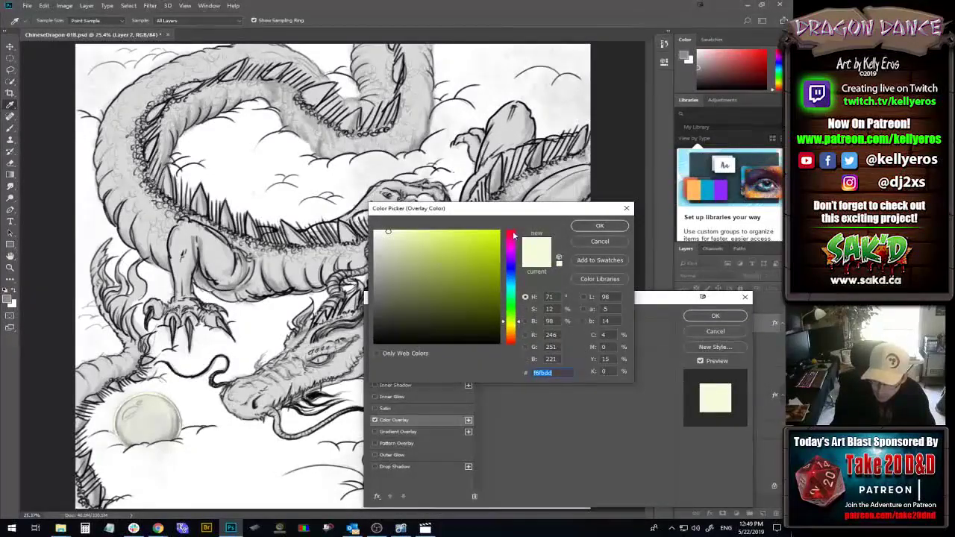
text(00d2ff)
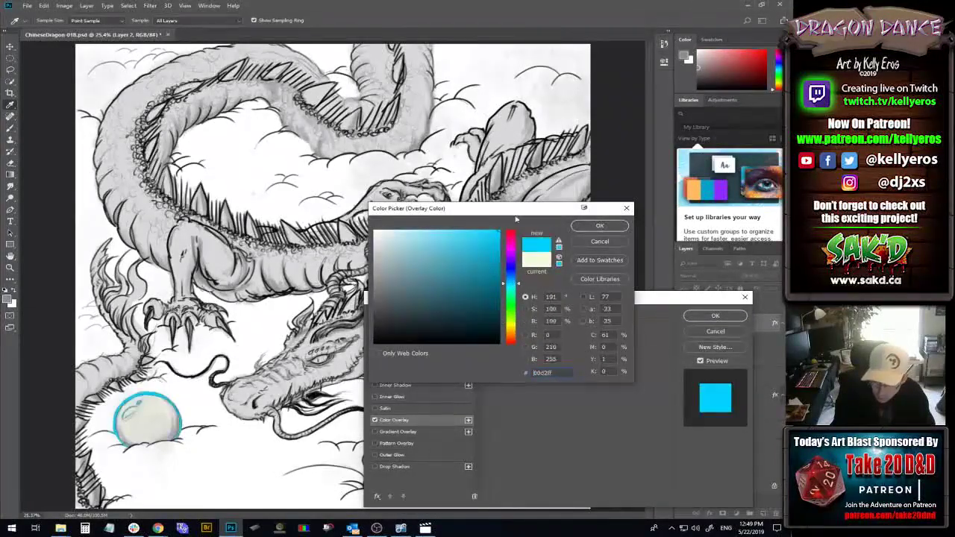
click(512, 272)
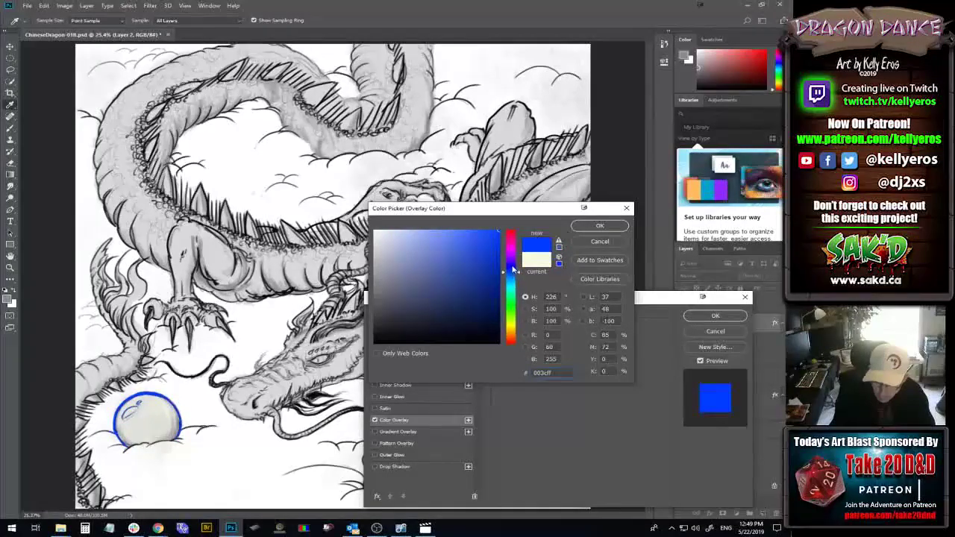
drag(516, 281, 514, 279)
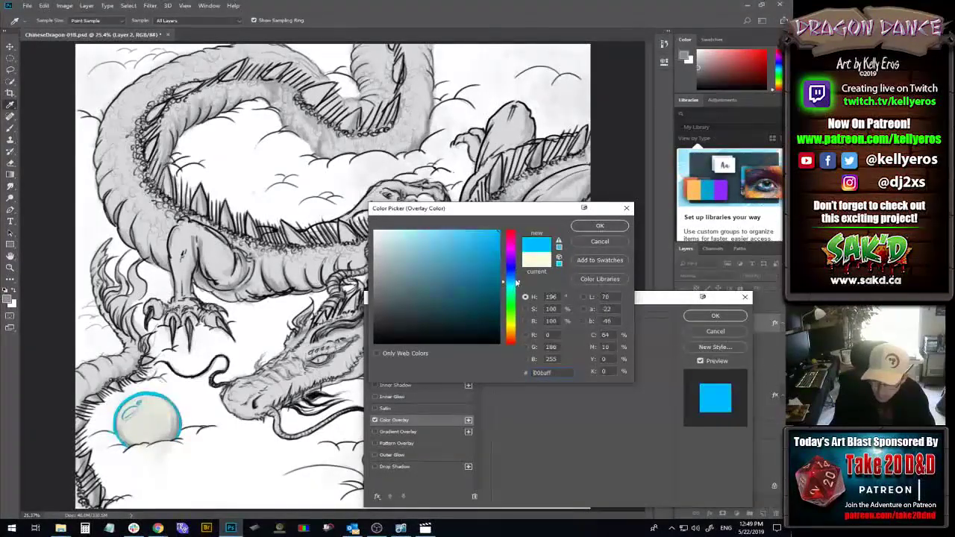
click(594, 226)
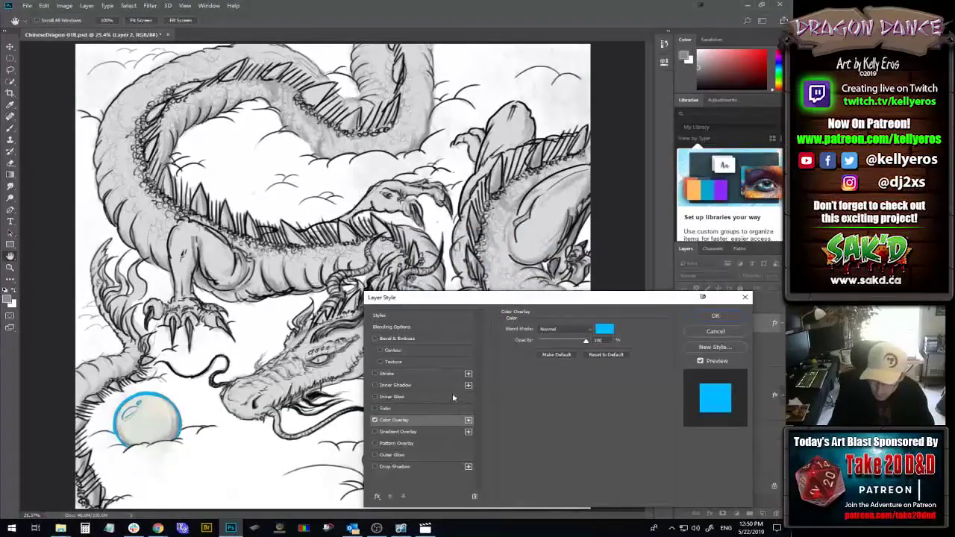
- Try a lower opacity for the orb outline's blue Color Overlay, and restore it to full opacity
click(552, 340)
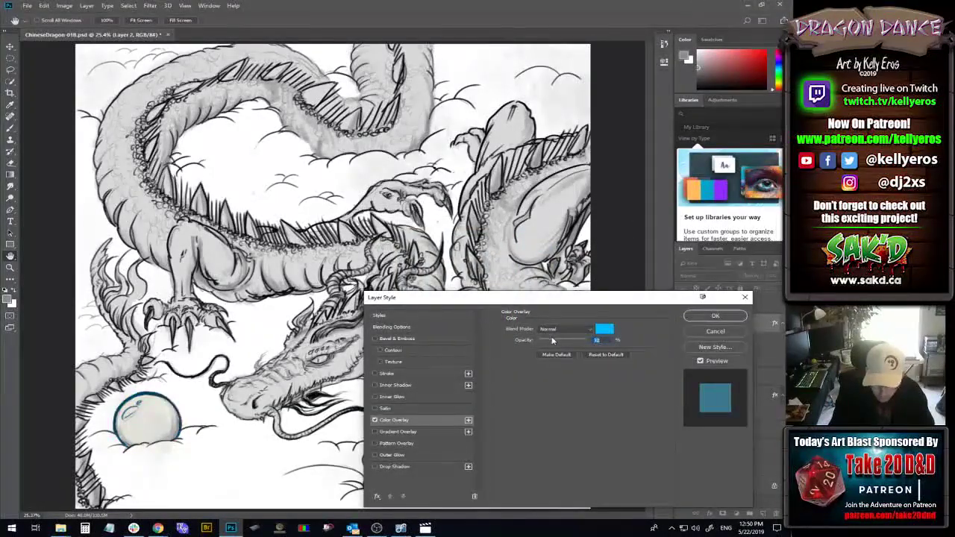
drag(552, 340, 550, 340)
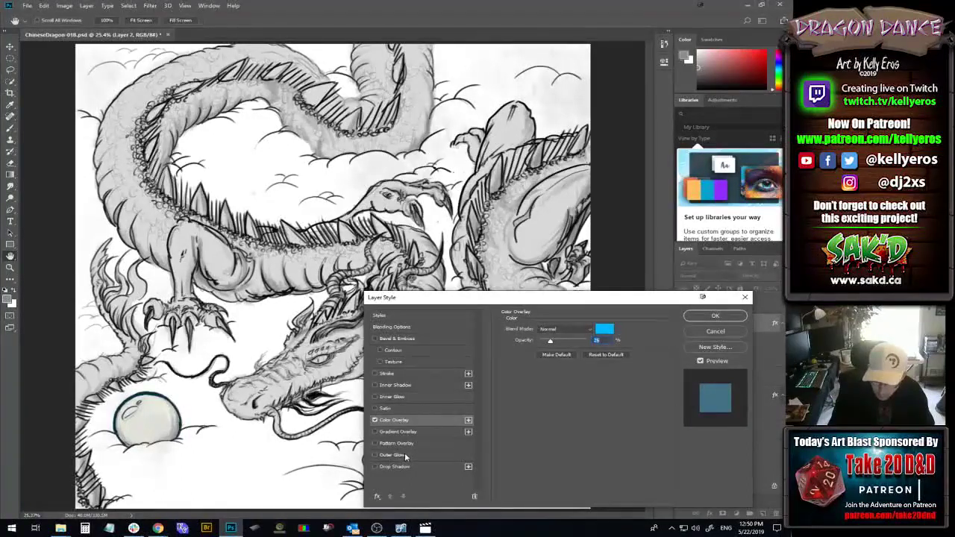
drag(556, 342, 588, 340)
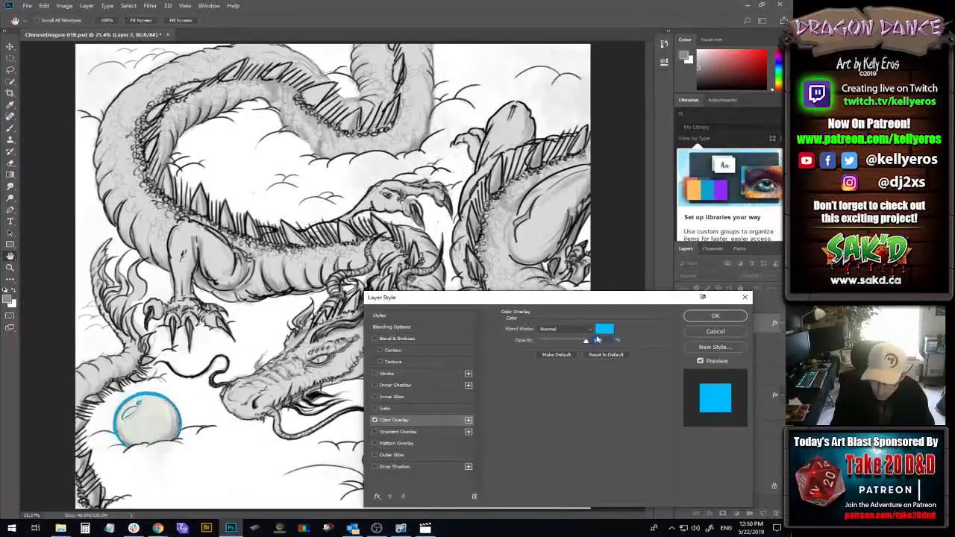
- Add a white Stroke to the orb outline layer, positioned outside with a size of 1 px
click(391, 374)
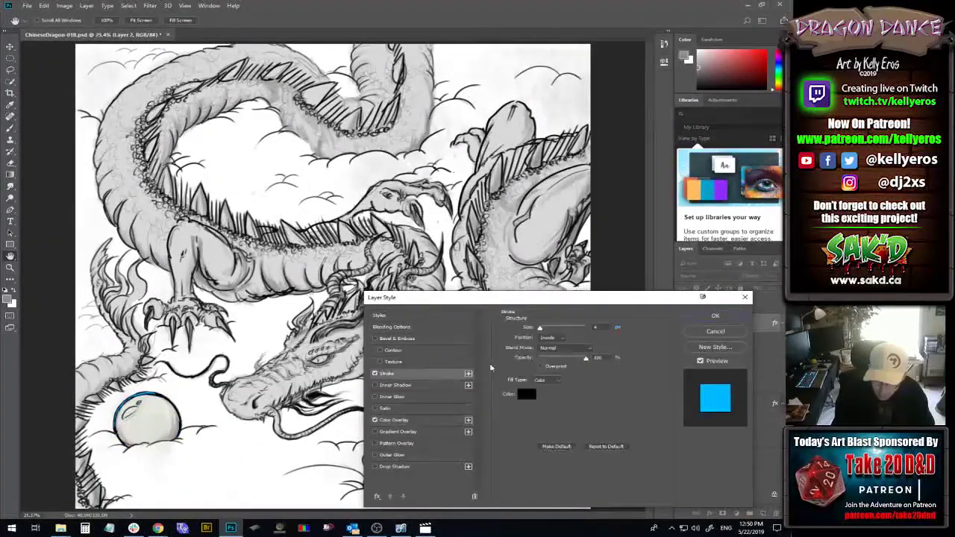
click(526, 394)
click(386, 235)
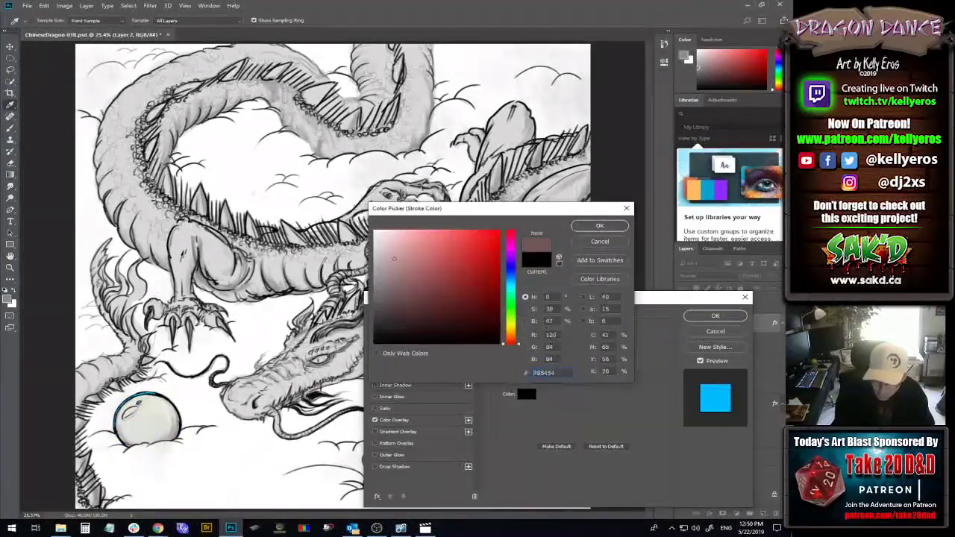
click(599, 225)
click(552, 338)
click(553, 347)
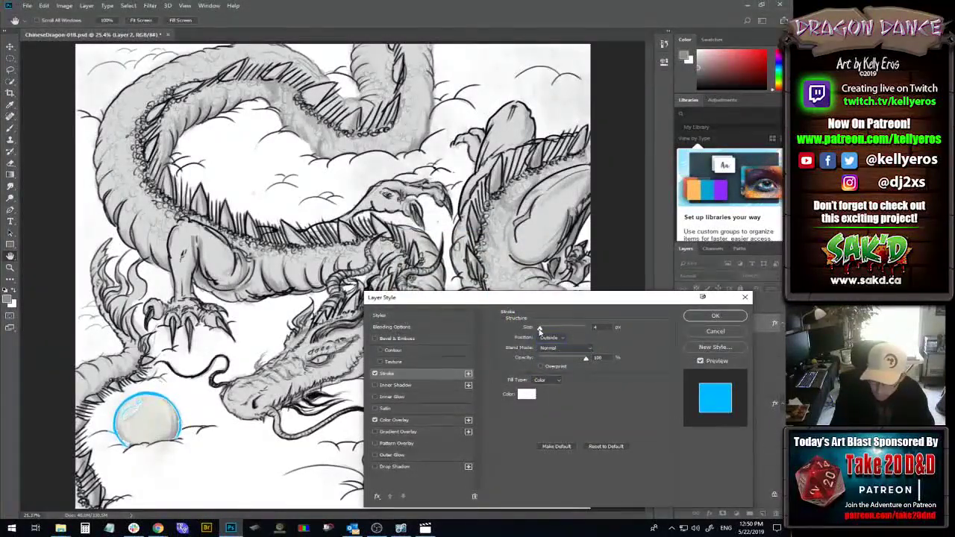
drag(540, 328, 537, 328)
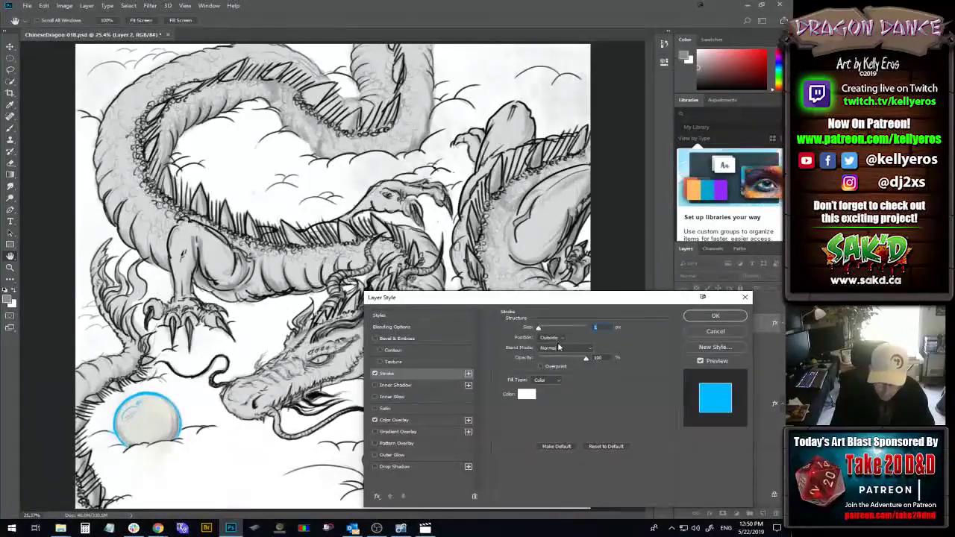
- Add a red Outer Glow in Multiply mode to the orb outline layer, and hide its effects and the layer
click(402, 455)
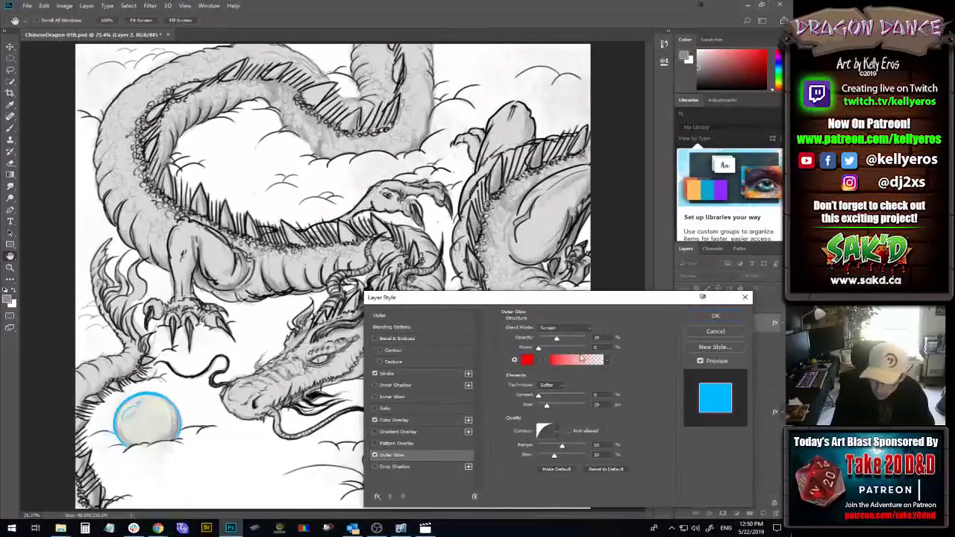
click(571, 328)
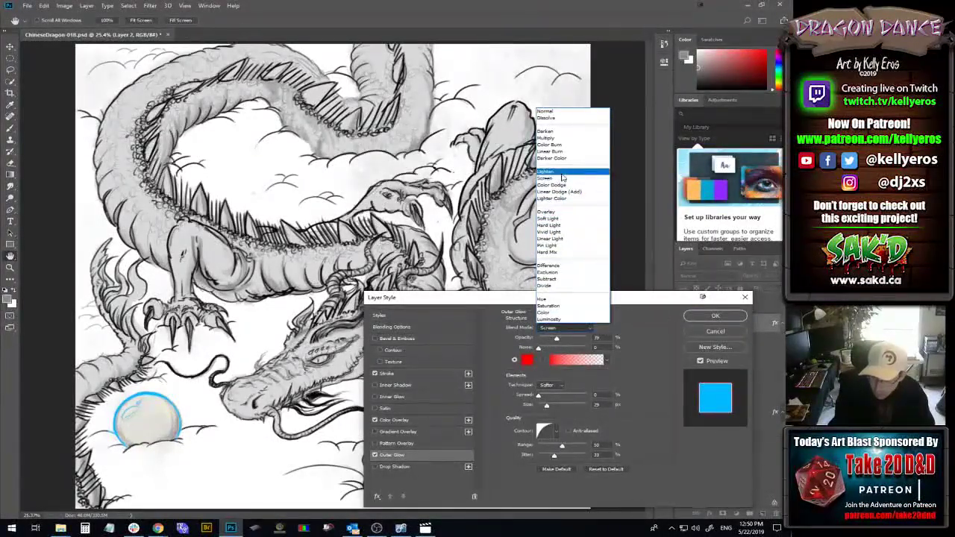
click(559, 139)
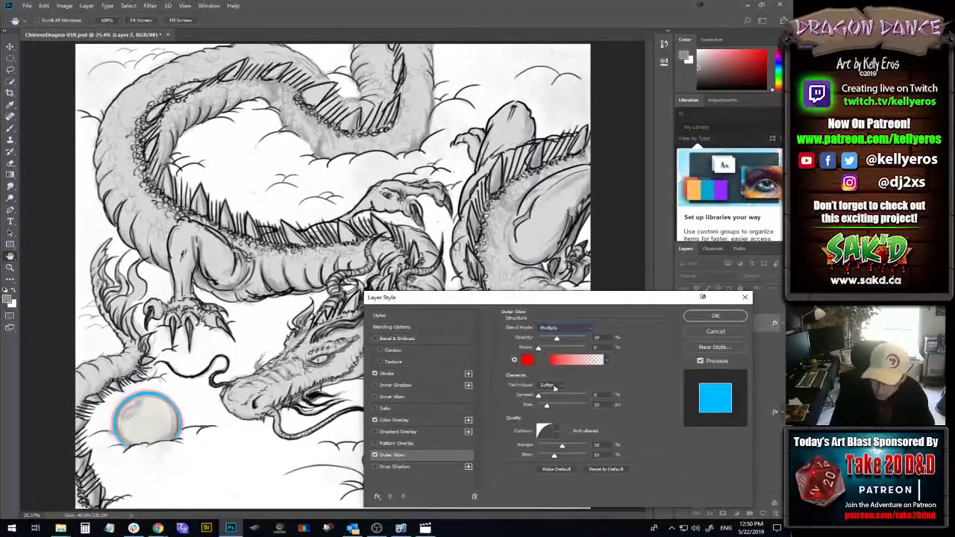
click(712, 317)
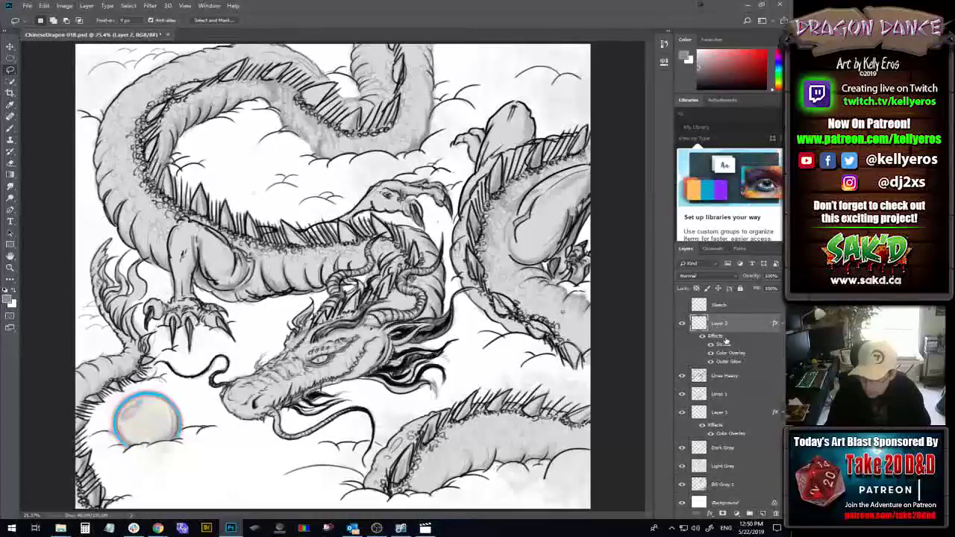
click(702, 337)
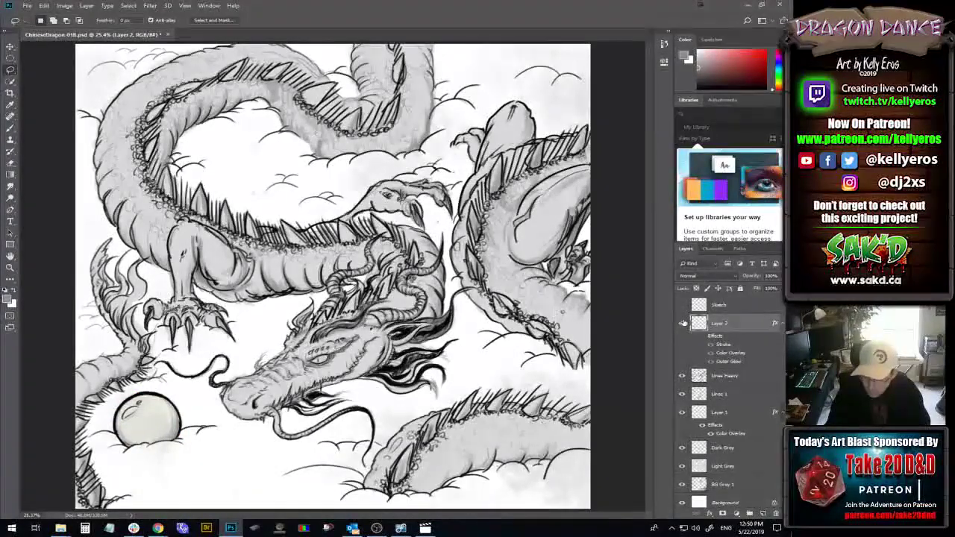
click(681, 323)
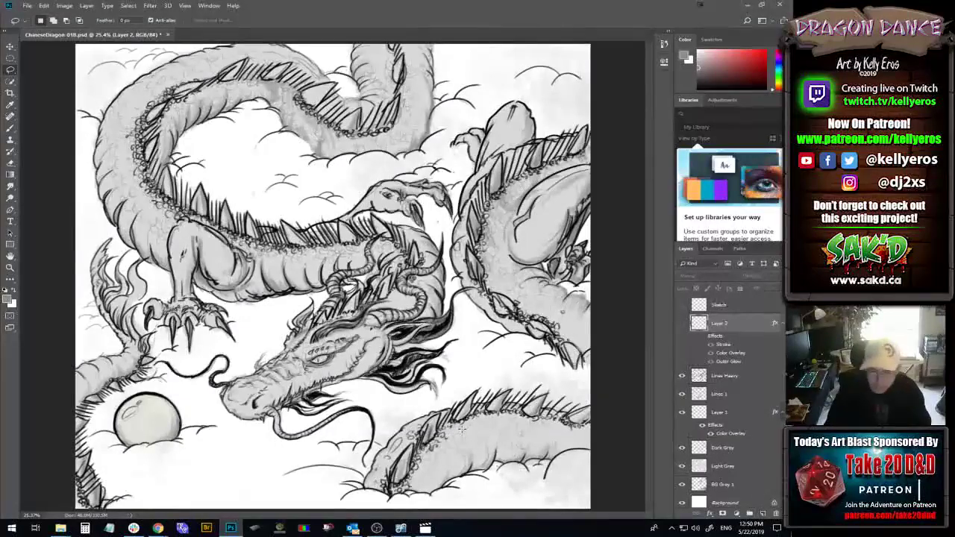
- Set up a black 10 px Soft Round Pressure Size brush at 100% opacity on the Lines Heavy layer
click(743, 376)
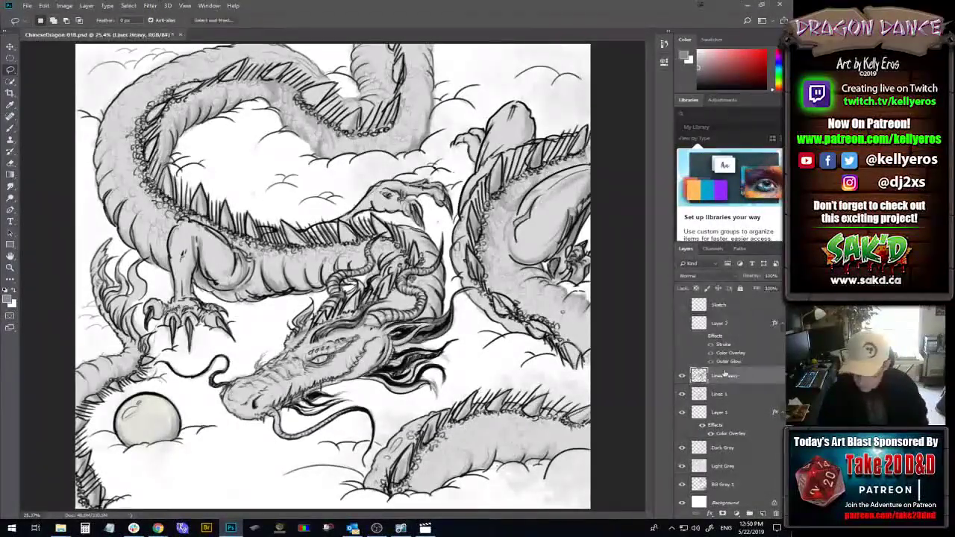
key(b)
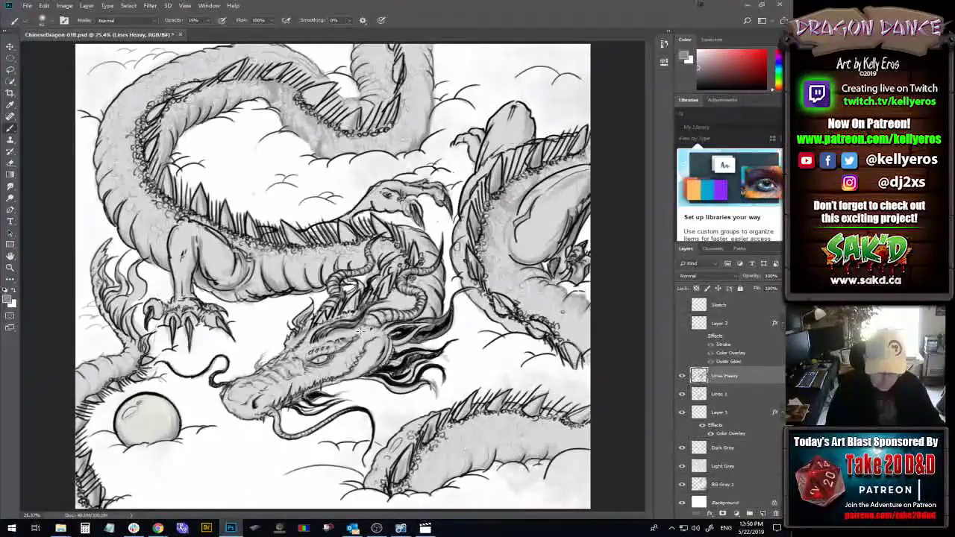
key(x)
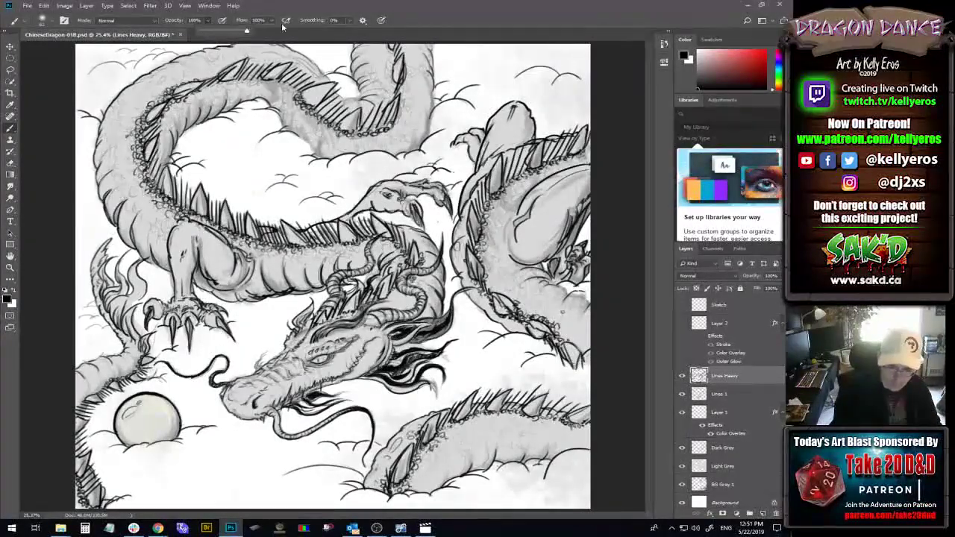
click(53, 21)
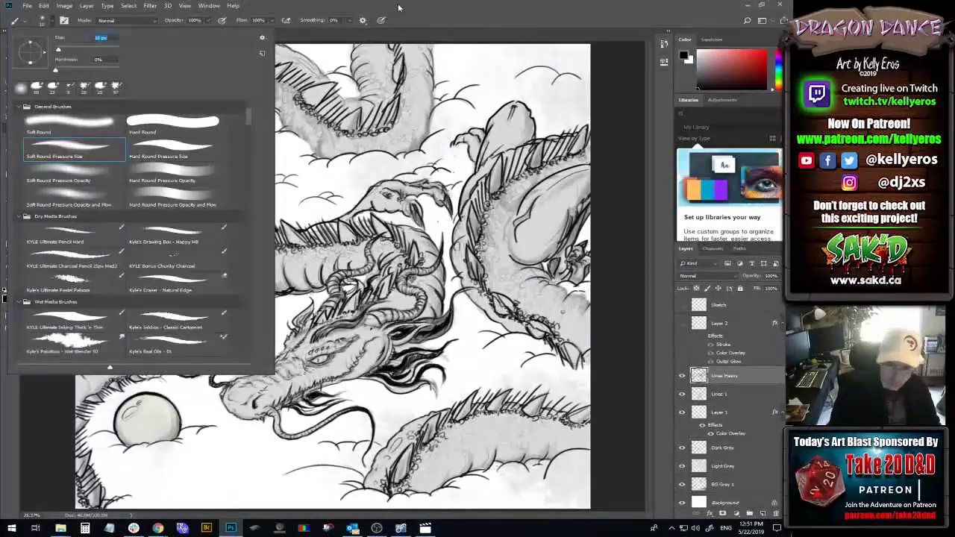
key(Return)
- Create a new layer above Lines Heavy and name it rED 1
ctrl+click(269, 258)
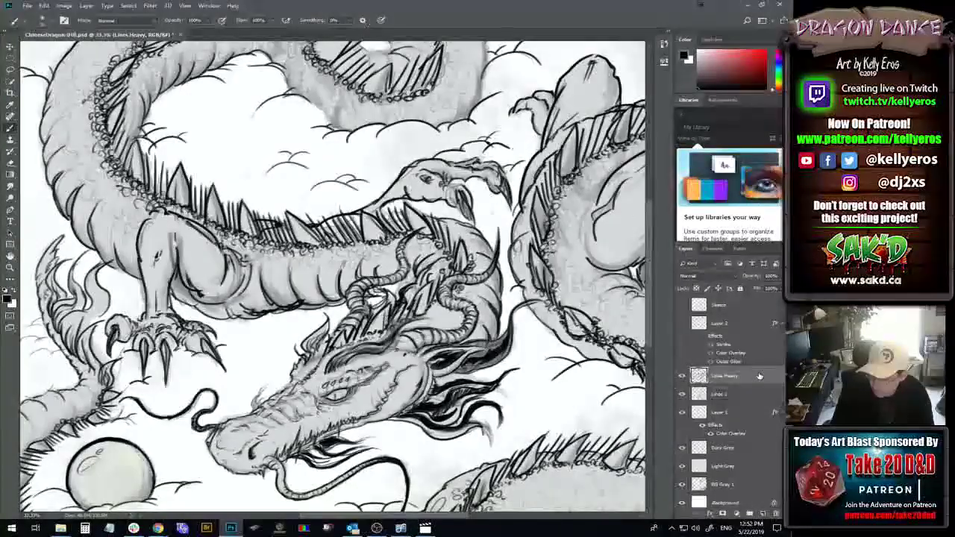
click(764, 514)
double_click(718, 375)
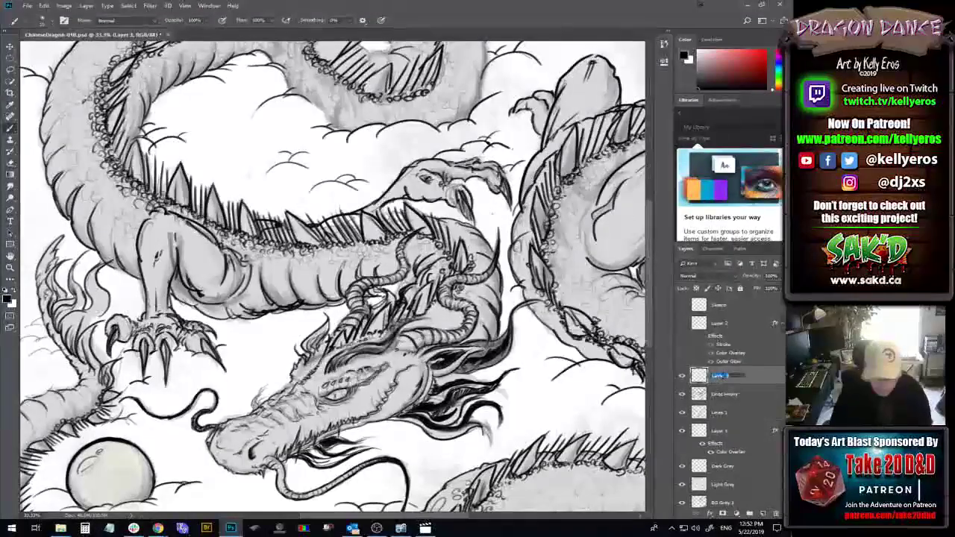
text(Eyes)
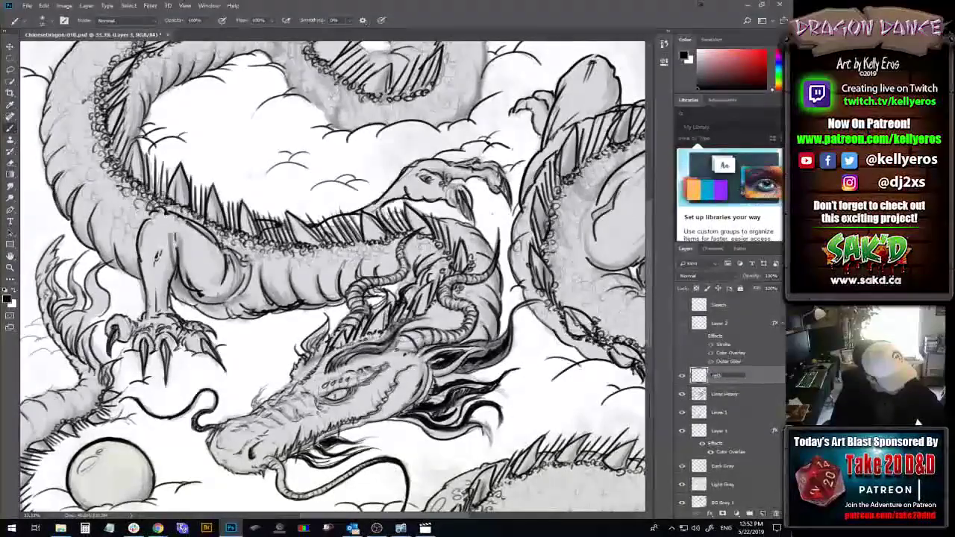
key(Return)
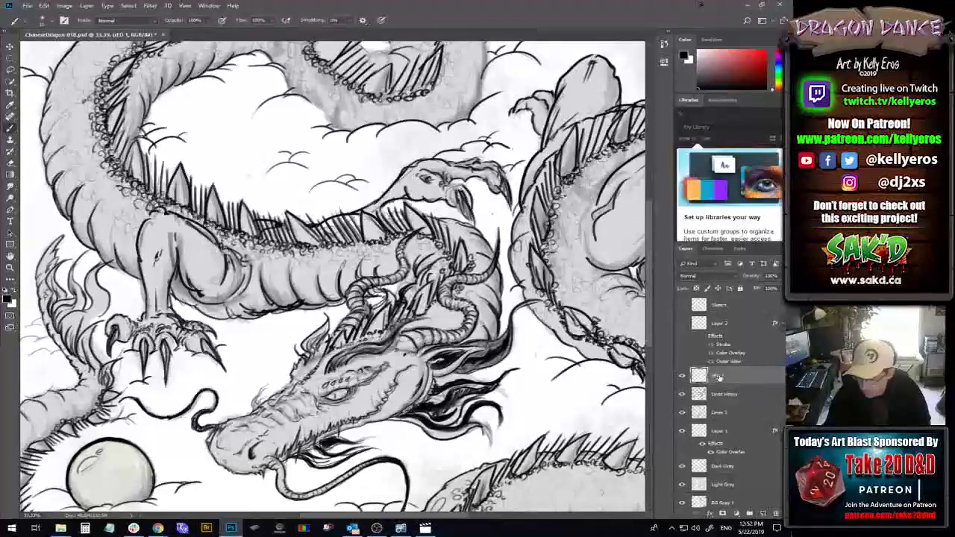
- Rename the selected layer above the Lines Heavy layer as "Green 1"
double_click(718, 377)
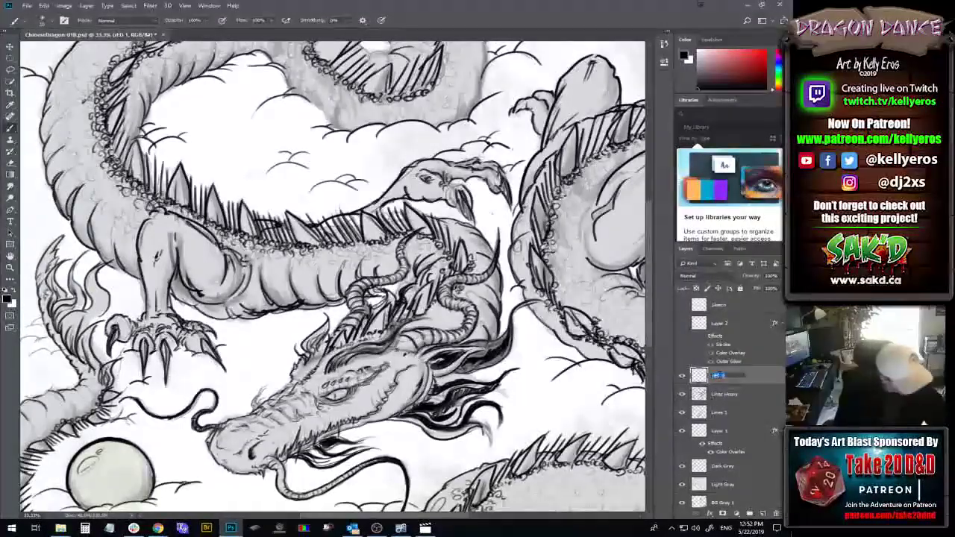
text(red)
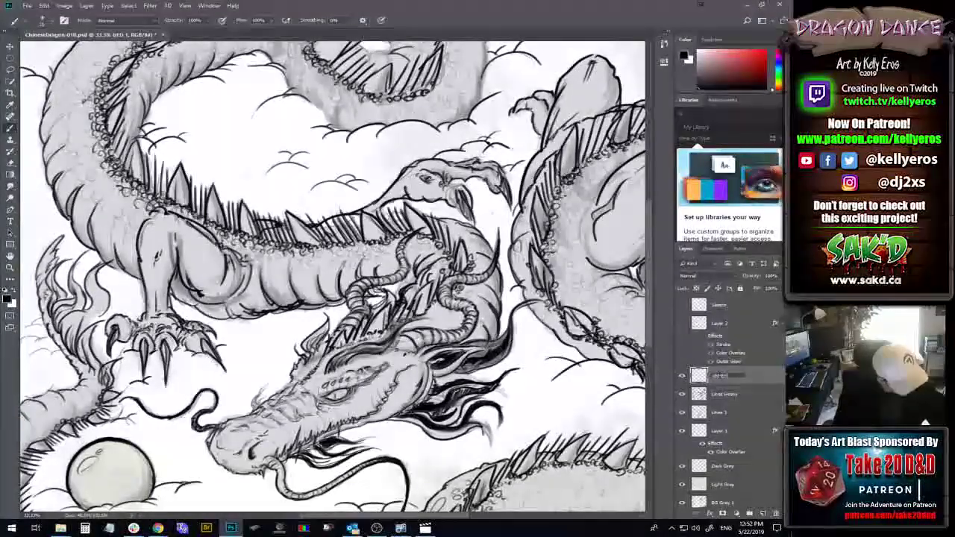
key(Return)
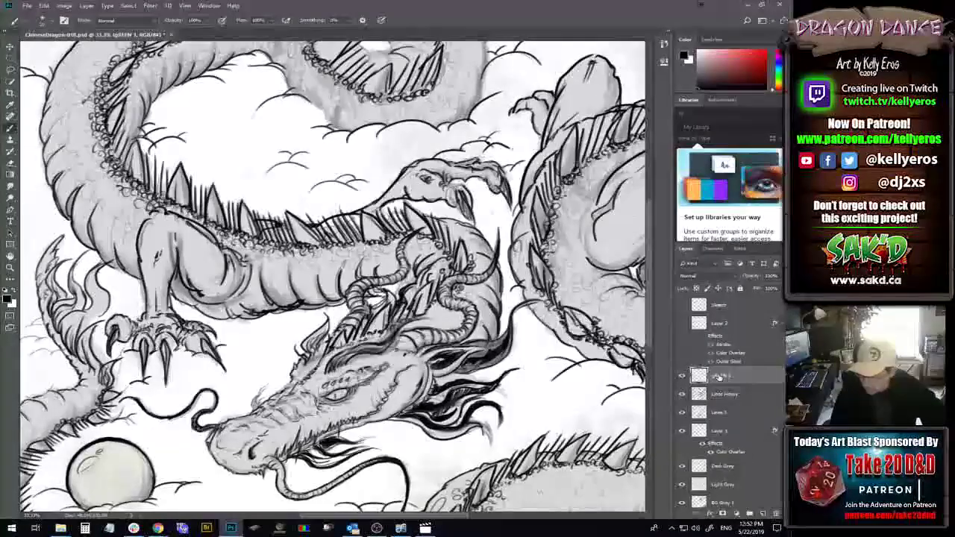
double_click(719, 377)
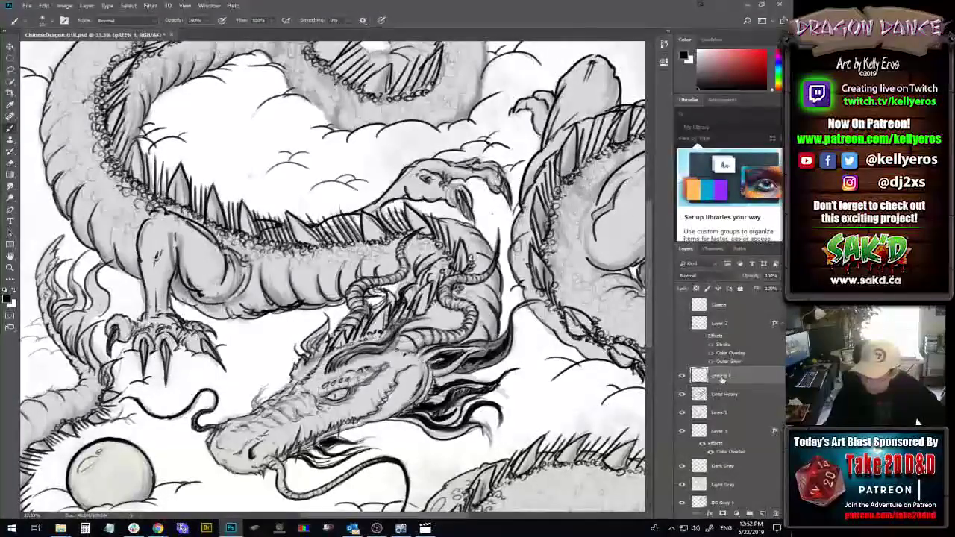
text(Shad)
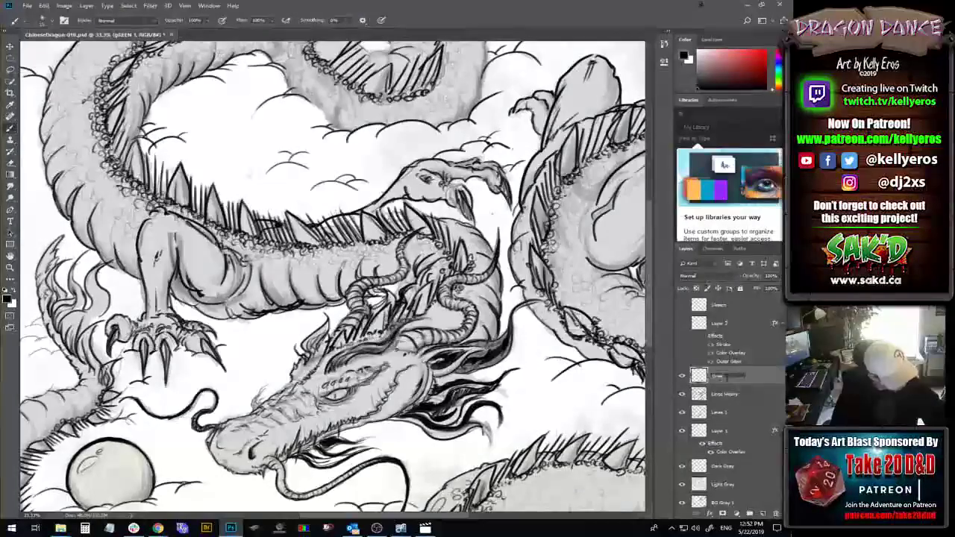
key(Return)
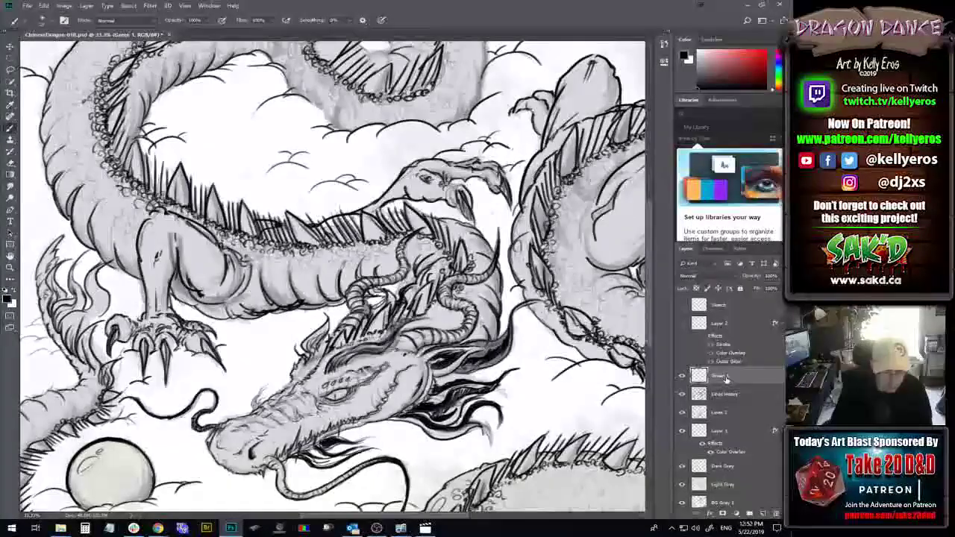
- Set the foreground colour to a dark green, hex 026107
click(8, 298)
click(510, 304)
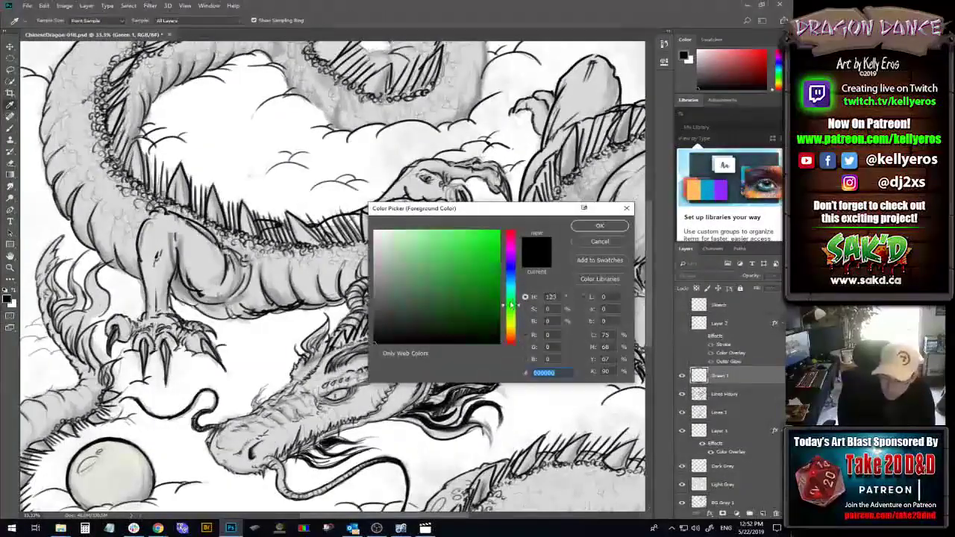
click(495, 304)
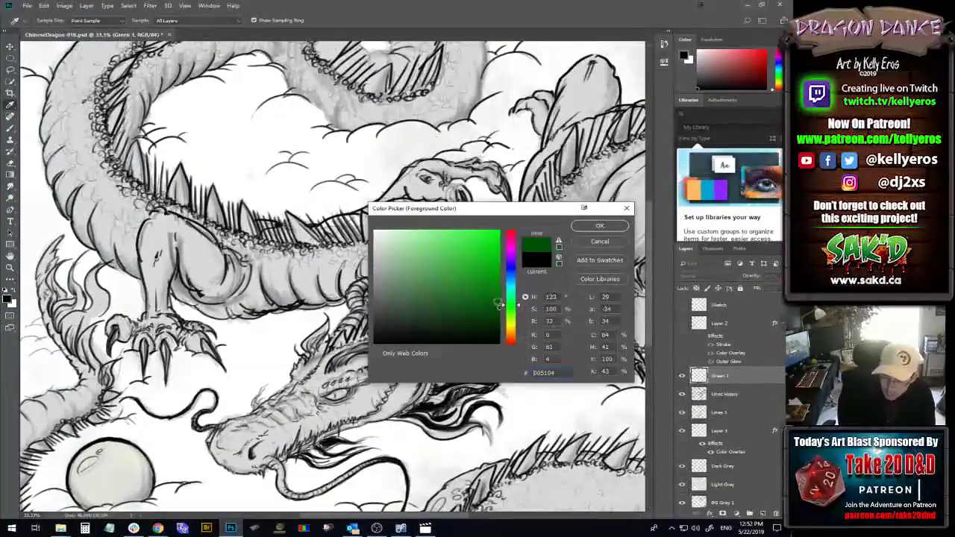
click(496, 299)
click(599, 226)
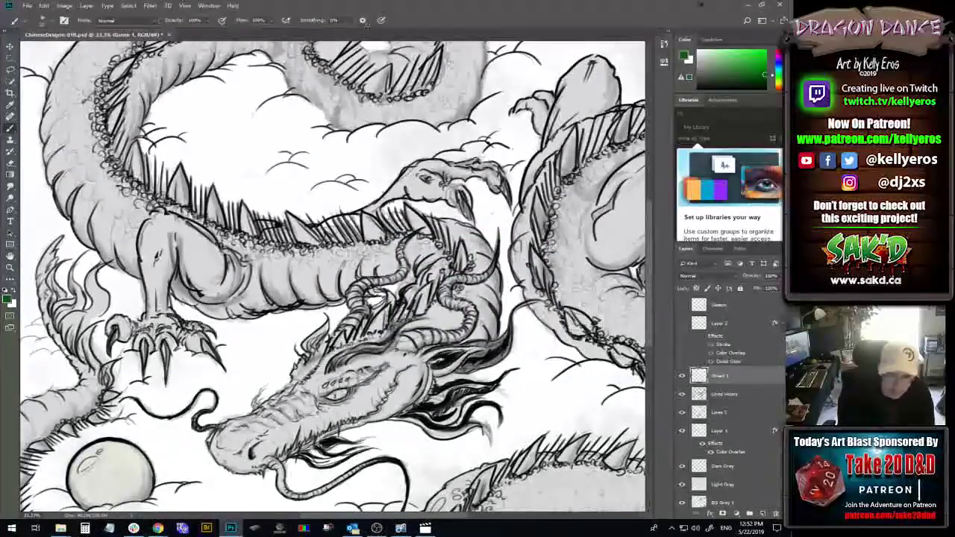
- Enlarge the Soft Round Pressure Size brush
click(46, 20)
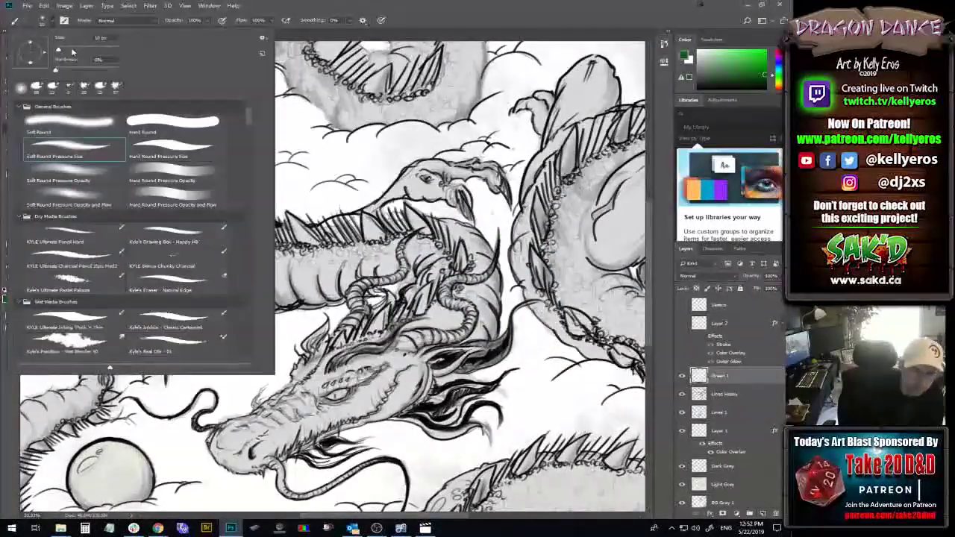
drag(72, 51, 67, 49)
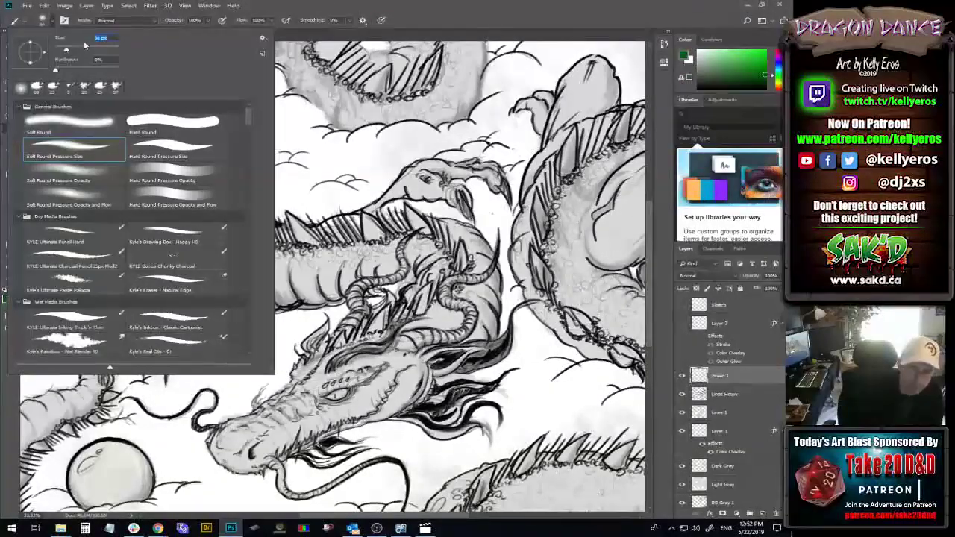
key(Return)
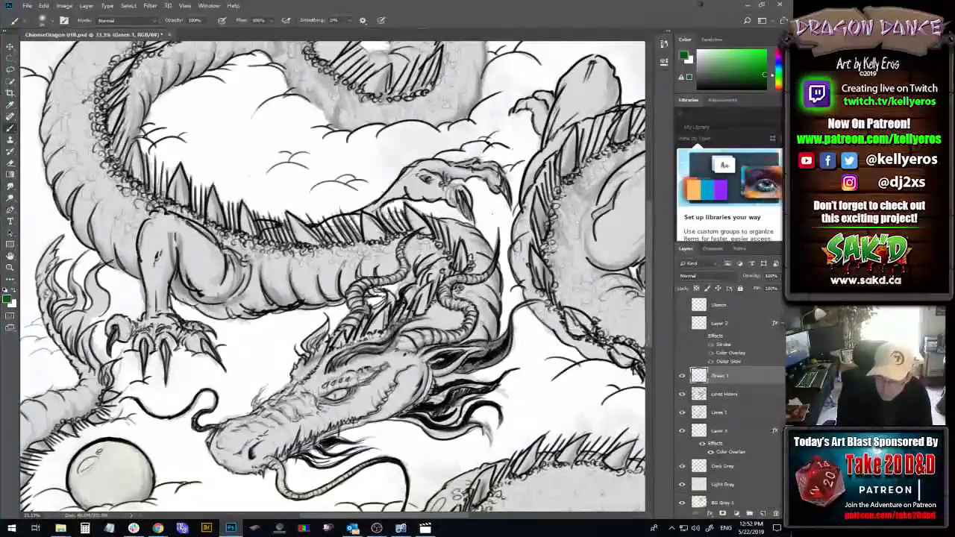
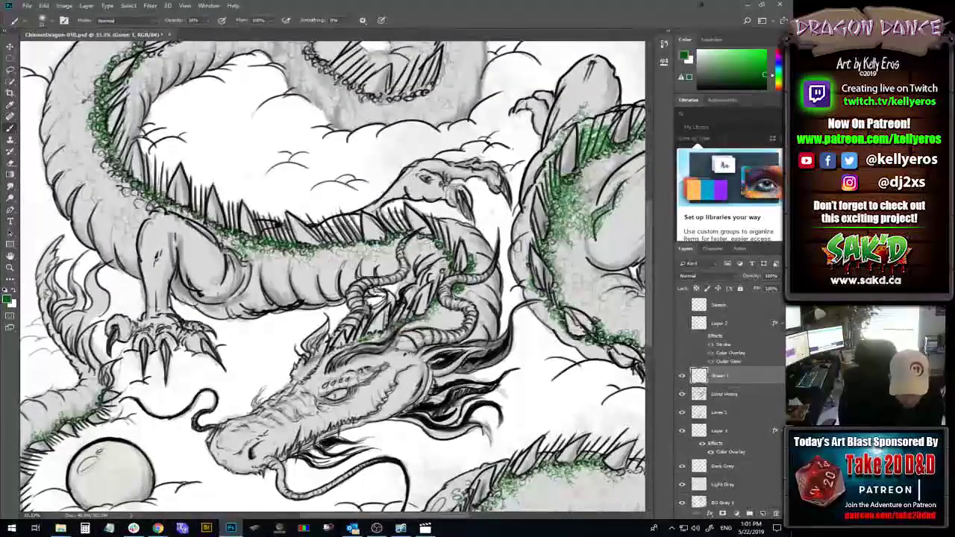
- Paint translucent green over the scales along the dragon's body and the top of its snout on the Green 1 layer, and save the document
drag(332, 276, 396, 235)
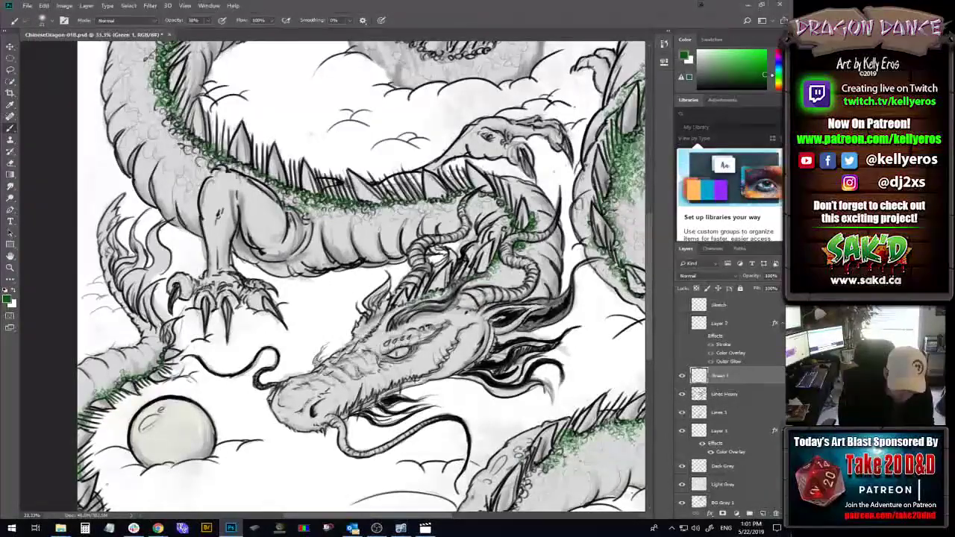
scroll(362, 276, down, 3)
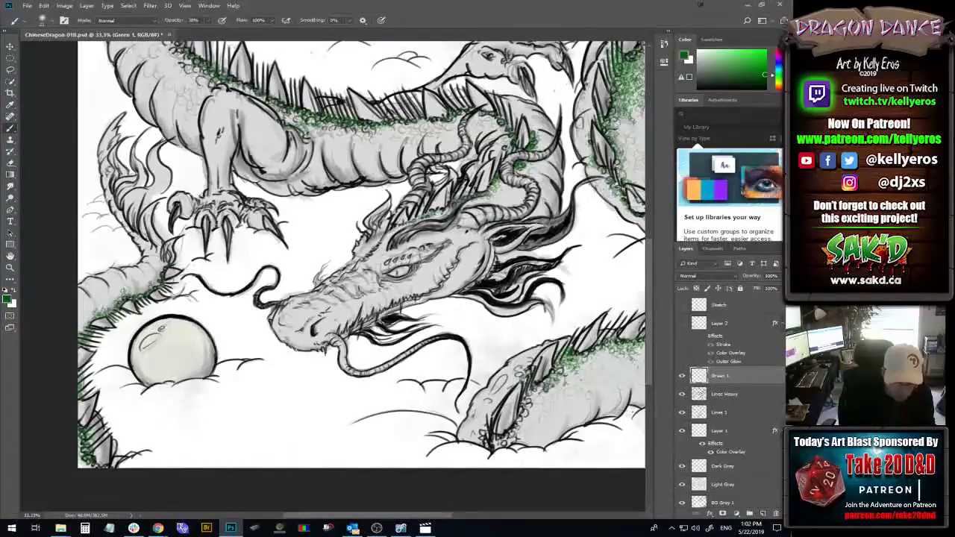
scroll(358, 254, up, 3)
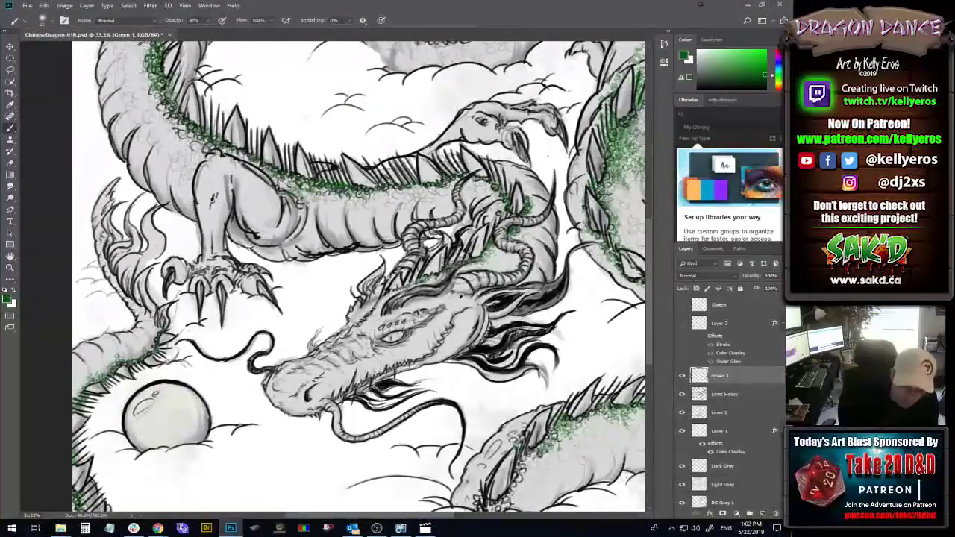
drag(166, 335, 160, 318)
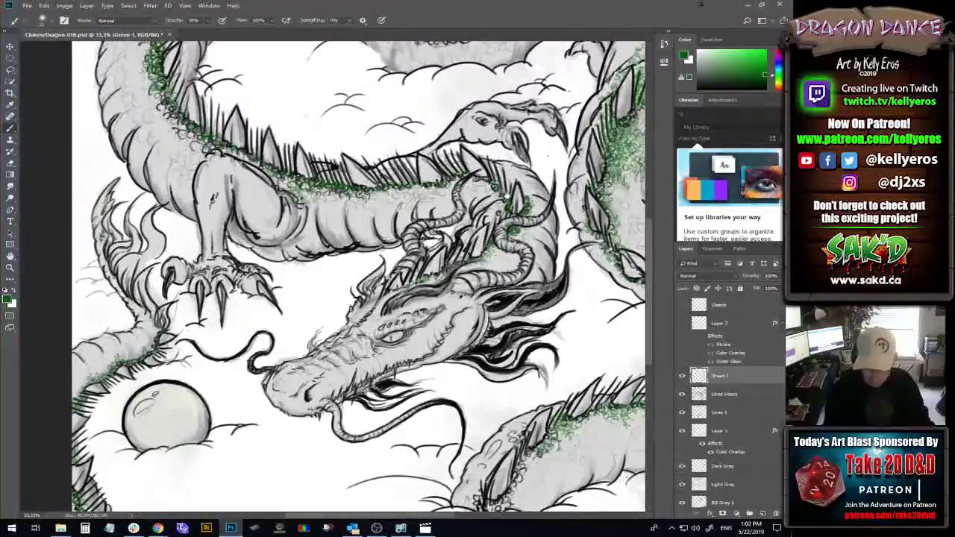
drag(358, 276, 334, 313)
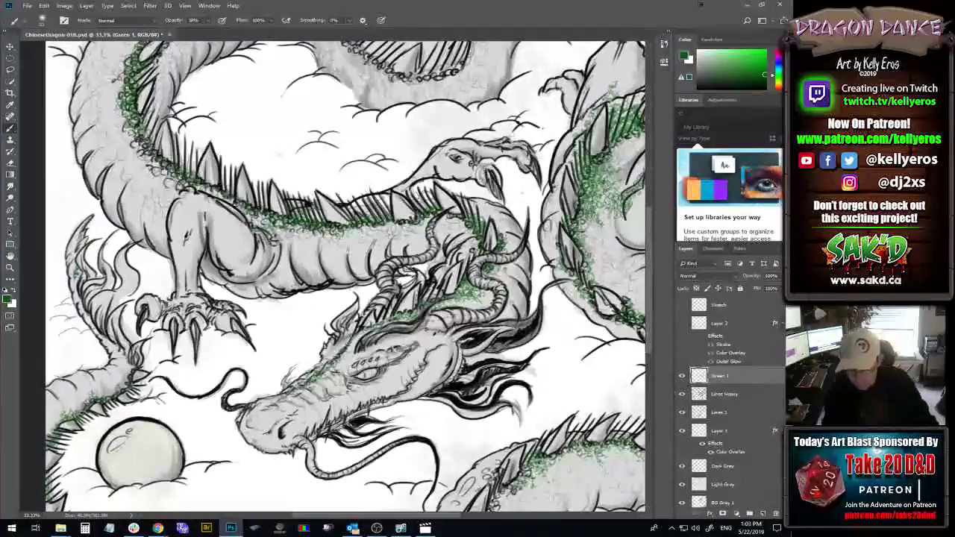
scroll(343, 276, up, 5)
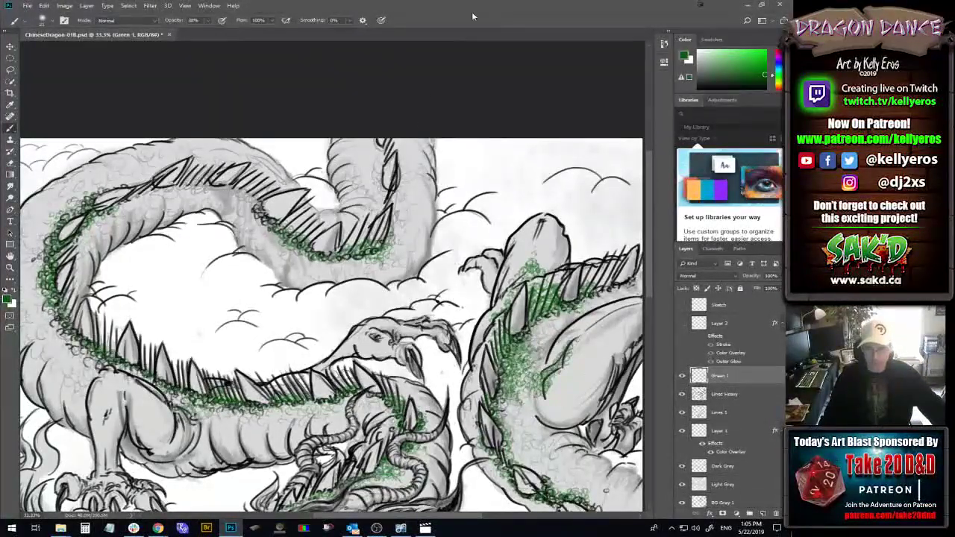
key(ctrl+s)
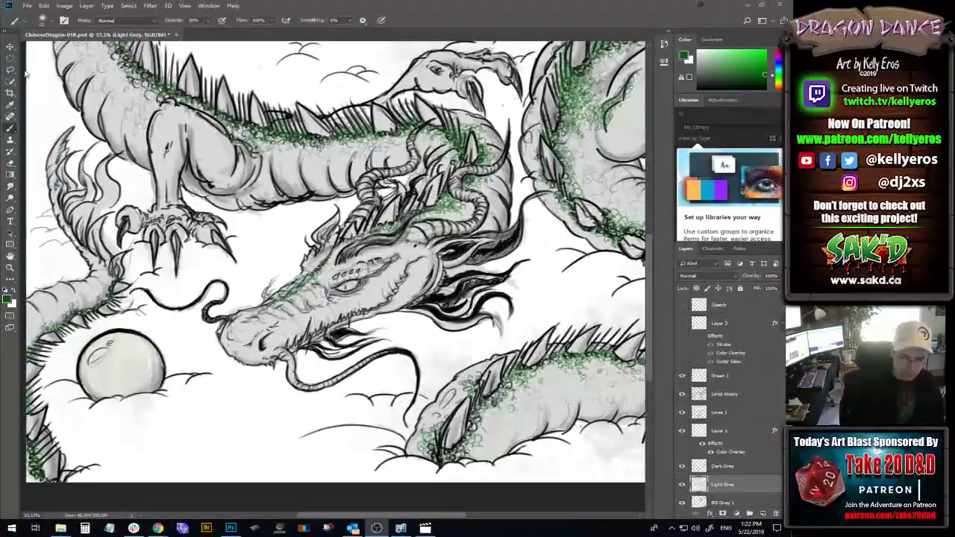
key(alt+Tab)
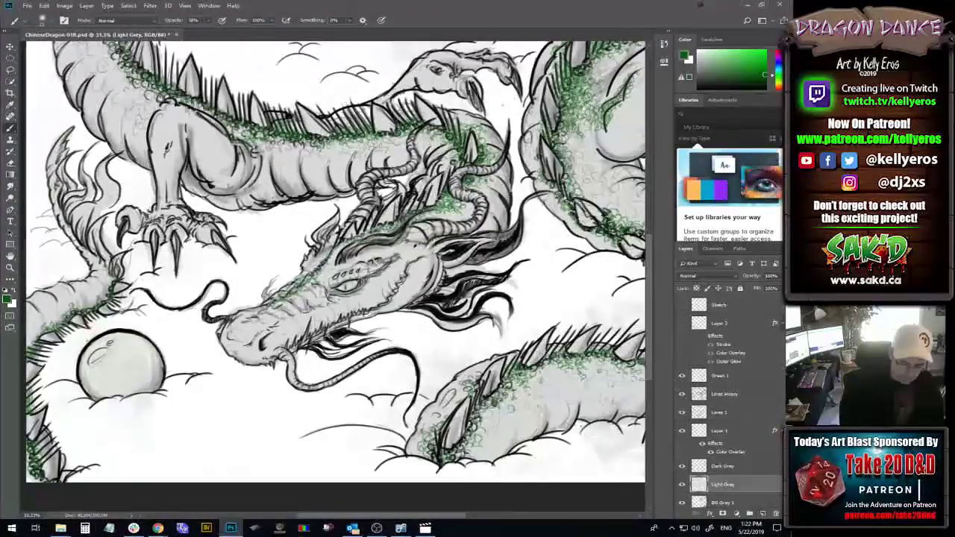
drag(91, 357, 133, 391)
key(ctrl+z)
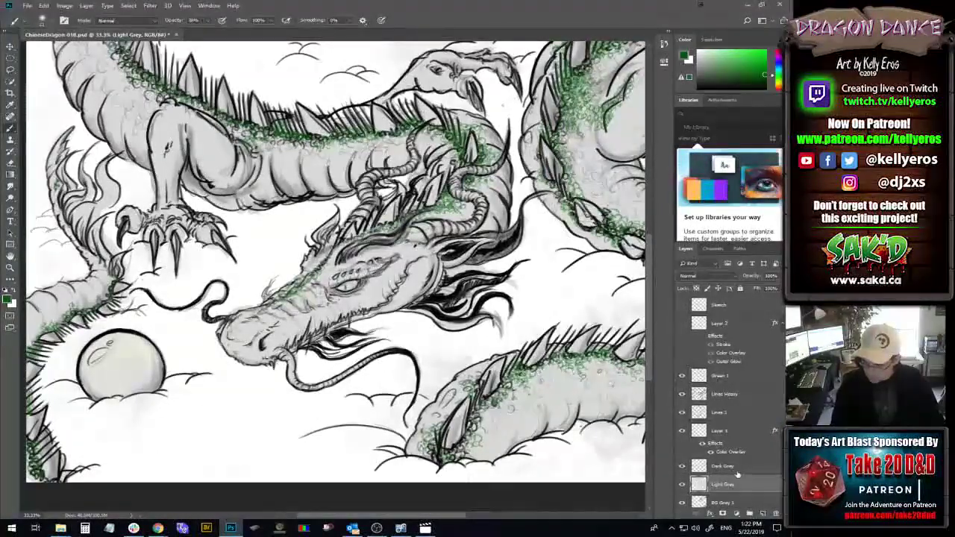
- Select the Green 1 layer and toggle its visibility off and on to compare the artwork with and without the green
click(743, 377)
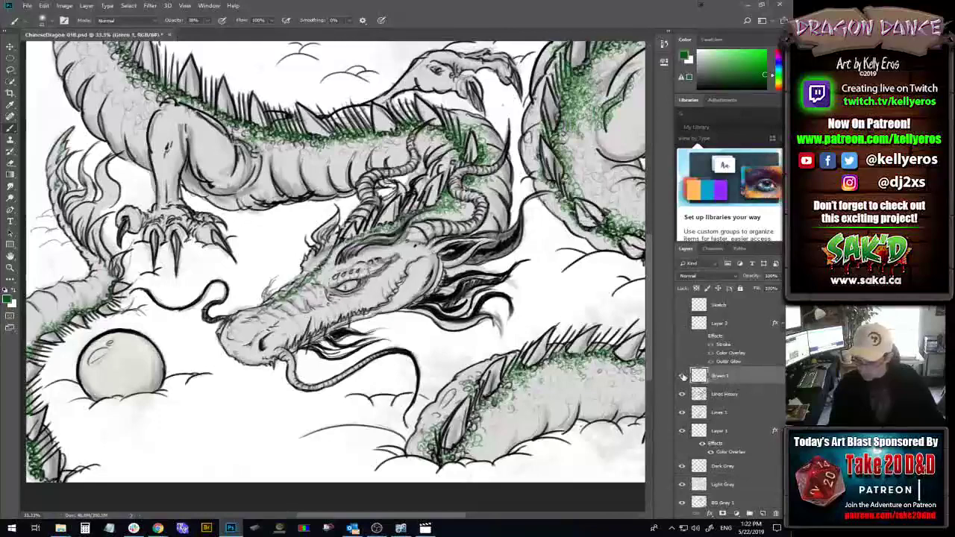
click(682, 376)
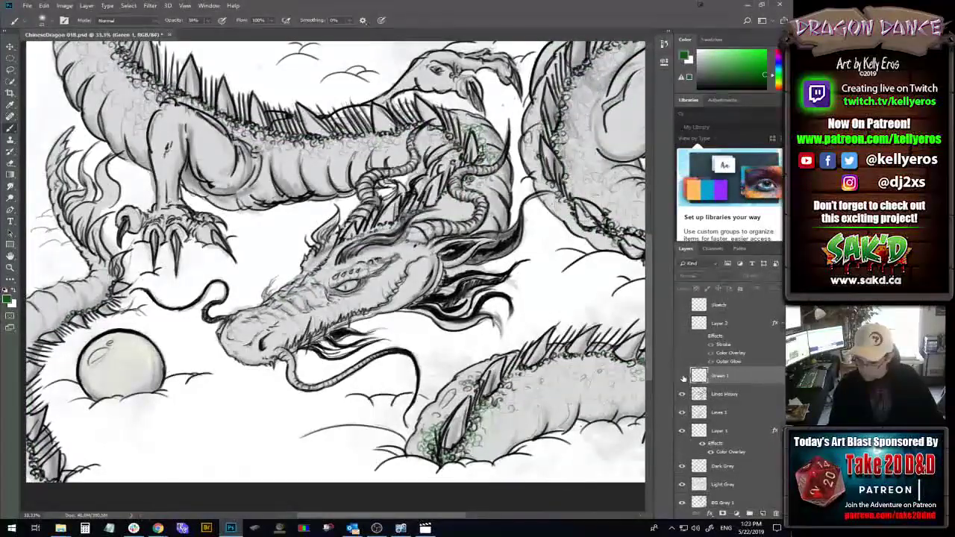
click(682, 376)
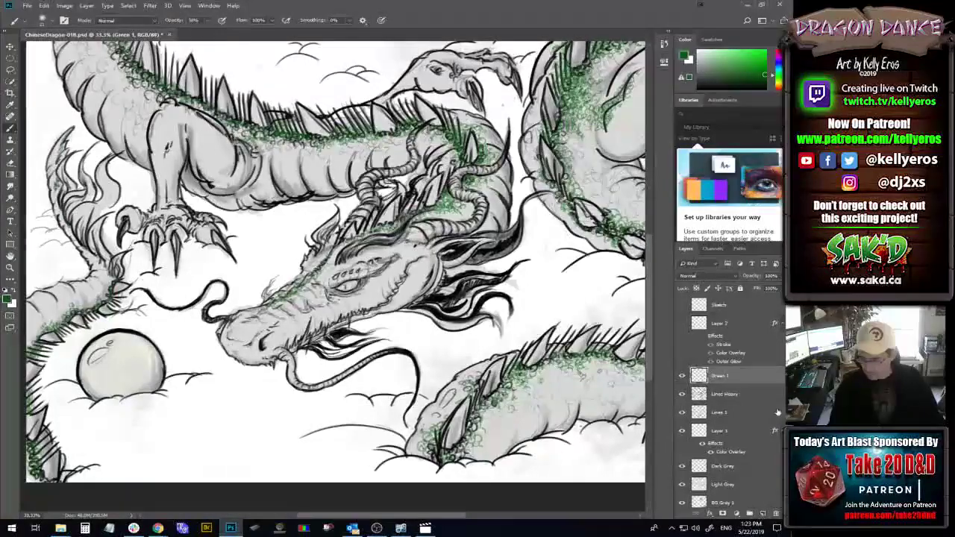
- Add a new layer above Green 1, name it "Yellow 1", and save the document
click(763, 513)
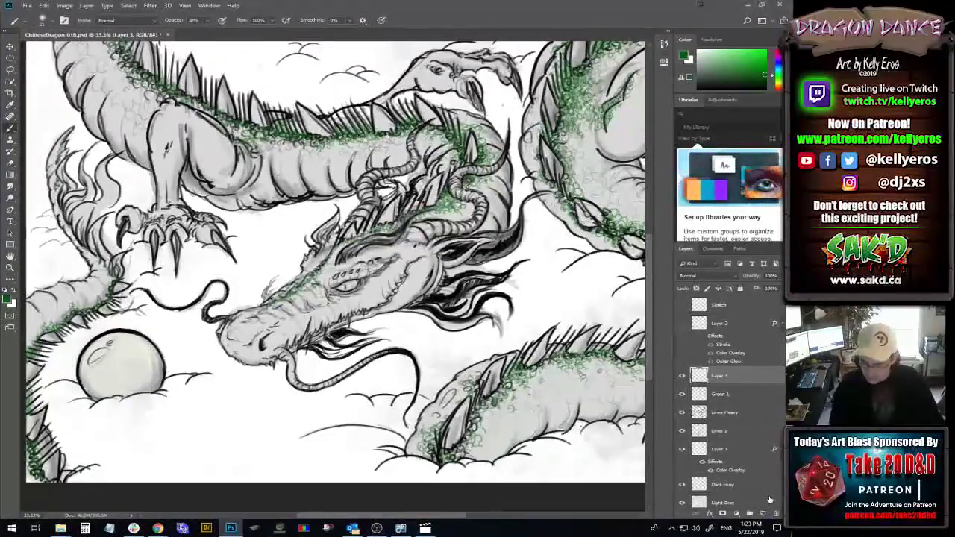
double_click(718, 375)
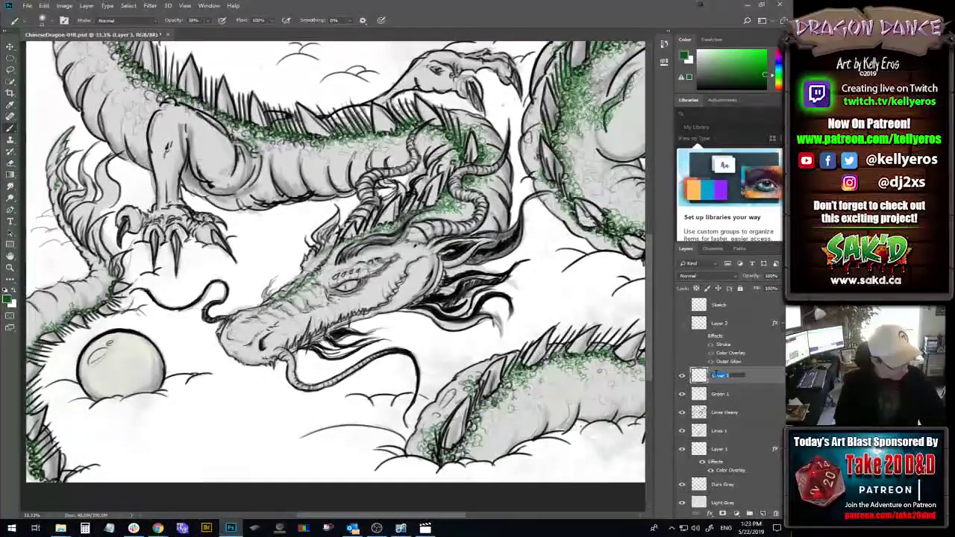
text(Lin)
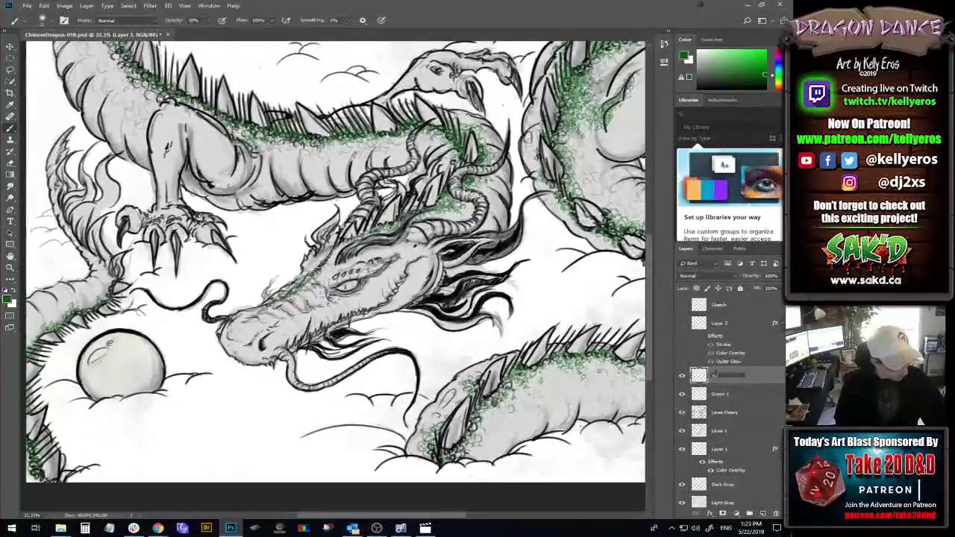
key(Return)
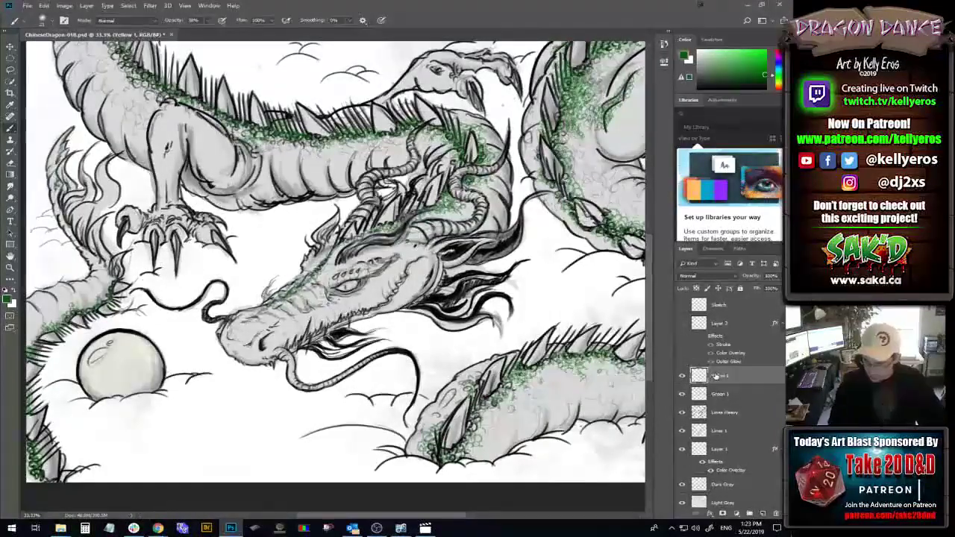
key(ctrl+s)
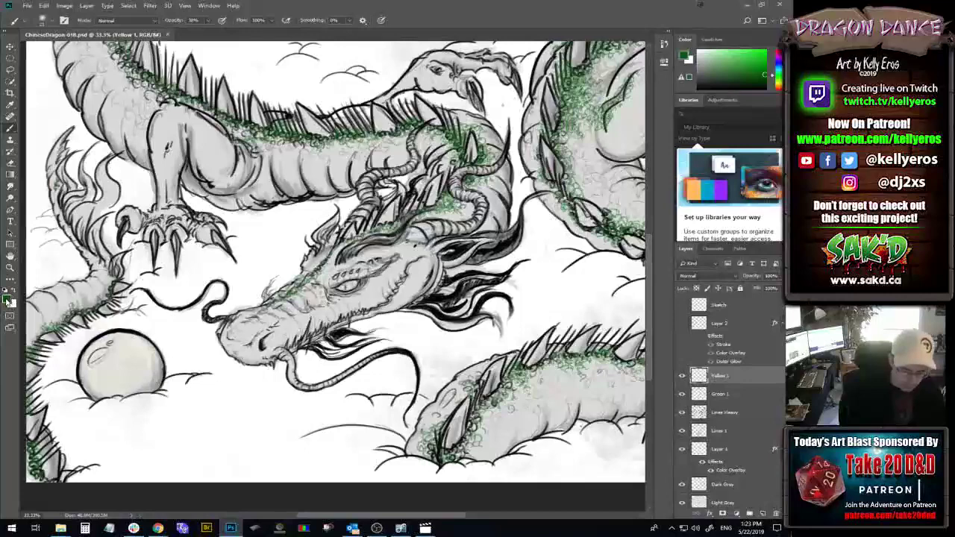
- Set the foreground colour to a bright yellow, hex d3dc3c
click(8, 300)
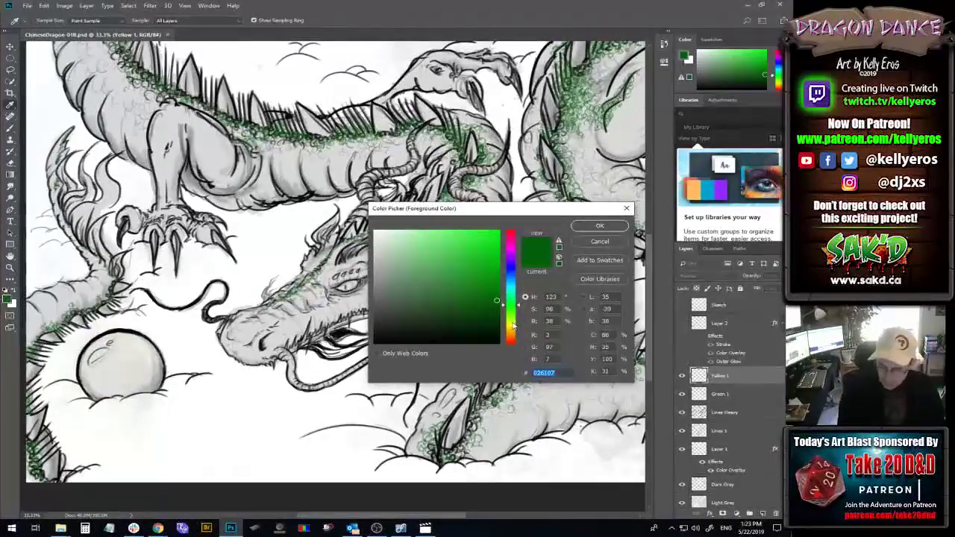
click(514, 323)
click(420, 229)
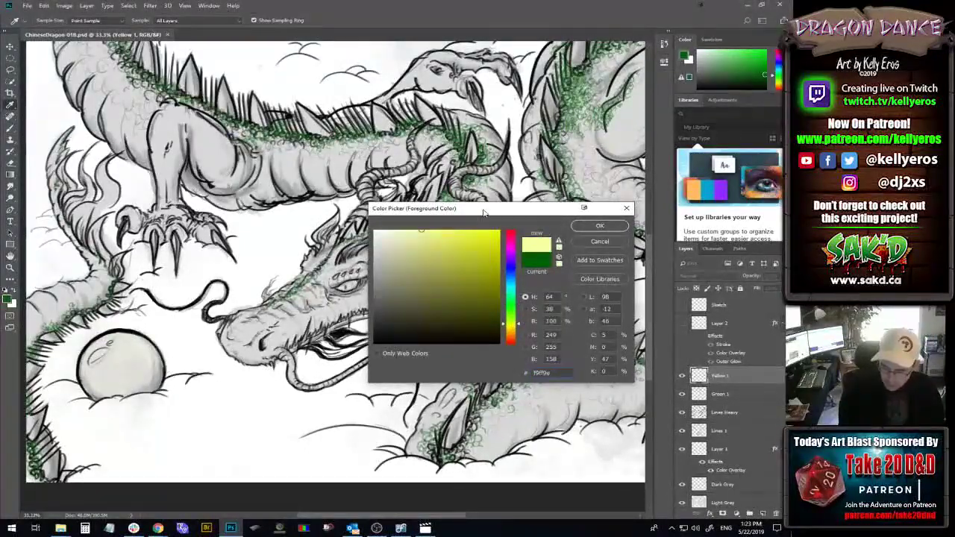
click(456, 277)
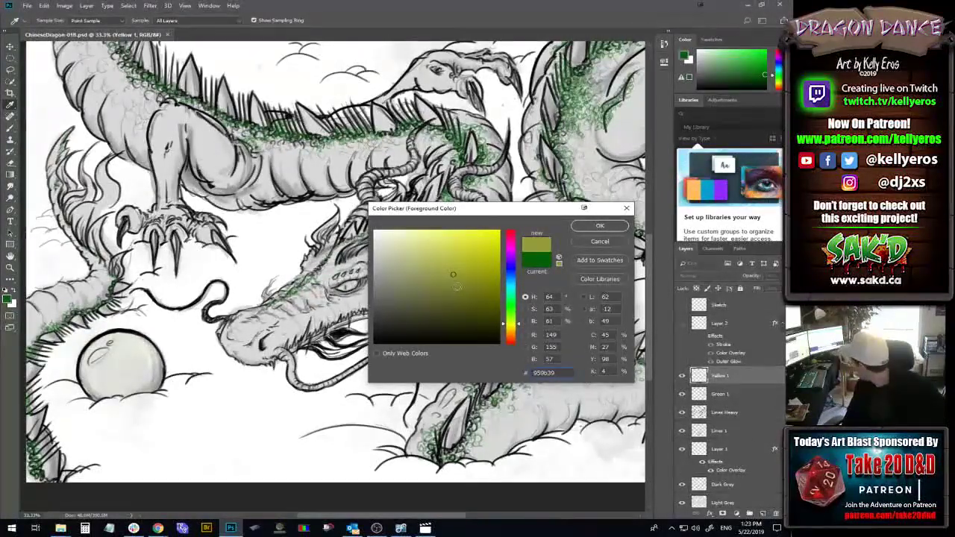
click(465, 245)
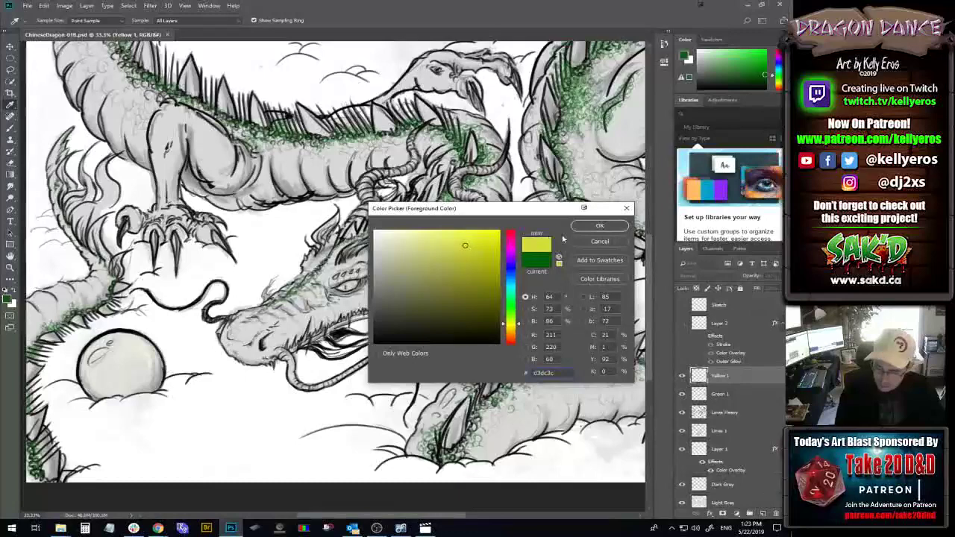
click(599, 225)
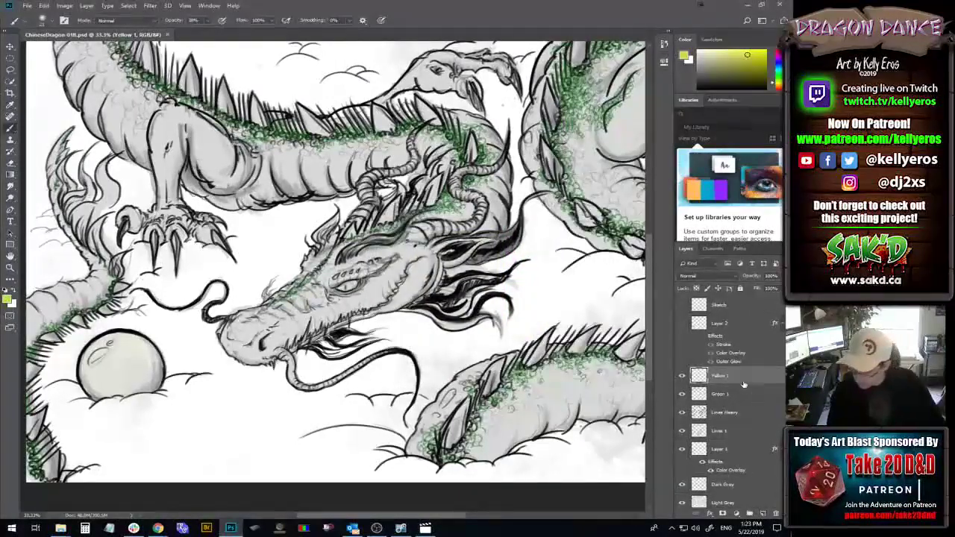
- Move the Yellow 1 layer down the stack so it sits between the Dark Grey and Light Grey layers
drag(743, 377, 760, 470)
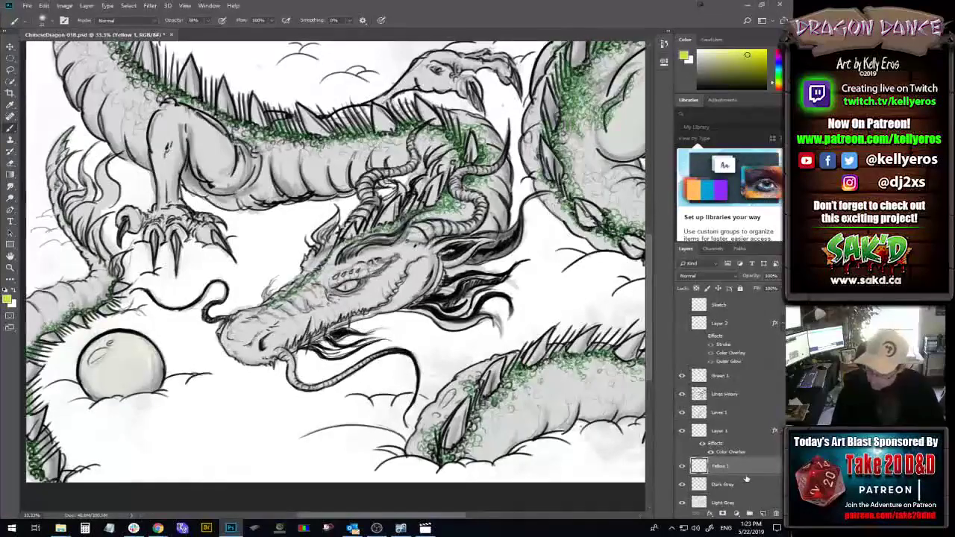
drag(780, 464, 750, 492)
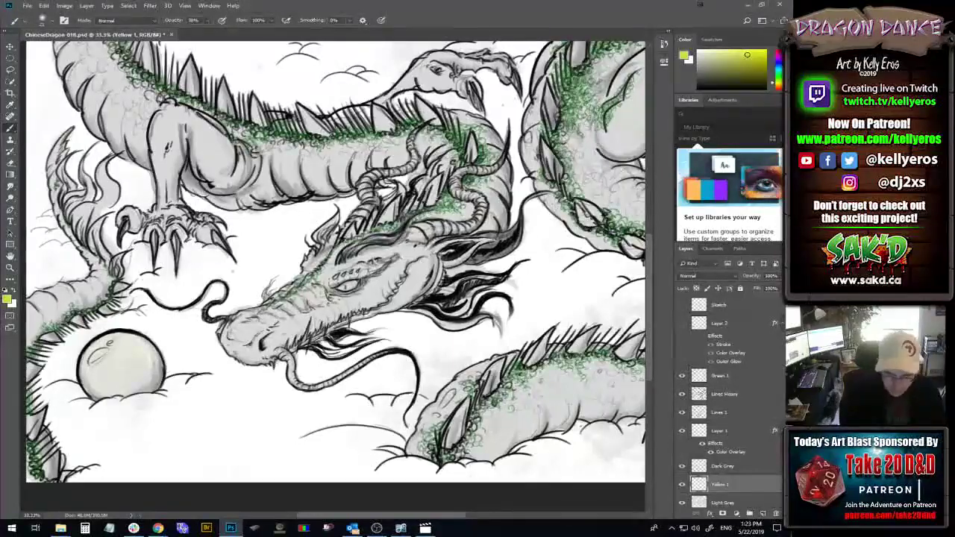
- Set the foreground colour to a dark olive yellow, hex 545900, and the soft round pressure-size brush to 44 px at about 50% opacity
click(8, 299)
click(498, 303)
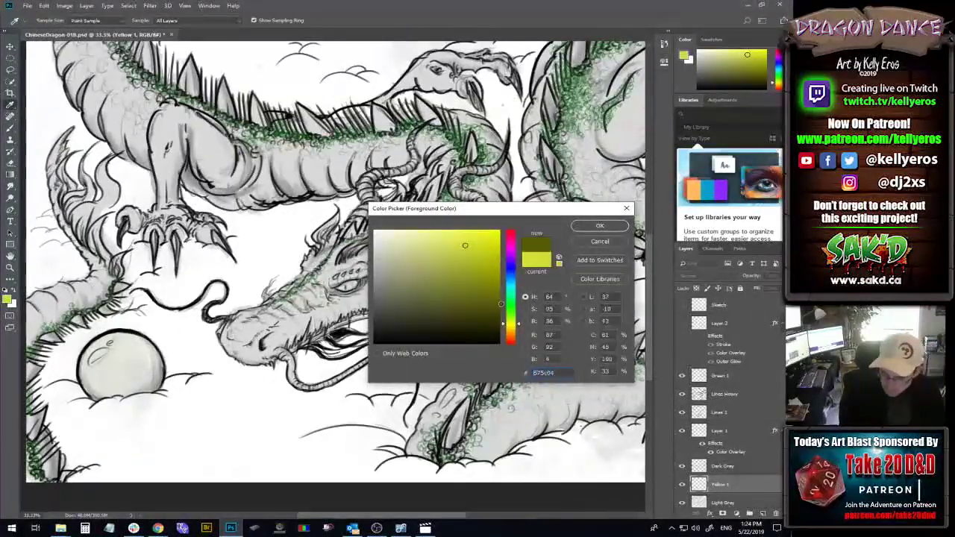
click(588, 227)
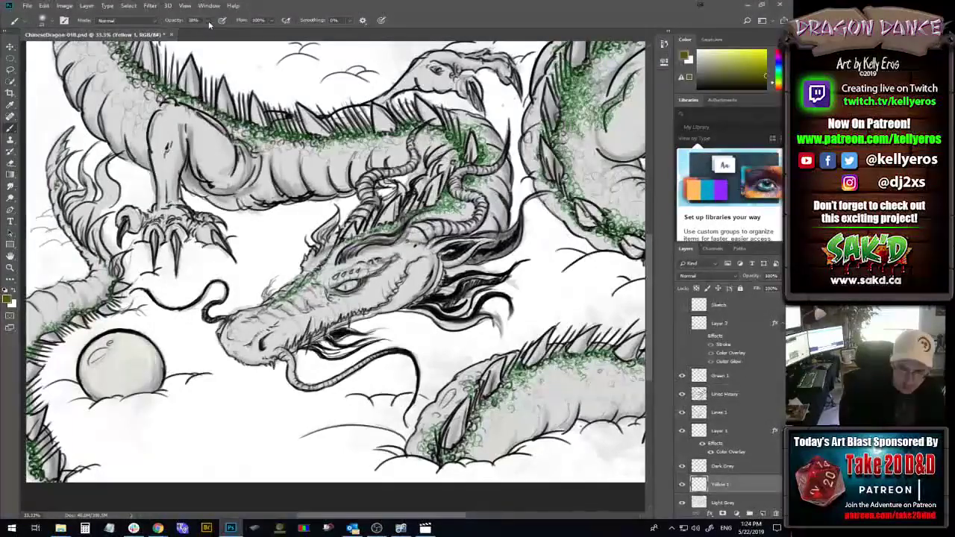
key(5)
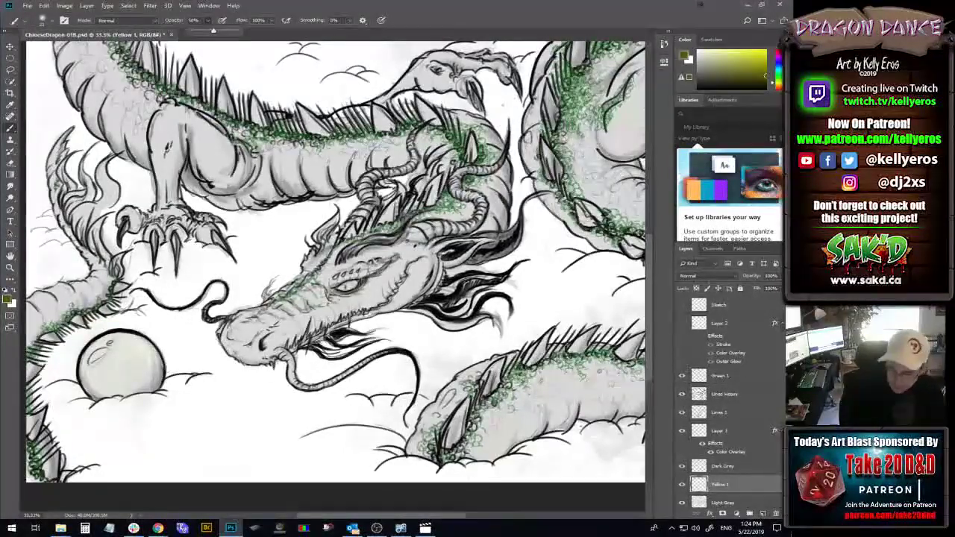
click(54, 21)
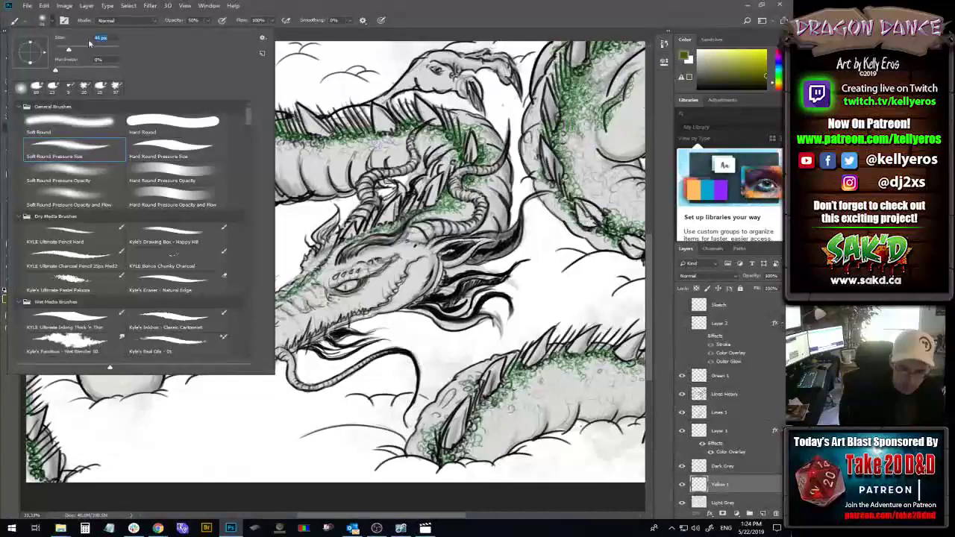
key(Escape)
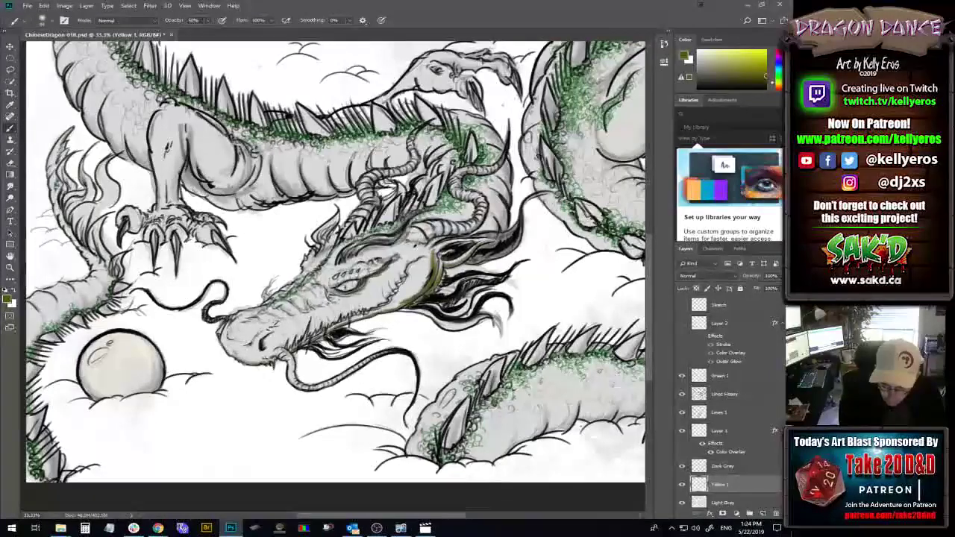
- Paint dark olive shading on the dragon's jaw, snout, front leg, claws, belly edge, neck and hind-leg creases on the Yellow 1 layer
drag(287, 322, 273, 318)
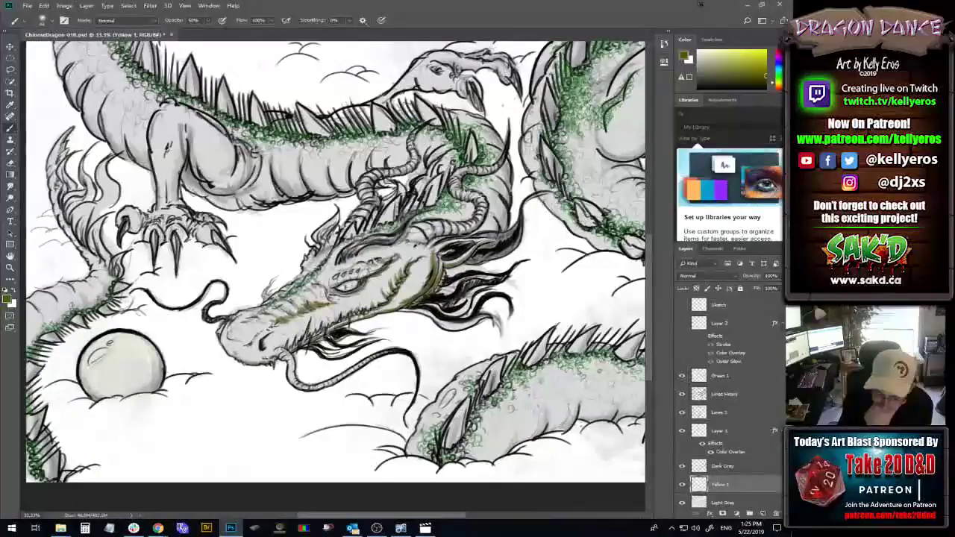
drag(332, 273, 355, 270)
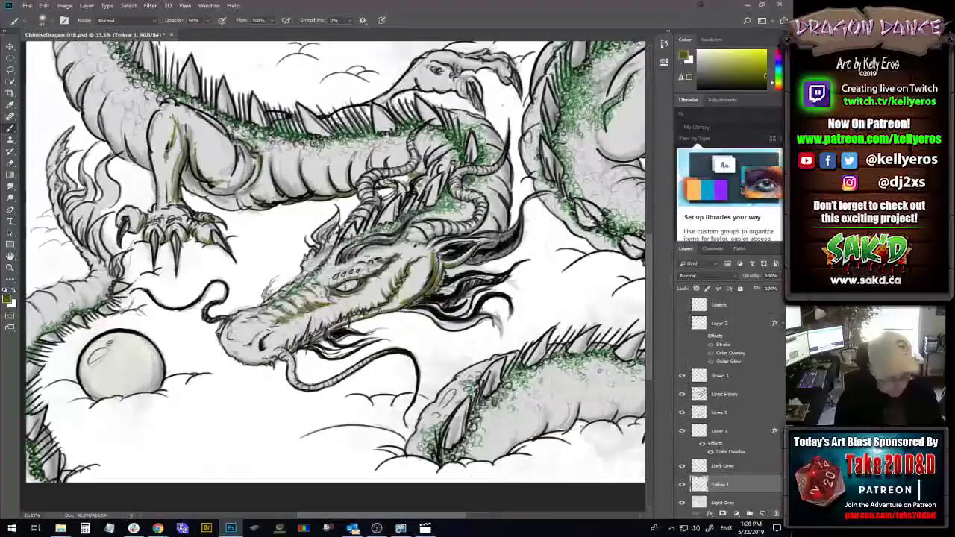
key(l)
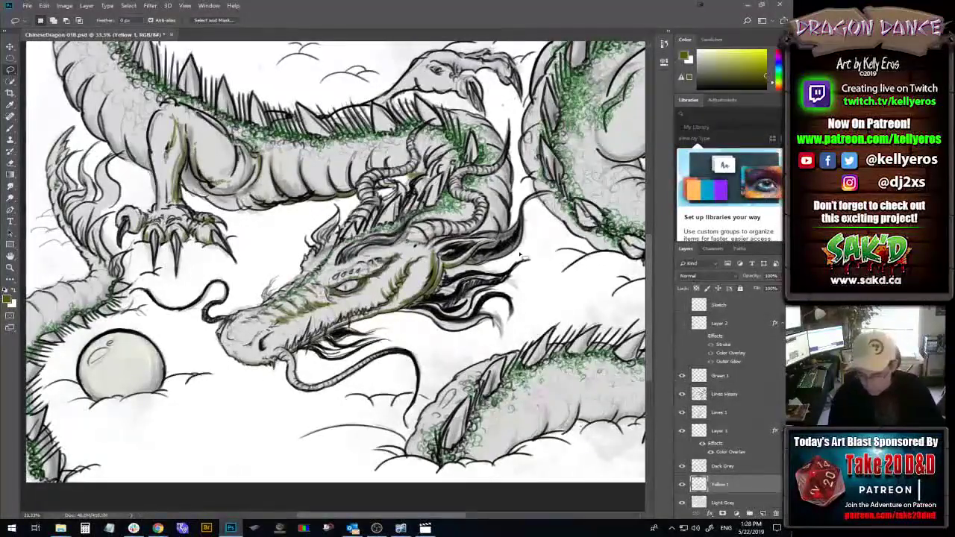
key(b)
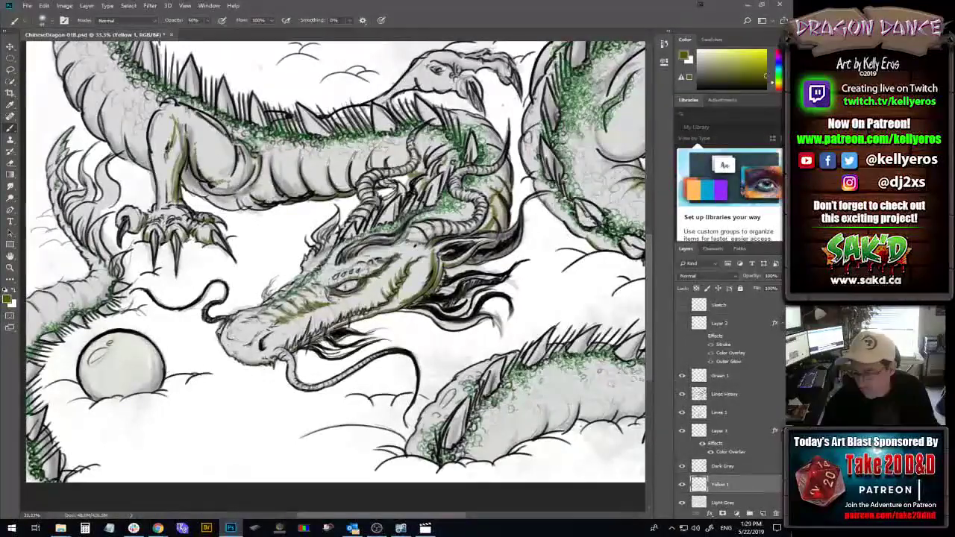
mouse_move(608, 171)
mouse_down()
mouse_move(635, 167)
mouse_move(622, 174)
mouse_move(643, 156)
mouse_move(649, 168)
mouse_move(615, 149)
mouse_move(621, 133)
mouse_move(598, 134)
mouse_move(595, 121)
mouse_move(609, 155)
mouse_move(639, 151)
mouse_up()
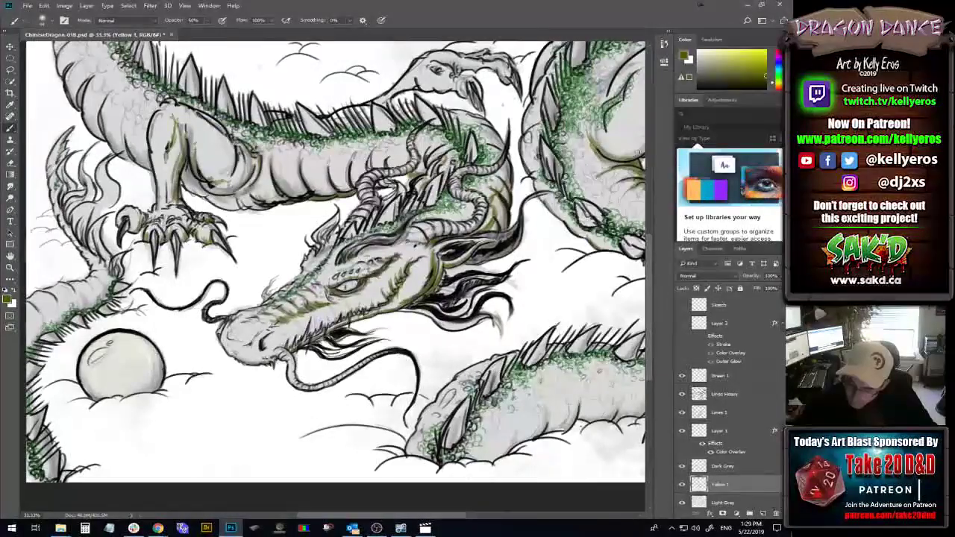
- Paint dark olive shading into the belly folds along the underside of the upper body coils on Yellow 1
scroll(639, 153, up, 5)
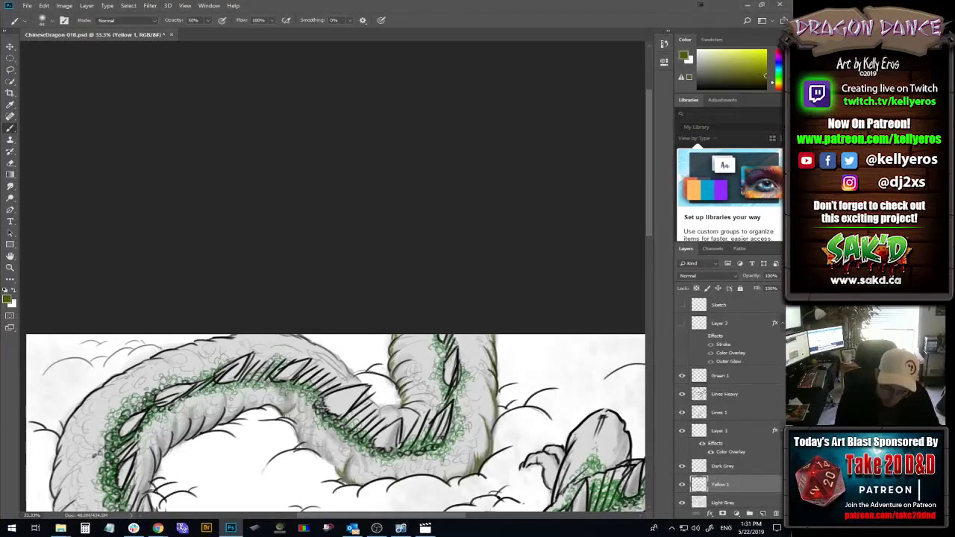
mouse_move(283, 418)
mouse_down()
mouse_move(297, 403)
mouse_move(292, 419)
mouse_move(305, 421)
mouse_move(318, 406)
mouse_up()
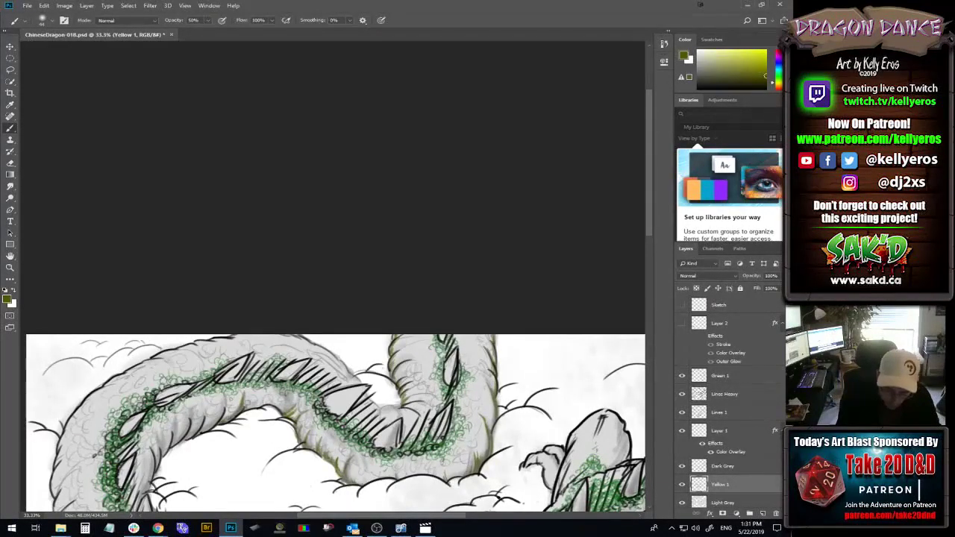
mouse_move(257, 403)
mouse_down()
mouse_move(267, 391)
mouse_move(261, 407)
mouse_move(277, 398)
mouse_move(280, 412)
mouse_move(250, 403)
mouse_up()
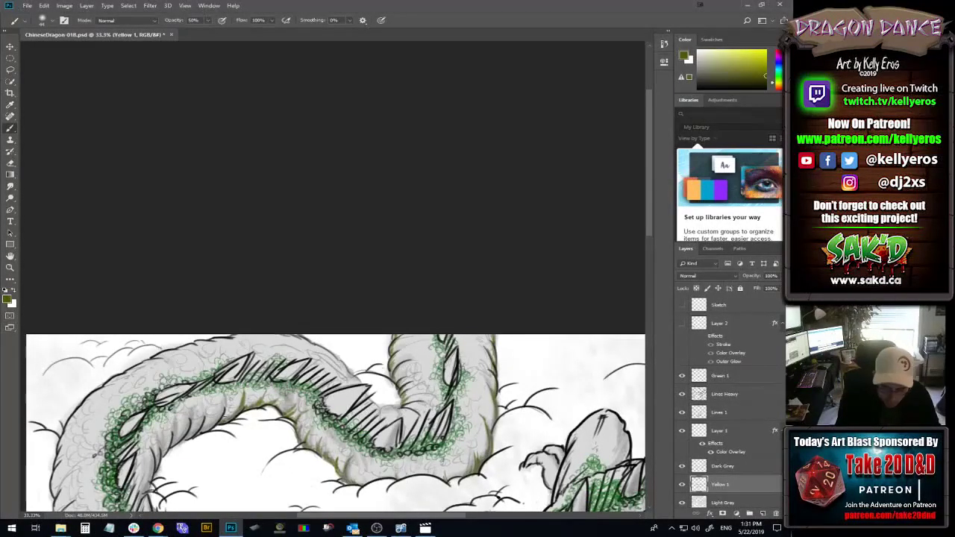
drag(209, 428, 225, 383)
drag(192, 432, 205, 409)
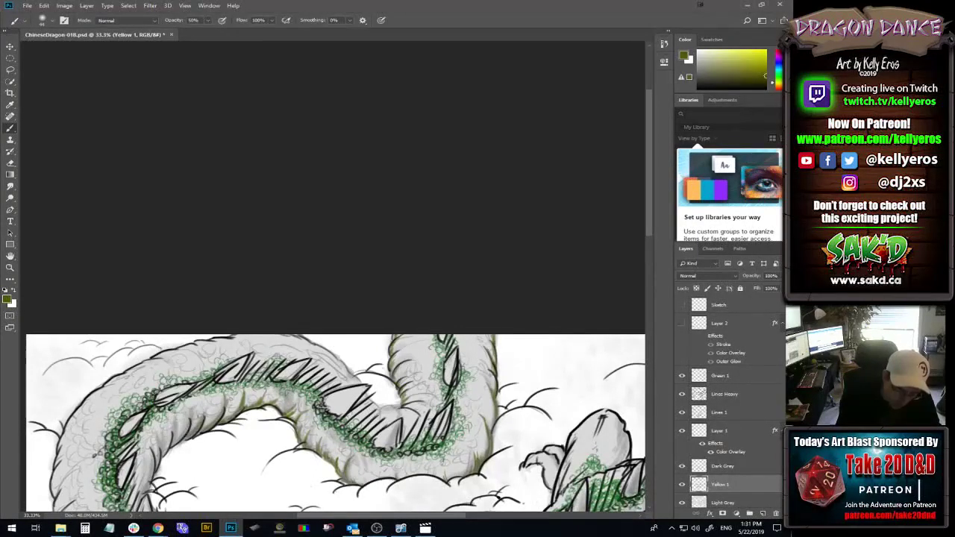
mouse_move(182, 438)
mouse_down()
mouse_move(185, 410)
mouse_move(187, 436)
mouse_move(170, 450)
mouse_move(170, 433)
mouse_move(164, 457)
mouse_move(169, 423)
mouse_move(174, 440)
mouse_up()
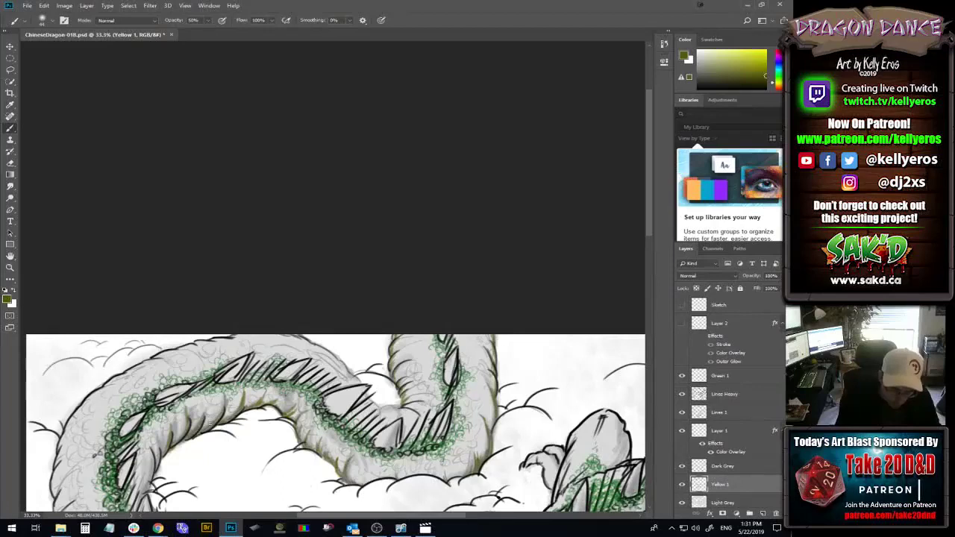
drag(163, 469, 281, 378)
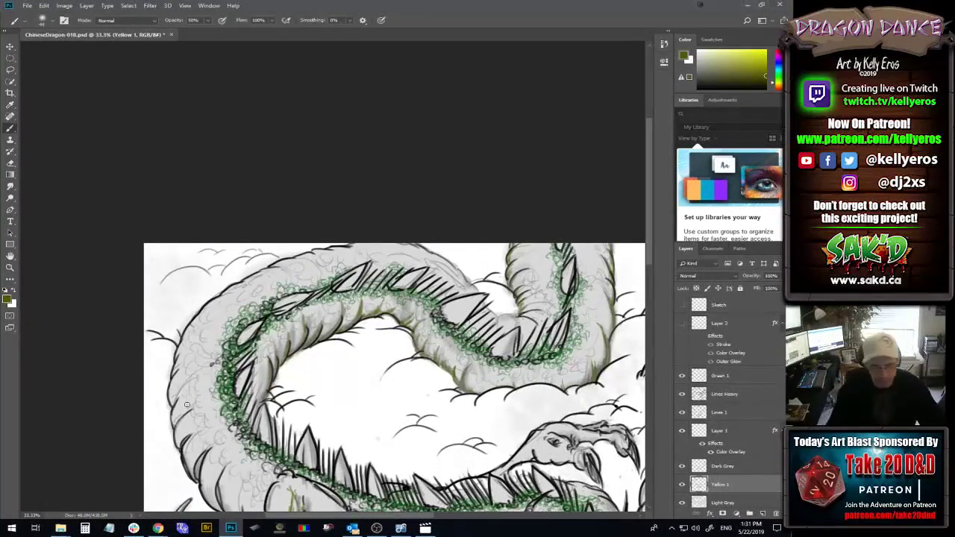
- Shade the hind leg, its foot and the underside of the remaining body coils with dark olive on Yellow 1
key(ctrl+0)
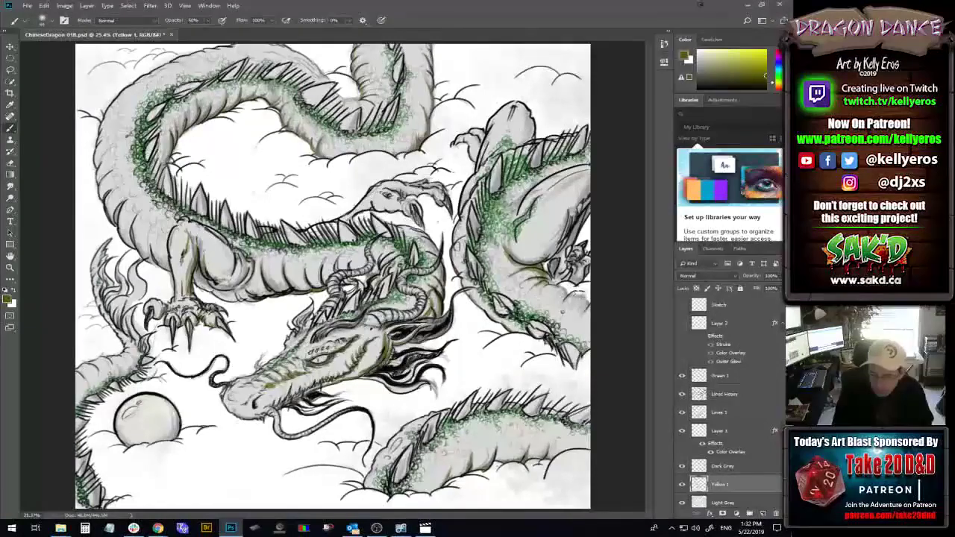
drag(515, 257, 555, 247)
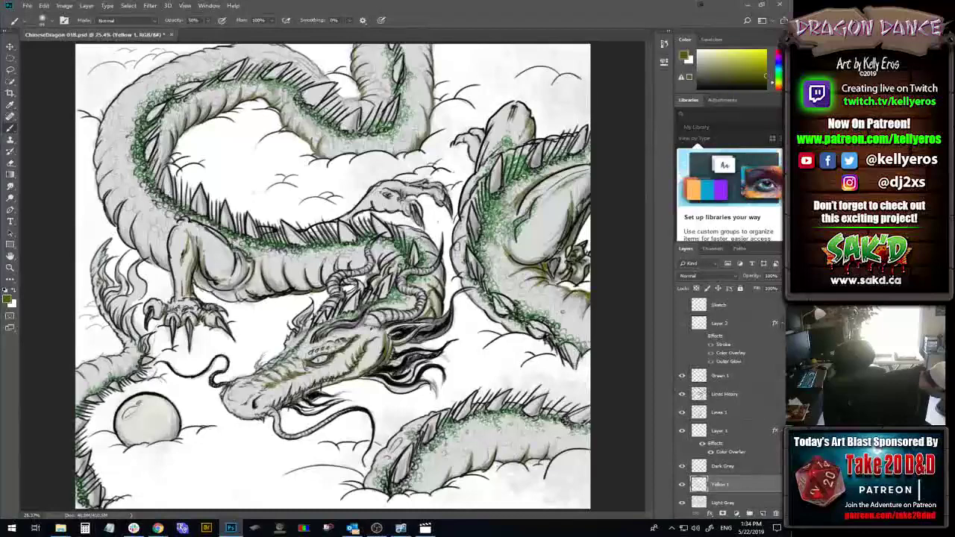
key(5)
key(2)
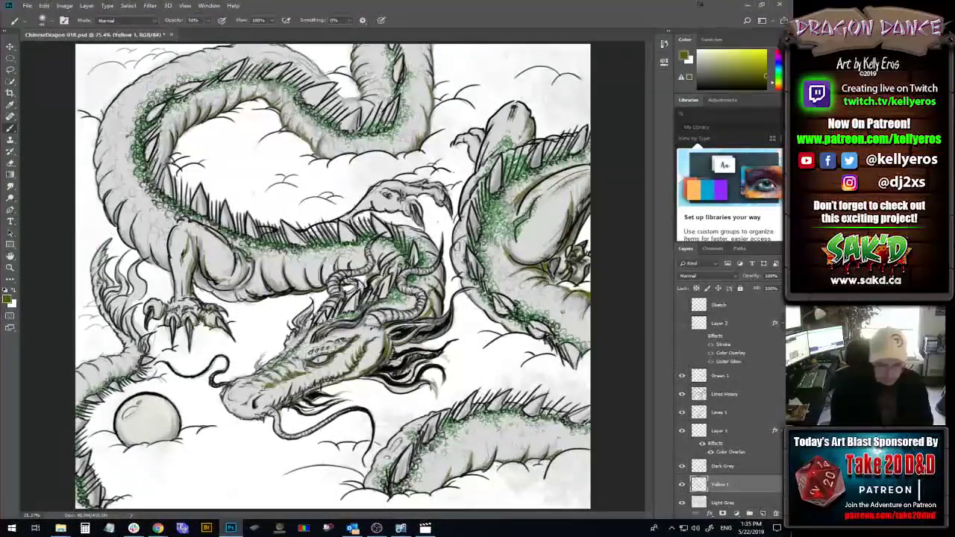
- Add a new layer above Yellow 1, name it "Yellow 2", and save the document
click(761, 513)
double_click(720, 484)
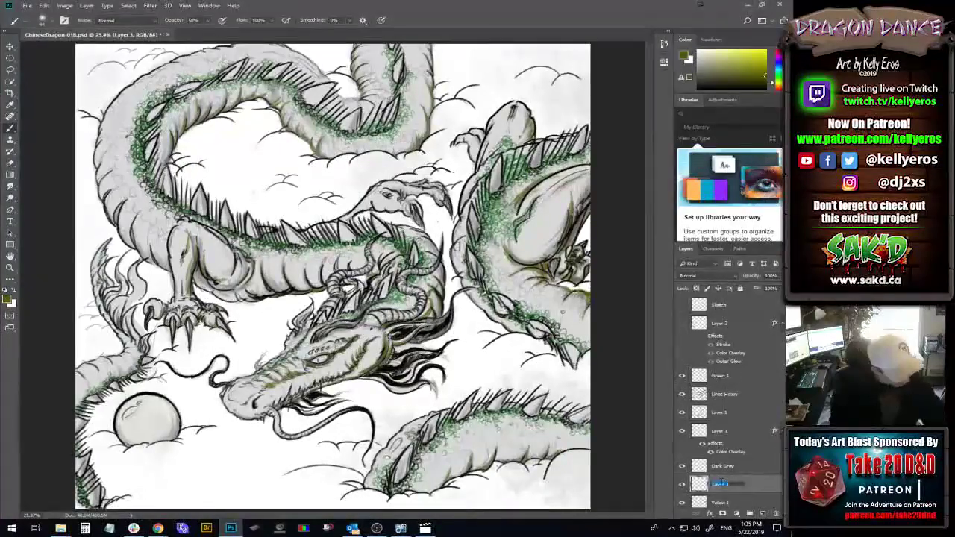
text(L)
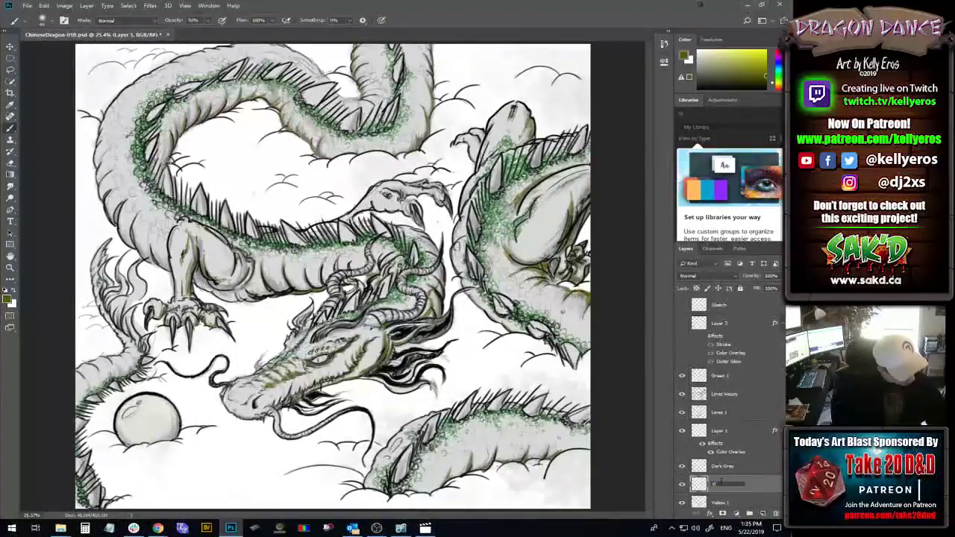
text(ell)
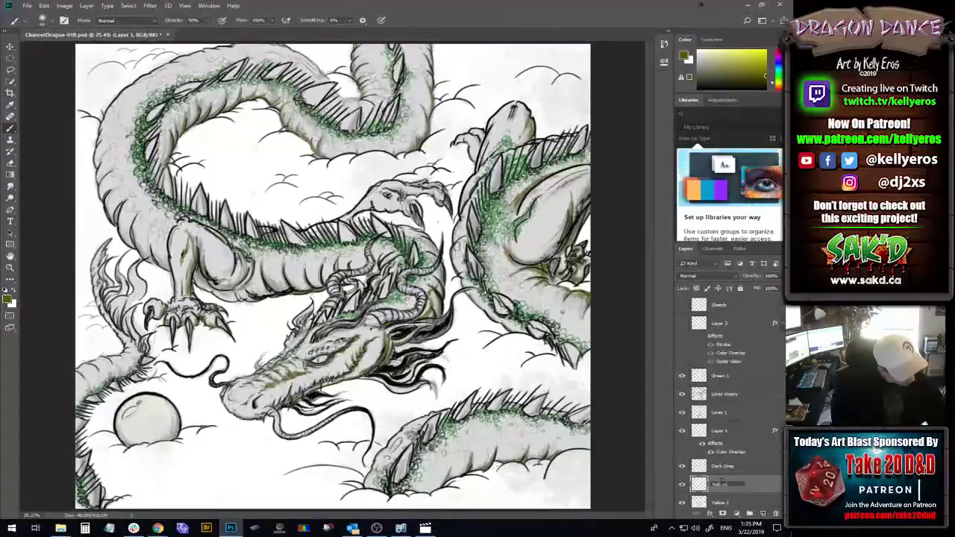
text(ow 2)
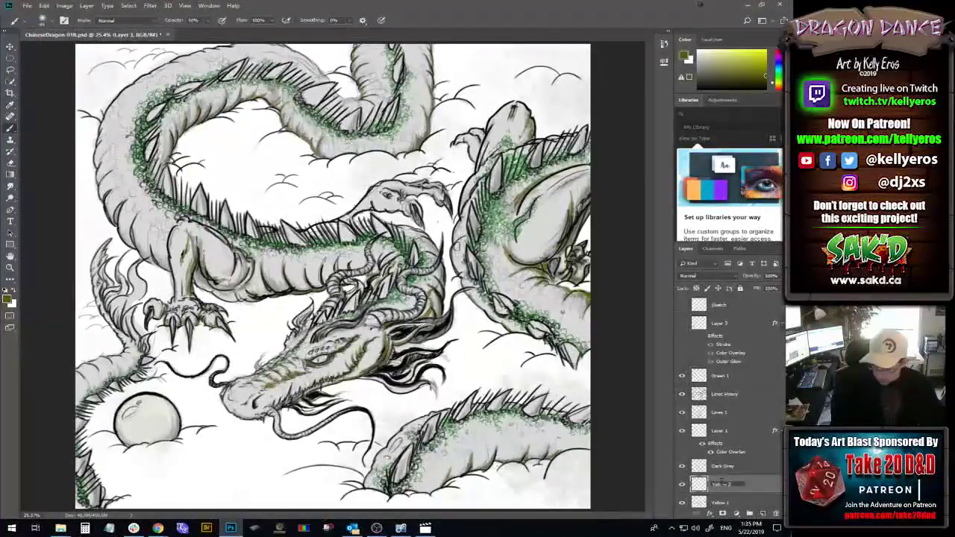
key(Return)
key(ctrl+s)
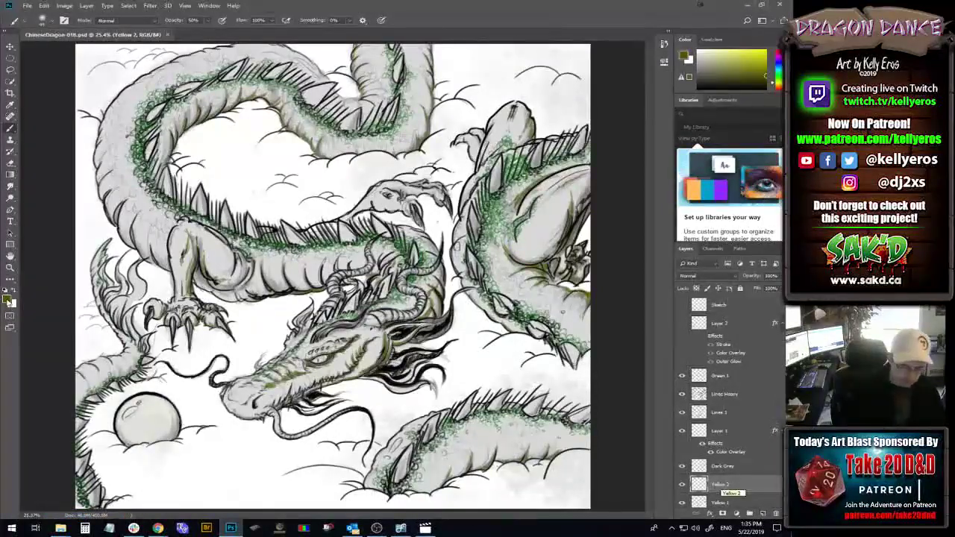
- Set the foreground colour to a brighter yellow-green, hex 9ea803
click(10, 299)
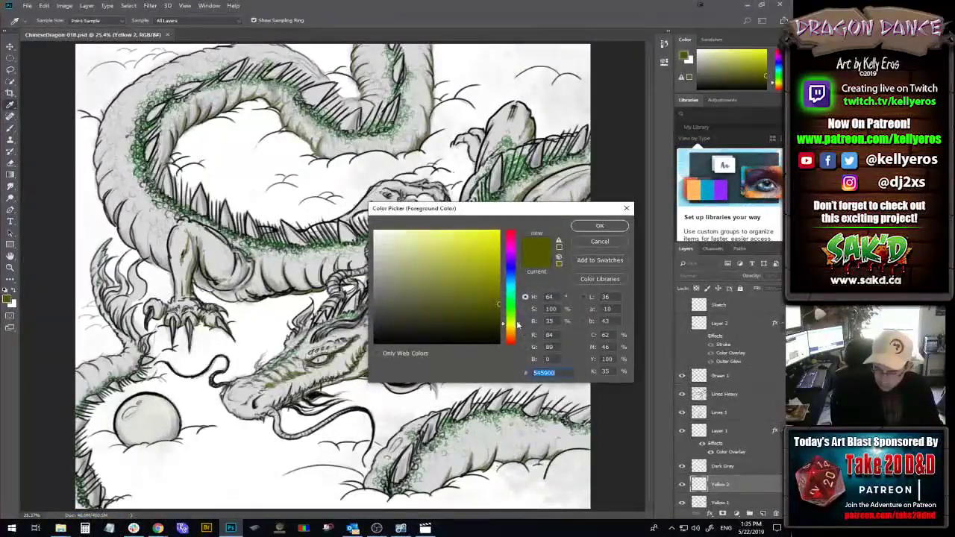
click(497, 269)
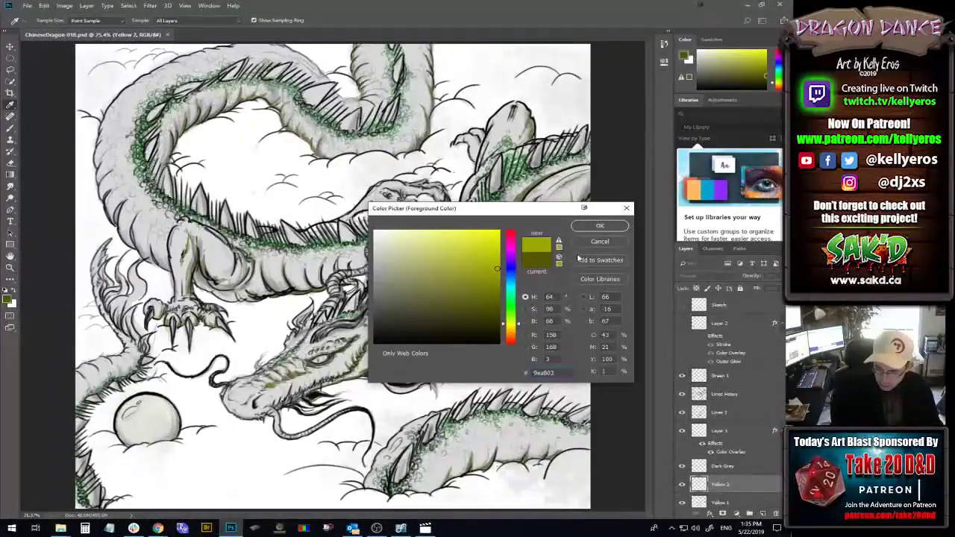
click(599, 225)
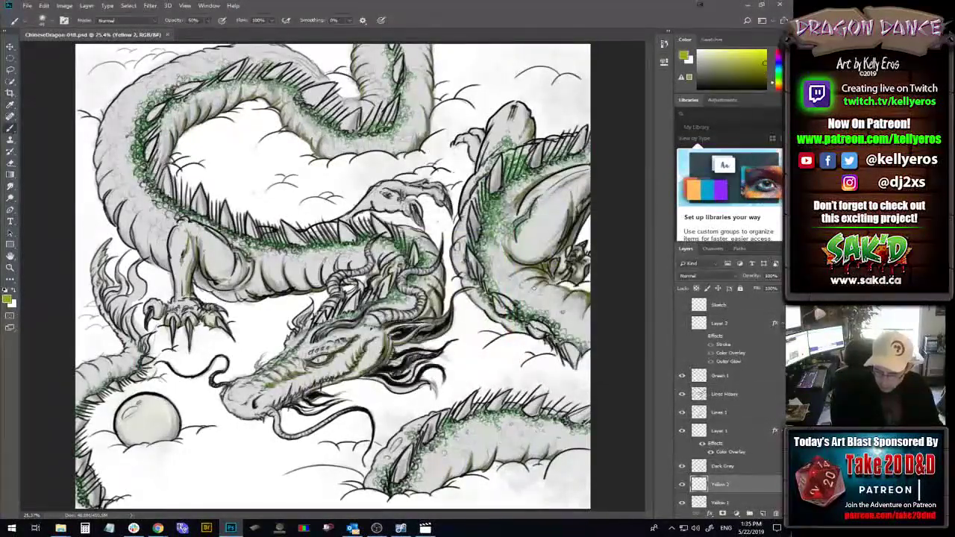
- Enlarge the soft round pressure-size brush and set its opacity to 27%
click(46, 20)
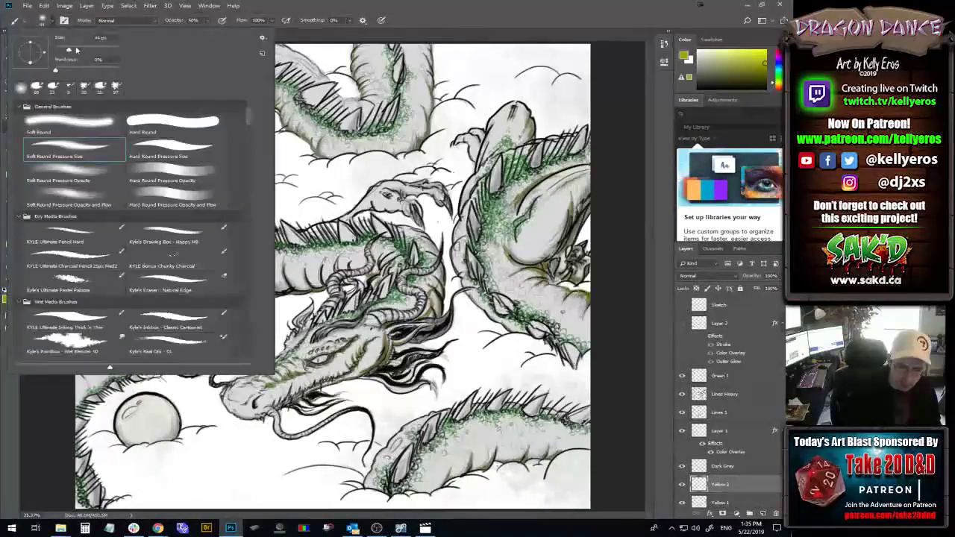
click(76, 50)
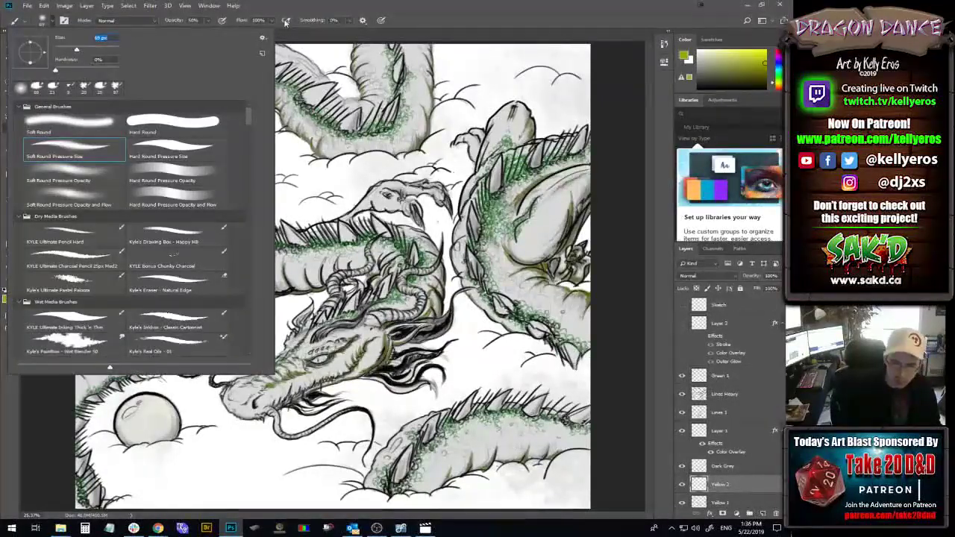
key(Return)
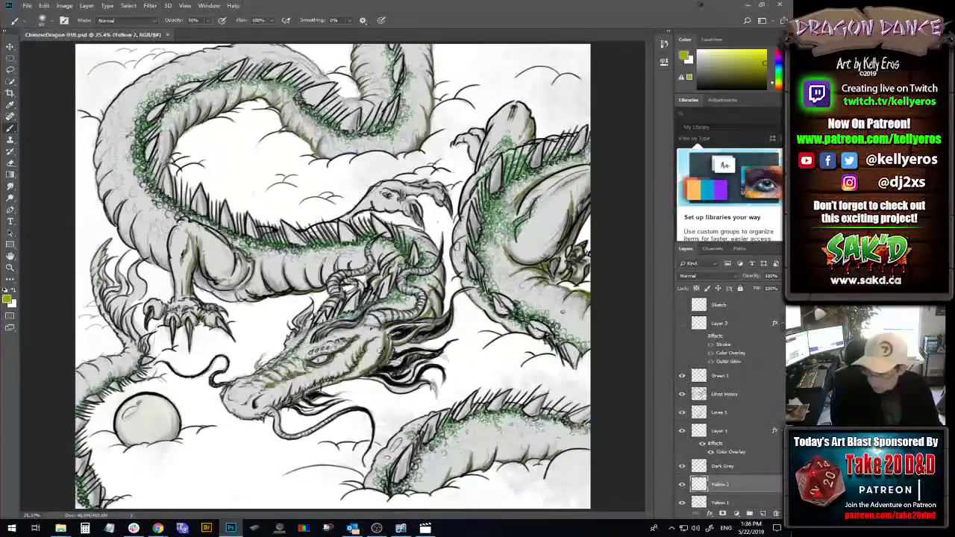
click(211, 21)
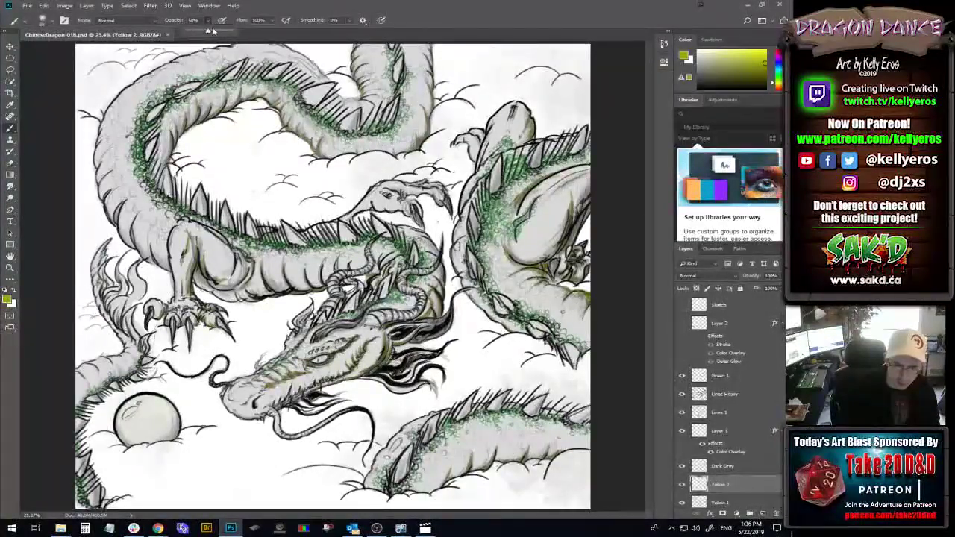
drag(205, 30, 194, 30)
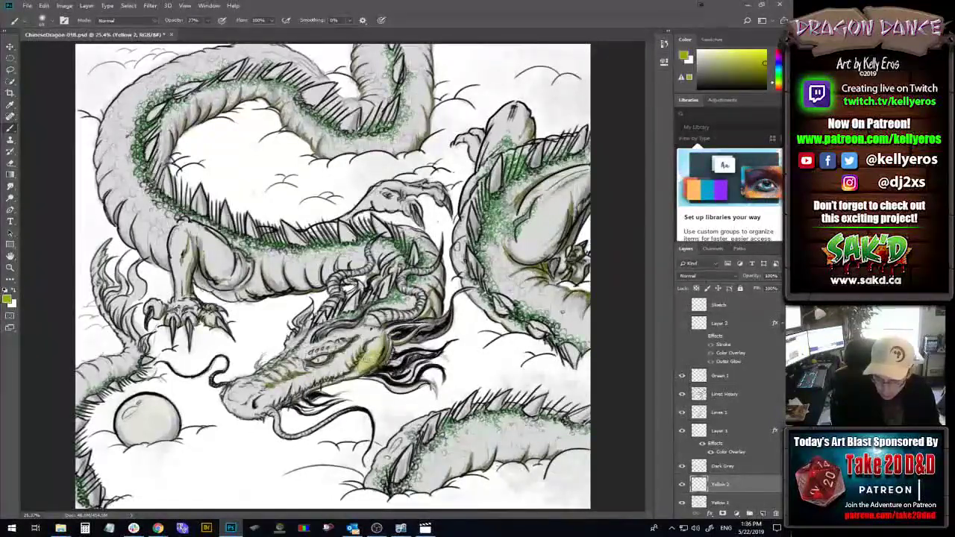
- Paint the dragon's cheek, brow and upper snout with translucent yellow-green on the Yellow 2 layer
drag(360, 352, 377, 340)
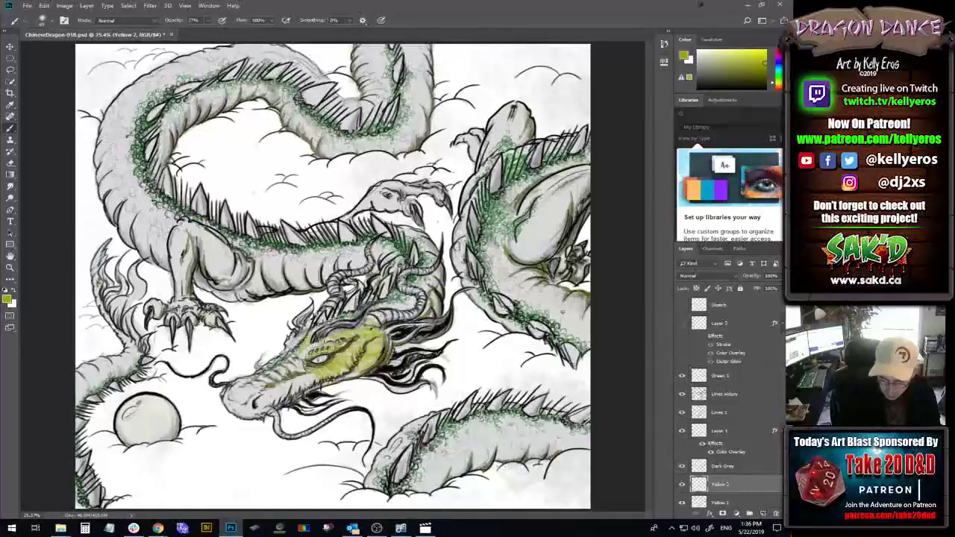
drag(309, 367, 355, 342)
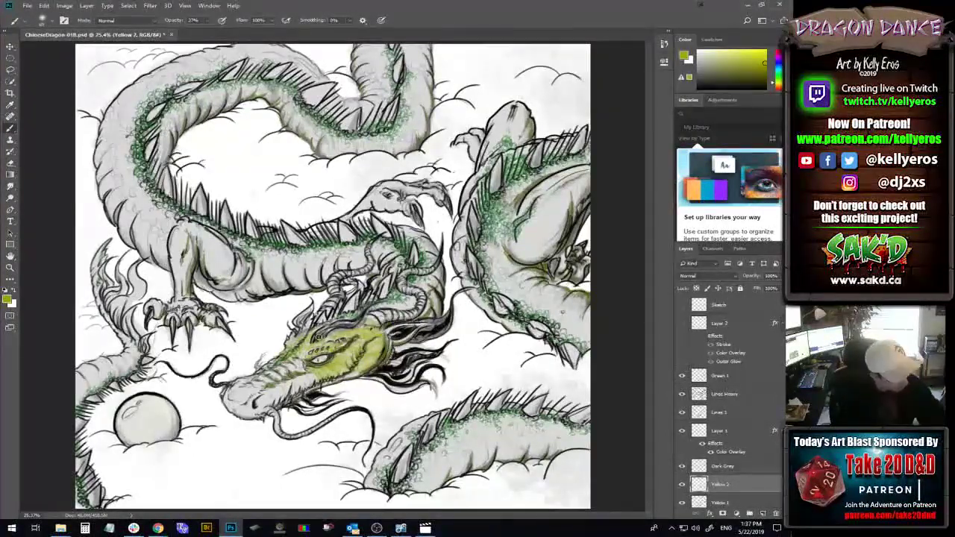
key(ctrl+alt)
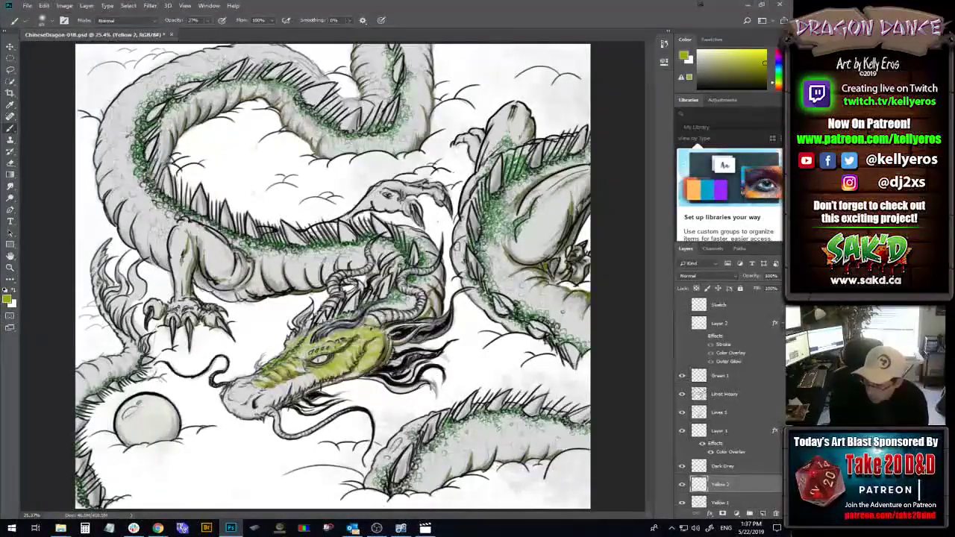
- Move the Yellow 2 layer below Yellow 1 and paint the rest of the snout and the neck behind the head yellow-green
scroll(728, 403, down, 3)
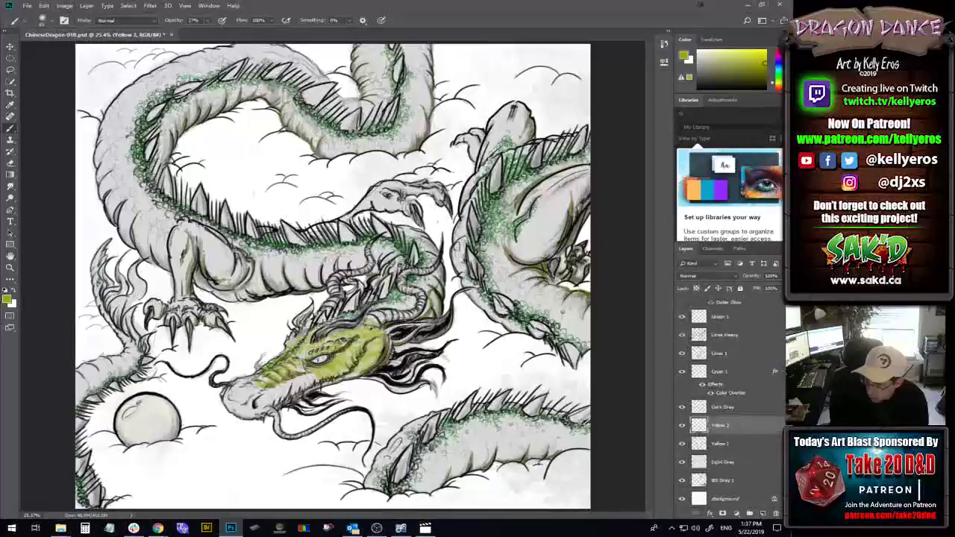
drag(756, 431, 762, 447)
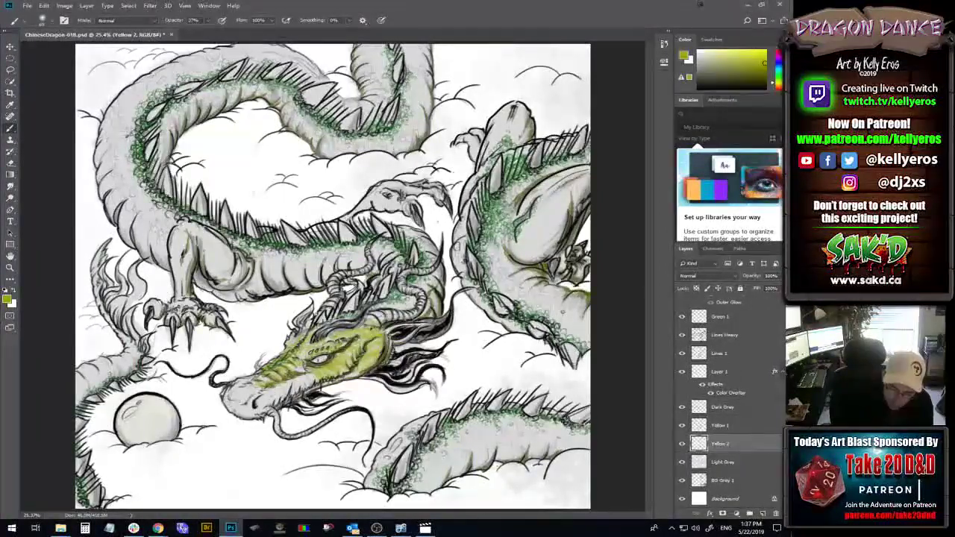
drag(251, 393, 236, 408)
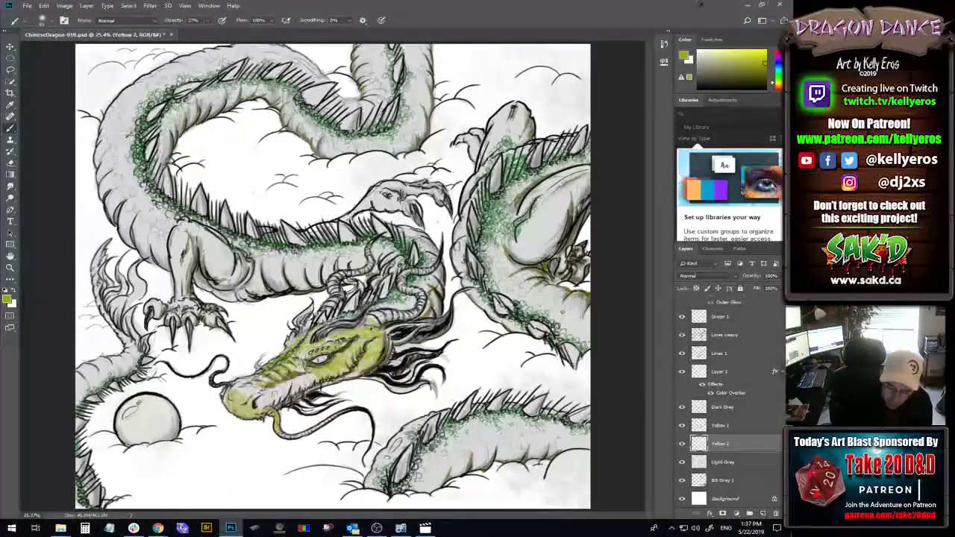
drag(544, 260, 561, 269)
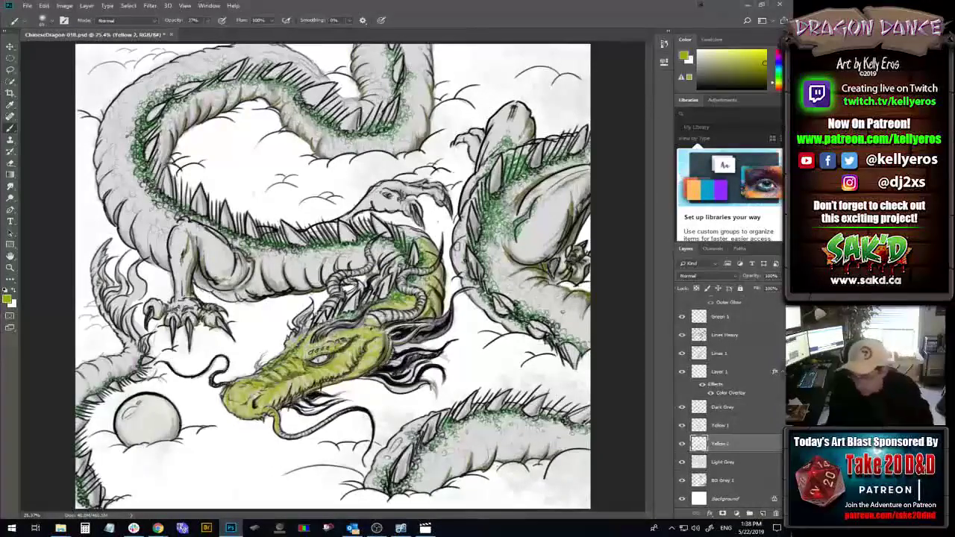
- Load the Light Gray layer's contents as a selection and enlarge the brush, keeping 27% opacity, to colour the rest of the neck
ctrl+click(699, 463)
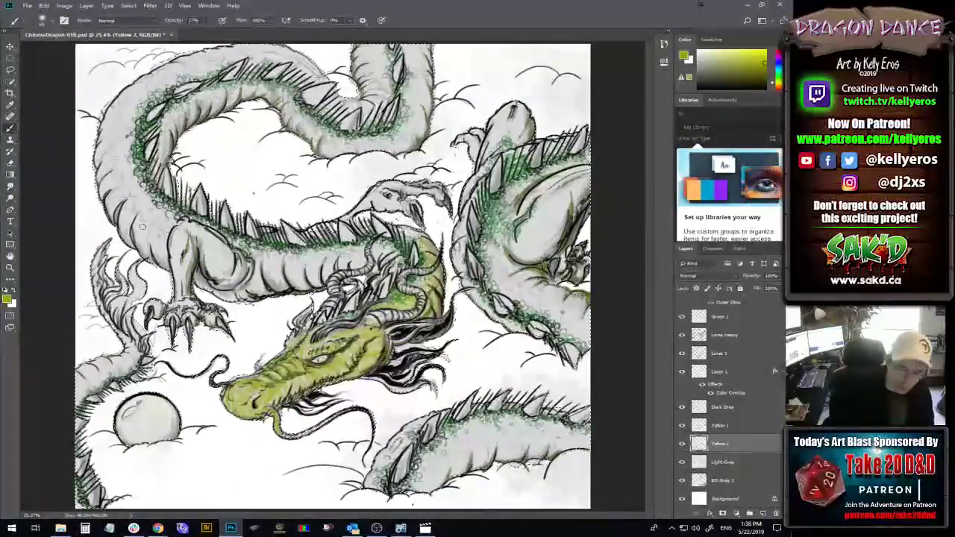
click(43, 20)
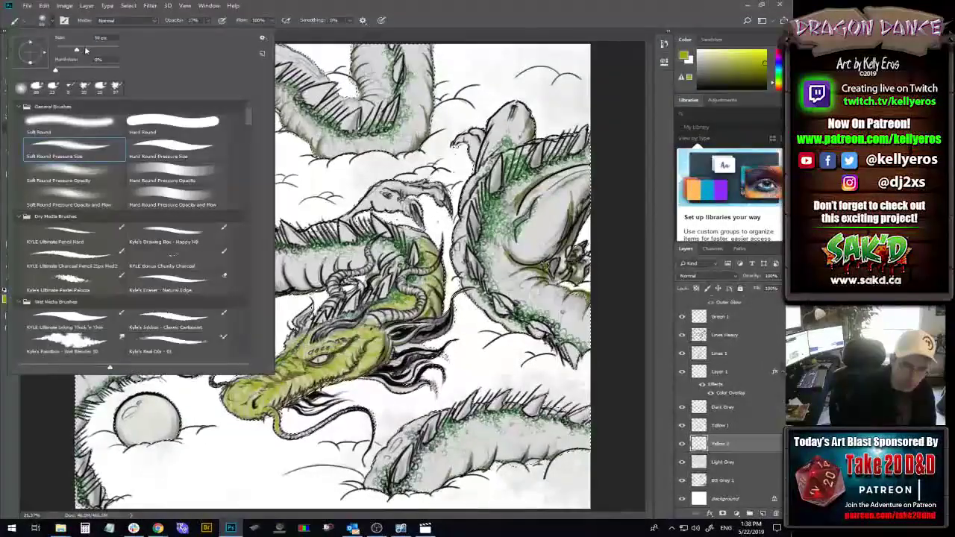
click(439, 33)
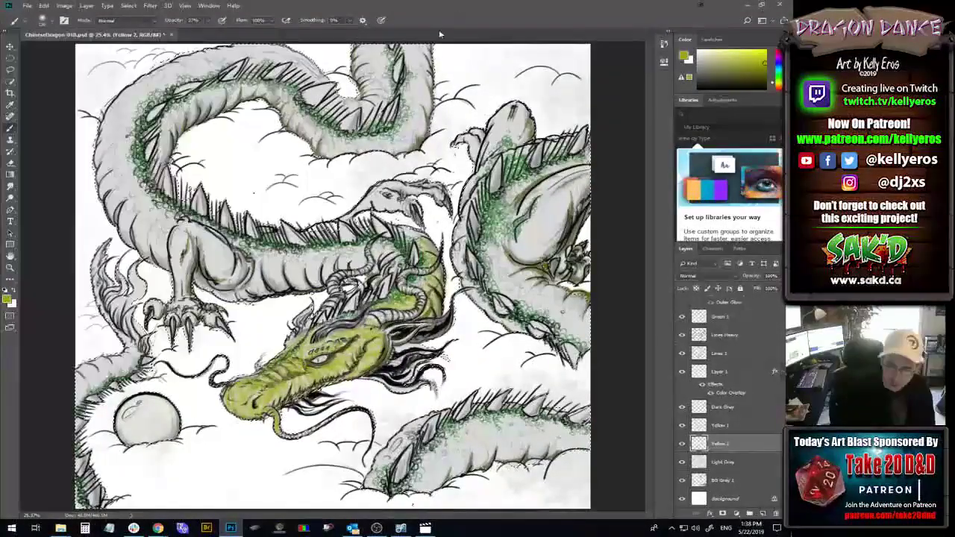
key(2)
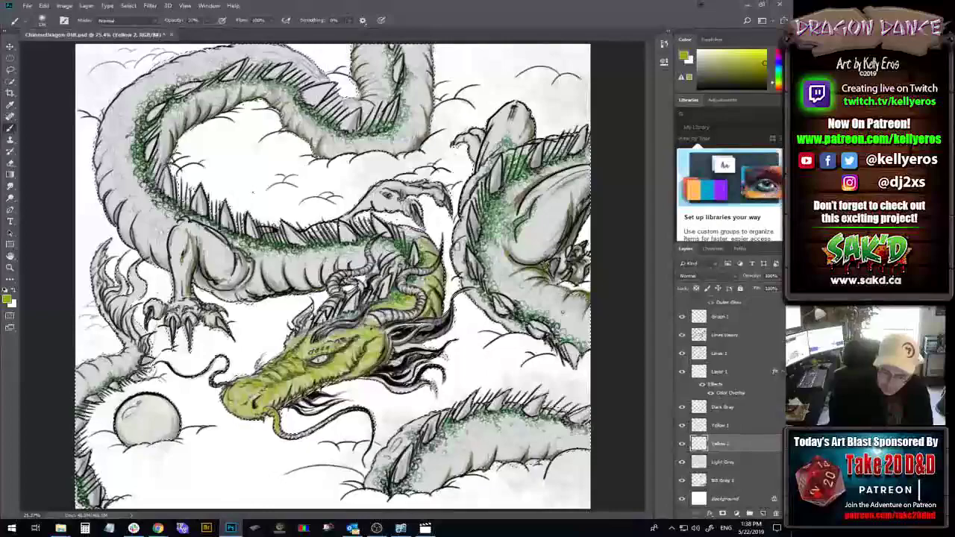
key(7)
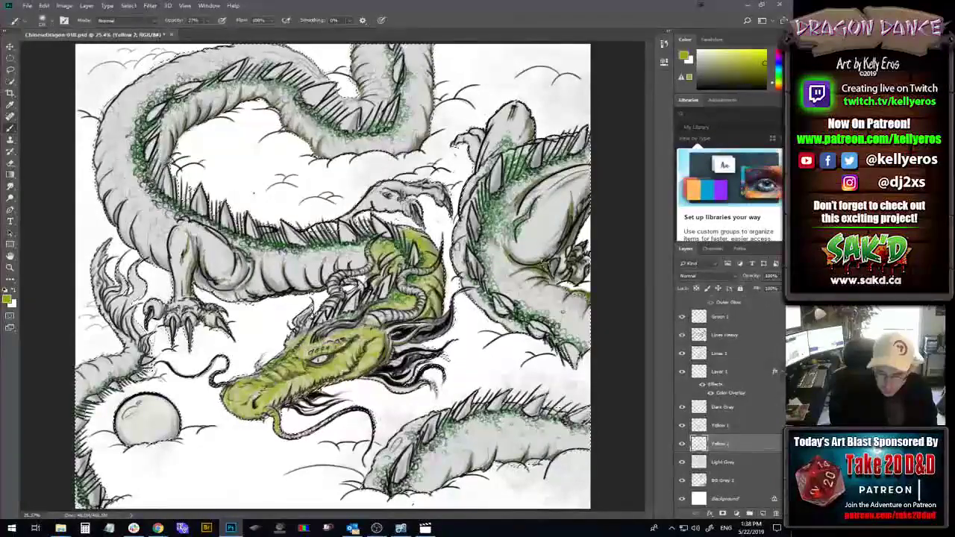
- Paint the body section behind the head, the upper foreleg, the raised claw, the tail and the lowest coil yellow-green within the selection
drag(293, 254, 330, 257)
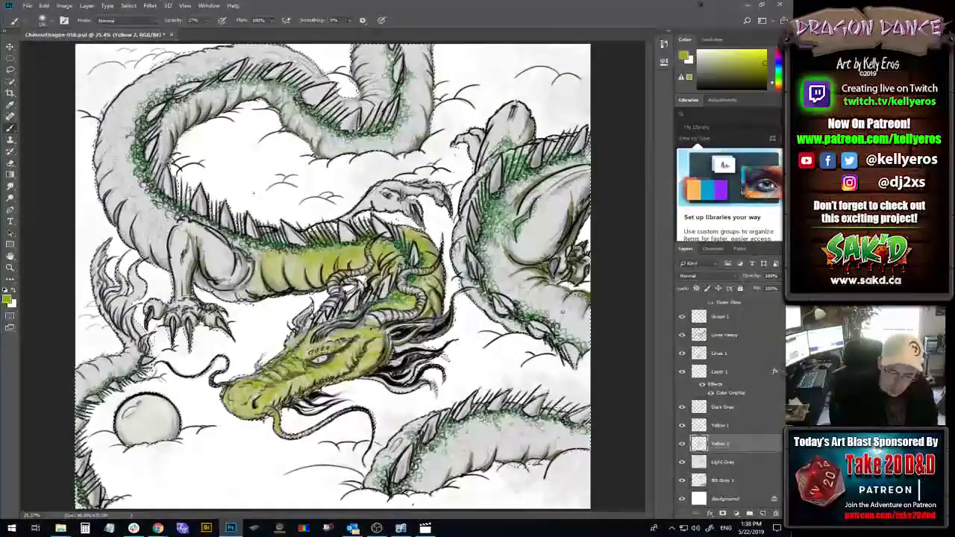
drag(220, 261, 257, 287)
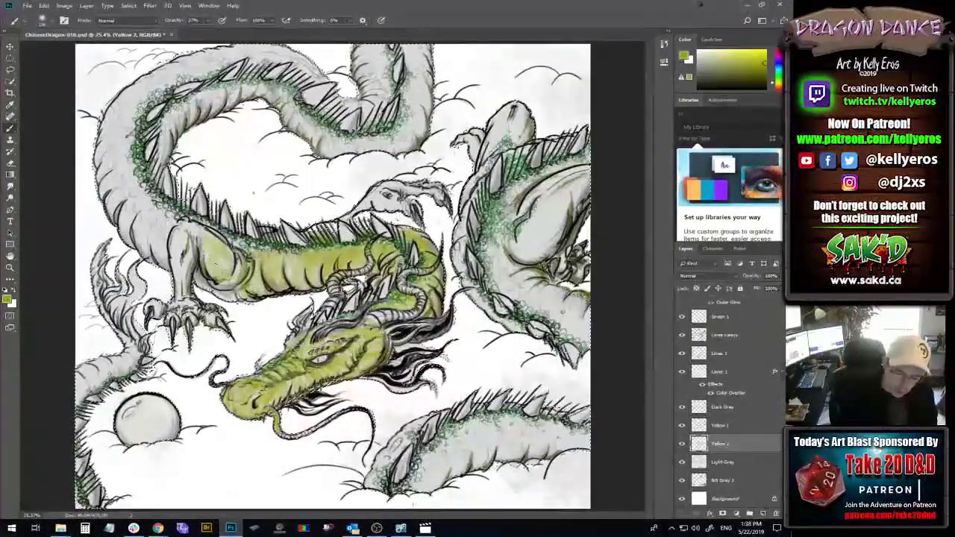
mouse_move(216, 262)
mouse_down()
mouse_move(202, 239)
mouse_move(220, 254)
mouse_up()
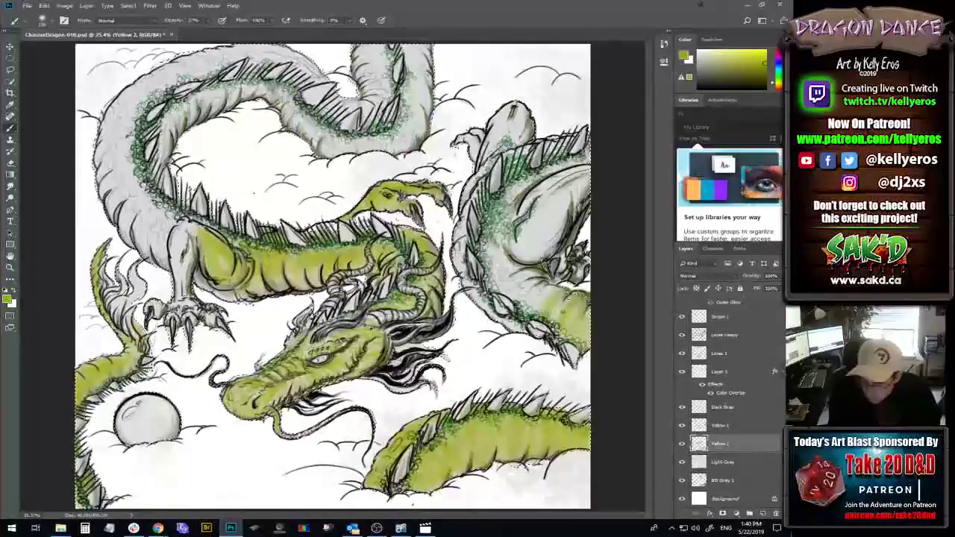
- Paint the hind-leg coil, its thigh and foot, and the rest of the foreleg yellow-green on Yellow 2
drag(522, 304, 547, 285)
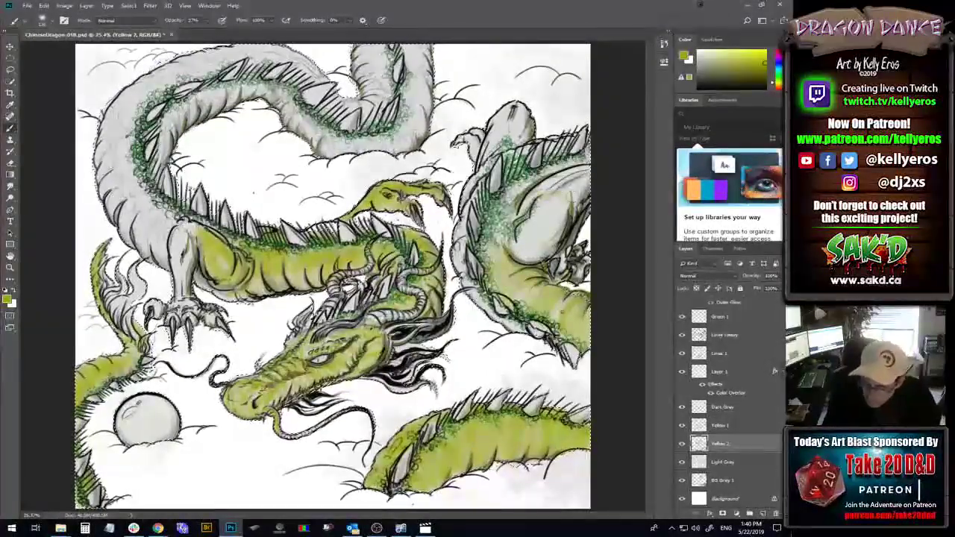
drag(541, 228, 567, 190)
drag(552, 250, 523, 224)
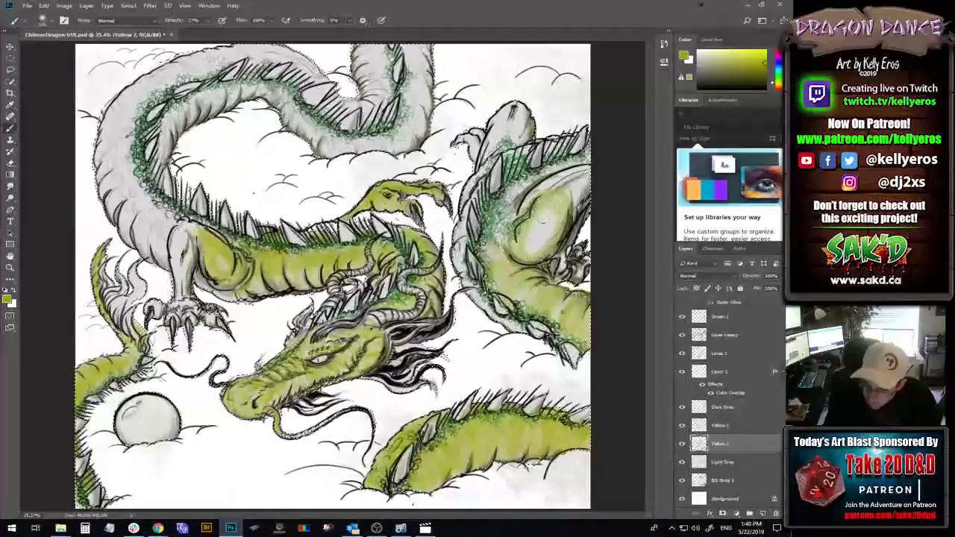
drag(541, 190, 522, 239)
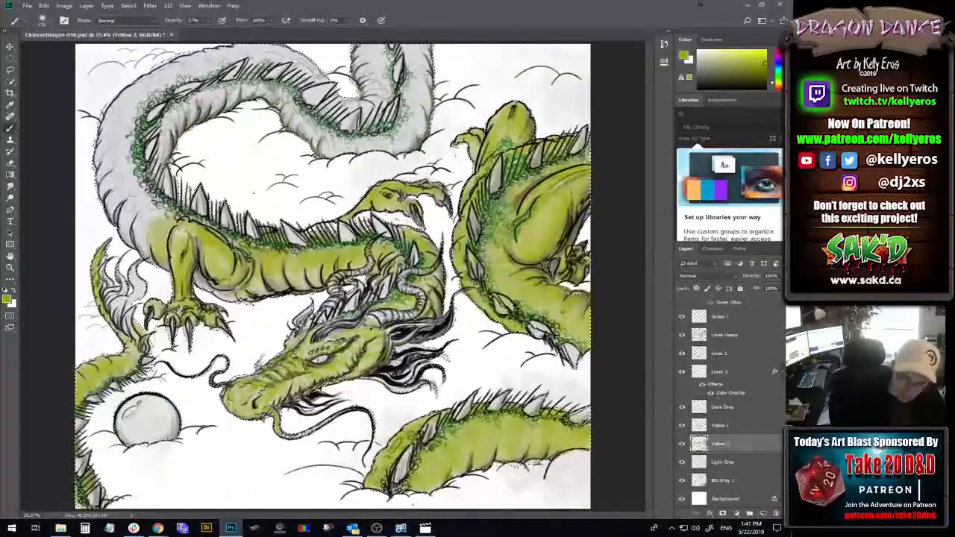
- Paint the large upper body loop and the coil rising to the canvas's upper edge yellow-green on Yellow 2
mouse_move(187, 246)
mouse_down()
mouse_move(127, 197)
mouse_move(119, 123)
mouse_move(167, 83)
mouse_move(273, 47)
mouse_up()
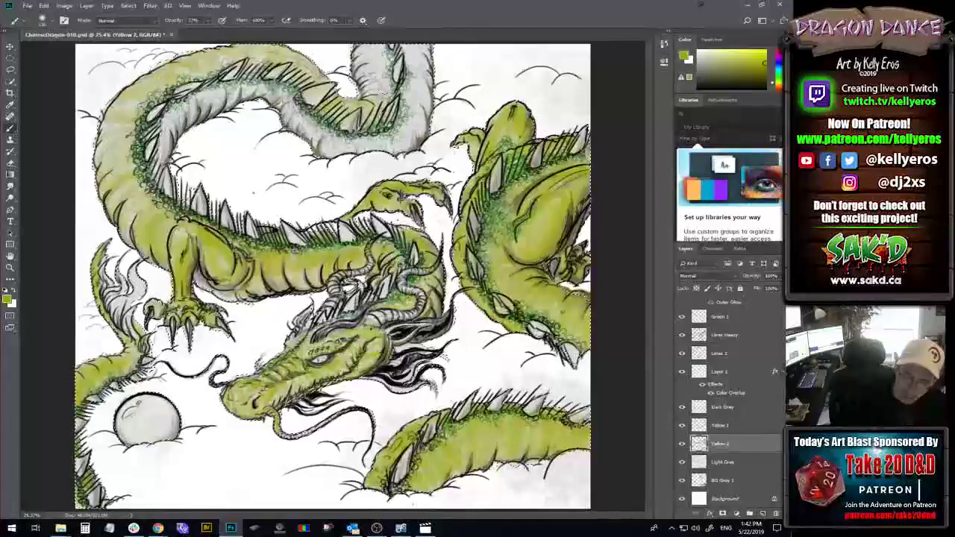
drag(352, 64, 367, 44)
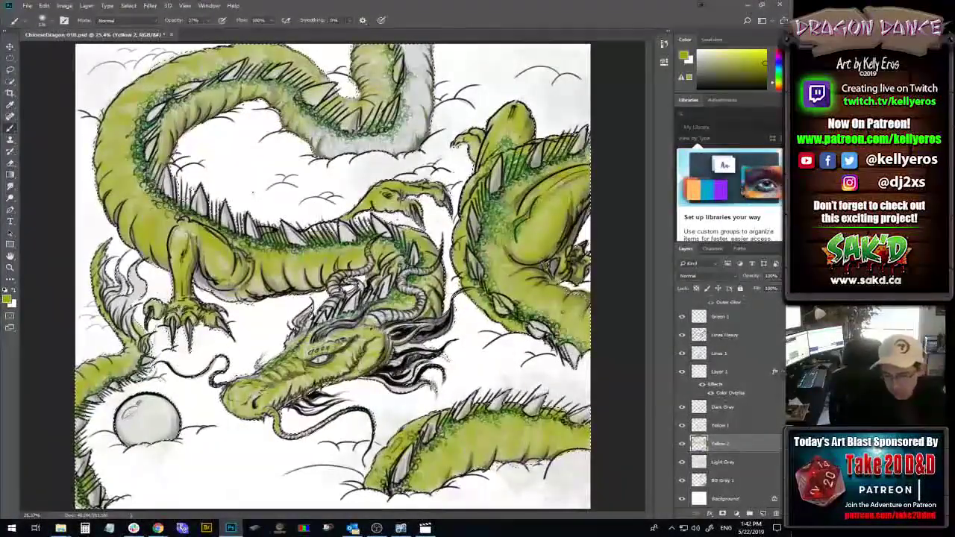
drag(329, 145, 417, 123)
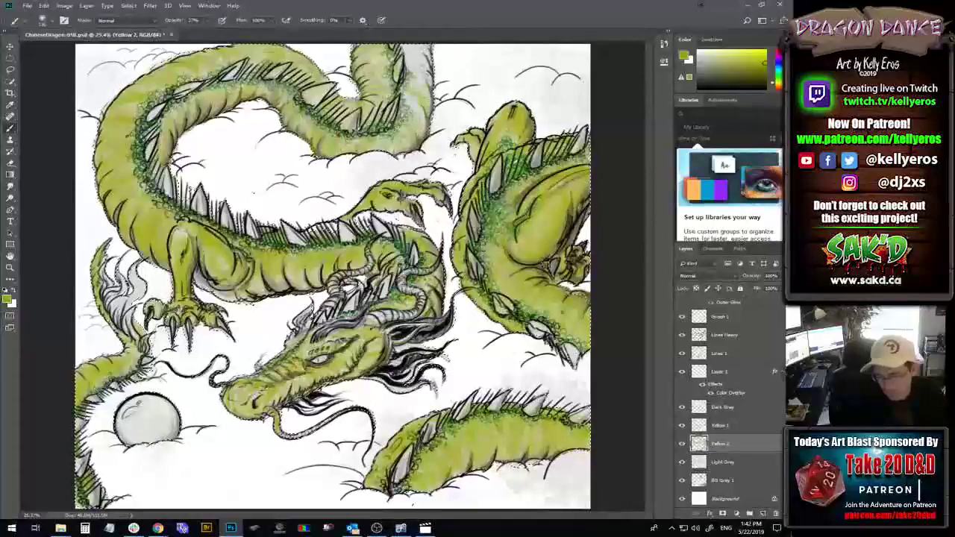
- Float the document in its own window and hide the panels for an uncluttered canvas
drag(74, 34, 94, 74)
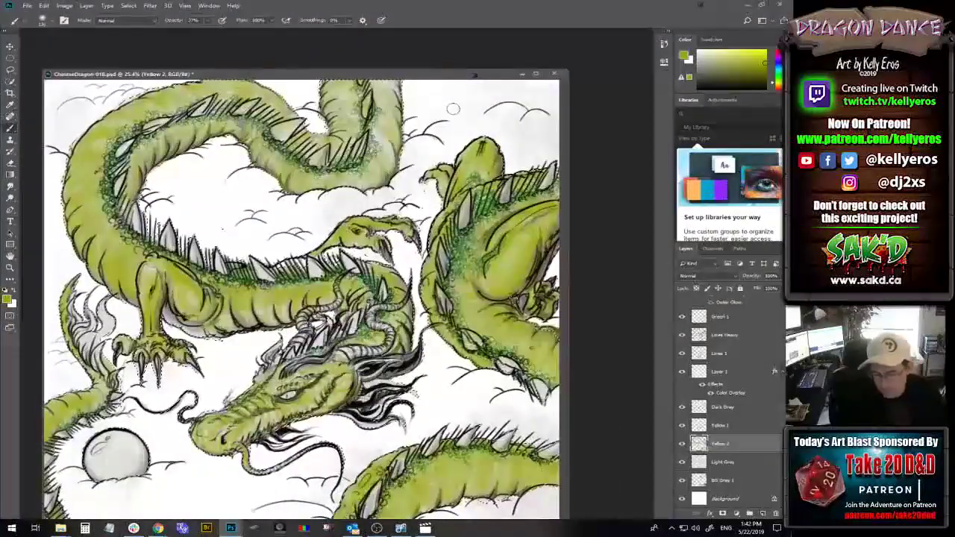
key(Tab)
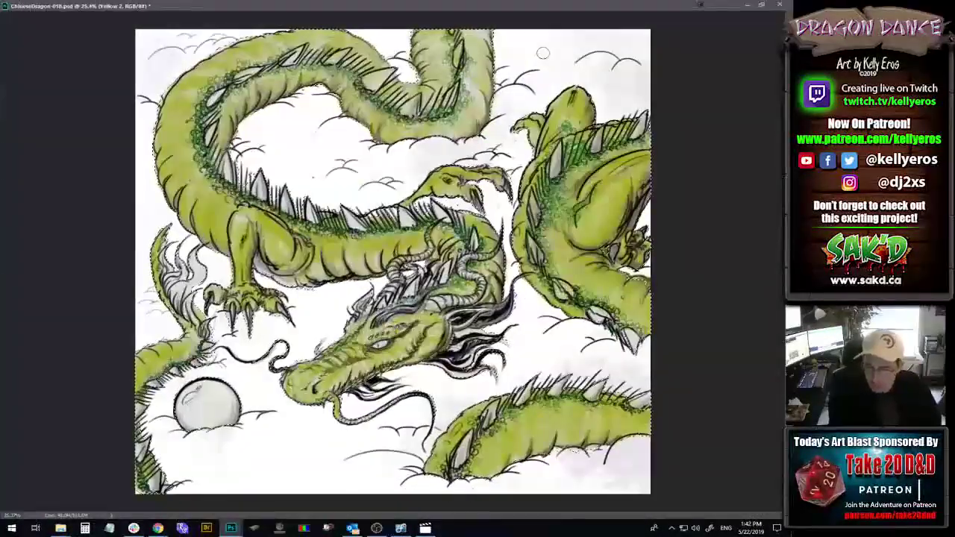
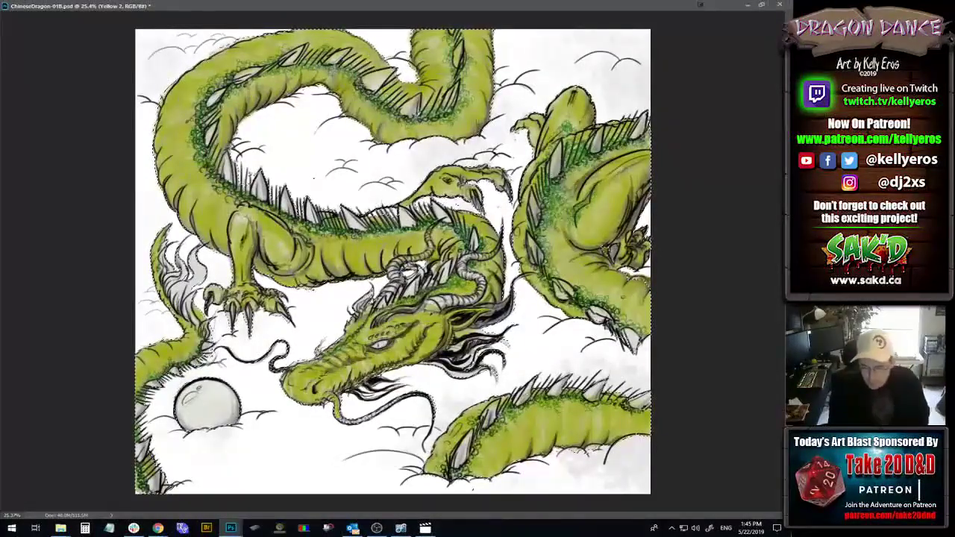
drag(590, 179, 619, 239)
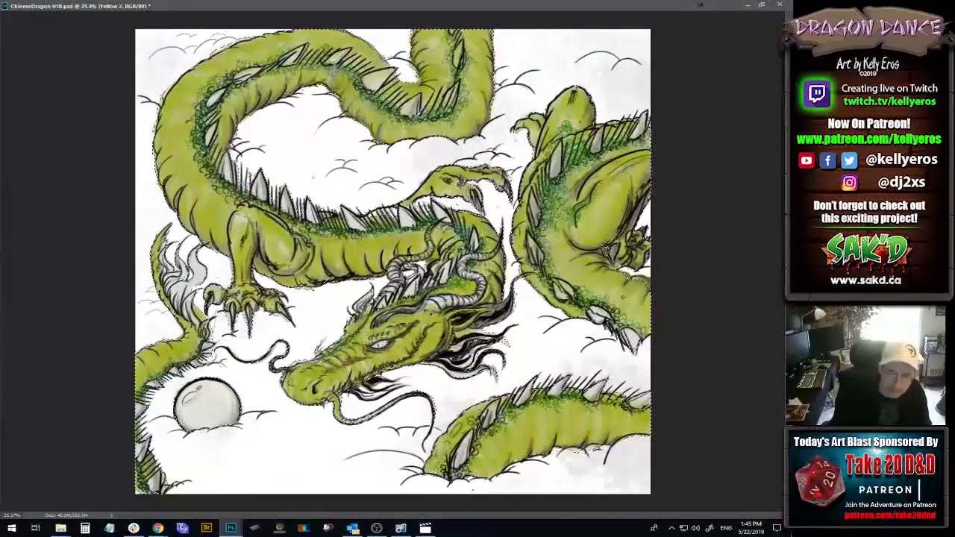
drag(637, 213, 641, 268)
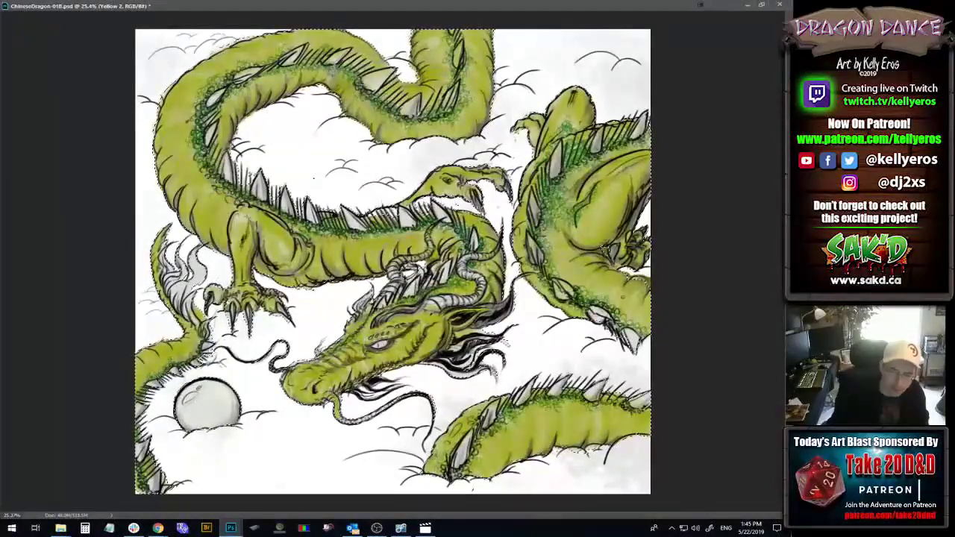
drag(642, 192, 631, 281)
mouse_move(648, 179)
mouse_down()
mouse_move(643, 238)
mouse_move(636, 233)
mouse_up()
drag(643, 179, 637, 268)
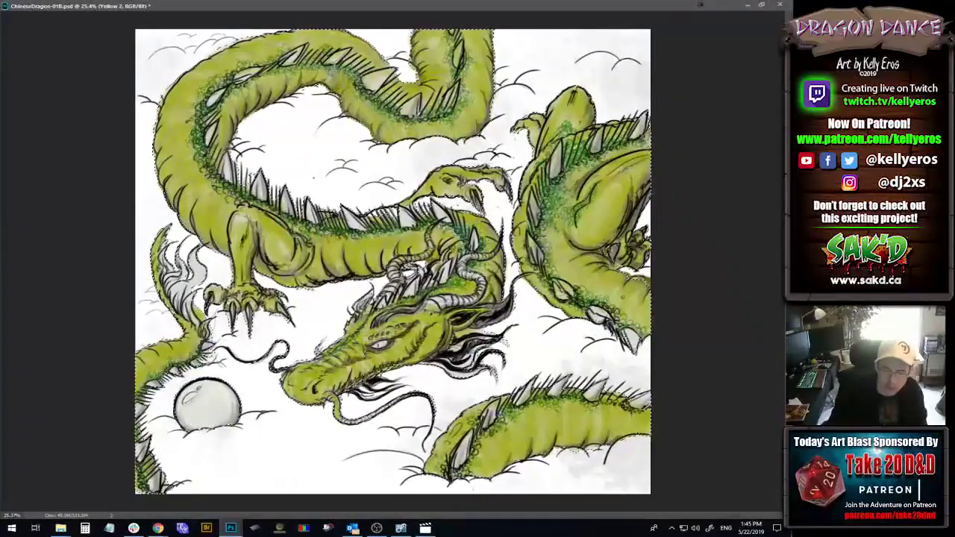
drag(640, 216, 635, 276)
drag(641, 220, 631, 279)
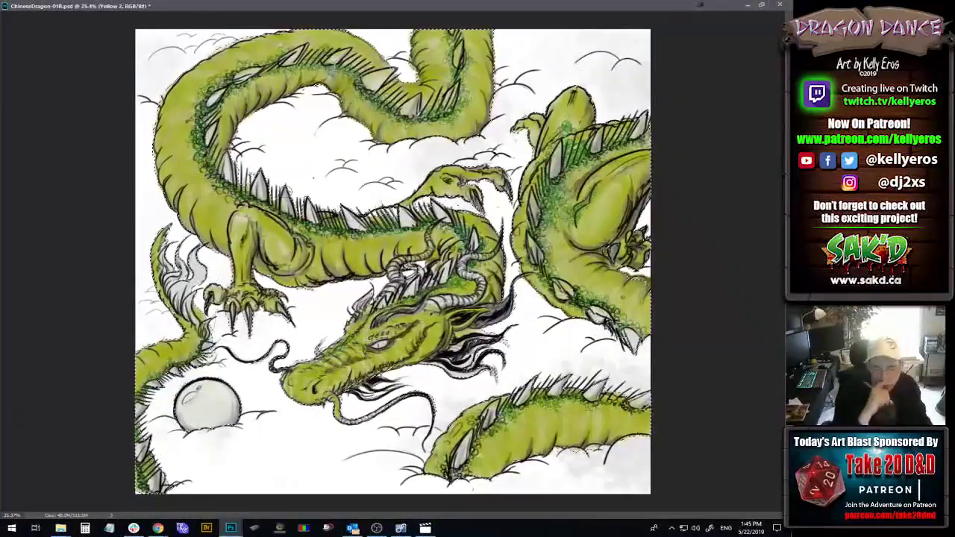
drag(646, 176, 640, 252)
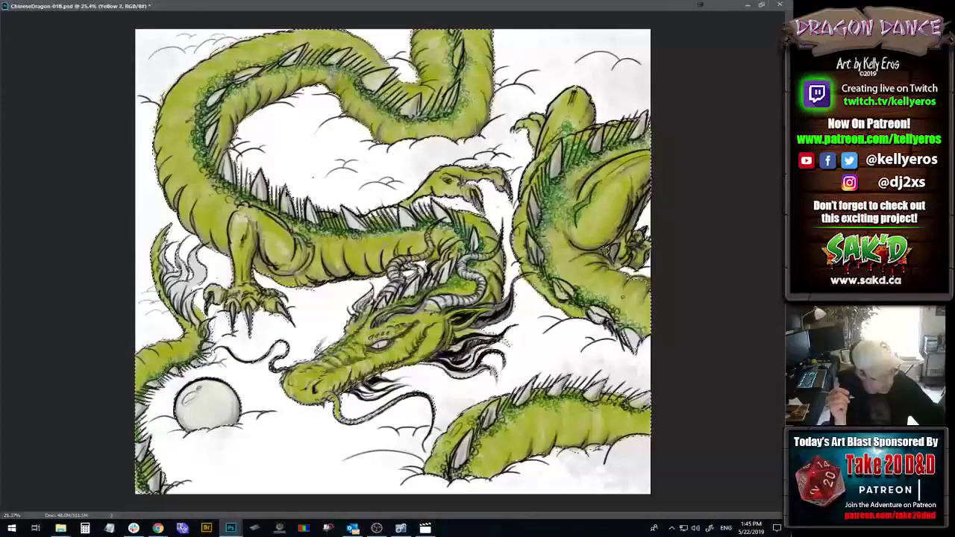
drag(645, 179, 635, 269)
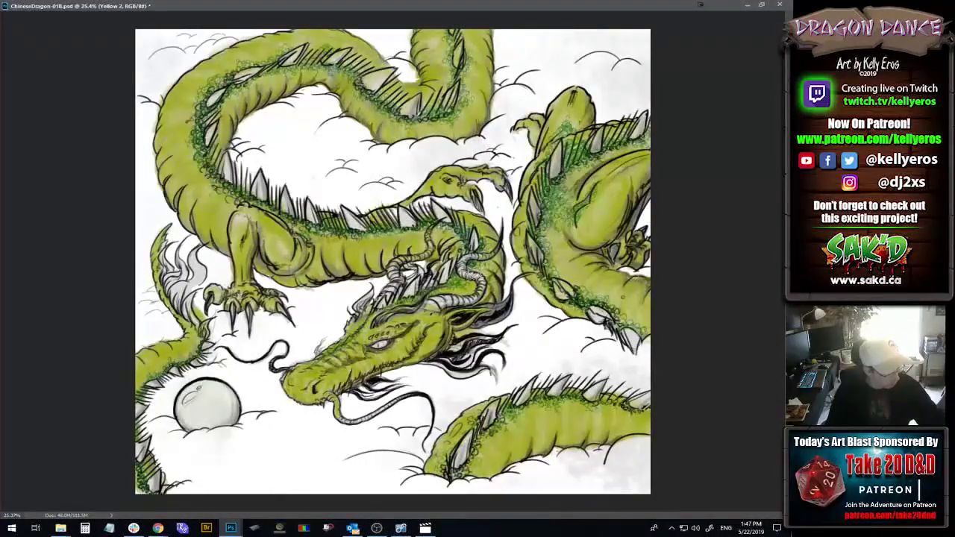
- Dock the floating document back into the maximized workspace with its panels and save the file
click(761, 5)
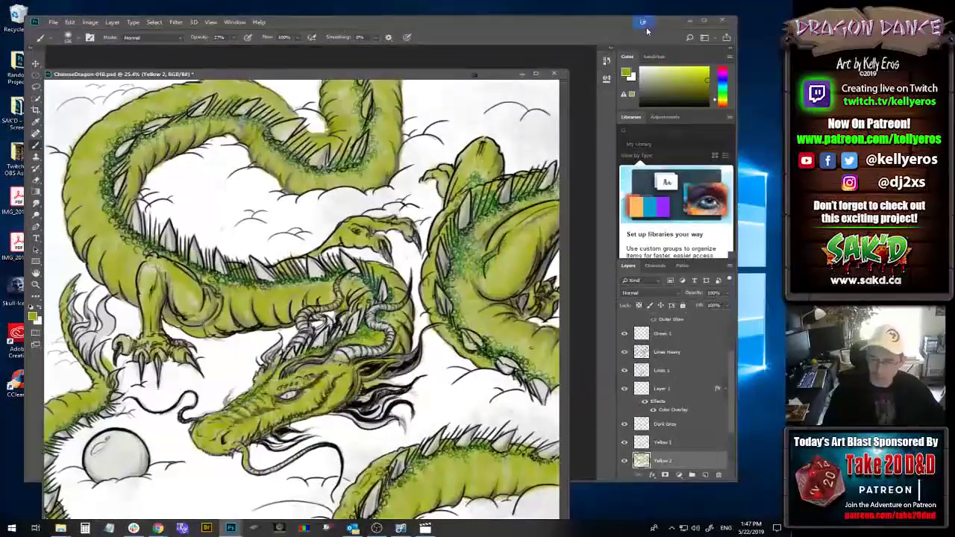
key(super+Up)
drag(503, 75, 455, 26)
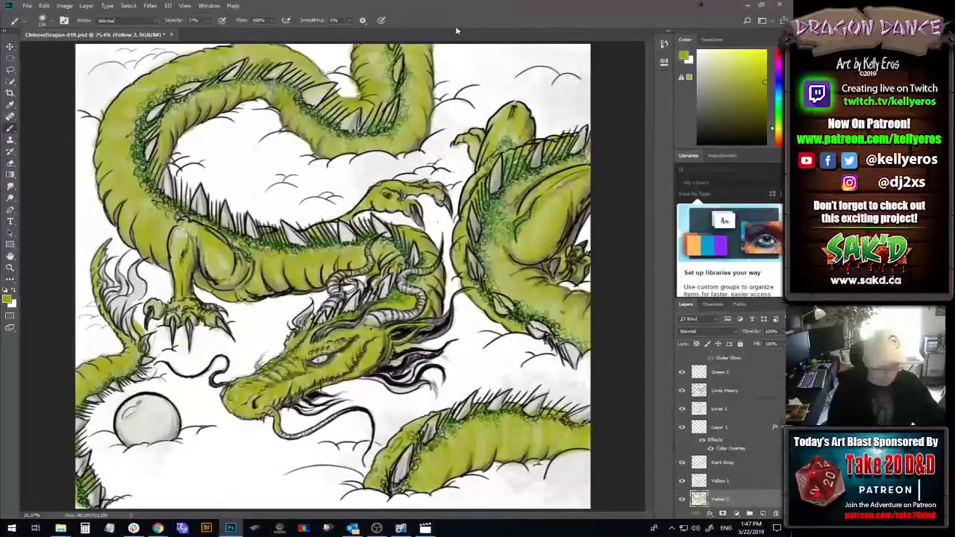
key(ctrl+s)
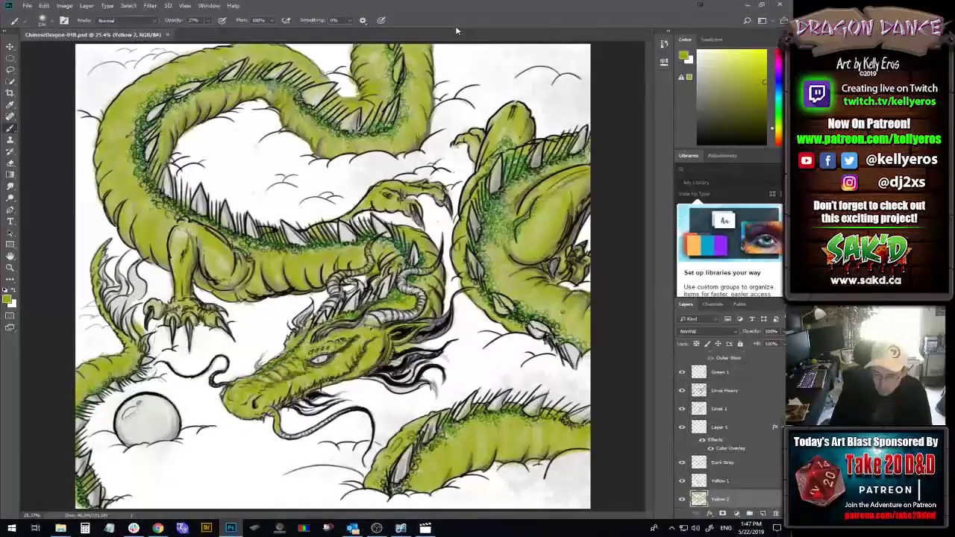
- Add a new layer above Yellow 1 and name it Yellow 3
click(755, 480)
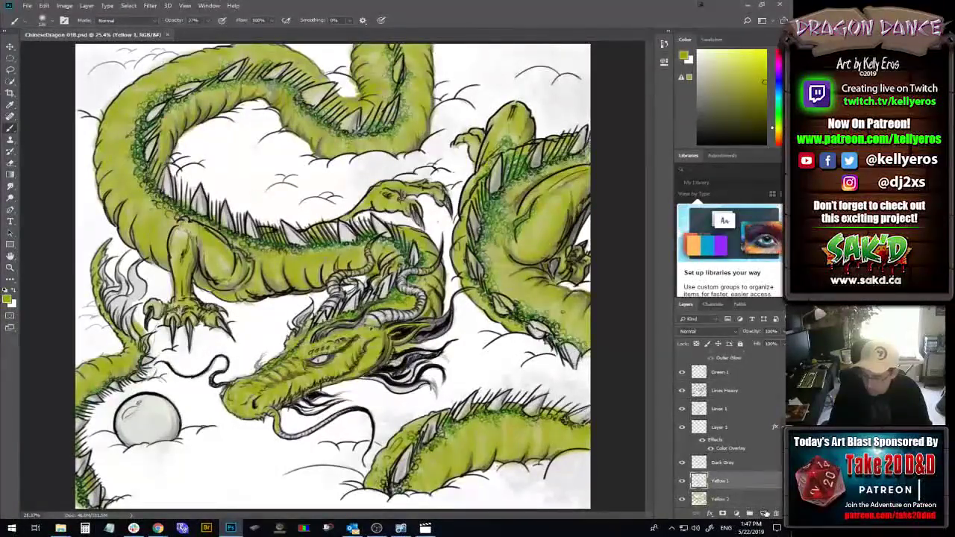
click(765, 513)
double_click(721, 481)
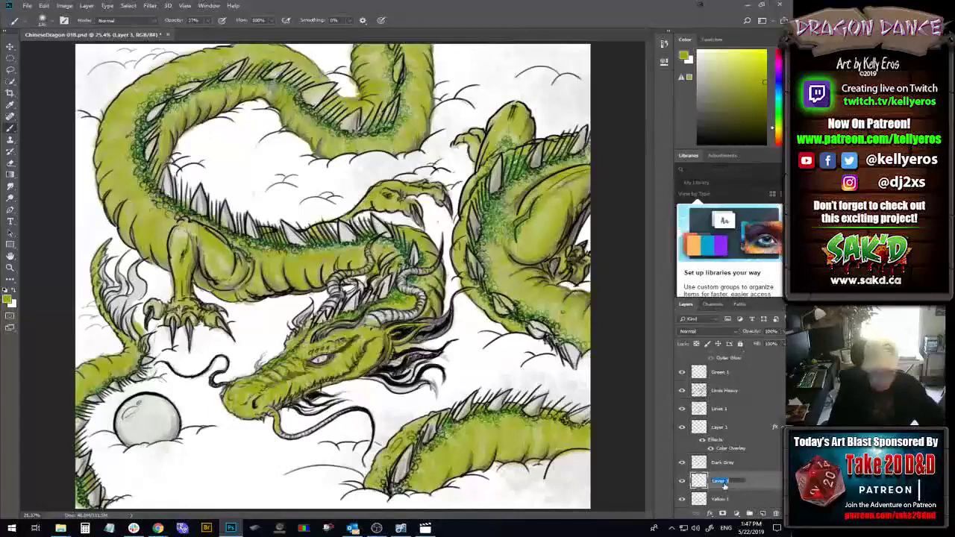
text(Ye)
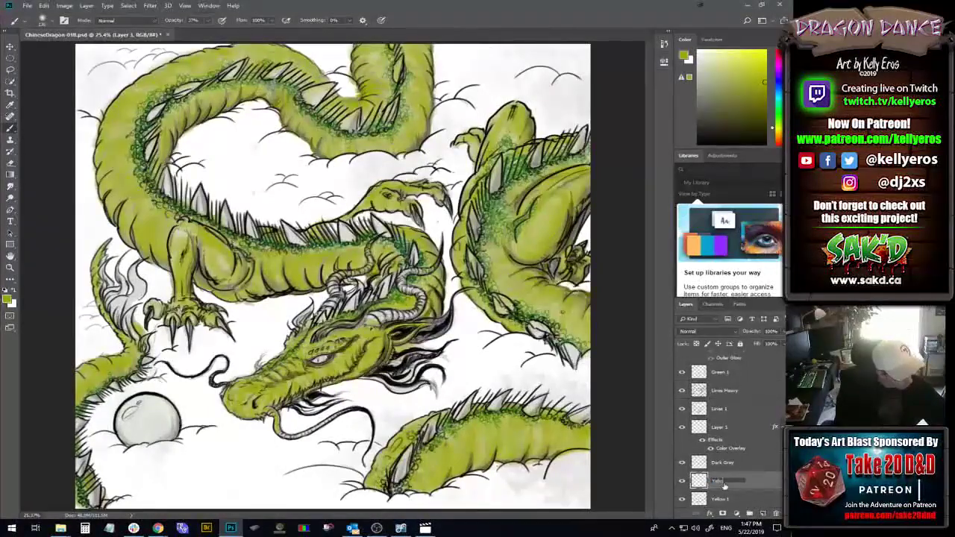
text(llow 2)
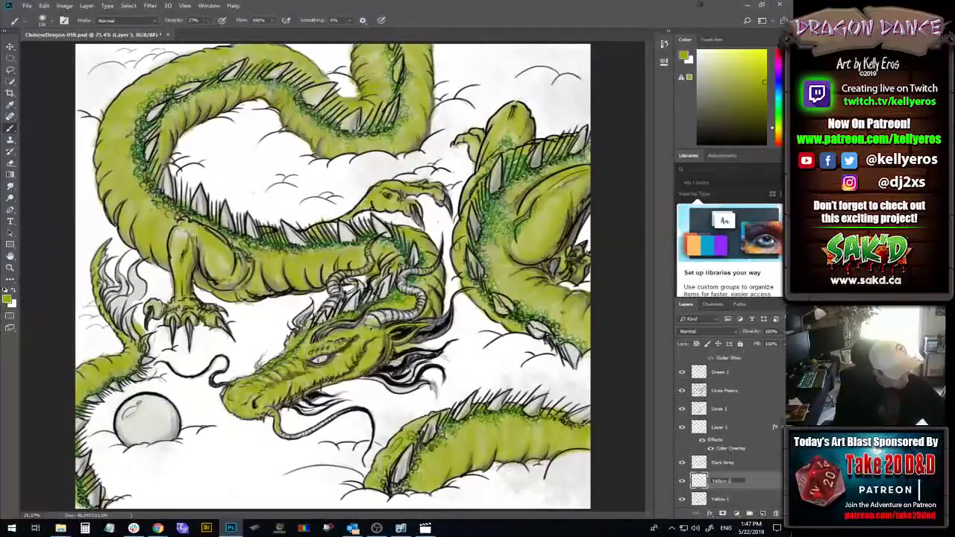
key(Return)
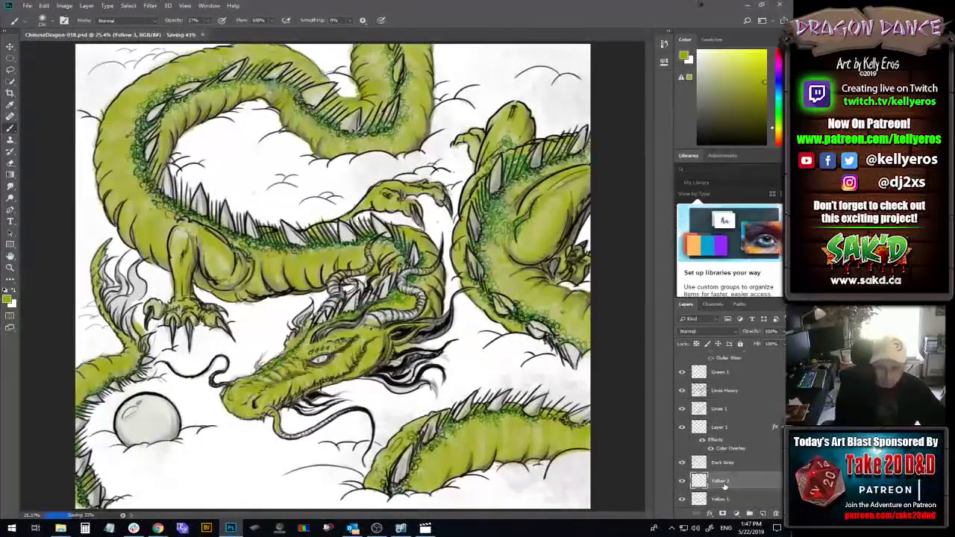
- Set the foreground colour to bright yellow dcea00 and place the Yellow 3 layer above Dark Gray
click(8, 300)
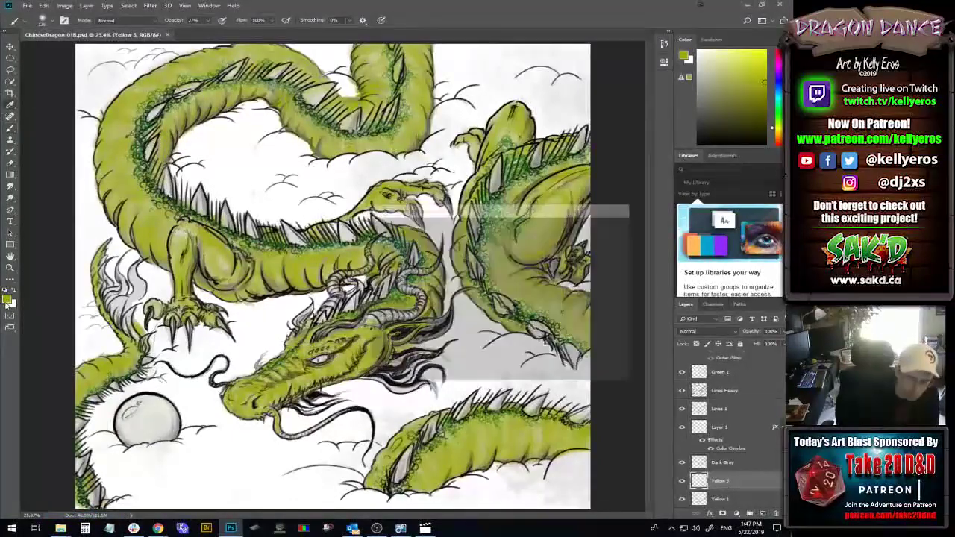
click(499, 237)
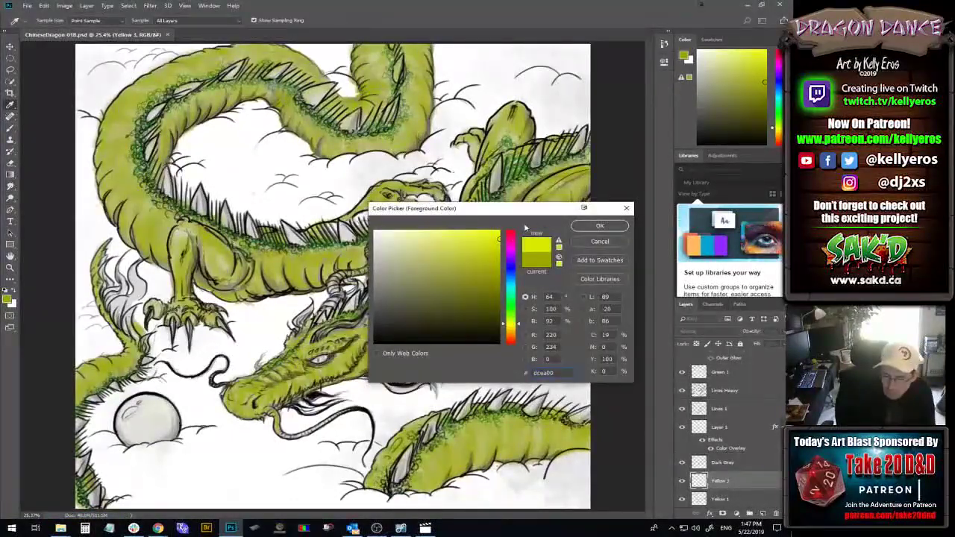
click(600, 225)
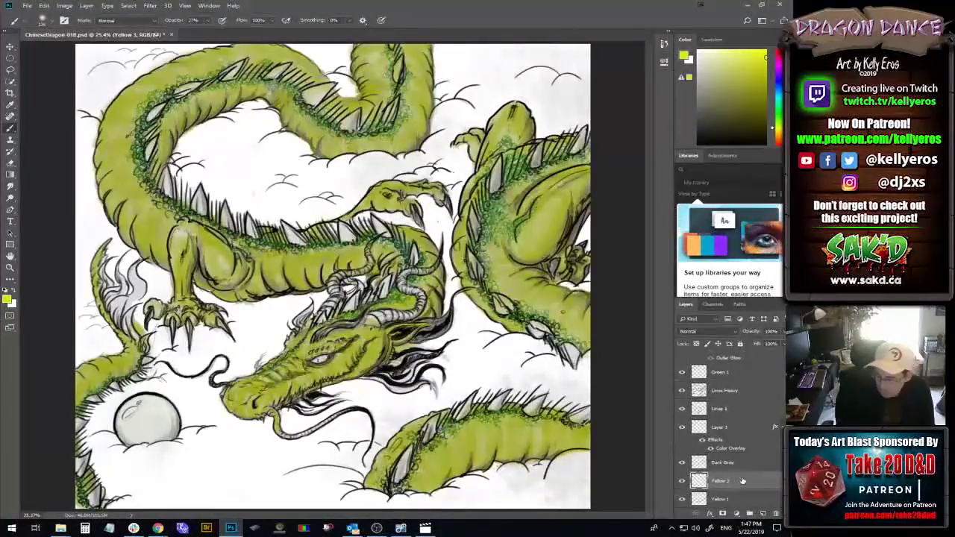
drag(739, 480, 718, 460)
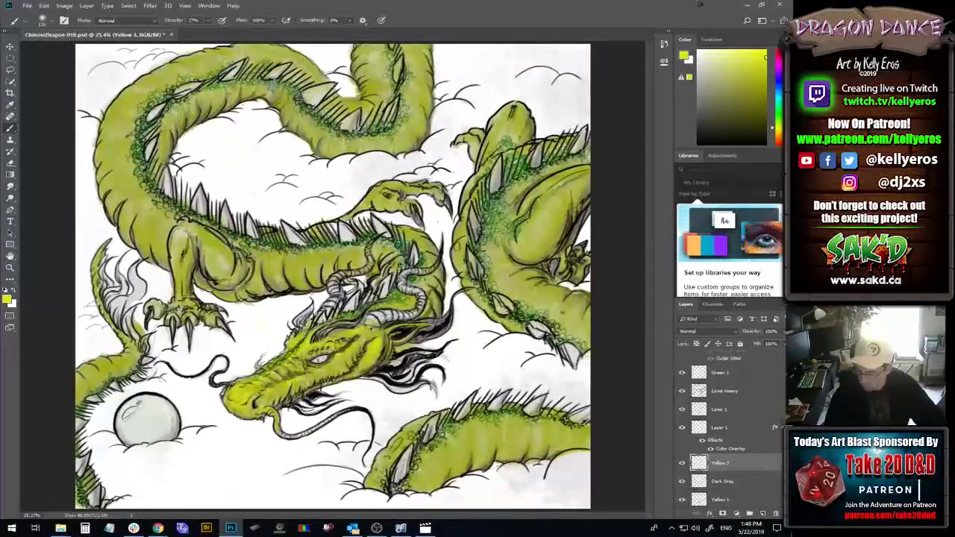
- Load the dragon's shape as a selection from its base grey layer and hide the selection edges
scroll(727, 429, down, 3)
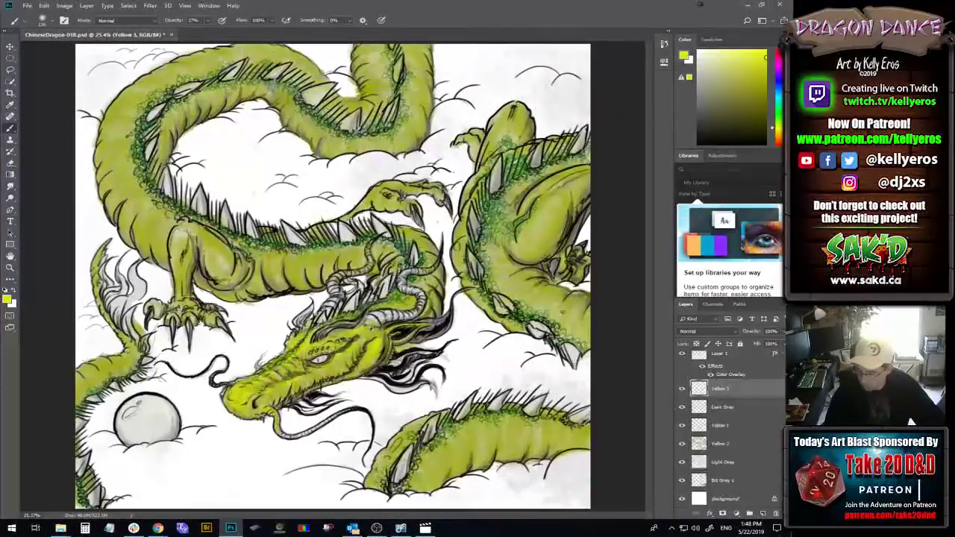
ctrl+click(723, 469)
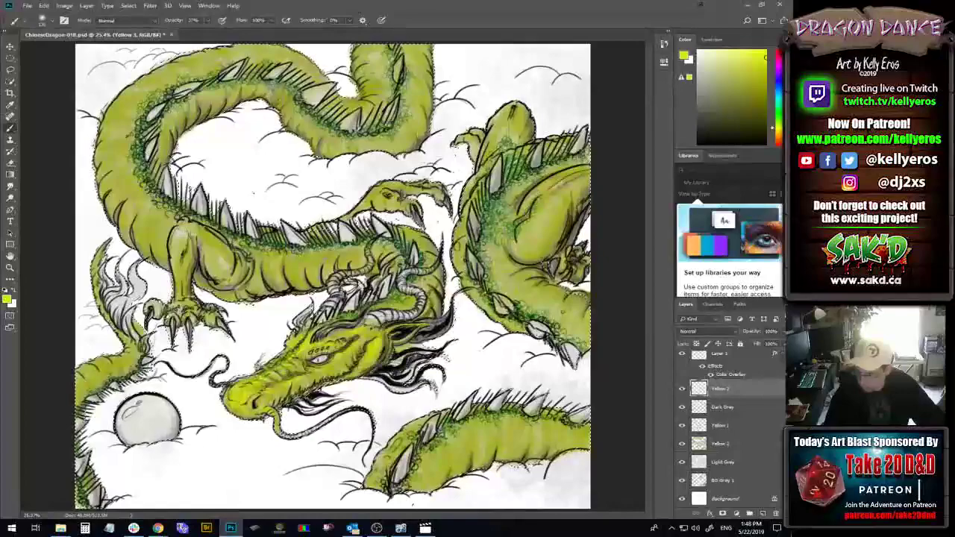
scroll(727, 429, up, 5)
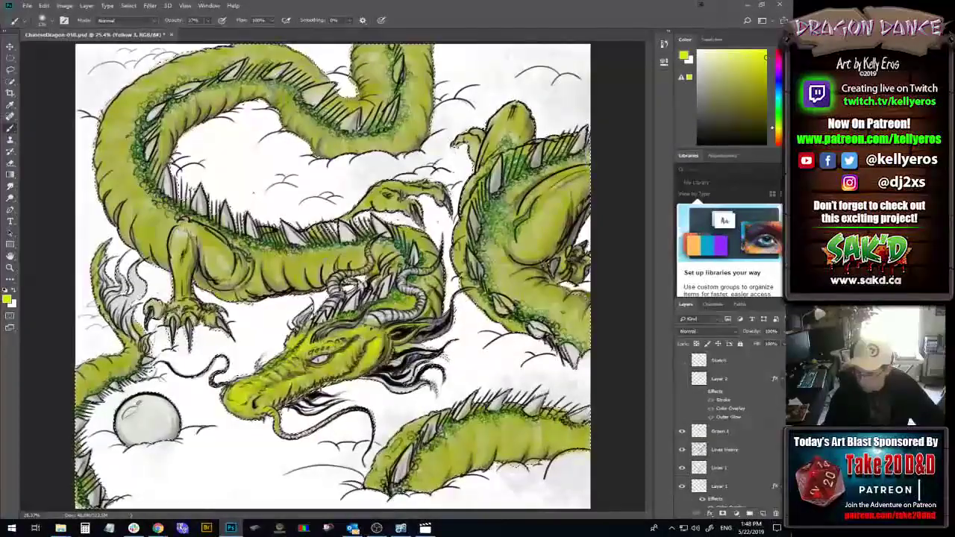
click(184, 6)
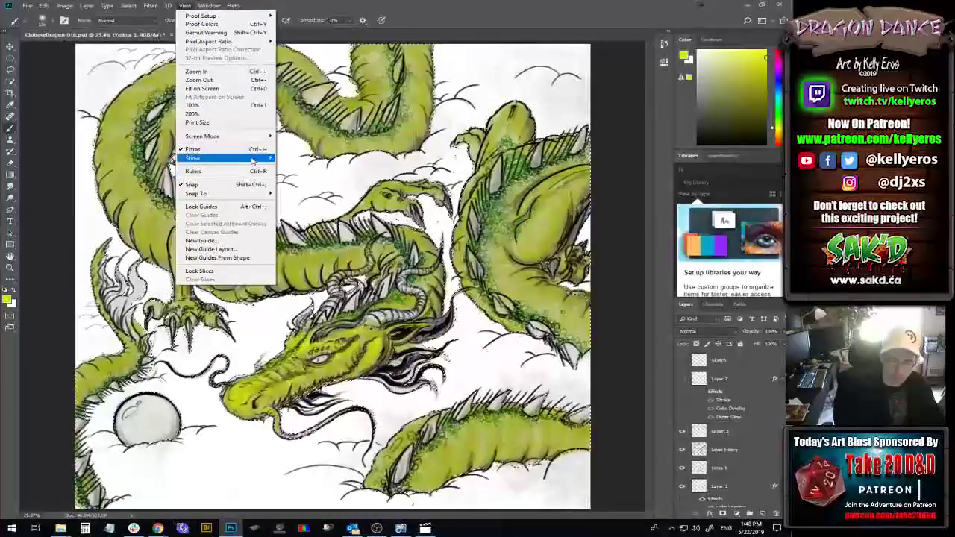
mouse_move(252, 160)
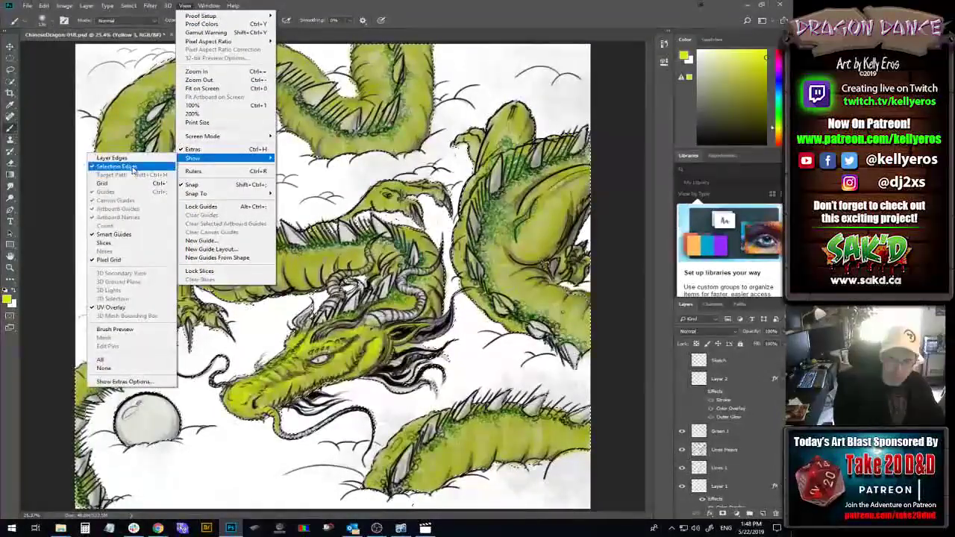
click(133, 168)
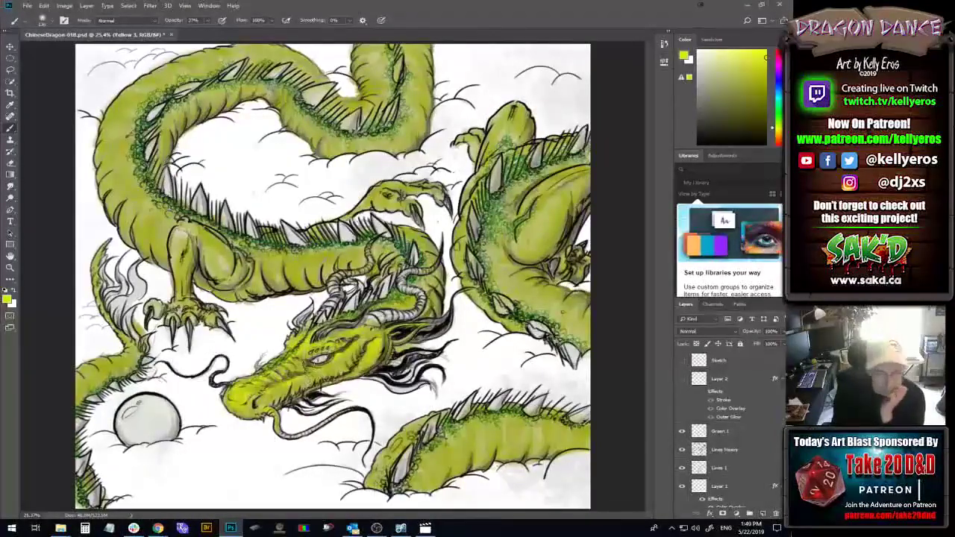
- Brush bright yellow highlights over the hind-leg coil beside its green scales on Yellow 3 with a soft round brush
click(42, 21)
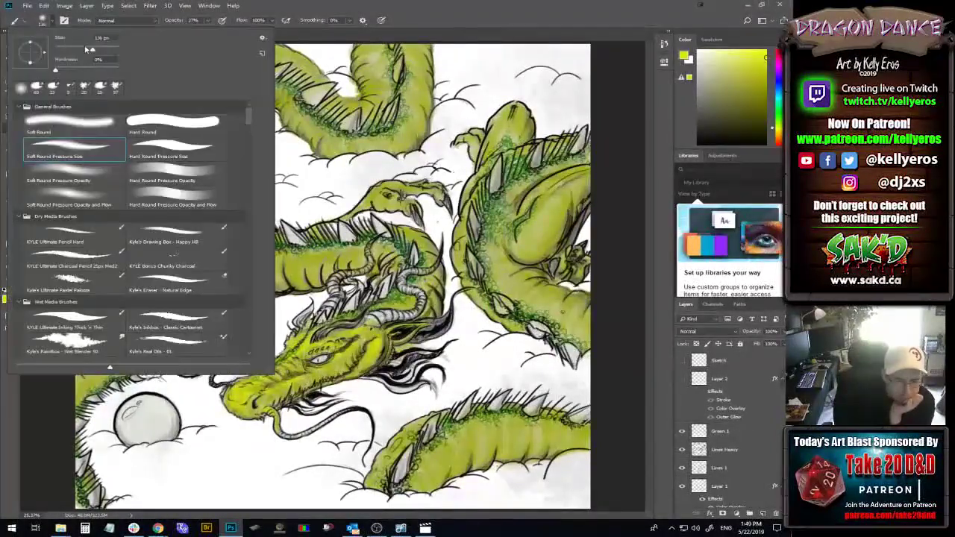
key(Escape)
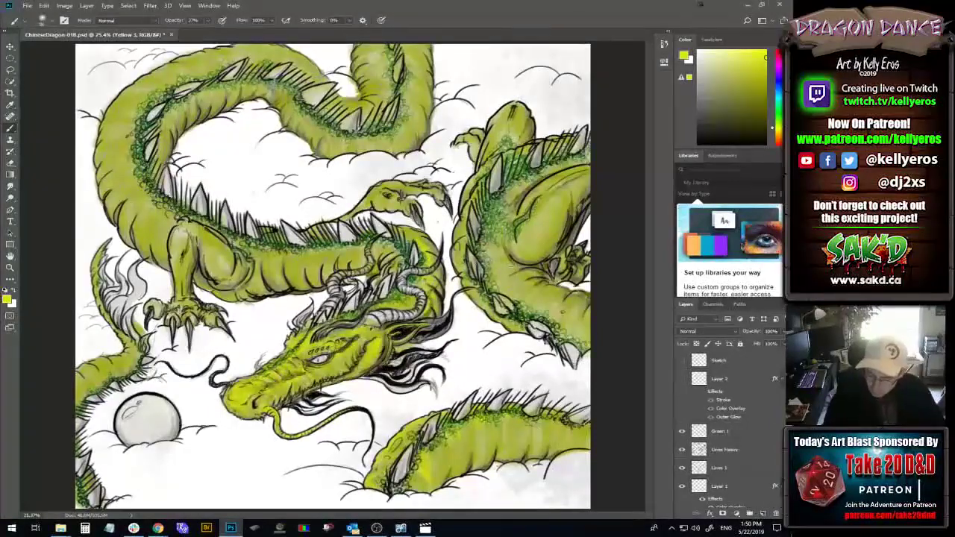
drag(489, 280, 499, 261)
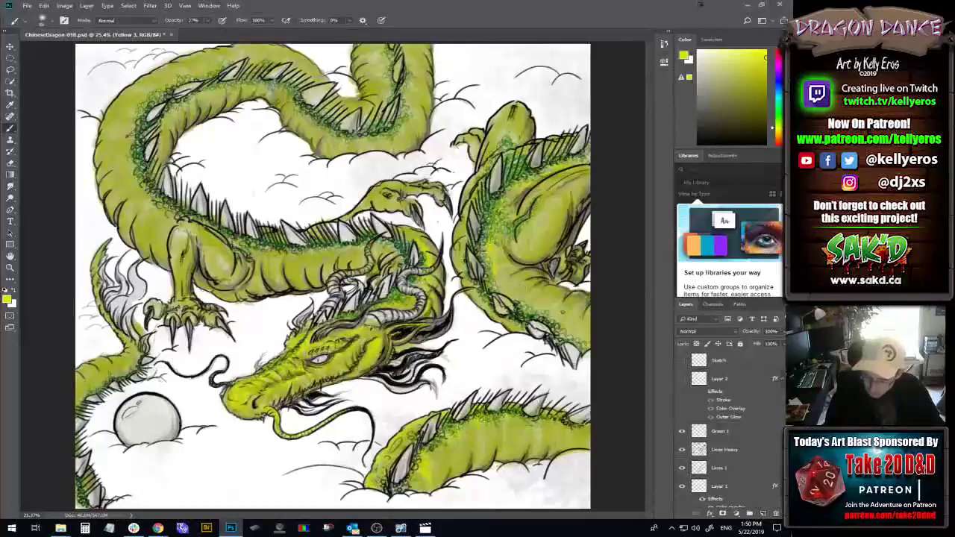
mouse_move(489, 224)
mouse_down()
mouse_move(500, 284)
mouse_move(537, 295)
mouse_up()
mouse_move(492, 224)
mouse_down()
mouse_move(514, 317)
mouse_move(553, 311)
mouse_up()
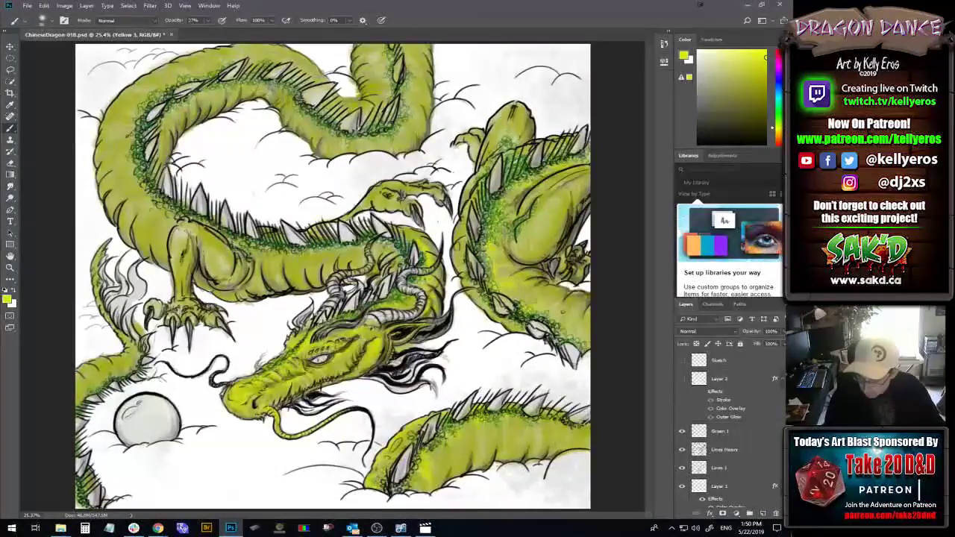
drag(485, 238, 512, 285)
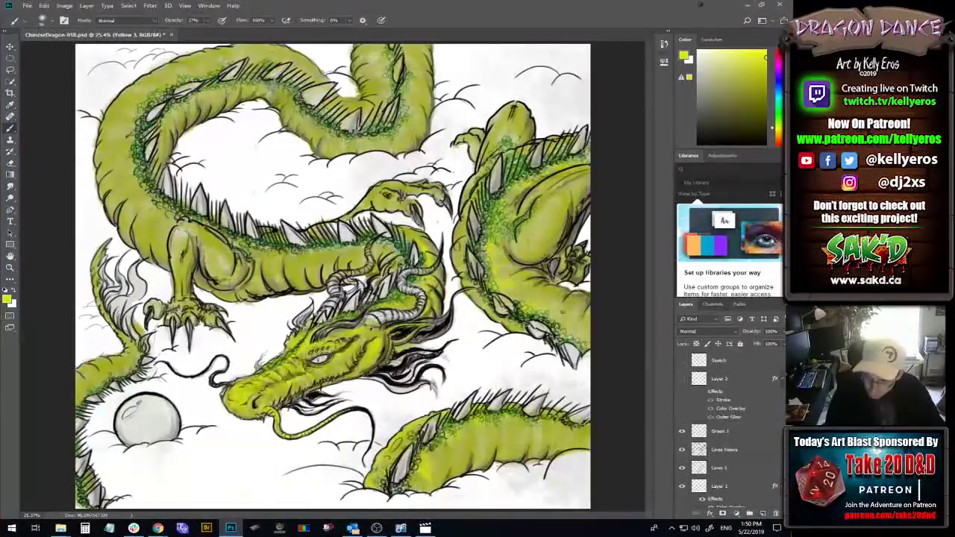
drag(522, 224, 567, 276)
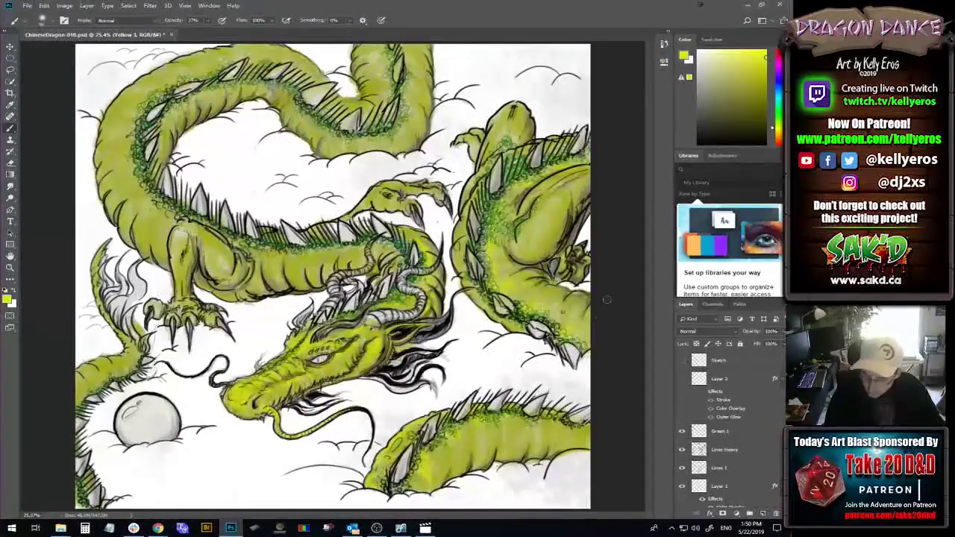
- Brush bright yellow highlights onto the hind thigh, the body below it and the lowest coil, and save the file
drag(545, 194, 562, 313)
drag(548, 203, 527, 233)
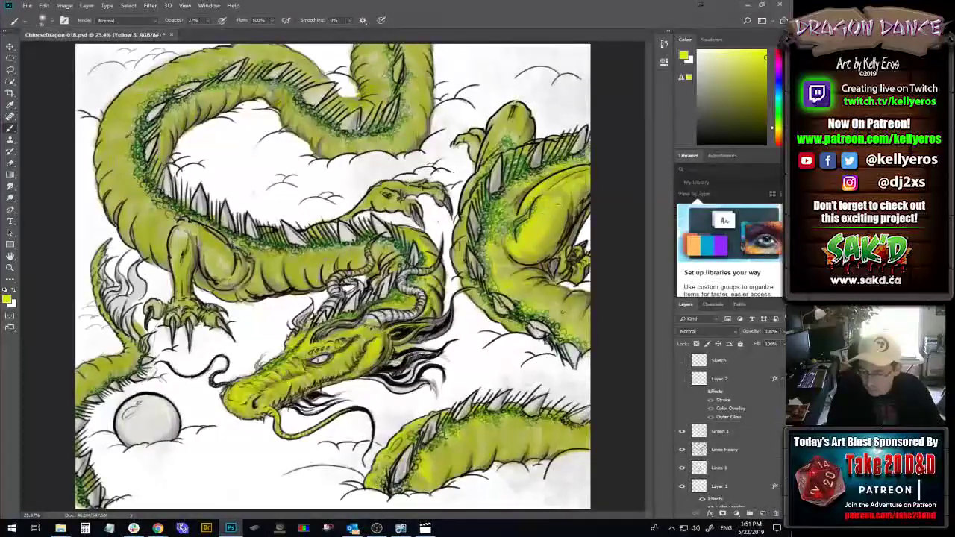
drag(542, 229, 567, 209)
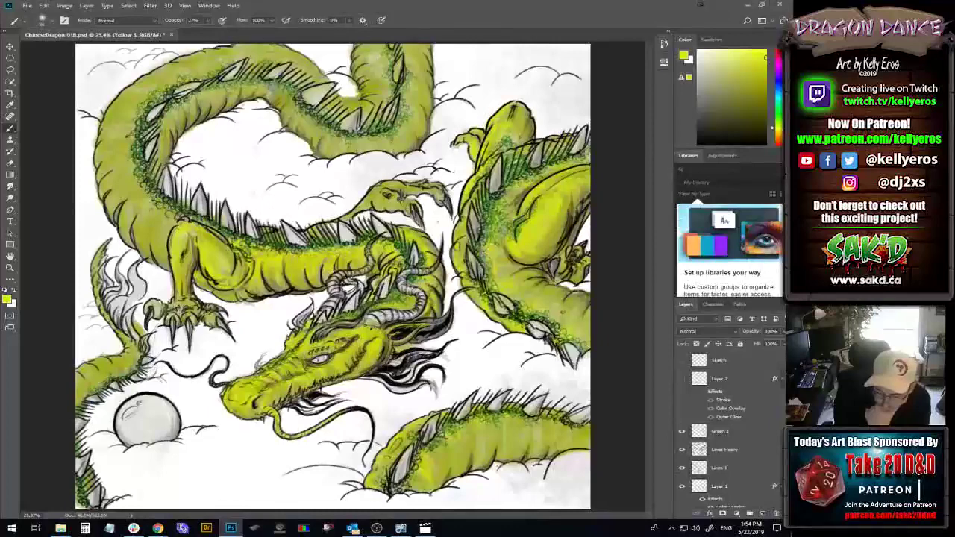
drag(514, 299, 561, 311)
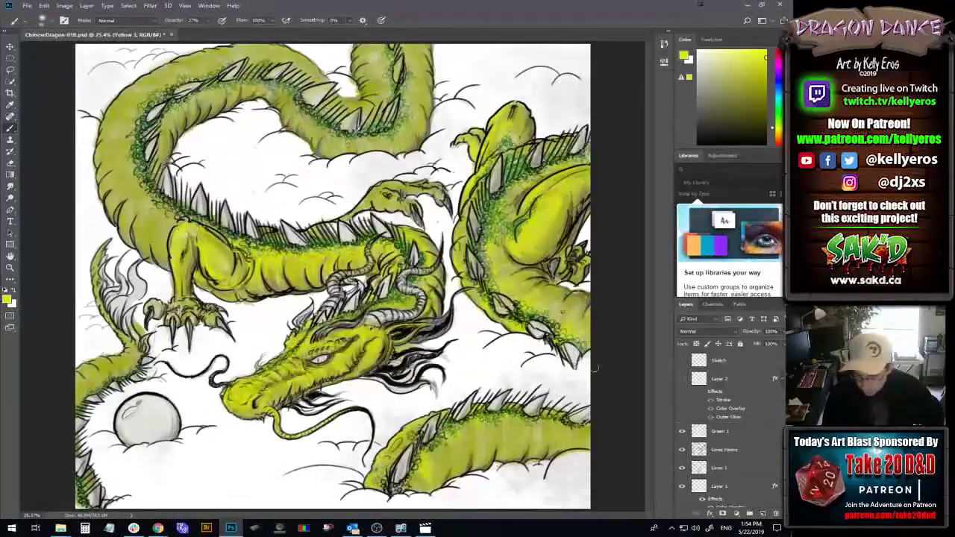
drag(407, 447, 435, 457)
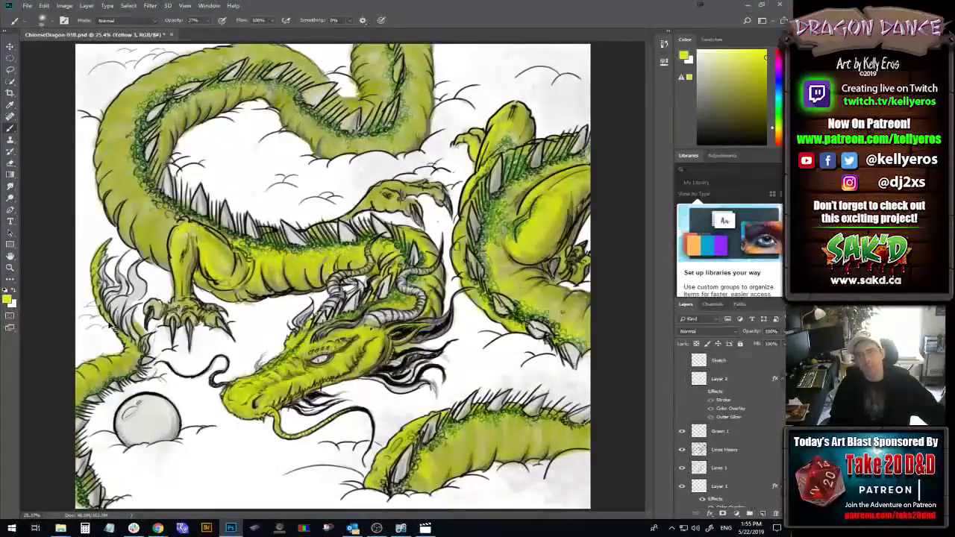
key(ctrl+s)
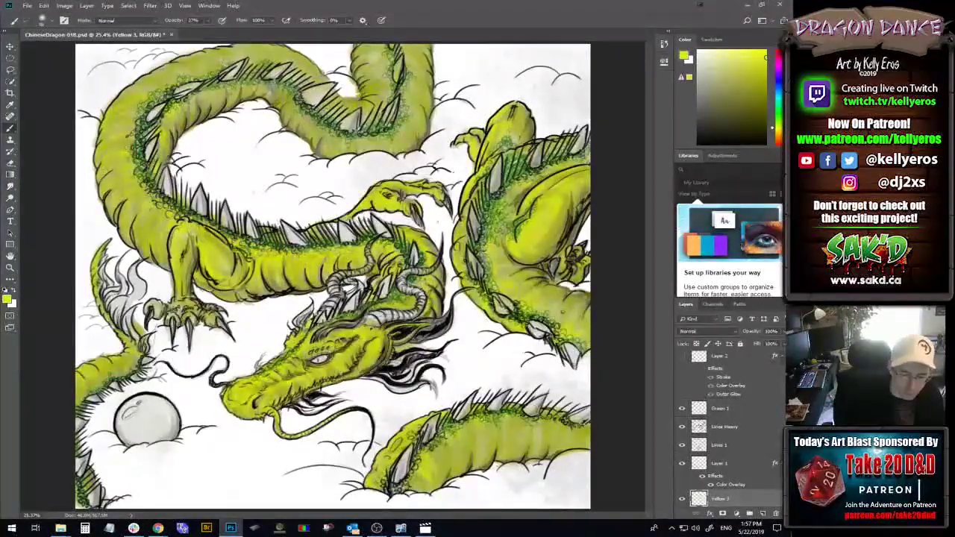
- Brush bright yellow highlights along the outer curve of the large upper body loop on Yellow 3
drag(112, 194, 112, 131)
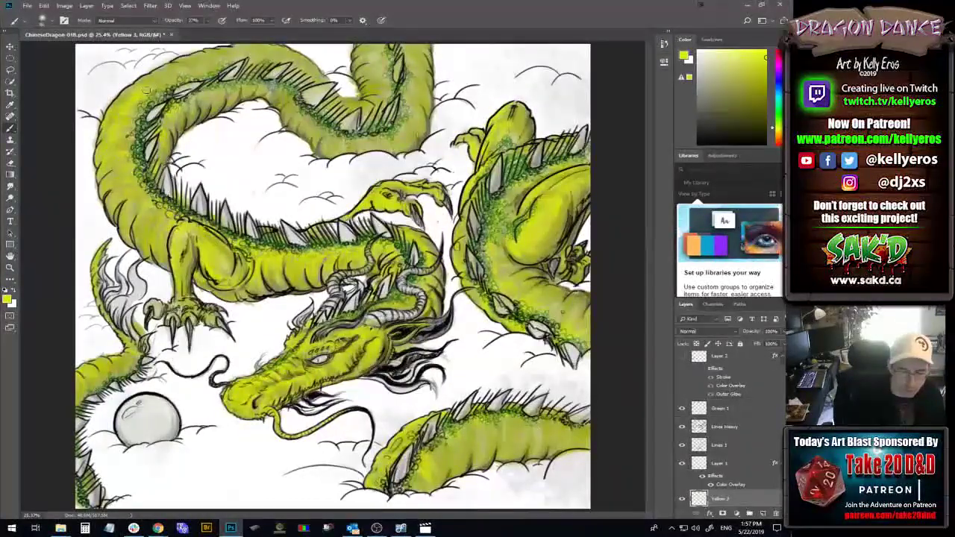
drag(112, 131, 170, 68)
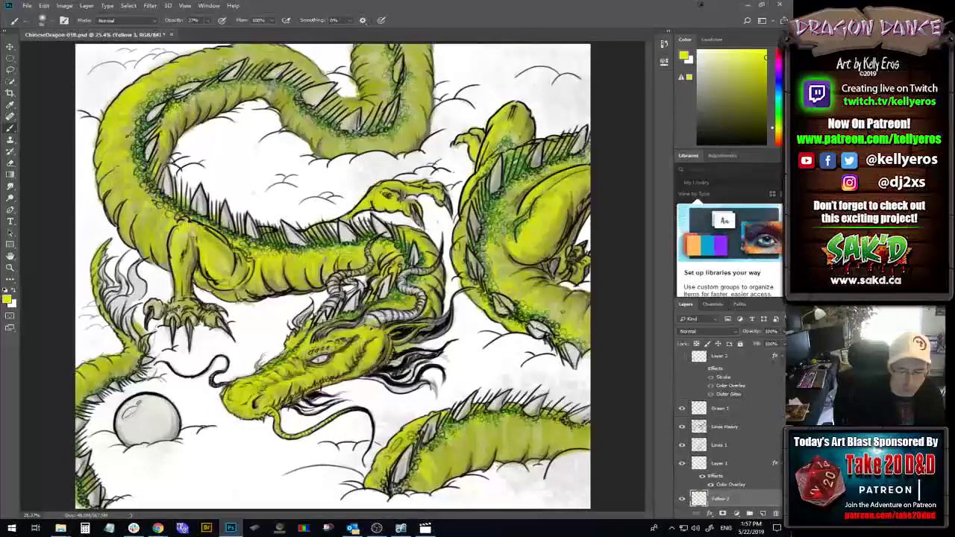
drag(575, 224, 561, 312)
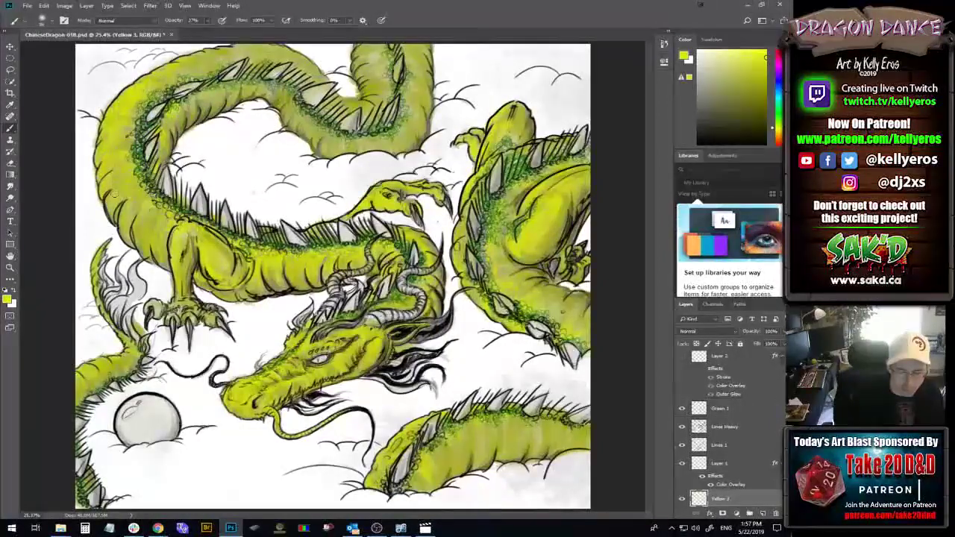
drag(127, 164, 148, 210)
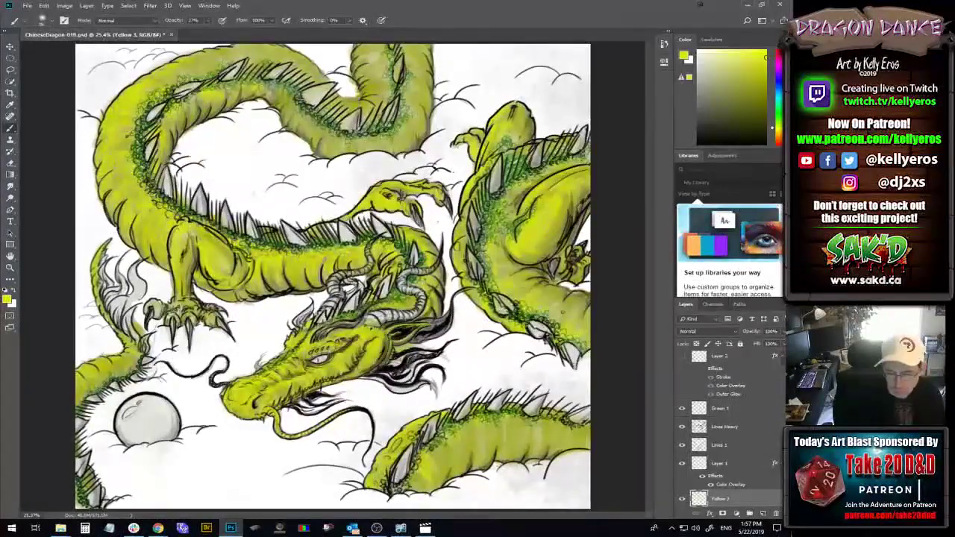
right_click(276, 84)
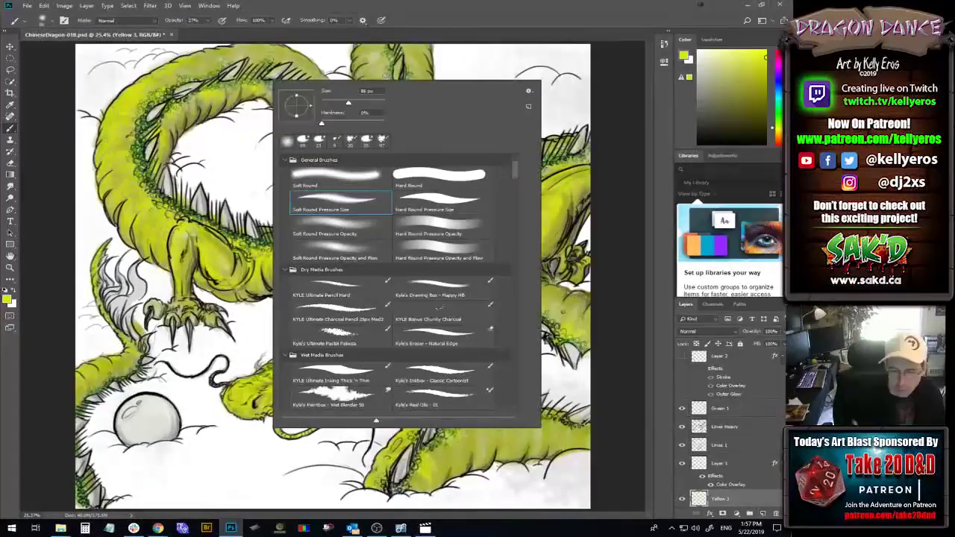
key(Escape)
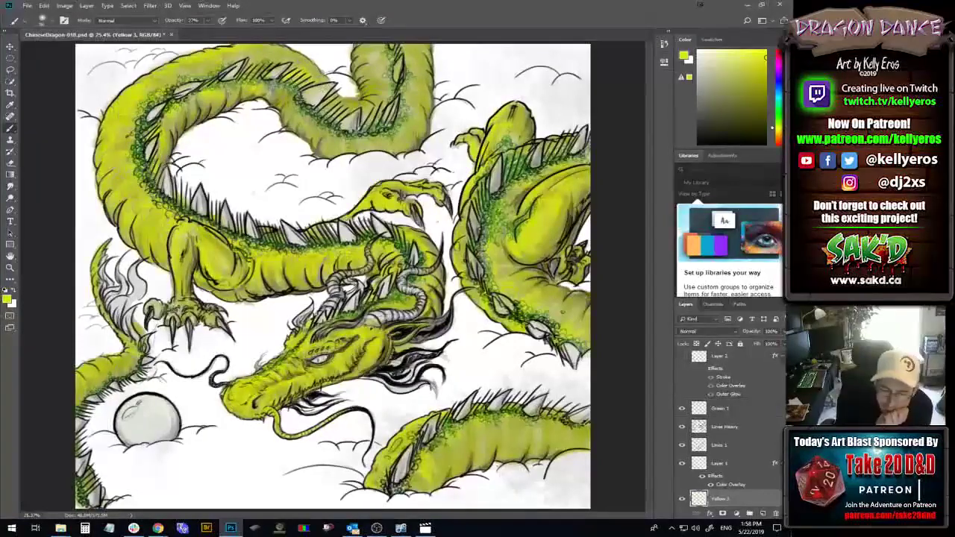
- Brush bright yellow highlights onto the hind body below the thigh and the lowest coil on Yellow 3
drag(573, 277, 587, 288)
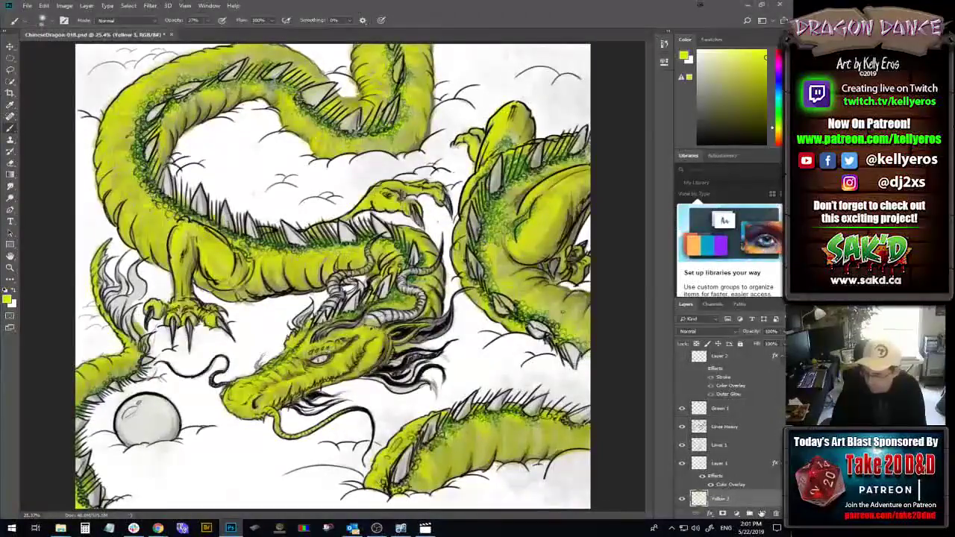
- Create a new layer directly above Yellow 3 and name it Yellow 4
click(761, 513)
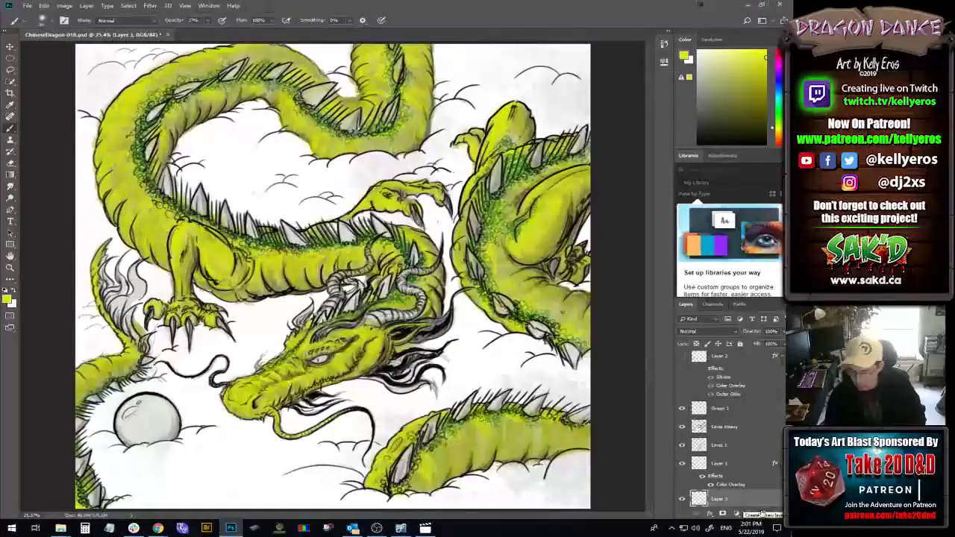
double_click(739, 498)
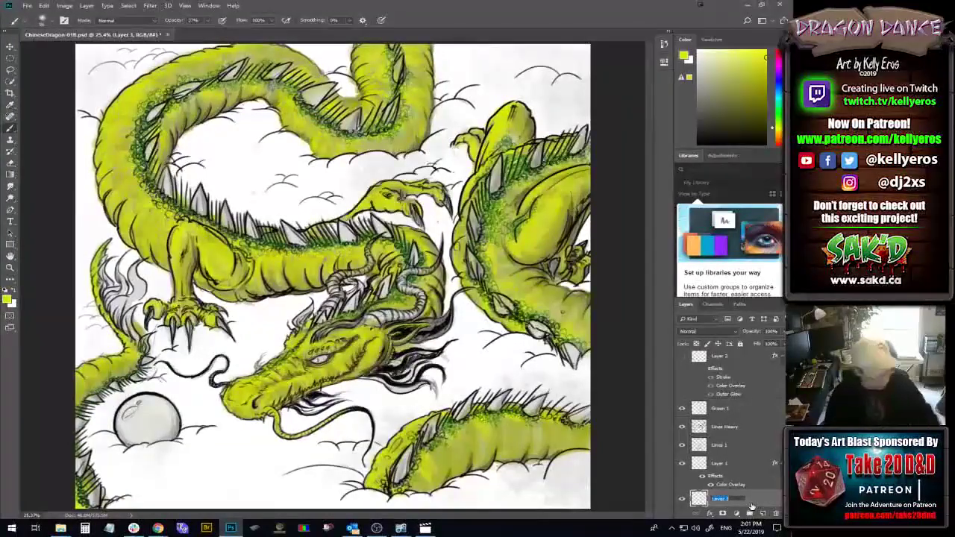
text(Yello)
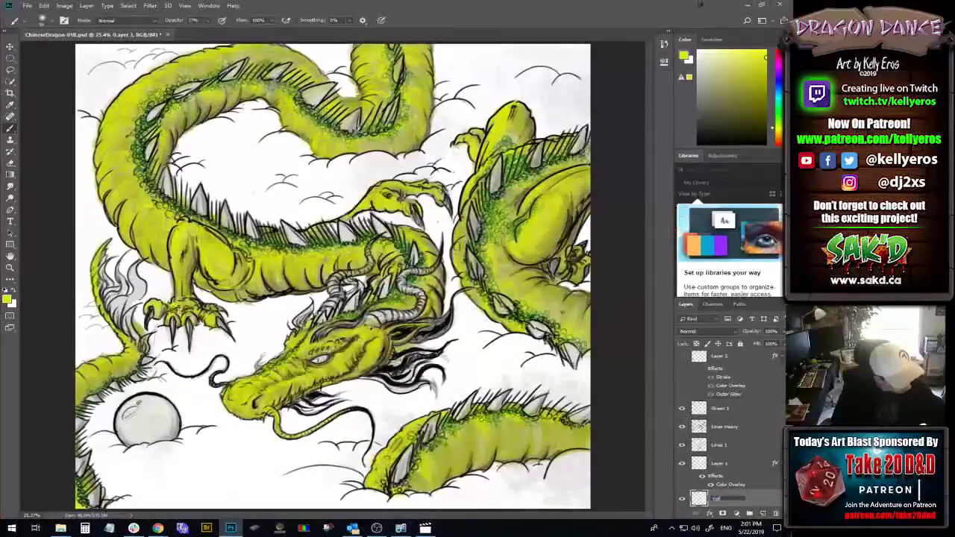
text(w 4)
key(Return)
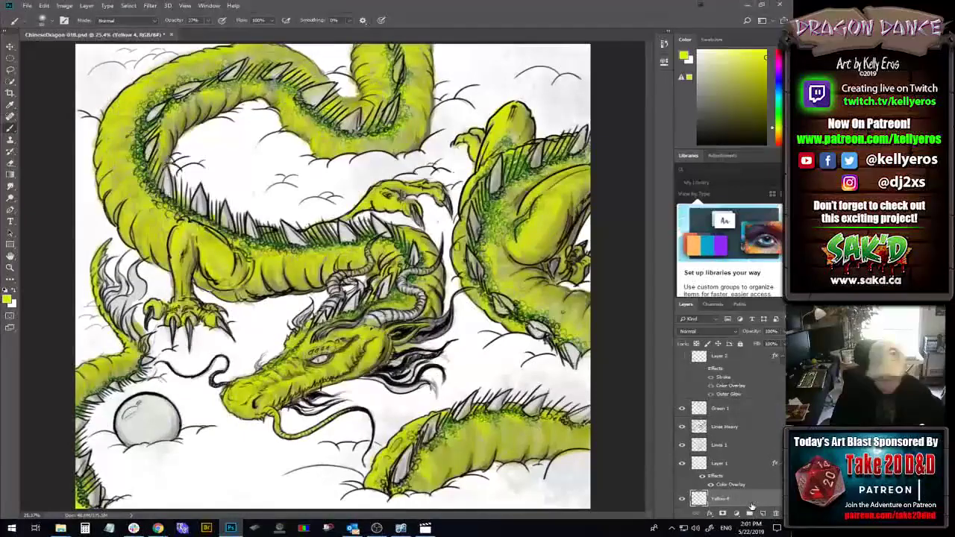
scroll(746, 478, down, 1)
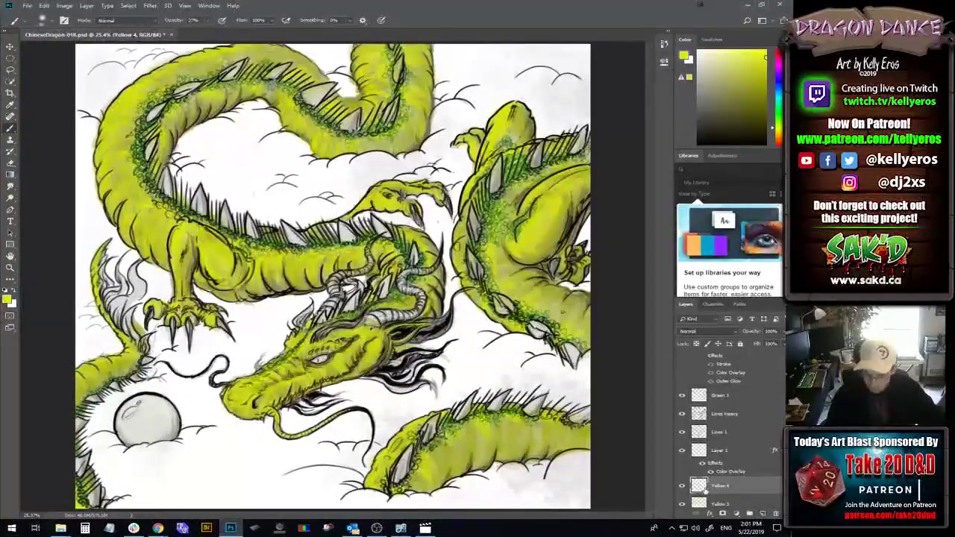
- Set the foreground colour to a pale yellow, f8ff8e
click(8, 298)
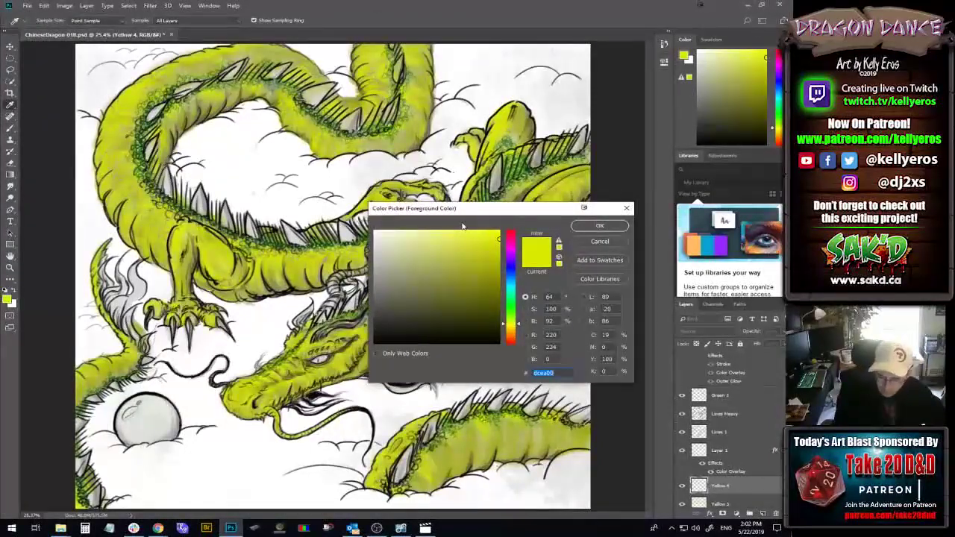
click(430, 229)
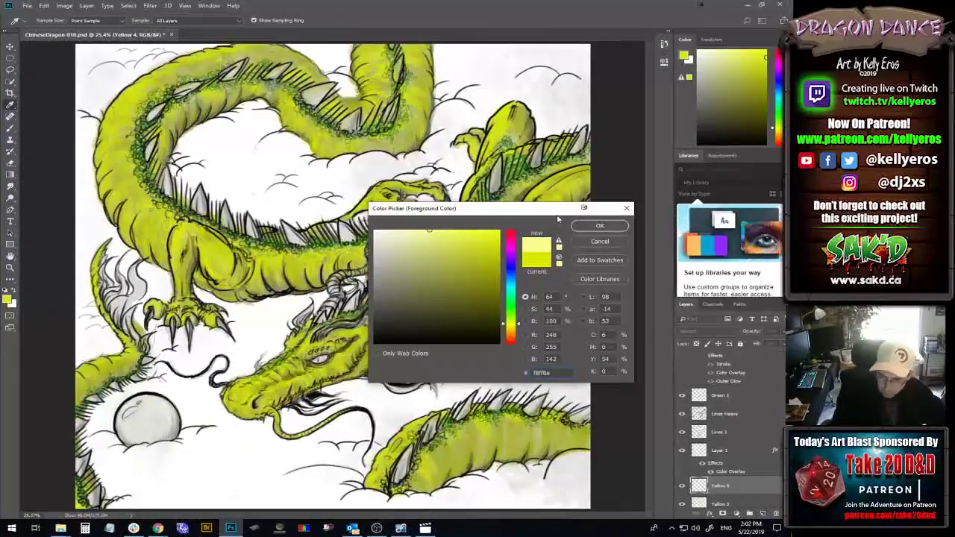
click(581, 226)
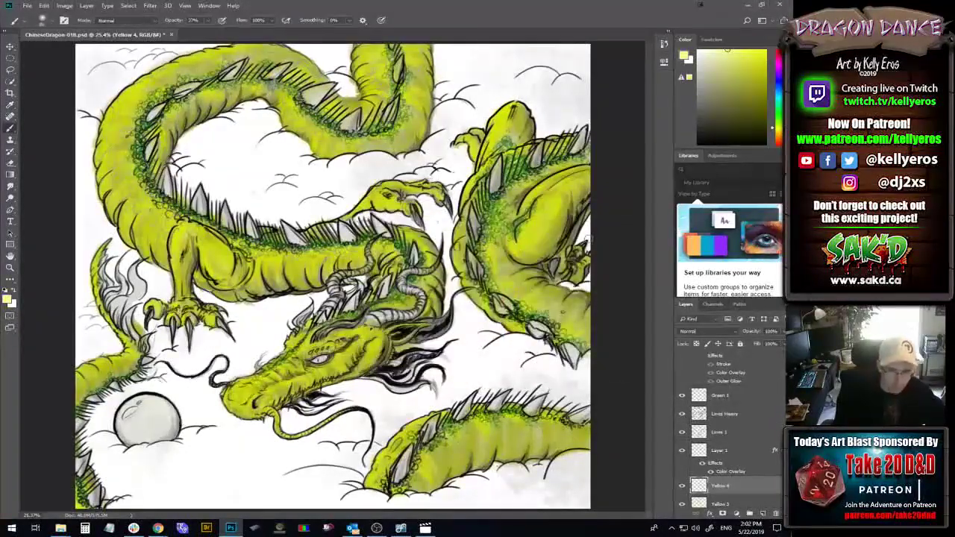
- Set the brush opacity to 52% and flow to 78%, and save the file
click(211, 22)
click(221, 32)
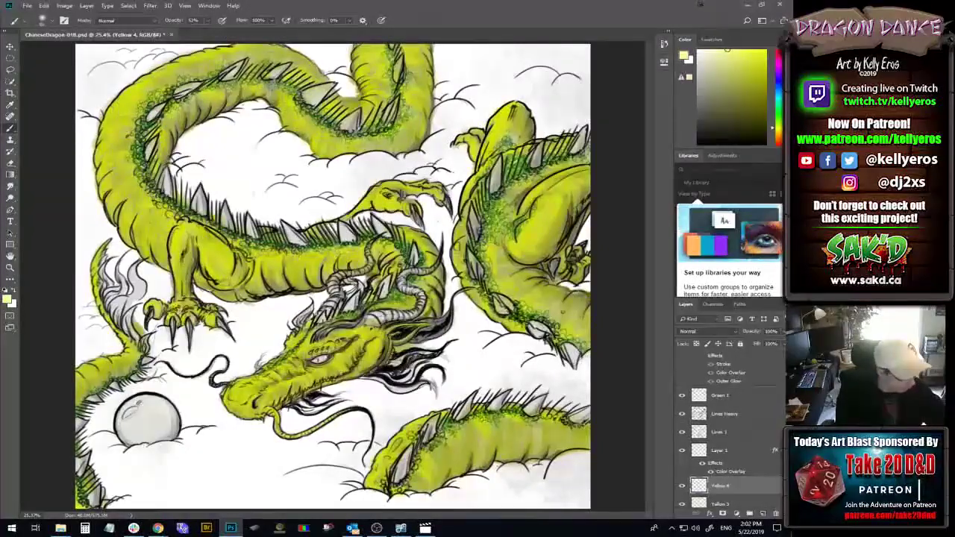
click(271, 21)
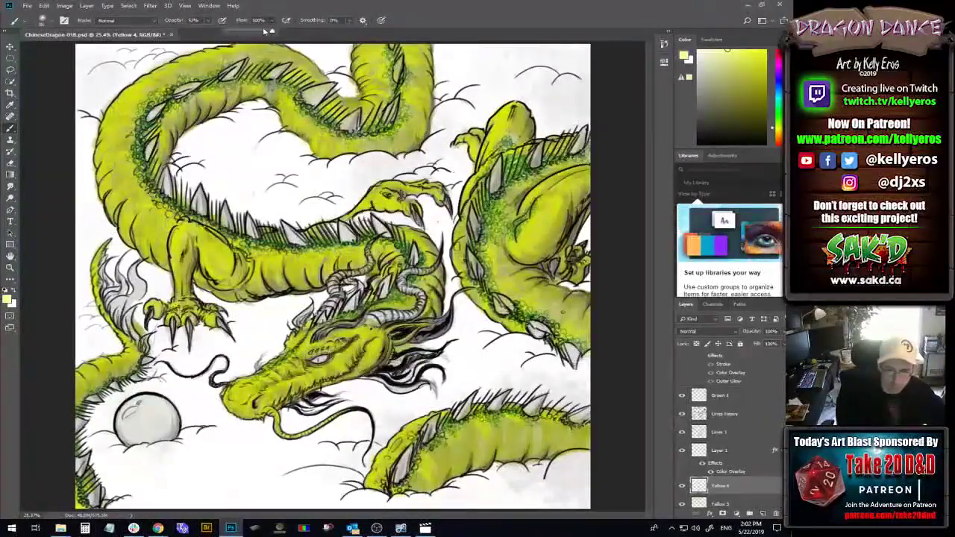
drag(265, 30, 259, 32)
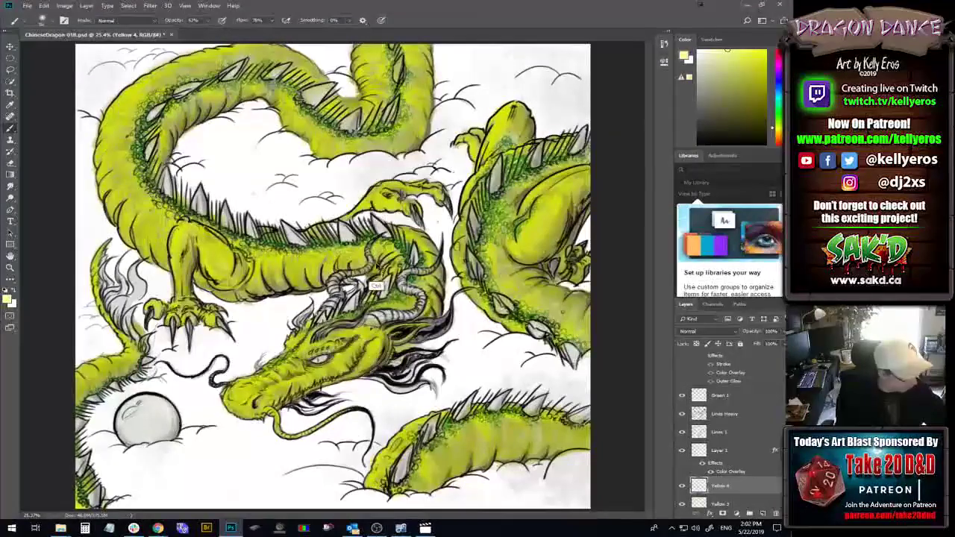
key(ctrl+s)
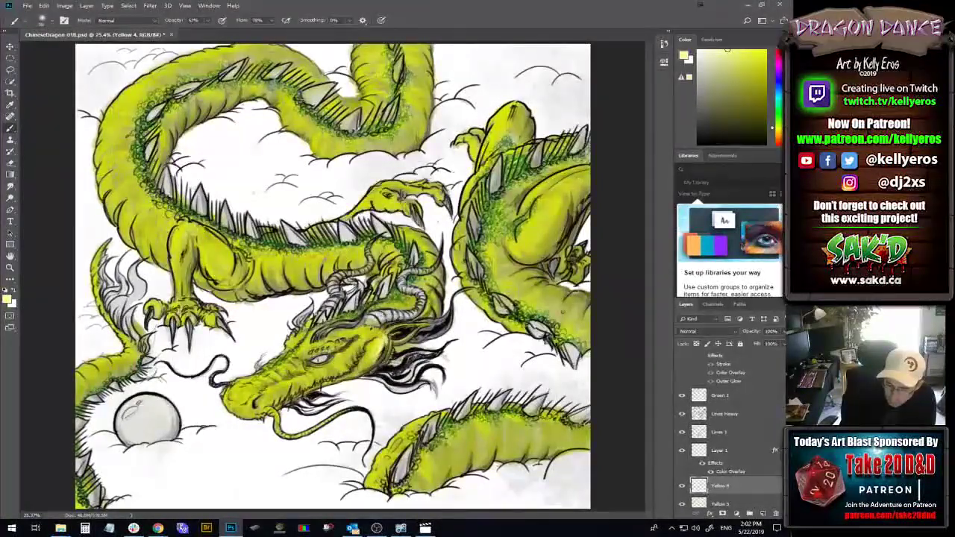
- Resize the Soft Round Pressure Size brush and brush pale yellow highlights onto the head and neck around the horns on Yellow 4
click(43, 20)
drag(65, 37, 77, 42)
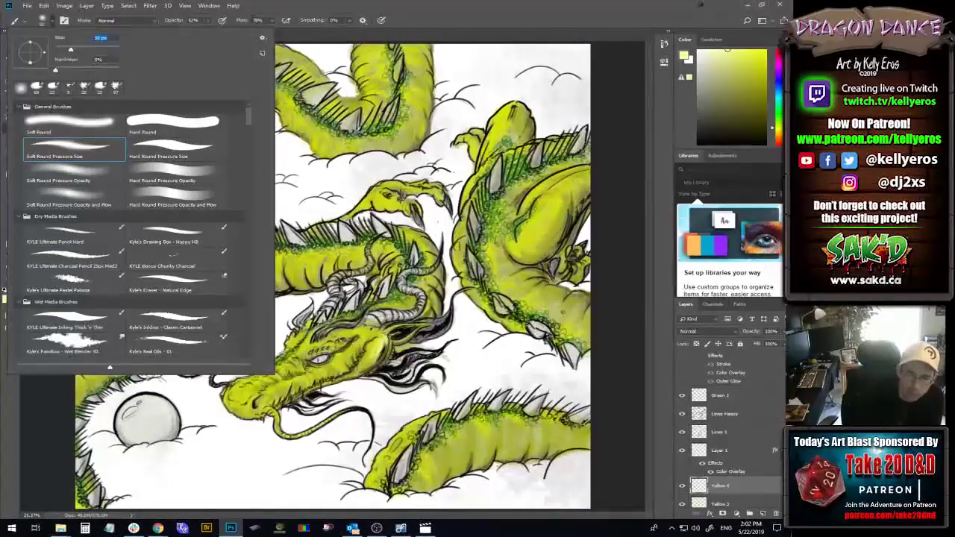
key(Return)
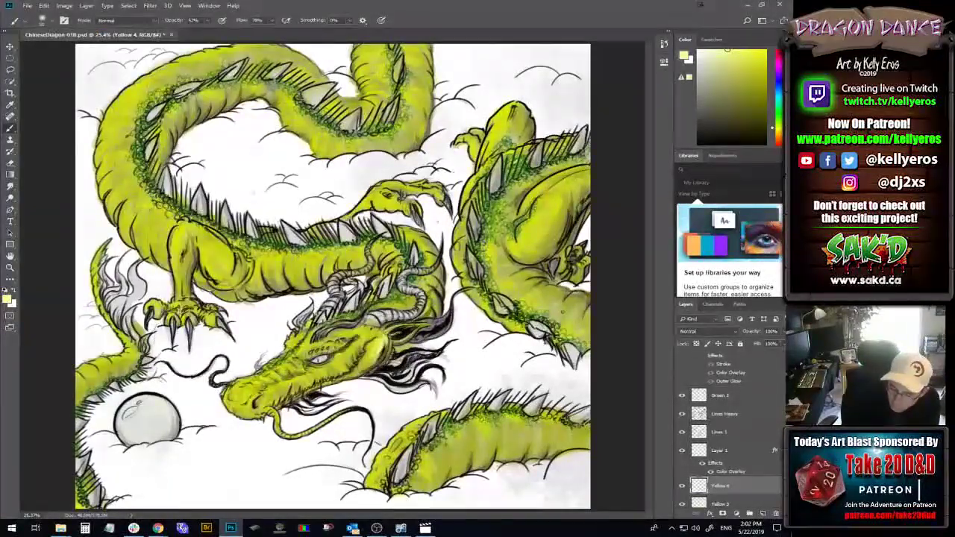
drag(407, 273, 414, 284)
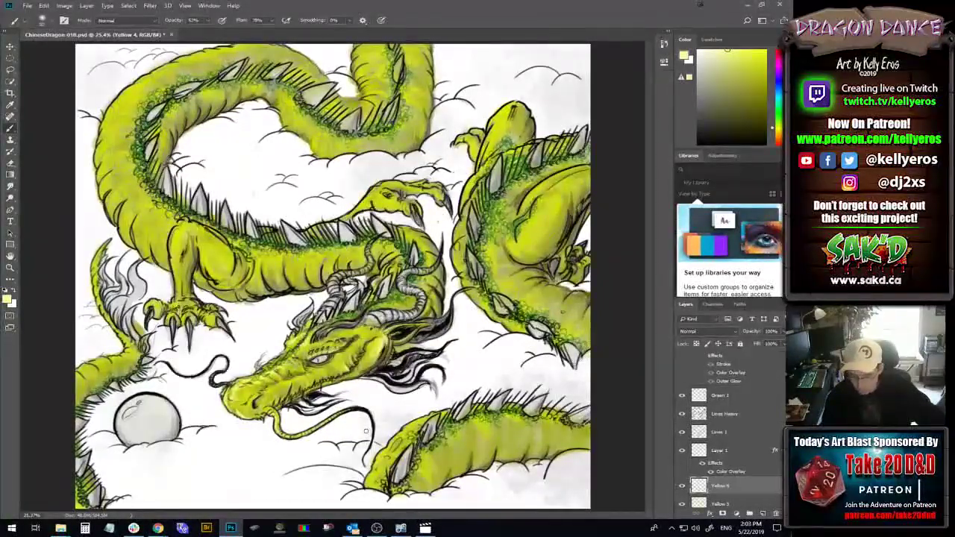
- Try moving the Yellow 4 layer above Lines Heavy, toggling the move with undo and redo to compare the artwork
drag(750, 450, 761, 404)
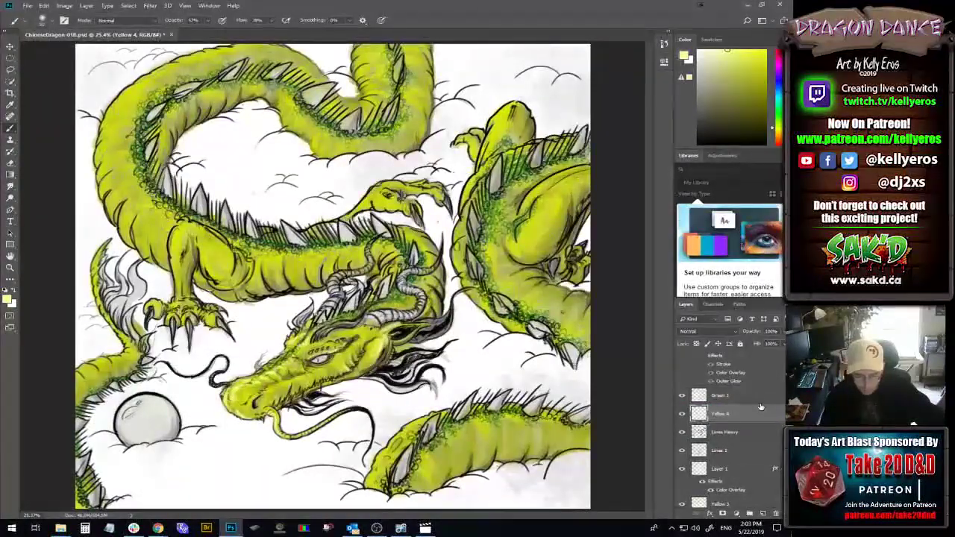
key(ctrl+z)
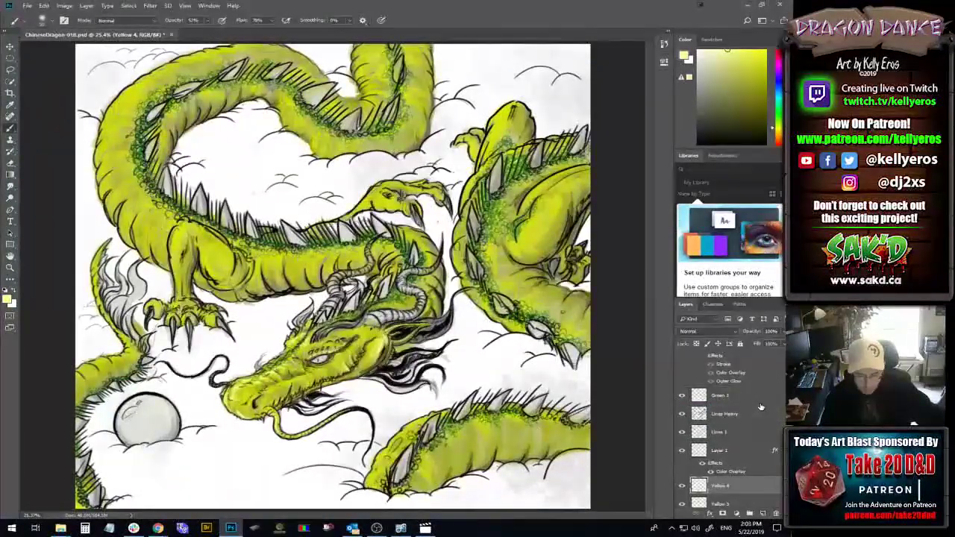
key(ctrl+shift+z)
key(ctrl+z)
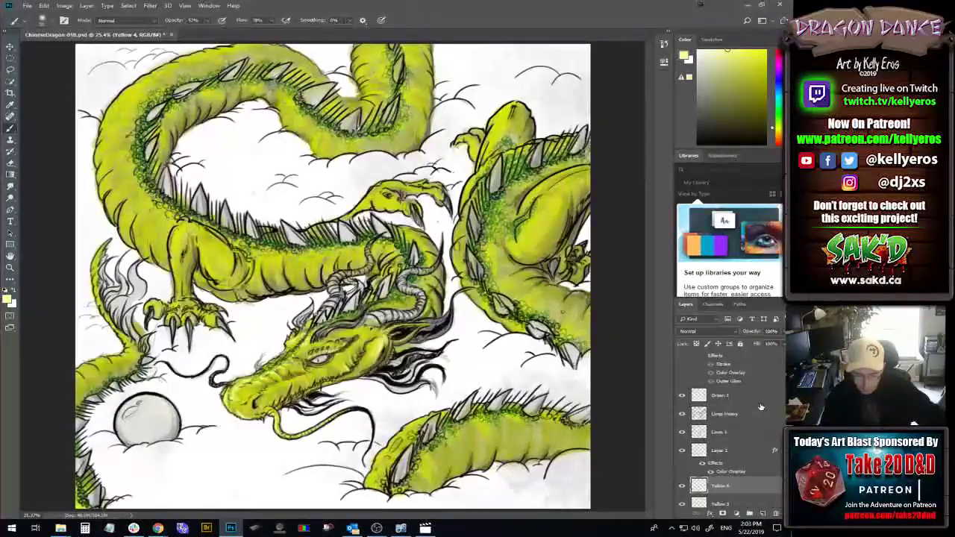
key(ctrl+shift+z)
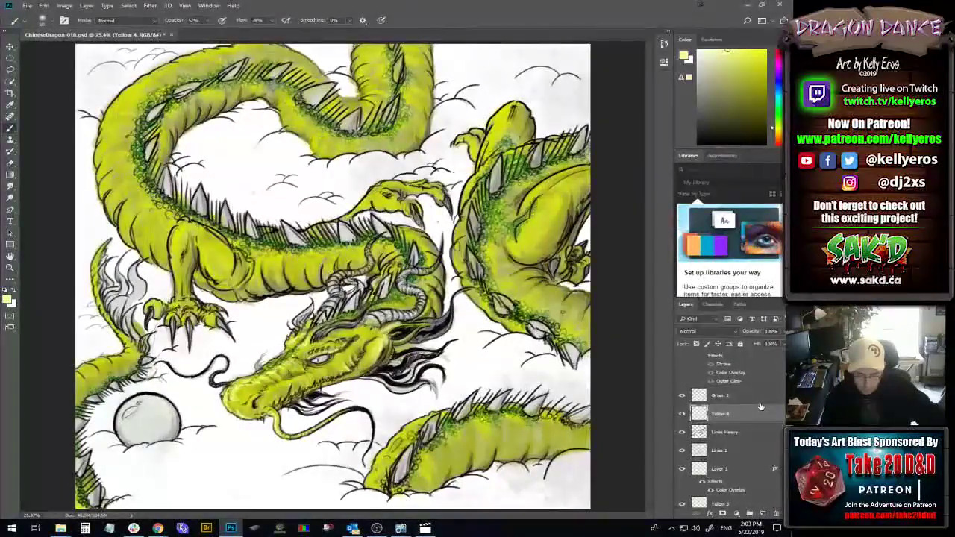
key(ctrl+z)
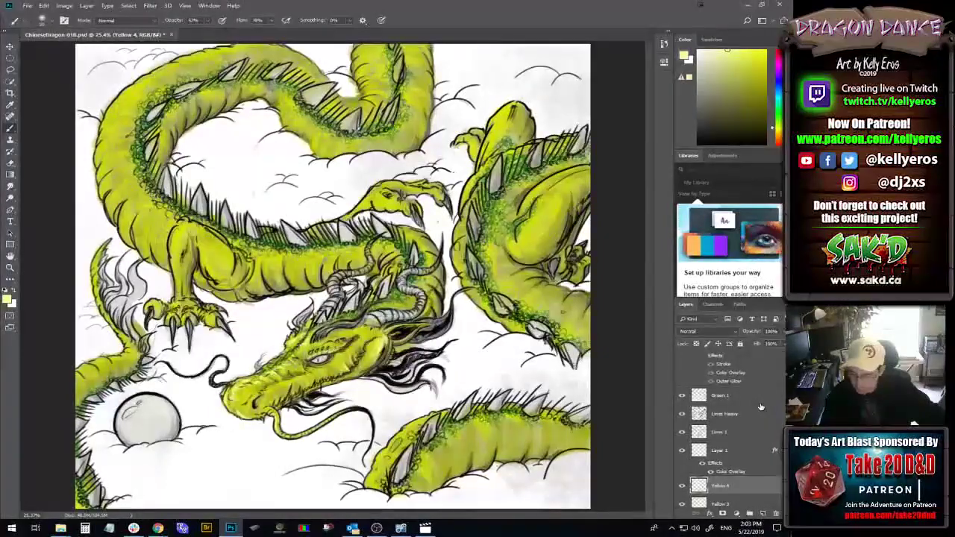
key(ctrl+z)
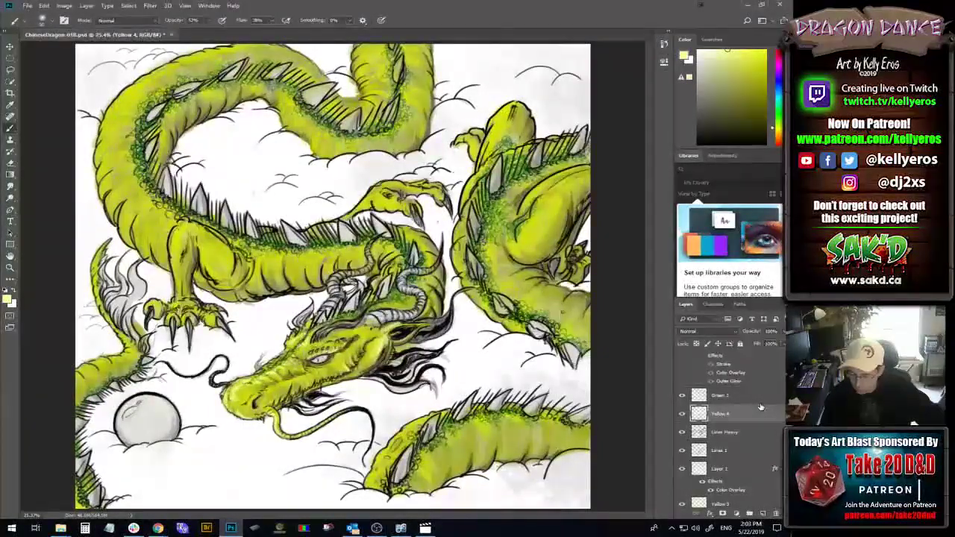
key(ctrl+z)
key(ctrl+z)
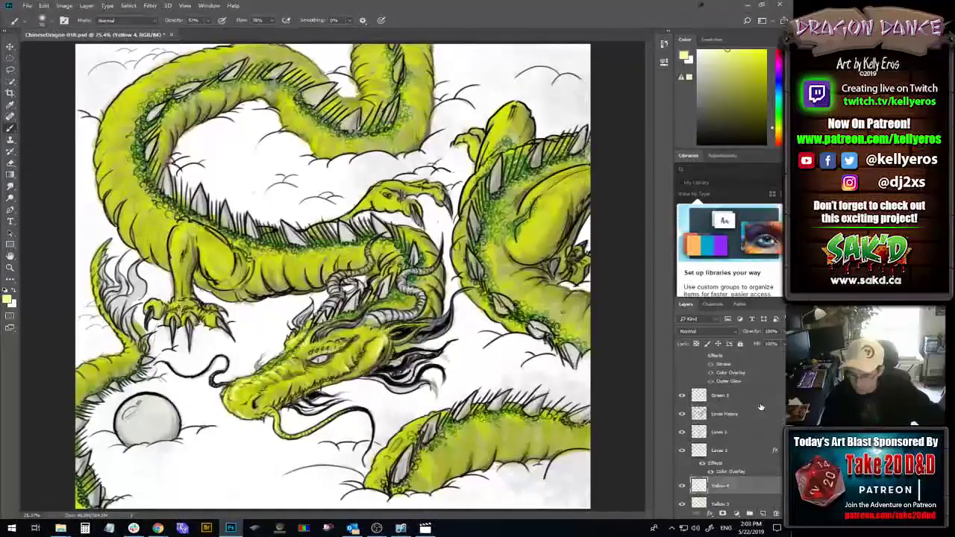
key(ctrl+z)
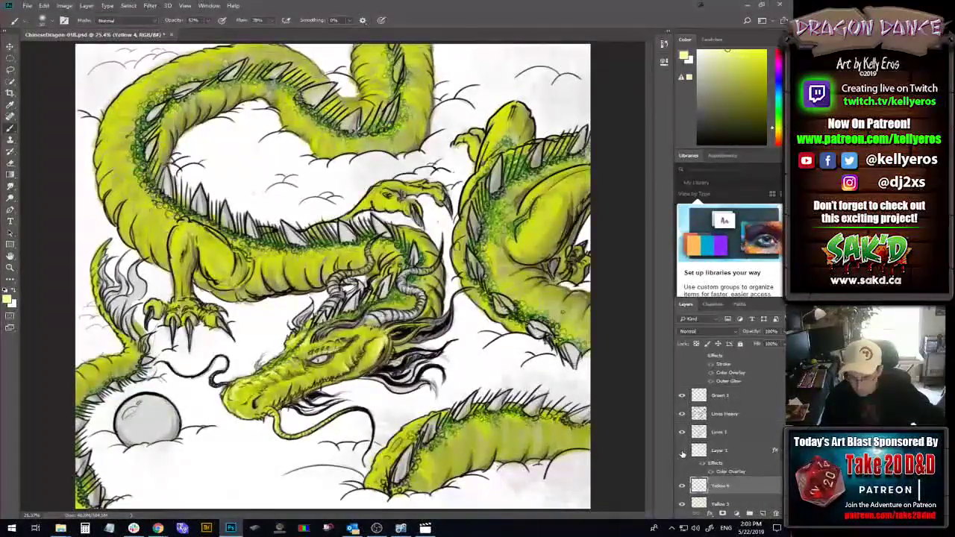
- Rename Layer 1 as Ball Base, make Yellow 4 the active layer again and save the file
double_click(719, 451)
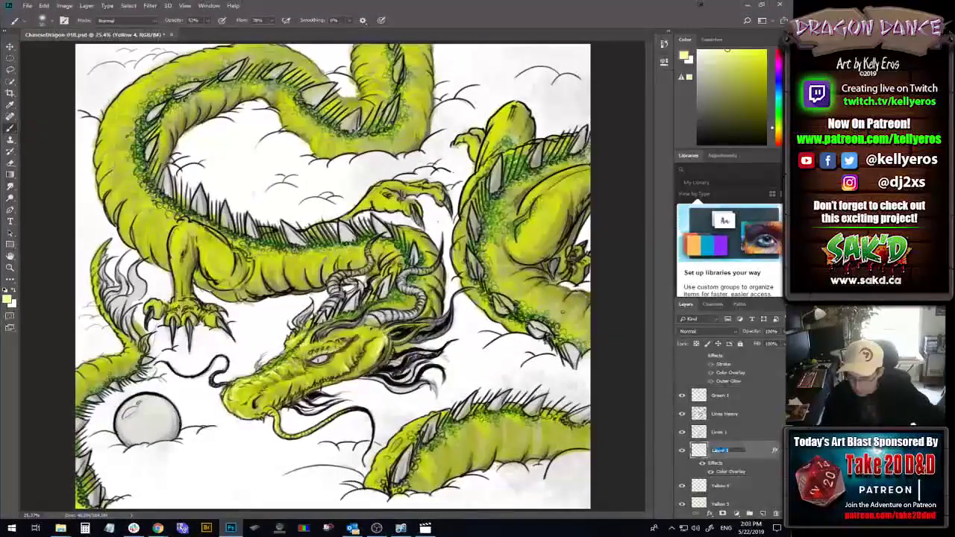
text(Sh)
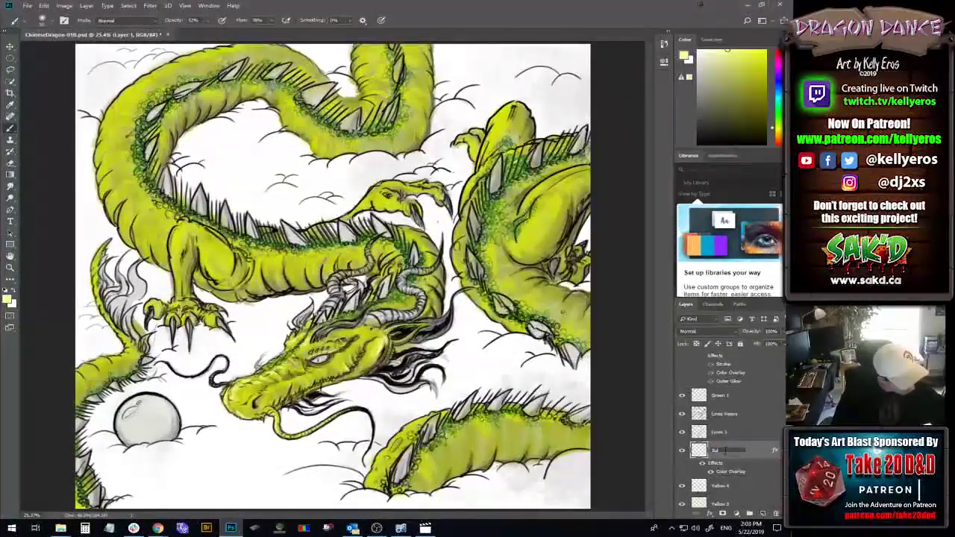
text(l Stone)
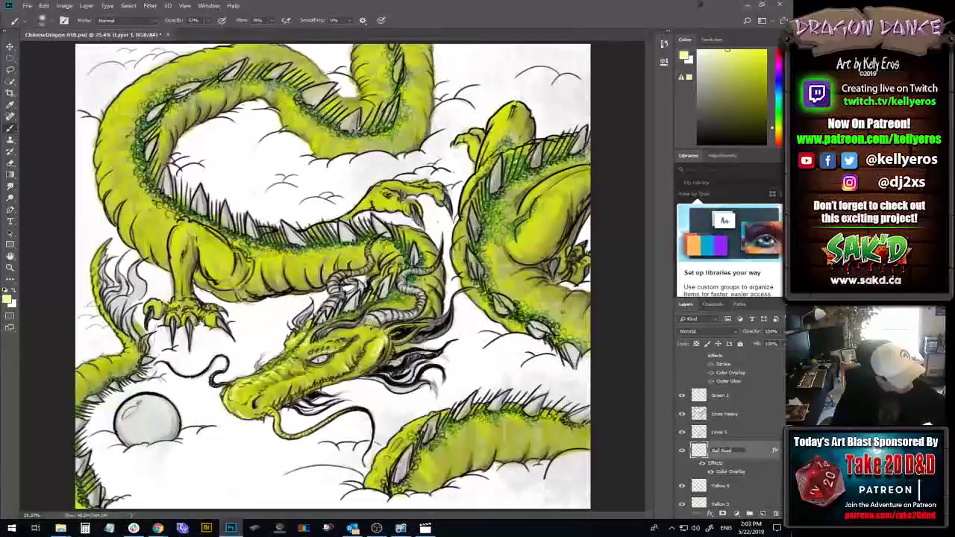
click(751, 483)
key(ctrl+s)
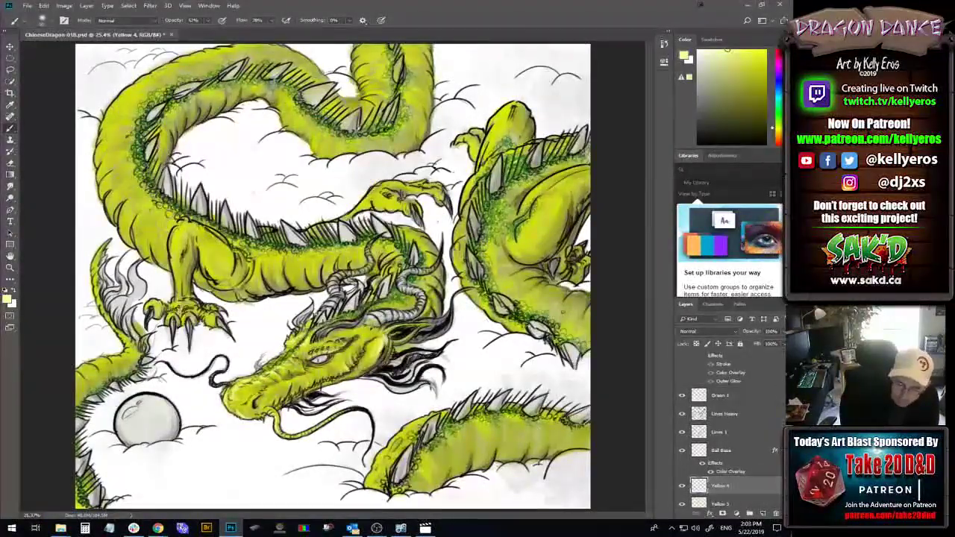
- Load the BG Grey 1 layer's shape as a selection with Yellow 4 active and hide the selection edges
scroll(727, 433, down, 3)
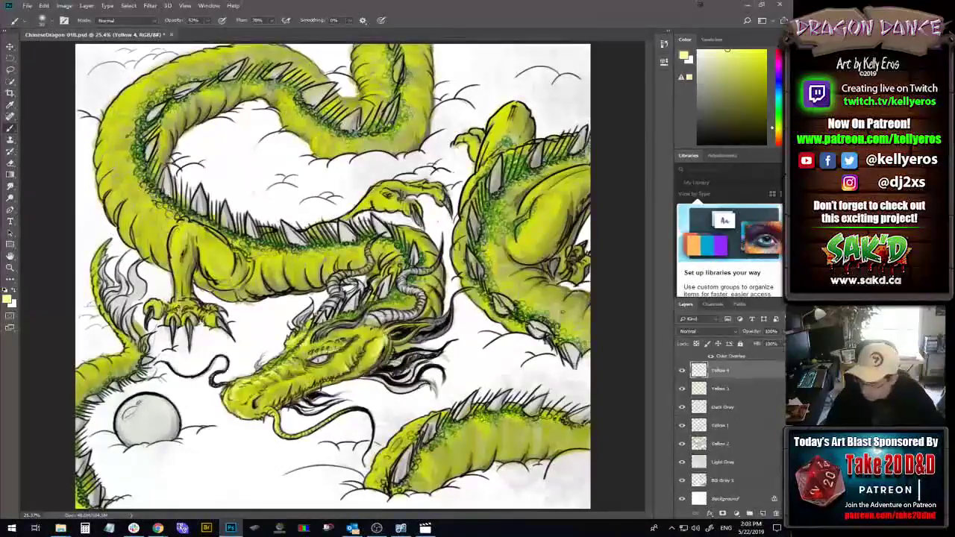
ctrl+click(698, 481)
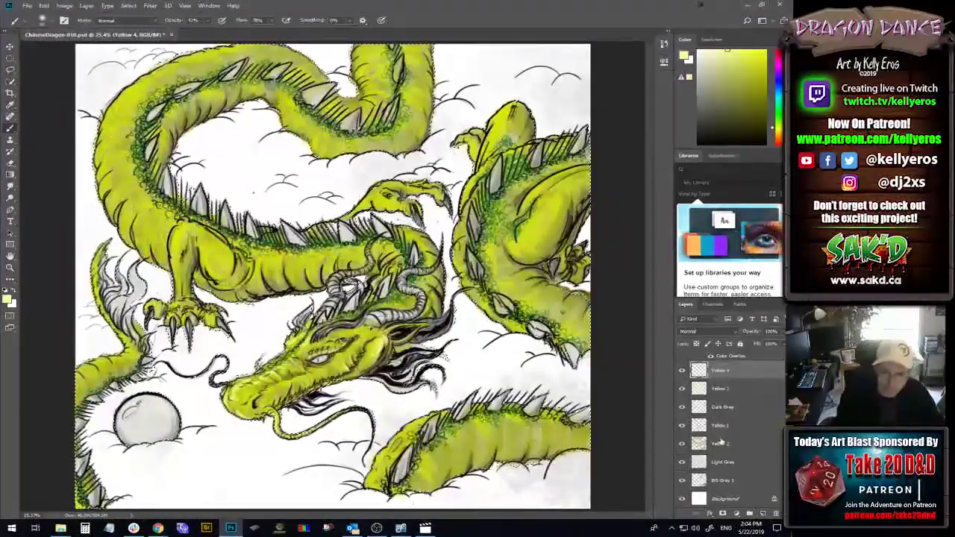
click(184, 6)
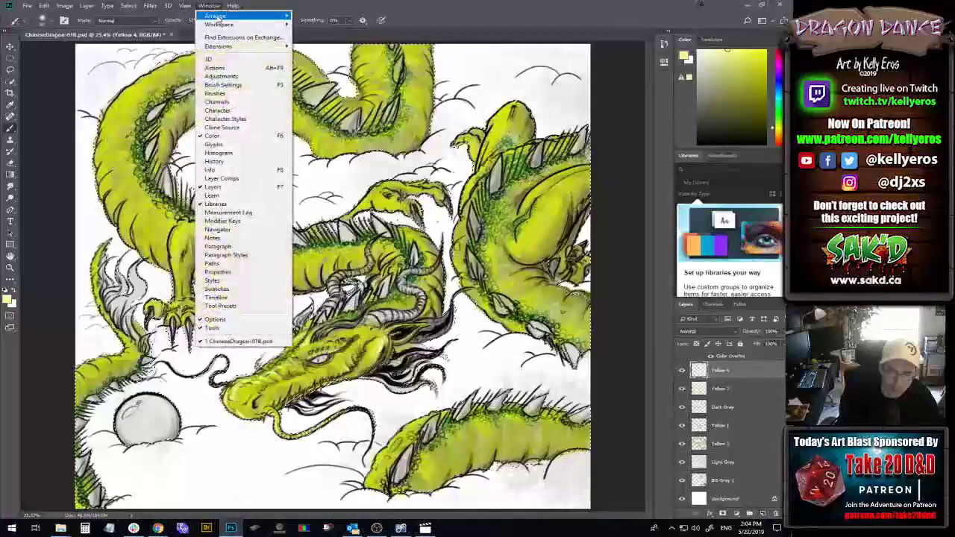
mouse_move(195, 158)
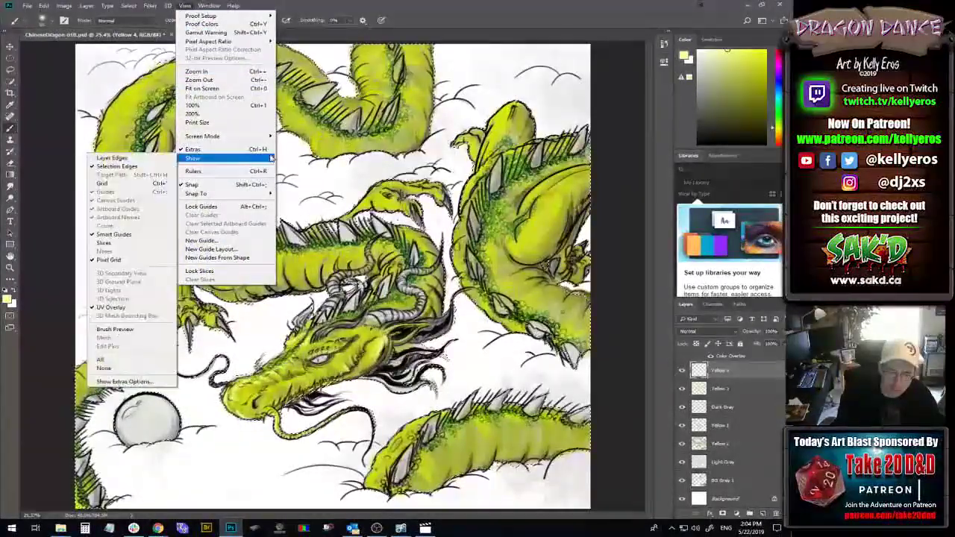
click(119, 166)
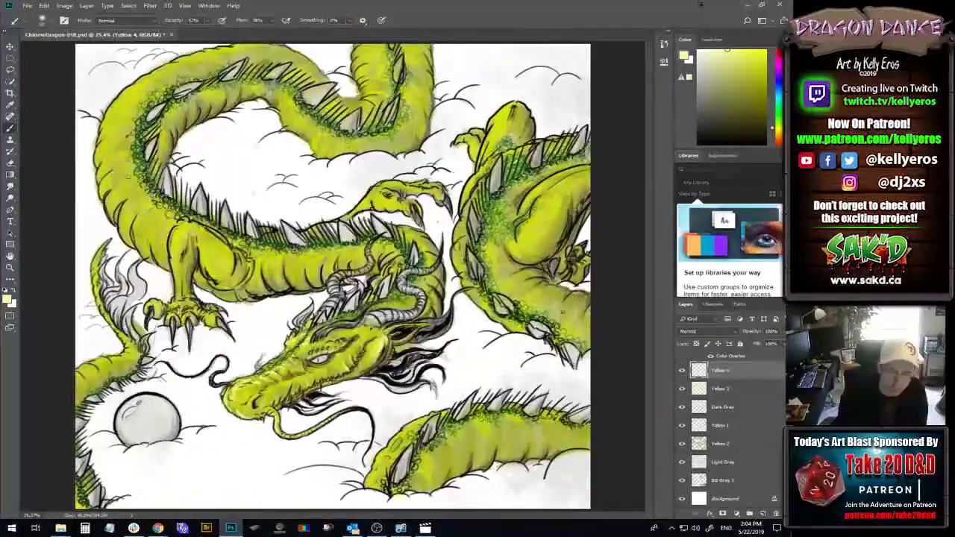
- Adjust the soft round brush and brush pale yellow highlights over the front leg, belly and large upper body loop on Yellow 4
click(42, 20)
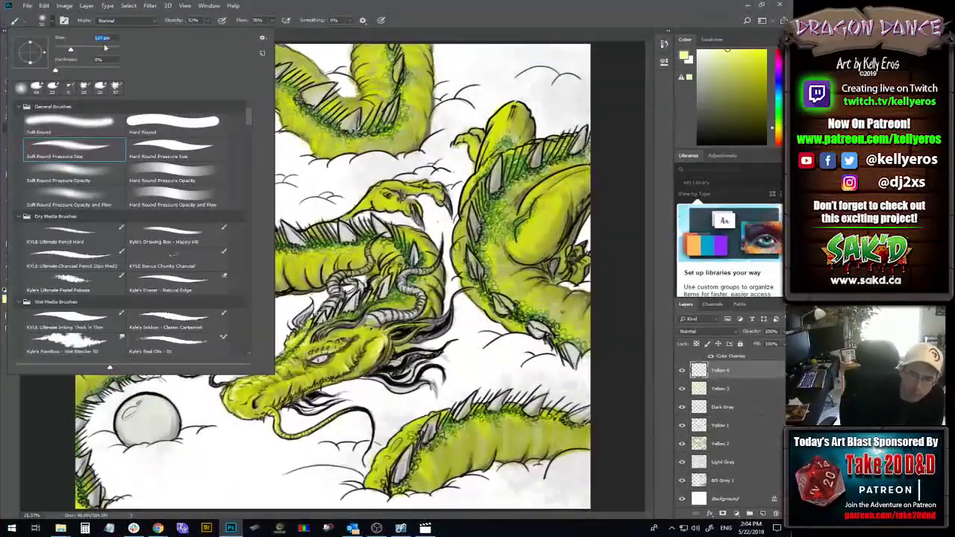
key(Escape)
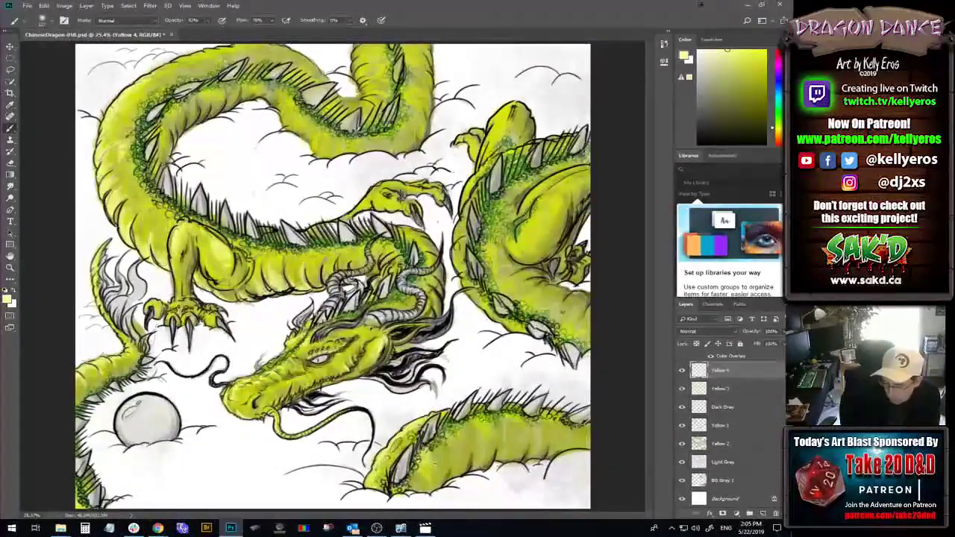
- Brush pale yellow highlights onto the lower body loop on Yellow 4 and soften them with the eraser
drag(418, 448, 460, 429)
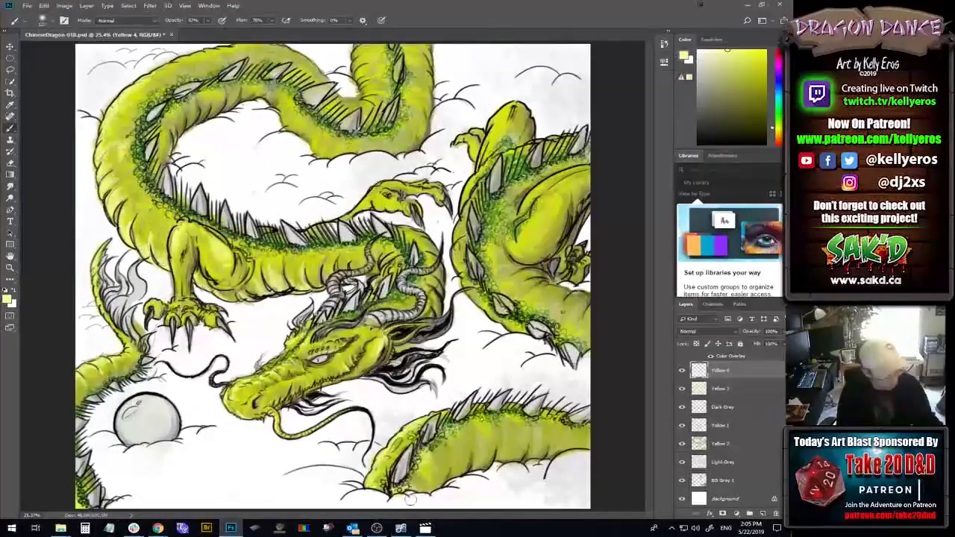
key(e)
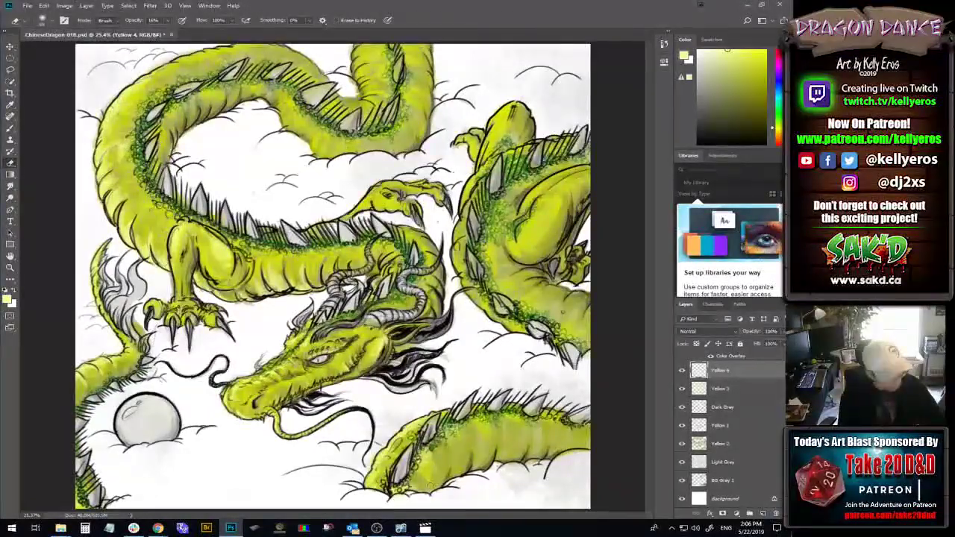
key(b)
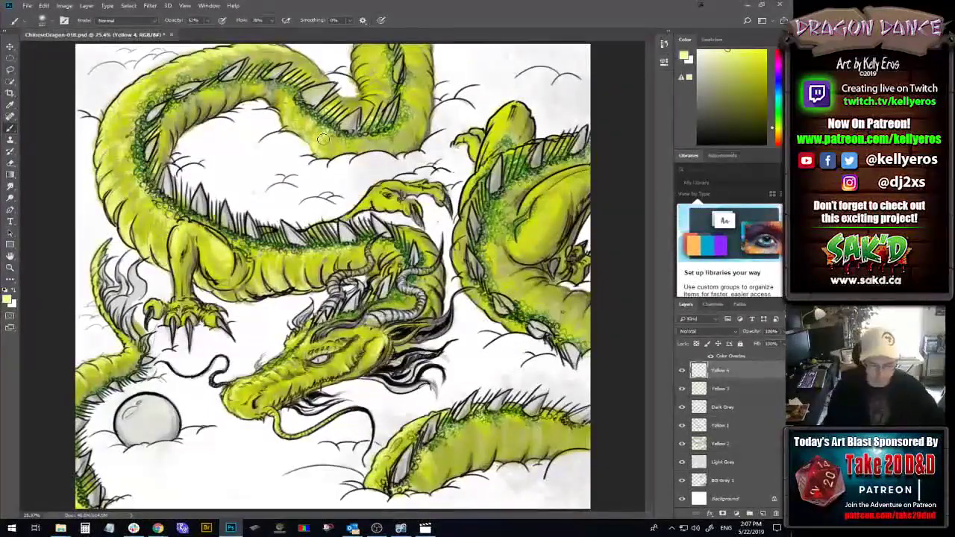
- Try Yellow 4 beneath Yellow 1 and Dark Grey, toggle Yellow 3's visibility to compare, and return Yellow 4 above Yellow 3
drag(751, 374, 755, 433)
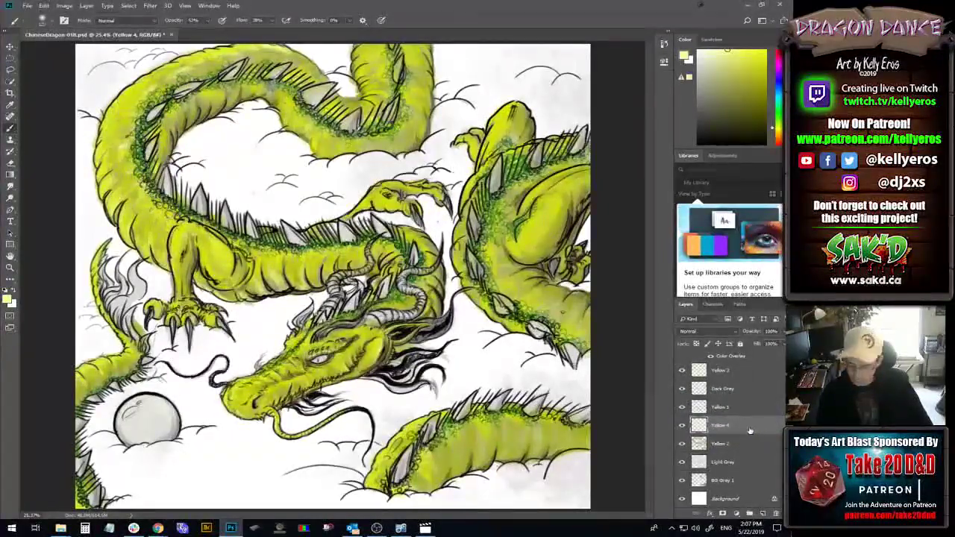
drag(755, 431, 728, 408)
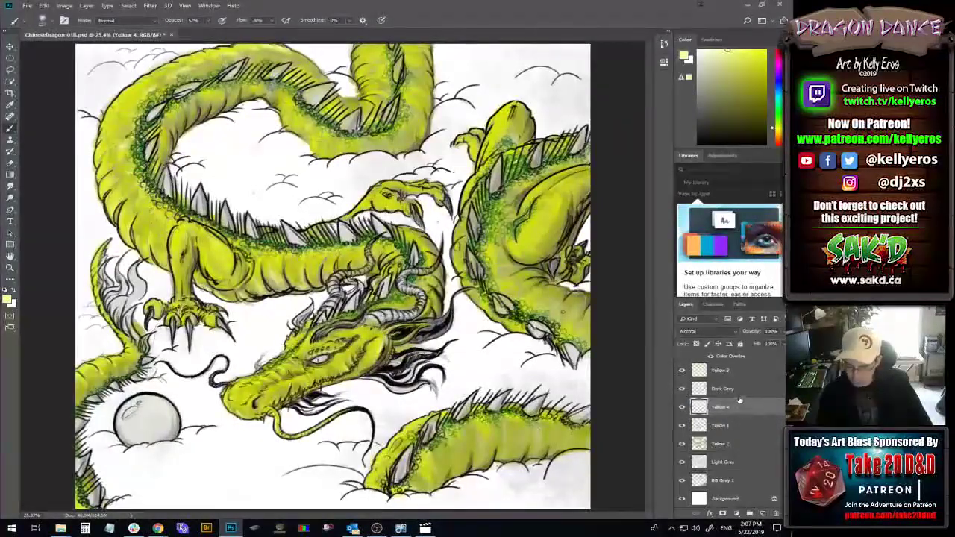
click(681, 370)
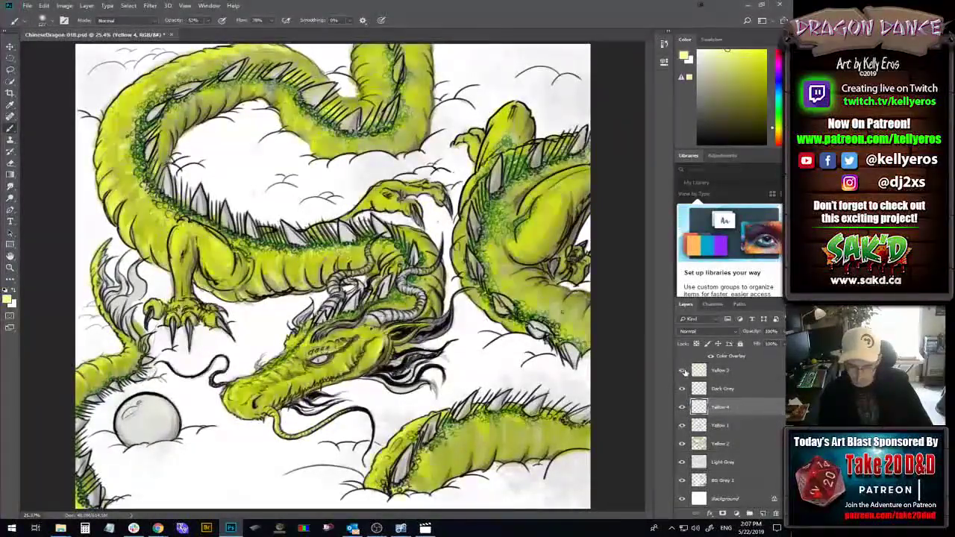
drag(744, 406, 747, 366)
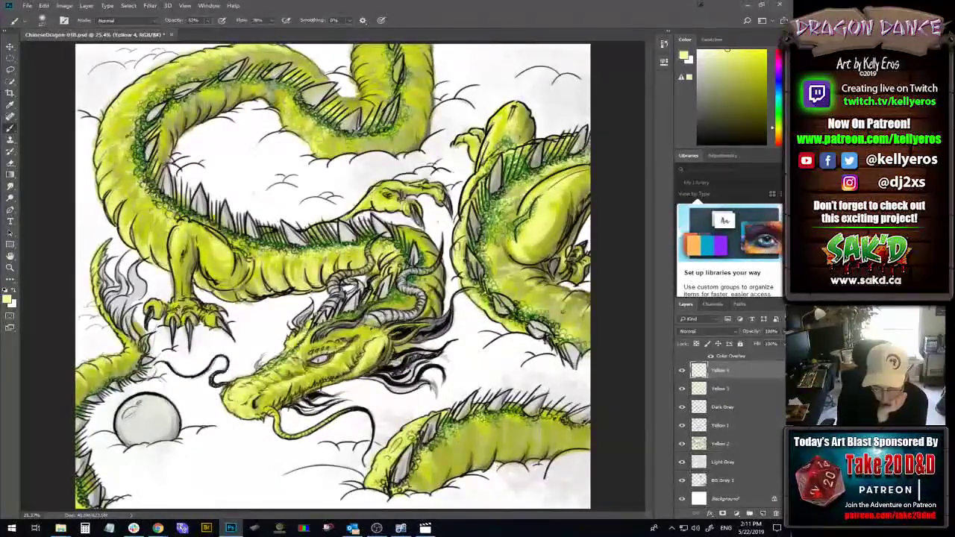
- Adjust the size of the soft round brush and paint more pale yellow highlights over the lower body loop on Yellow 4
click(54, 22)
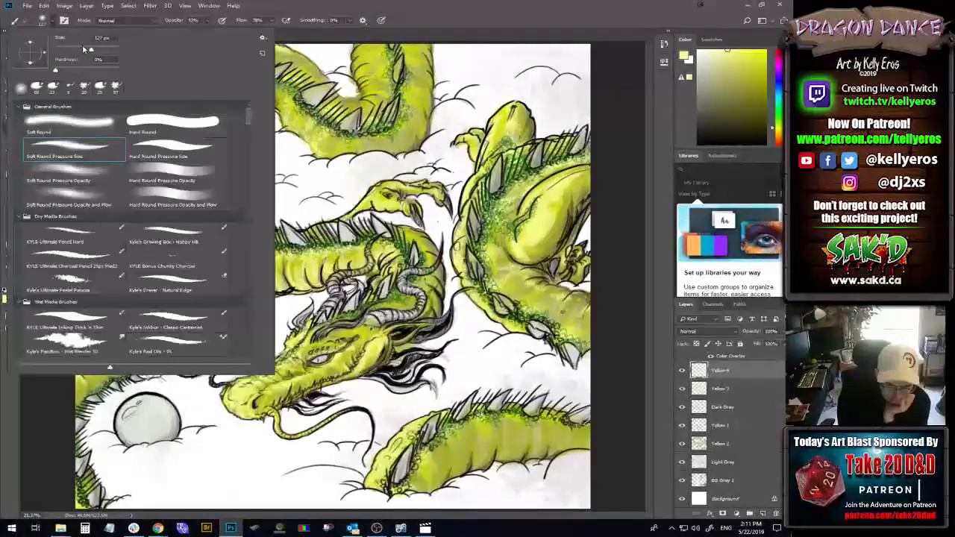
click(458, 30)
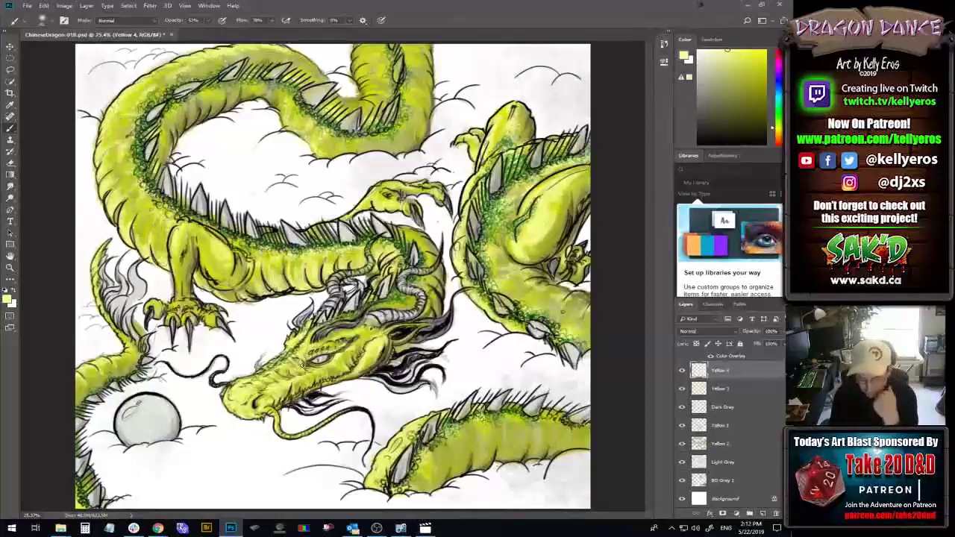
drag(407, 459, 451, 458)
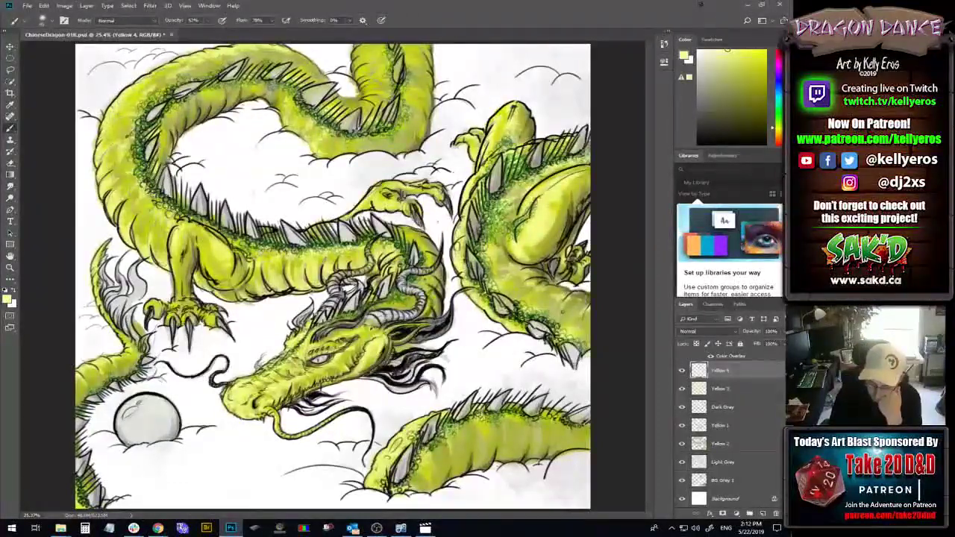
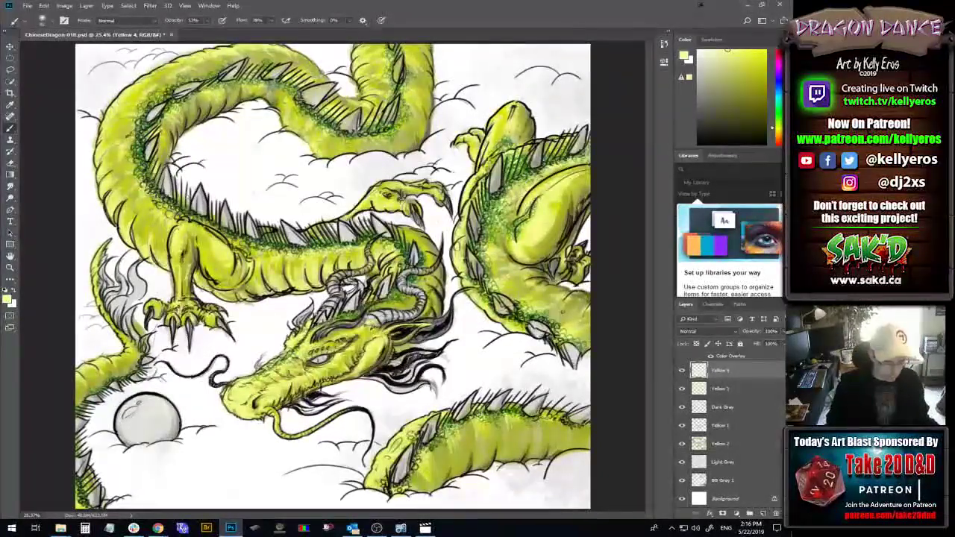
- Try a dark olive yellow as the foreground colour for the brush
key(i)
click(8, 299)
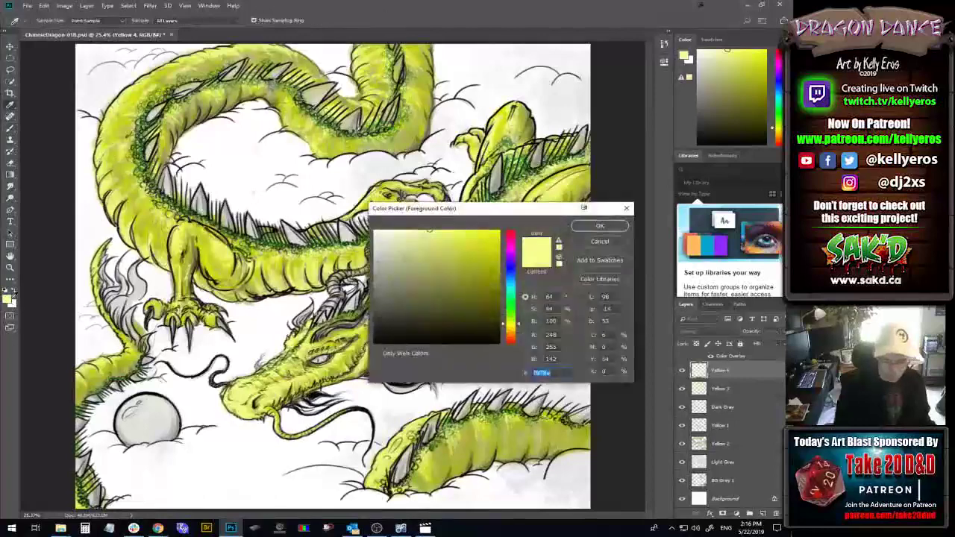
click(484, 294)
drag(518, 327, 519, 330)
click(498, 296)
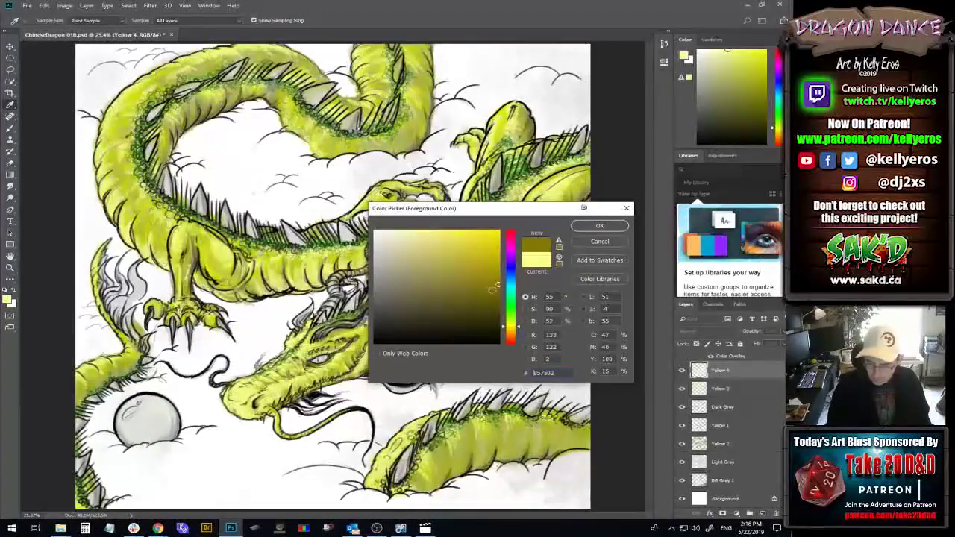
click(498, 295)
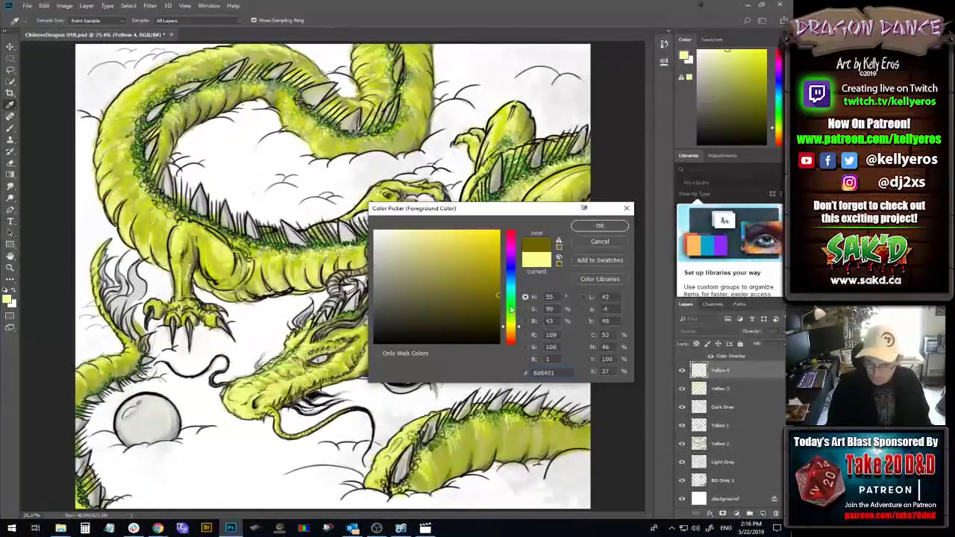
click(604, 225)
key(b)
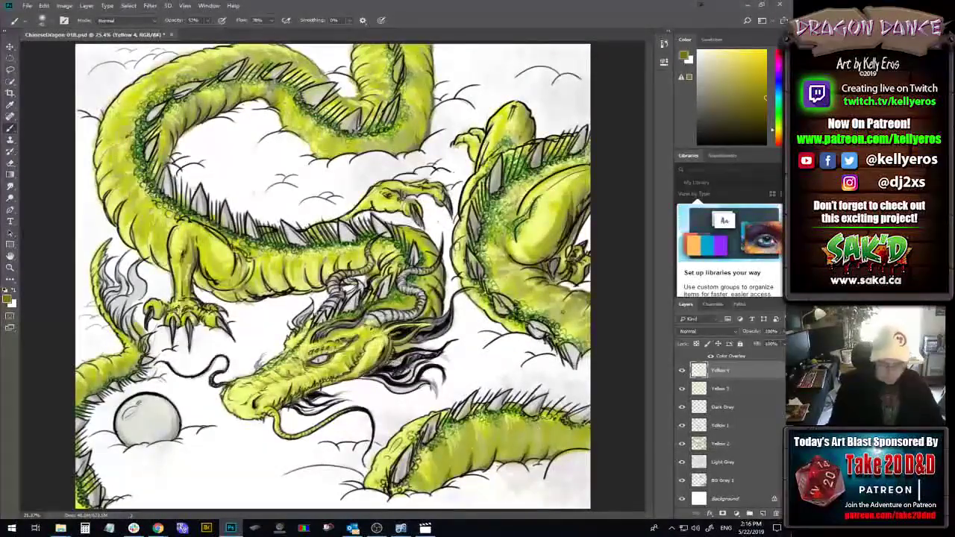
- Set the foreground colour to a dark, saturated yellow-brown with a hue of 41°
key(i)
click(9, 300)
drag(520, 331, 520, 332)
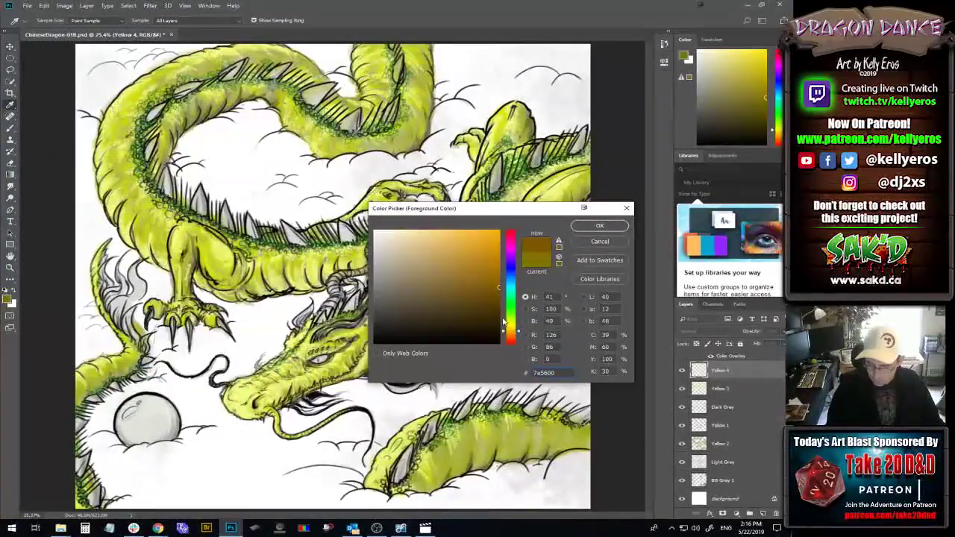
click(498, 301)
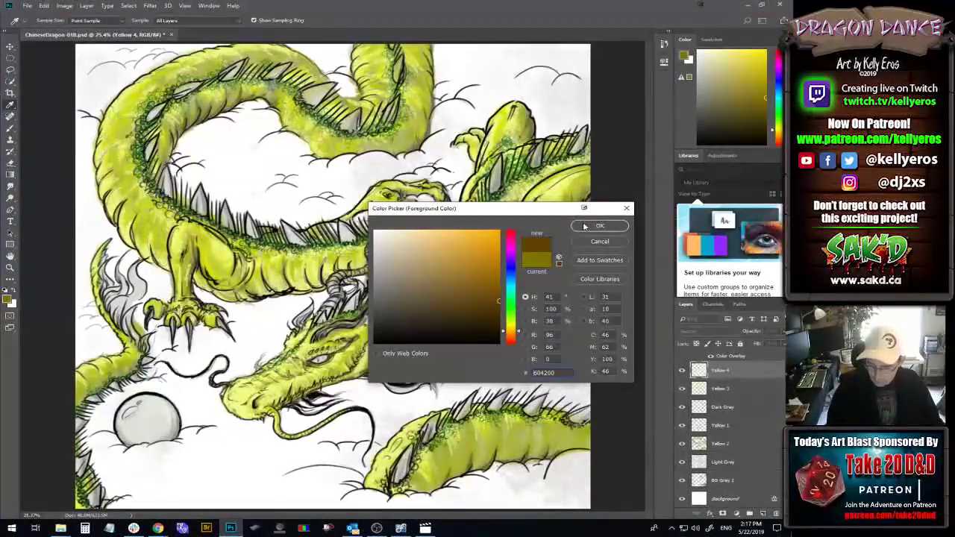
click(497, 289)
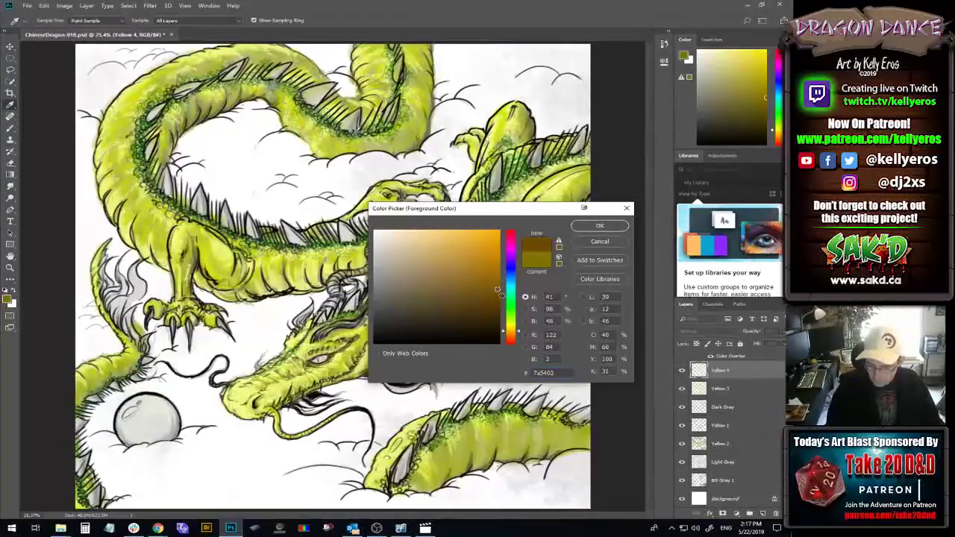
click(602, 225)
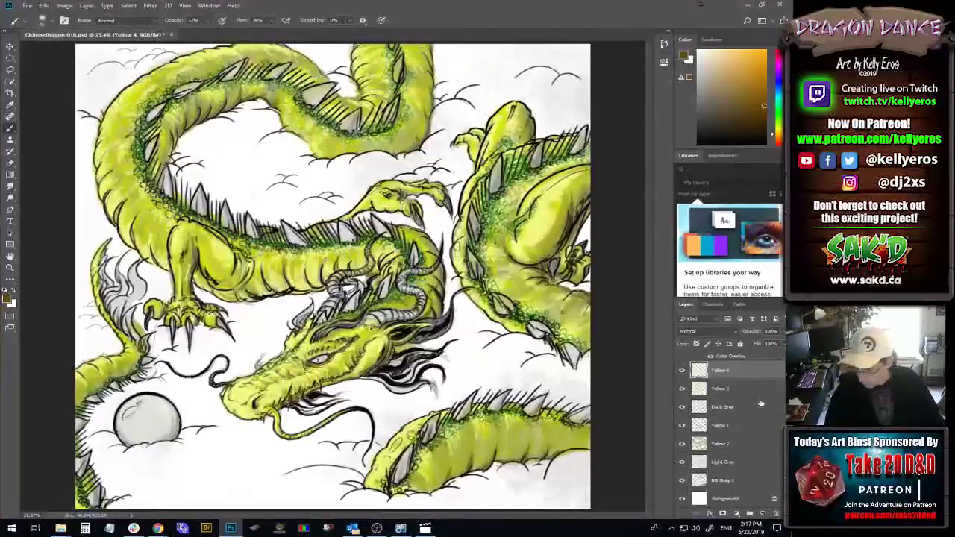
- Add a layer named Drk Yellow 1 above Yellow 4 and set its blend mode to Multiply
click(762, 515)
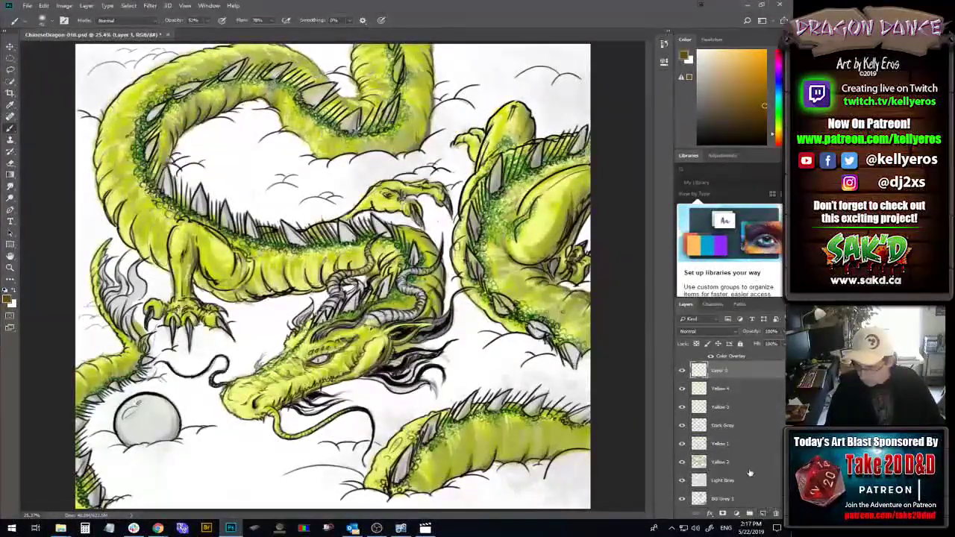
double_click(716, 371)
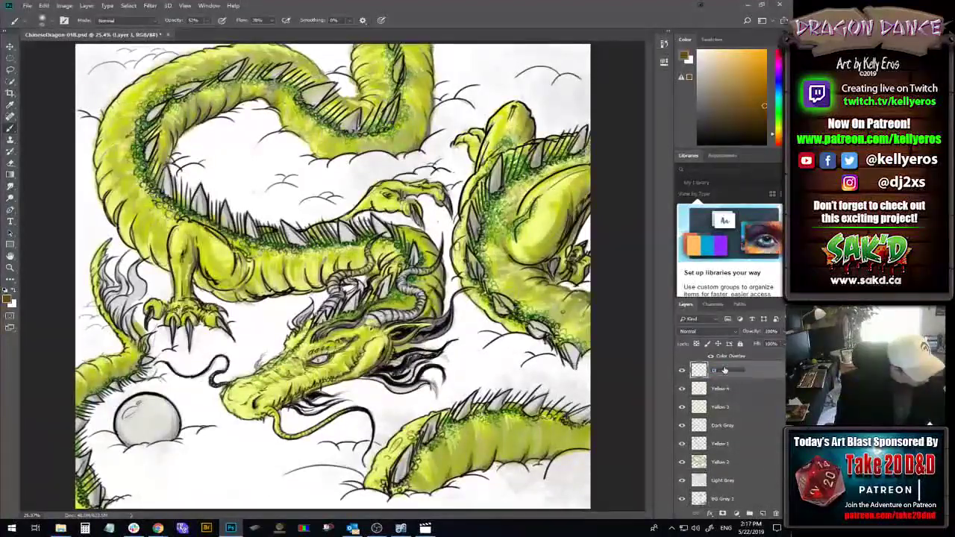
text(Drk Yello)
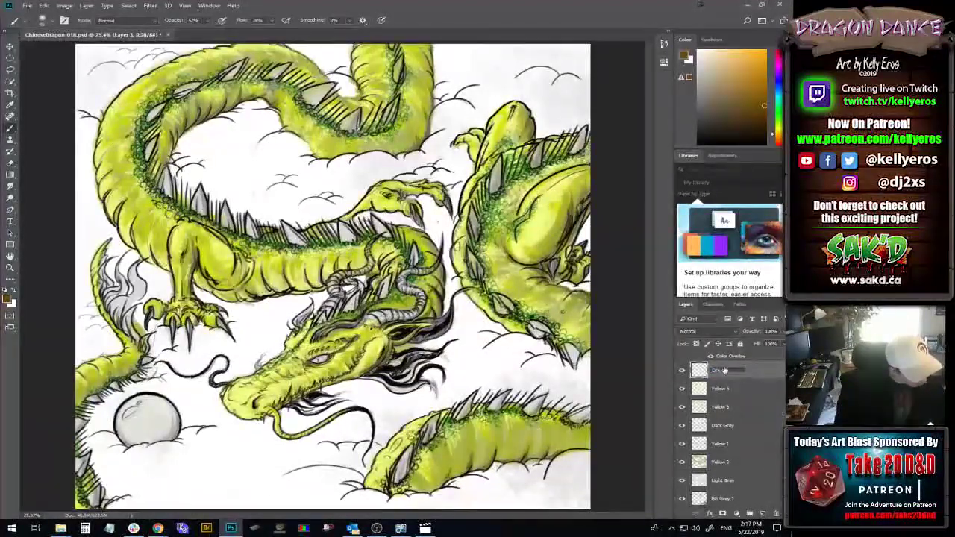
text(w 1)
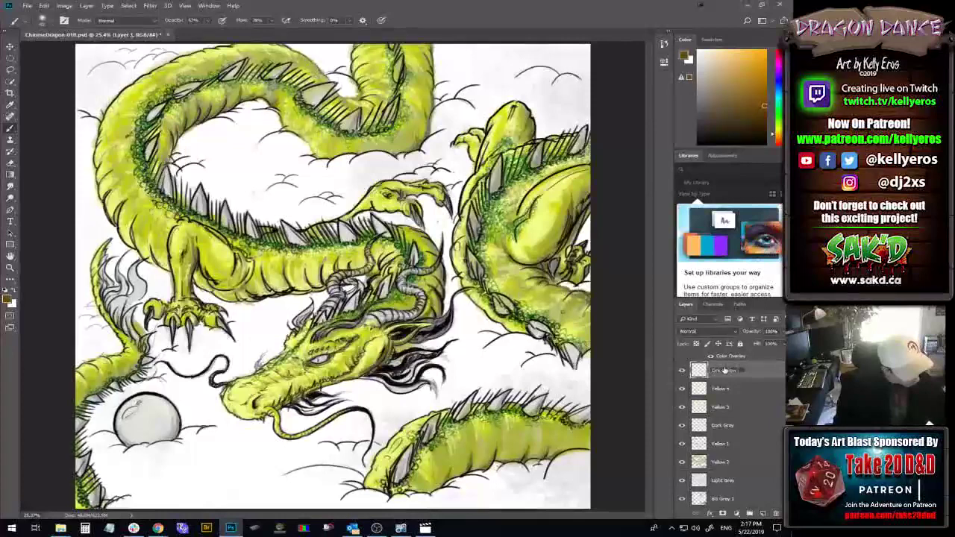
key(Return)
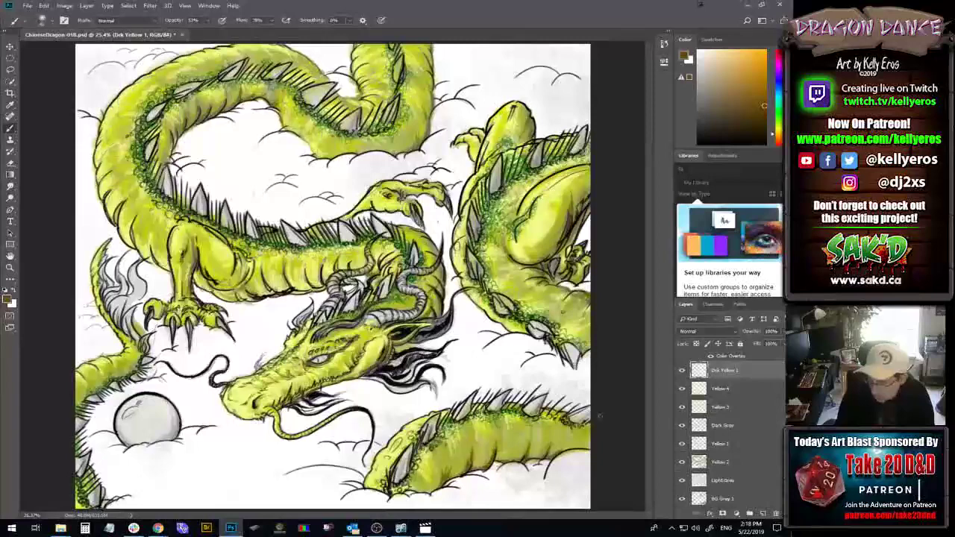
click(729, 333)
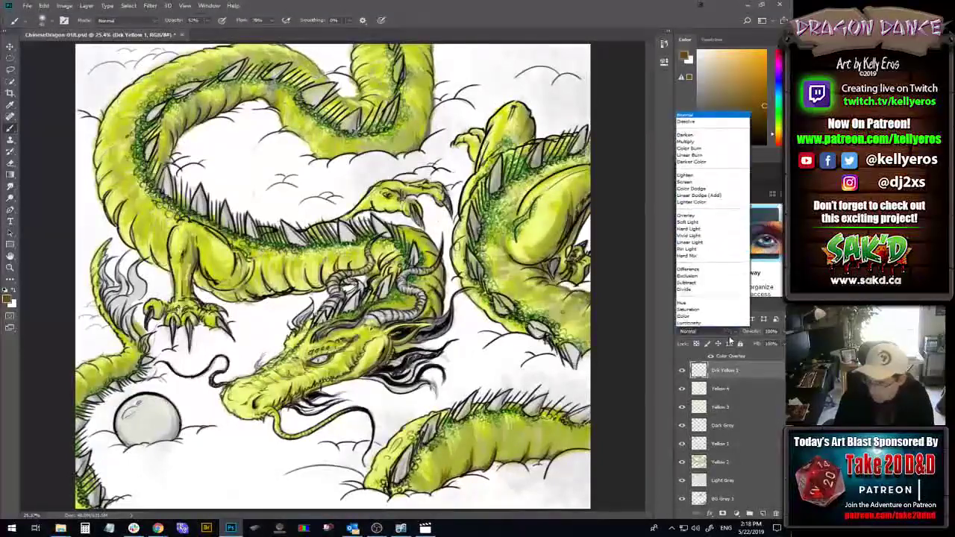
click(706, 139)
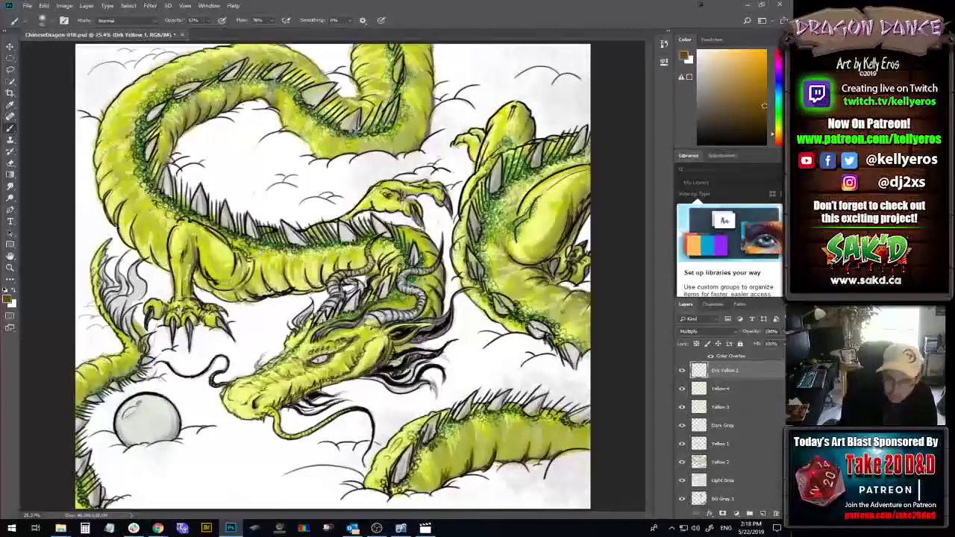
- Lower the soft round brush's opacity and shade the edge of the upper body coil and the lower loop on Drk Yellow 1
key(1)
key(6)
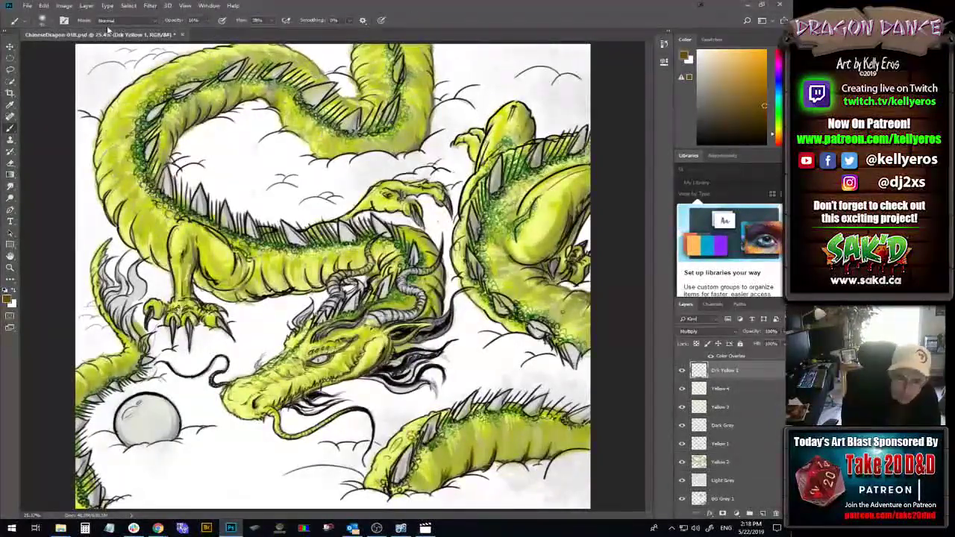
click(65, 21)
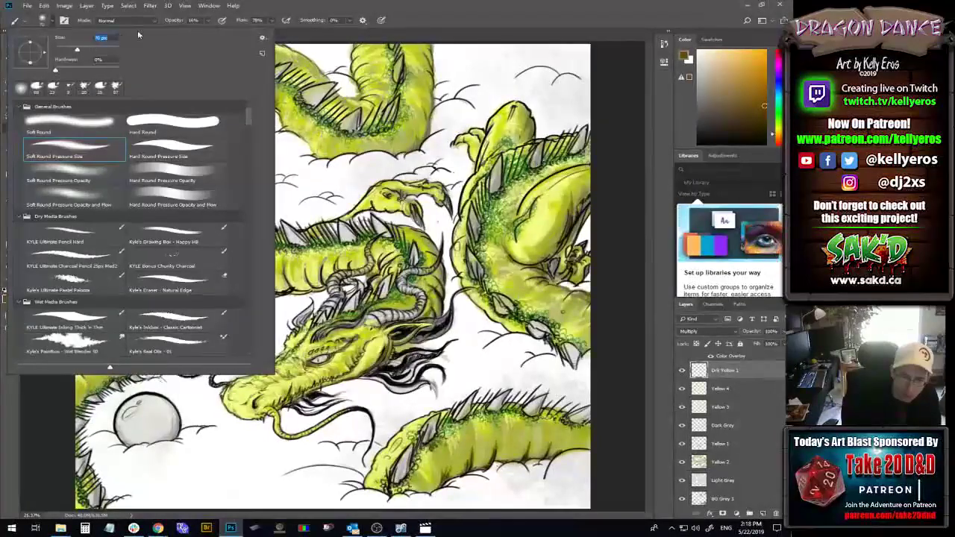
key(Escape)
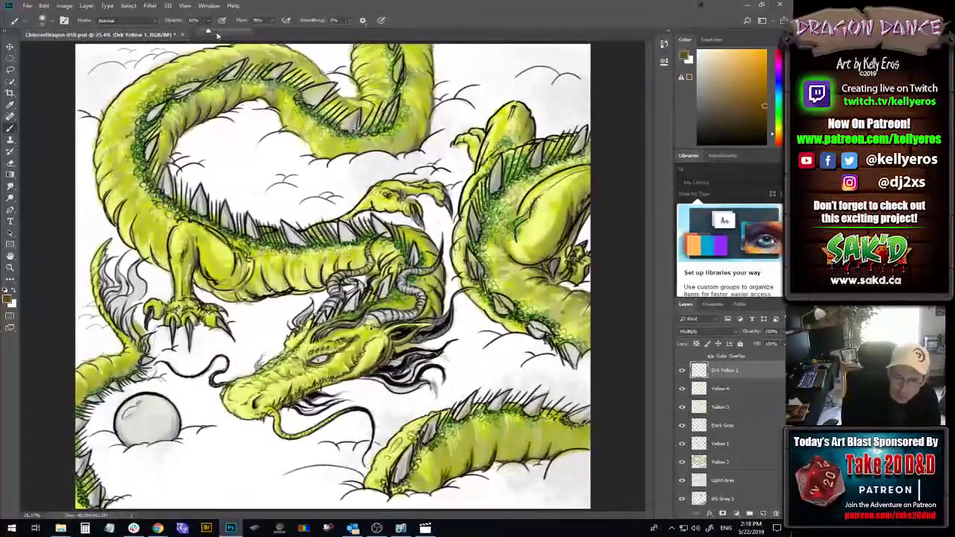
drag(428, 72, 430, 91)
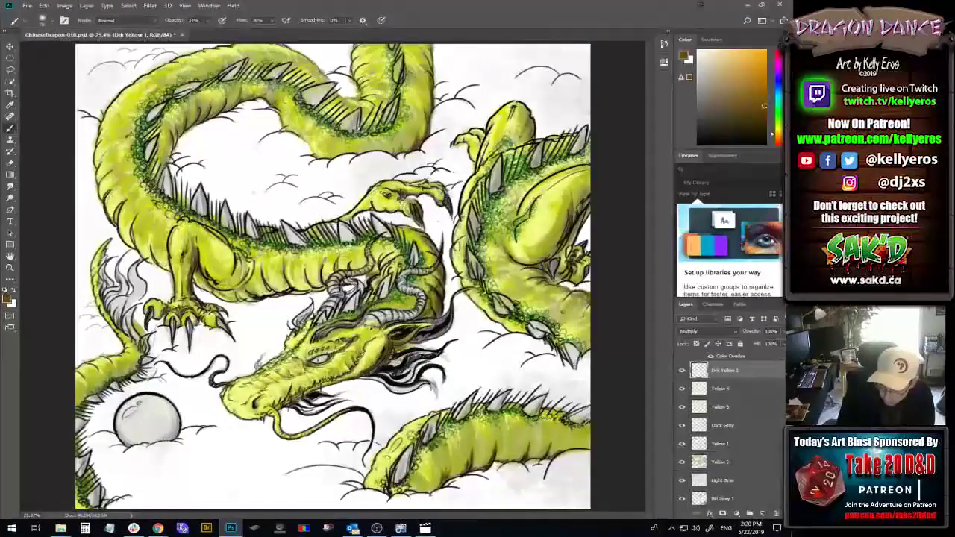
drag(392, 477, 451, 460)
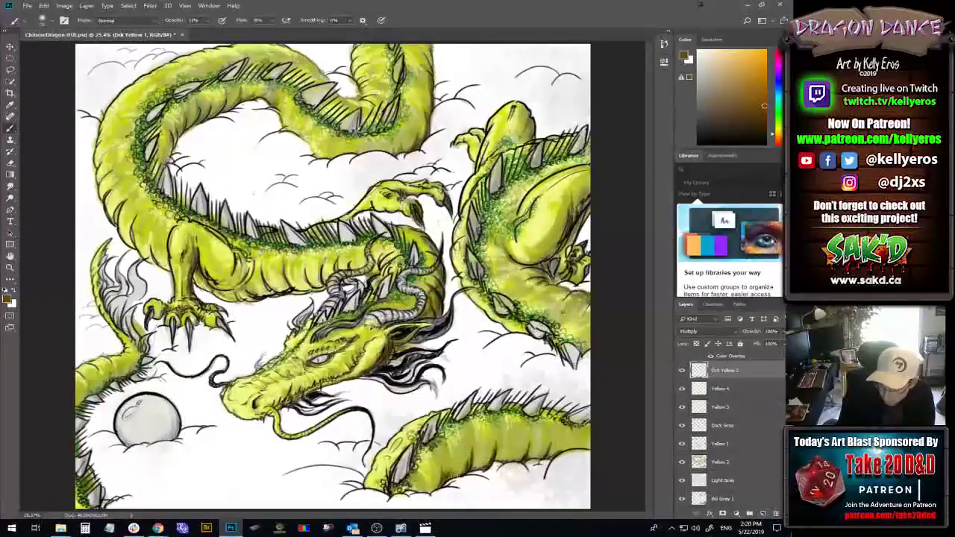
drag(418, 468, 457, 475)
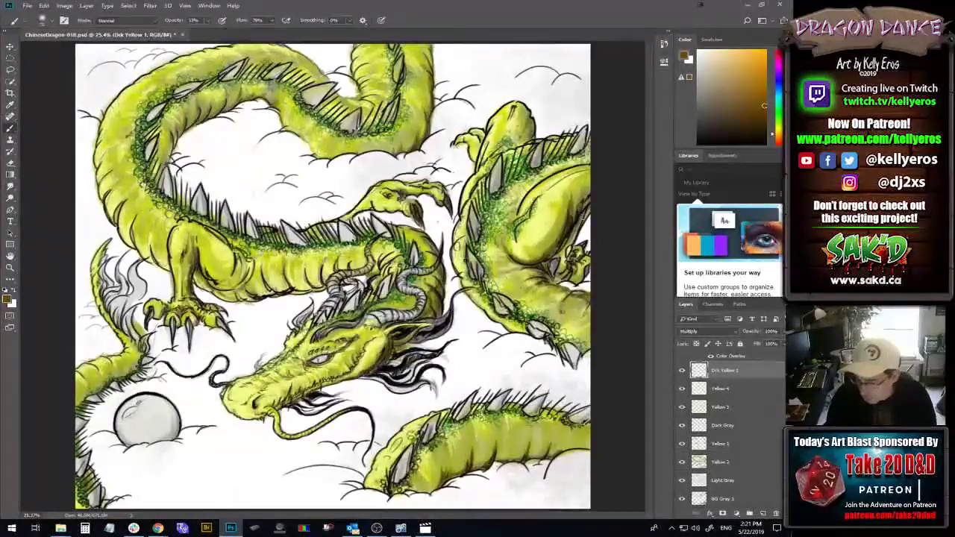
- Brush dark yellow-brown shading around the haunch and belly of the large coil and along the upper body on Drk Yellow 1
mouse_move(552, 239)
mouse_down()
mouse_move(582, 214)
mouse_move(592, 181)
mouse_up()
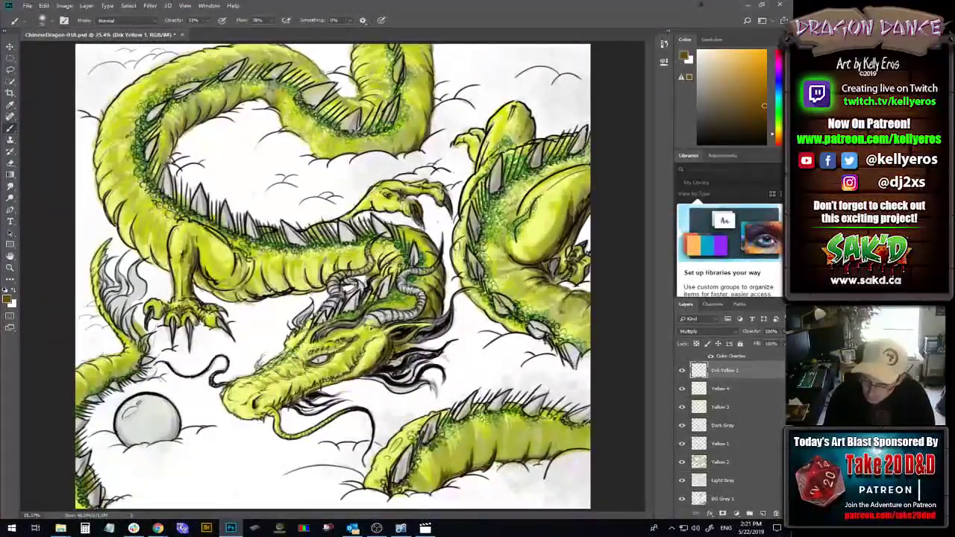
drag(485, 328, 514, 276)
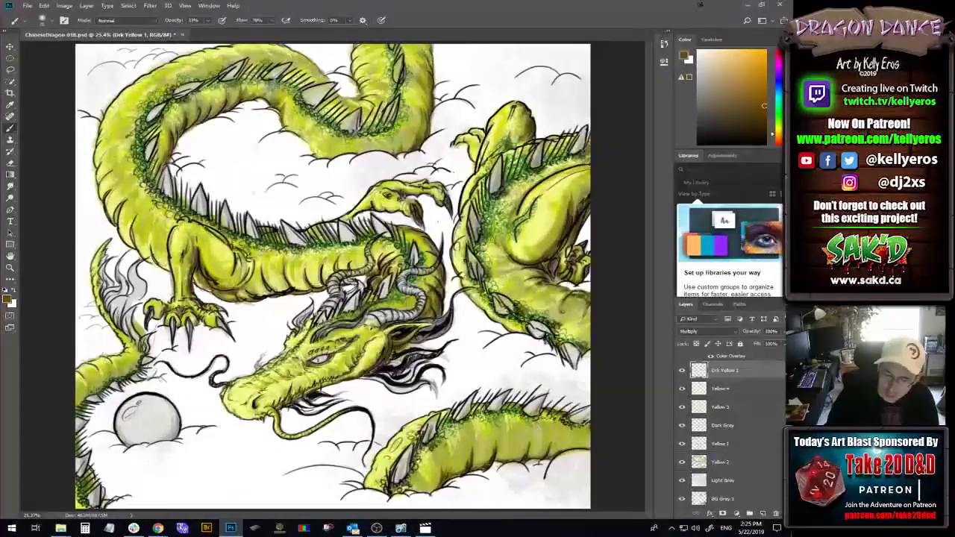
drag(425, 36, 432, 45)
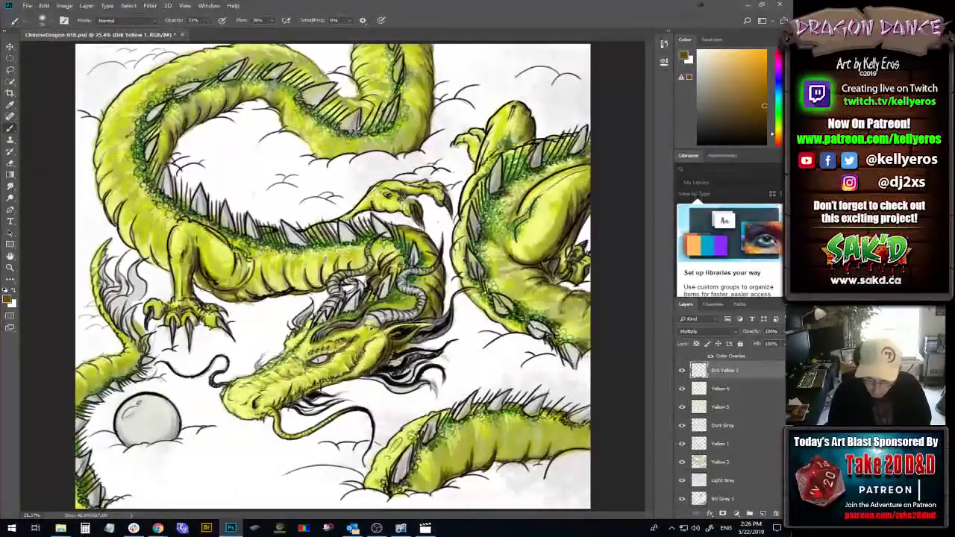
- Resize the soft round brush and deepen the dark yellow-brown shading along the large coil and haunch on Drk Yellow 1
click(49, 22)
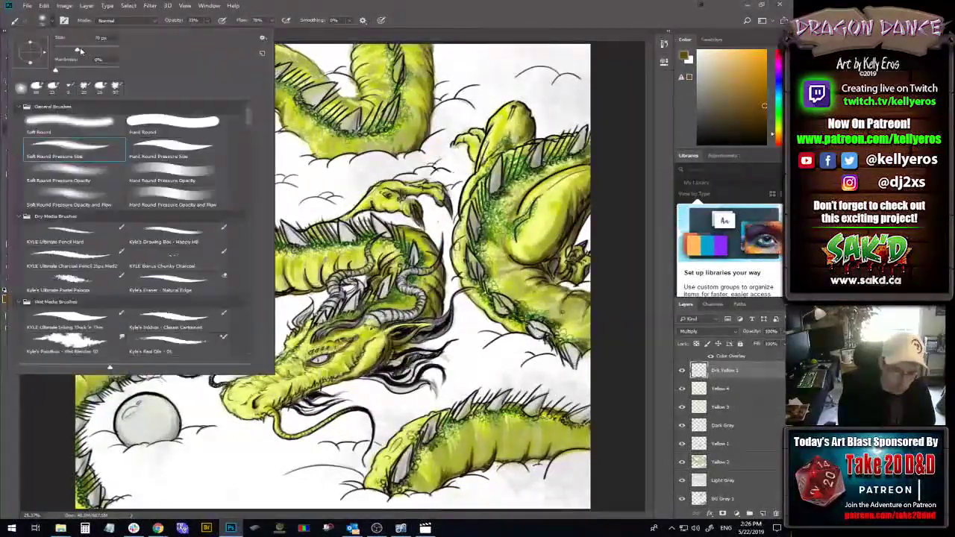
key(Escape)
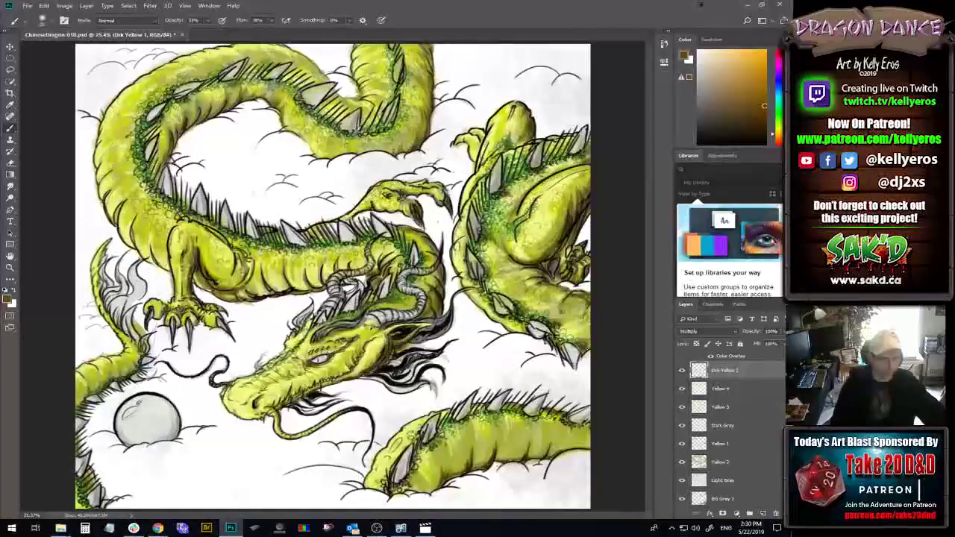
key(ctrl+s)
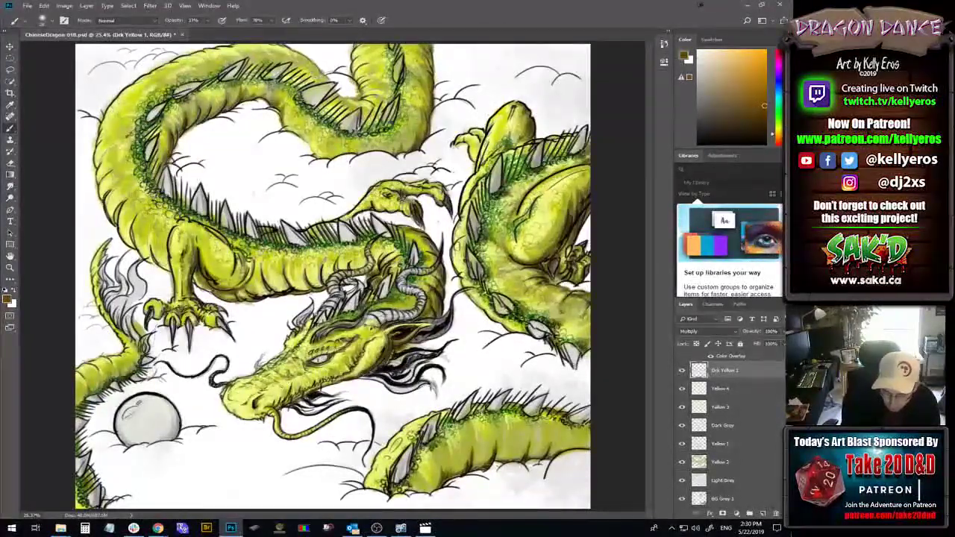
drag(478, 321, 560, 171)
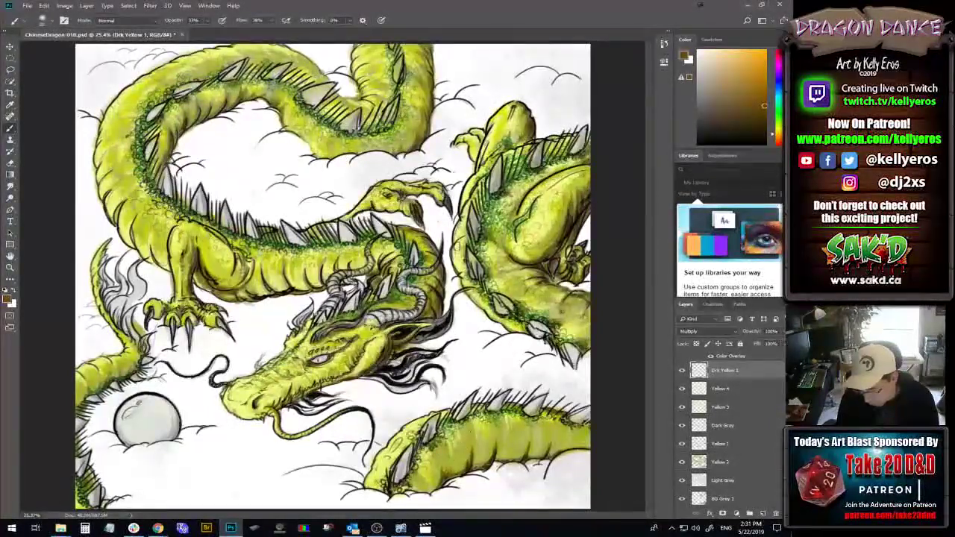
- Shade the lower body loop on Drk Yellow 1 with dark yellow-brown strokes below the spines, adjusting the brush strength as needed
drag(433, 448, 475, 440)
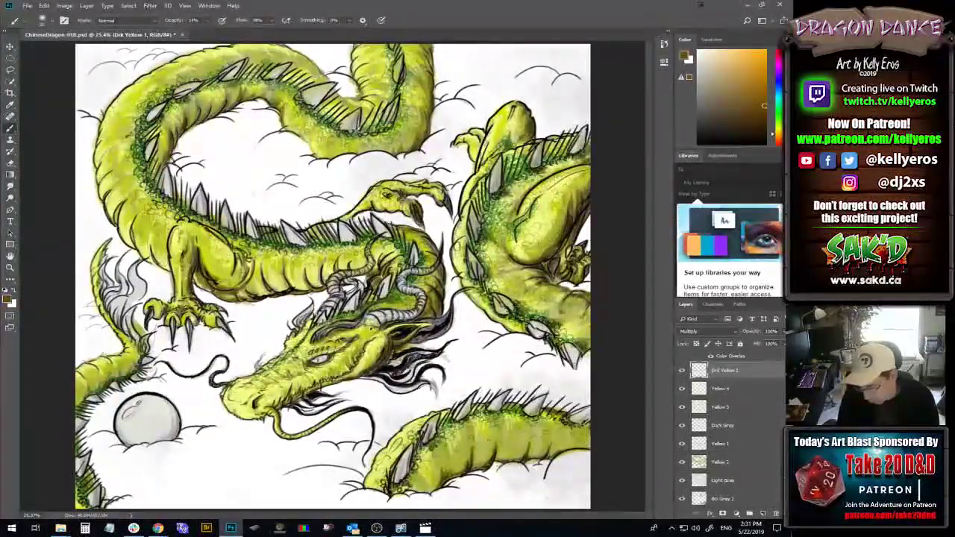
key(2)
key(7)
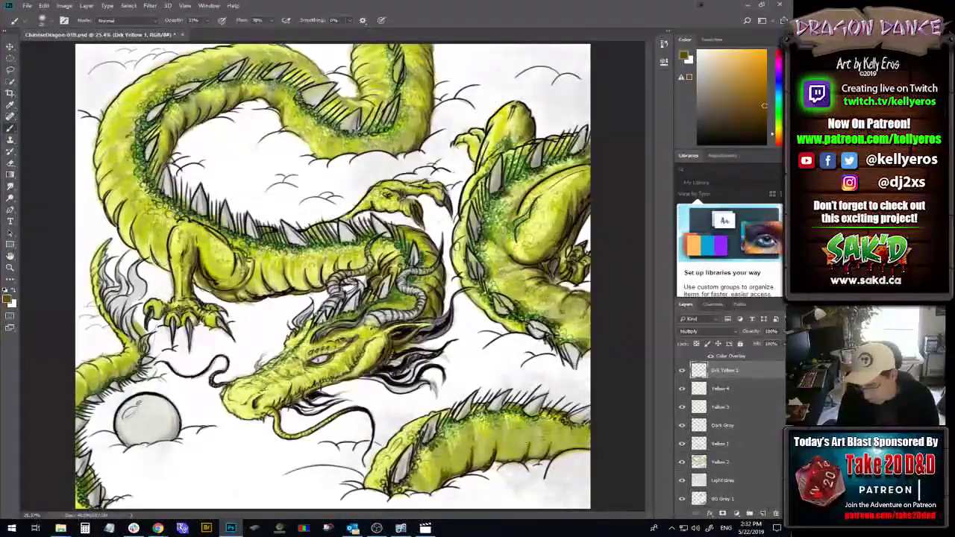
key(1)
key(5)
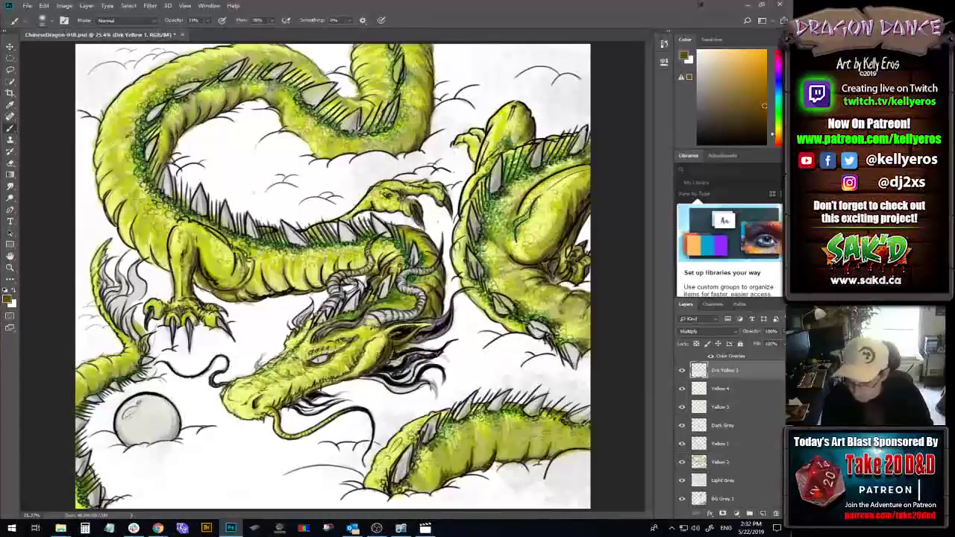
key(shift+7)
key(shift+8)
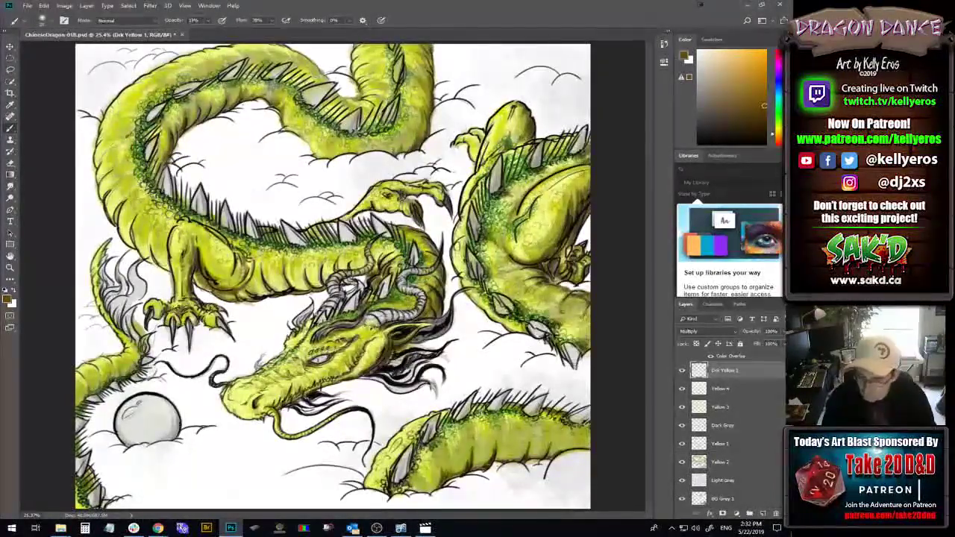
key(3)
key(3)
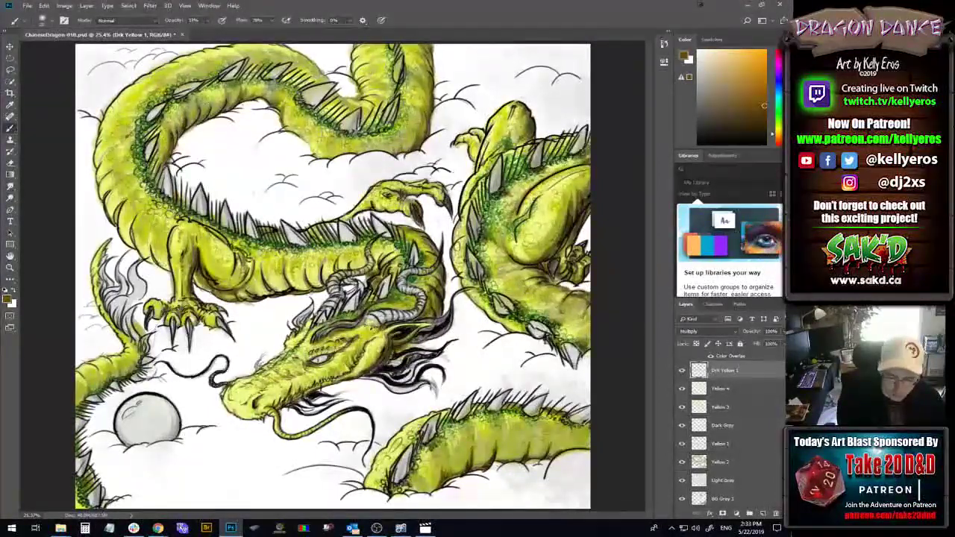
key(2)
key(1)
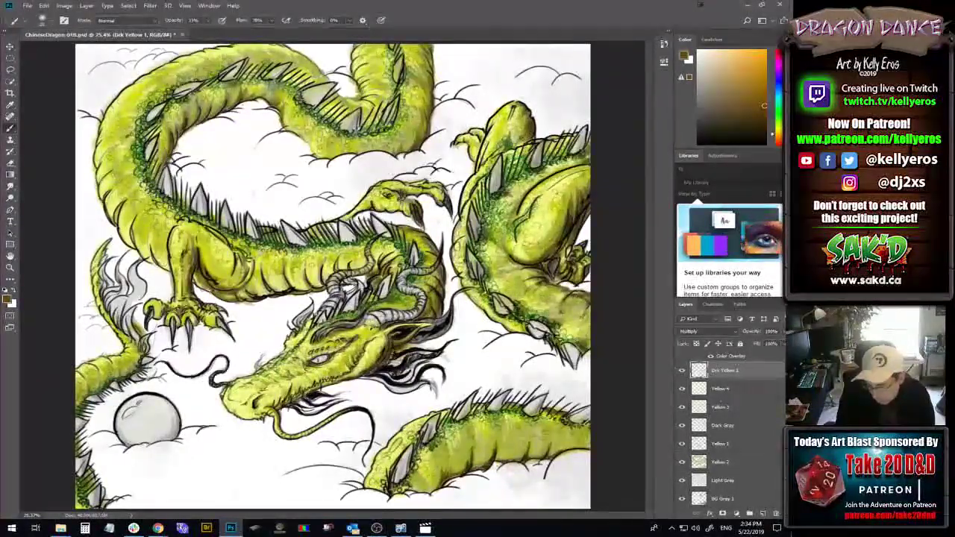
drag(418, 448, 471, 438)
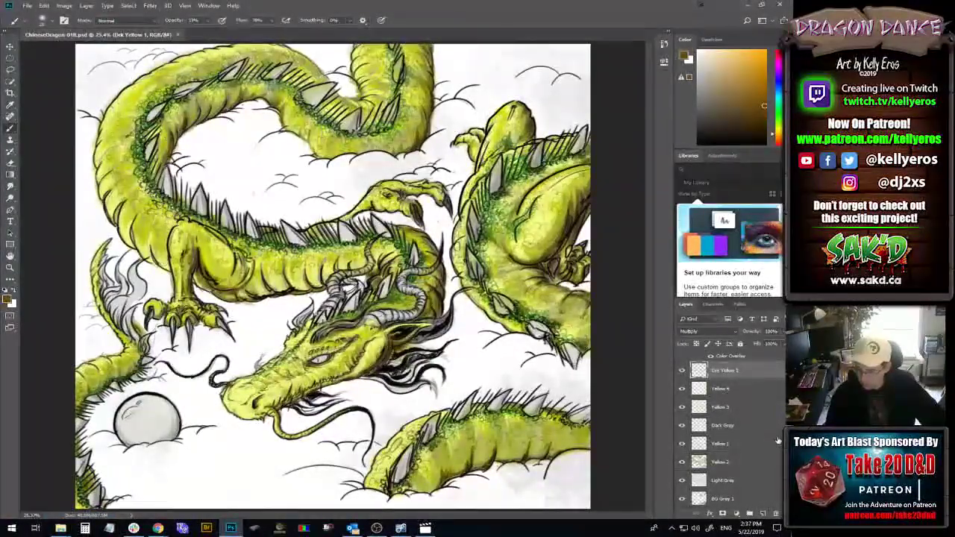
- Add a layer named Horn Base Ivory above Drk Yellow 1 and save the document
key(shift+alt+n)
click(764, 514)
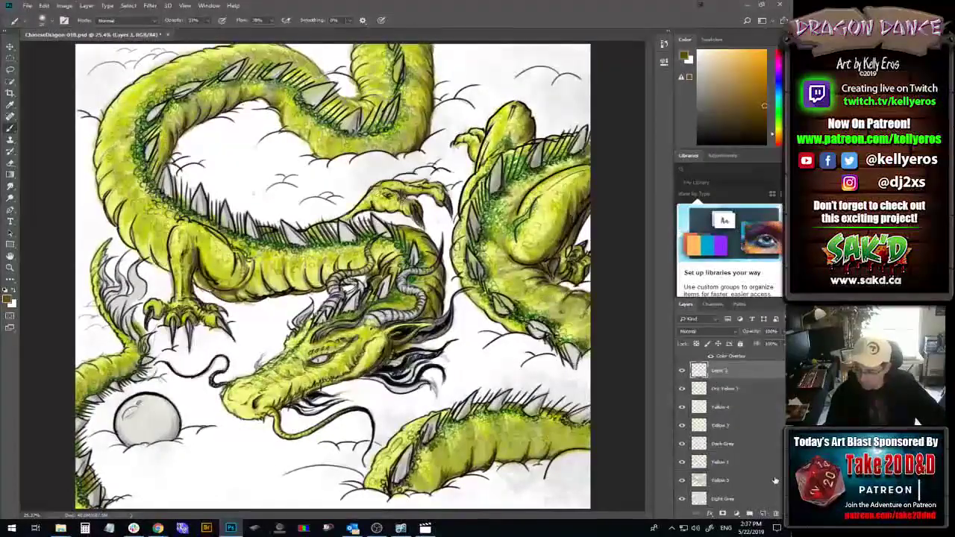
double_click(720, 370)
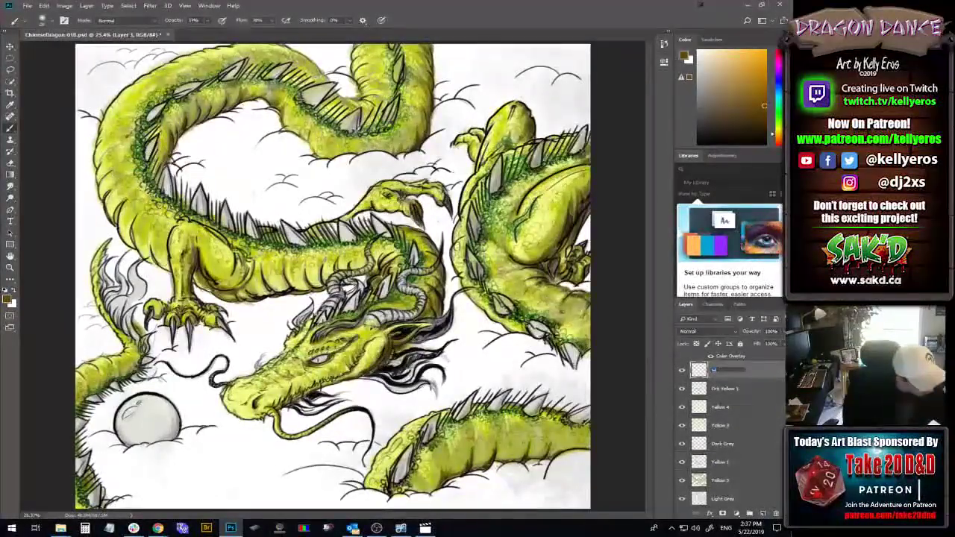
text(Hair)
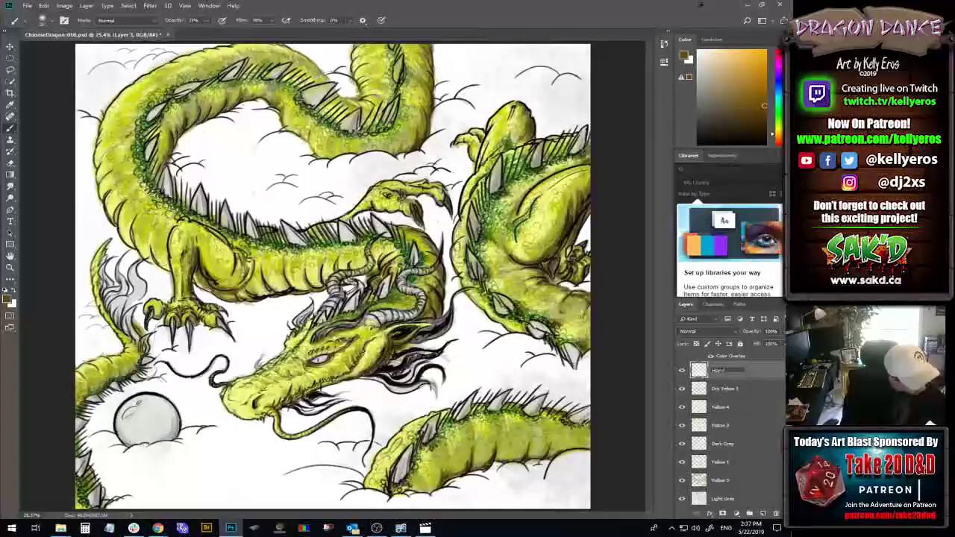
text( Base)
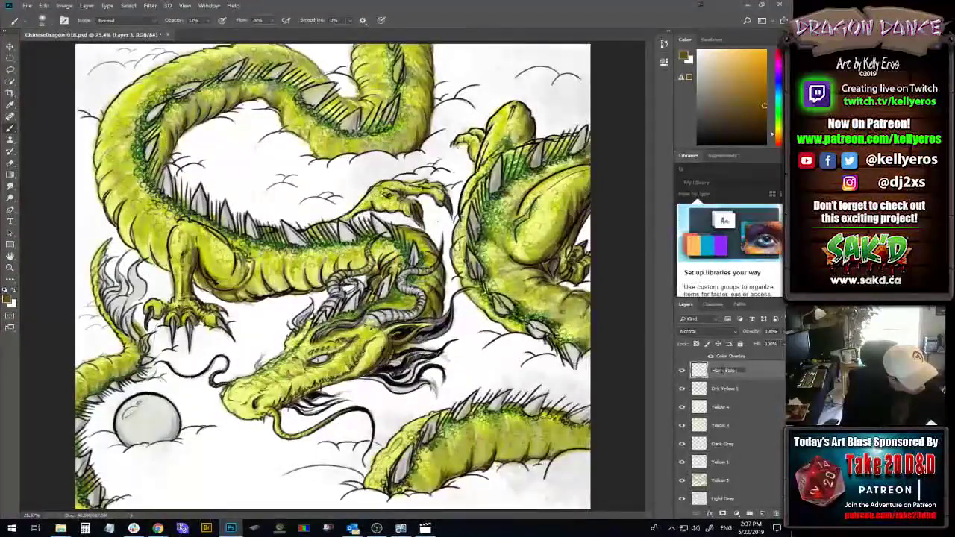
text( 2ndry)
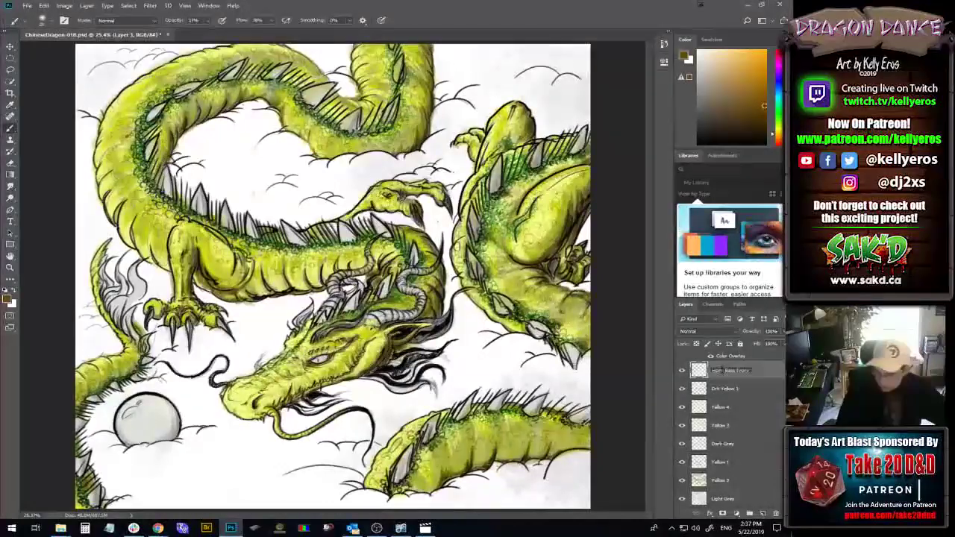
key(Return)
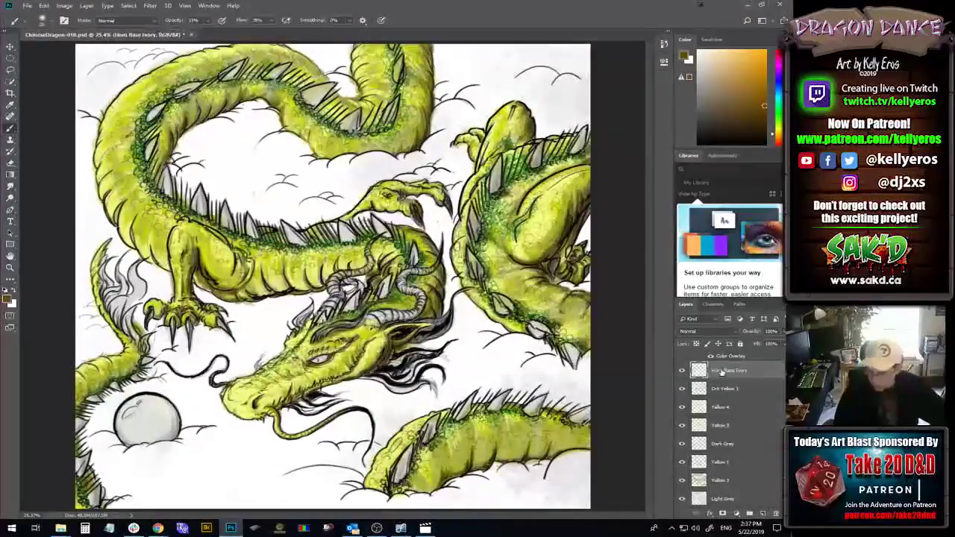
key(ctrl+s)
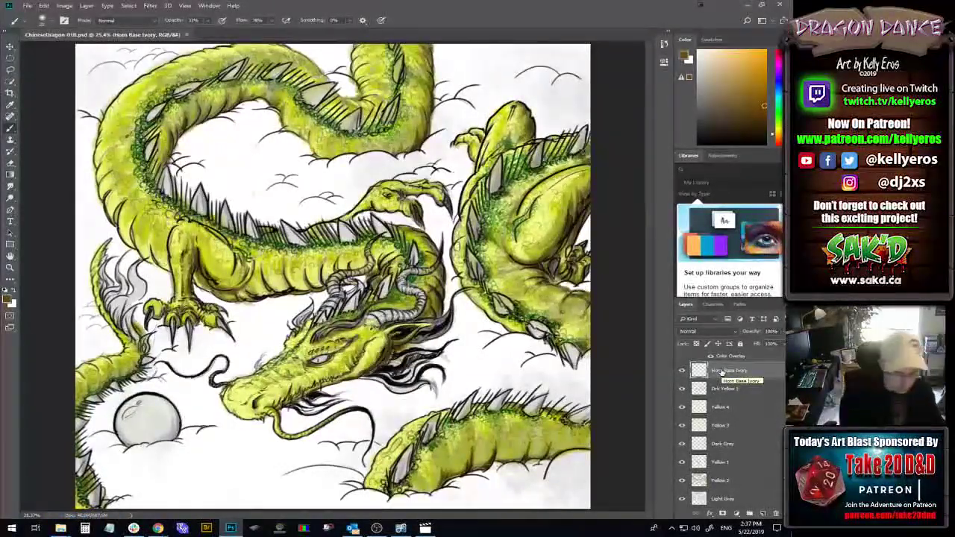
- Set the foreground colour to a pale ivory, hex fafad4, and return to the Brush tool
click(685, 57)
click(512, 326)
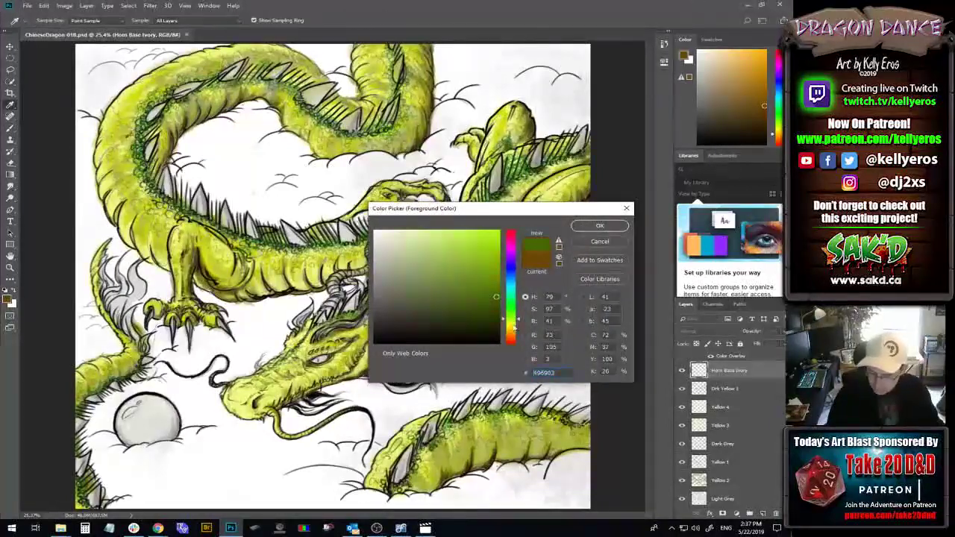
click(512, 321)
click(389, 229)
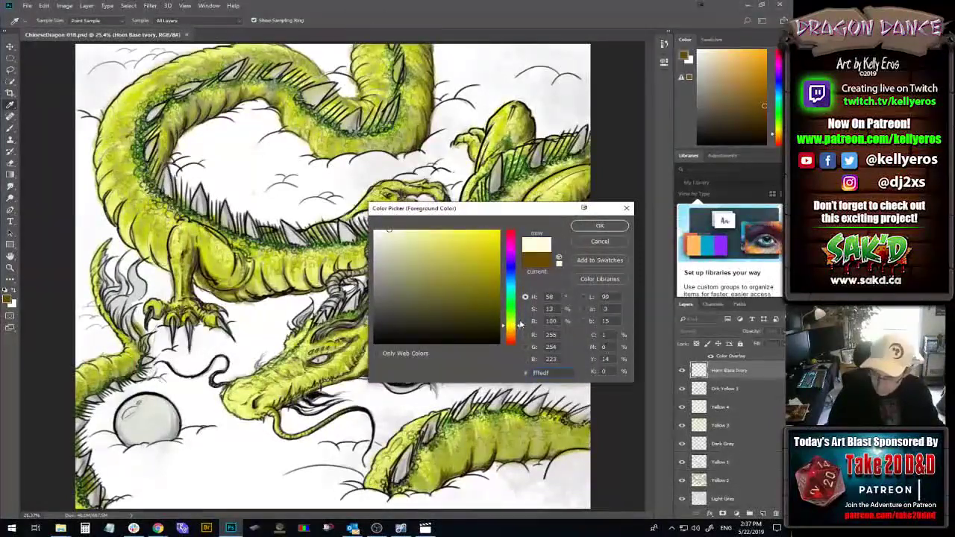
drag(518, 333, 520, 328)
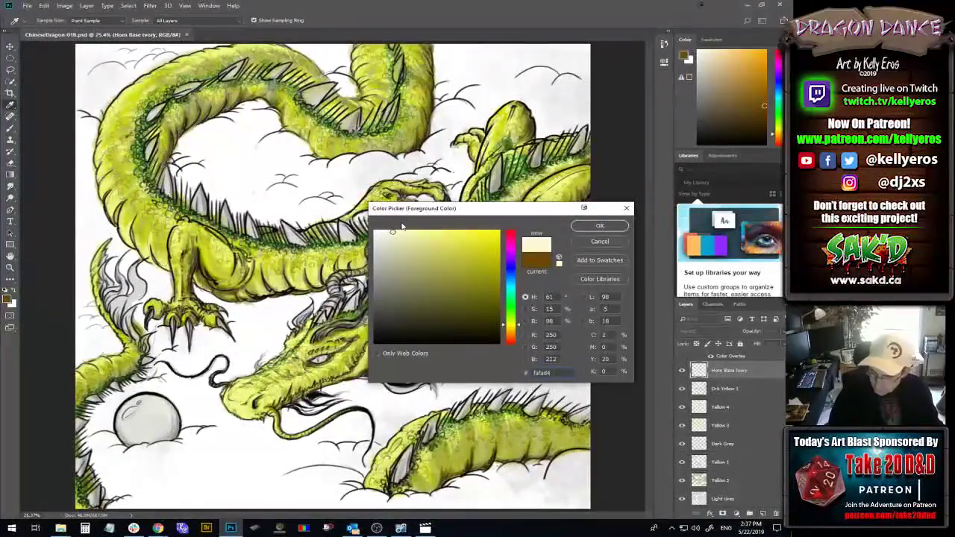
click(600, 225)
key(b)
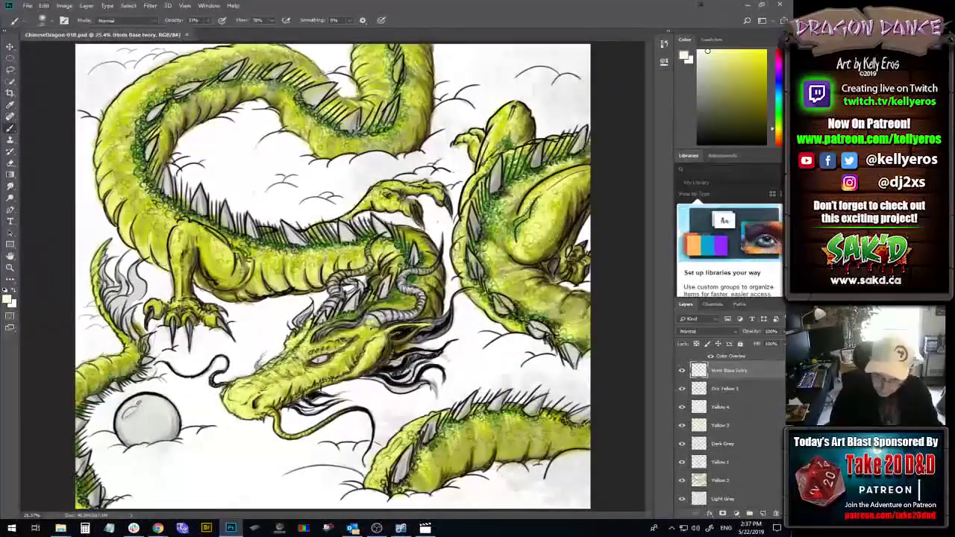
- Resize the brush and paint the head horns ivory at 100% opacity, and the back spines at about 75%, on Horn Base Ivory
click(42, 20)
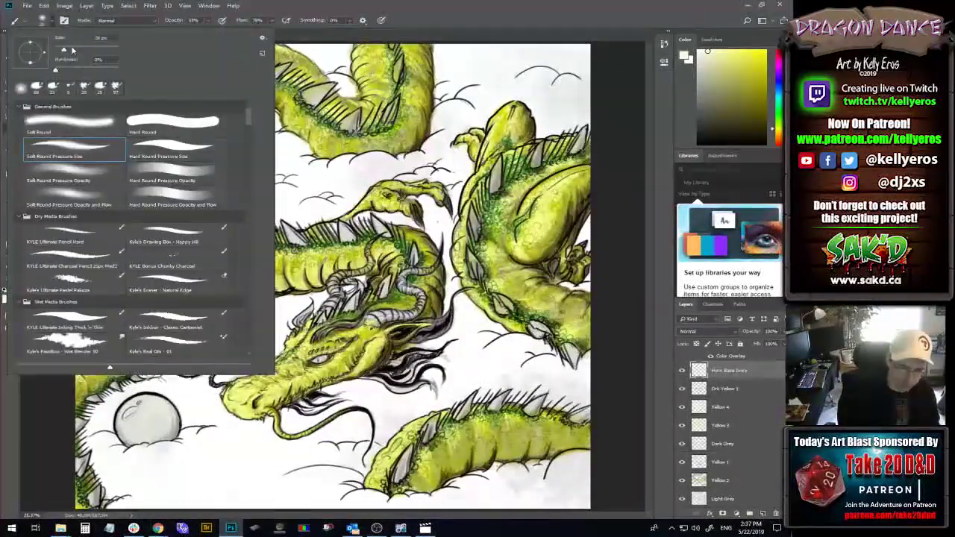
key(Escape)
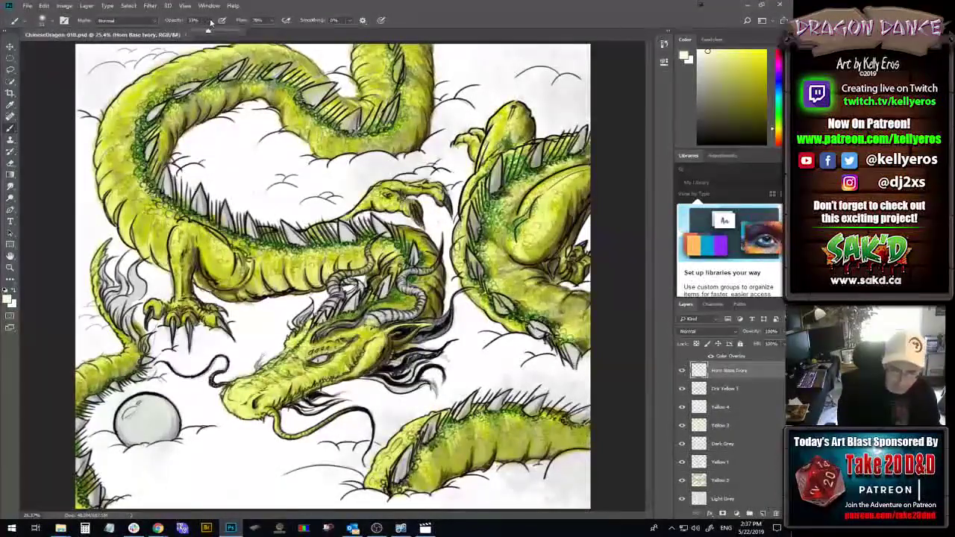
key(0)
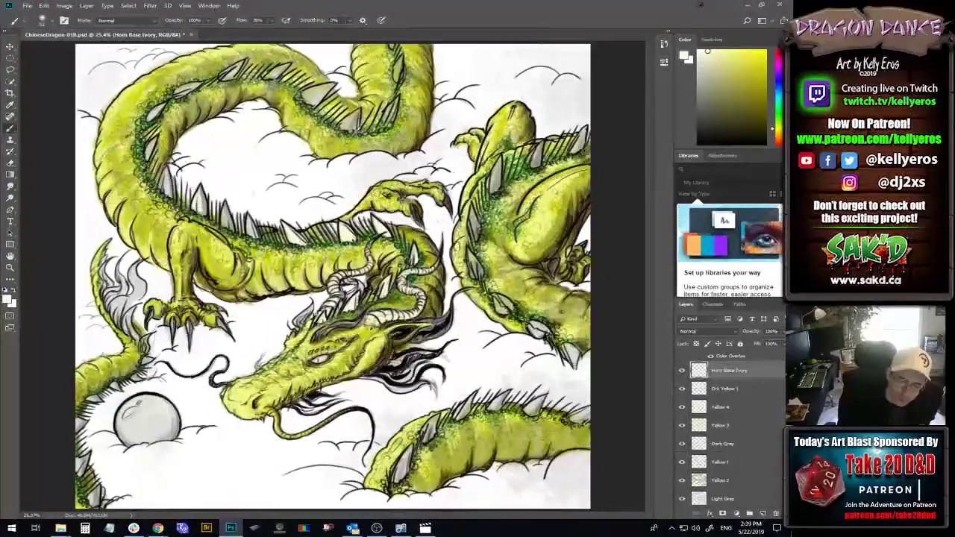
click(210, 21)
drag(209, 31, 196, 32)
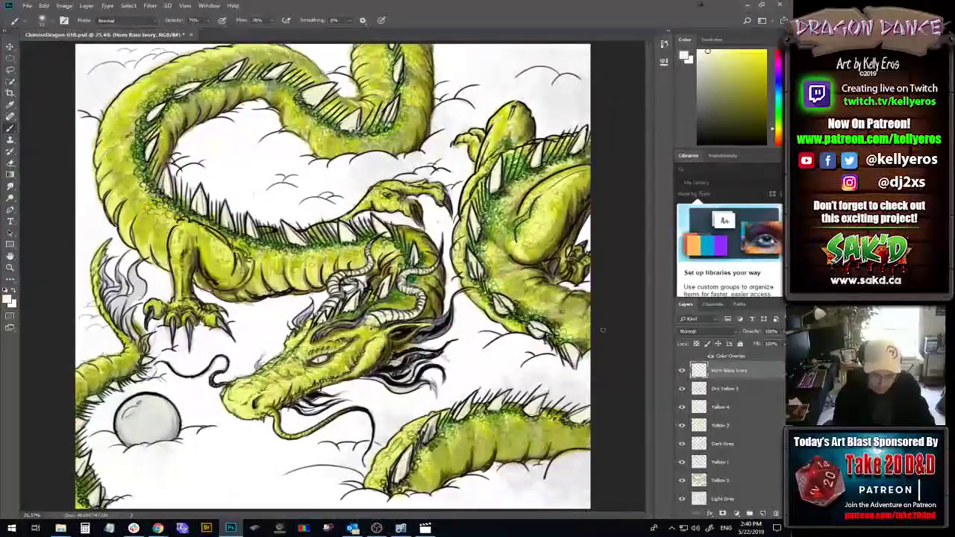
- Sample the light yellow-green of the lower body loop as the foreground colour and return to the Brush tool
key(i)
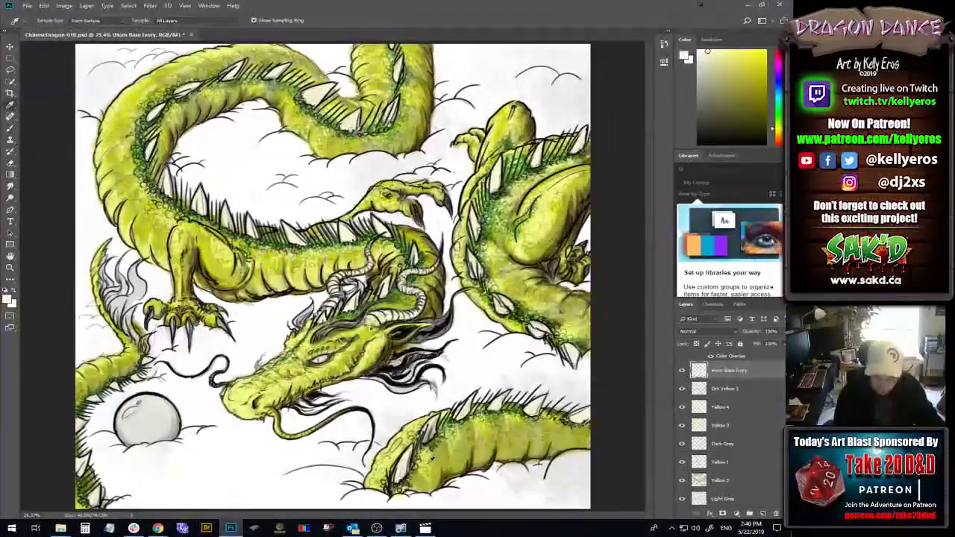
click(432, 454)
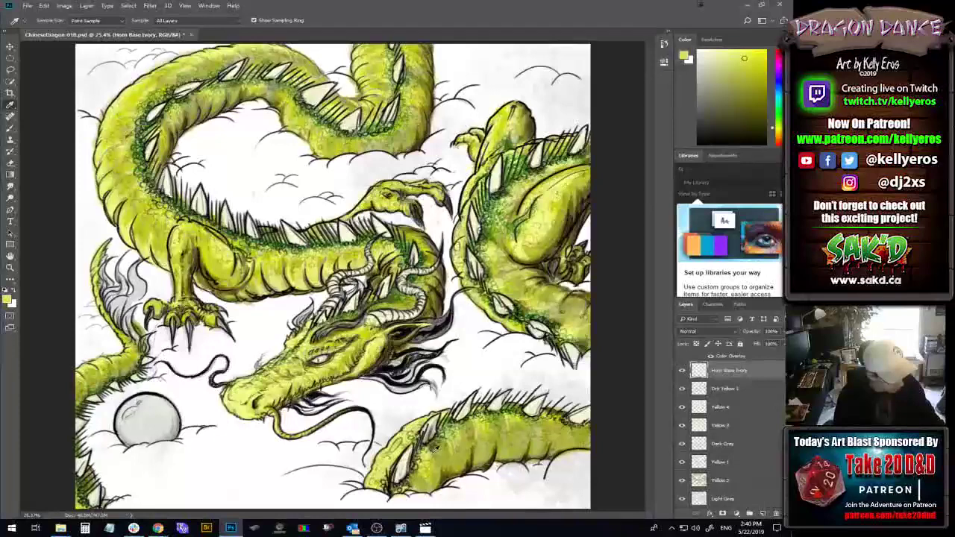
key(b)
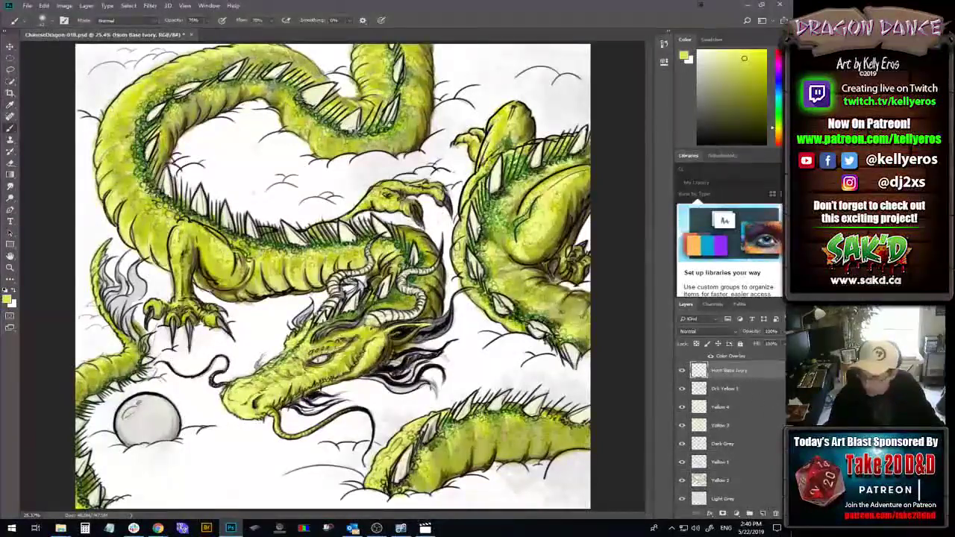
- Add a layer named Whisker Touchup directly above Lines Heavy
scroll(731, 425, up, 6)
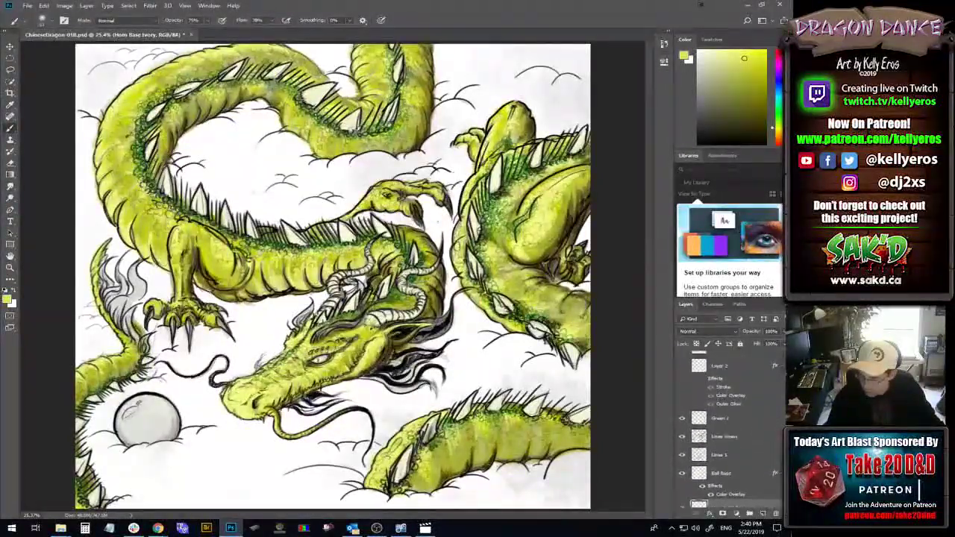
scroll(758, 401, down, 3)
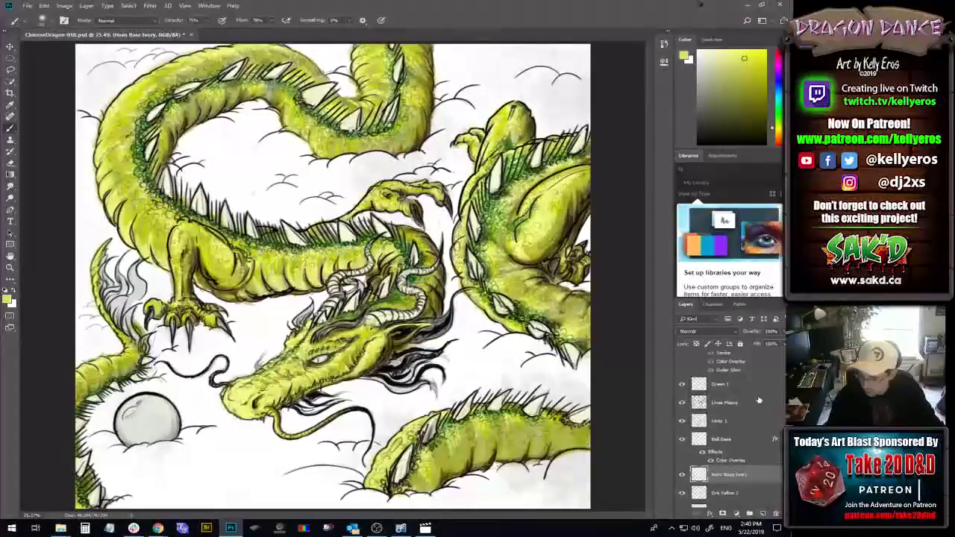
click(759, 400)
key(ctrl+shift+alt+n)
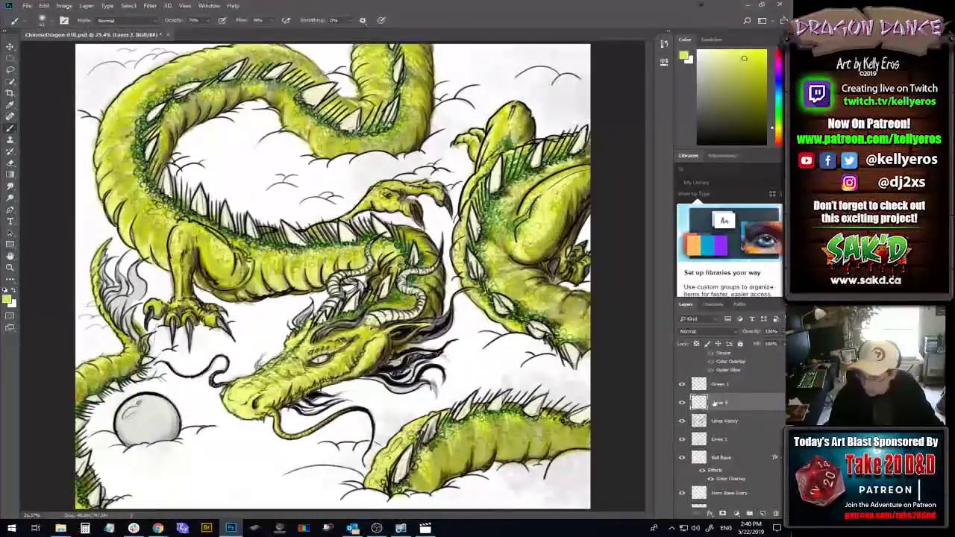
double_click(716, 403)
text(W)
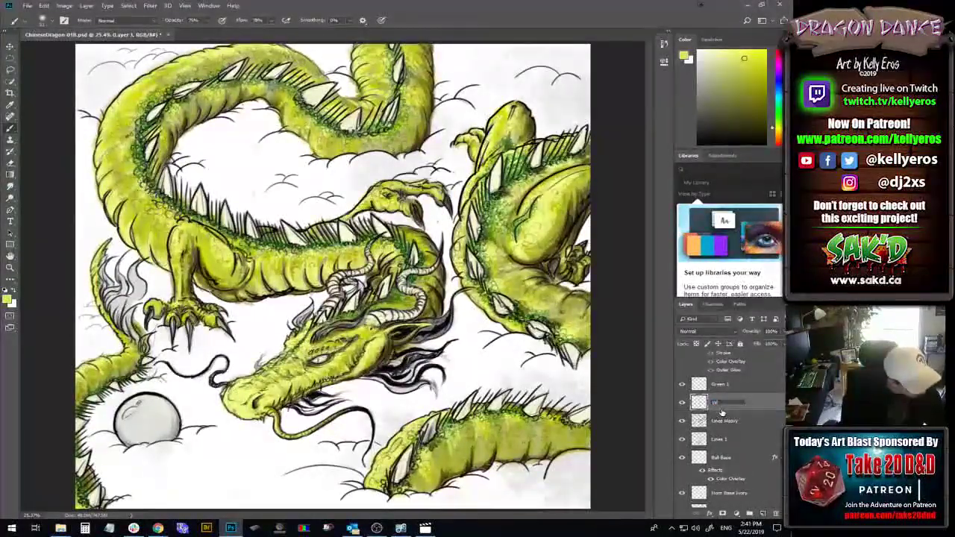
text(hite)
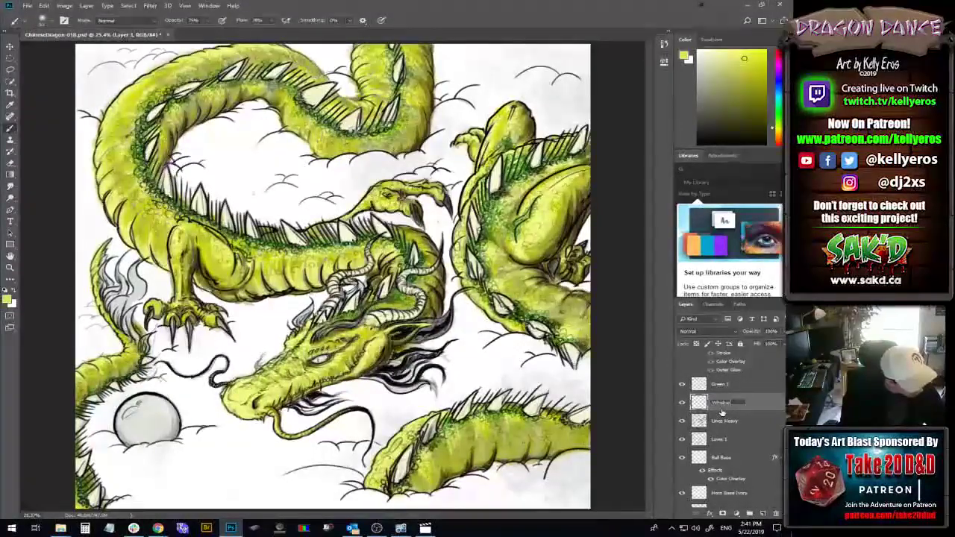
text( Touch)
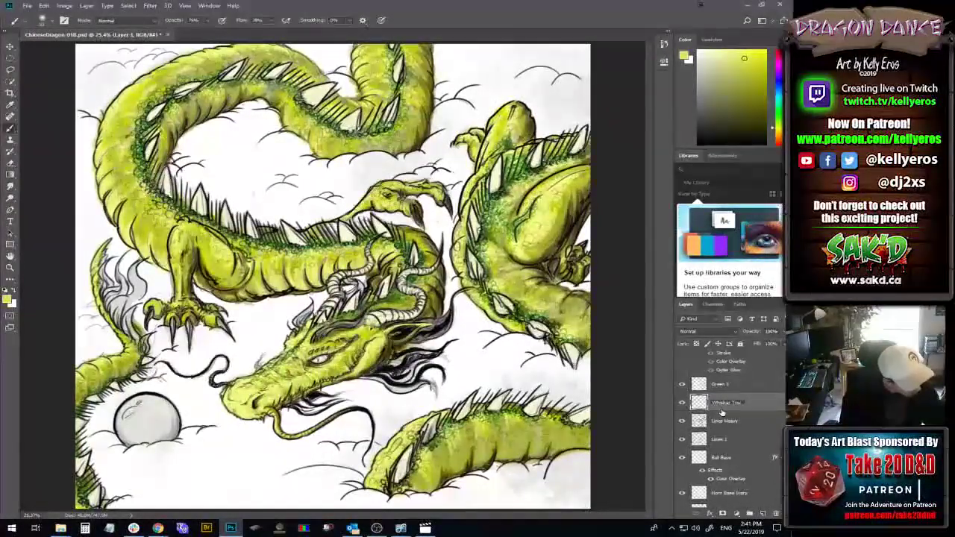
text(chup)
key(Return)
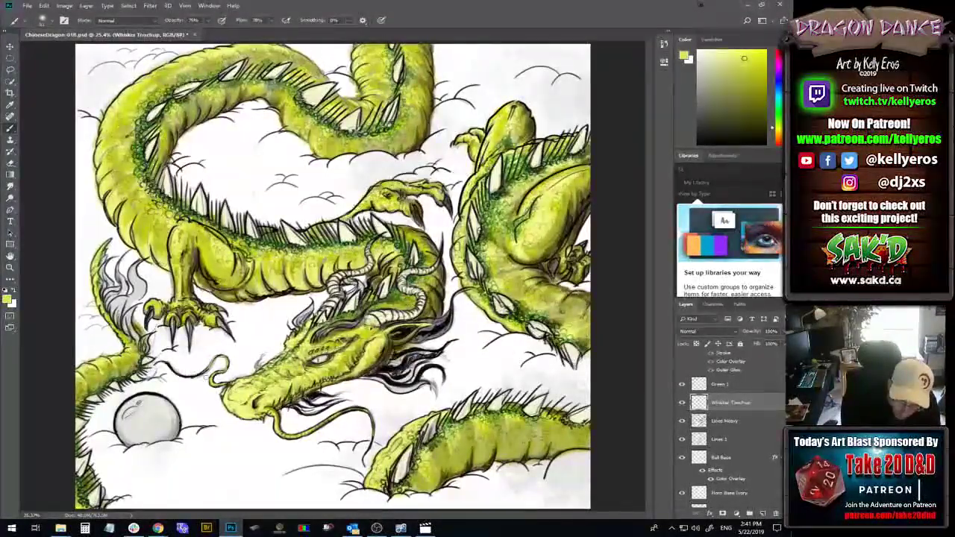
- Paint the dragon's snout whiskers light yellow-green on Whisker Touchup and darken their shading with the Burn tool
drag(160, 366, 210, 376)
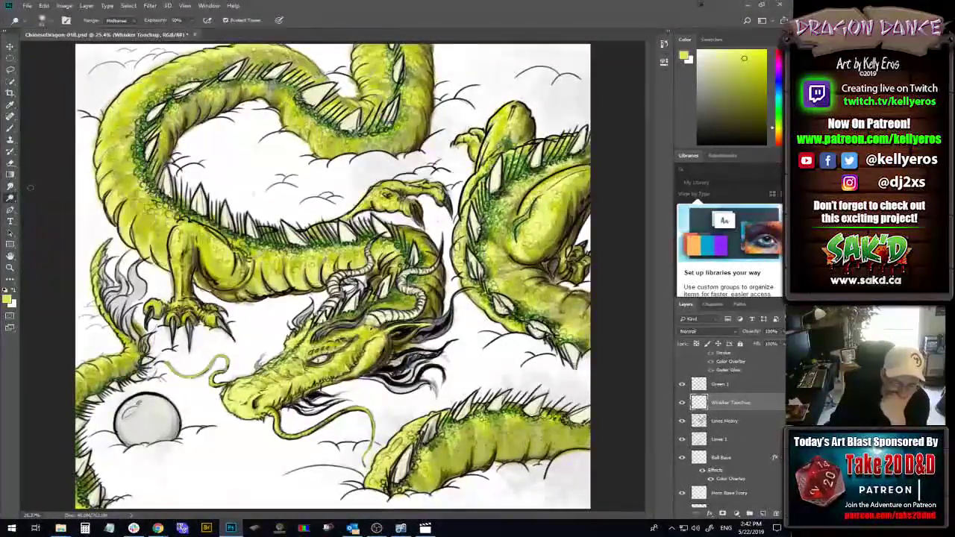
click(10, 199)
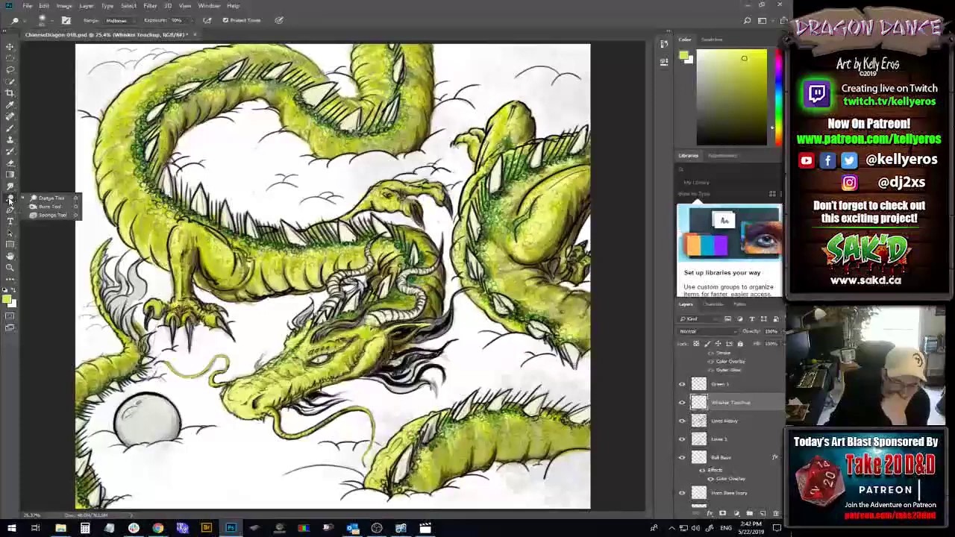
click(49, 206)
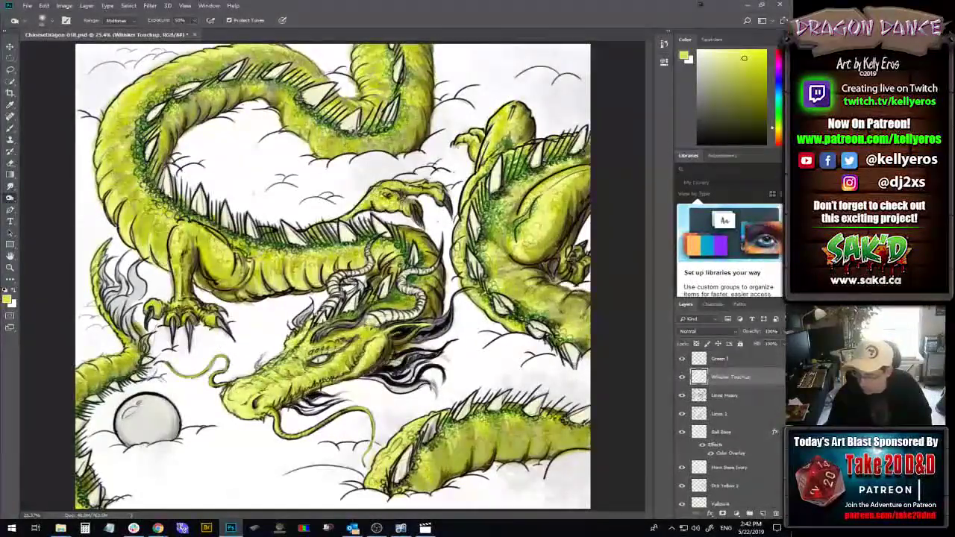
- Add a layer named Shadow 1 directly above the Background layer
scroll(753, 490, down, 5)
click(750, 498)
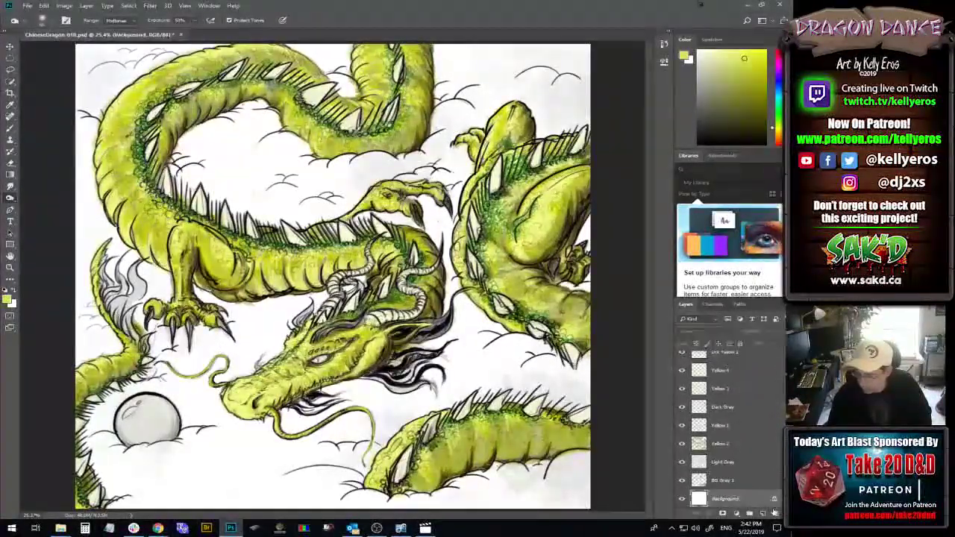
click(763, 513)
double_click(720, 498)
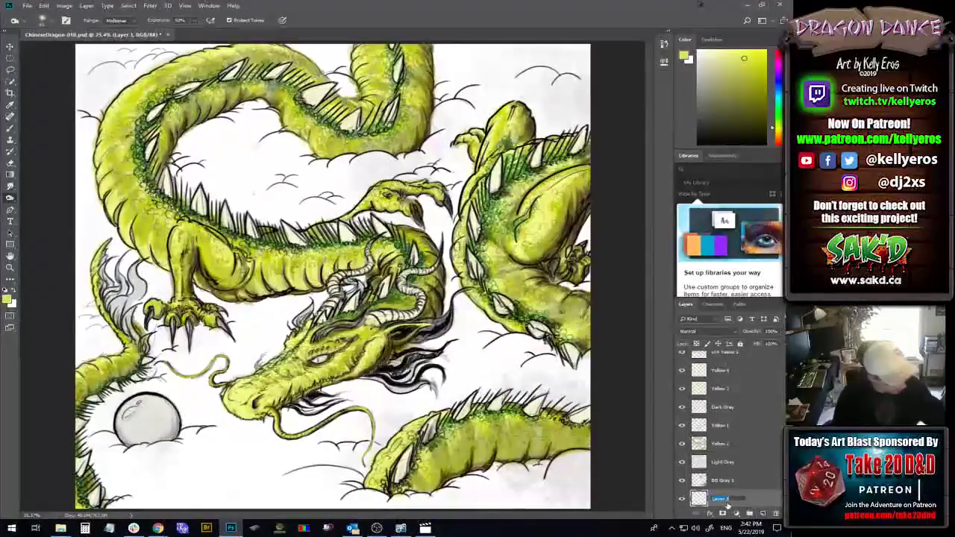
text(Shad)
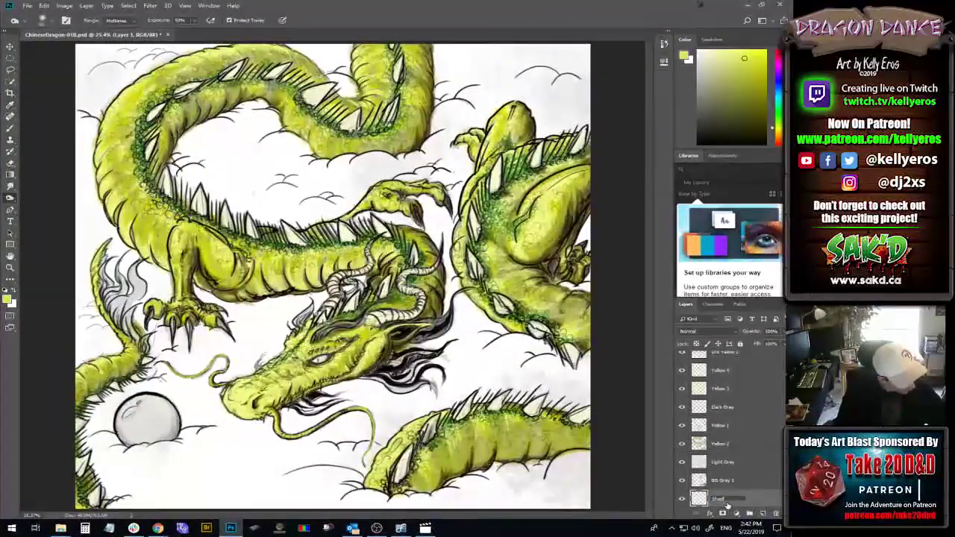
text(ow 1)
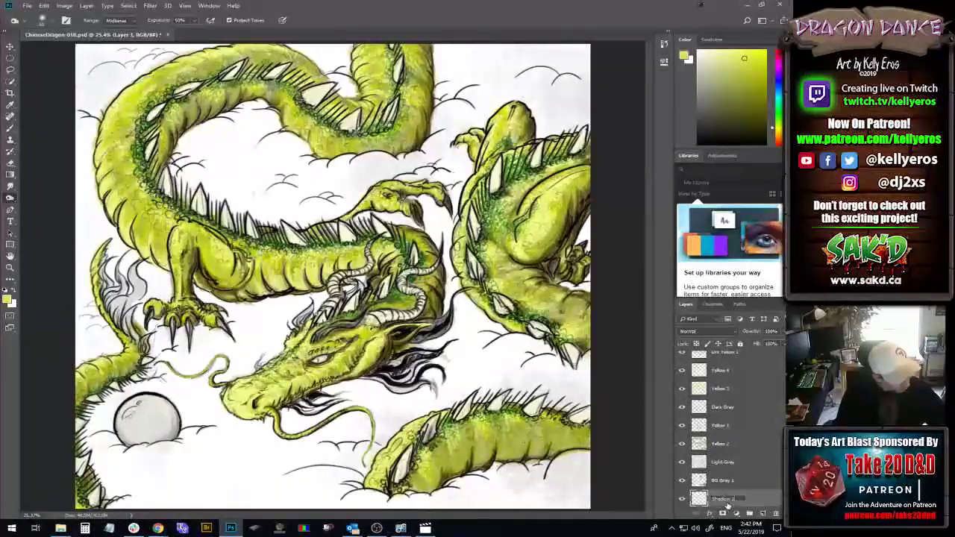
key(Return)
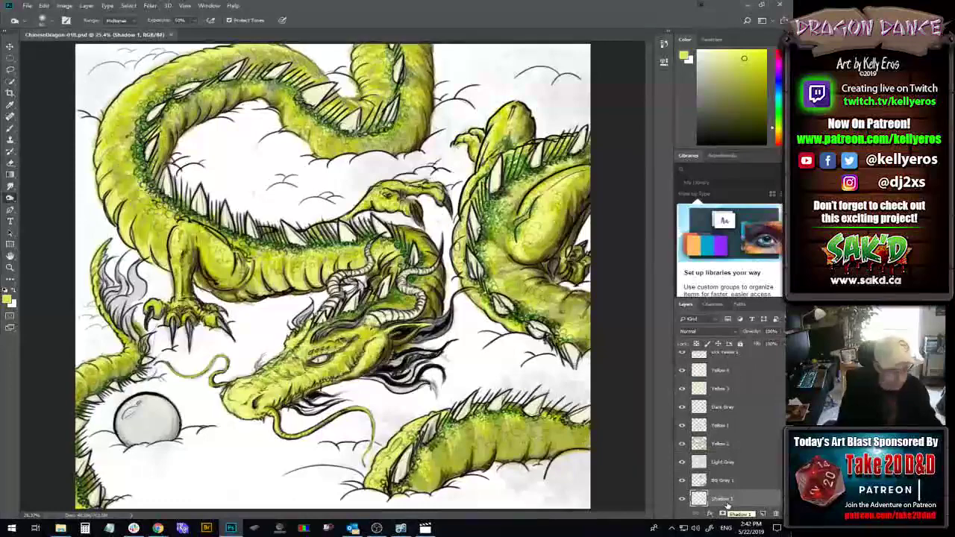
- Reset the foreground colour to black and try a larger soft brush at 12% opacity on the clouds below the head
key(d)
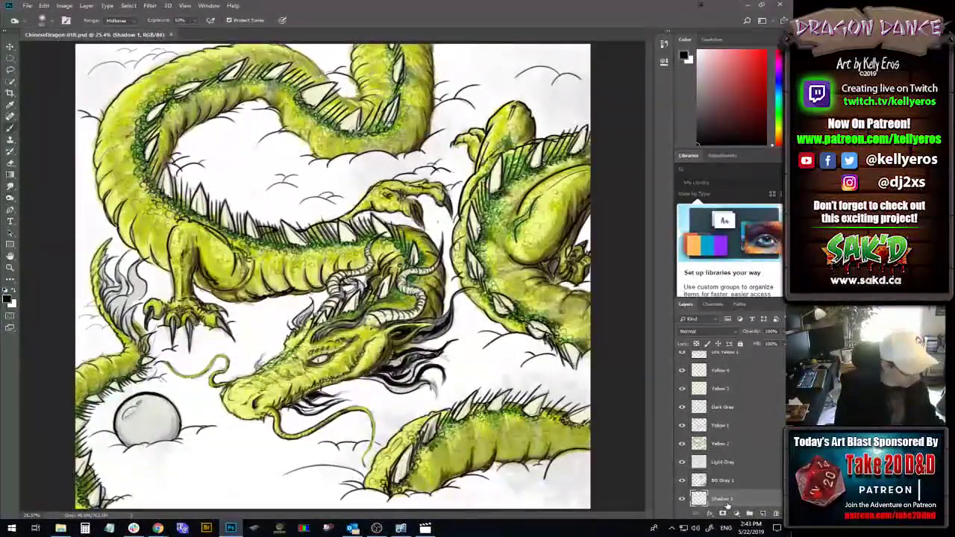
key(b)
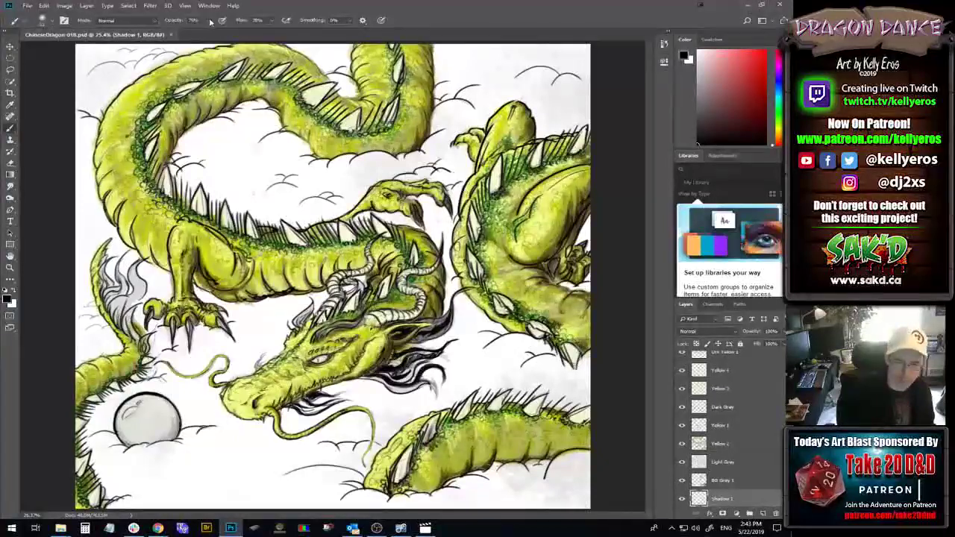
key(1)
key(2)
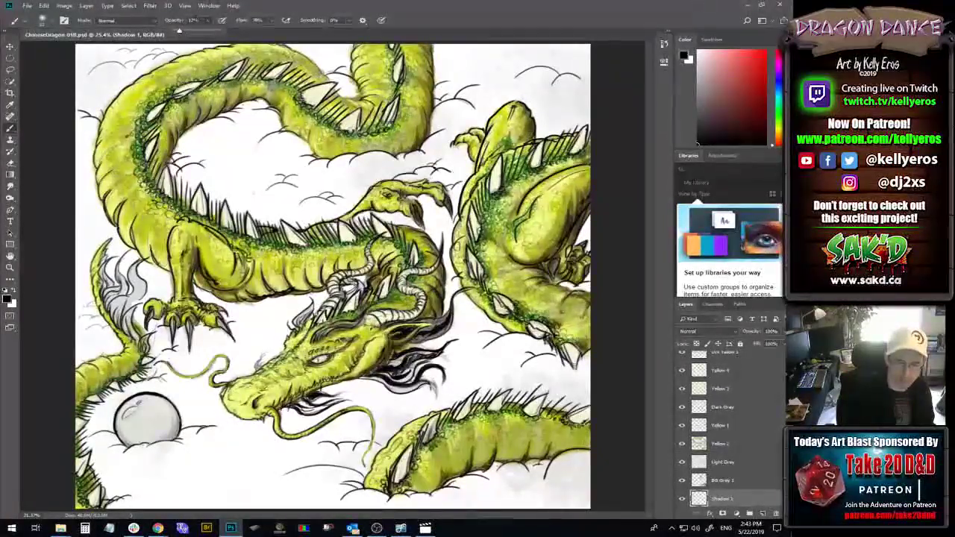
click(51, 22)
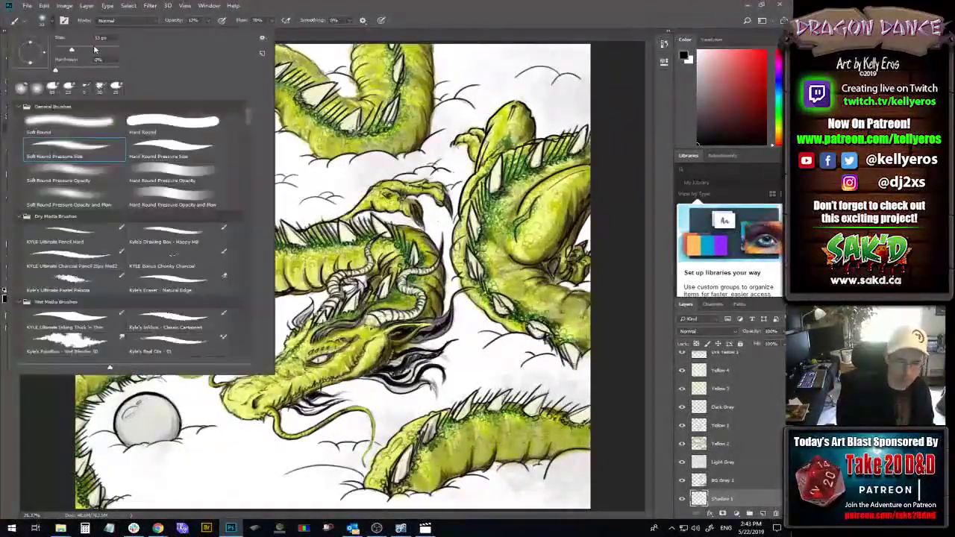
click(419, 23)
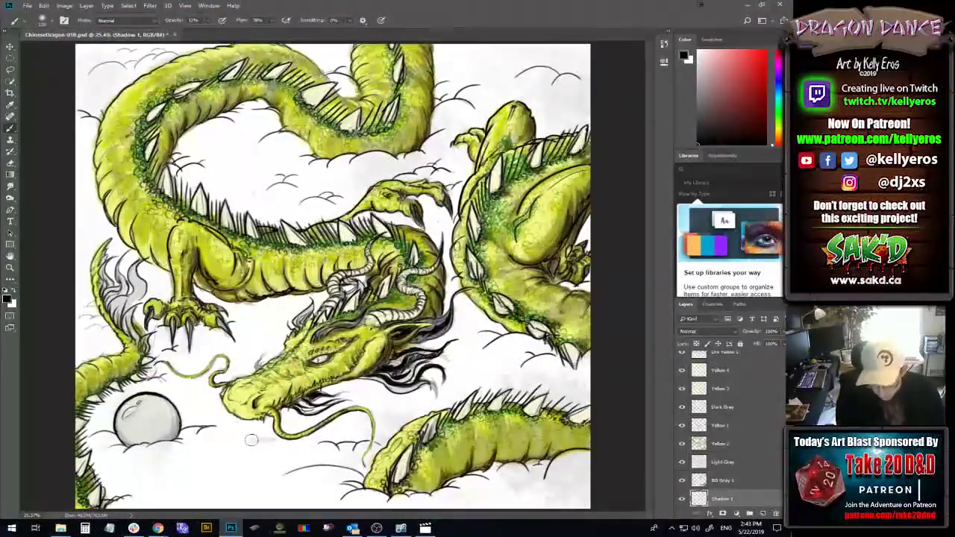
drag(251, 441, 276, 441)
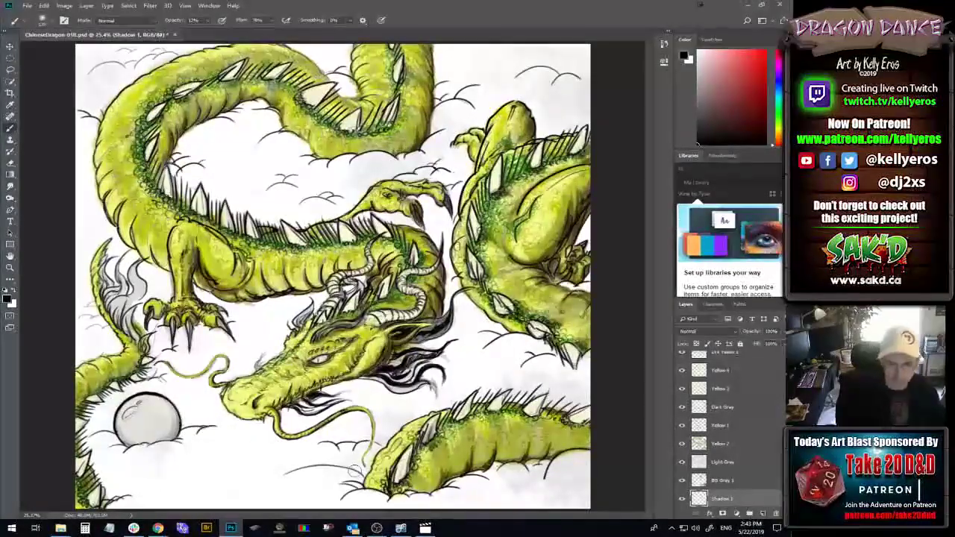
- Set the brush flow to 42% and its opacity to about 11% for softer shading
click(206, 20)
click(266, 20)
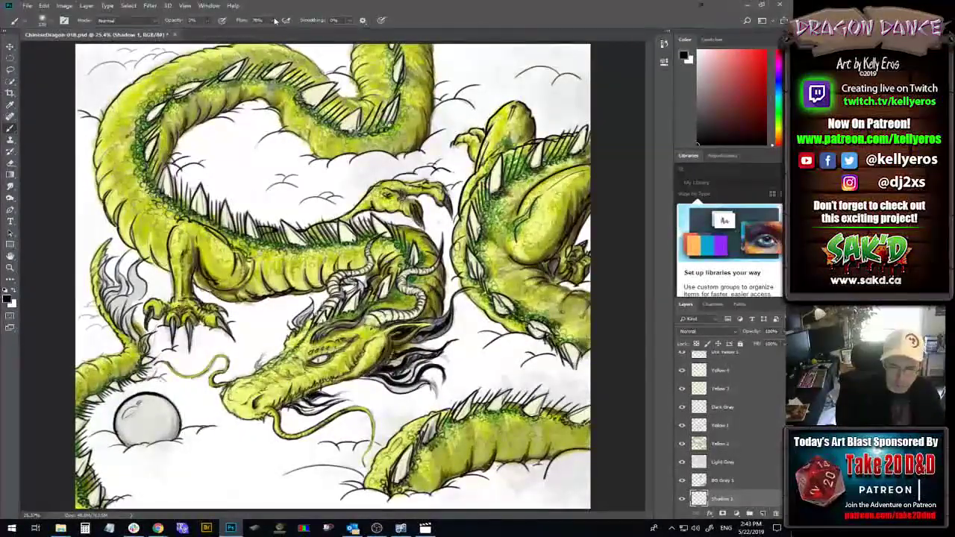
click(326, 167)
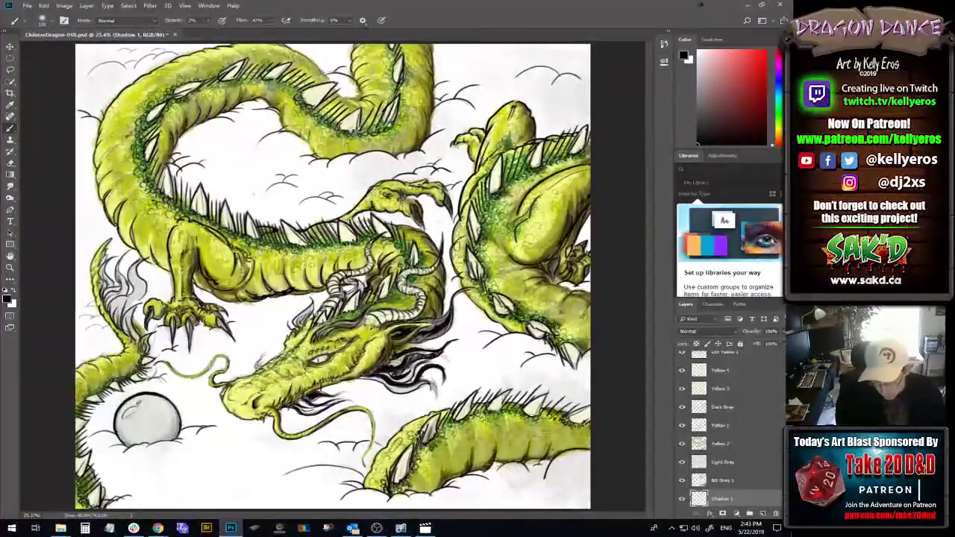
drag(210, 29, 216, 28)
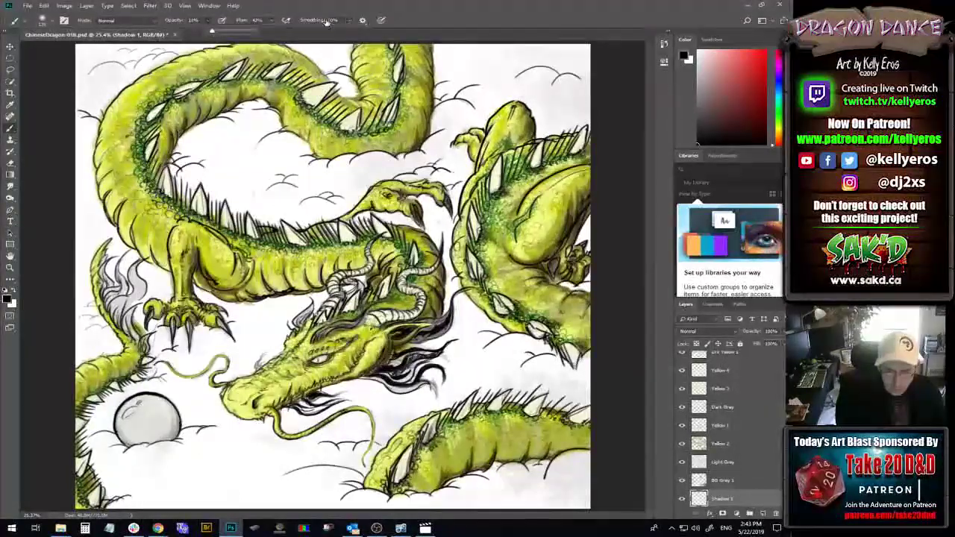
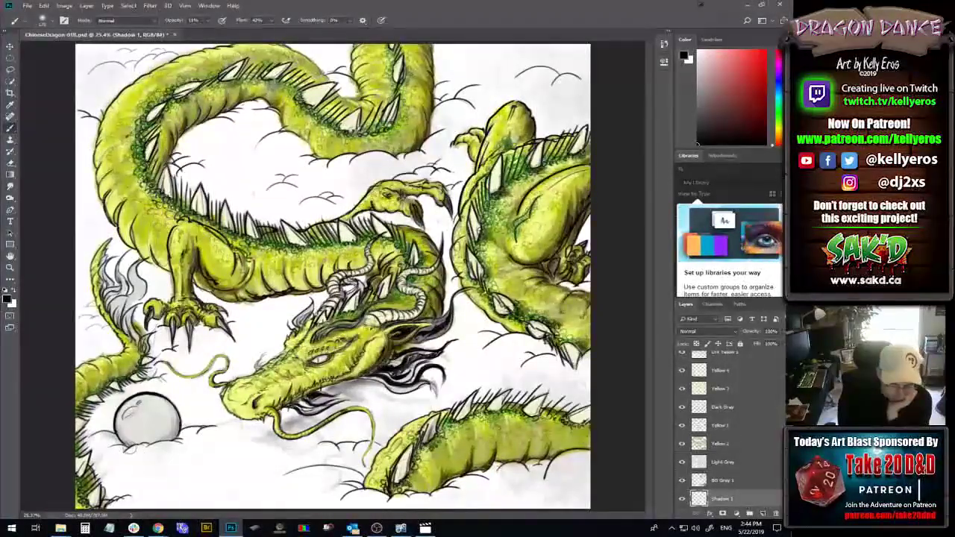
- Paint soft black shadows around the dragon's body and along the clouds on Shadow 1, and switch to the Eraser tool
drag(188, 432, 182, 439)
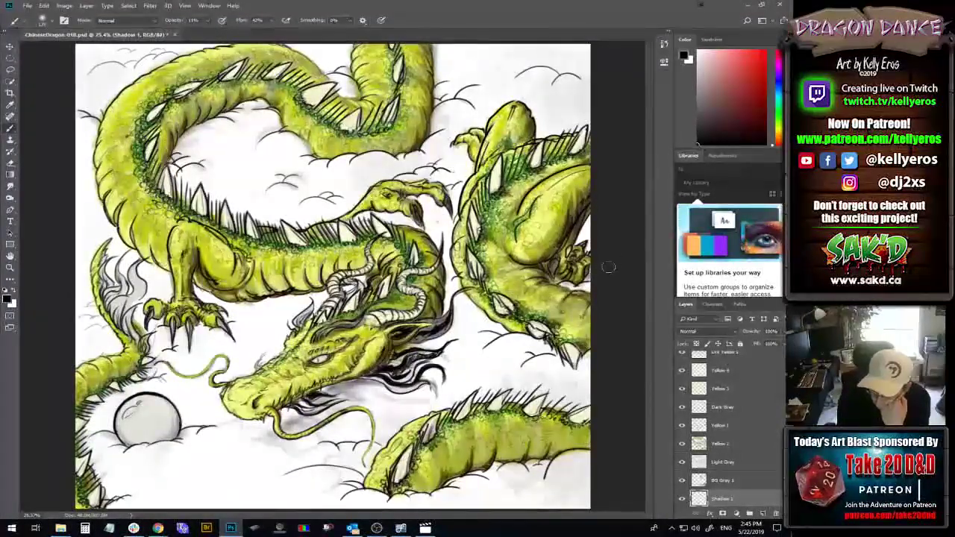
drag(609, 266, 597, 231)
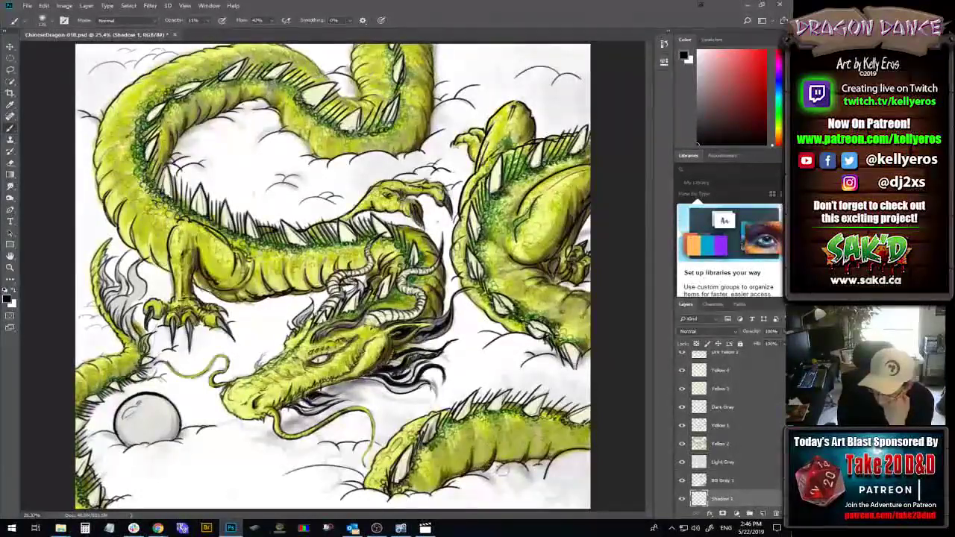
drag(498, 469, 464, 481)
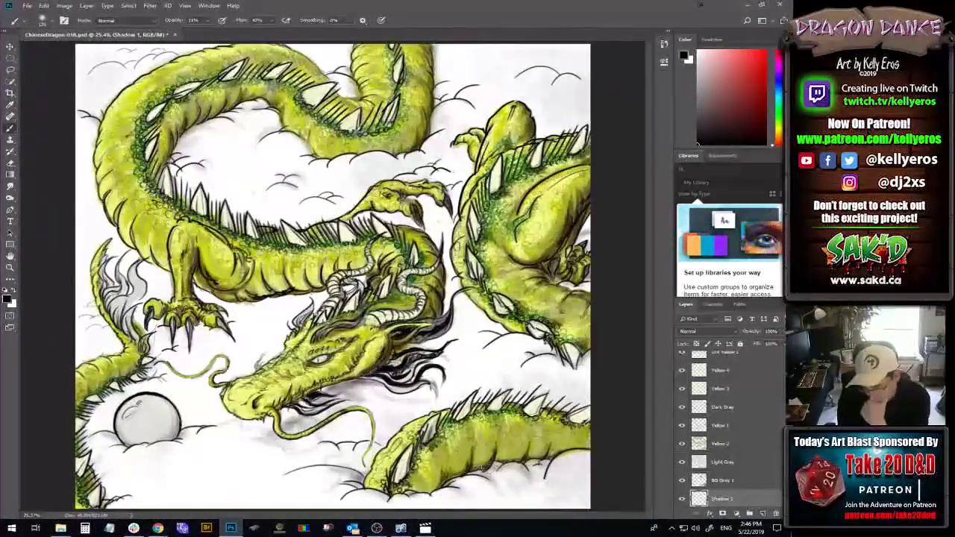
drag(537, 447, 492, 468)
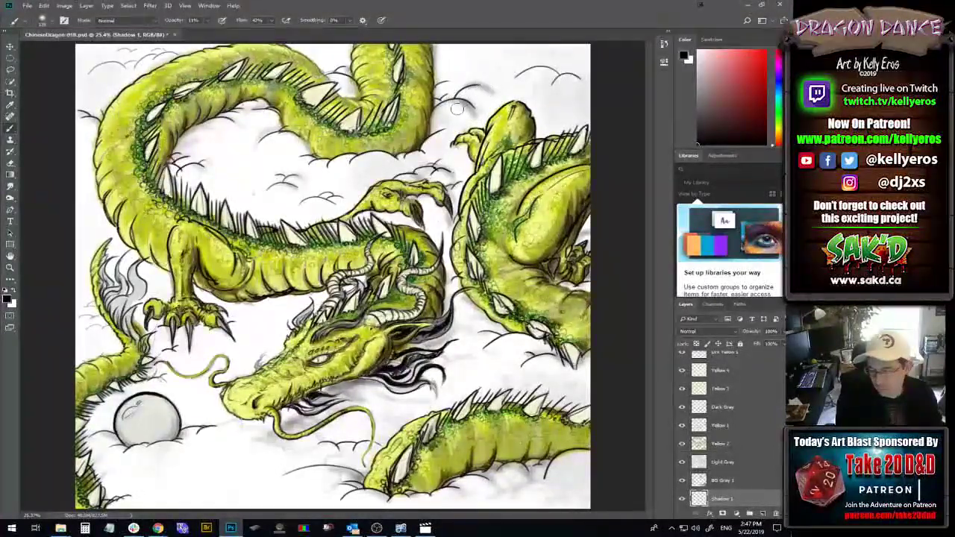
mouse_move(532, 67)
mouse_down()
mouse_move(589, 88)
mouse_move(579, 82)
mouse_up()
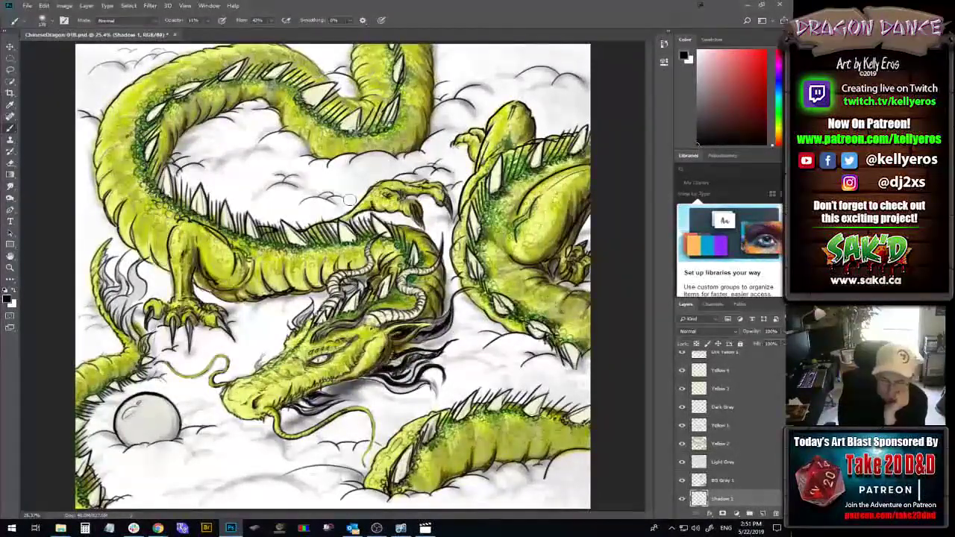
key(e)
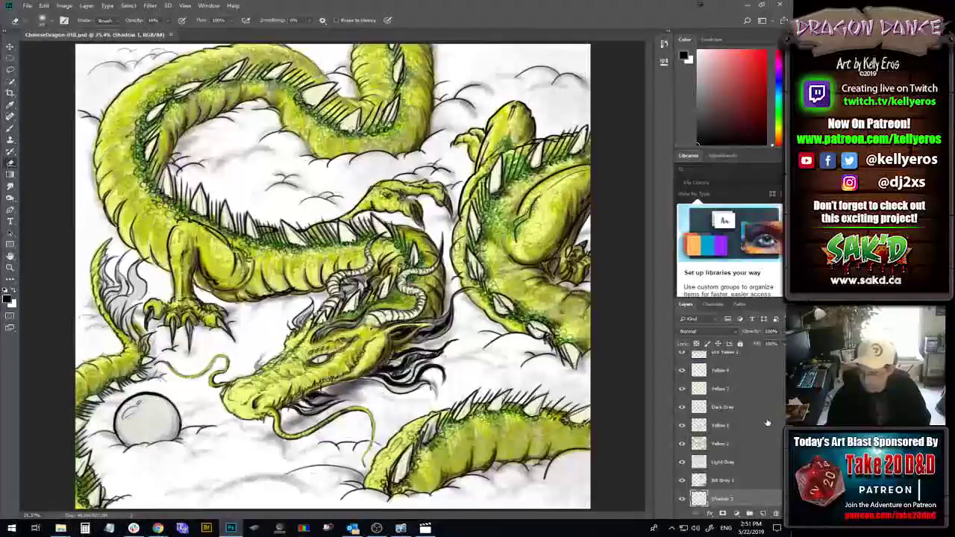
- Add a layer named Horn Darker Ivory directly above the Horn Base Ivory layer
scroll(759, 429, up, 4)
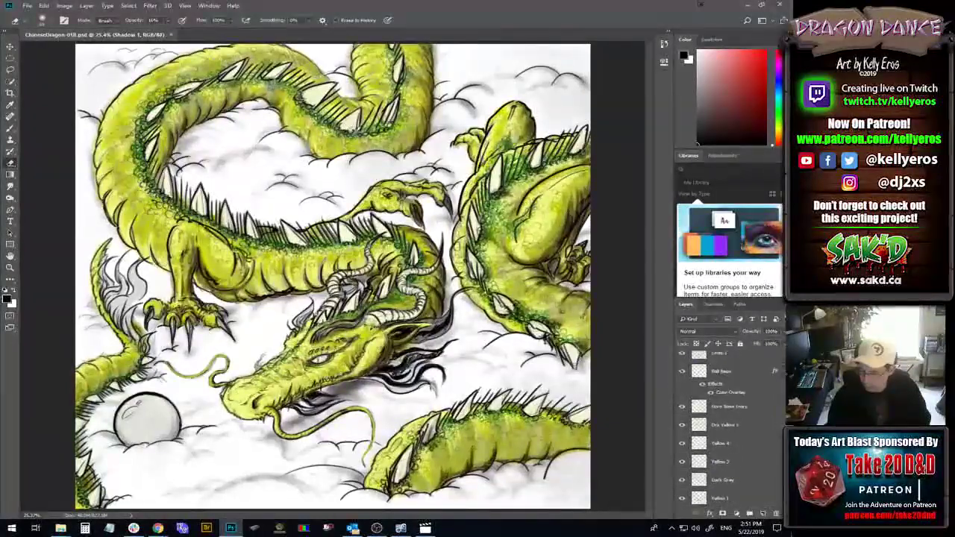
scroll(727, 431, up, 6)
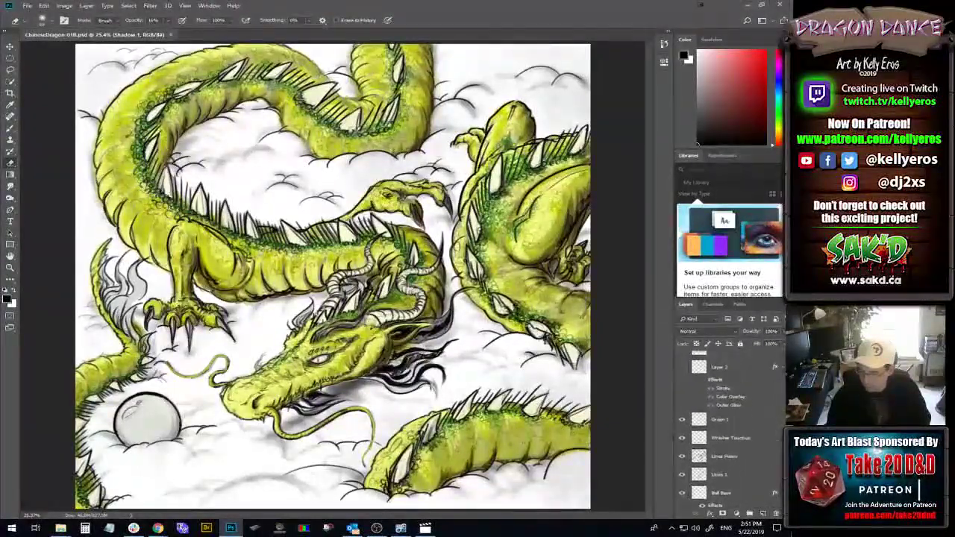
scroll(727, 431, down, 4)
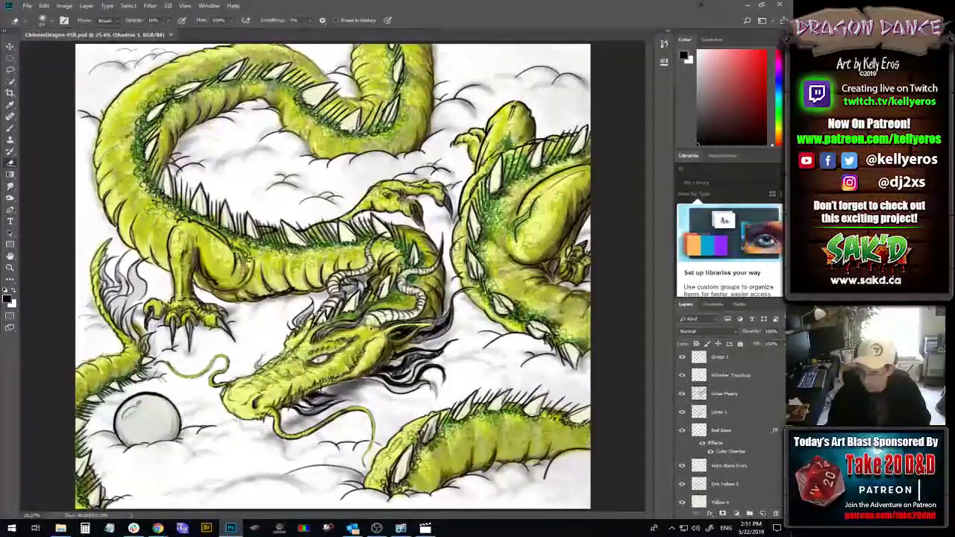
click(765, 467)
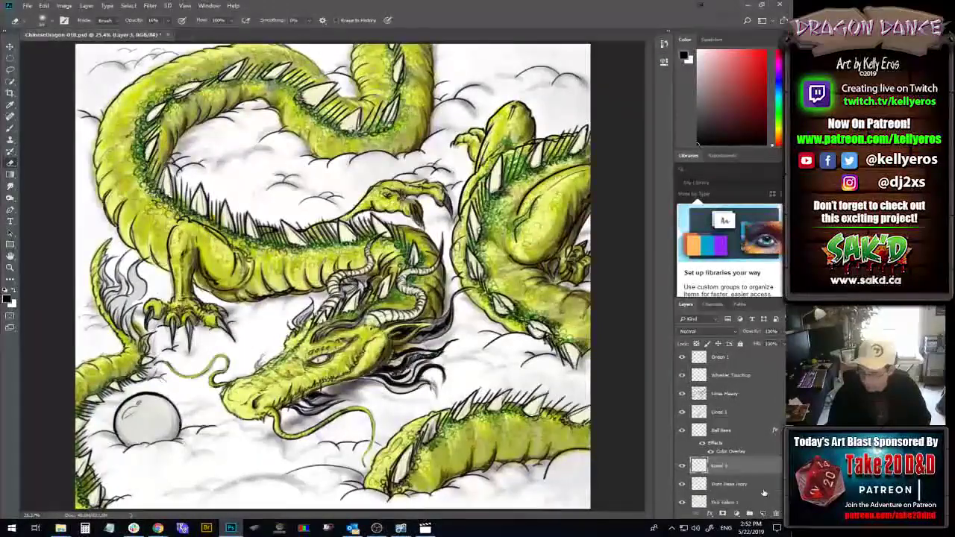
double_click(719, 465)
text(Ho)
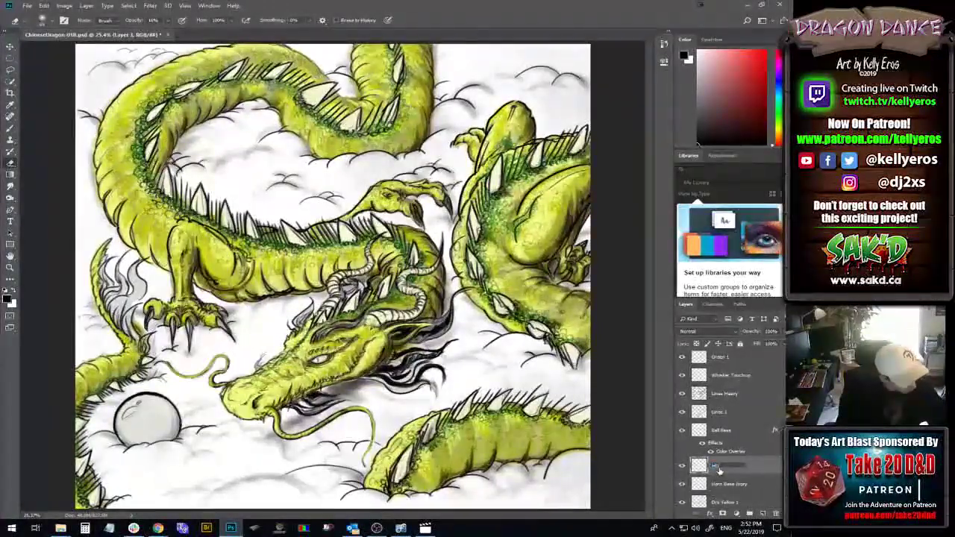
text(rn Dar)
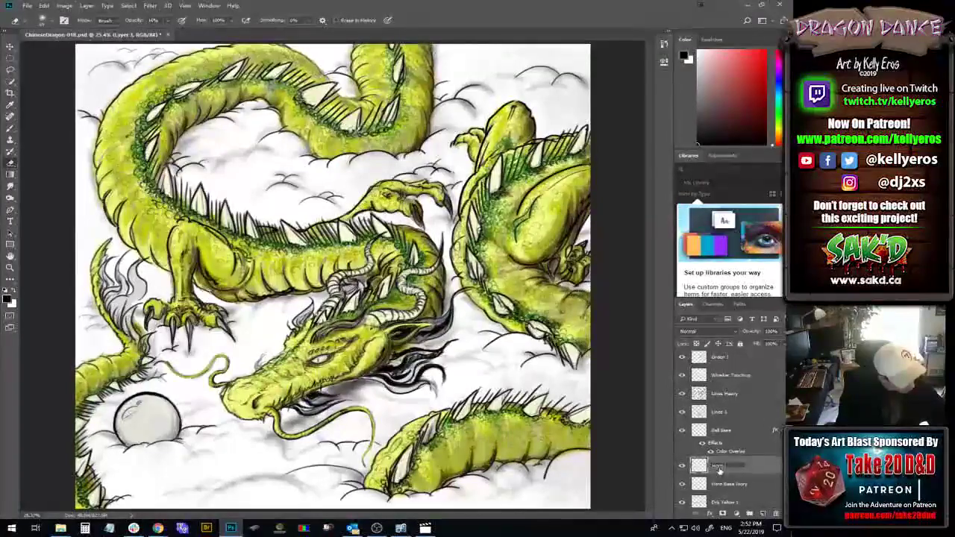
text(ker)
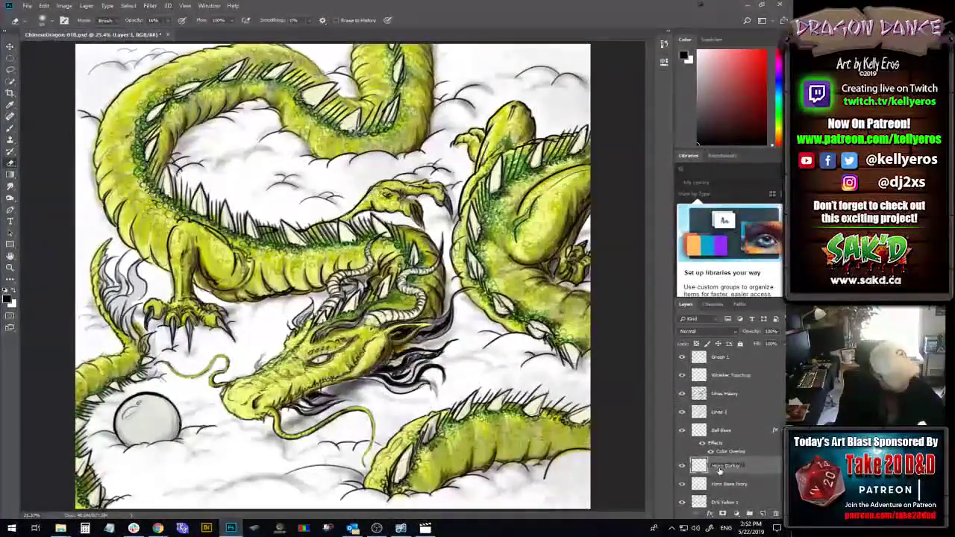
text( Ivo)
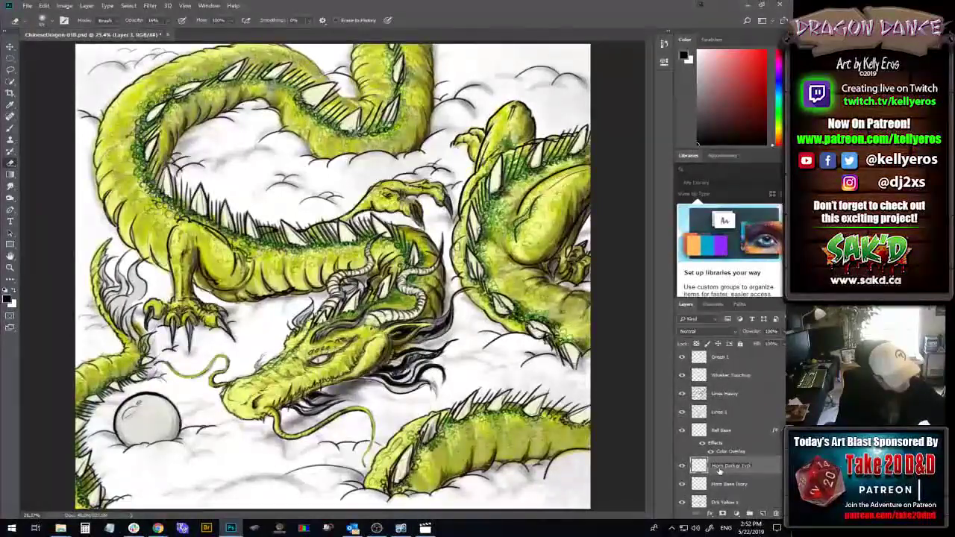
text(ry)
key(Return)
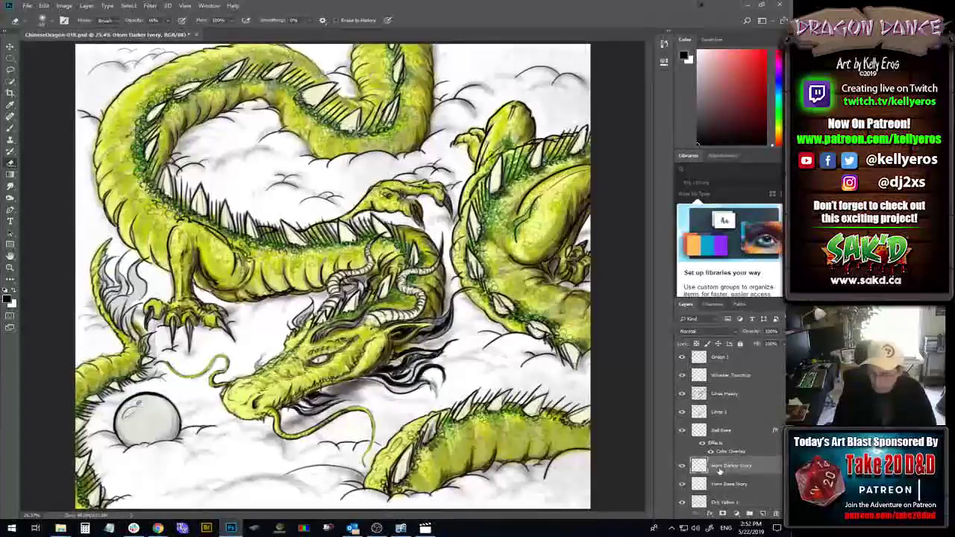
- Try a slightly darker pale ivory as the foreground colour, starting from fbffe2 and keeping its yellow-green hue of 69°
click(8, 298)
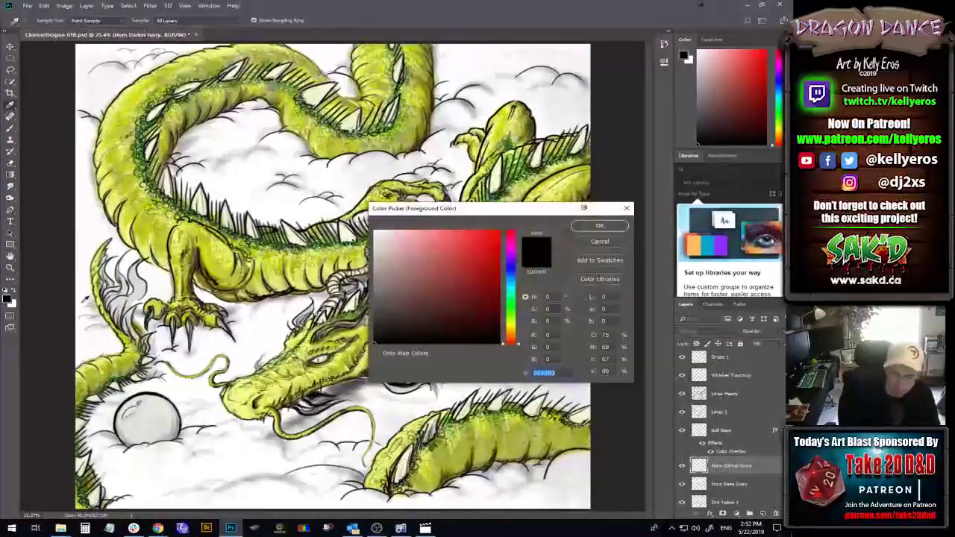
text(fbffe2)
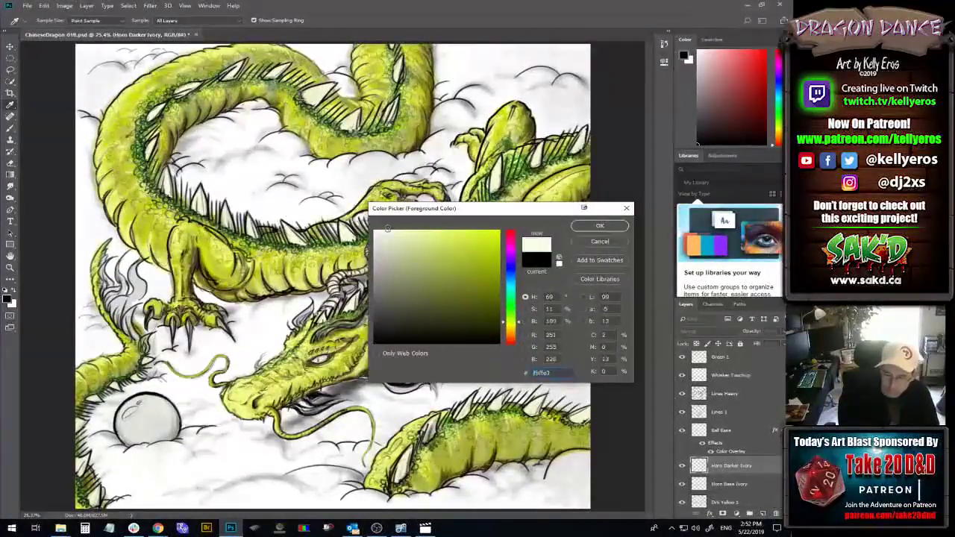
click(391, 241)
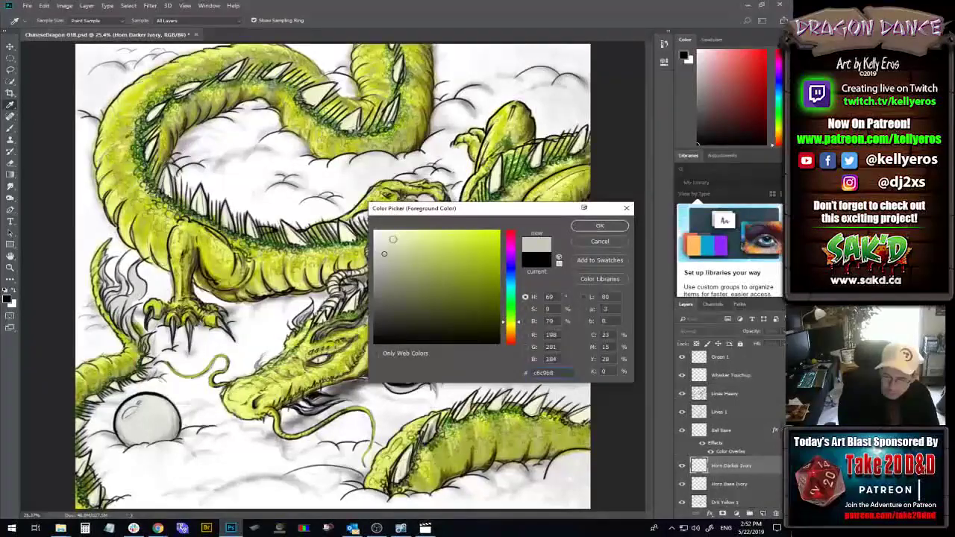
click(387, 236)
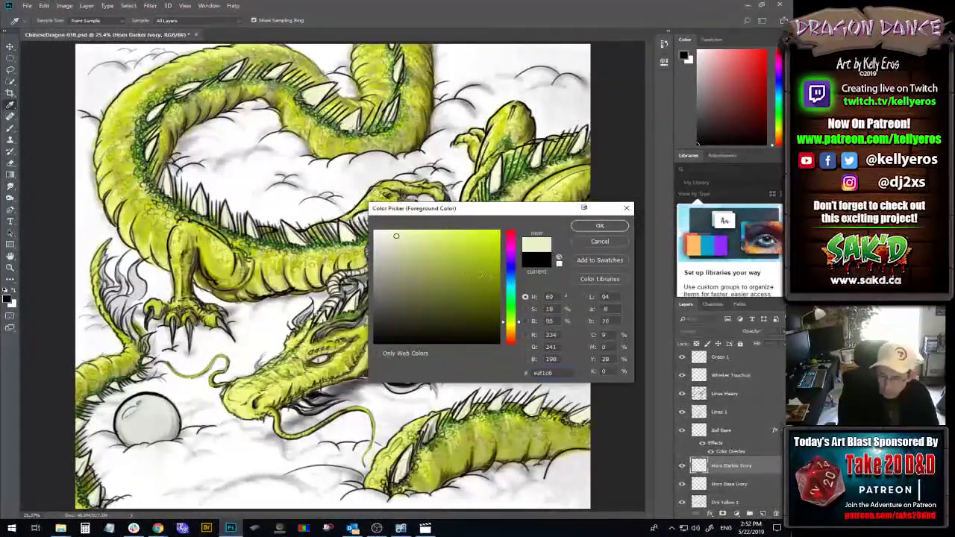
click(417, 271)
click(409, 246)
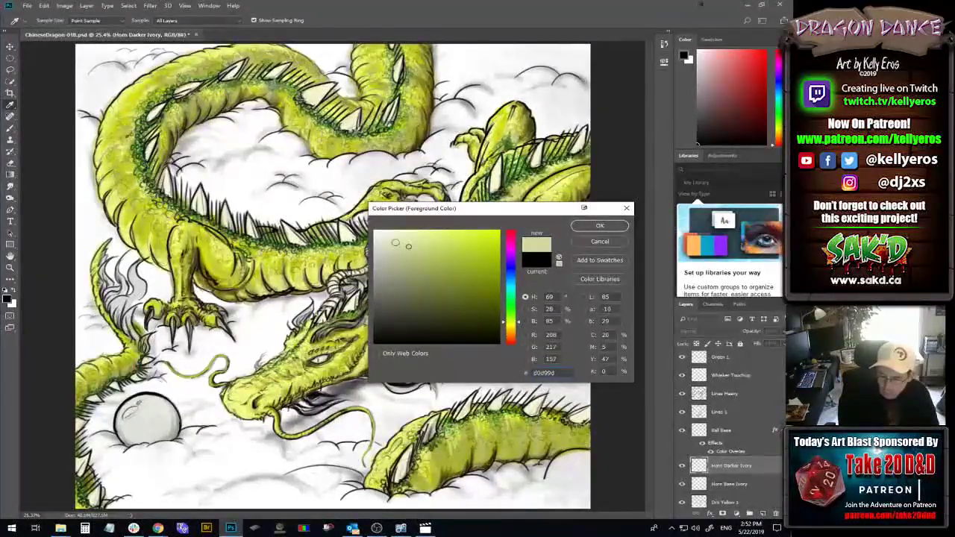
click(400, 241)
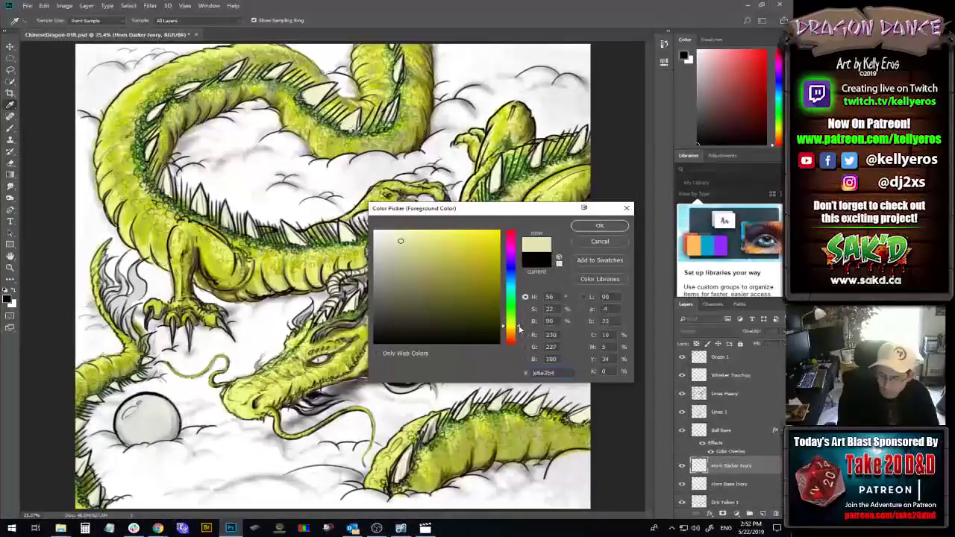
click(520, 323)
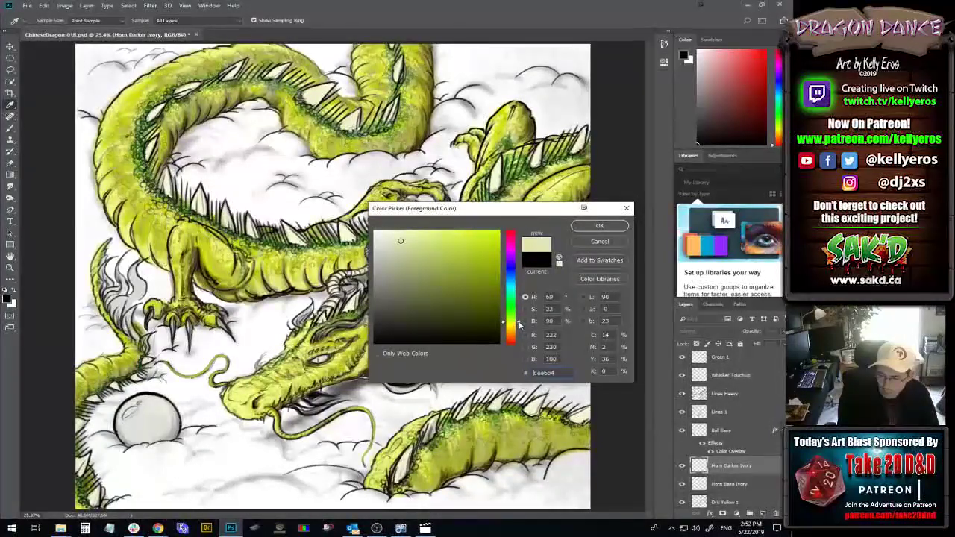
click(392, 239)
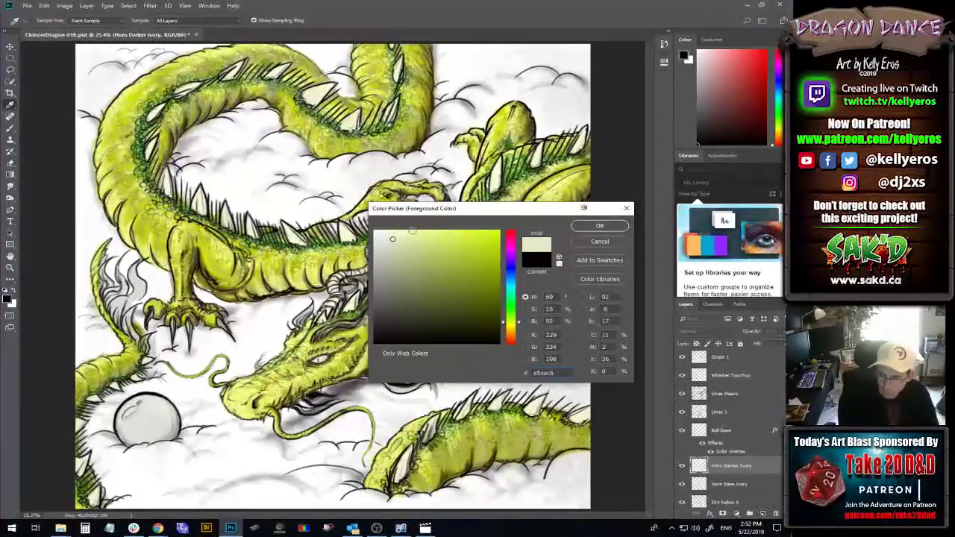
click(599, 225)
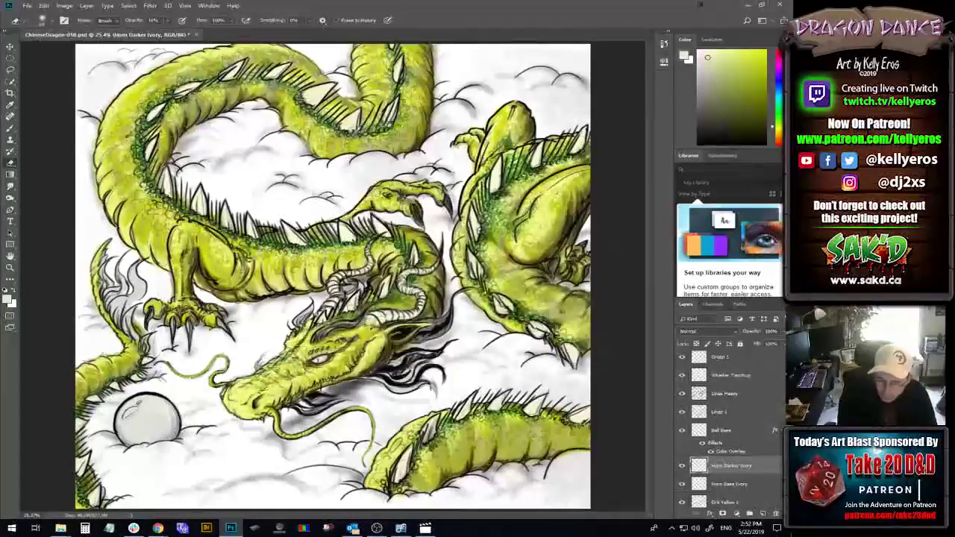
- Switch to the Brush tool at about 80% opacity and set the foreground colour to the grey-ivory 8c8f7b
key(e)
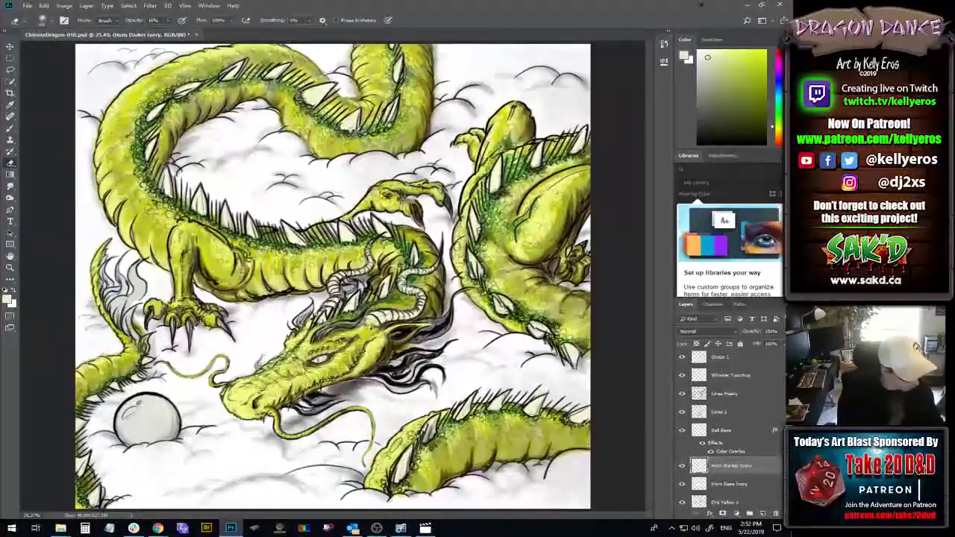
key(b)
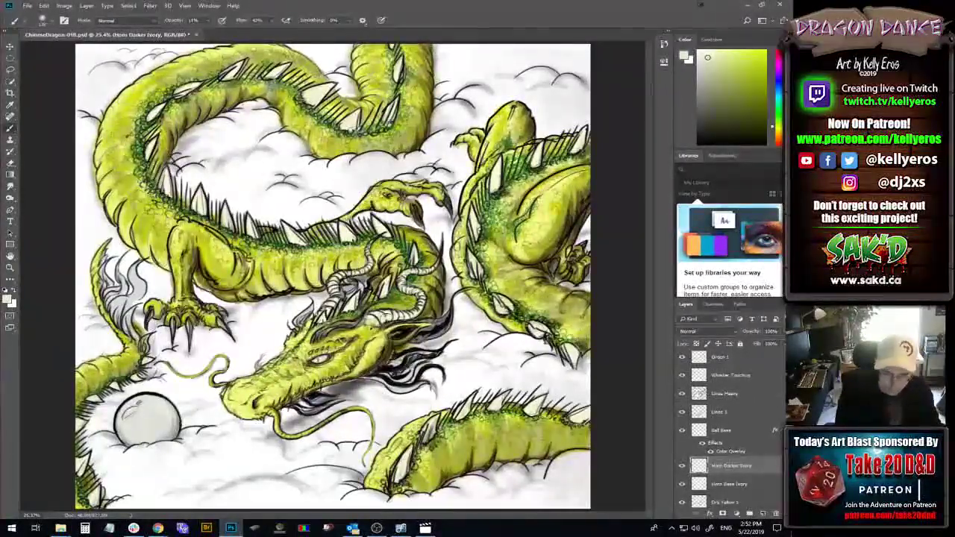
click(51, 20)
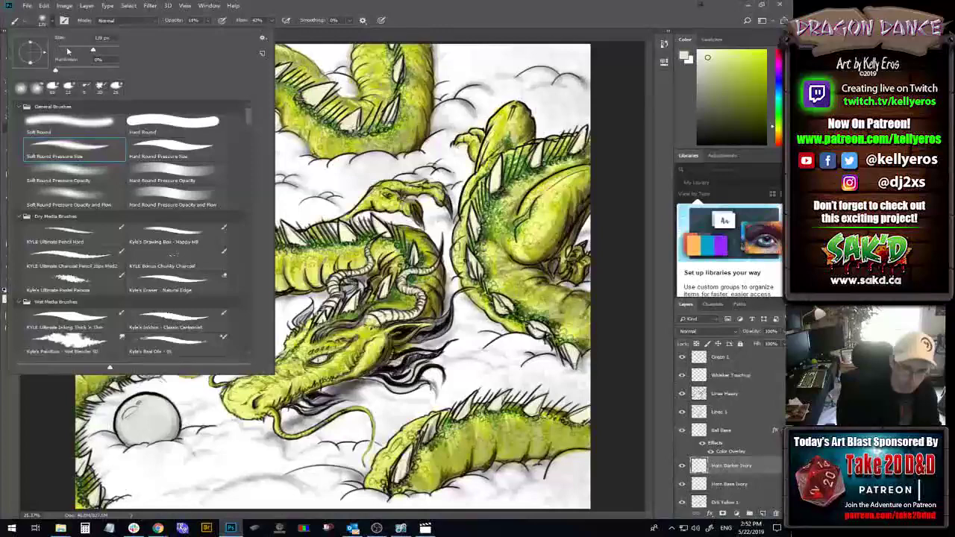
key(Escape)
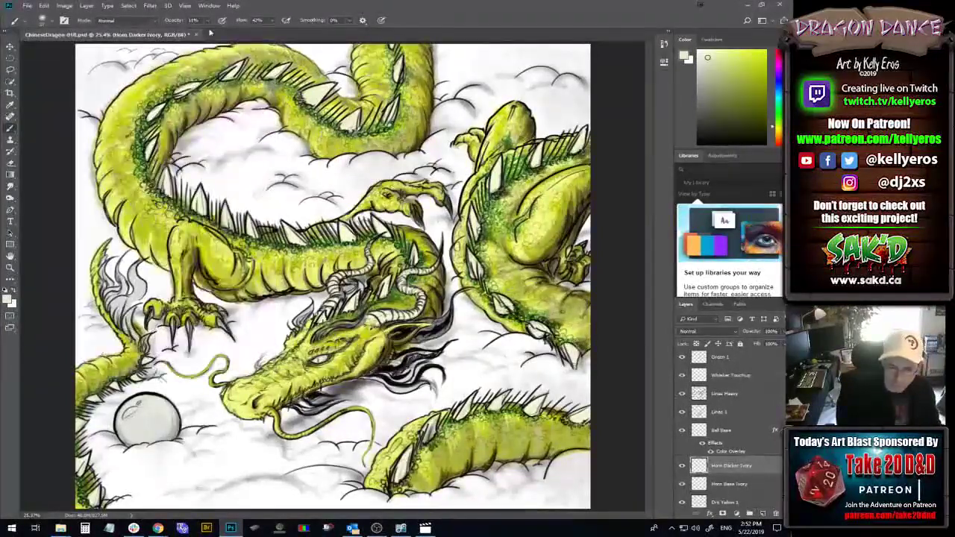
drag(210, 23, 241, 25)
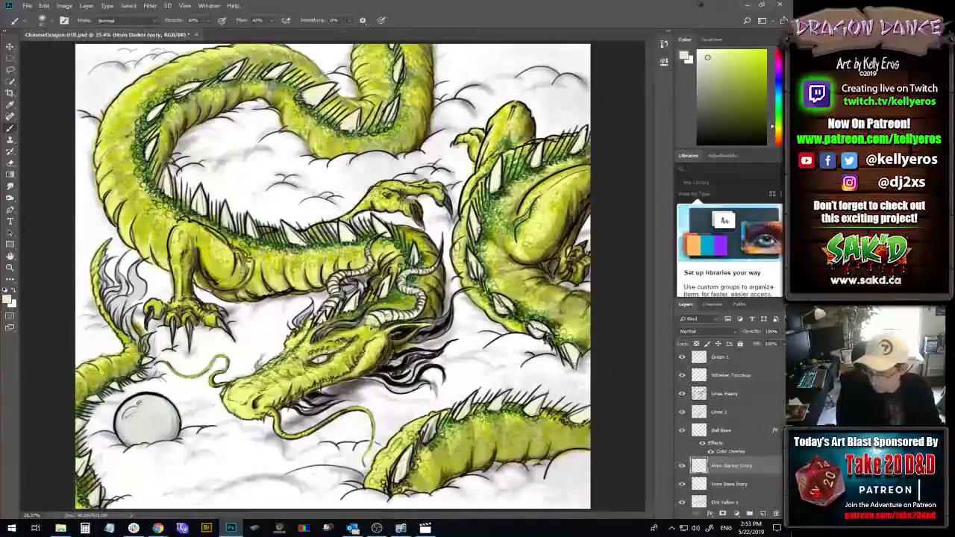
click(9, 299)
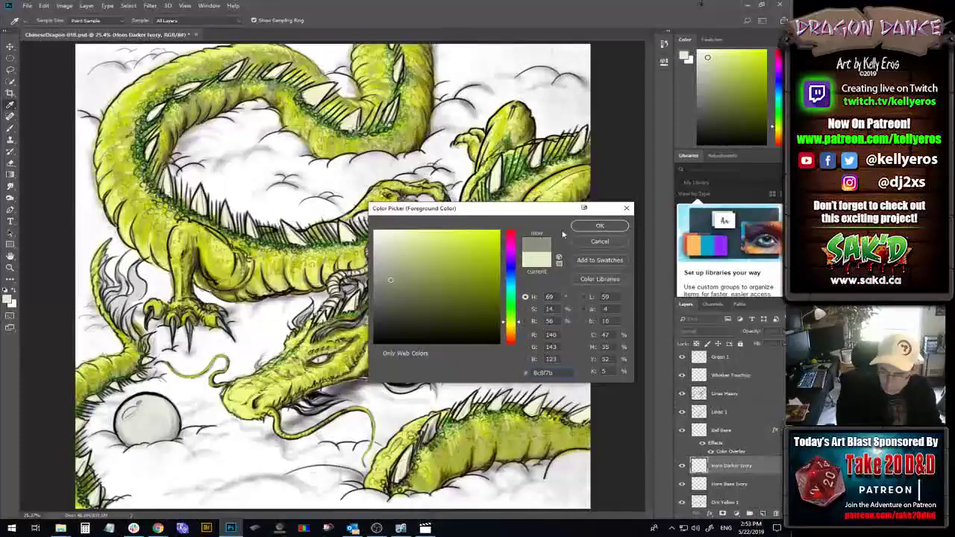
click(597, 226)
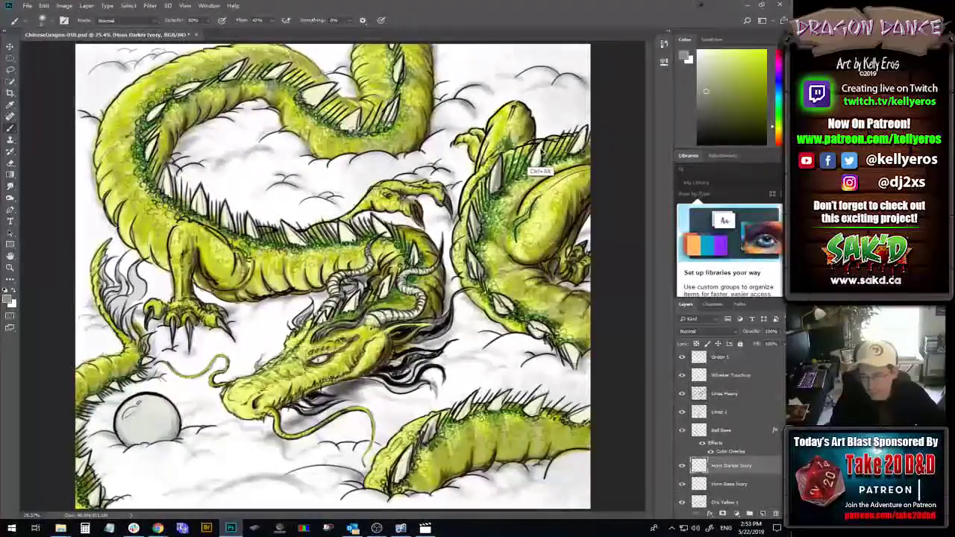
- Shade the horns and back spines with grey-ivory strokes on the Horn Darker Ivory layer and save the document
key(ctrl+alt)
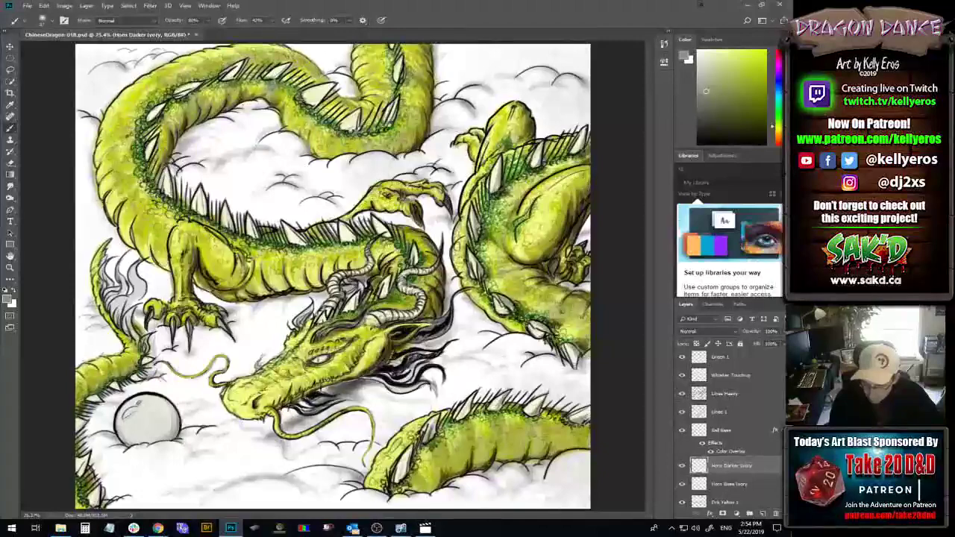
drag(224, 478, 351, 475)
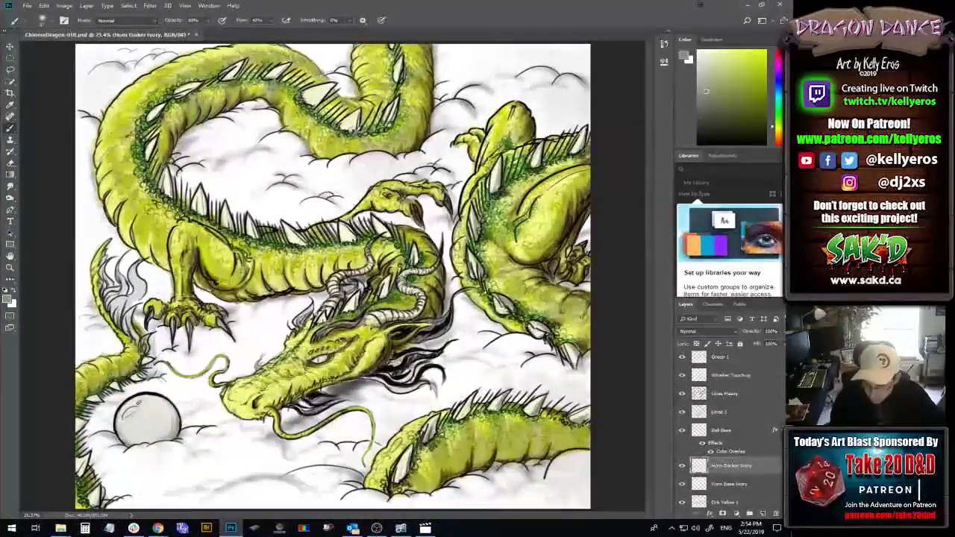
key(6)
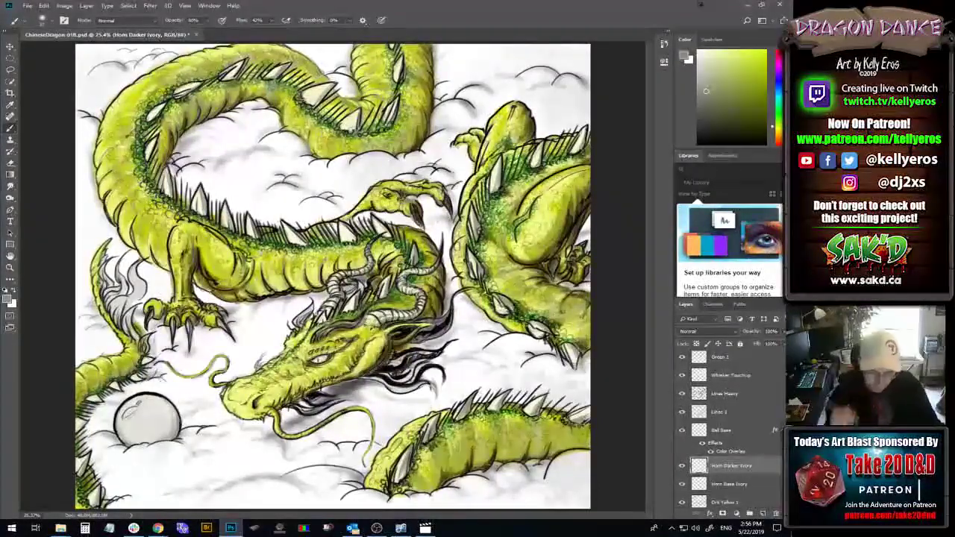
key(ctrl+s)
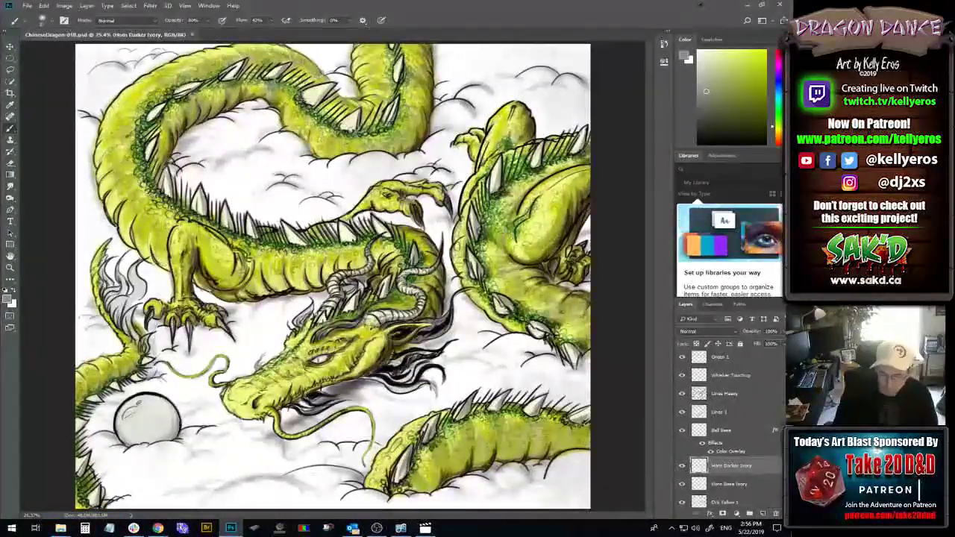
- Make the Shadow 1 layer active, reset the foreground colour to black and set the brush opacity to 14%
scroll(731, 429, down, 5)
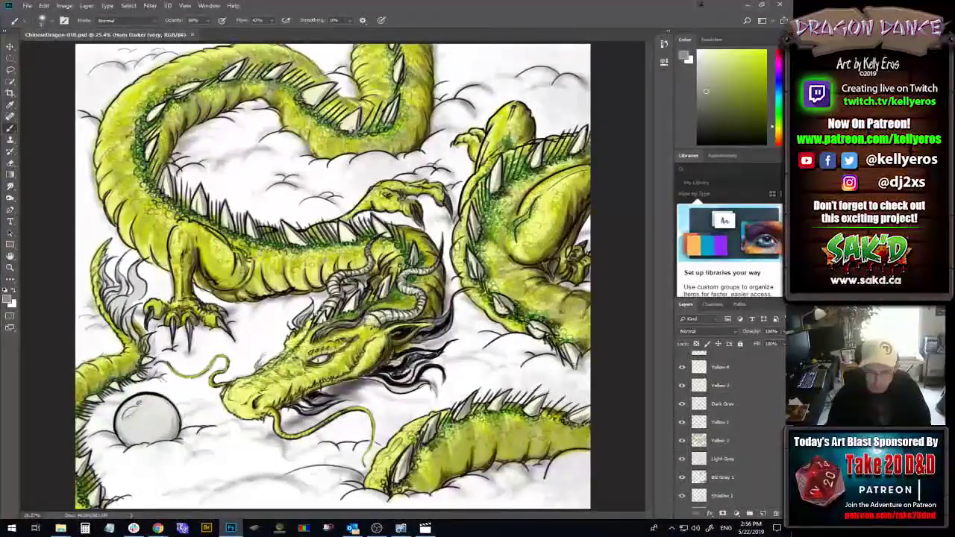
click(762, 480)
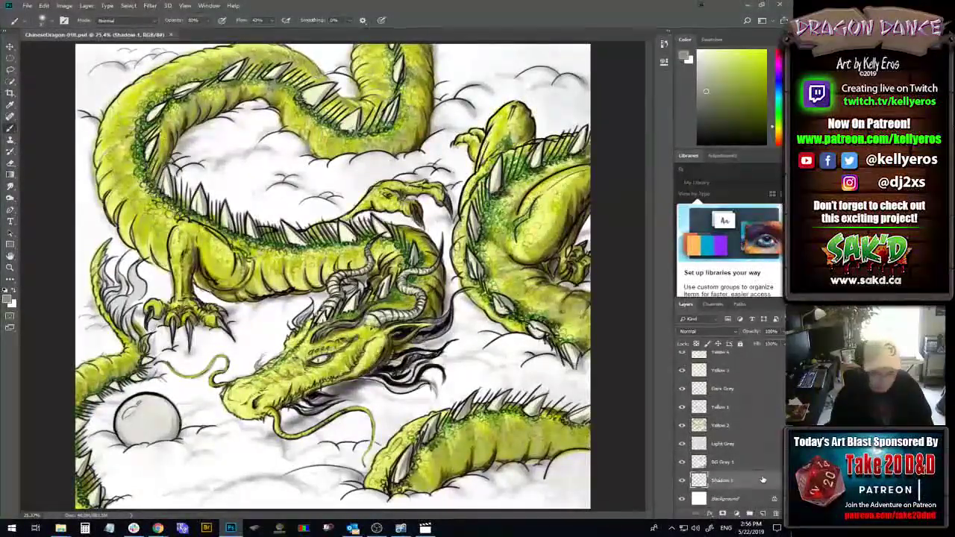
key(d)
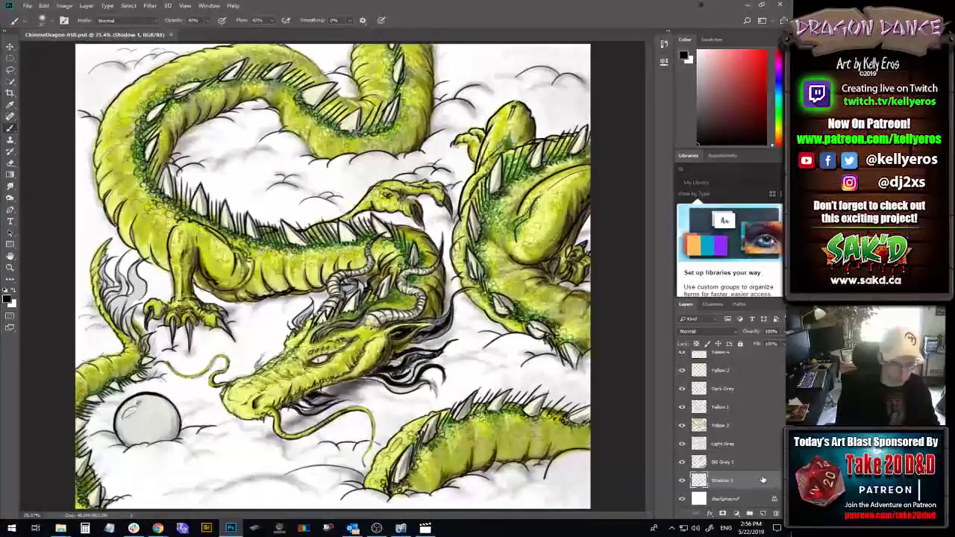
drag(210, 23, 177, 33)
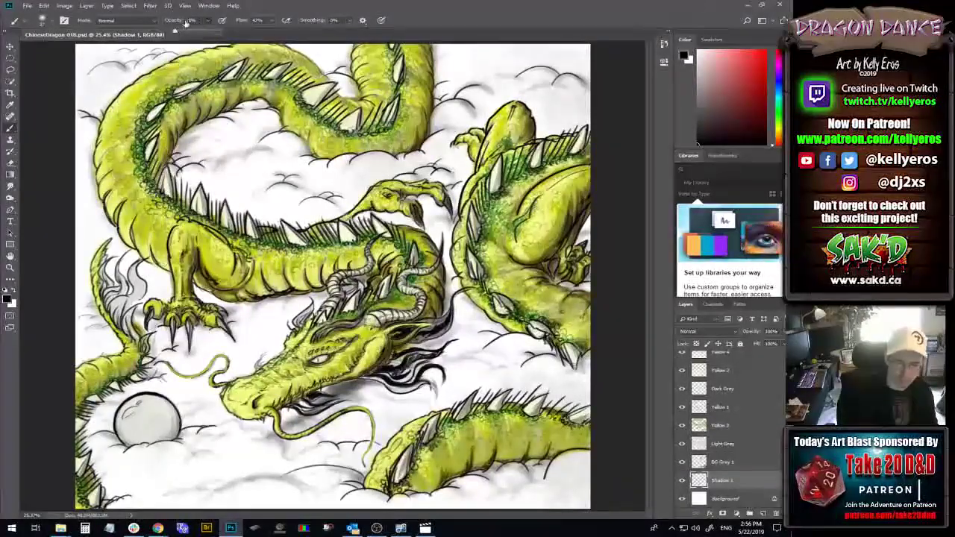
key(1)
key(4)
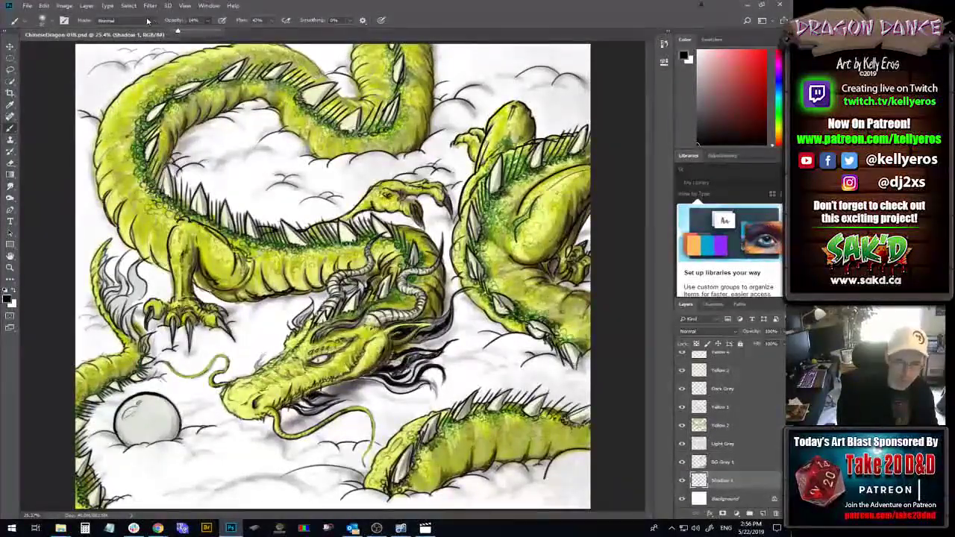
- Touch up the soft cloud shadows on the Shadow 1 layer with a larger Soft Round Pressure Size brush and save the document
click(42, 20)
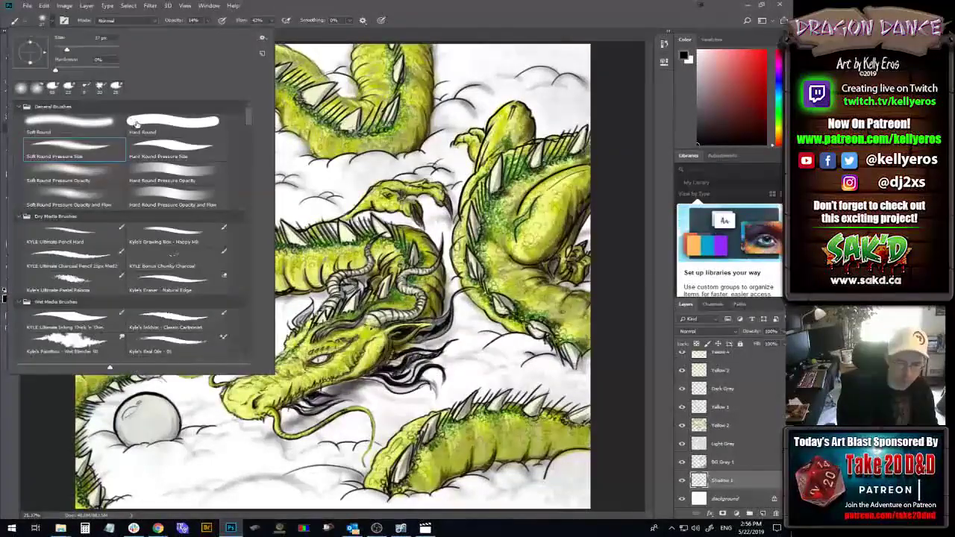
drag(107, 49, 93, 46)
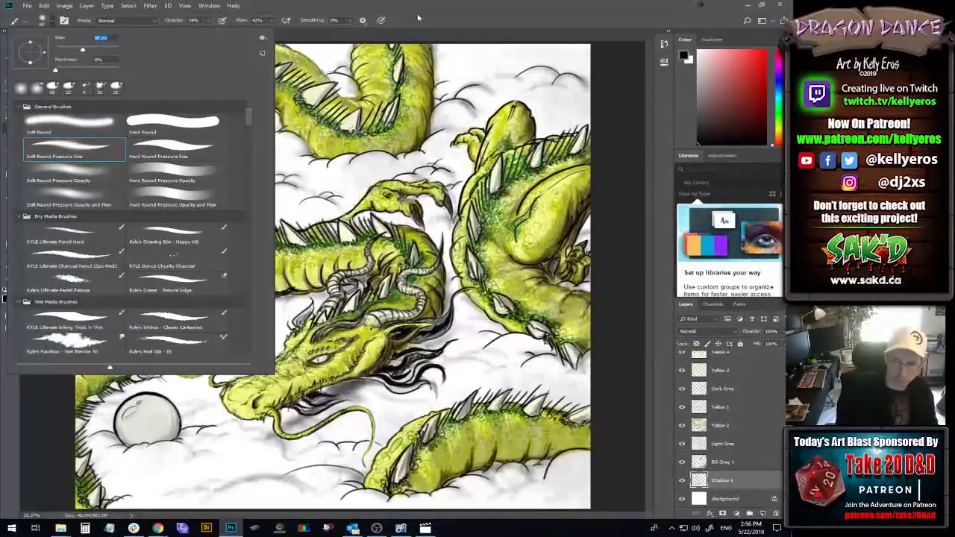
key(Return)
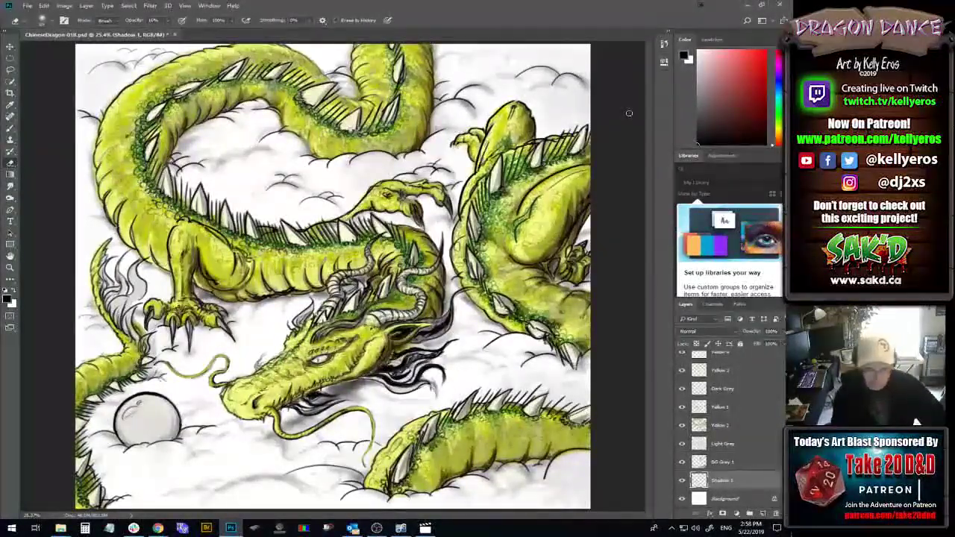
key(ctrl+s)
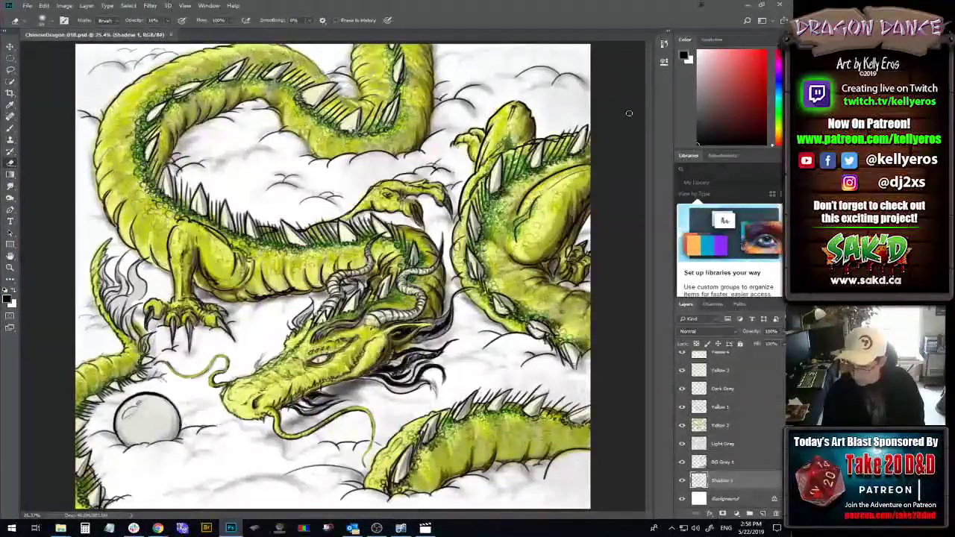
- Add a layer named Purple Spine 1 directly above the Lines Heavy layer and save the document
scroll(746, 418, up, 4)
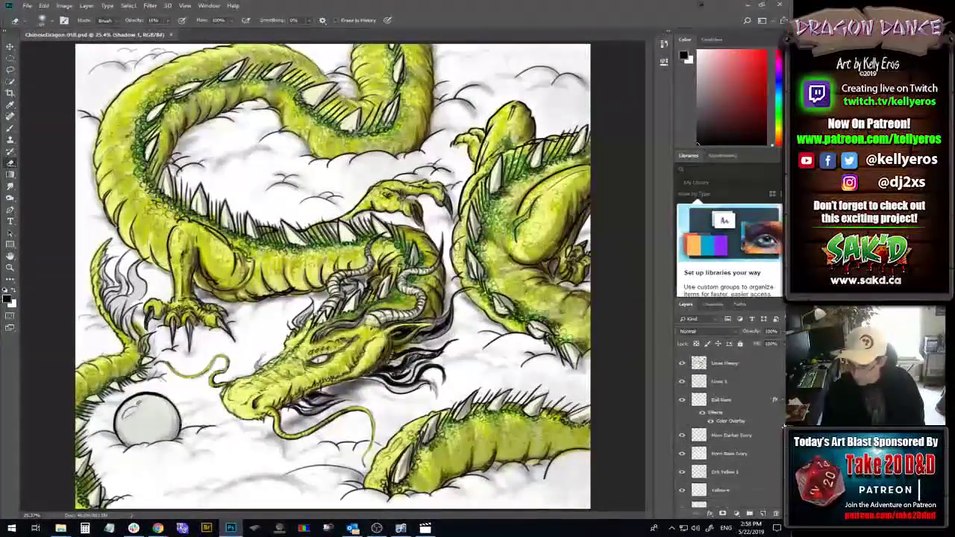
scroll(775, 406, up, 3)
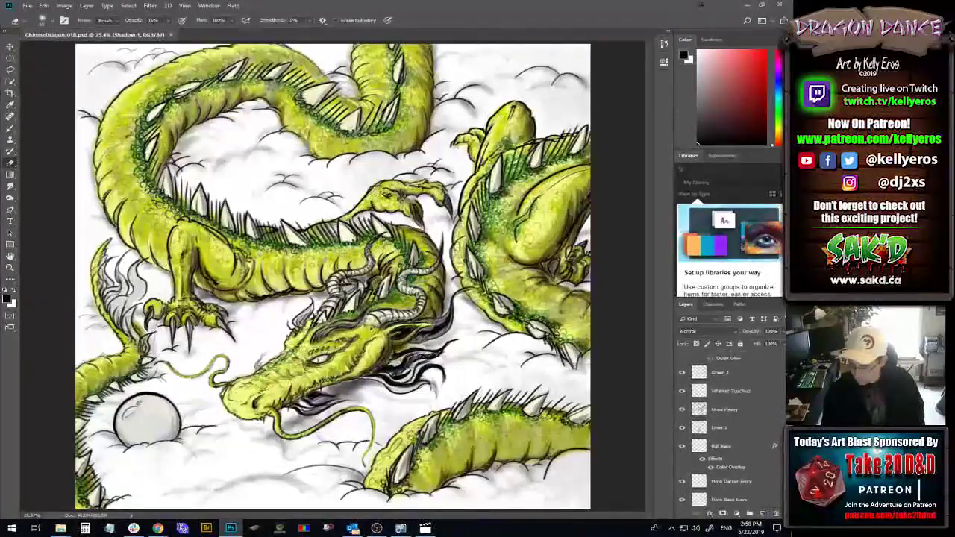
click(748, 414)
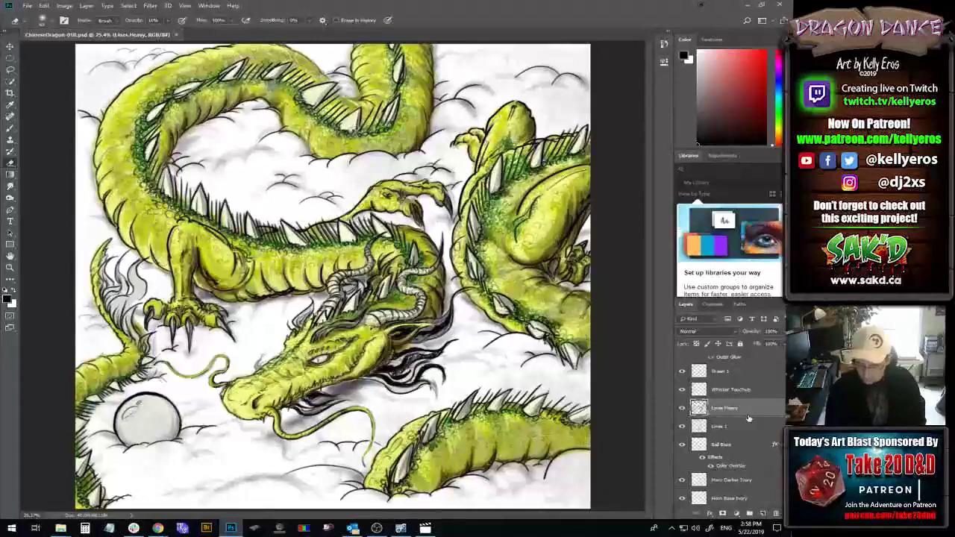
click(762, 513)
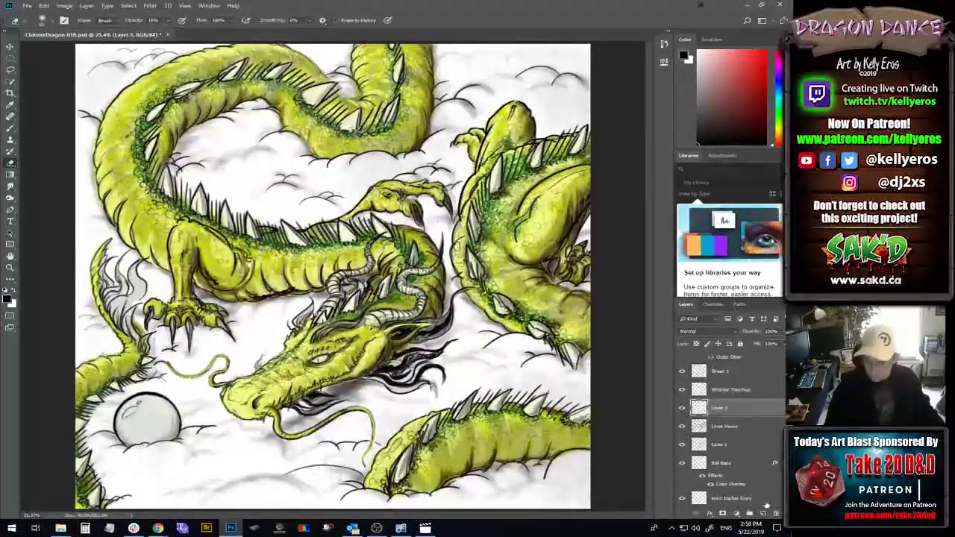
double_click(719, 407)
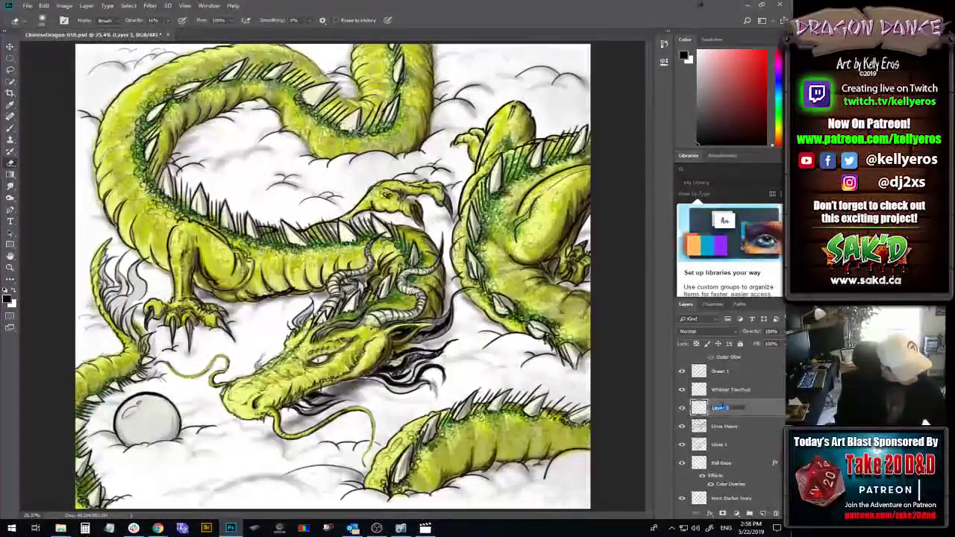
text(Pe)
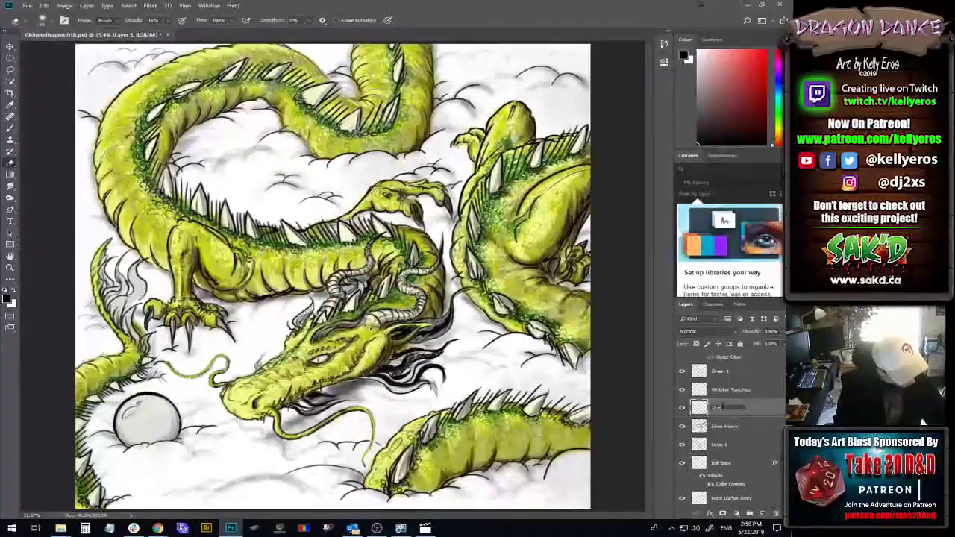
text(arl N)
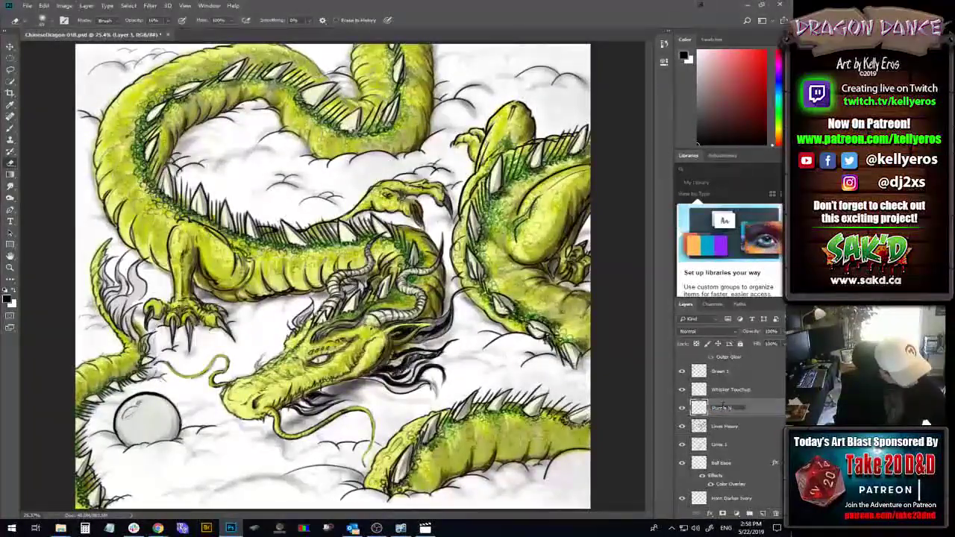
text(ew 2)
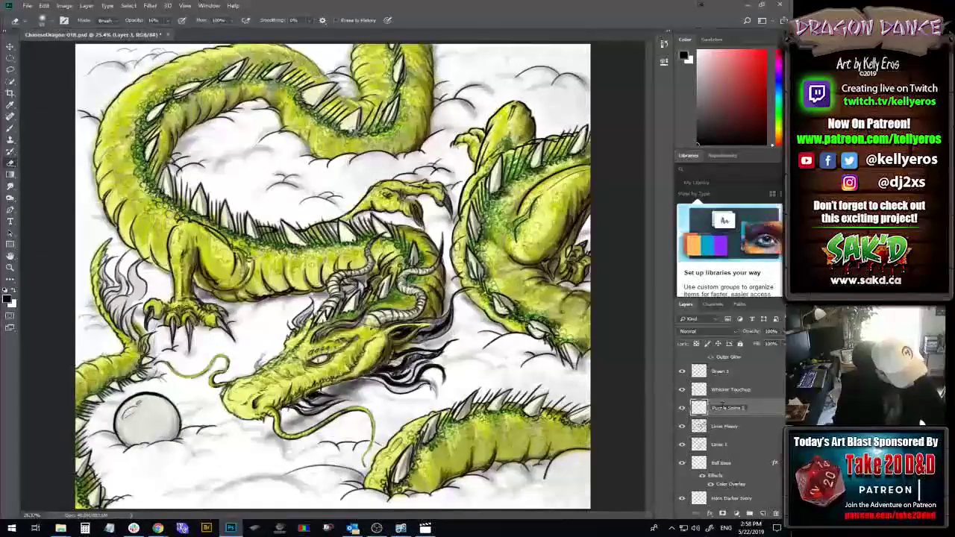
key(Return)
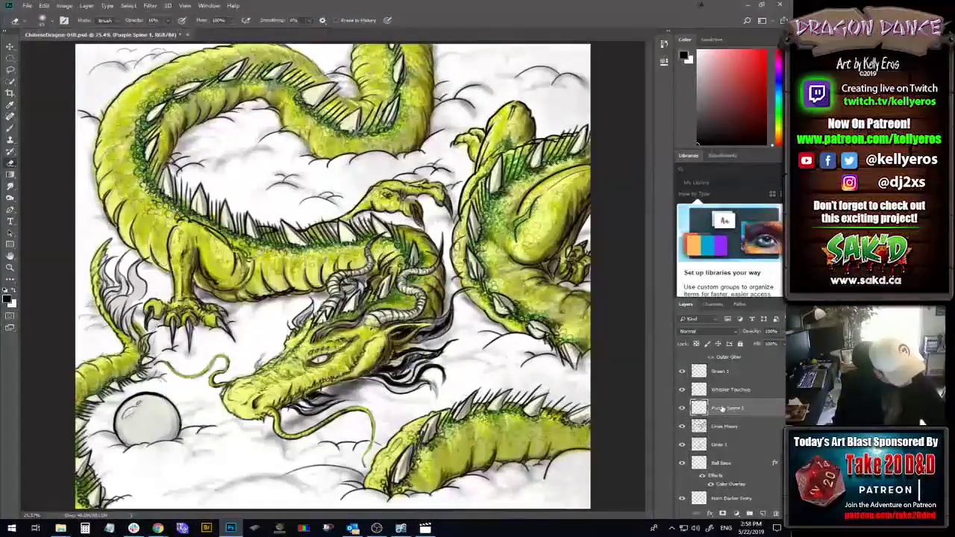
key(ctrl+s)
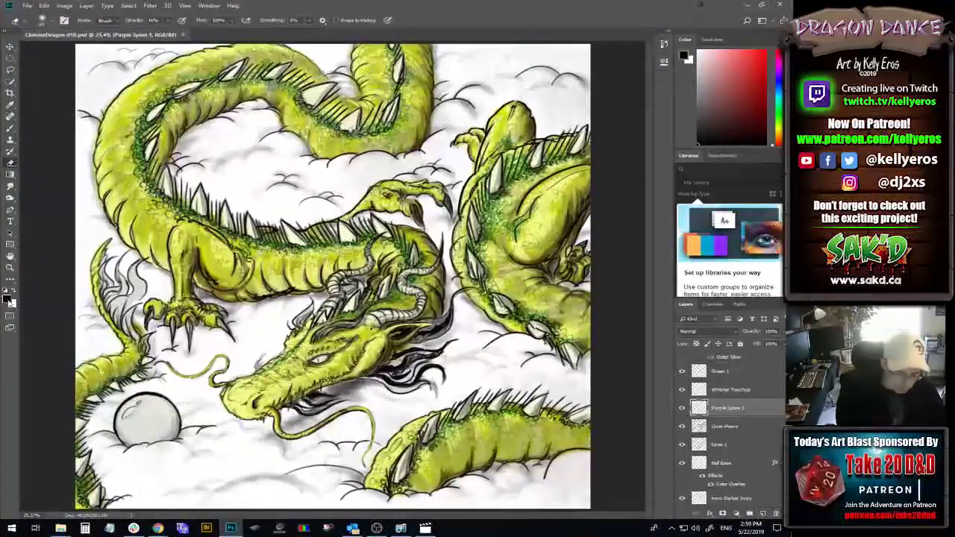
- Set the foreground colour to the vivid purple a200ff with a hue of 278°
click(9, 298)
click(512, 249)
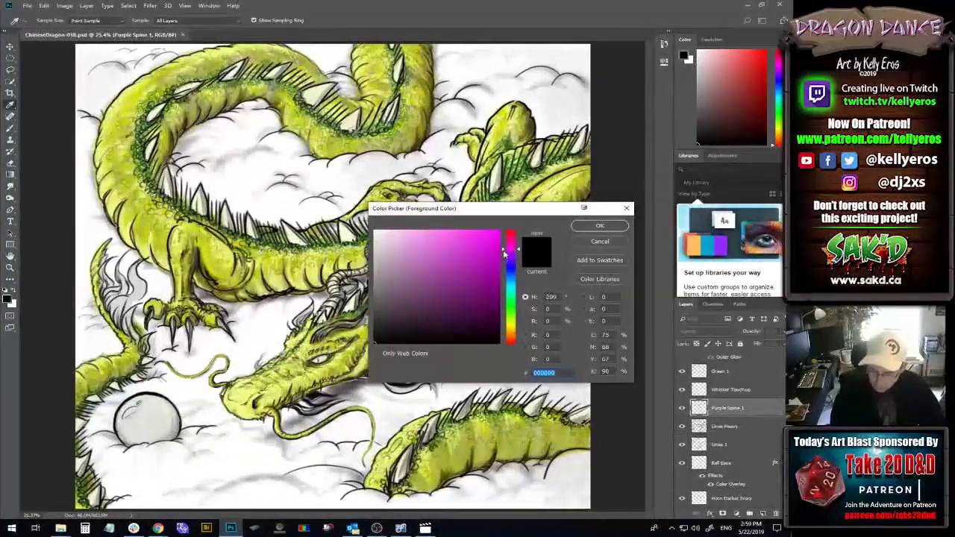
click(497, 242)
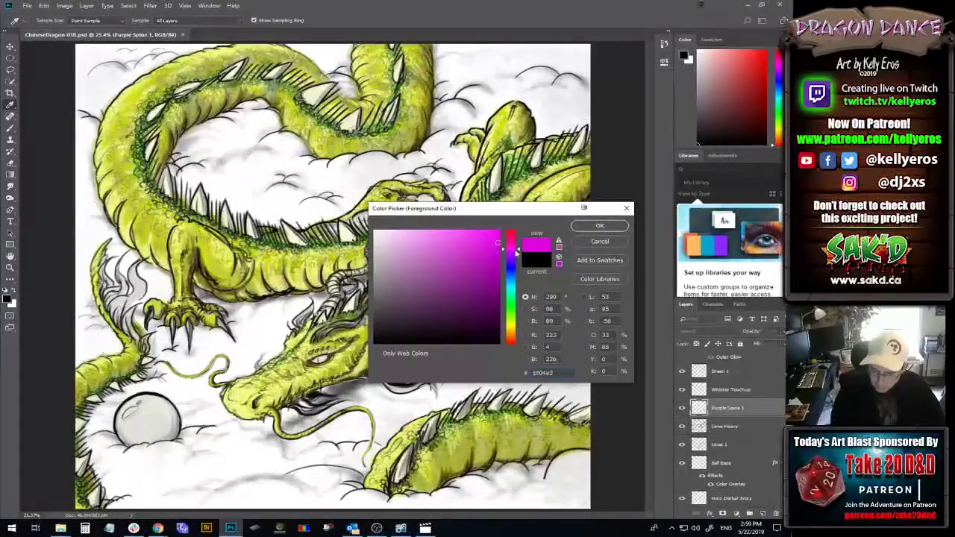
click(518, 253)
drag(519, 254, 518, 255)
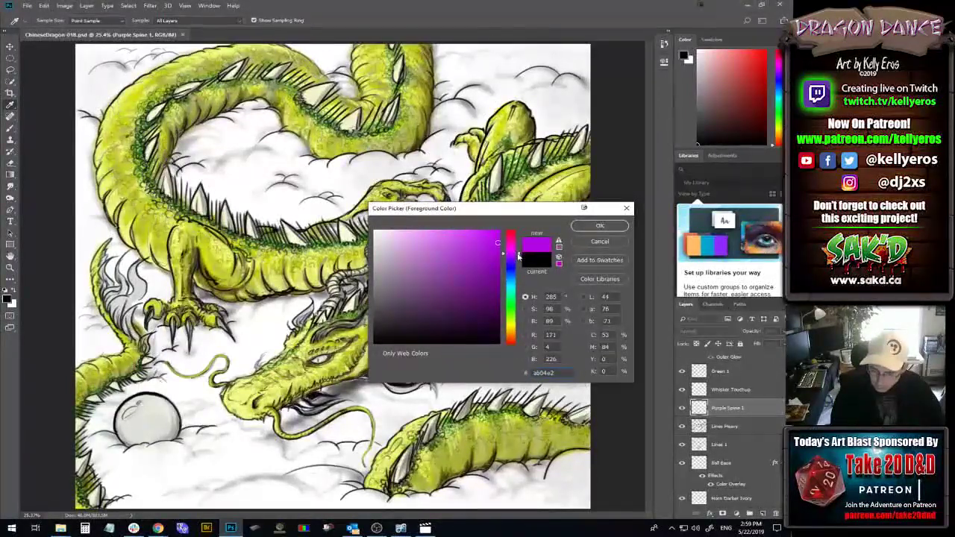
click(494, 234)
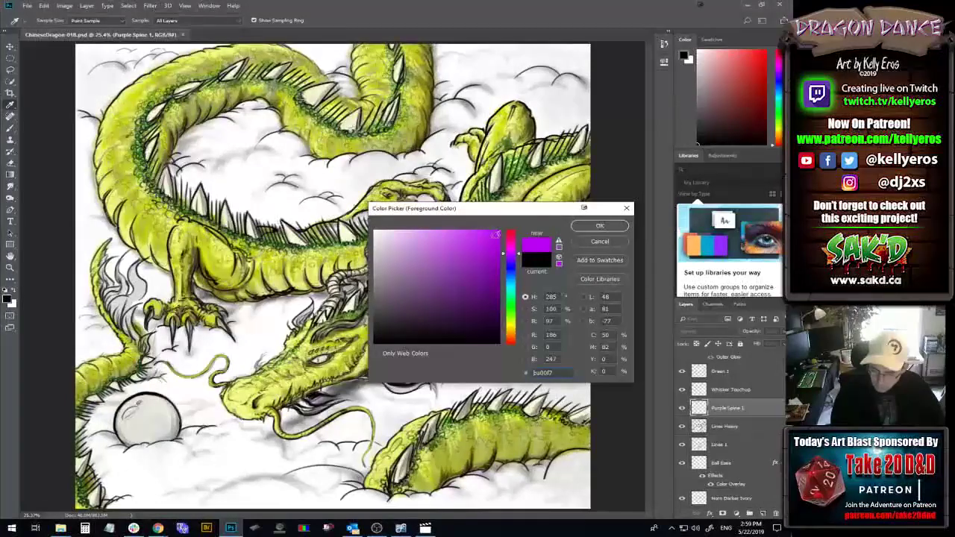
click(499, 231)
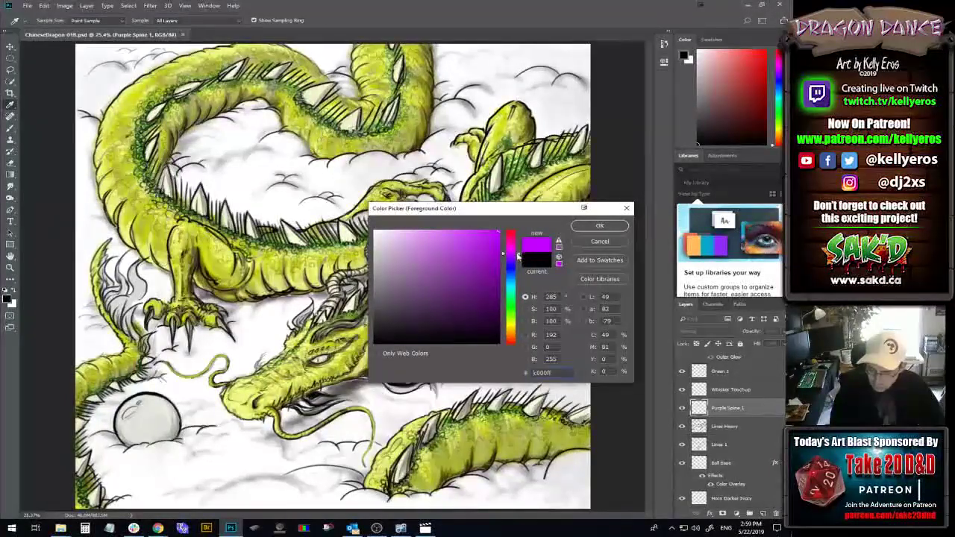
drag(519, 255, 520, 257)
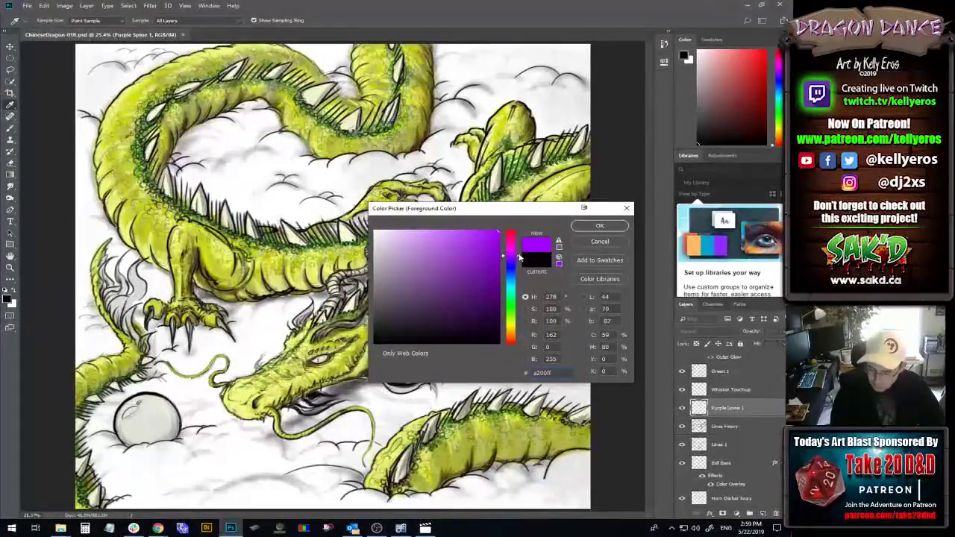
click(599, 226)
- Adjust the soft eraser tip and set the eraser's opacity to 100%
key(b)
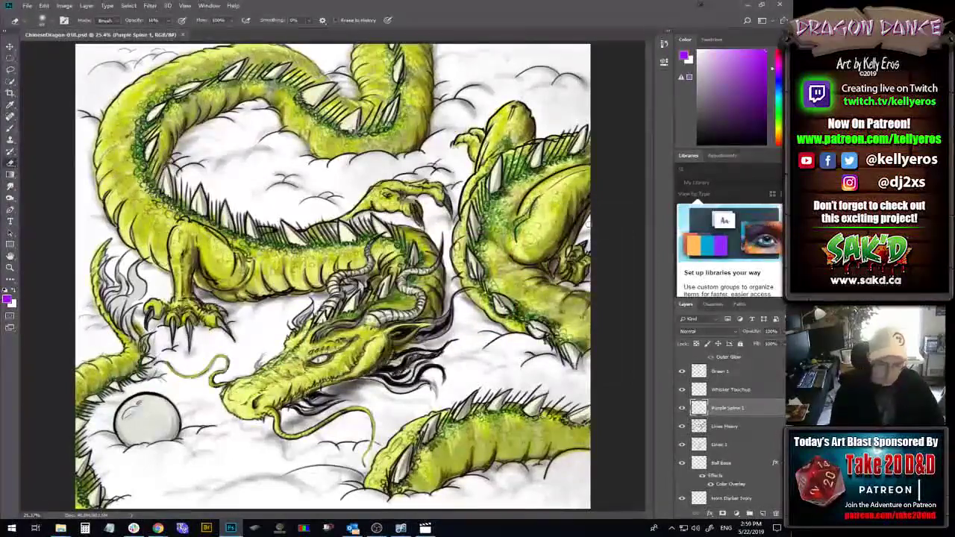
click(42, 20)
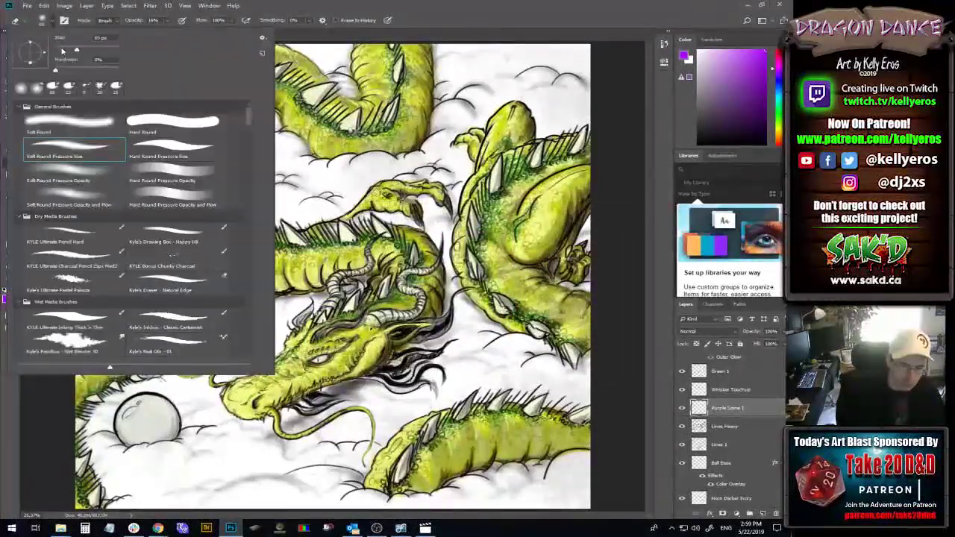
click(292, 6)
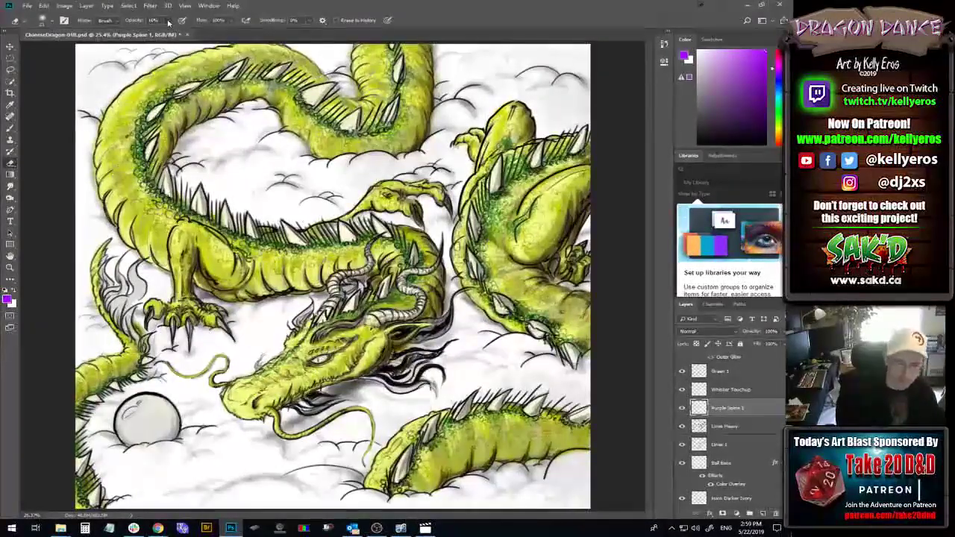
drag(169, 23, 206, 30)
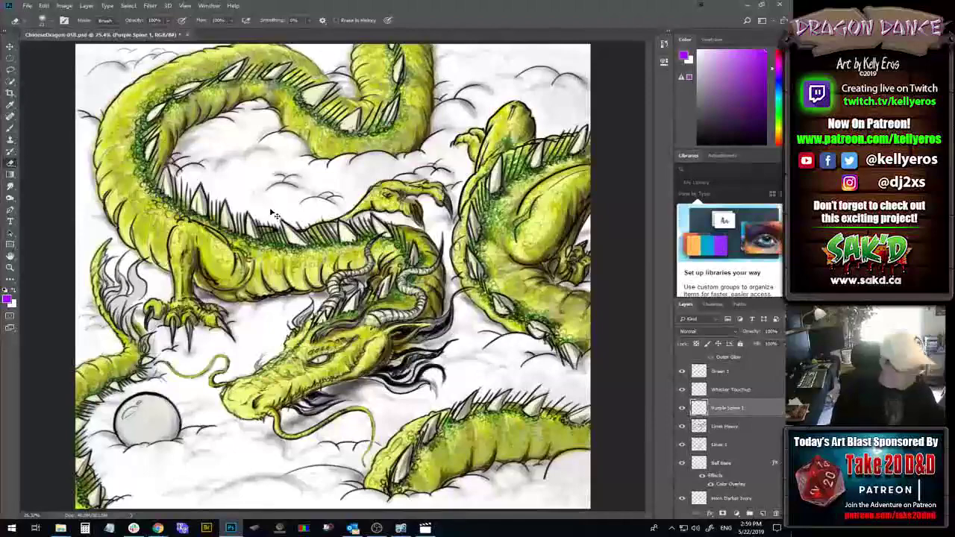
- Switch to the Brush tool with a small Soft Round Pressure Size tip and set its opacity and flow to 100%
key(b)
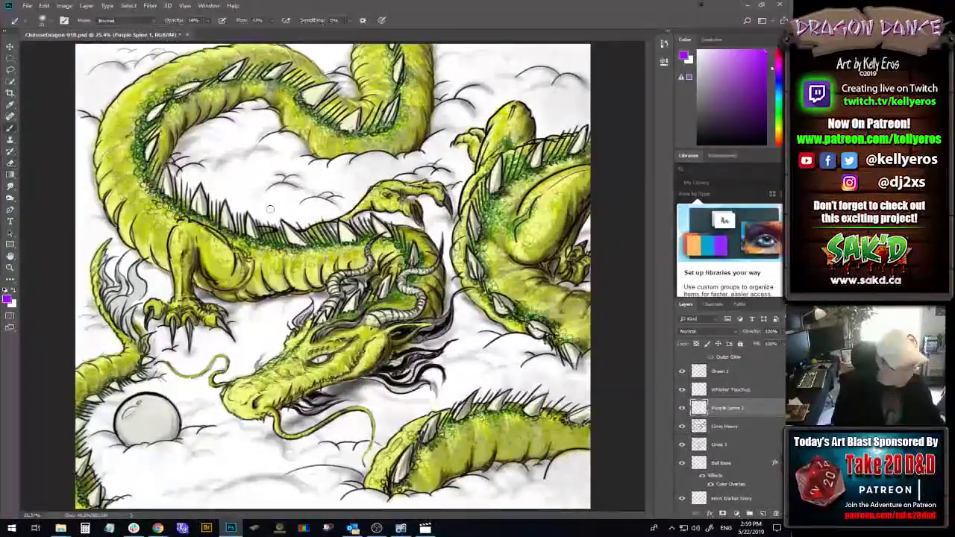
click(42, 20)
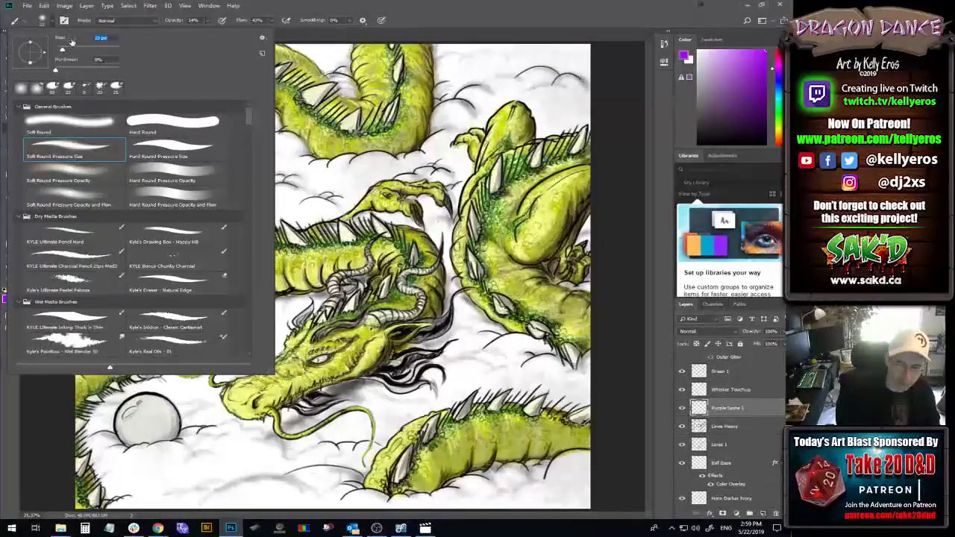
key(Escape)
key(0)
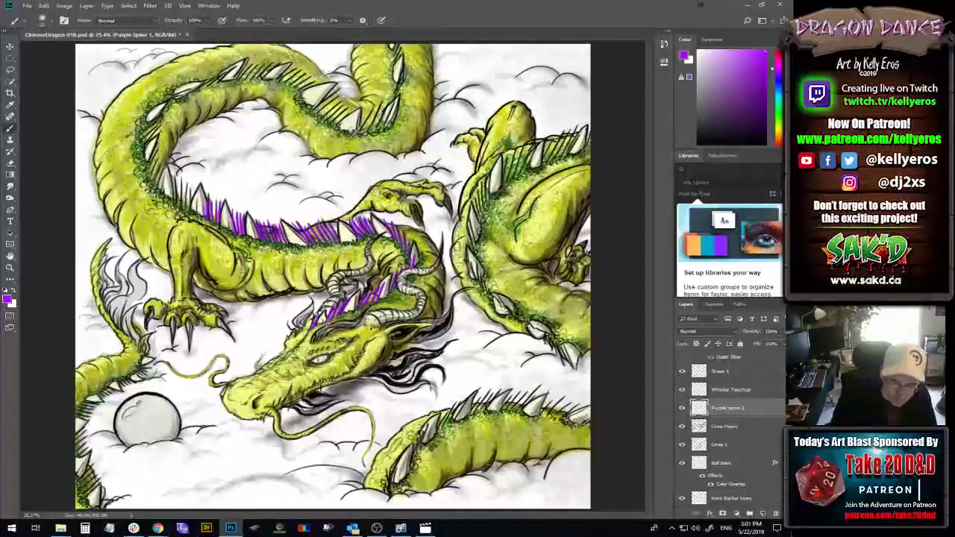
- Paint the back fringe between the spines, the tail fringe and the lower mane purple on the Purple Spine 1 layer, and save the document
mouse_move(203, 193)
mouse_down()
mouse_move(195, 216)
mouse_move(180, 190)
mouse_up()
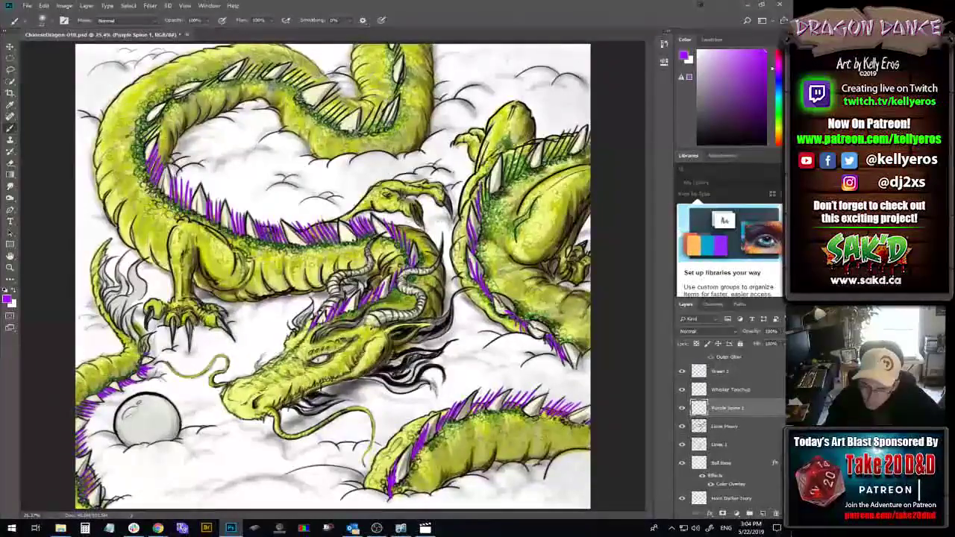
key(ctrl+alt)
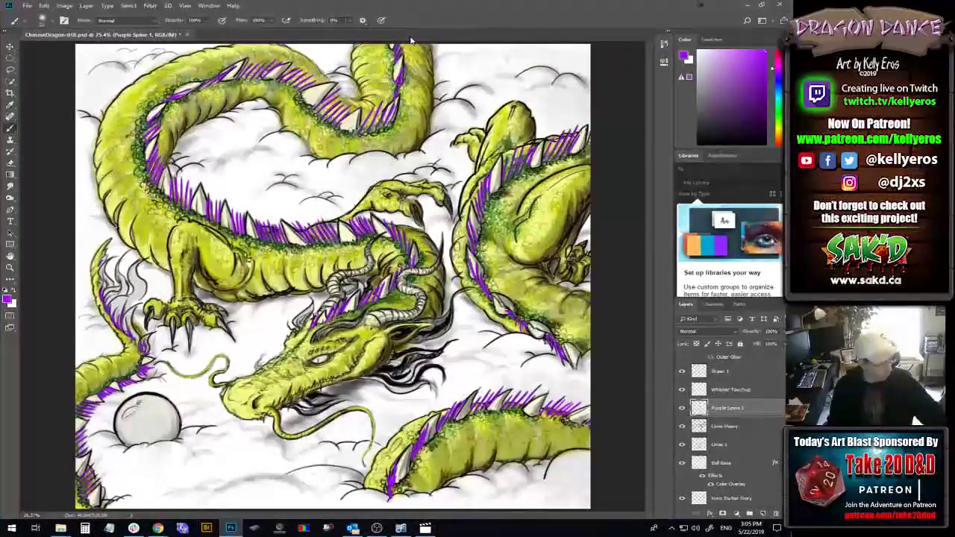
key(ctrl+s)
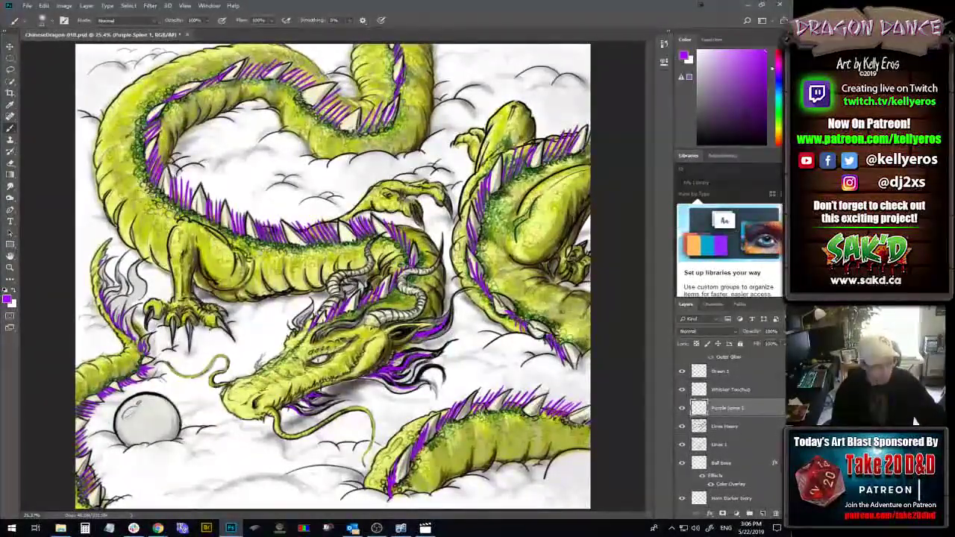
- Switch to the Smudge tool with a small Soft Round Pressure Size tip, adjust its strength and smudge the purple lower mane
click(10, 185)
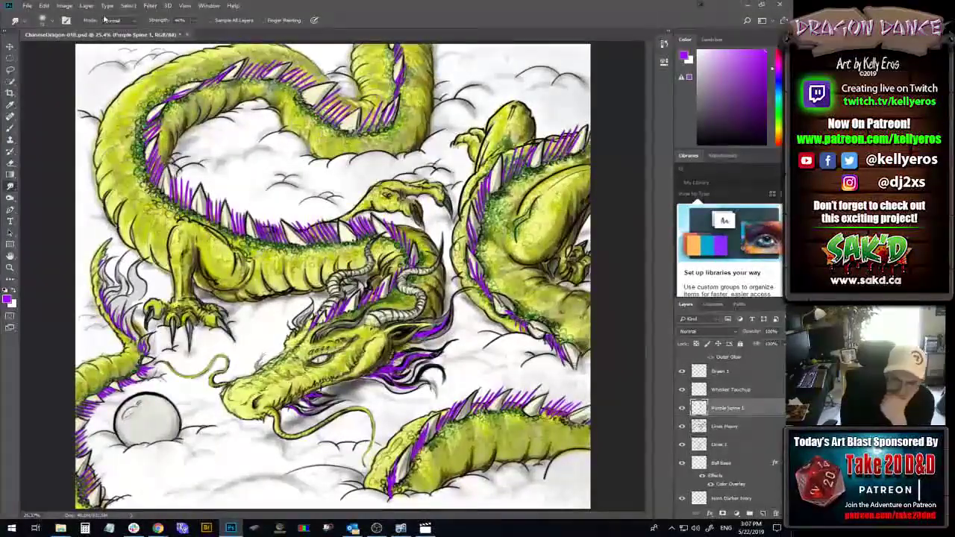
click(52, 23)
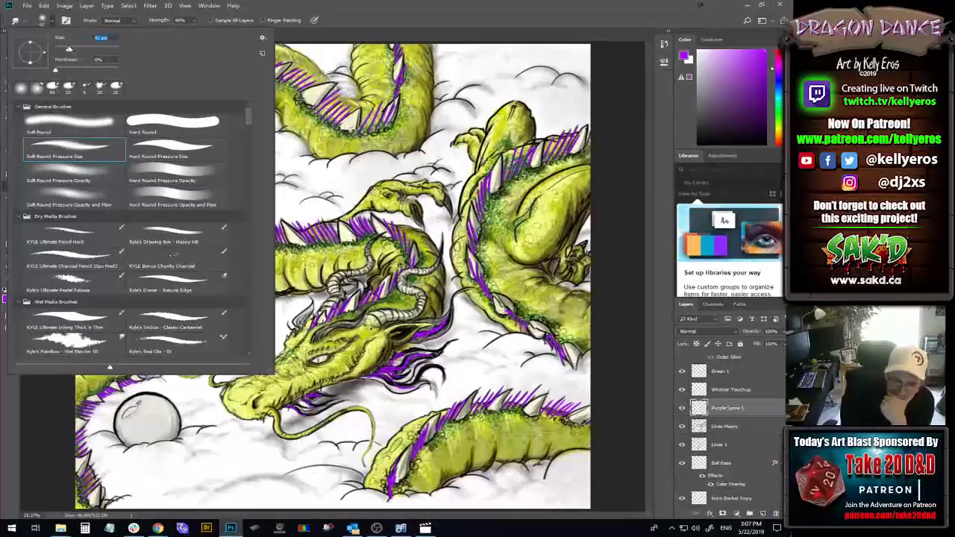
click(200, 20)
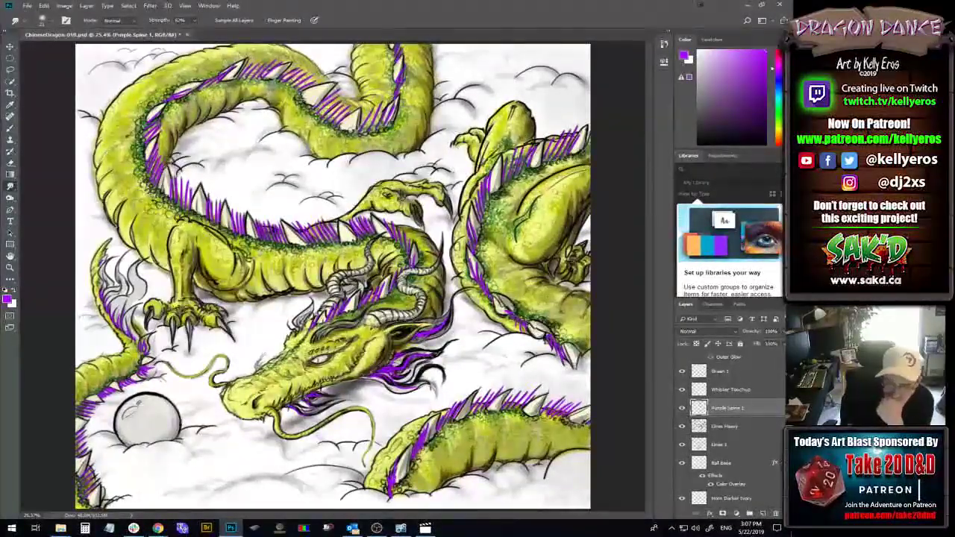
click(195, 21)
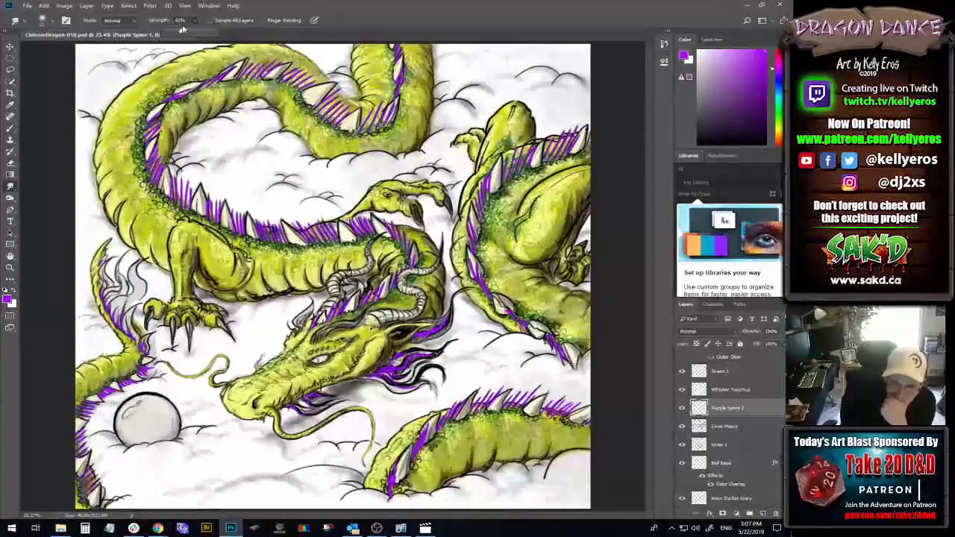
click(137, 21)
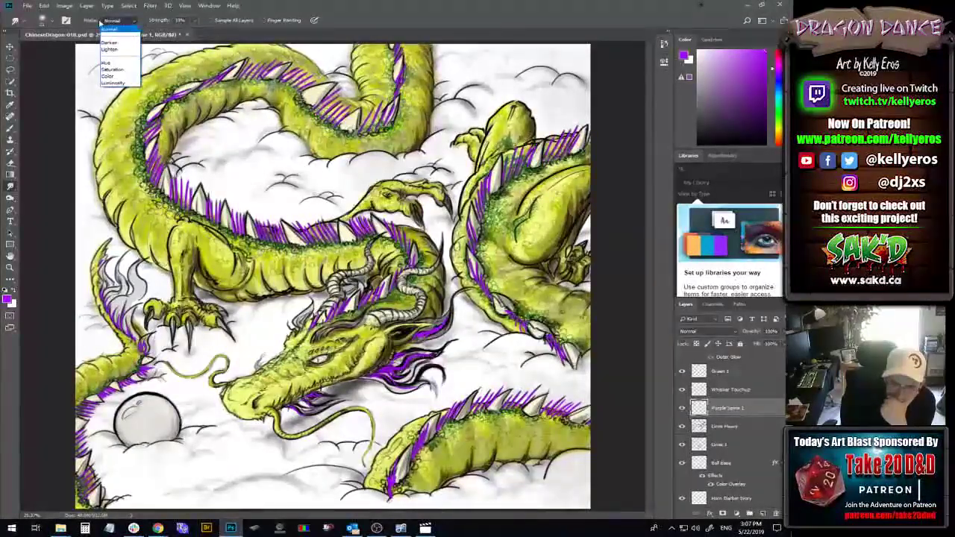
click(112, 34)
click(46, 21)
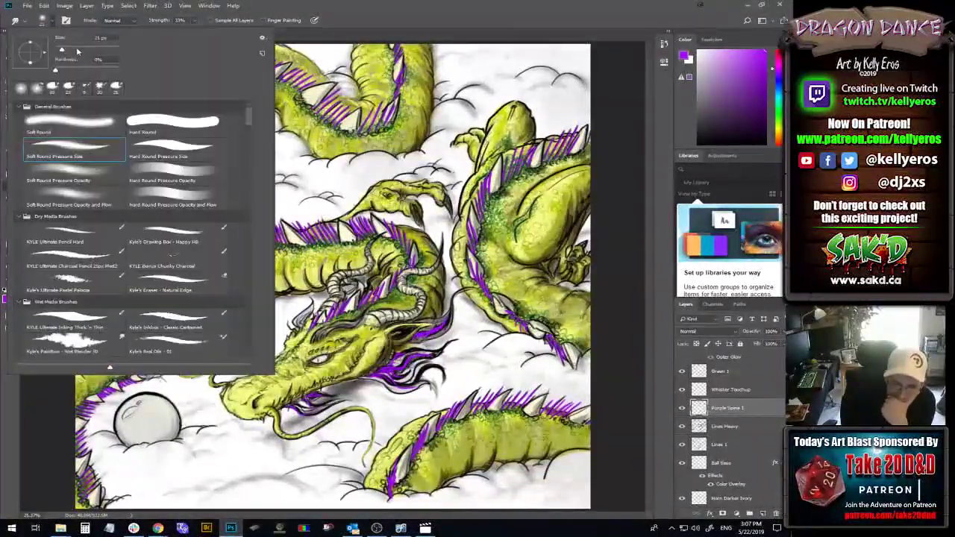
click(336, 16)
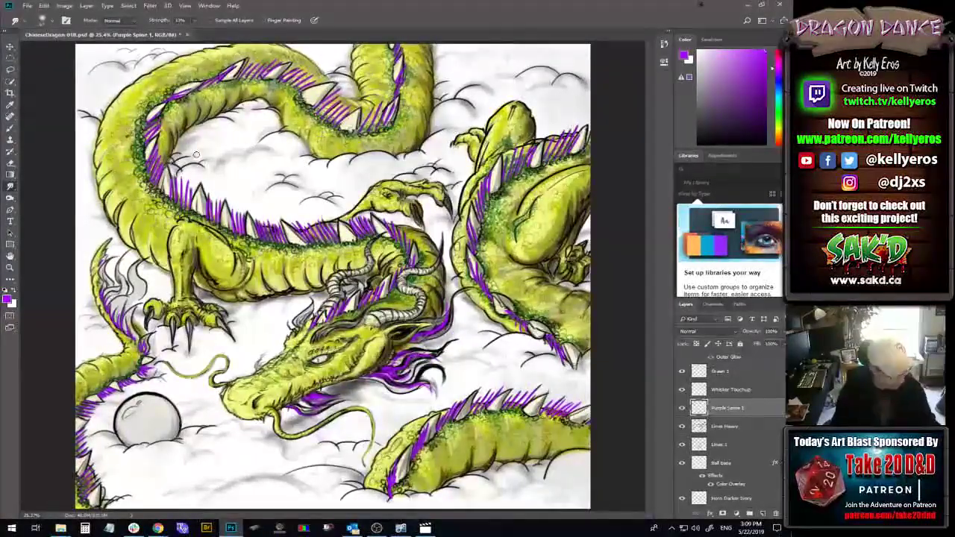
- Brush purple tufts onto the brow above the dragon's snout on the Purple Spine 1 layer, return to the Smudge tool and save
key(b)
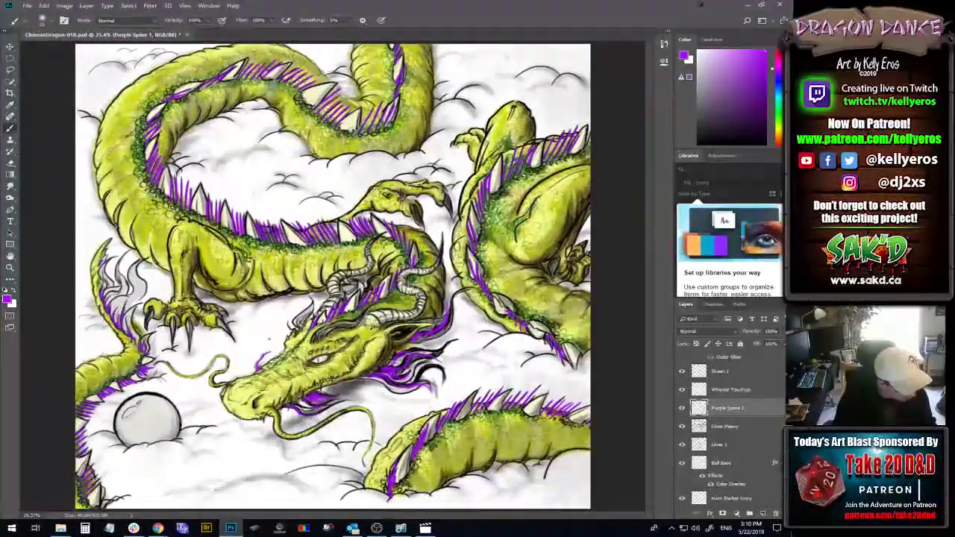
click(9, 188)
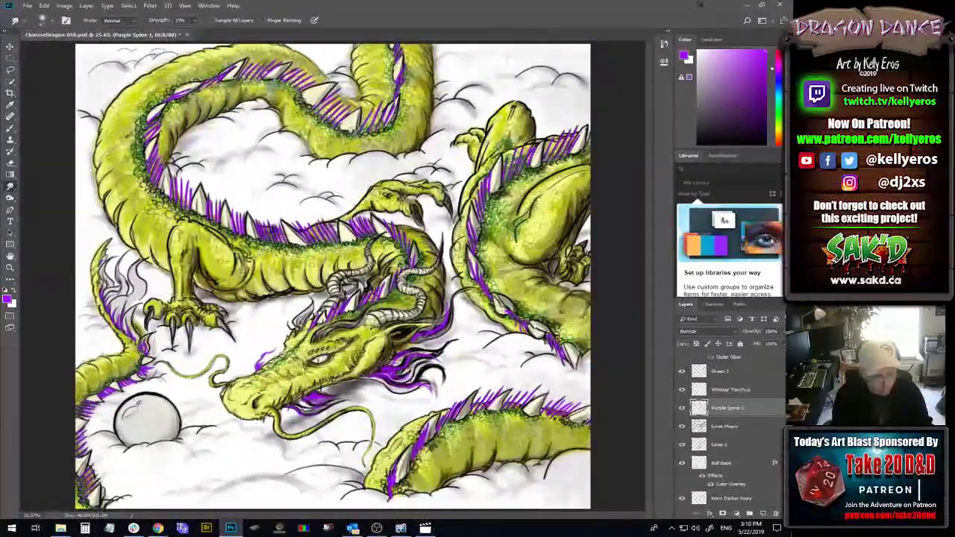
key(ctrl+s)
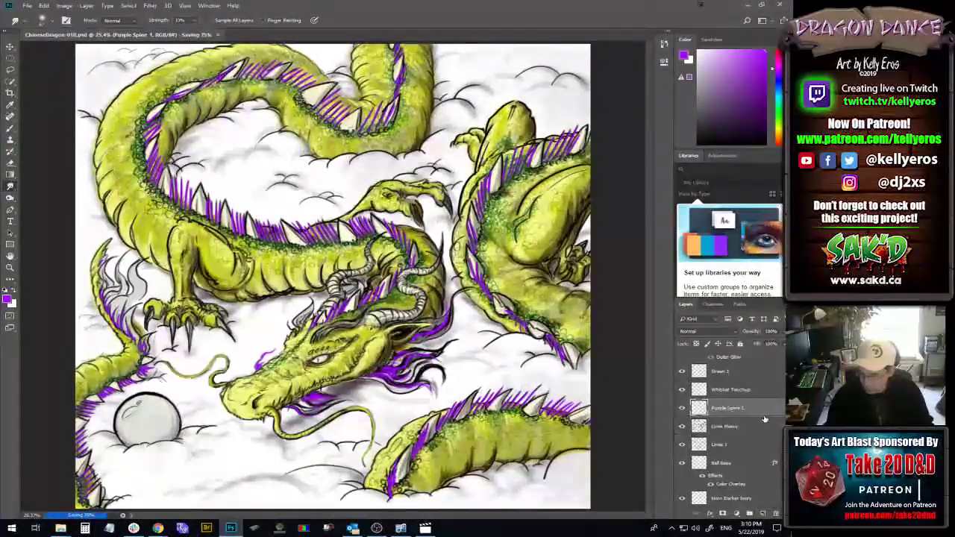
- Add a new layer above Purple Spine 1 and name it Red Base 1
click(762, 515)
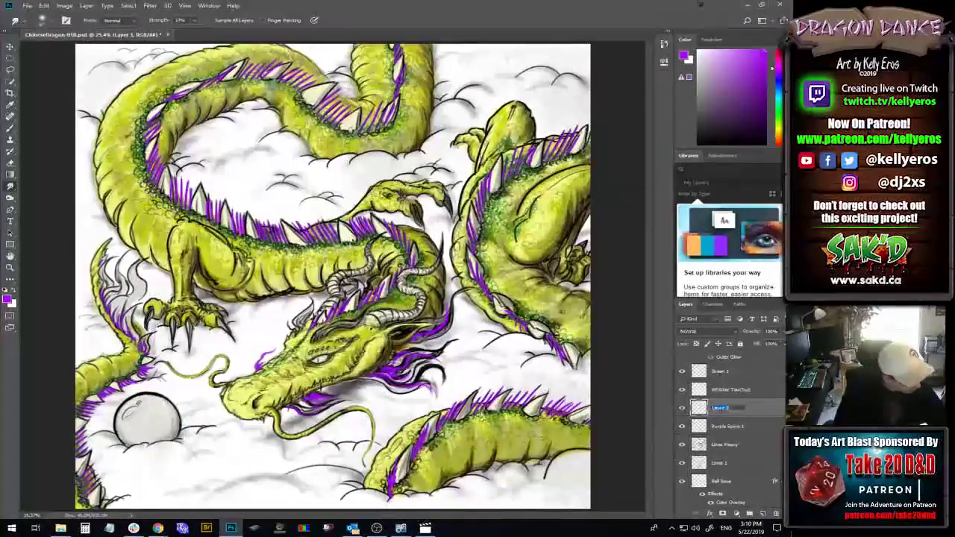
text(Be)
text(d)
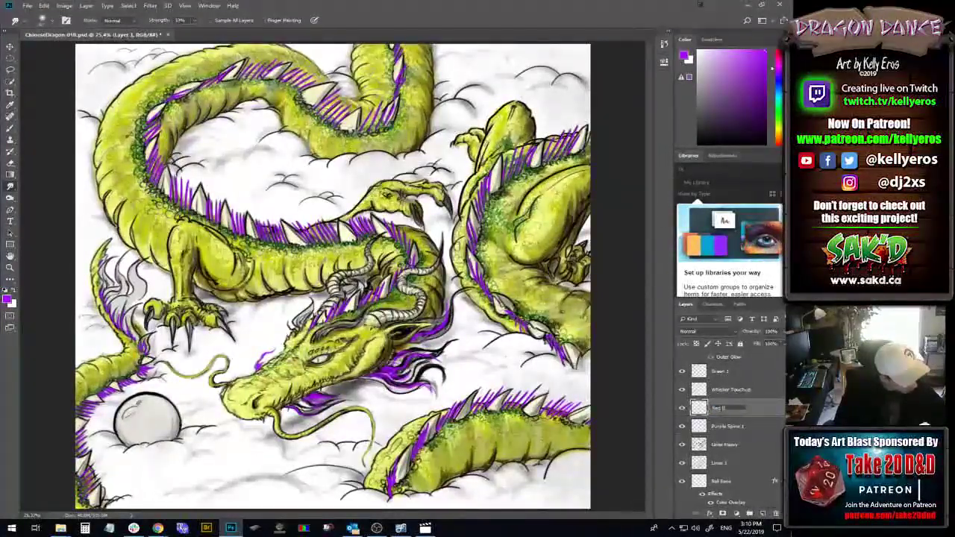
text( Spine 1)
key(Return)
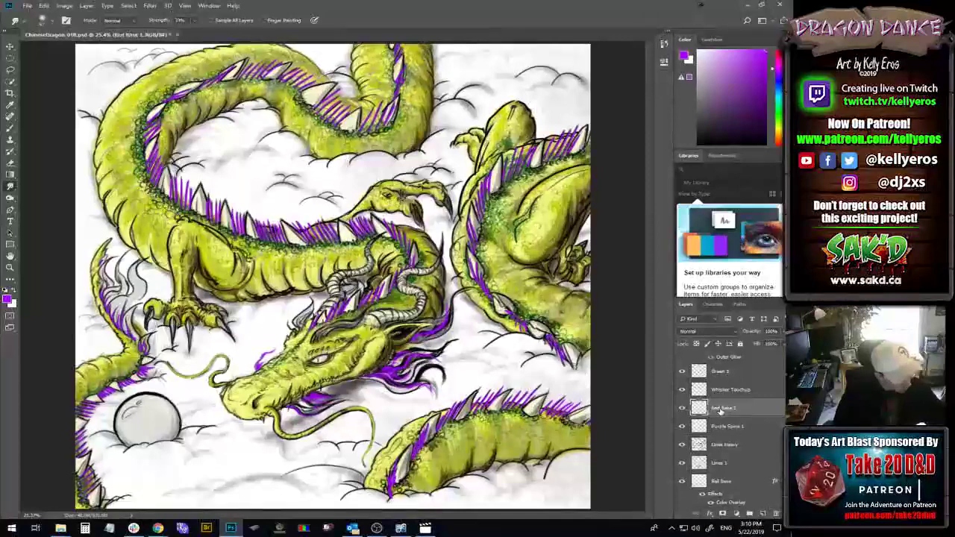
- Set the foreground colour to the dark red 640202
click(8, 299)
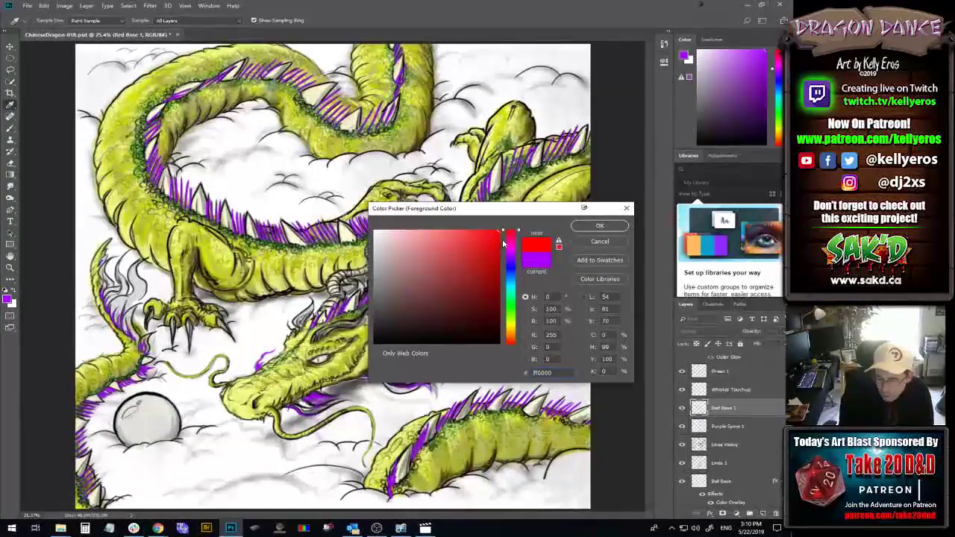
click(497, 311)
click(497, 299)
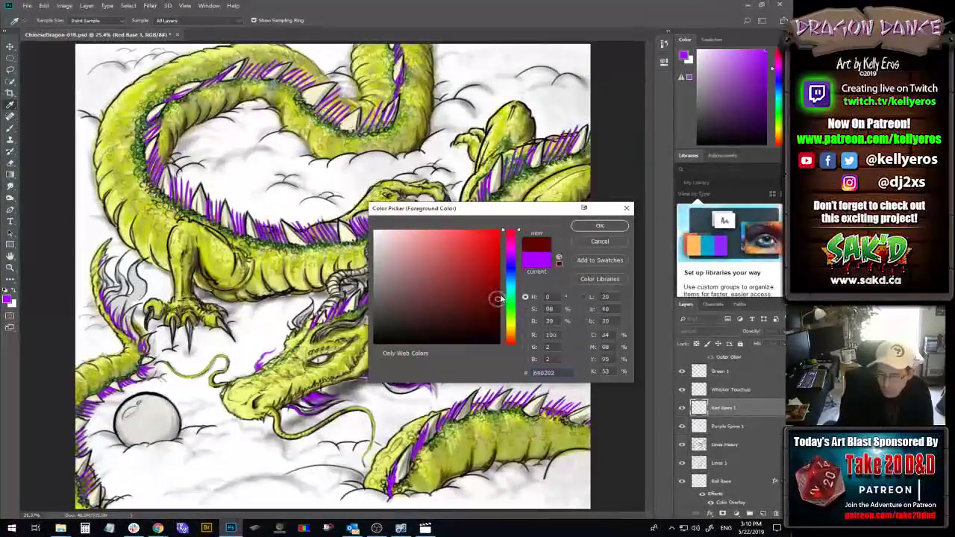
click(597, 226)
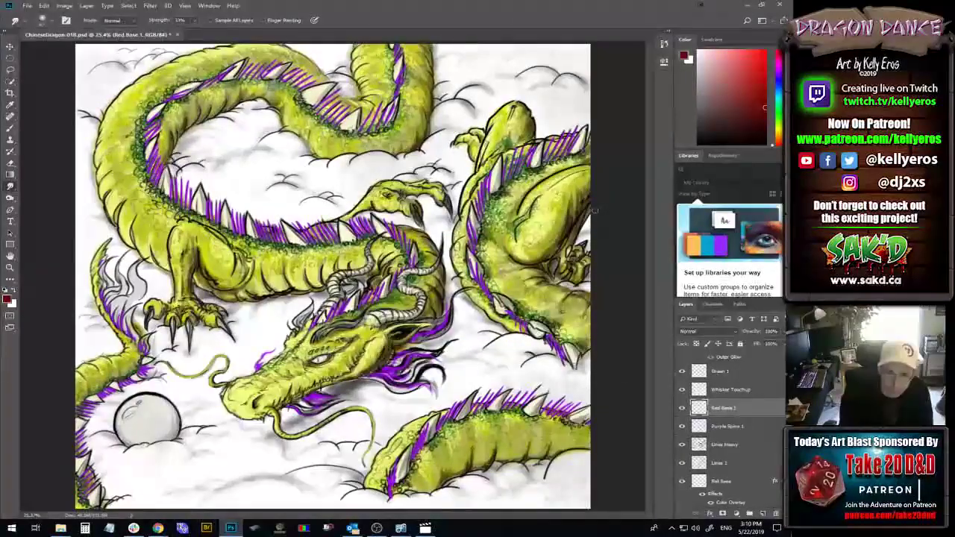
- Switch to the Brush tool with a larger soft tip at 12% opacity and set the Red Base 1 layer's blend mode to Multiply
key(b)
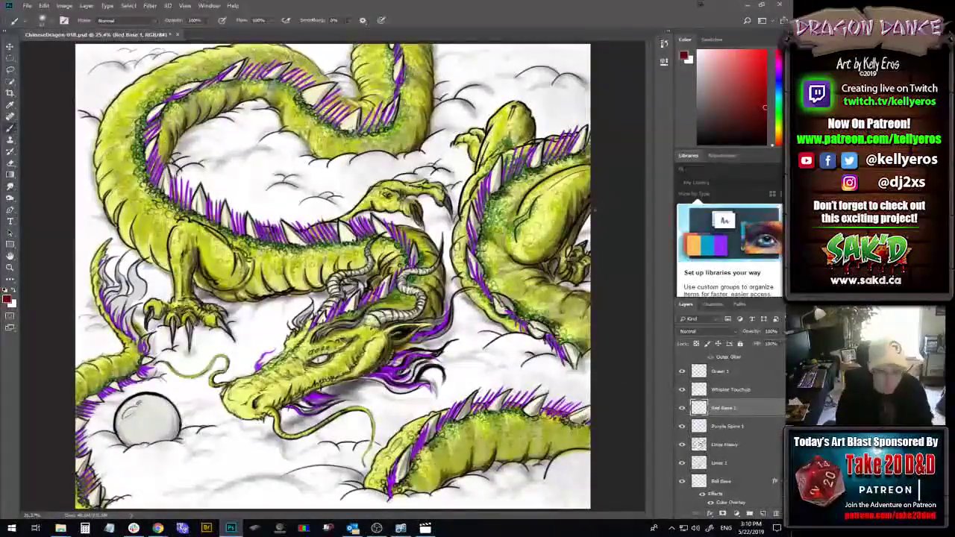
click(52, 21)
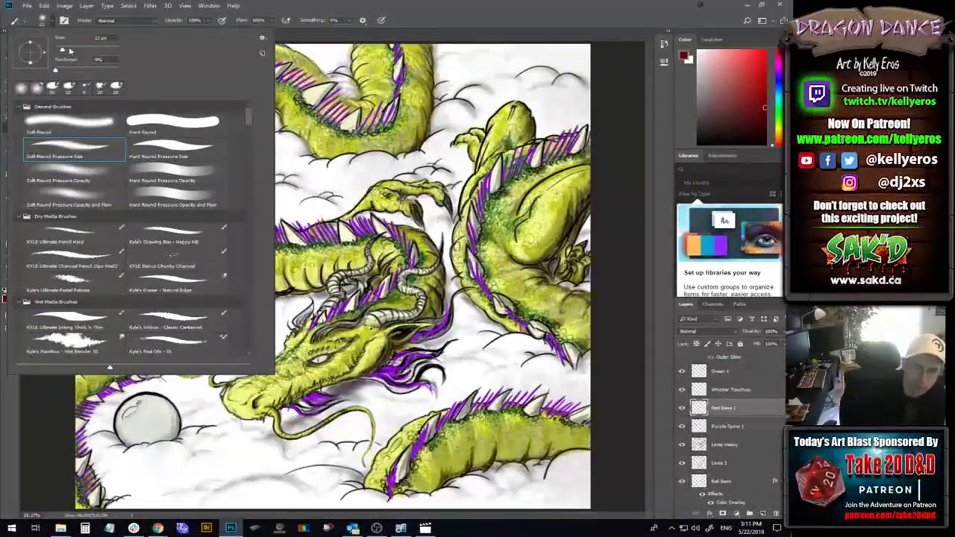
click(66, 49)
click(75, 49)
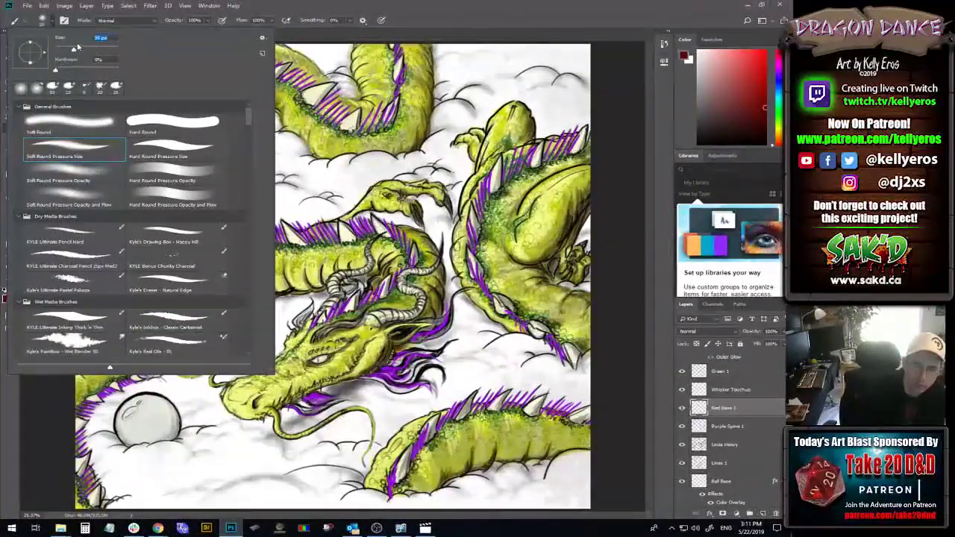
click(236, 20)
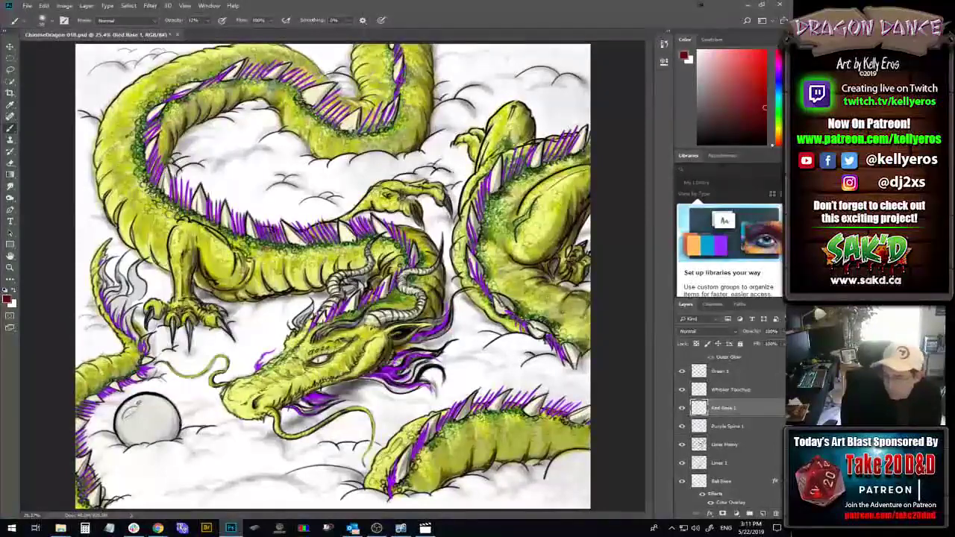
click(688, 330)
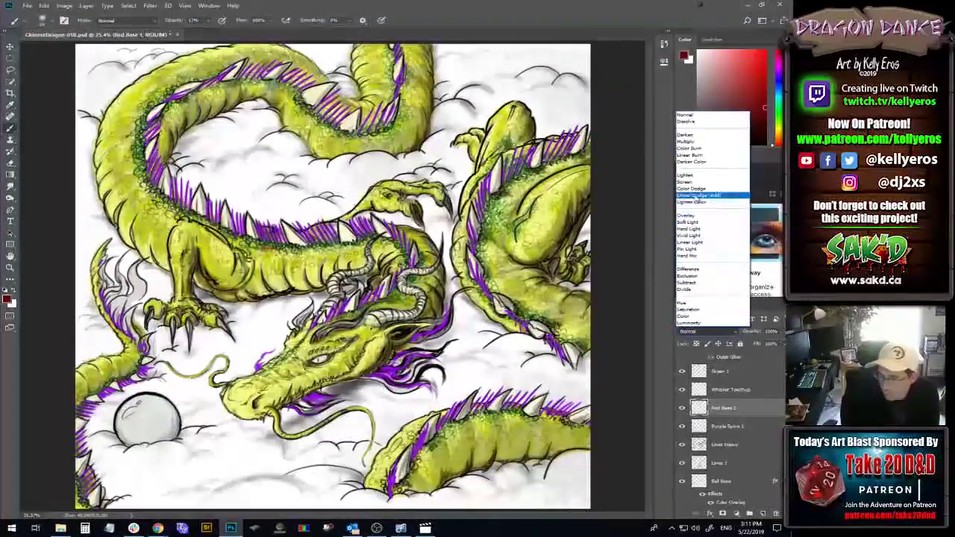
click(690, 141)
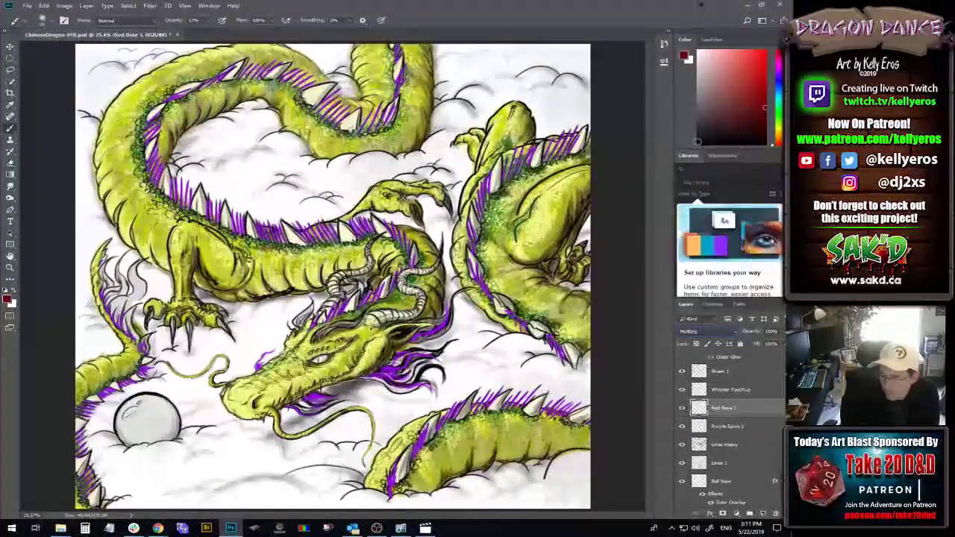
- Raise the brush's opacity to 45%, lower its flow to 49% and reduce the size of its Soft Round Pressure Size tip
drag(208, 27, 217, 30)
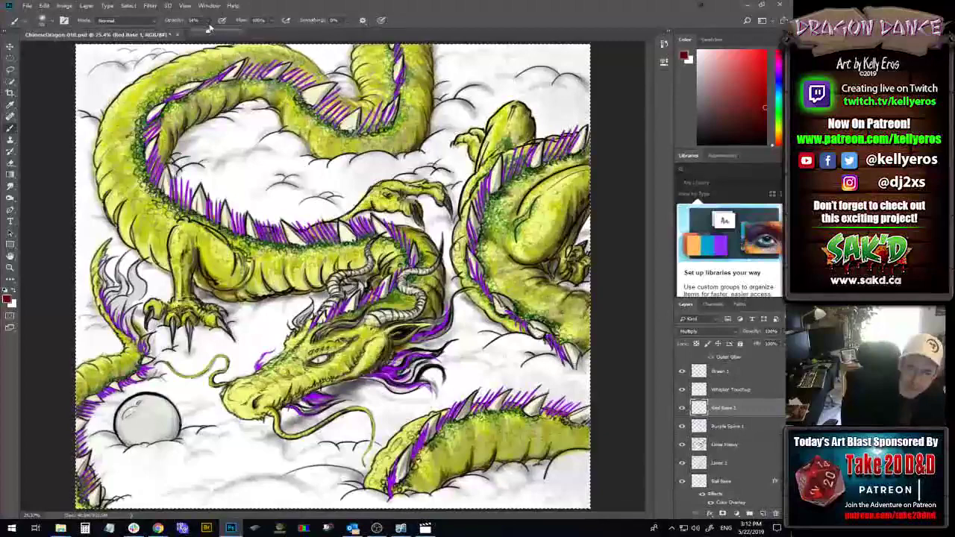
drag(209, 32, 253, 28)
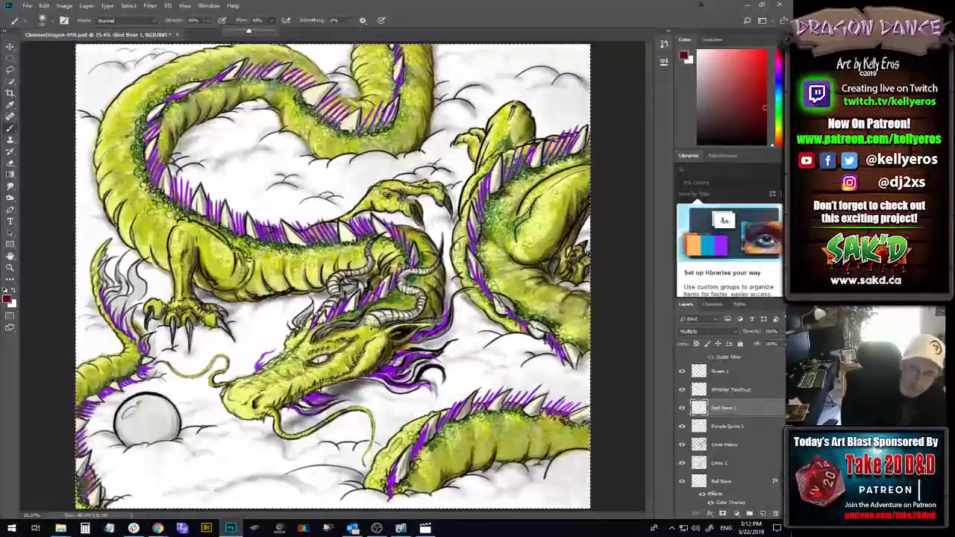
click(55, 23)
drag(72, 50, 69, 49)
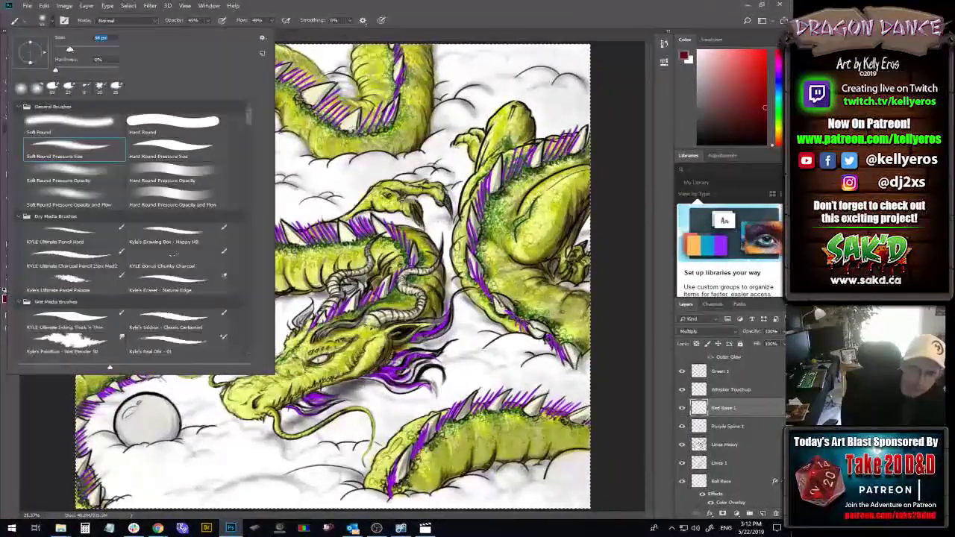
key(Return)
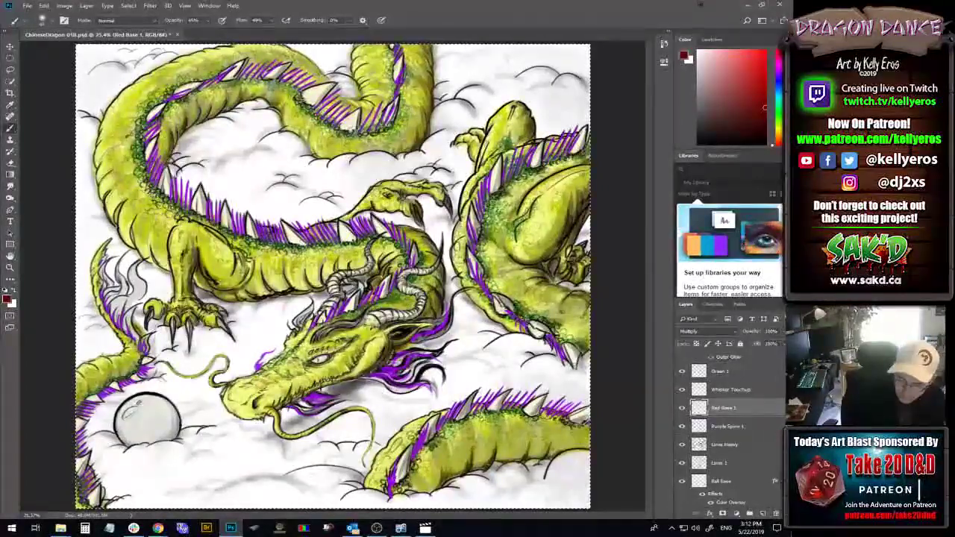
key(4)
key(5)
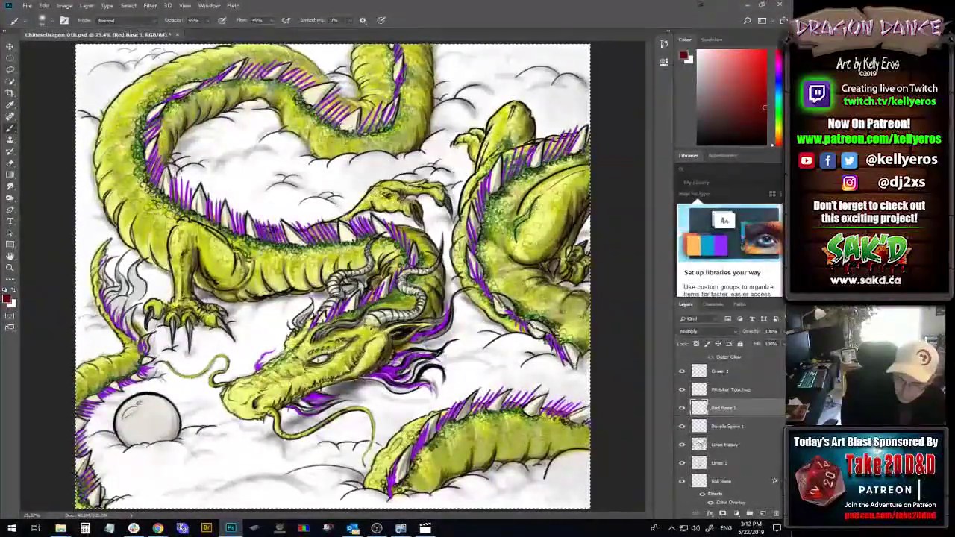
key(6)
key(5)
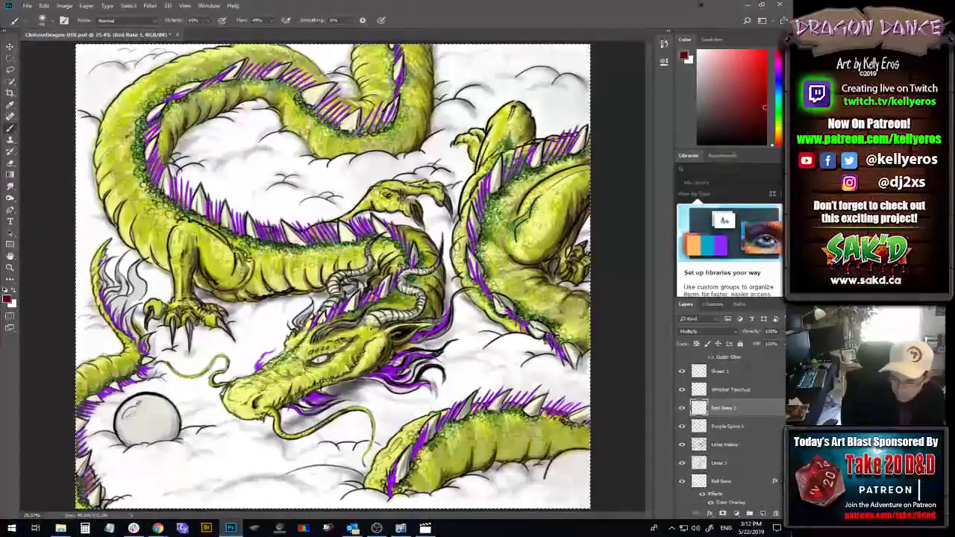
key(4)
key(5)
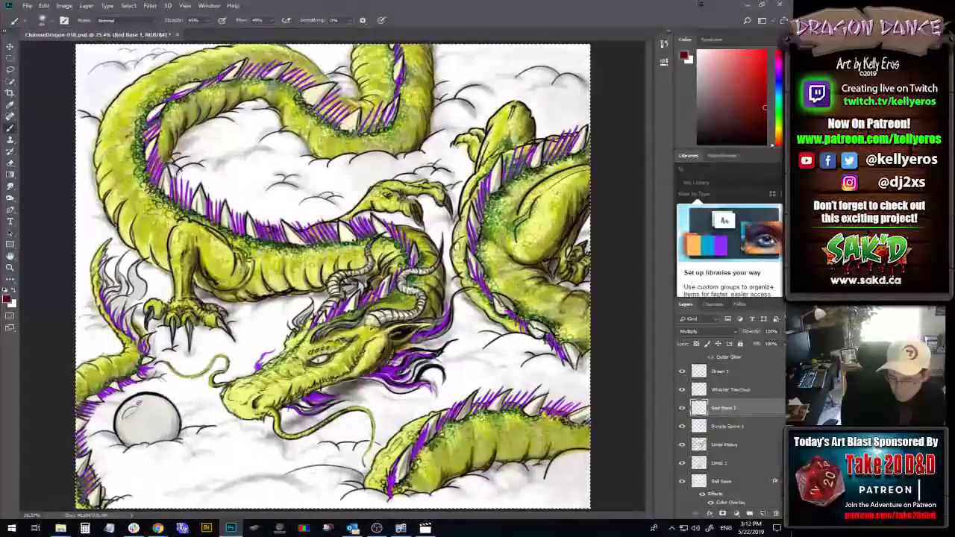
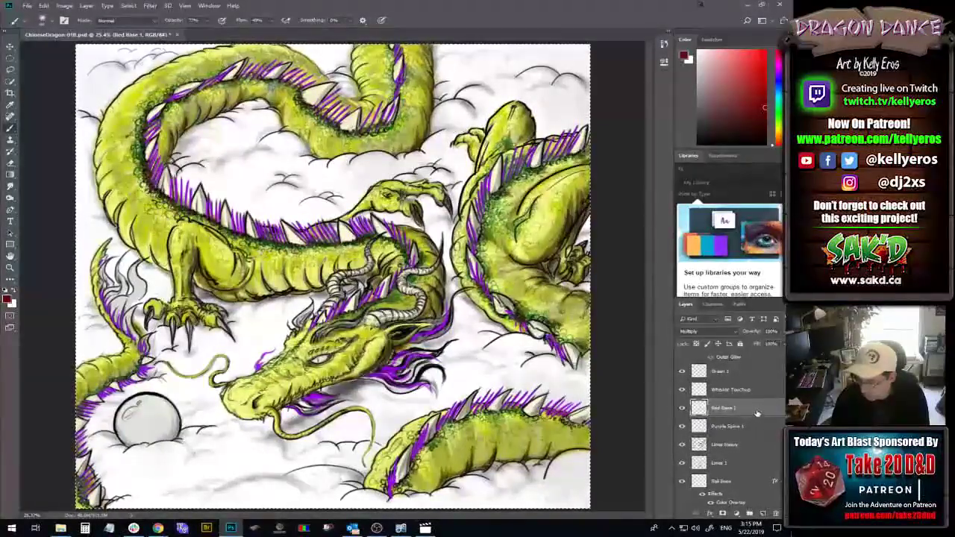
- Move the Red Base 1 layer below Purple Spine 1, and name the new layer between them Bright Red 1
drag(757, 412, 760, 425)
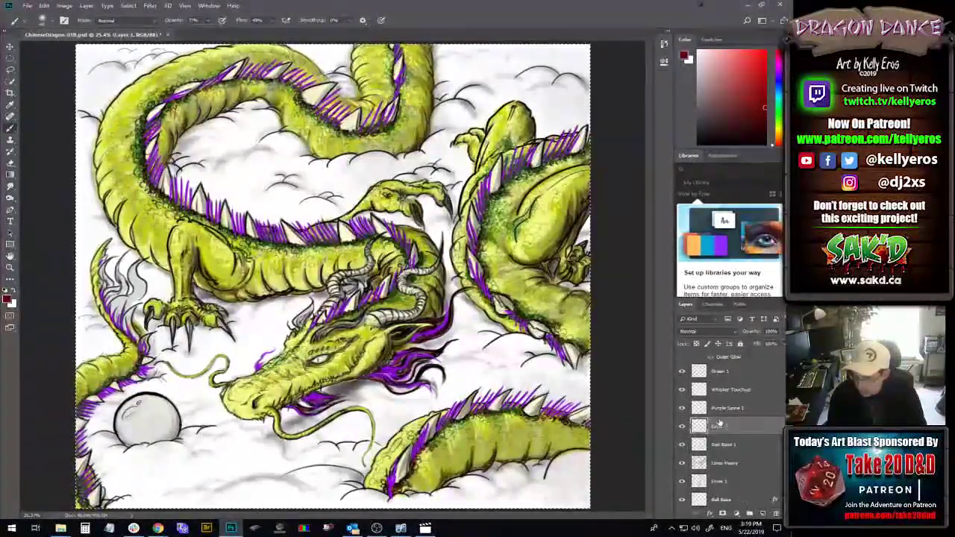
click(719, 425)
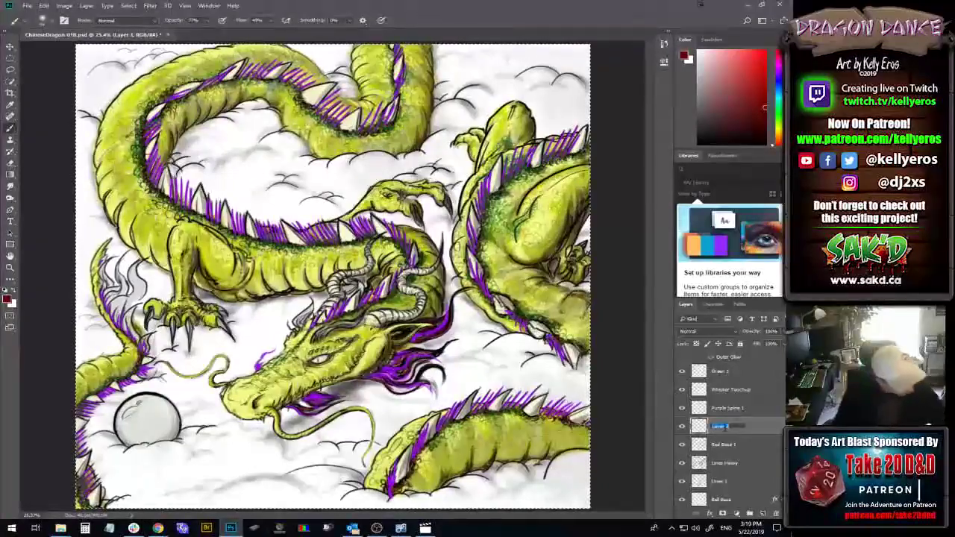
text(Bones)
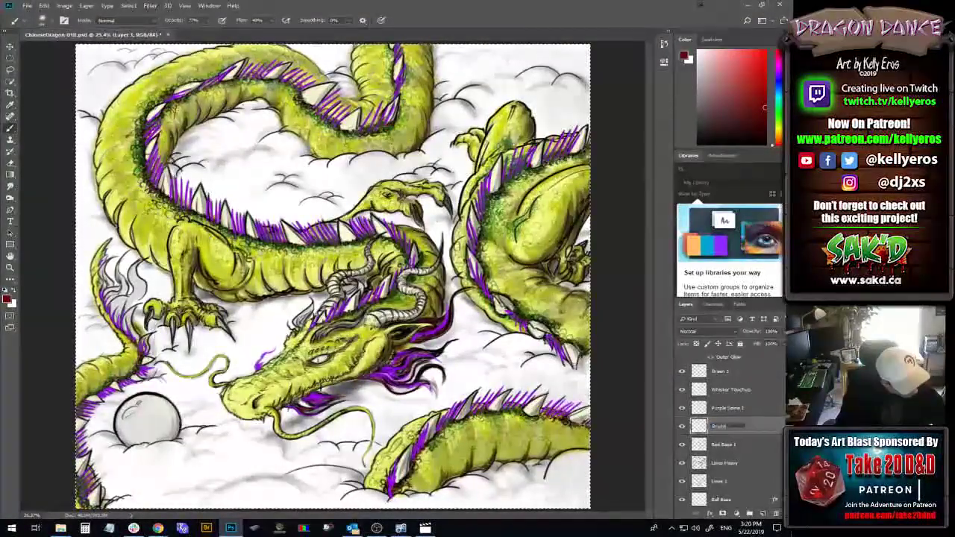
text( Red 1)
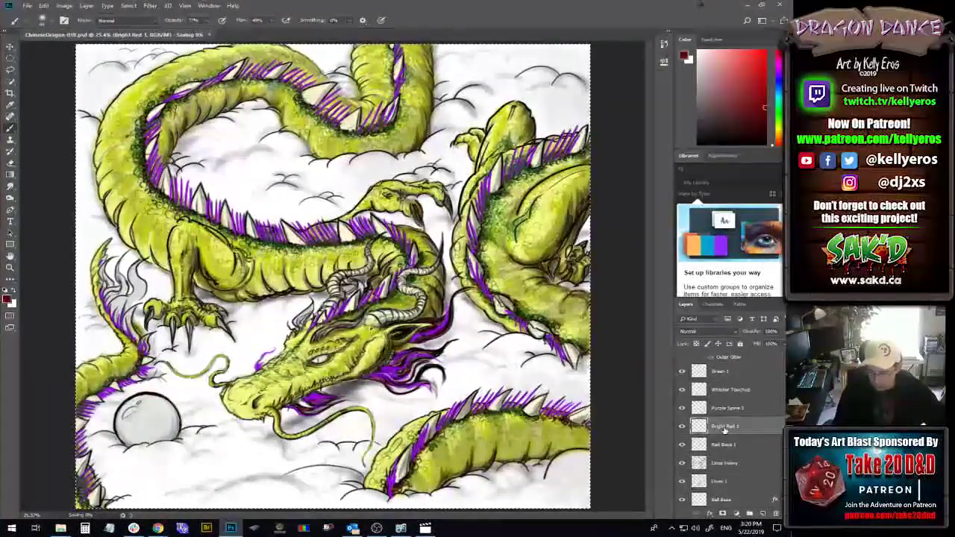
- Set the foreground colour to the bright red d10000
click(6, 300)
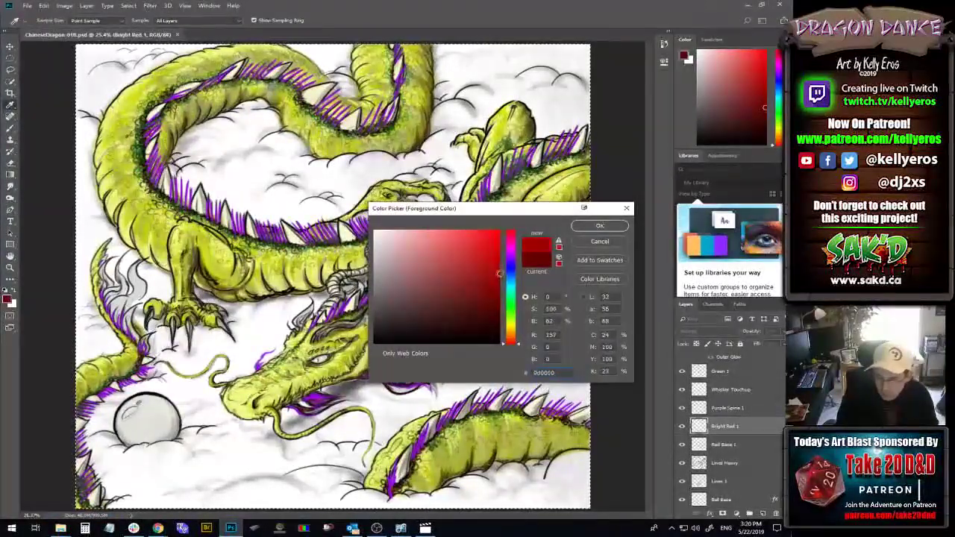
drag(507, 258, 507, 237)
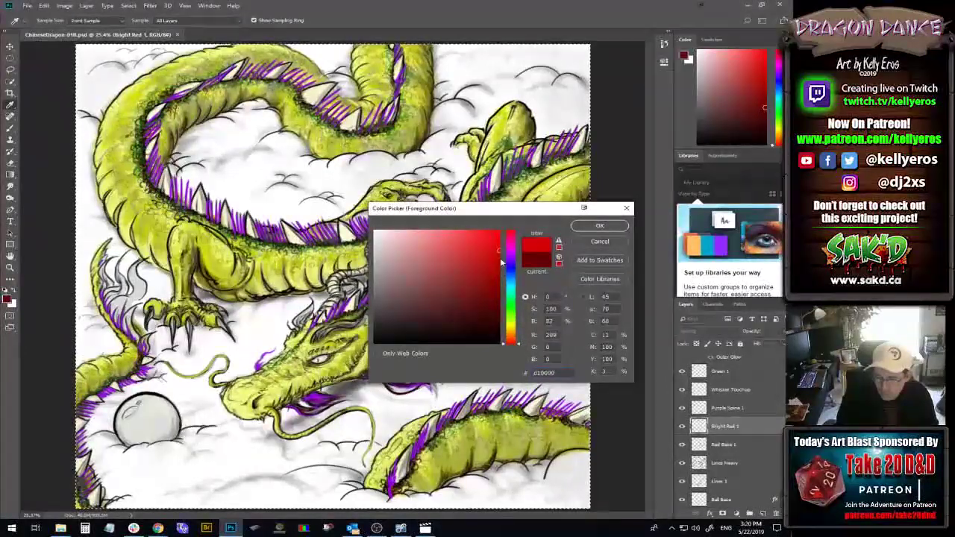
- Paint bright red strokes among the dragon's purple spines on the Bright Red 1 layer, using a small soft brush with higher opacity and 100% flow
click(599, 226)
key(b)
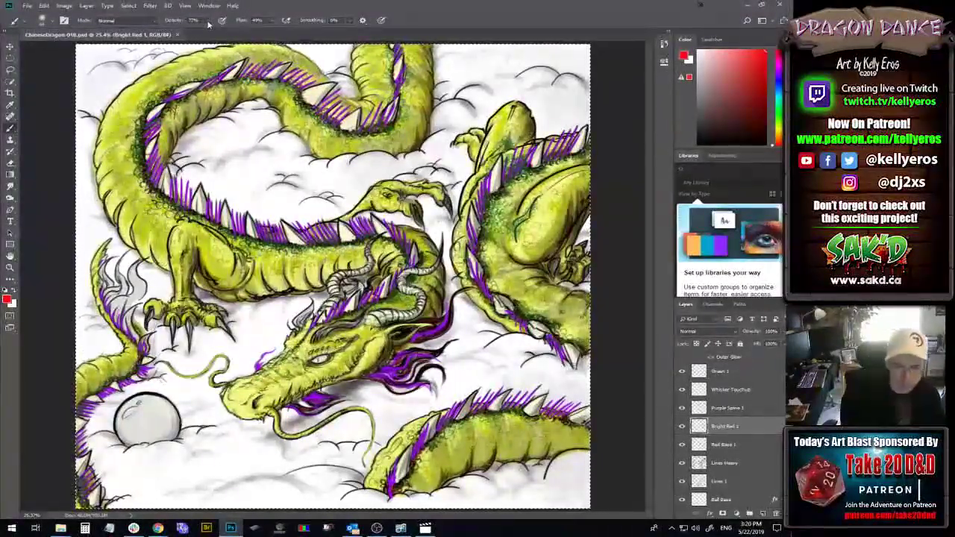
drag(173, 20, 303, 27)
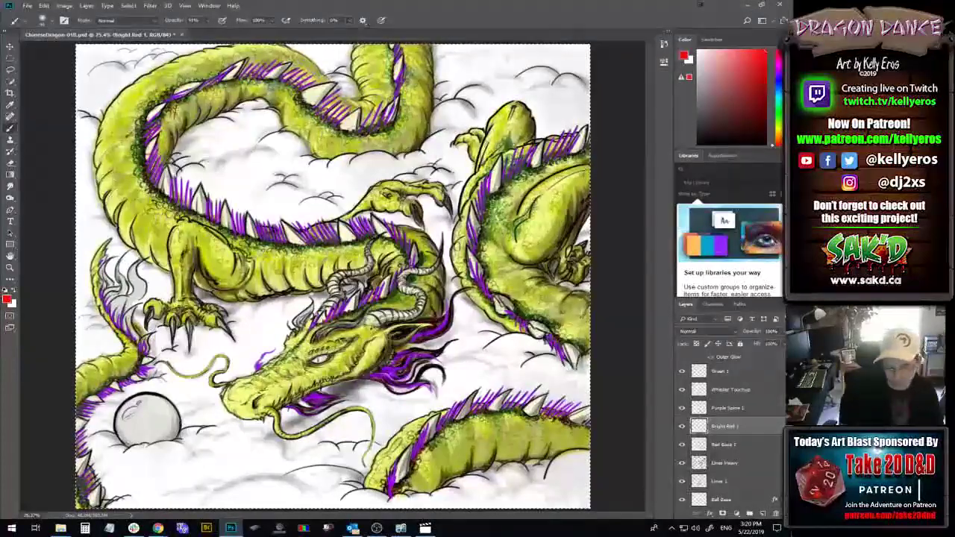
click(54, 22)
drag(70, 49, 63, 48)
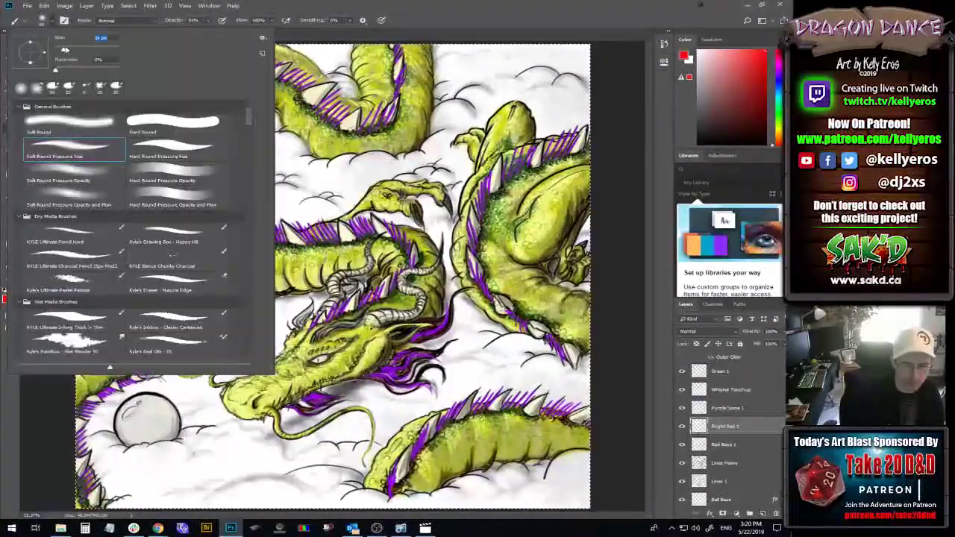
click(442, 13)
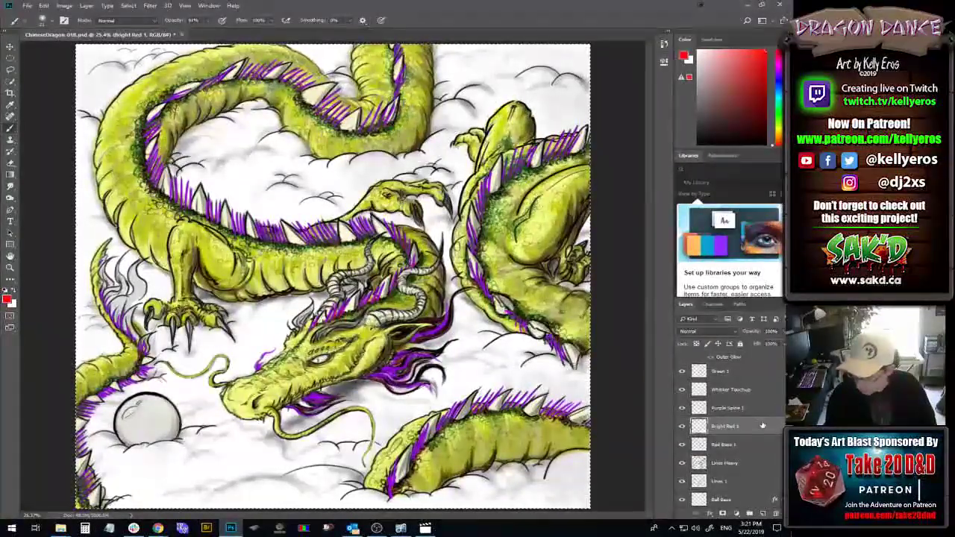
mouse_move(759, 425)
mouse_down()
mouse_move(772, 403)
mouse_move(761, 423)
mouse_up()
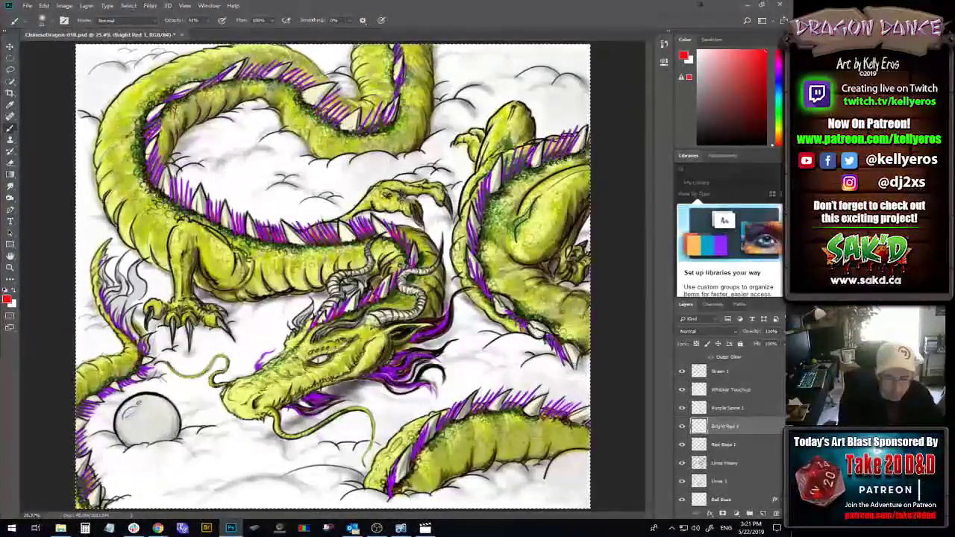
drag(213, 210, 191, 181)
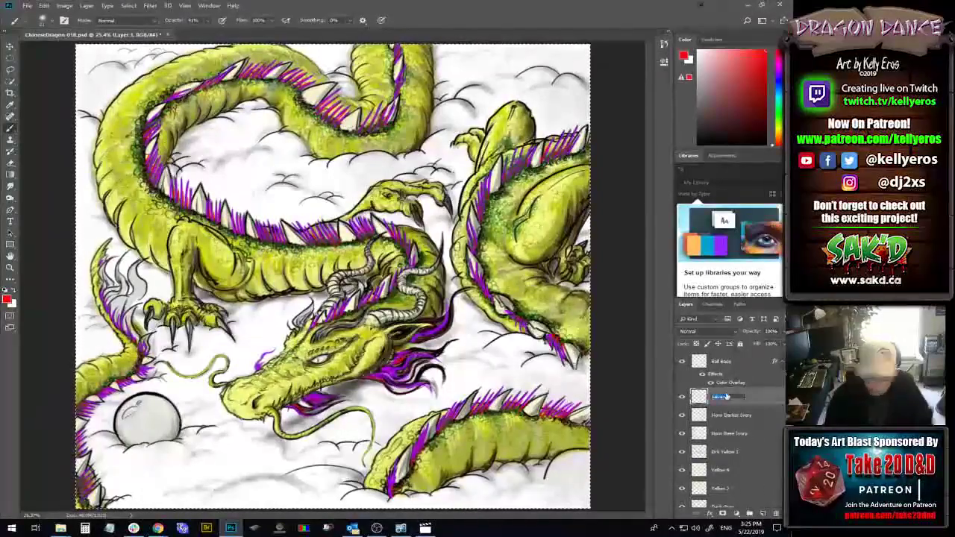
- Name the new layer Horn Hilites and set up a white soft brush with reduced opacity
text(r)
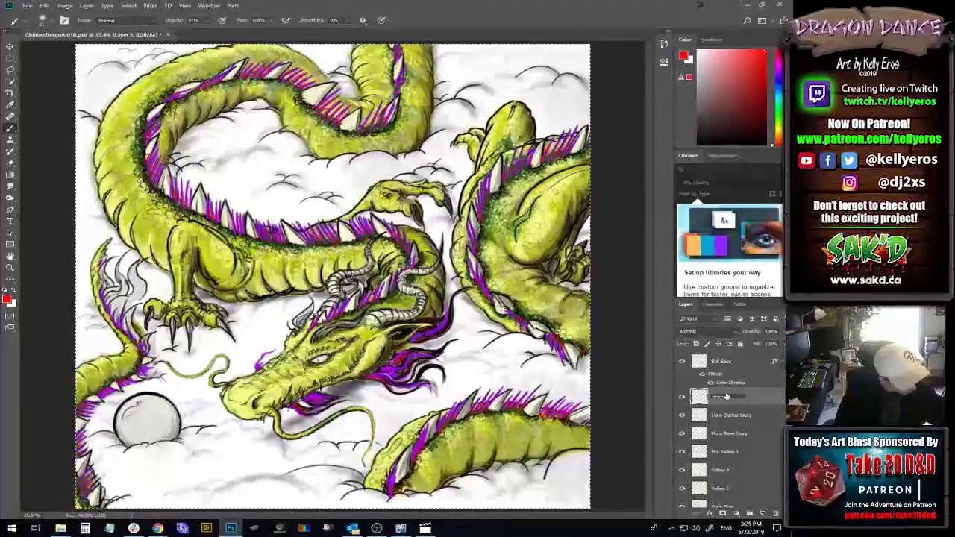
text(n Yellow)
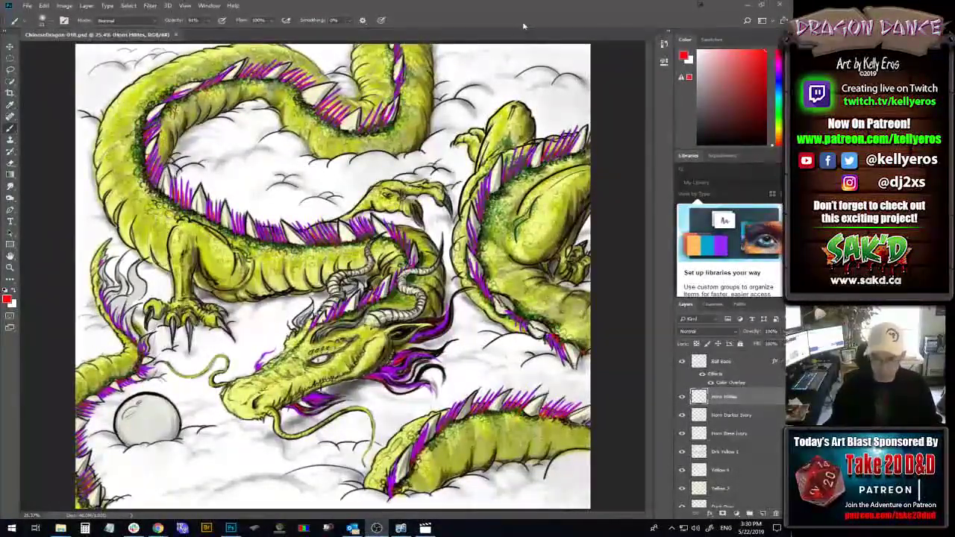
key(x)
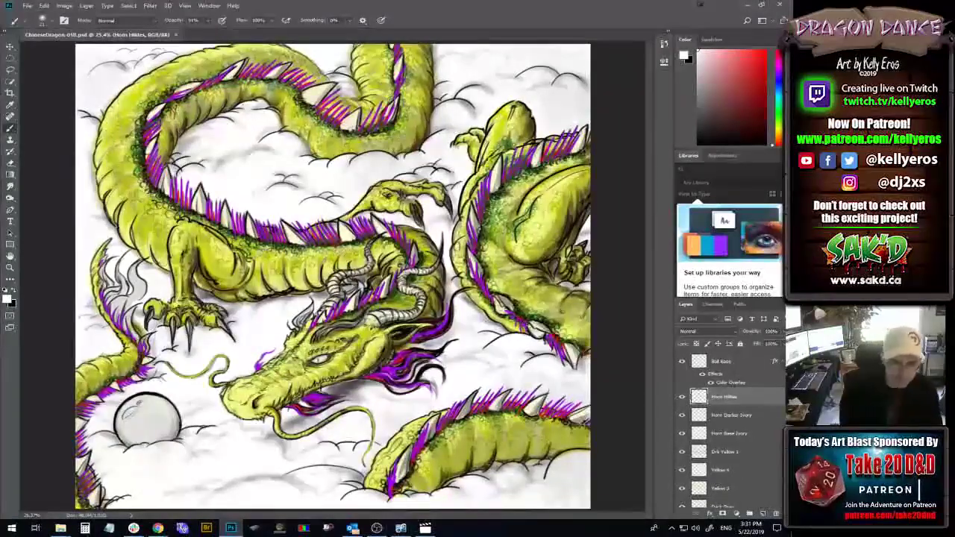
click(43, 20)
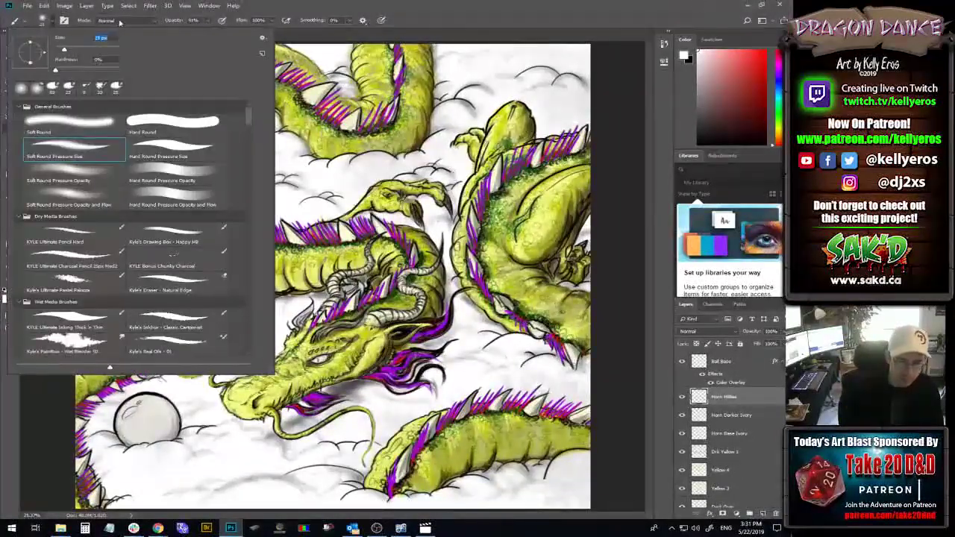
click(253, 20)
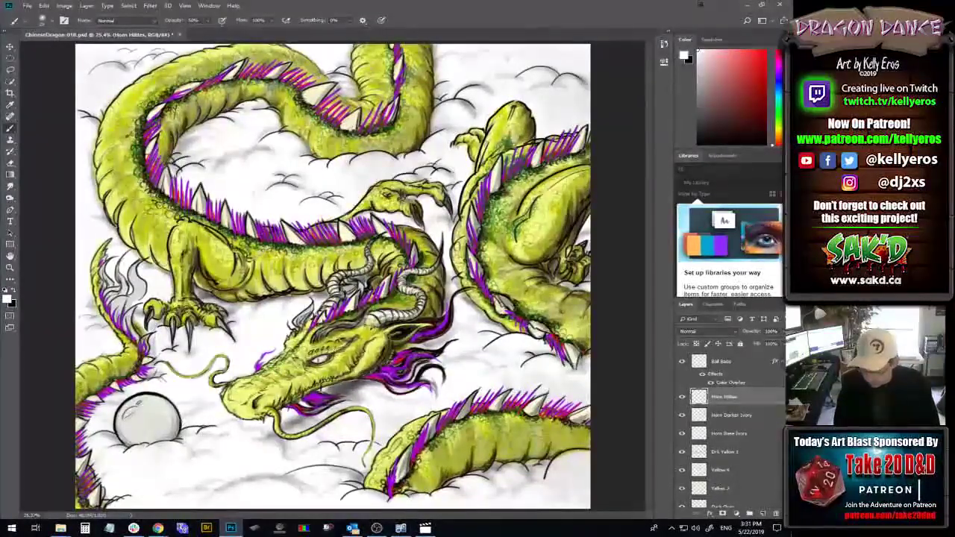
- Move the Horn Hilites layer up the stack so it sits between Red Base 1 and Lines Heavy
scroll(782, 388, up, 4)
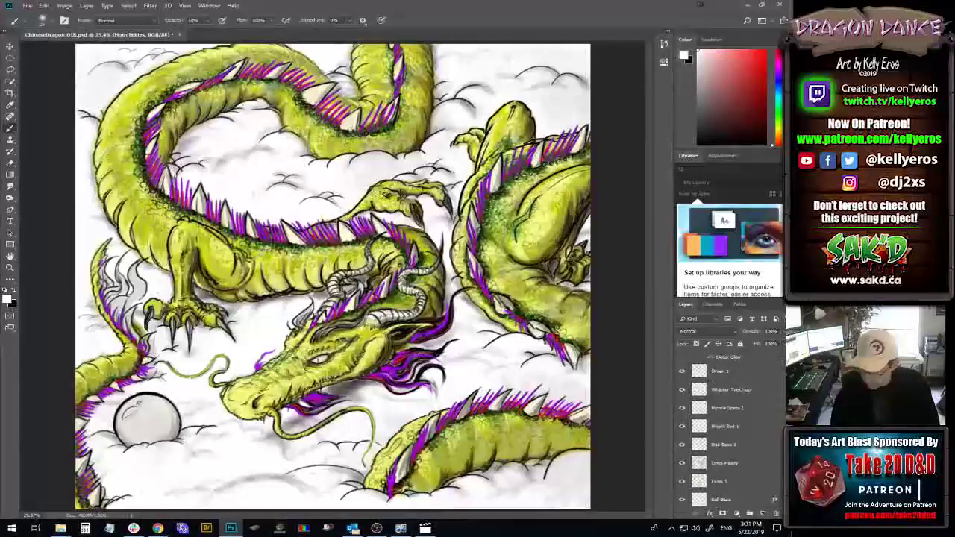
scroll(749, 448, down, 3)
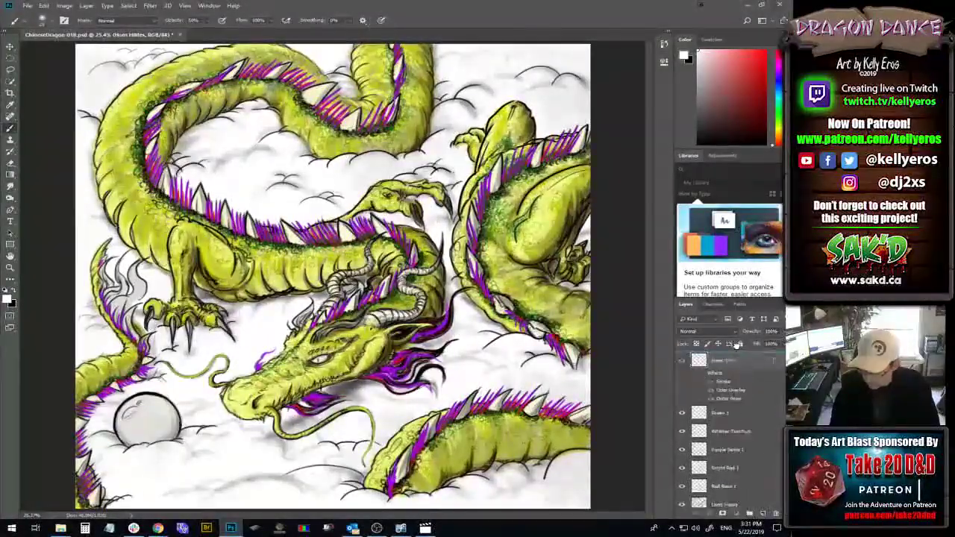
scroll(743, 429, up, 3)
scroll(743, 433, down, 3)
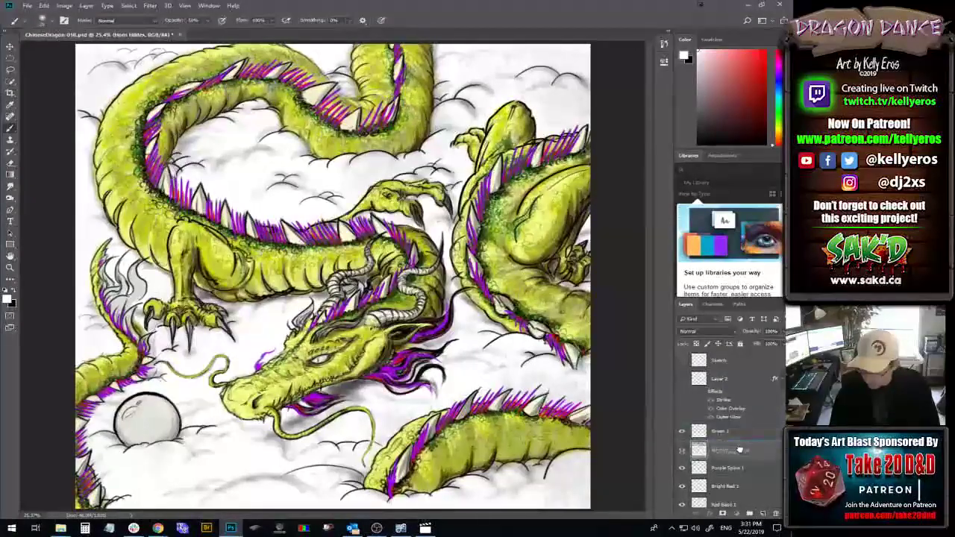
drag(737, 509, 736, 436)
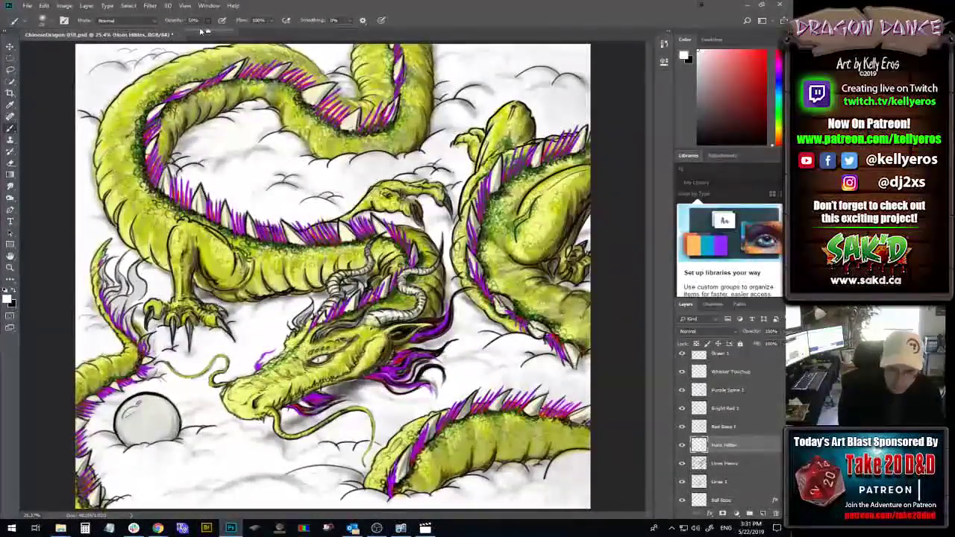
- Lower the white brush's opacity further for softer highlights on the Horn Hilites layer
key(3)
key(4)
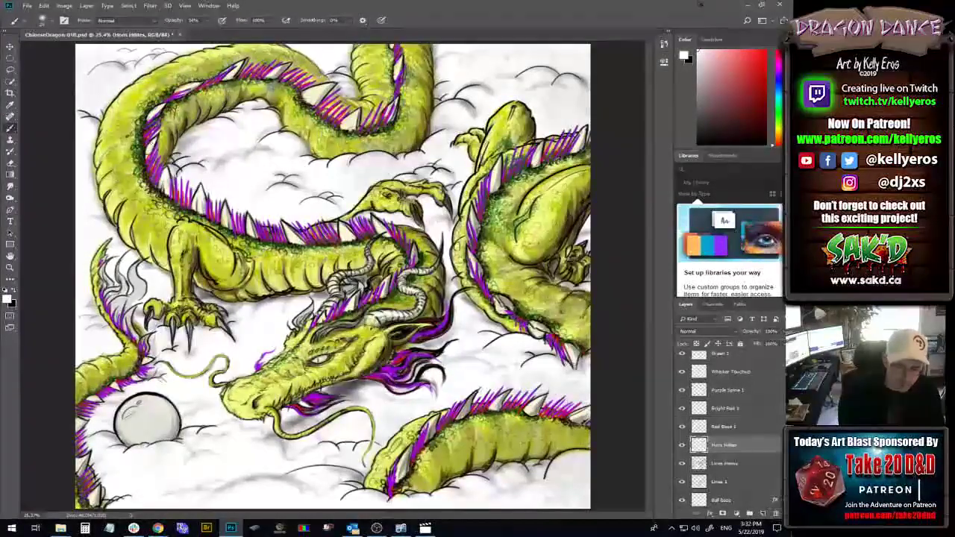
click(208, 21)
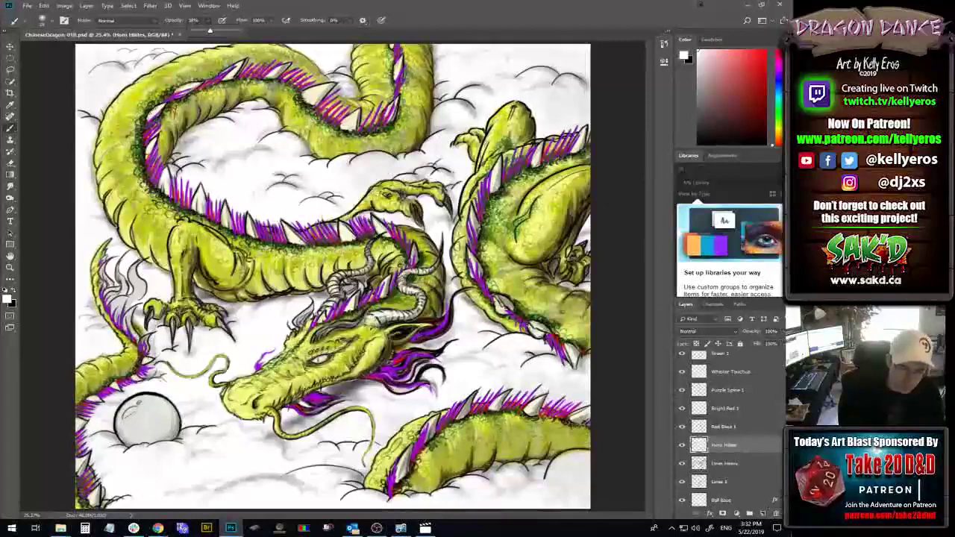
key(Return)
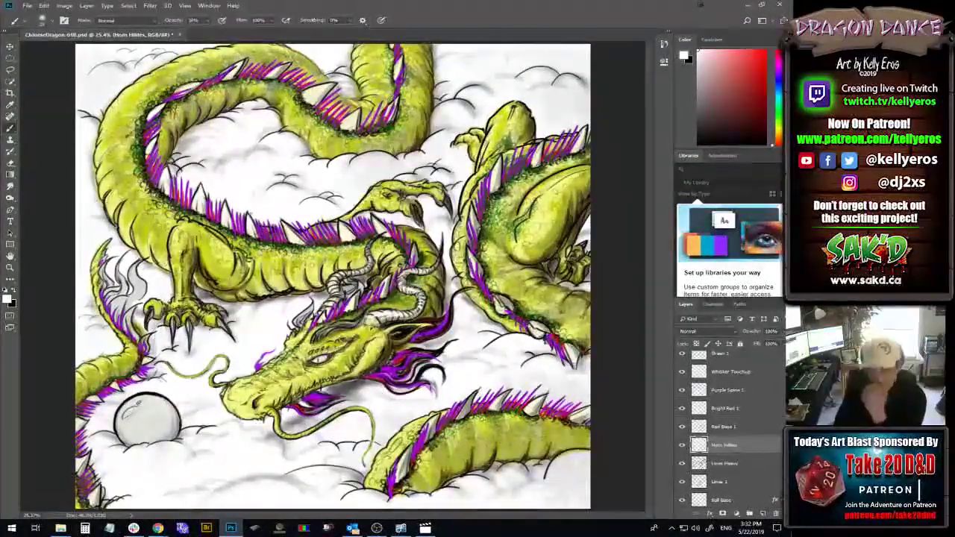
- Toggle the Lines Heavy layer's visibility and try reduced layer opacities such as 70% and 88%
click(746, 464)
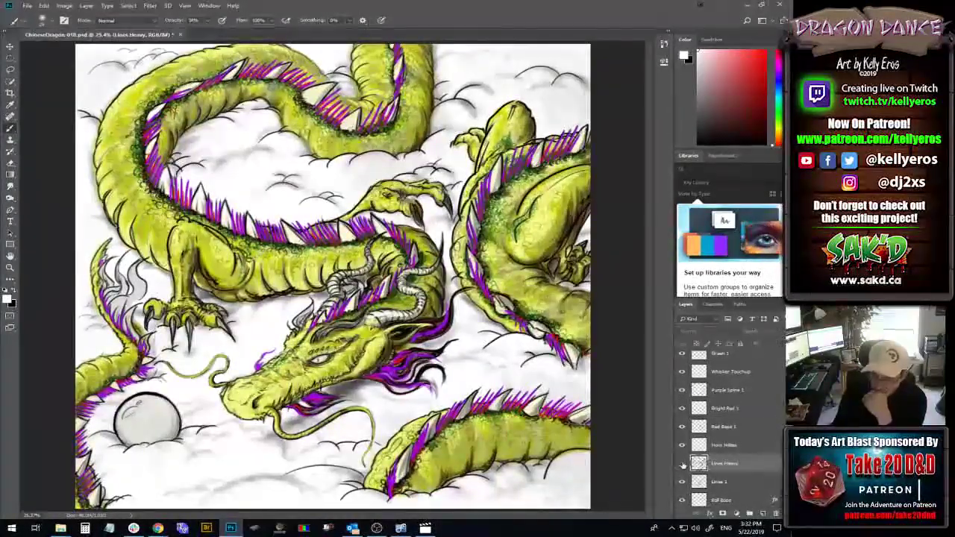
click(681, 464)
click(682, 463)
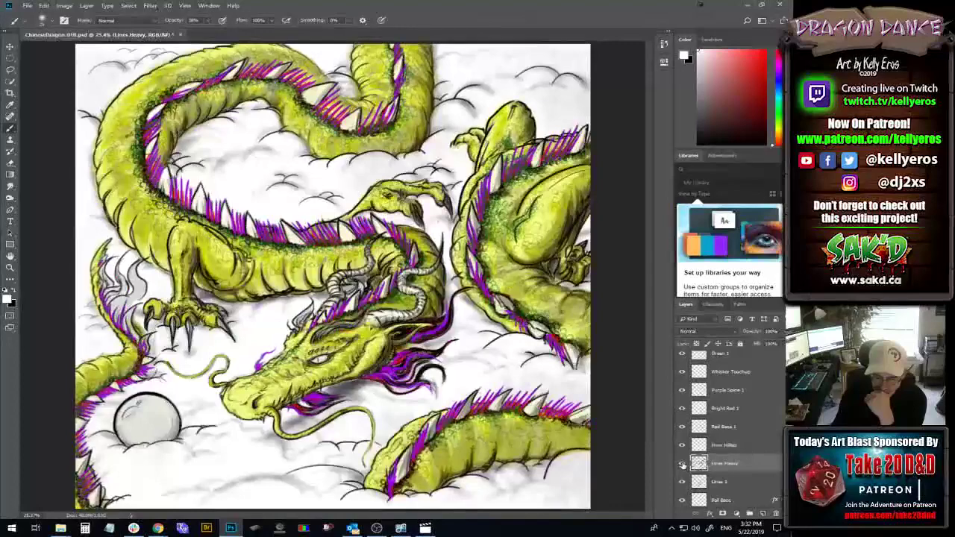
click(776, 331)
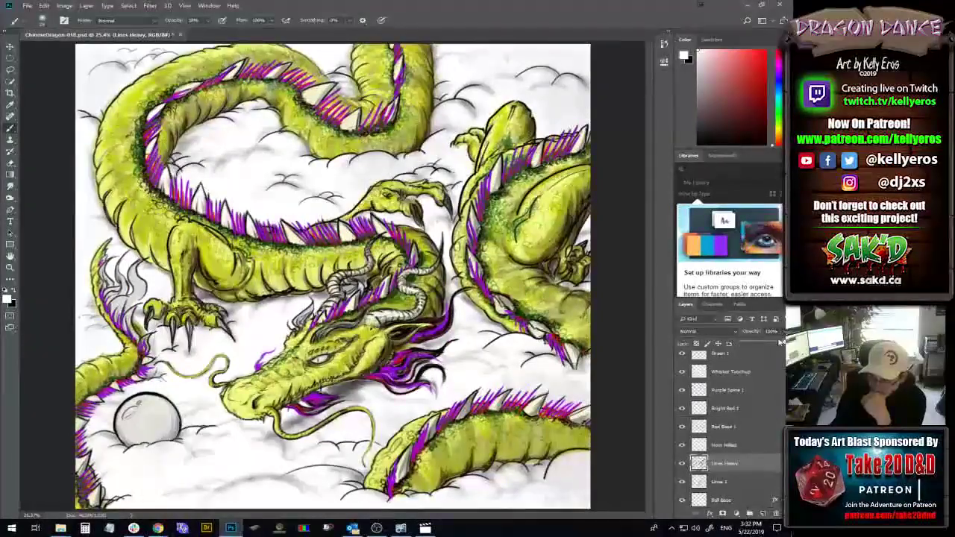
mouse_move(780, 344)
mouse_down()
mouse_move(759, 343)
mouse_move(767, 345)
mouse_up()
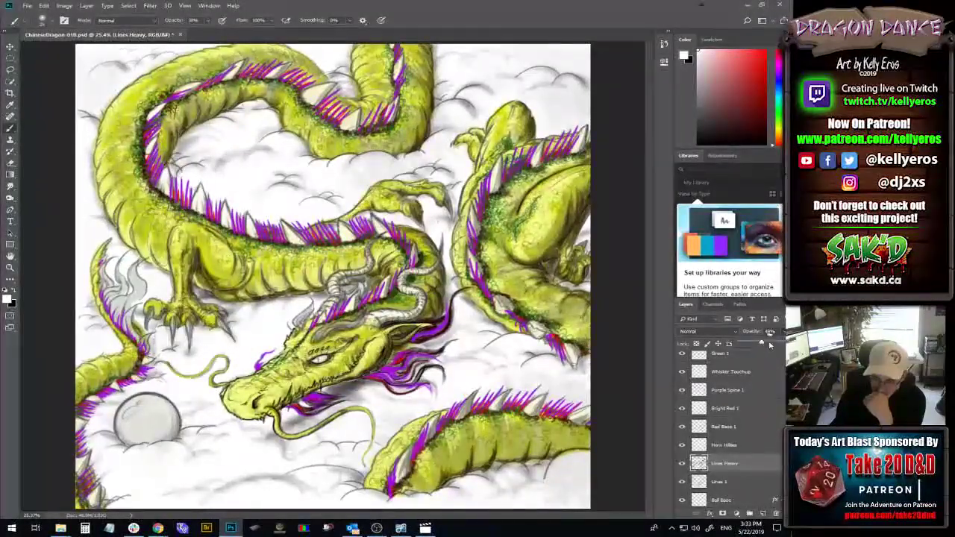
mouse_move(767, 344)
mouse_down()
mouse_move(779, 344)
mouse_move(765, 345)
mouse_move(772, 340)
mouse_up()
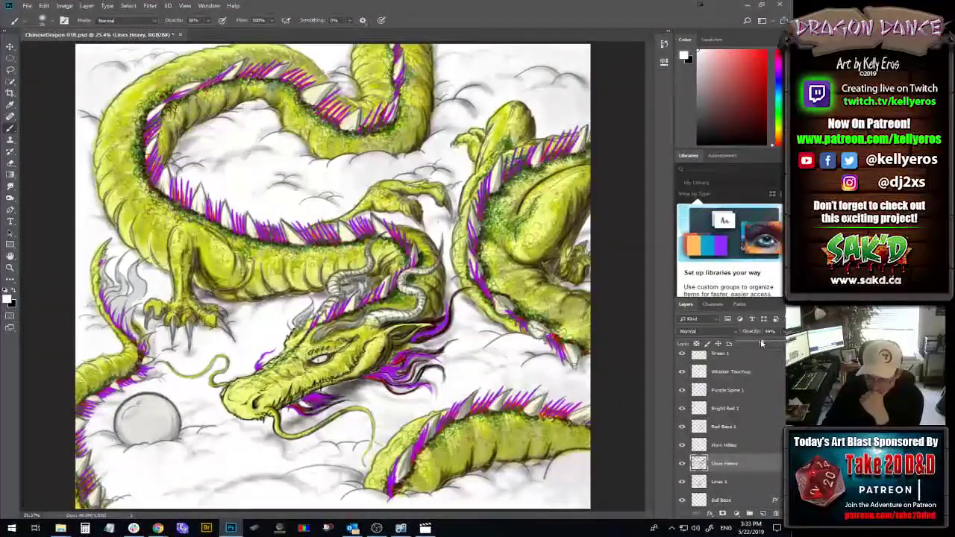
mouse_move(761, 341)
mouse_down()
mouse_move(784, 344)
mouse_move(772, 355)
mouse_up()
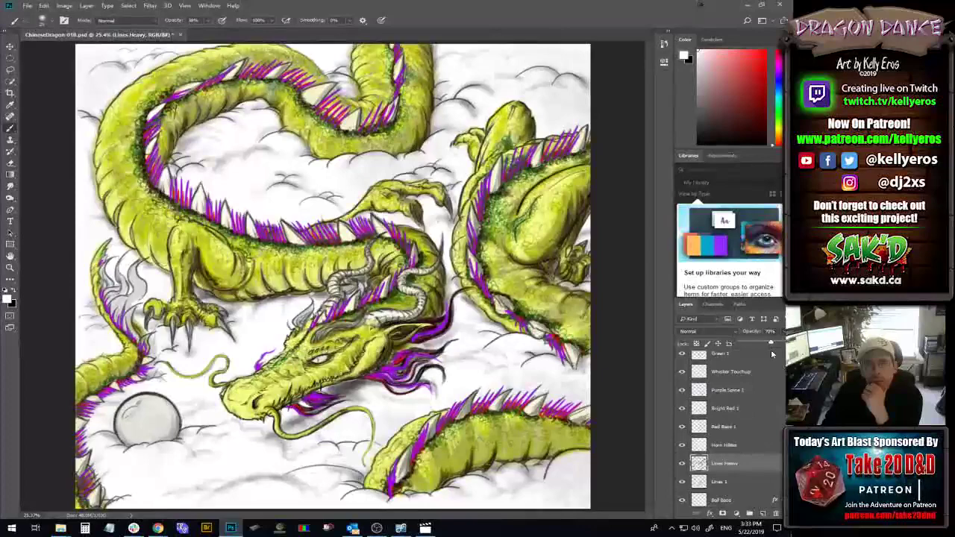
mouse_move(771, 349)
mouse_down()
mouse_move(785, 351)
mouse_move(761, 347)
mouse_move(781, 353)
mouse_up()
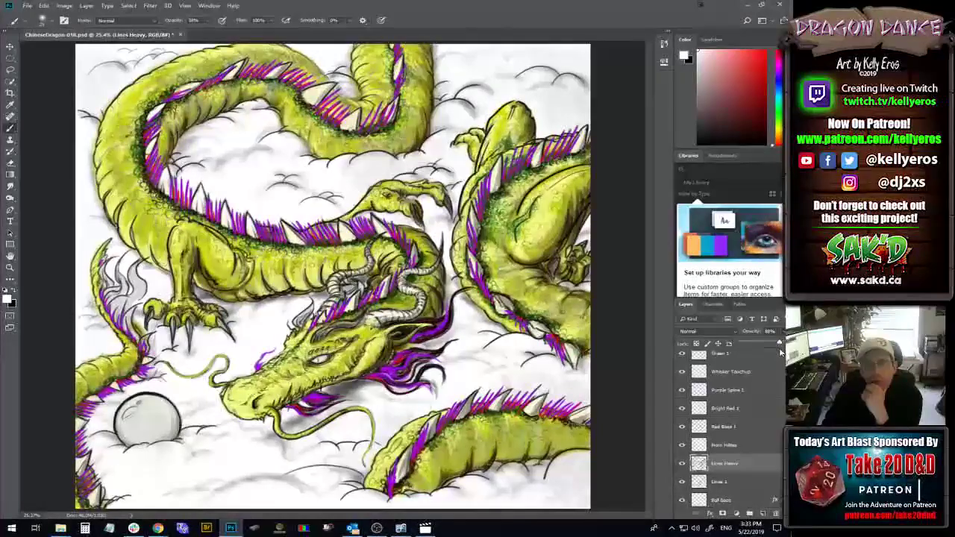
click(763, 391)
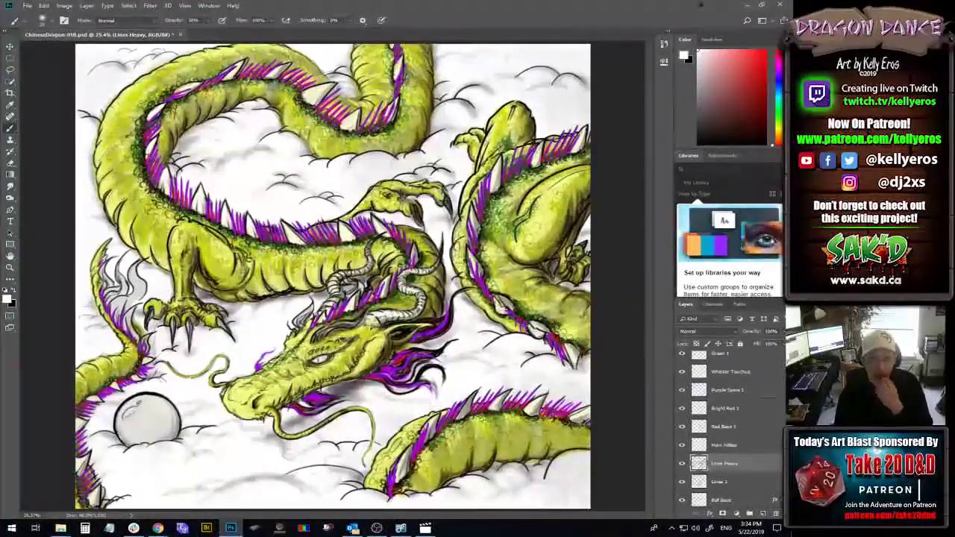
- Paint white highlights on the glass orb on the Horn Hilites layer, lowering the brush opacity to 22% for the softer glow
click(746, 445)
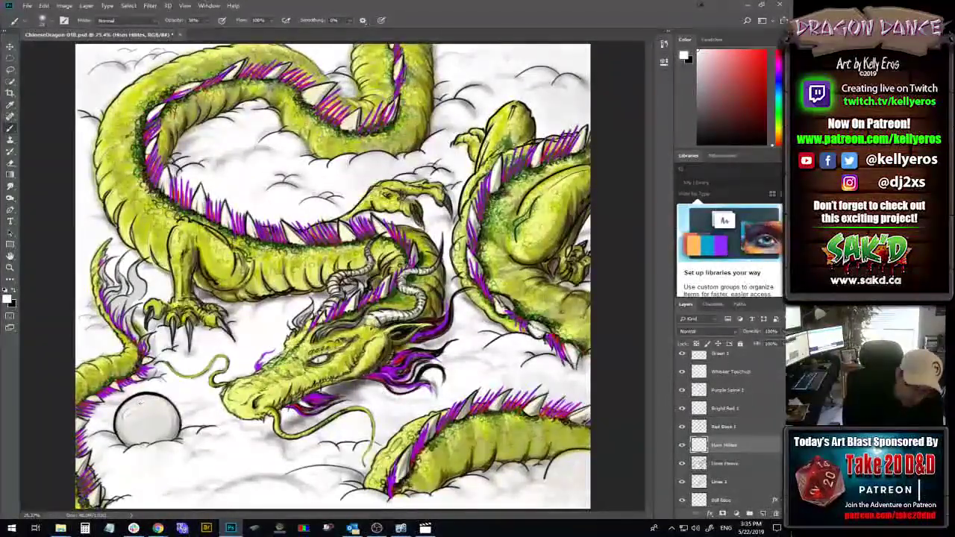
drag(141, 404, 158, 397)
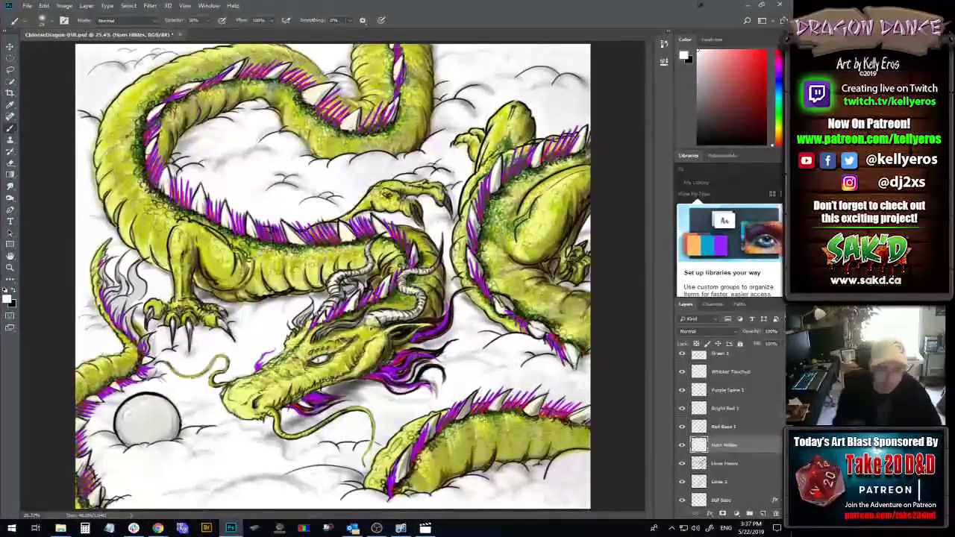
click(42, 20)
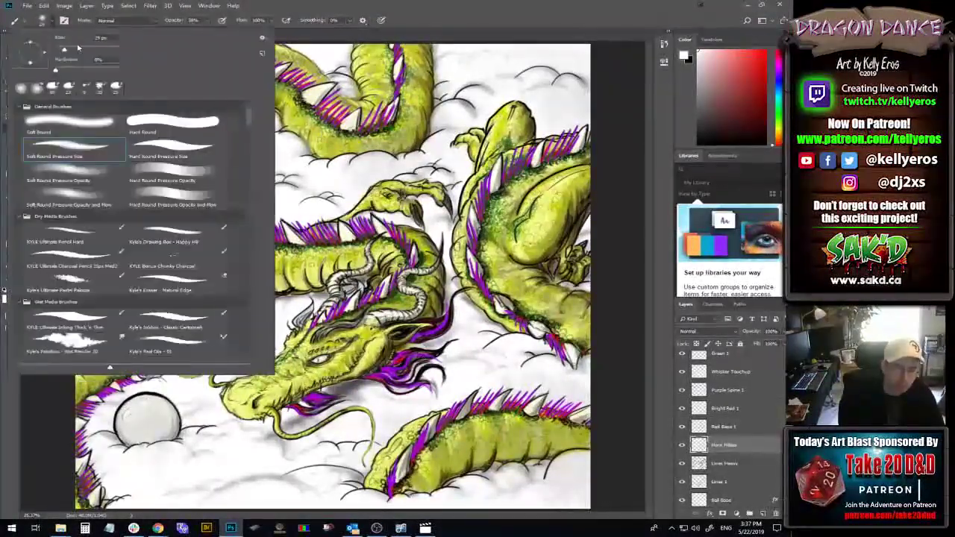
key(Escape)
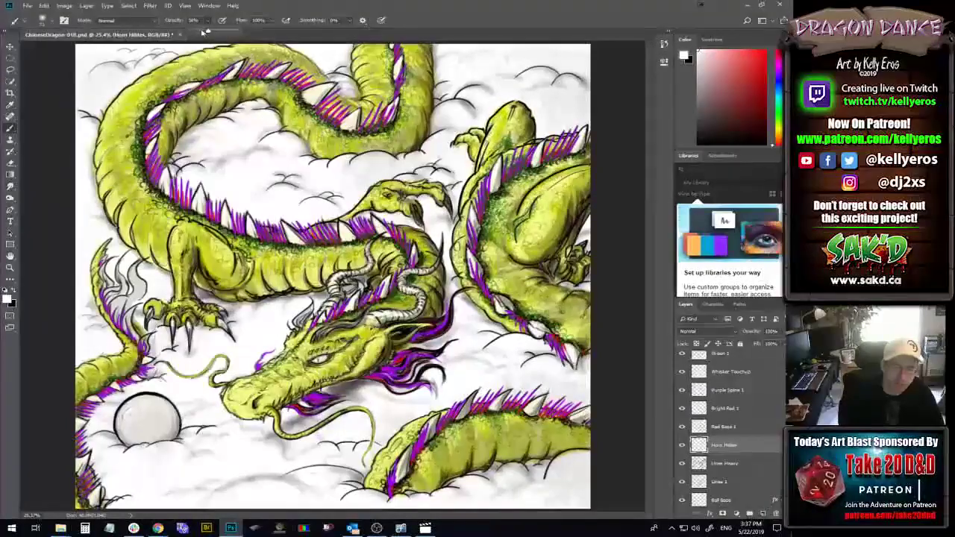
key(2)
key(2)
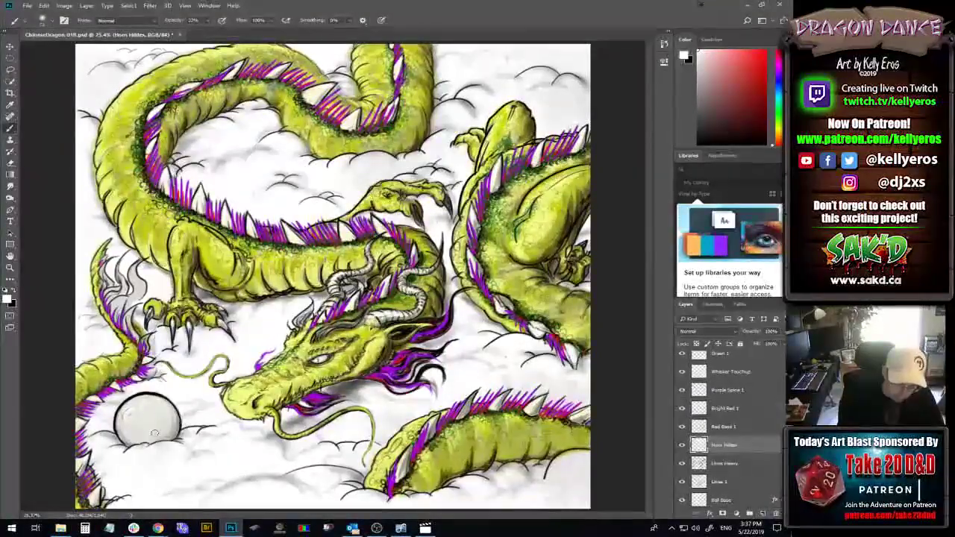
drag(145, 440, 121, 418)
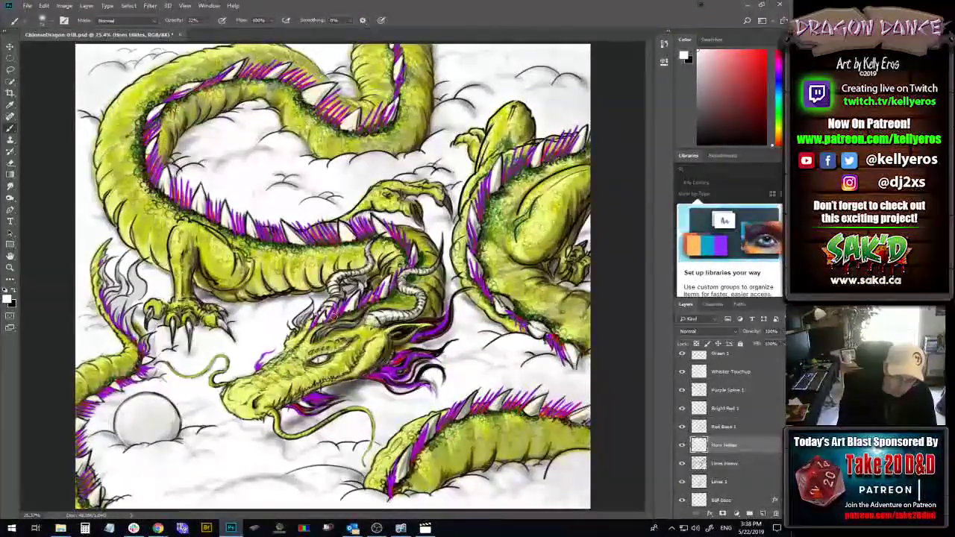
- Apply a Gaussian Blur with a radius of 4.0 pixels to the Horn Hilites layer and save the document
double_click(772, 447)
click(725, 332)
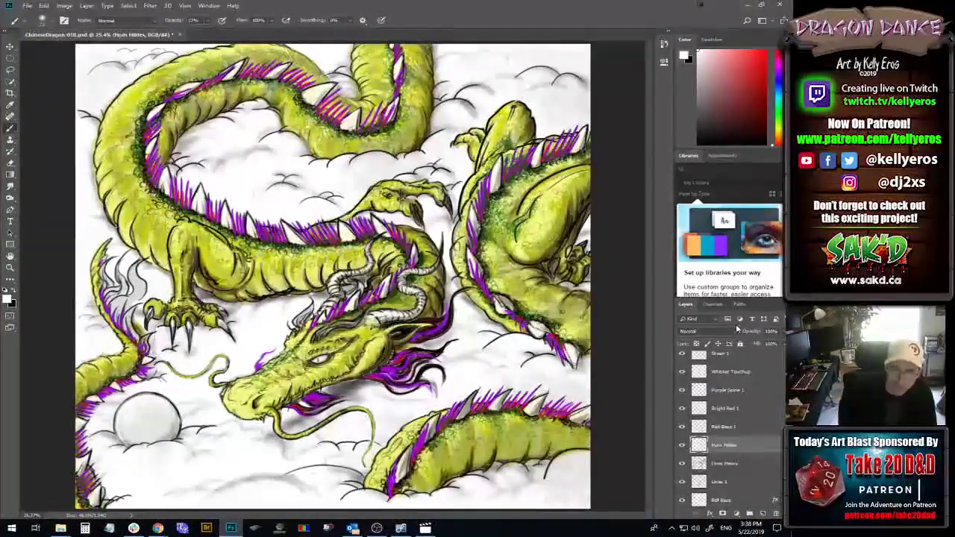
click(150, 5)
mouse_move(185, 109)
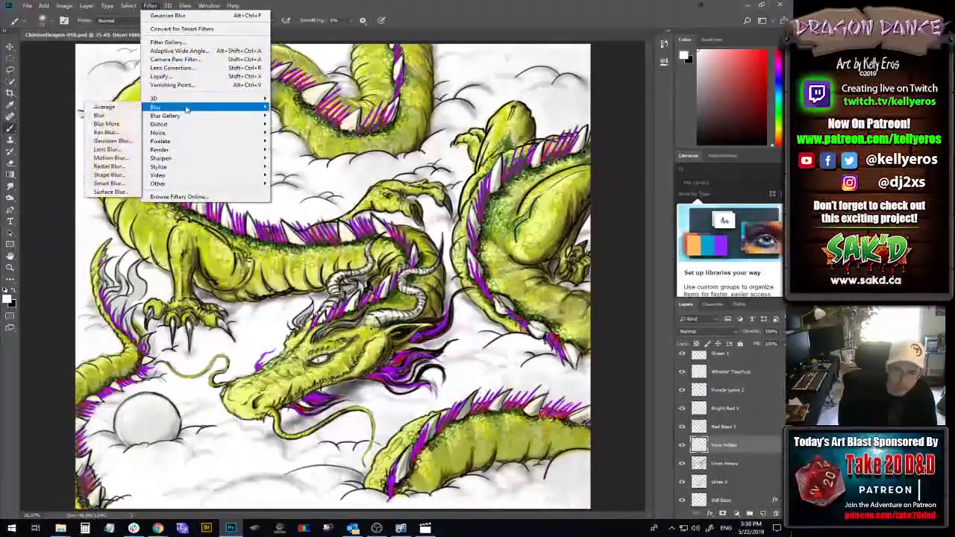
click(121, 141)
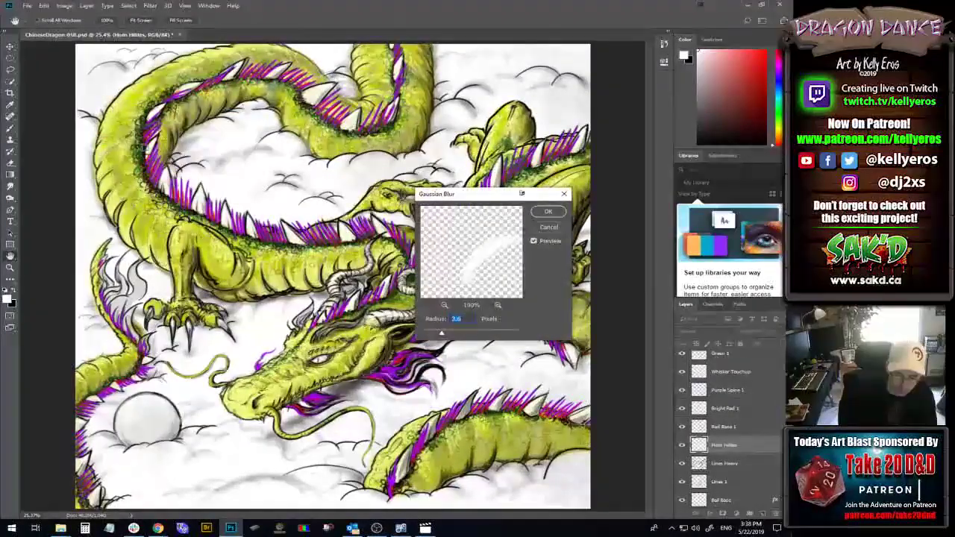
mouse_move(441, 333)
mouse_down()
mouse_move(466, 331)
mouse_move(452, 333)
mouse_up()
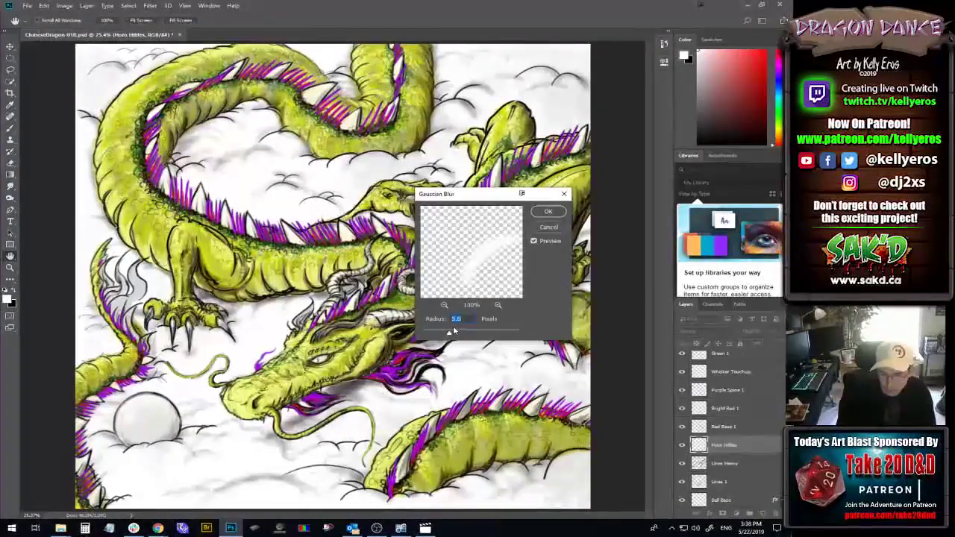
drag(453, 331, 445, 334)
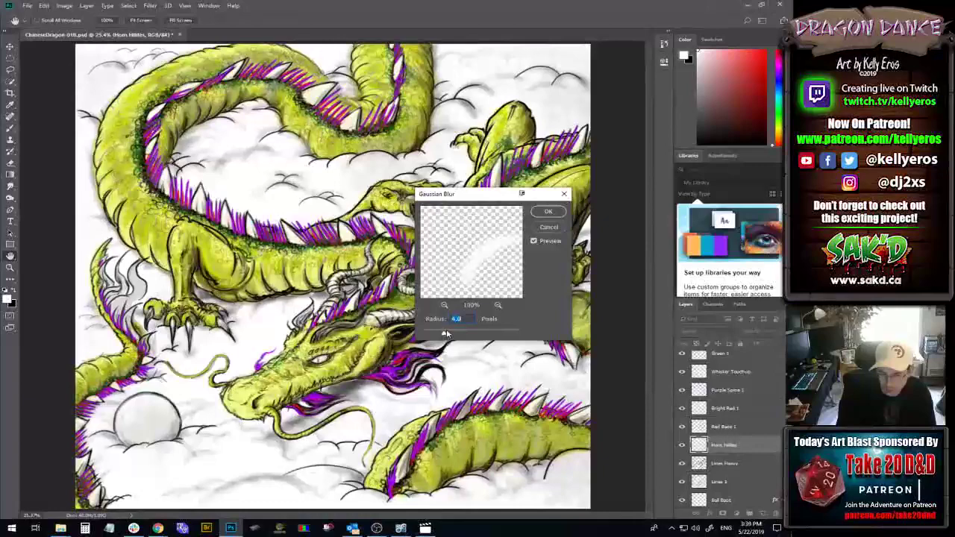
click(550, 213)
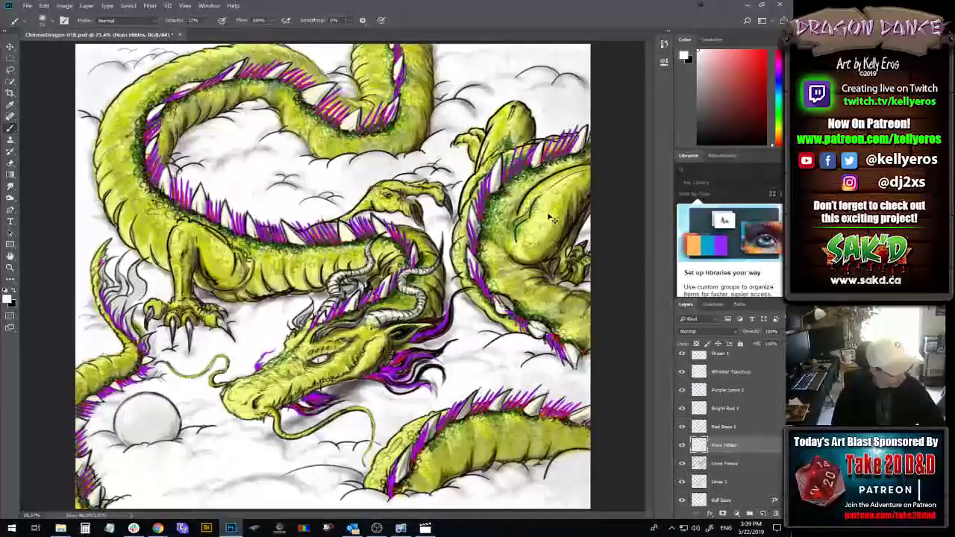
key(ctrl+s)
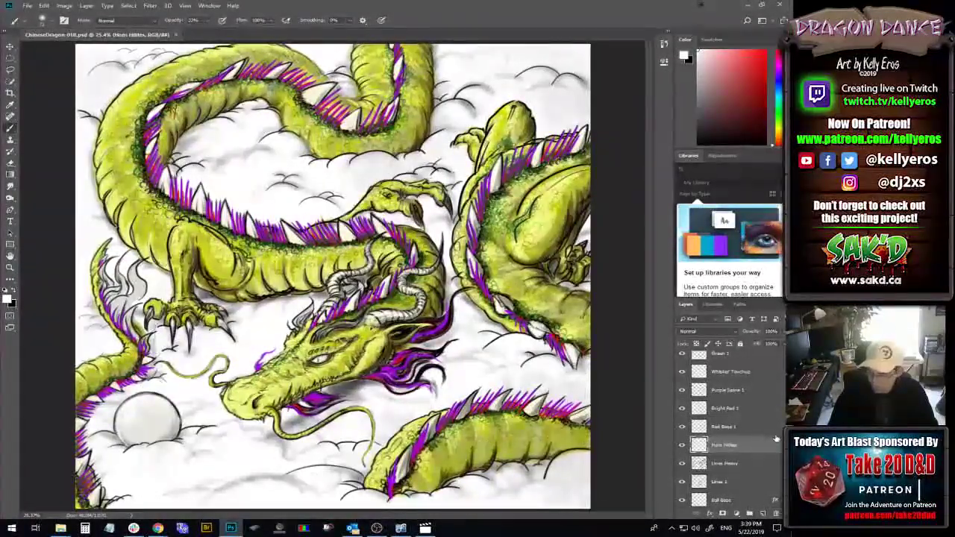
- Add a new layer directly above Lines Heavy and name it Line Touchup
click(764, 464)
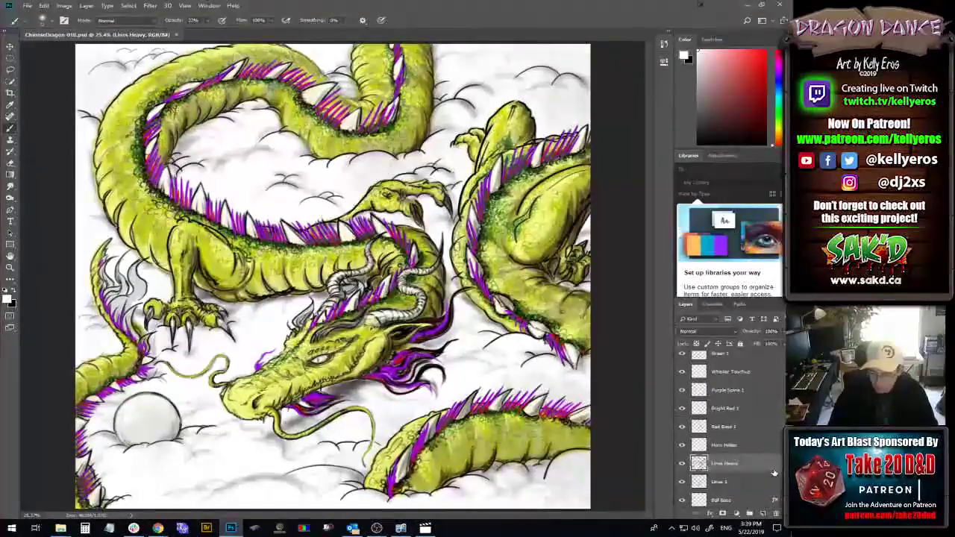
click(761, 513)
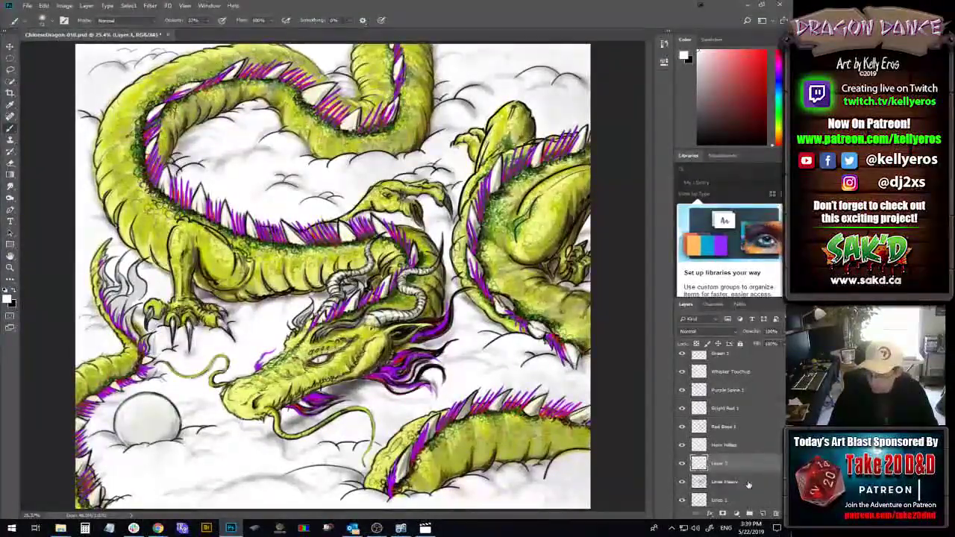
double_click(718, 463)
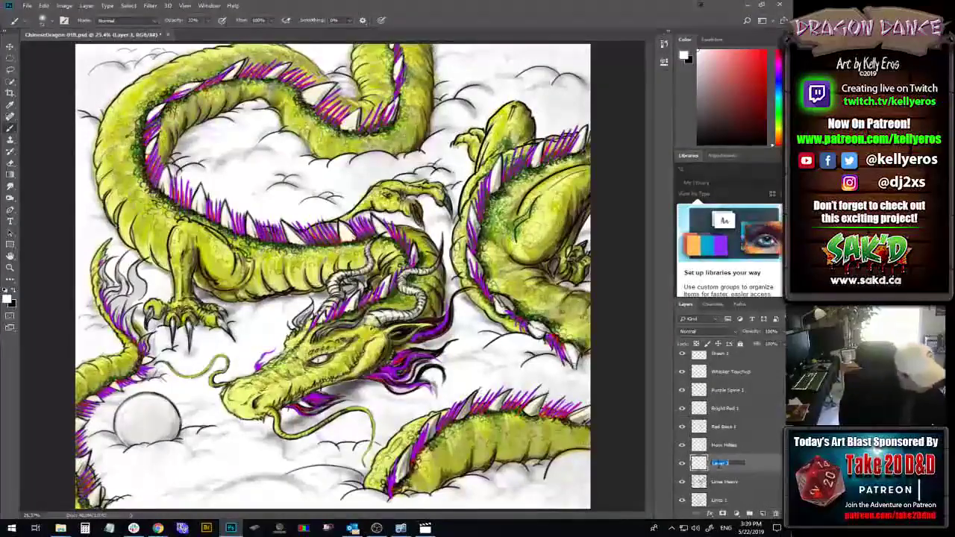
text(Line Fi)
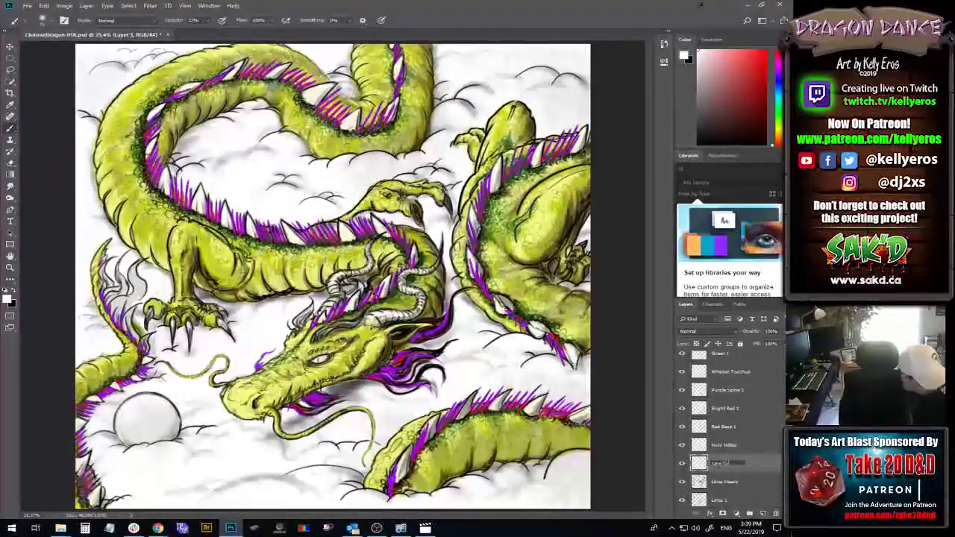
text(chup)
key(Return)
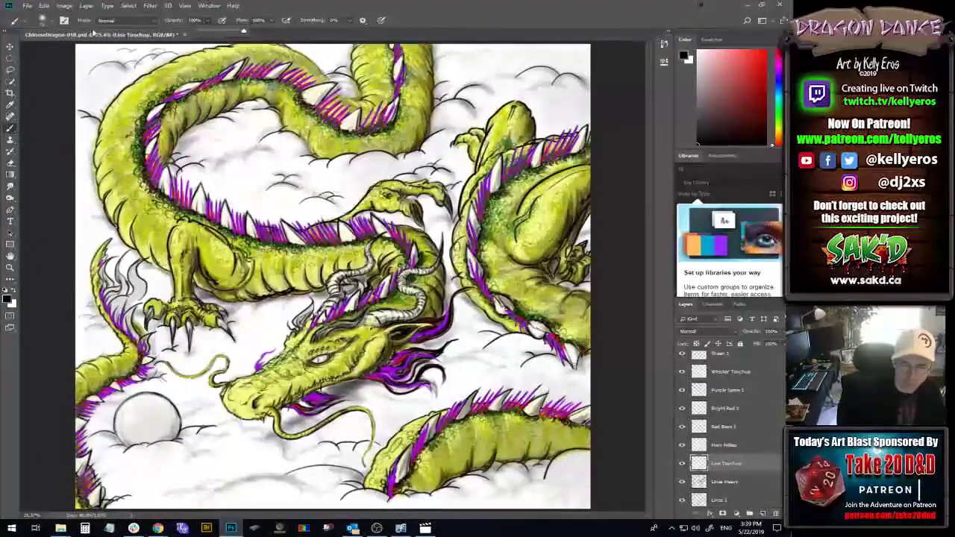
- Adjust the size of the Soft Round Pressure Size brush for black line touch-ups
click(42, 20)
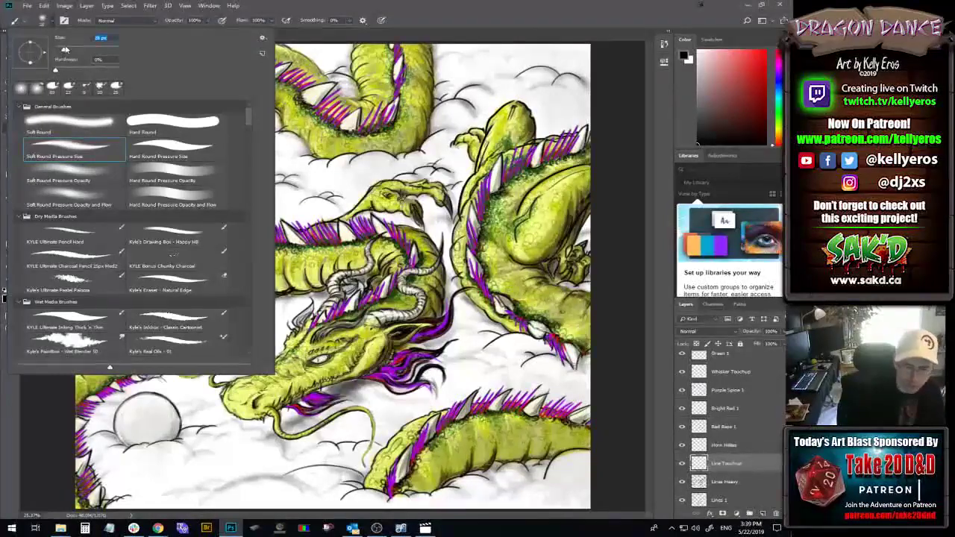
click(416, 17)
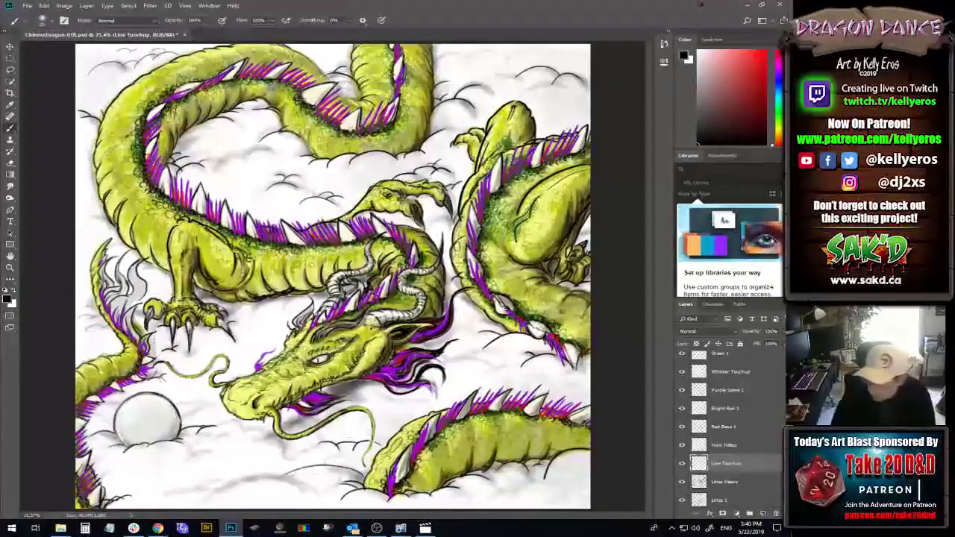
- Try the Line Touchup layer above Whisker Touchup, and return it to just above Lines Heavy
drag(755, 367, 743, 358)
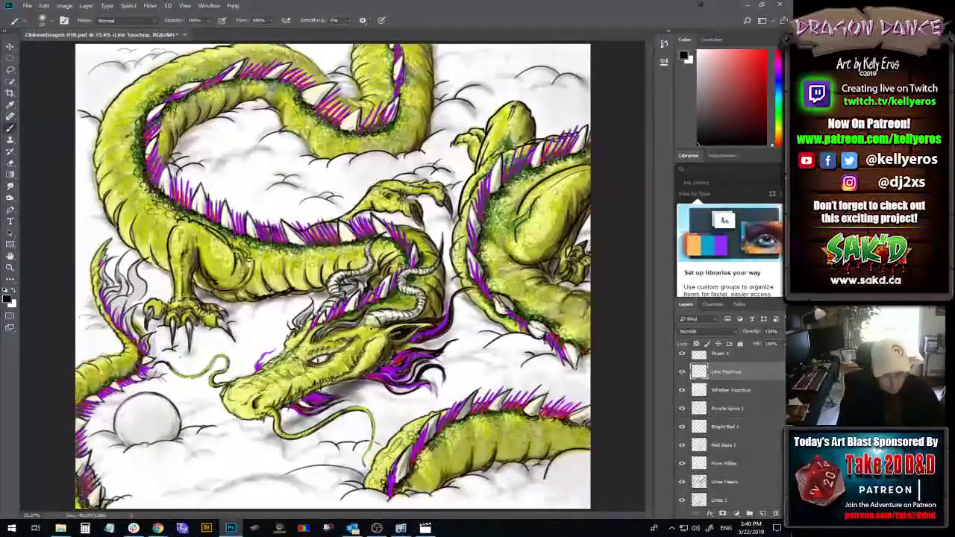
key(ctrl+bracketleft)
key(ctrl+bracketleft)
key(ctrl+bracketleft)
key(ctrl+bracketleft)
key(ctrl+bracketleft)
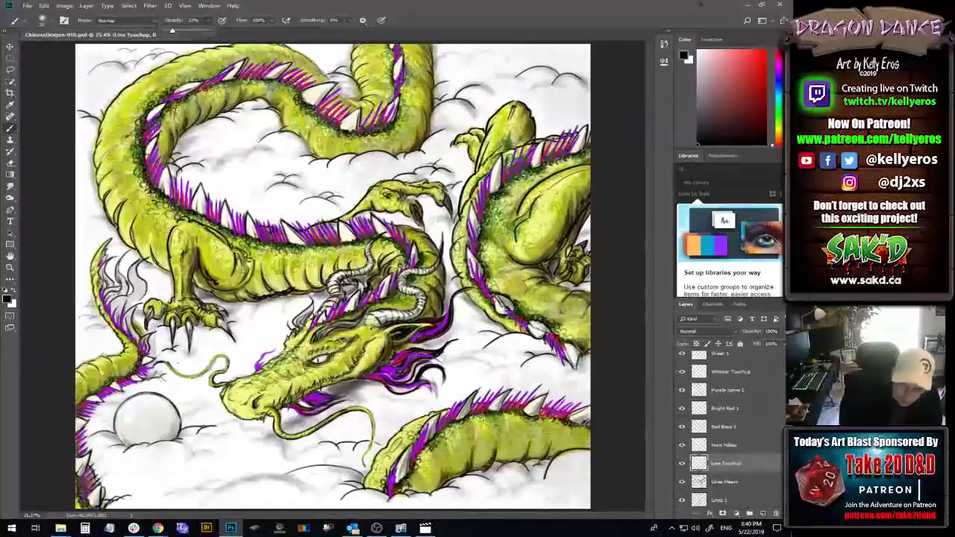
- Set the black brush's opacity to 22% and move the Line Touchup layer above Whisker Touchup
key(2)
key(2)
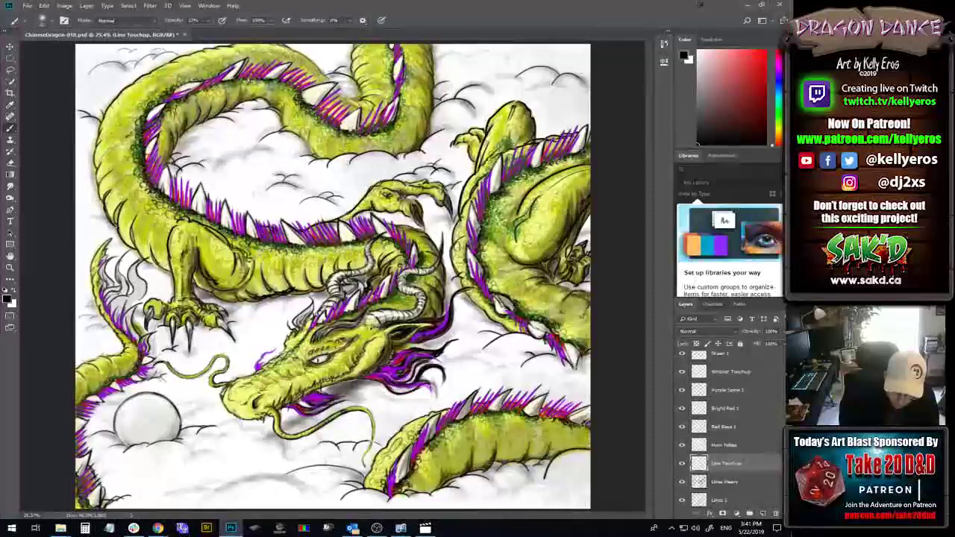
drag(745, 466, 748, 360)
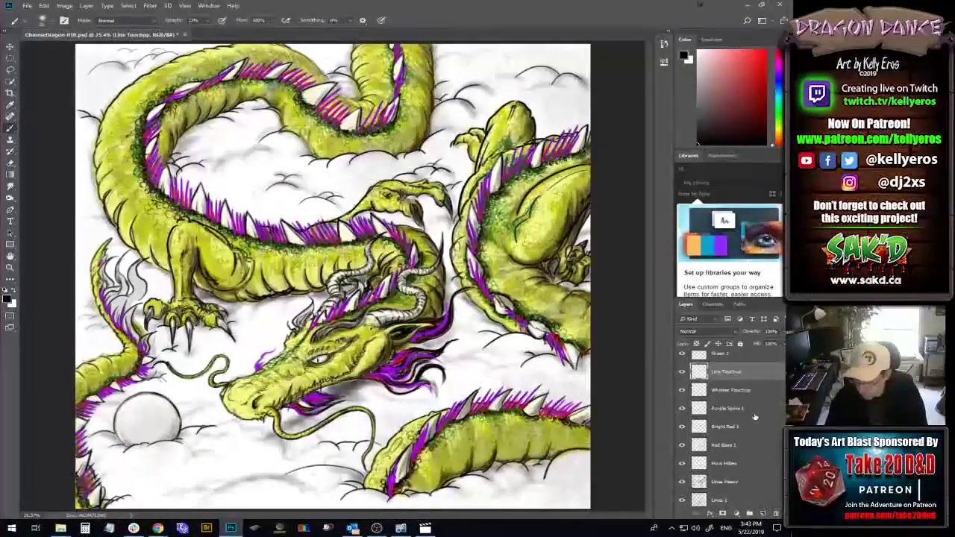
- Add a new layer directly above Horn Hilites and name it Teeth Base
click(756, 464)
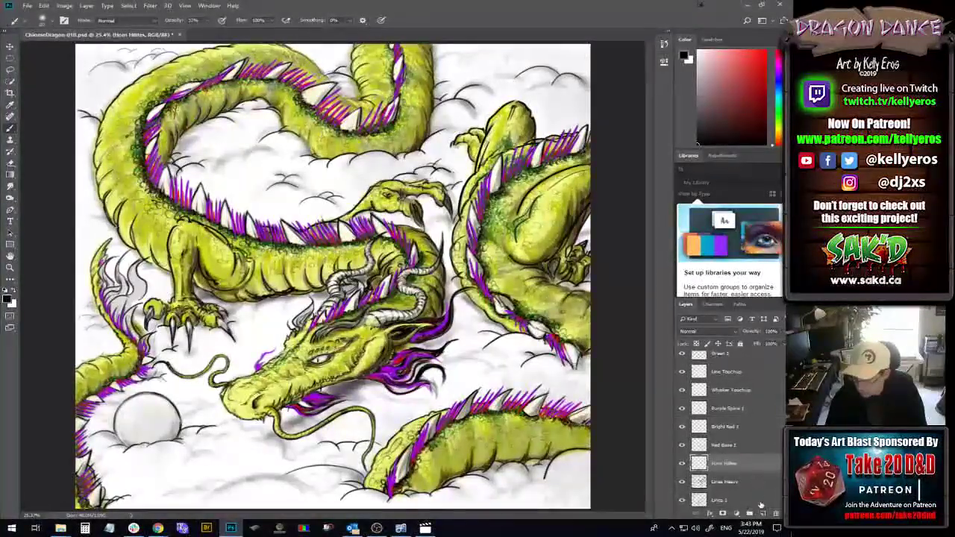
click(762, 513)
double_click(720, 463)
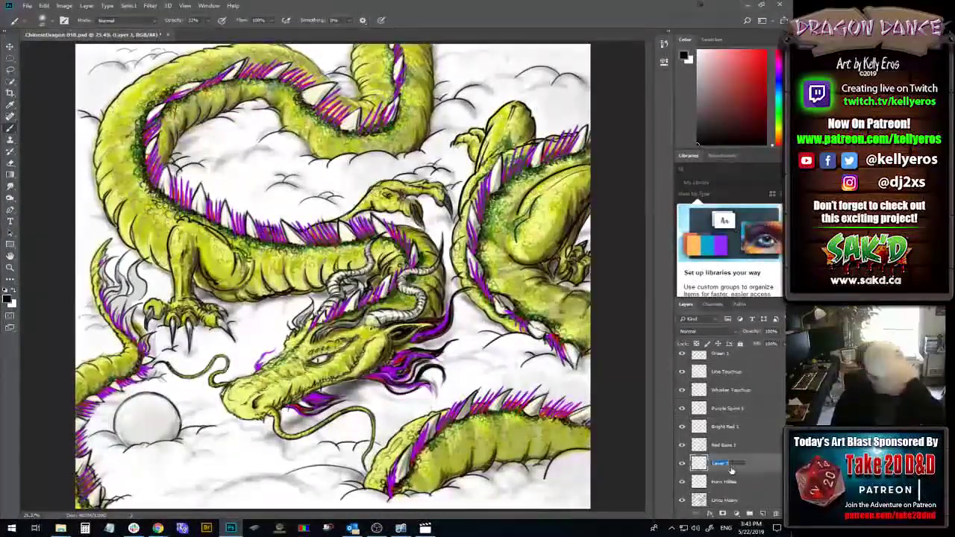
text(E)
text(eeth)
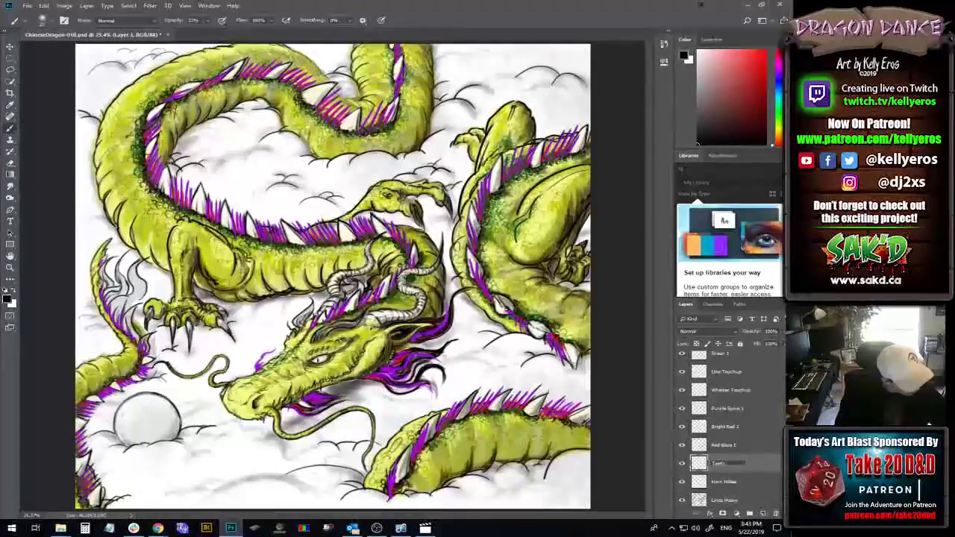
text( 1)
text(se)
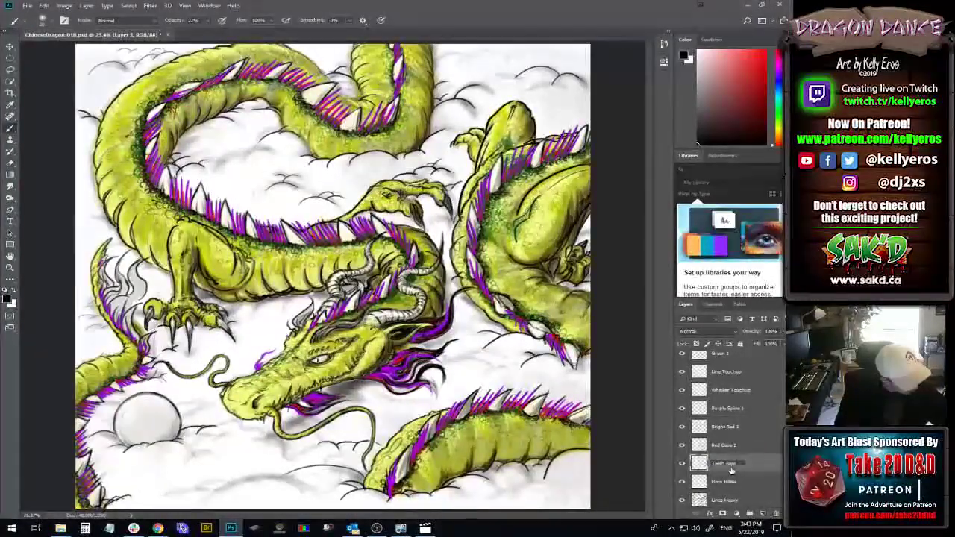
key(Return)
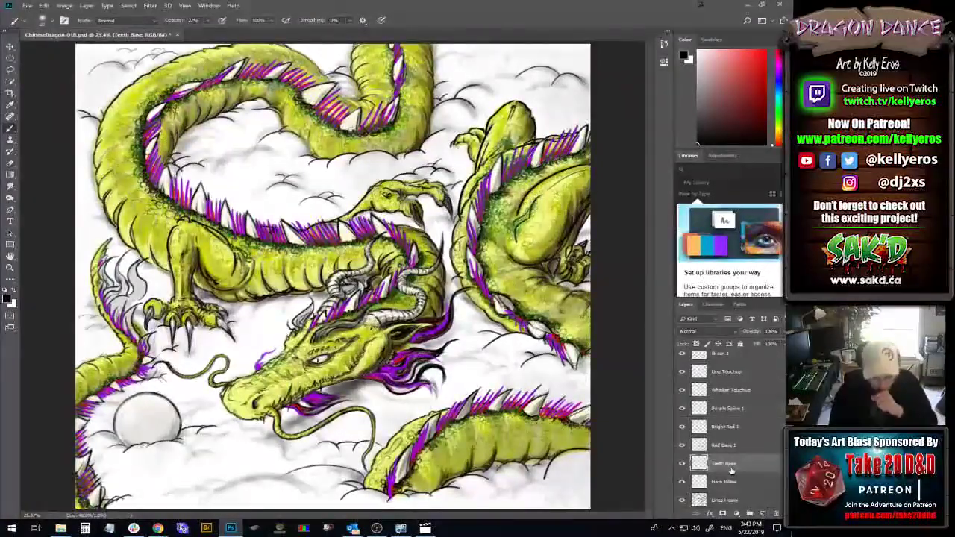
- Prepare a small soft brush in a sampled off-white at 100% opacity and move the Teeth Base layer above Line Touchup
key(i)
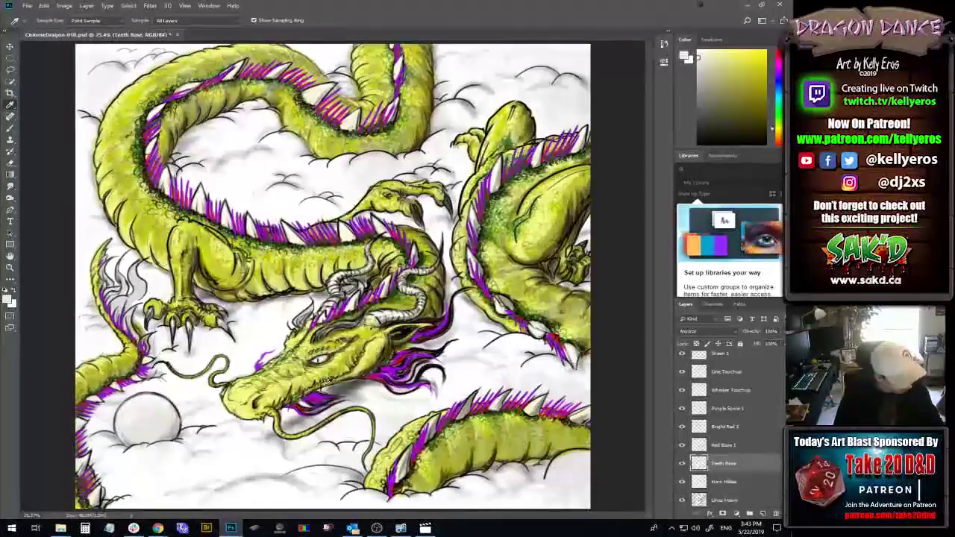
key(b)
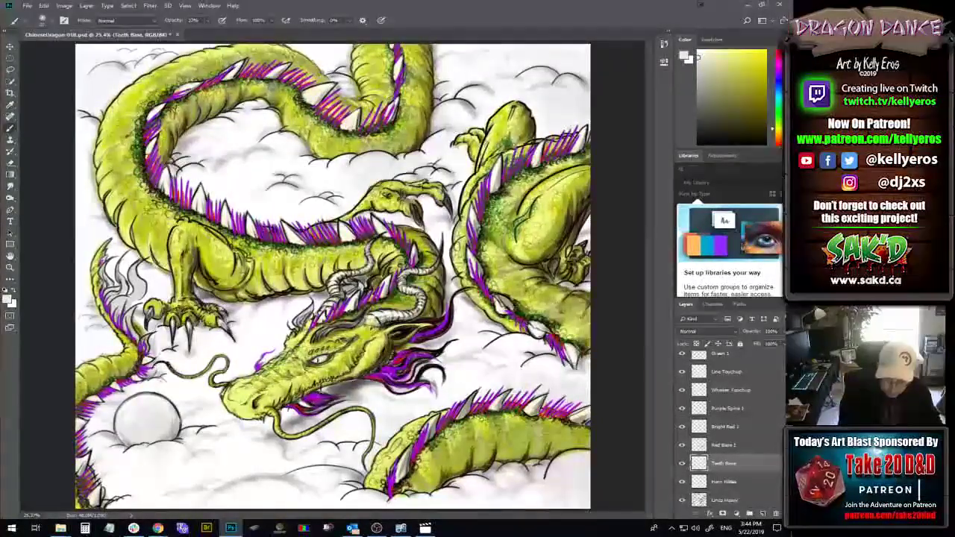
click(47, 20)
click(61, 50)
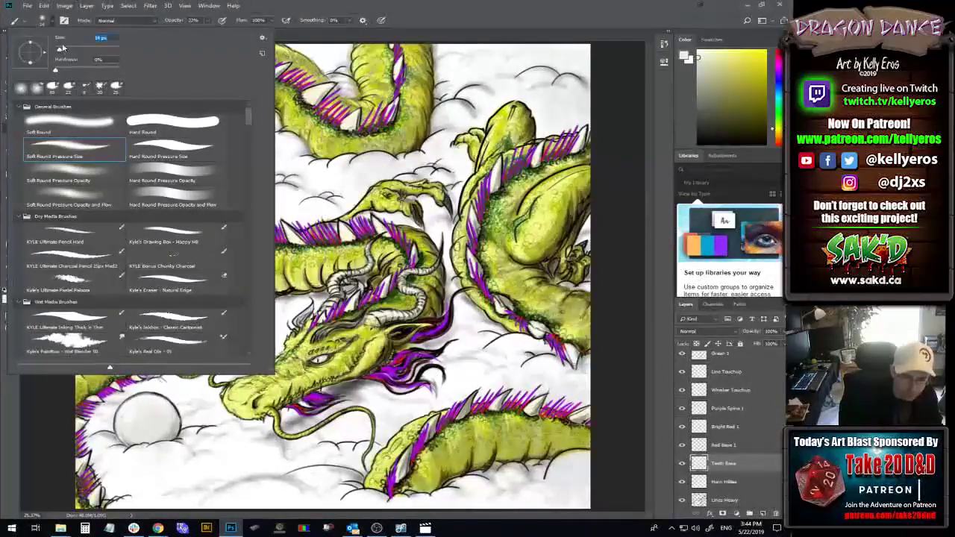
key(Return)
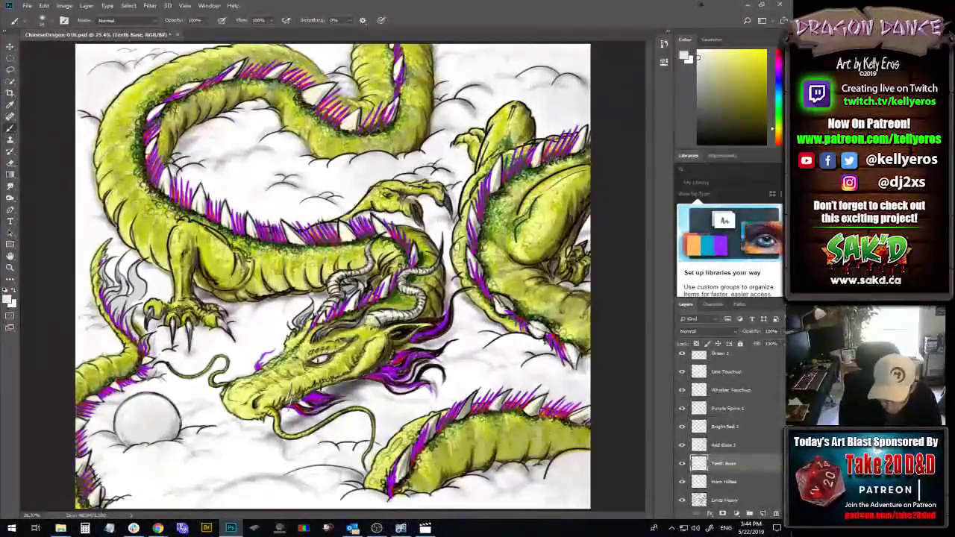
drag(736, 463, 743, 360)
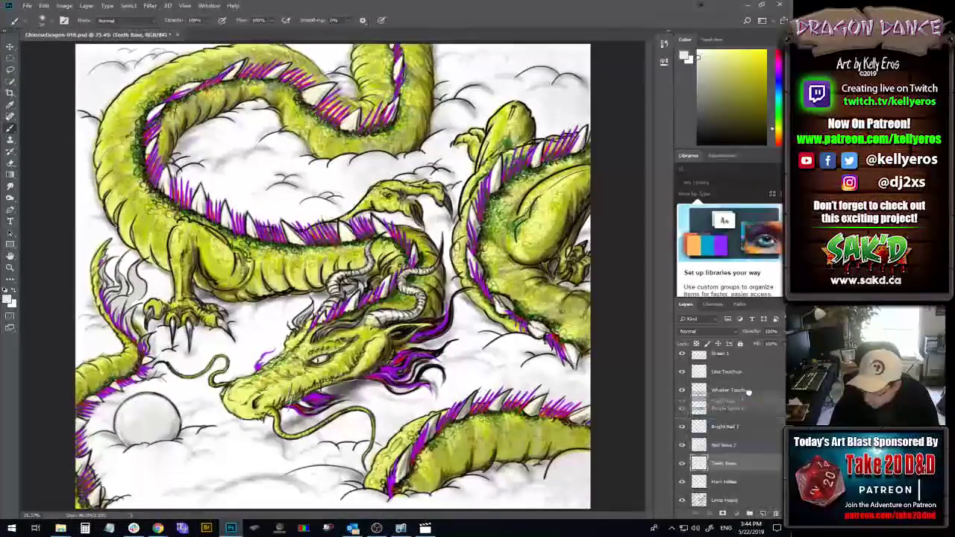
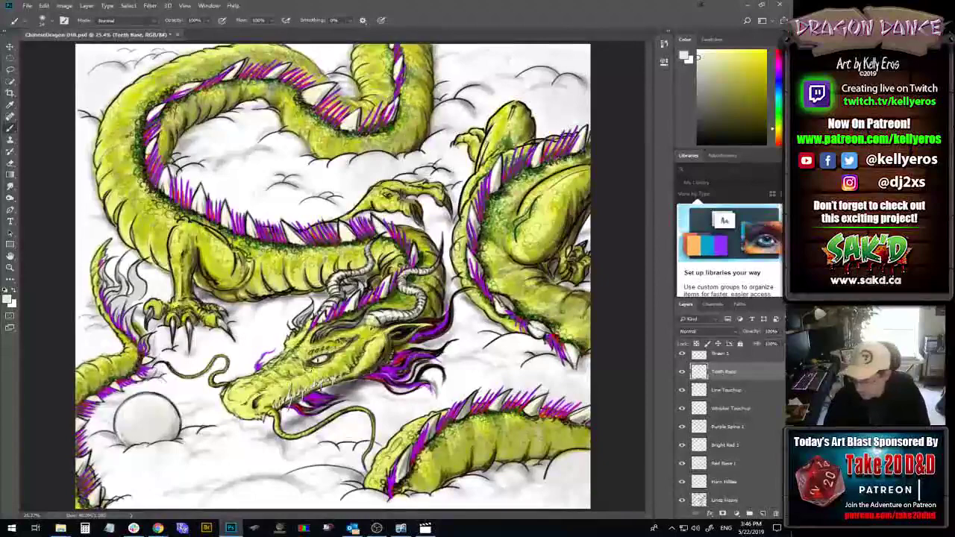
- Add a new layer directly above Teeth Base and name it Teeth Detail 1
click(762, 513)
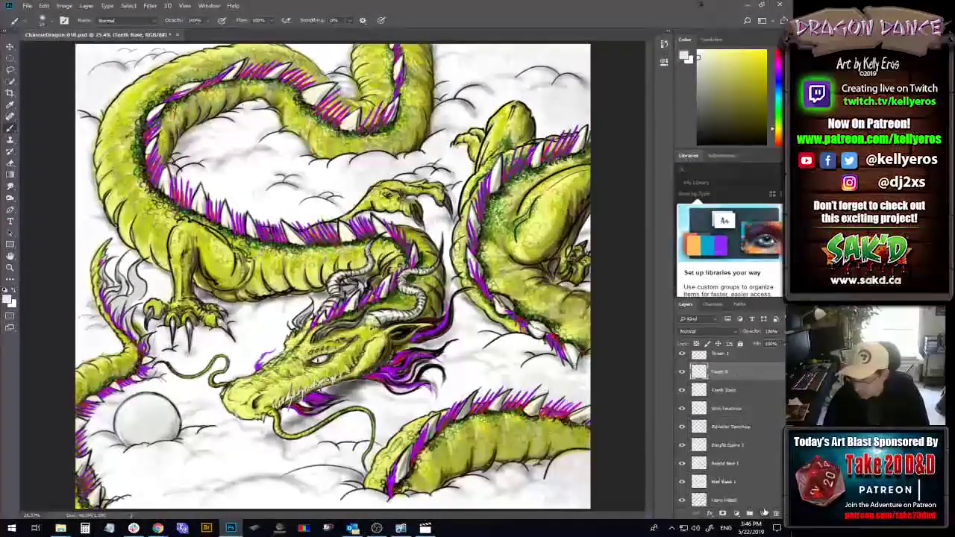
double_click(719, 372)
text(To)
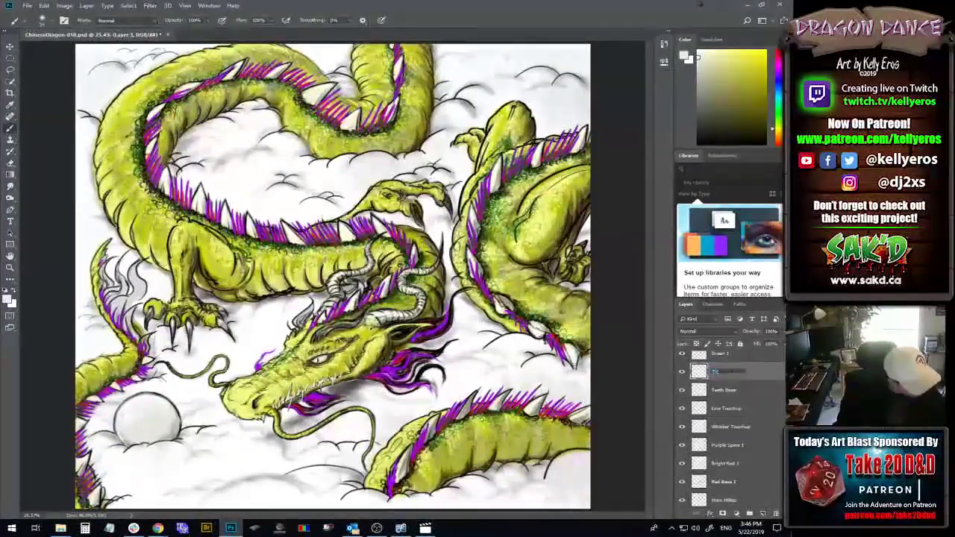
text(ot)
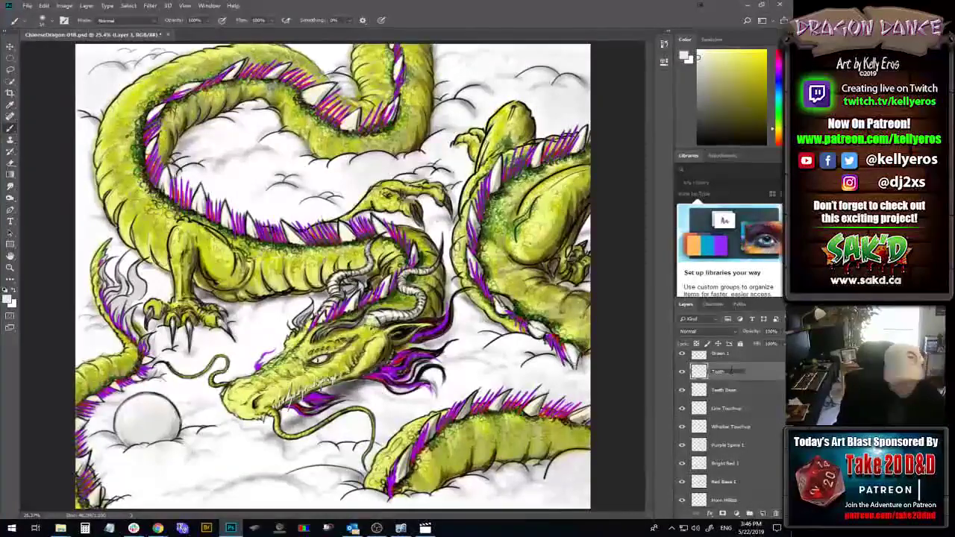
text(h Detail)
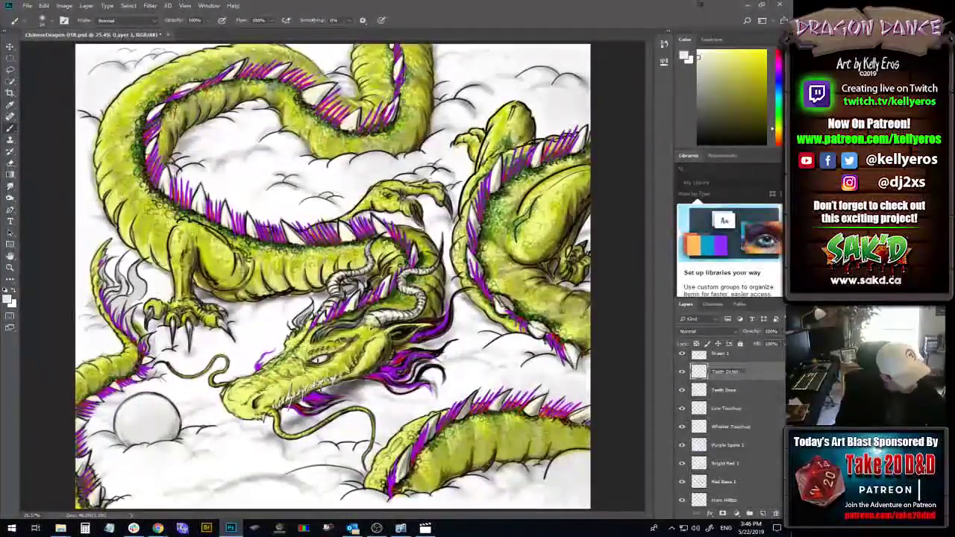
text( 1)
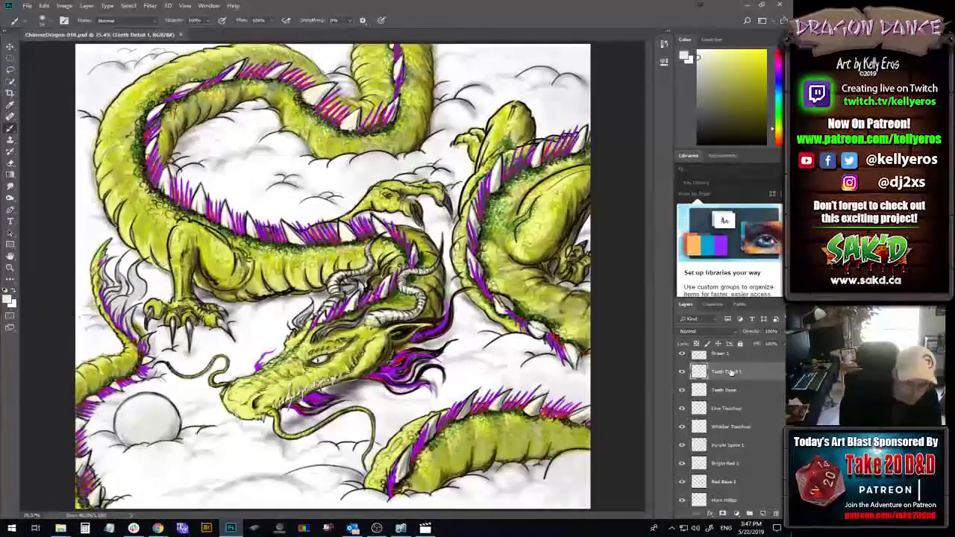
- Prepare a dark grey brush at reduced opacity for shading on the Teeth Detail 1 layer
click(8, 299)
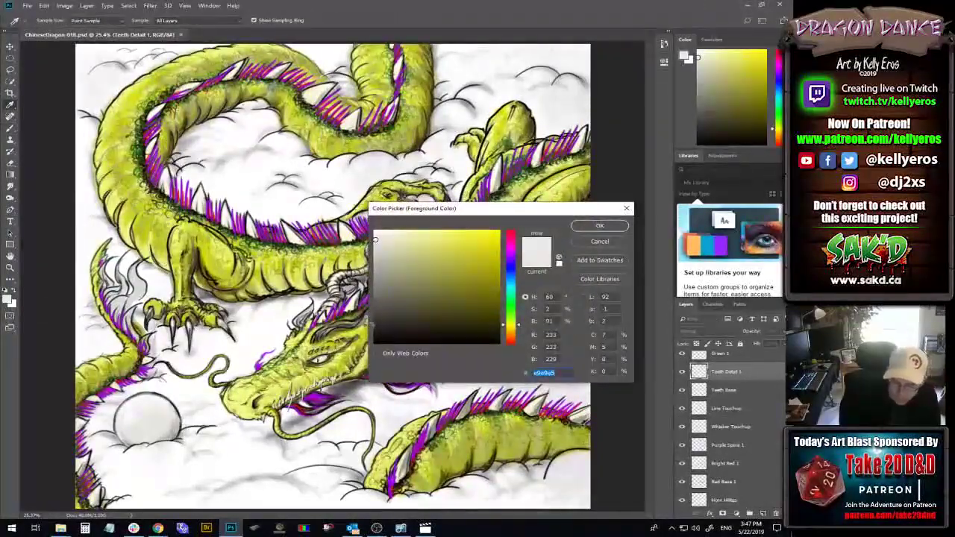
click(597, 227)
drag(208, 25, 176, 29)
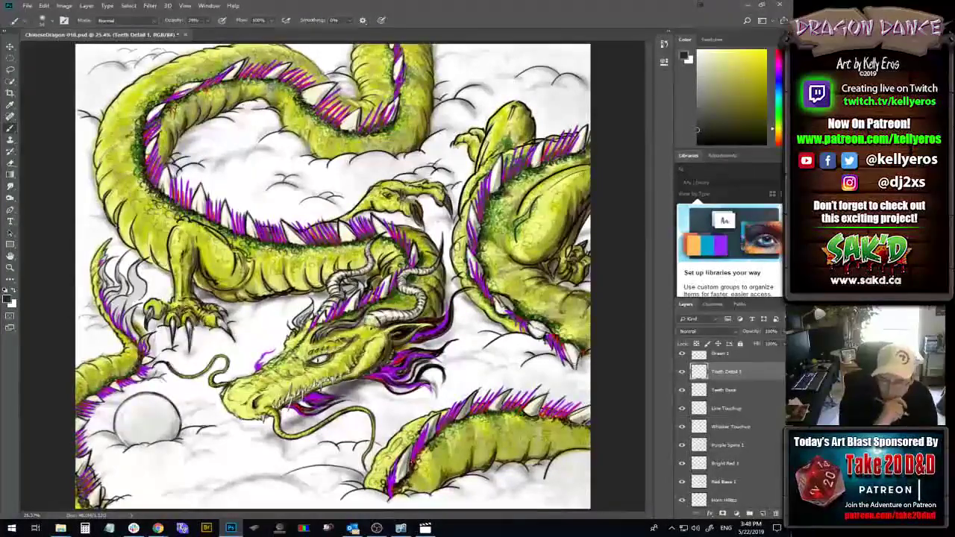
- Add a new layer directly above Teeth Detail 1 and name it Bright Green
click(762, 513)
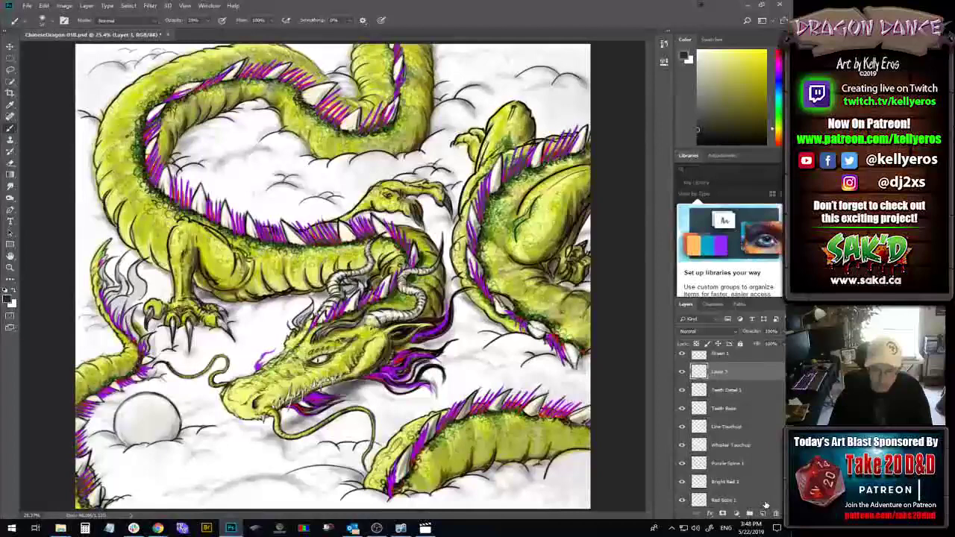
double_click(719, 371)
text(S)
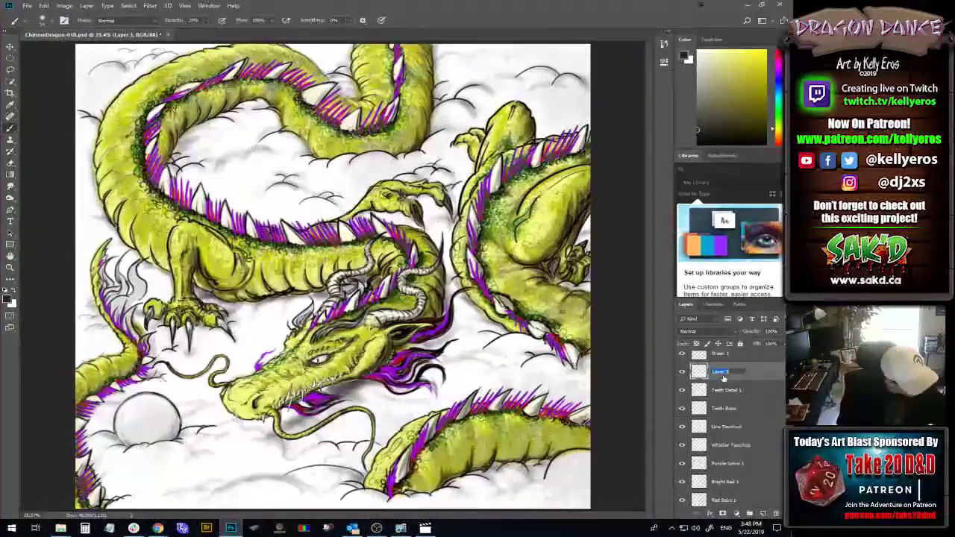
text(right Grn)
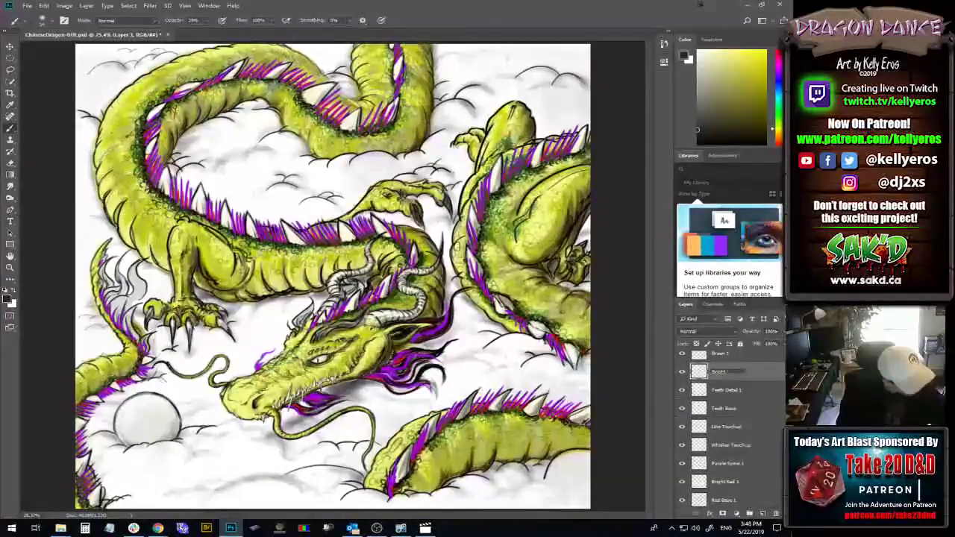
key(BackSpace)
key(BackSpace)
text(reen)
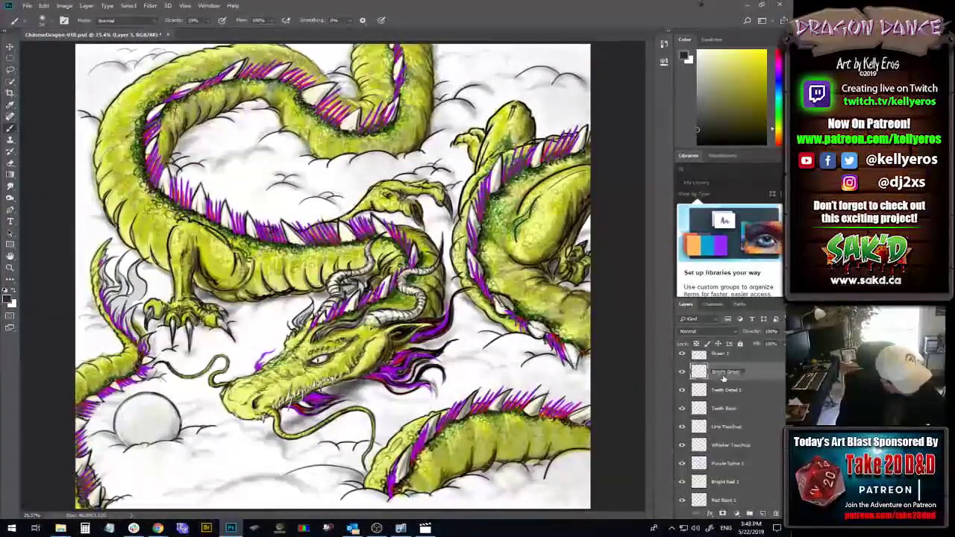
key(Return)
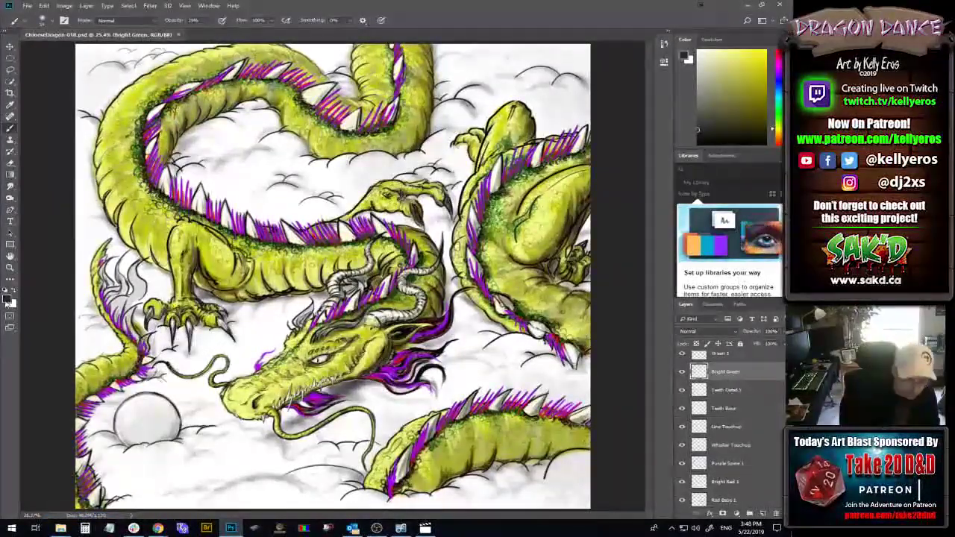
- Set the foreground colour to bright green #33ec02 and the brush opacity to 72%
click(685, 56)
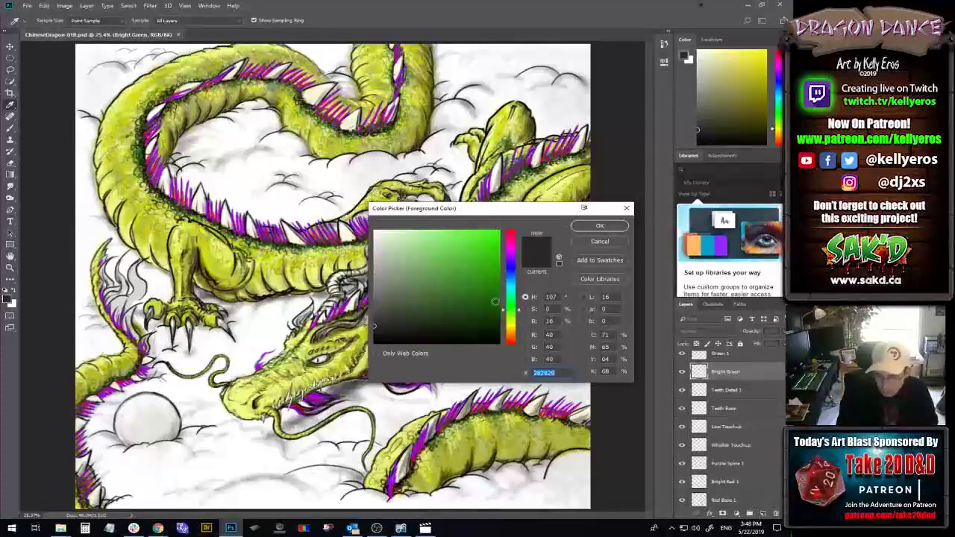
drag(491, 301, 511, 264)
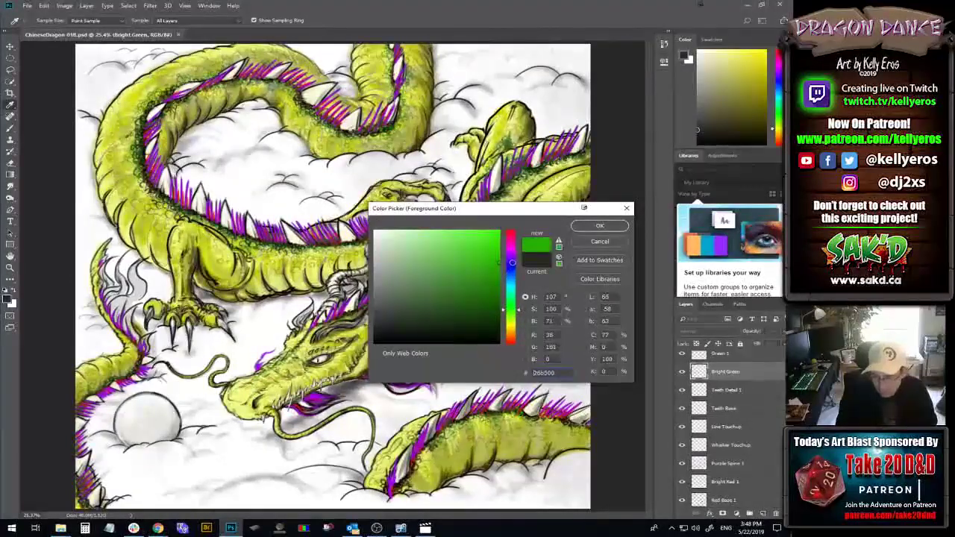
click(591, 223)
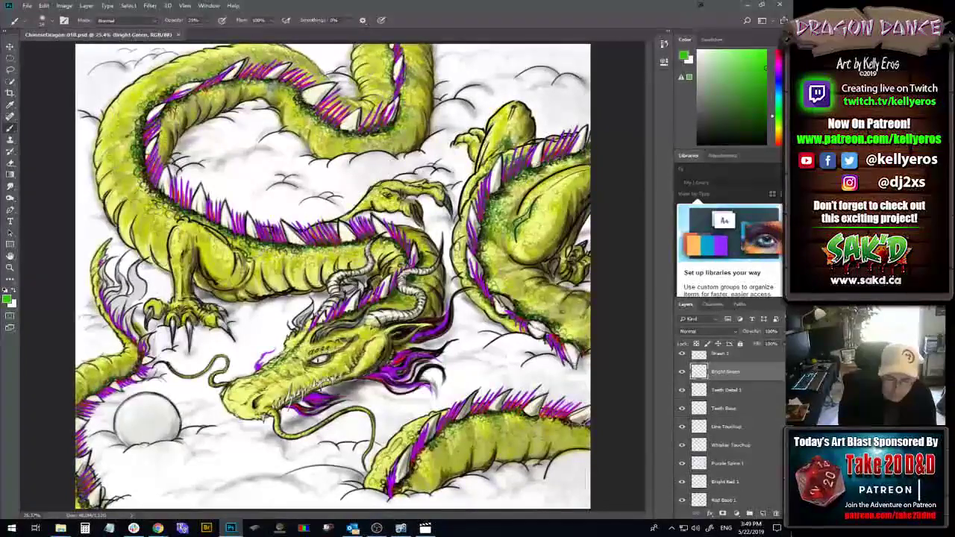
click(8, 298)
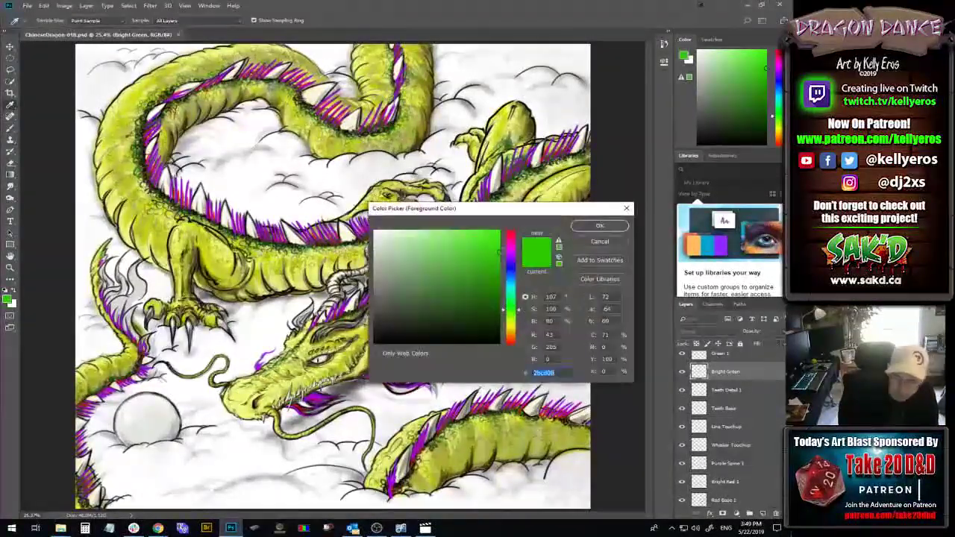
click(499, 234)
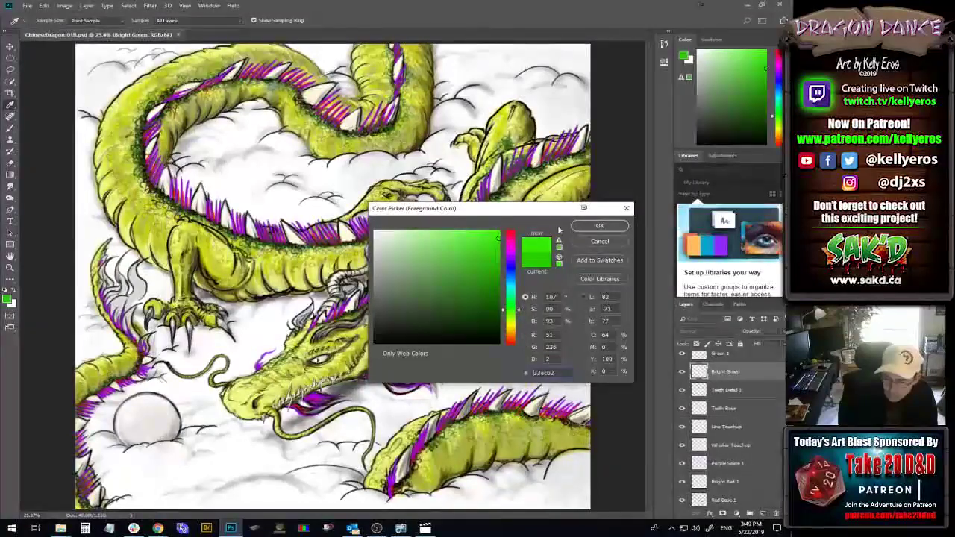
click(600, 226)
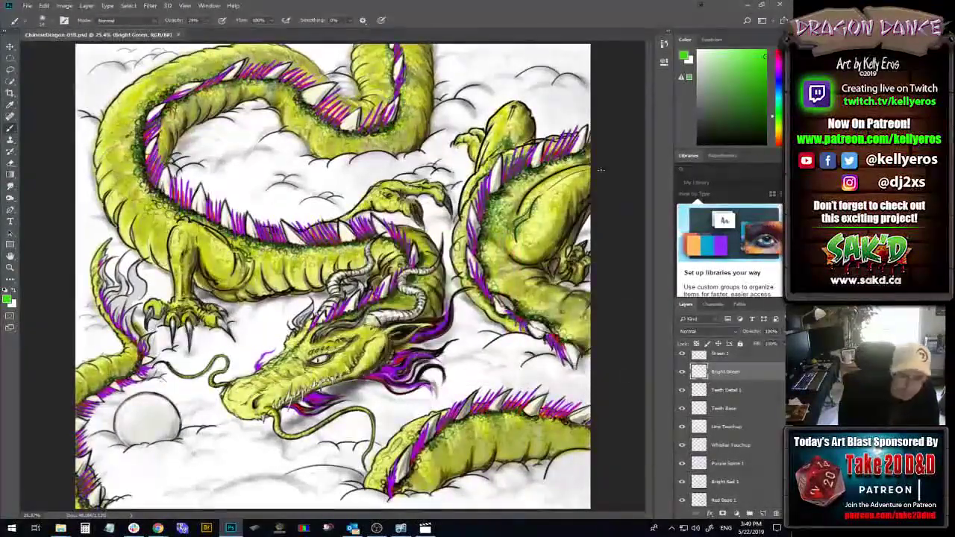
drag(212, 19, 227, 30)
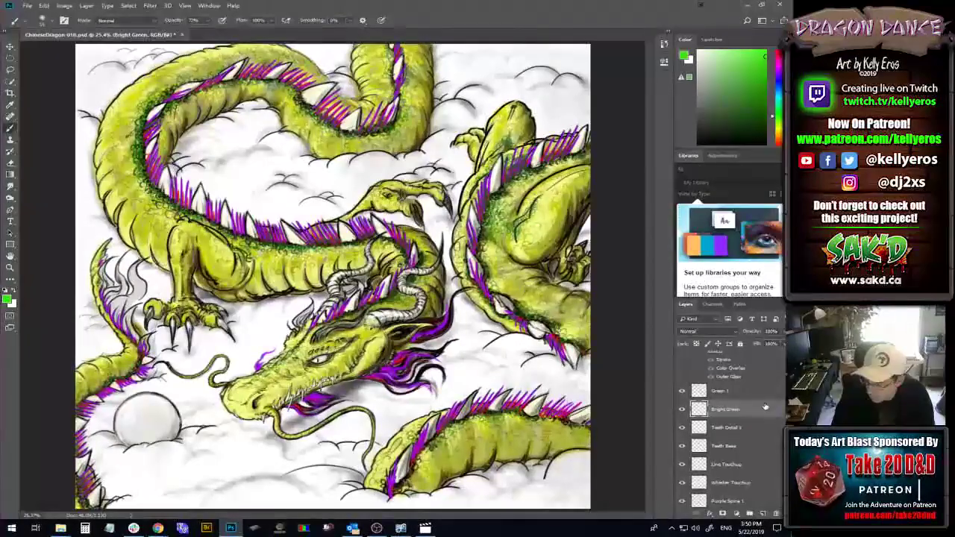
- Move the Bright Green layer above Green 1 and paint bright green accents along the dragon's spine and neck
drag(738, 353, 768, 385)
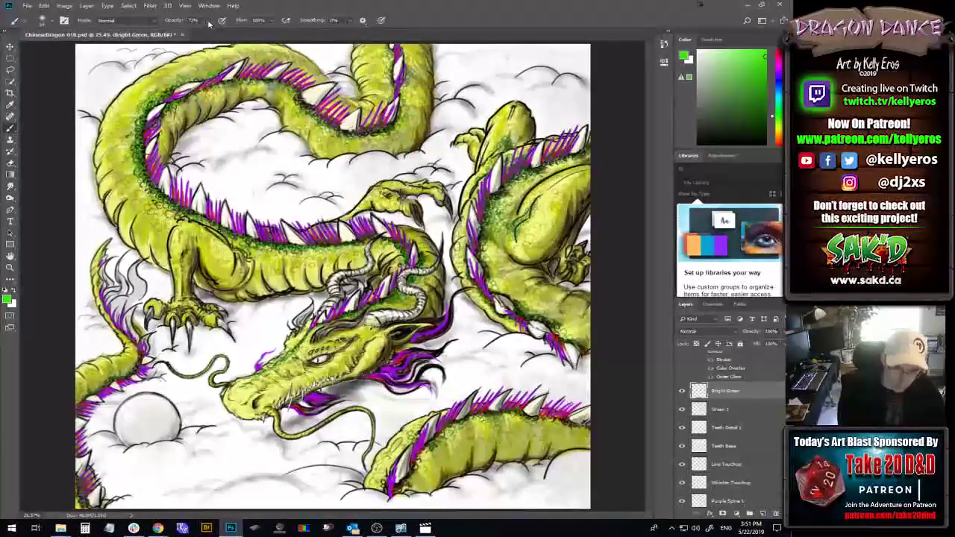
drag(208, 20, 224, 32)
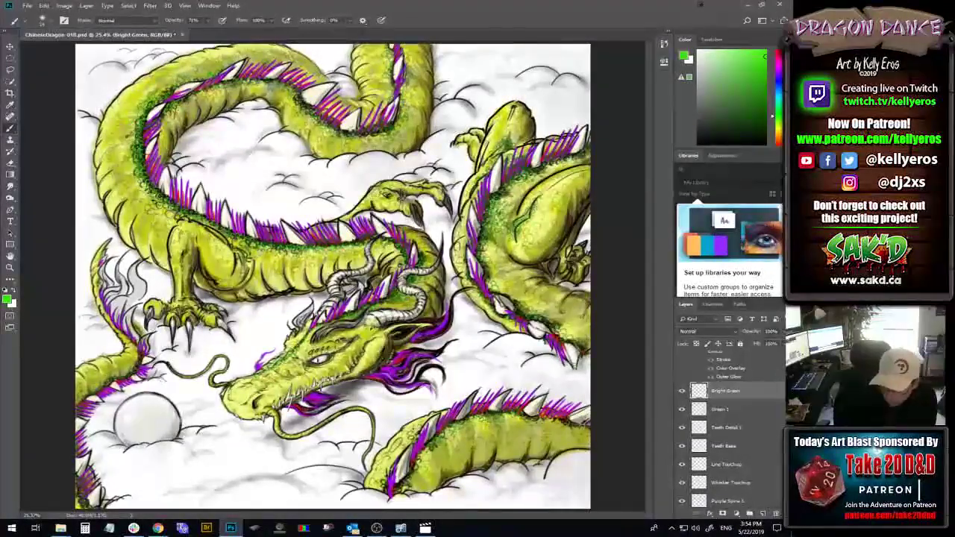
mouse_move(149, 496)
mouse_down()
mouse_move(309, 498)
mouse_move(194, 498)
mouse_up()
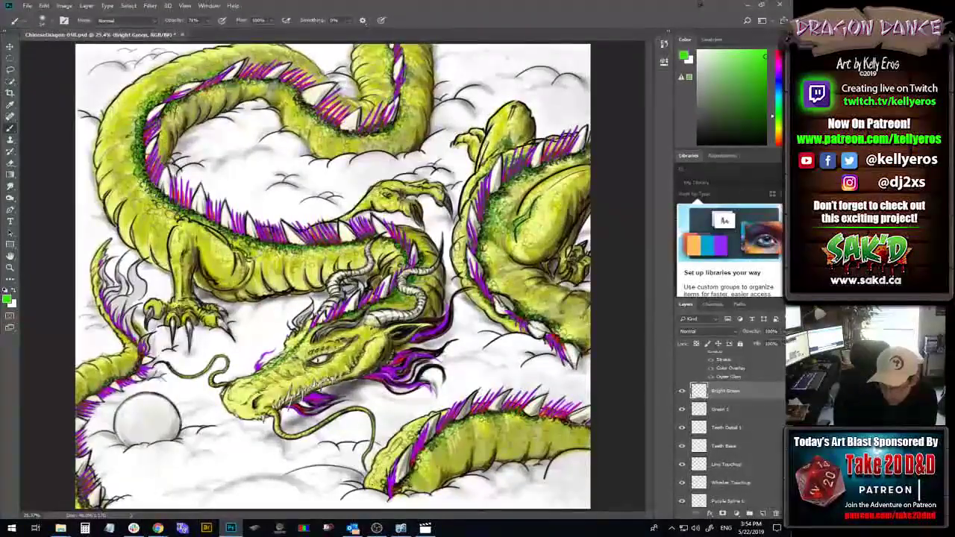
drag(298, 498, 247, 498)
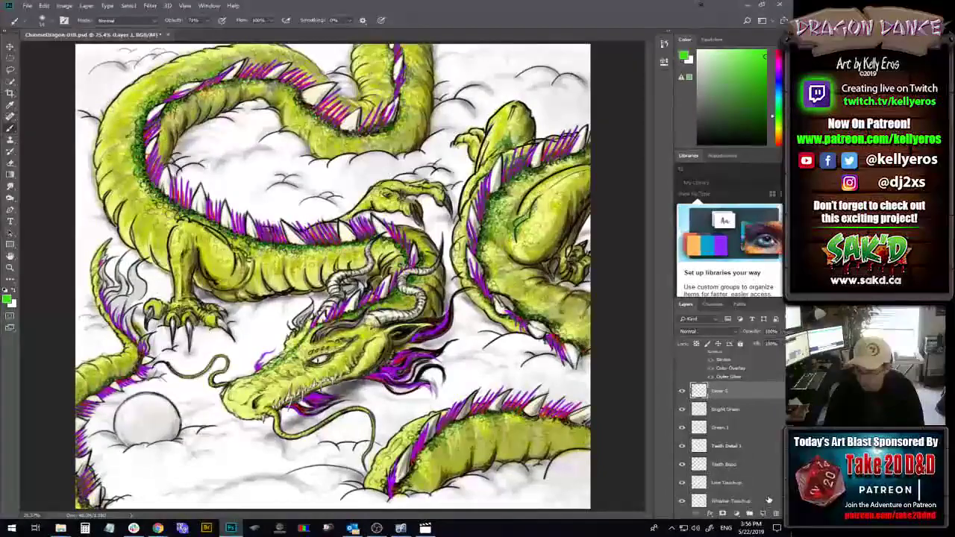
- Add a new layer directly above Bright Green, name it Misty Clouds and save the file
click(762, 514)
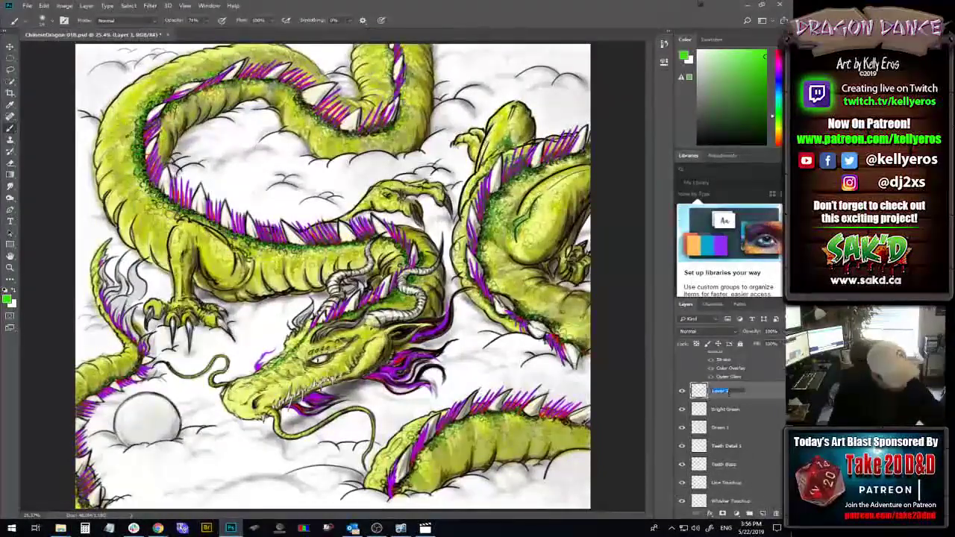
text(Highlight C)
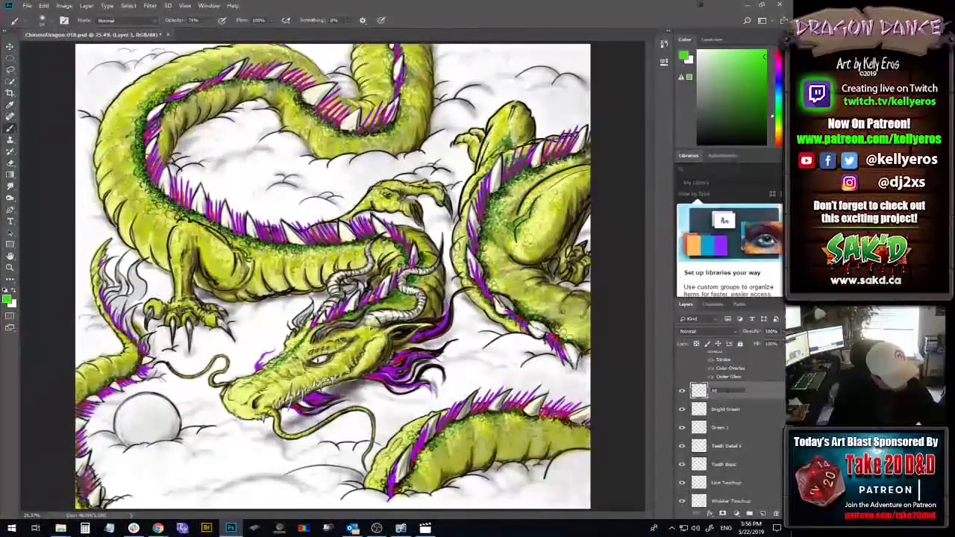
text(loud)
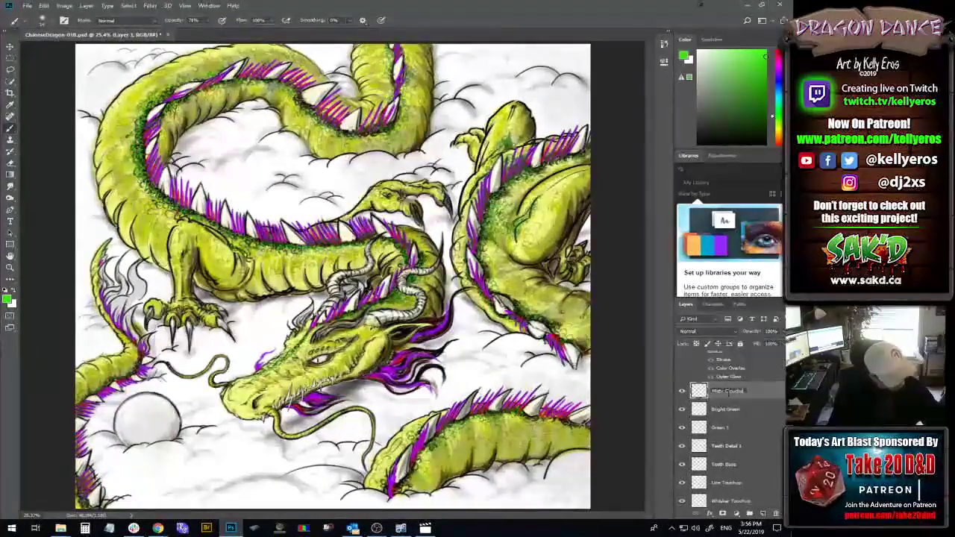
text(s)
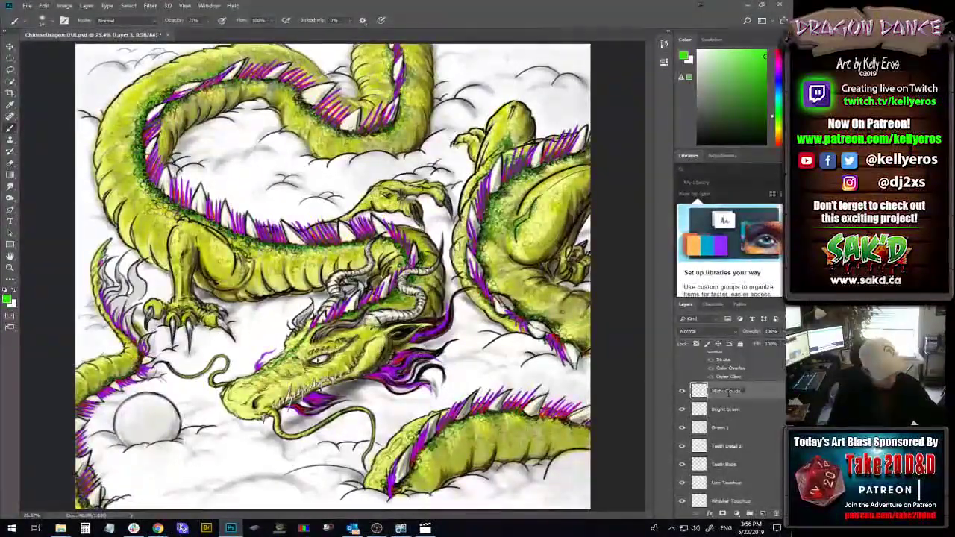
key(Return)
key(ctrl+s)
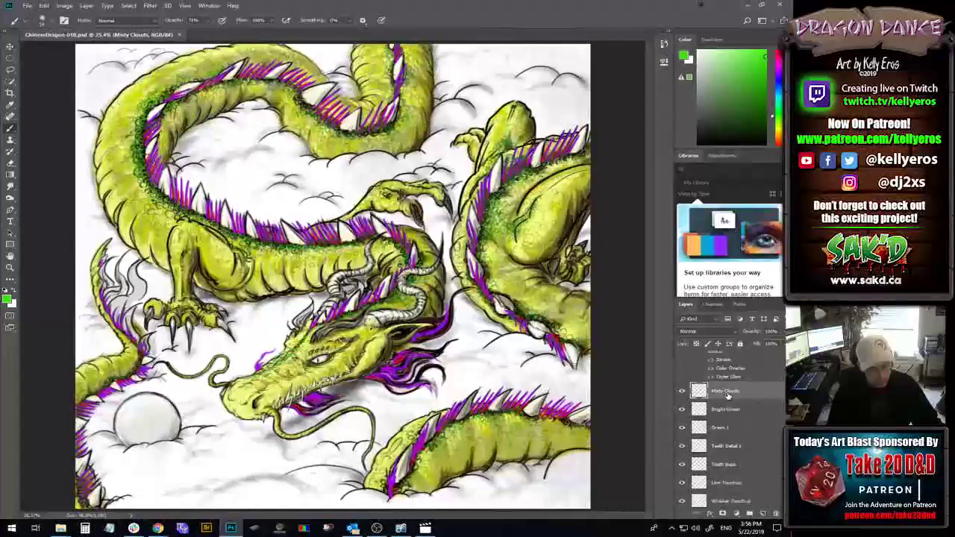
- Make white the painting colour and choose Kyle's Spatter Brushes - Supreme Spatter from the Special Effects Brushes
key(x)
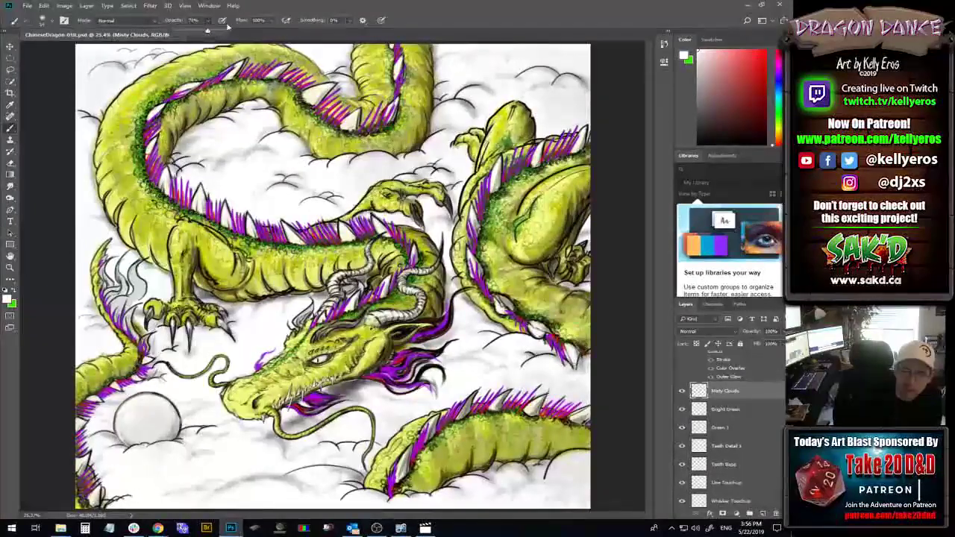
click(42, 21)
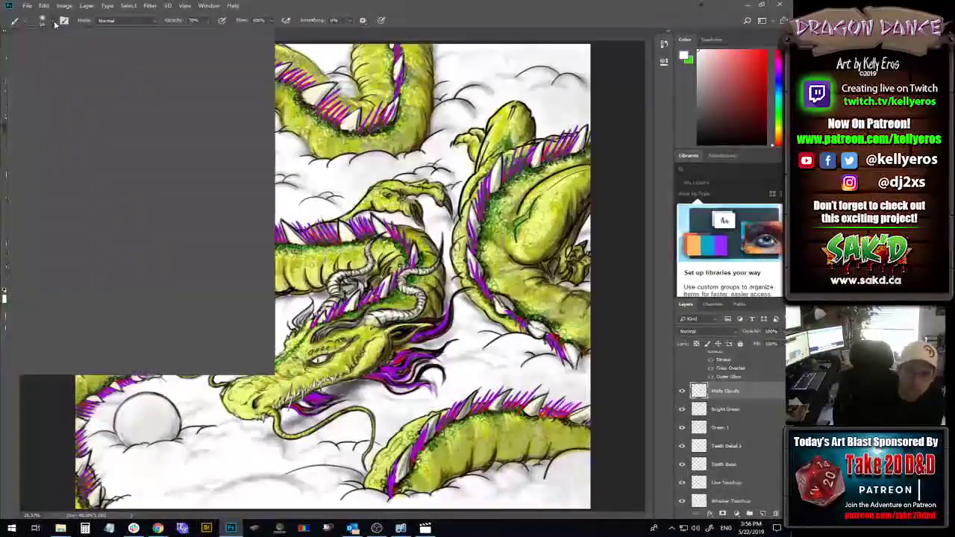
mouse_move(249, 115)
mouse_down()
mouse_move(249, 339)
mouse_move(248, 323)
mouse_up()
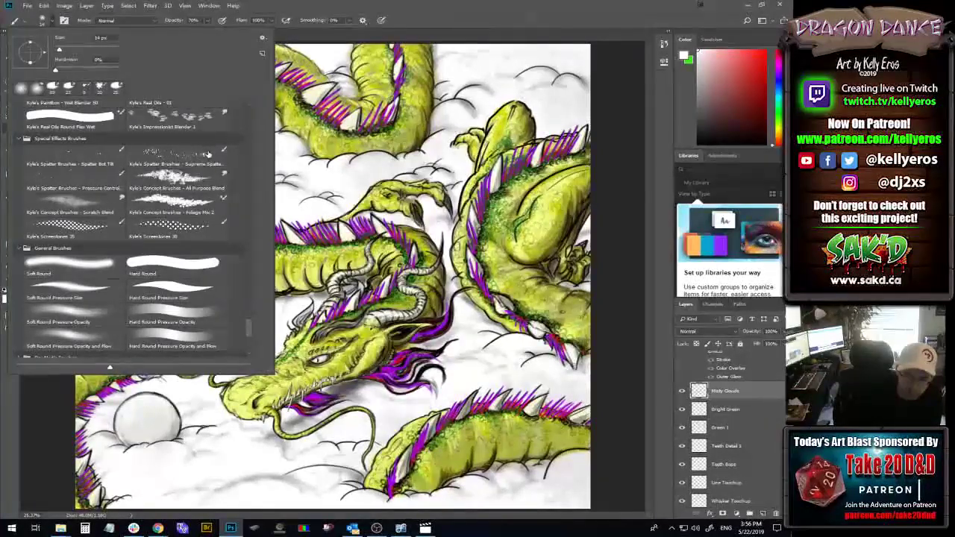
drag(251, 329, 250, 344)
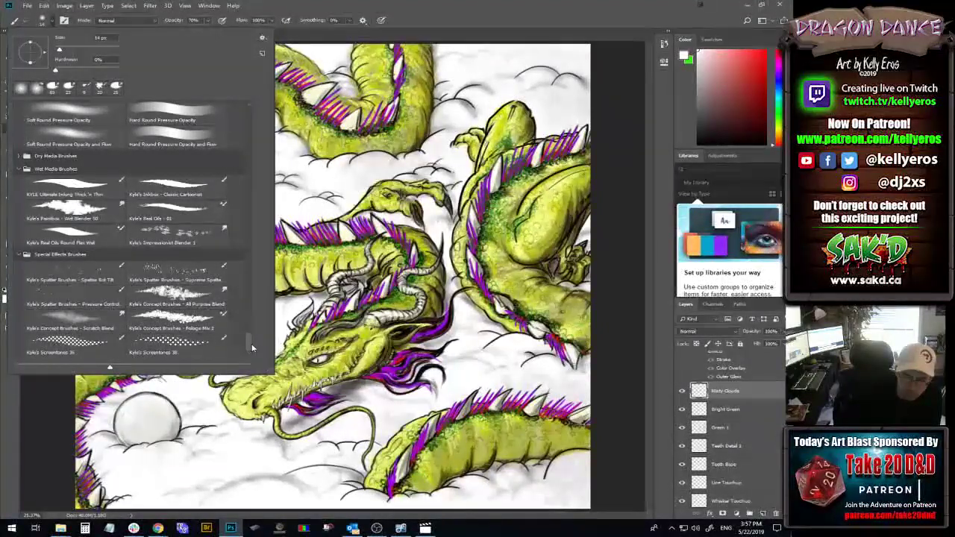
click(206, 278)
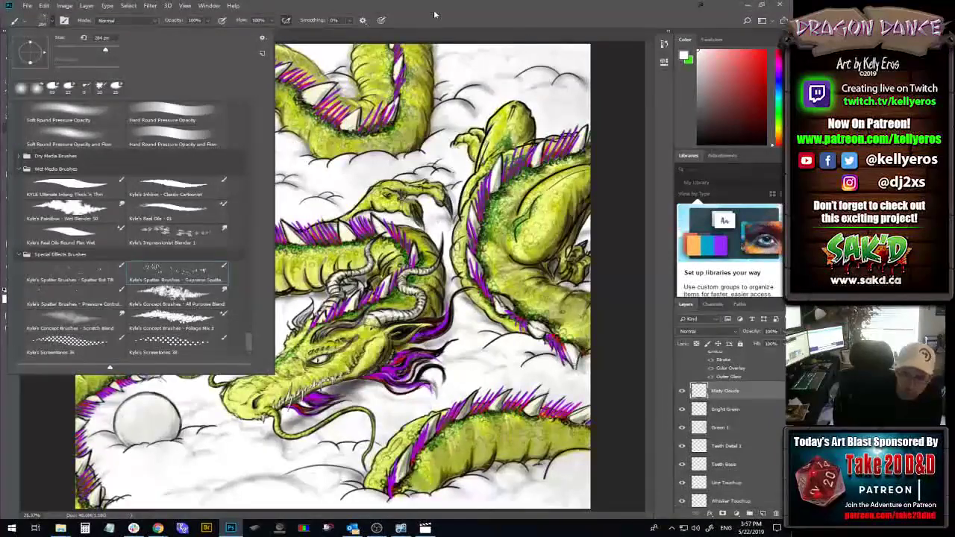
key(Return)
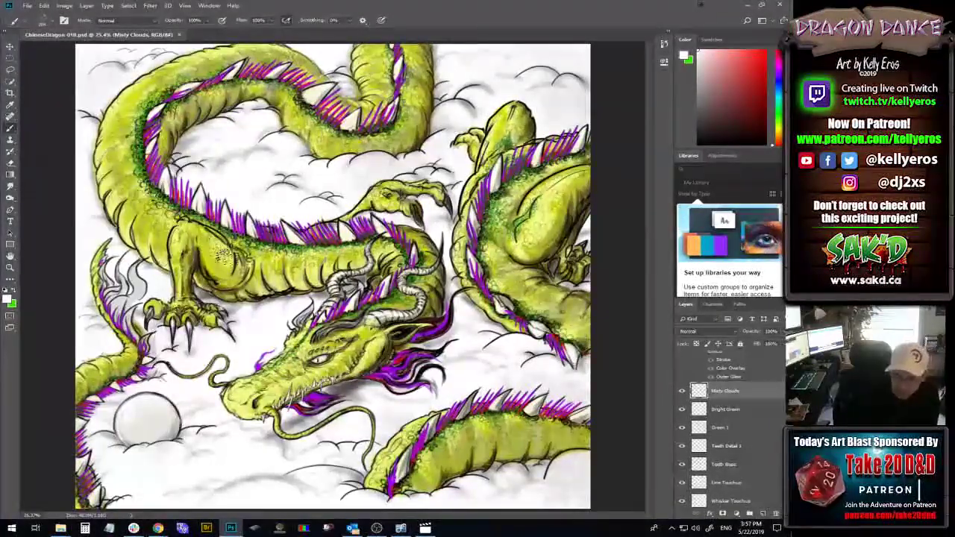
- Try a black spatter stroke on the clouds below the dragon's head, undo it and return to white
key(x)
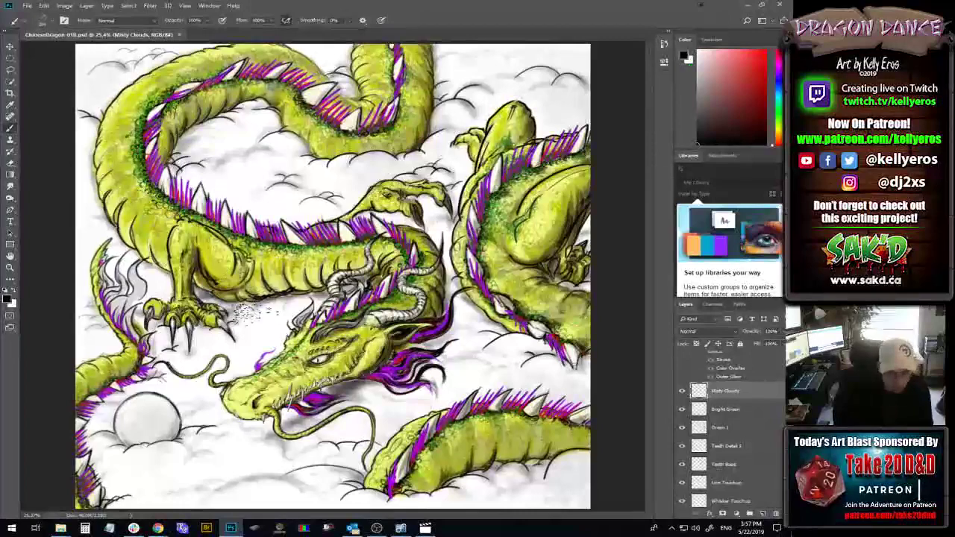
mouse_move(235, 445)
mouse_down()
mouse_move(224, 462)
mouse_move(306, 485)
mouse_move(224, 474)
mouse_up()
key(ctrl+z)
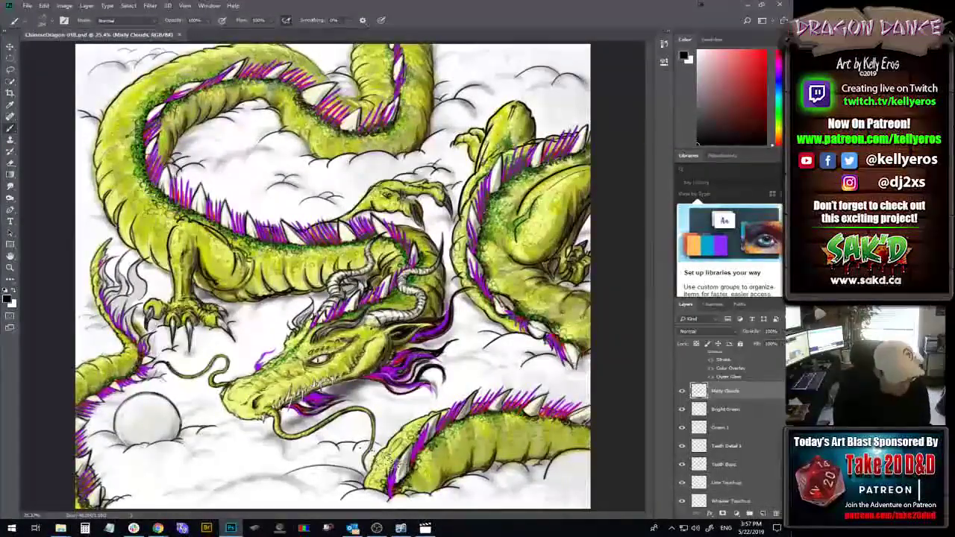
key(x)
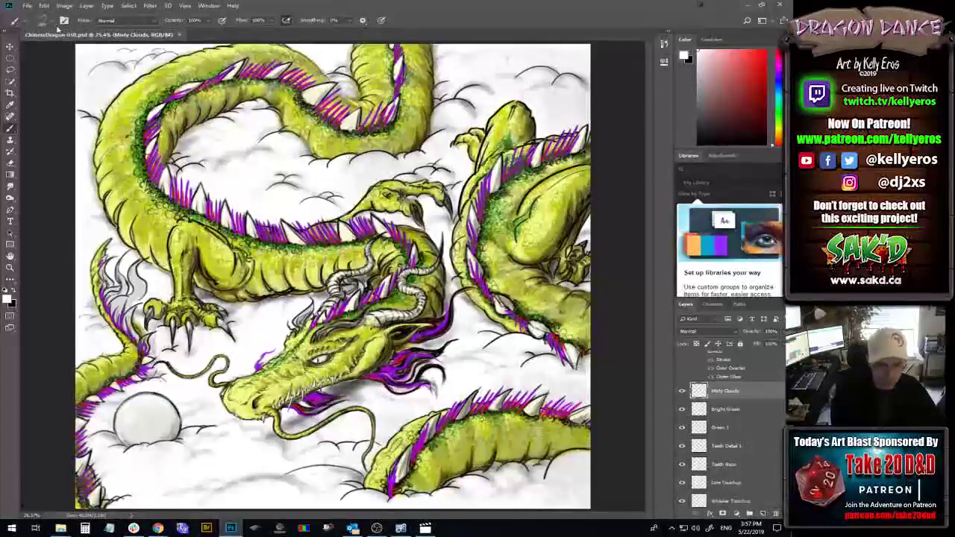
- Paint white mist with a smaller spatter brush where the dragon's body coils meet the clouds
click(43, 20)
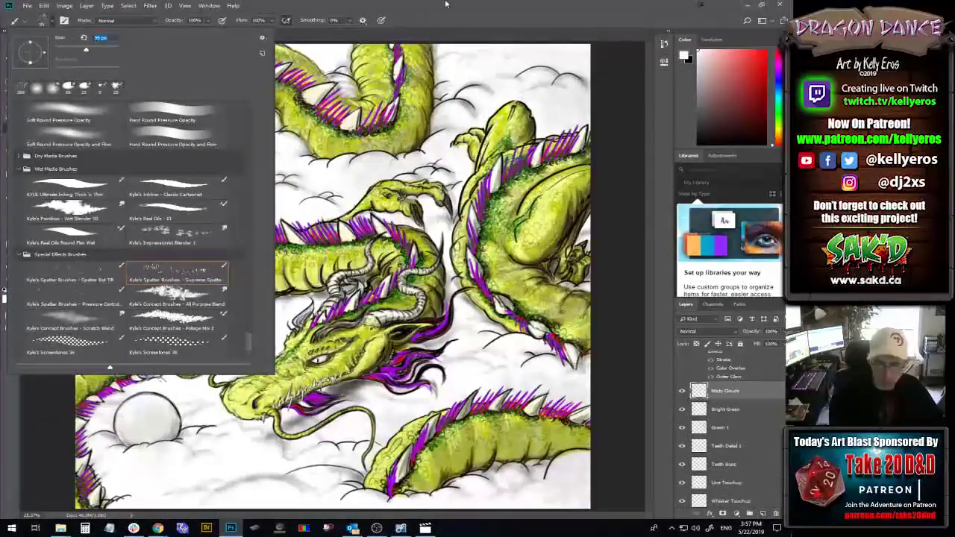
key(Escape)
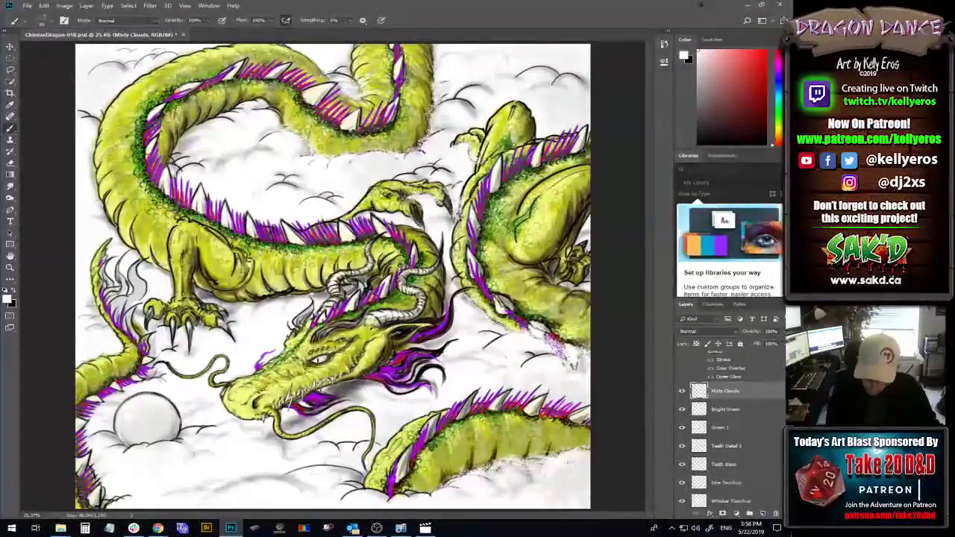
drag(566, 461, 502, 472)
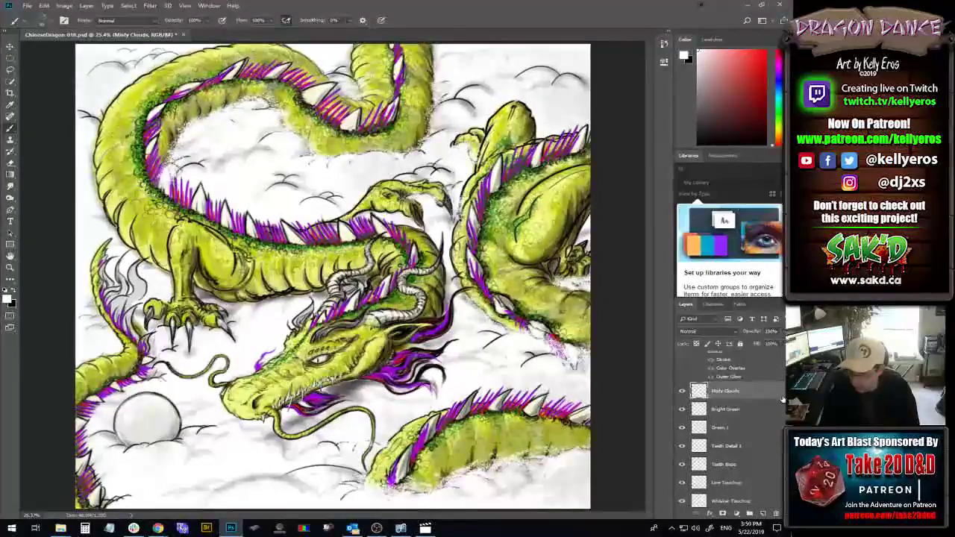
- Move the Misty Clouds layer down the layer stack so that it sits directly below Red Base 1
scroll(731, 429, down, 2)
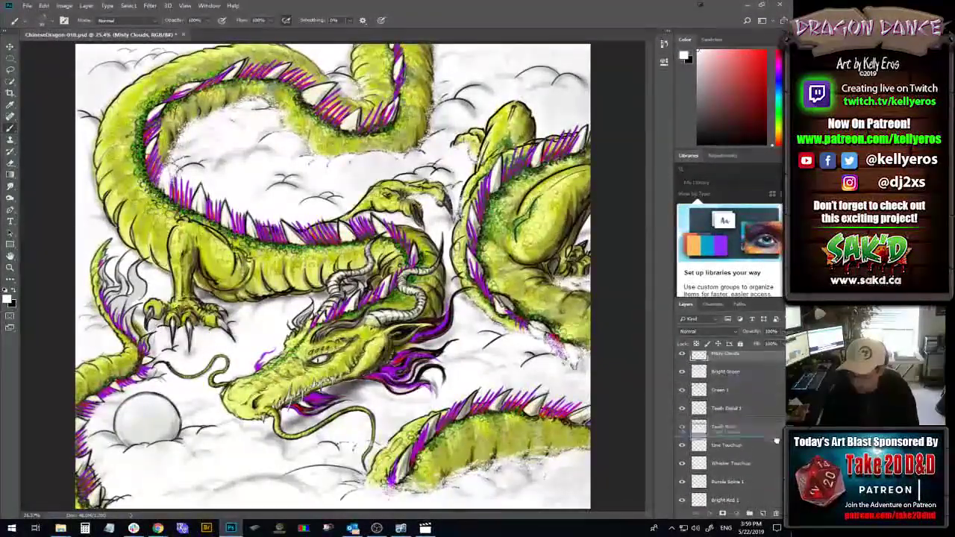
drag(776, 441, 765, 484)
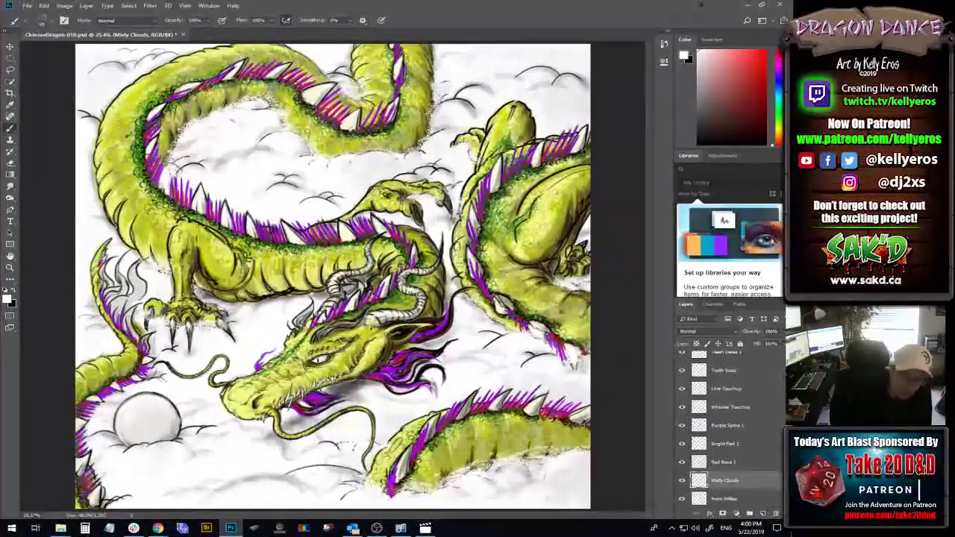
scroll(735, 433, down, 5)
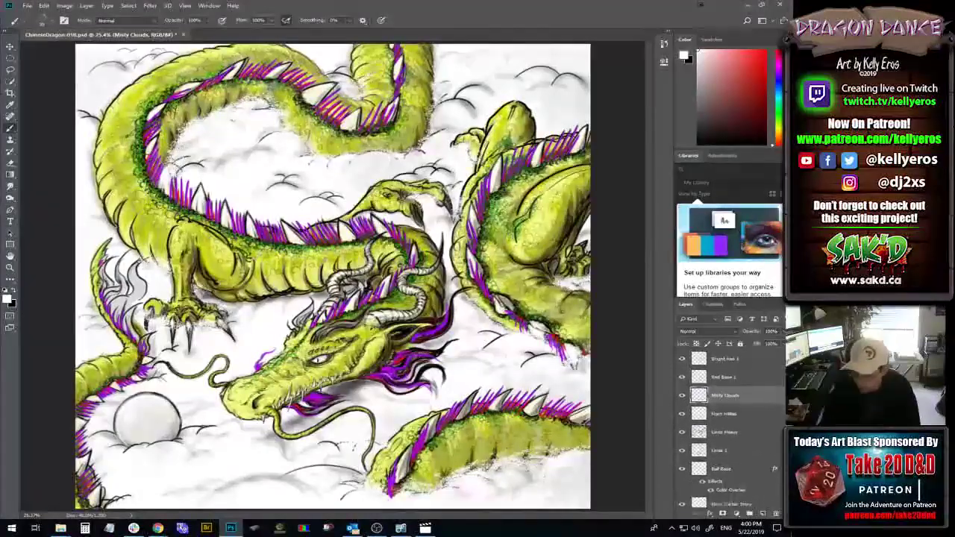
mouse_move(738, 385)
mouse_down()
mouse_move(752, 405)
mouse_move(752, 451)
mouse_move(743, 403)
mouse_up()
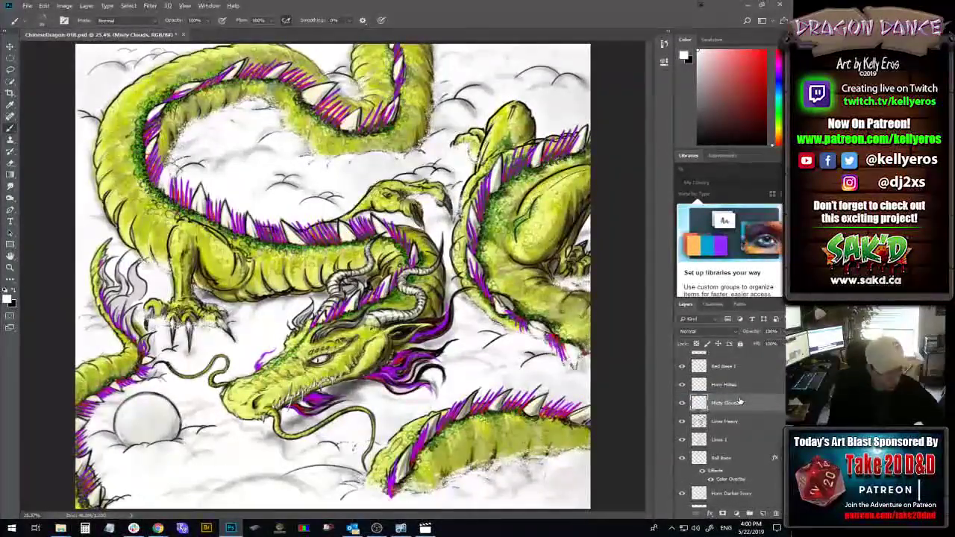
key(ctrl+bracketright)
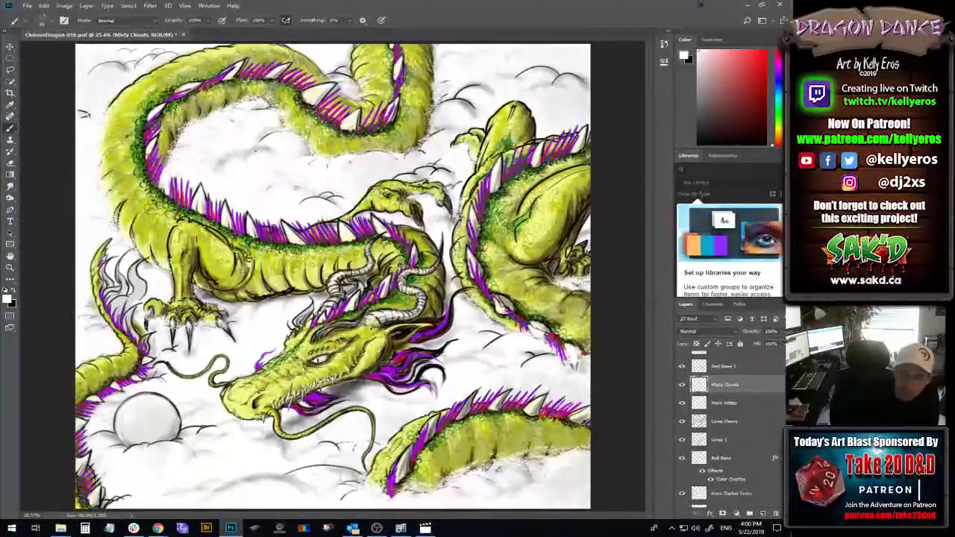
- Paint more white spatter mist over the body coils and the surrounding cloud lines on the Misty Clouds layer
drag(276, 147, 251, 151)
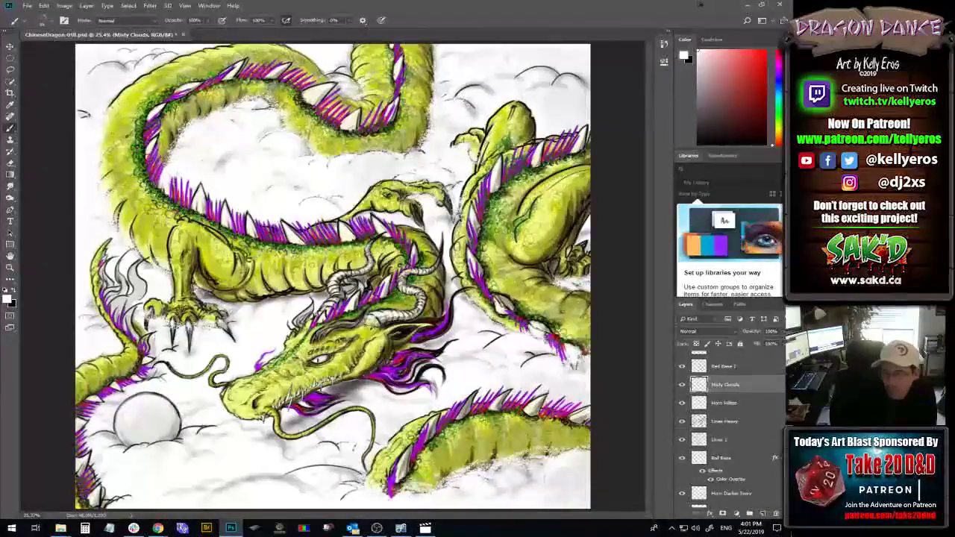
mouse_move(524, 69)
mouse_down()
mouse_move(580, 84)
mouse_move(567, 89)
mouse_up()
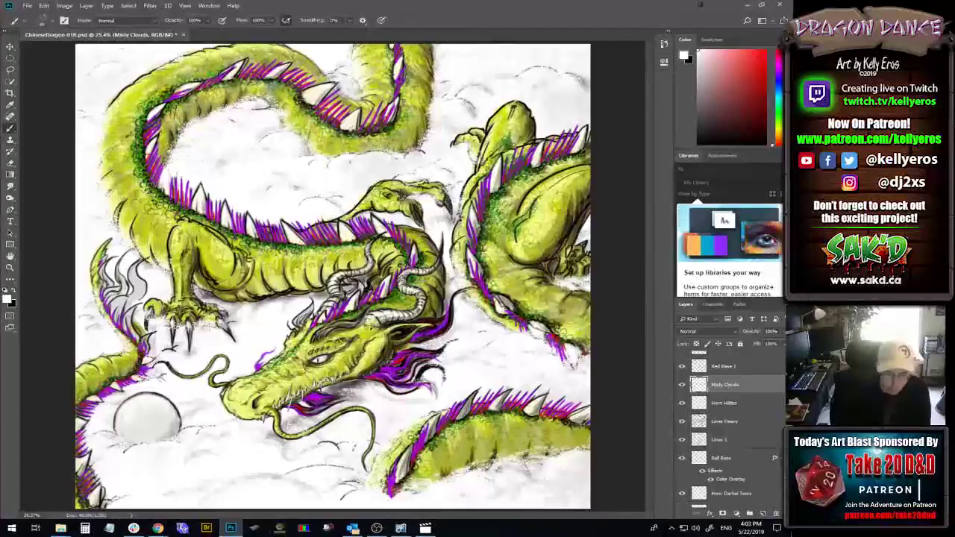
- Apply a Gaussian Blur with a radius of 6.6 pixels to the Misty Clouds layer
click(150, 6)
mouse_move(172, 107)
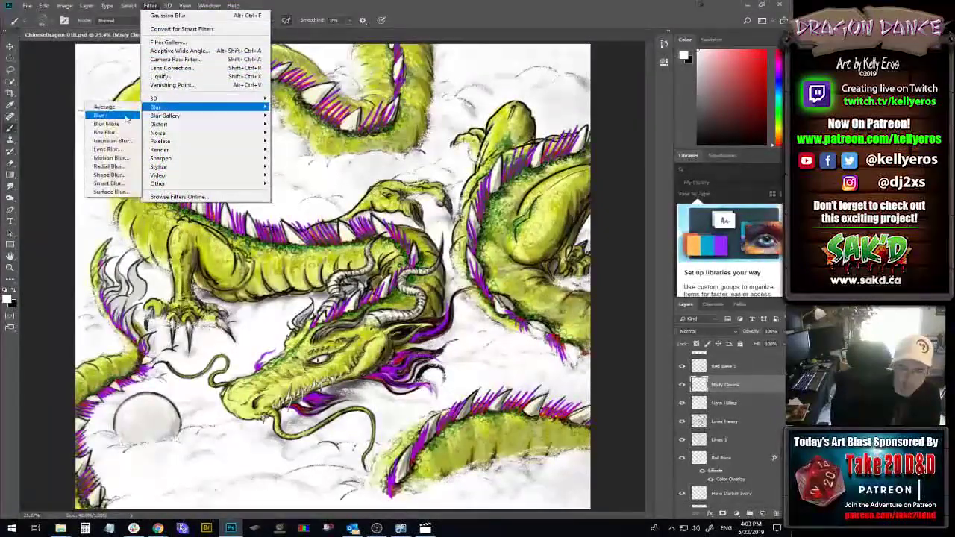
click(113, 140)
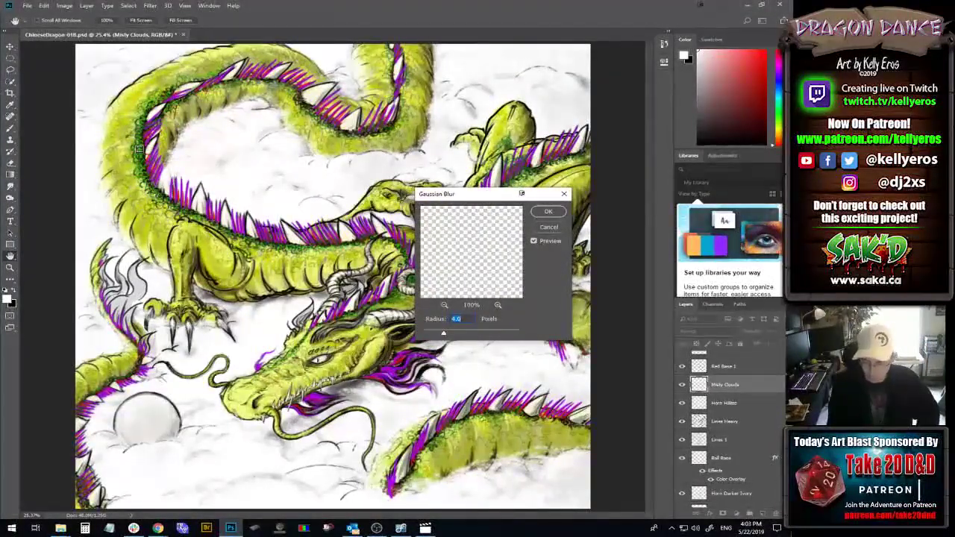
mouse_move(443, 333)
mouse_down()
mouse_move(489, 329)
mouse_move(462, 333)
mouse_up()
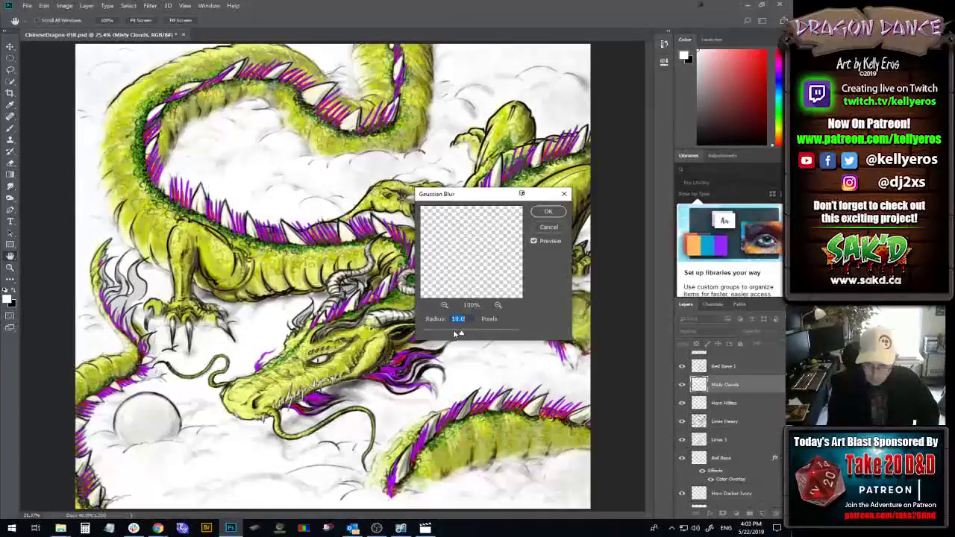
drag(455, 334, 458, 335)
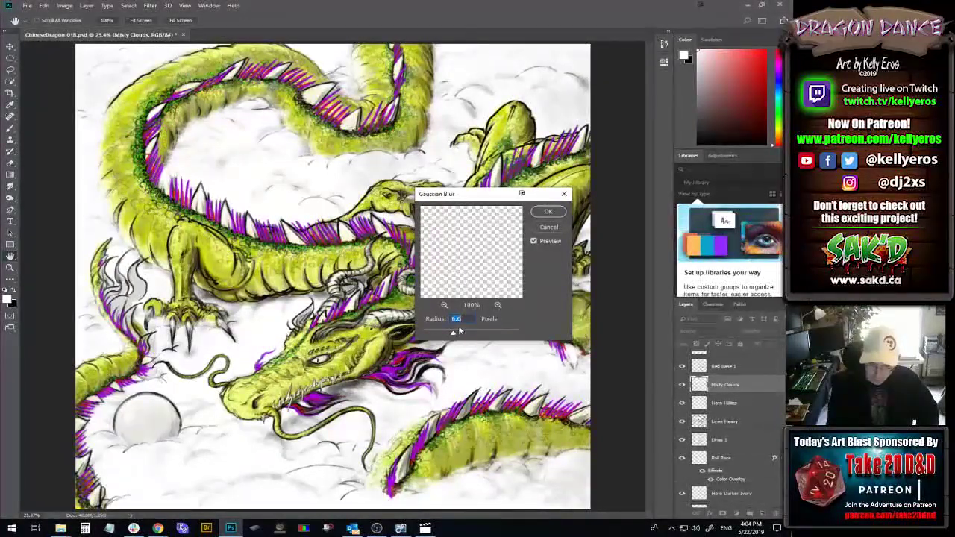
click(549, 213)
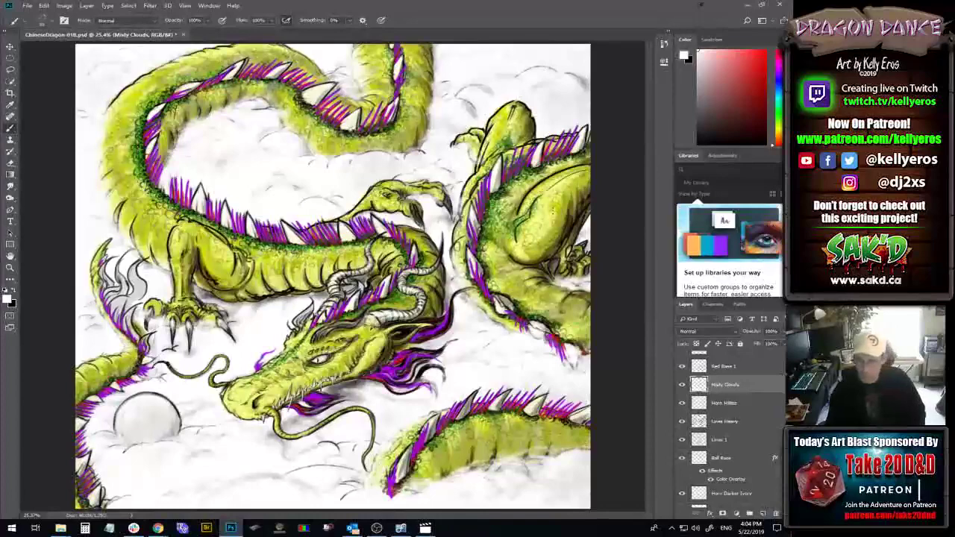
- Hide and show the Misty Clouds layer to compare the artwork with and without the blurred mist
click(681, 385)
click(681, 385)
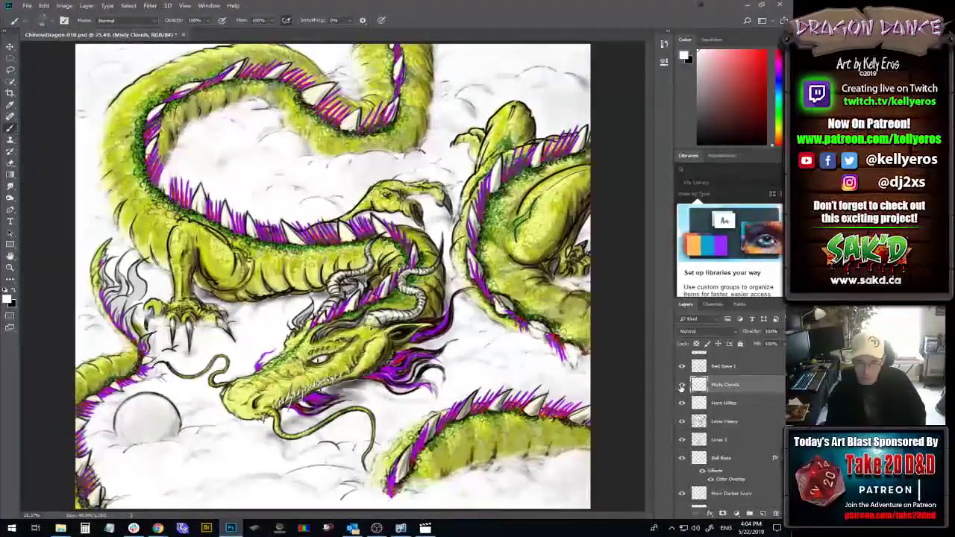
click(681, 385)
click(681, 385)
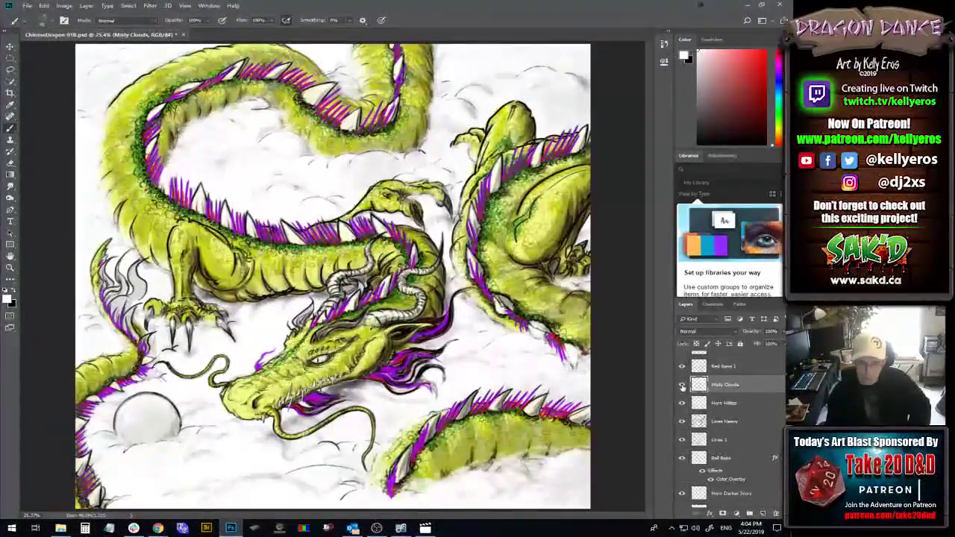
click(150, 5)
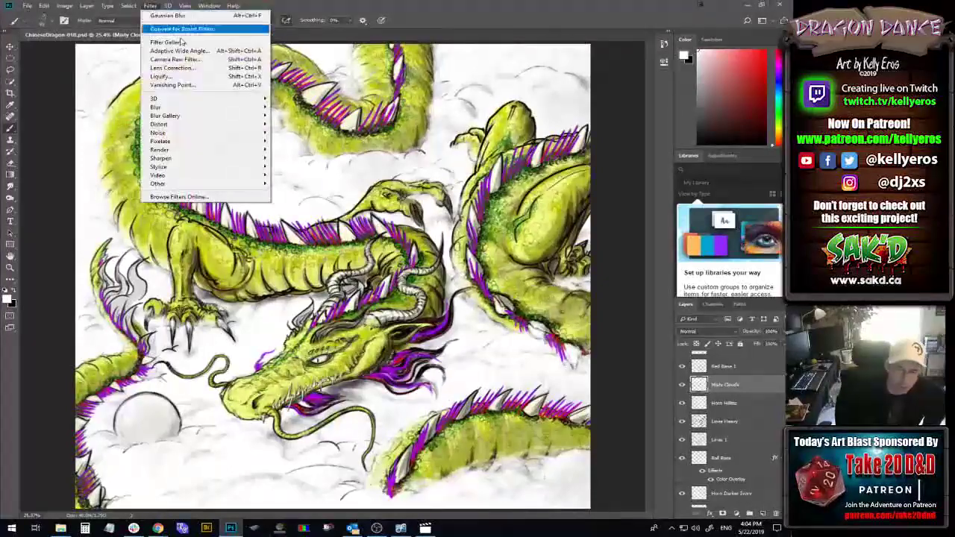
mouse_move(207, 109)
click(298, 132)
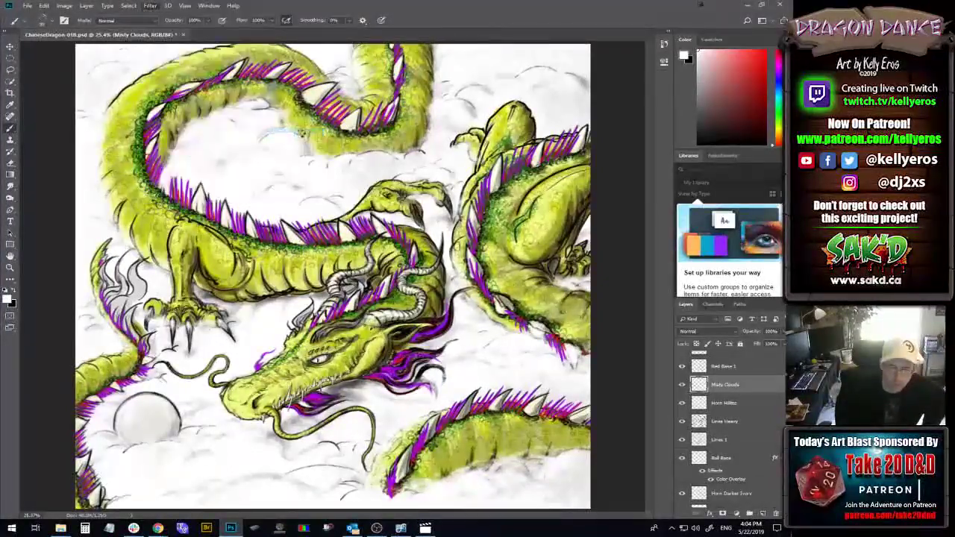
key(Return)
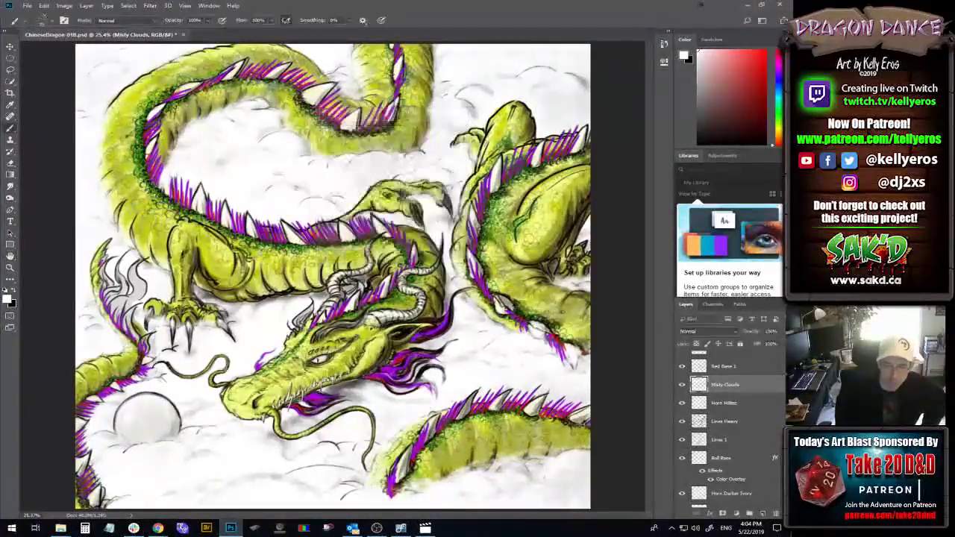
- Apply a stronger Gaussian Blur to the Misty Clouds layer, trying several strengths and settling on a radius of 42.9 pixels
click(151, 6)
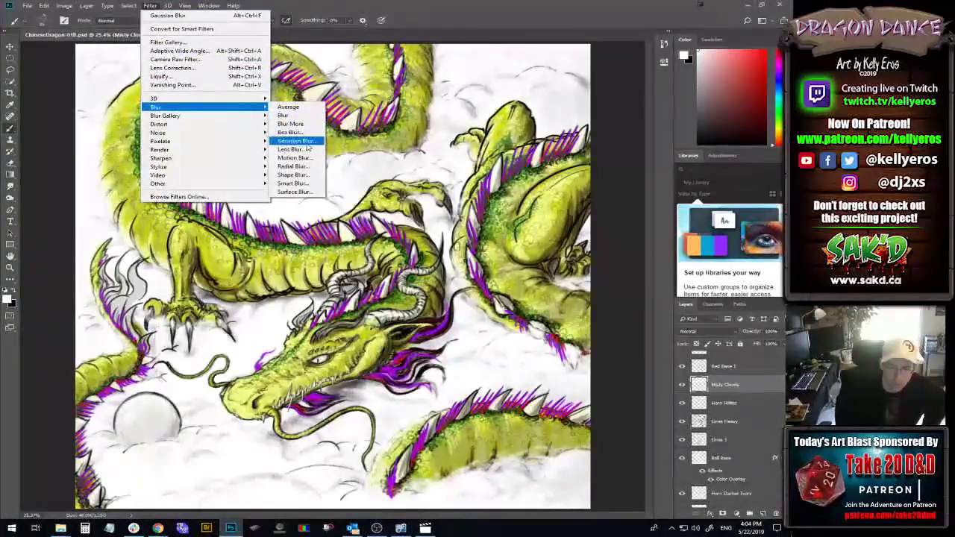
click(300, 141)
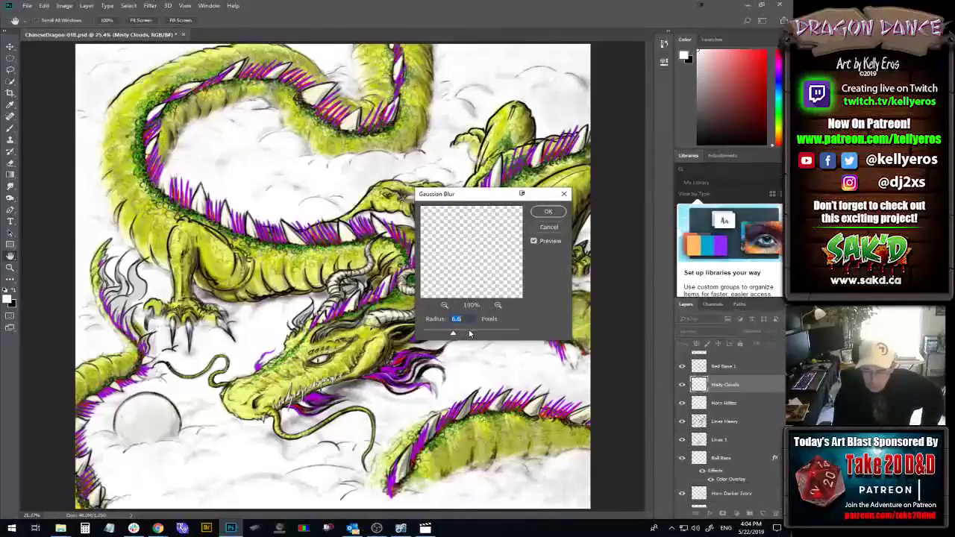
click(471, 333)
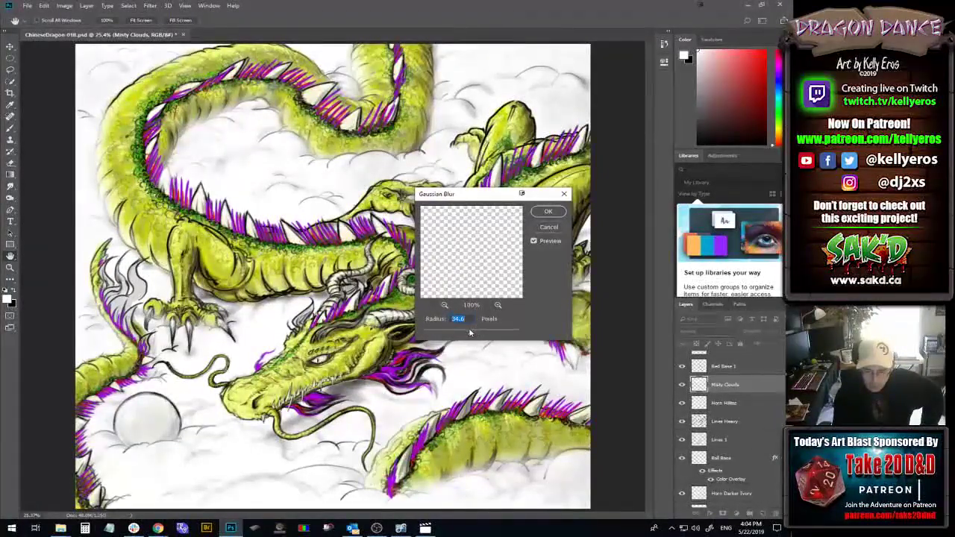
drag(471, 333, 479, 330)
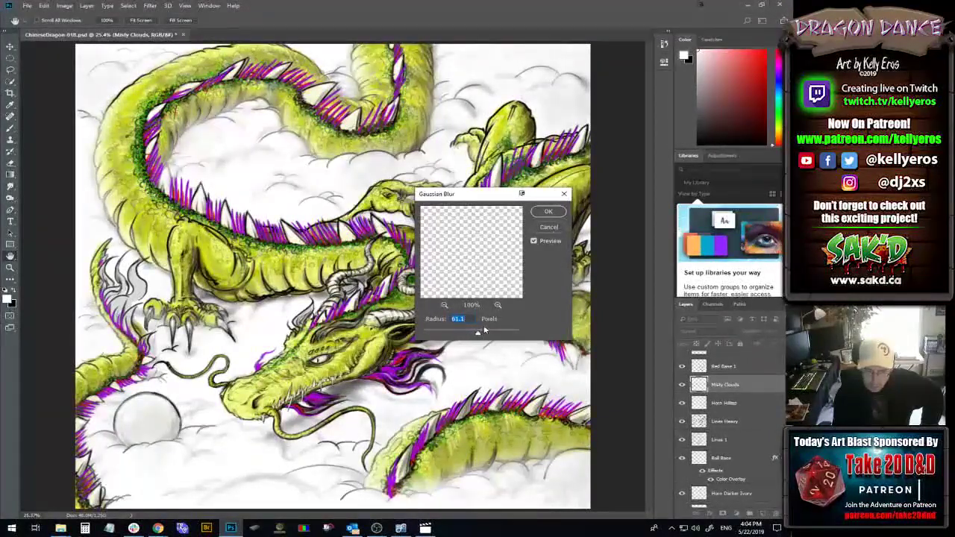
click(492, 333)
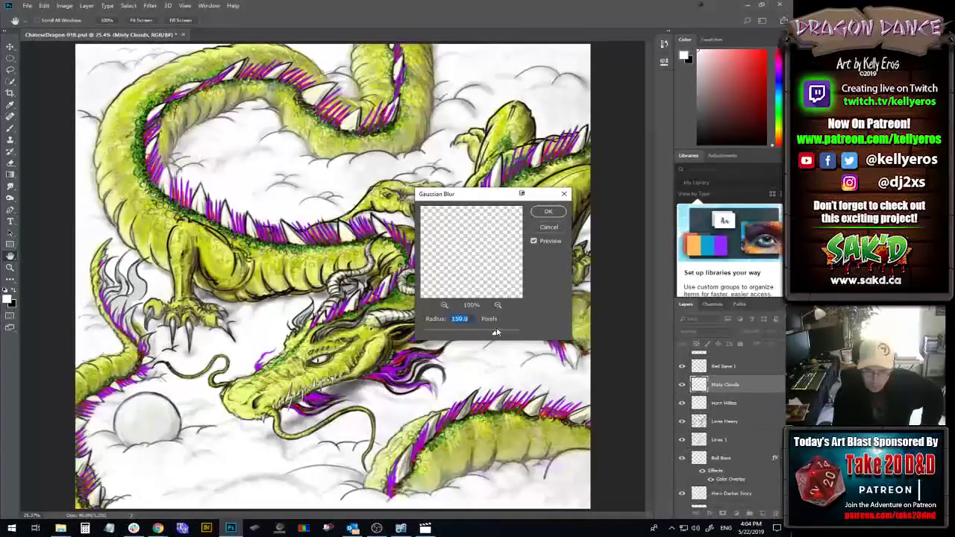
click(474, 335)
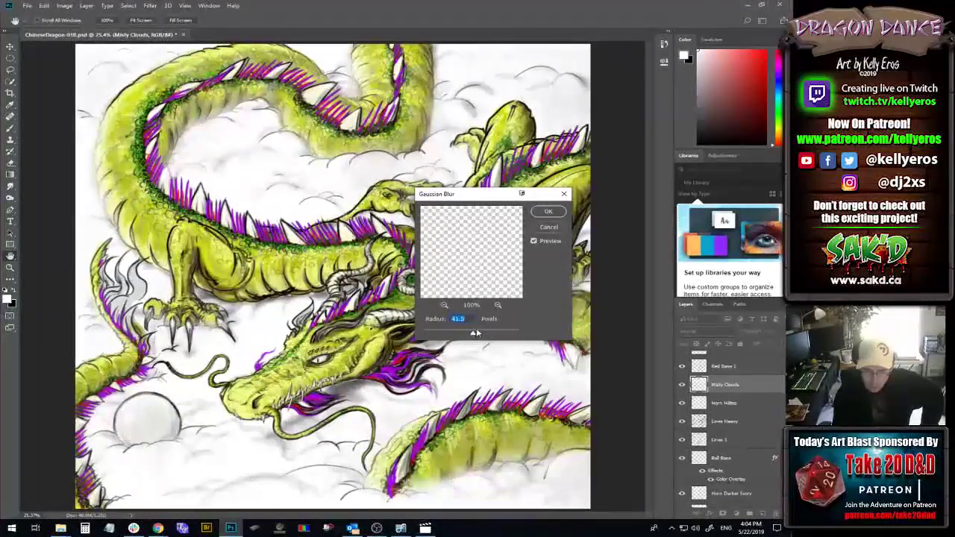
click(467, 333)
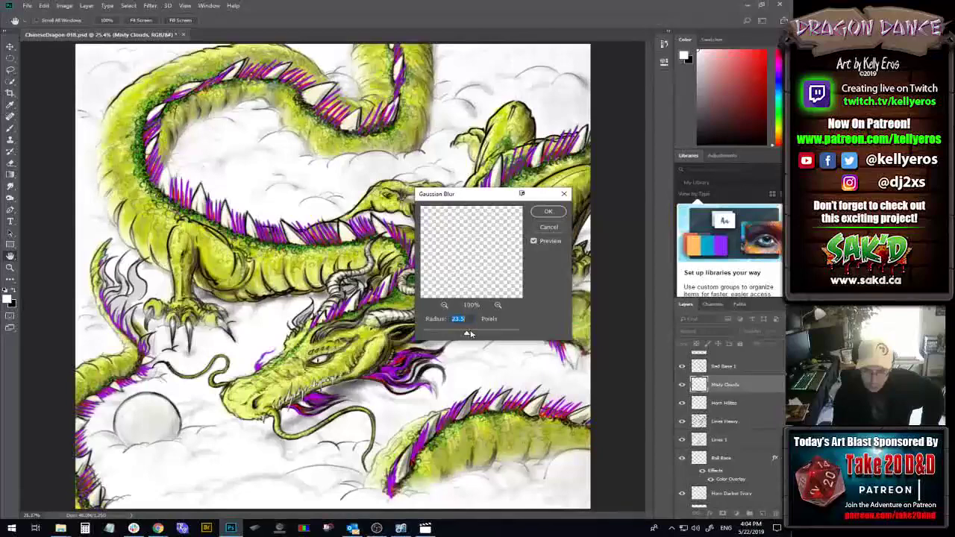
click(475, 333)
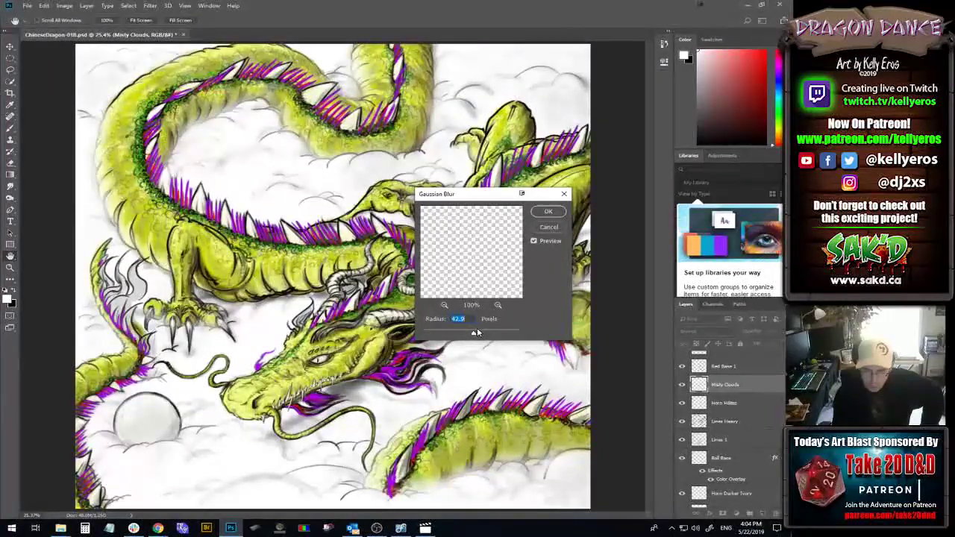
click(549, 212)
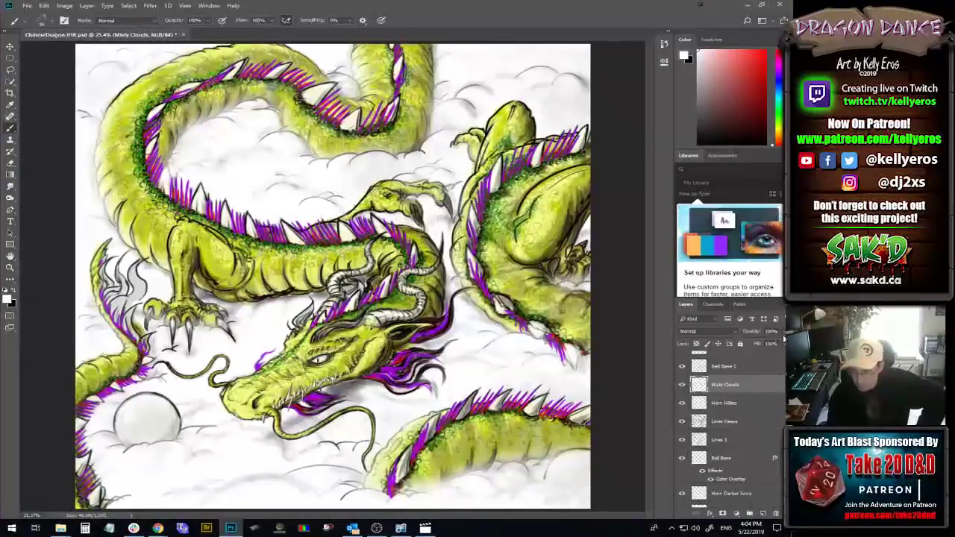
- Try the opacity adjustment on Misty Clouds, keep it at 100%, and compare the artwork with the layer hidden and shown
drag(763, 341, 784, 341)
click(681, 384)
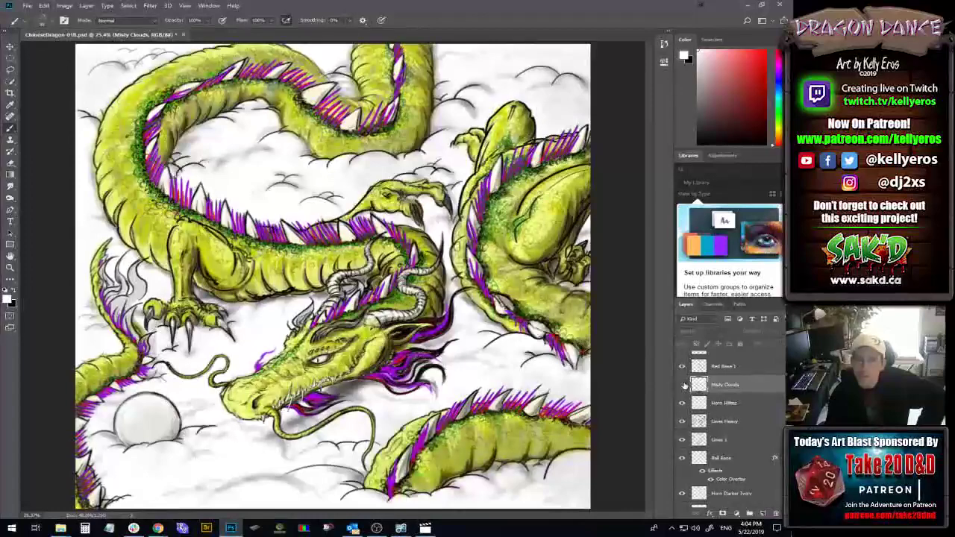
click(681, 384)
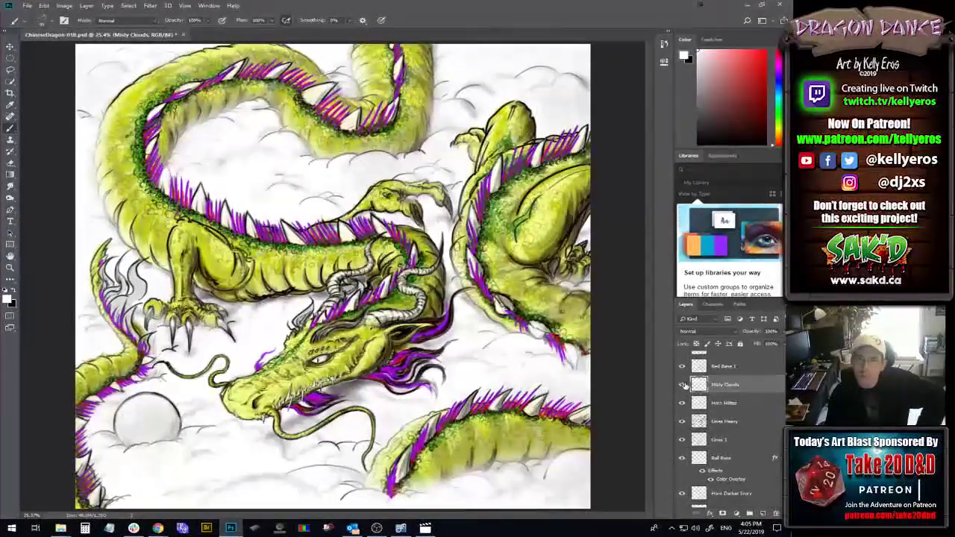
click(681, 384)
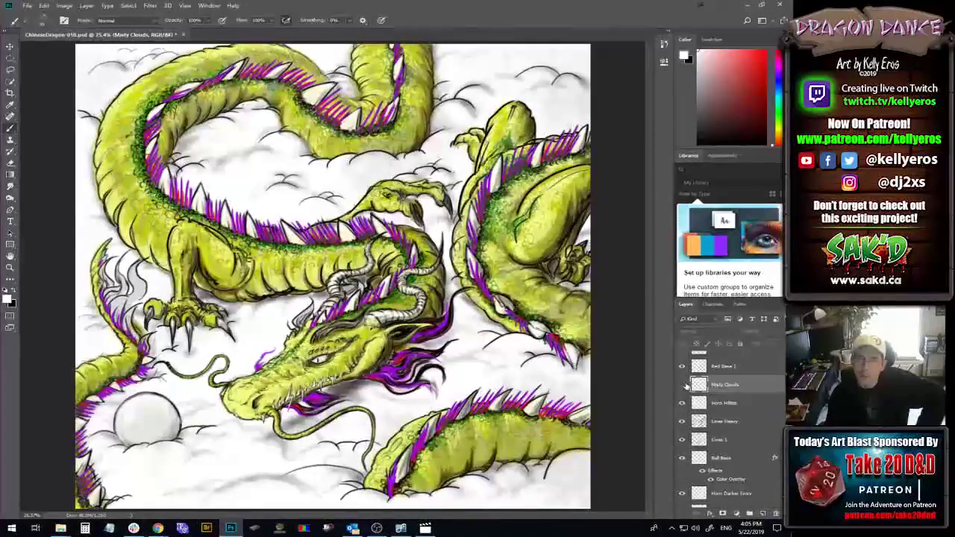
click(681, 385)
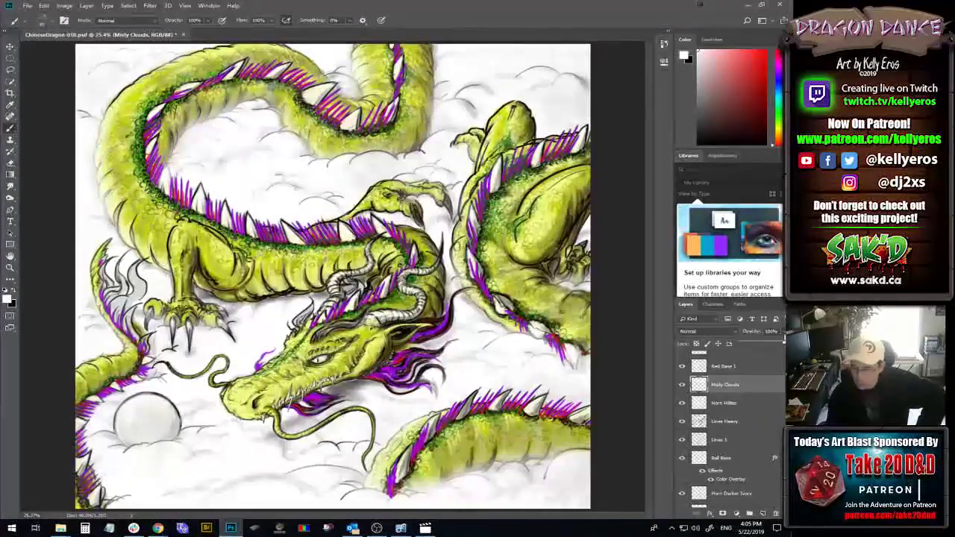
mouse_move(783, 338)
mouse_down()
mouse_move(765, 345)
mouse_move(783, 342)
mouse_up()
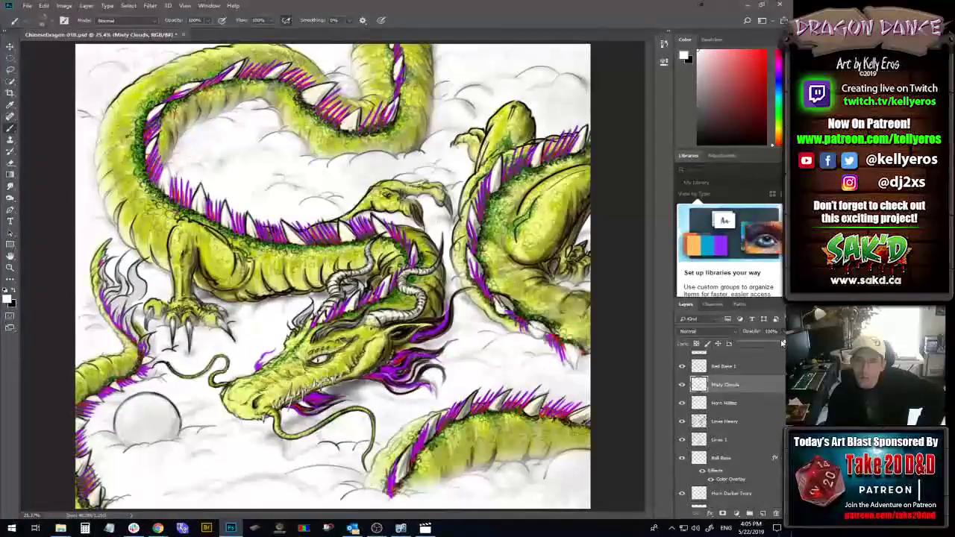
- Toggle the Misty Clouds layer's visibility repeatedly to judge the effect of the blurred mist on the clouds
click(681, 385)
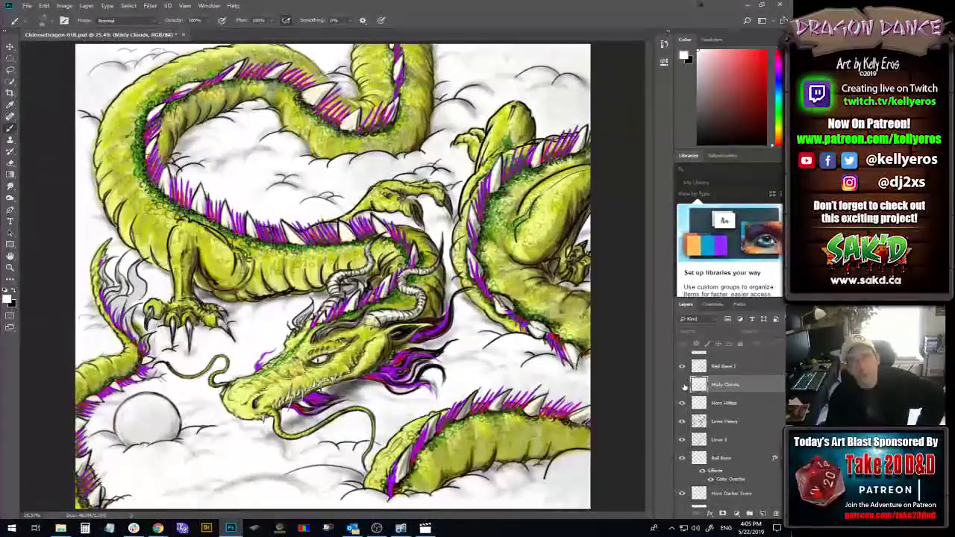
click(682, 384)
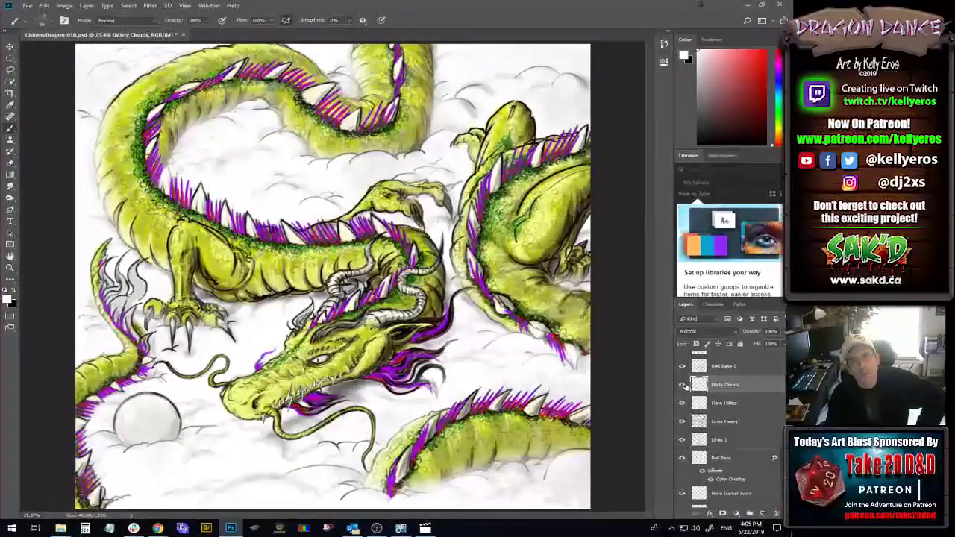
click(681, 384)
click(681, 384)
click(681, 384)
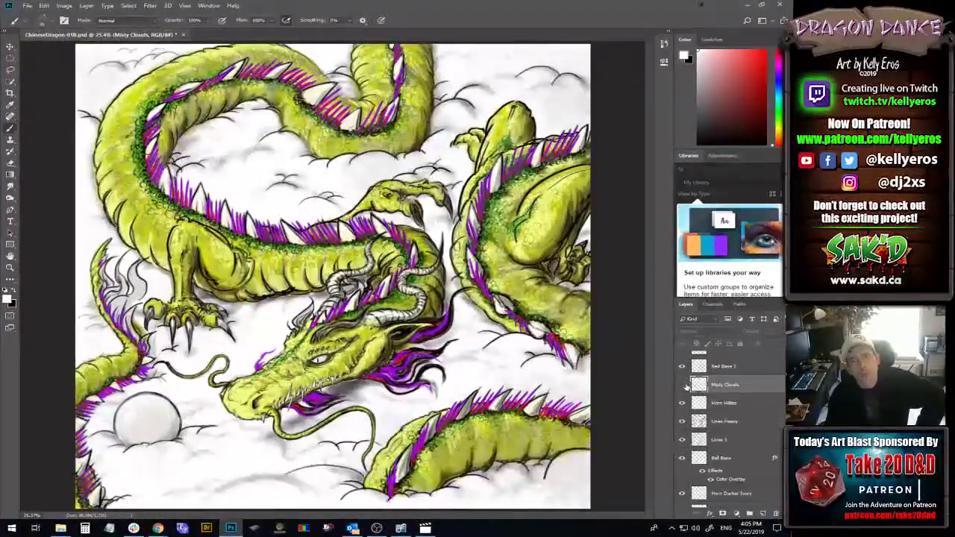
click(681, 384)
click(681, 384)
click(681, 385)
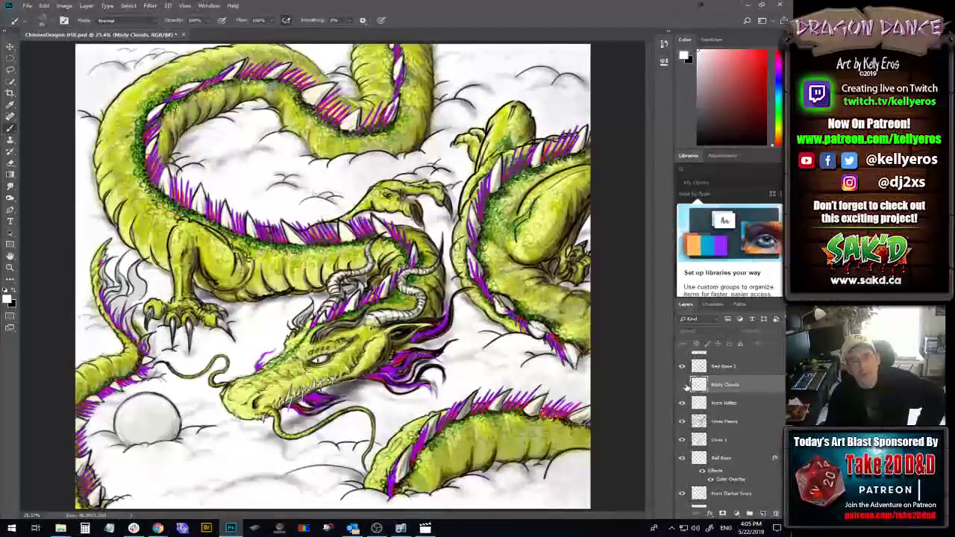
click(681, 384)
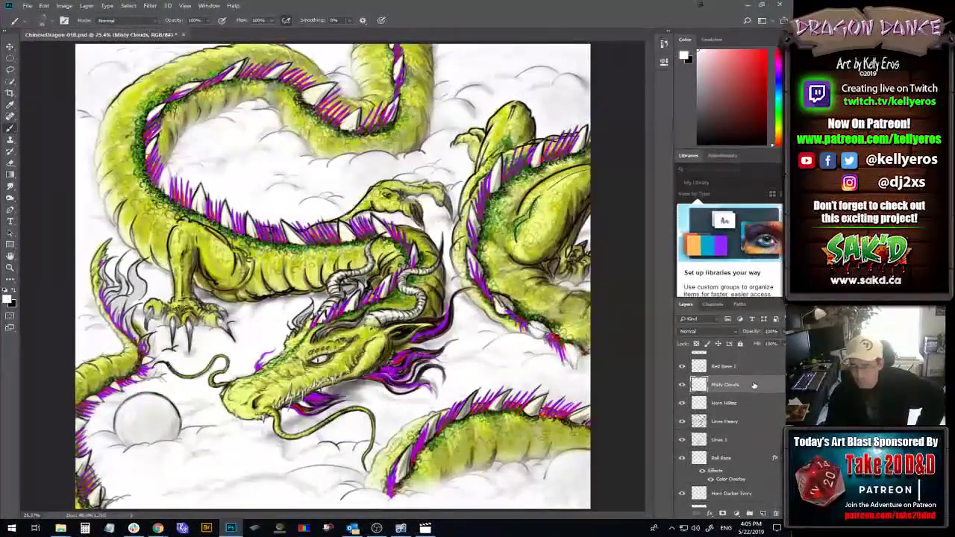
- Add a bright blue Color Overlay effect to the Misty Clouds layer
ctrl+click(699, 385)
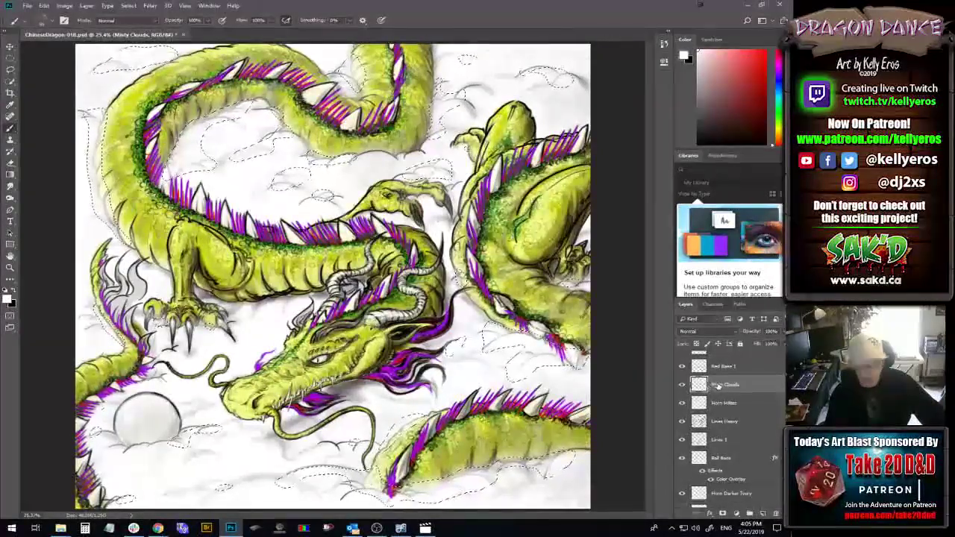
key(ctrl+d)
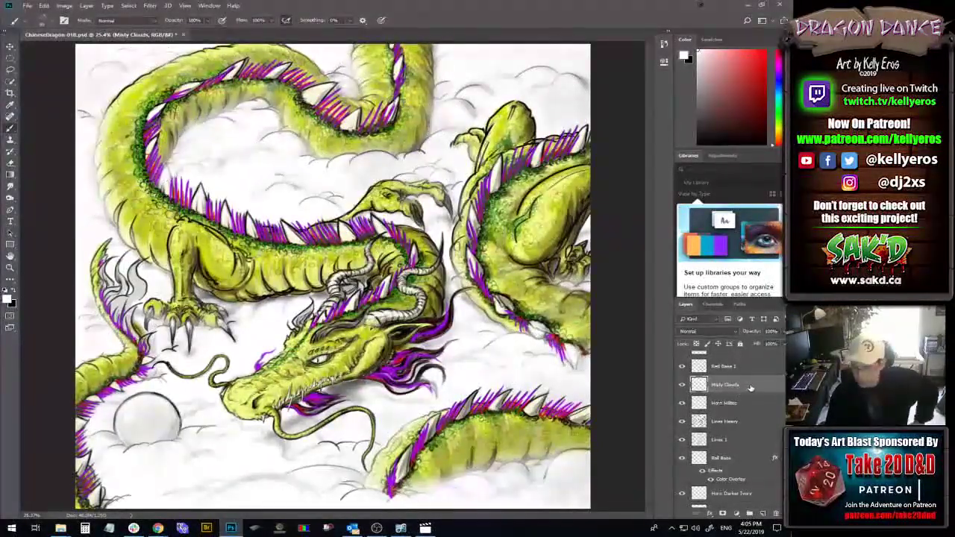
double_click(751, 386)
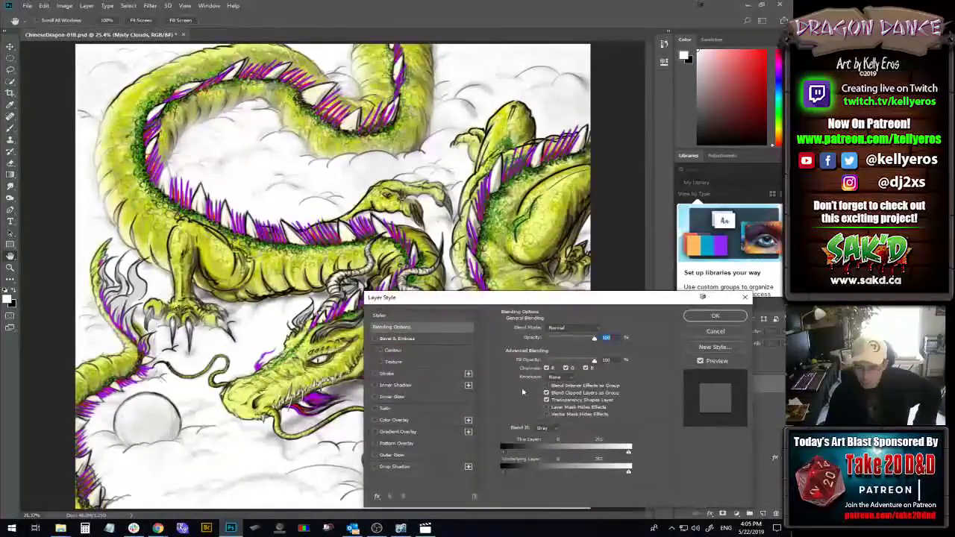
click(417, 420)
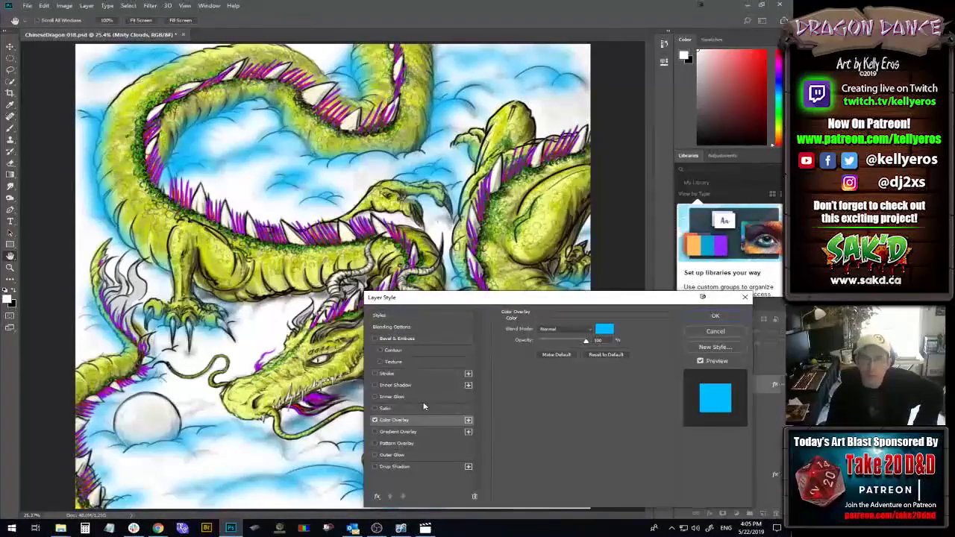
- Try other blend modes for the blue Color Overlay, from Multiply through Luminosity, and return it to Normal
click(571, 329)
click(604, 139)
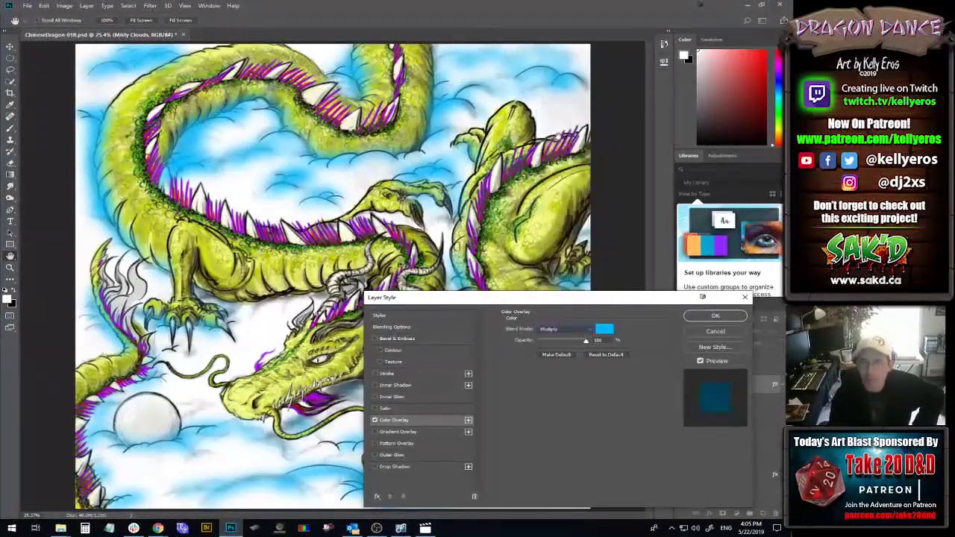
key(Down)
key(Down)
key(Down)
key(Down)
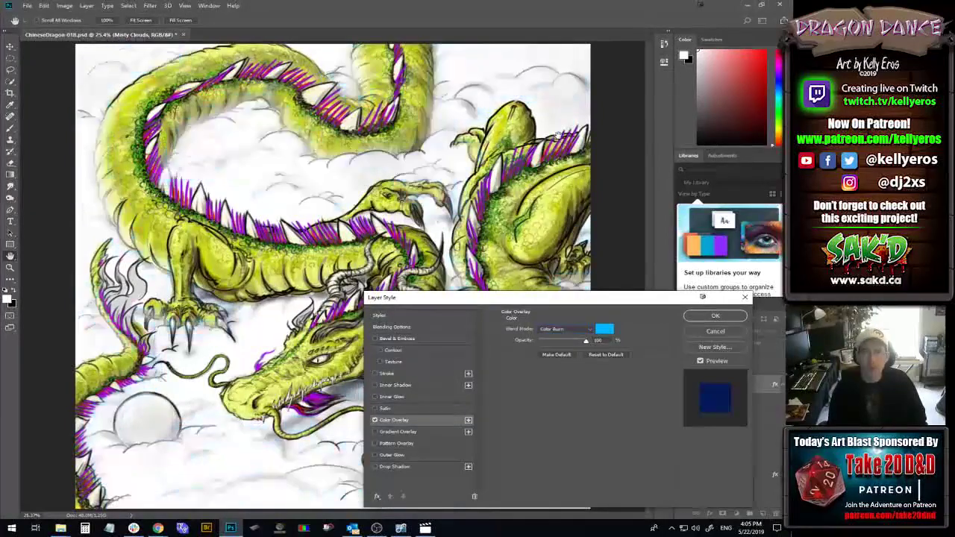
key(Down)
key(Down)
key(Down)
key(Down)
key(Down)
key(Down)
key(Down)
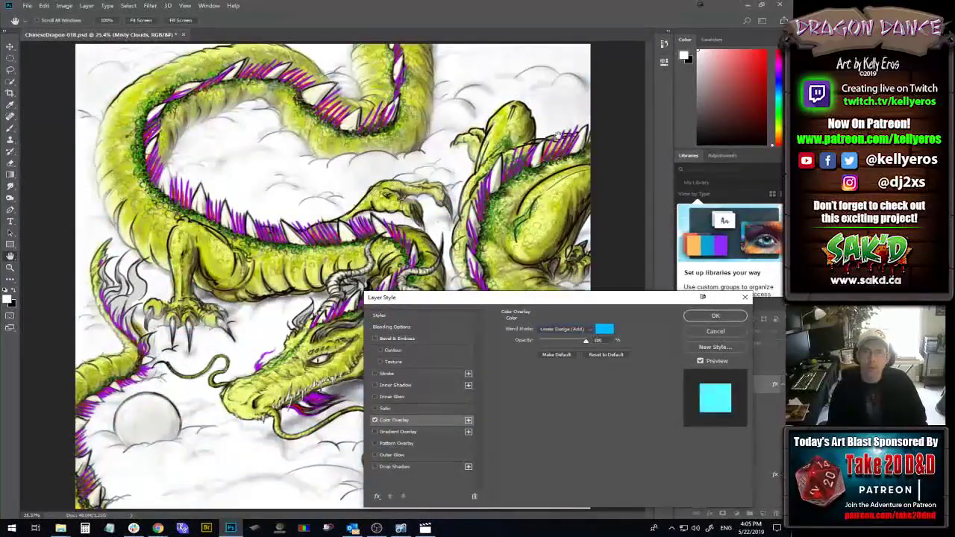
key(Down)
key(Down)
key(Down)
key(Down)
key(Down)
key(Down)
key(Down)
key(Down)
key(Down)
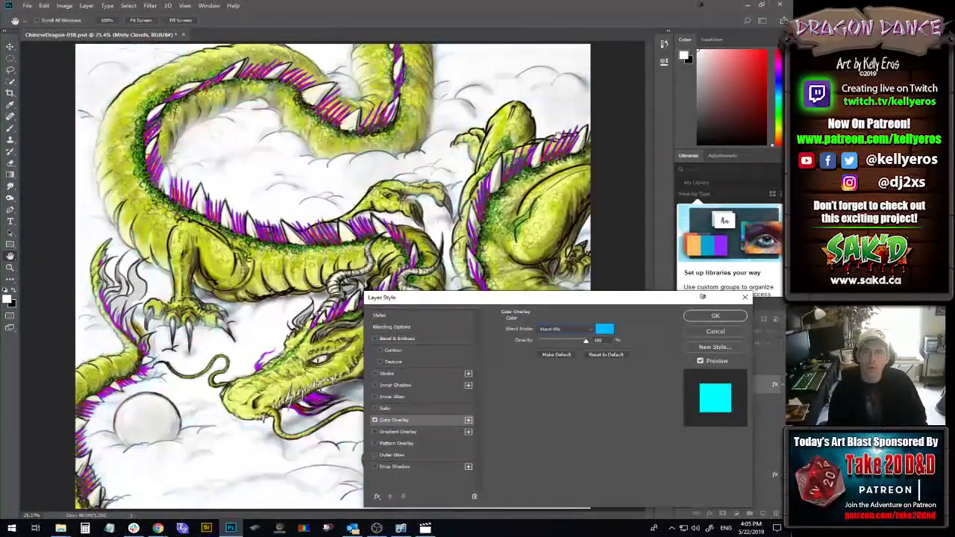
key(Down)
key(Down)
key(Down)
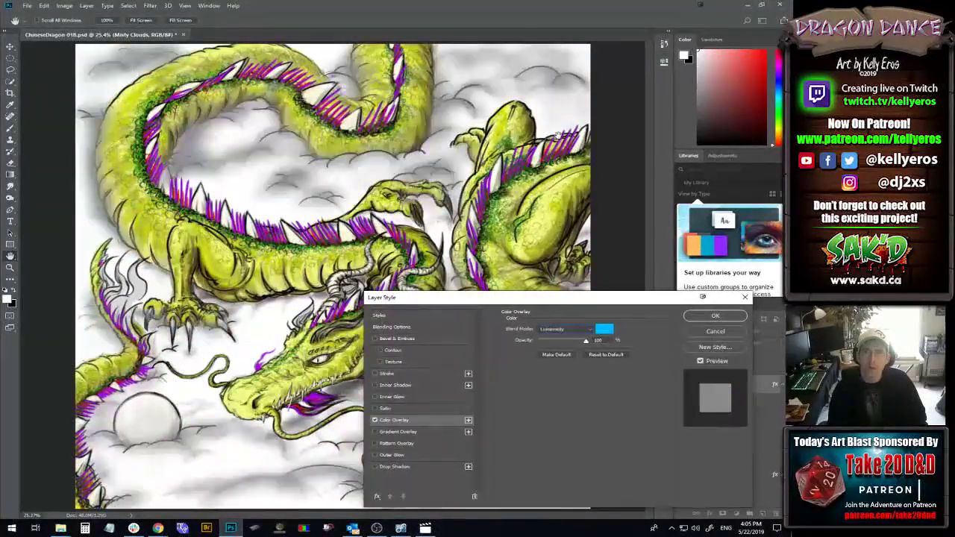
key(Home)
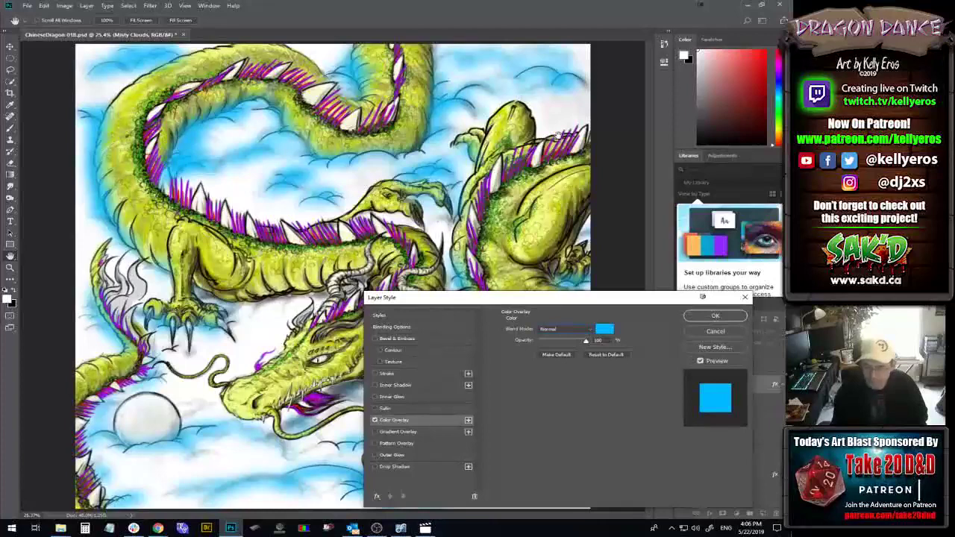
- Try several opacities for the blue Color Overlay, settle on 100%, and apply the layer style
click(548, 340)
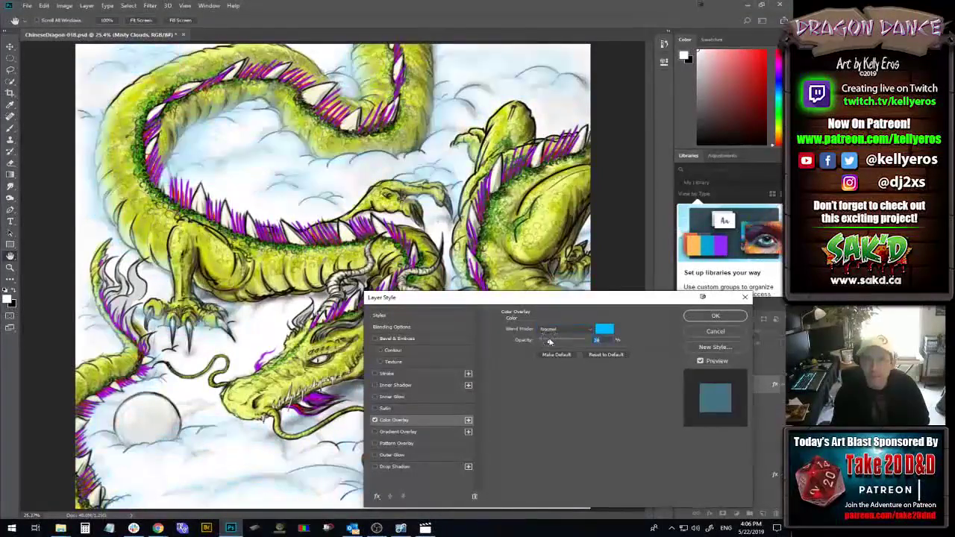
drag(550, 341, 579, 341)
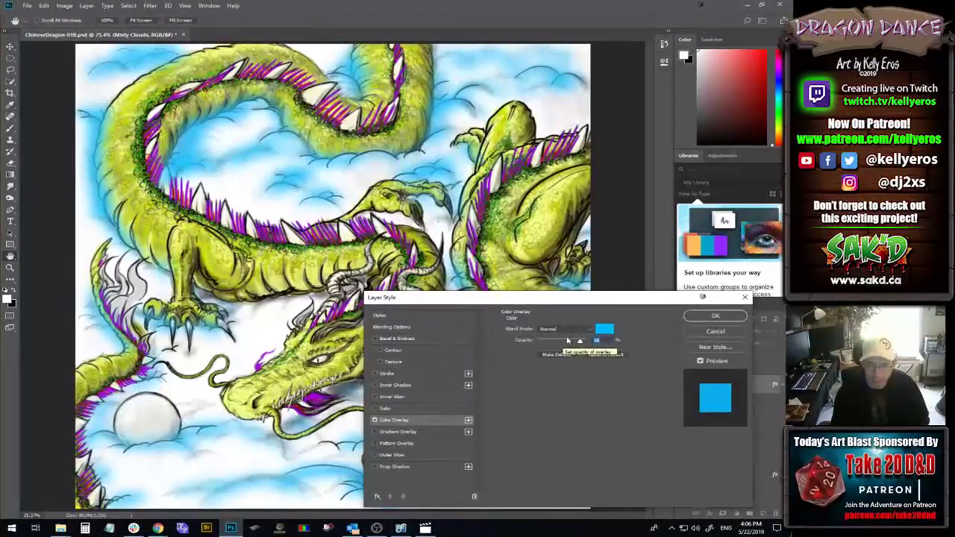
drag(572, 339, 545, 341)
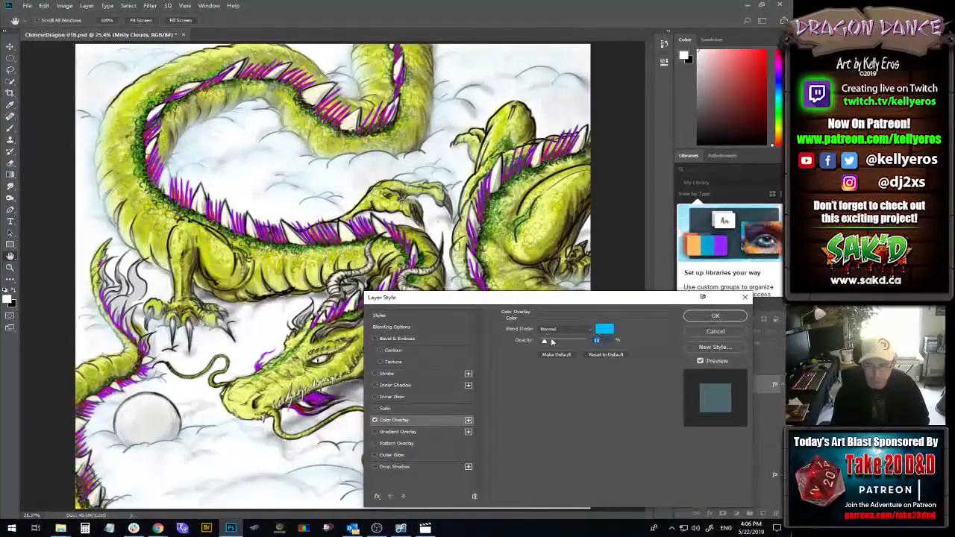
drag(550, 341, 639, 331)
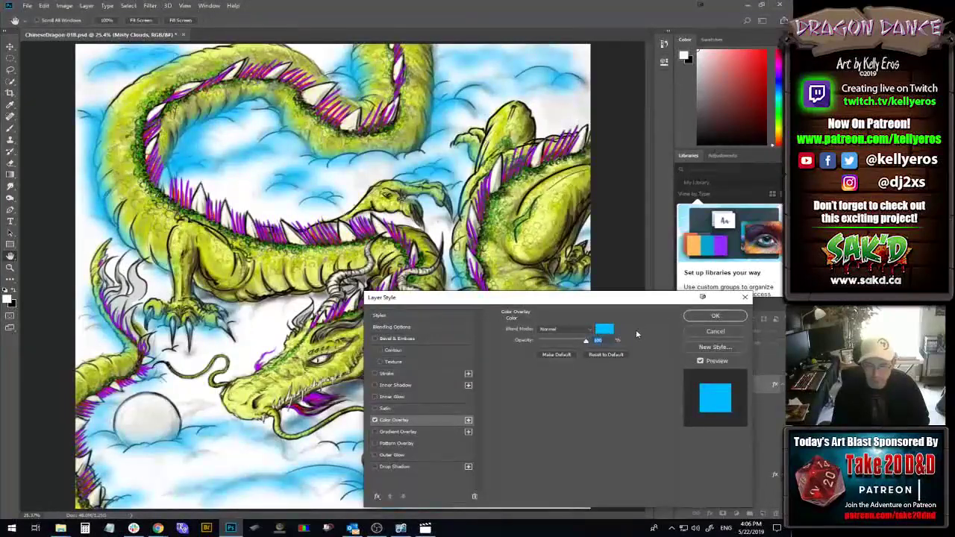
click(701, 317)
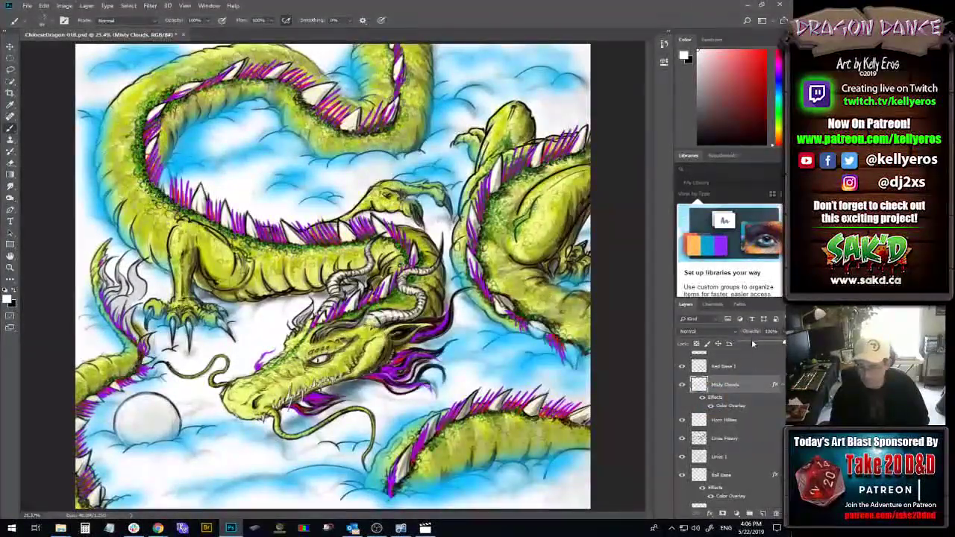
- Lower the Misty Clouds layer's opacity to 16% for a faint blue tint in the clouds
drag(751, 339, 746, 340)
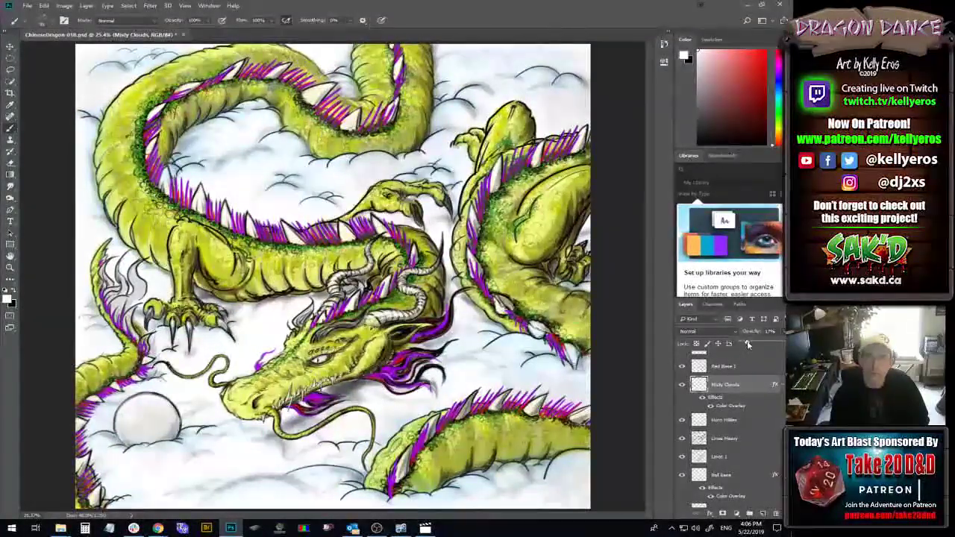
drag(750, 341, 752, 345)
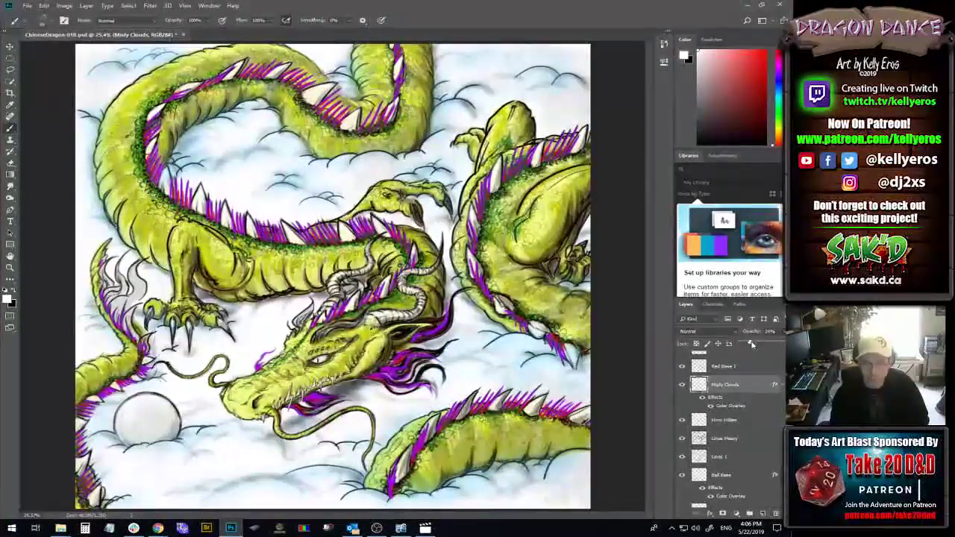
drag(751, 340, 756, 344)
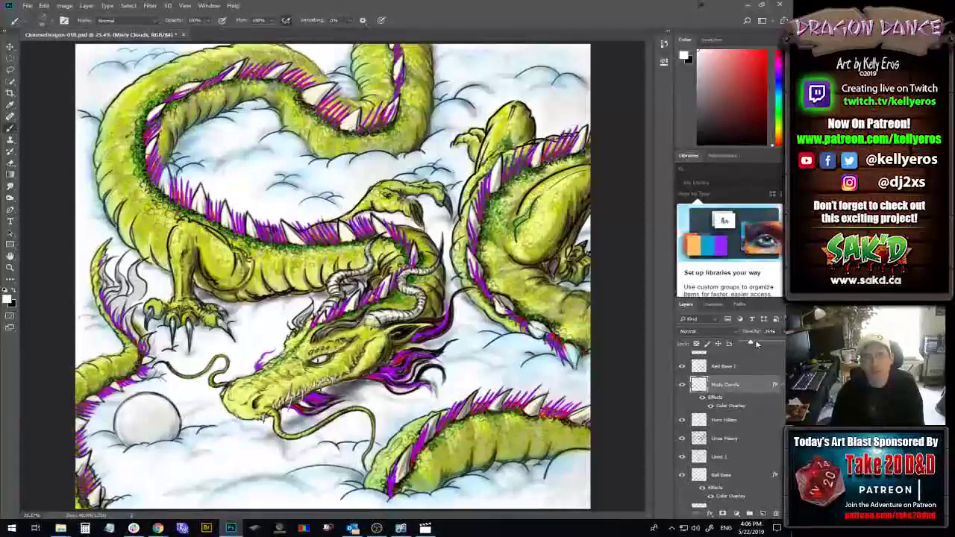
drag(757, 343, 750, 344)
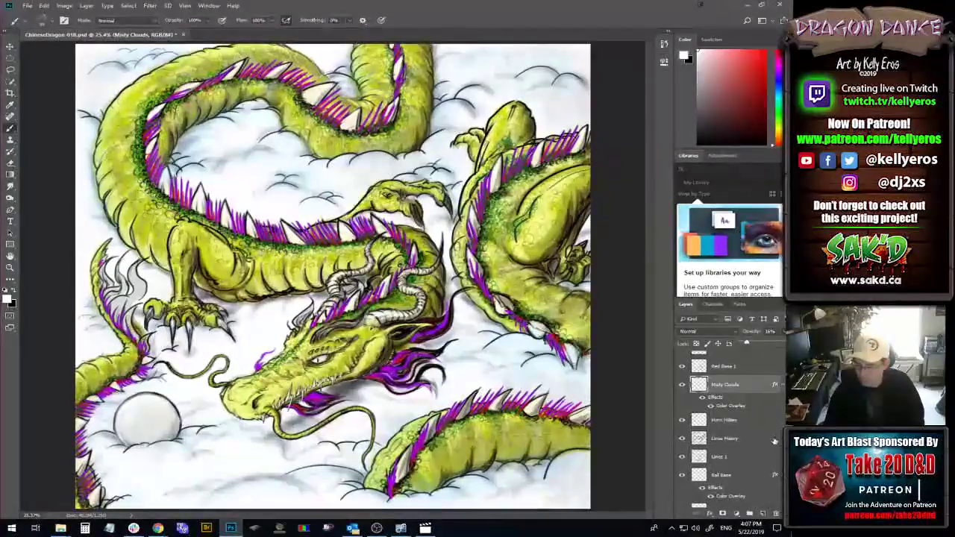
- Try moving the Lines 1 layer above the Lines Heavy layer, and undo the reordering
drag(753, 452, 757, 434)
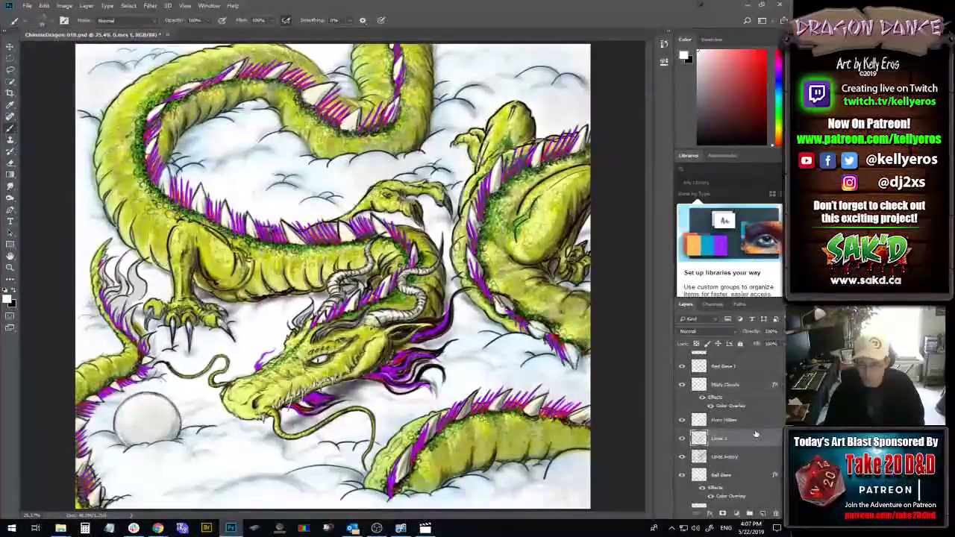
key(alt+bracketright)
key(alt+bracketright)
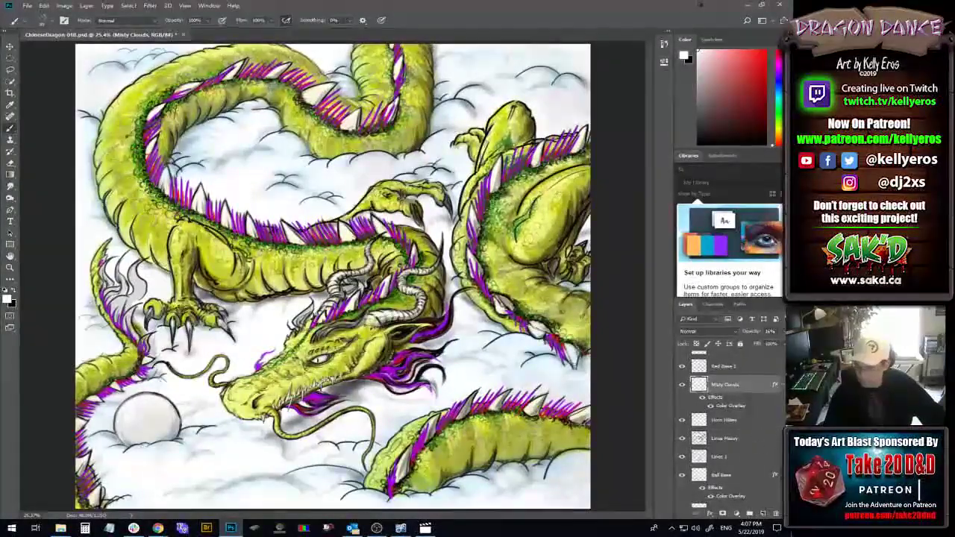
- Make Line Touchup the active layer and switch the foreground colour to black
scroll(758, 439, up, 3)
scroll(722, 391, up, 2)
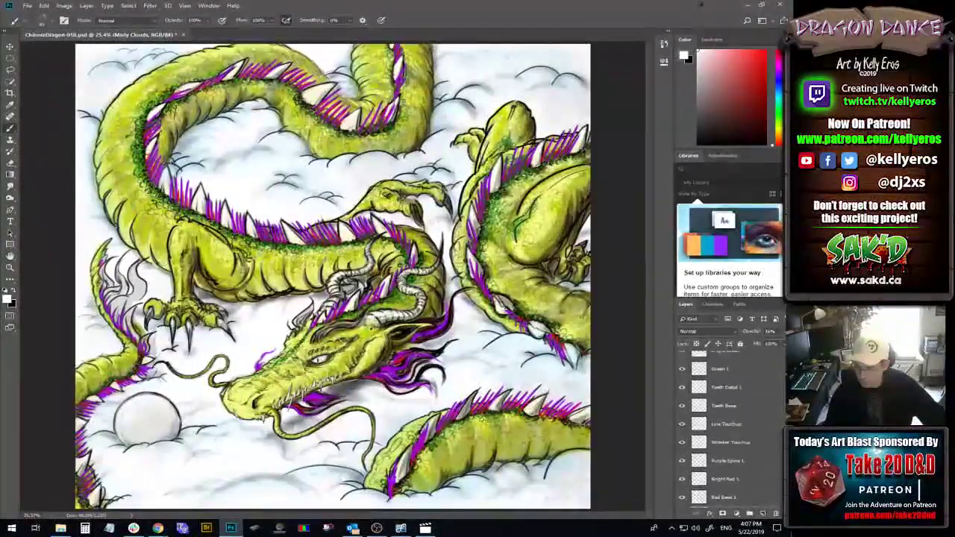
key(alt+bracketright)
key(alt+bracketright)
key(alt+bracketright)
key(alt+bracketright)
key(alt+bracketright)
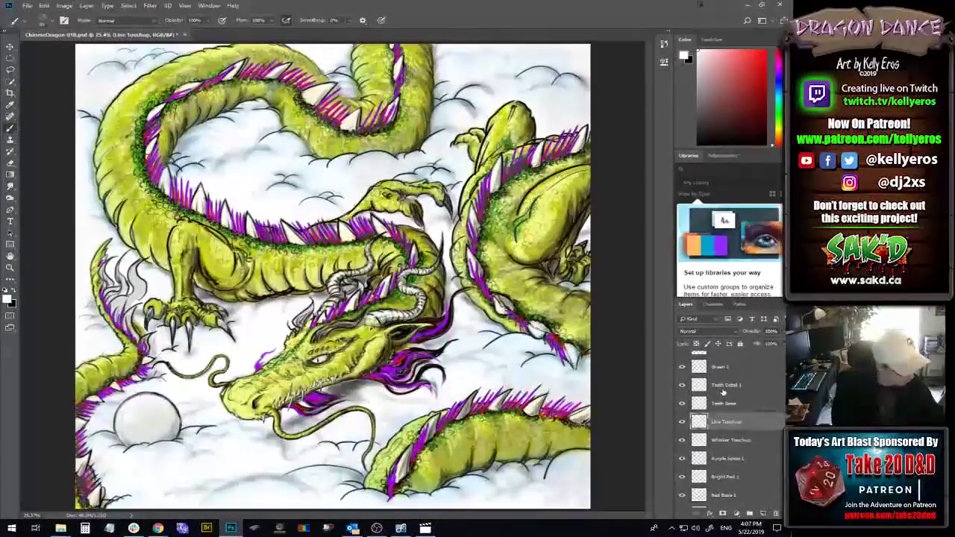
key(x)
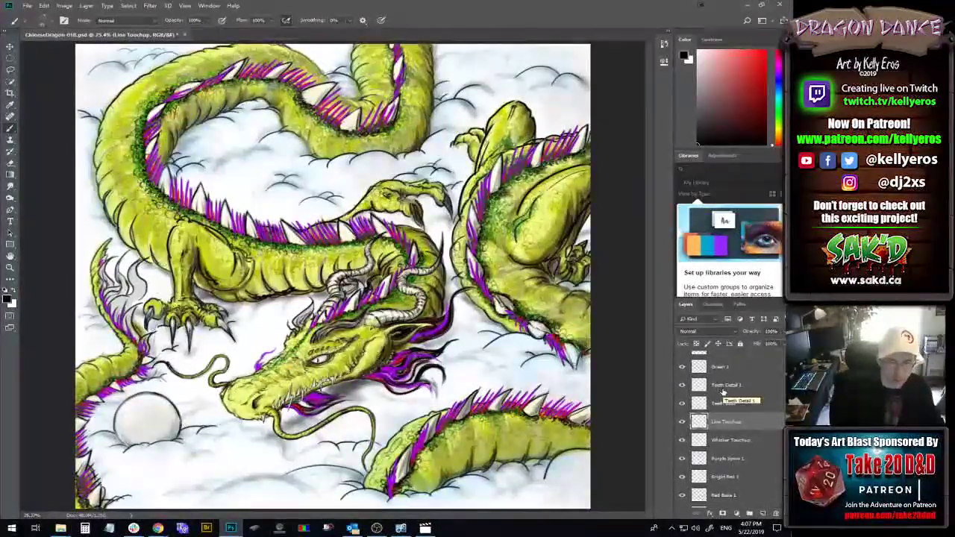
- Choose the Soft Round Pressure Size brush and reduce its size for fine line work
click(58, 22)
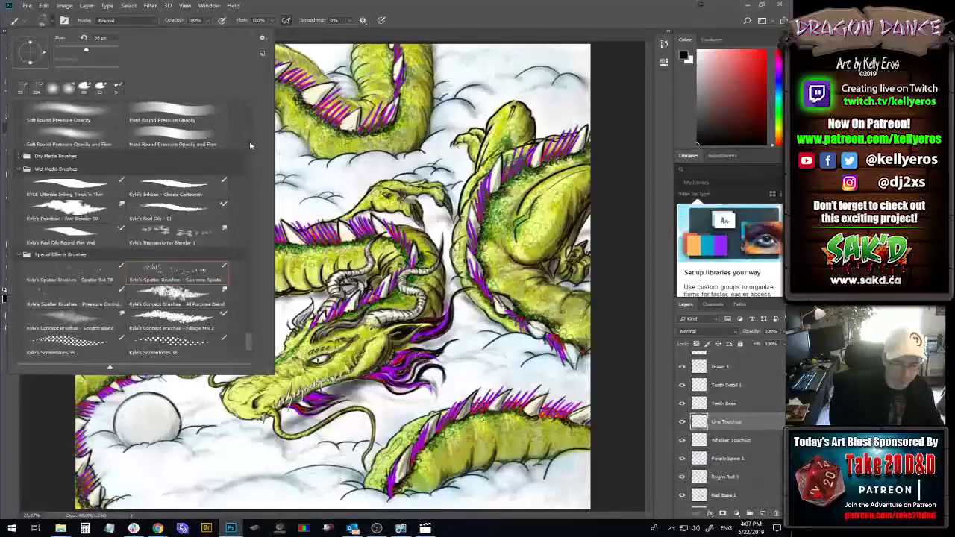
scroll(254, 151, up, 10)
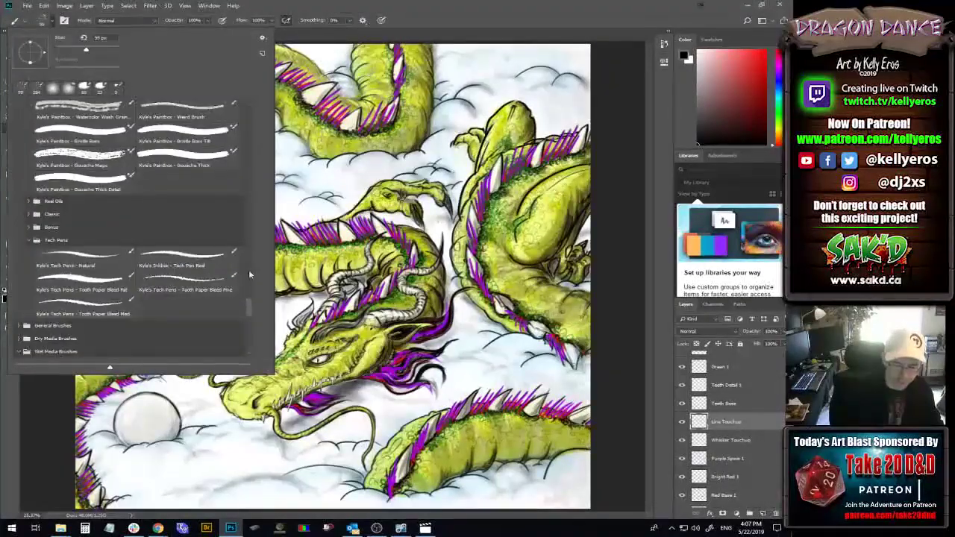
scroll(248, 257, up, 10)
click(116, 144)
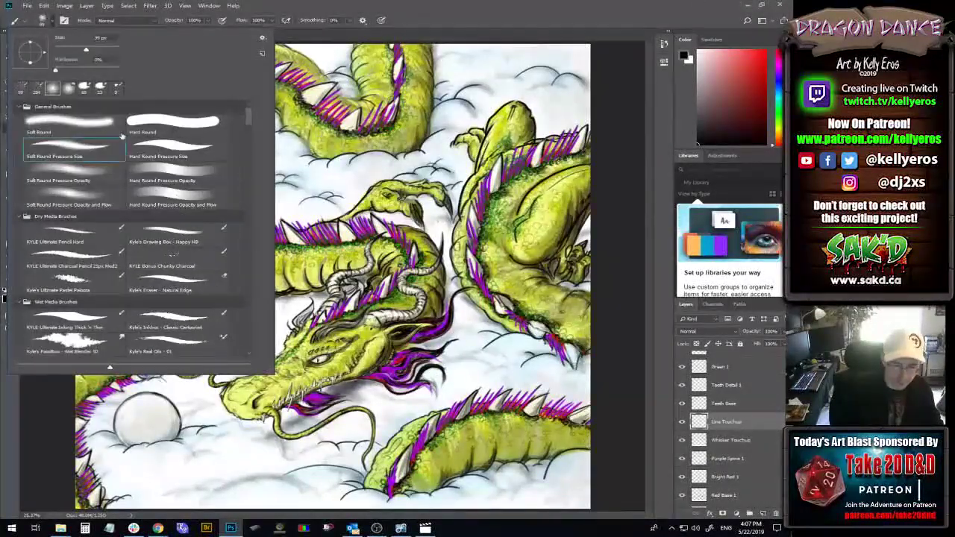
double_click(180, 149)
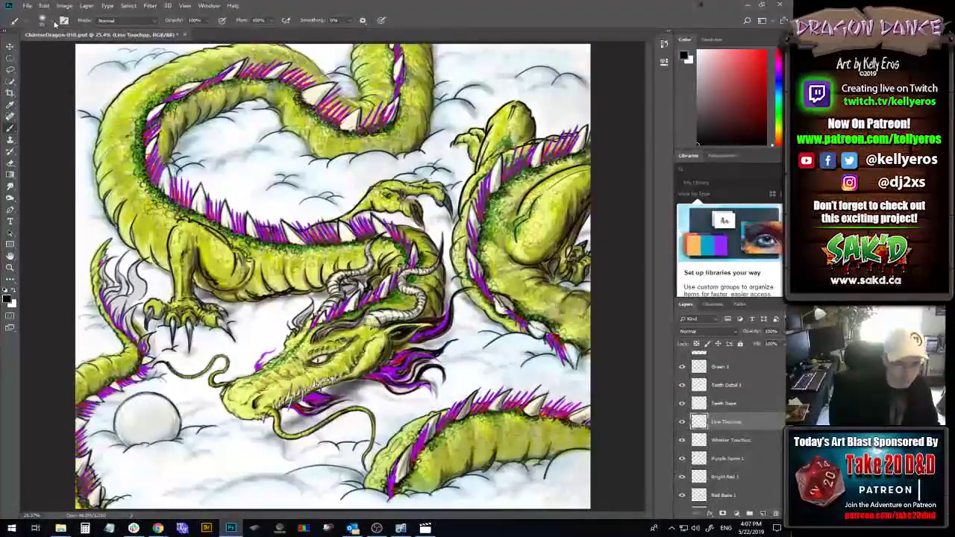
right_click(98, 44)
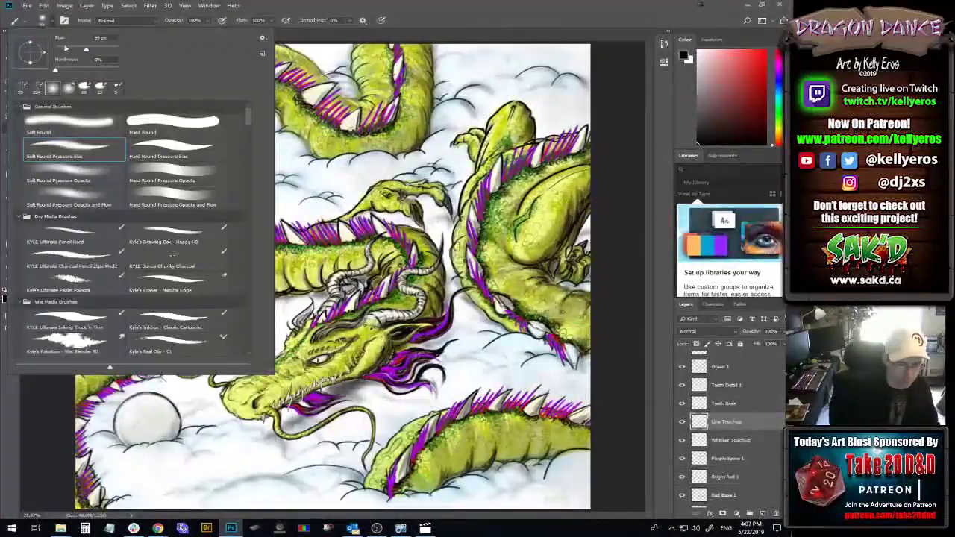
click(65, 47)
drag(61, 50, 59, 49)
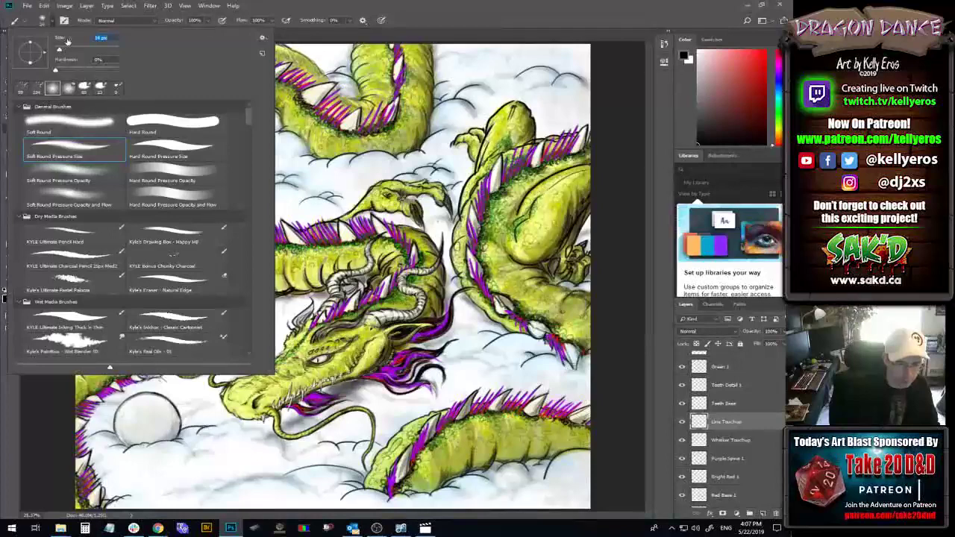
- Hand-letter the artist's signature with ©2019 in black on the cloud beneath the dragon's lower body coil
click(401, 12)
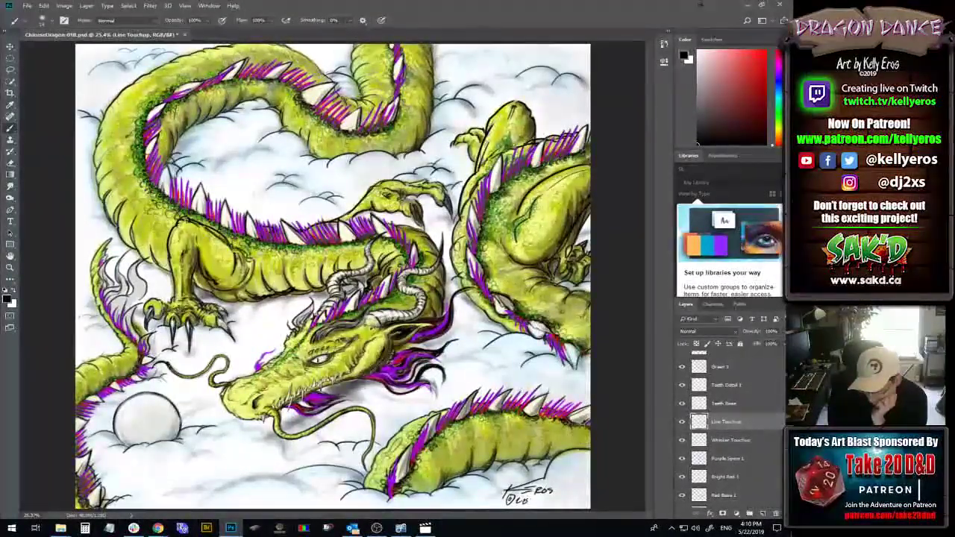
drag(531, 494, 539, 504)
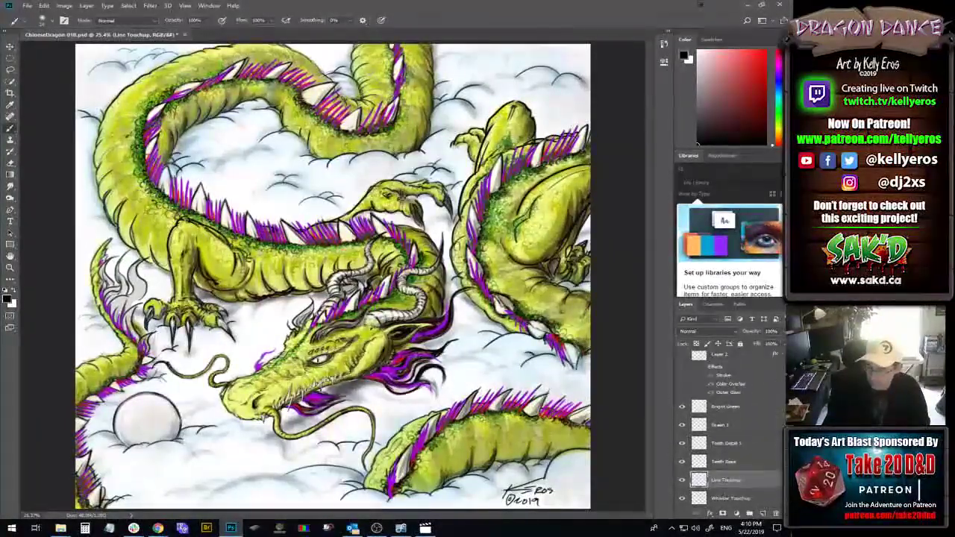
click(762, 513)
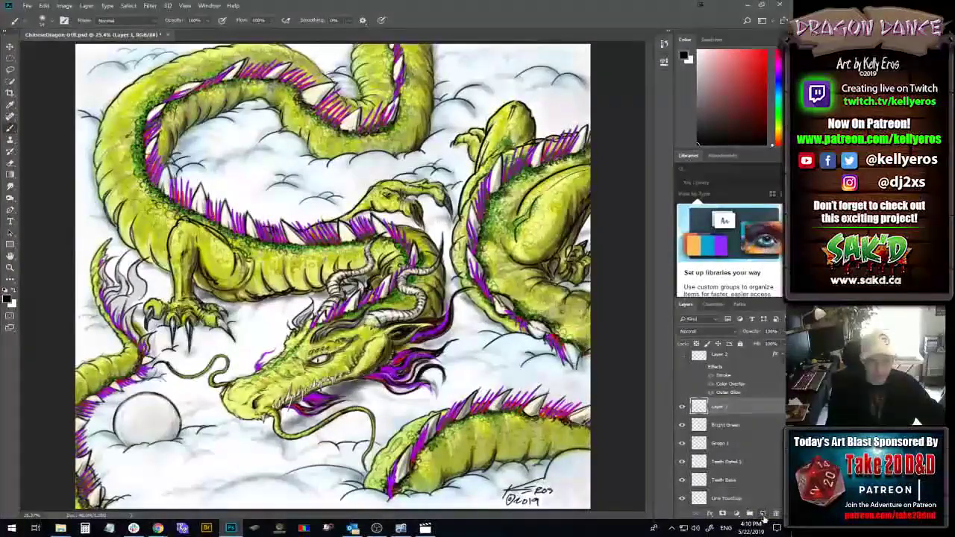
key(ctrl+z)
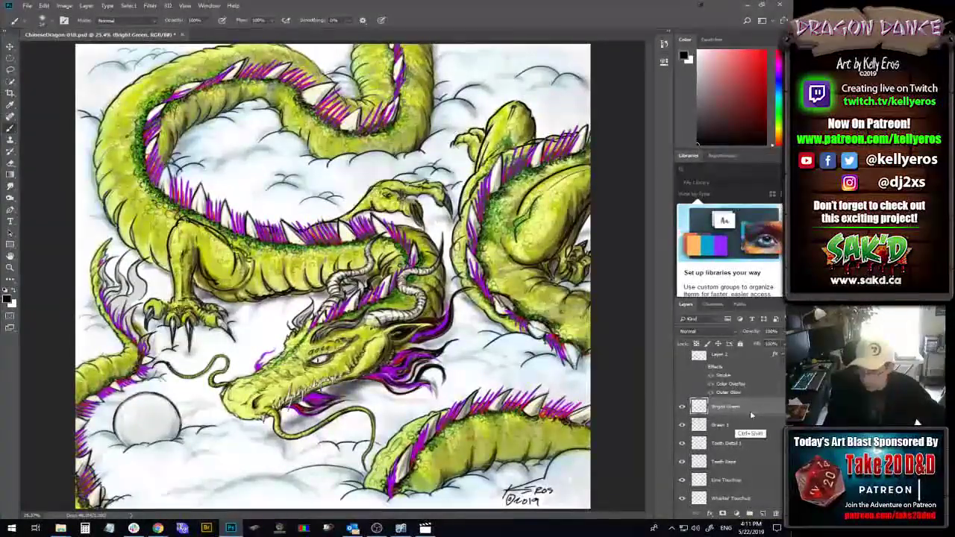
key(ctrl+shift+s)
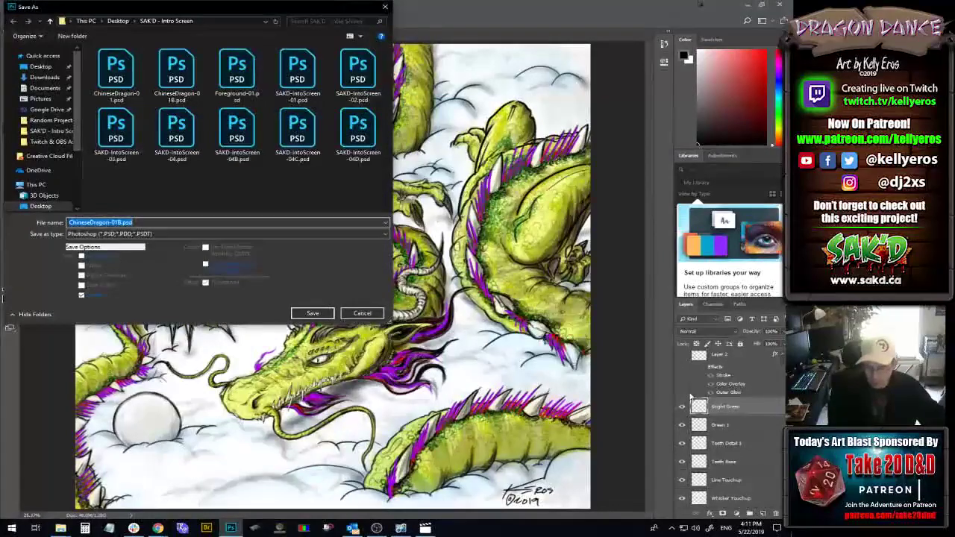
click(361, 314)
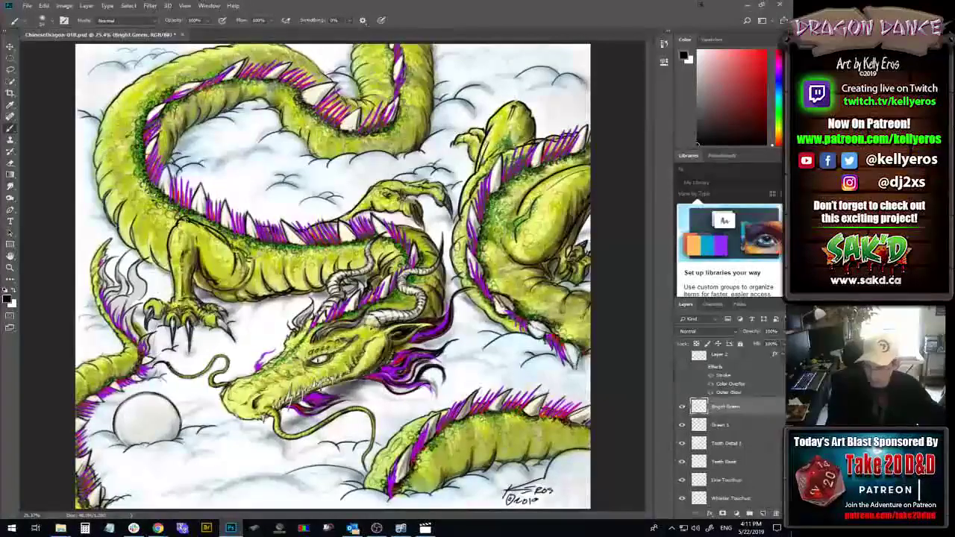
- Create a new layer above Bright Green and name it Pearl Highlight
key(ctrl+shift+alt+n)
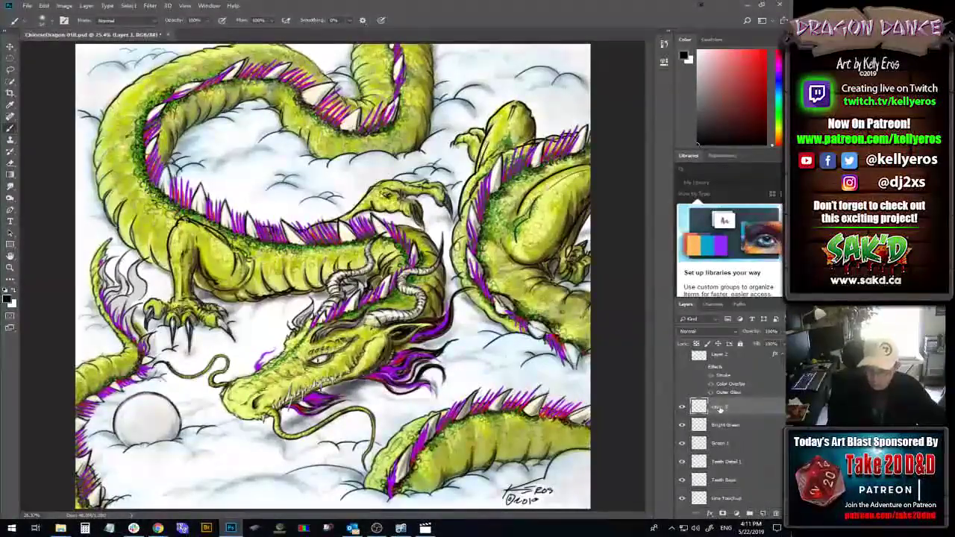
double_click(719, 407)
text(Pearl)
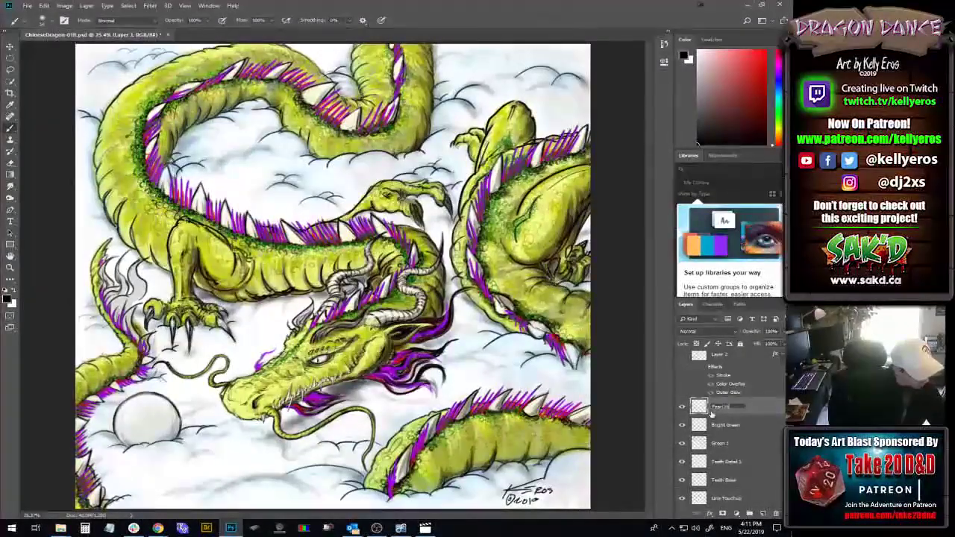
text( Highlight)
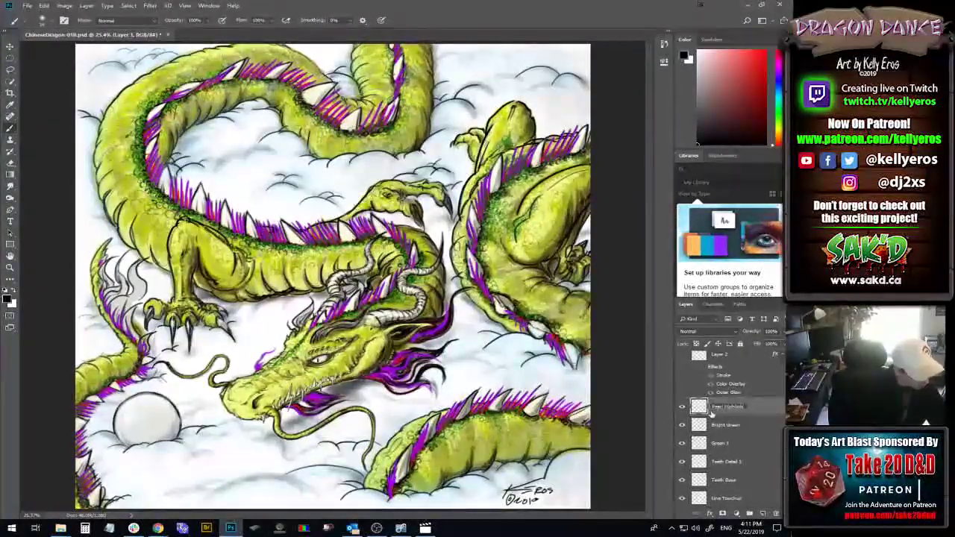
key(Return)
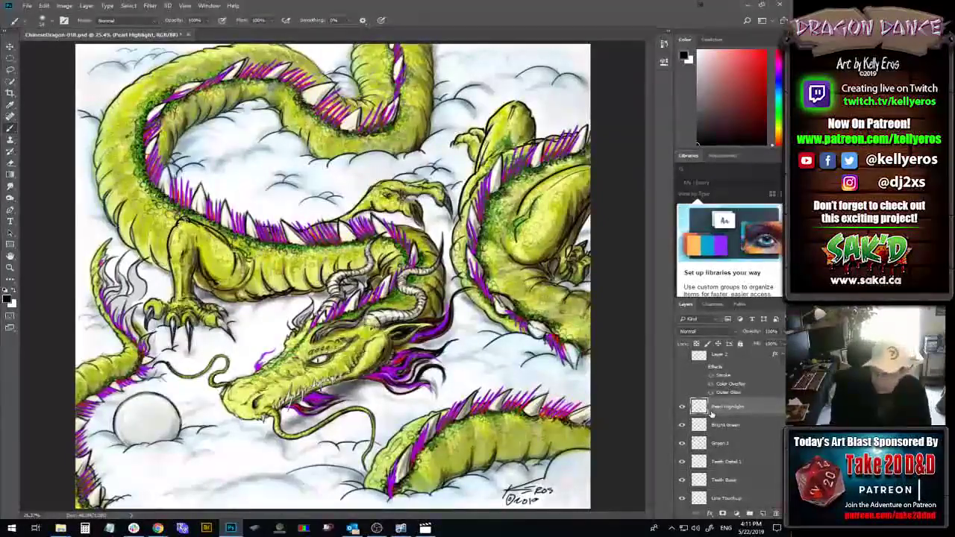
- Set the foreground colour to the bright yellow-green d9e425 and return to the Brush tool
click(8, 298)
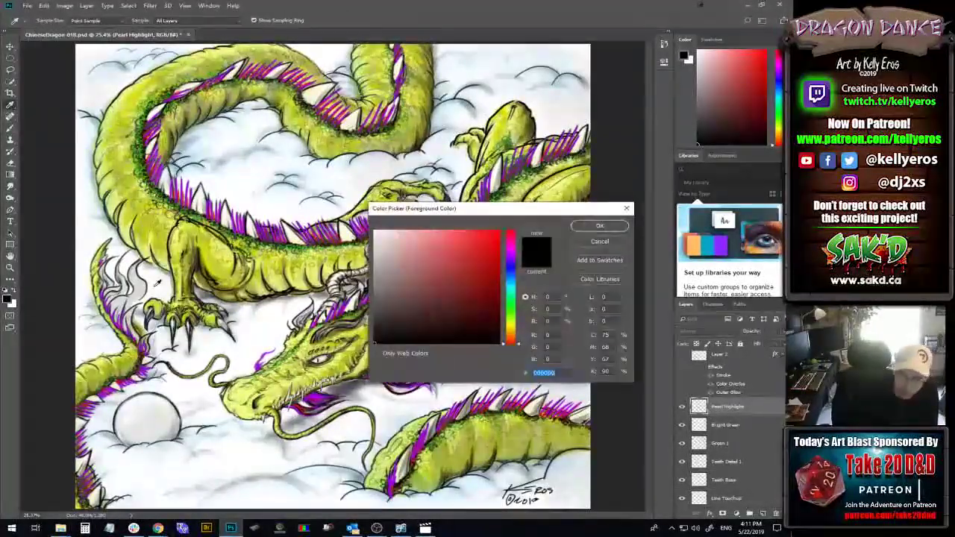
click(512, 326)
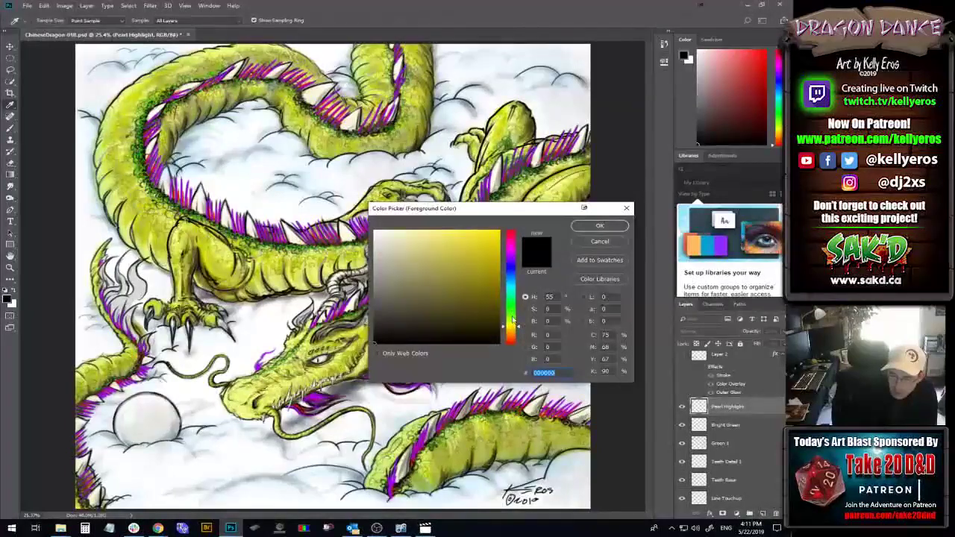
click(450, 246)
click(482, 238)
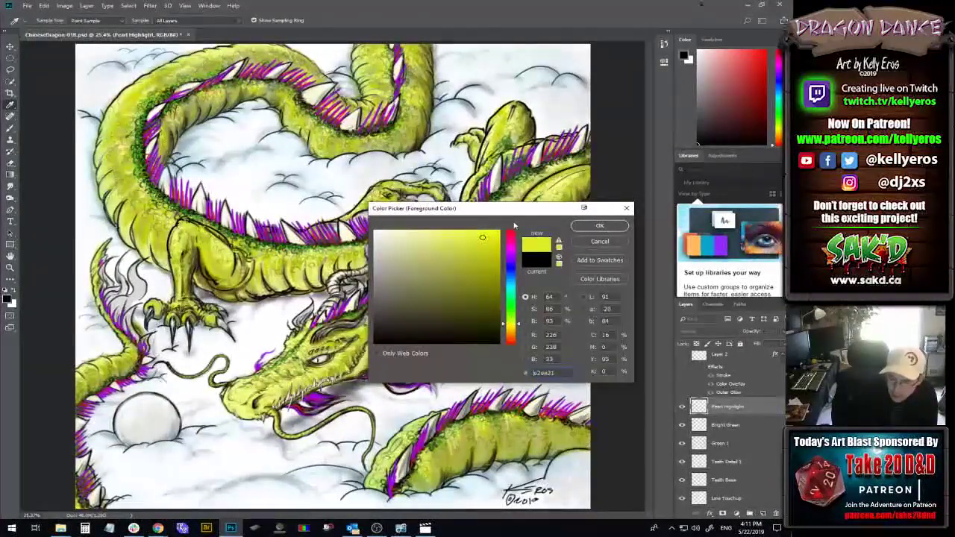
click(479, 241)
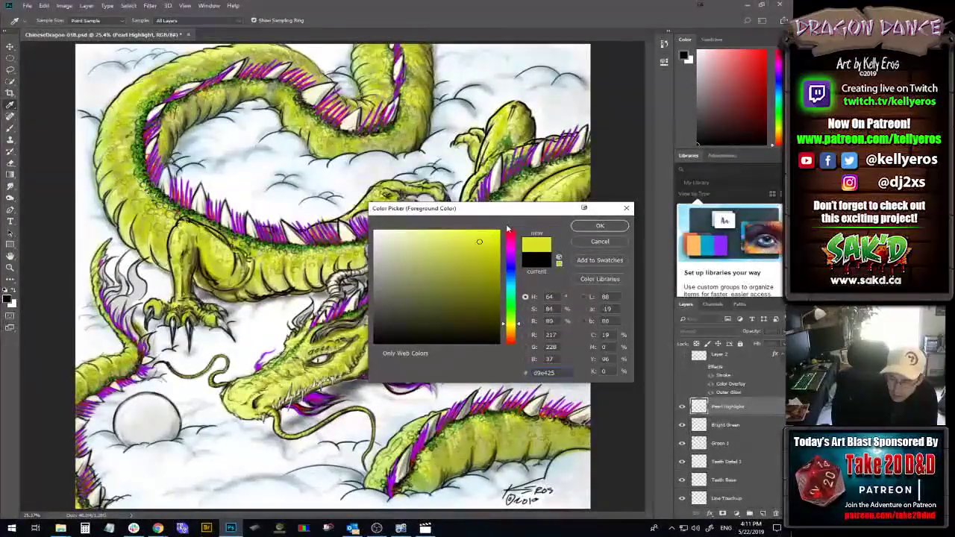
click(599, 226)
key(b)
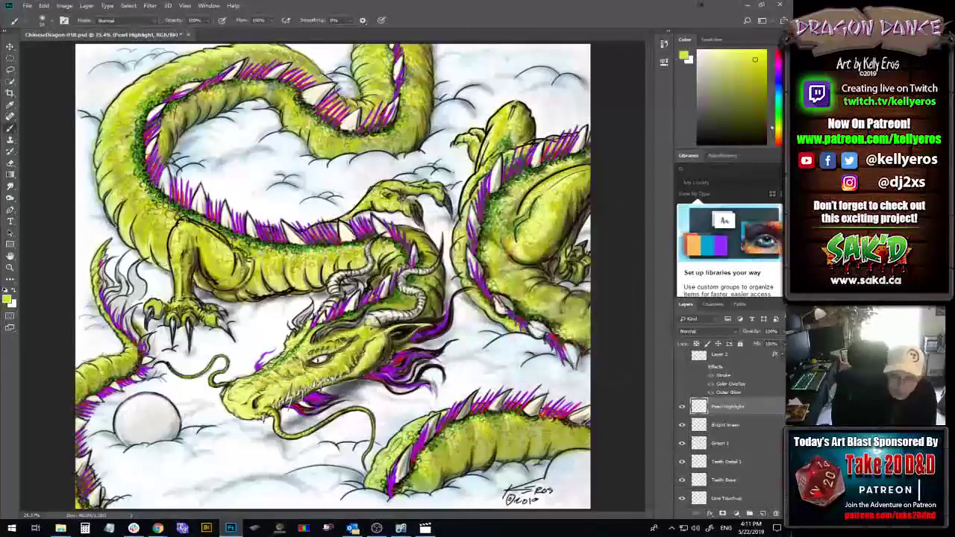
- Lower the brush opacity and flow and paint a faint yellow-green tint over the shaded side of the pearl
drag(209, 21, 167, 31)
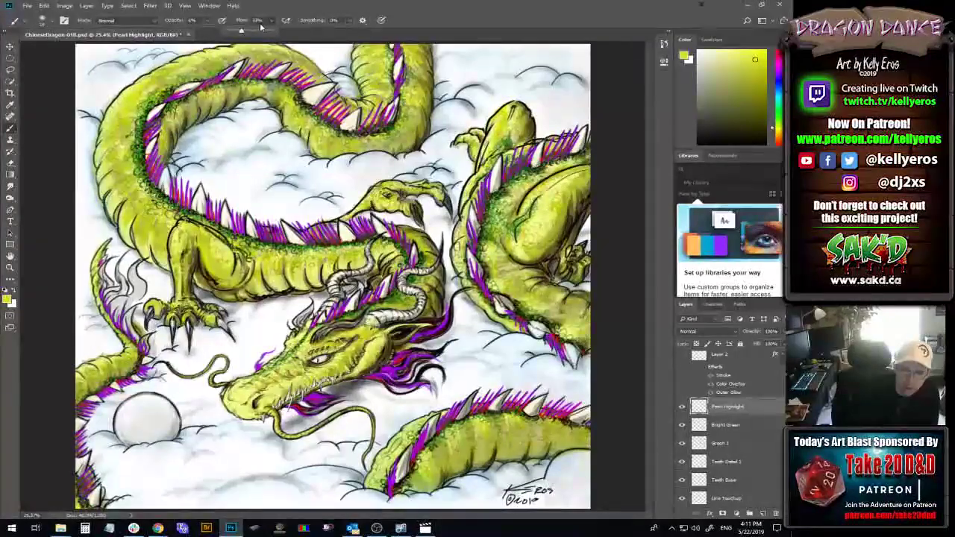
click(54, 23)
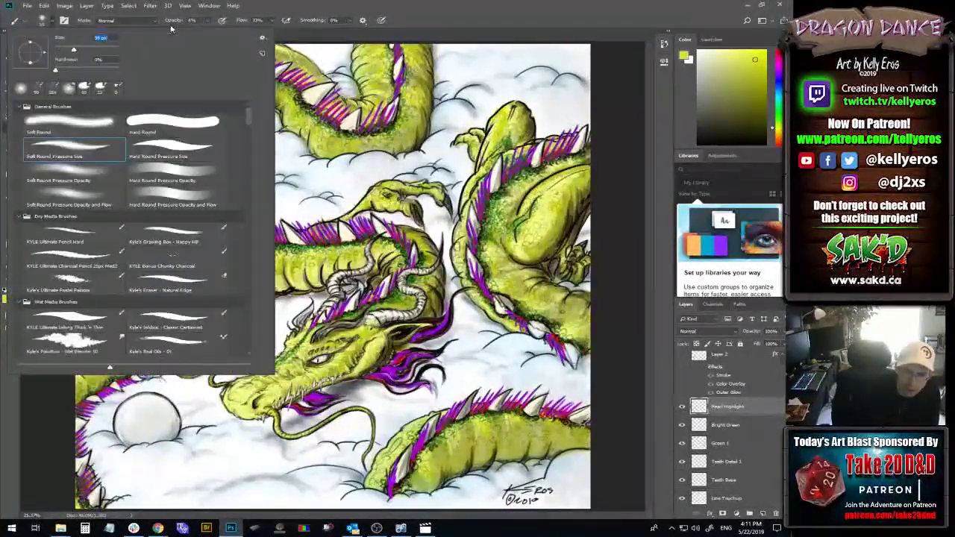
key(Return)
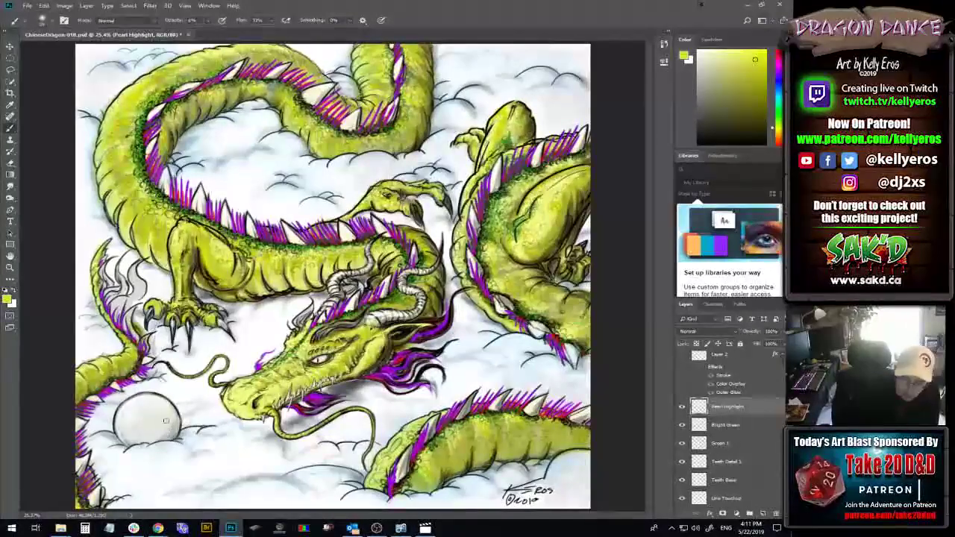
drag(165, 421, 159, 440)
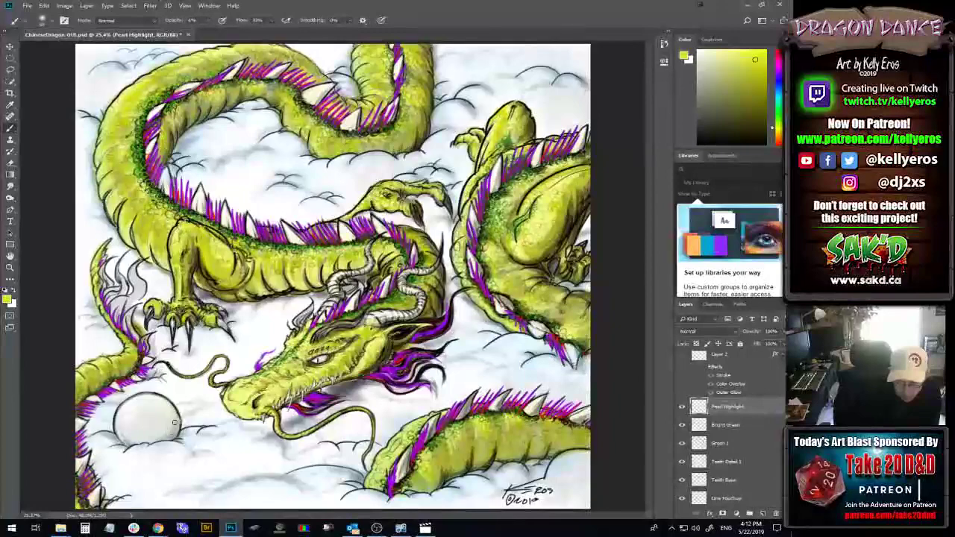
drag(170, 424, 157, 418)
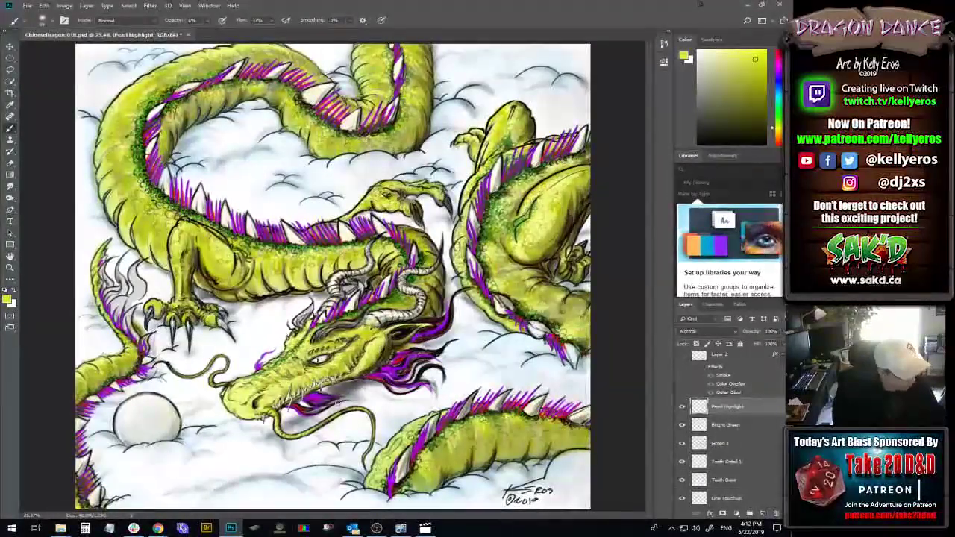
- Prepare a smaller white brush at 100% opacity for the pearl's highlights
key(x)
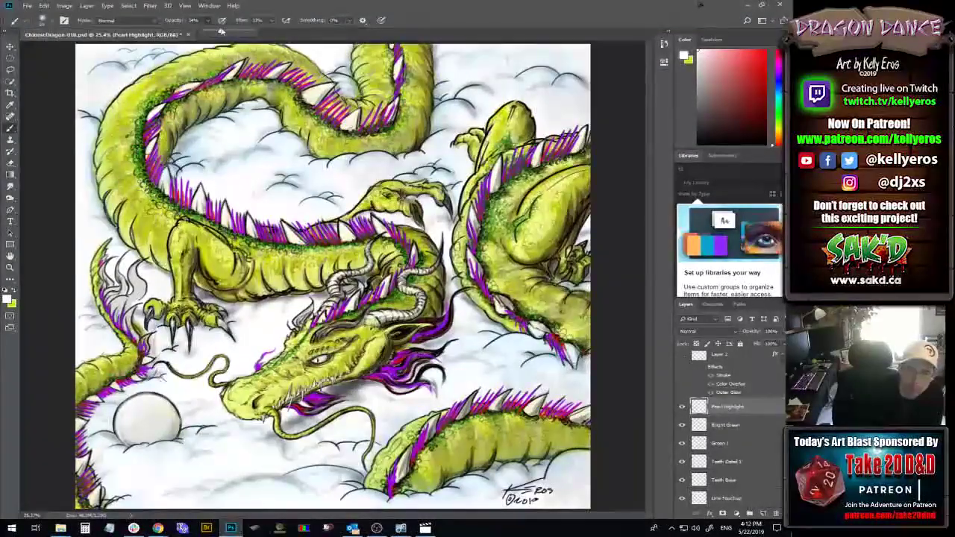
key(0)
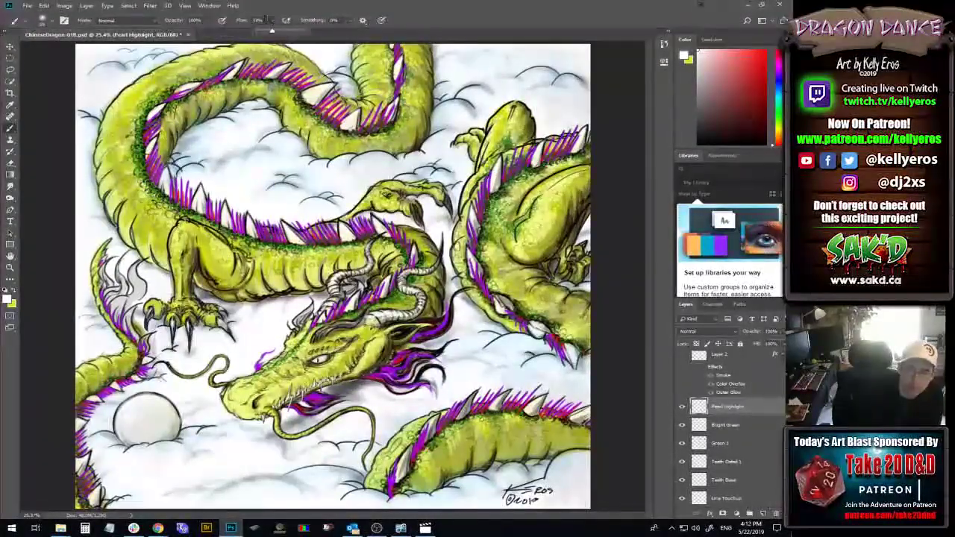
click(42, 21)
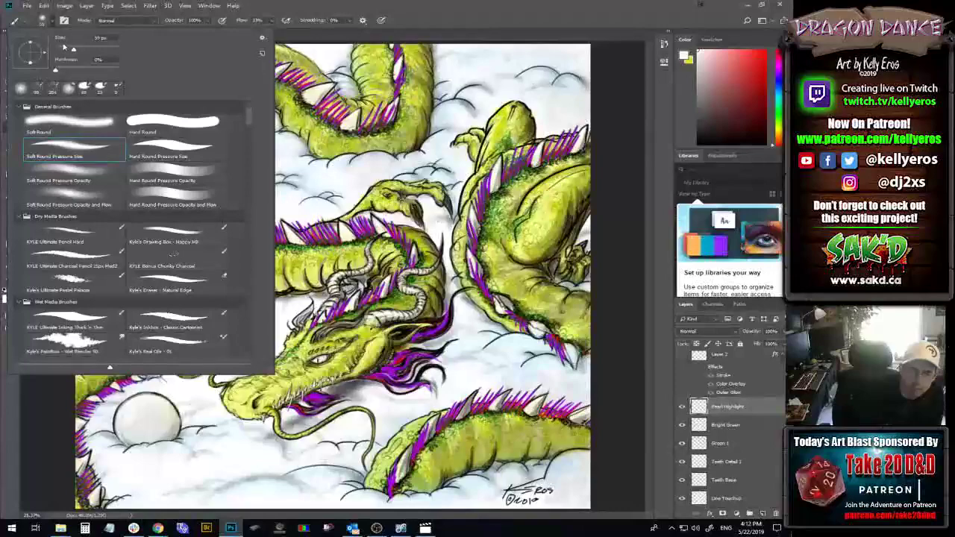
drag(64, 47, 67, 46)
click(268, 10)
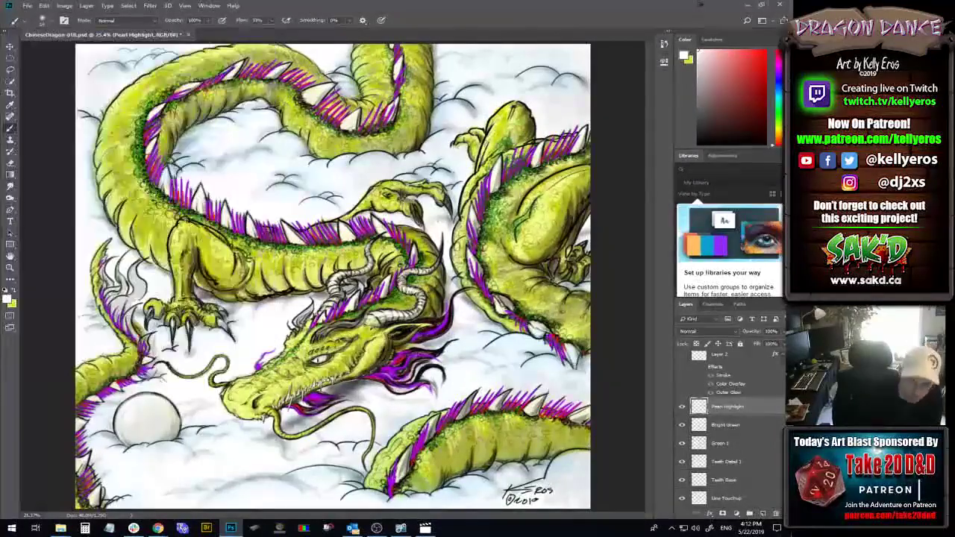
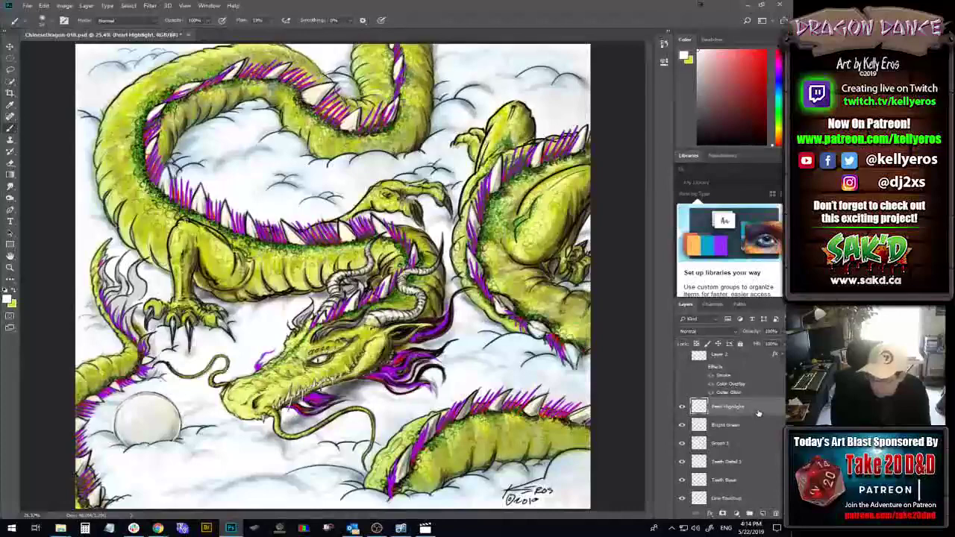
- Move the Pearl Highlight layer down the stack to sit between Line Touchup and Whisker Touchup
drag(767, 461, 773, 488)
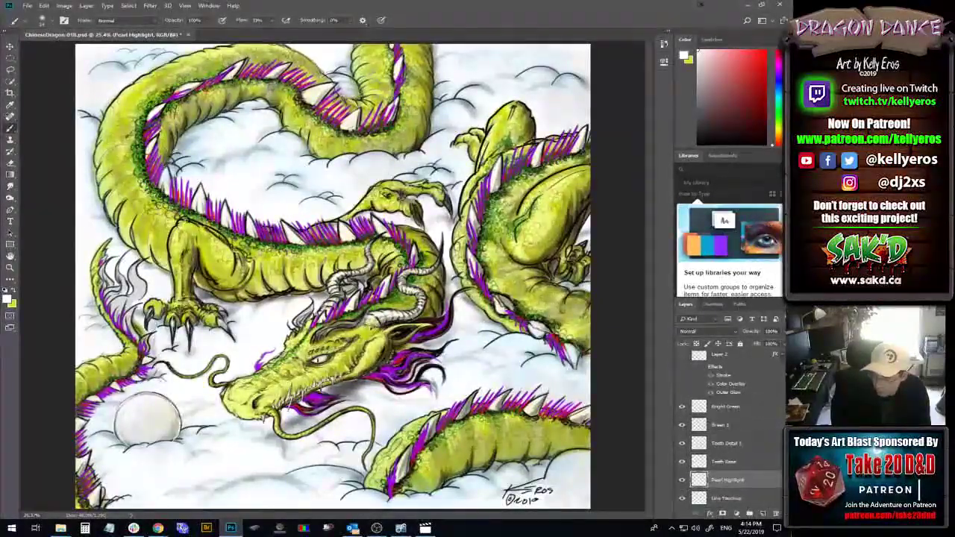
scroll(776, 411, down, 1)
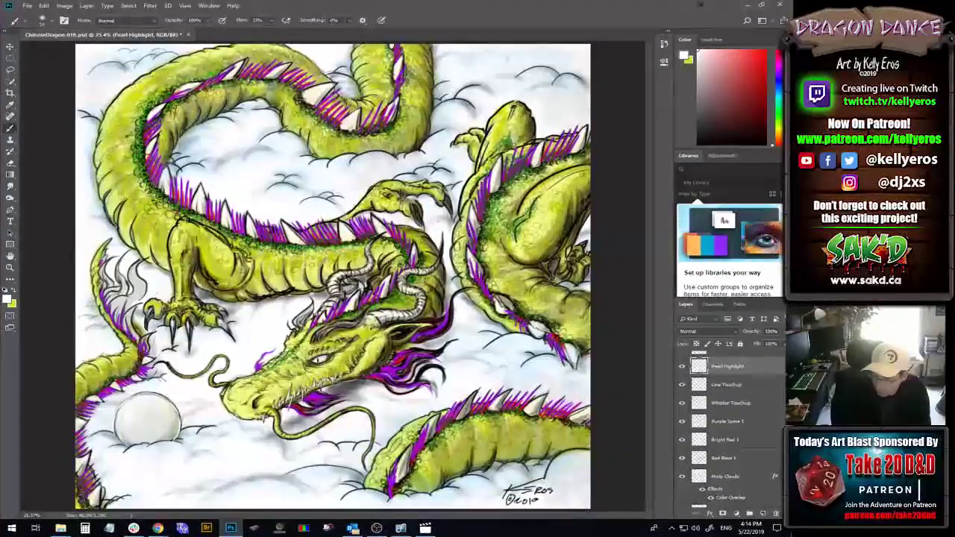
drag(747, 384, 755, 401)
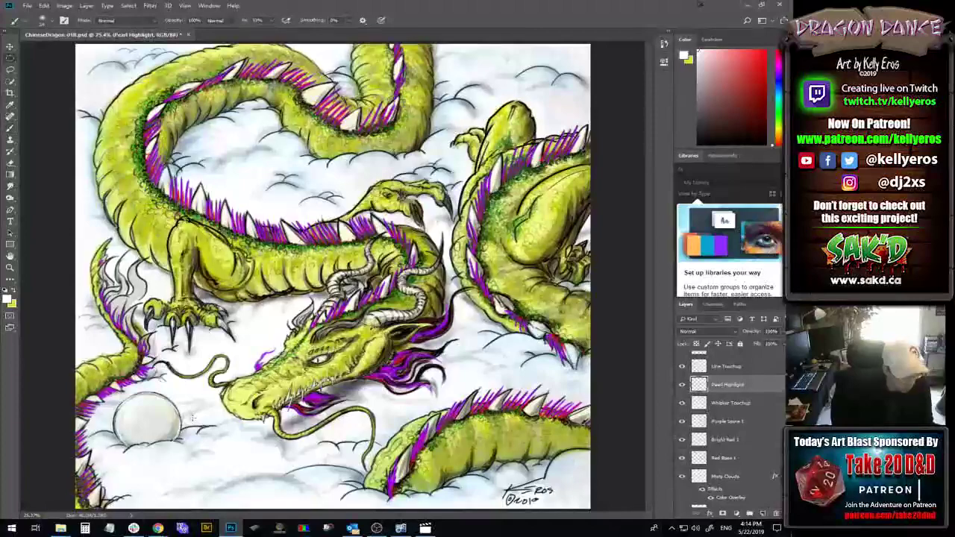
- Make an elliptical selection inside the pearl and adjust it so it sits around the pearl's middle
key(m)
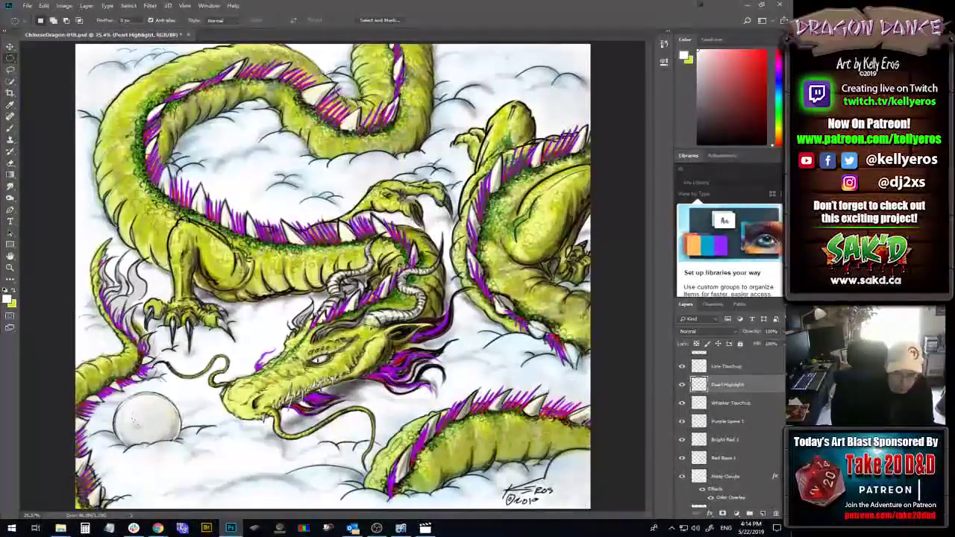
drag(134, 407, 173, 419)
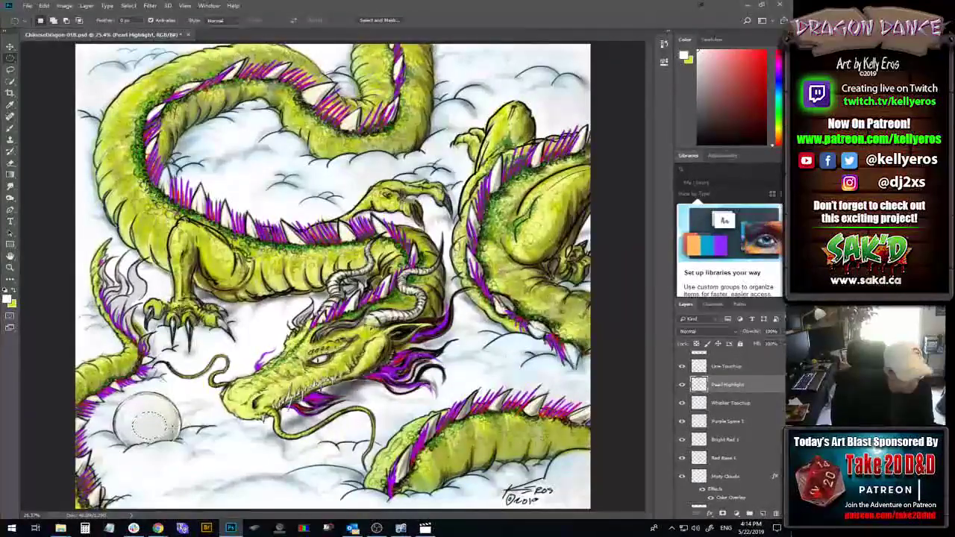
drag(153, 431, 153, 430)
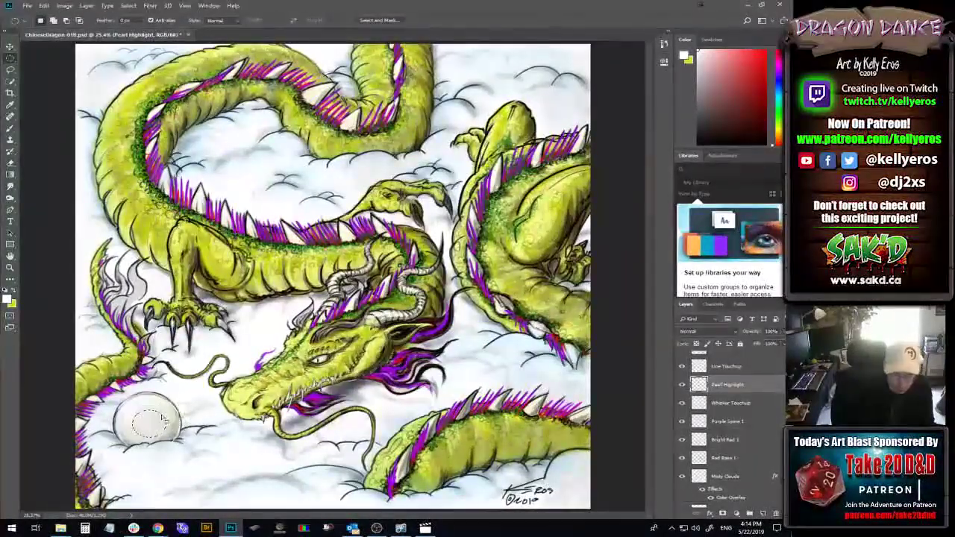
- Fill the elliptical selection inside the pearl with bright blue on a new layer above Pearl Highlight
click(8, 300)
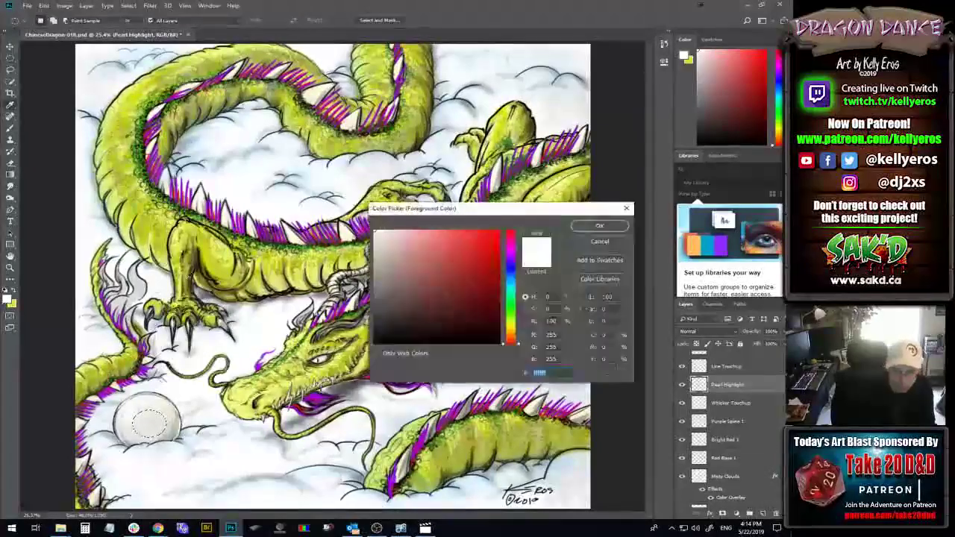
drag(473, 257, 559, 231)
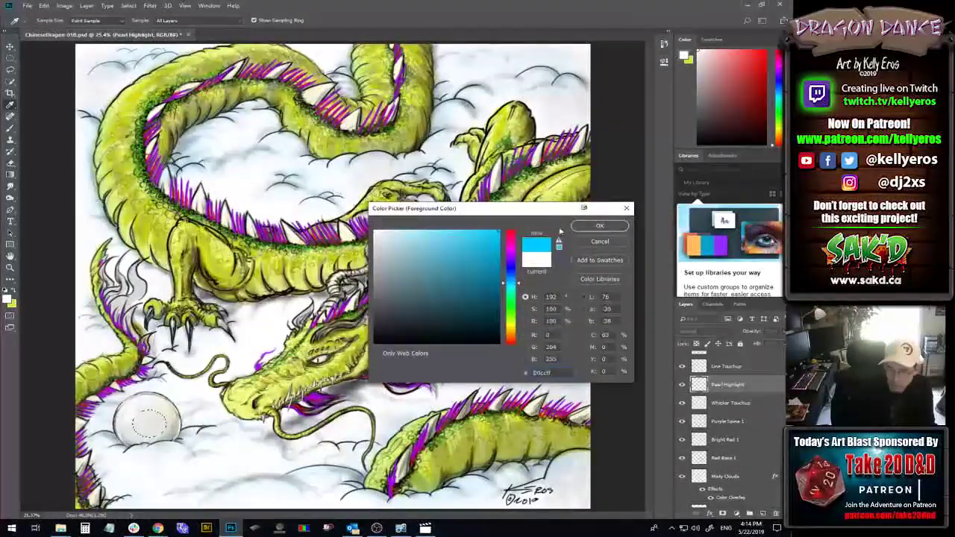
click(600, 226)
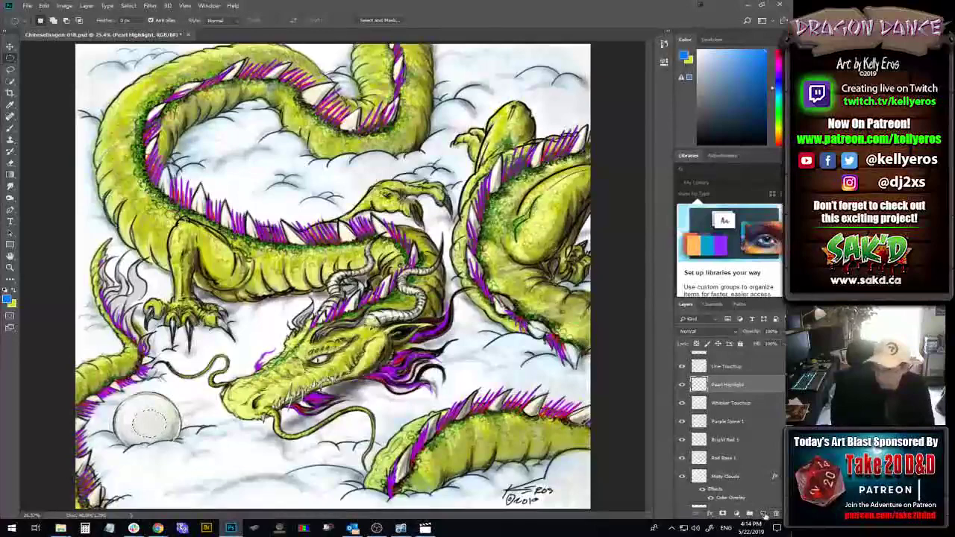
key(ctrl+shift+alt+n)
key(alt+BackSpace)
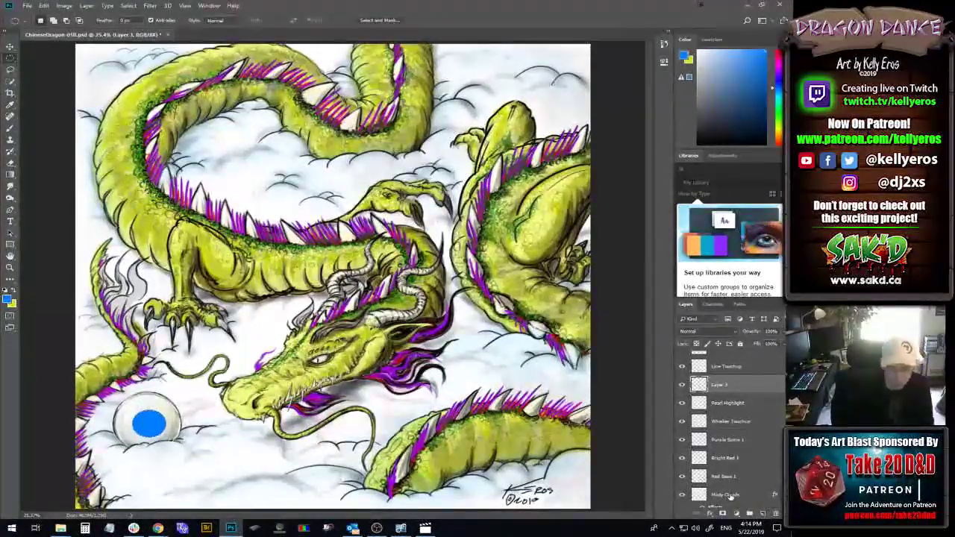
- Soften the blue ellipse inside the pearl with a Gaussian Blur of 48.4 pixels radius
click(150, 5)
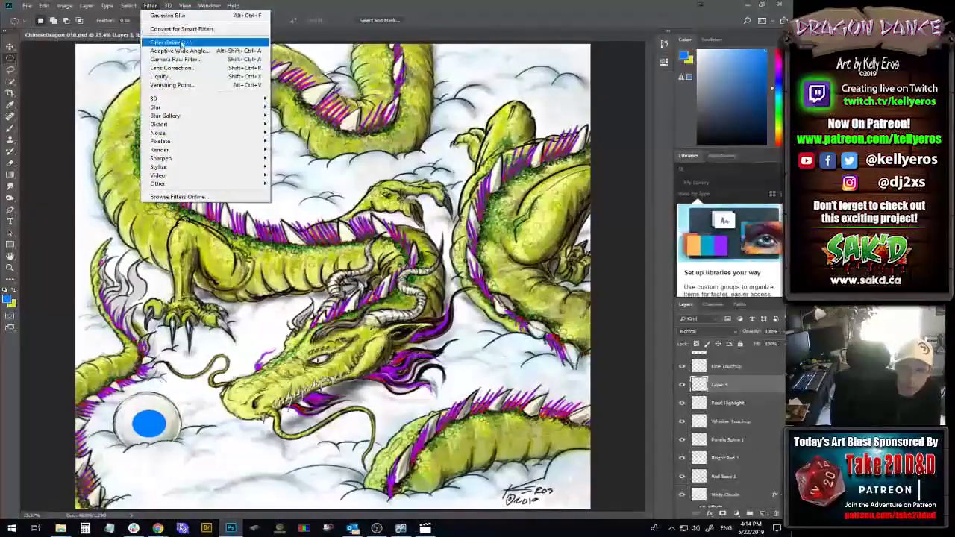
mouse_move(156, 107)
click(112, 140)
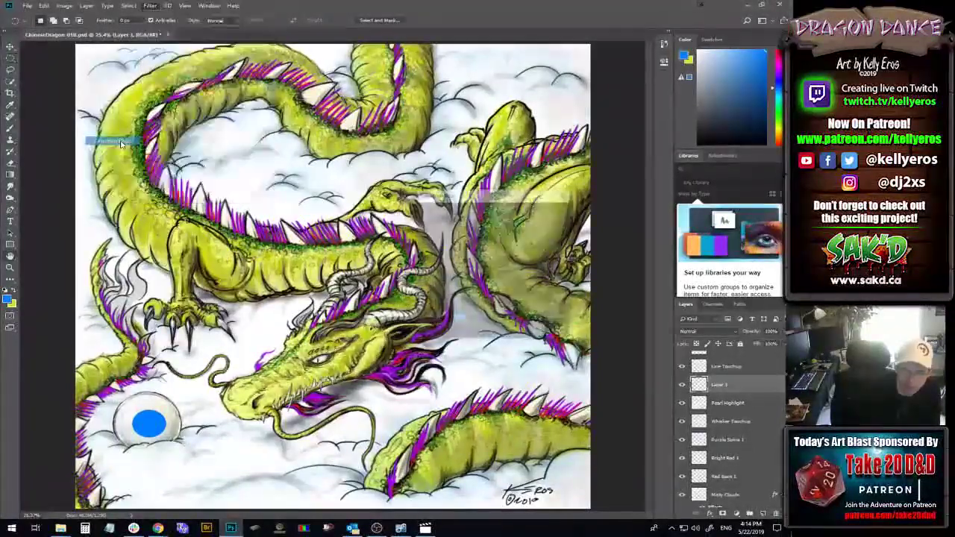
mouse_move(473, 333)
mouse_down()
mouse_move(486, 334)
mouse_move(477, 334)
mouse_up()
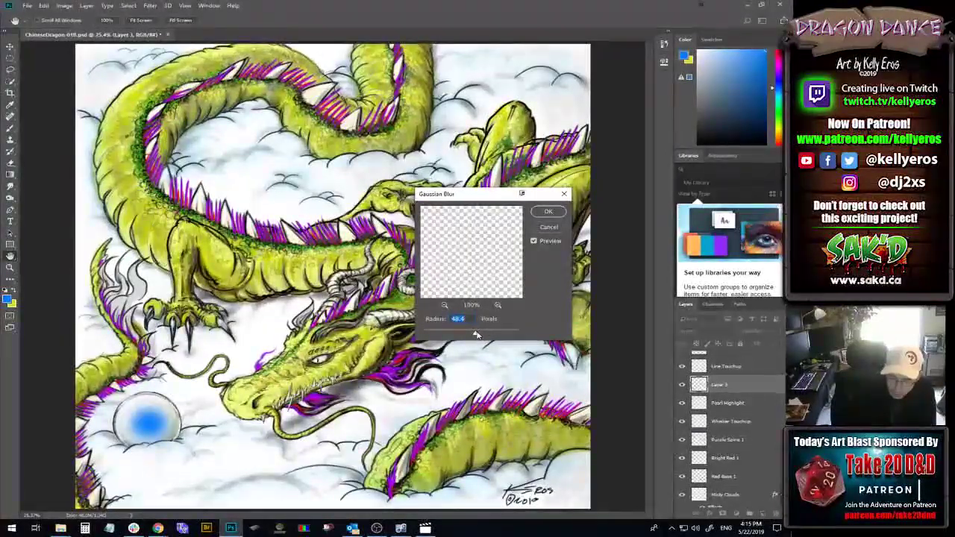
key(Return)
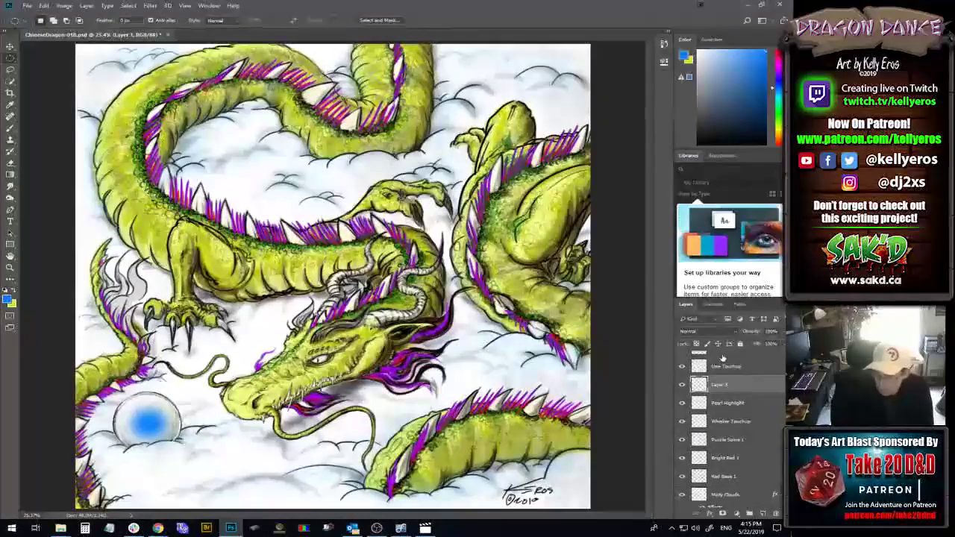
- Try out the blend modes on the blurred blue layer, starting from Multiply, and settle on Dissolve
click(707, 331)
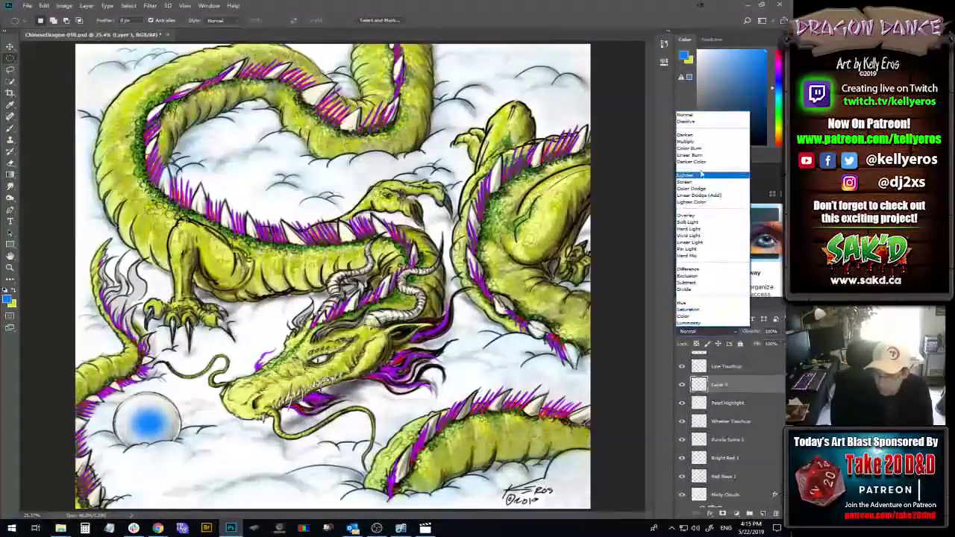
click(696, 141)
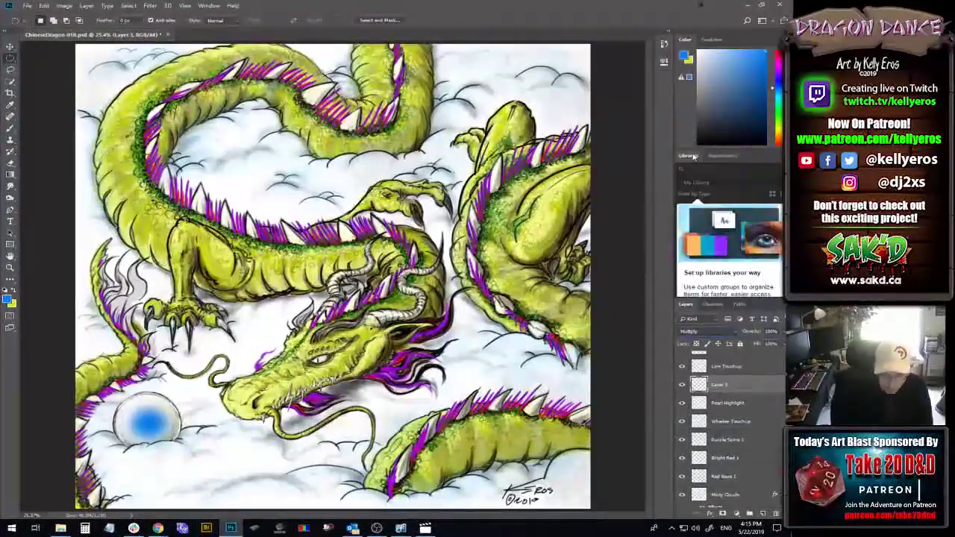
key(Down)
key(Down)
key(Down)
key(Down)
key(Down)
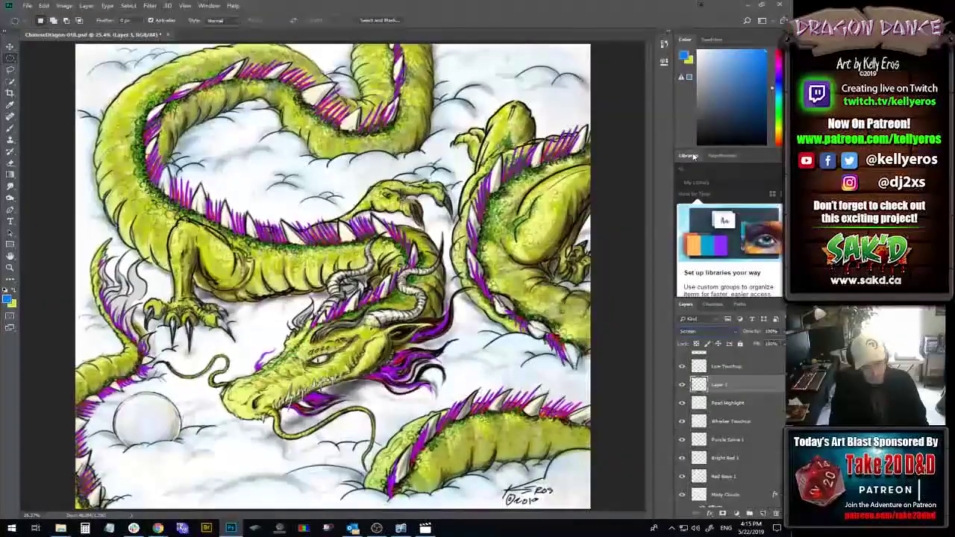
key(Down)
key(Down)
key(Down)
key(Down)
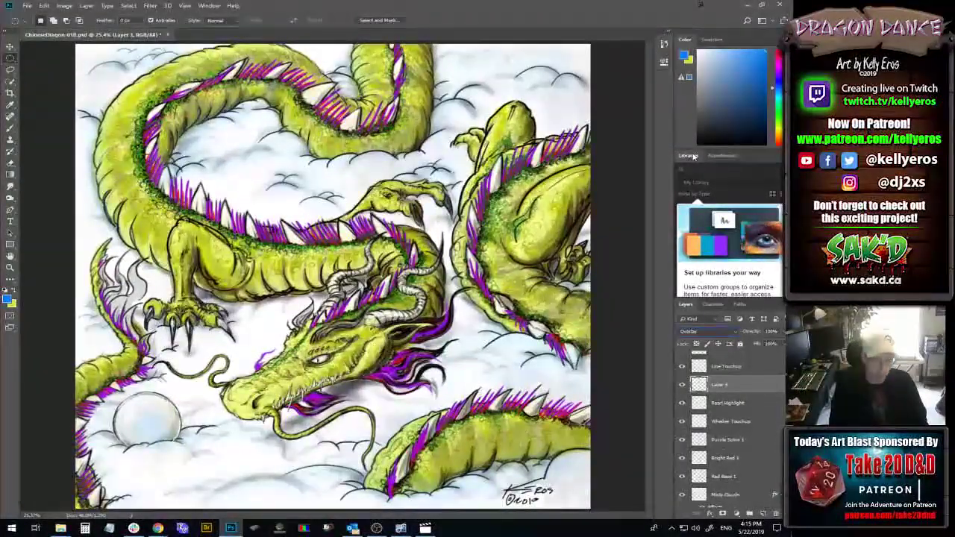
key(Down)
key(Down)
key(Down)
key(Down)
key(Down)
key(Down)
key(Down)
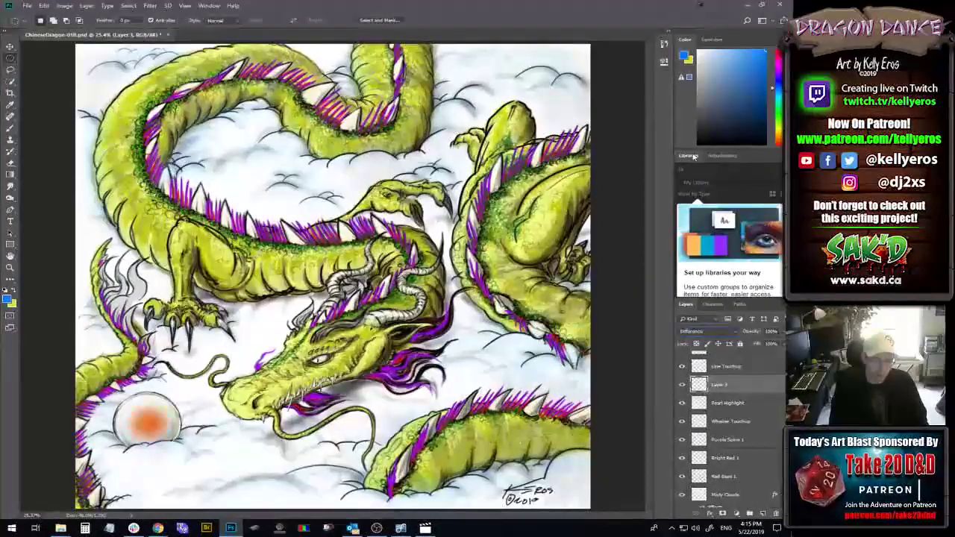
key(Down)
key(Down)
key(Down)
key(Down)
key(Down)
key(Down)
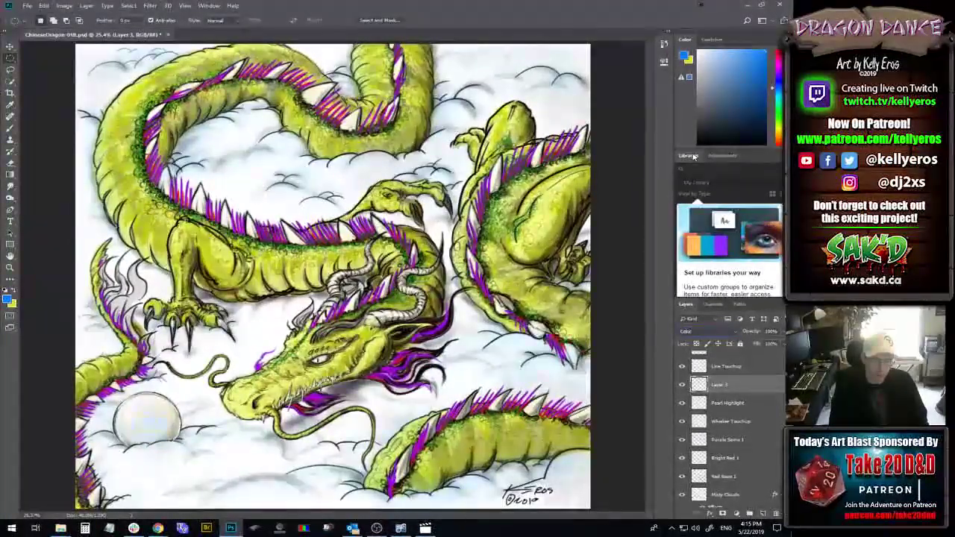
key(Down)
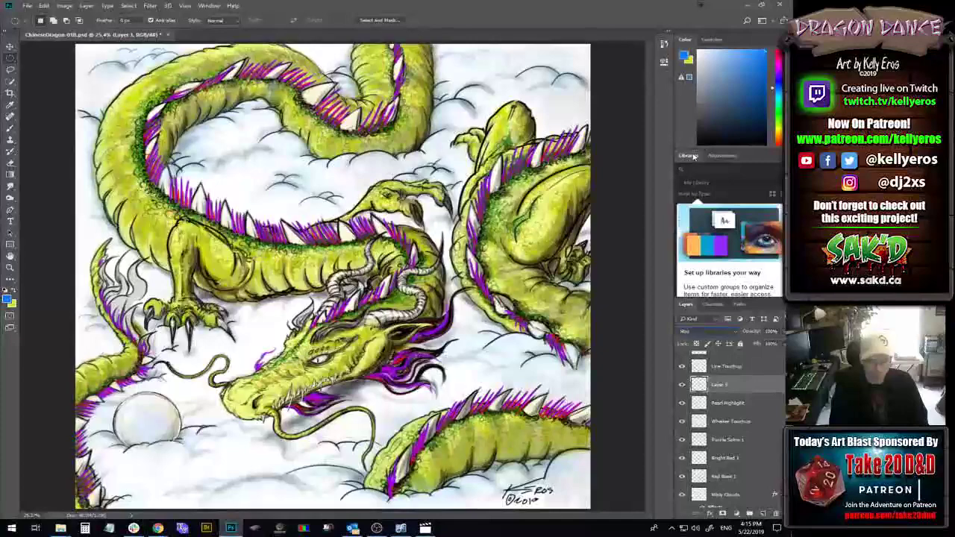
key(Down)
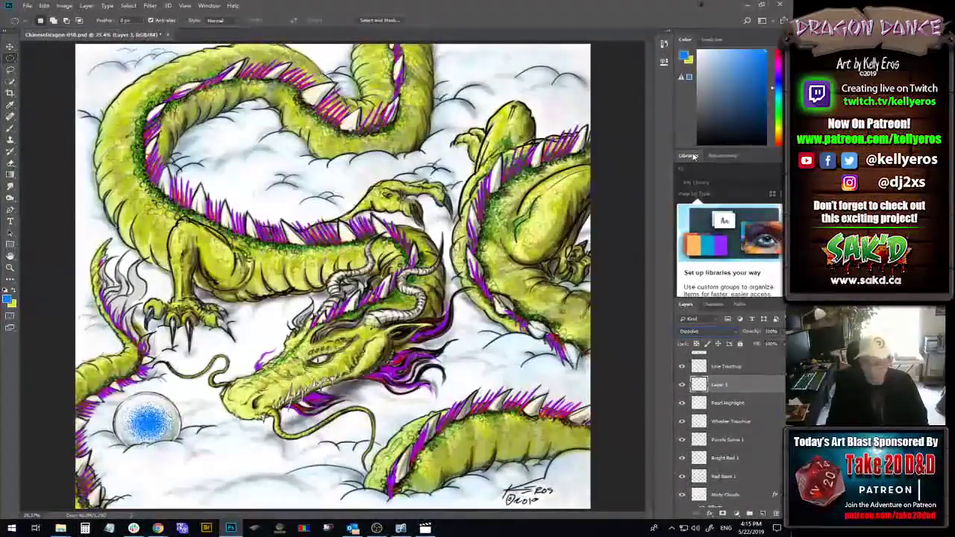
- Reapply the Gaussian Blur to the blue layer and merge the layer with a duplicate of itself
click(150, 5)
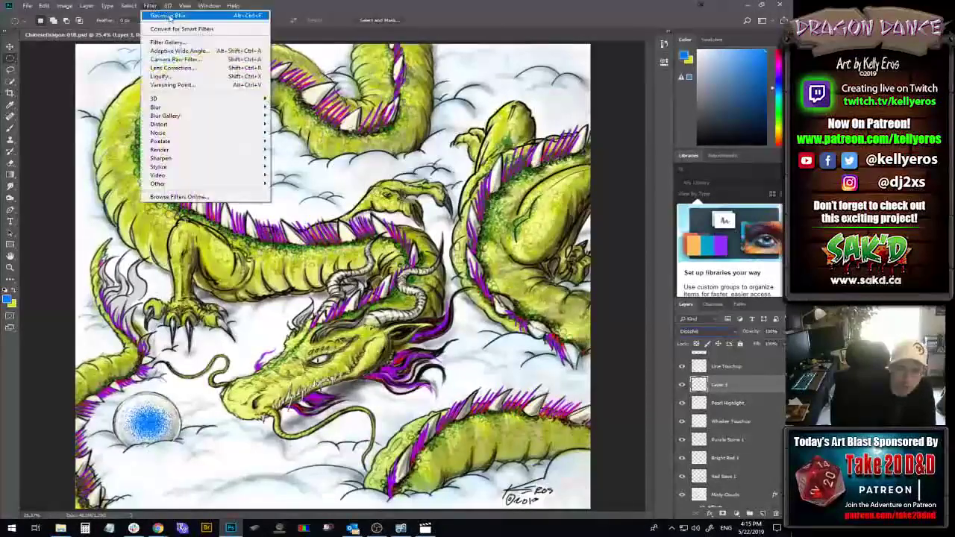
click(179, 16)
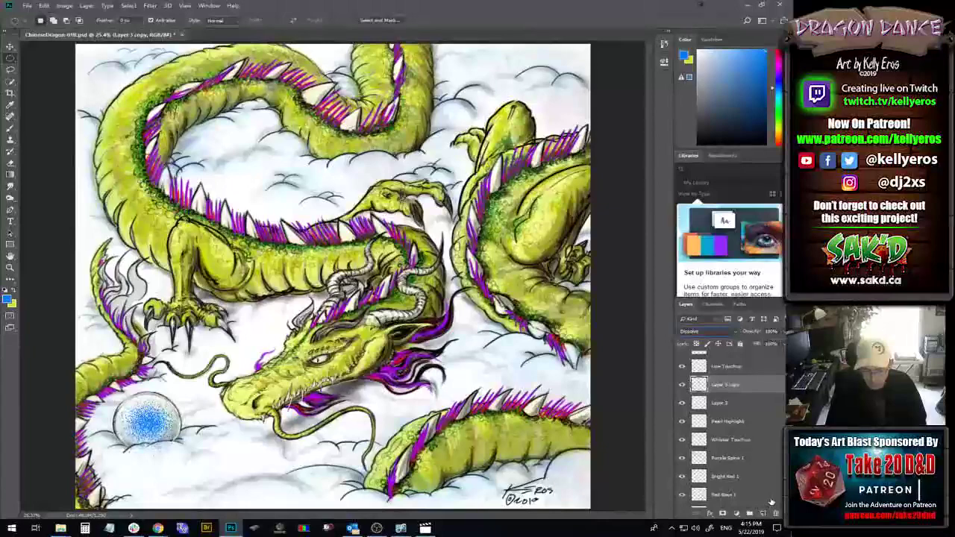
ctrl+click(759, 393)
right_click(760, 398)
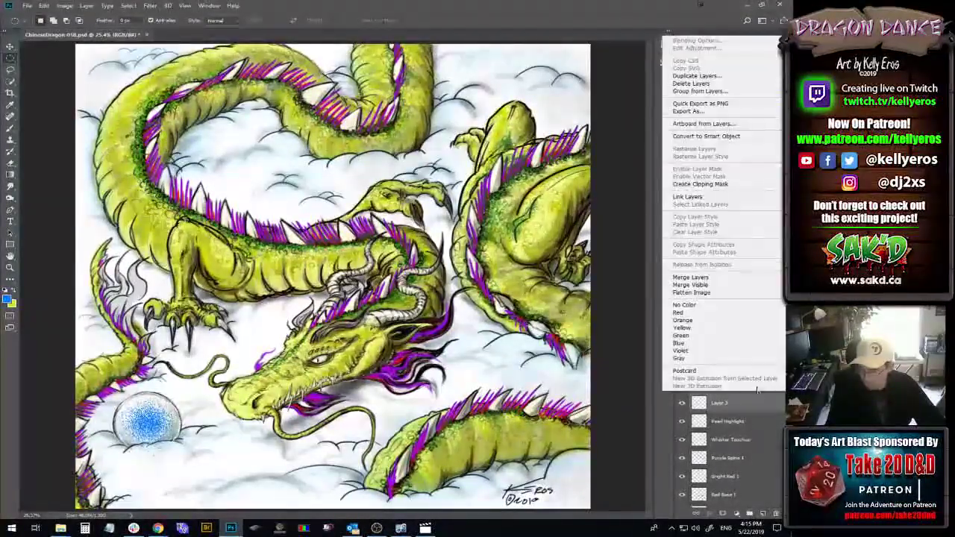
click(732, 281)
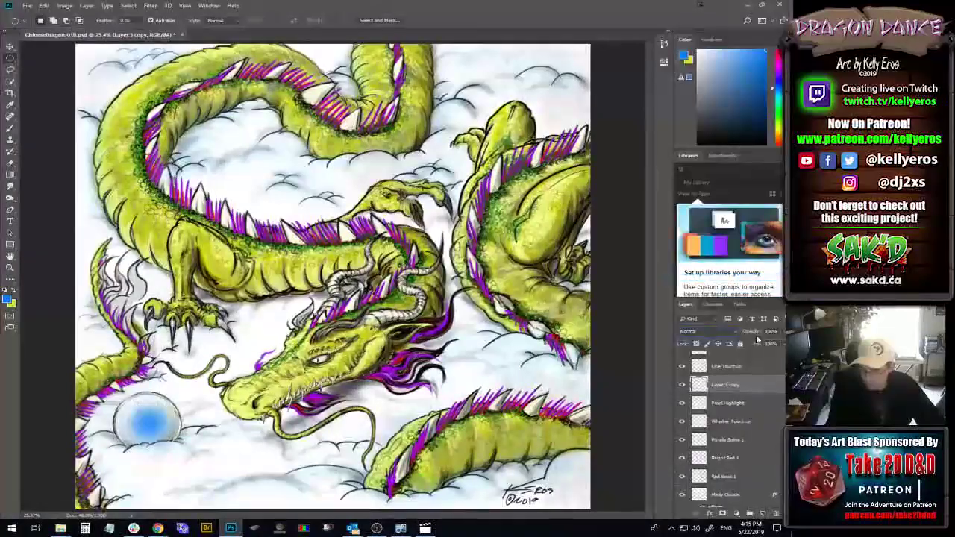
- Lower the merged blue layer's opacity to about 83%
click(150, 6)
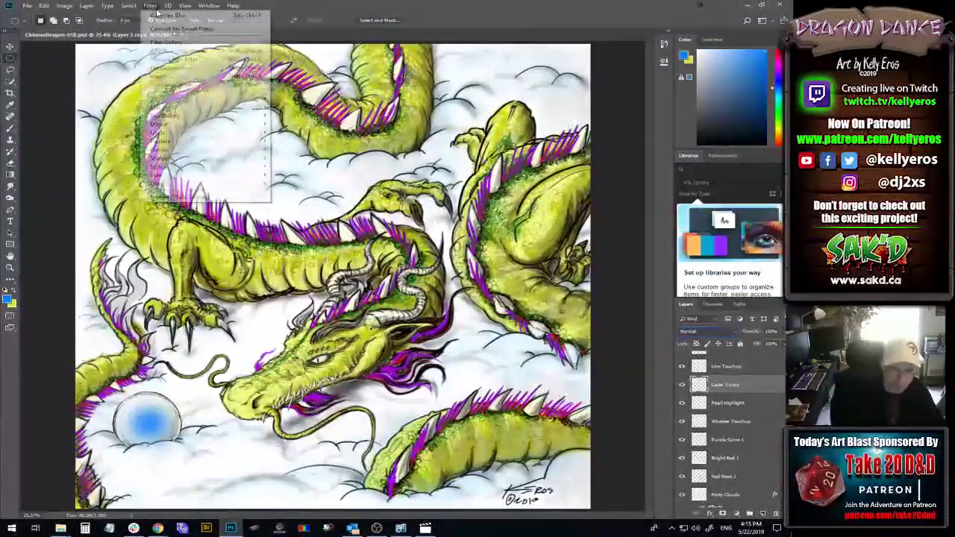
click(152, 5)
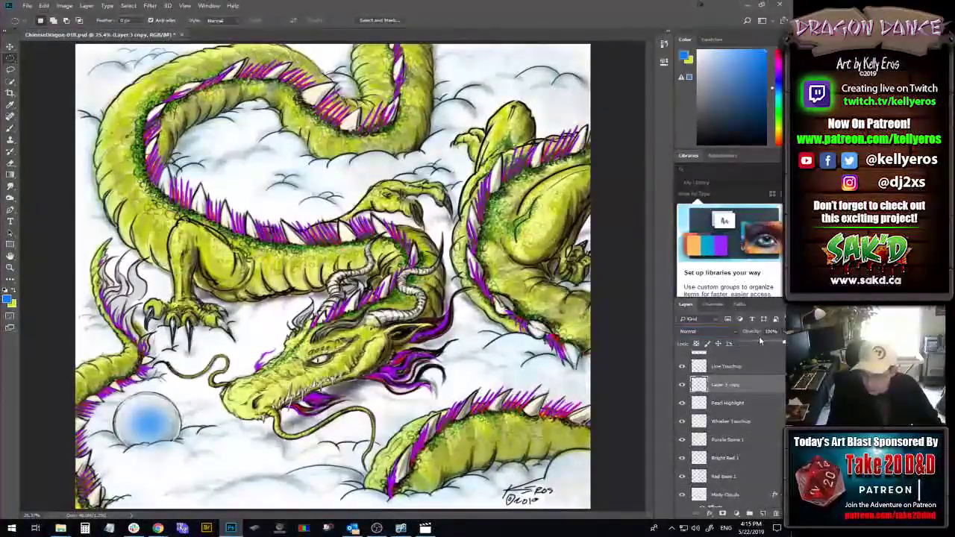
drag(765, 343, 778, 342)
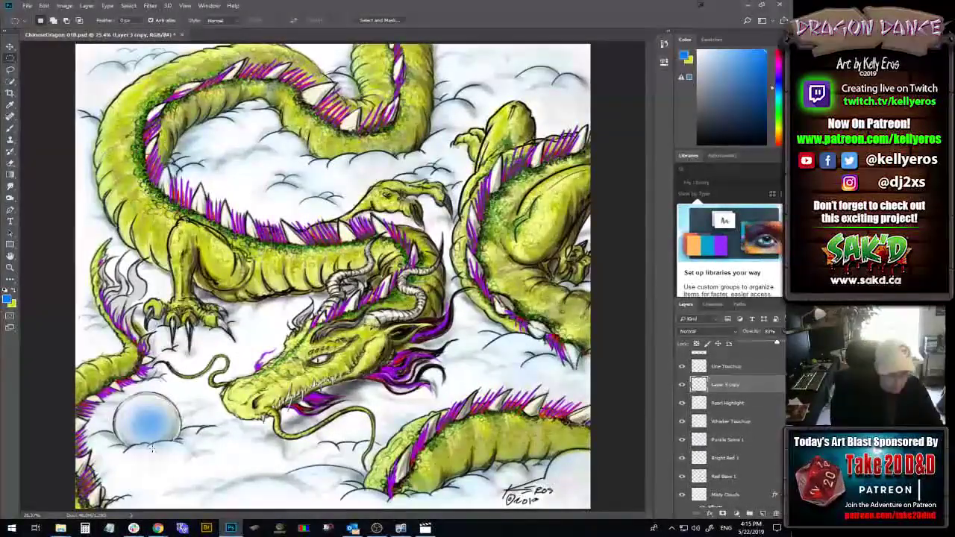
- Switch to the Eraser with the Soft Round Pressure Size brush at 0% hardness
key(e)
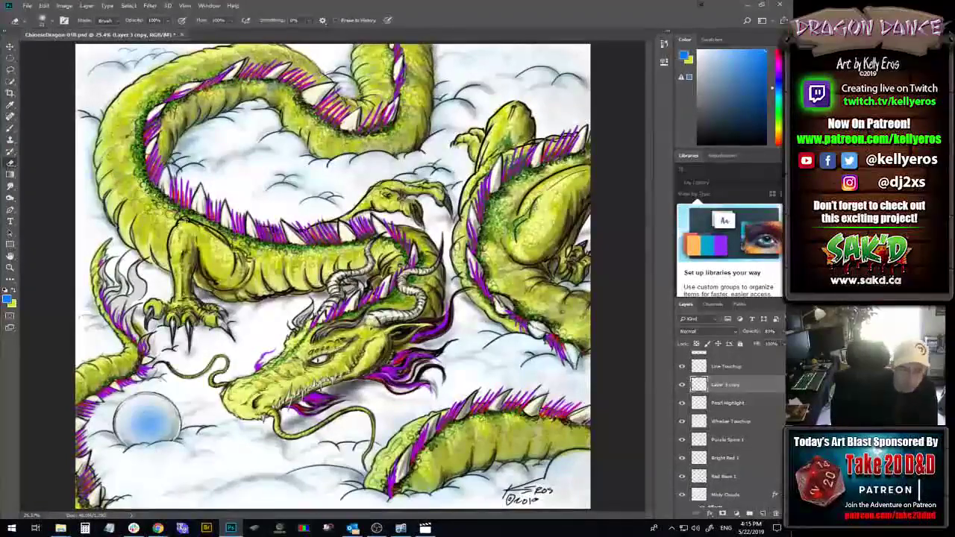
click(52, 22)
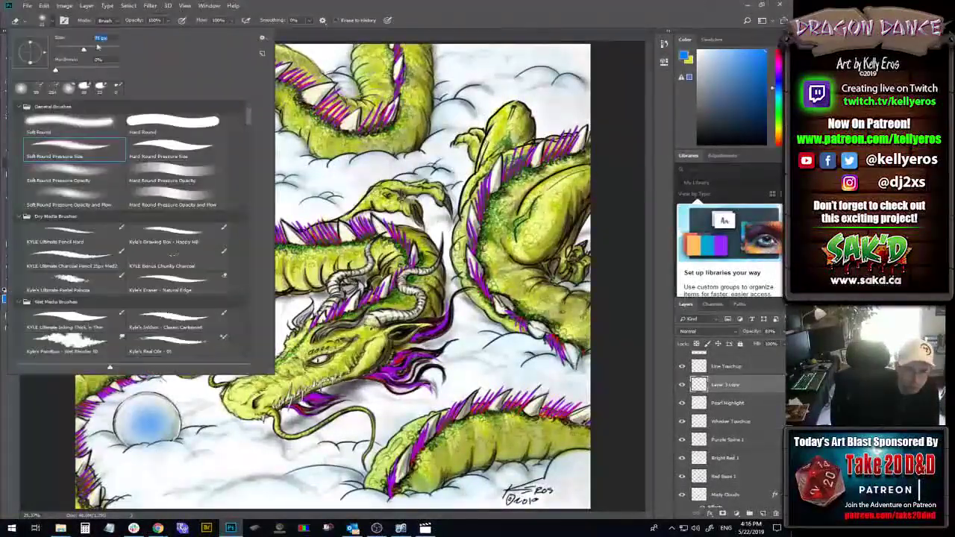
key(Return)
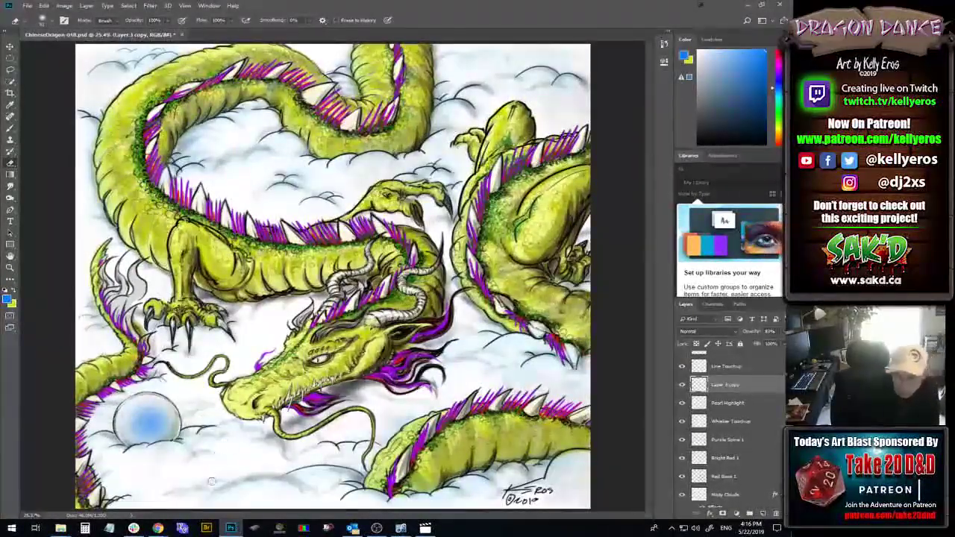
- Add a Color Overlay to the pearl's blurred colour layer, trying green and brighter reds before settling on dark red 5c0000
double_click(763, 390)
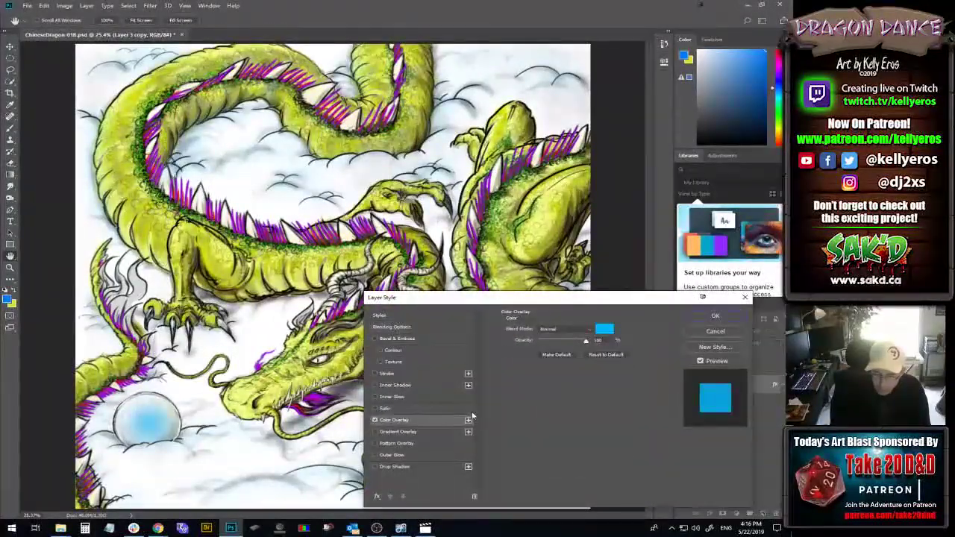
click(605, 329)
click(516, 304)
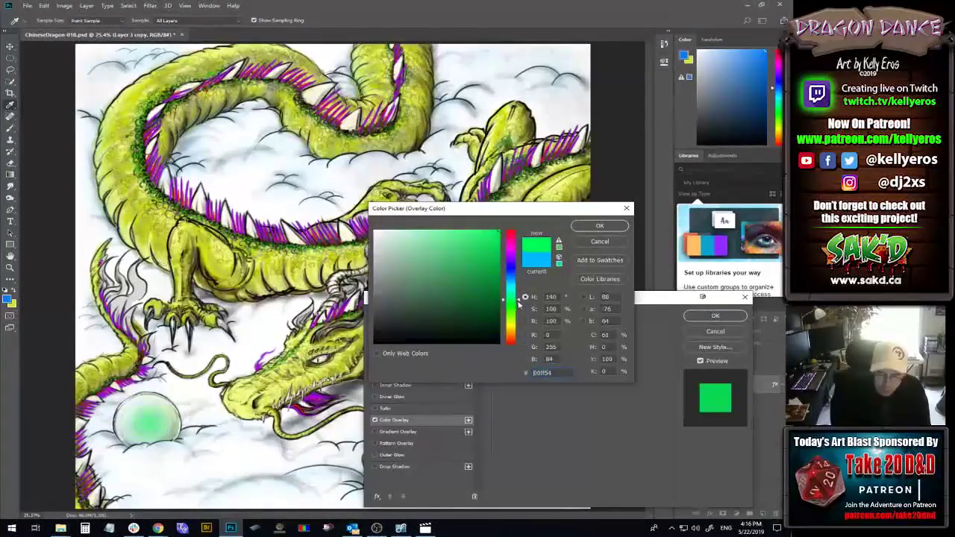
click(518, 229)
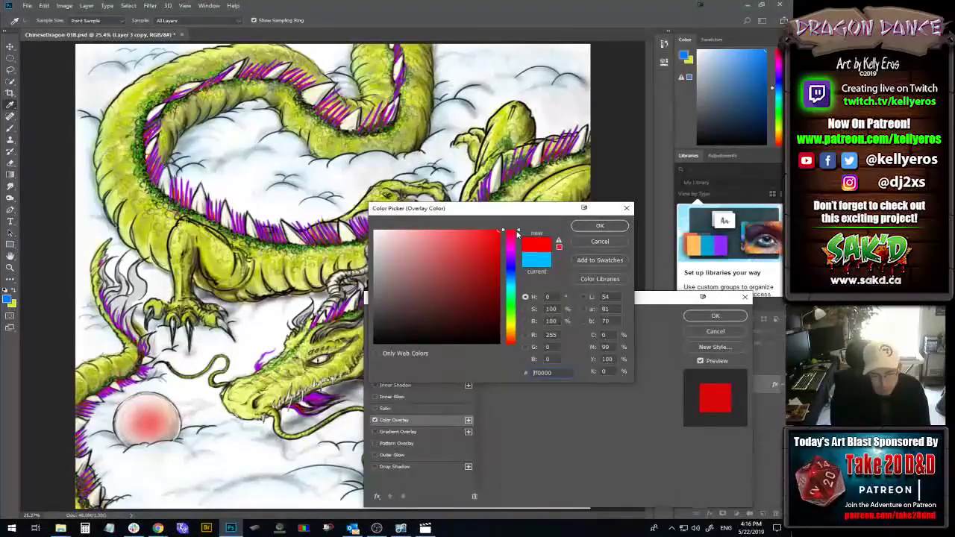
click(498, 283)
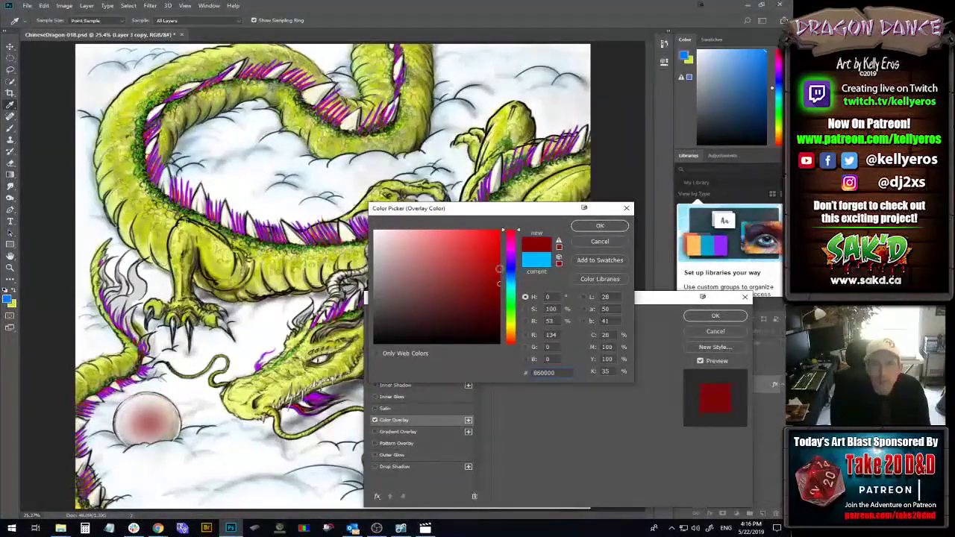
drag(504, 274, 511, 252)
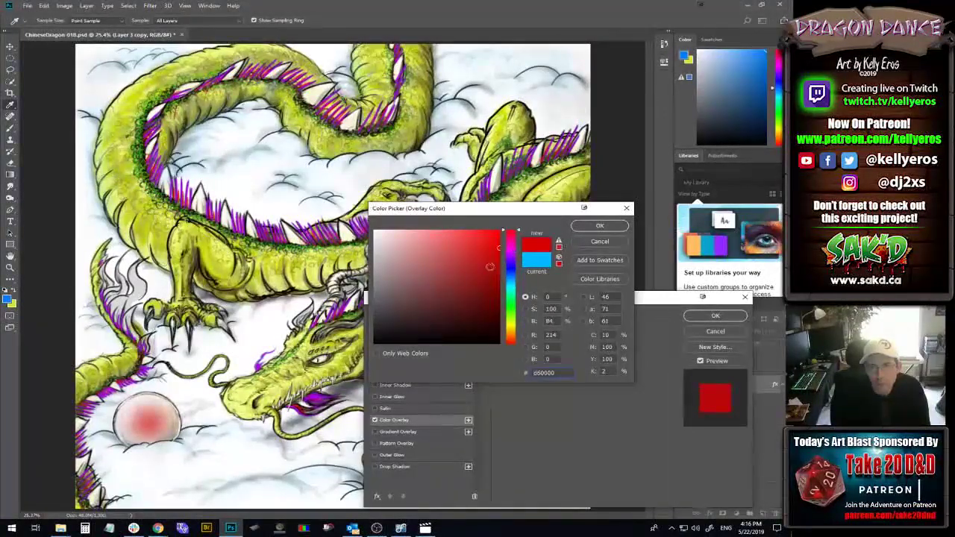
click(498, 283)
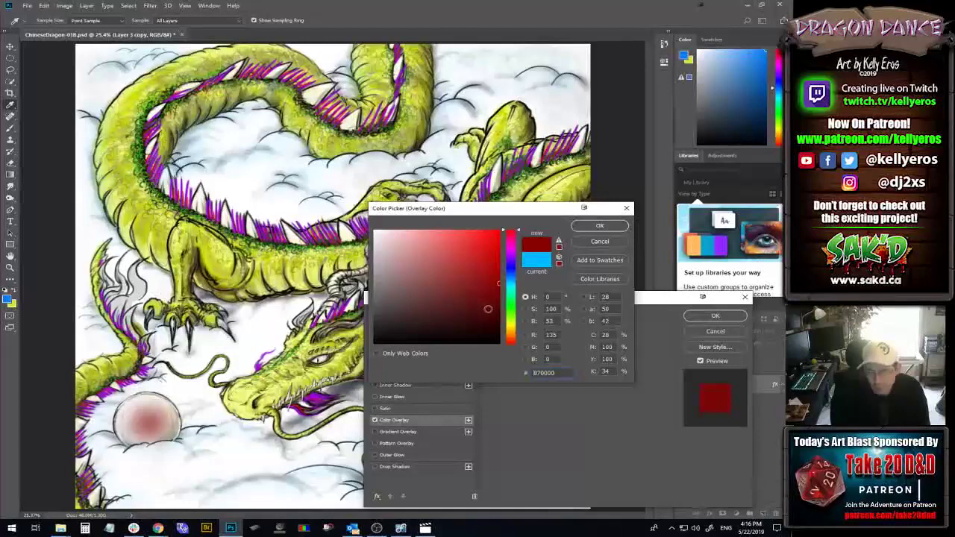
click(497, 302)
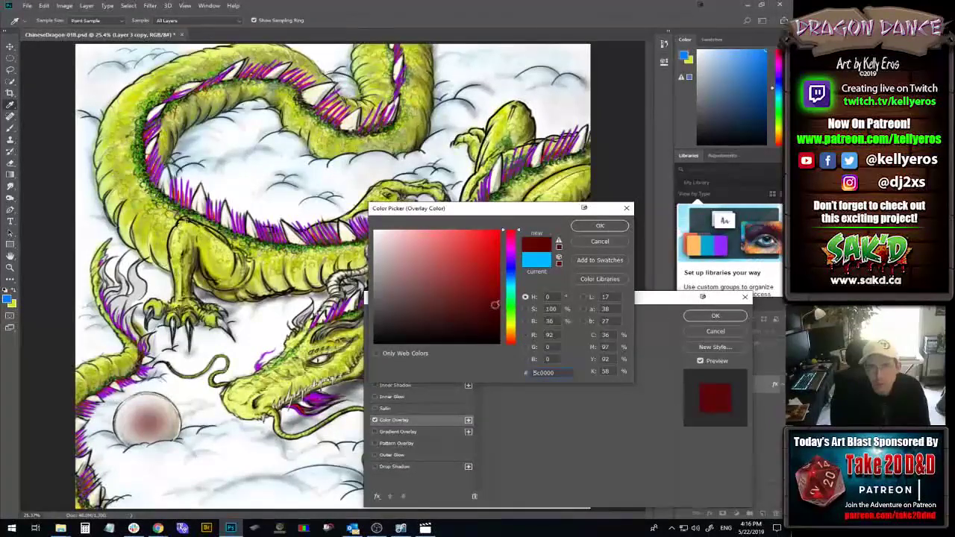
click(573, 227)
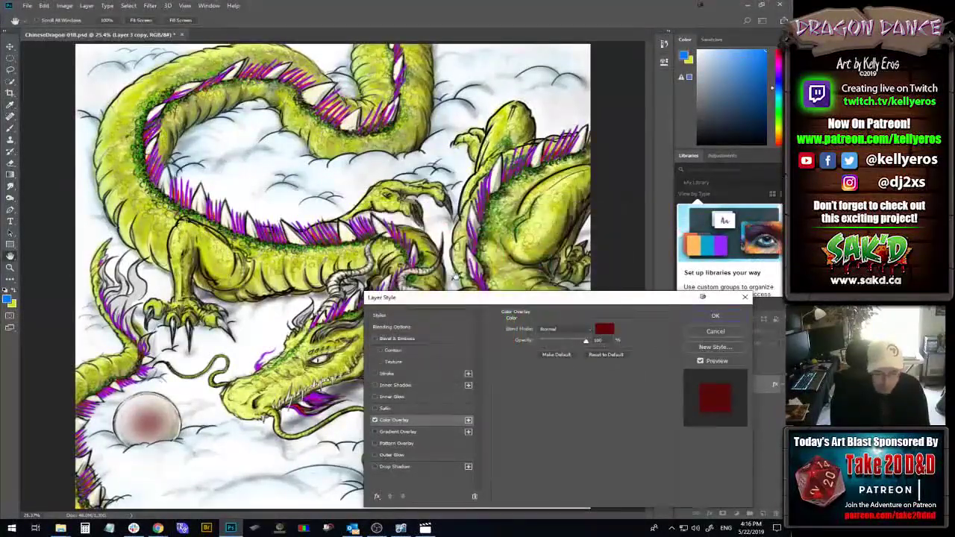
click(715, 314)
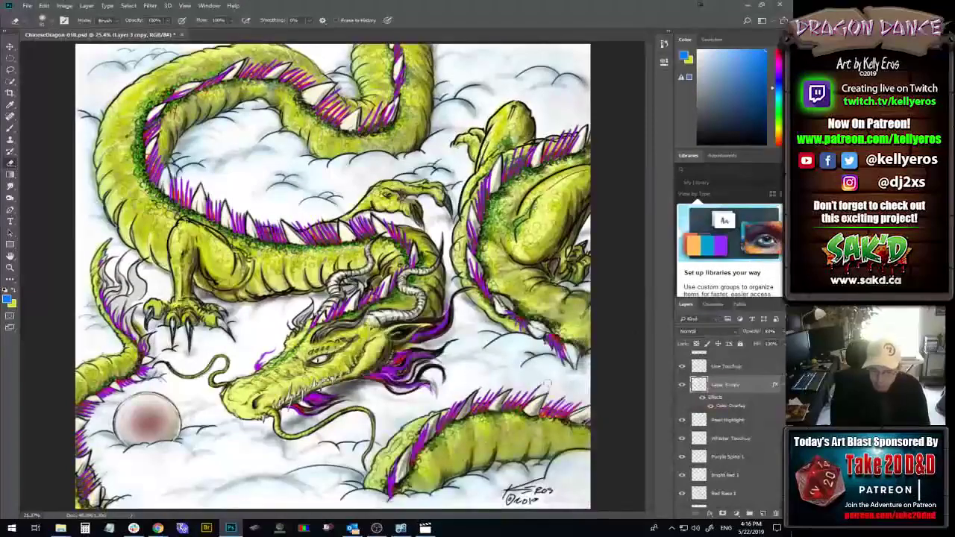
- Duplicate the dark red glow layer and place the copy slightly higher inside the pearl
key(v)
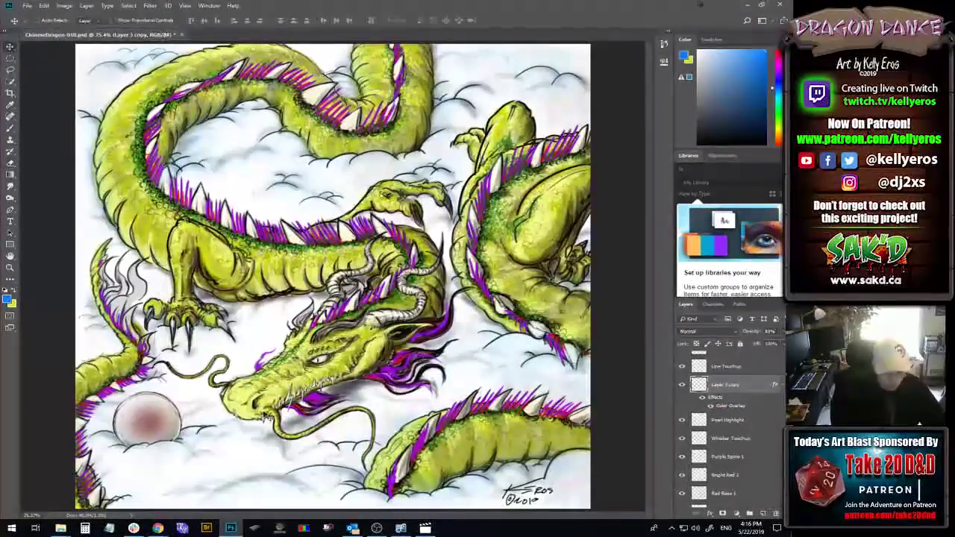
drag(147, 418, 148, 419)
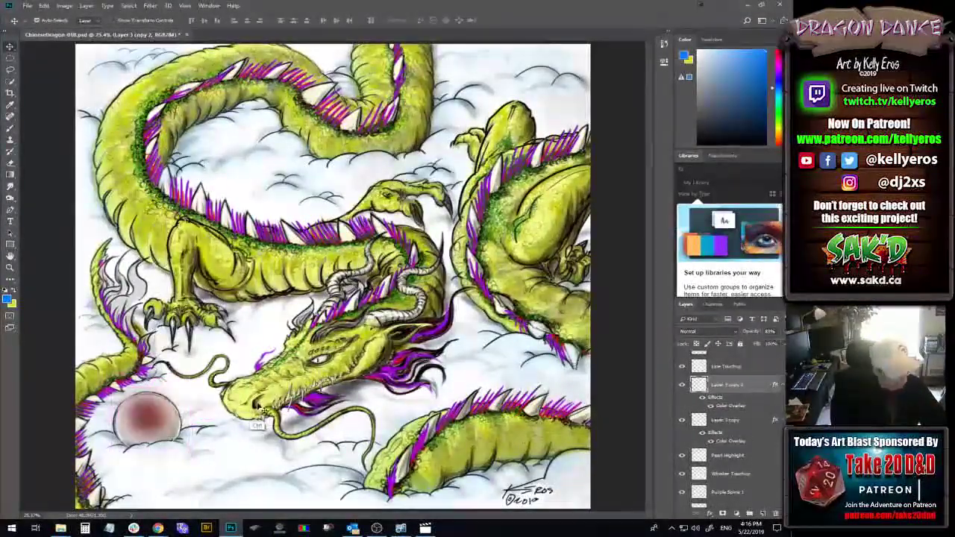
key(ctrl+t)
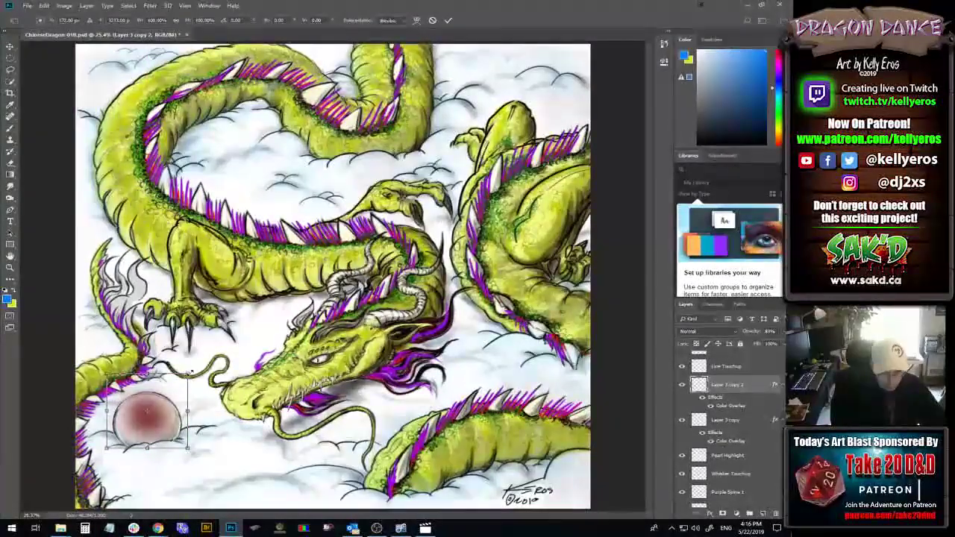
key(Return)
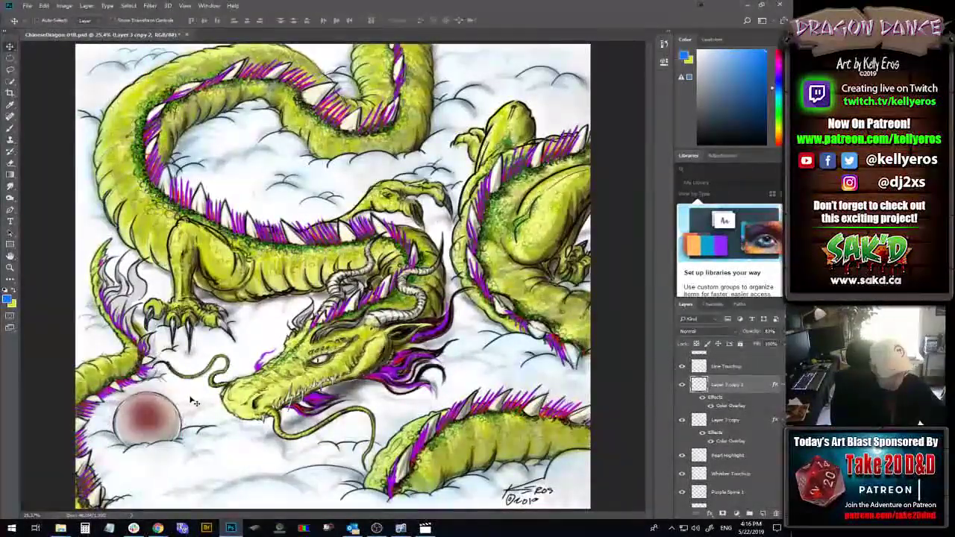
- Undo the duplication of the pearl's dark red glow, leaving a single glow layer with its Color Overlay
key(ctrl+alt+z)
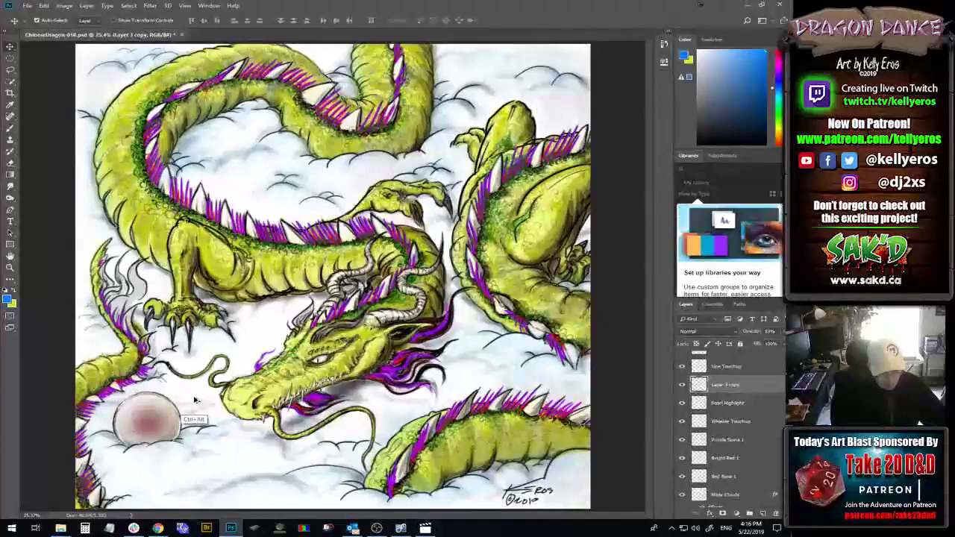
key(ctrl+alt+z)
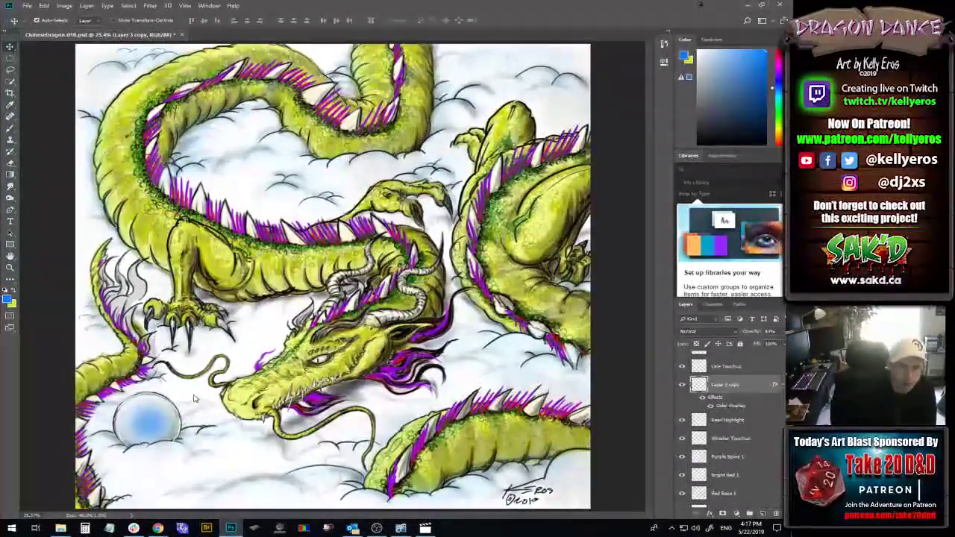
key(shift+ctrl+x)
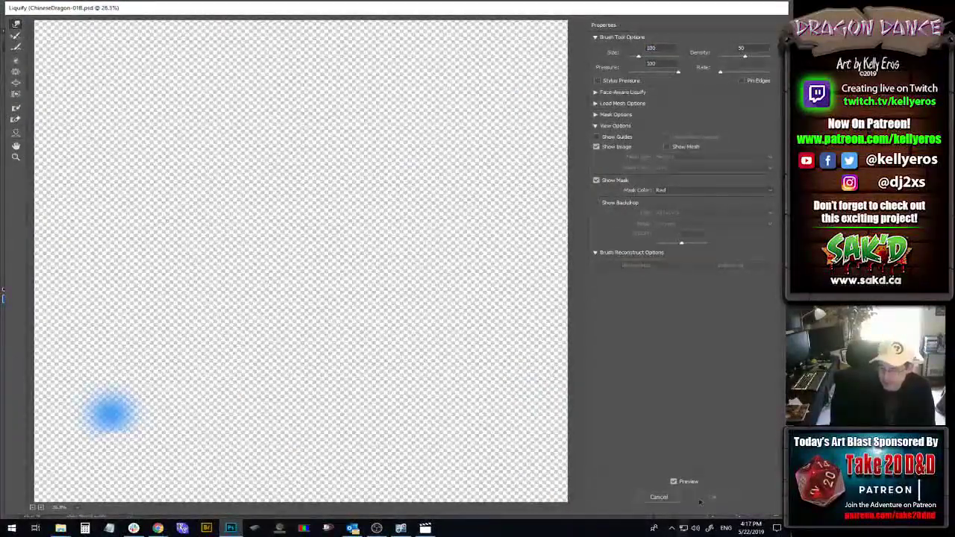
click(672, 497)
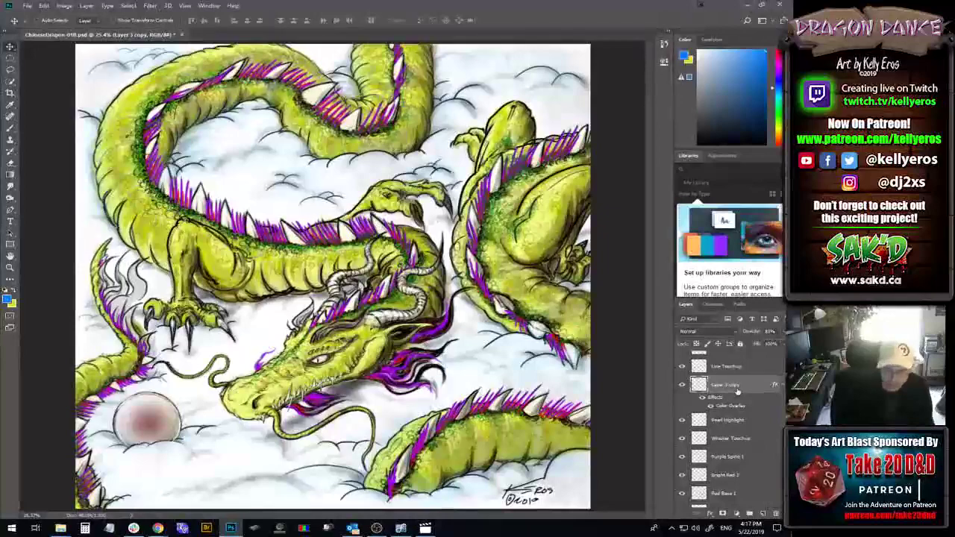
- Select a small circle inside the pearl and set the foreground colour to bright red fe0000
click(12, 58)
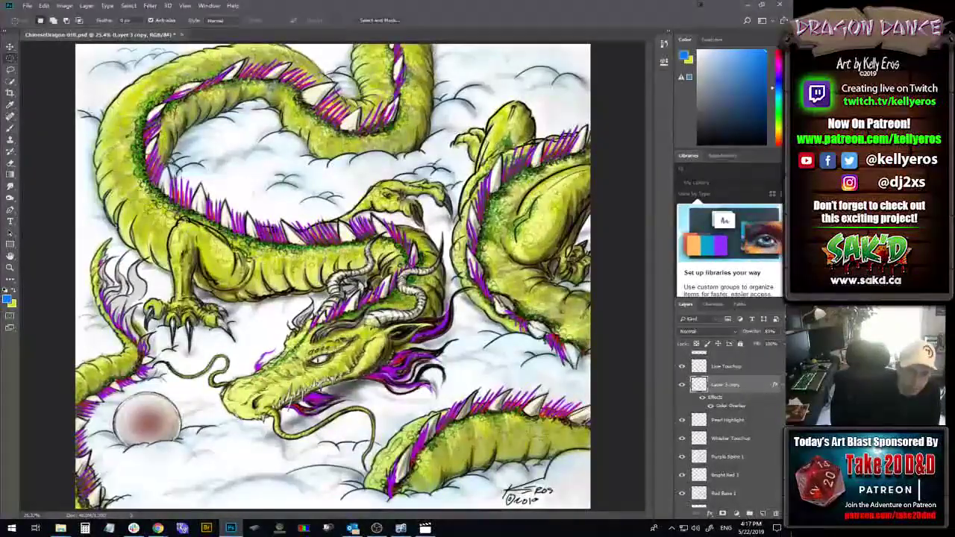
drag(118, 396, 153, 414)
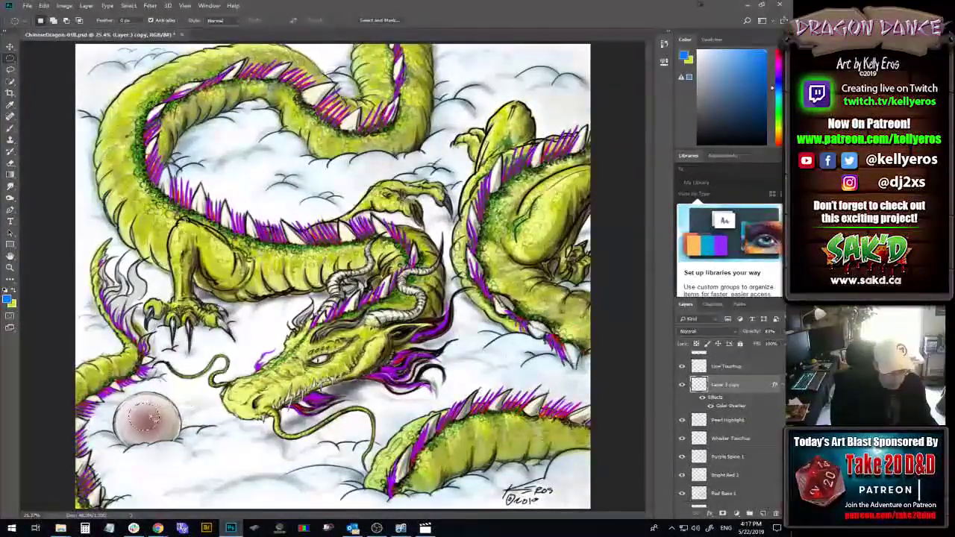
click(8, 299)
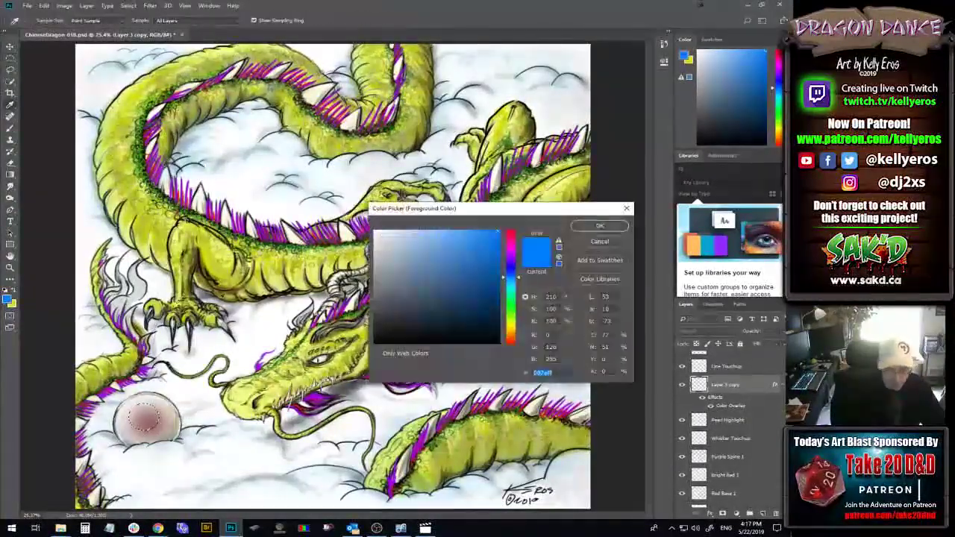
click(511, 243)
click(497, 265)
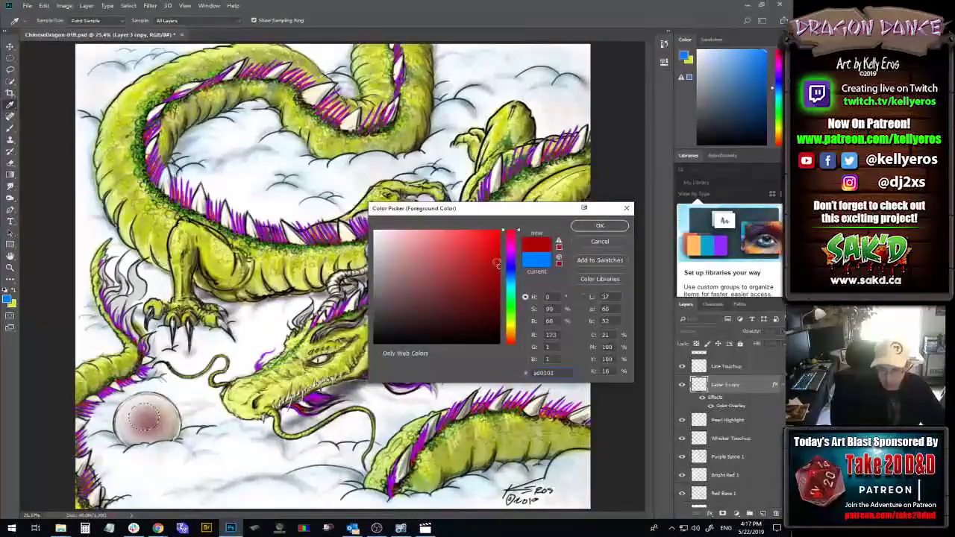
click(499, 243)
drag(493, 247, 544, 231)
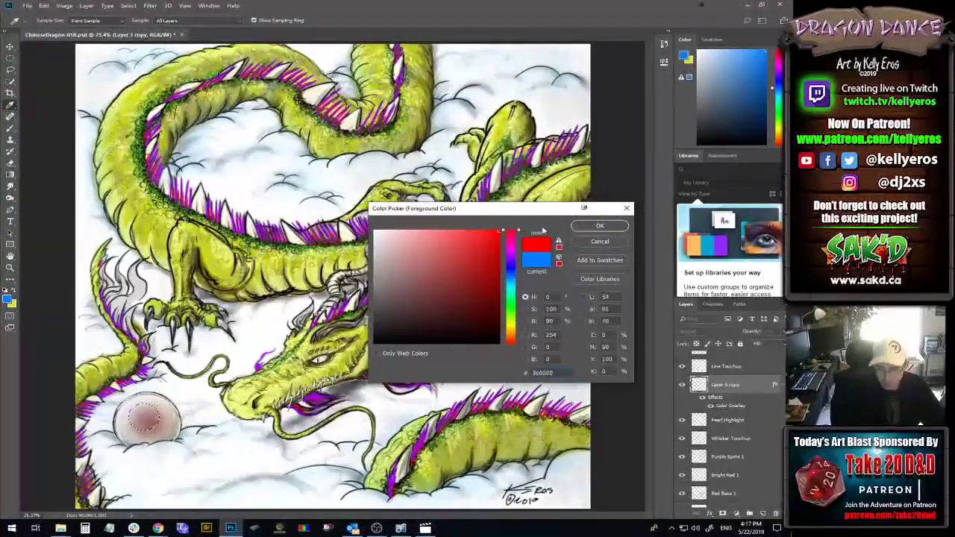
click(590, 228)
- Fill the circular selection with red on a new layer above the dark red glow and blur the disc
key(l)
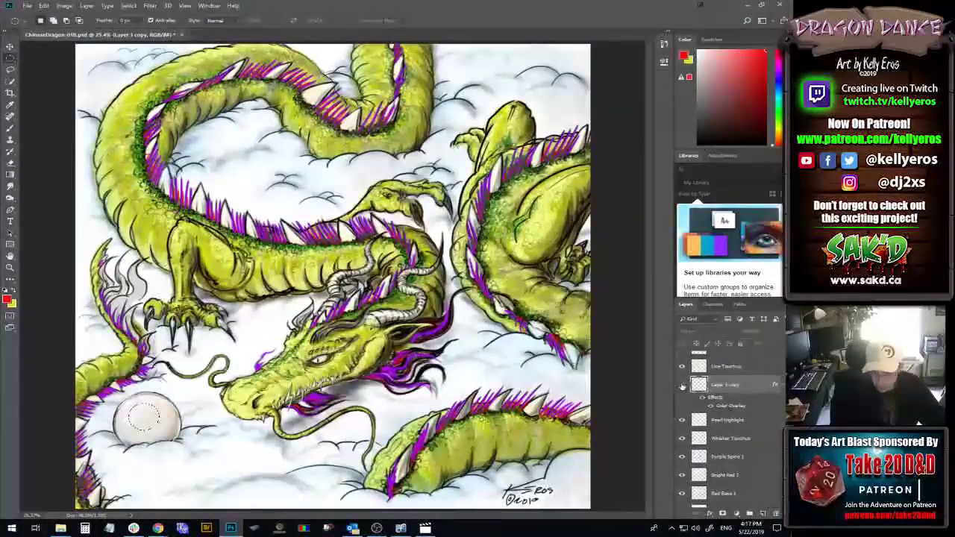
key(ctrl+shift+alt+n)
key(alt+BackSpace)
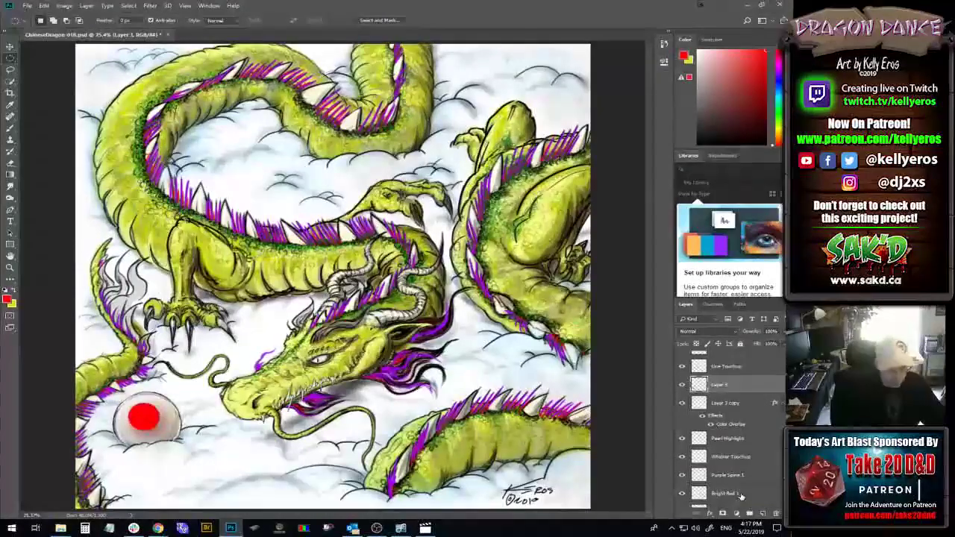
click(169, 17)
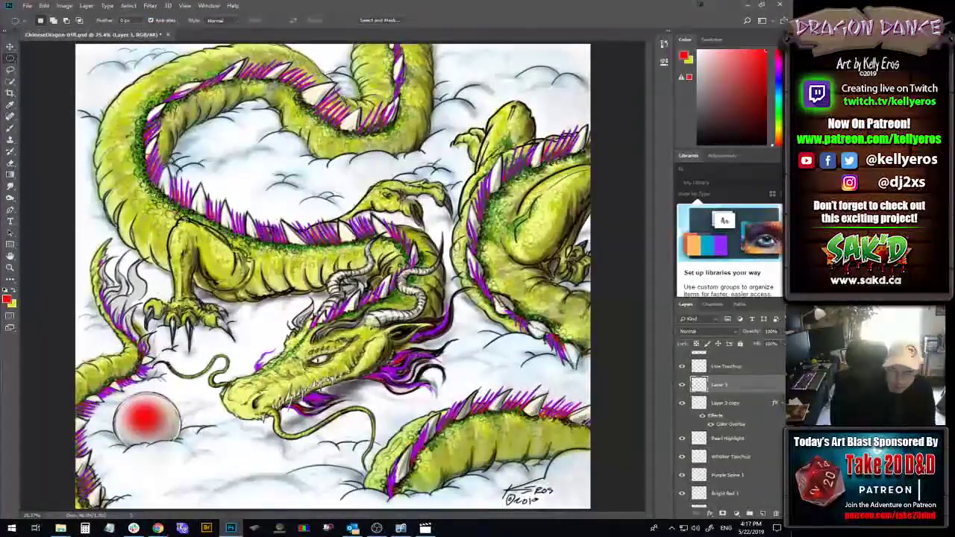
- Set the blurred red disc's layer to Multiply and adjust its size over the pearl with Free Transform
click(728, 332)
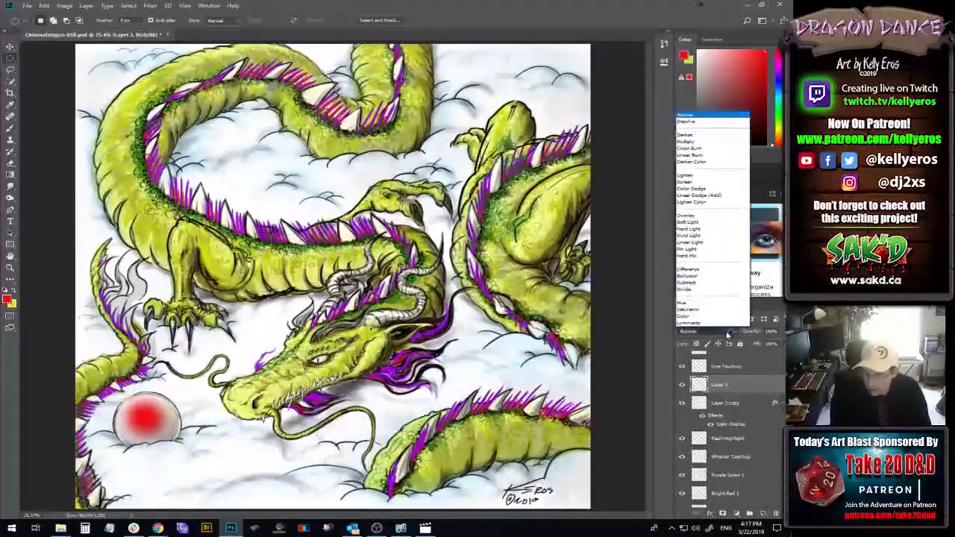
click(685, 141)
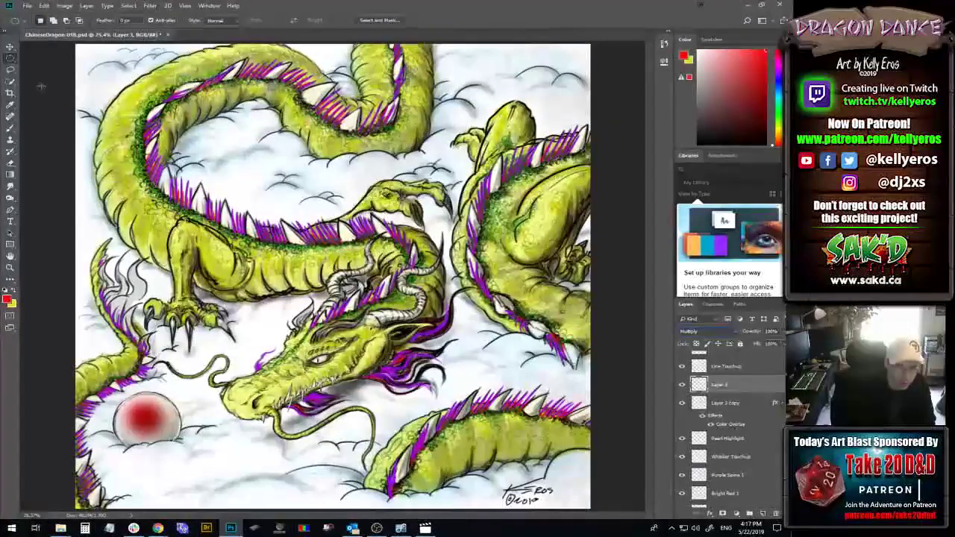
key(v)
drag(171, 420, 187, 456)
key(ctrl+t)
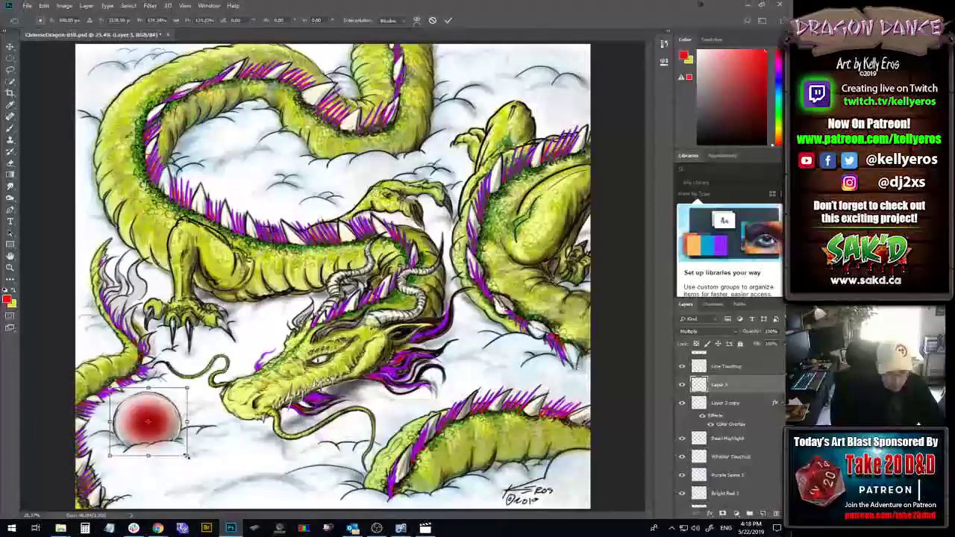
key(Return)
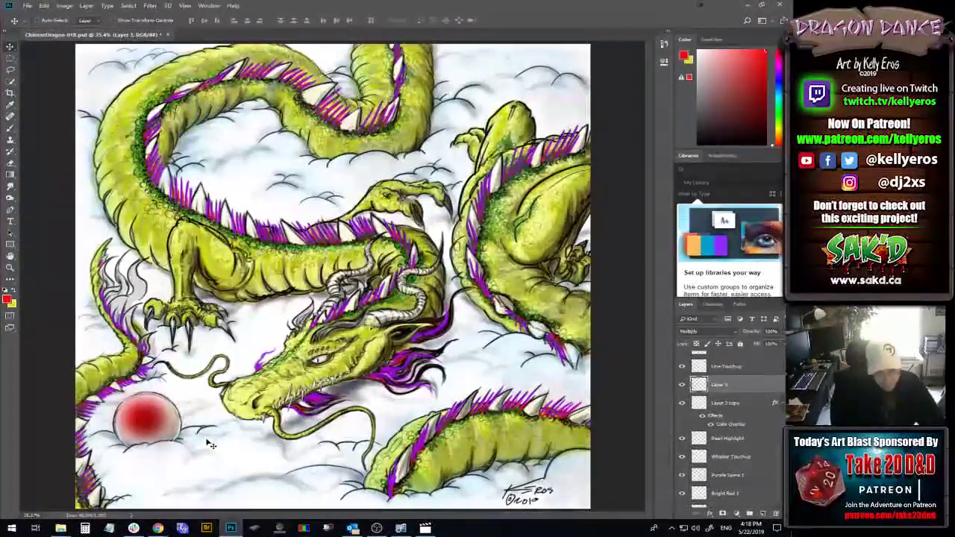
- Select everything outside the pearl's circular outline, clear the red glow spilling there, and compare the pearl with the glow layers hidden
key(m)
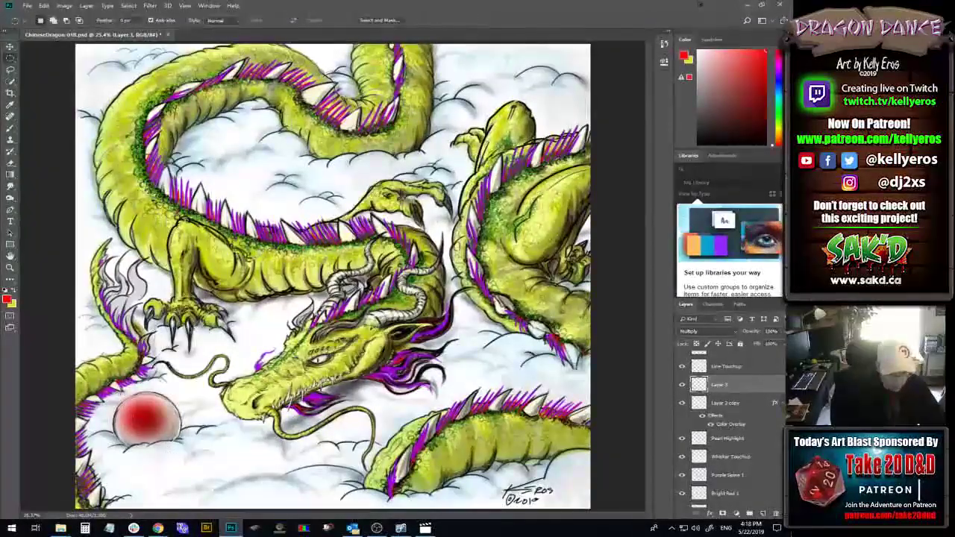
mouse_move(167, 452)
mouse_down()
mouse_move(188, 460)
mouse_move(180, 456)
mouse_up()
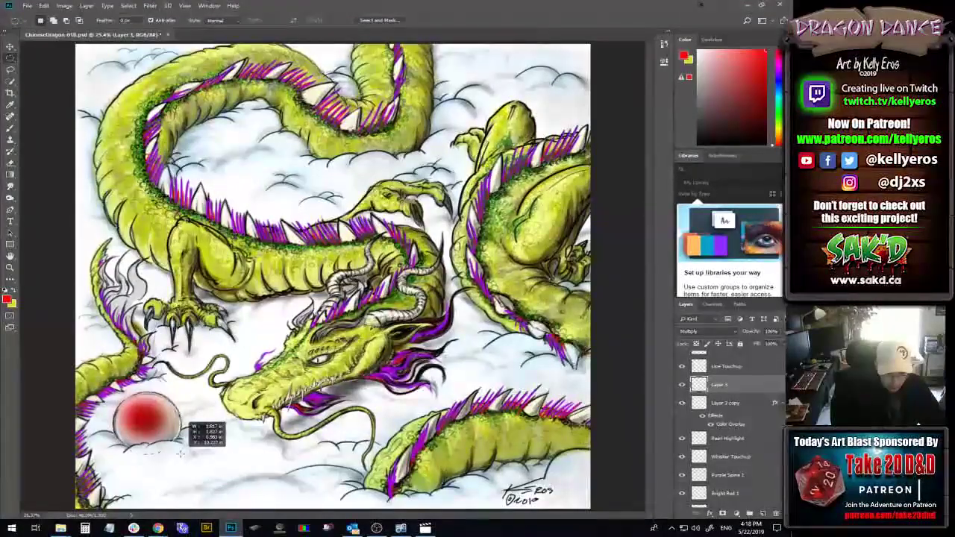
drag(180, 453, 180, 453)
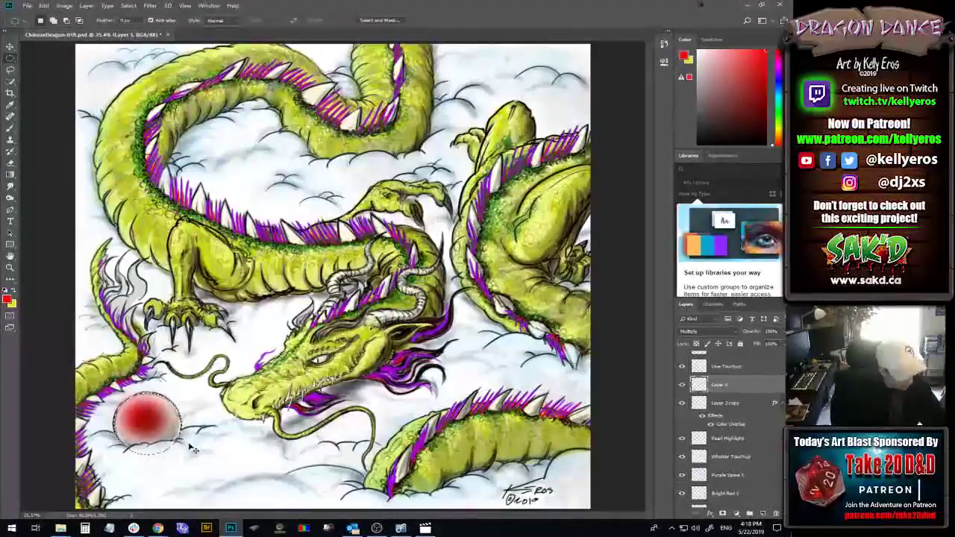
key(ctrl+shift+i)
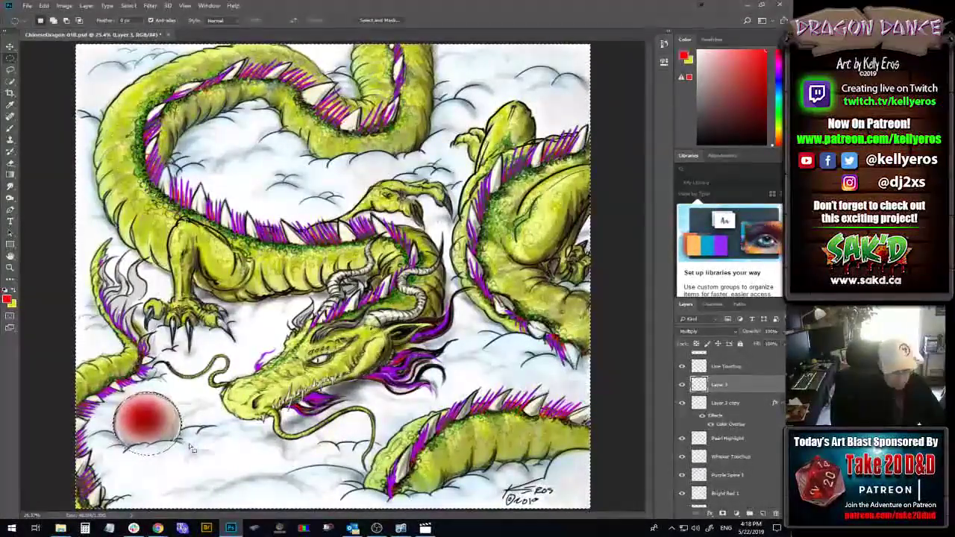
click(755, 409)
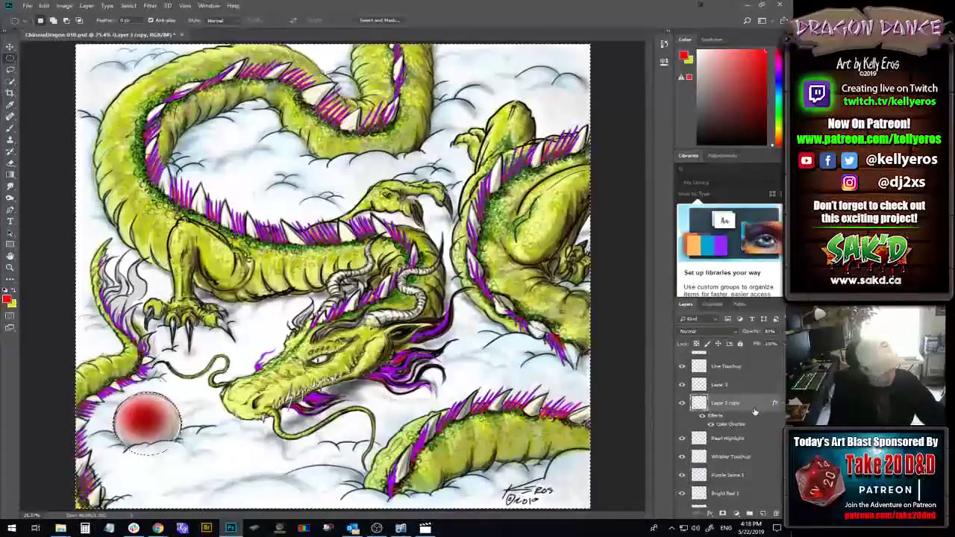
key(Delete)
key(ctrl+d)
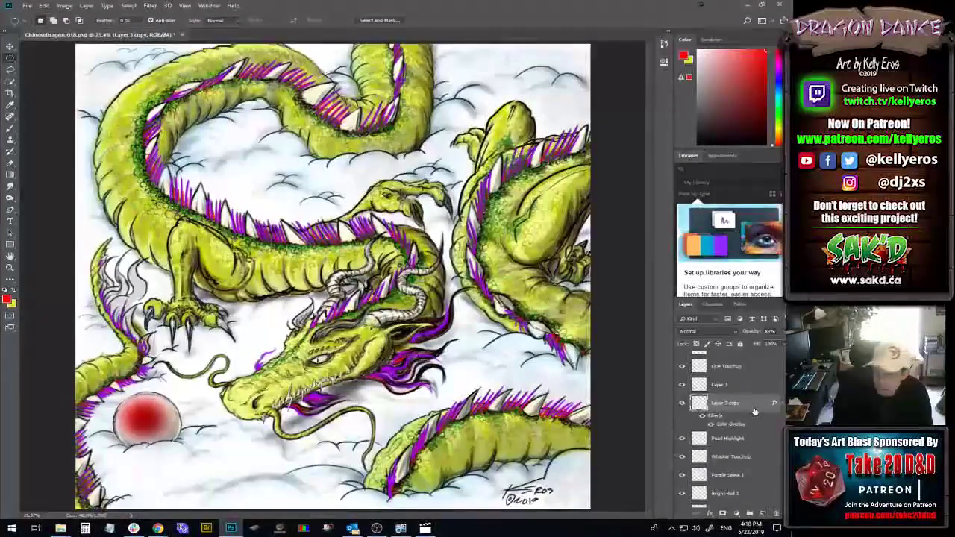
click(682, 403)
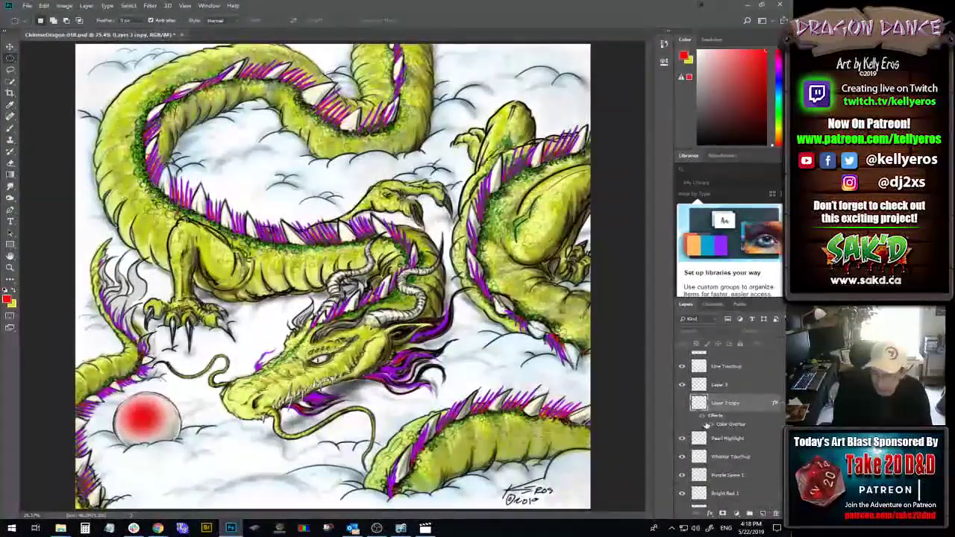
click(682, 385)
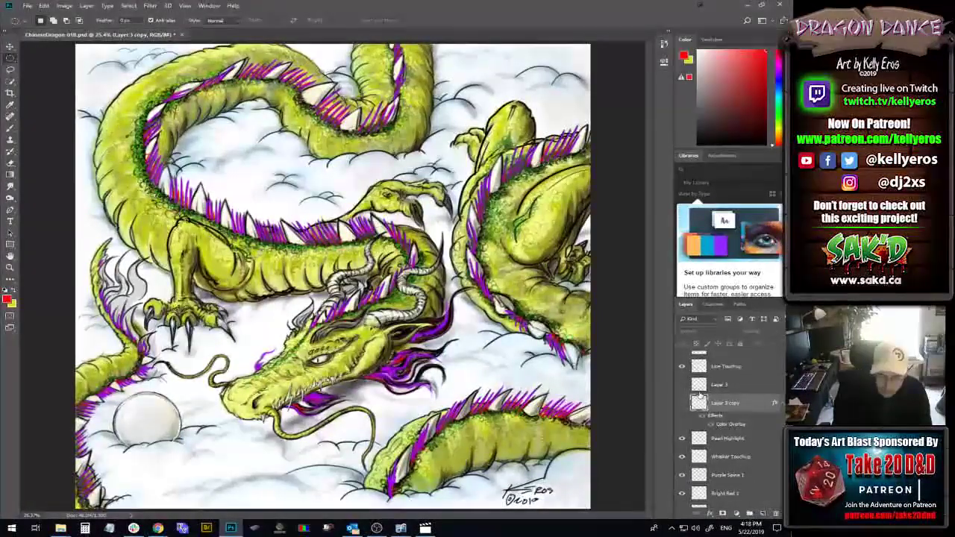
click(681, 403)
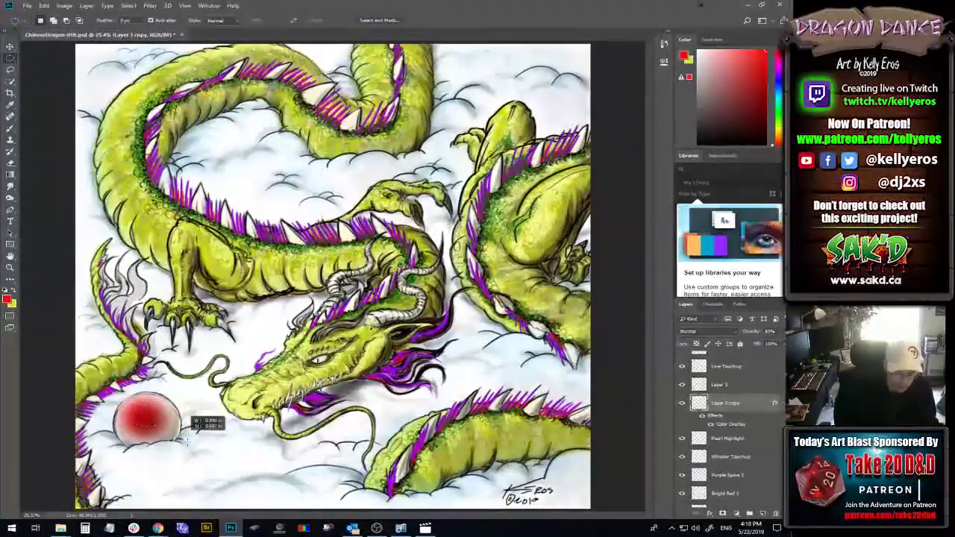
- Select the pearl's full circle and subtract the cloud-covered parts along its lower edge with the Lasso
mouse_move(193, 446)
mouse_down()
mouse_move(174, 445)
mouse_move(179, 455)
mouse_move(187, 444)
mouse_up()
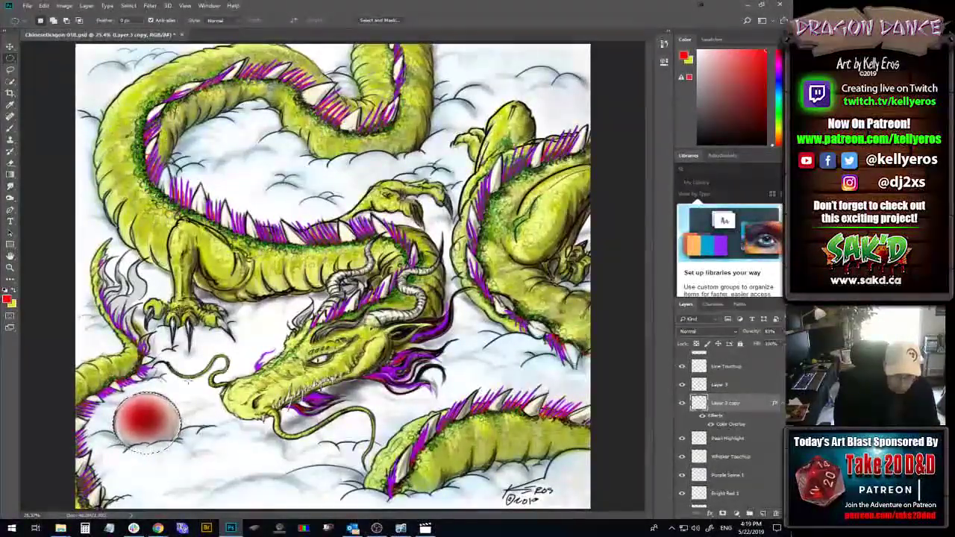
key(l)
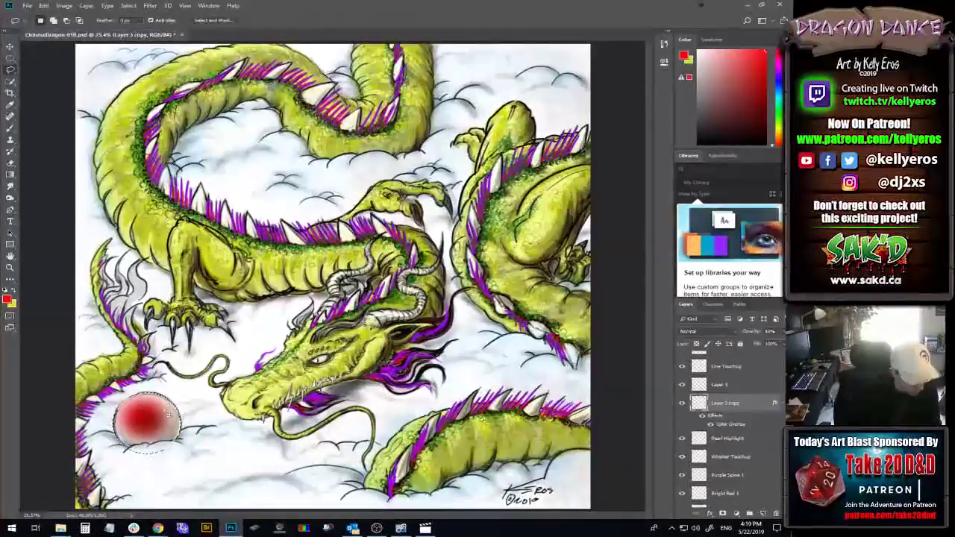
key(alt)
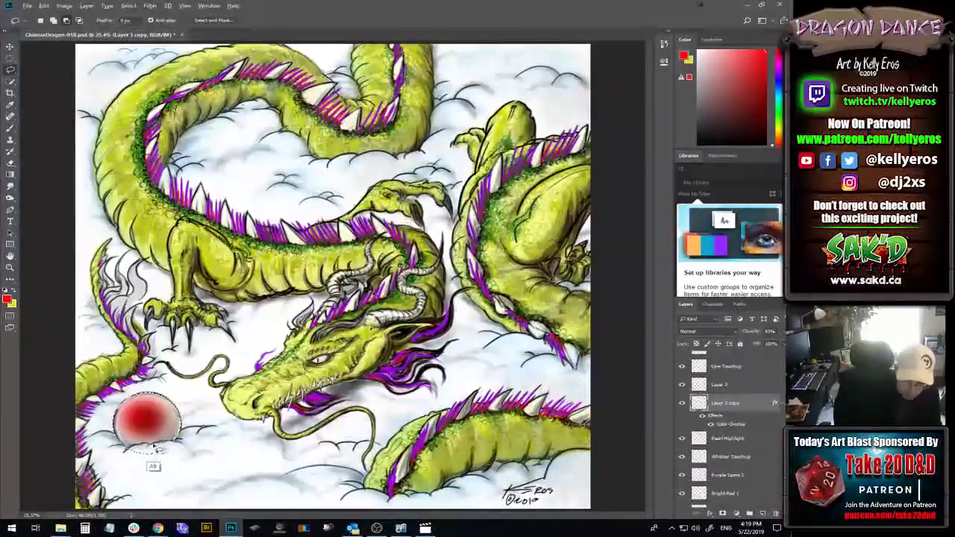
mouse_move(158, 449)
mouse_down()
mouse_move(146, 461)
mouse_move(187, 452)
mouse_move(146, 464)
mouse_up()
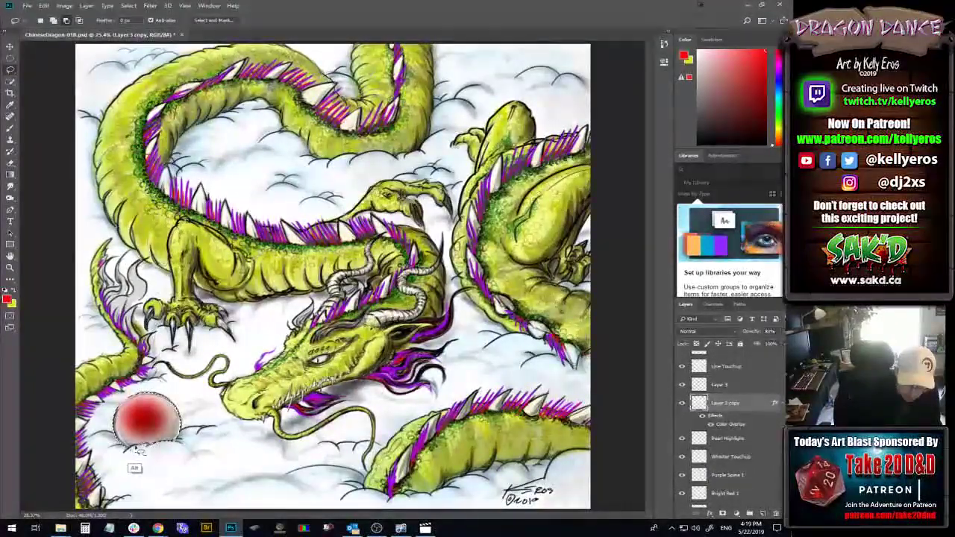
drag(129, 451, 147, 466)
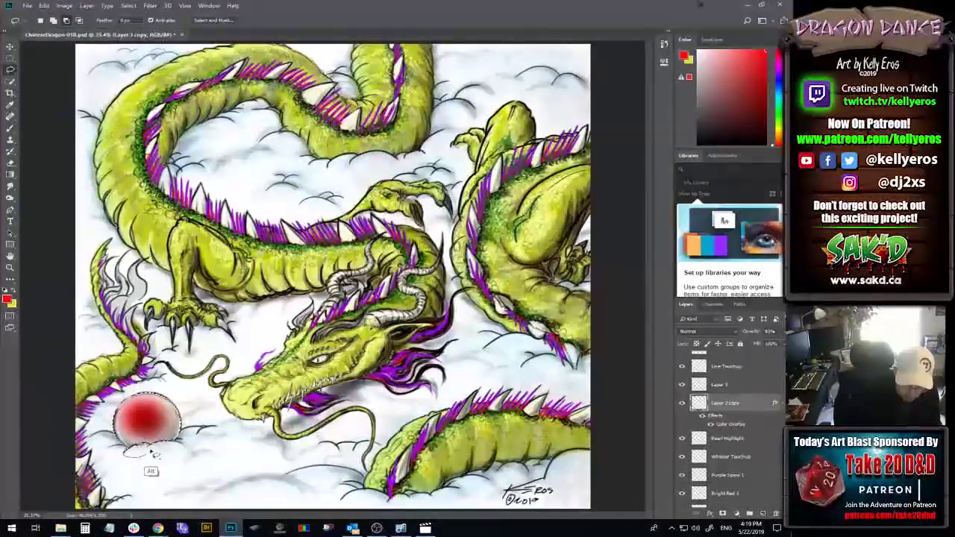
mouse_move(153, 447)
mouse_down()
mouse_move(191, 438)
mouse_move(127, 448)
mouse_move(132, 459)
mouse_move(123, 446)
mouse_move(170, 455)
mouse_up()
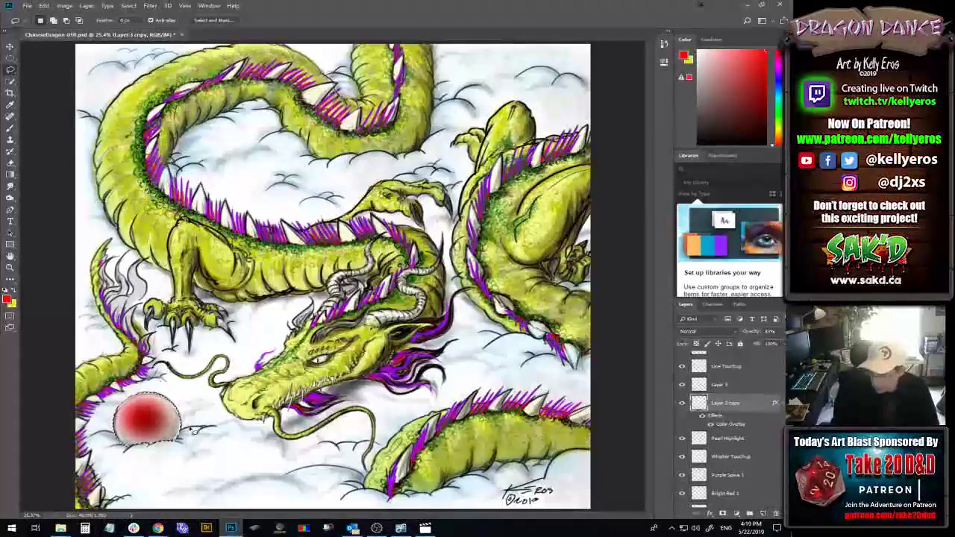
- Fill the pearl selection with red on a new layer above Pearl Highlight and save the document
click(754, 443)
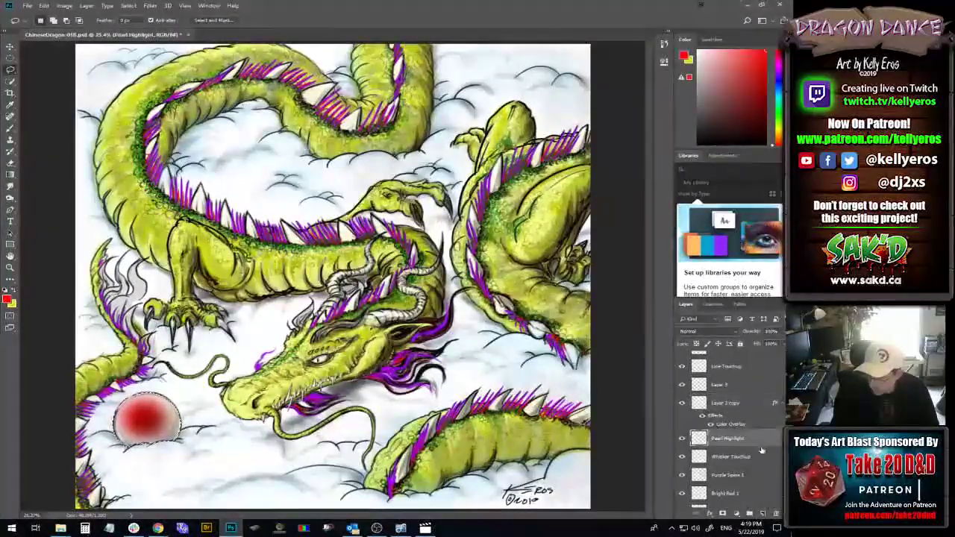
click(763, 513)
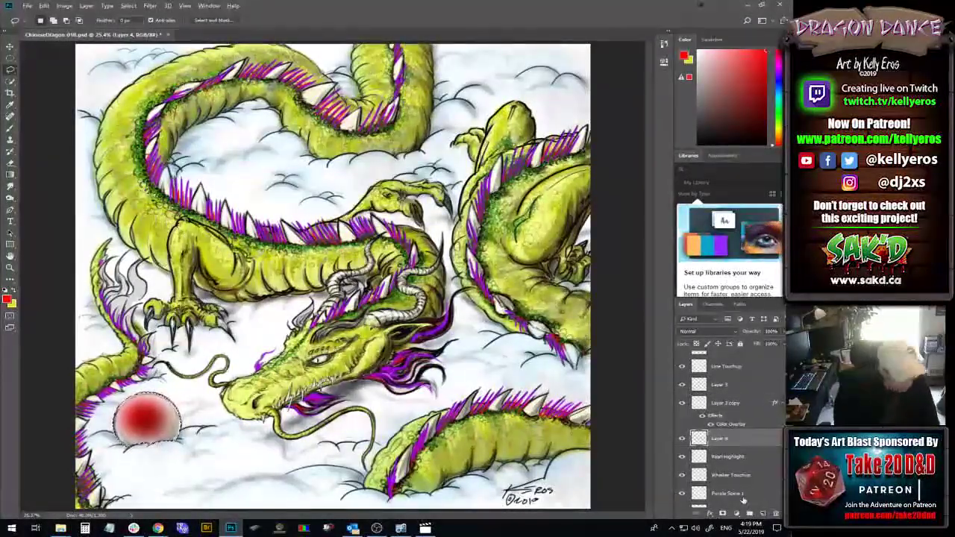
key(alt+BackSpace)
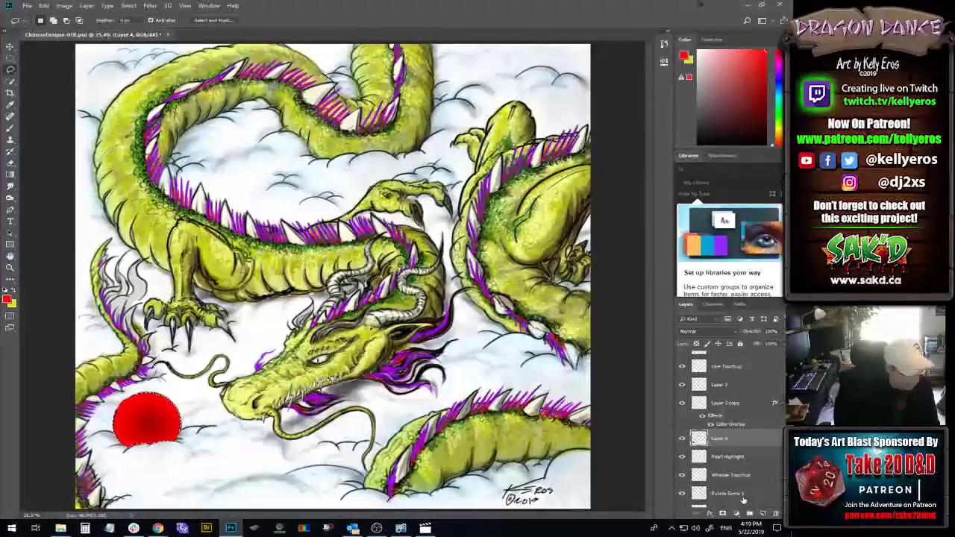
key(ctrl+s)
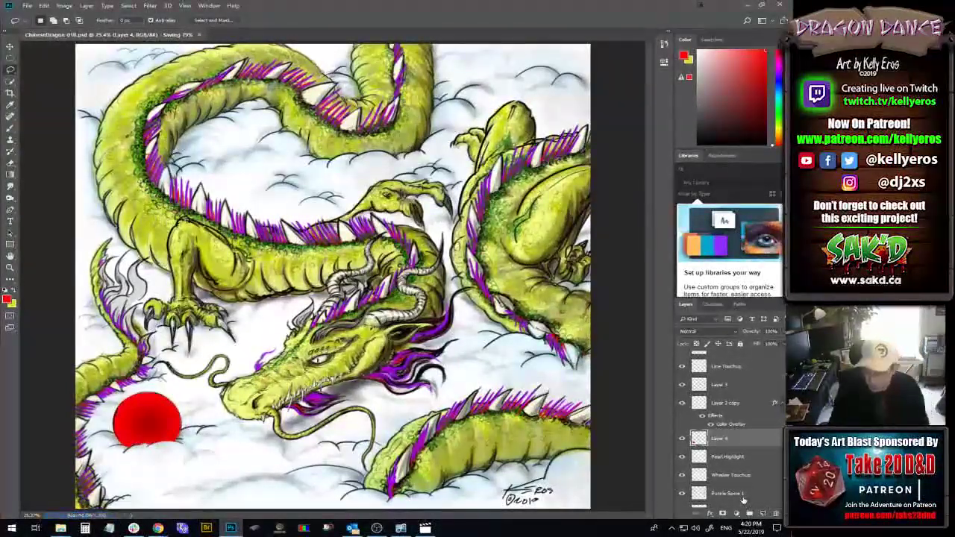
- Move Layer 4 down the layer stack to just above Horn Darker Ivory and set its blend mode to Multiply
scroll(749, 418, down, 4)
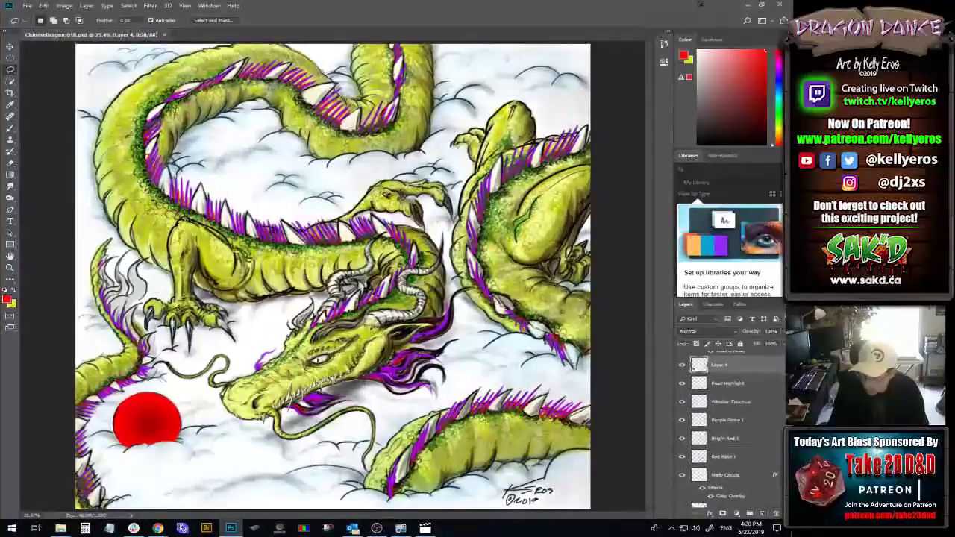
drag(750, 371, 755, 392)
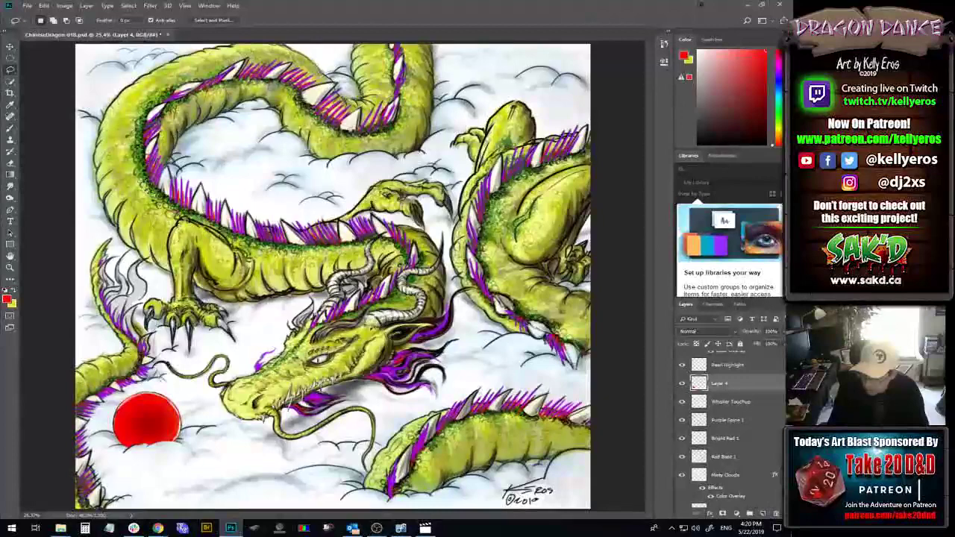
drag(751, 384, 759, 451)
scroll(776, 447, down, 4)
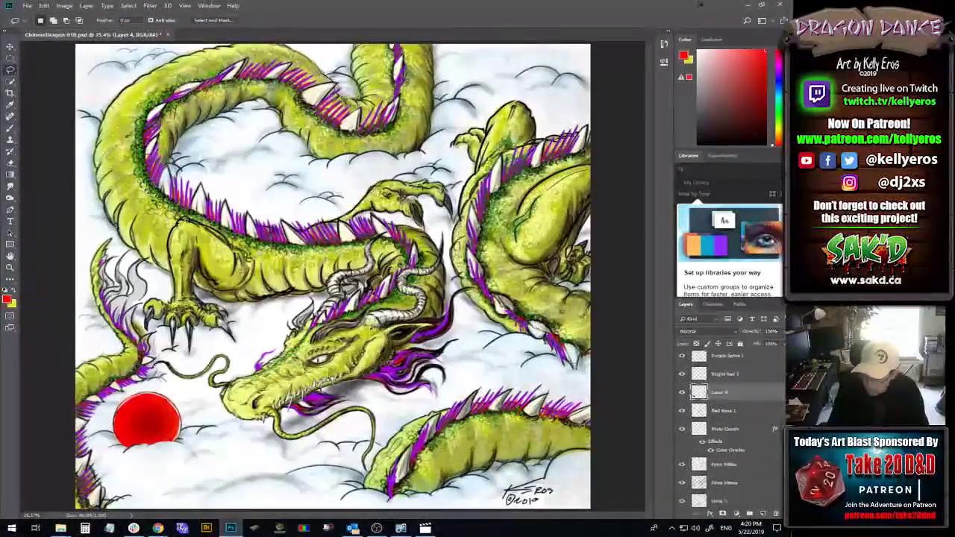
drag(718, 419, 758, 446)
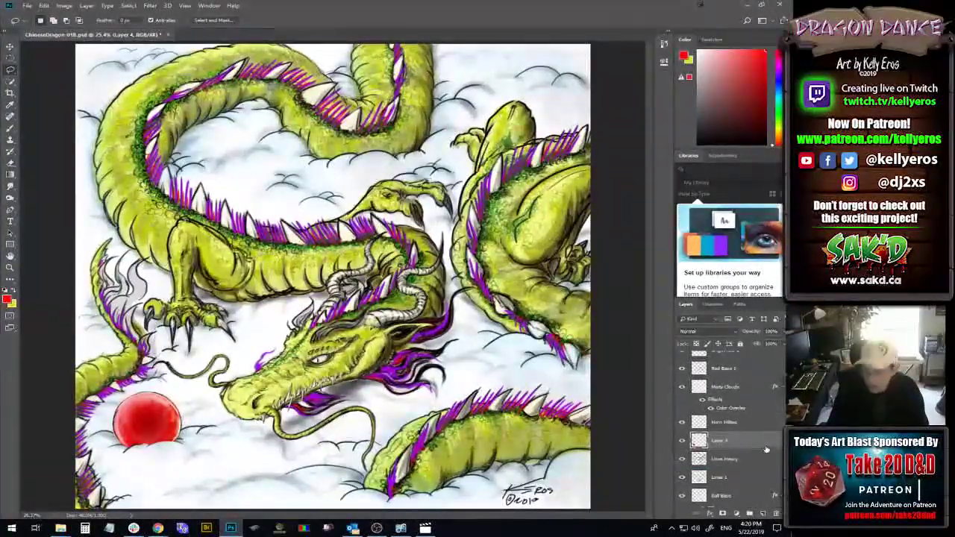
scroll(743, 442, down, 3)
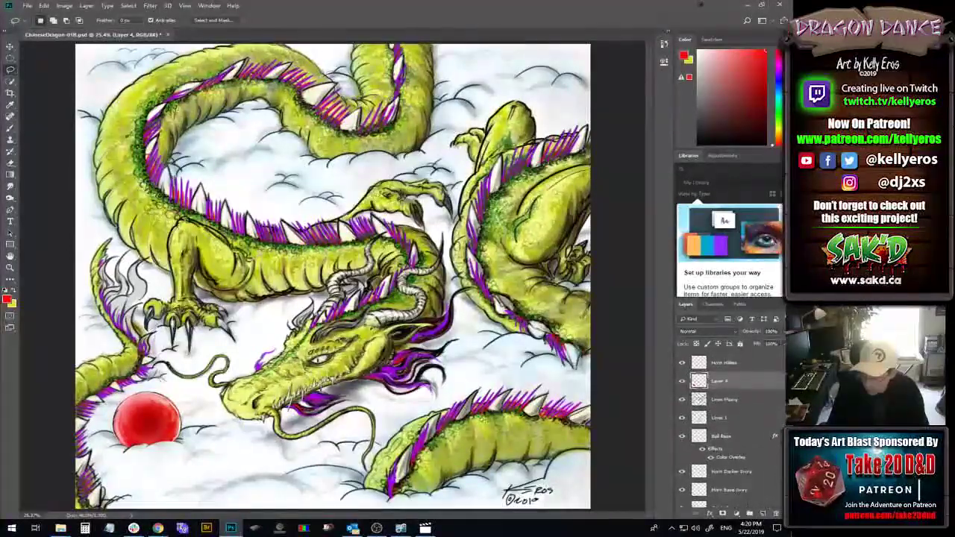
drag(742, 441, 741, 448)
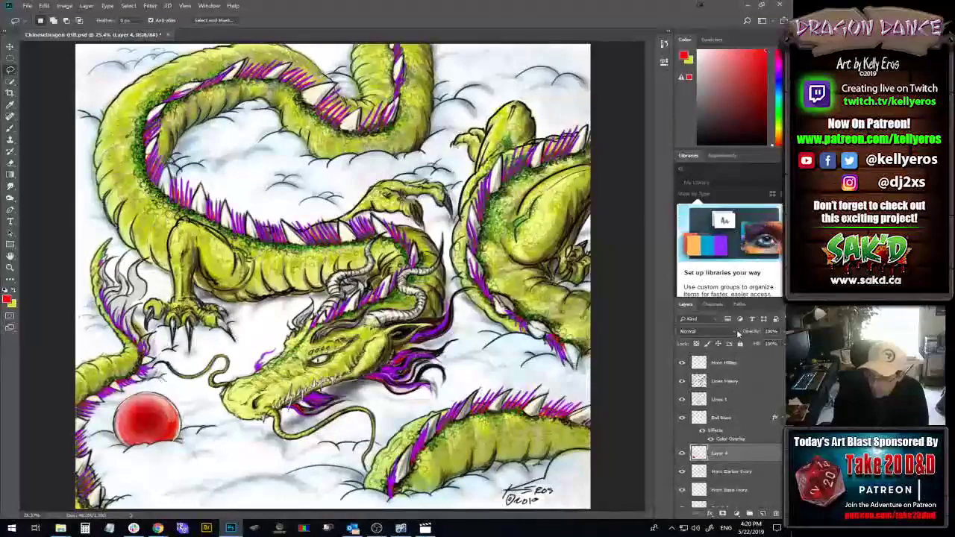
click(734, 332)
click(714, 132)
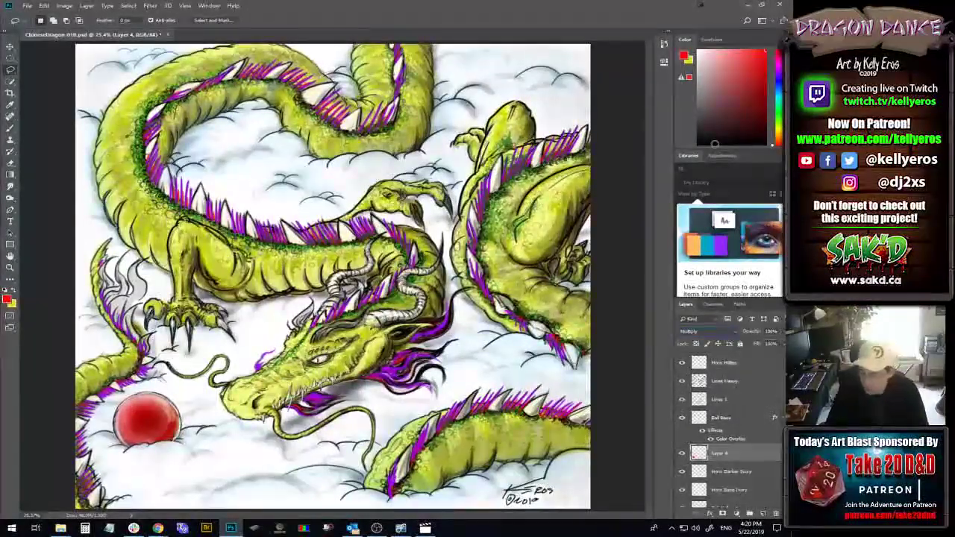
- Duplicate the Pearl Highlight layer
scroll(728, 433, up, 5)
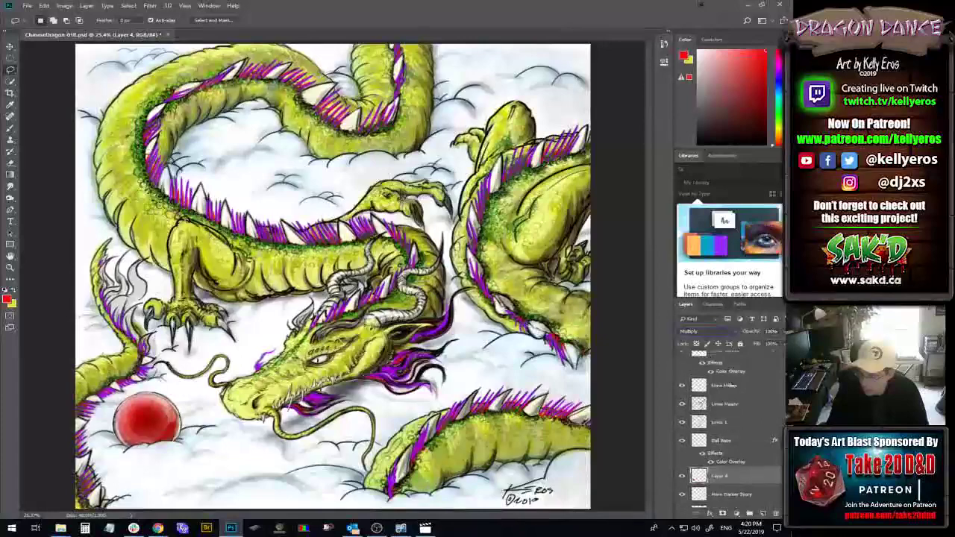
scroll(755, 398, up, 3)
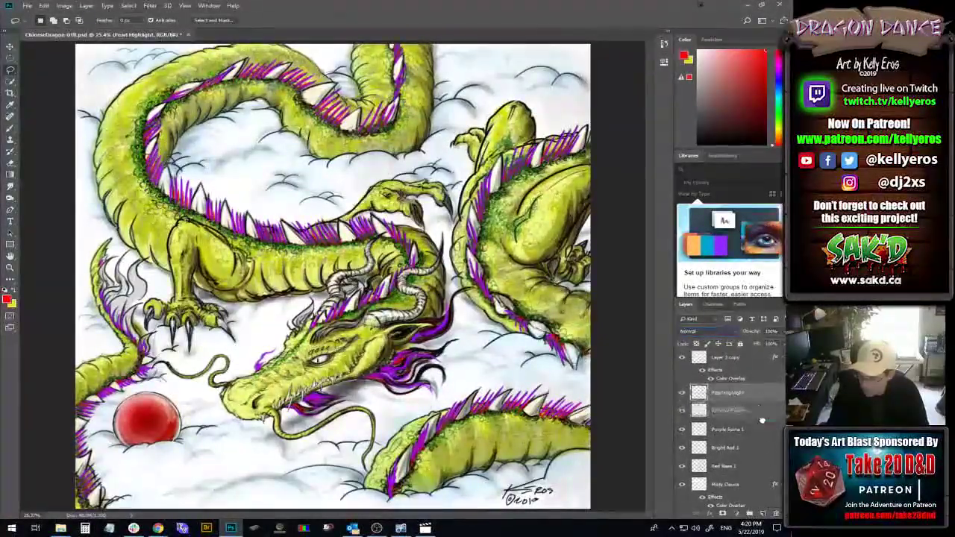
key(ctrl+j)
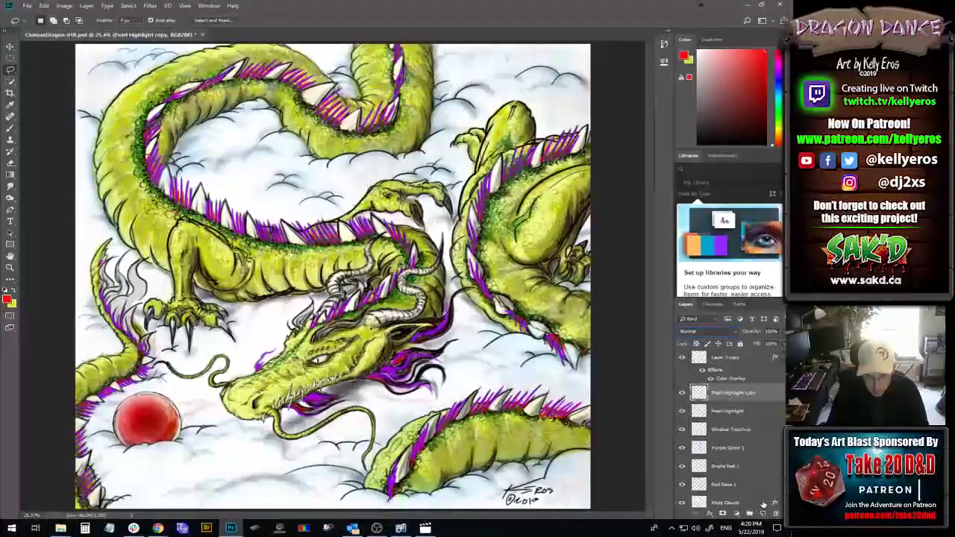
- Try a red Multiply outer glow on the Pearl Highlight copy with 46% opacity, 2% noise, 0% spread and 87 px size
double_click(768, 399)
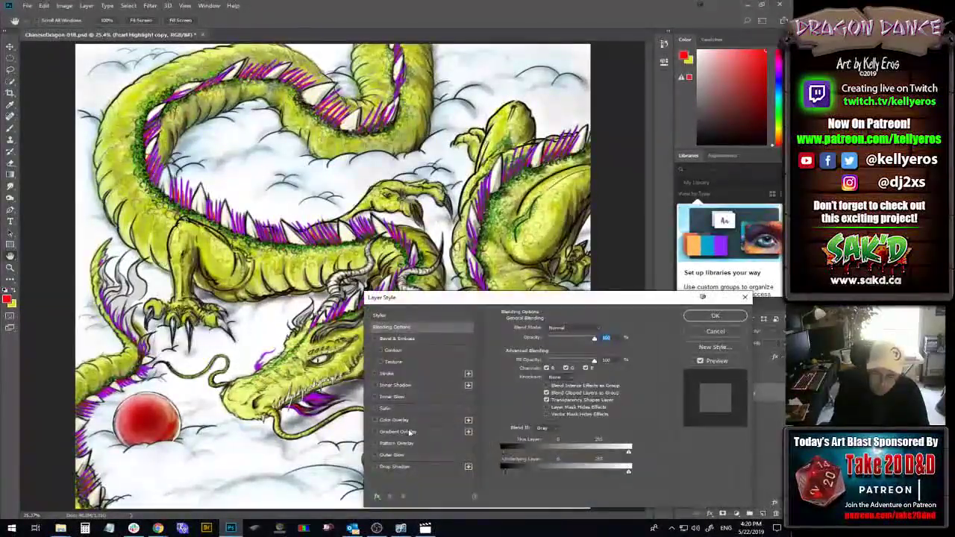
click(389, 455)
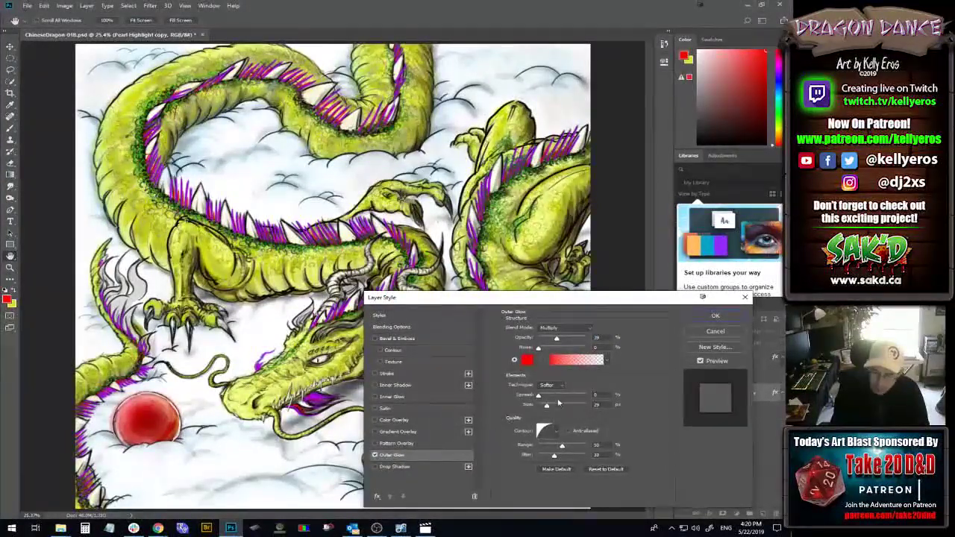
drag(543, 351, 562, 341)
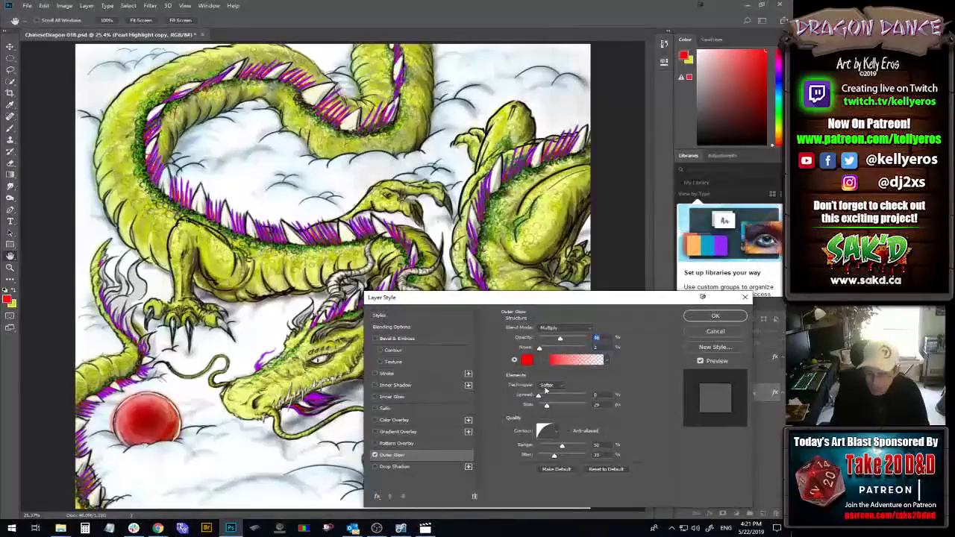
drag(546, 405, 559, 408)
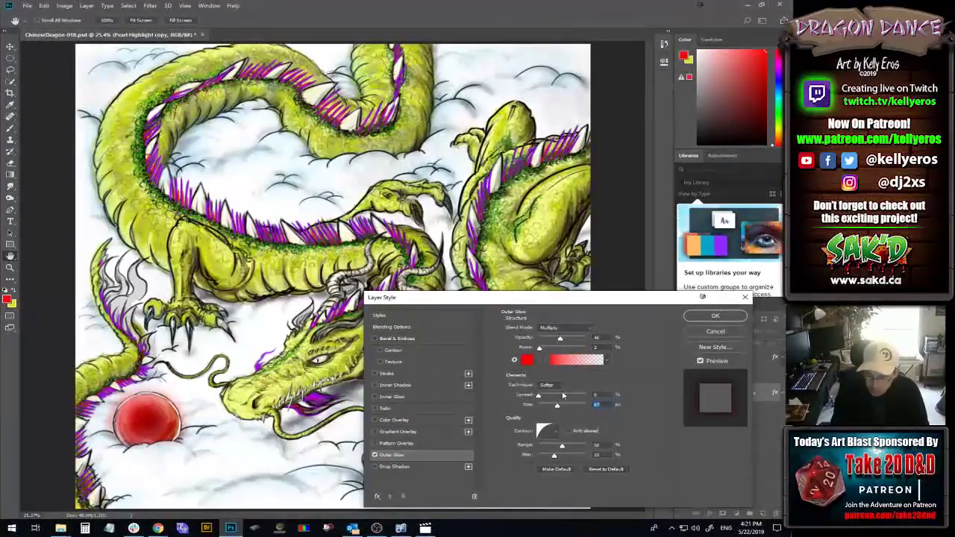
mouse_move(538, 396)
mouse_down()
mouse_move(547, 399)
mouse_move(534, 403)
mouse_up()
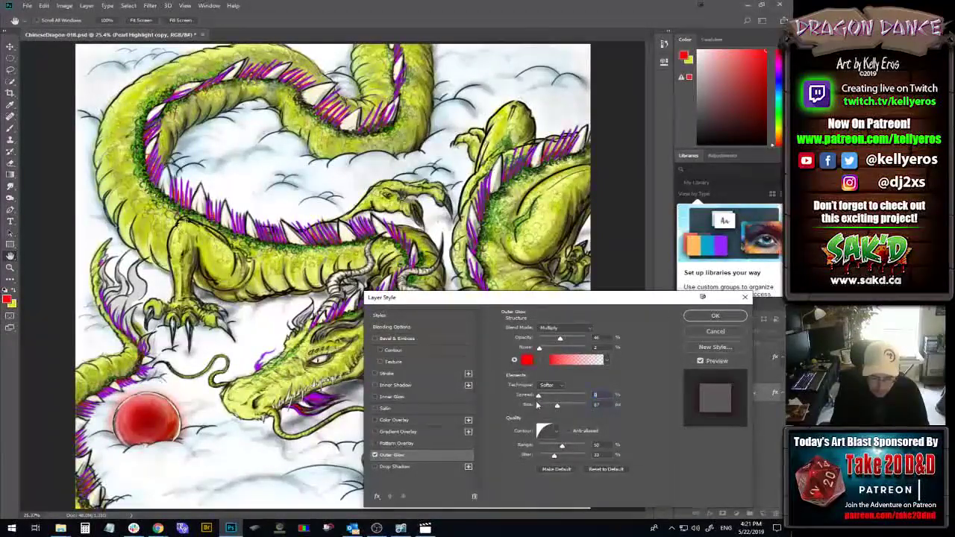
- Try several contour presets for the outer glow around the pearl and switch the effect off
click(557, 431)
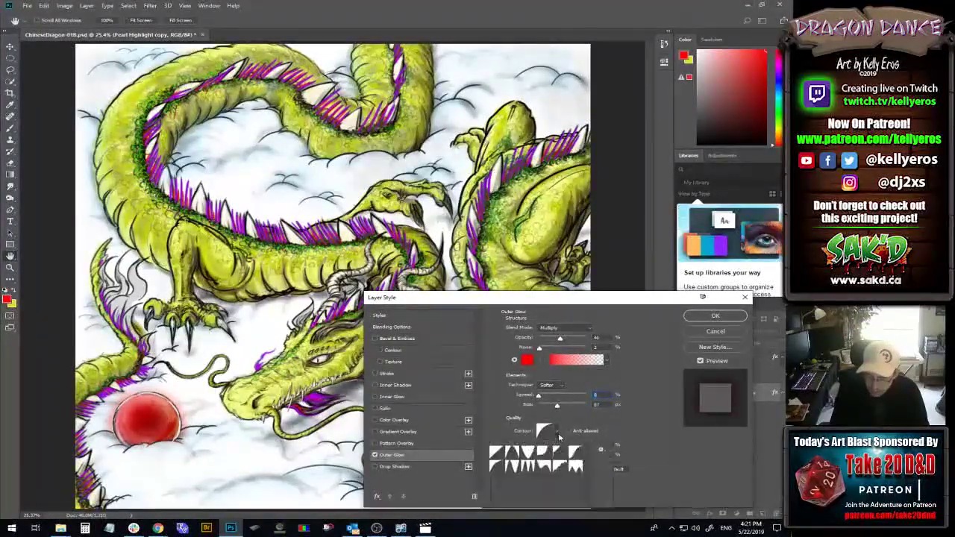
click(512, 452)
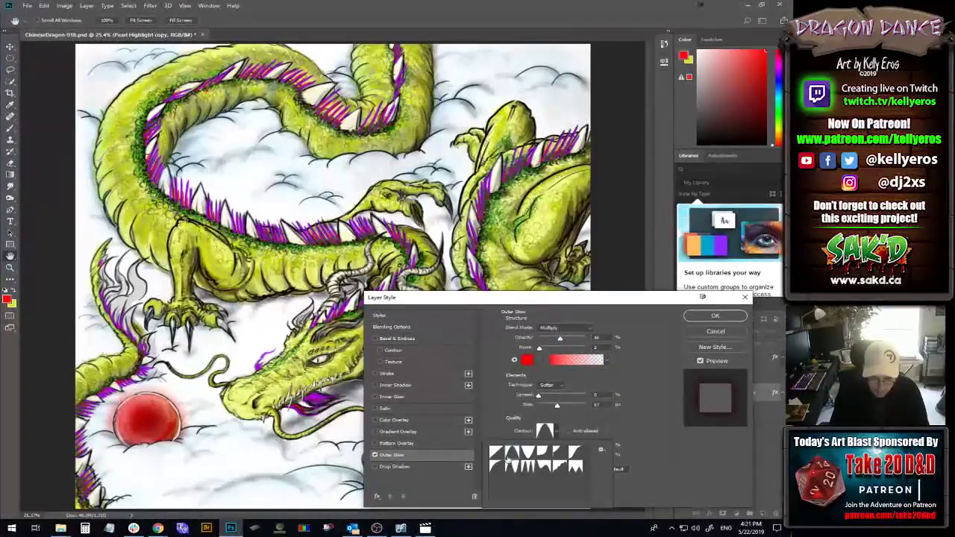
click(528, 455)
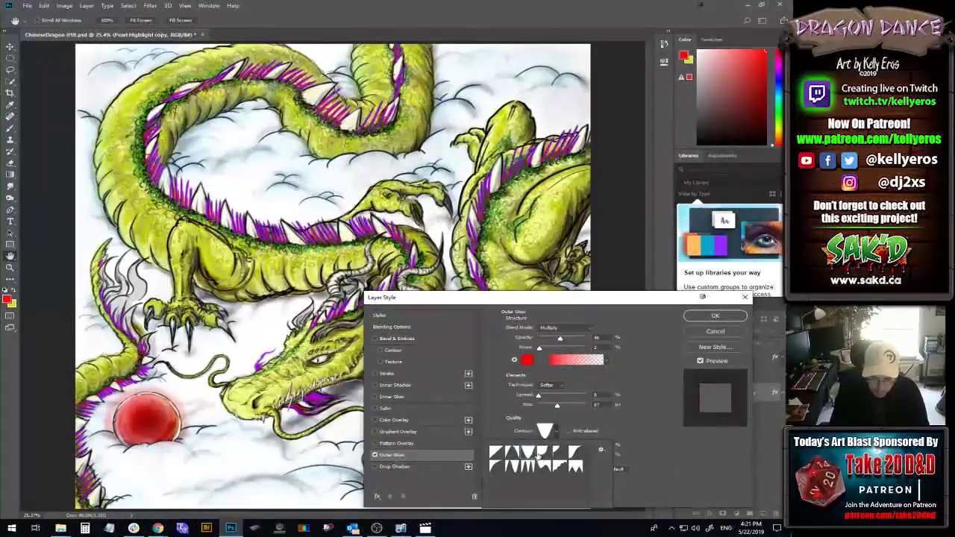
click(534, 464)
click(543, 464)
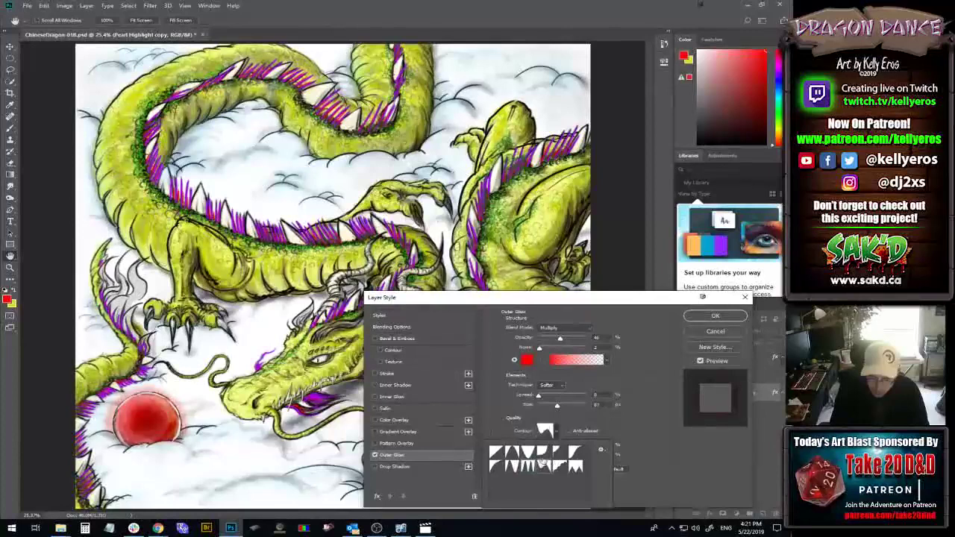
click(555, 459)
click(555, 461)
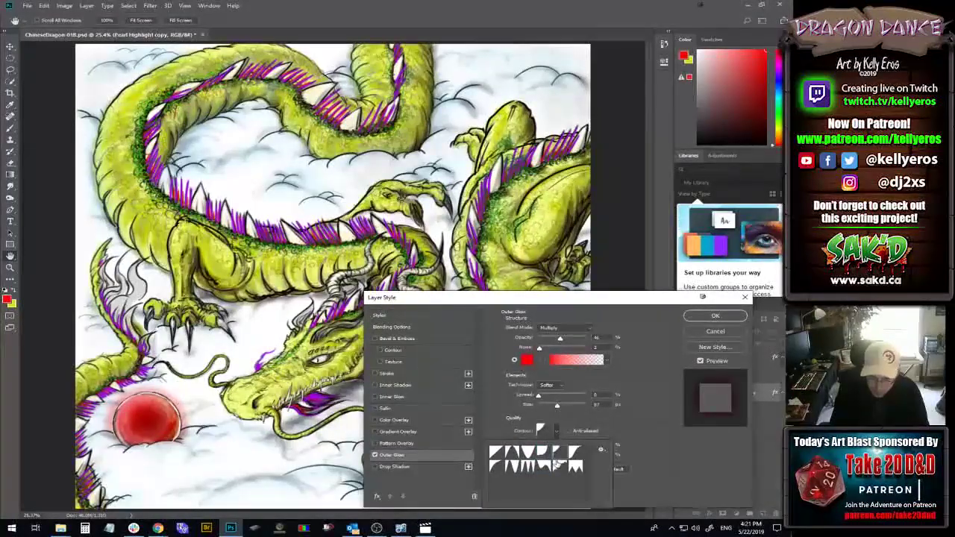
click(566, 453)
click(572, 452)
click(573, 464)
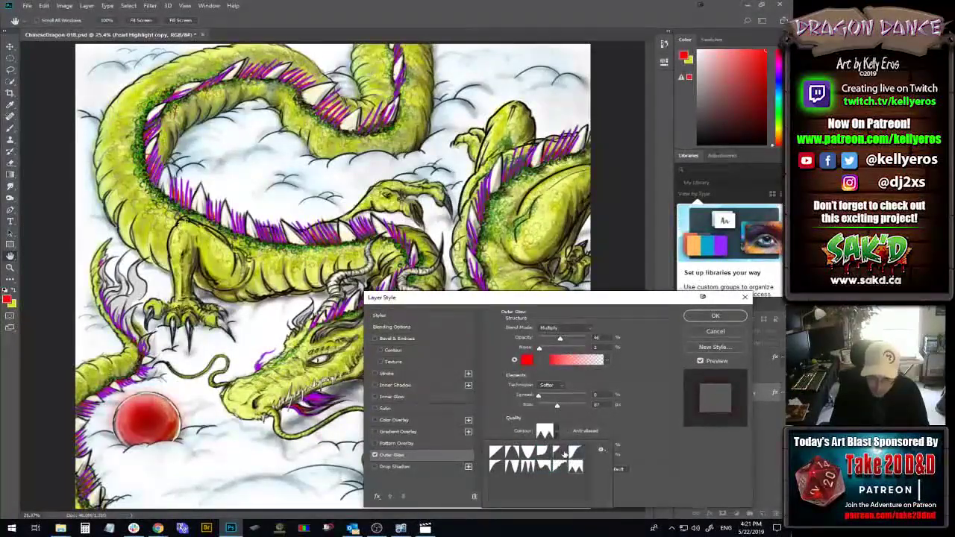
click(565, 454)
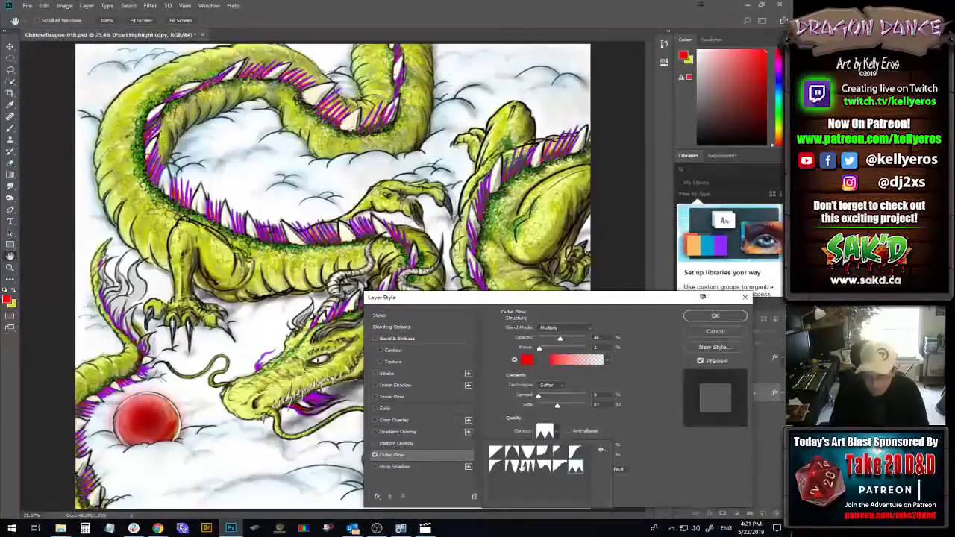
click(531, 464)
click(514, 465)
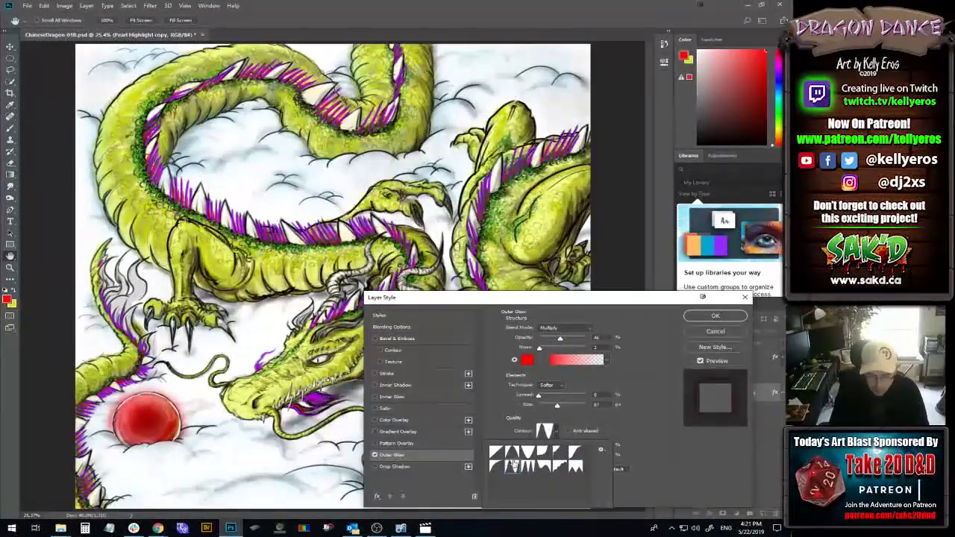
click(531, 455)
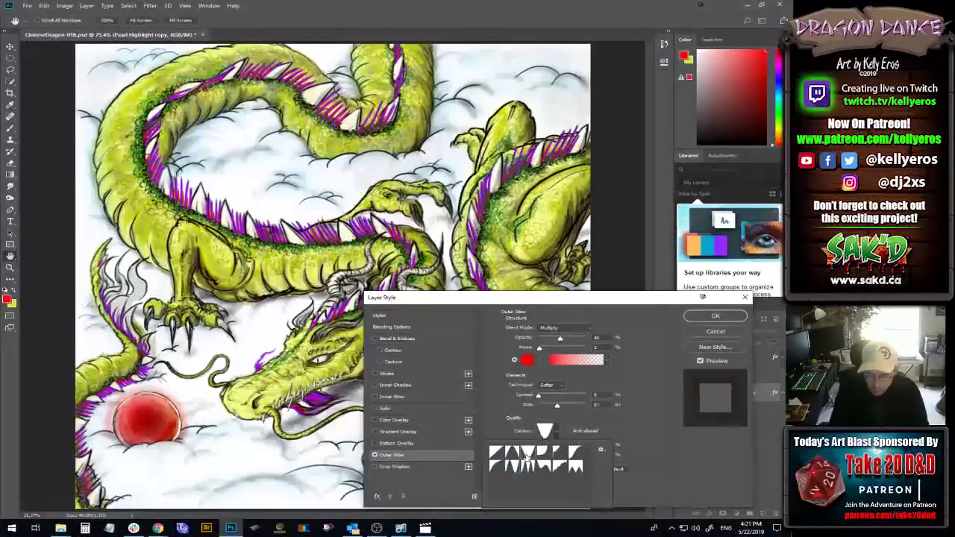
click(382, 453)
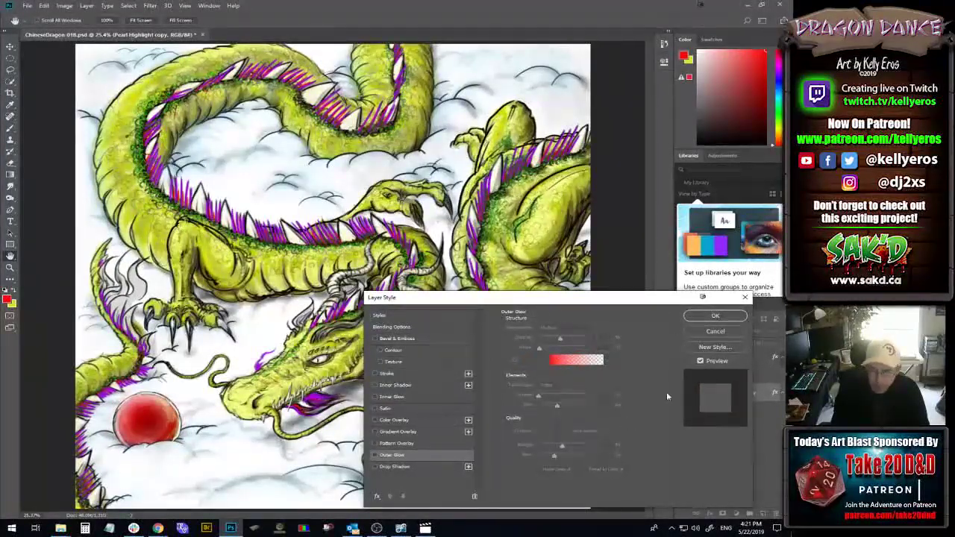
click(713, 317)
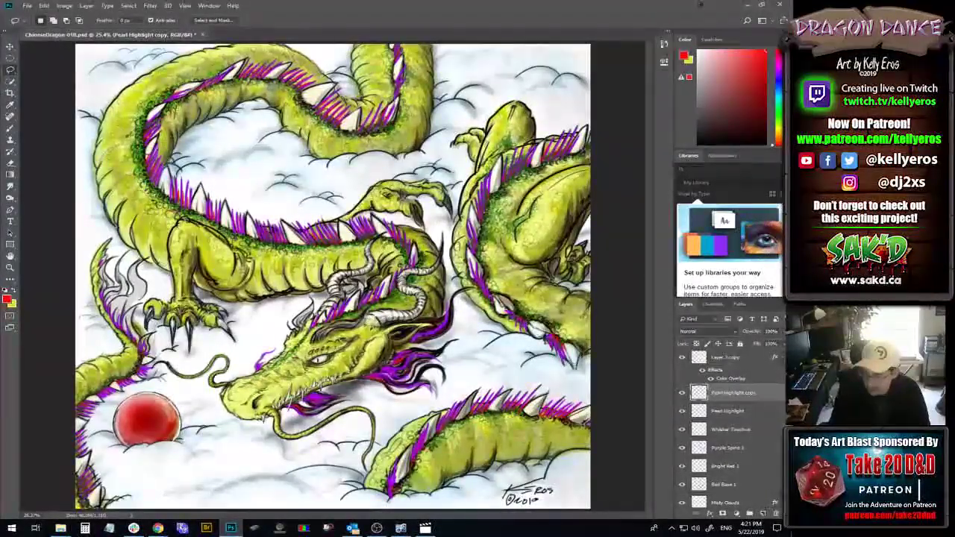
- Toggle Layer 3's visibility repeatedly to compare the pearl with and without it
scroll(727, 417, up, 3)
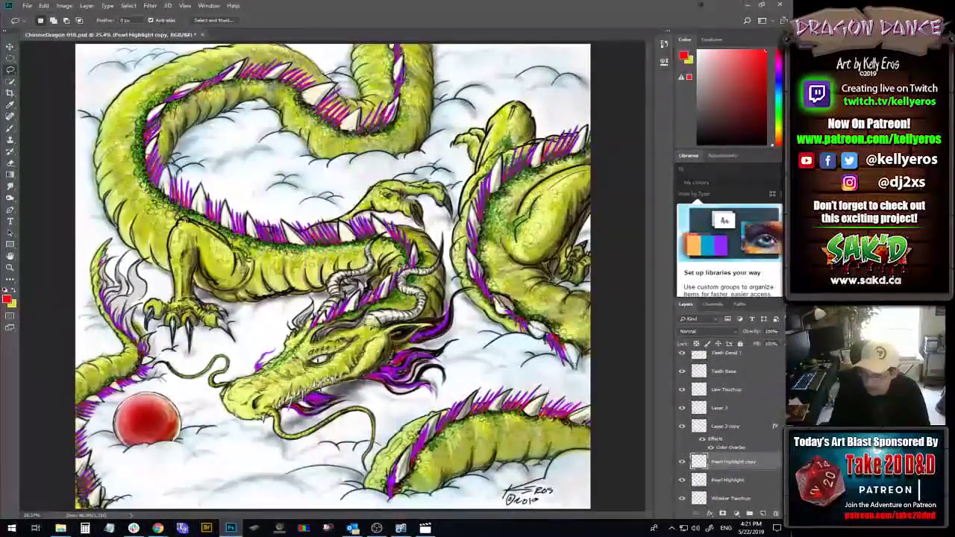
click(730, 417)
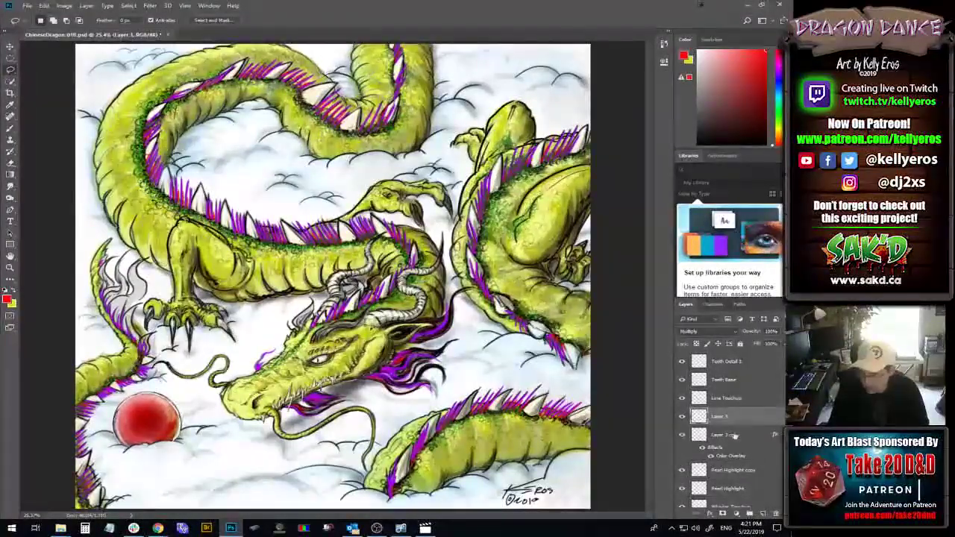
click(682, 416)
click(682, 417)
click(682, 417)
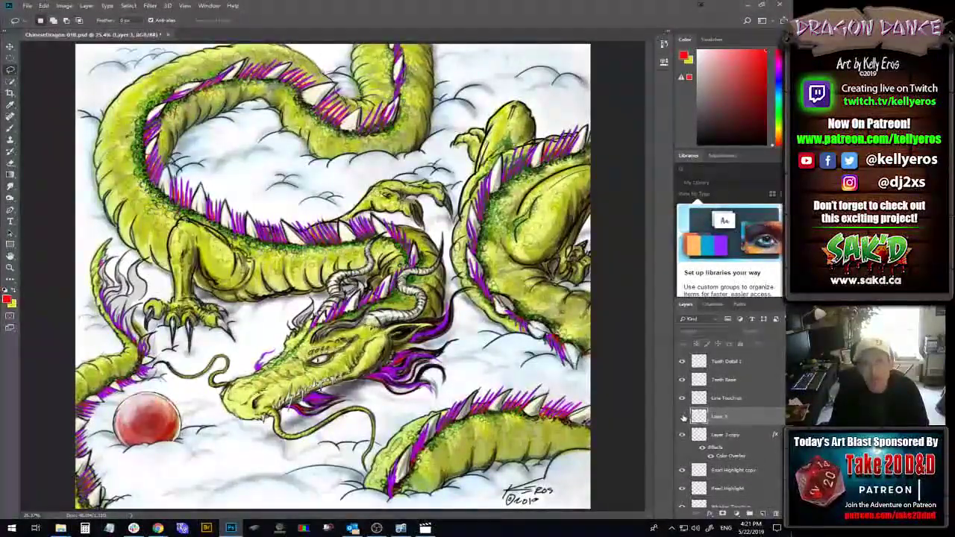
click(682, 416)
click(681, 416)
click(682, 417)
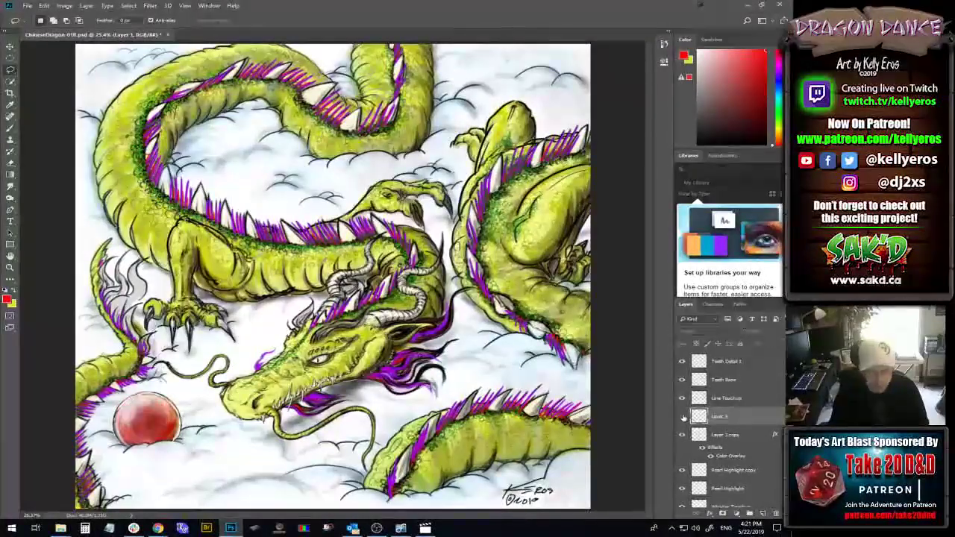
click(682, 416)
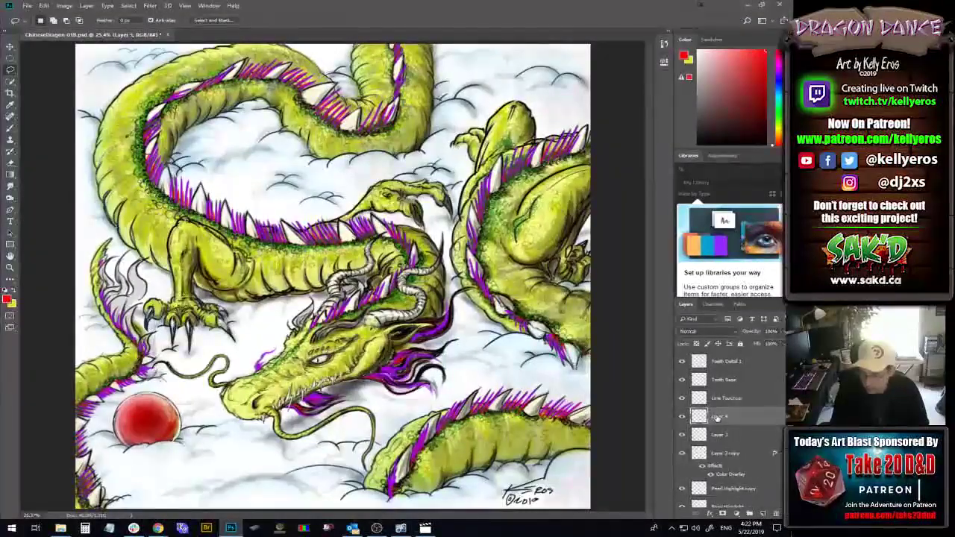
- Name the new layer above Layer 3 "Pearl Bright Lights" and save the document
double_click(718, 418)
text(B)
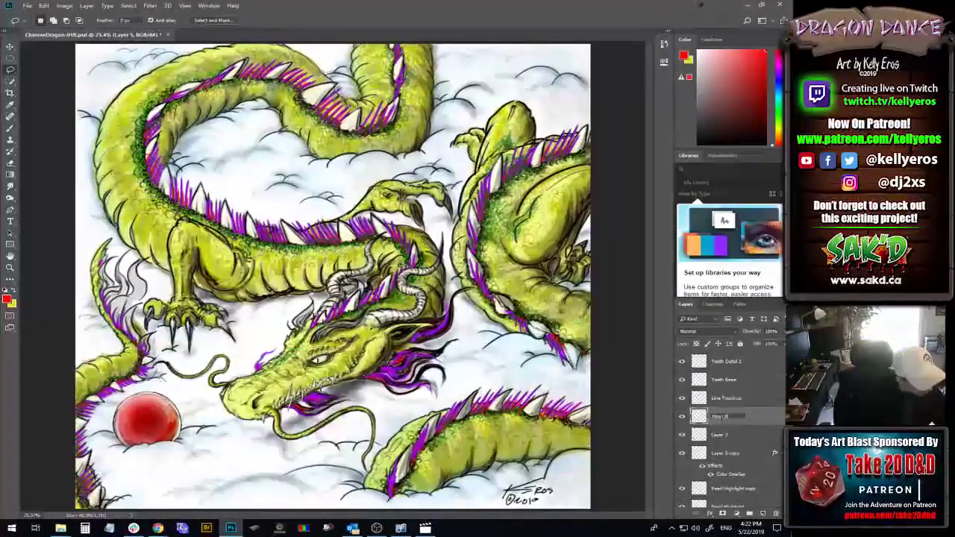
text(a)
text(t)
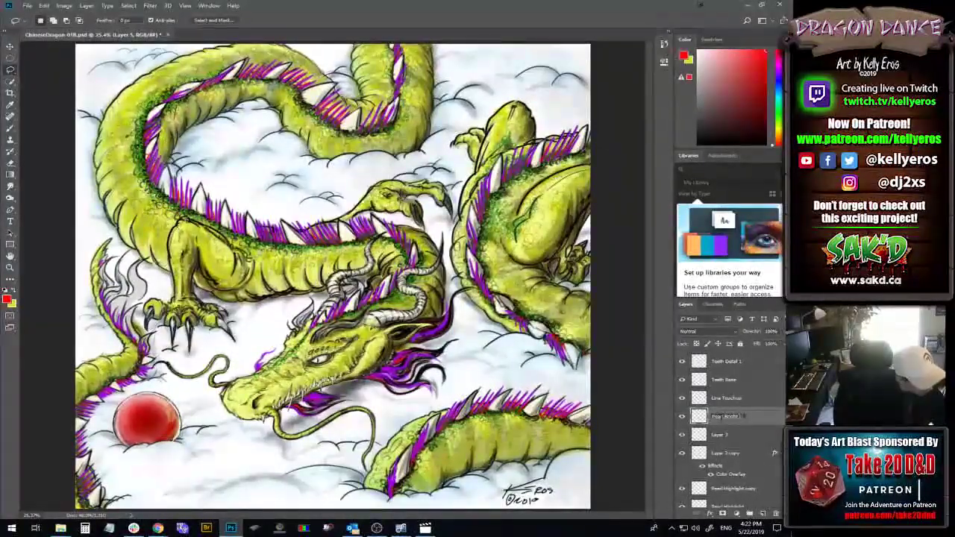
key(Return)
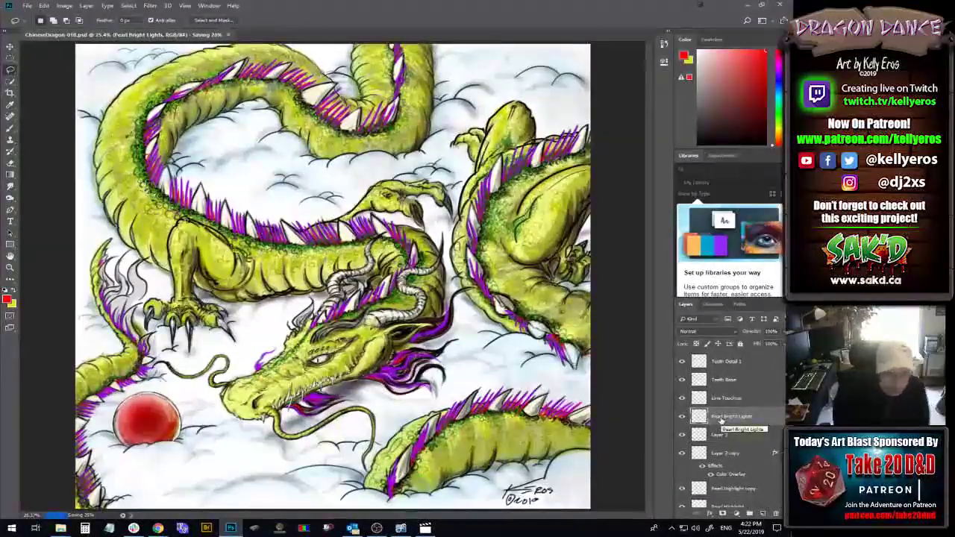
- Paint soft white light reflections on the red pearl with the Soft Round Pressure Size brush on the Pearl Bright Lights layer
click(8, 300)
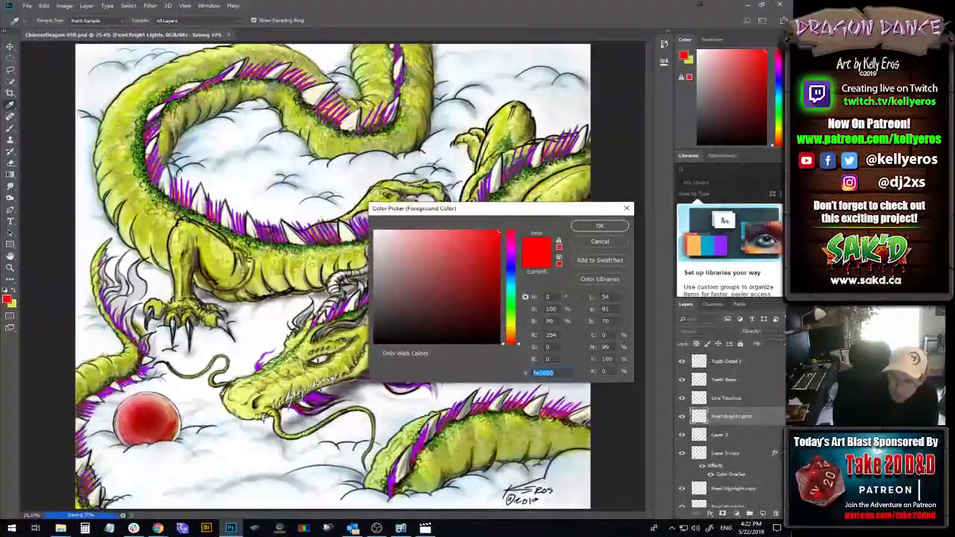
click(598, 225)
key(l)
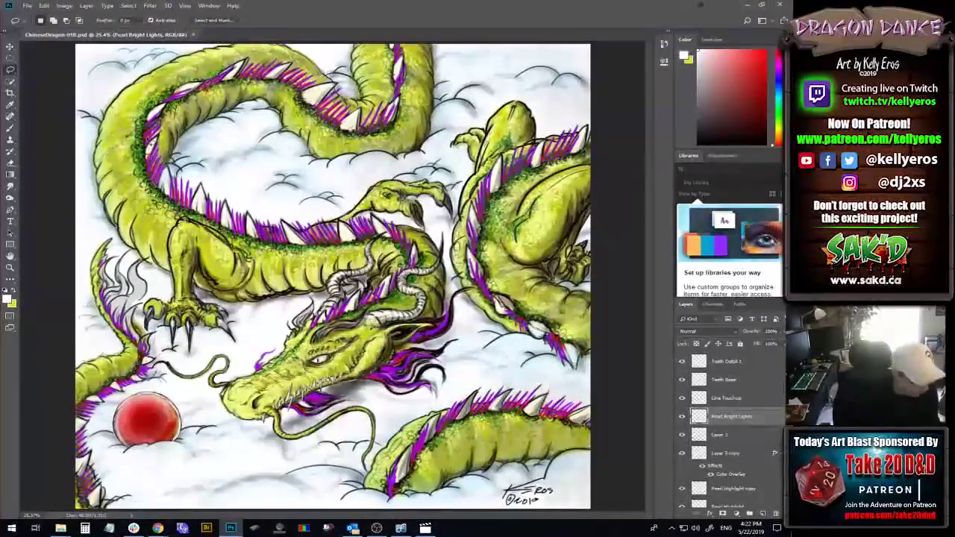
key(b)
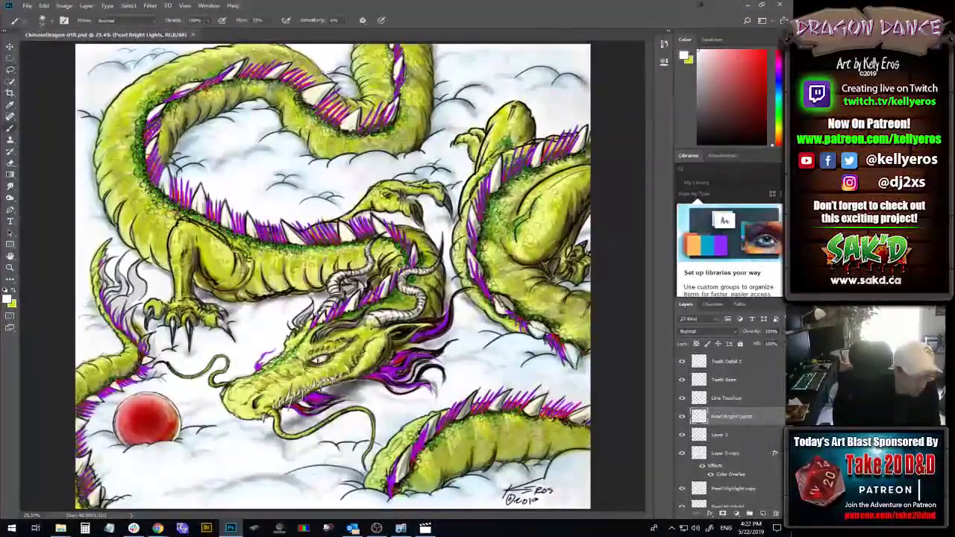
click(42, 20)
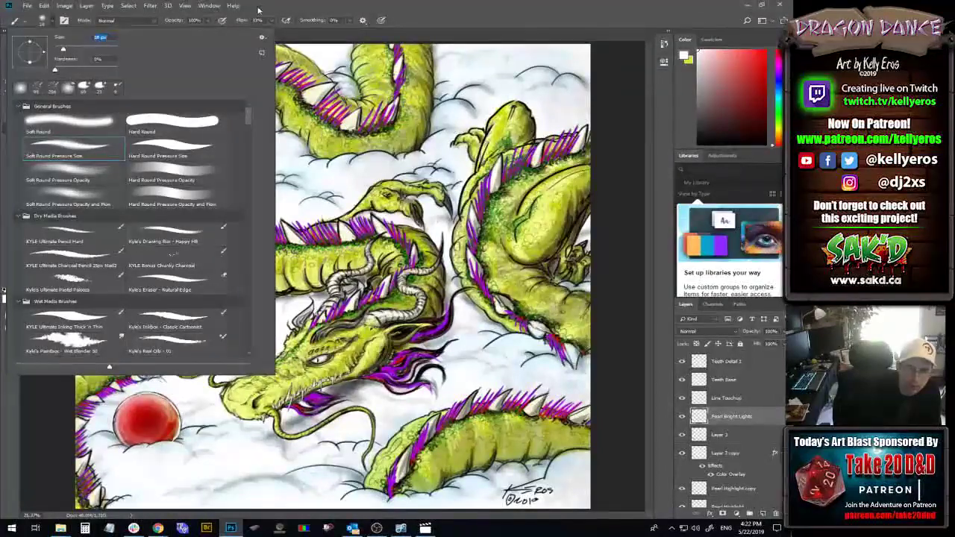
key(Return)
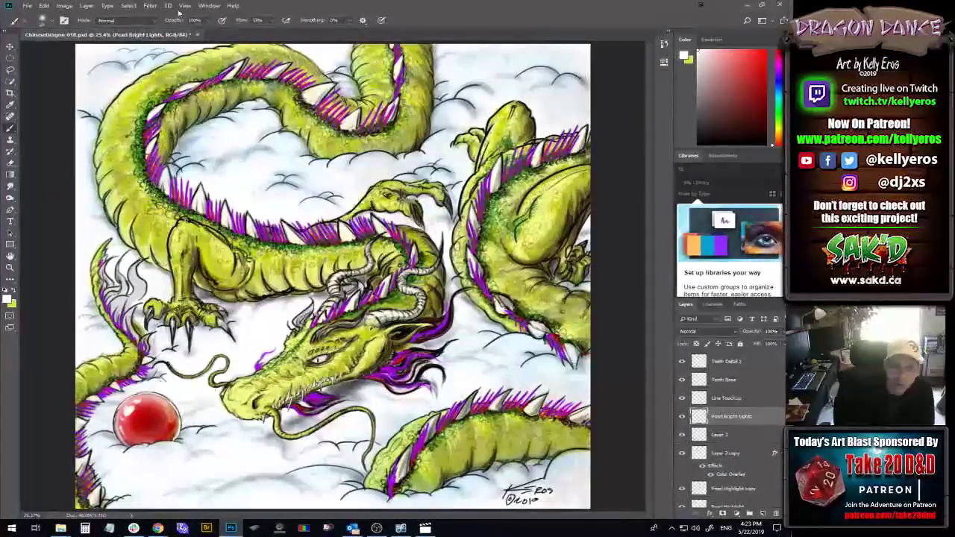
- Soften the pearl's white reflections with a Gaussian Blur of about 3.5 pixels
click(150, 6)
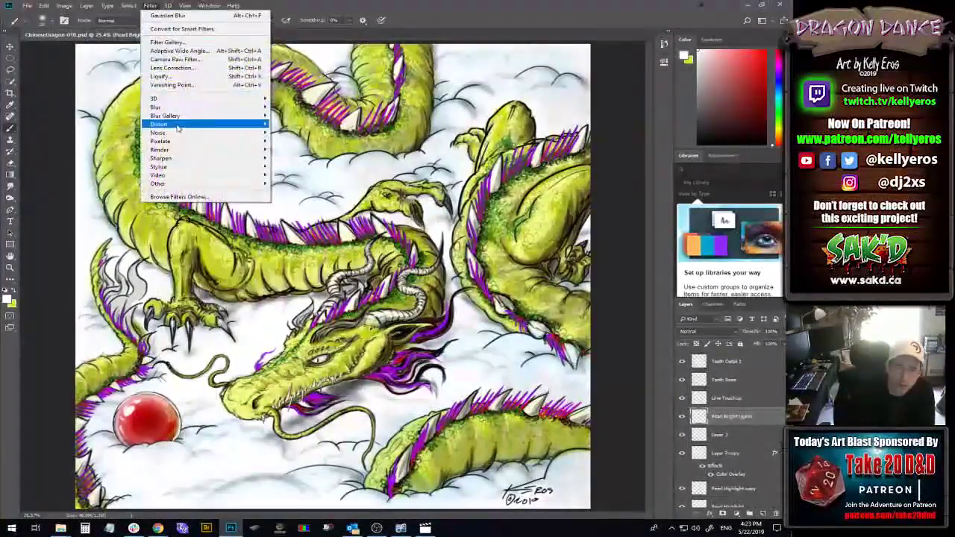
mouse_move(190, 110)
click(112, 141)
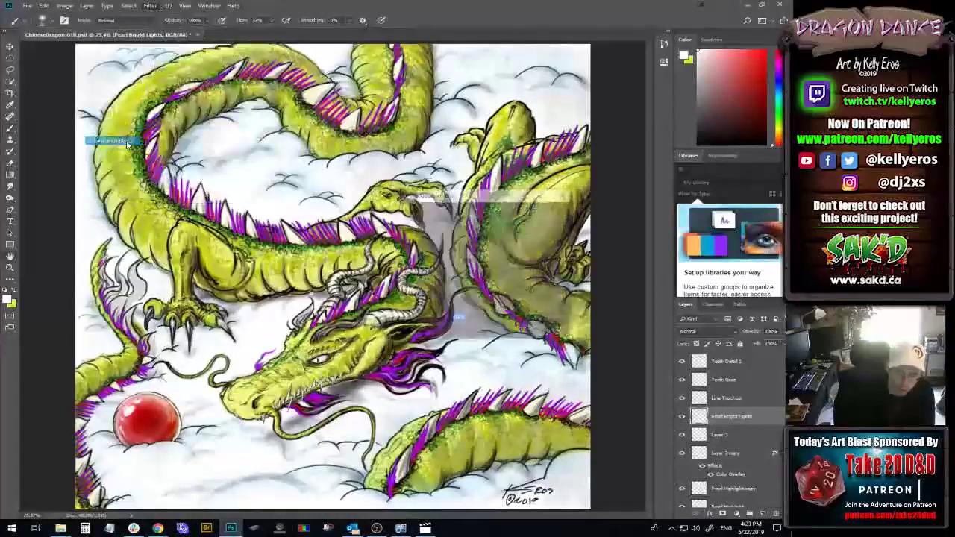
drag(475, 333, 448, 332)
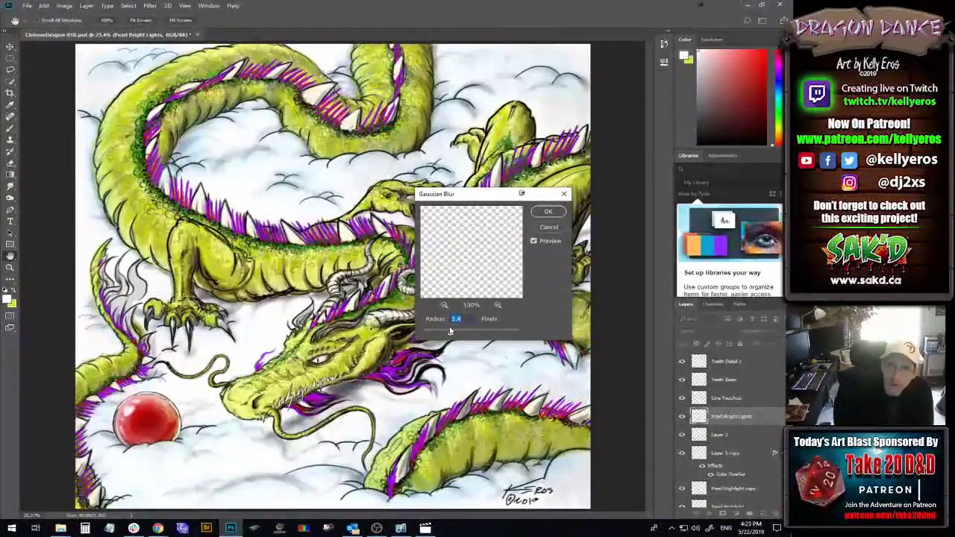
mouse_move(449, 330)
mouse_down()
mouse_move(436, 332)
mouse_move(447, 333)
mouse_up()
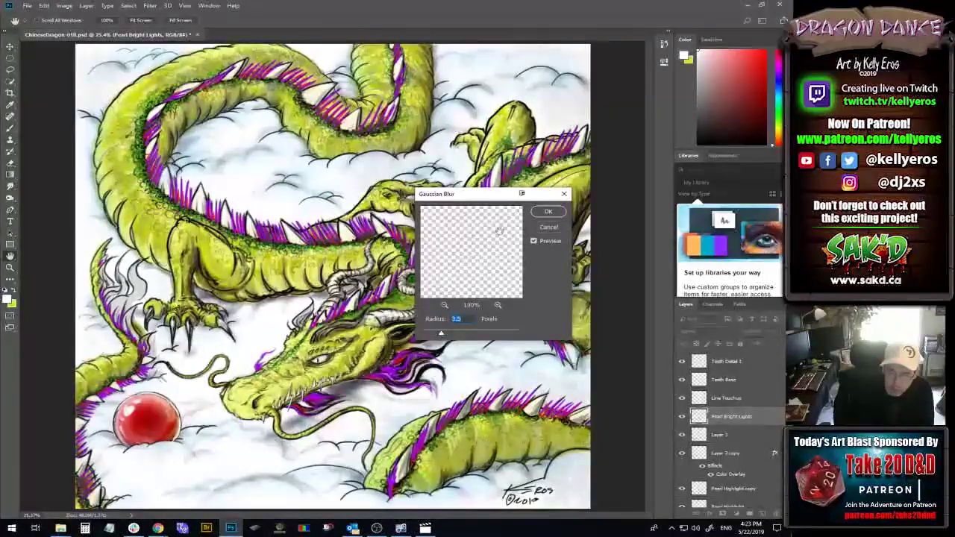
click(546, 213)
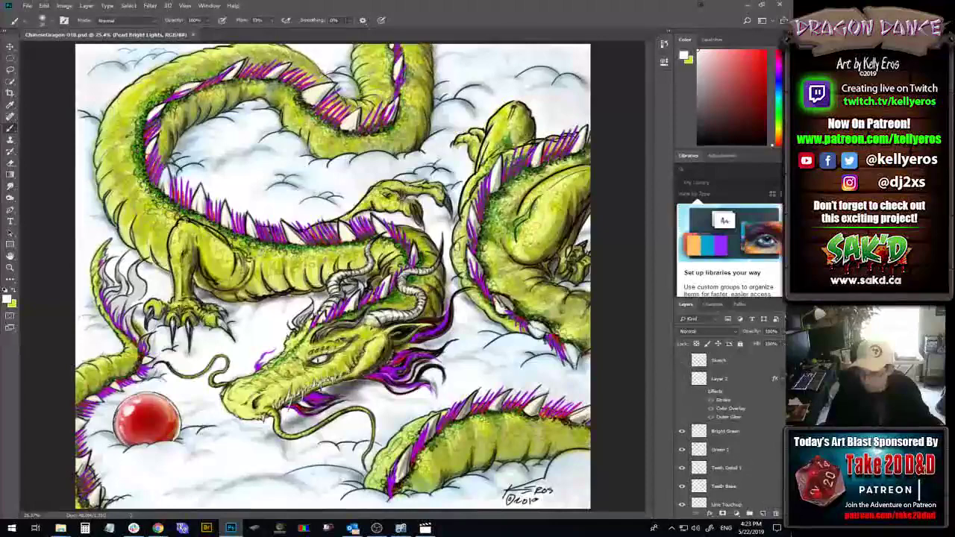
- Touch up the signature's year in black to read 2019 on the Line Touchup layer and save the document
scroll(727, 429, down, 5)
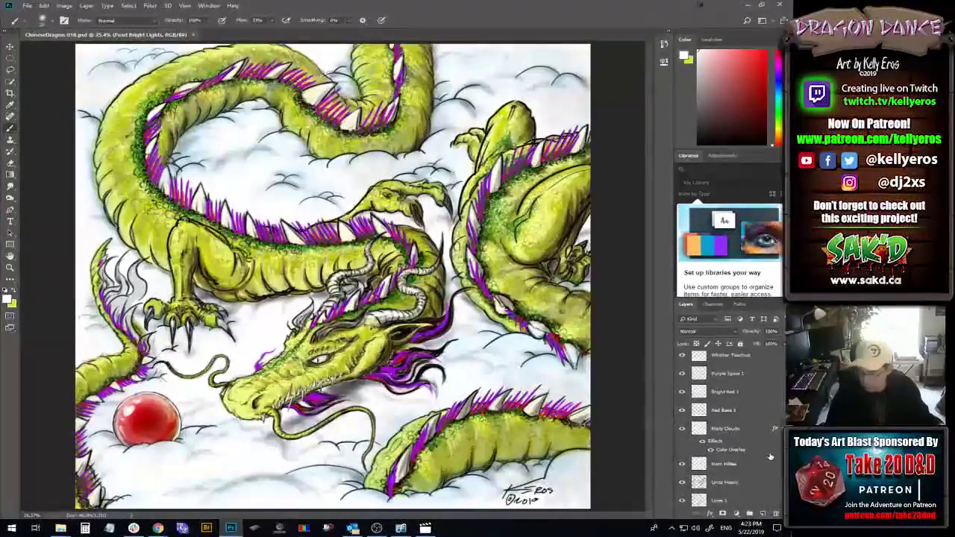
key(alt+bracketright)
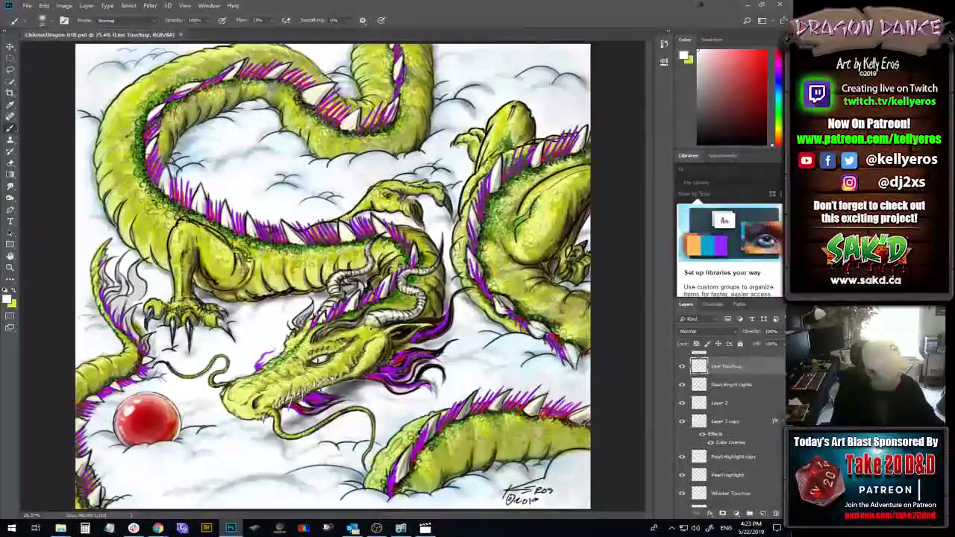
key(d)
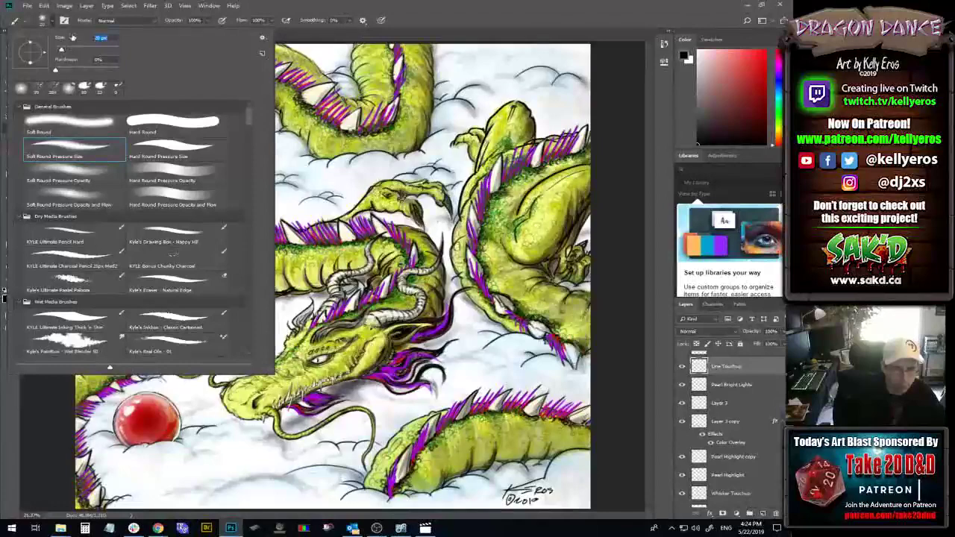
click(440, 17)
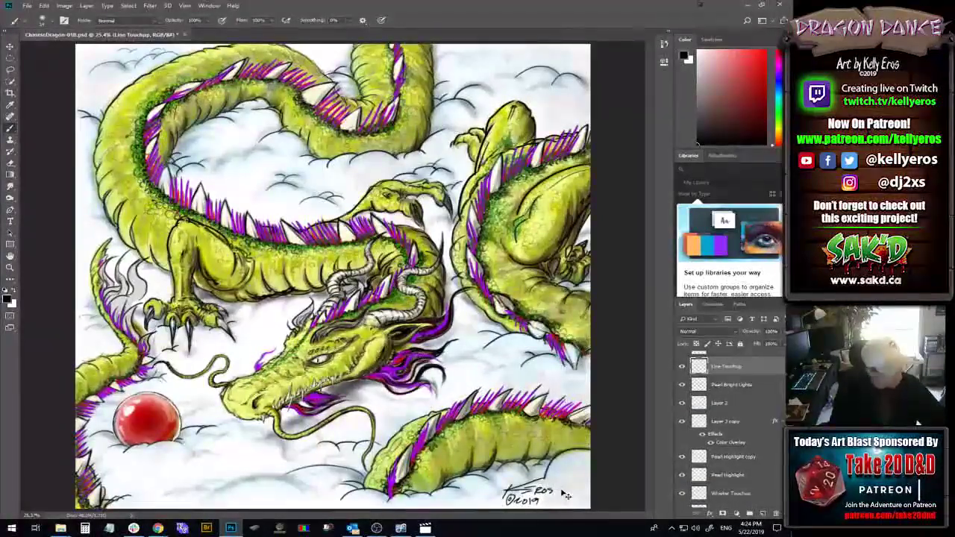
key(ctrl+s)
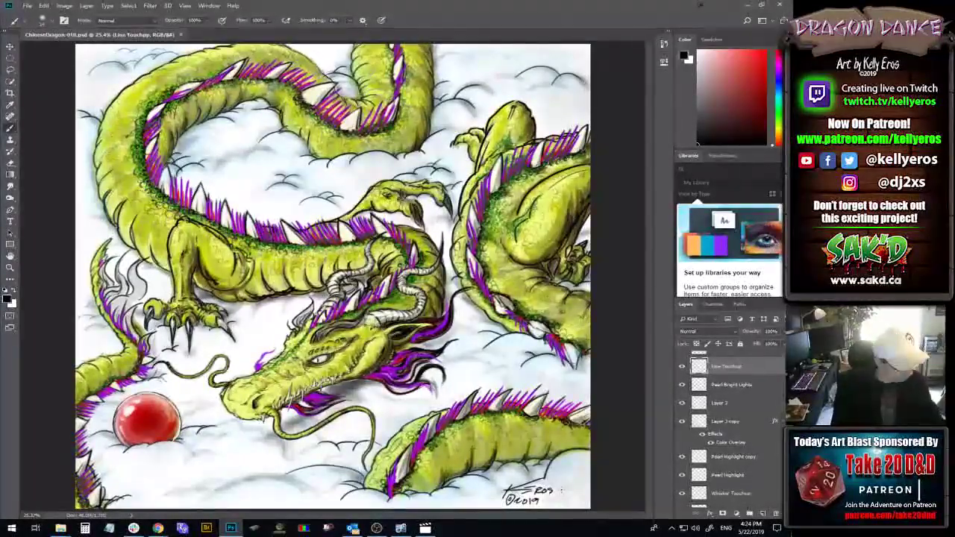
- Add a new layer directly above Bright Green and name it "Bright Lights Dragon"
key(x)
scroll(727, 433, up, 4)
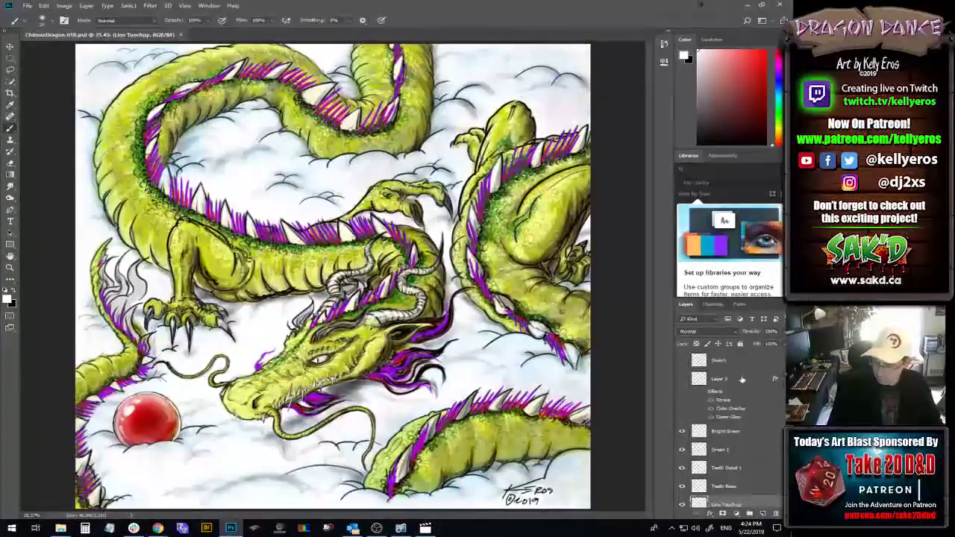
click(762, 514)
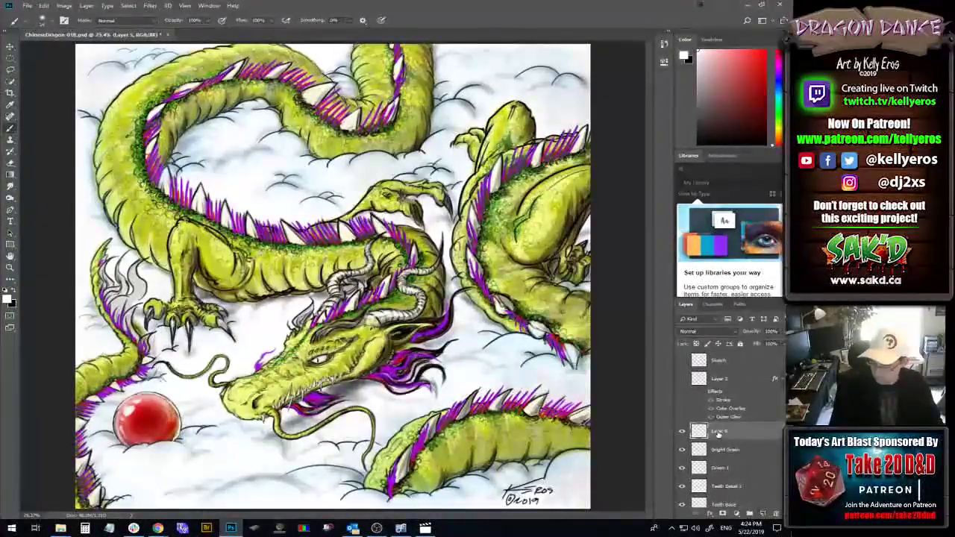
double_click(719, 431)
text(B)
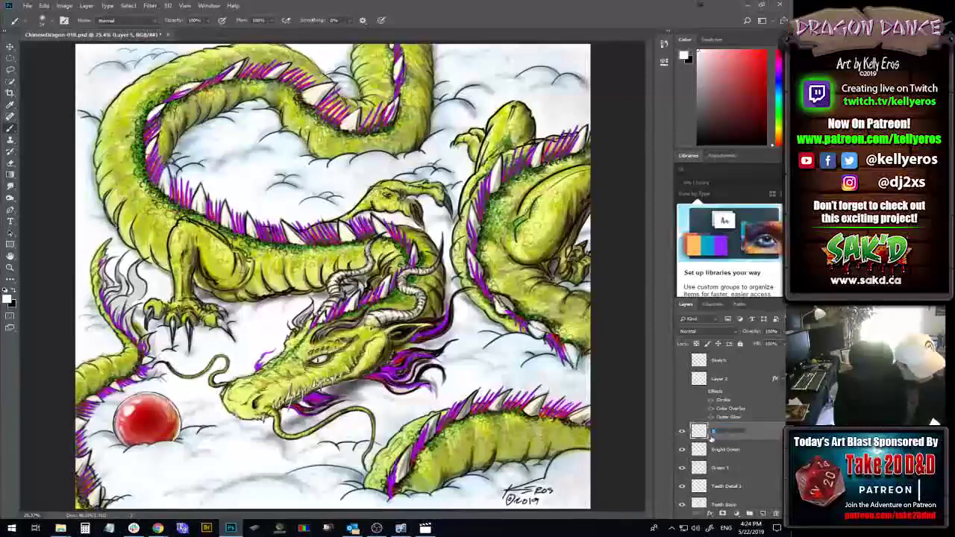
text(rasst Light)
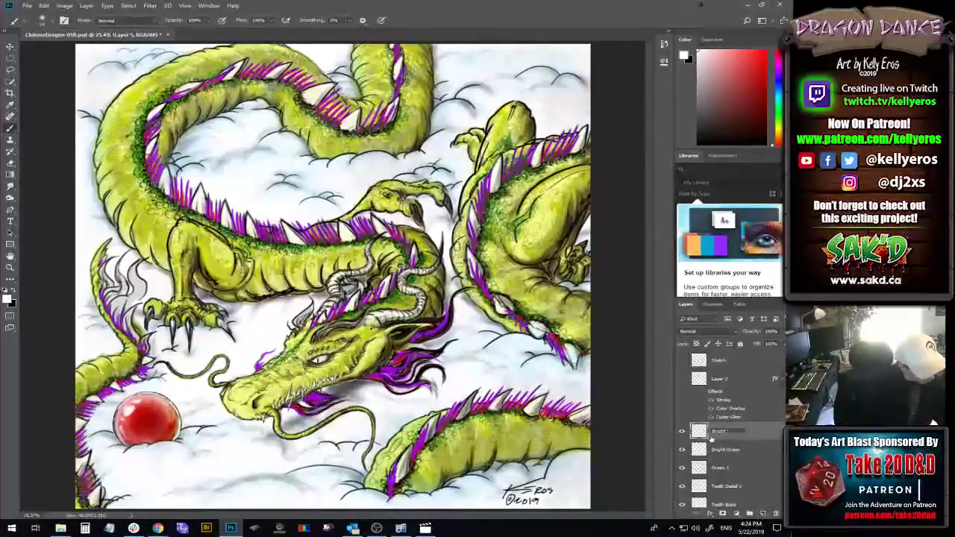
text(s Gl)
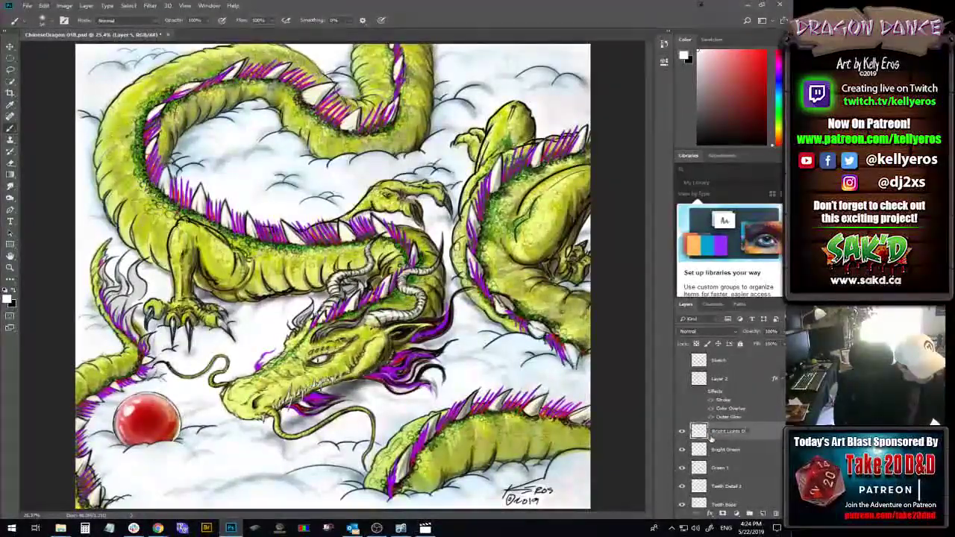
text(agon)
key(Return)
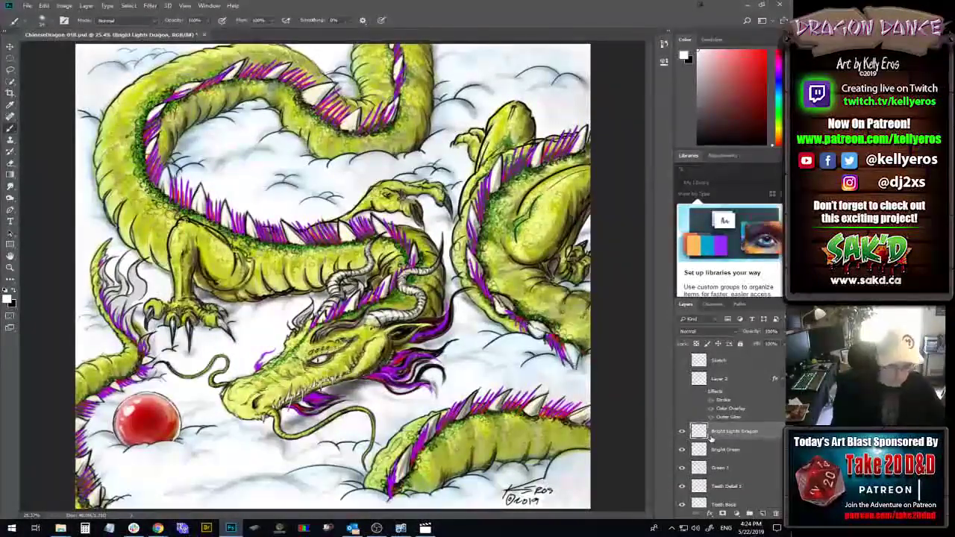
- Set the foreground colour to pale yellow fdffe2, using the dragon's yellow-green hue as the base
click(7, 300)
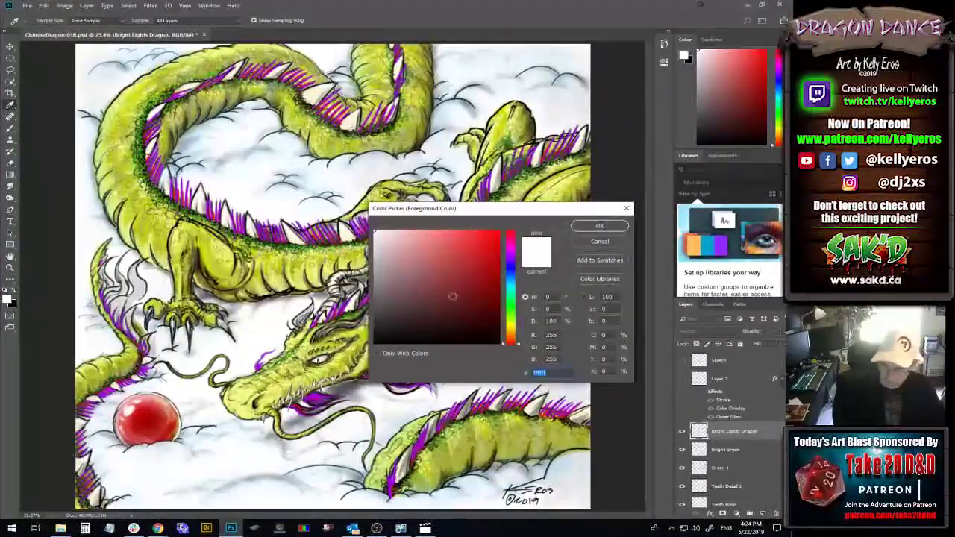
click(319, 270)
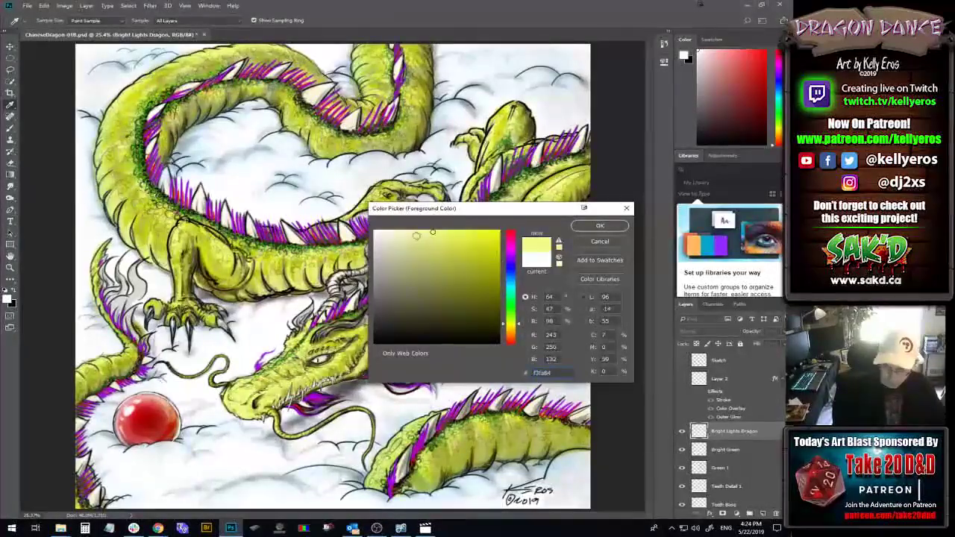
click(387, 229)
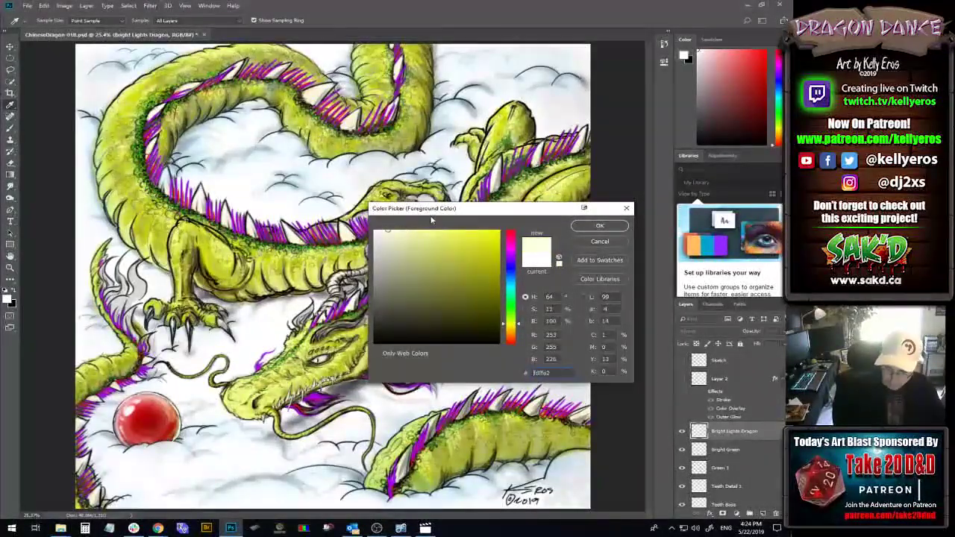
click(599, 225)
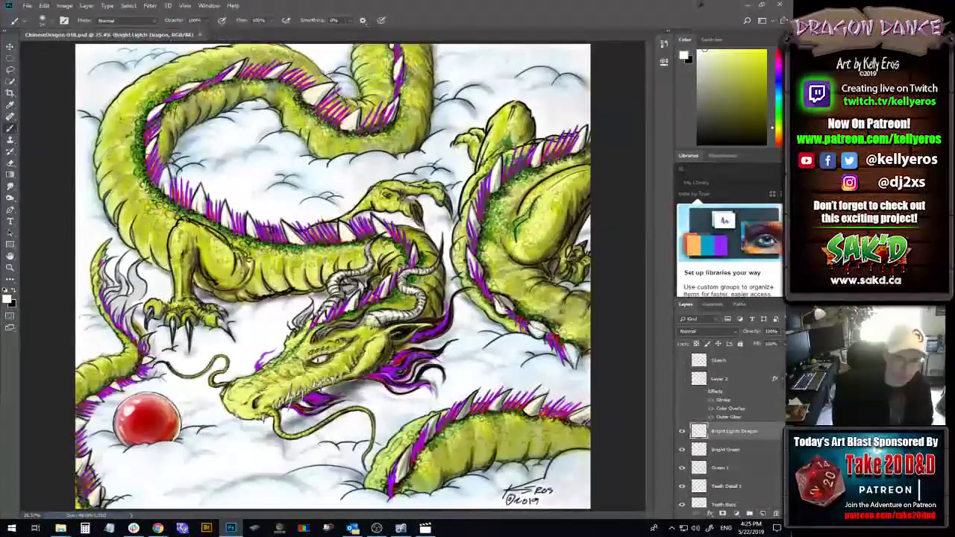
- Brush pale yellow highlights along the dragon's body with Kyle's Ultimate Pastel Palooza at reduced opacity and 42% flow
click(42, 20)
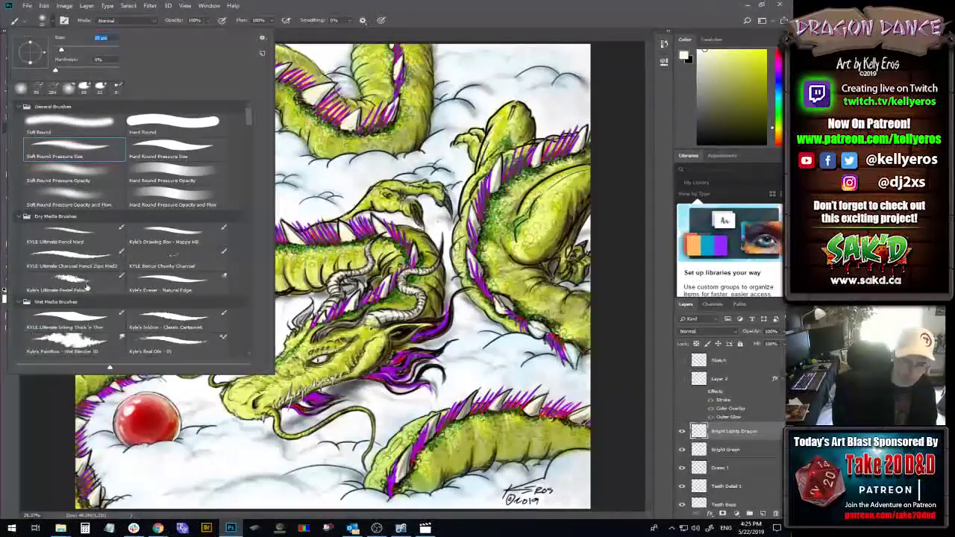
click(430, 17)
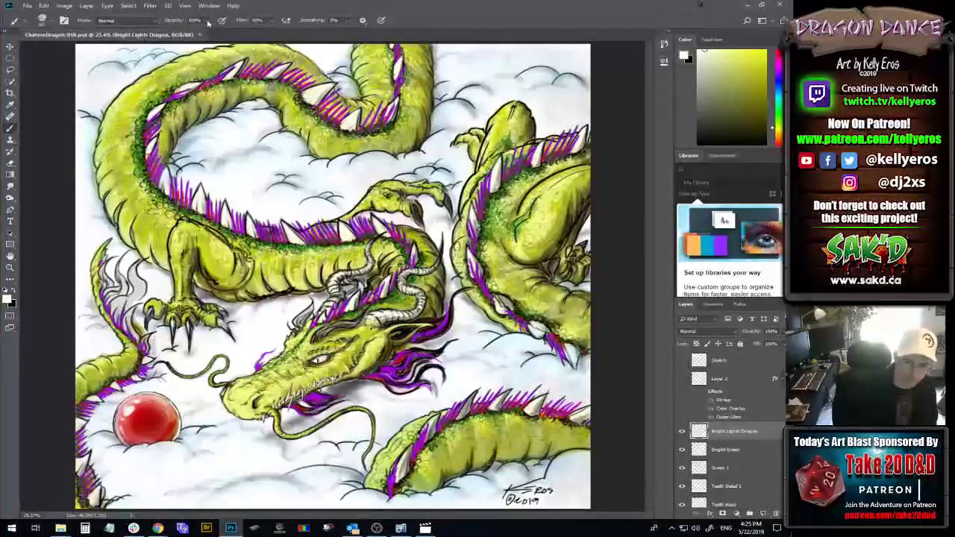
drag(188, 31, 180, 31)
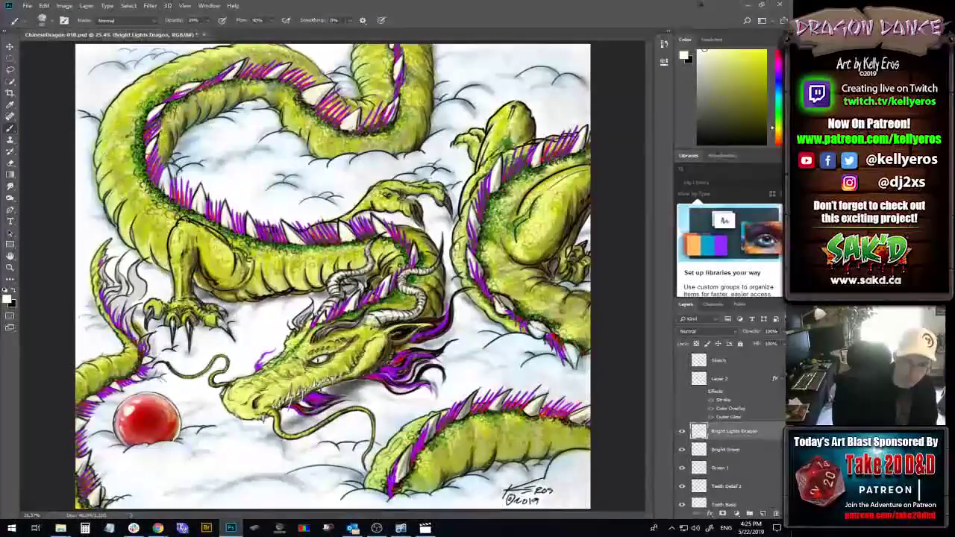
click(202, 21)
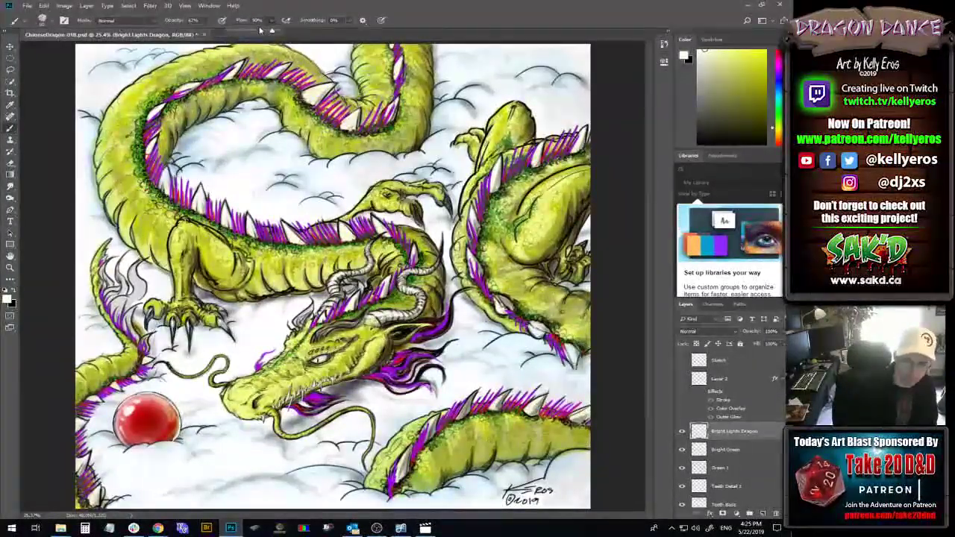
click(258, 34)
drag(250, 30, 252, 30)
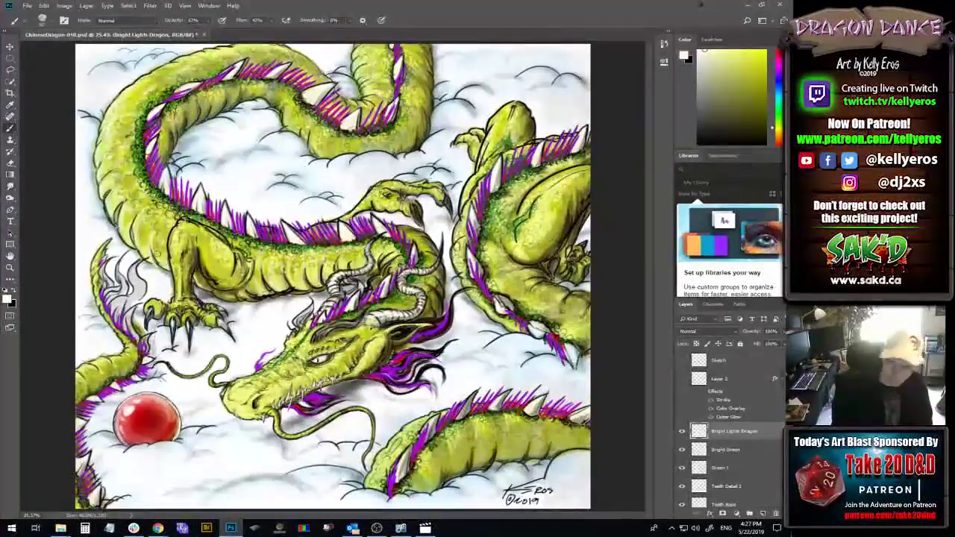
- Move the Bright Lights Dragon layer down the stack to just below Lines Heavy
scroll(778, 432, down, 2)
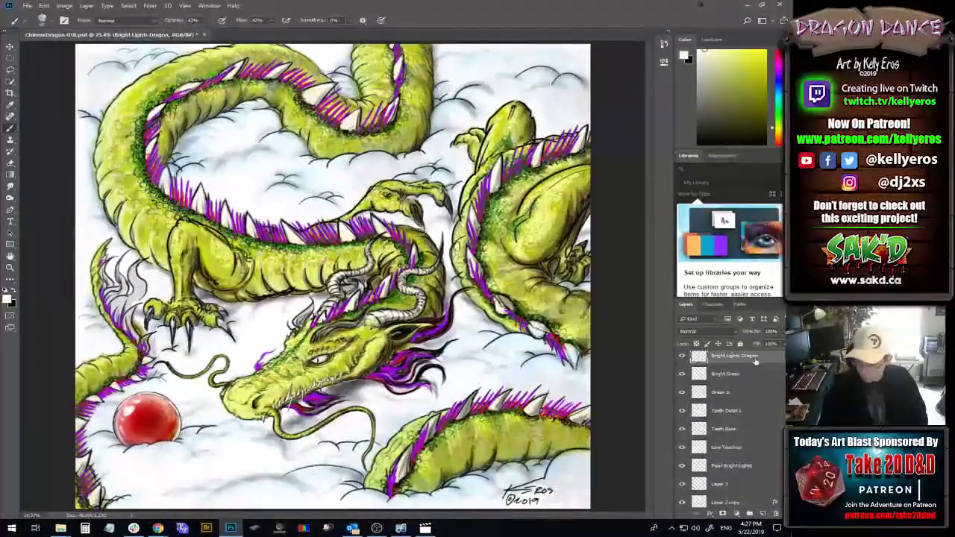
drag(755, 359, 758, 373)
drag(757, 442, 757, 453)
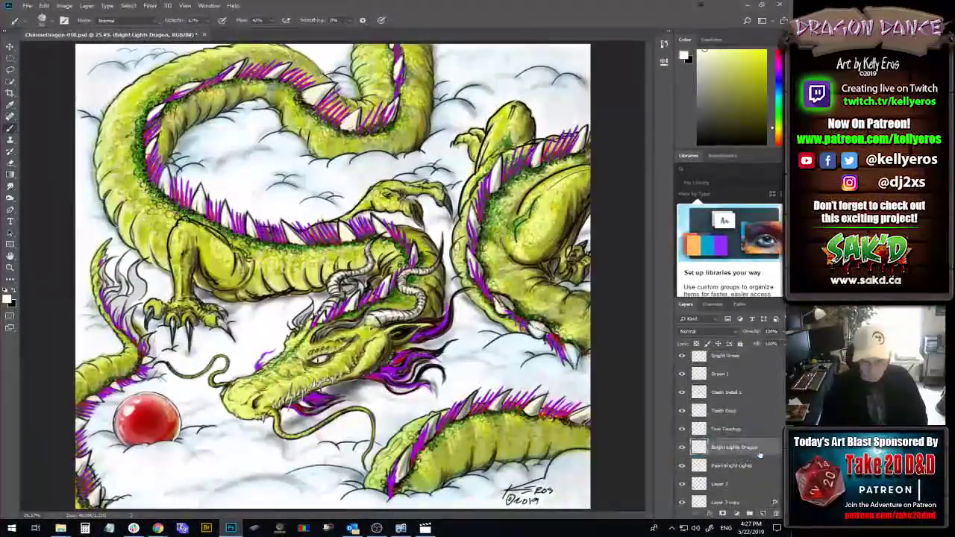
scroll(769, 391, down, 2)
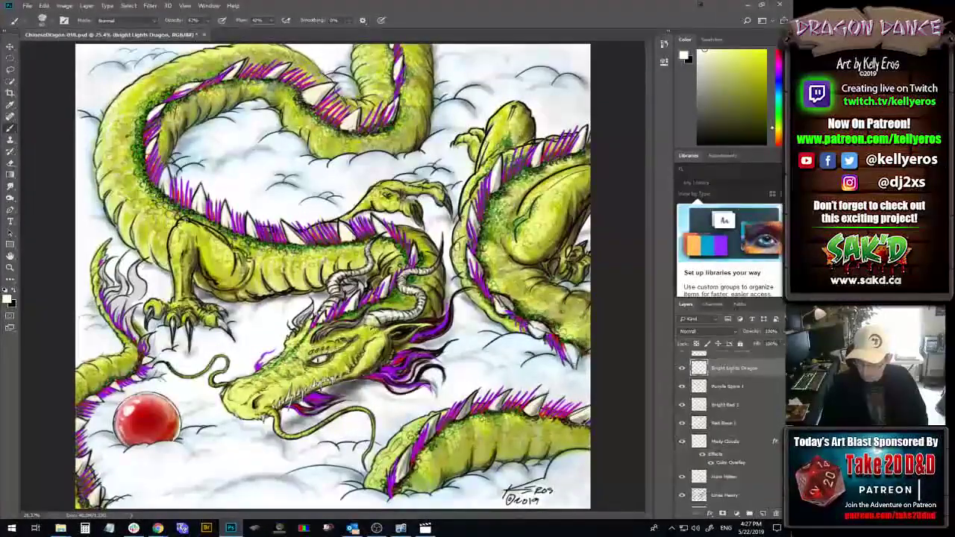
drag(746, 443, 749, 455)
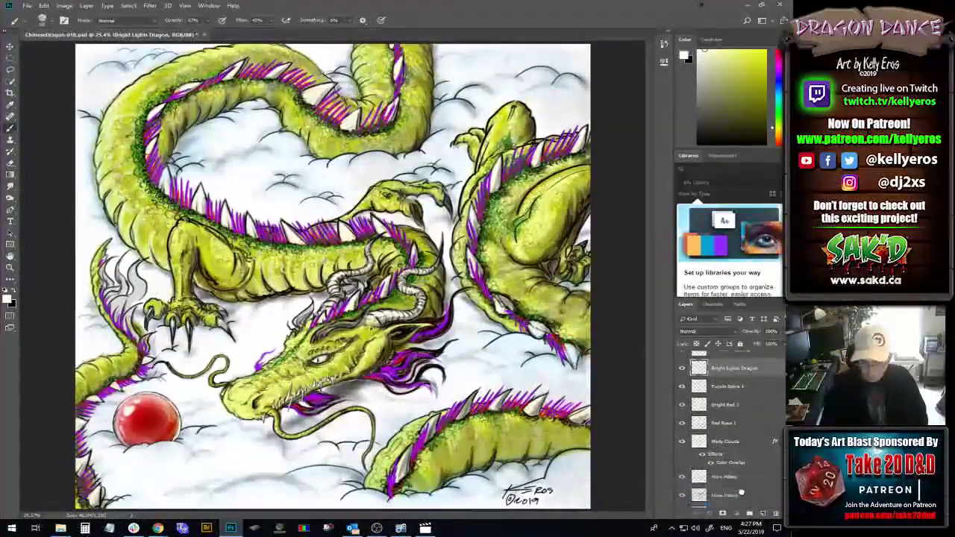
drag(741, 493, 744, 487)
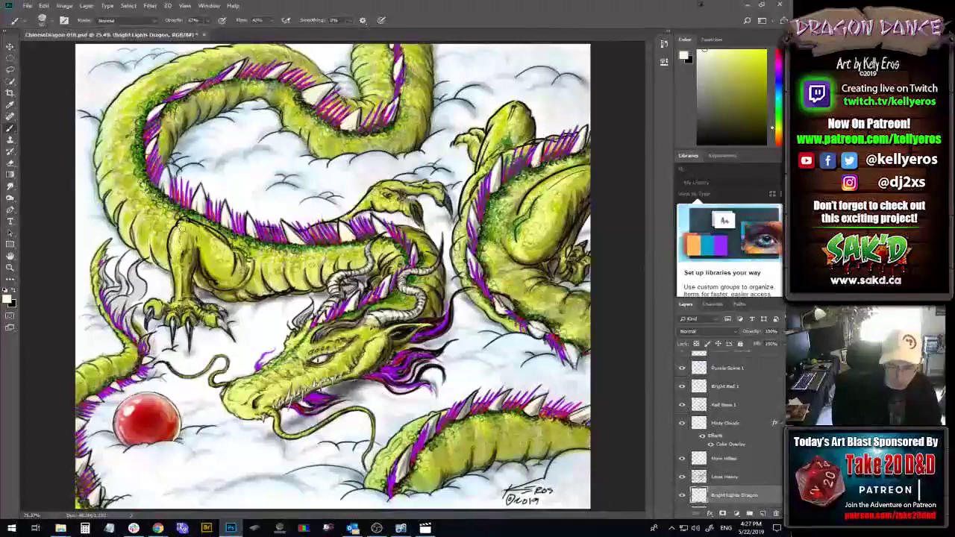
- Toggle the Yellow 4 layer off and on to check what it contributes to the dragon
key(6)
key(7)
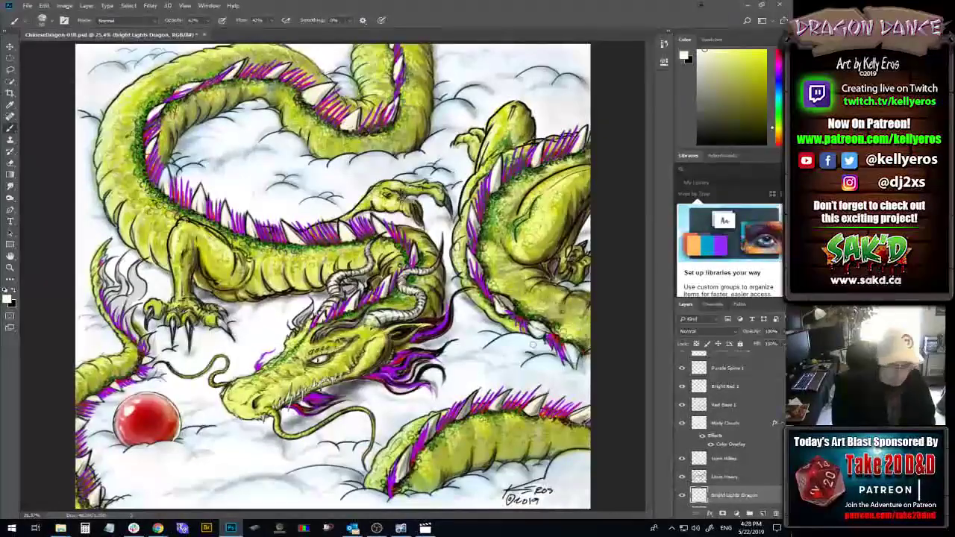
key(x)
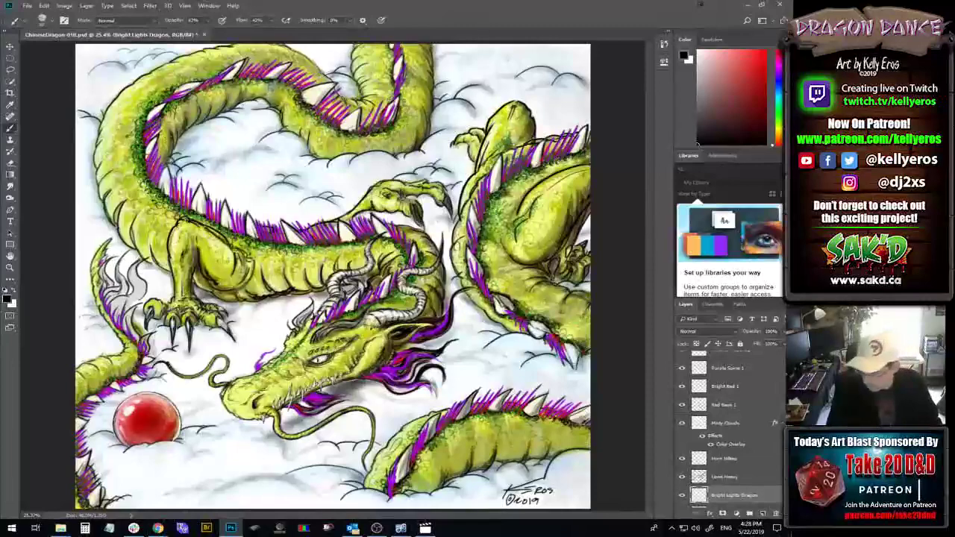
scroll(765, 410, down, 5)
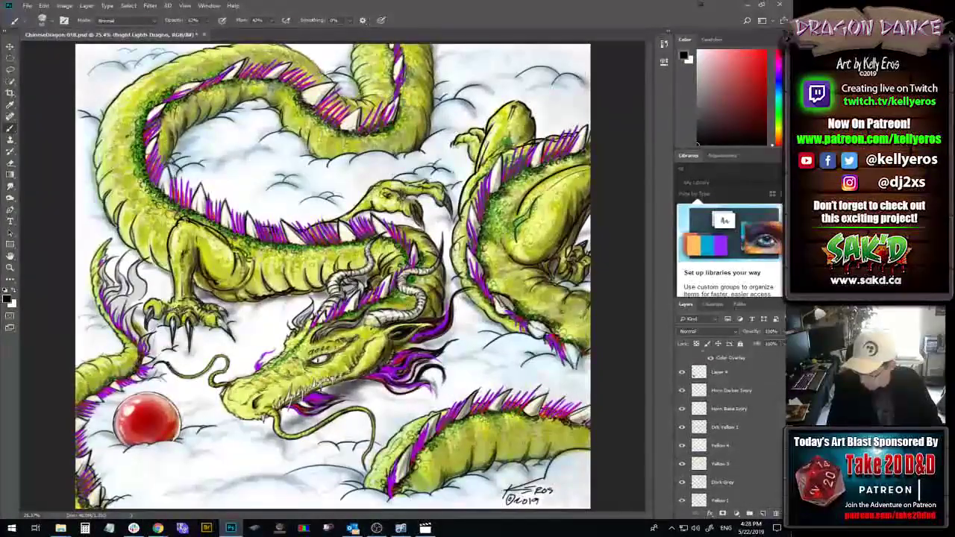
click(681, 445)
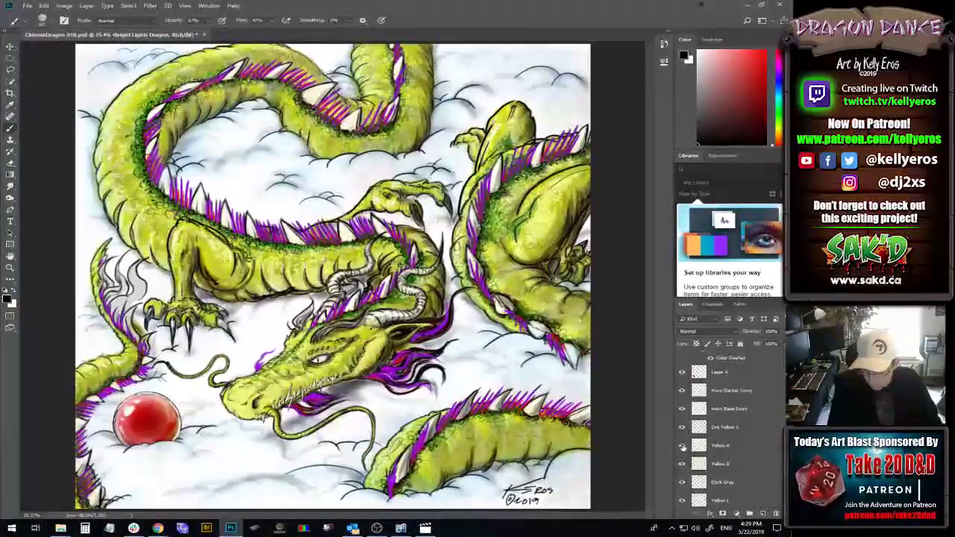
click(682, 446)
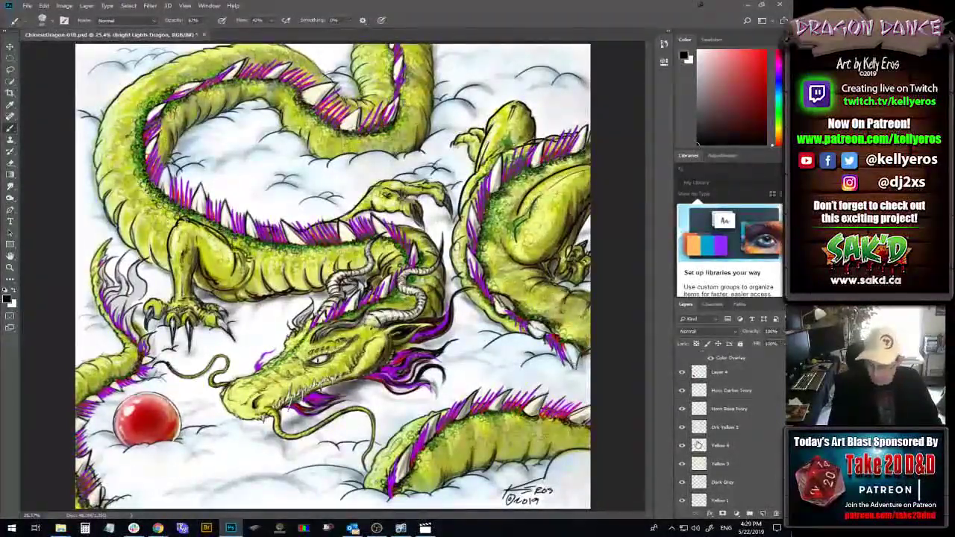
scroll(727, 429, up, 5)
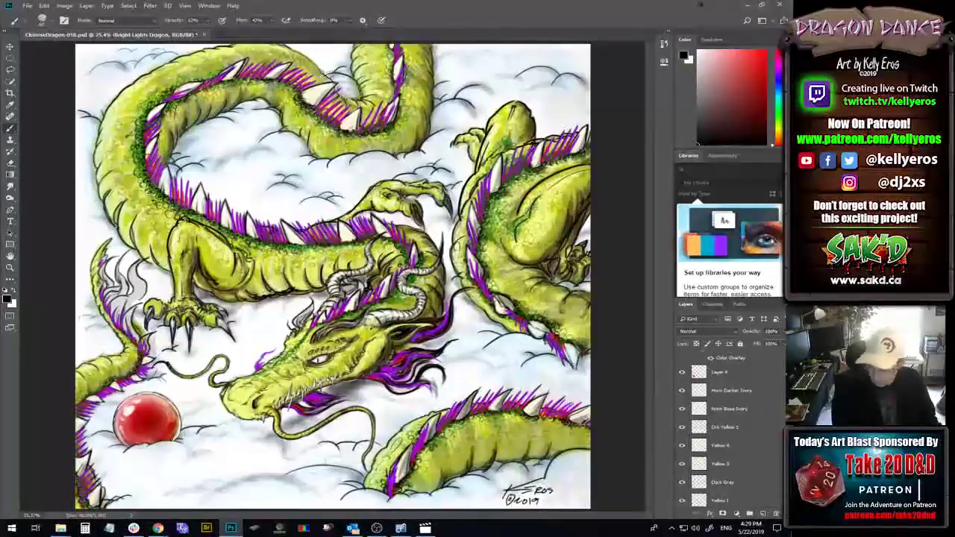
scroll(727, 429, up, 3)
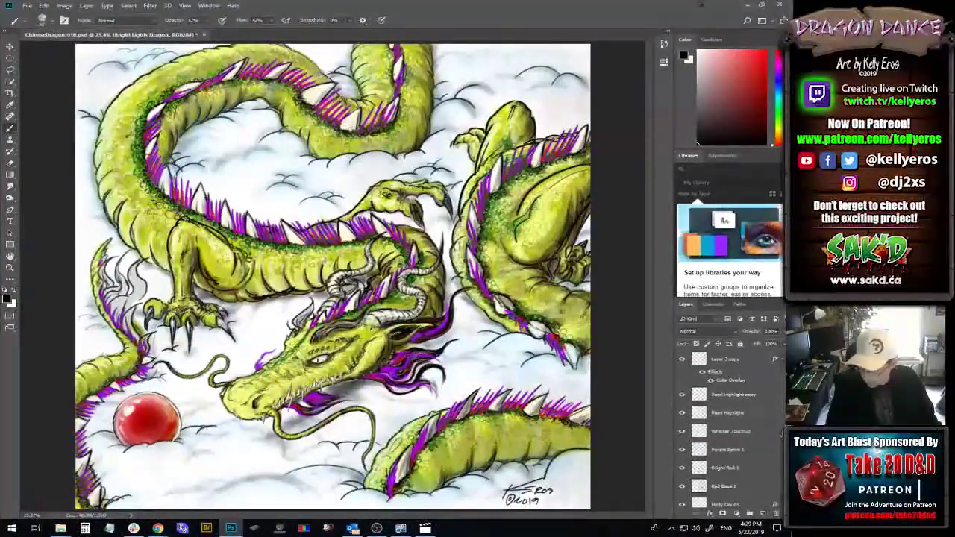
- Sample the spine's purple and brush accents onto the dragon's head on the Purple Spine 1 layer with a small Soft Round Pressure Size brush
click(771, 450)
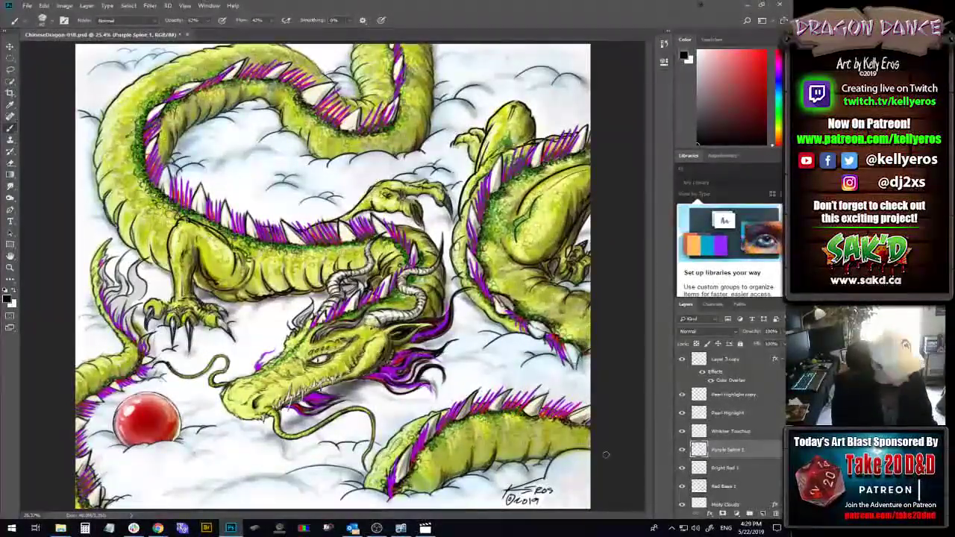
key(i)
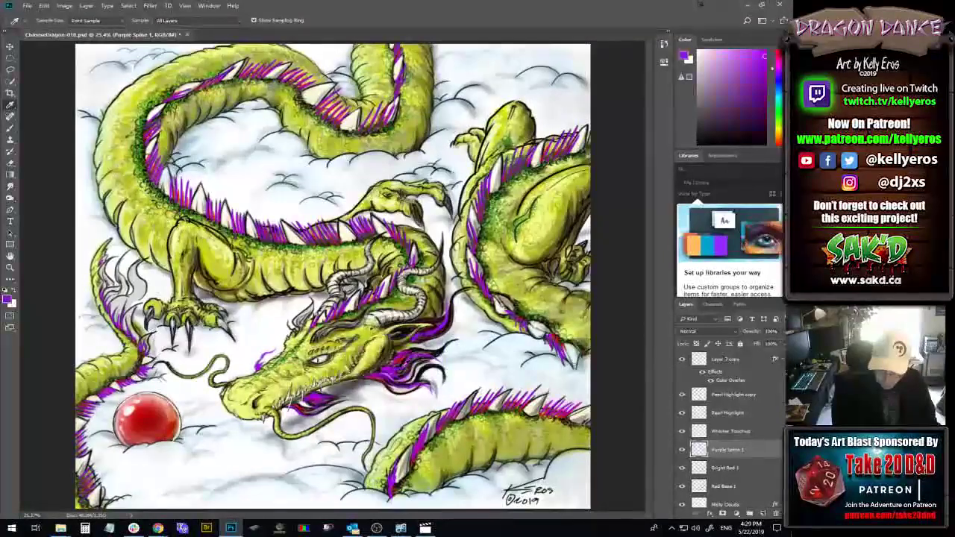
key(b)
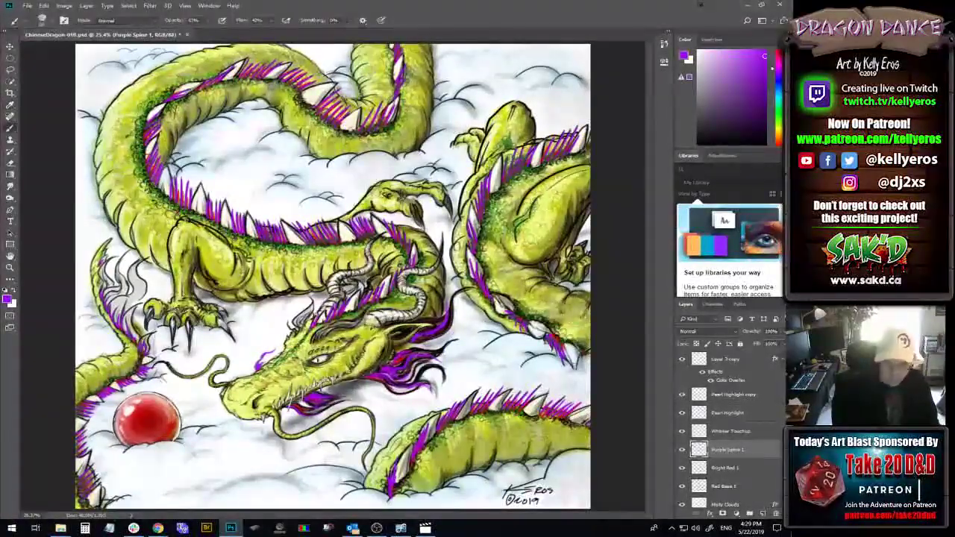
click(42, 20)
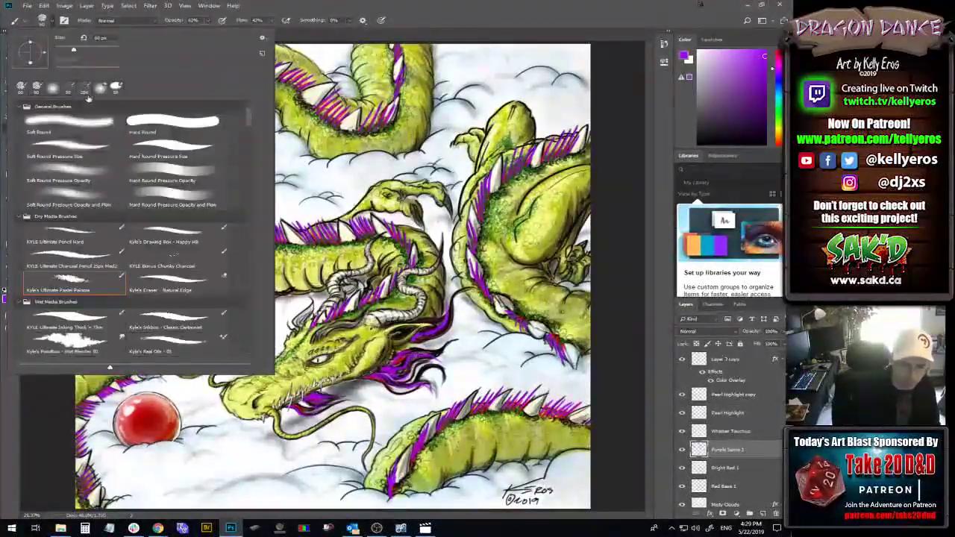
drag(73, 51, 62, 50)
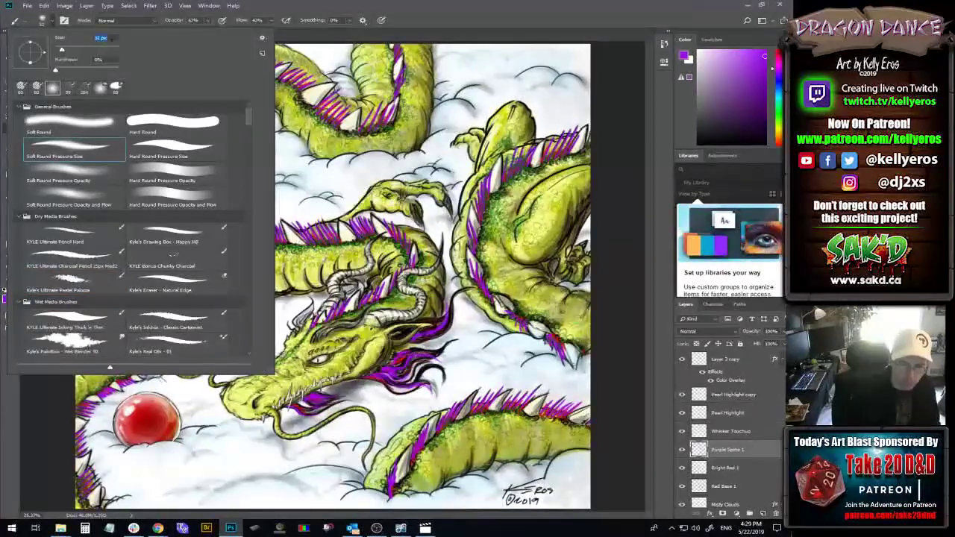
key(Return)
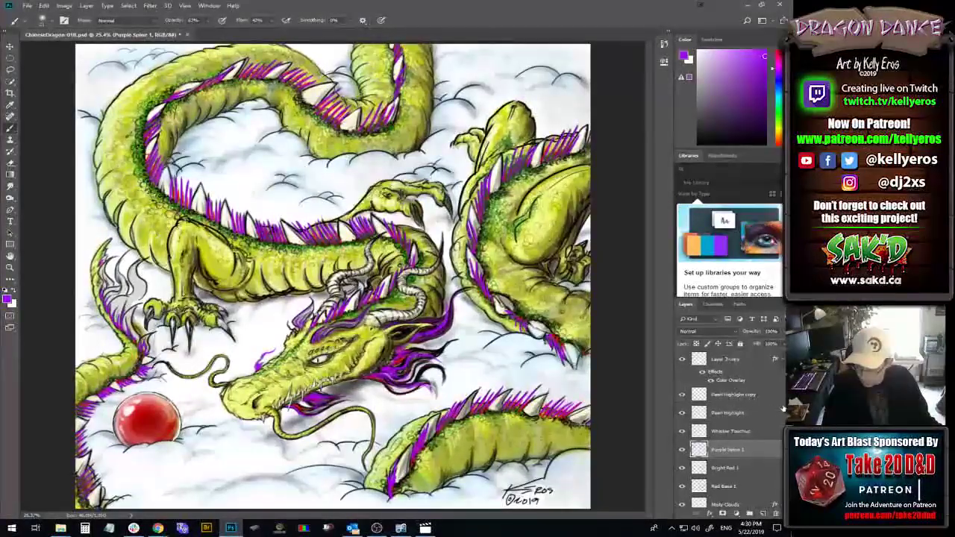
- Make Pearl Bright Lights the active layer, in the stack just below the Line Touchup layer
scroll(782, 409, up, 3)
scroll(770, 427, up, 1)
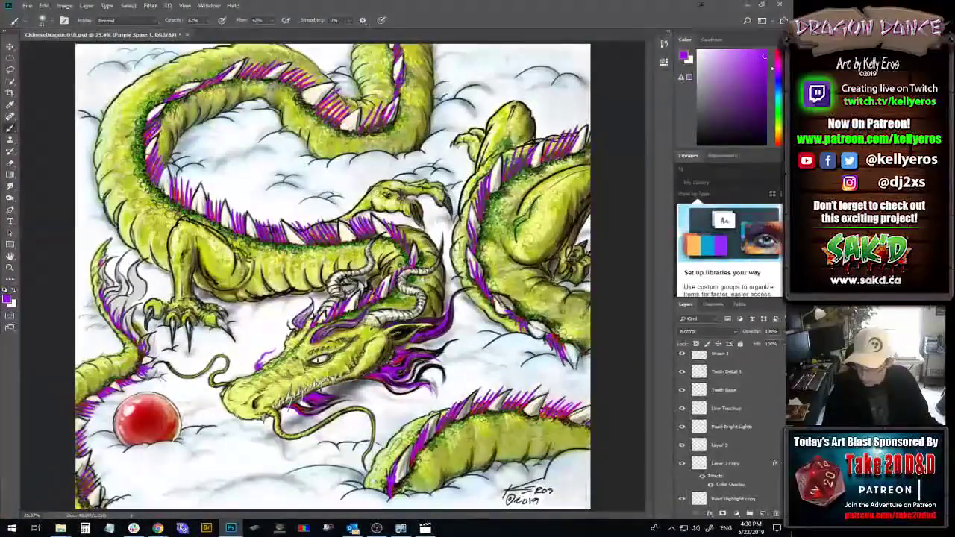
click(770, 428)
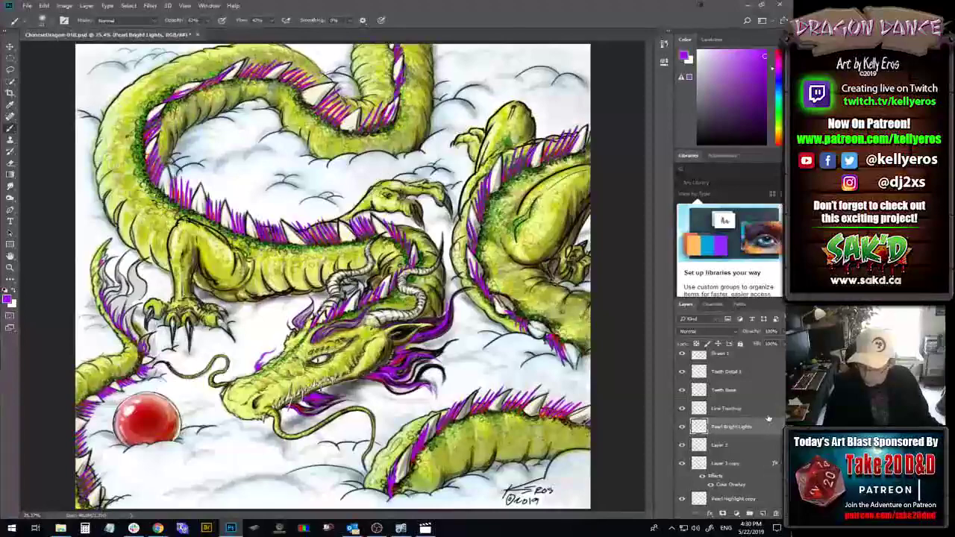
scroll(771, 428, up, 3)
scroll(738, 429, down, 5)
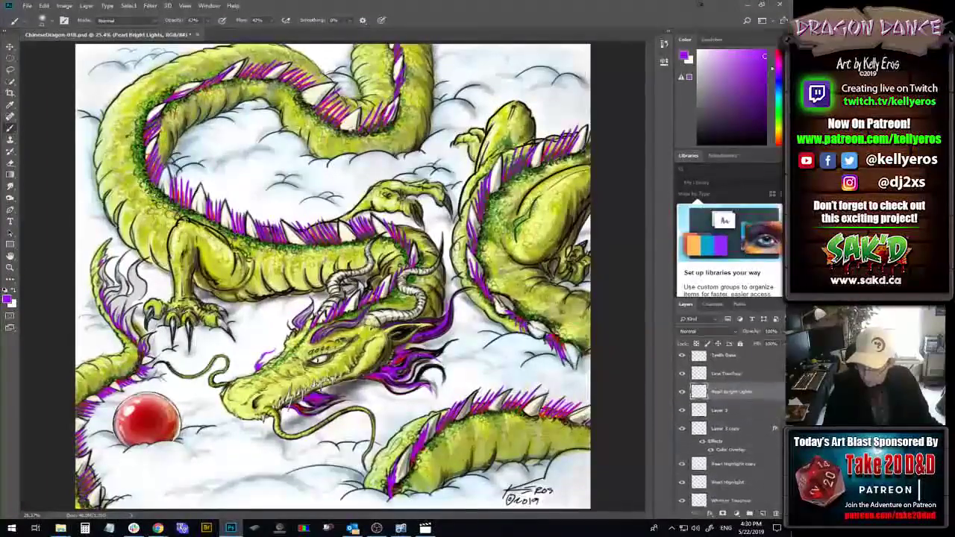
scroll(731, 429, up, 1)
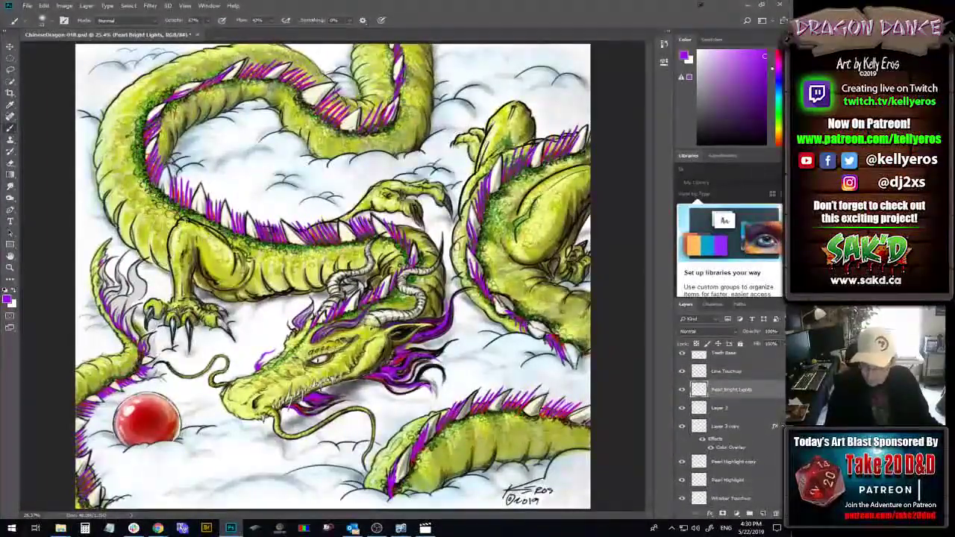
- Switch to the Eraser, check its Soft Round Pressure Size tip, and reset the foreground and background colours to default black and white
key(x)
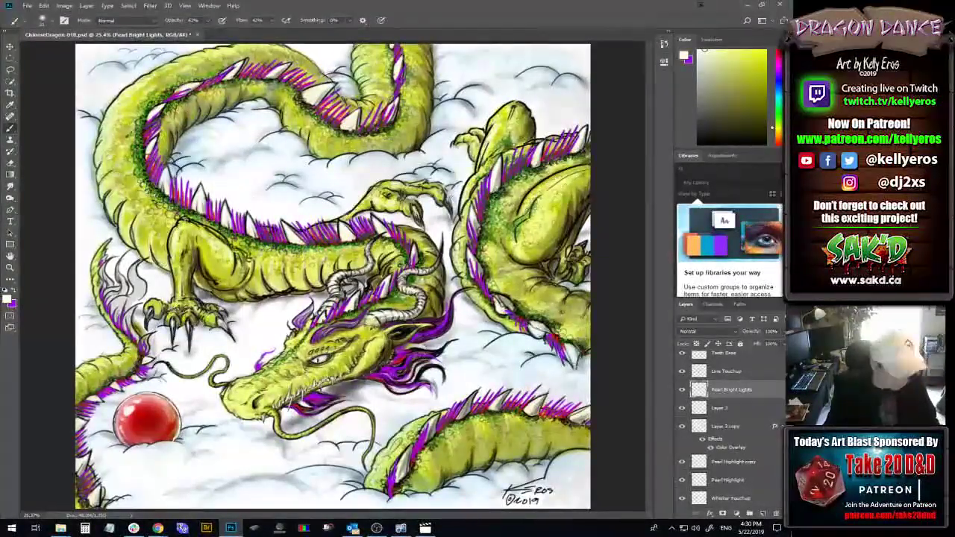
key(e)
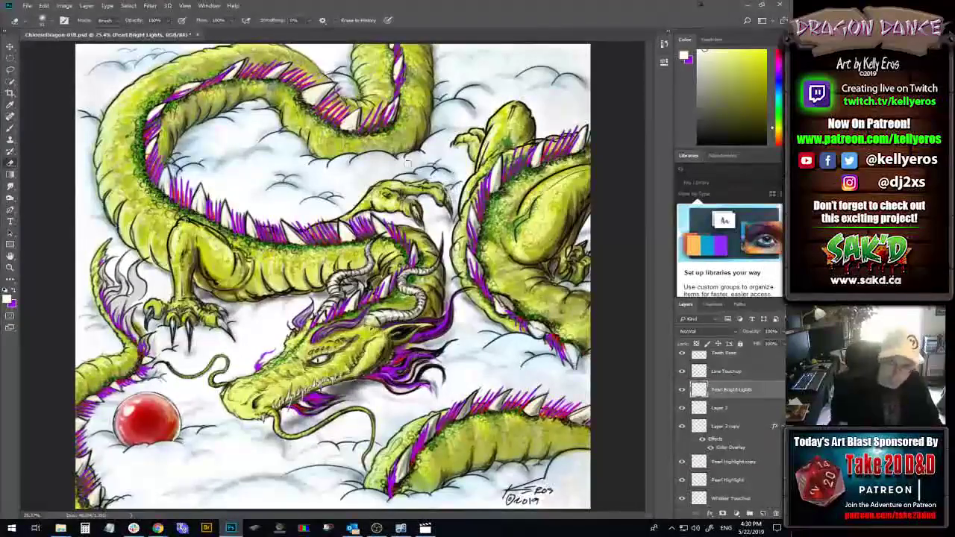
click(43, 20)
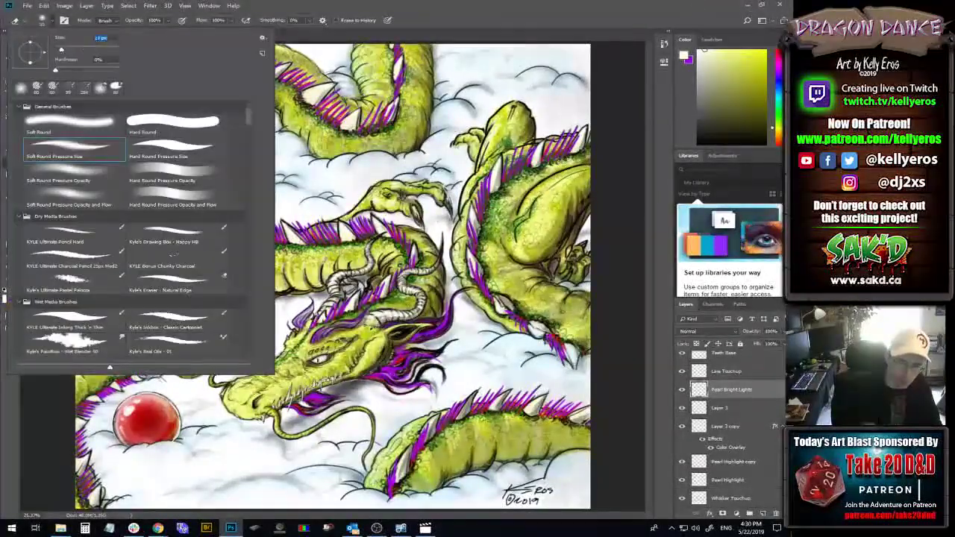
key(Escape)
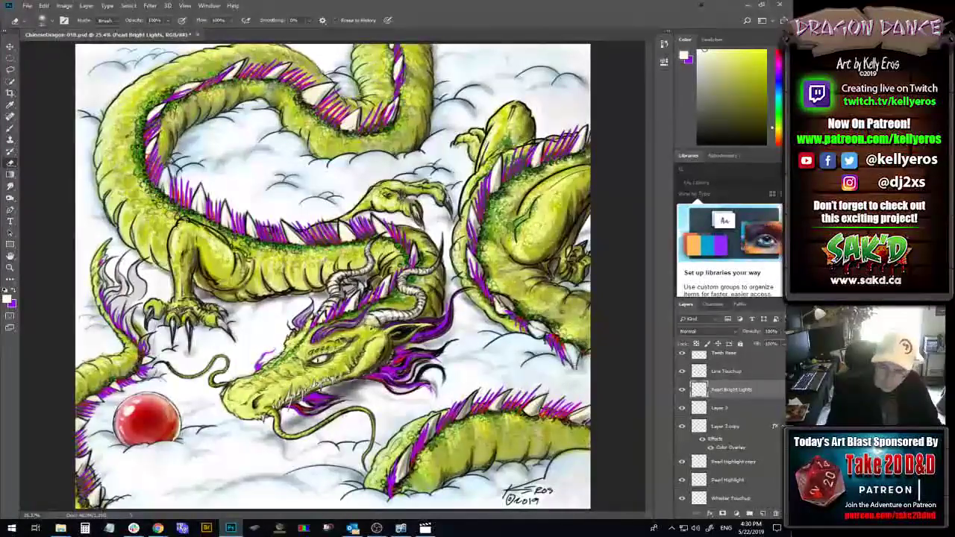
key(d)
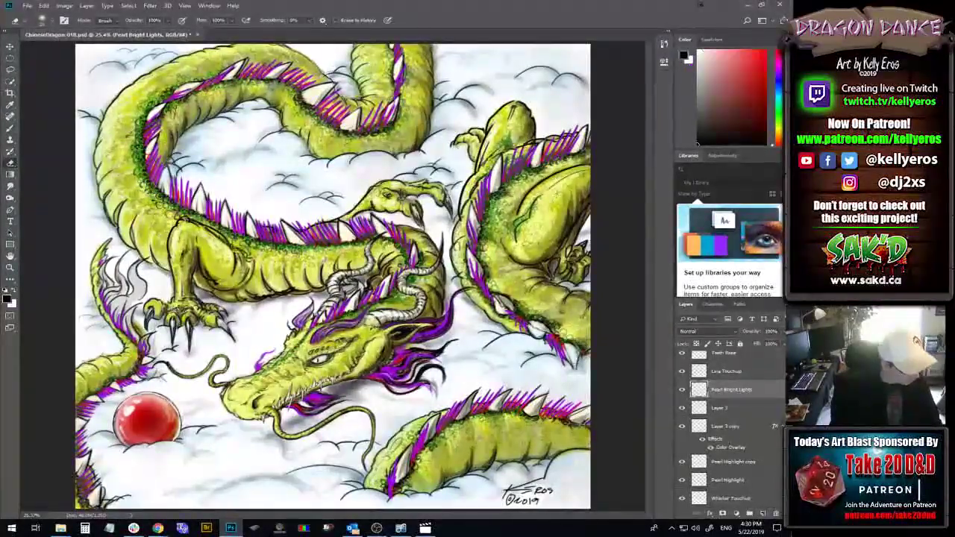